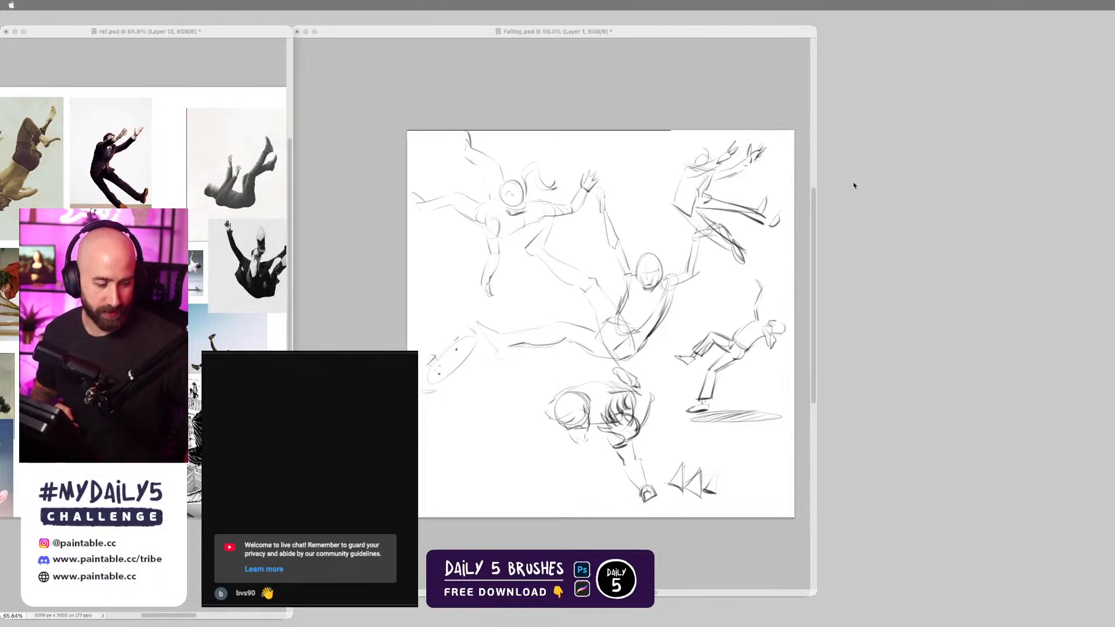
key(Tab)
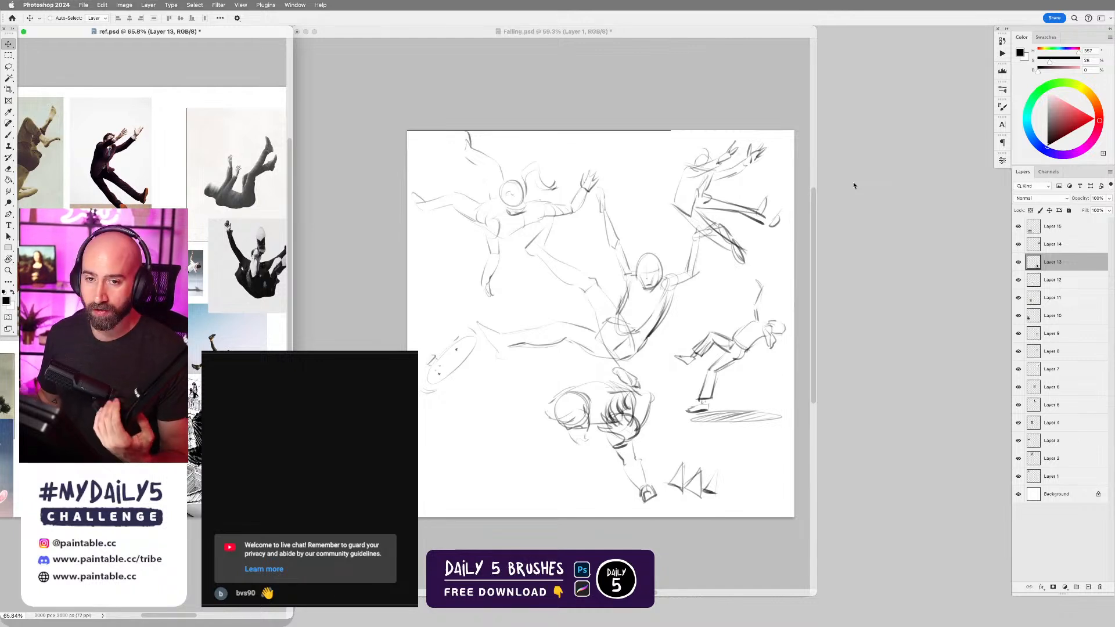
click(662, 367)
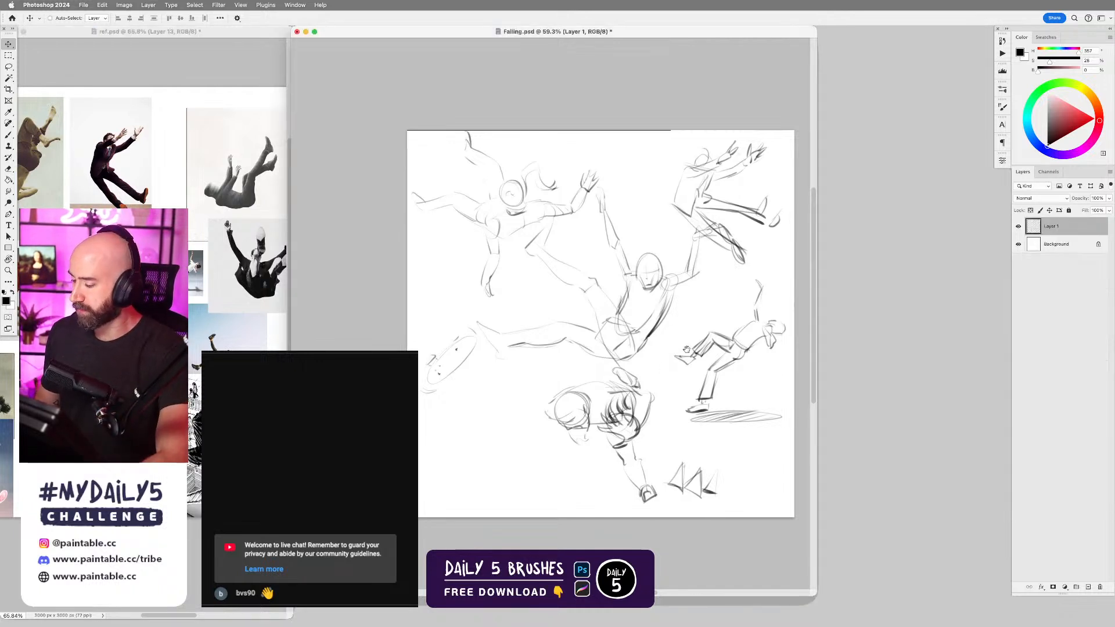
mouse_move(701, 377)
mouse_down()
mouse_move(662, 369)
mouse_move(697, 374)
mouse_up()
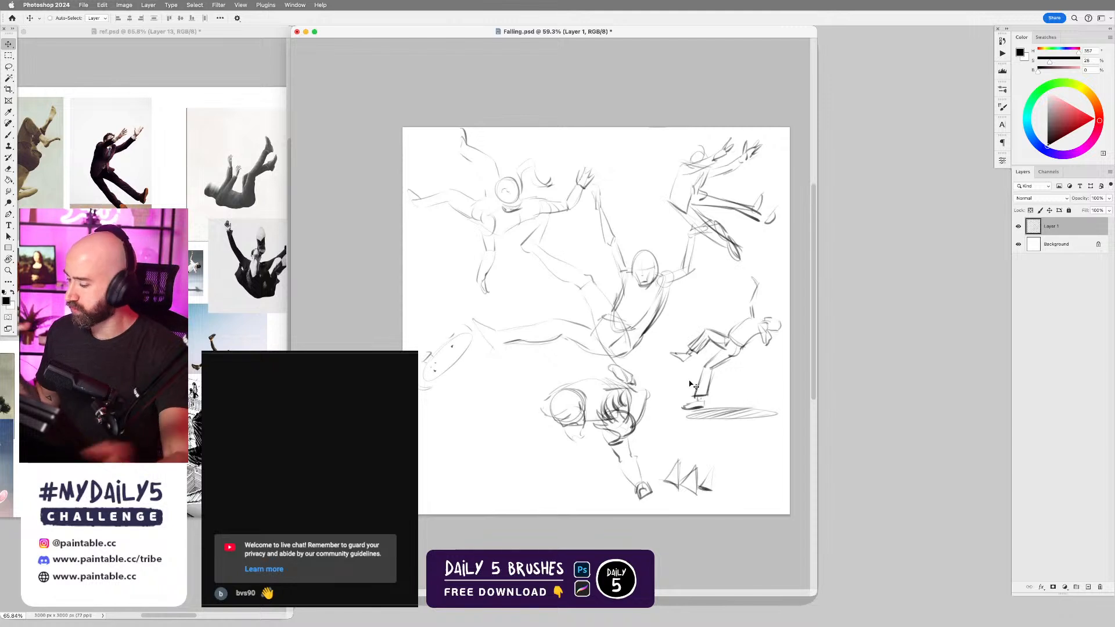
click(896, 448)
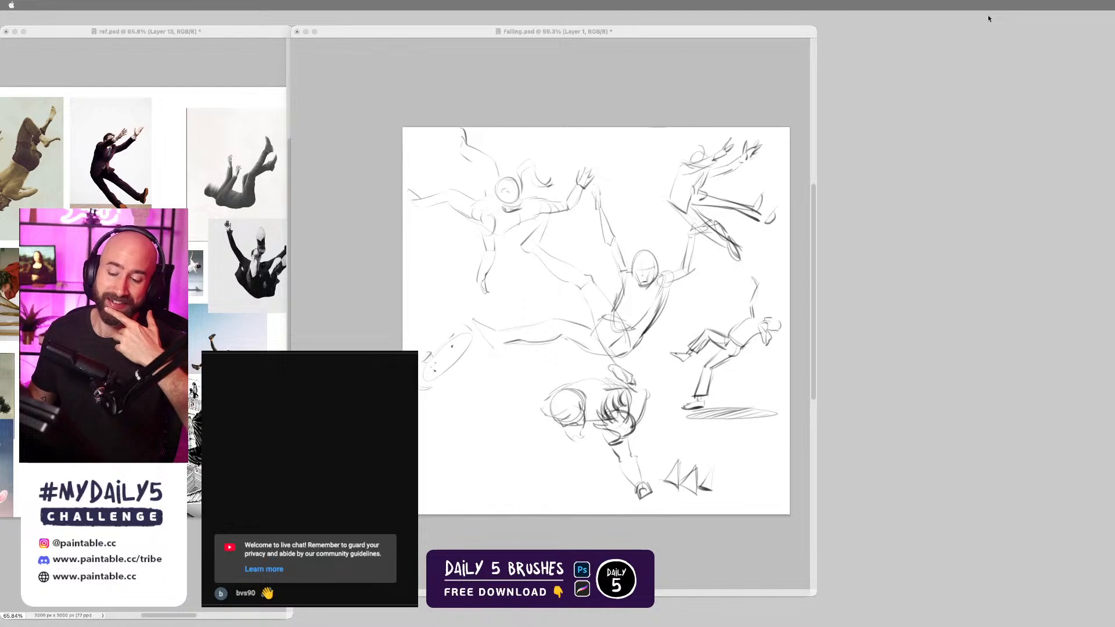
click(148, 59)
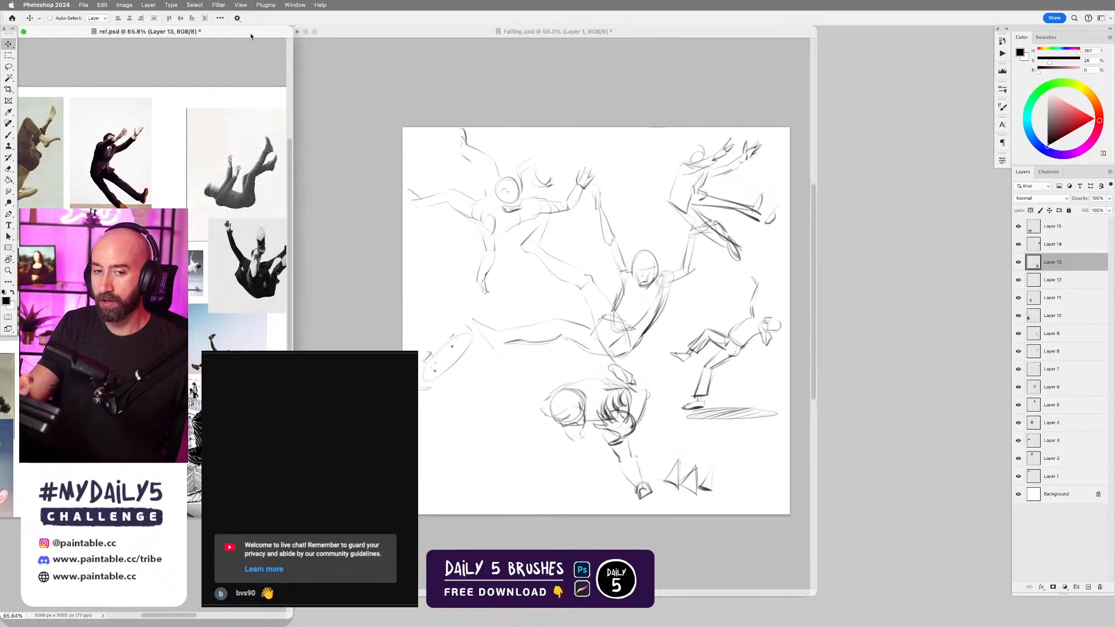
mouse_move(243, 31)
mouse_down()
mouse_move(610, 96)
mouse_move(748, 87)
mouse_move(465, 124)
mouse_move(244, 43)
mouse_move(241, 32)
mouse_up()
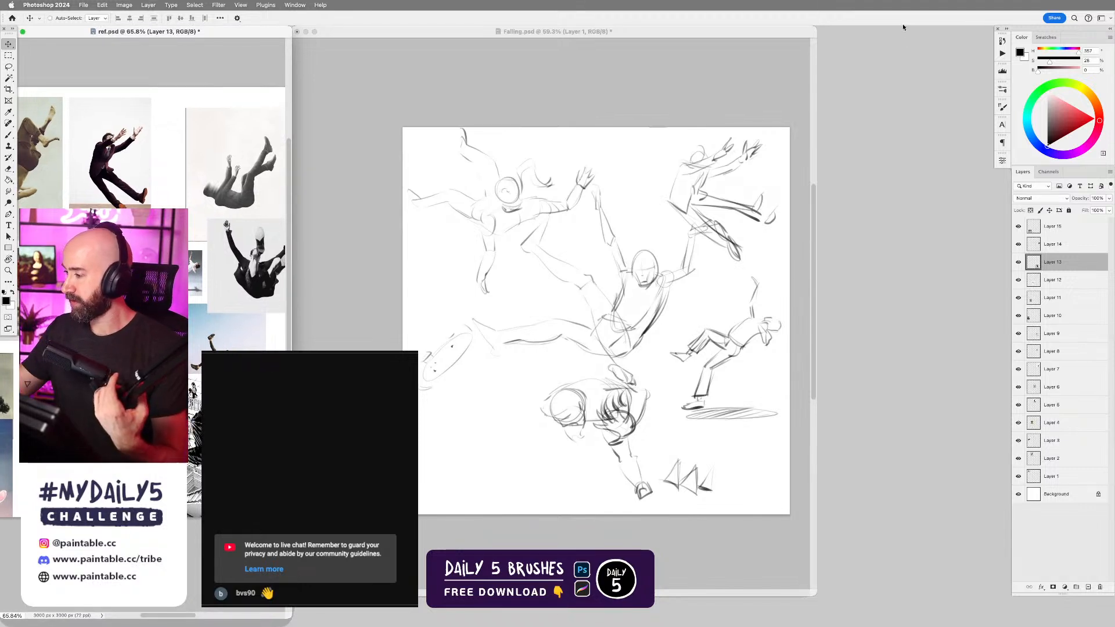
key(Tab)
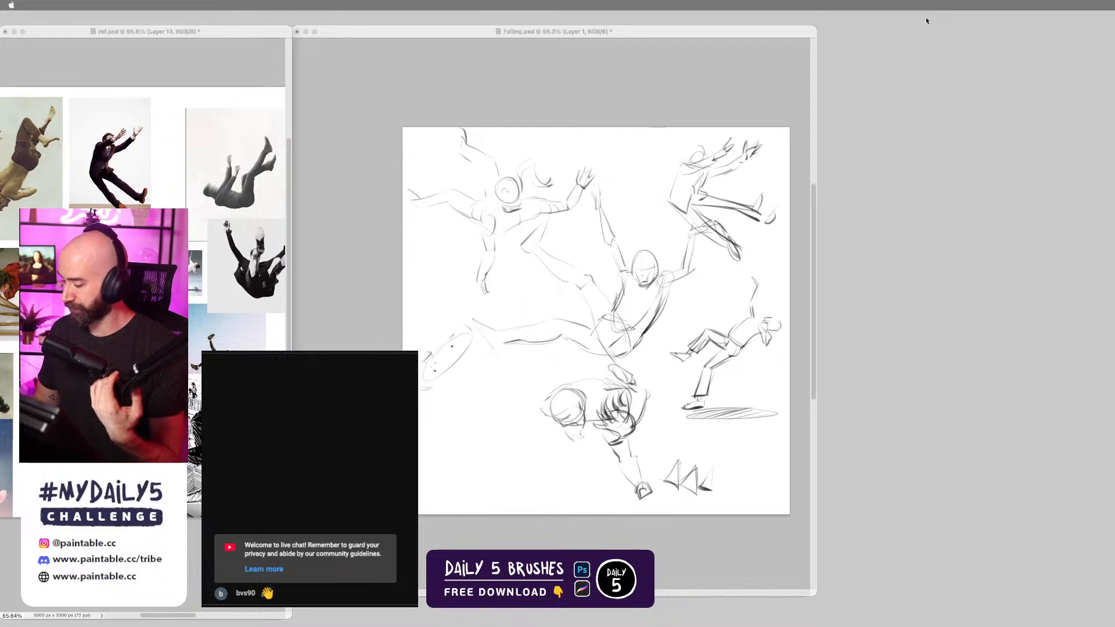
key(Tab)
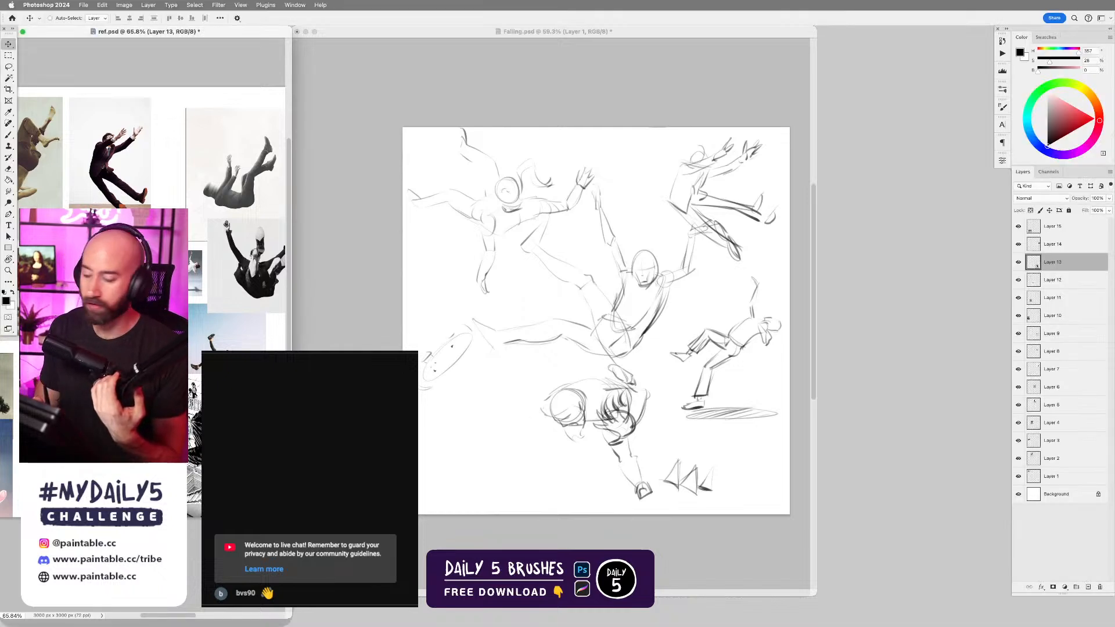
key(Tab)
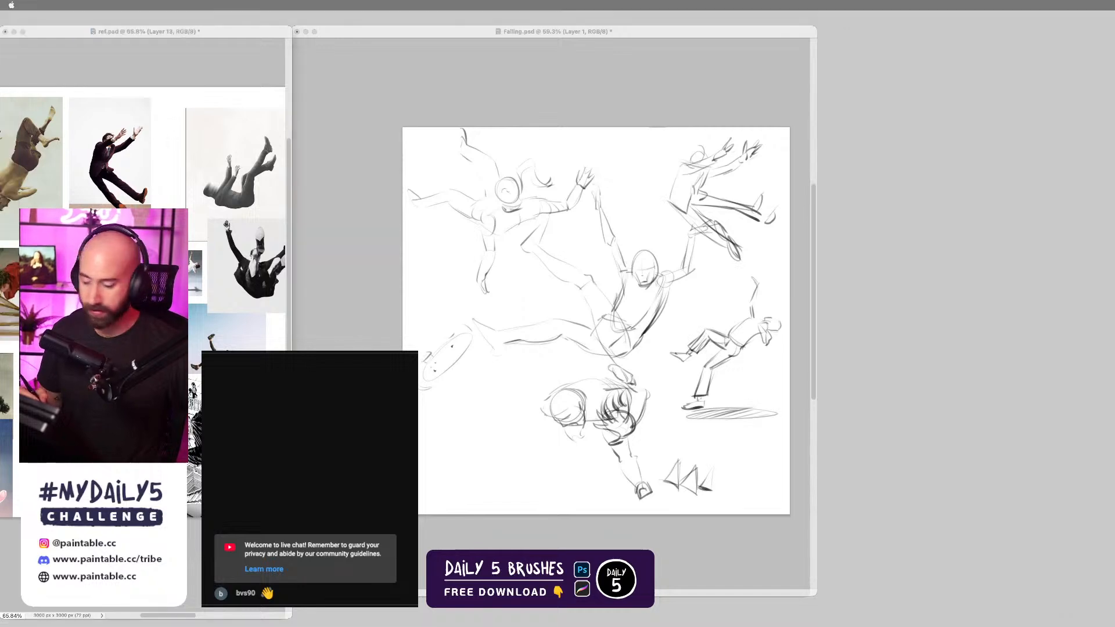
key(Tab)
key(Tab)
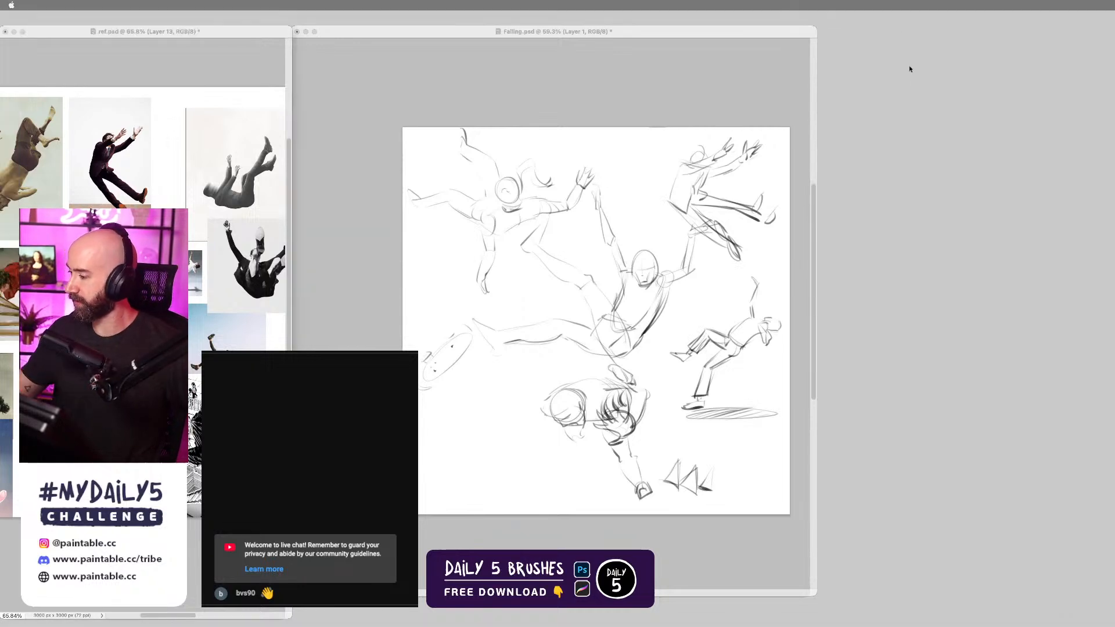
key(Tab)
key(Tab)
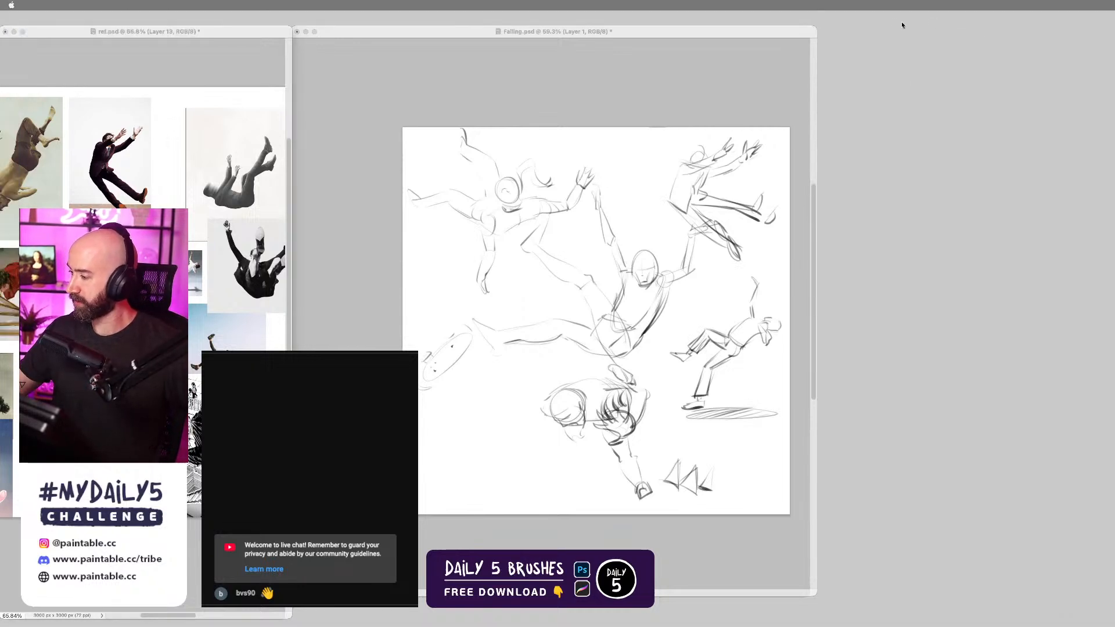
key(Tab)
key(Tab)
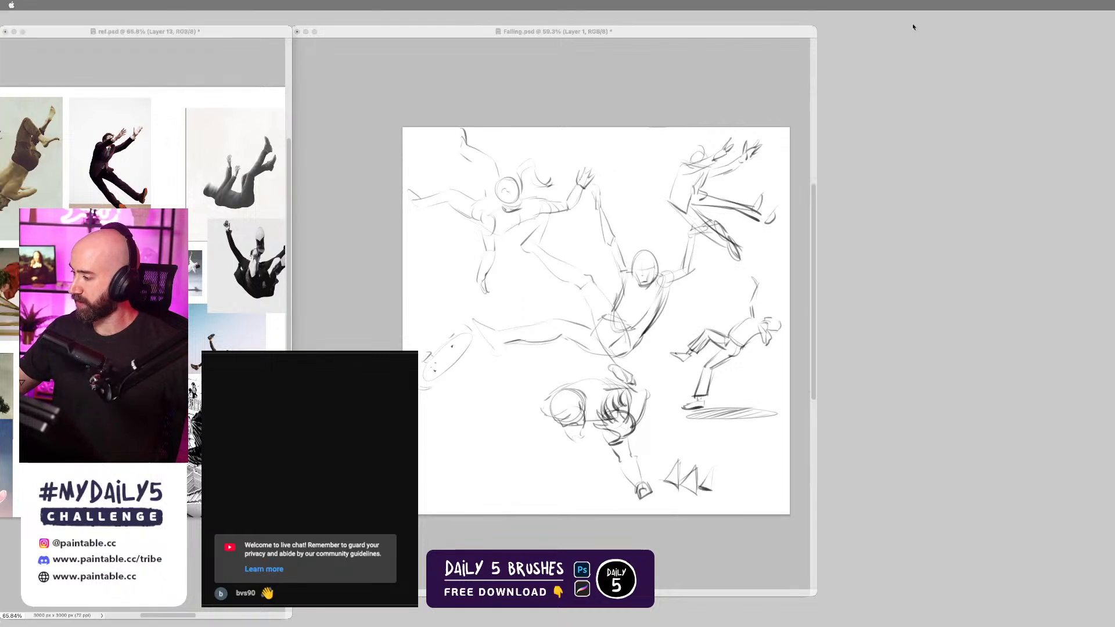
key(Tab)
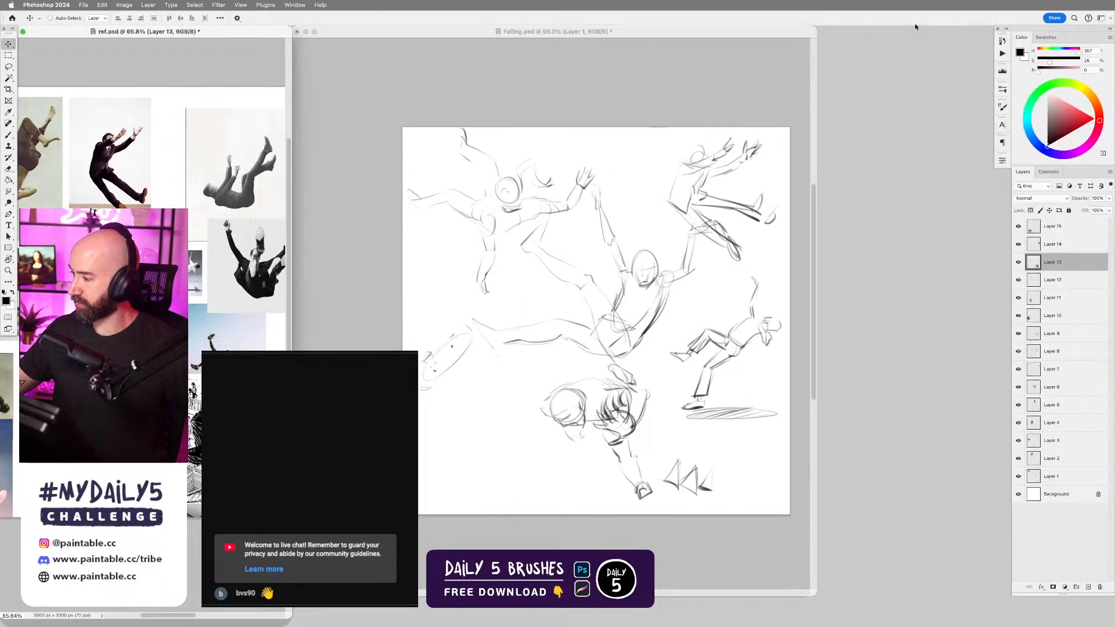
key(Tab)
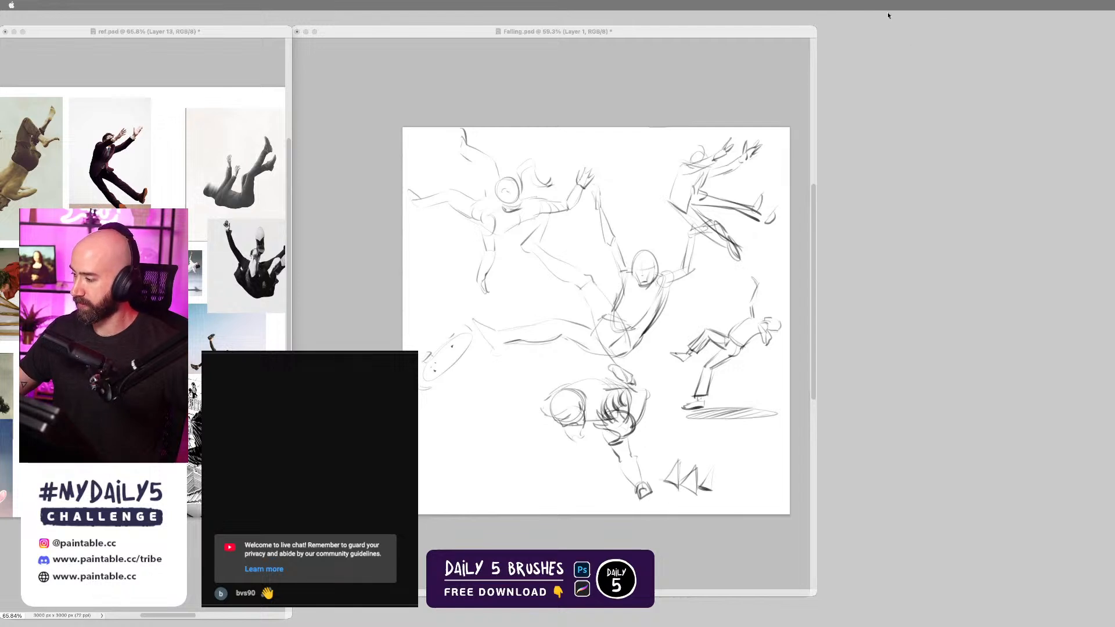
key(Tab)
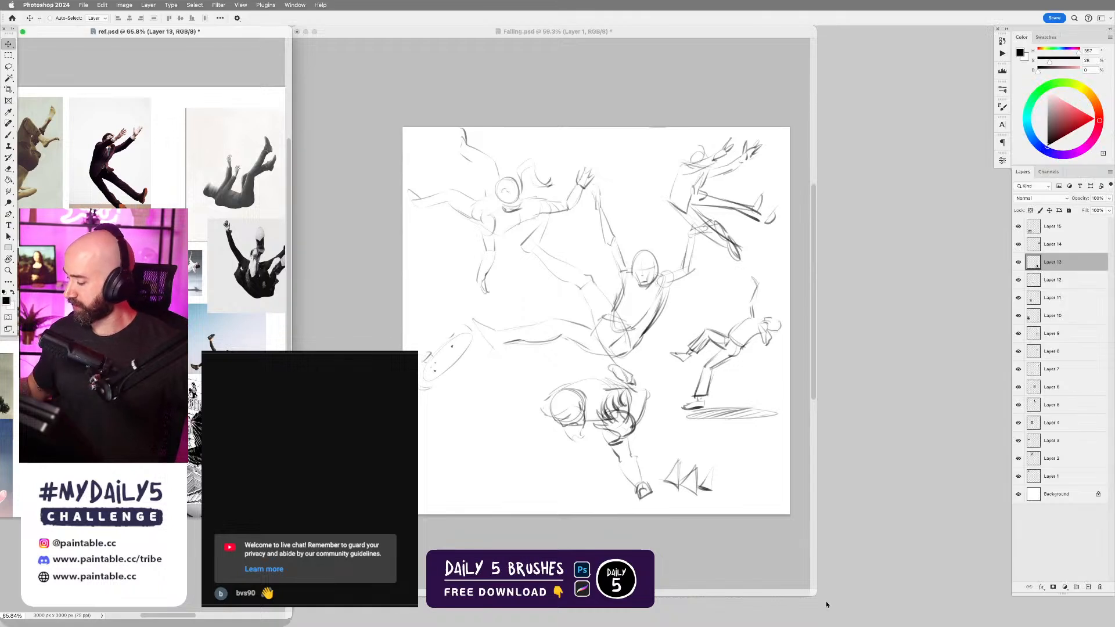
- Widen the Falling.psd window, then hide the Layer 1 sketches and add a new layer for drawing with the Brush tool
drag(816, 596, 885, 595)
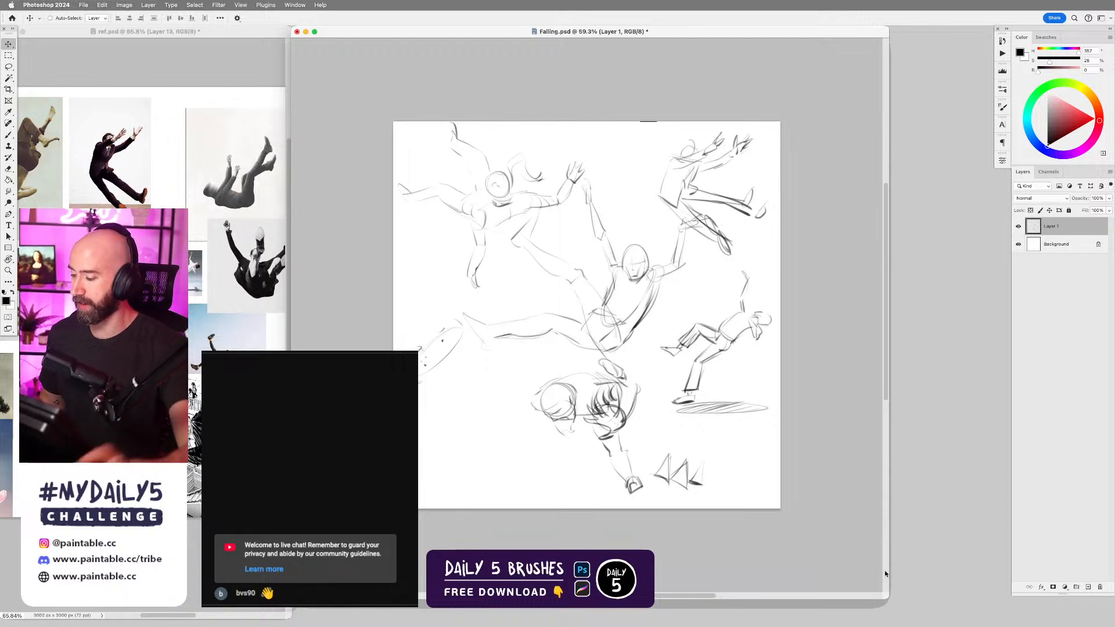
click(1018, 226)
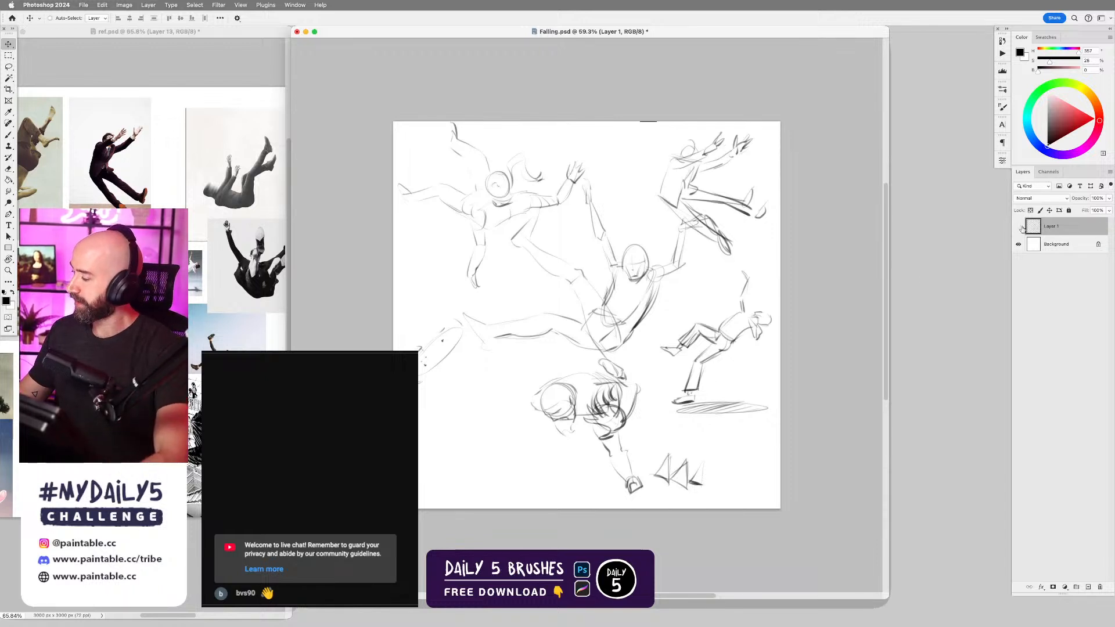
click(1089, 588)
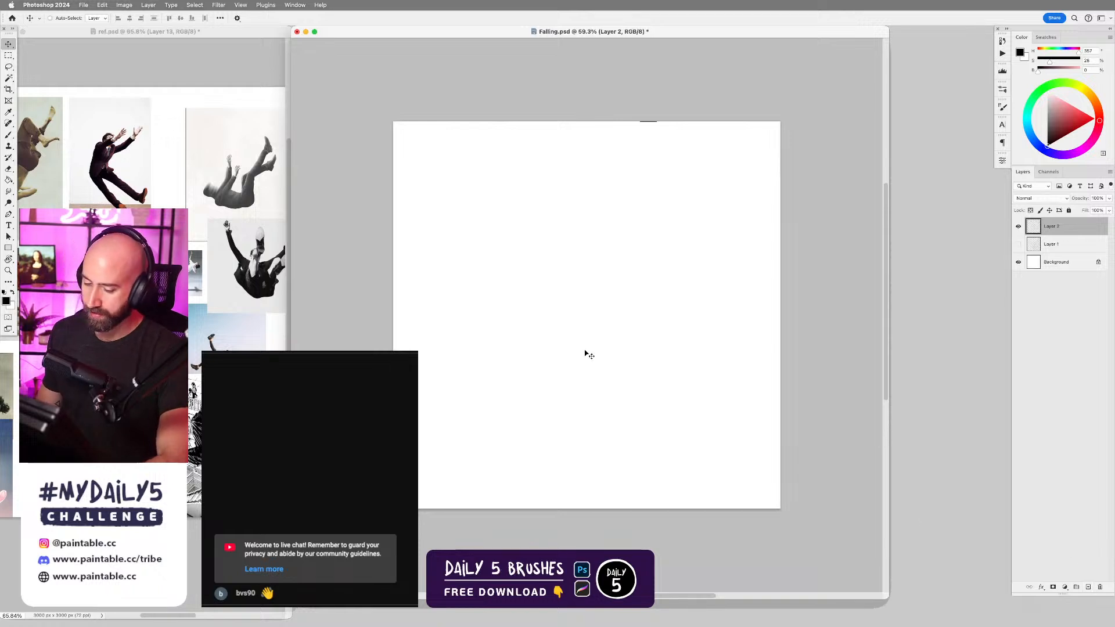
key(b)
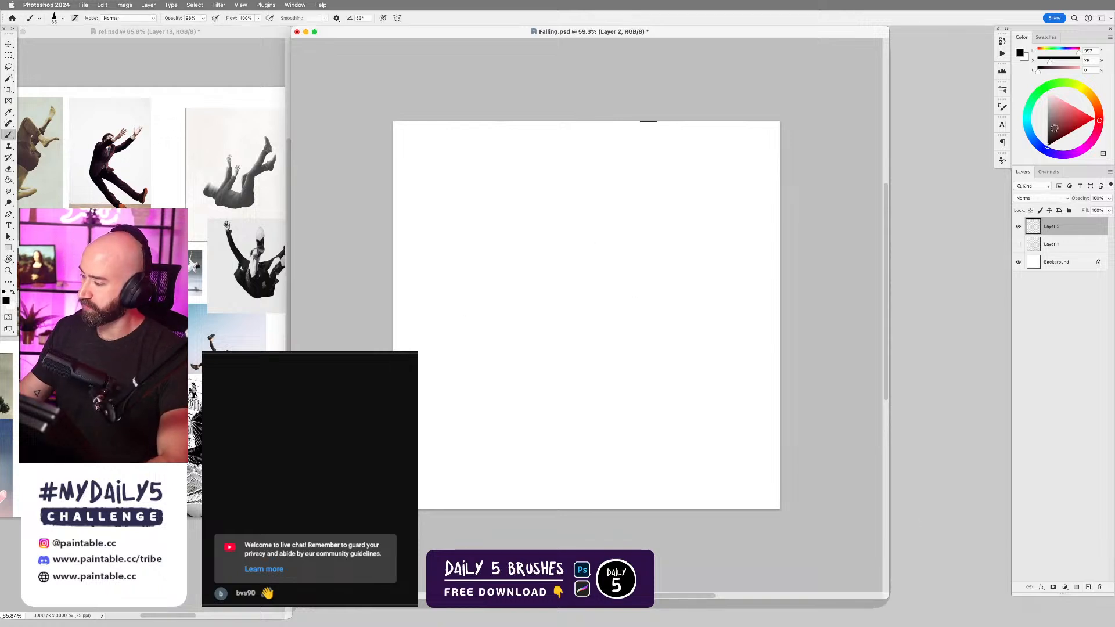
- Look through the reference photos in ref.psd and examine the suited man leaning back with outstretched arms up close
key(ctrl+Tab)
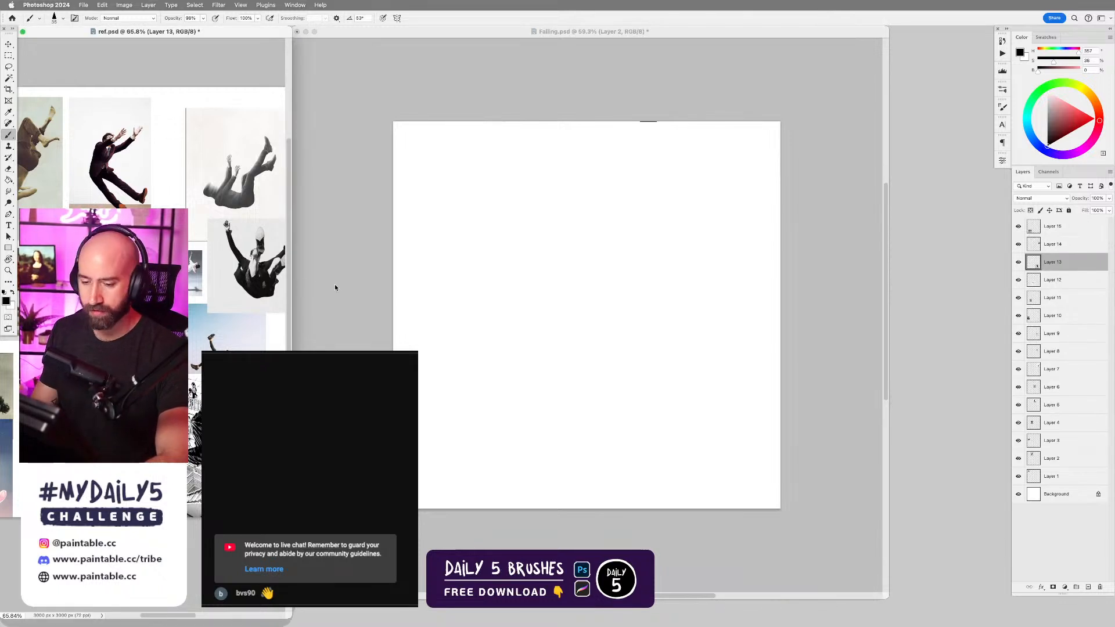
drag(198, 276, 227, 248)
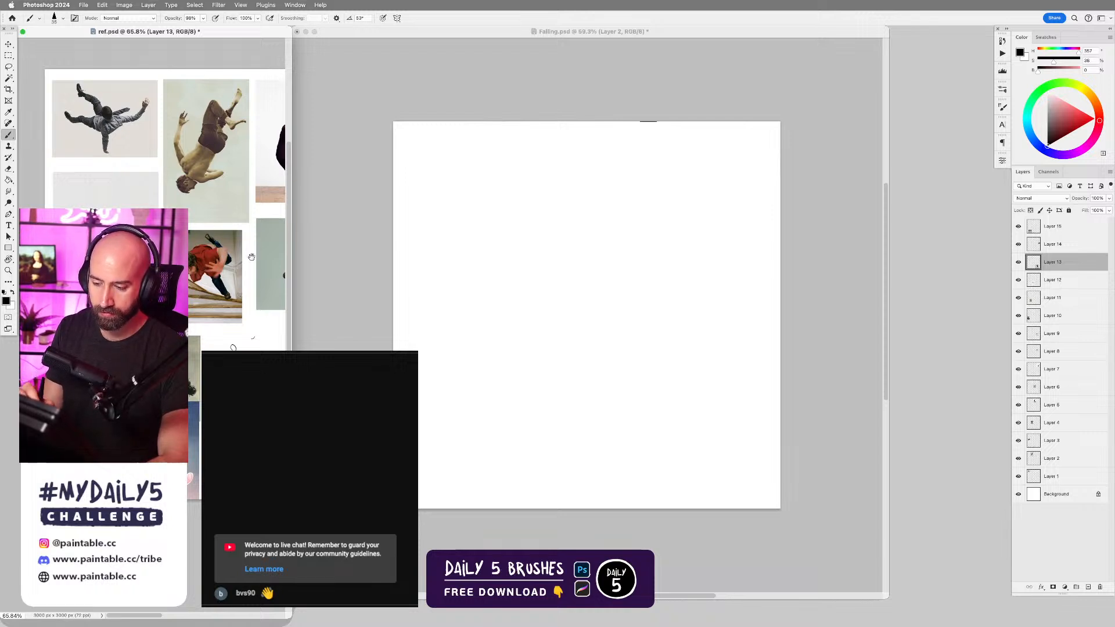
drag(301, 250, 208, 268)
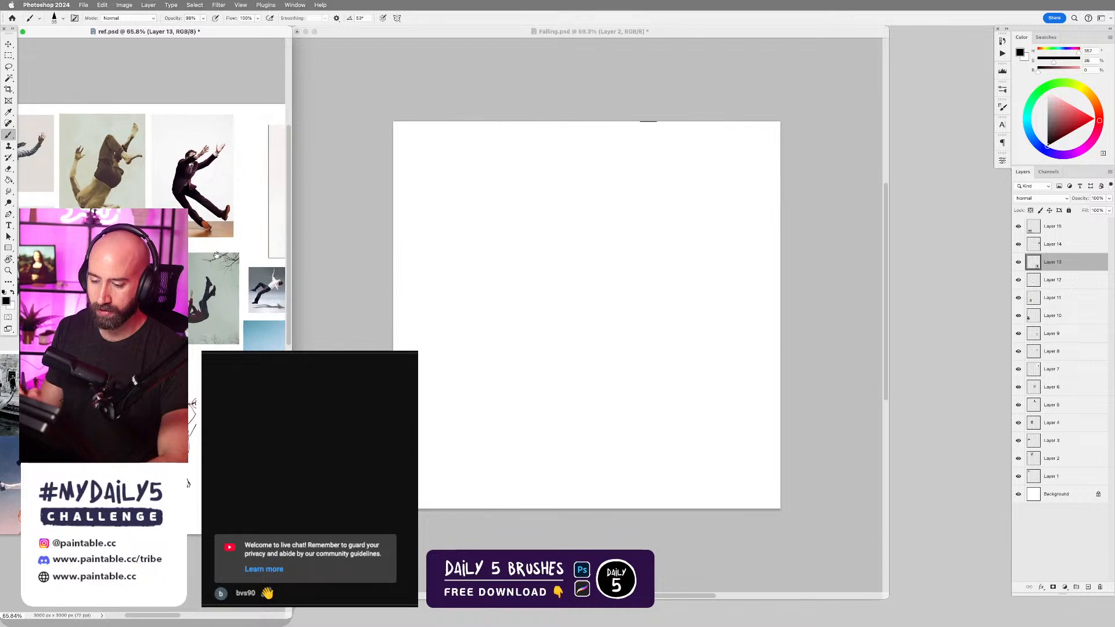
drag(267, 250, 185, 276)
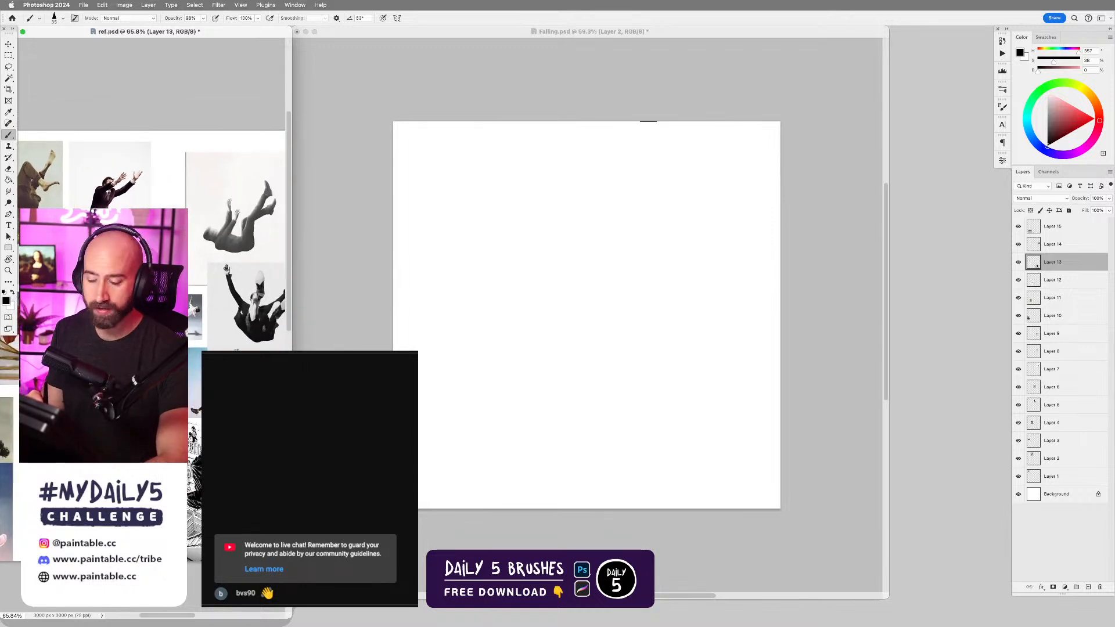
drag(257, 314, 264, 248)
drag(99, 256, 212, 320)
drag(226, 219, 187, 222)
drag(187, 215, 210, 194)
- Sketch the man's head in Falling.psd as a small oval in the upper middle of the canvas, with slanted facial guide lines
click(459, 261)
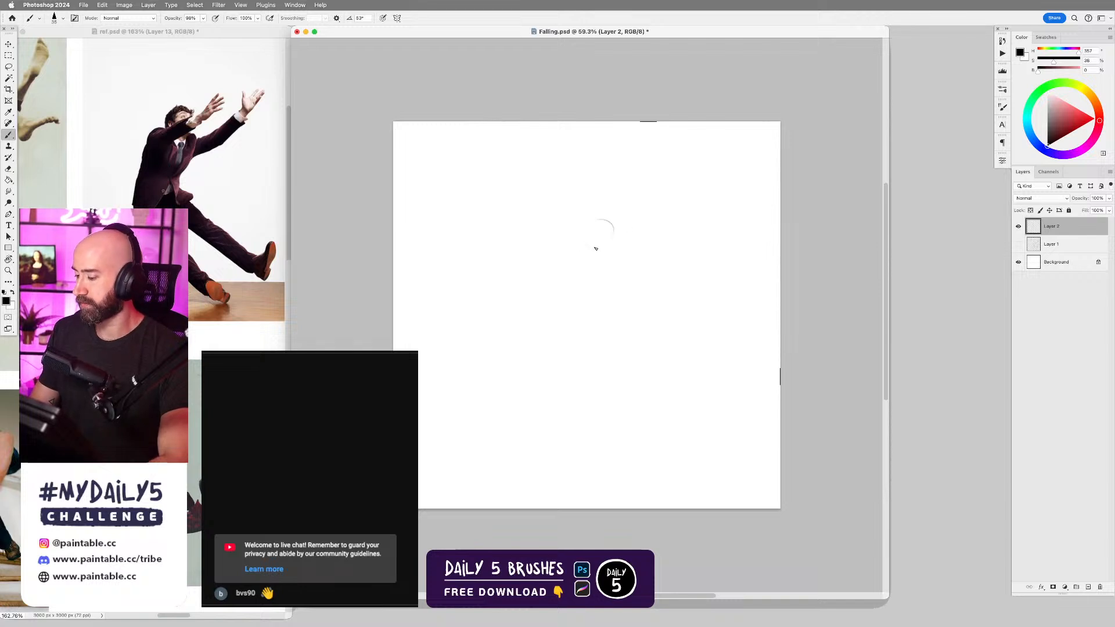
mouse_move(593, 213)
mouse_down()
mouse_move(602, 230)
mouse_move(585, 243)
mouse_move(606, 230)
mouse_move(601, 210)
mouse_up()
key(super+z)
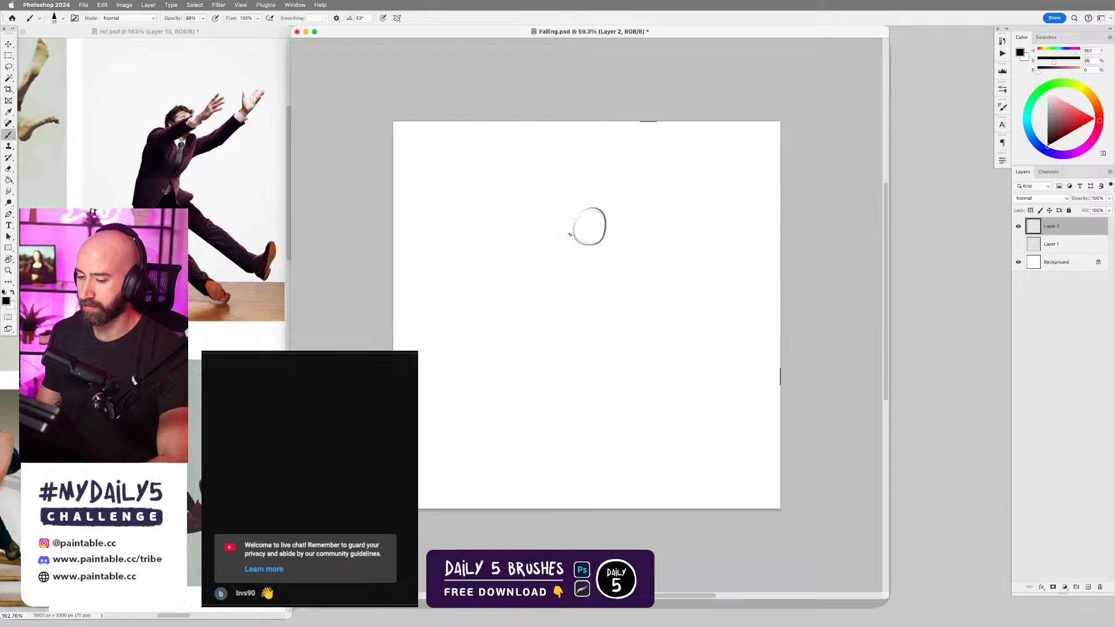
drag(562, 236, 593, 243)
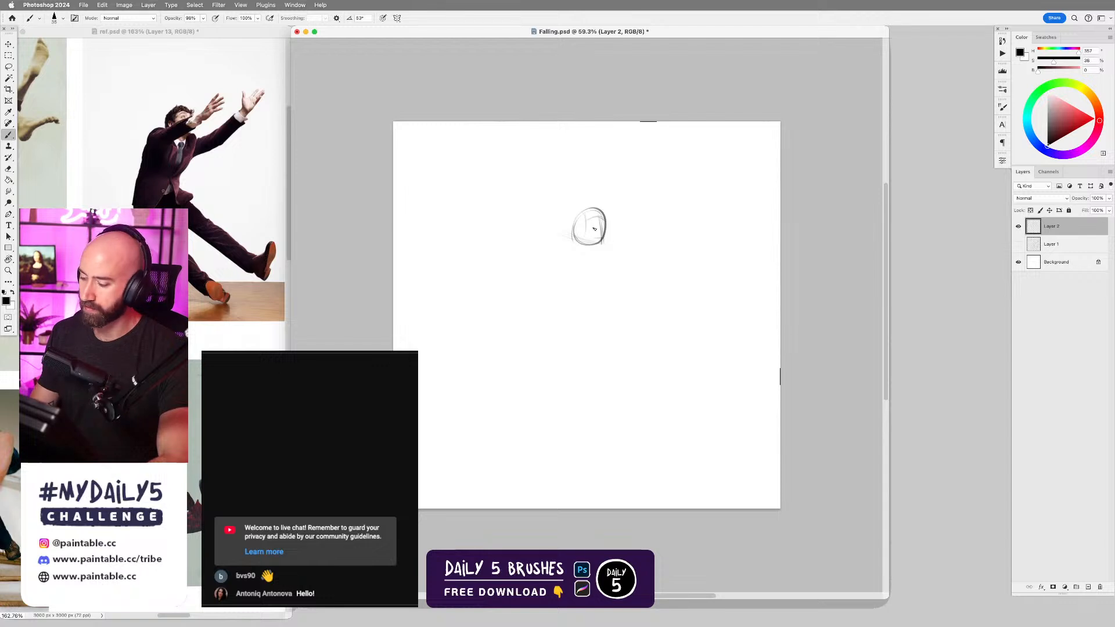
drag(565, 236, 622, 214)
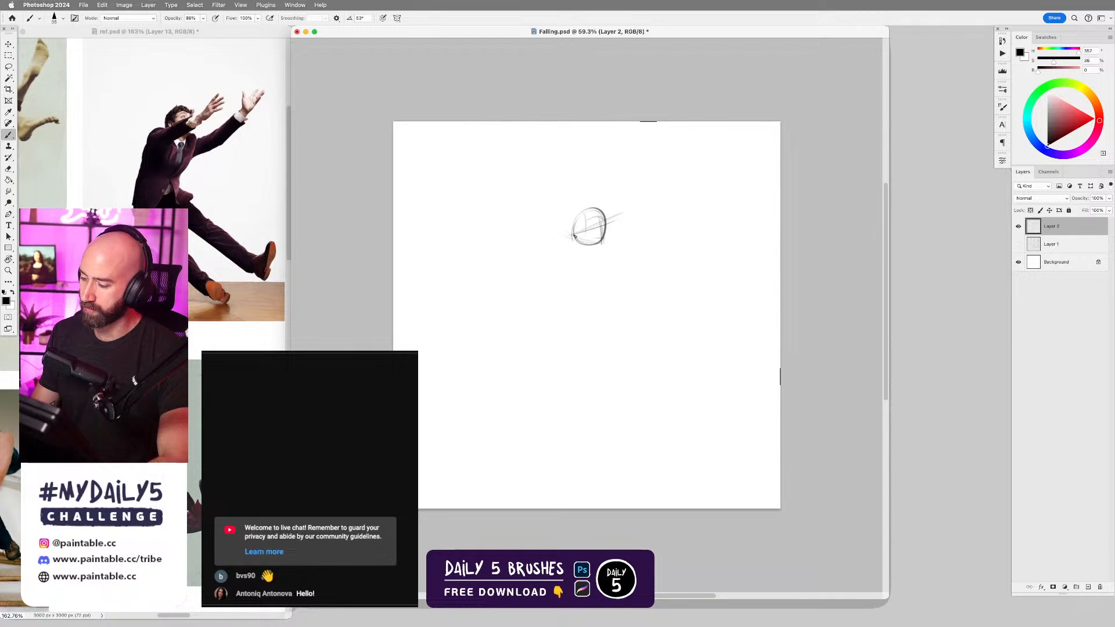
- Sketch the shoulder curve beside the head, the long back line and the front edge of the torso
drag(546, 241, 567, 235)
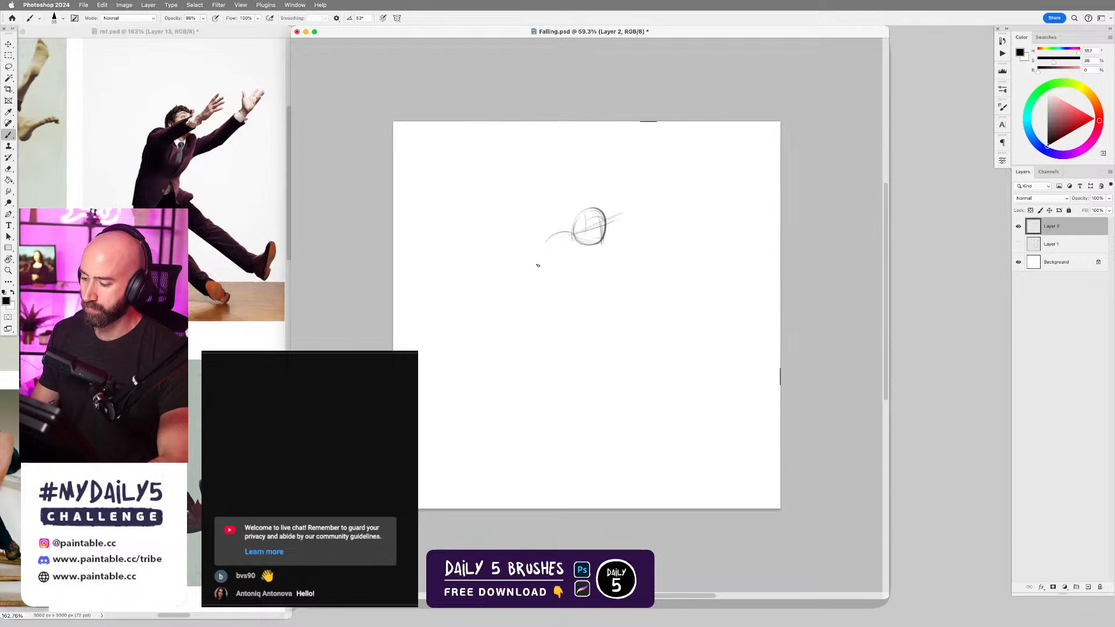
mouse_move(543, 256)
mouse_down()
mouse_move(530, 337)
mouse_move(532, 309)
mouse_up()
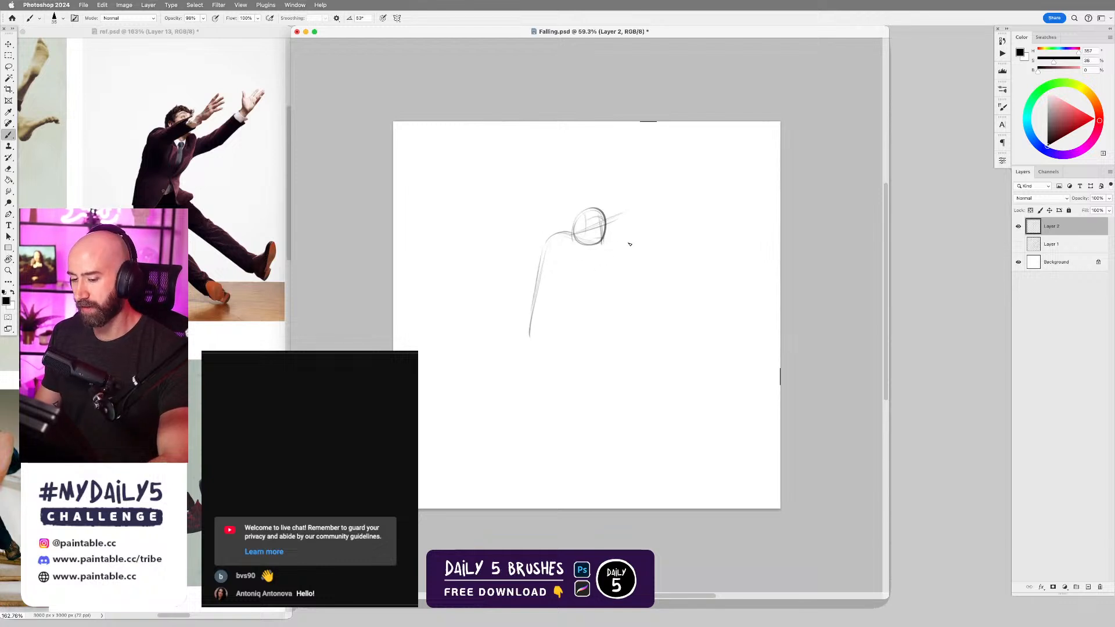
mouse_move(602, 240)
mouse_down()
mouse_move(576, 307)
mouse_move(595, 286)
mouse_move(579, 325)
mouse_move(590, 295)
mouse_move(581, 338)
mouse_up()
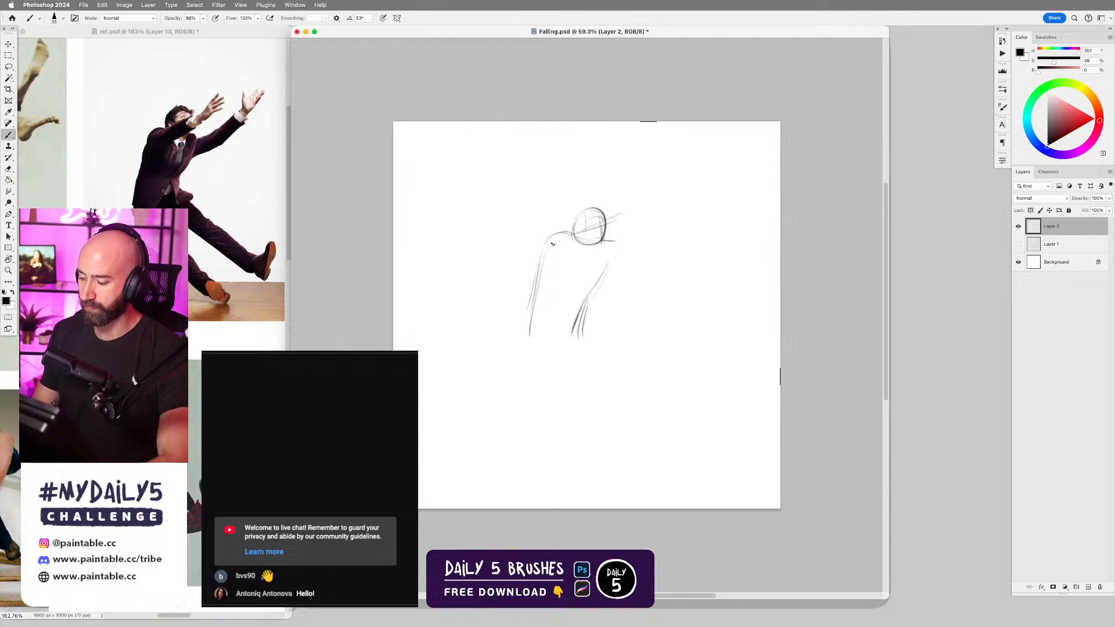
- Redraw the back line as a lighter, more slanted stroke and add short jacket strokes at the lower end of the torso
key(super+z)
drag(547, 244, 525, 322)
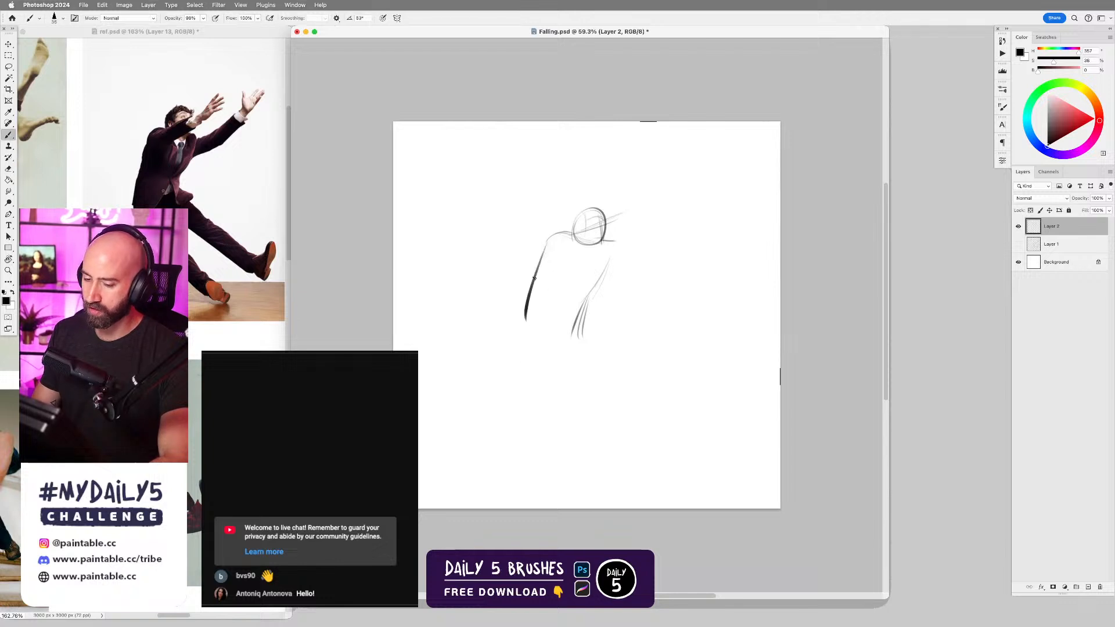
key(super+z)
drag(535, 268, 522, 320)
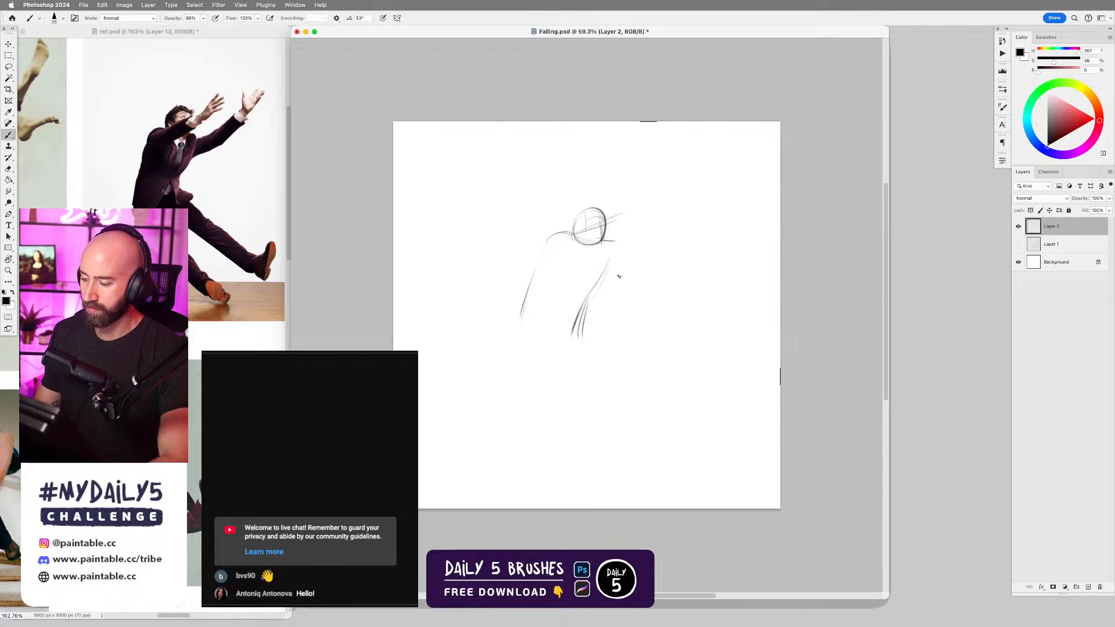
drag(591, 297, 576, 336)
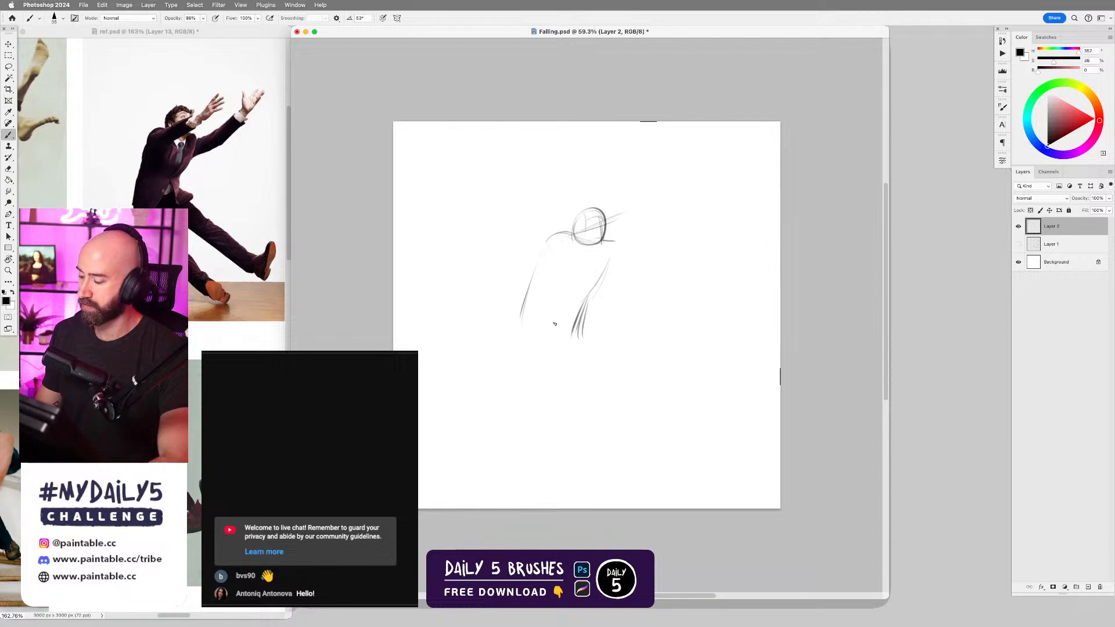
drag(555, 317, 551, 340)
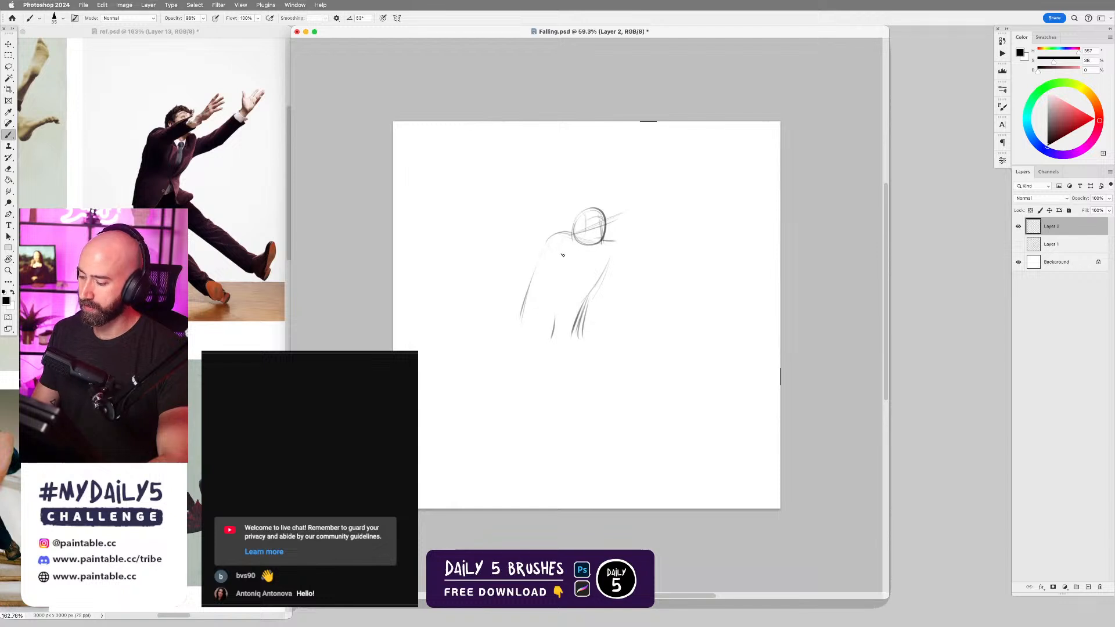
- Sketch the underside of the raised arm just below the head and erase the lower part of the head oval overlapping it
drag(562, 258, 595, 247)
mouse_move(566, 259)
mouse_down()
mouse_move(606, 239)
mouse_move(569, 246)
mouse_up()
key(e)
drag(574, 244, 606, 231)
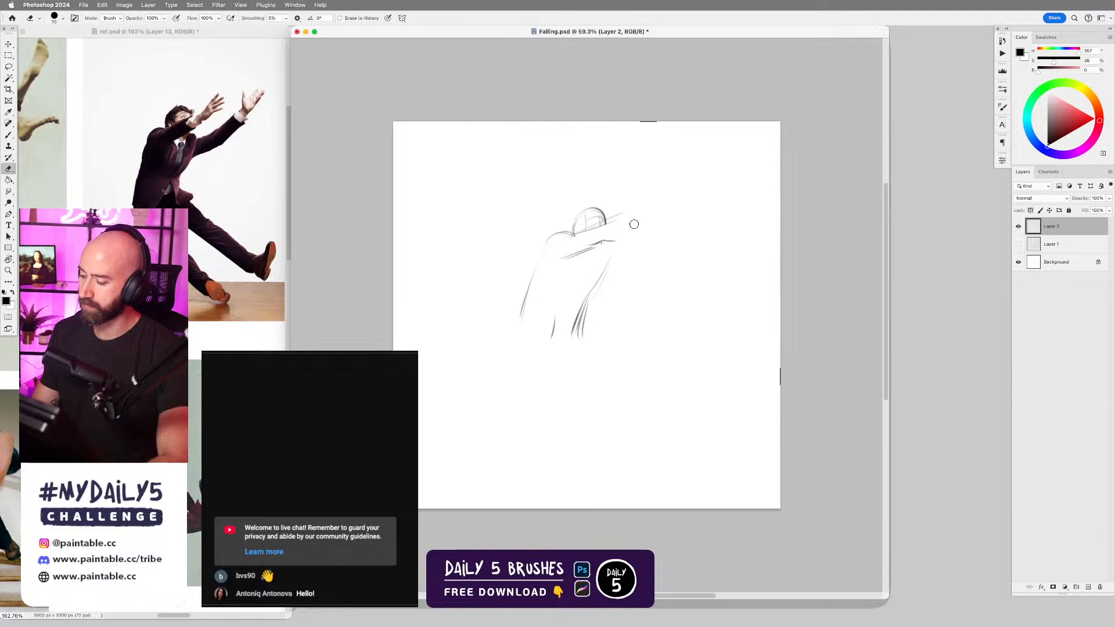
- Sketch the near arm's sleeve opening and rounded shoulder underside below the head, and reinforce the chest's front edge
key(b)
mouse_move(622, 232)
mouse_down()
mouse_move(591, 244)
mouse_move(618, 215)
mouse_up()
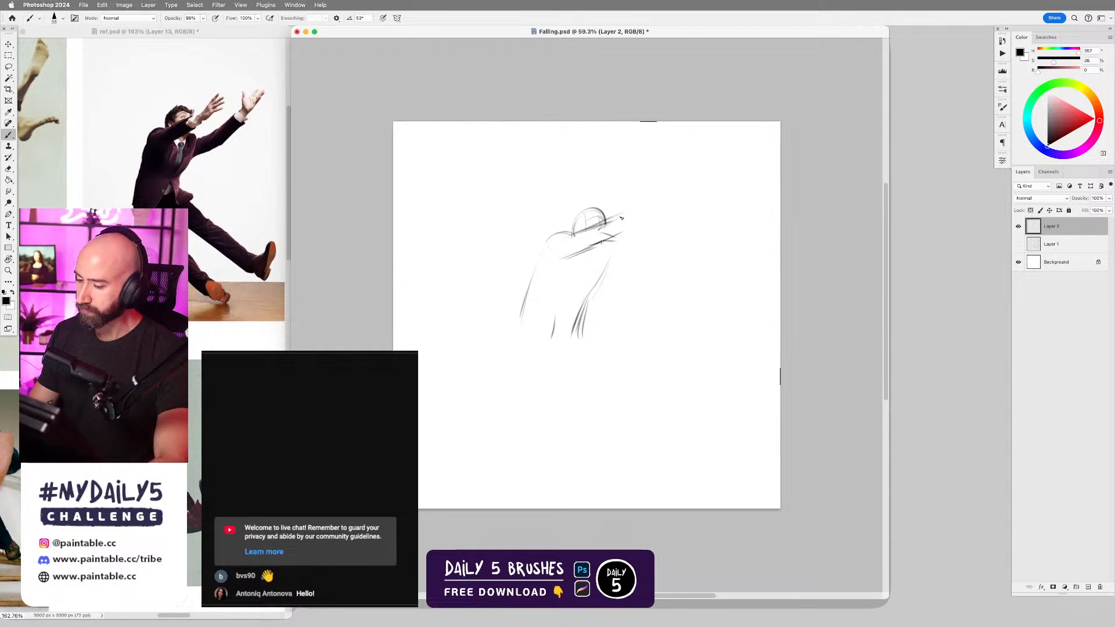
drag(607, 219, 618, 233)
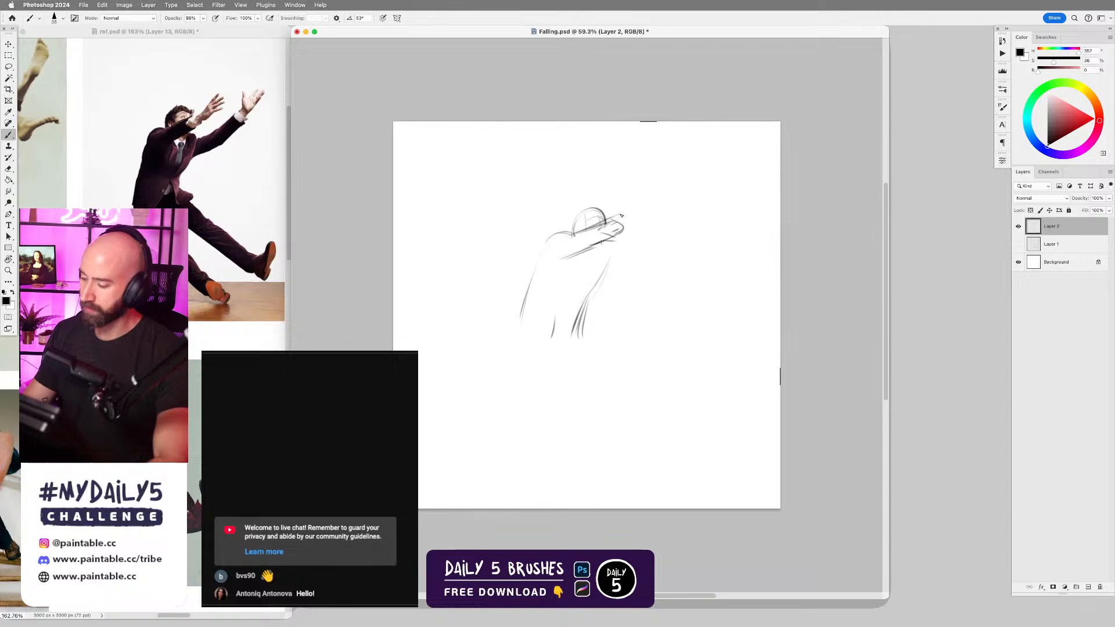
key(e)
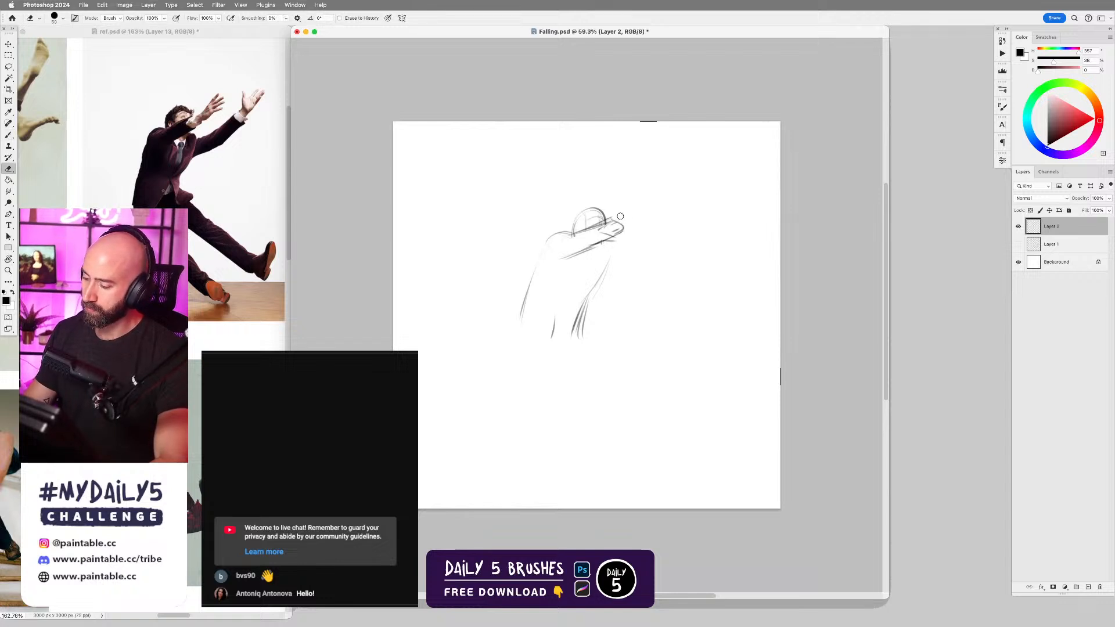
key(b)
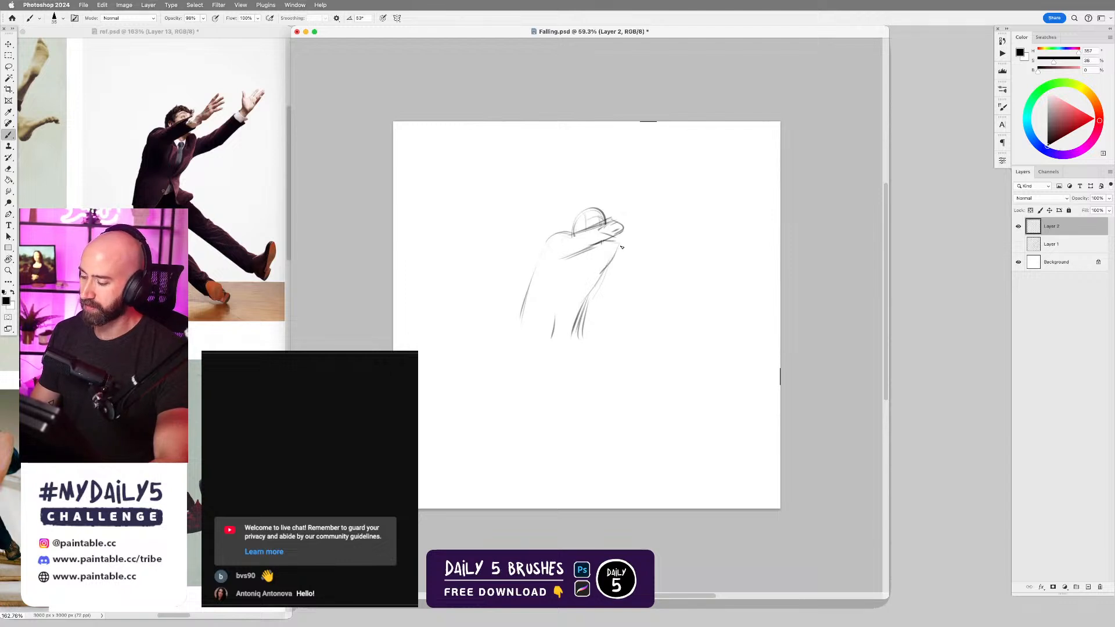
mouse_move(570, 255)
mouse_down()
mouse_move(546, 247)
mouse_move(535, 266)
mouse_move(544, 243)
mouse_move(576, 230)
mouse_move(540, 246)
mouse_move(542, 261)
mouse_move(570, 256)
mouse_move(530, 289)
mouse_up()
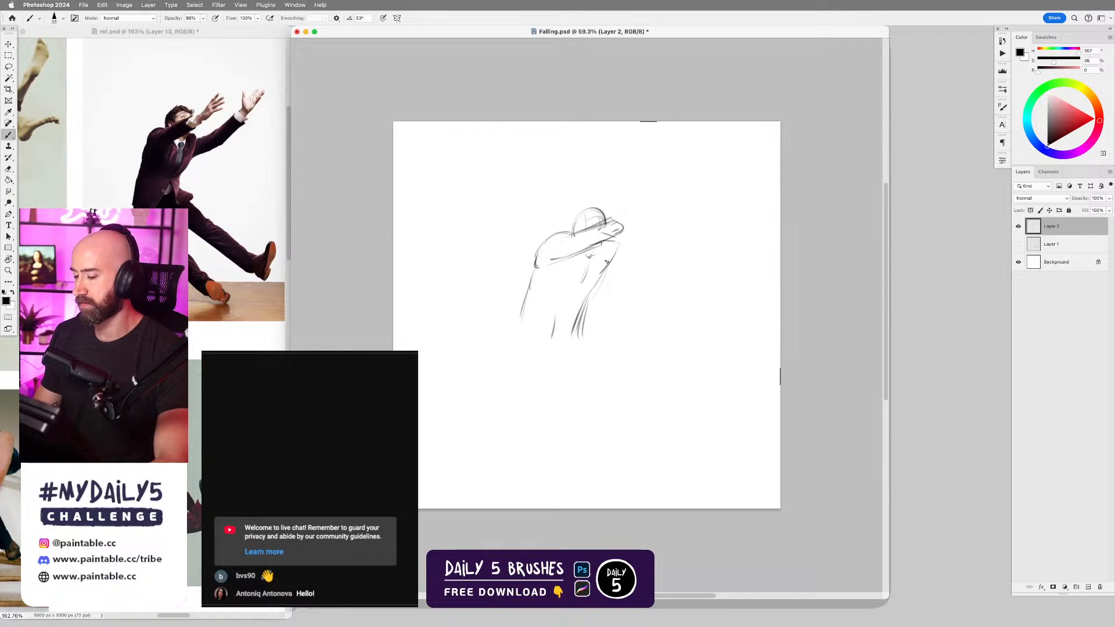
drag(614, 247, 602, 270)
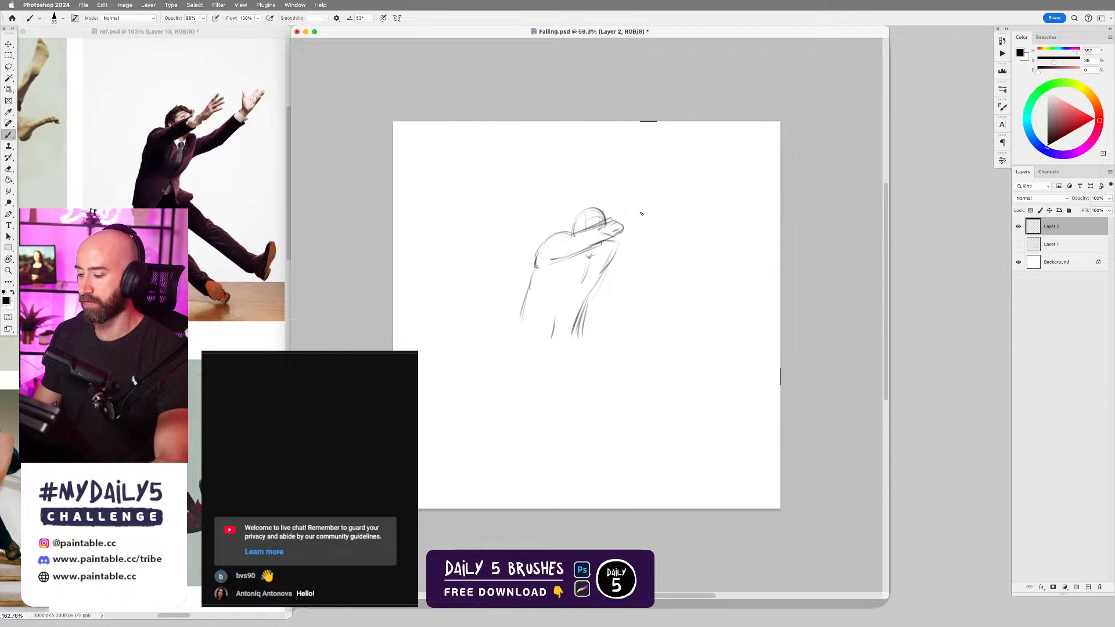
- Sketch the near hand with spread fingers beyond the sleeve opening and shift it slightly into place
drag(615, 223, 649, 198)
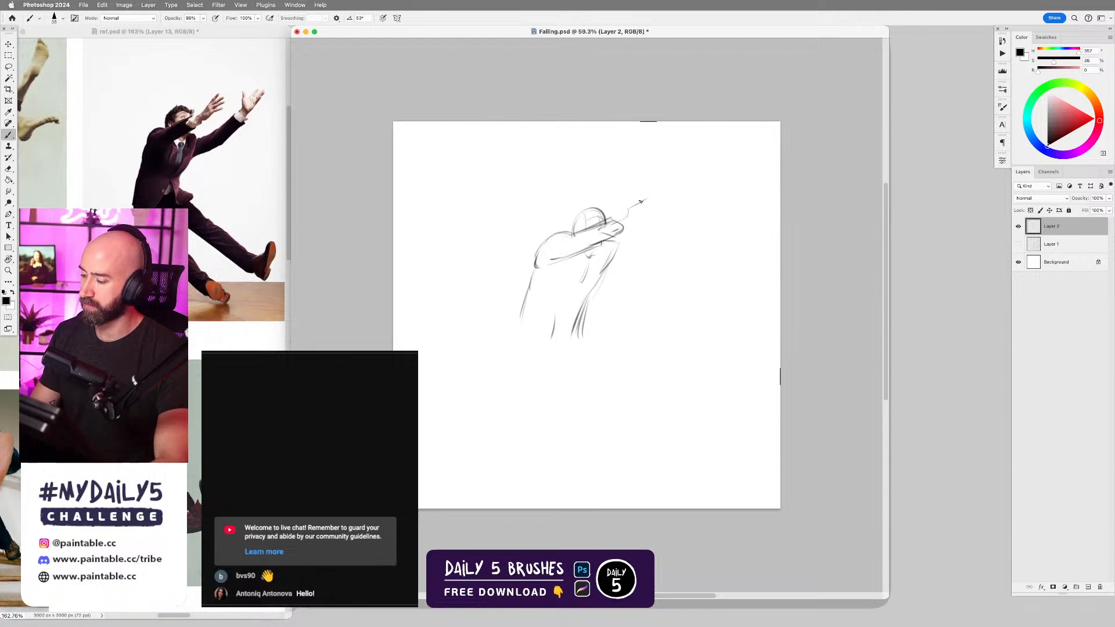
mouse_move(620, 220)
mouse_down()
mouse_move(634, 206)
mouse_move(654, 204)
mouse_move(625, 226)
mouse_move(658, 210)
mouse_move(657, 198)
mouse_up()
key(l)
drag(642, 213, 646, 212)
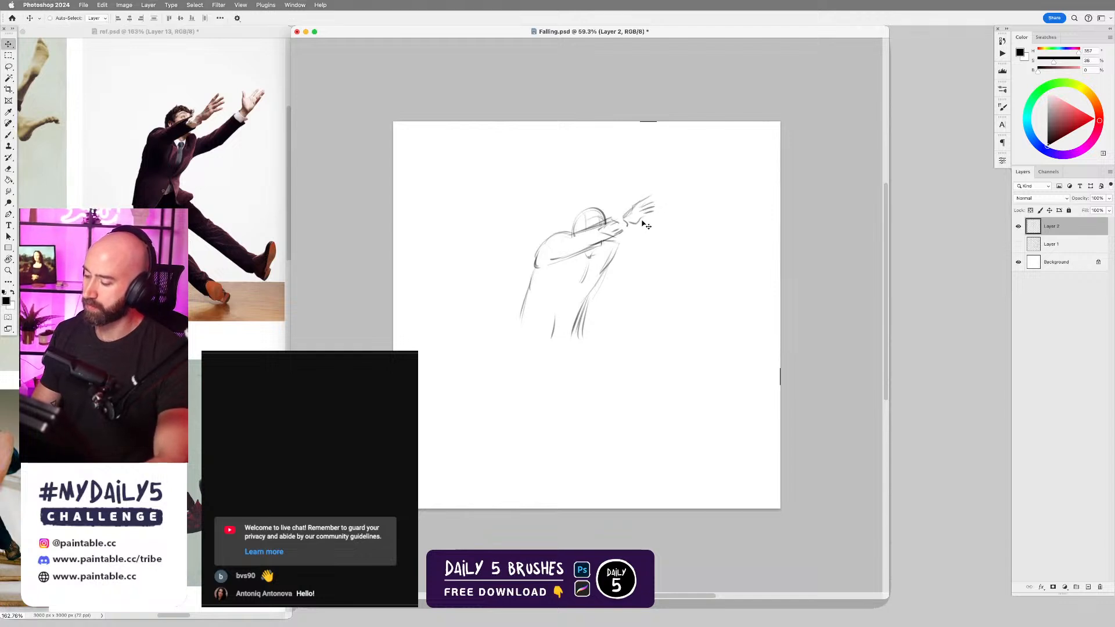
key(b)
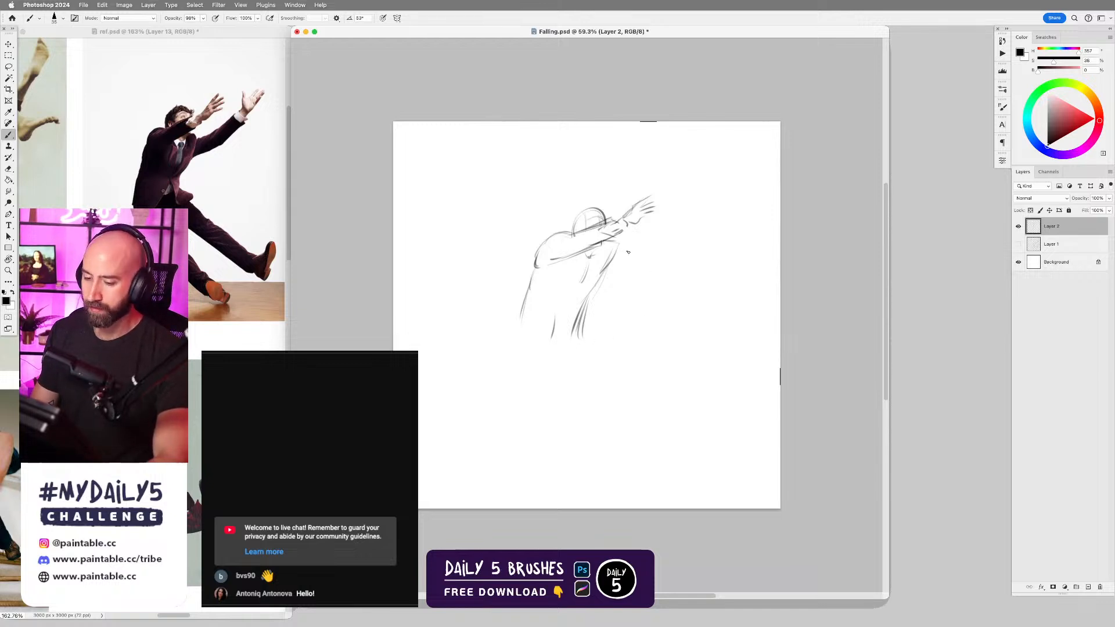
- Sketch the far arm's bent sleeve reaching up from the chest, darken its underside, and extend the torso's front edge down to the waist
mouse_move(617, 250)
mouse_down()
mouse_move(655, 233)
mouse_move(610, 269)
mouse_move(649, 256)
mouse_up()
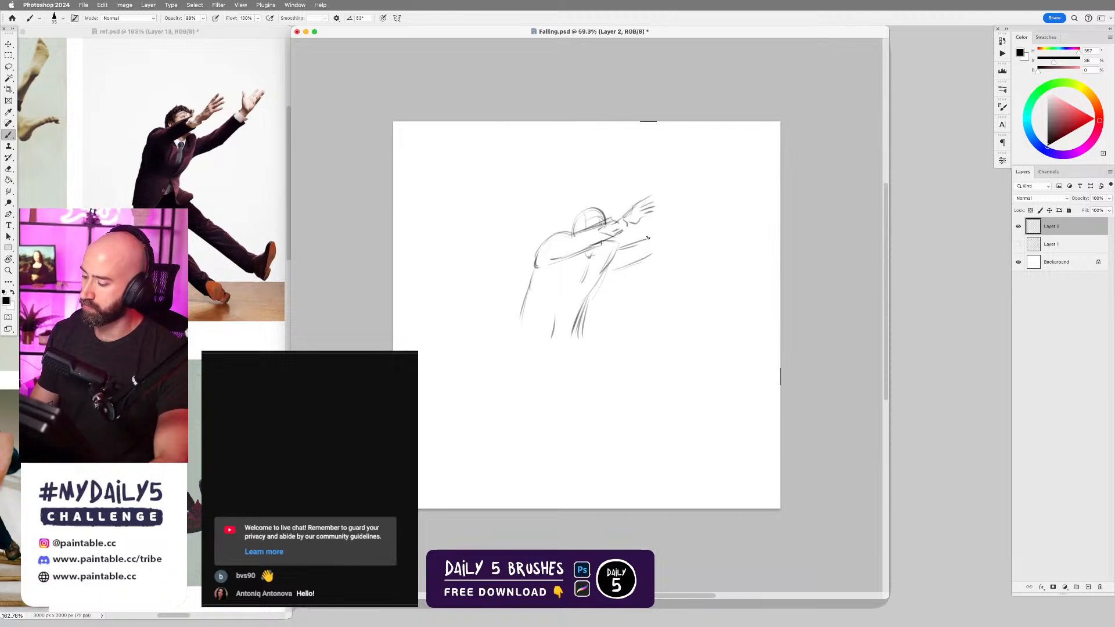
mouse_move(647, 239)
mouse_down()
mouse_move(684, 214)
mouse_move(699, 227)
mouse_up()
mouse_move(642, 259)
mouse_down()
mouse_move(681, 237)
mouse_move(648, 241)
mouse_move(667, 223)
mouse_move(668, 248)
mouse_move(689, 233)
mouse_up()
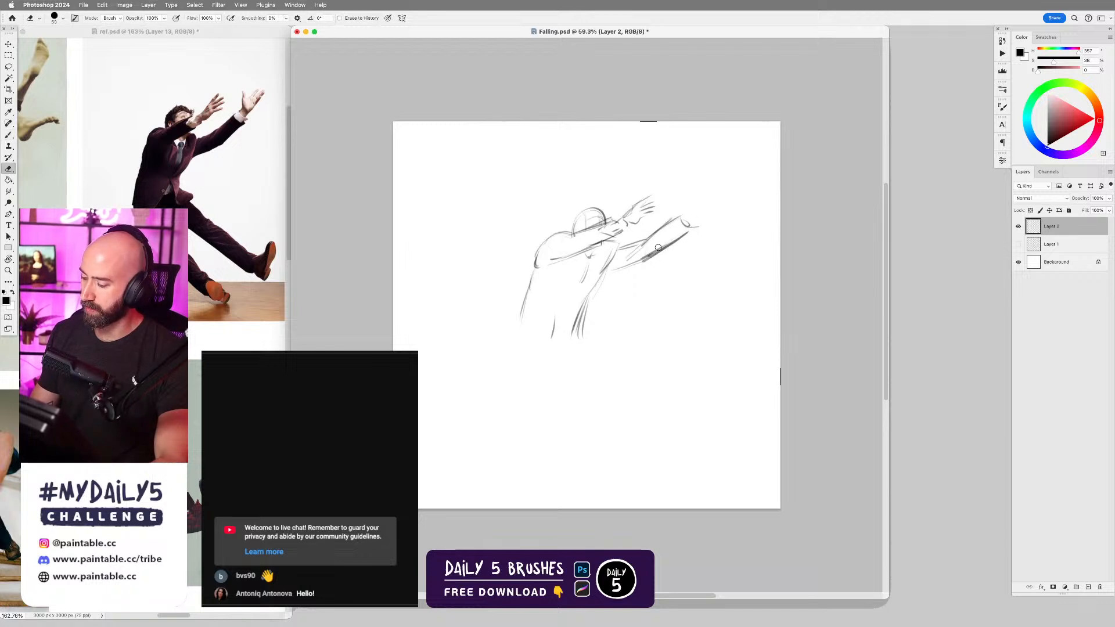
drag(643, 262, 690, 232)
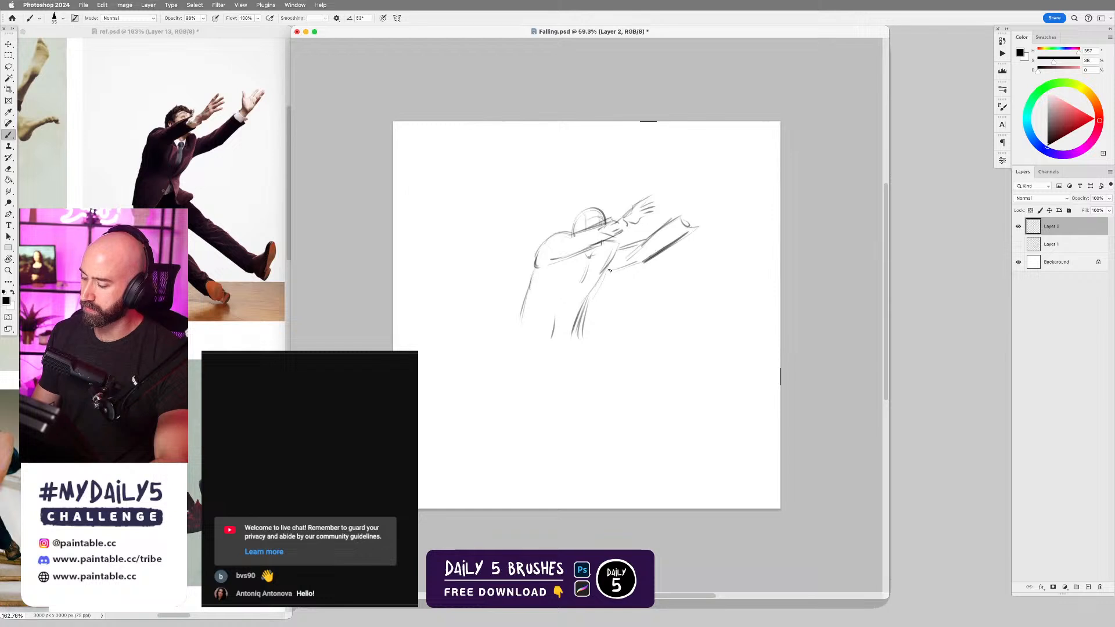
drag(609, 270, 640, 263)
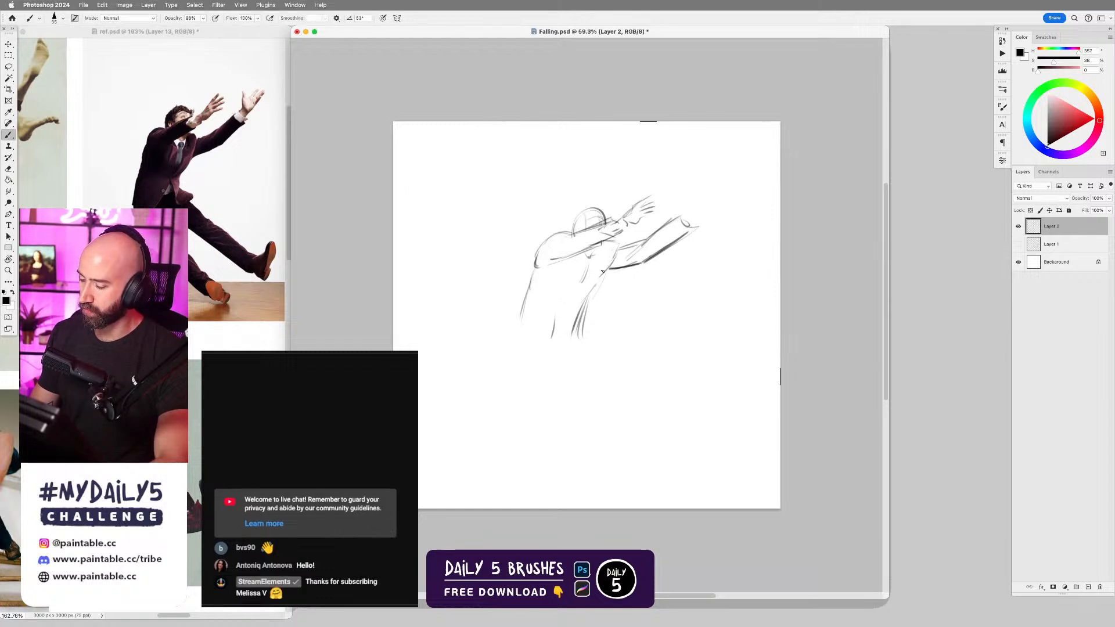
mouse_move(618, 250)
mouse_down()
mouse_move(595, 288)
mouse_move(560, 306)
mouse_up()
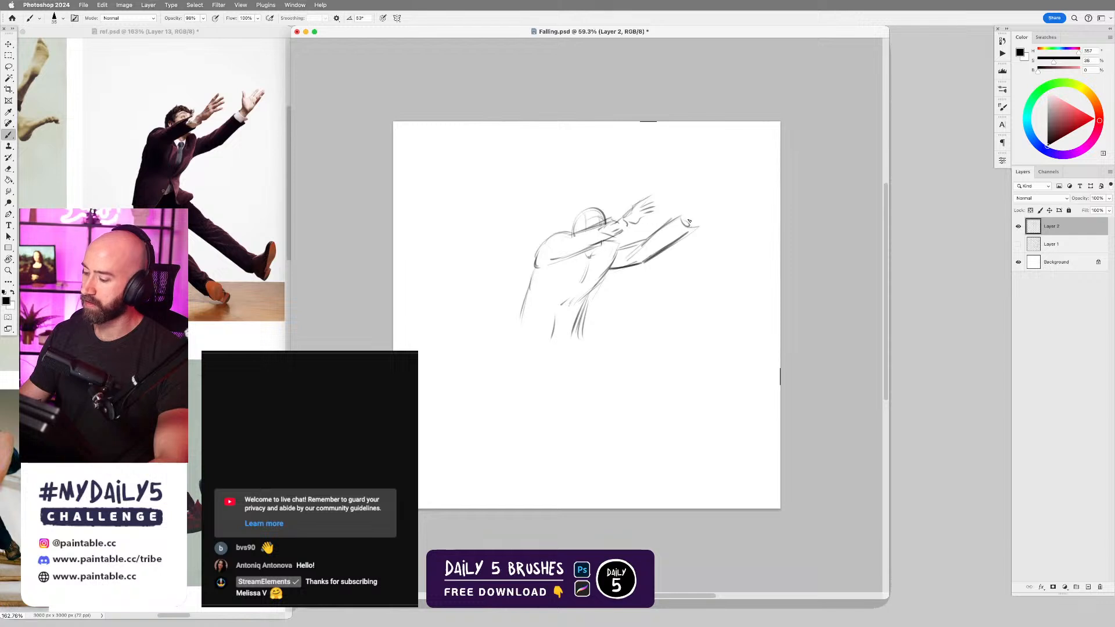
- Sketch the far sleeve's cuff and add an open hand with thumb and spread fingers beyond it
mouse_move(683, 219)
mouse_down()
mouse_move(700, 231)
mouse_move(675, 223)
mouse_move(688, 231)
mouse_up()
key(e)
key(b)
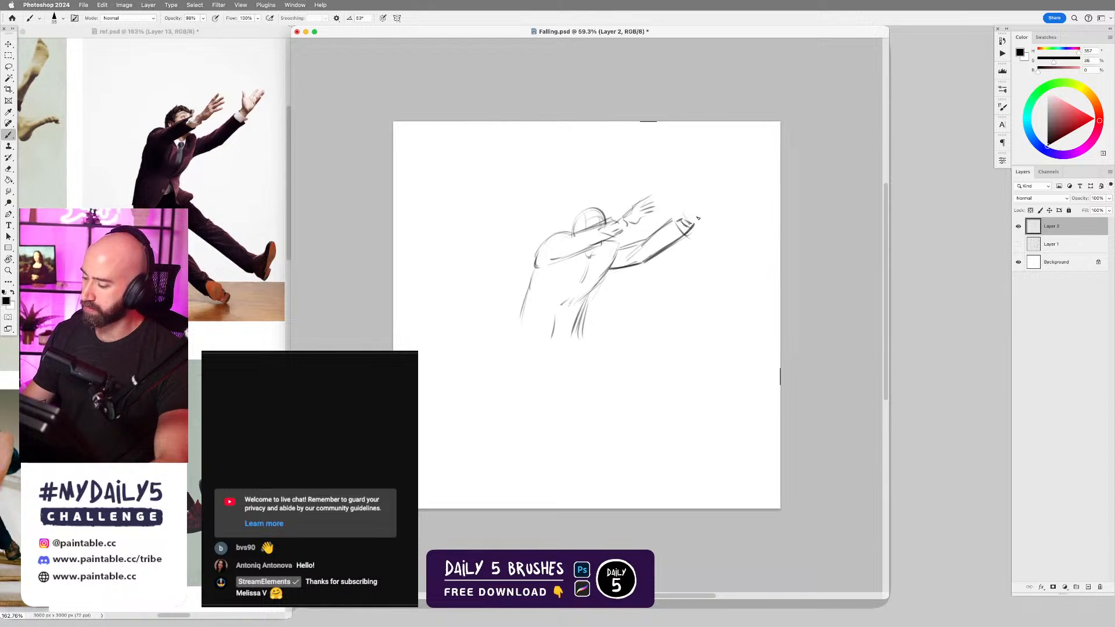
mouse_move(690, 206)
mouse_down()
mouse_move(711, 198)
mouse_move(690, 199)
mouse_up()
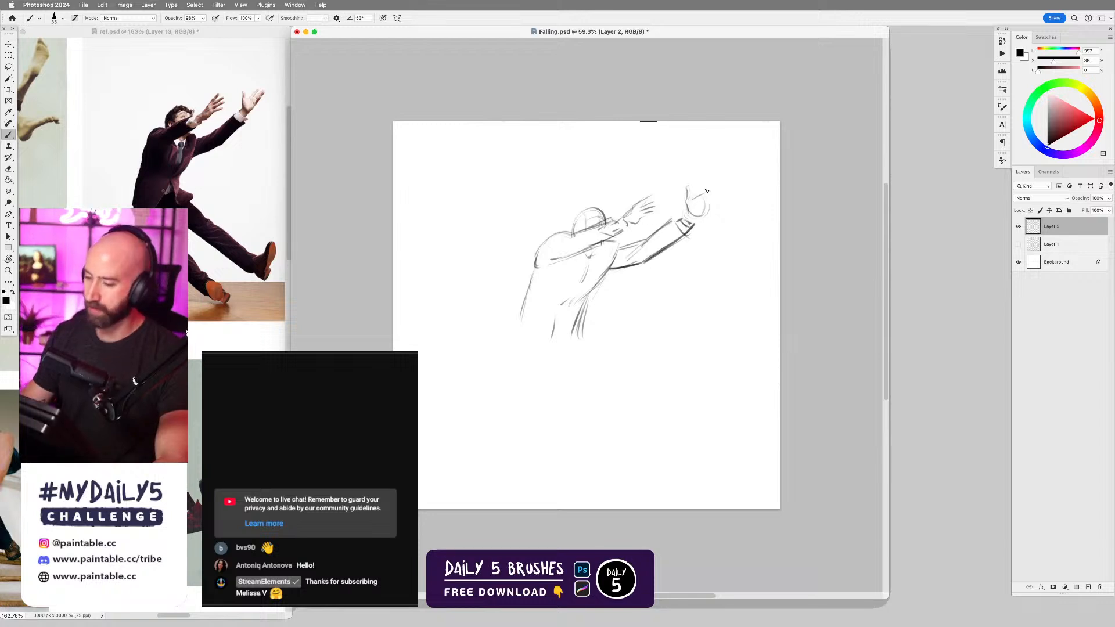
drag(700, 194, 717, 185)
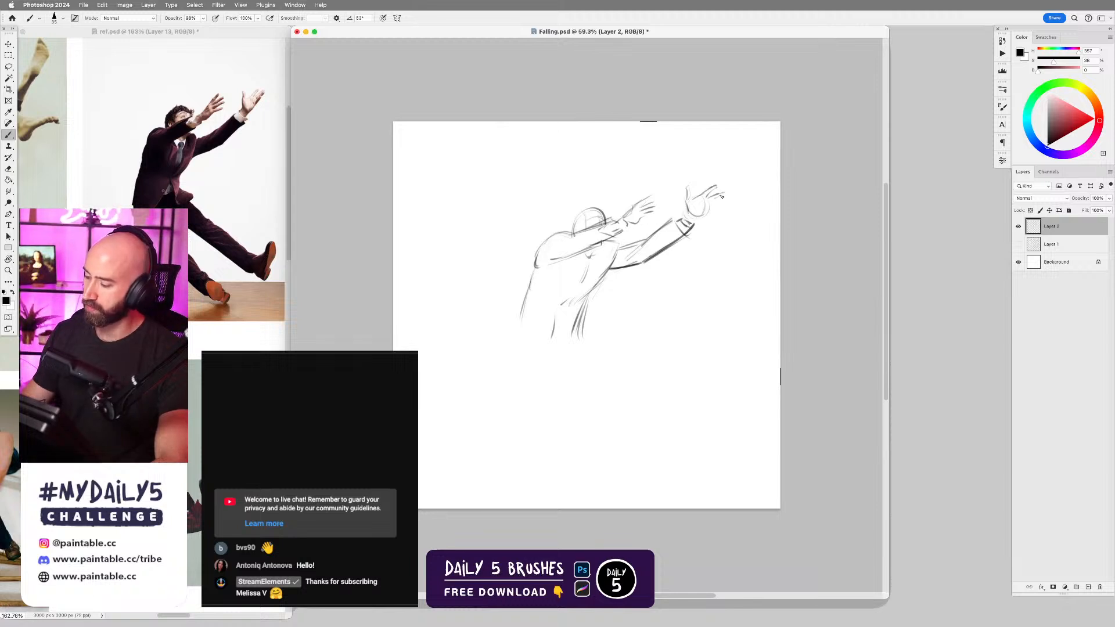
drag(717, 203, 675, 225)
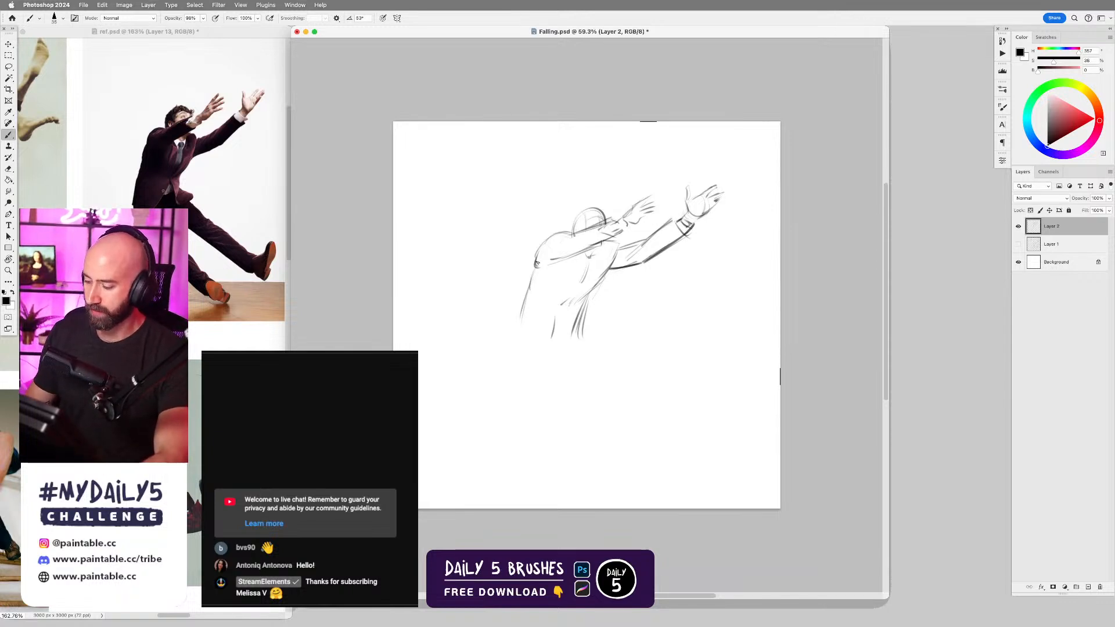
- Sketch the jacket's pointed lower hem at the hip and turn the short front strokes into an open jacket flap
mouse_move(515, 328)
mouse_down()
mouse_move(528, 285)
mouse_move(519, 307)
mouse_move(540, 342)
mouse_up()
drag(573, 308, 541, 348)
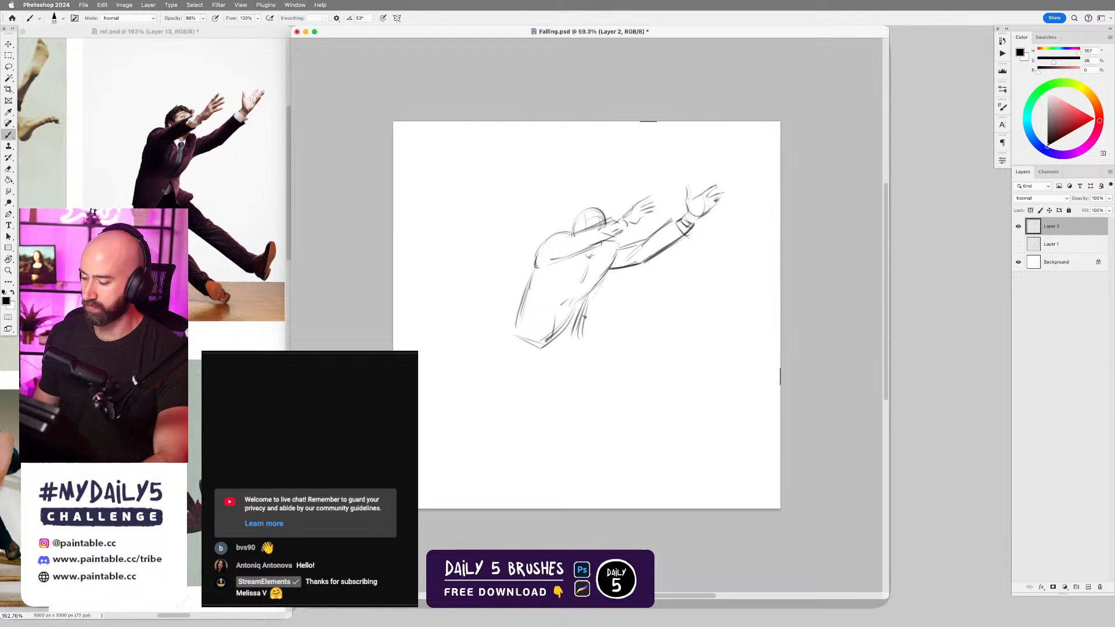
key(e)
key(b)
mouse_move(591, 302)
mouse_down()
mouse_move(583, 340)
mouse_move(572, 330)
mouse_move(603, 329)
mouse_up()
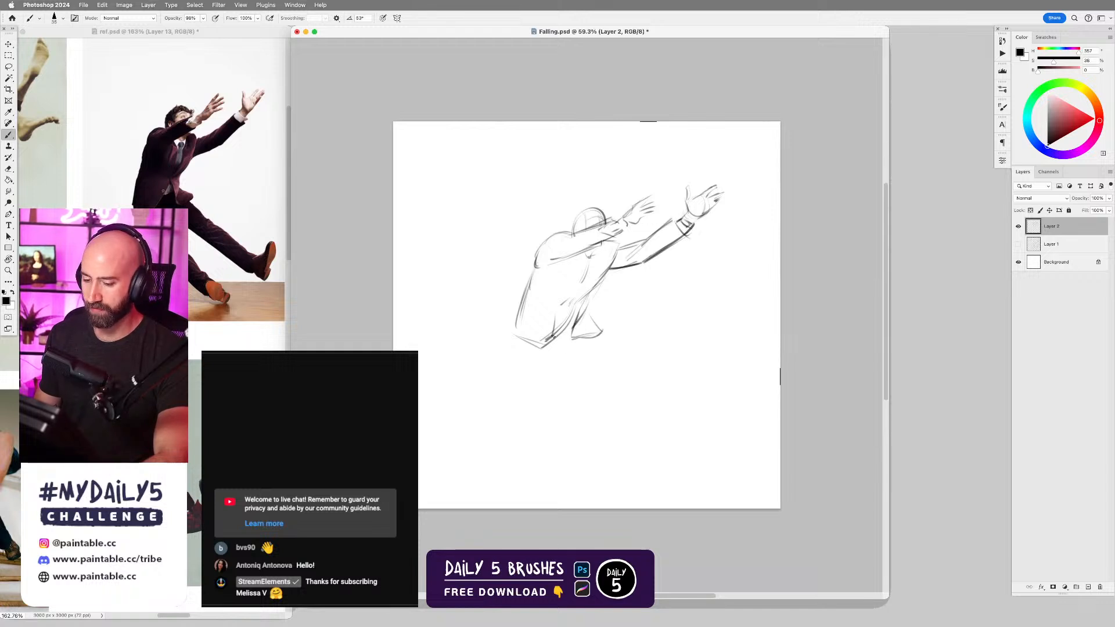
- Move the whole figure sketch up and to the left on the canvas
key(v)
drag(620, 345, 617, 349)
key(b)
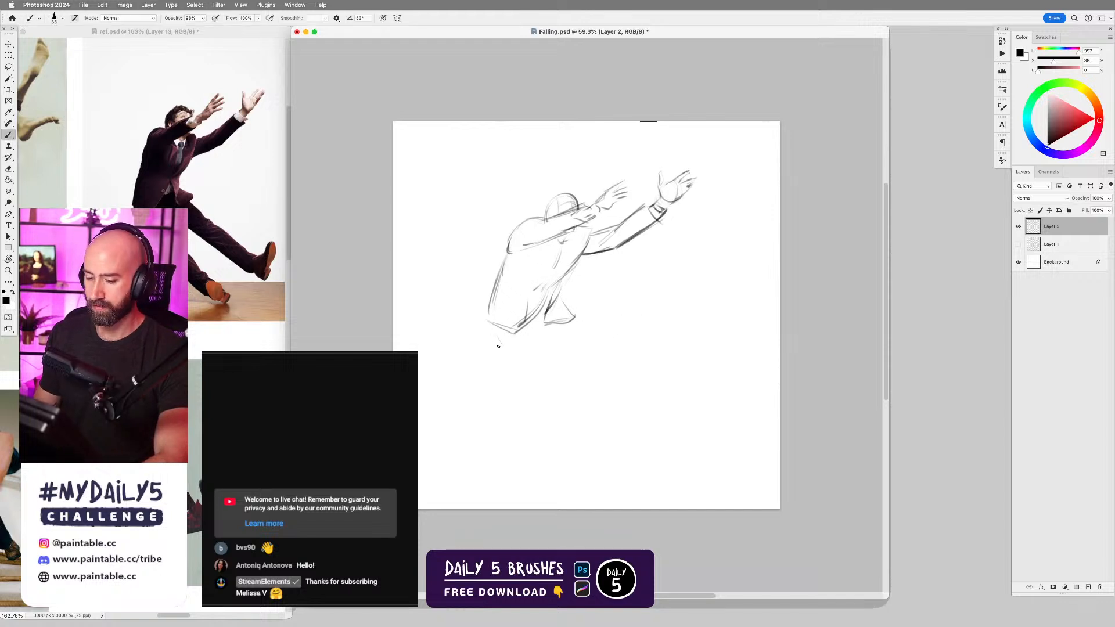
- Sketch the near leg's long curved back line and its front contour with thigh strokes, and erase the jacket flap's lower edge
drag(495, 336, 571, 448)
mouse_move(525, 399)
mouse_down()
mouse_move(498, 355)
mouse_move(588, 457)
mouse_up()
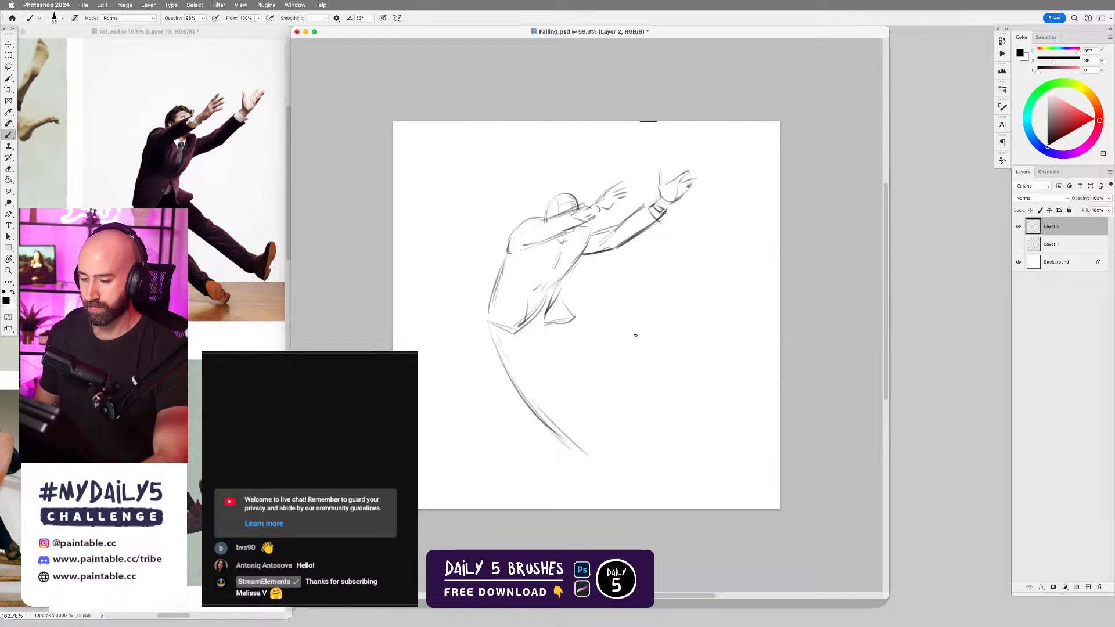
key(e)
mouse_move(563, 326)
mouse_down()
mouse_move(587, 313)
mouse_move(576, 313)
mouse_move(586, 334)
mouse_move(559, 352)
mouse_move(574, 356)
mouse_move(554, 384)
mouse_move(561, 409)
mouse_up()
key(b)
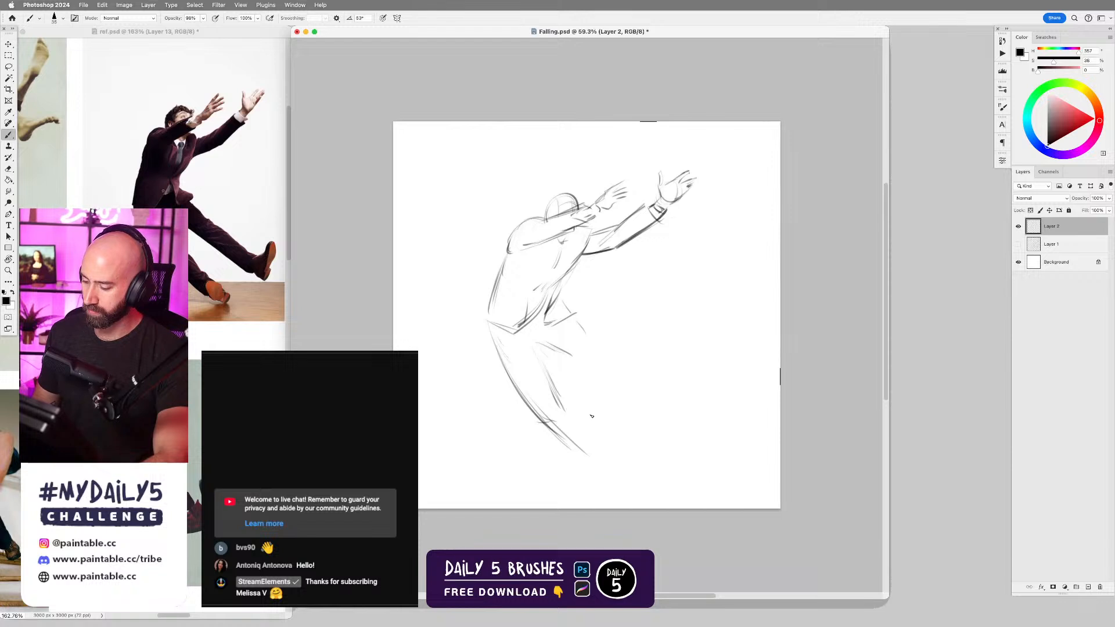
- Scale the whole figure sketch down slightly from its lower edge
key(super+t)
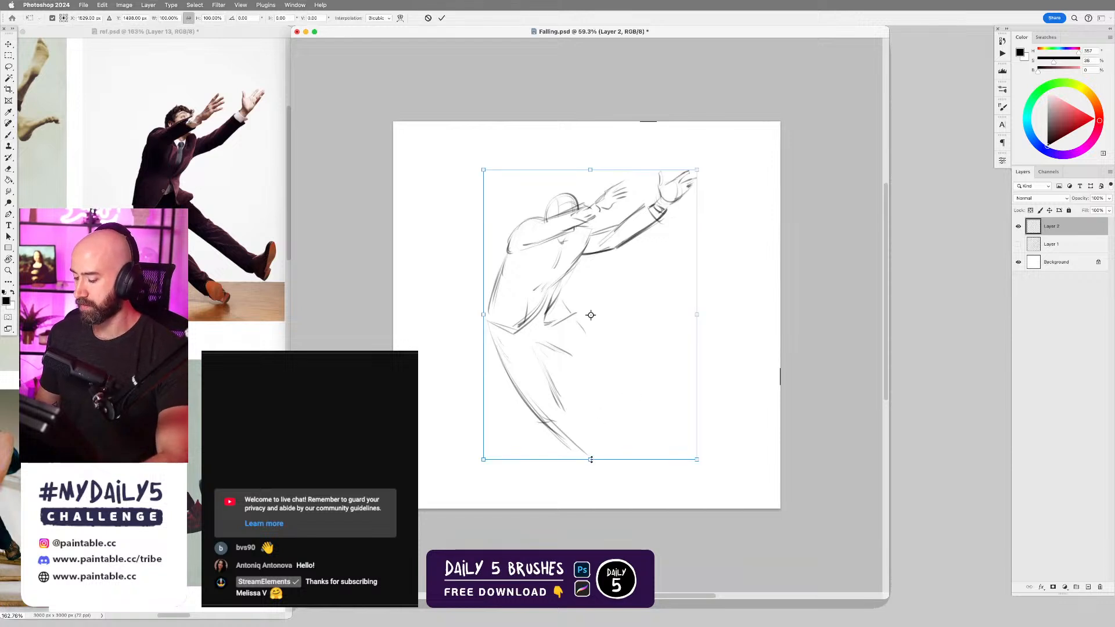
drag(590, 459, 590, 431)
key(Return)
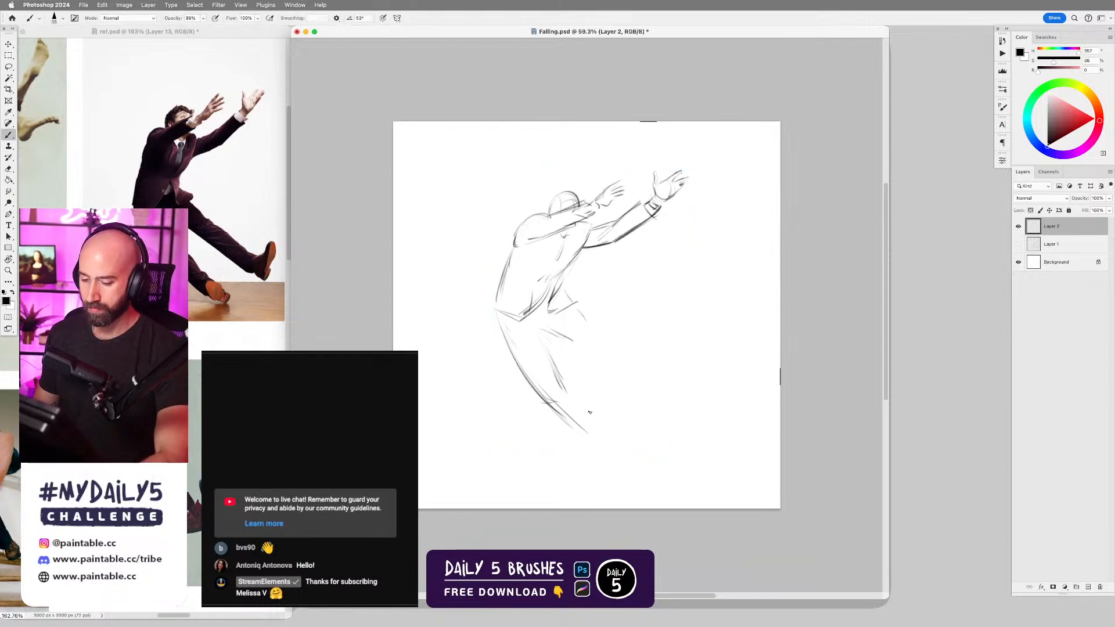
- Sketch the near leg's shin and trouser end, and add the pointed shoe with its darkened toe
drag(575, 394, 599, 427)
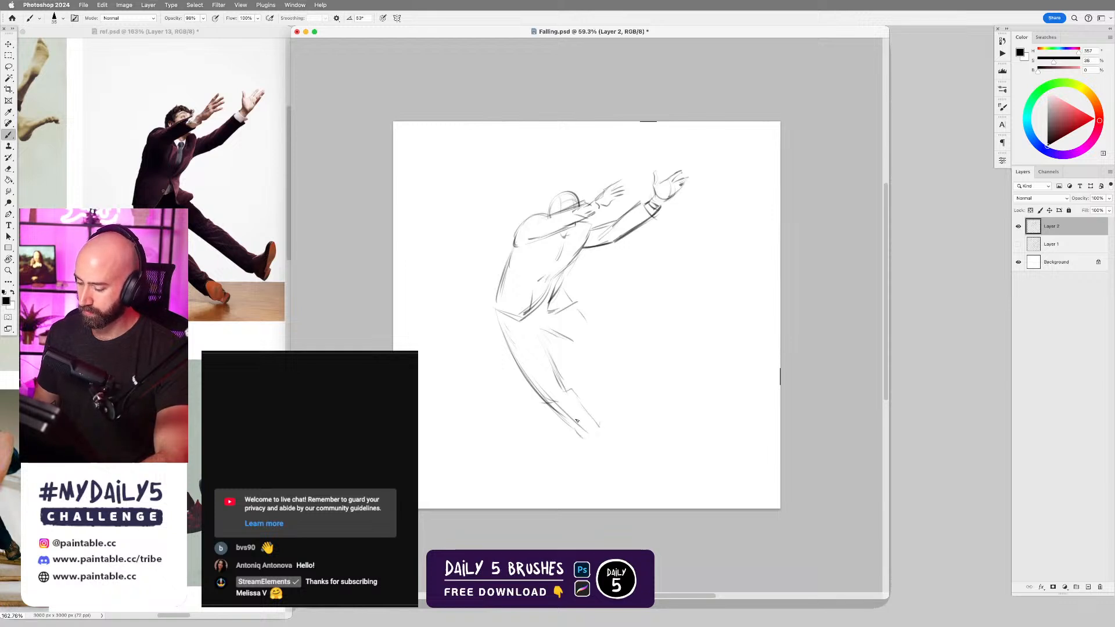
key(super+z)
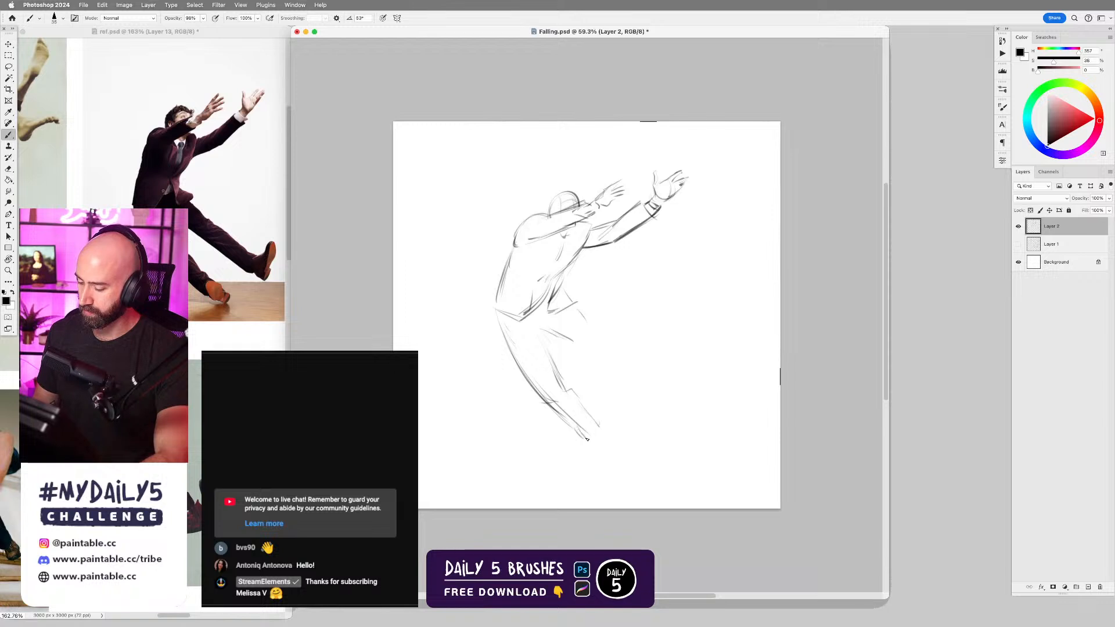
drag(607, 447, 602, 435)
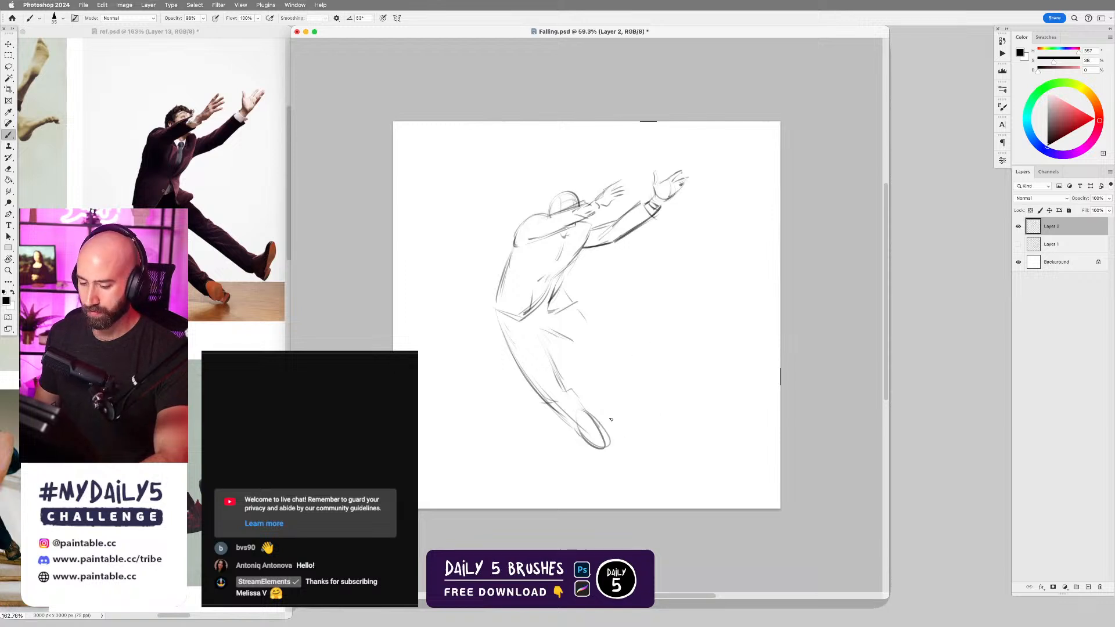
key(super+z)
mouse_move(603, 445)
mouse_down()
mouse_move(593, 422)
mouse_move(601, 456)
mouse_move(580, 429)
mouse_move(596, 425)
mouse_move(604, 451)
mouse_up()
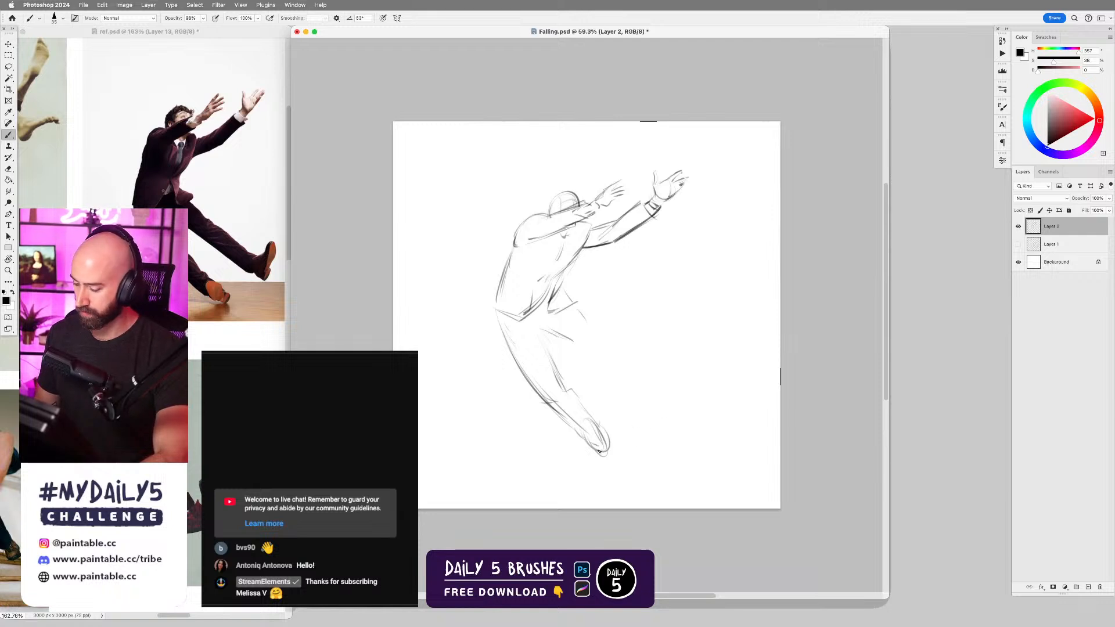
mouse_move(604, 443)
mouse_down()
mouse_move(597, 420)
mouse_move(580, 416)
mouse_move(586, 441)
mouse_up()
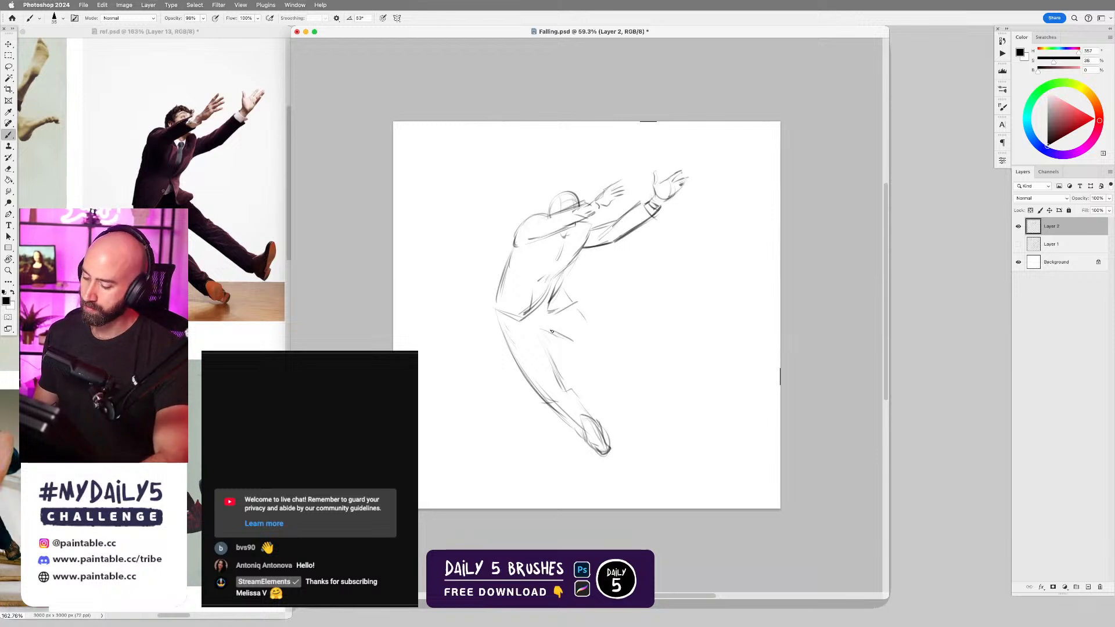
- Darken the near leg's inner thigh line, the jacket's front hem corner, and the back contour below the hip
drag(543, 339, 556, 362)
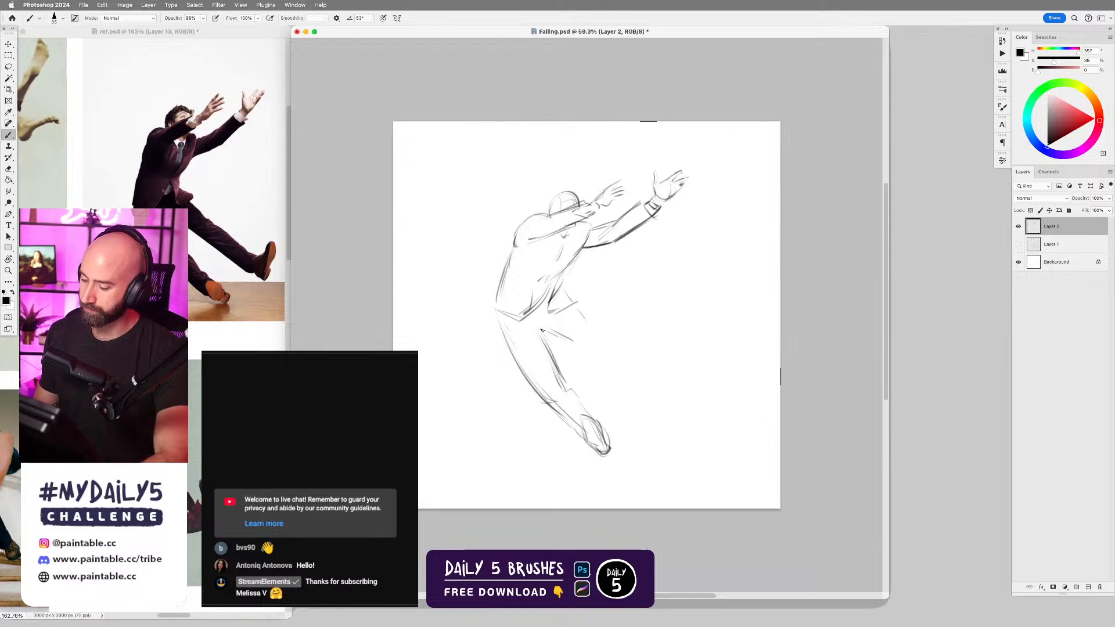
drag(543, 300, 519, 327)
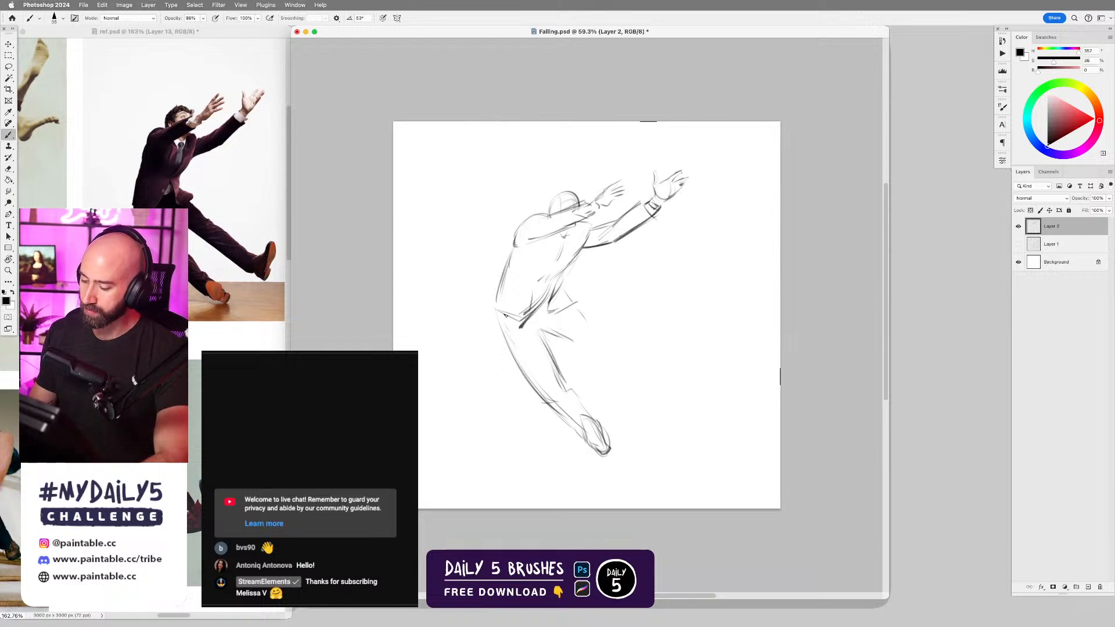
mouse_move(503, 282)
mouse_down()
mouse_move(492, 312)
mouse_move(515, 359)
mouse_up()
key(super+z)
key(e)
key(b)
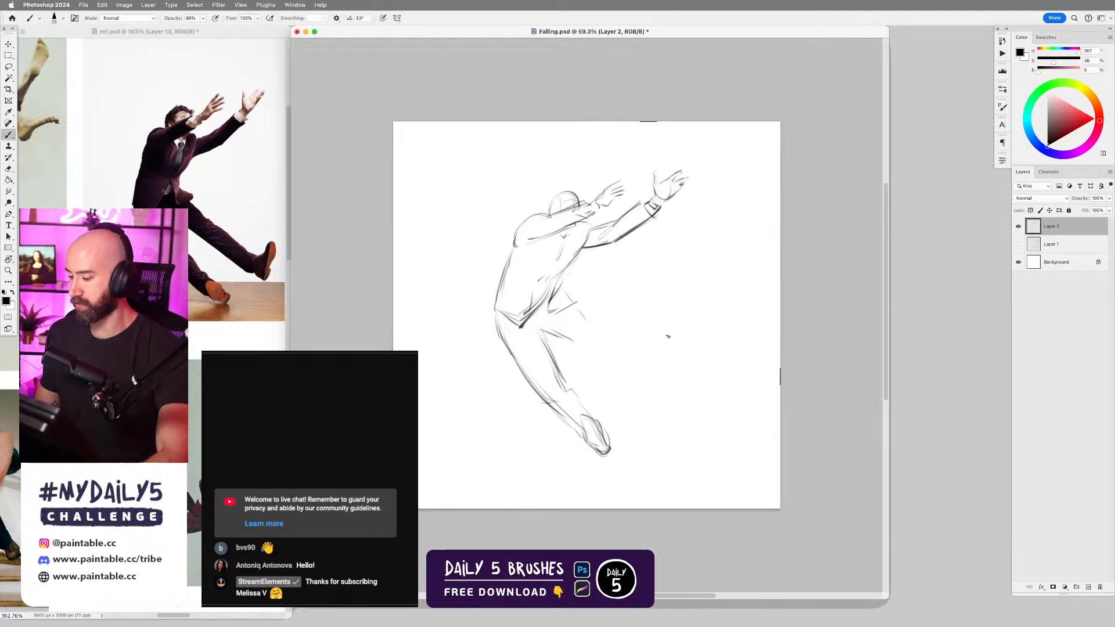
- Erase the lower back line and redraw it as a slanted stroke flaring out to the jacket hem
key(e)
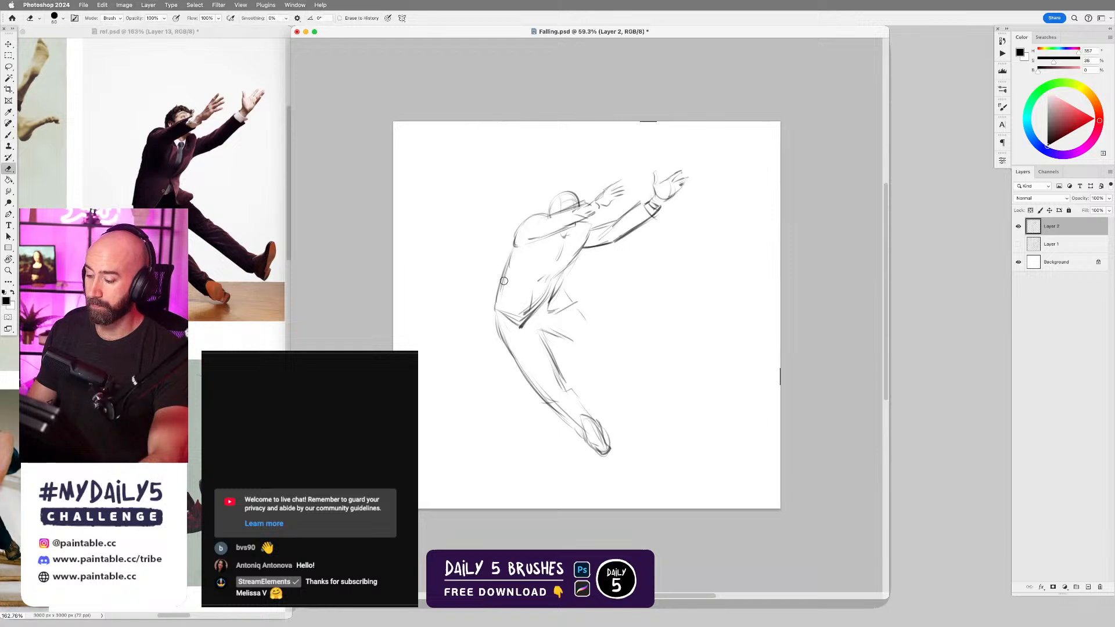
mouse_move(507, 264)
mouse_down()
mouse_move(500, 295)
mouse_move(512, 254)
mouse_up()
key(b)
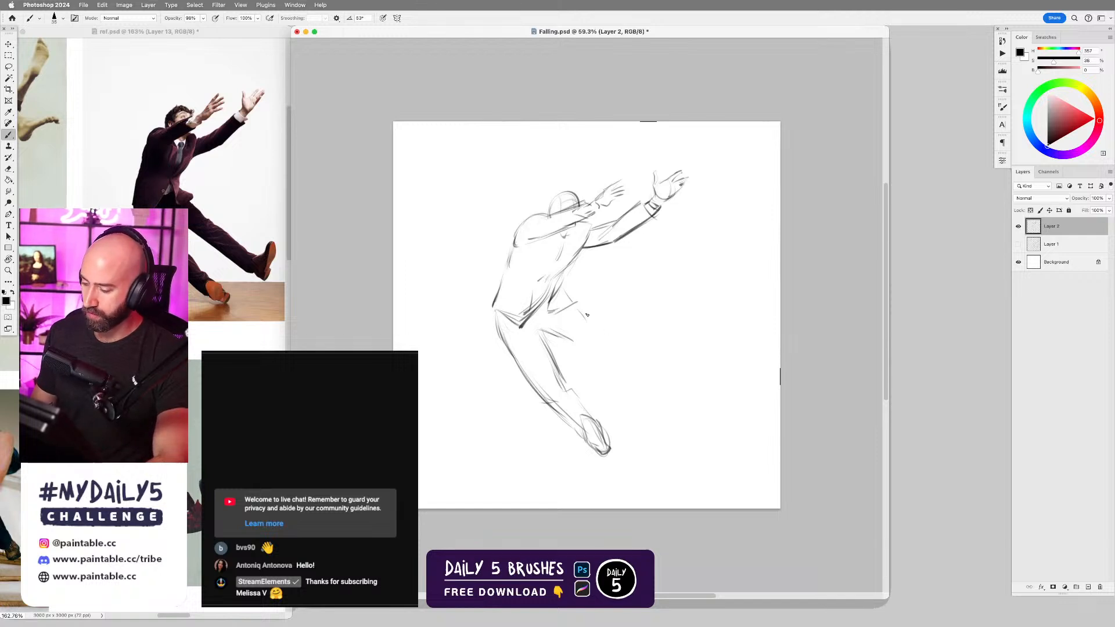
- Sketch the far leg's thigh contour below the jacket hem and extend both edges of the shin down toward the ankle
drag(583, 318, 596, 342)
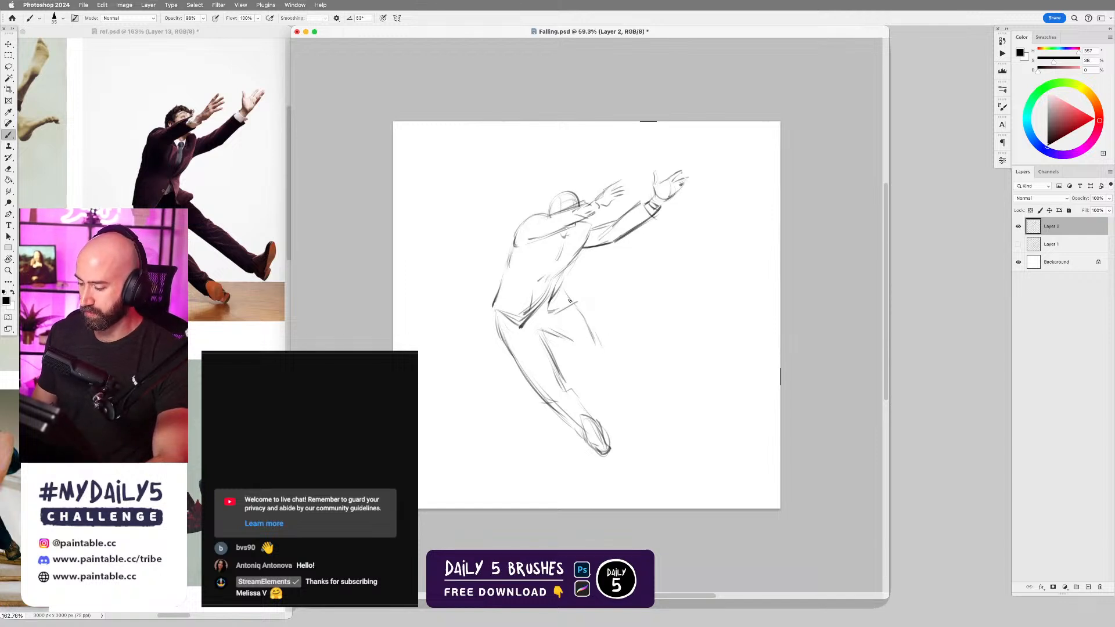
key(e)
key(b)
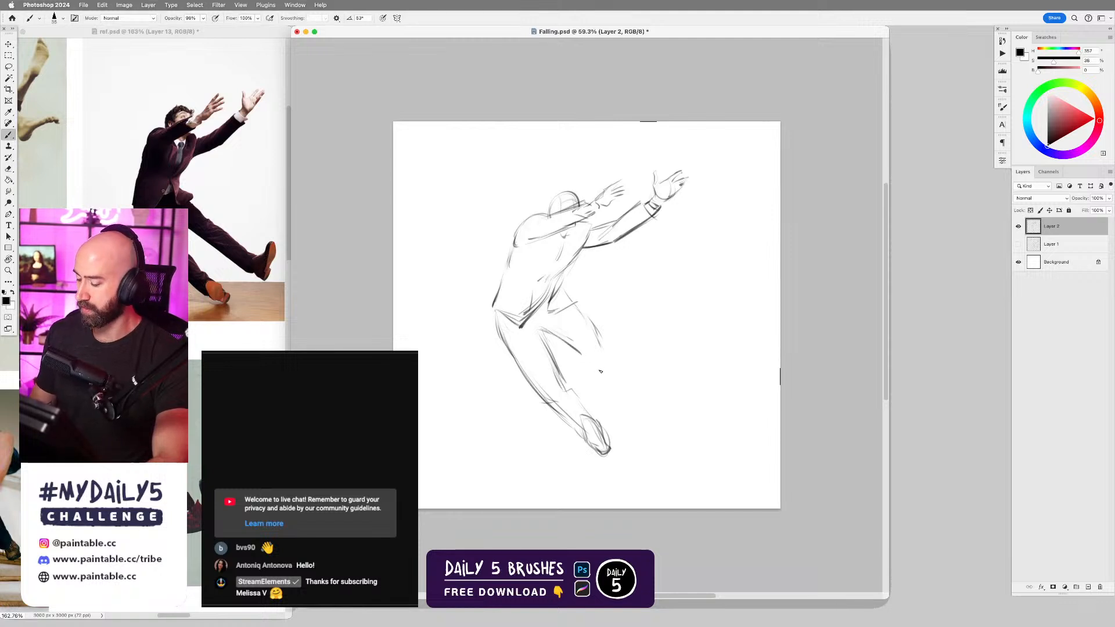
drag(601, 371, 653, 410)
drag(601, 336, 660, 394)
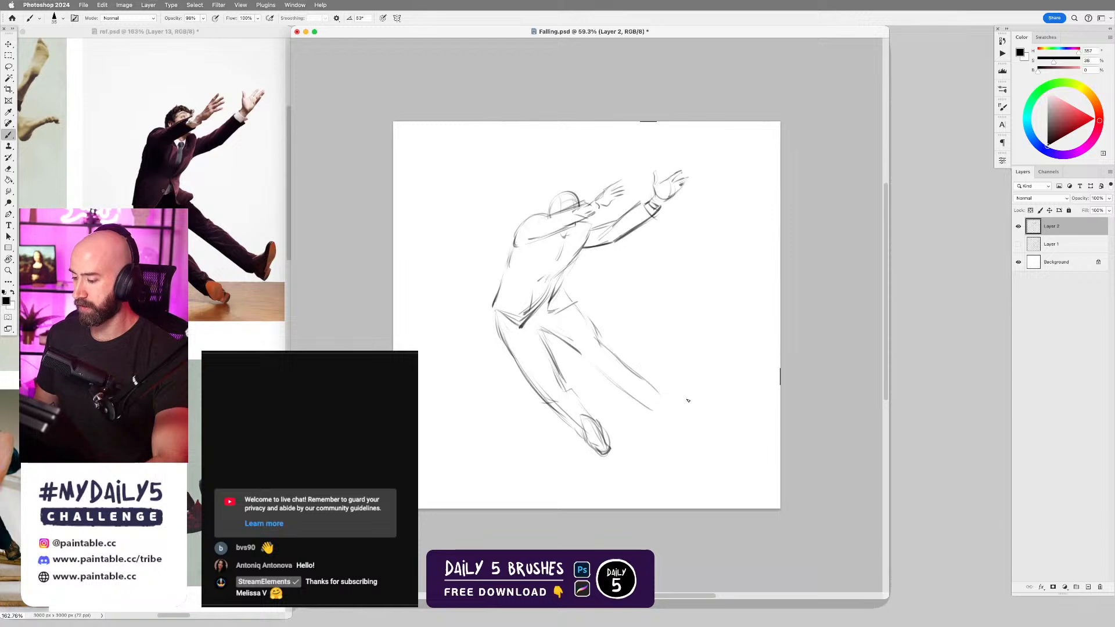
- Draw the far leg's trouser end and upturned shoe, clean up its overlapping lines, and darken the sole
drag(660, 392, 683, 396)
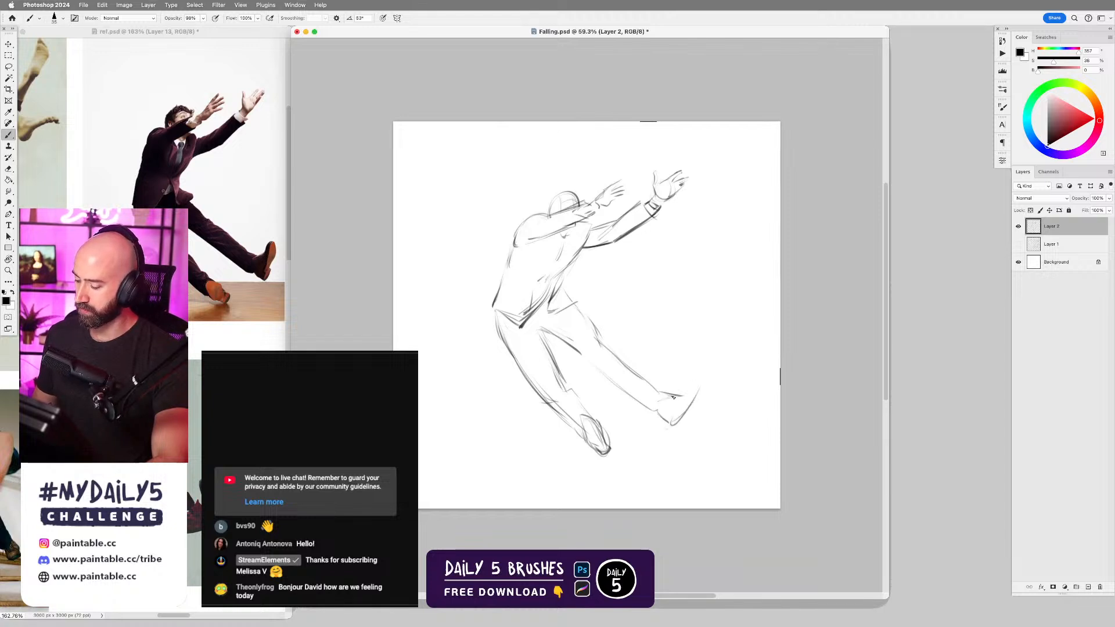
drag(690, 388, 702, 385)
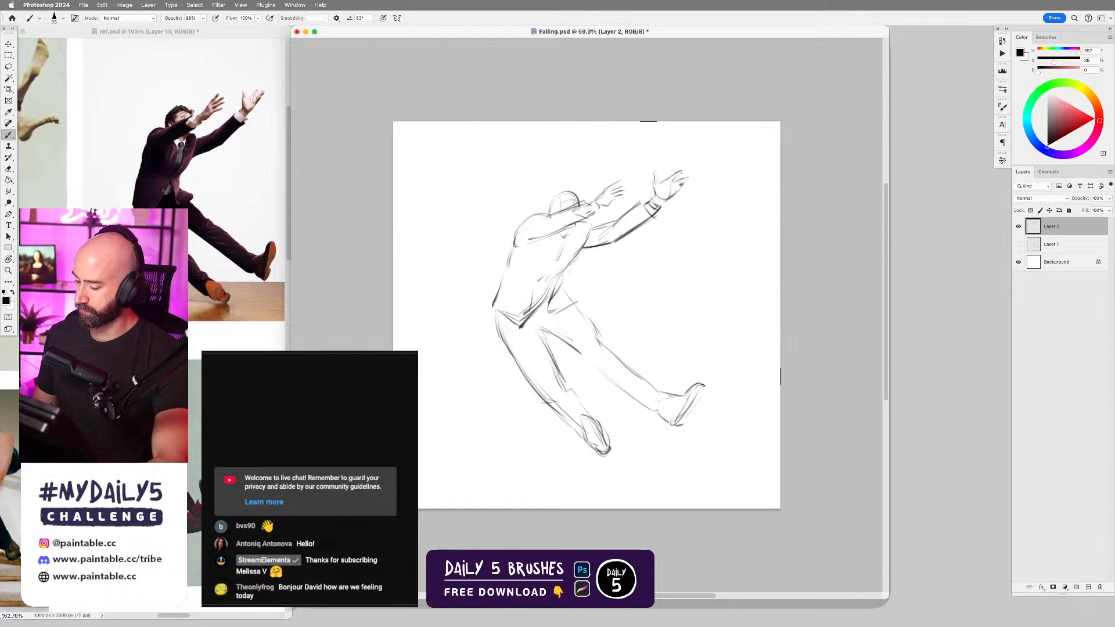
key(e)
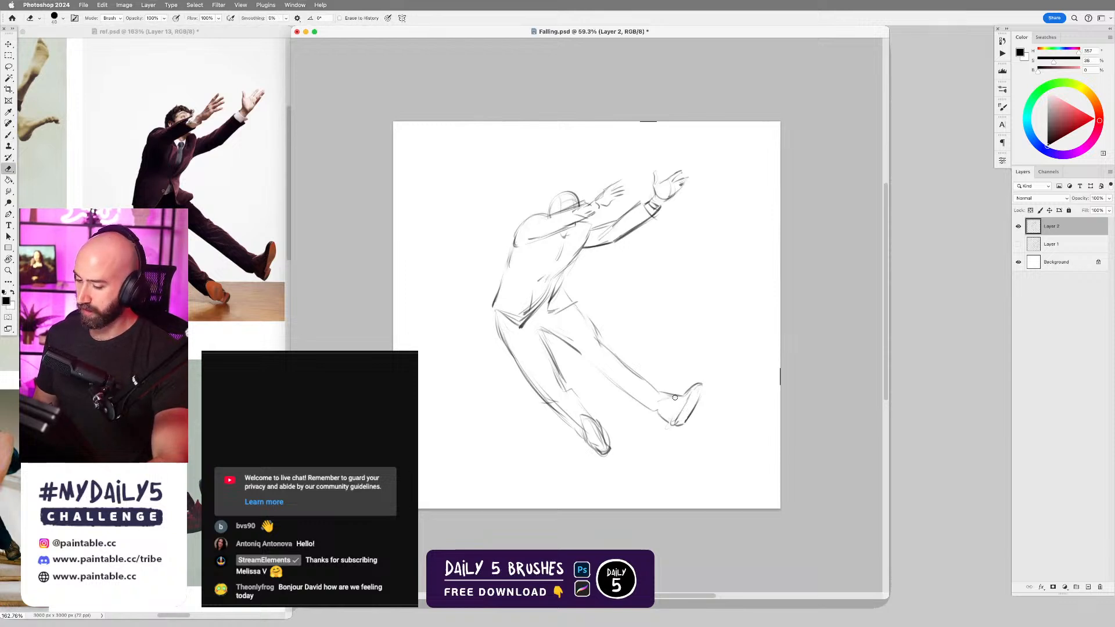
key(b)
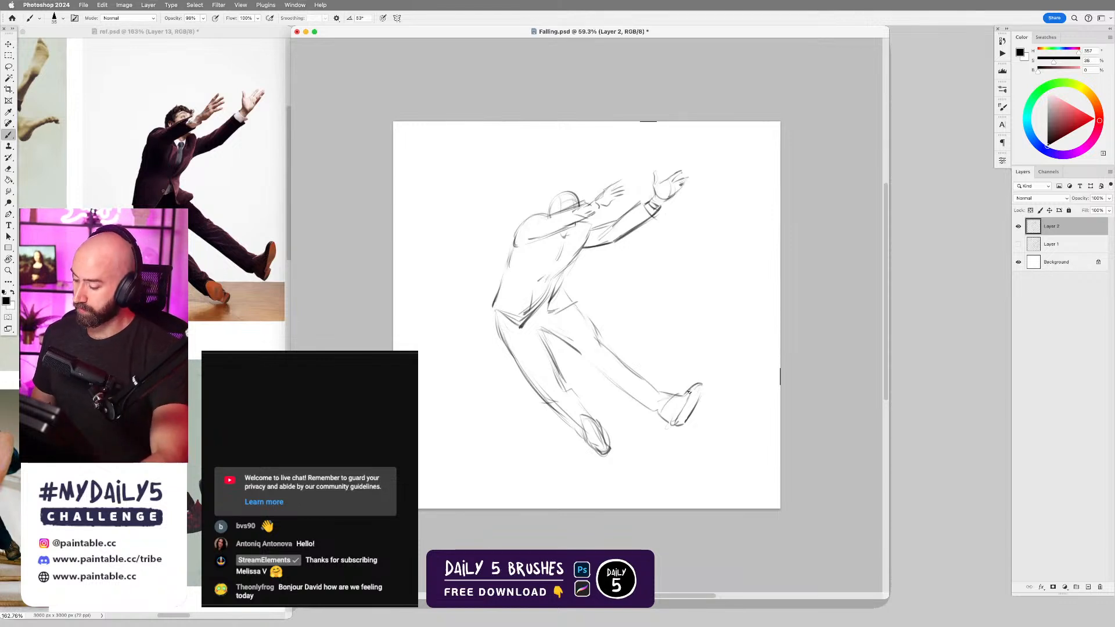
key(e)
key(b)
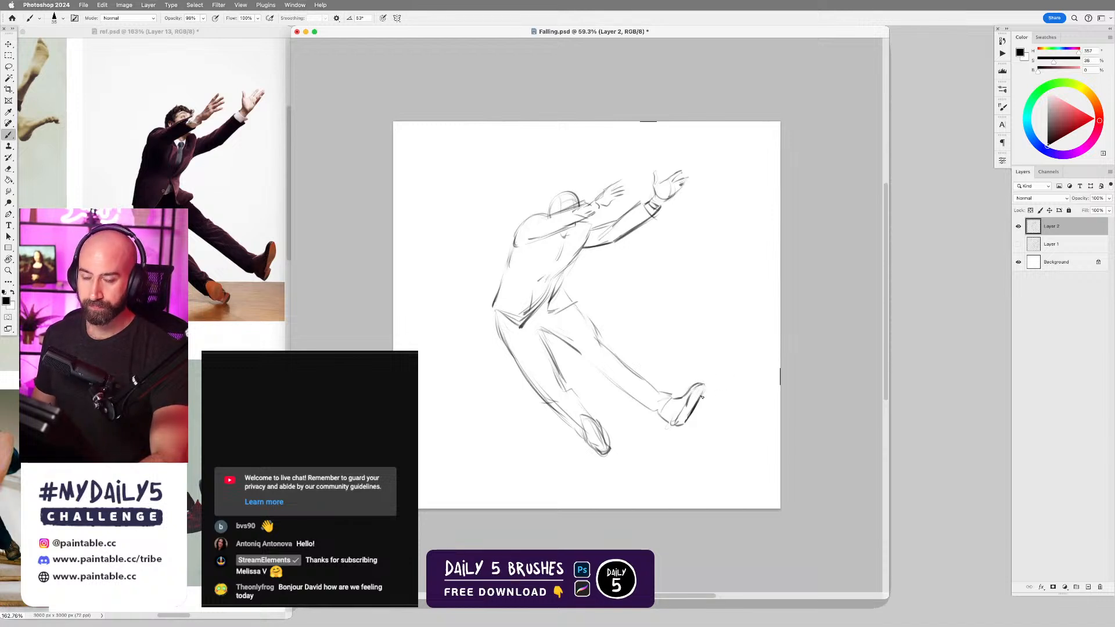
- Darken the far leg's underside contour and clean up its upper edge around the knee
drag(572, 347, 620, 390)
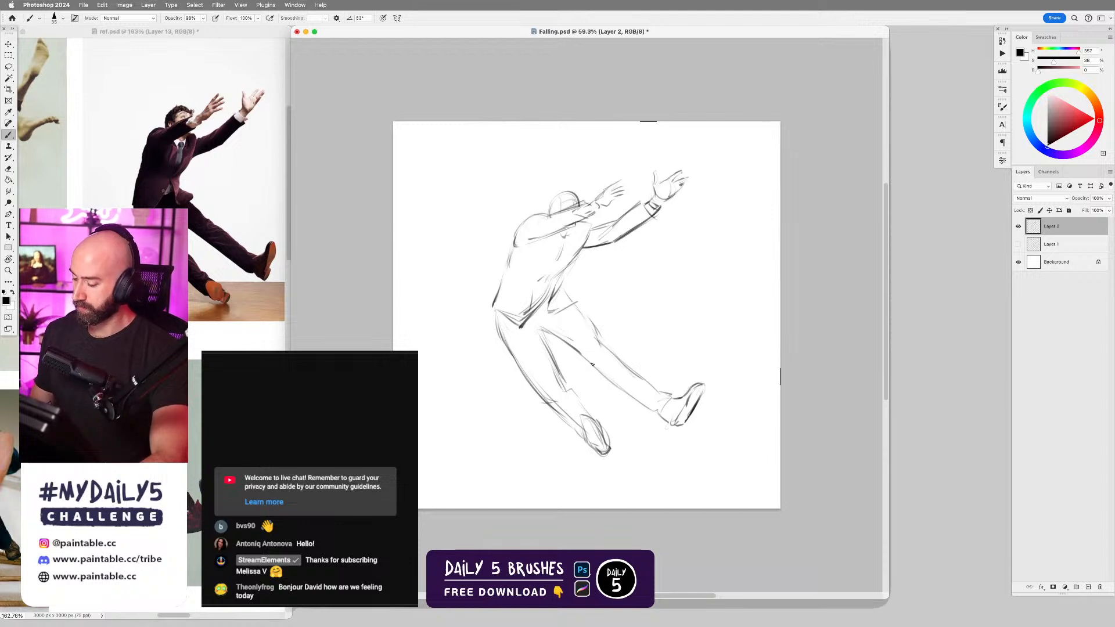
key(e)
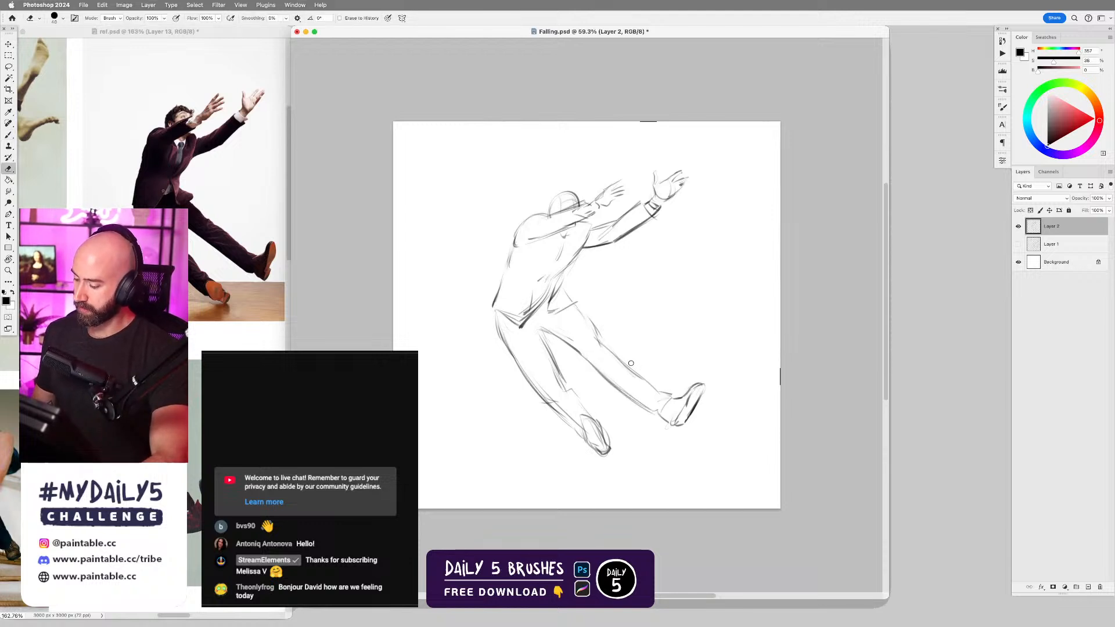
key(b)
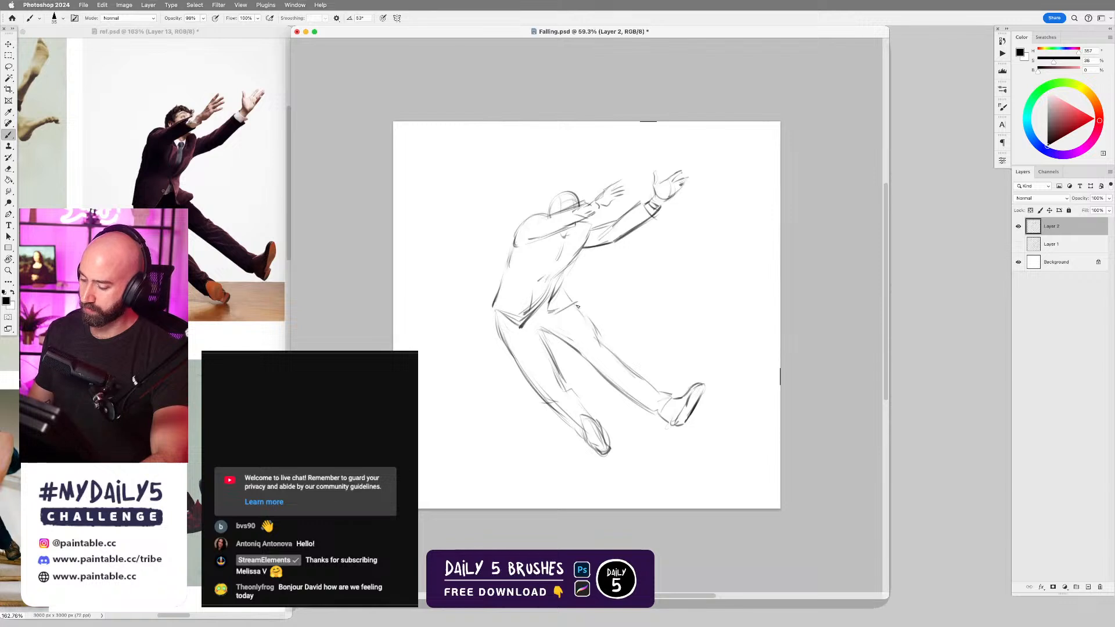
- Darken the near shoe's toe and inner shin line, and add strokes along the near leg's calf down to the shoe
scroll(645, 438, down, 3)
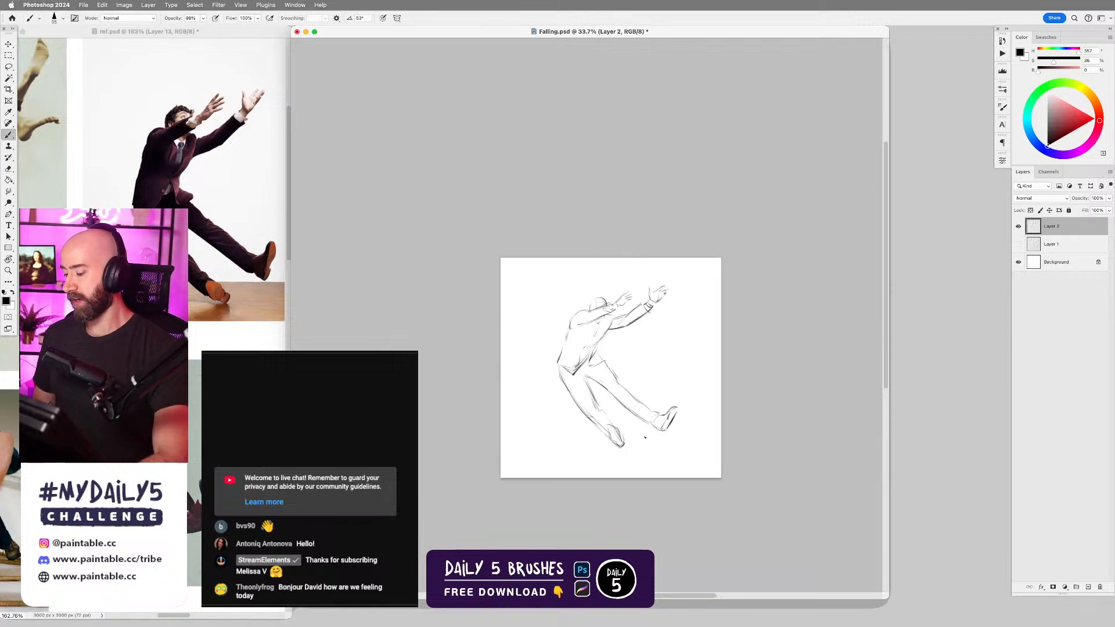
scroll(644, 437, up, 3)
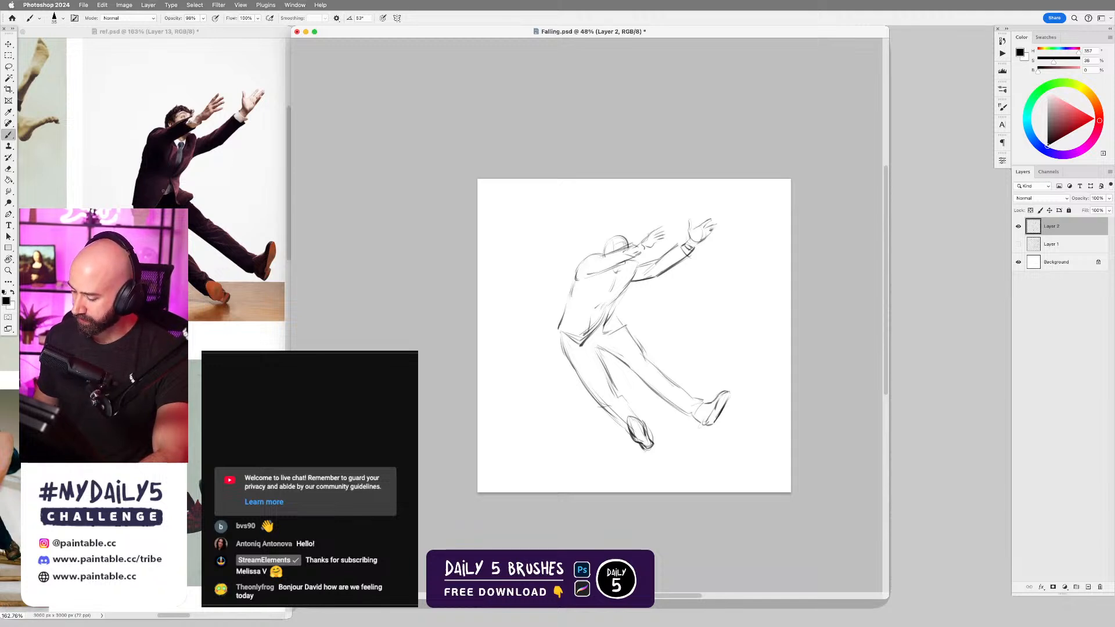
mouse_move(640, 446)
mouse_down()
mouse_move(653, 447)
mouse_move(634, 439)
mouse_up()
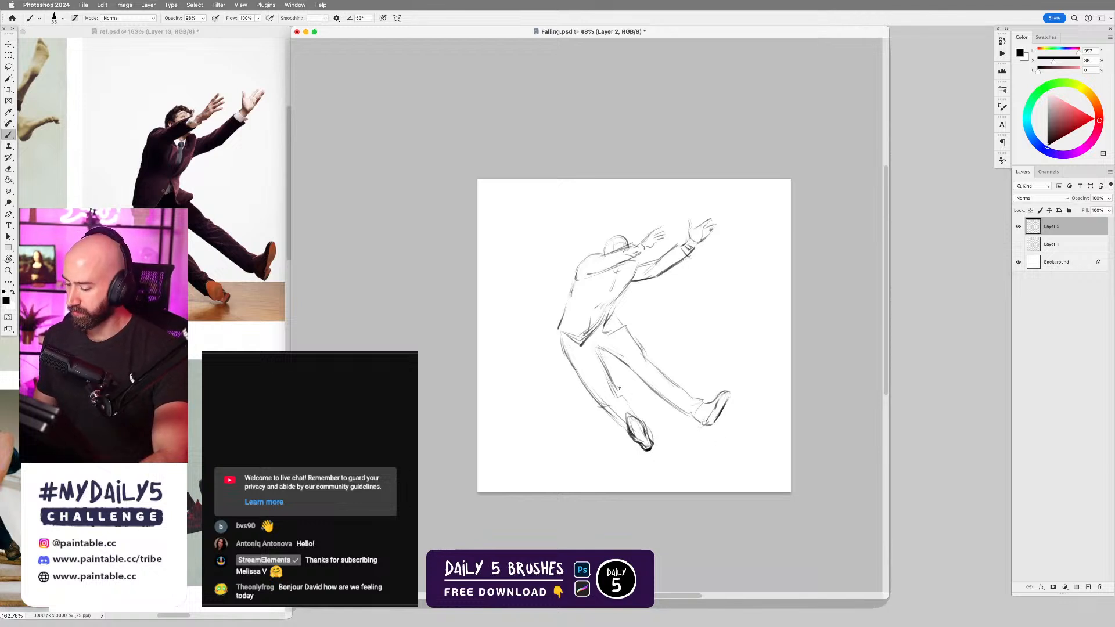
drag(608, 375, 617, 401)
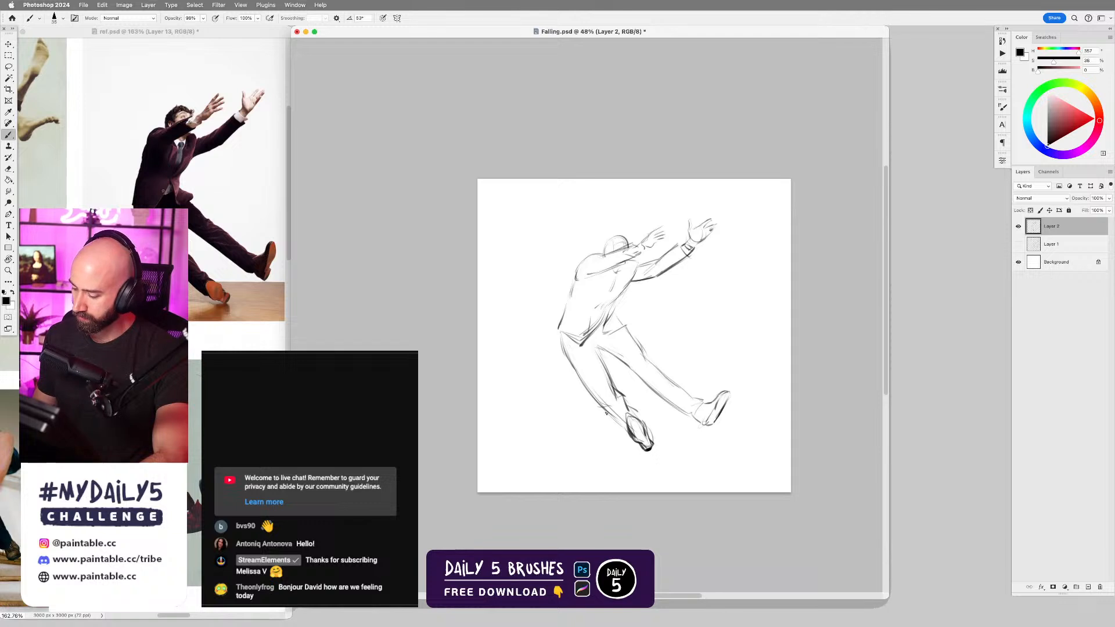
drag(606, 413, 630, 439)
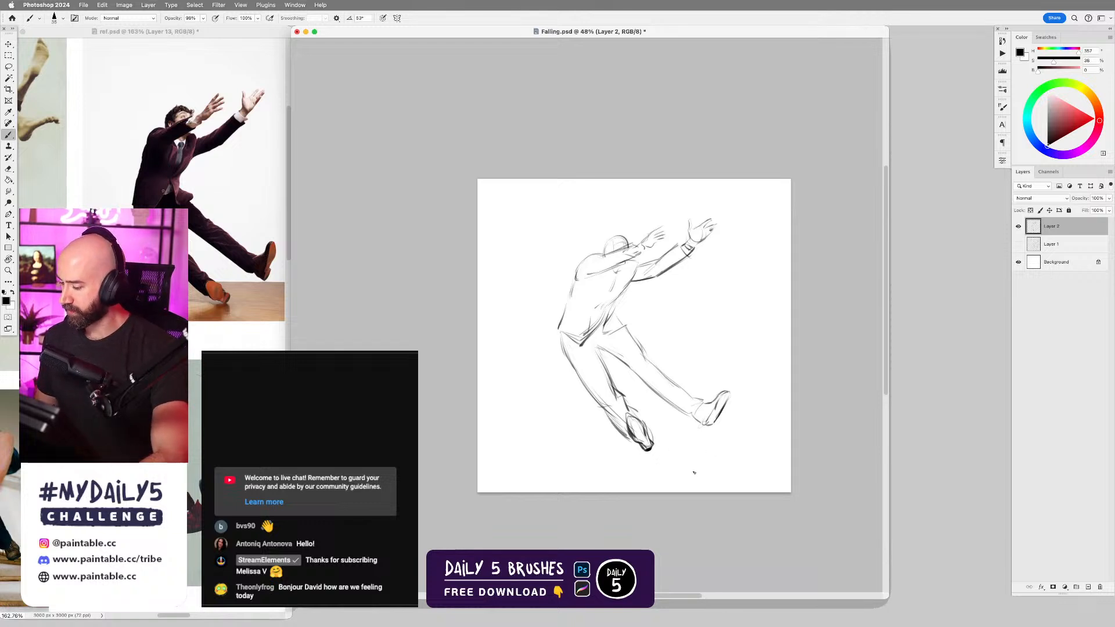
- Soften the near leg's inner thigh line and outer thigh contour with the eraser, touching up the lines with the brush
key(e)
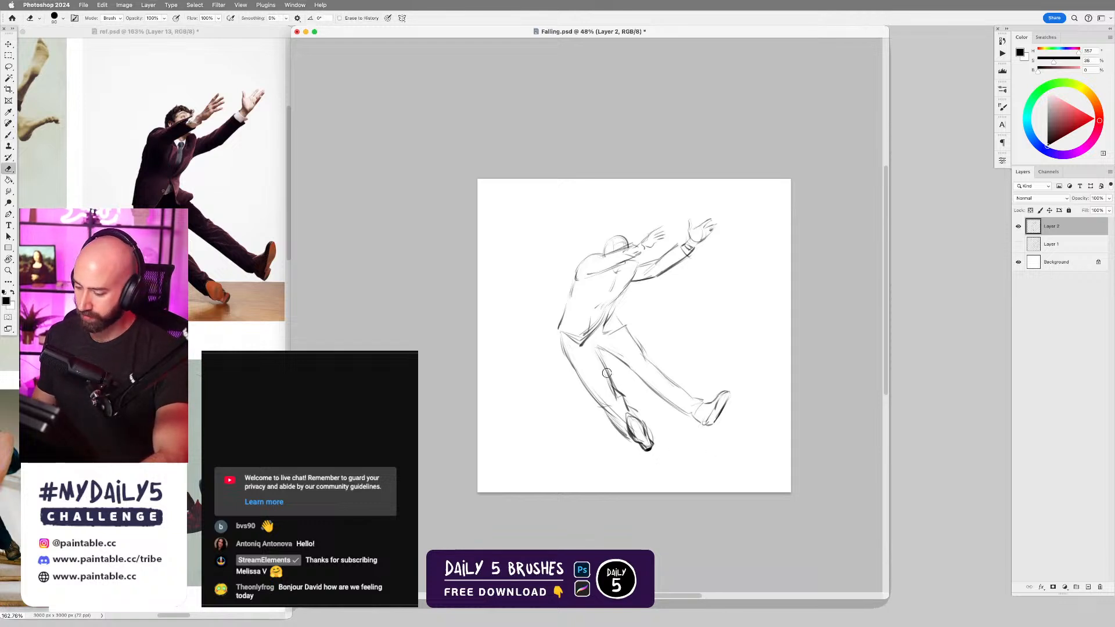
drag(602, 361, 615, 389)
key(b)
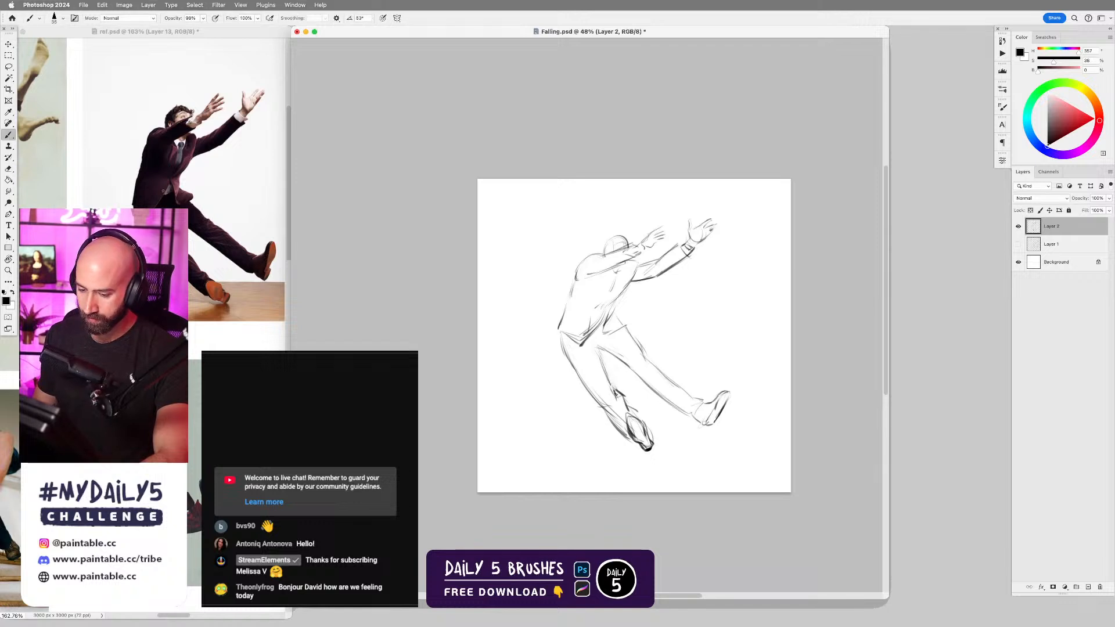
key(e)
drag(572, 368, 598, 401)
key(b)
key(e)
key(b)
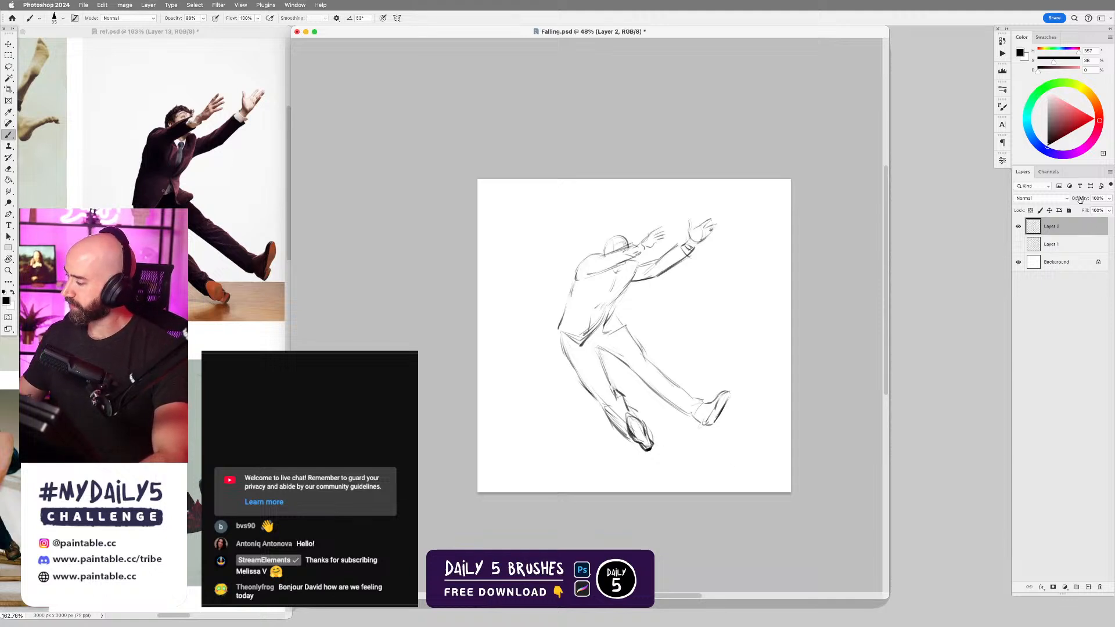
- Duplicate Layer 2 and hide the original layer, leaving the copy active
drag(1057, 226, 1089, 588)
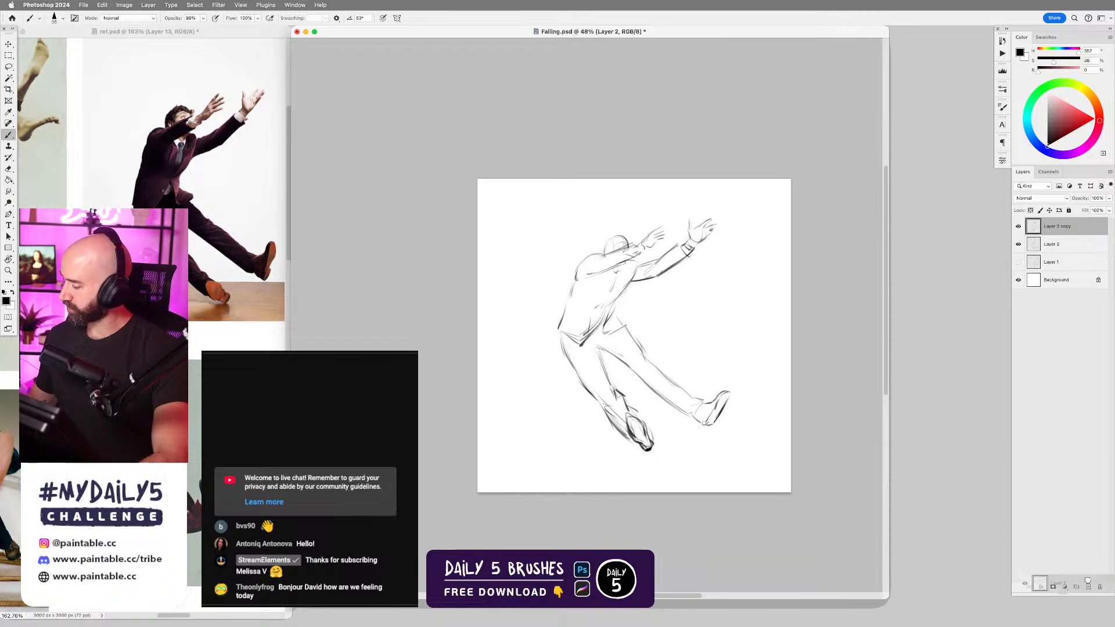
click(1019, 244)
scroll(645, 318, up, 3)
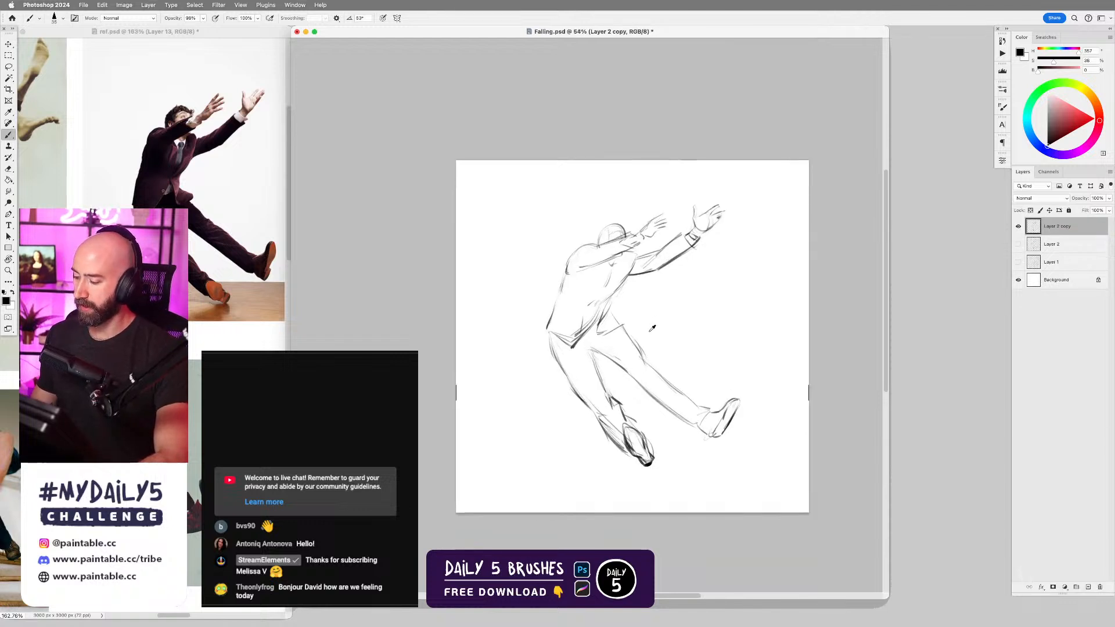
scroll(679, 336, right, 2)
scroll(680, 337, down, 1)
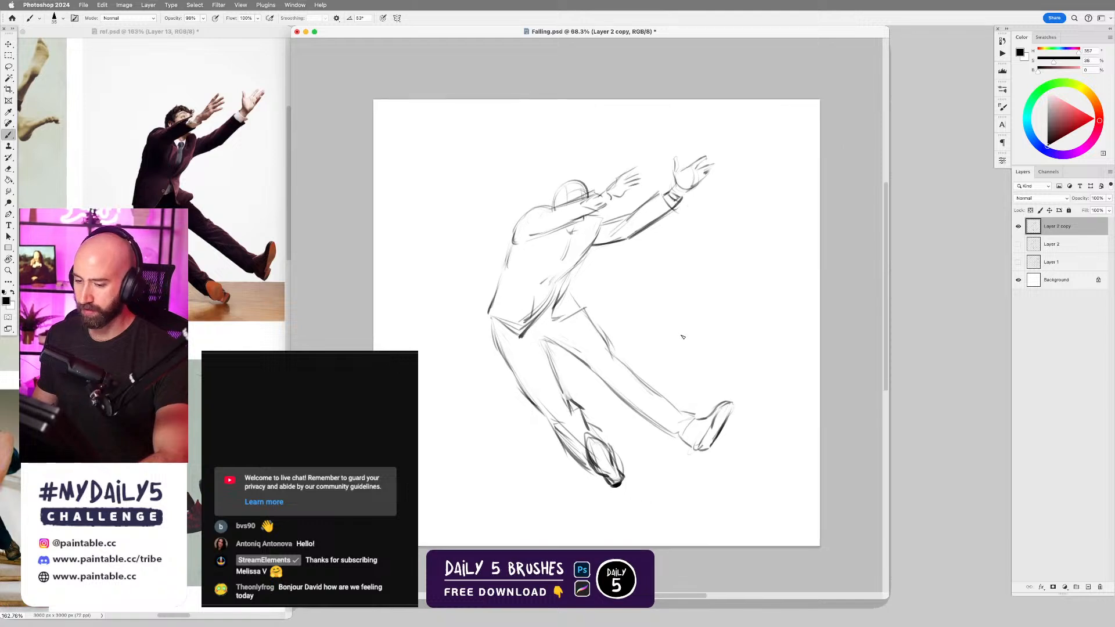
- Fade the whole figure on Layer 2 copy to a faint underdrawing using a much larger eraser
key(e)
key(bracketright)
key(bracketright)
key(bracketright)
key(bracketright)
key(bracketright)
key(bracketright)
mouse_move(706, 196)
mouse_down()
mouse_move(622, 188)
mouse_move(521, 274)
mouse_move(658, 203)
mouse_move(560, 325)
mouse_move(519, 414)
mouse_move(701, 370)
mouse_move(698, 427)
mouse_move(620, 455)
mouse_move(590, 421)
mouse_move(706, 430)
mouse_move(555, 420)
mouse_move(616, 400)
mouse_move(721, 441)
mouse_up()
drag(556, 246, 608, 267)
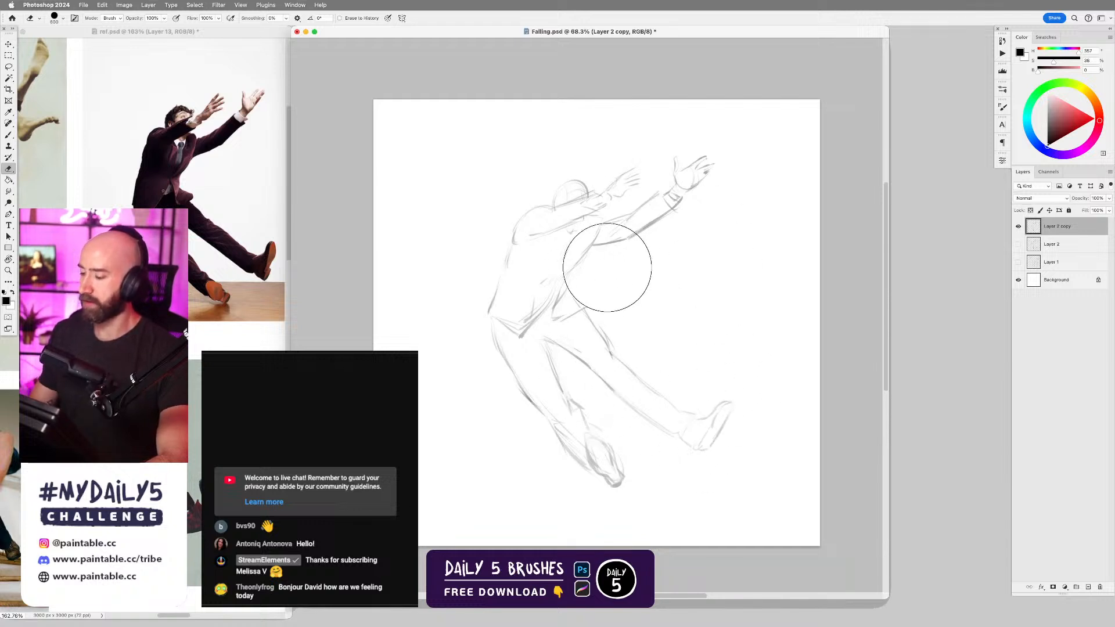
drag(693, 177, 634, 194)
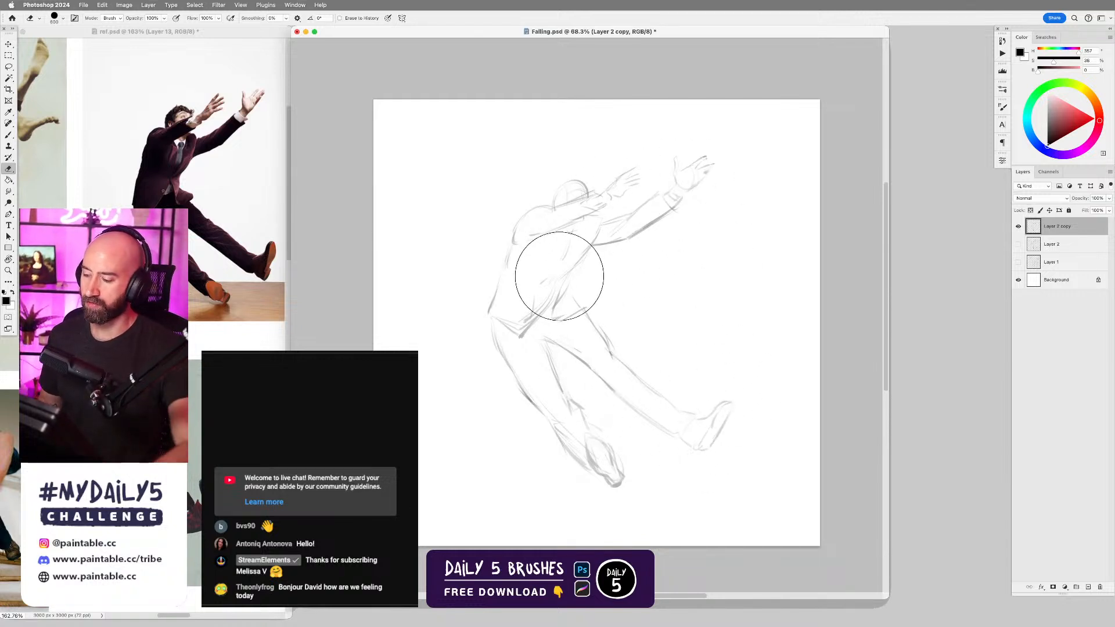
- Redraw the near arm's upper sleeve line as a dark stroke from the shoulder across the head toward the wrist
key(b)
drag(614, 284, 642, 286)
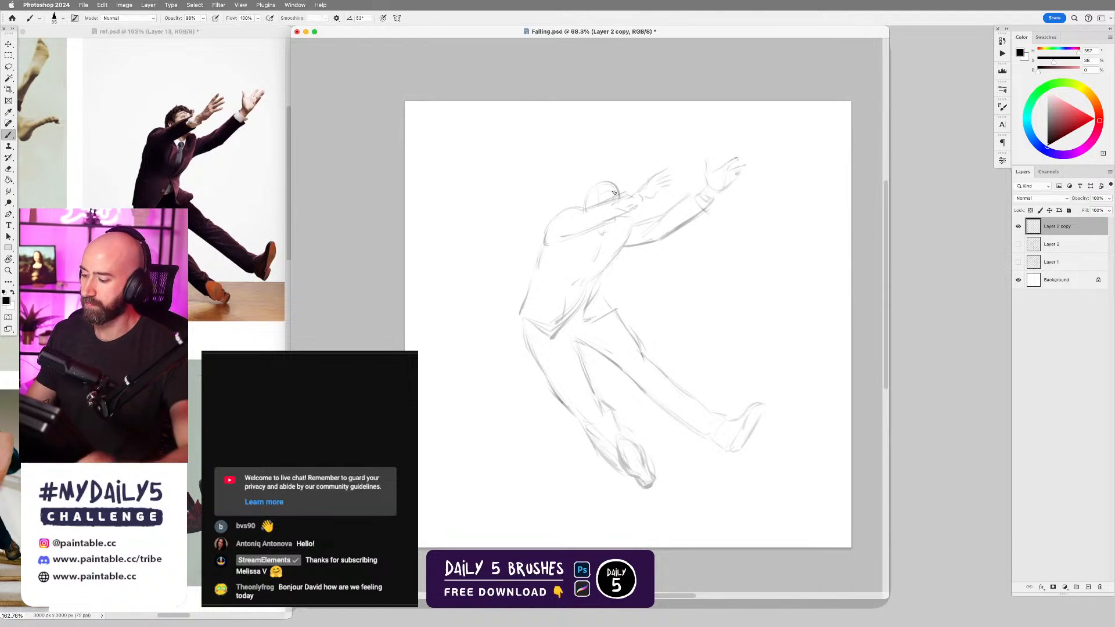
click(207, 202)
drag(207, 202, 219, 198)
drag(211, 138, 196, 171)
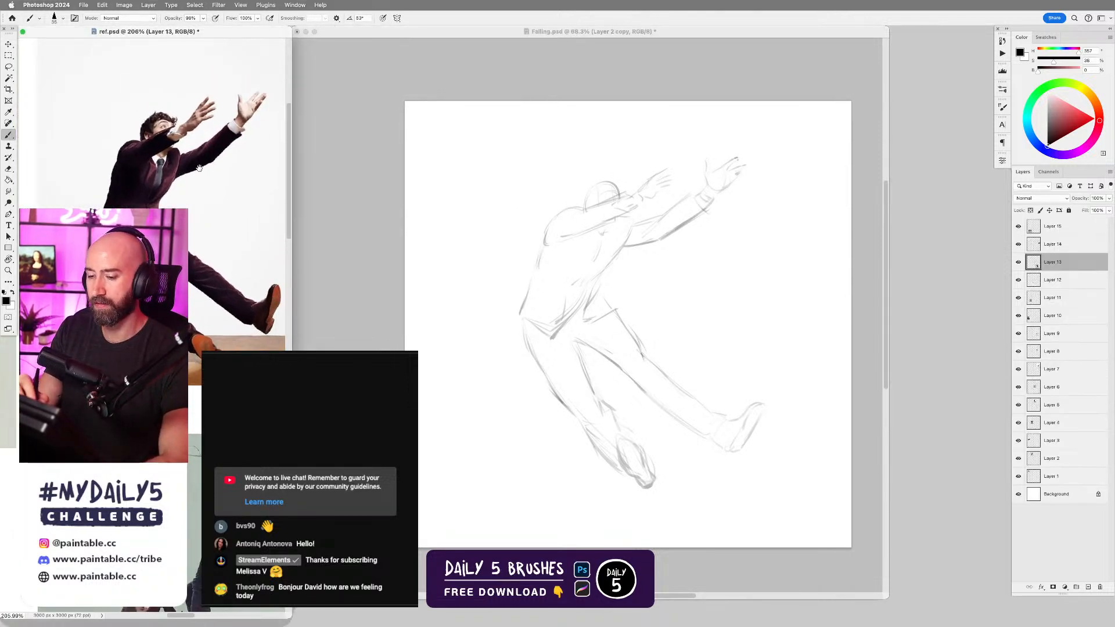
click(571, 234)
scroll(610, 204, up, 5)
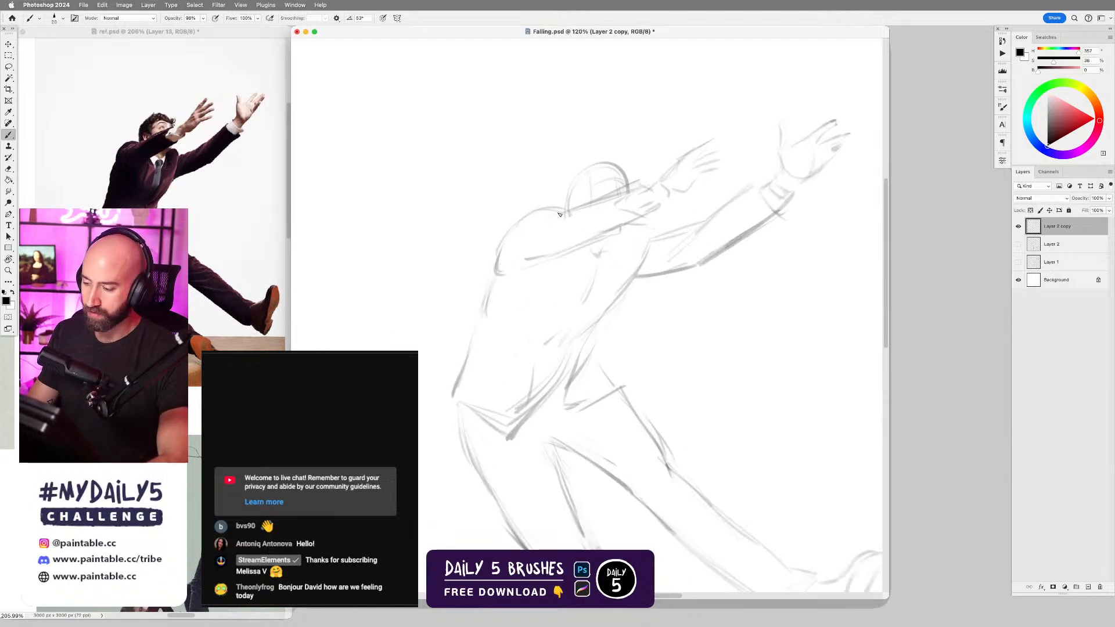
drag(546, 220, 560, 216)
drag(542, 221, 636, 185)
key(super+z)
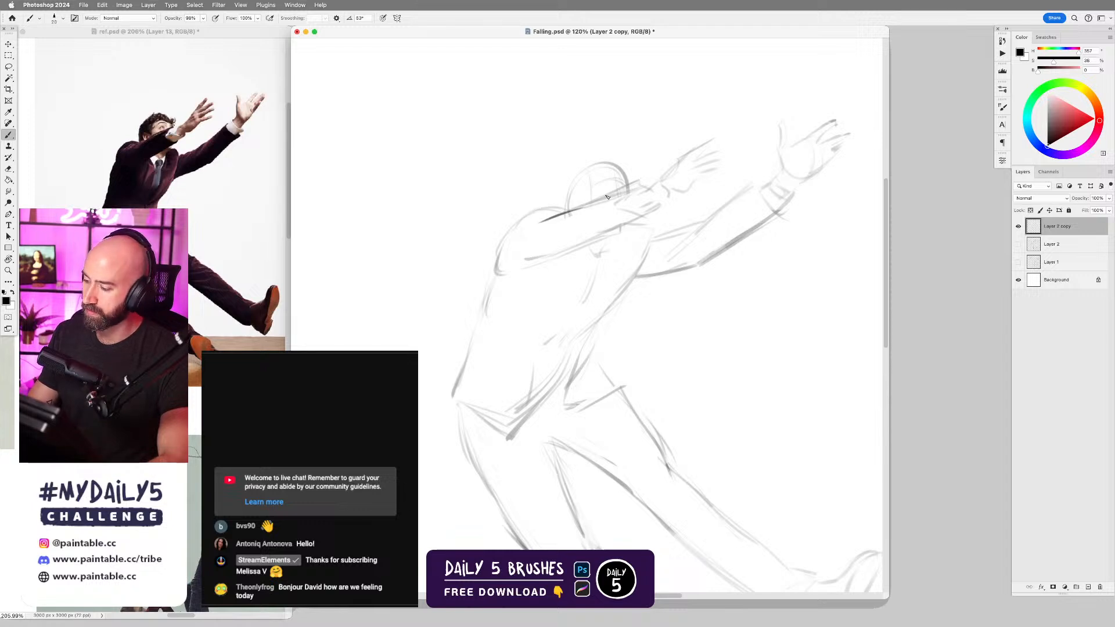
drag(582, 207, 642, 182)
- Draw the near arm's sleeve cuff over the faint underdrawing in dark lines, including the angled cuff edge and two small buttons
scroll(642, 183, down, 6)
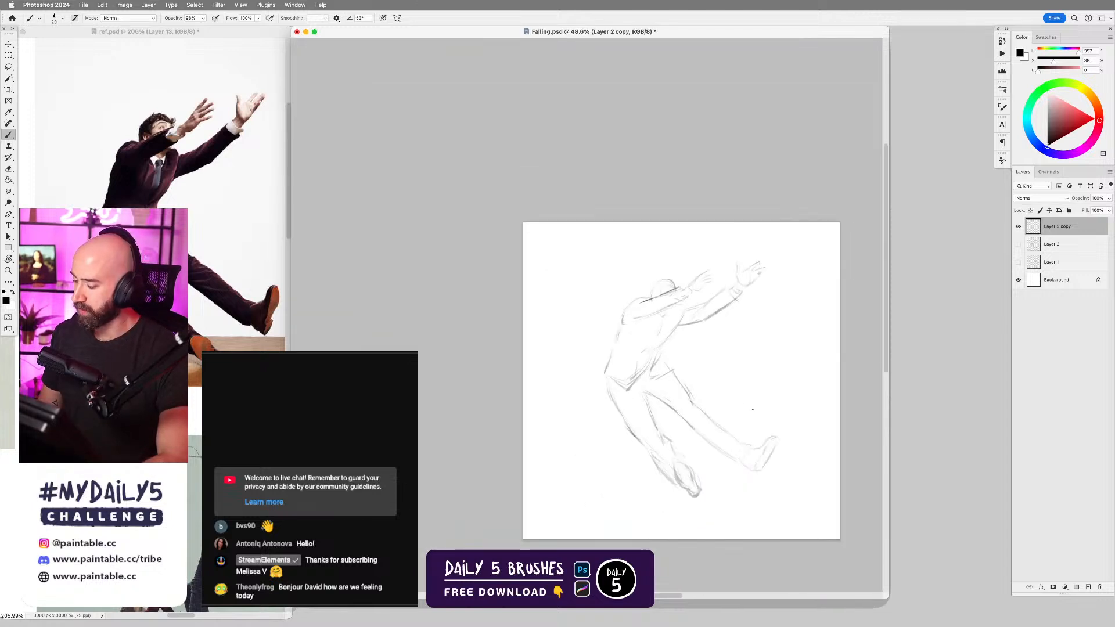
drag(778, 416, 726, 389)
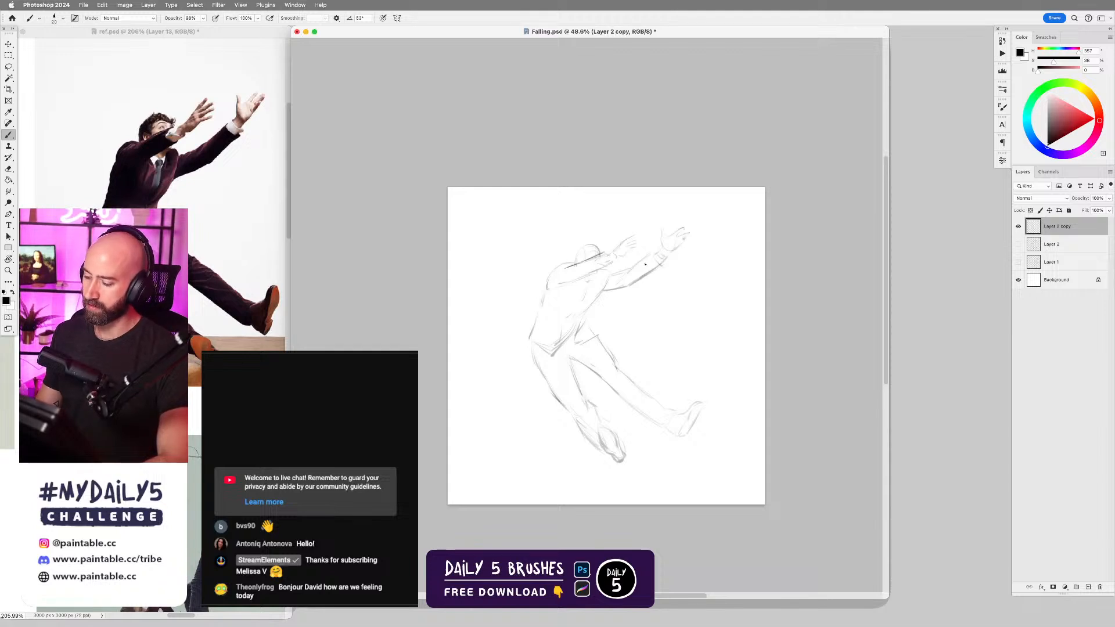
drag(634, 289, 662, 289)
drag(599, 263, 630, 297)
scroll(630, 297, up, 3)
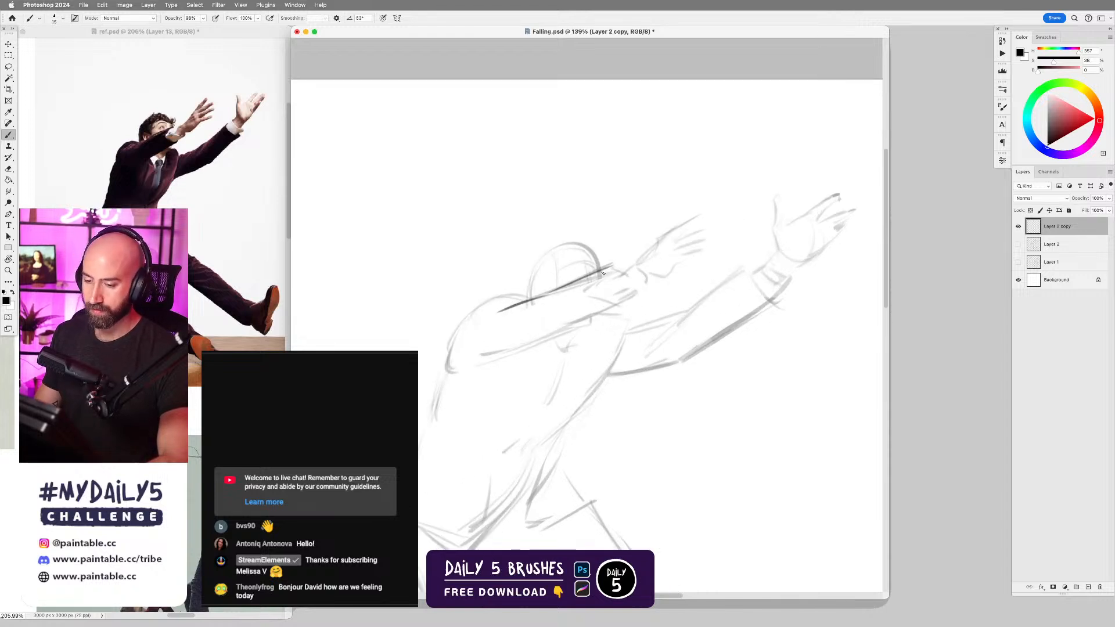
drag(601, 275, 592, 291)
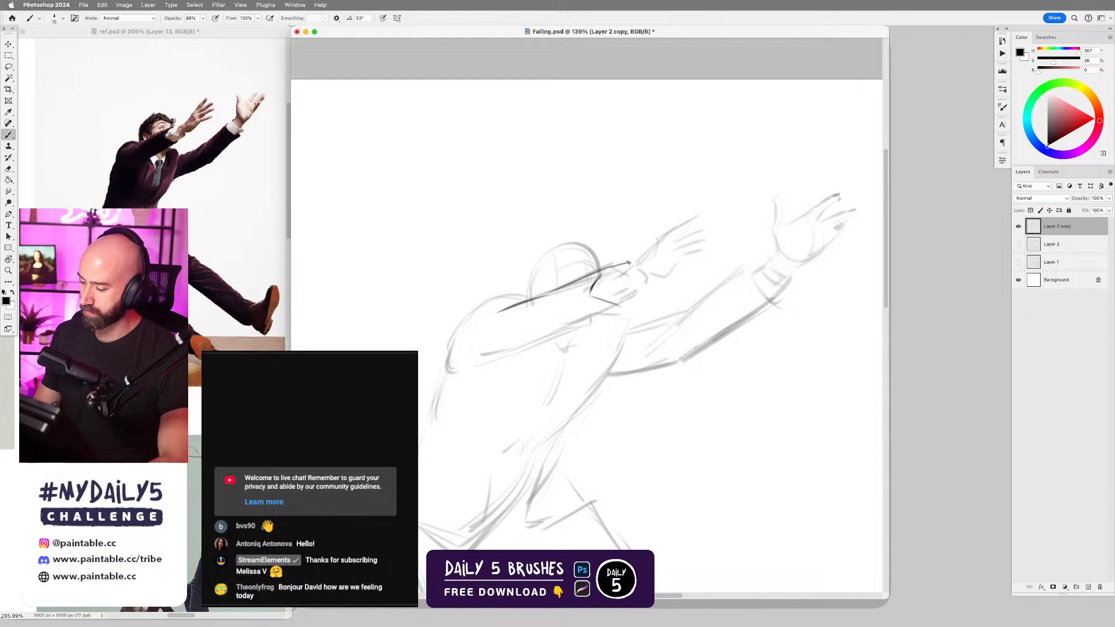
mouse_move(614, 285)
mouse_down()
mouse_move(629, 261)
mouse_move(610, 283)
mouse_up()
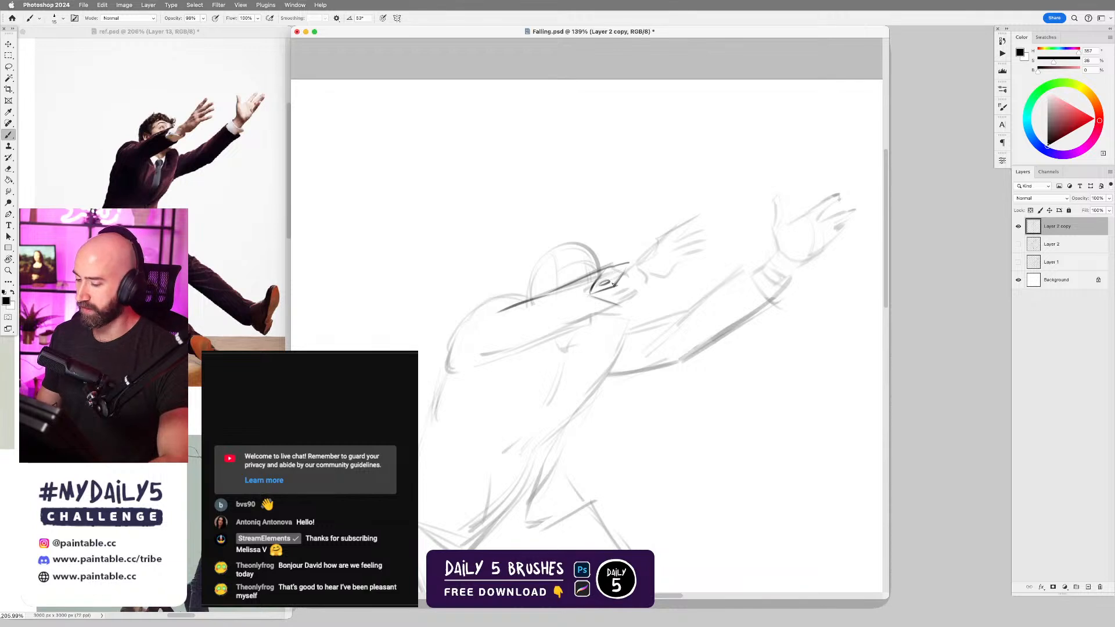
drag(615, 284, 639, 289)
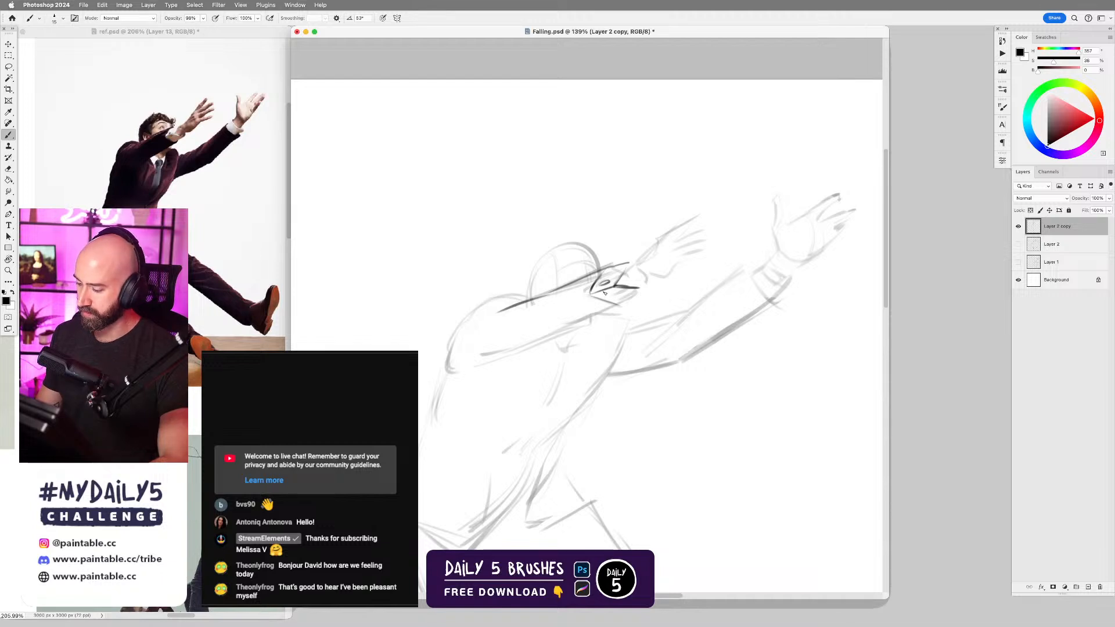
drag(603, 295, 613, 301)
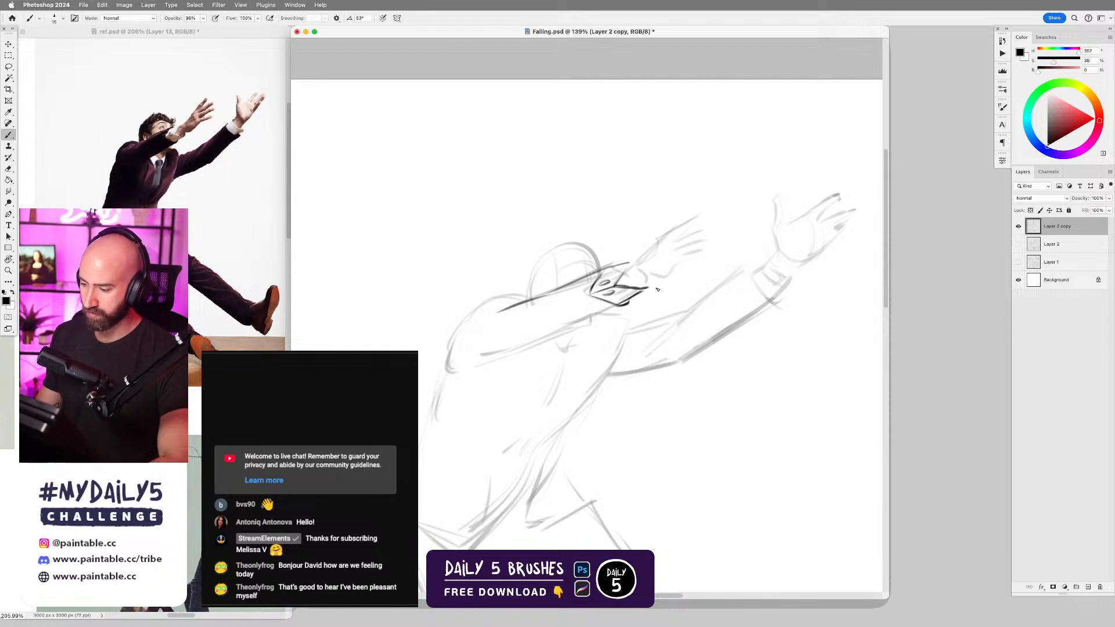
- Trim the overshooting lines at the near sleeve cuff's open end with a much smaller eraser
key(e)
key([)
key([)
key([)
key([)
key([)
key([)
key([)
key([)
key([)
key([)
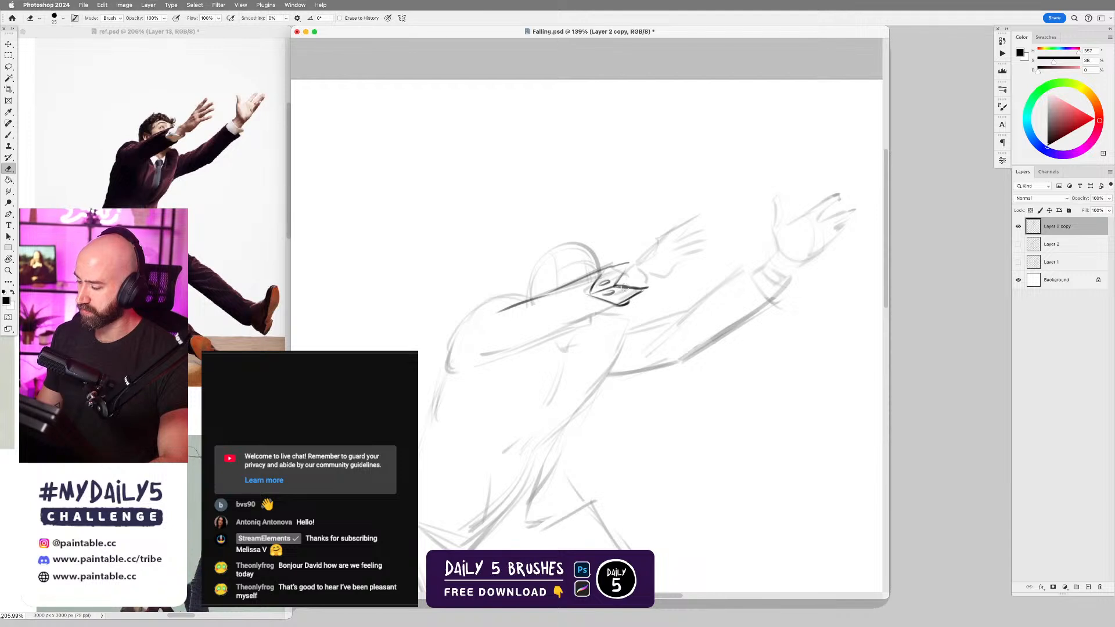
drag(619, 285, 641, 291)
key(b)
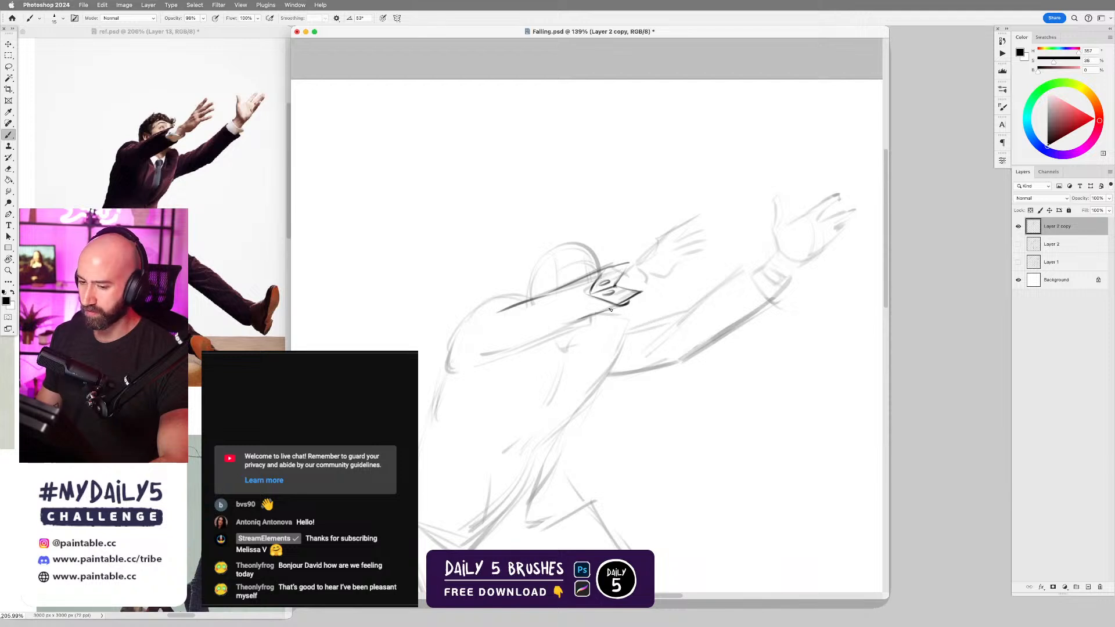
- Redraw the near sleeve's lower line and the rounded elbow and shoulder contour in dark strokes, undoing and correcting misplaced strokes
mouse_move(589, 318)
mouse_down()
mouse_move(556, 329)
mouse_move(613, 306)
mouse_move(476, 365)
mouse_up()
mouse_move(535, 342)
mouse_down()
mouse_move(449, 372)
mouse_move(471, 304)
mouse_up()
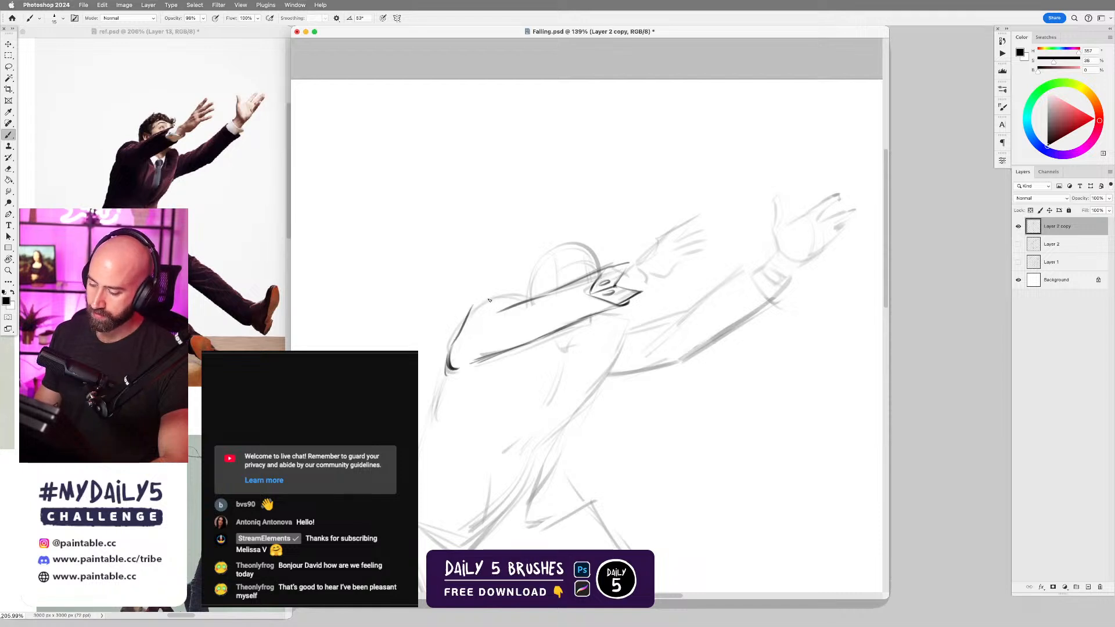
key(super+z)
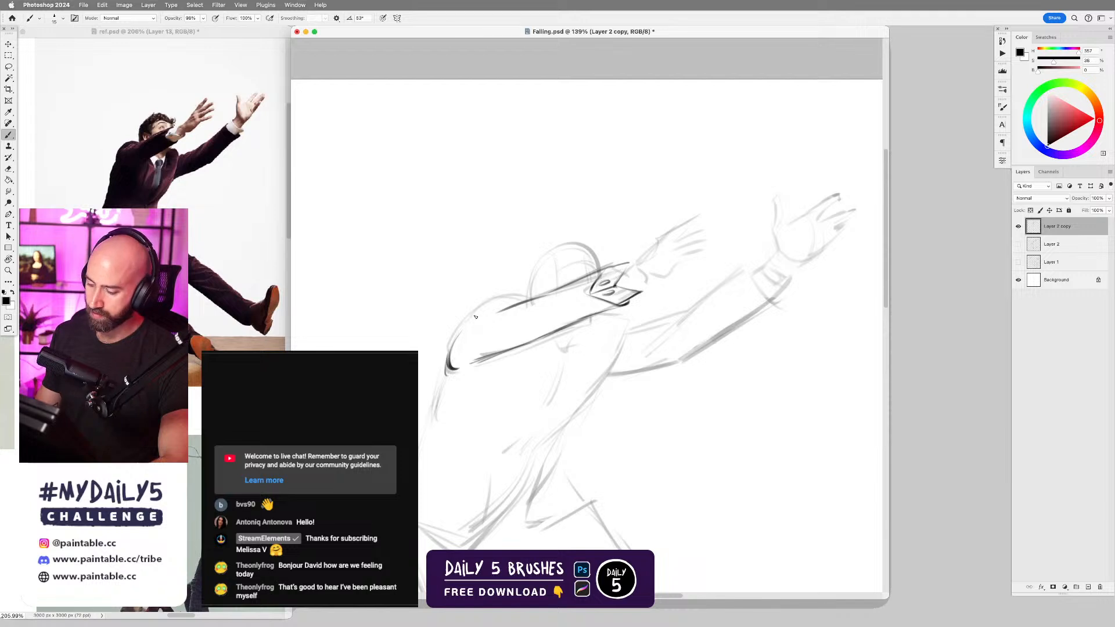
mouse_move(460, 334)
mouse_down()
mouse_move(501, 293)
mouse_move(470, 311)
mouse_move(506, 293)
mouse_move(487, 303)
mouse_move(523, 300)
mouse_move(491, 297)
mouse_move(466, 316)
mouse_move(496, 296)
mouse_up()
key(ctrl+z)
key(ctrl+z)
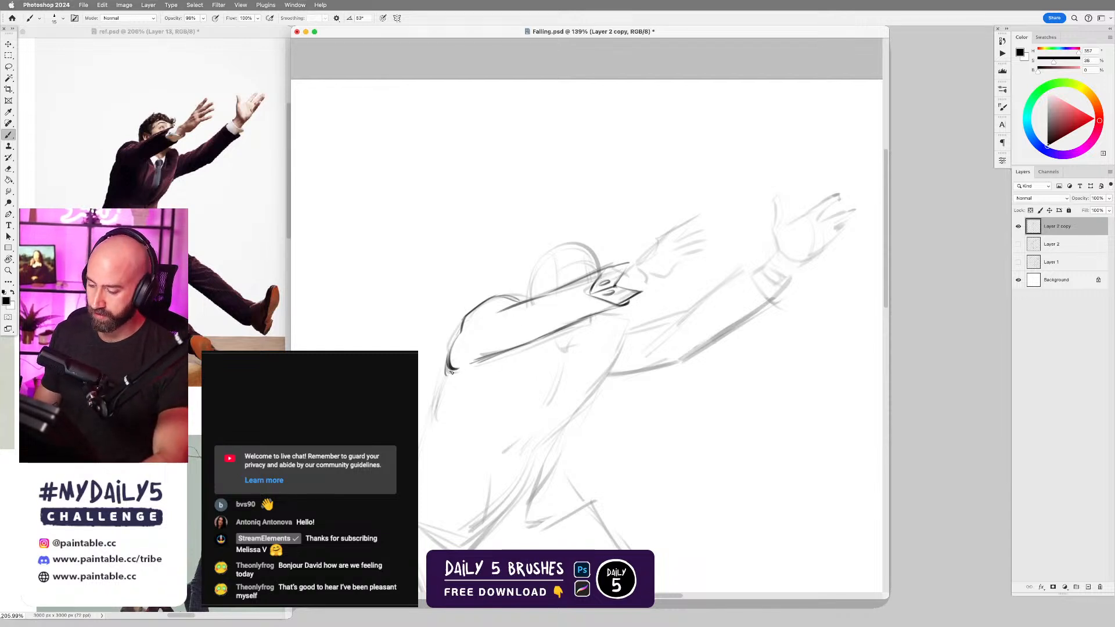
- Redraw the back contour in dark strokes from the near arm down to the jacket hem, and reinforce the sleeve's lower line
drag(447, 375, 419, 452)
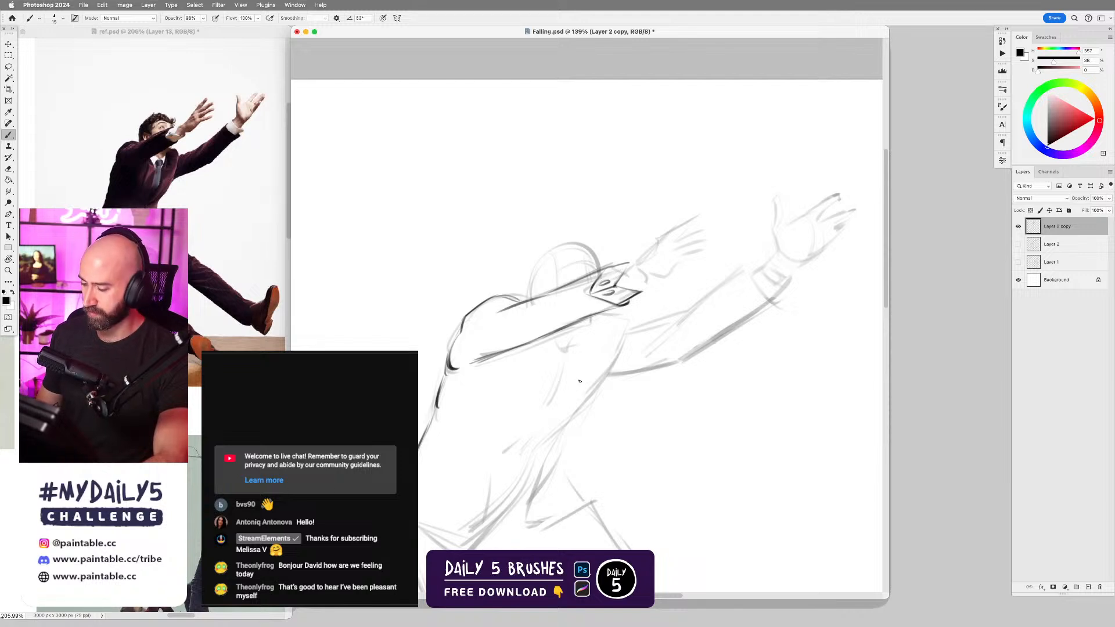
mouse_move(573, 414)
mouse_down()
mouse_move(526, 416)
mouse_move(630, 368)
mouse_move(674, 363)
mouse_up()
drag(602, 373, 619, 340)
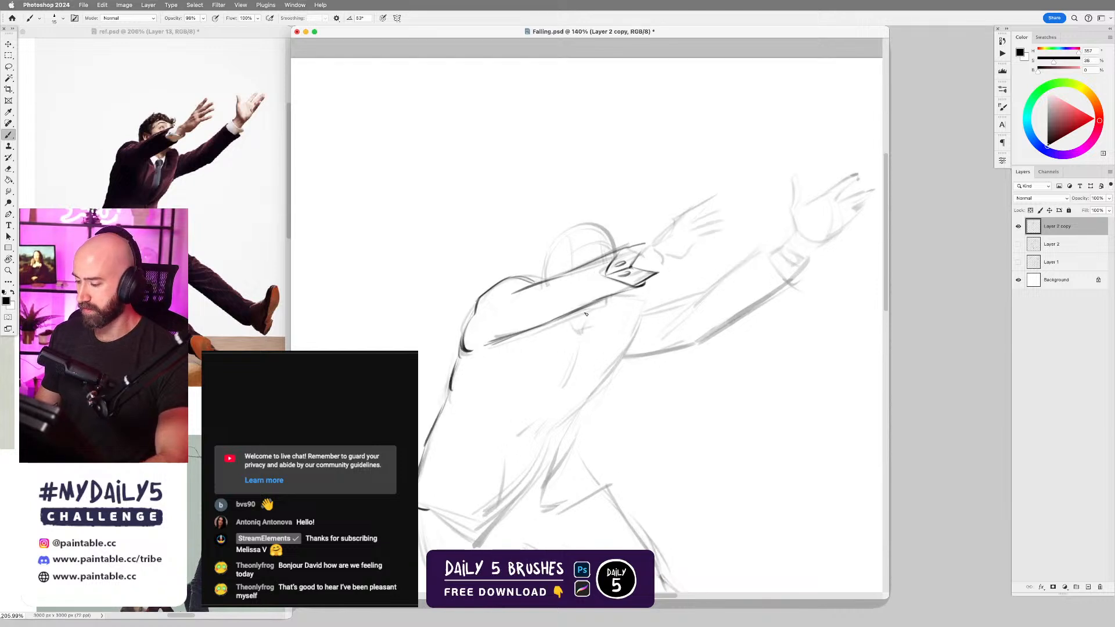
drag(537, 327, 581, 311)
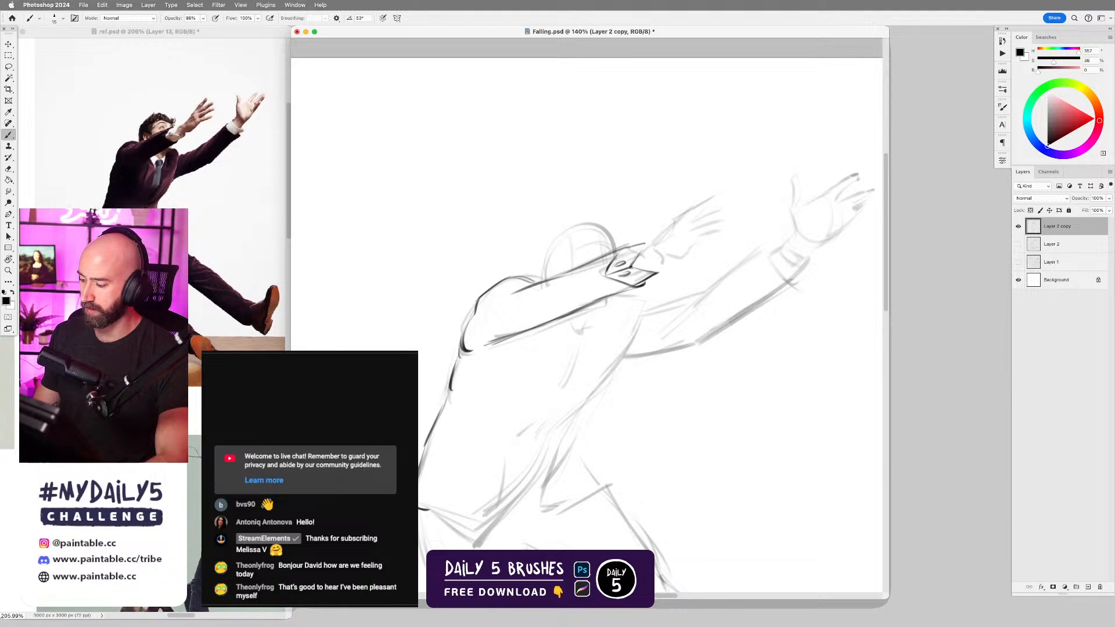
- Clean up the lines around the near sleeve cuff with a slightly larger eraser and return to the brush
key(e)
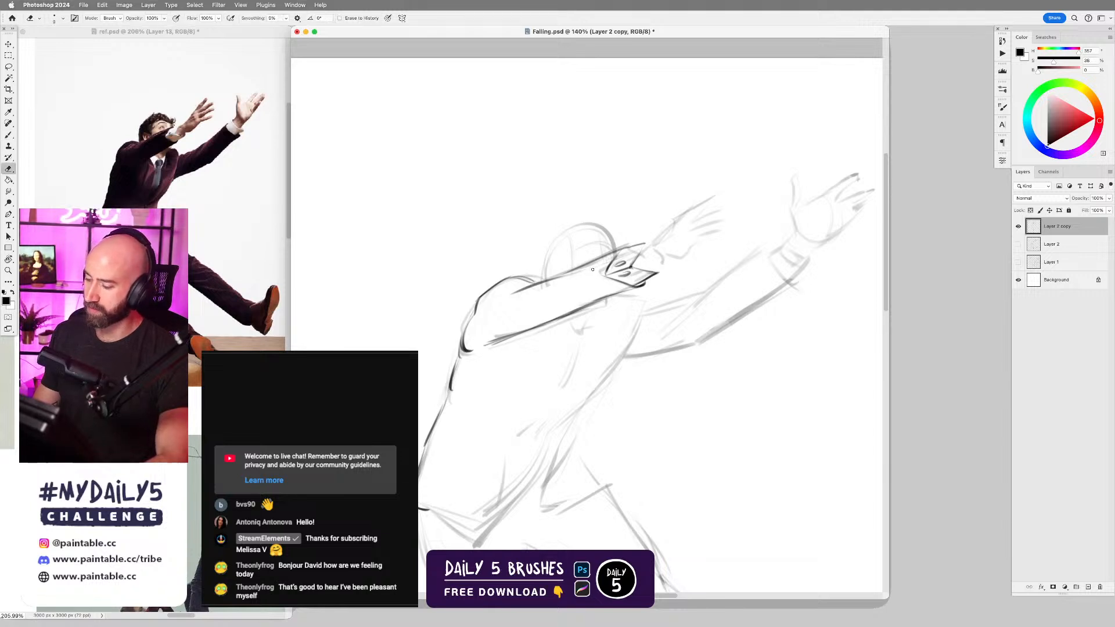
key(bracketright)
key(bracketright)
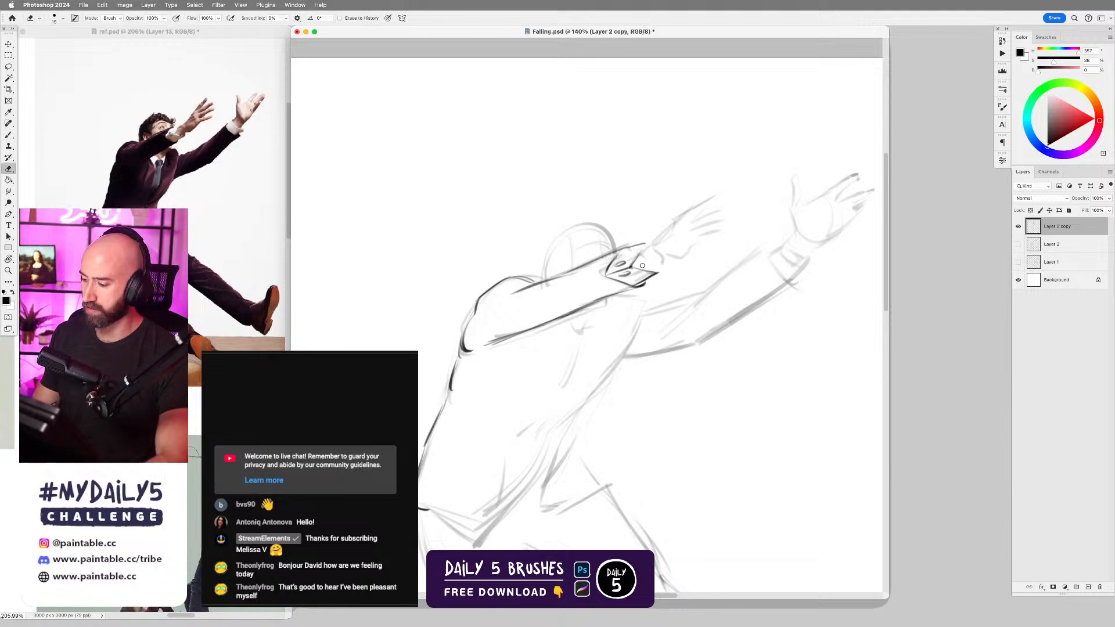
key(b)
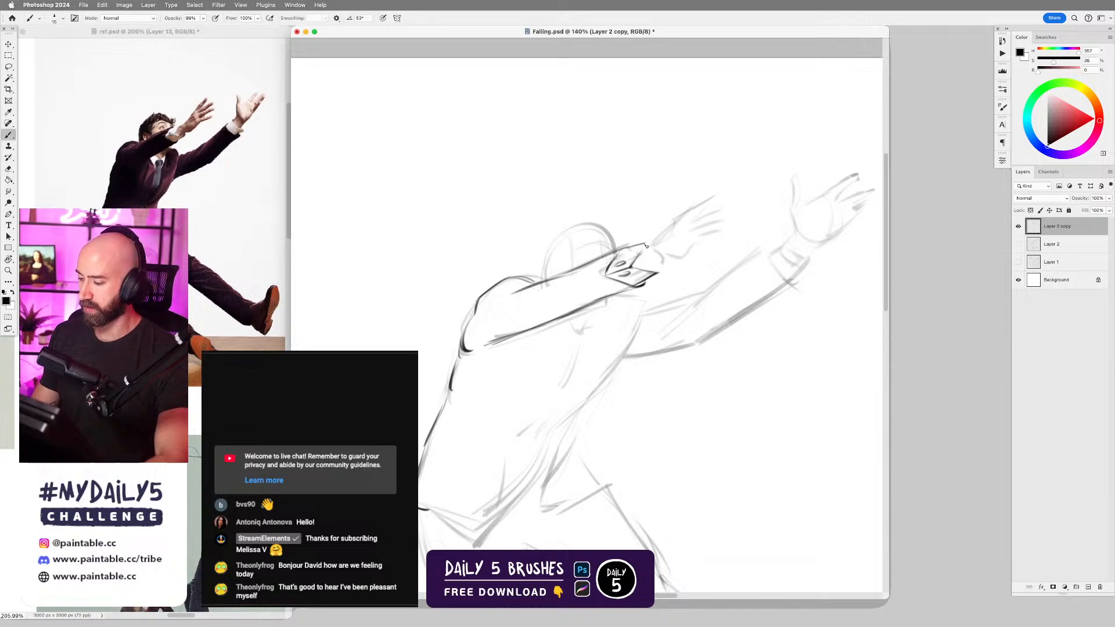
- Draw the near hand's wrist, palm edge and back-of-hand contour in dark strokes extending from the cuff, undoing misplaced strokes
drag(651, 248, 660, 258)
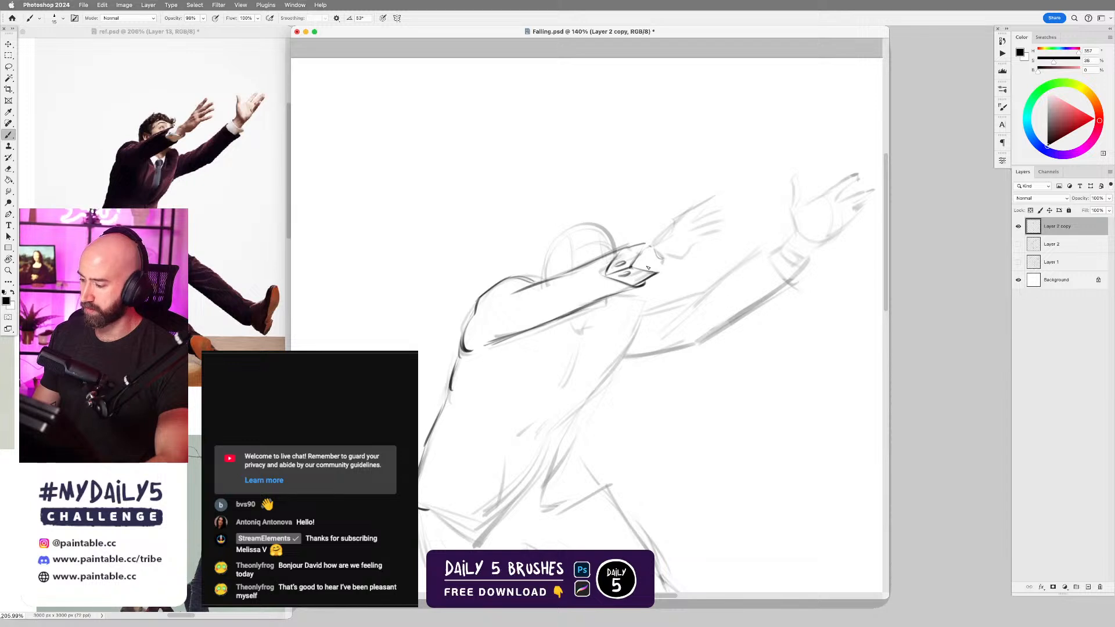
mouse_move(645, 269)
mouse_down()
mouse_move(699, 240)
mouse_move(678, 259)
mouse_move(698, 231)
mouse_move(664, 236)
mouse_move(677, 223)
mouse_move(645, 246)
mouse_move(694, 203)
mouse_move(689, 215)
mouse_move(700, 215)
mouse_move(676, 217)
mouse_move(720, 207)
mouse_move(676, 216)
mouse_move(723, 204)
mouse_up()
key(super+z)
key(super+z)
key(super+z)
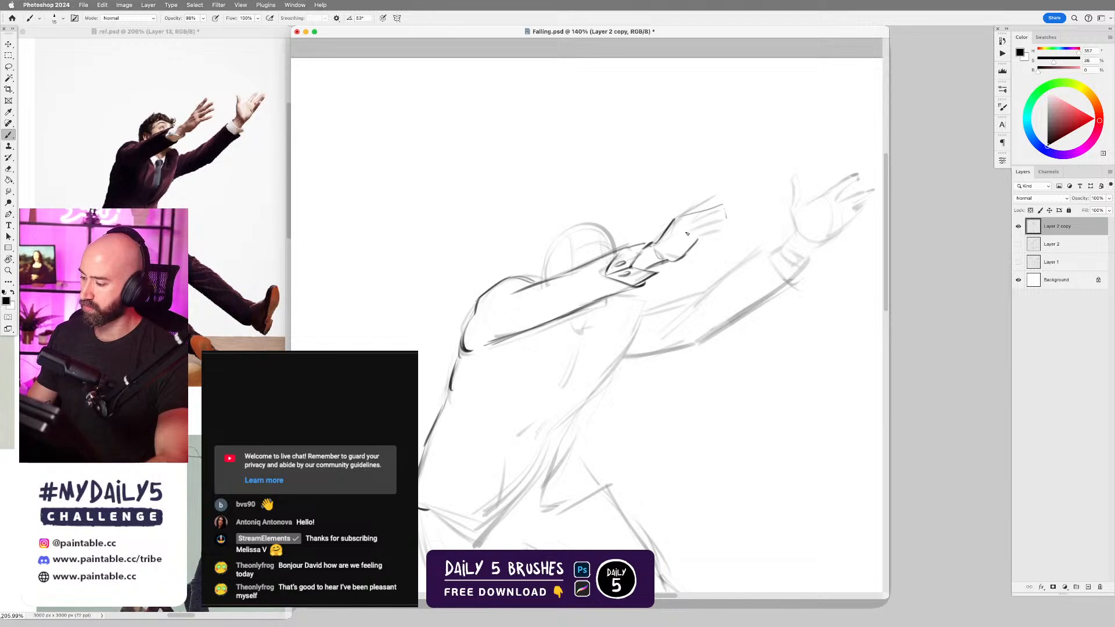
- Draw the near hand's spread fingers in dark strokes, refining the fingertips and the contour back toward the wrist
drag(692, 232, 726, 222)
key(e)
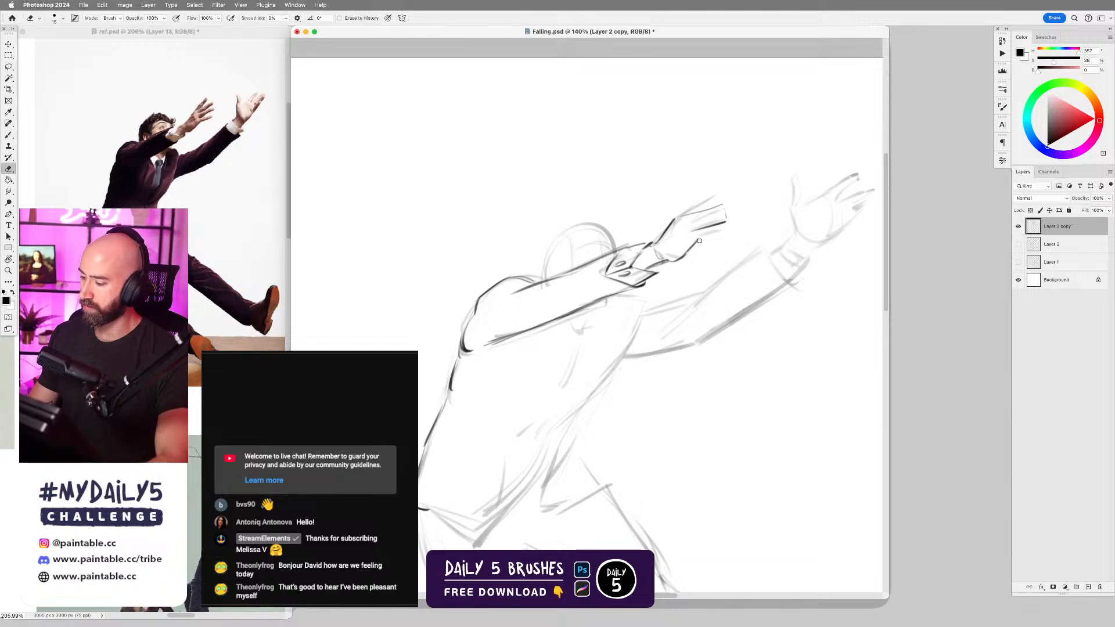
key(b)
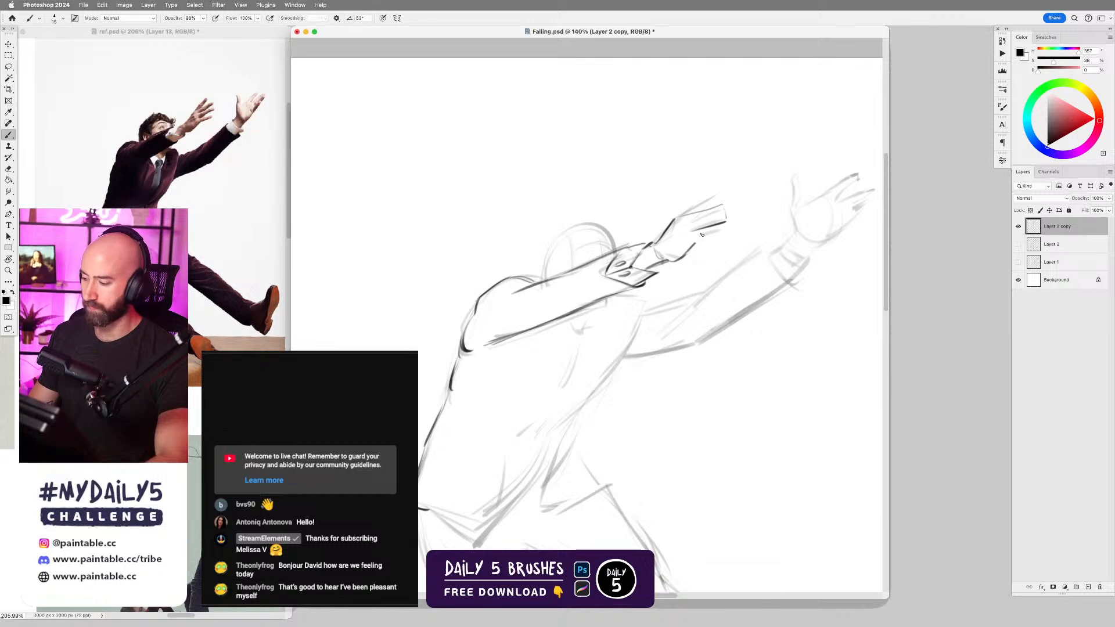
mouse_move(691, 234)
mouse_down()
mouse_move(729, 237)
mouse_move(696, 204)
mouse_up()
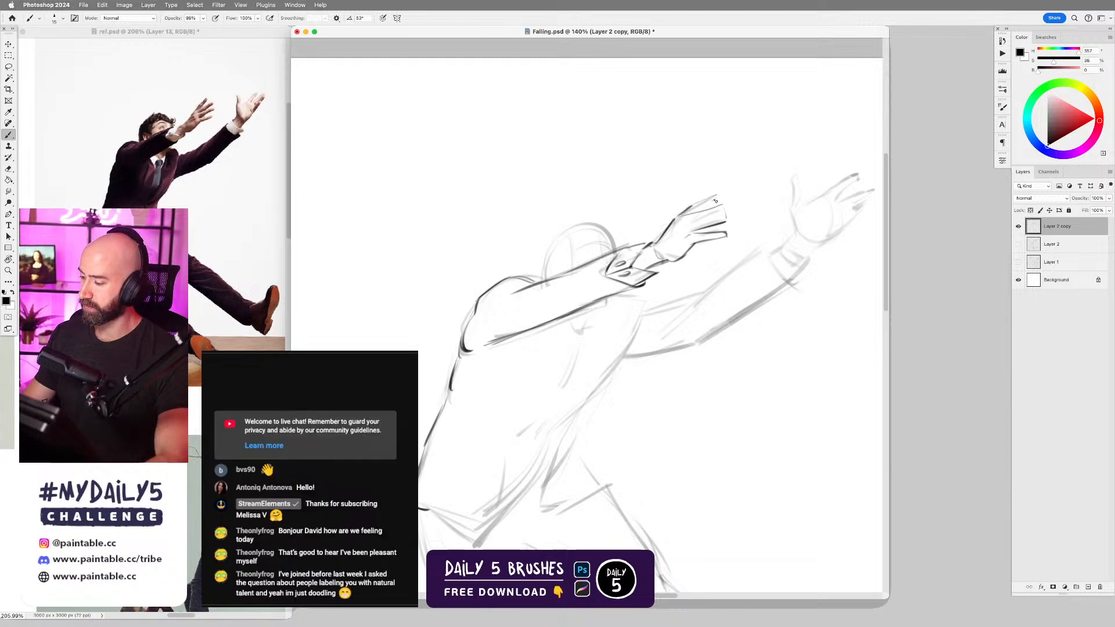
drag(718, 197, 690, 207)
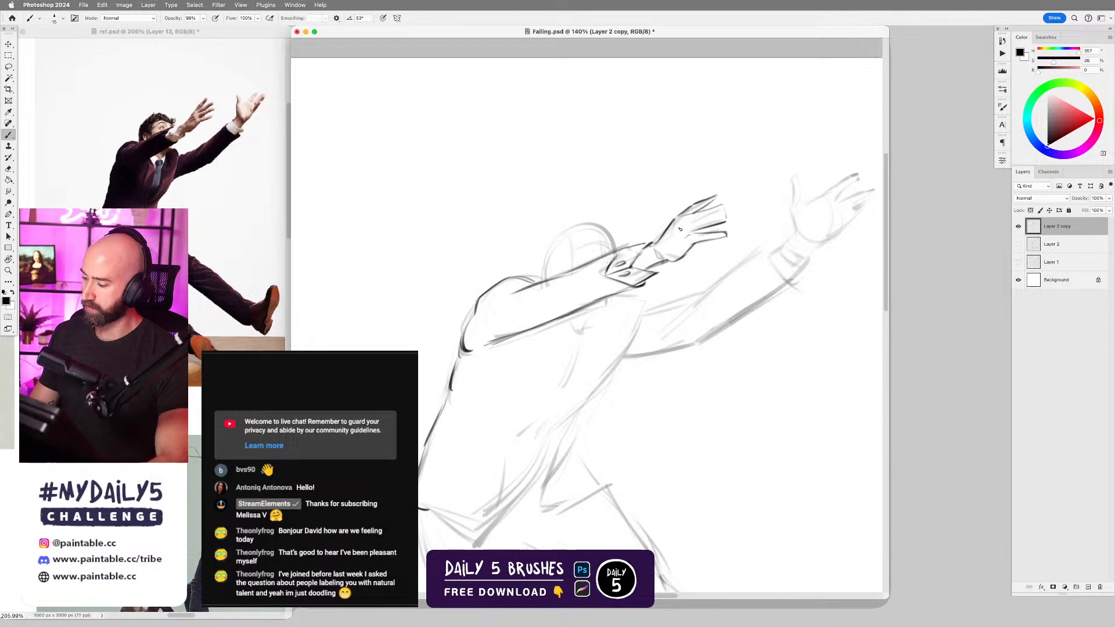
drag(677, 223, 656, 244)
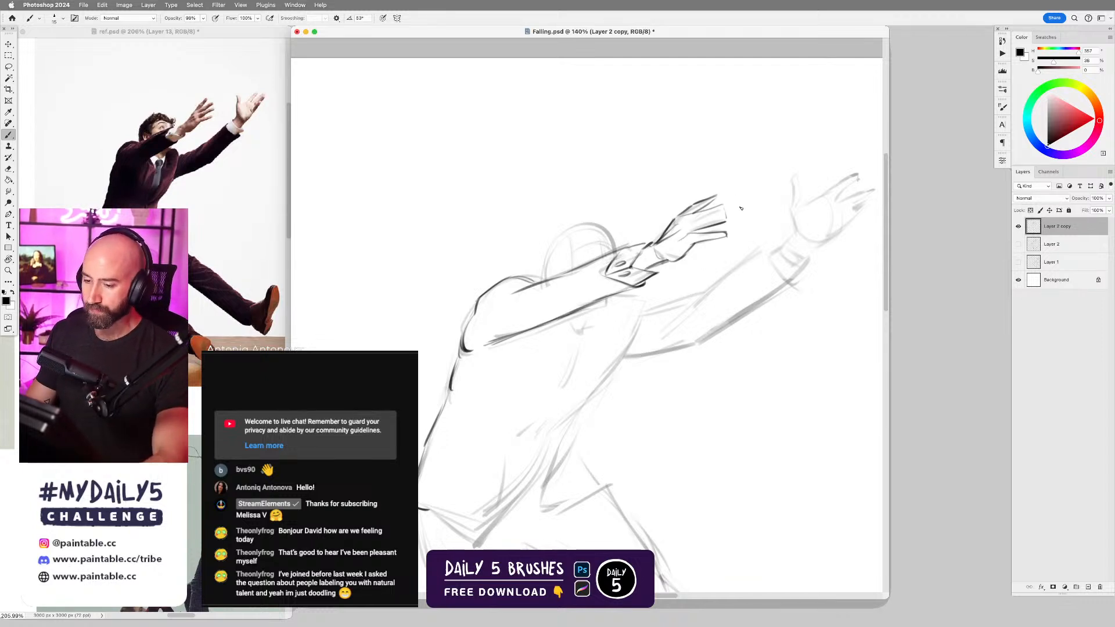
key(e)
key(b)
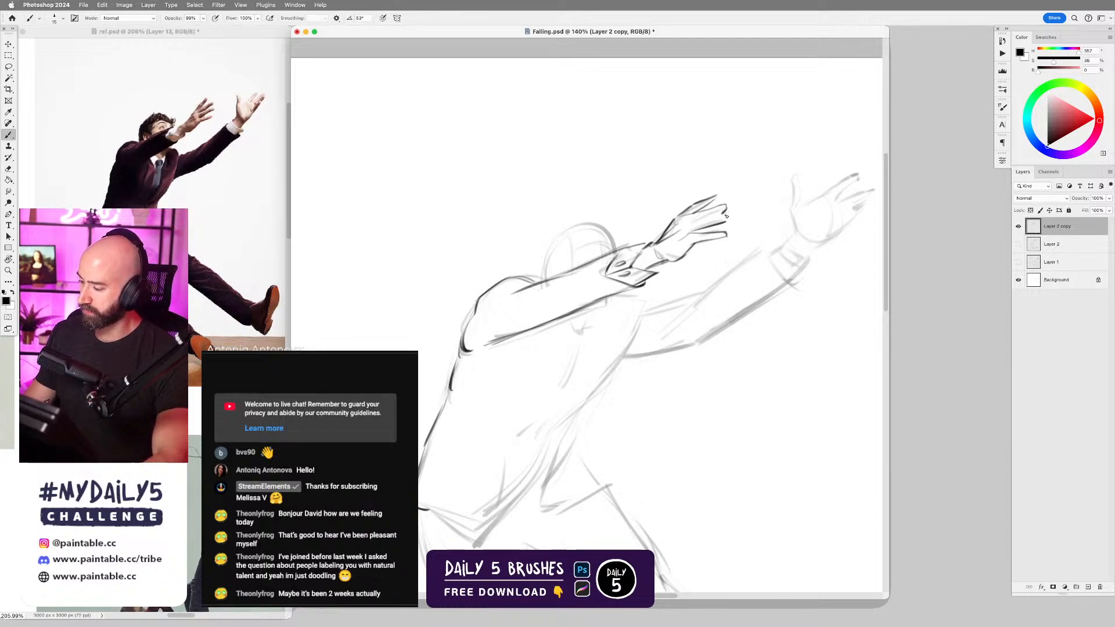
drag(725, 212, 726, 220)
key(super+z)
- Darken the near wrist and shirt cuff edges and reinforce the top of the sleeve cuff, undoing misplaced strokes
scroll(715, 280, down, 5)
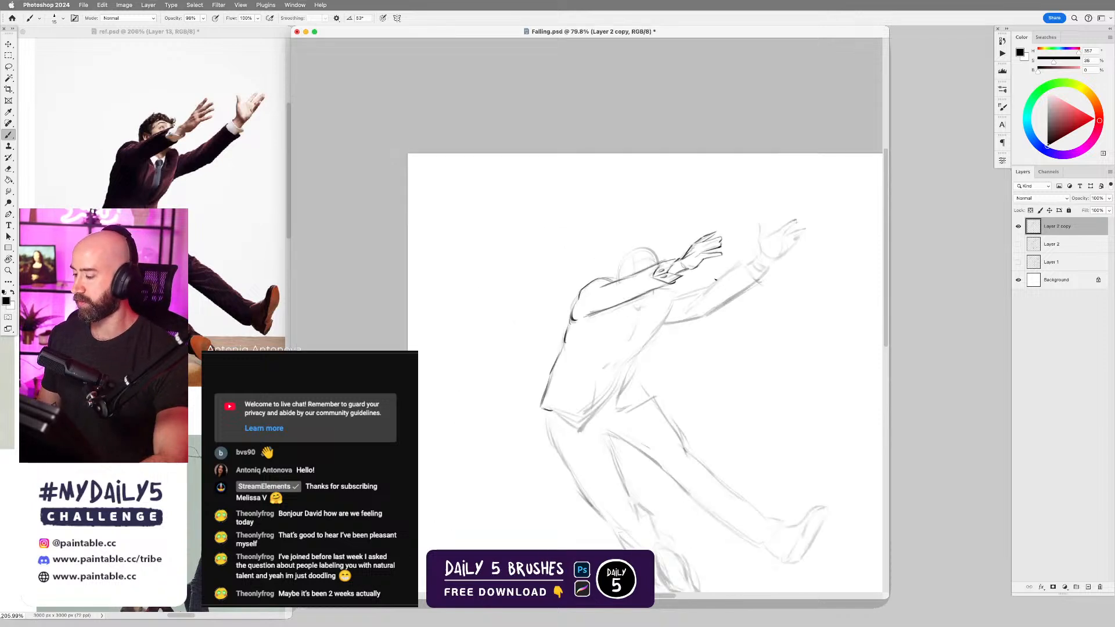
scroll(715, 281, up, 3)
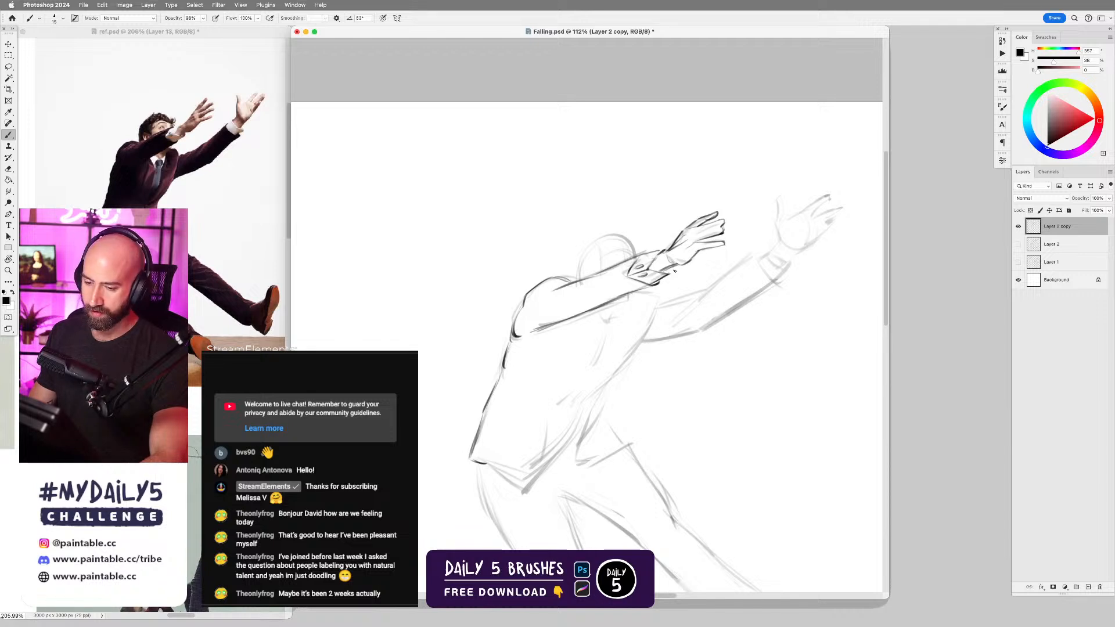
drag(669, 275, 676, 265)
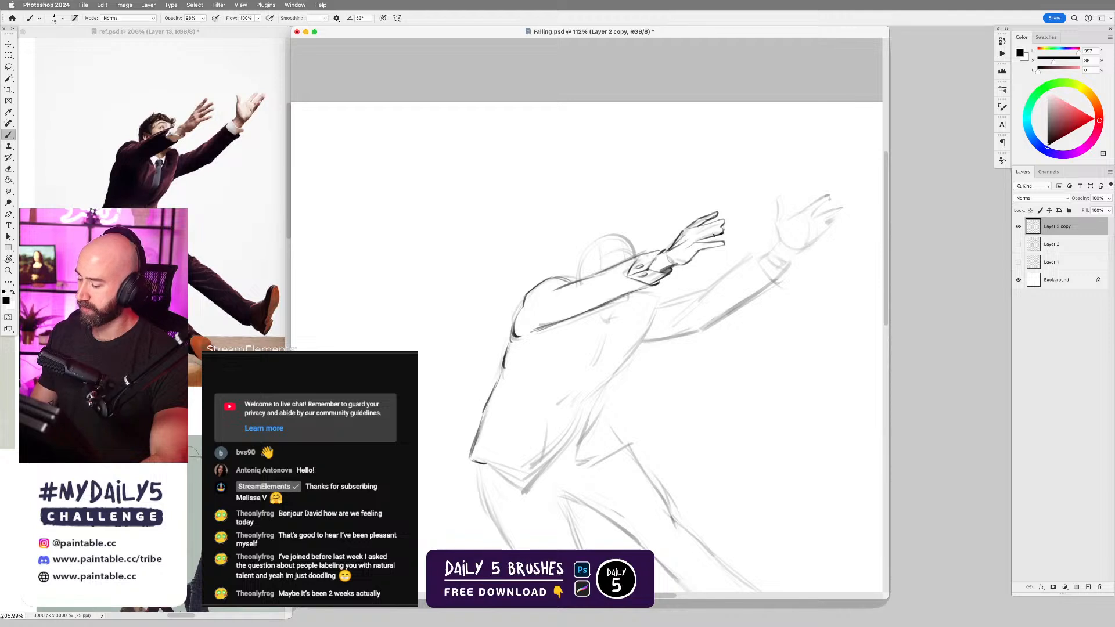
drag(656, 258, 662, 249)
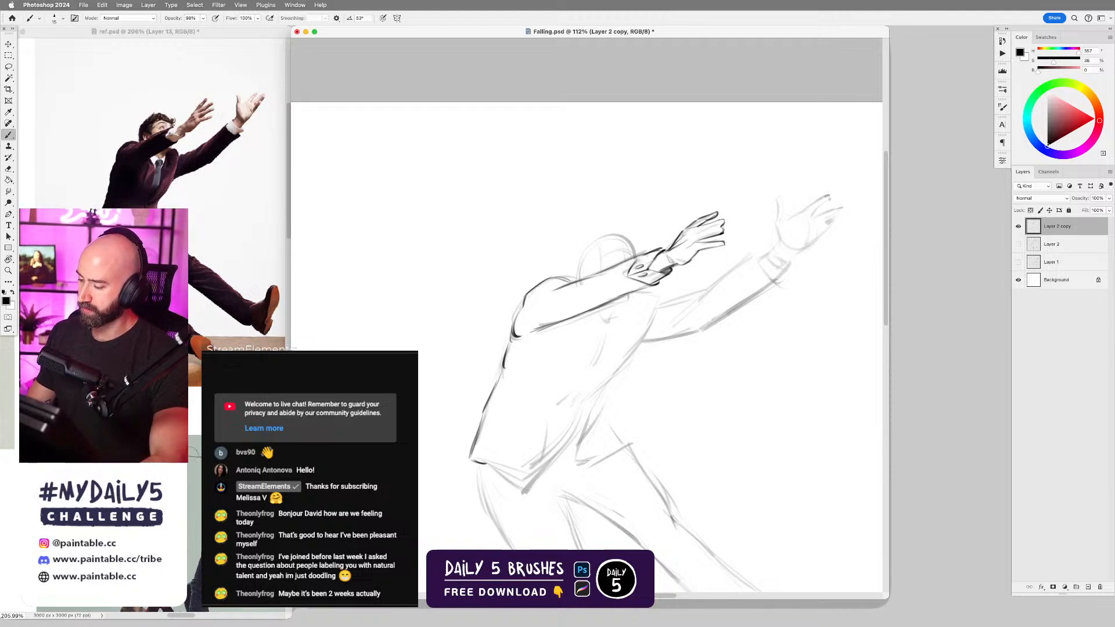
drag(634, 263, 646, 253)
key(super+z)
key(super+z)
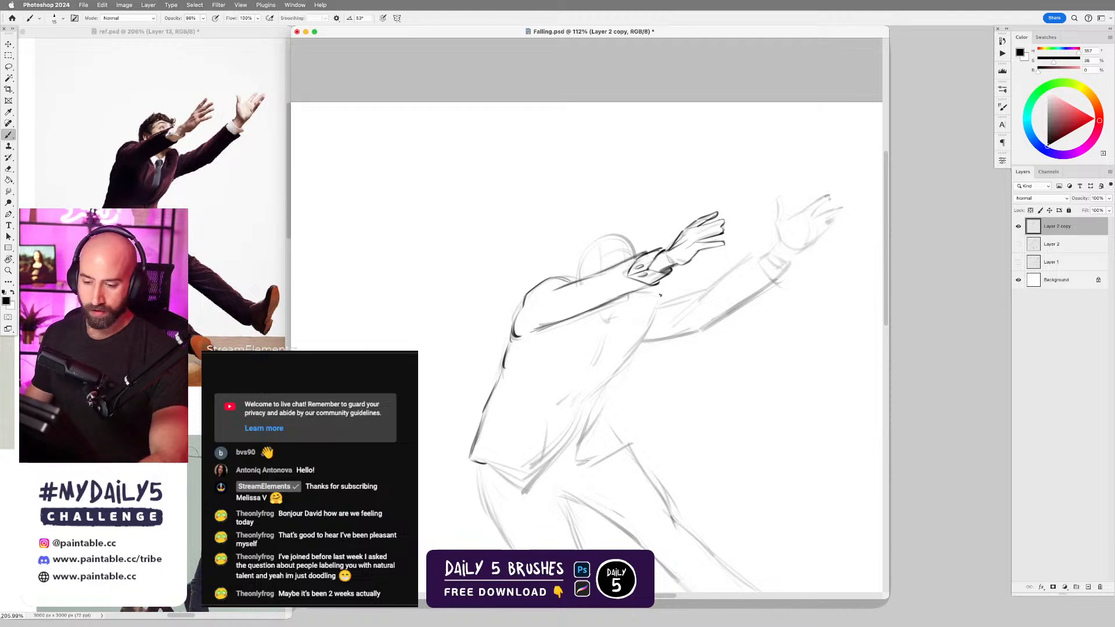
- Redraw the chest line beneath the near cuff and the torso's front contour down to the waist, ending in a dark accent
drag(617, 301, 659, 285)
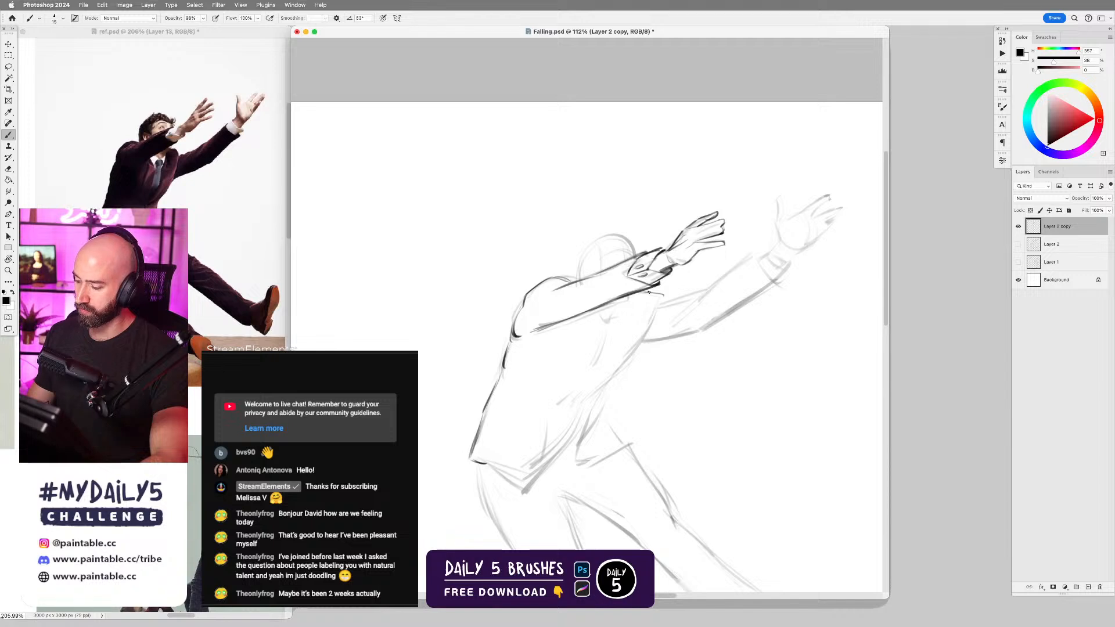
drag(661, 297, 620, 365)
drag(645, 330, 604, 383)
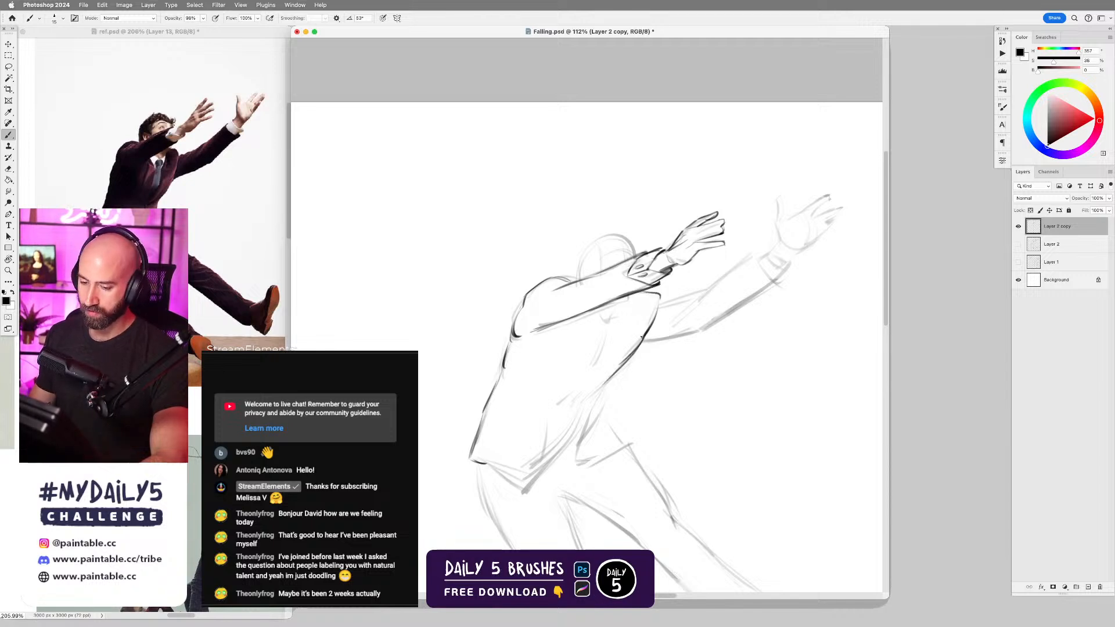
key(super+z)
drag(645, 335, 583, 403)
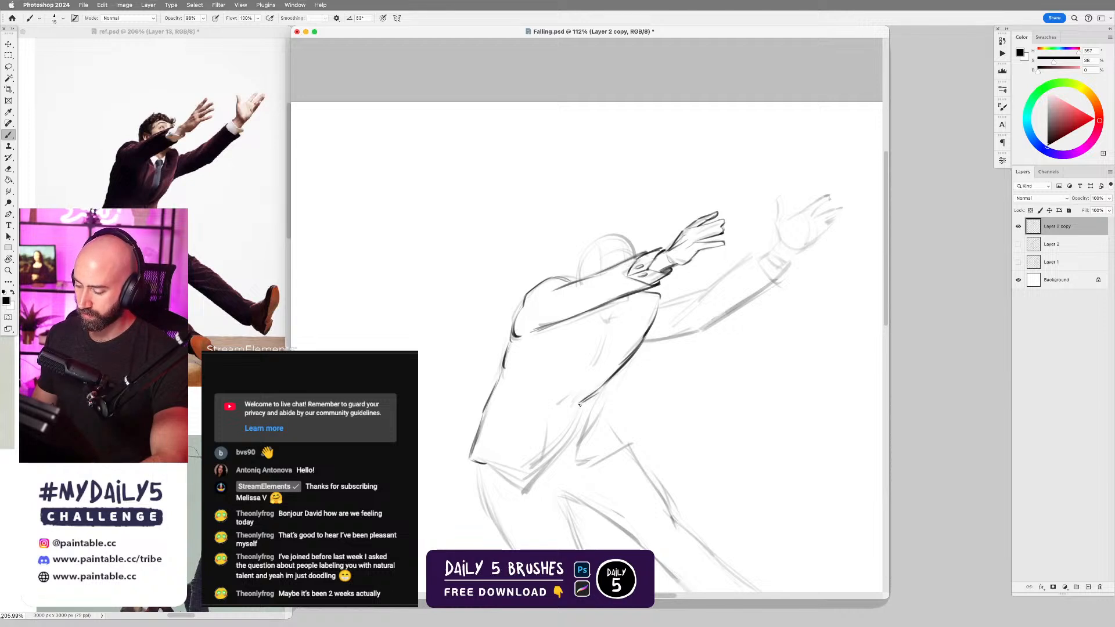
drag(581, 403, 581, 406)
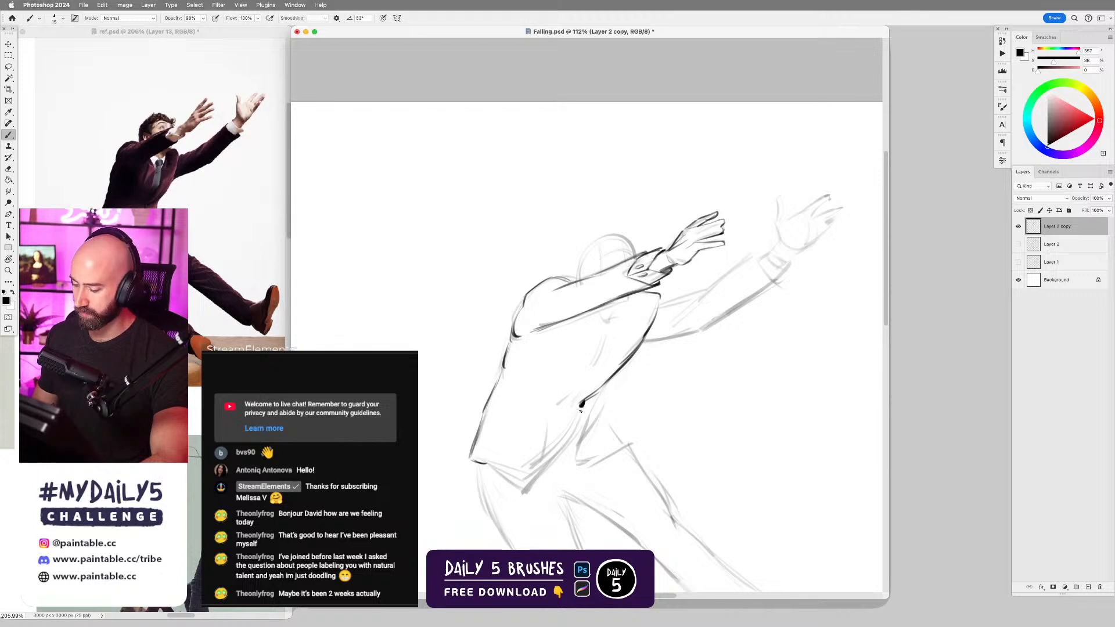
- Draw the open jacket flap below the waist button in dark strokes, refine its edge up the torso front, and mark the collar lightly
drag(584, 423, 588, 463)
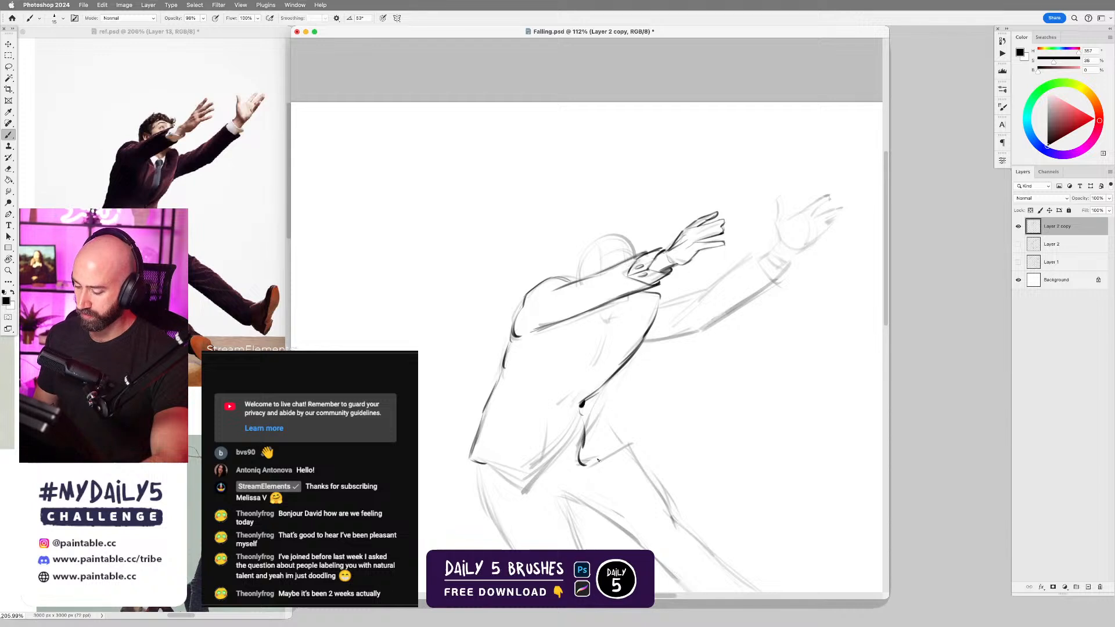
drag(596, 425, 580, 455)
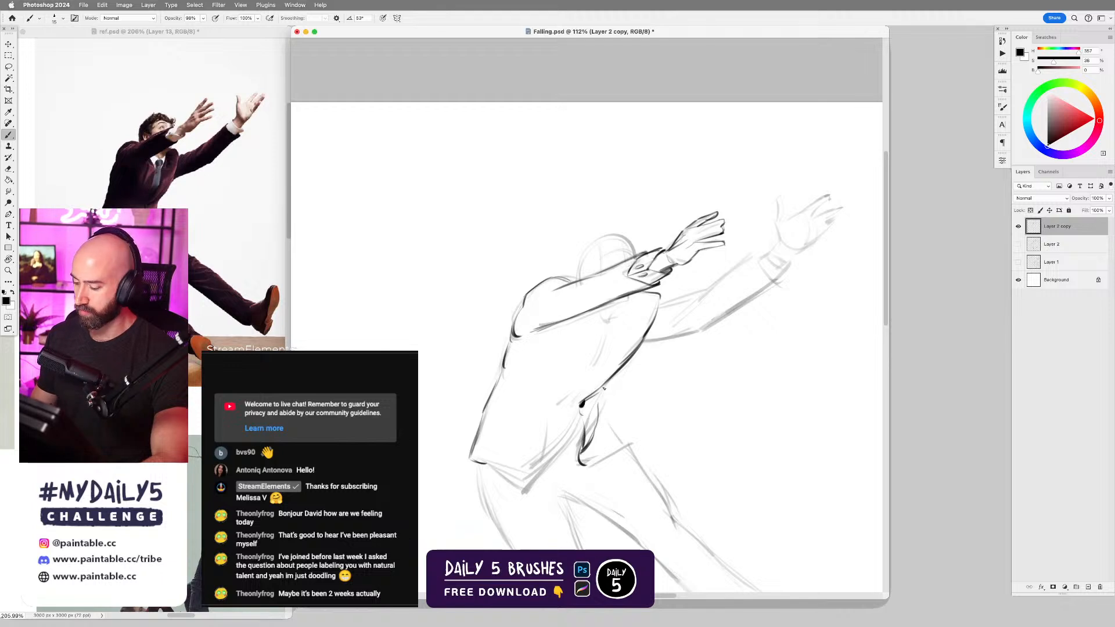
mouse_move(600, 404)
mouse_down()
mouse_move(644, 344)
mouse_move(634, 344)
mouse_up()
key(e)
key(b)
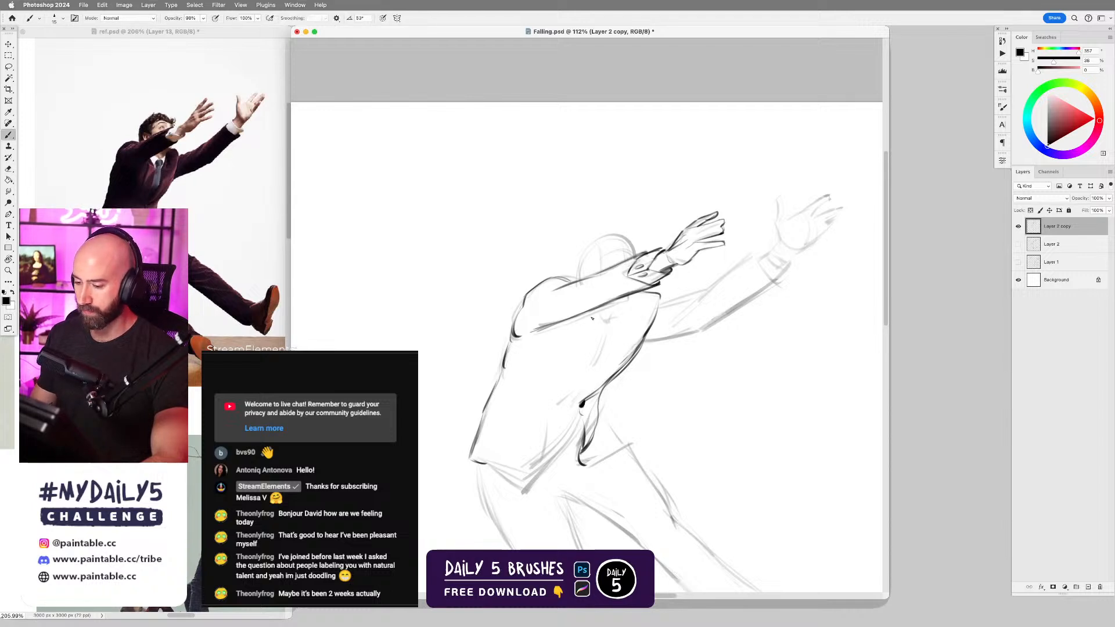
drag(593, 320, 594, 329)
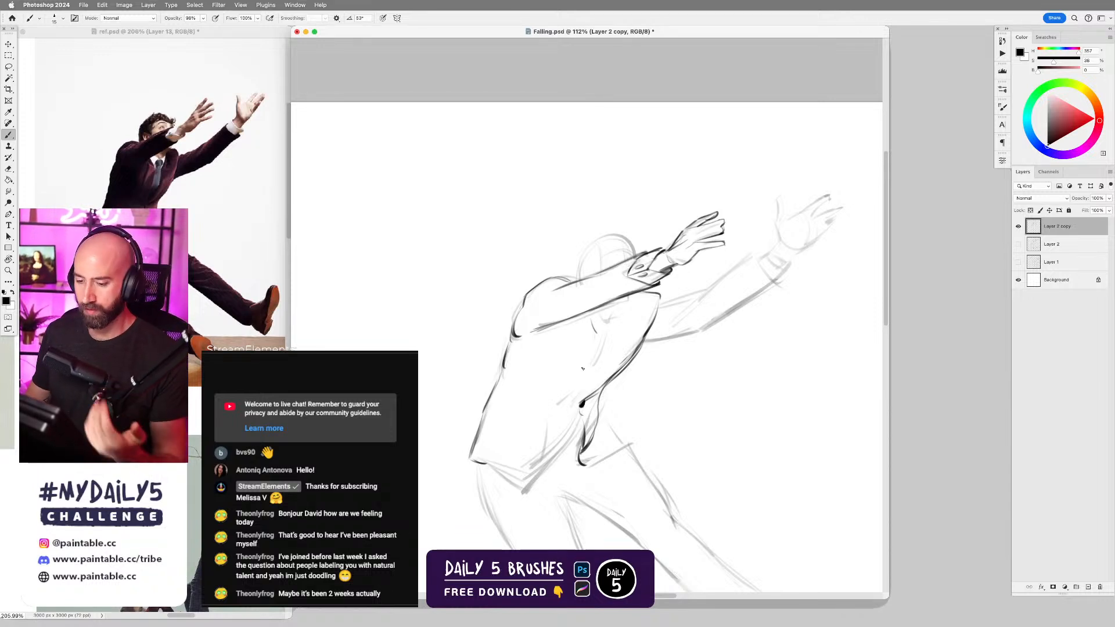
- Darken the far arm's upper and lower sleeve contours from the chest to the cuff, undoing misplaced strokes
mouse_move(660, 300)
mouse_down()
mouse_move(733, 269)
mouse_move(661, 298)
mouse_move(699, 295)
mouse_move(666, 327)
mouse_move(686, 296)
mouse_move(720, 289)
mouse_move(664, 326)
mouse_move(719, 279)
mouse_move(764, 290)
mouse_move(746, 302)
mouse_move(774, 282)
mouse_move(754, 258)
mouse_up()
key(super+z)
key(super+z)
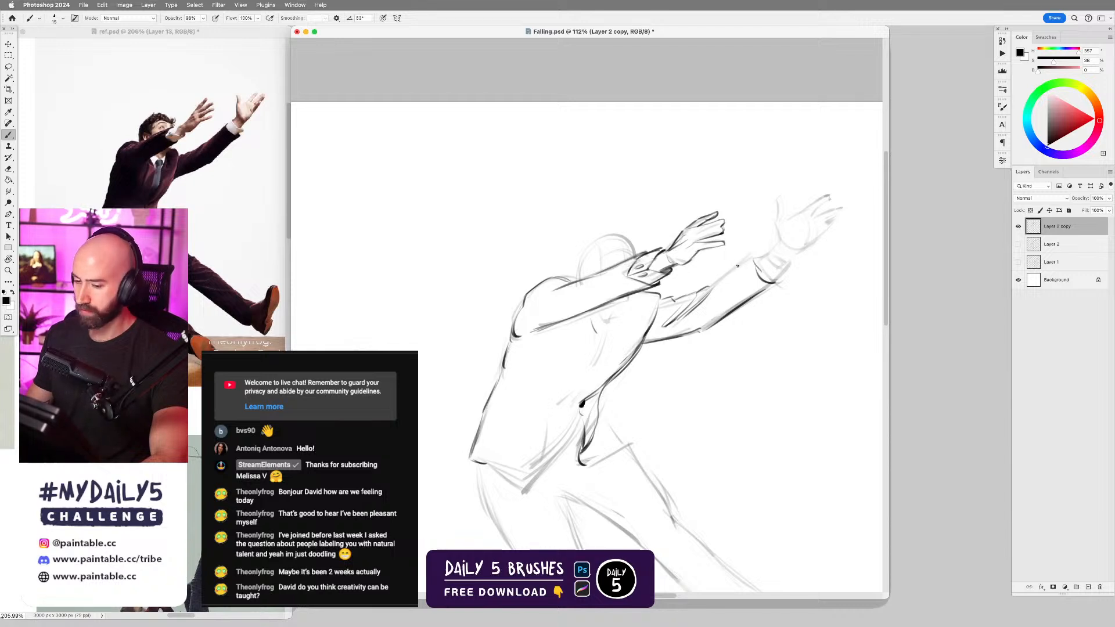
drag(704, 294, 752, 257)
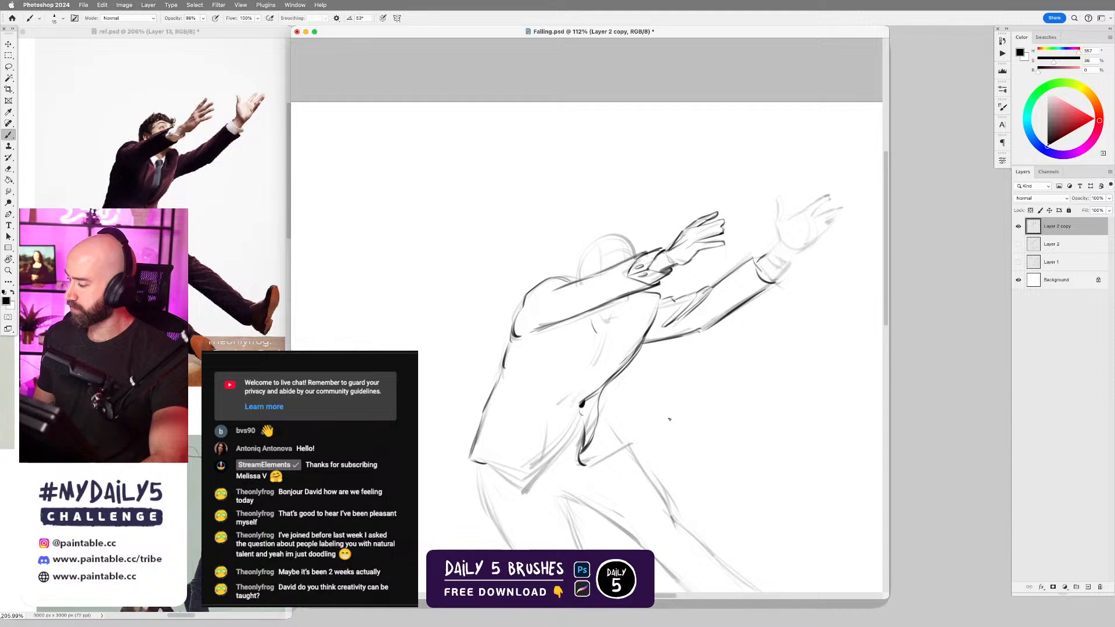
- Draw the far arm's shirt cuff and sleeve opening around the wrist in dark strokes
drag(770, 269, 787, 259)
drag(767, 263, 782, 255)
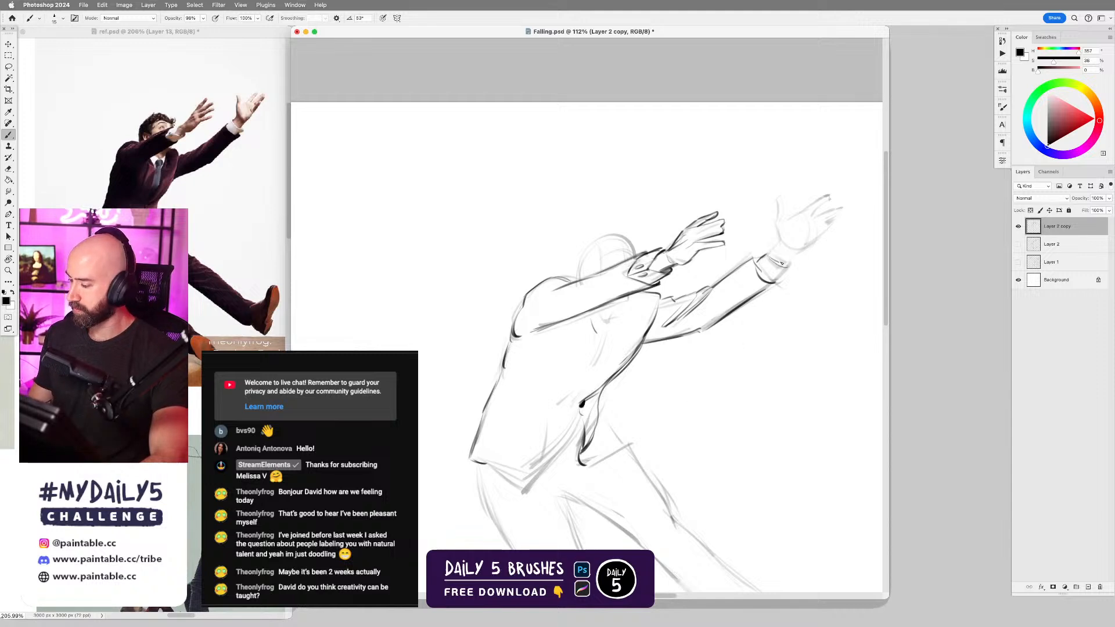
scroll(785, 273, down, 1)
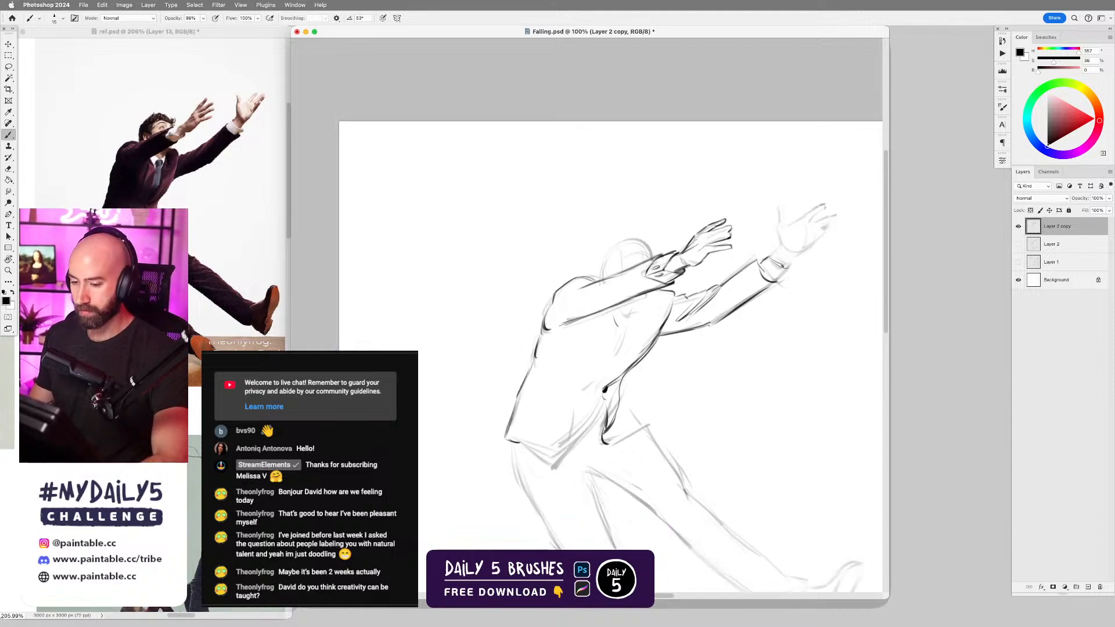
drag(773, 271, 788, 262)
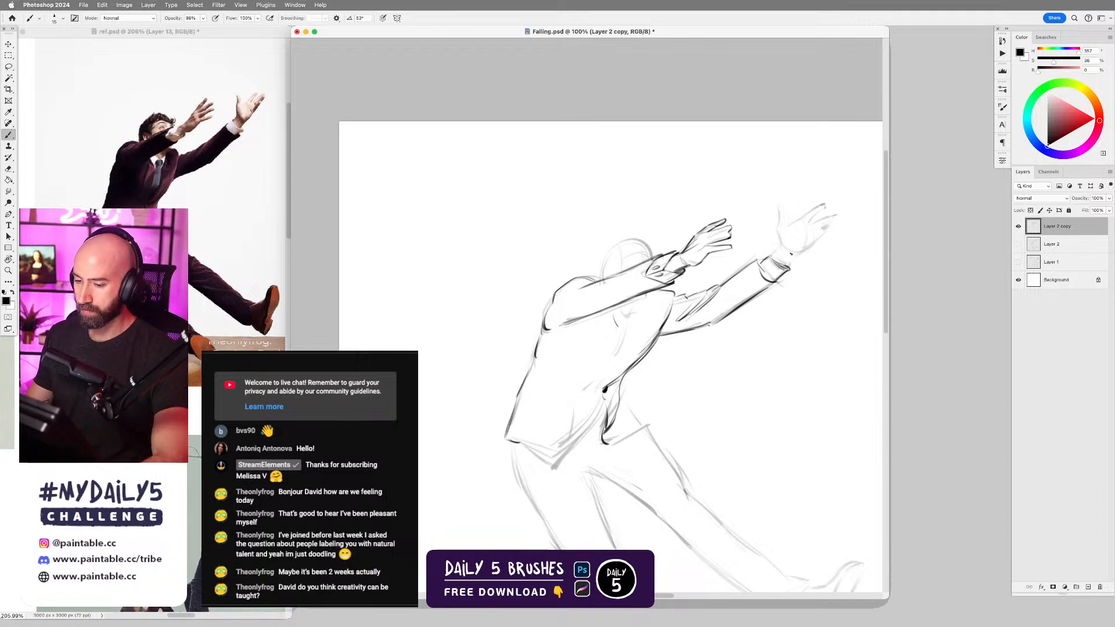
- Draw the far hand's thumb, spread fingers and palm edge in dark strokes down to the wrist
mouse_move(795, 248)
mouse_down()
mouse_move(746, 265)
mouse_move(727, 227)
mouse_up()
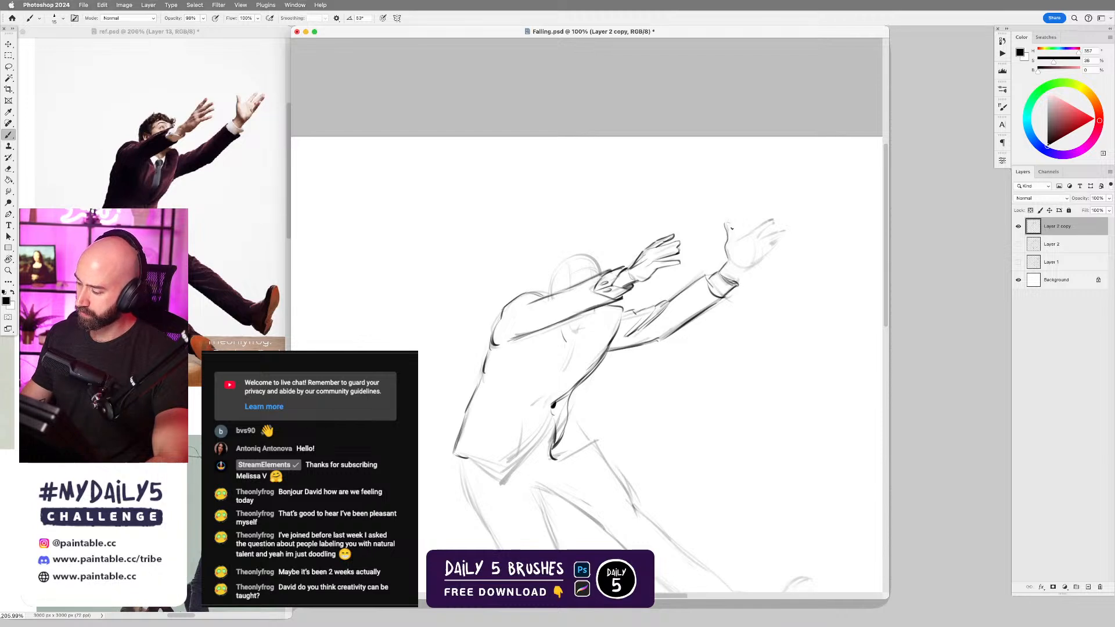
mouse_move(732, 231)
mouse_down()
mouse_move(764, 240)
mouse_move(734, 238)
mouse_move(780, 217)
mouse_move(741, 238)
mouse_move(767, 220)
mouse_move(761, 239)
mouse_move(787, 231)
mouse_up()
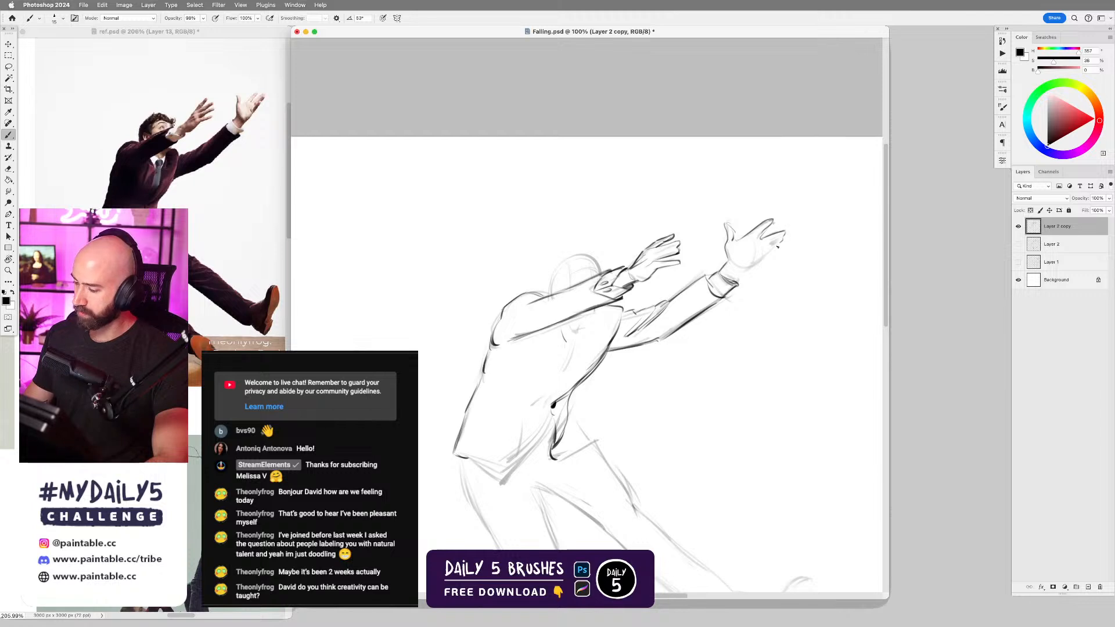
drag(763, 251, 776, 241)
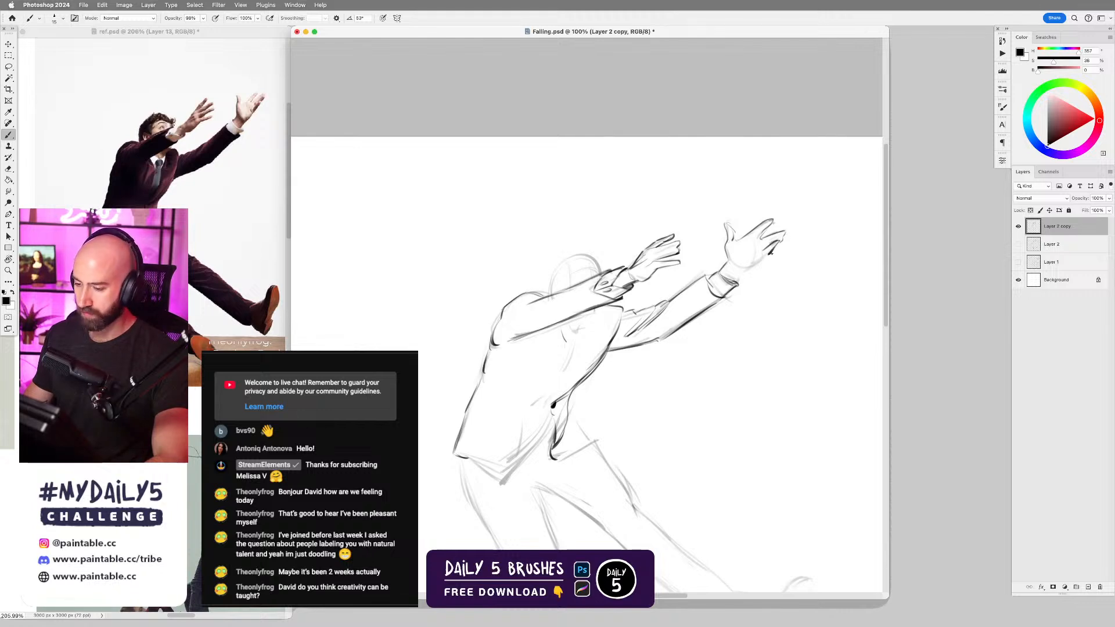
mouse_move(770, 252)
mouse_down()
mouse_move(736, 265)
mouse_move(749, 240)
mouse_move(751, 264)
mouse_move(735, 284)
mouse_move(748, 268)
mouse_up()
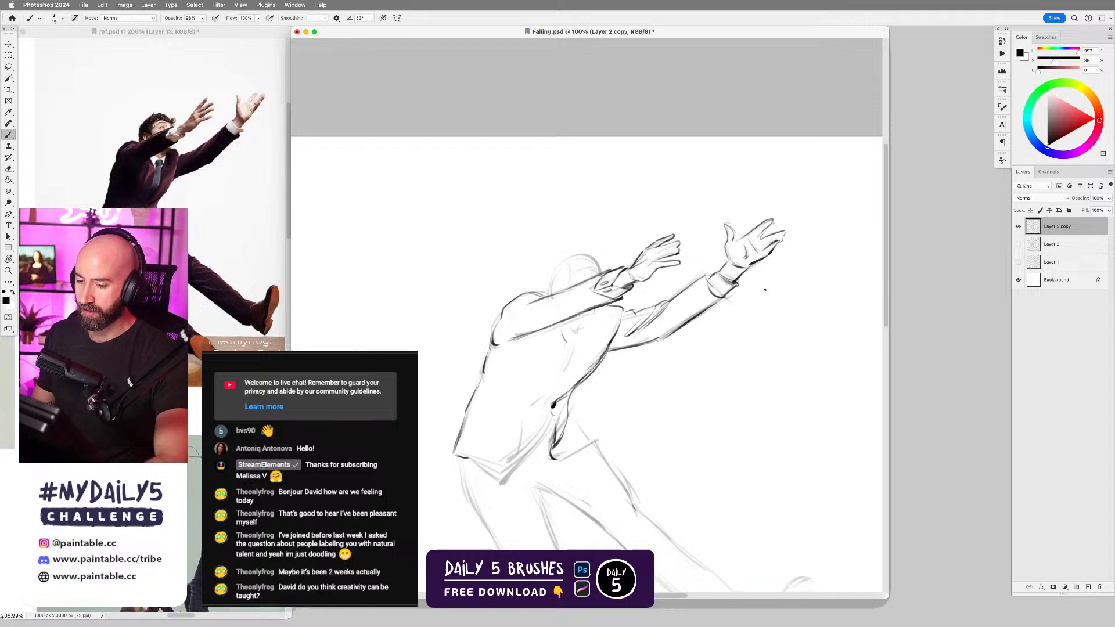
- Draw the head above the near arm in dark strokes, adding the hair outline, brow, eye and ear
drag(738, 329, 720, 351)
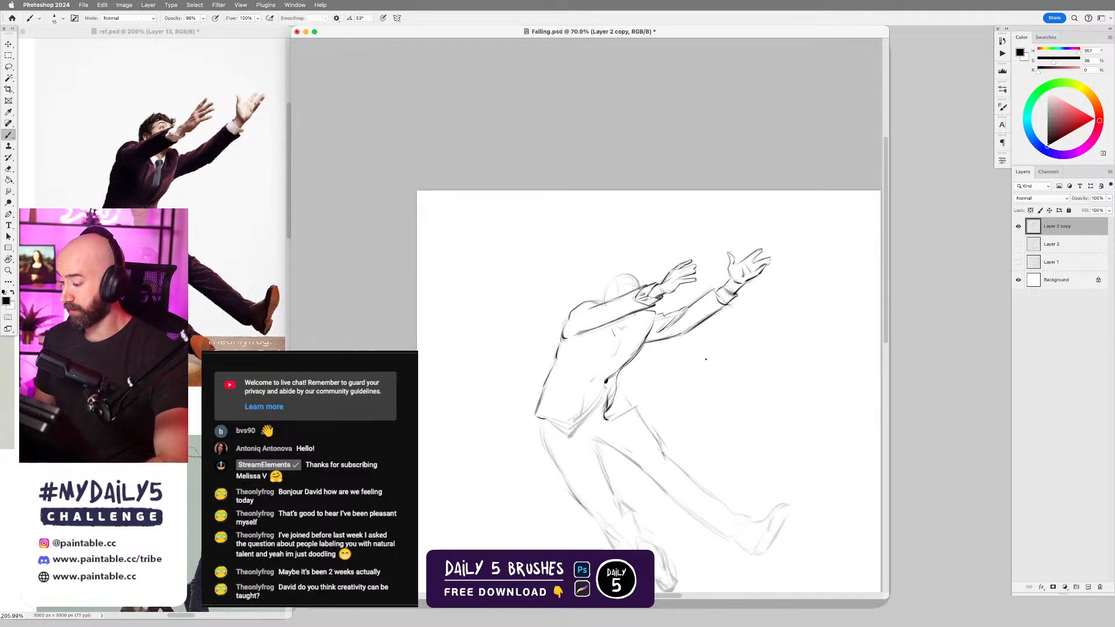
drag(758, 415, 747, 352)
mouse_move(641, 277)
mouse_down()
mouse_move(657, 275)
mouse_move(632, 274)
mouse_up()
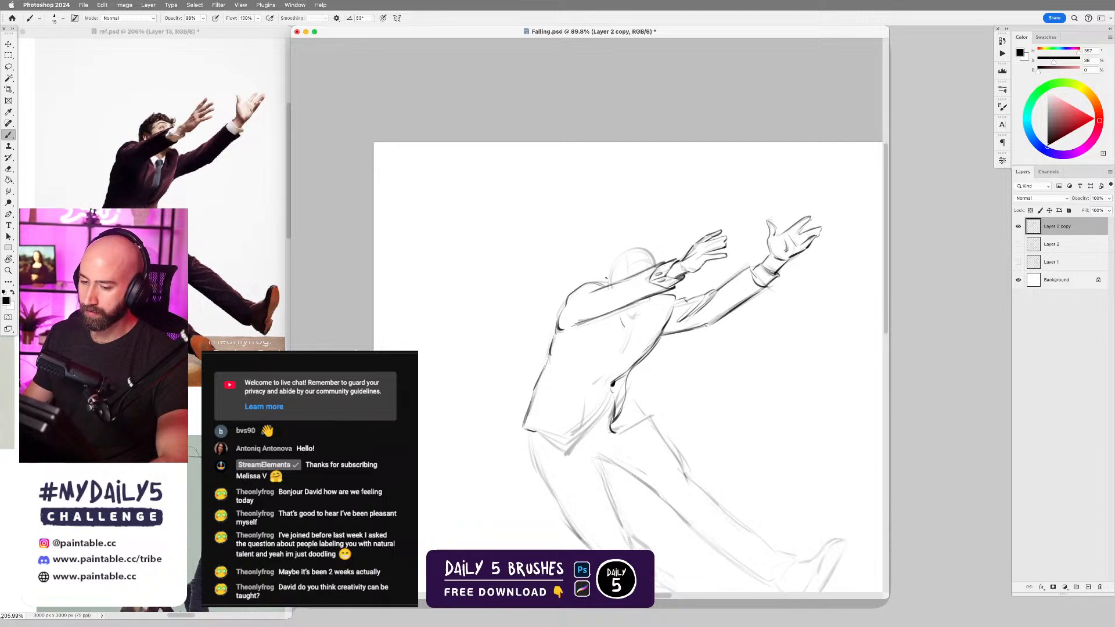
mouse_move(605, 268)
mouse_down()
mouse_move(631, 248)
mouse_move(654, 255)
mouse_up()
drag(633, 246, 641, 249)
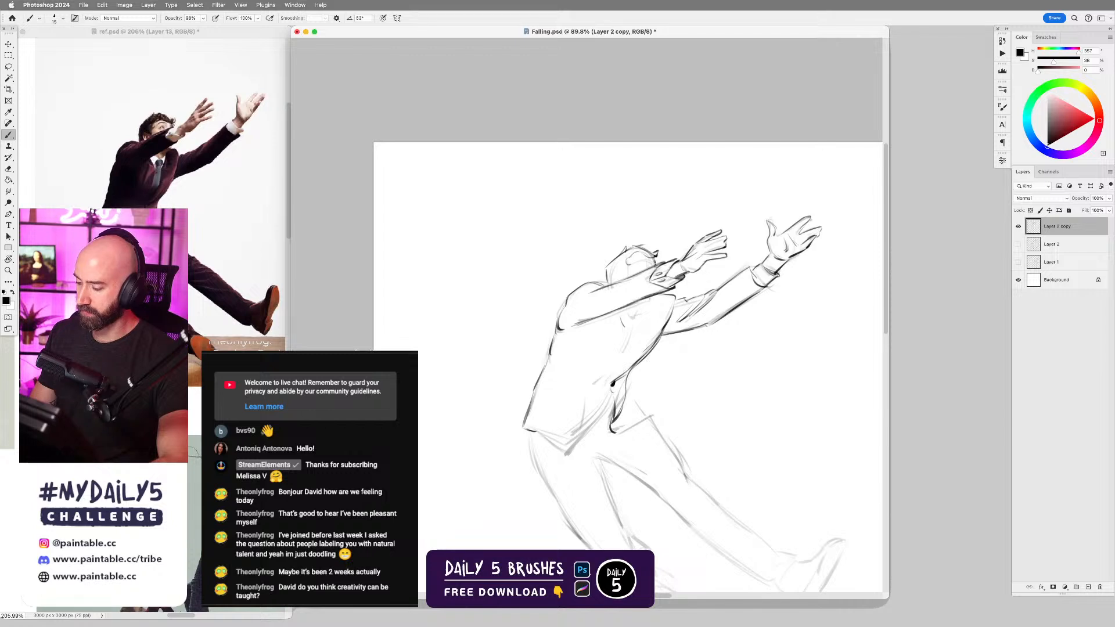
mouse_move(637, 257)
mouse_down()
mouse_move(651, 257)
mouse_move(634, 258)
mouse_up()
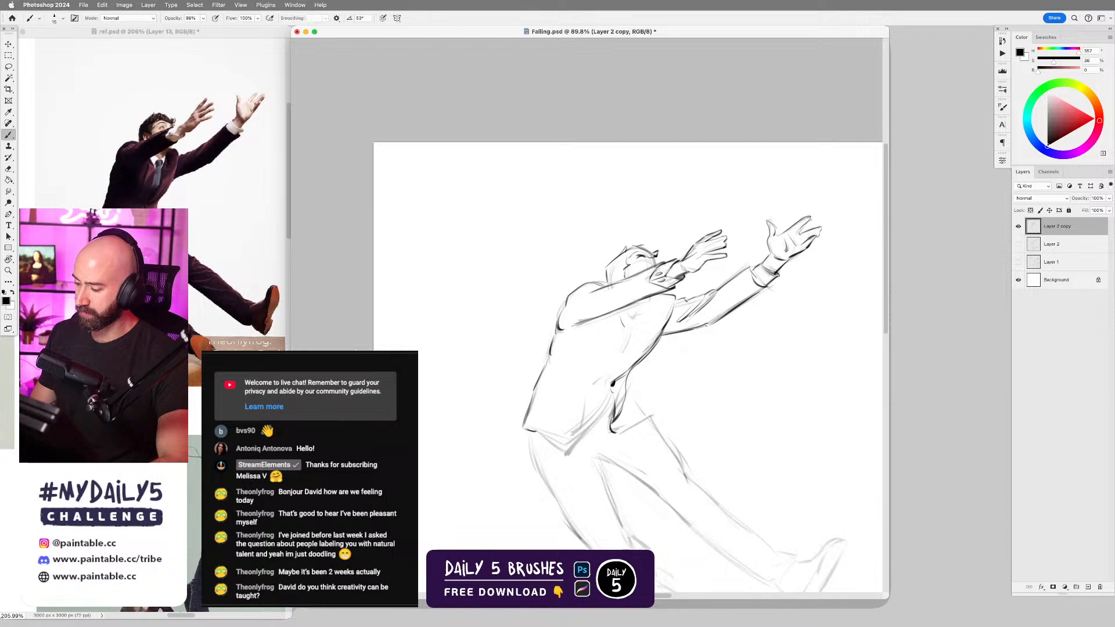
drag(624, 275, 615, 281)
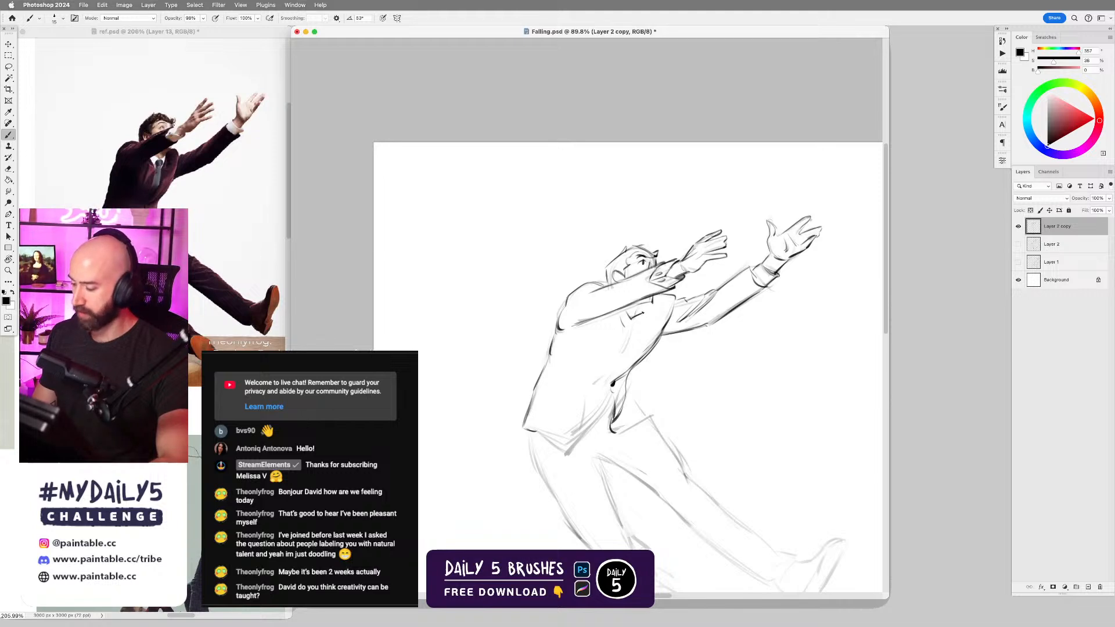
- Draw the shirt collar and tie knot on the chest below the near forearm, undoing a misplaced stroke
drag(618, 326, 633, 319)
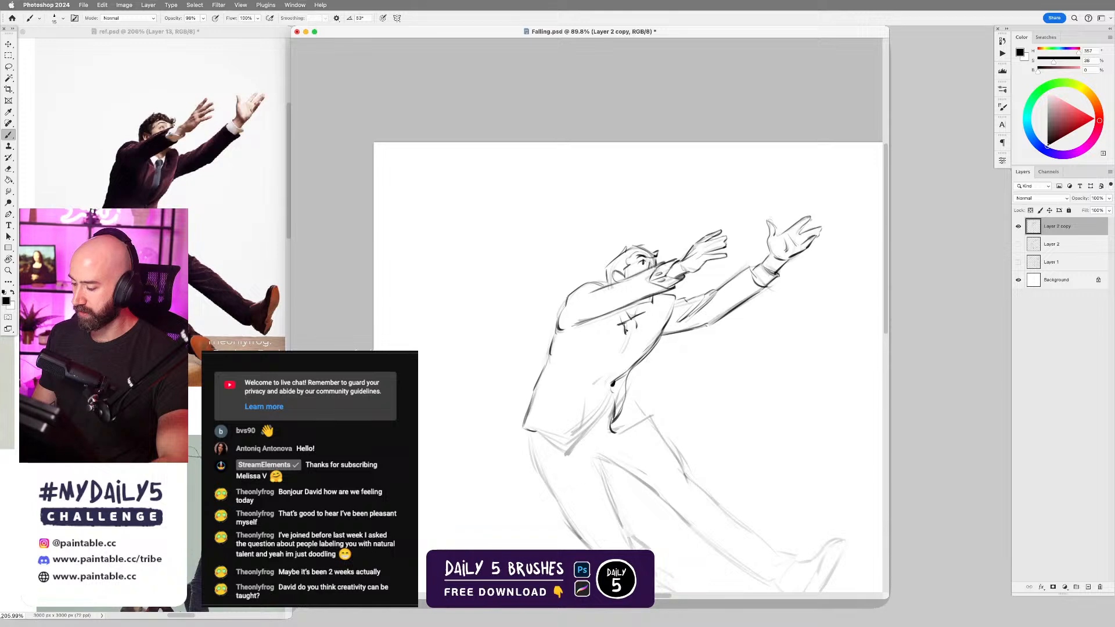
drag(623, 334, 633, 329)
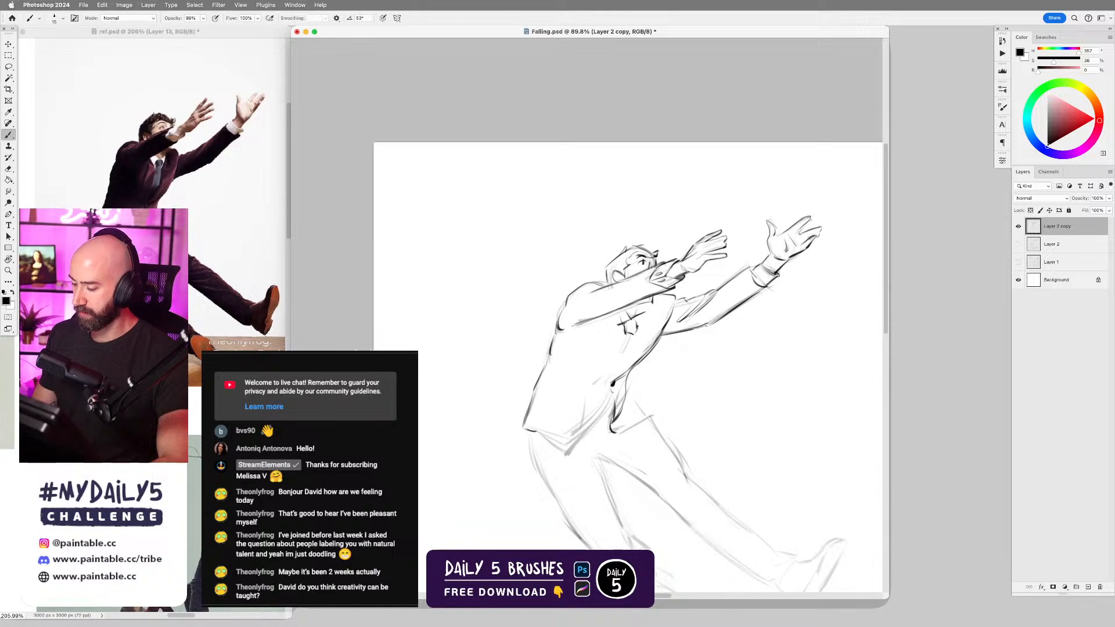
mouse_move(672, 311)
mouse_down()
mouse_move(685, 321)
mouse_move(665, 301)
mouse_up()
key(super+z)
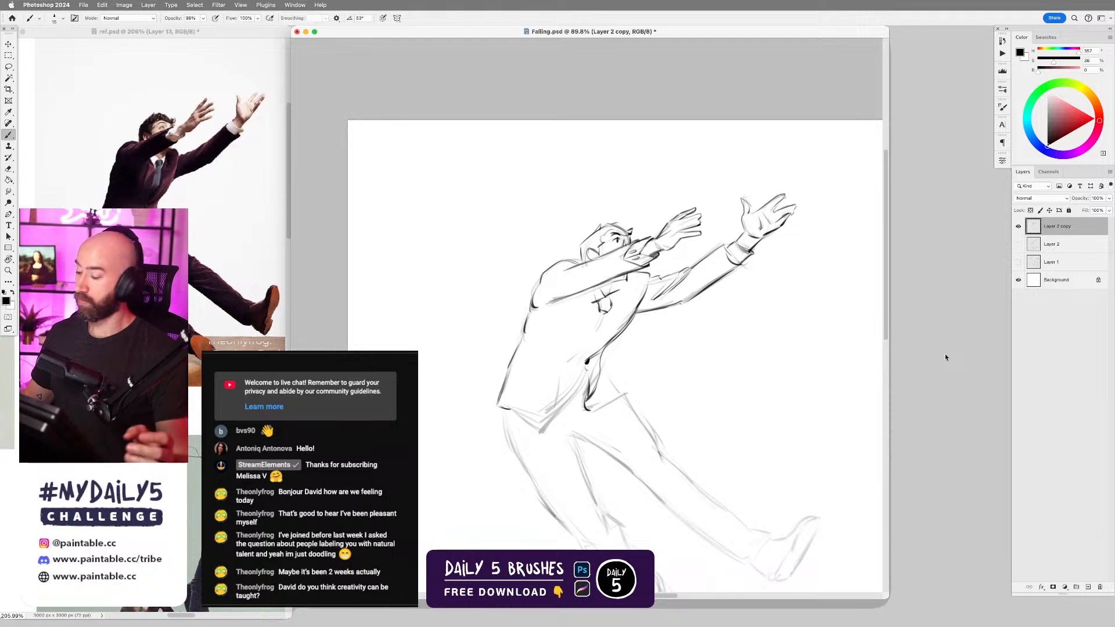
- Make the drawing's document window slightly smaller and bring the whole figure into view
key(super+Tab)
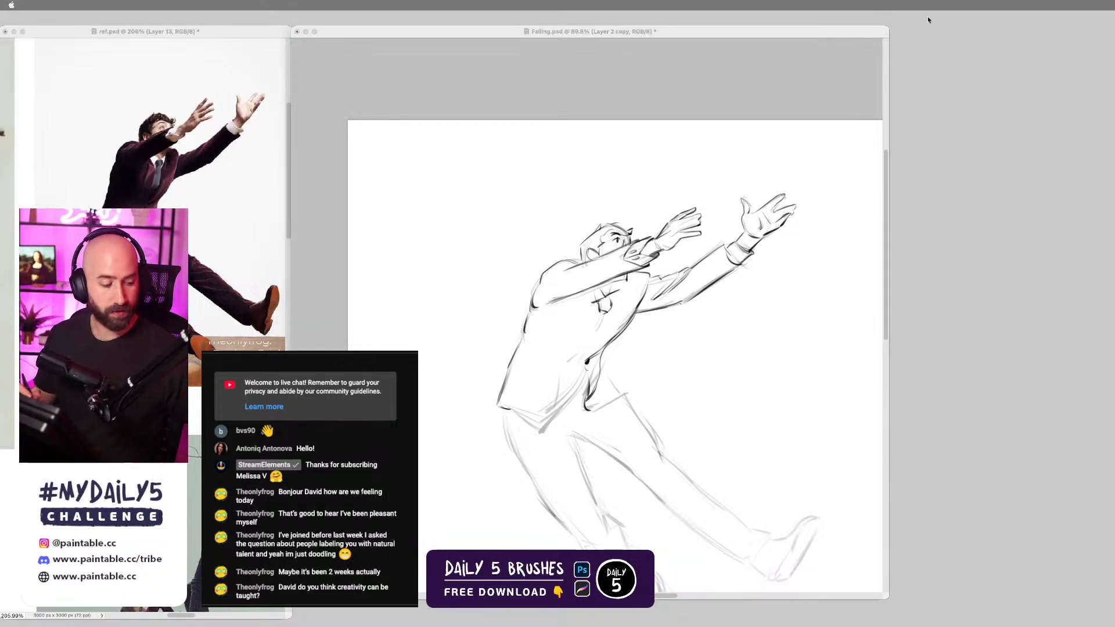
key(super+Tab)
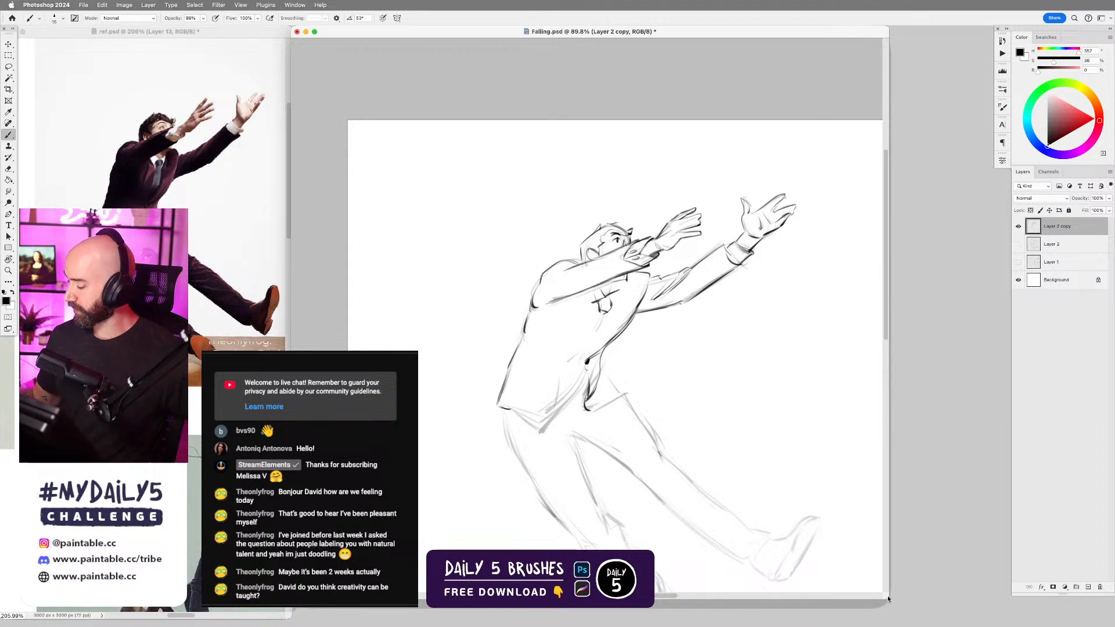
mouse_move(888, 598)
mouse_down()
mouse_move(866, 592)
mouse_move(877, 585)
mouse_up()
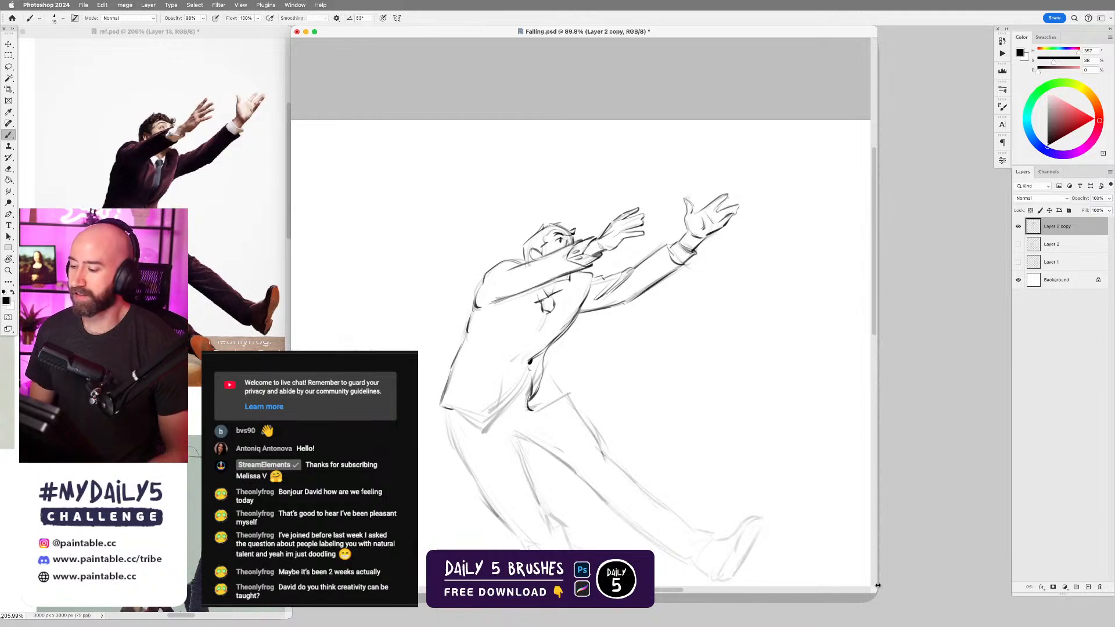
scroll(663, 363, down, 5)
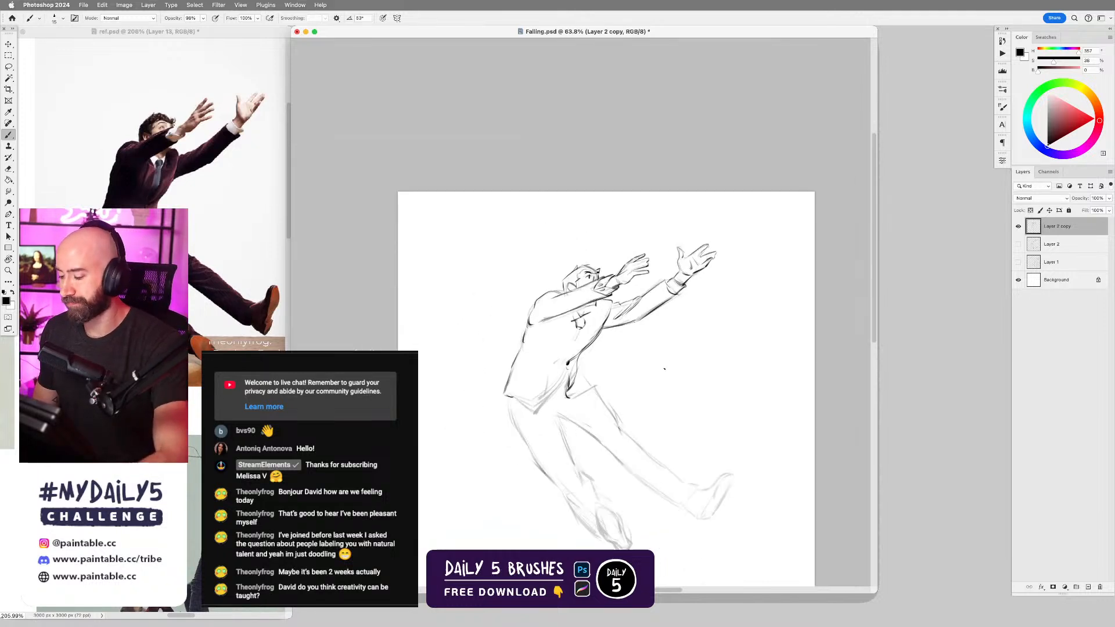
drag(677, 392, 688, 347)
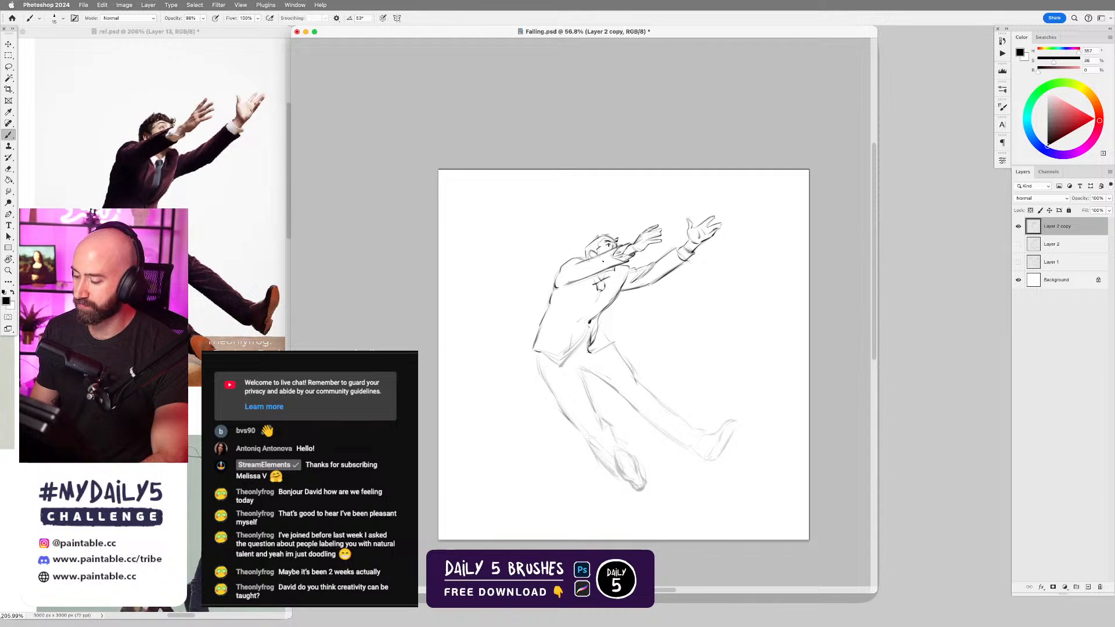
- Redraw the near sleeve's bend where the forearm meets the upper arm, erasing stray lines along the forearm
scroll(598, 282, up, 5)
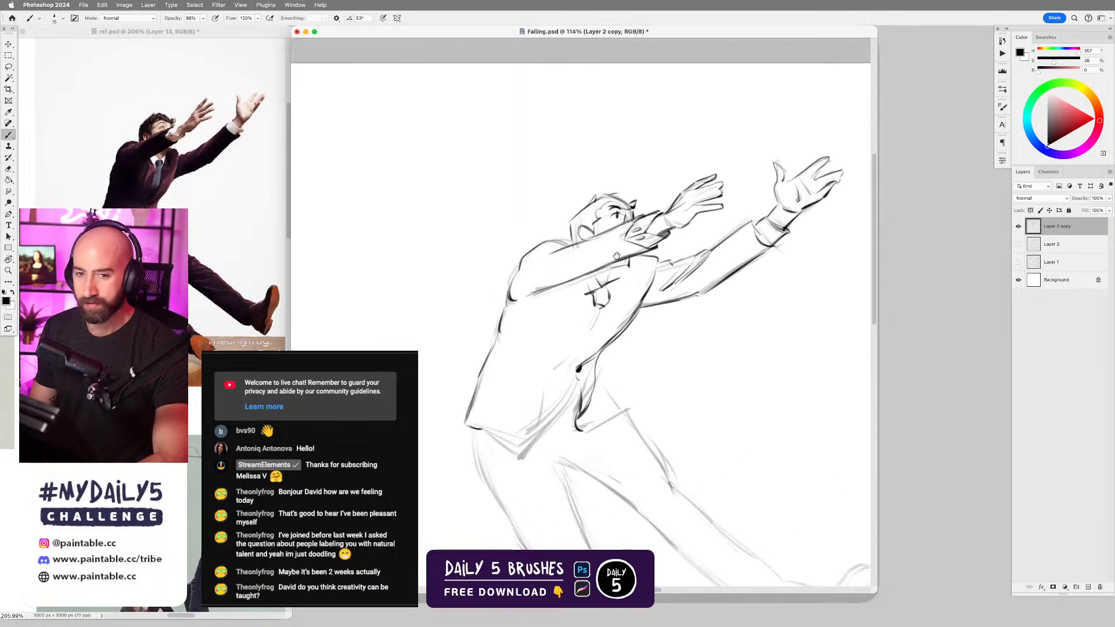
scroll(599, 284, up, 2)
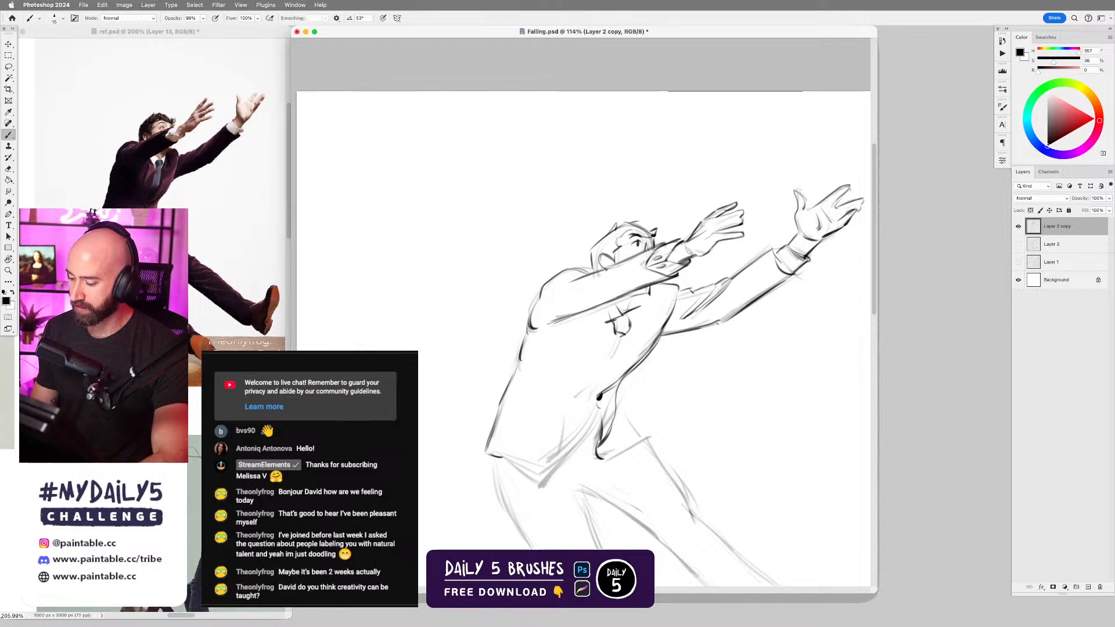
key(e)
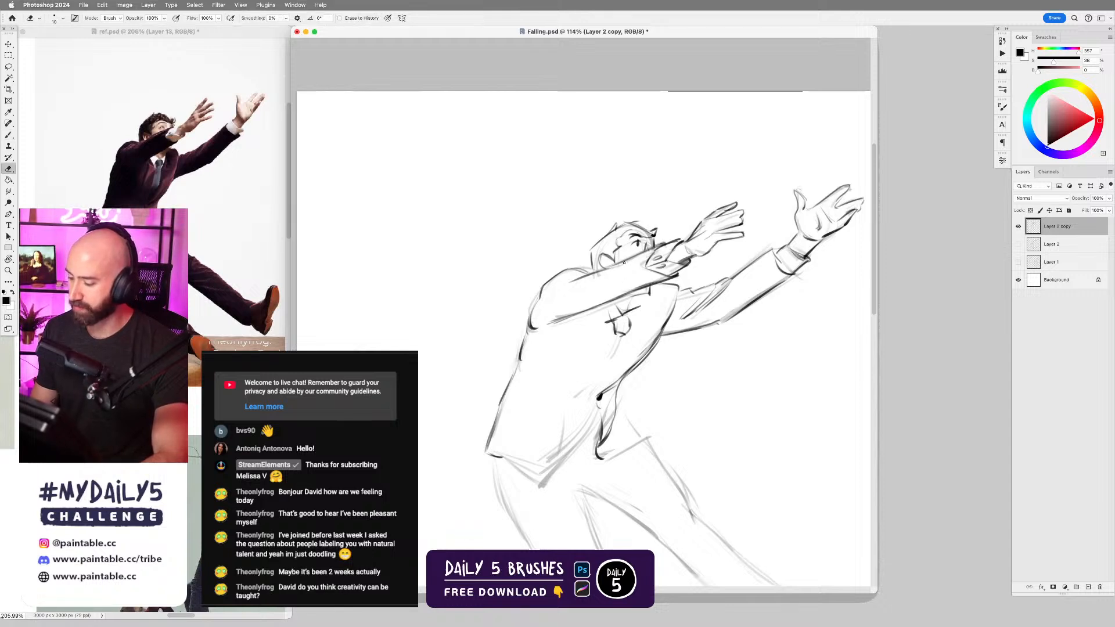
key(b)
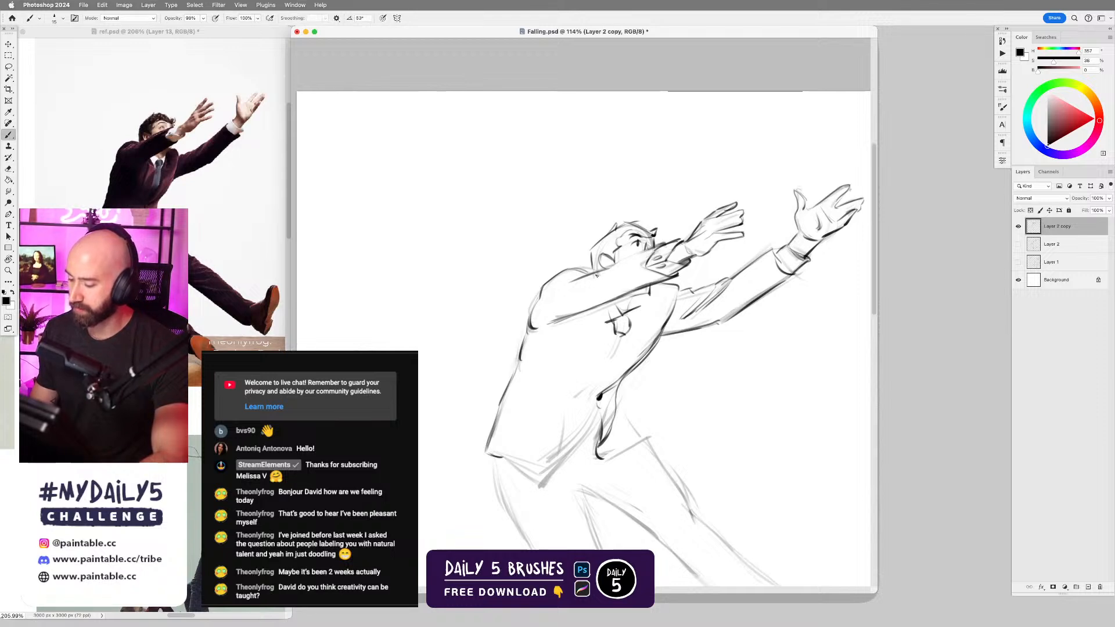
drag(594, 276, 606, 272)
key(e)
drag(620, 295, 665, 280)
key(b)
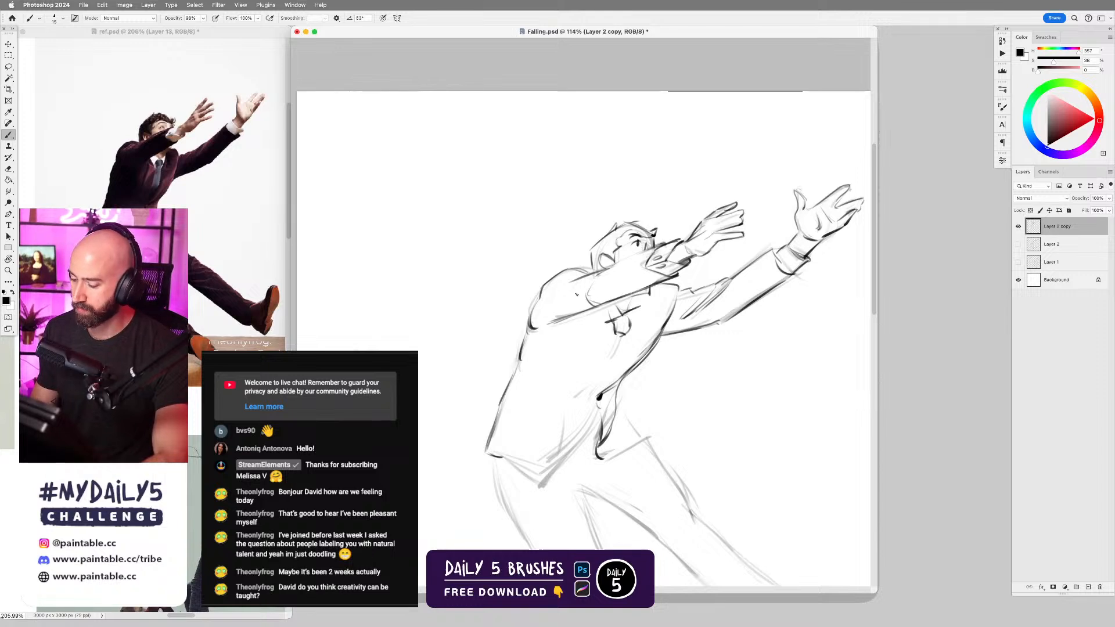
- Draw curved fabric folds across the near upper sleeve and at the armpit, and darken the fold at the elbow
drag(581, 299, 592, 304)
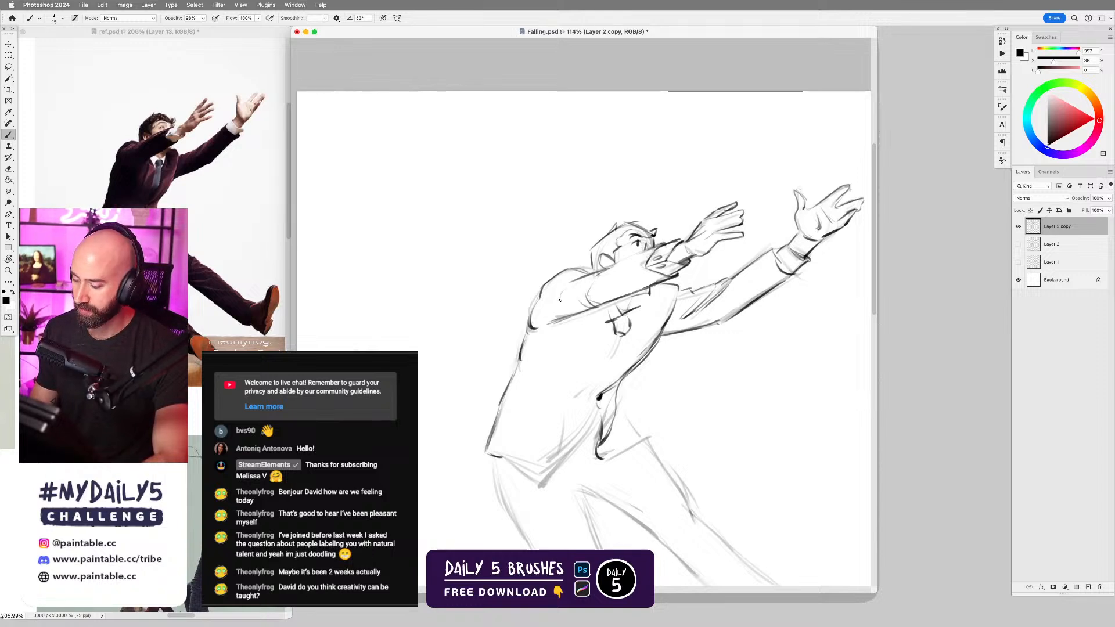
mouse_move(559, 308)
mouse_down()
mouse_move(584, 300)
mouse_move(577, 308)
mouse_up()
key(super+z)
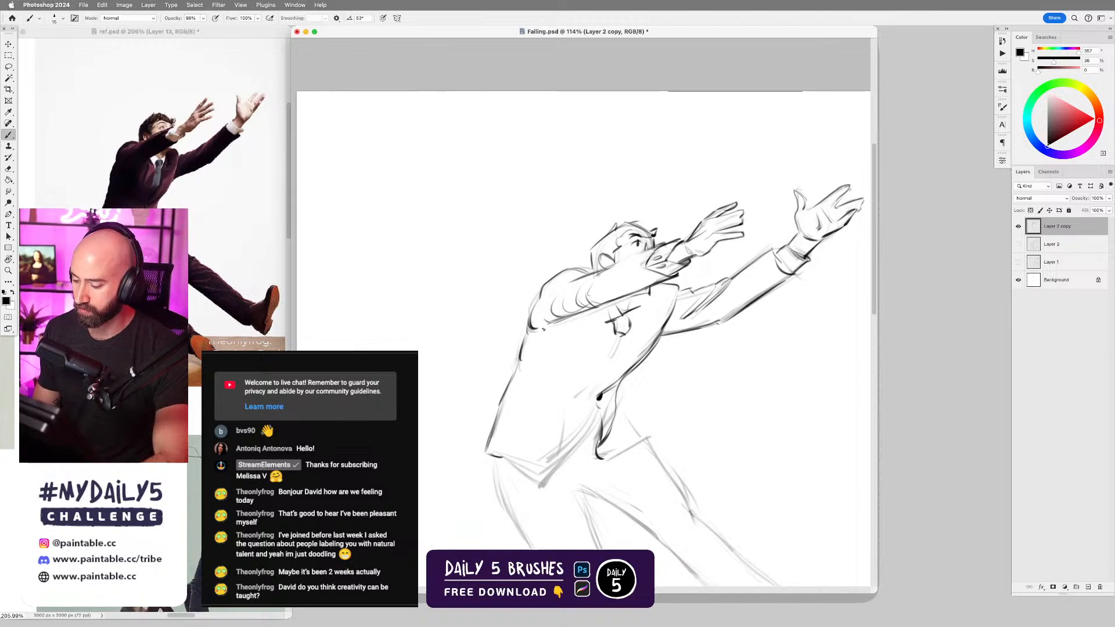
drag(547, 327, 543, 339)
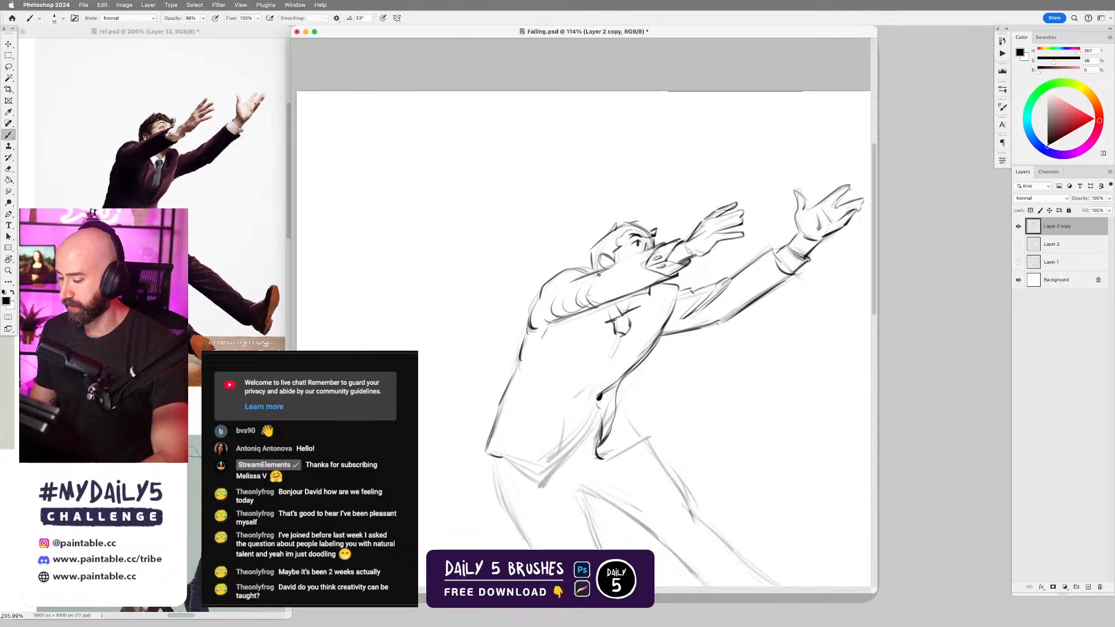
mouse_move(588, 292)
mouse_down()
mouse_move(601, 306)
mouse_move(641, 293)
mouse_move(611, 268)
mouse_move(586, 305)
mouse_move(562, 295)
mouse_move(605, 270)
mouse_up()
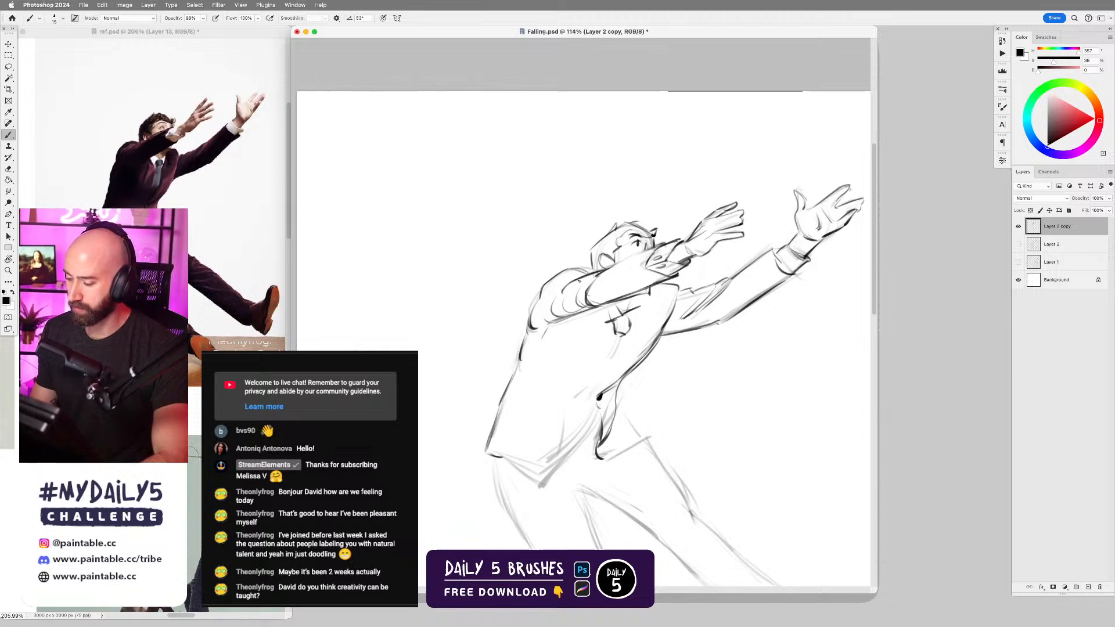
- Try redrawing the fold at the near sleeve's elbow and undo the trial strokes
scroll(648, 301, down, 3)
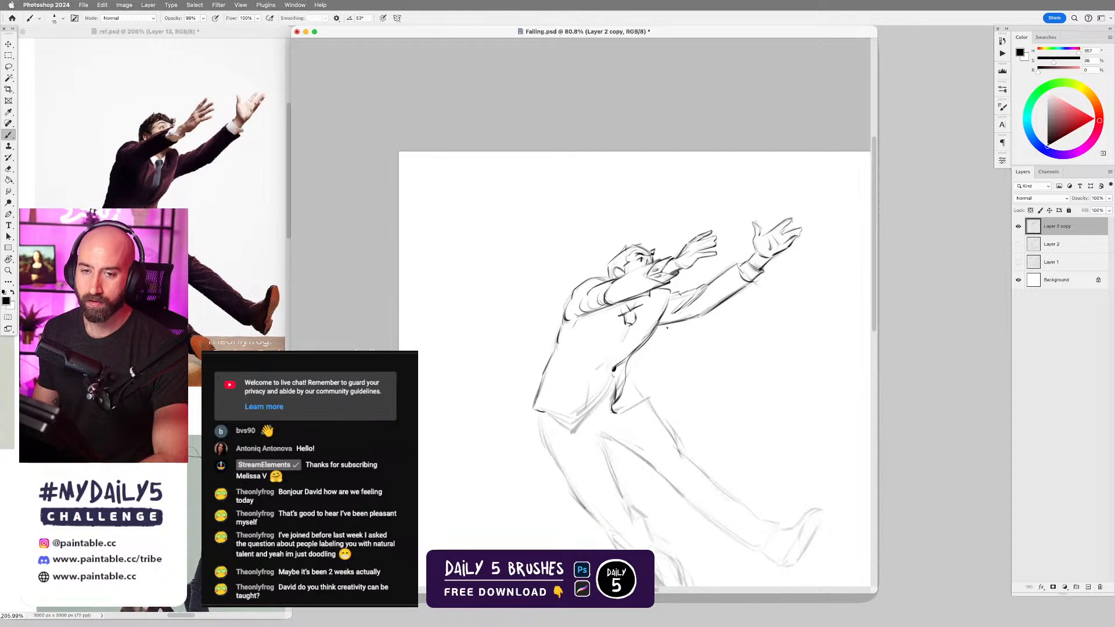
scroll(656, 297, up, 3)
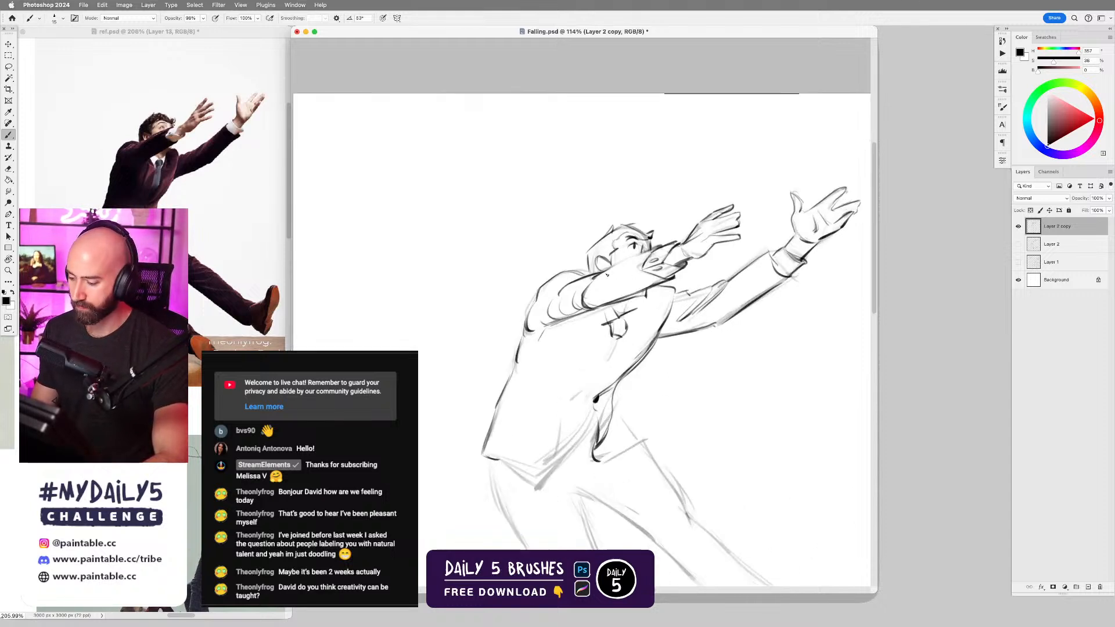
key(e)
key(b)
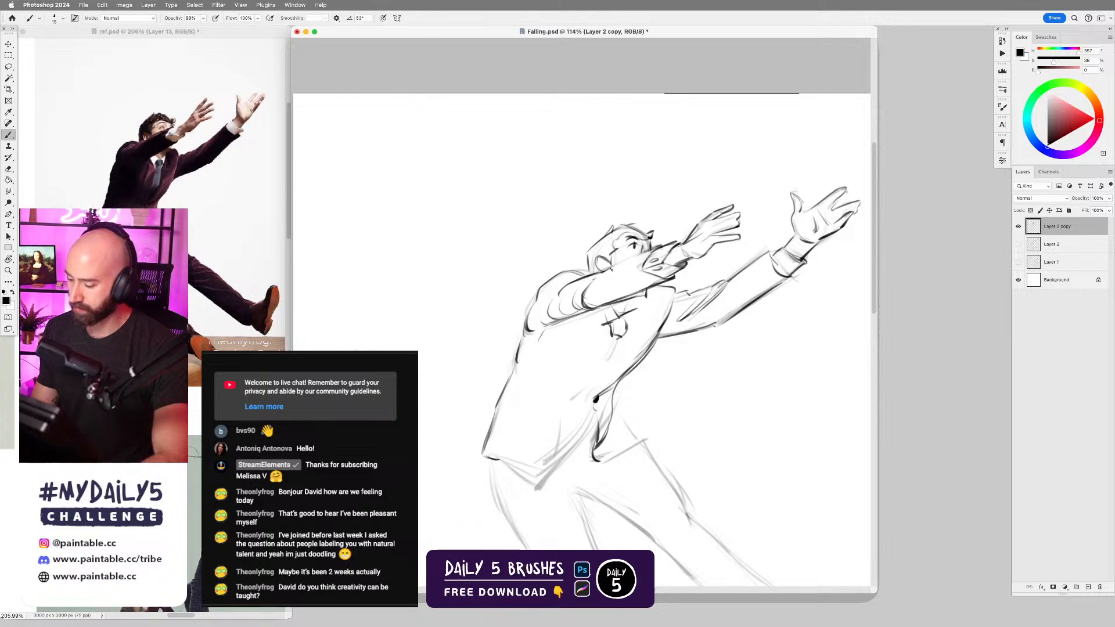
key(super+z)
mouse_move(586, 276)
mouse_down()
mouse_move(606, 270)
mouse_move(584, 293)
mouse_up()
key(super+z)
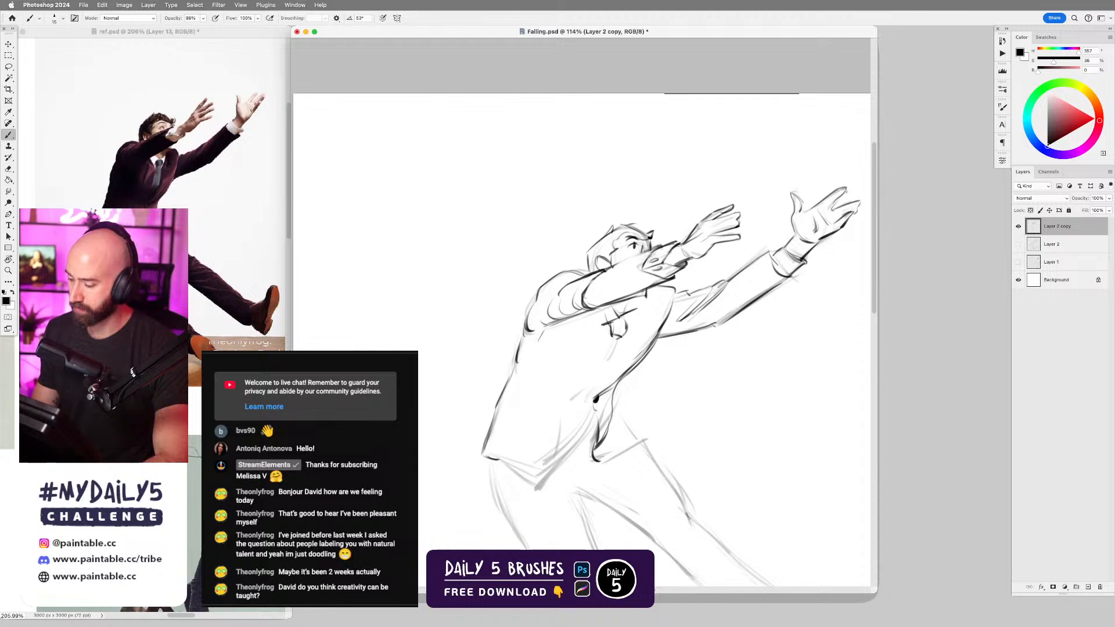
key(e)
drag(604, 270, 594, 283)
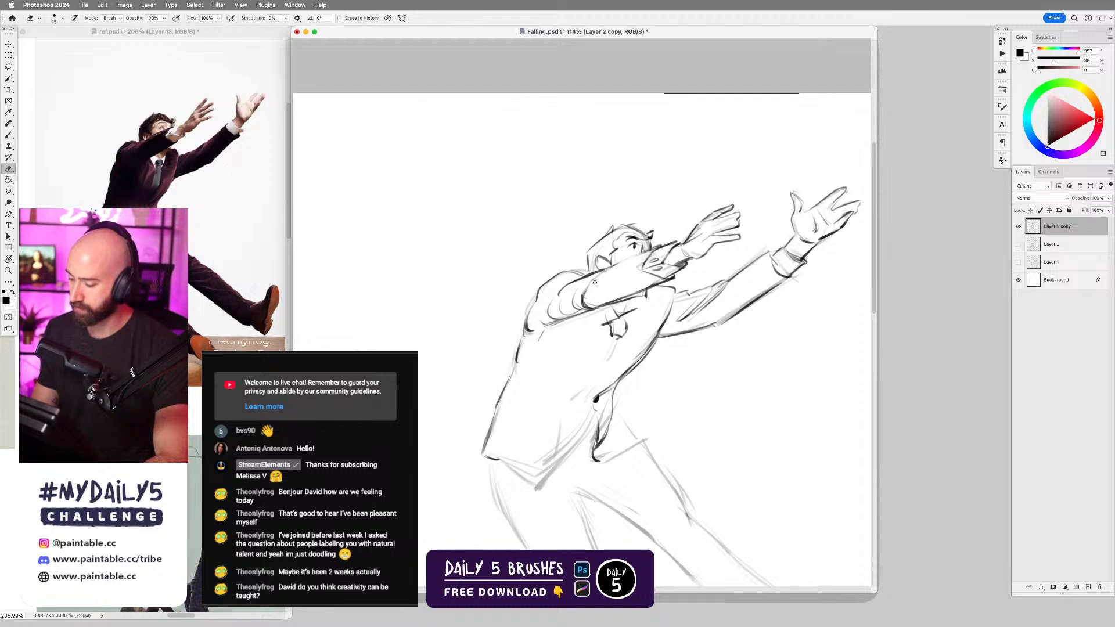
key(b)
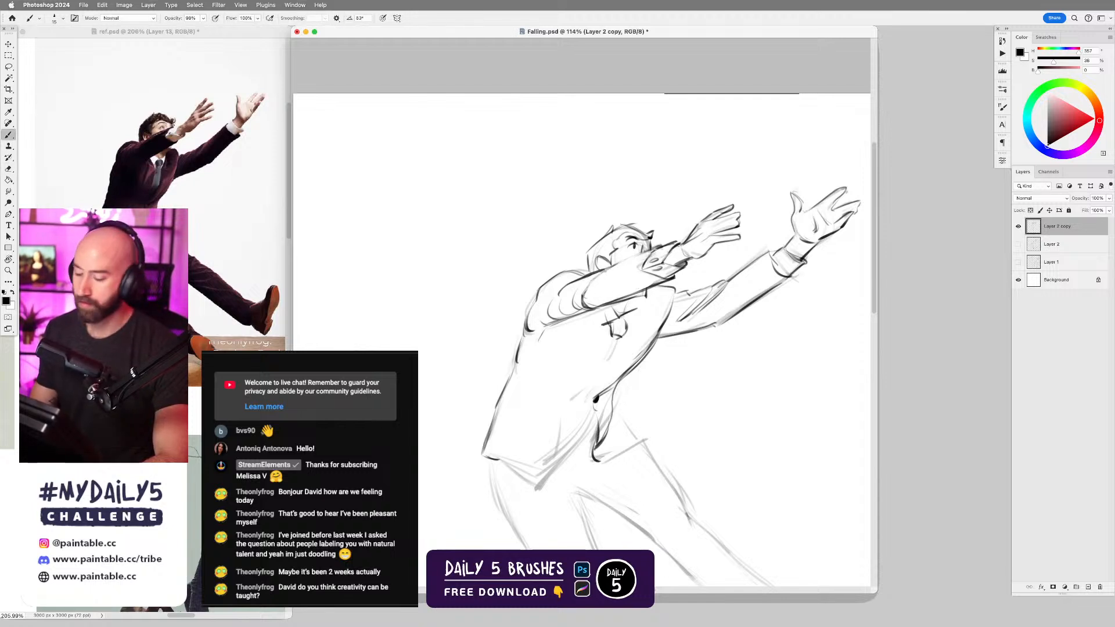
key(super+z)
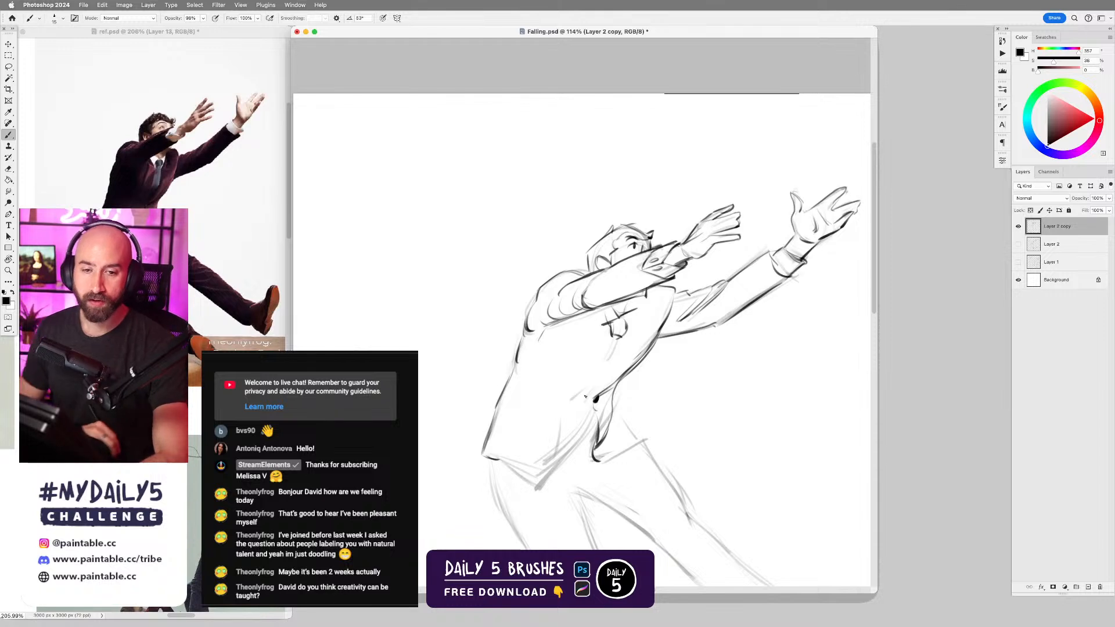
- Erase the old tie knot below the near forearm and redraw the shirt collar stroke beside it
drag(676, 351, 681, 299)
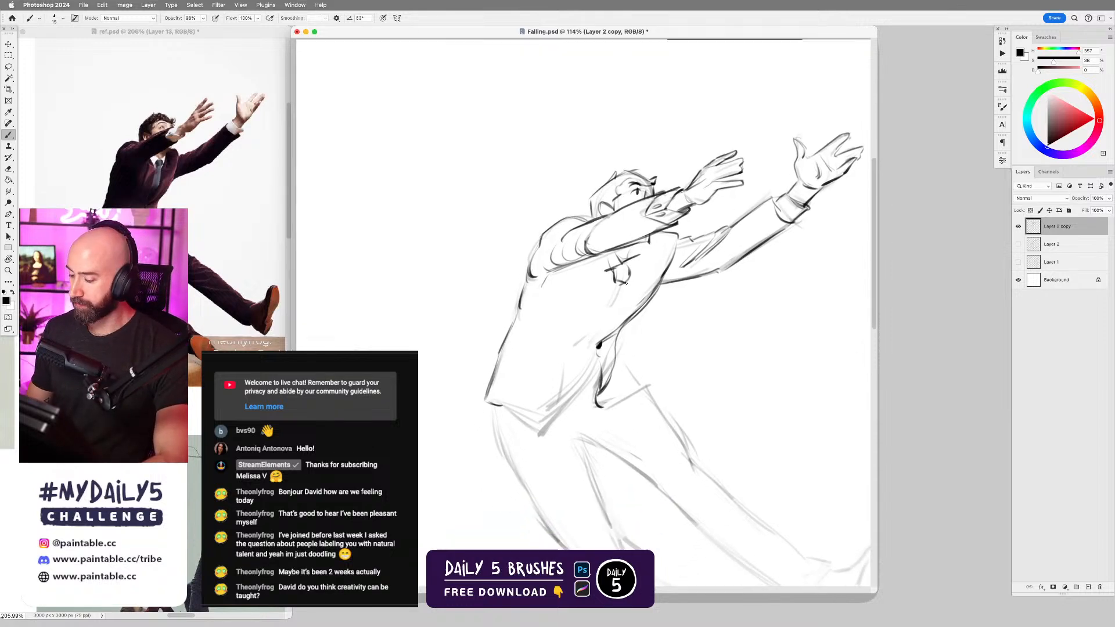
key(e)
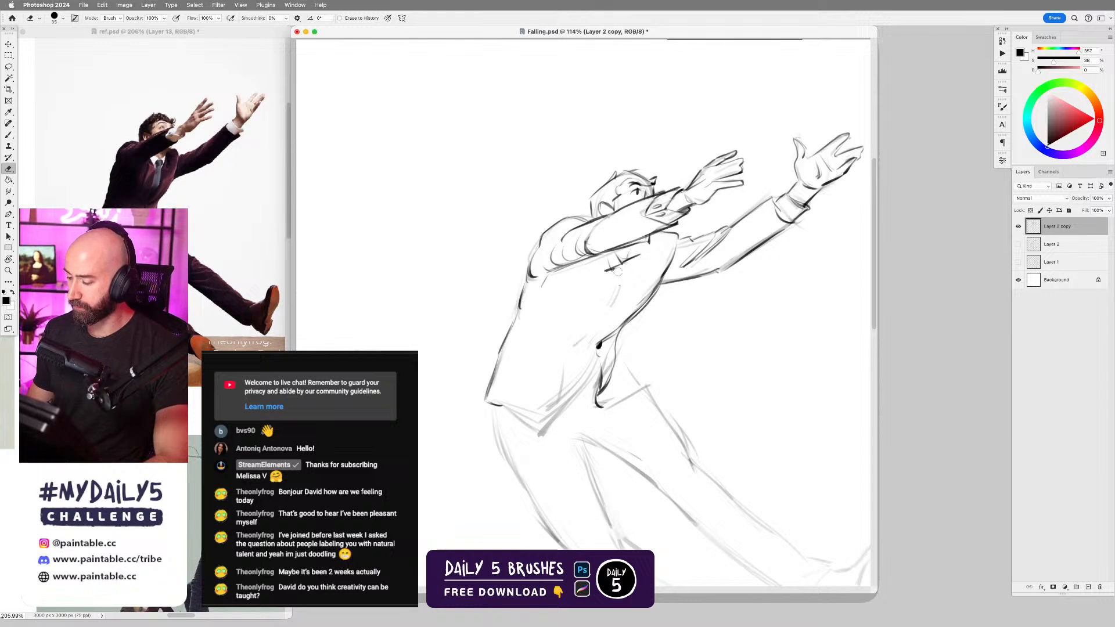
key(b)
drag(627, 264, 630, 276)
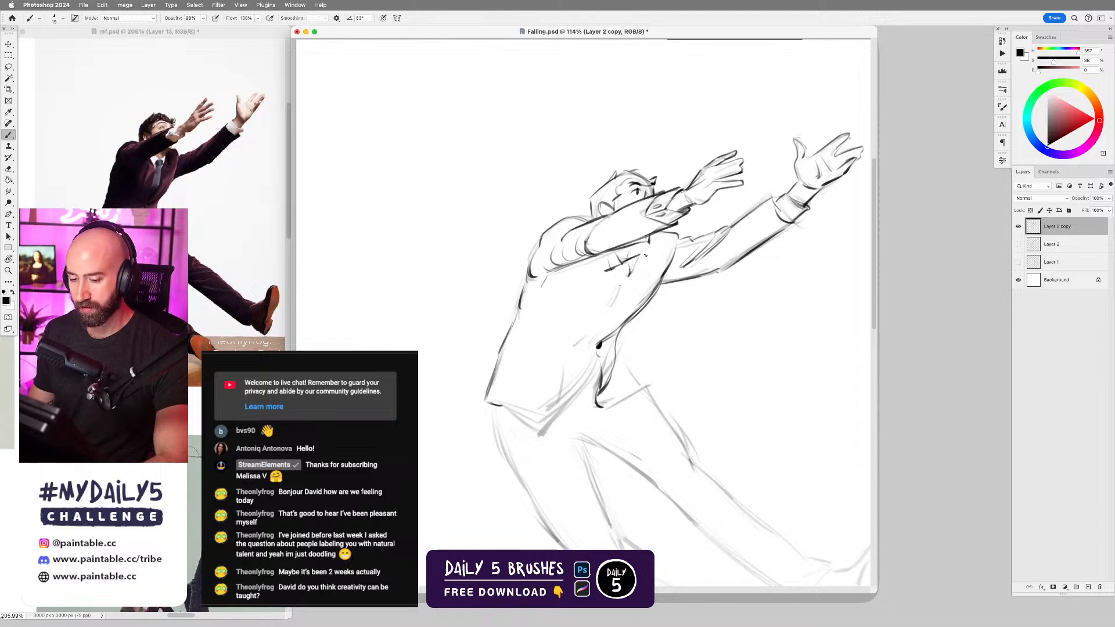
- Lasso the collar strokes on the chest, shift them closer to the near forearm, and deselect them
key(l)
mouse_move(642, 254)
mouse_down()
mouse_move(601, 267)
mouse_move(642, 256)
mouse_move(631, 266)
mouse_up()
key(v)
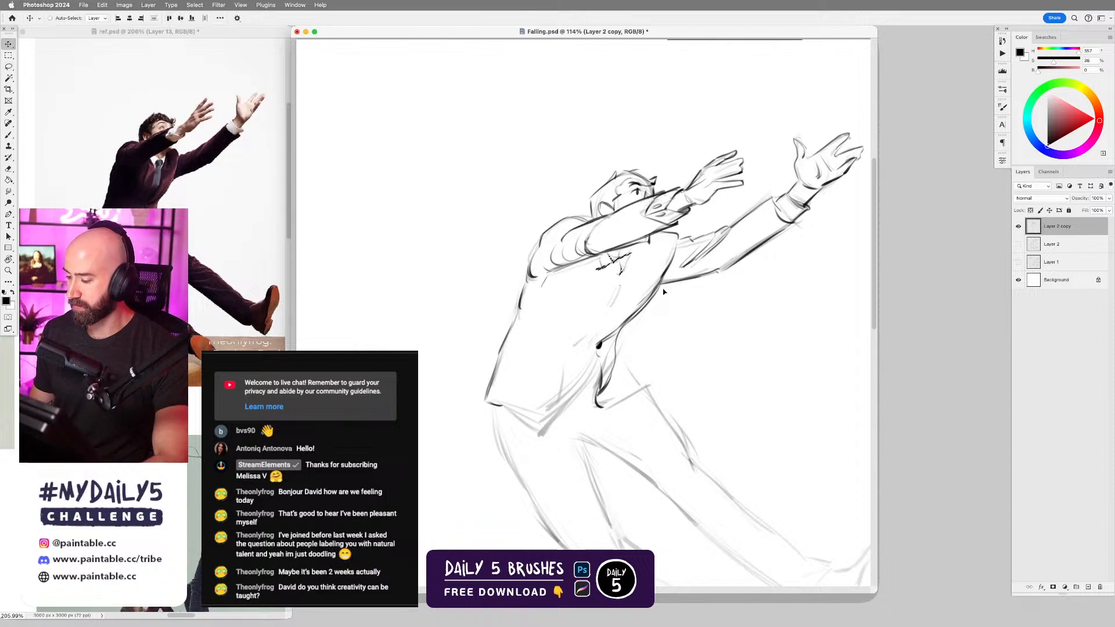
key(super+d)
key(b)
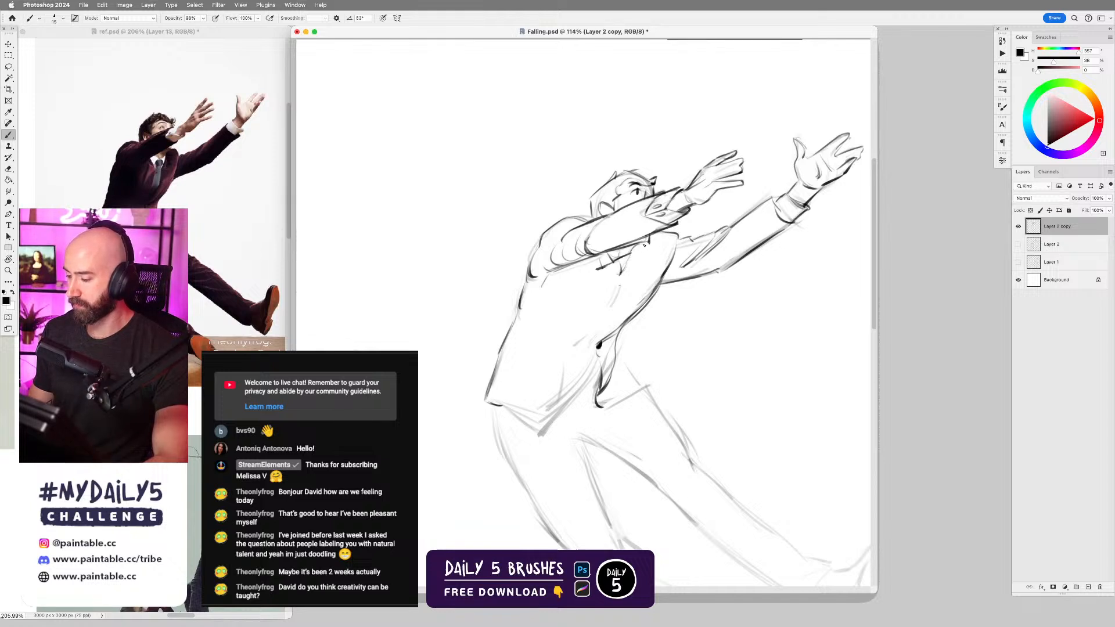
- Draw the far collar edge at the chest and a smaller tie knot beneath it, cleaning up the lines
drag(650, 236, 649, 242)
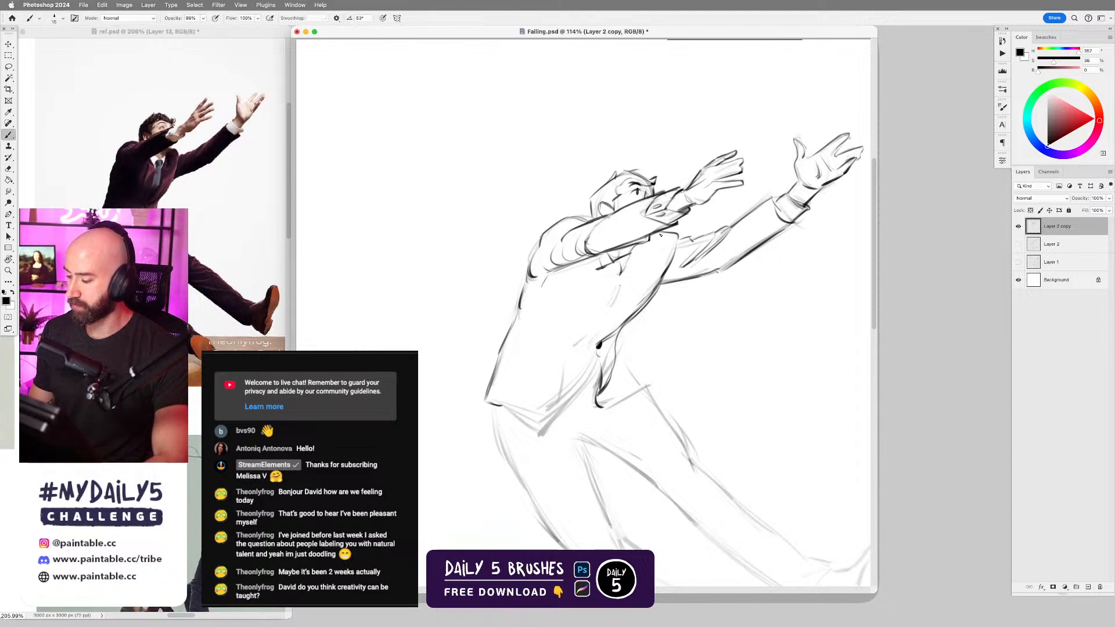
mouse_move(647, 235)
mouse_down()
mouse_move(620, 245)
mouse_move(615, 279)
mouse_up()
key(e)
key(b)
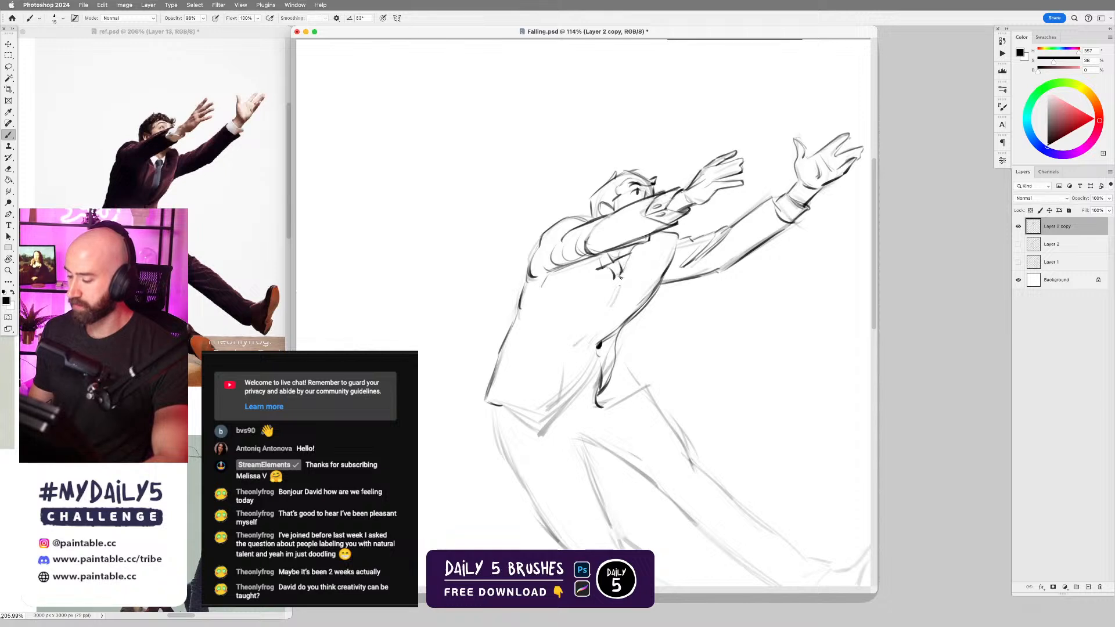
- Draw the windblown tie as two flowing S-curves sweeping from the knot past the jacket, and erase overlapping lines
mouse_move(621, 274)
mouse_down()
mouse_move(676, 316)
mouse_move(724, 315)
mouse_up()
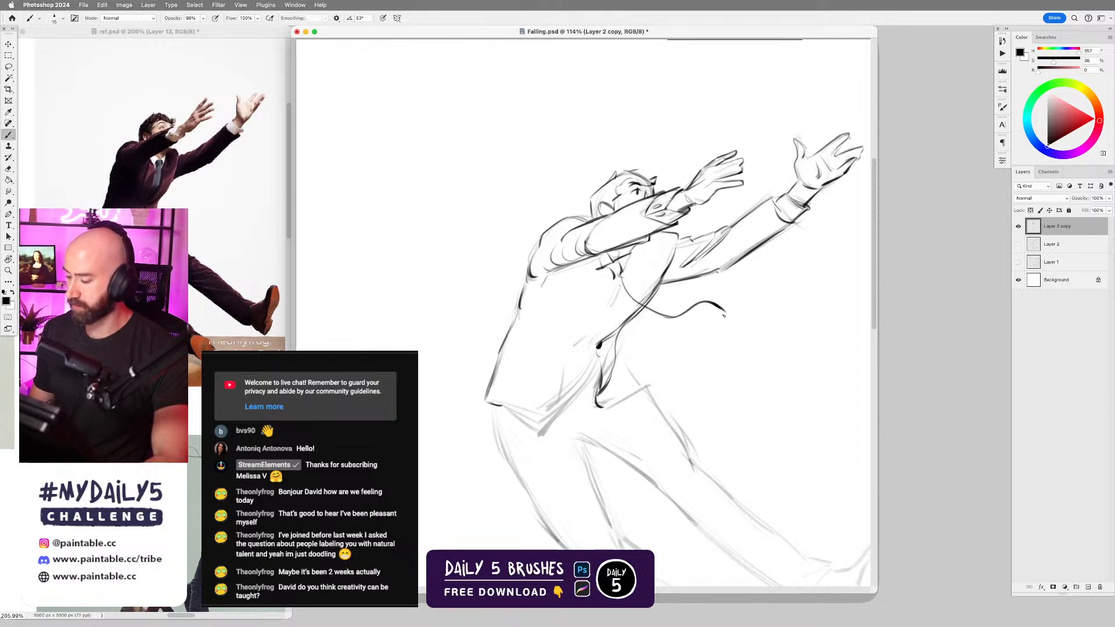
mouse_move(618, 281)
mouse_down()
mouse_move(652, 325)
mouse_move(677, 330)
mouse_move(662, 326)
mouse_move(703, 306)
mouse_move(713, 326)
mouse_move(739, 340)
mouse_up()
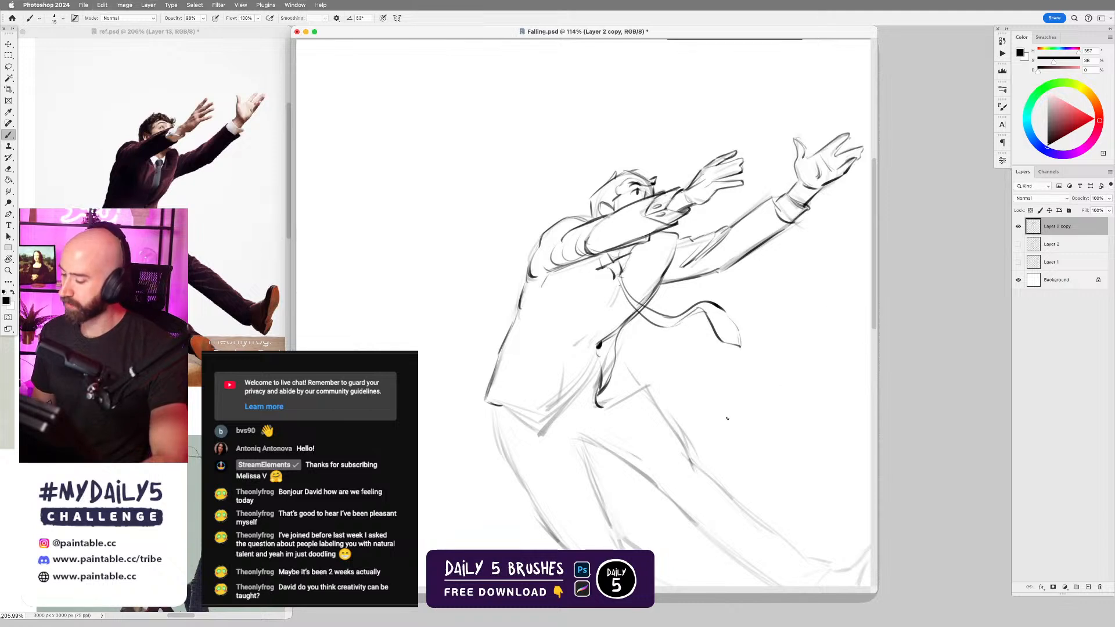
key(e)
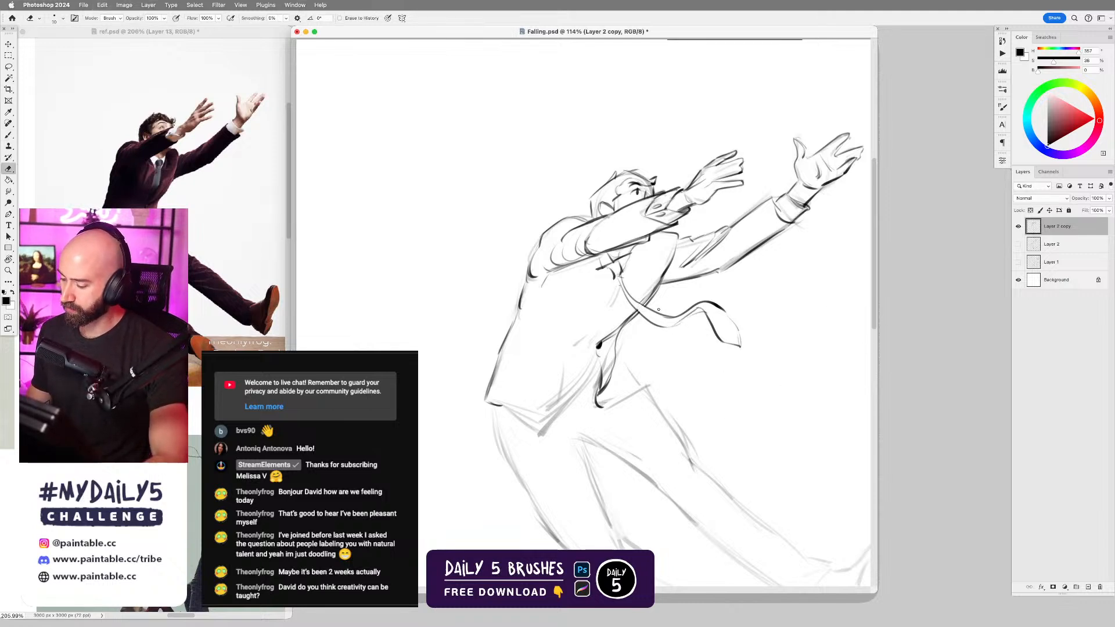
key(b)
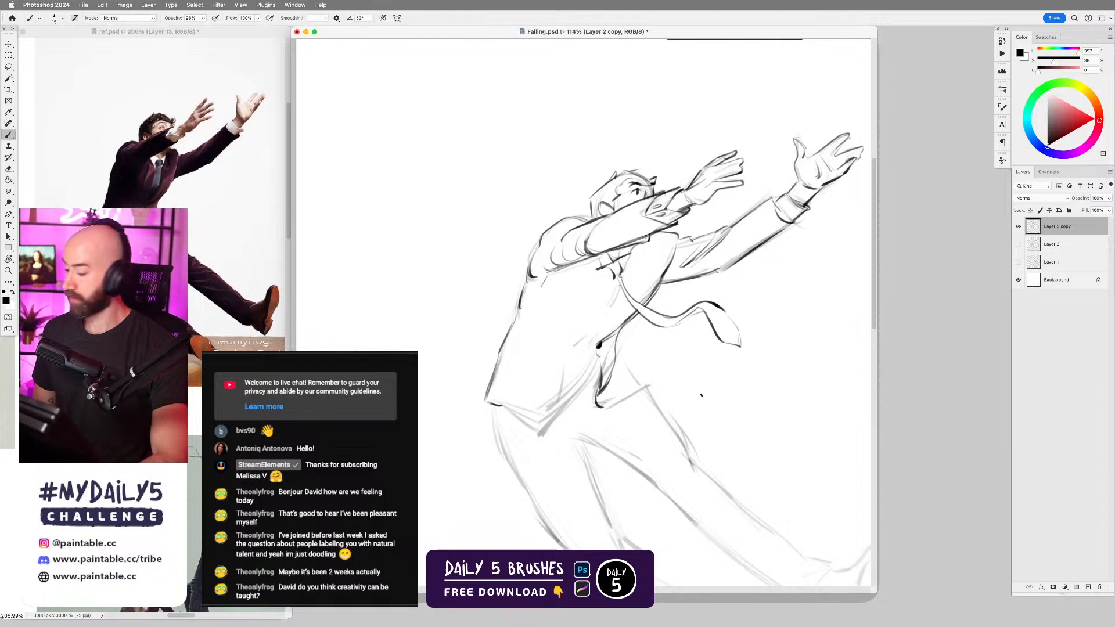
- Close the flying tie's end into a pointed tip, darken its outer edge, and erase the overshooting lines
drag(766, 355, 769, 338)
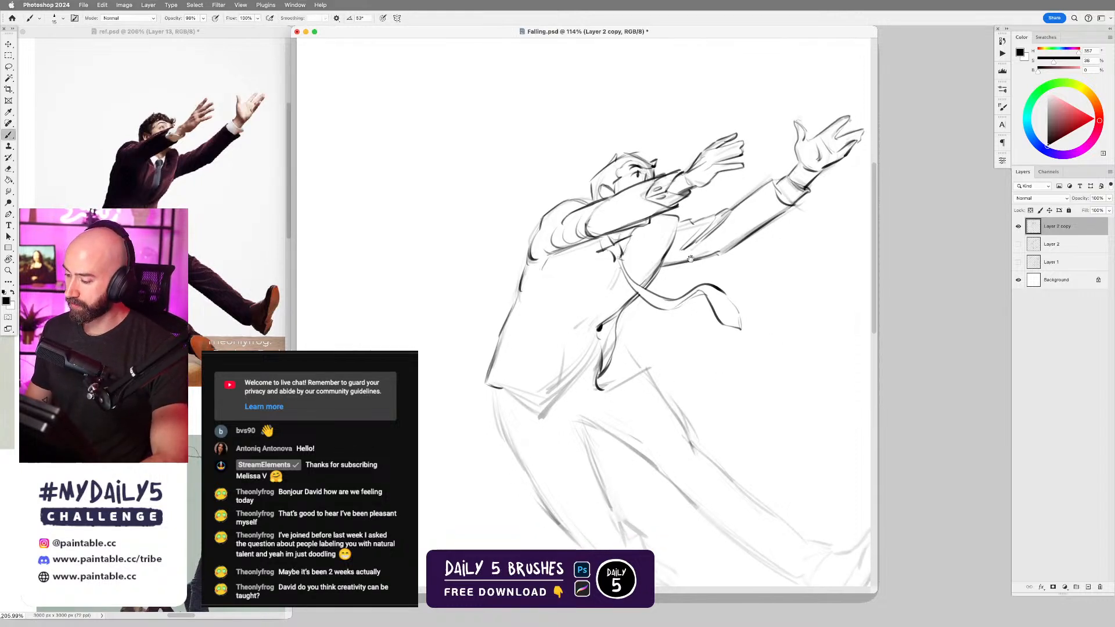
drag(691, 270, 679, 269)
mouse_move(262, 33)
mouse_down()
mouse_move(270, 46)
mouse_move(719, 110)
mouse_move(266, 43)
mouse_move(264, 33)
mouse_up()
click(713, 318)
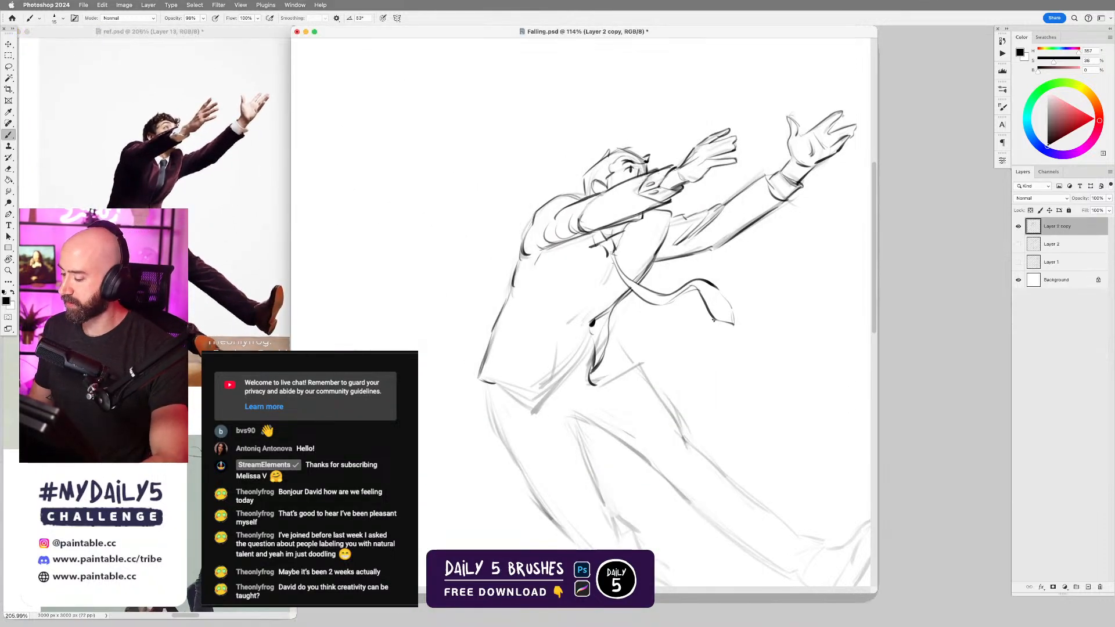
drag(713, 318, 735, 325)
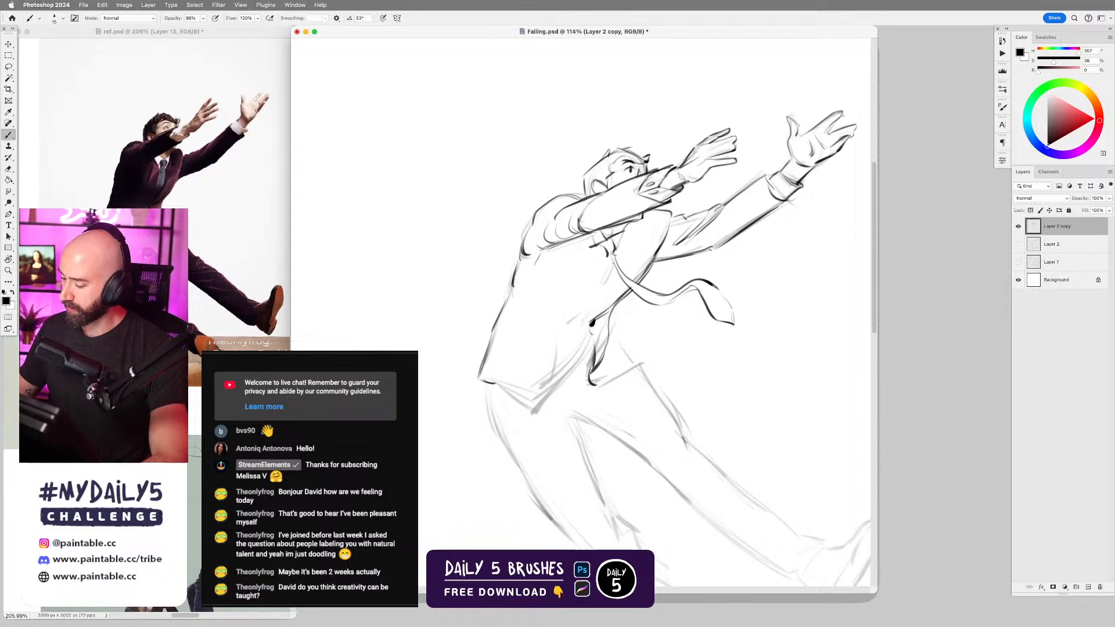
drag(713, 284, 735, 326)
key(e)
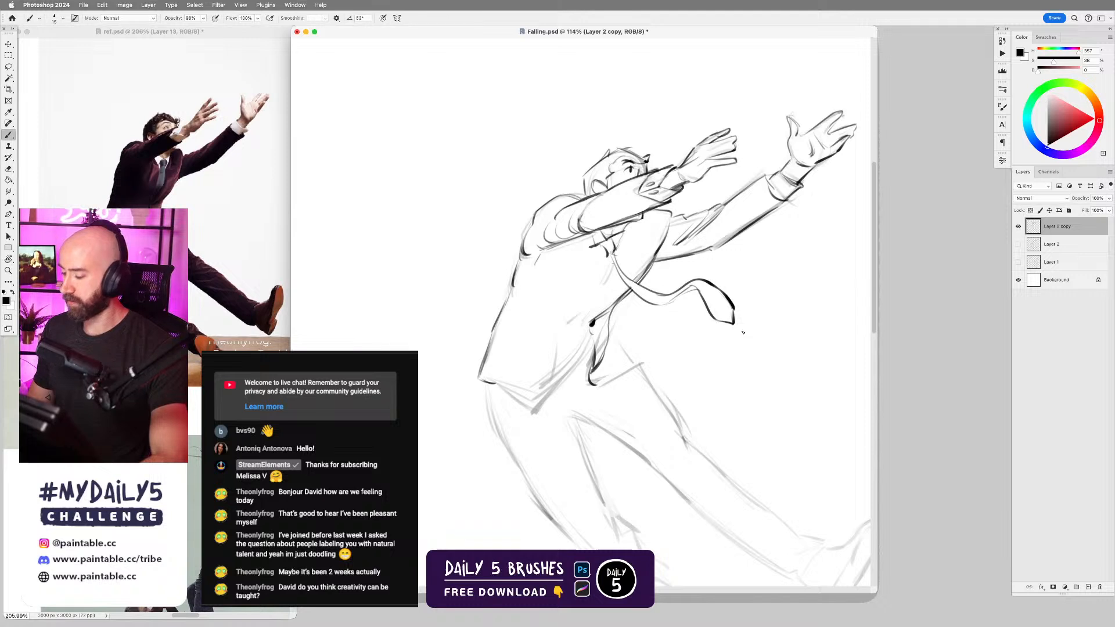
mouse_move(735, 324)
mouse_down()
mouse_move(713, 319)
mouse_move(737, 326)
mouse_up()
key(b)
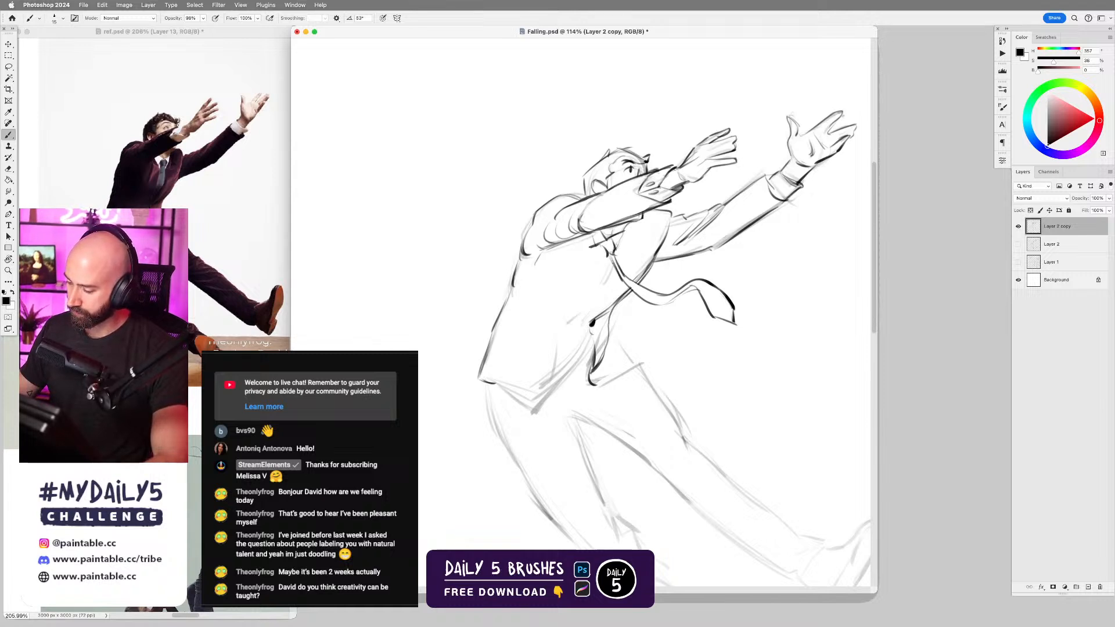
key(e)
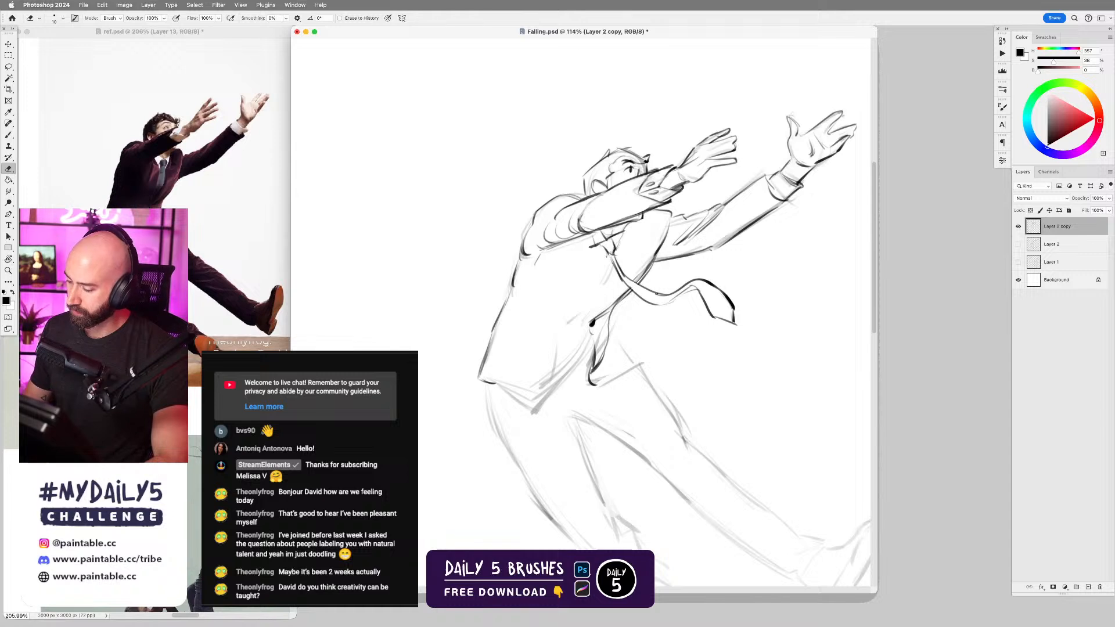
key(b)
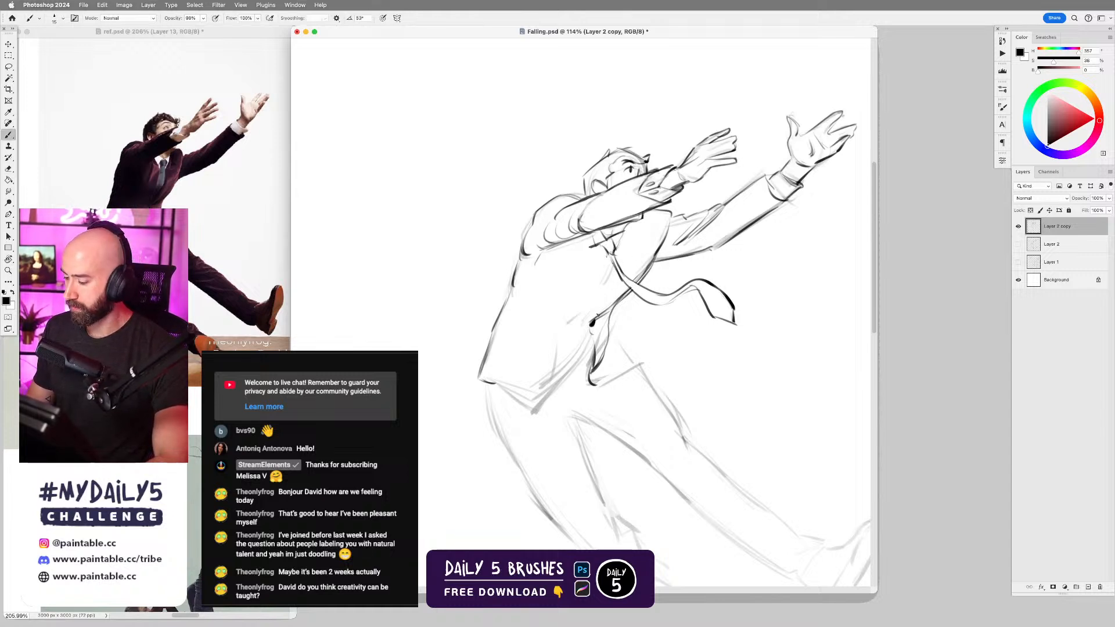
- Draw the outer edge and lower corner of the far jacket flap behind the button, undoing a stray stroke
scroll(631, 345, down, 2)
drag(658, 398, 650, 371)
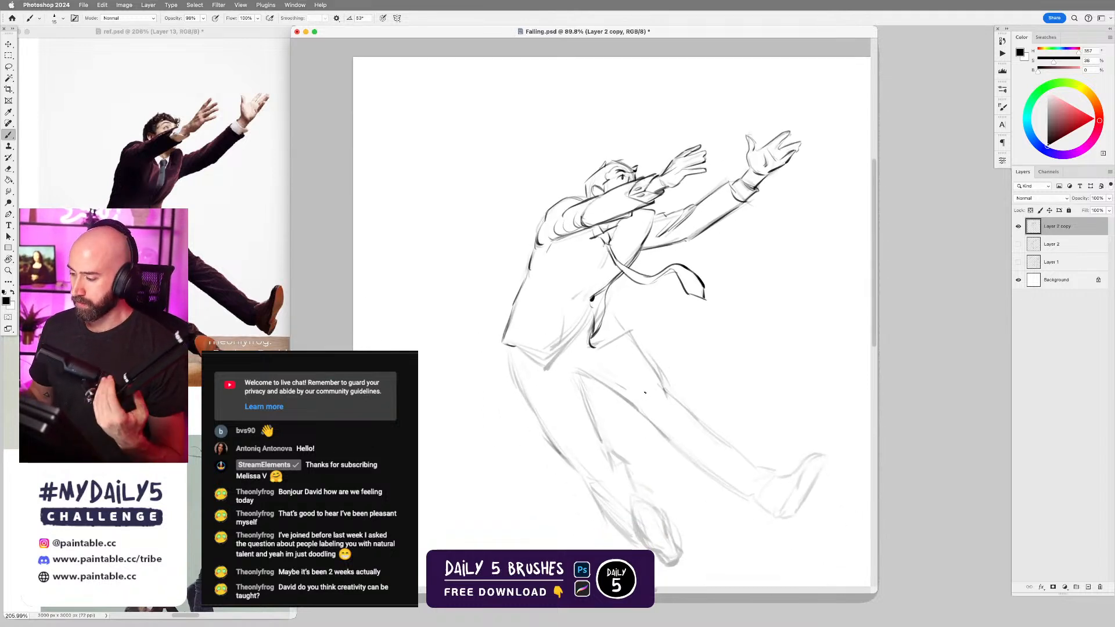
drag(663, 380, 648, 333)
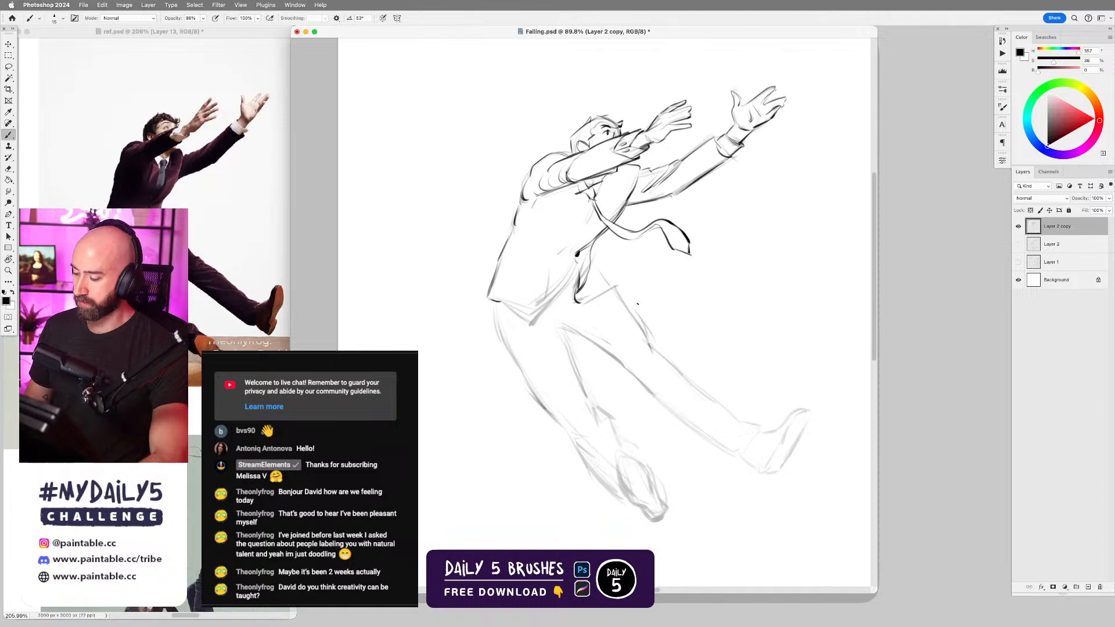
mouse_move(577, 303)
mouse_down()
mouse_move(615, 287)
mouse_move(591, 249)
mouse_up()
key(ctrl+z)
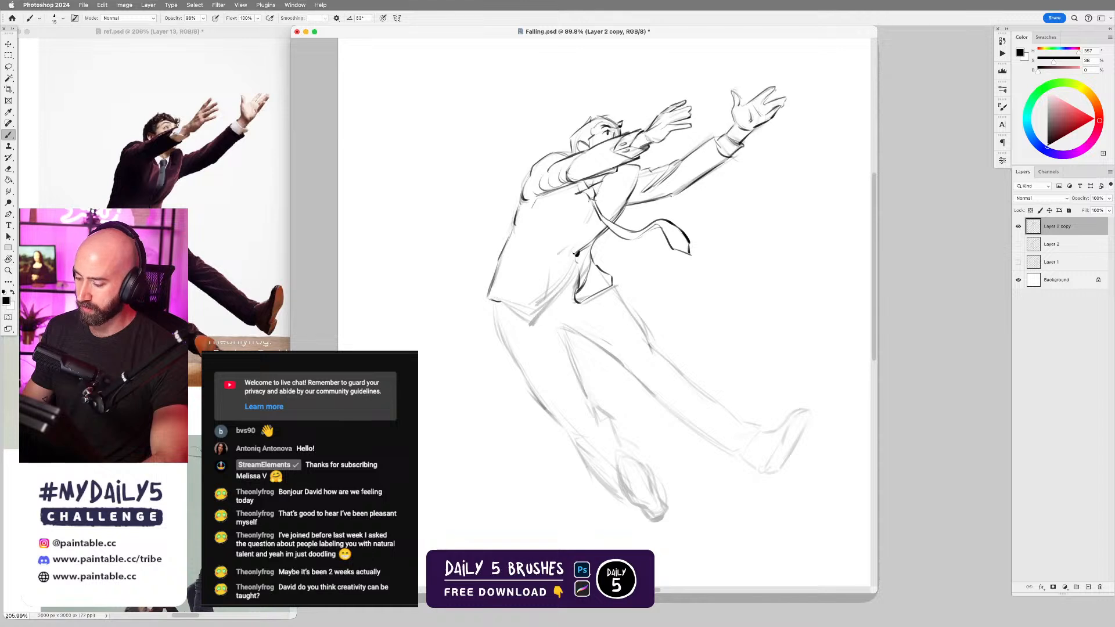
- Move Layer 2 copy below Layer 2 and darken the near jacket front's edge from the button to the curved hem
key(super+bracketleft)
drag(579, 256, 536, 319)
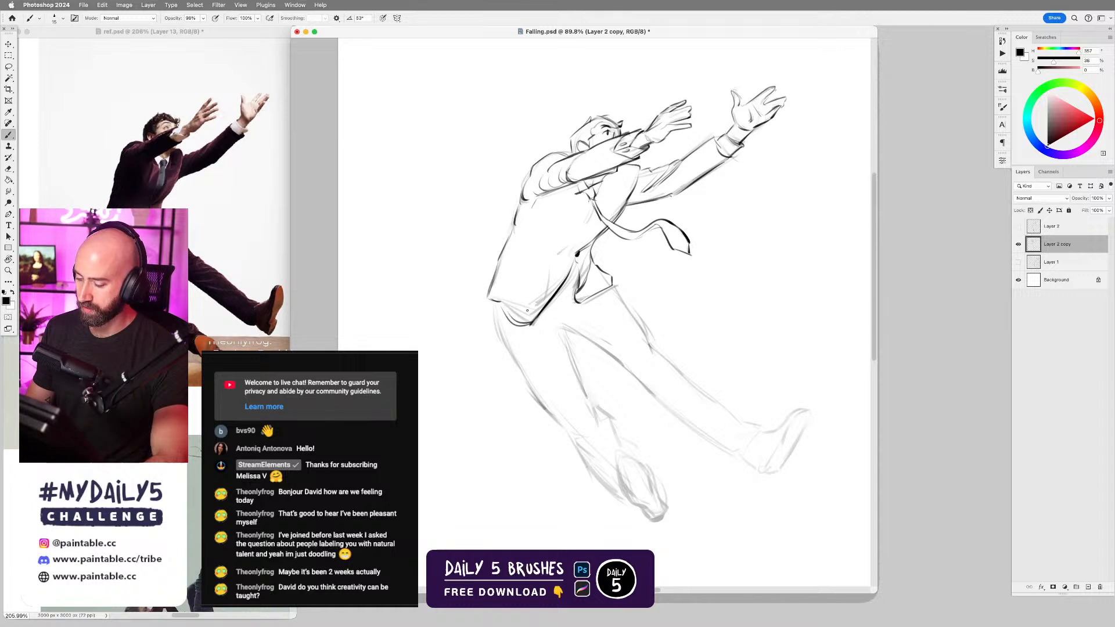
- Erase the faded gesture lines inside the jacket with a larger eraser and draw the near lapel down to the button
key(e)
key(bracketright)
key(bracketright)
mouse_move(514, 298)
mouse_down()
mouse_move(520, 306)
mouse_move(555, 273)
mouse_move(559, 252)
mouse_up()
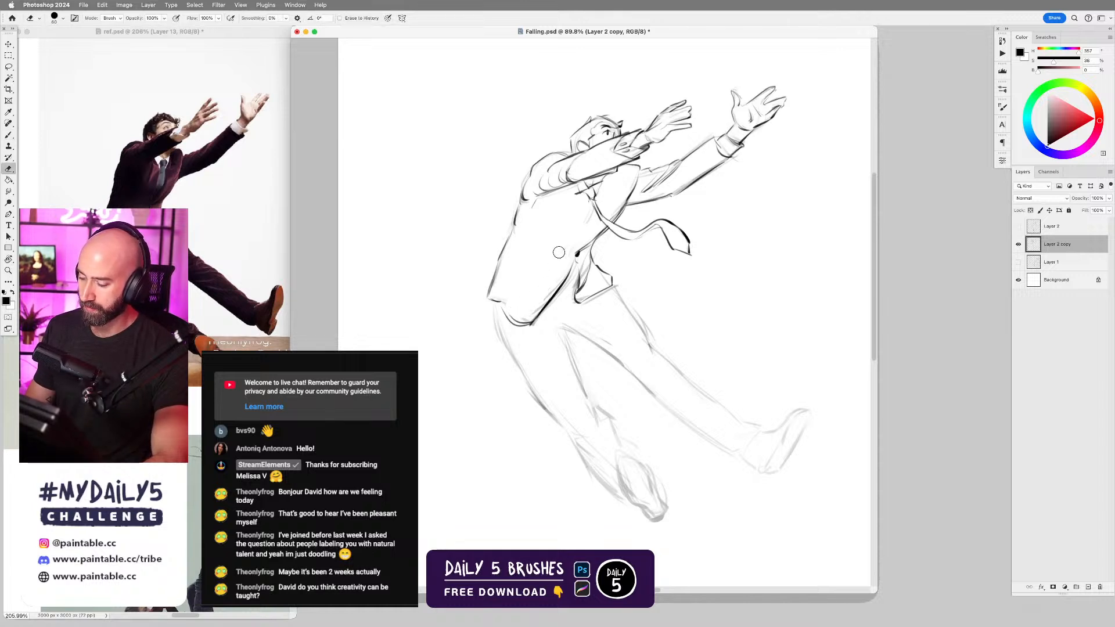
key(b)
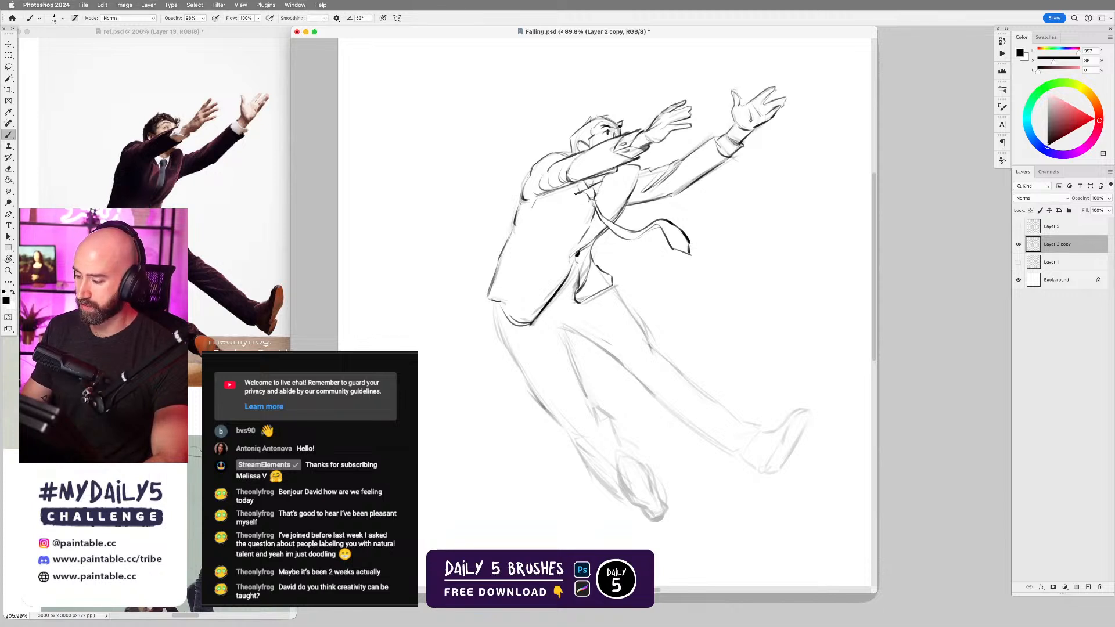
mouse_move(568, 198)
mouse_down()
mouse_move(577, 226)
mouse_move(571, 208)
mouse_move(593, 198)
mouse_move(570, 273)
mouse_up()
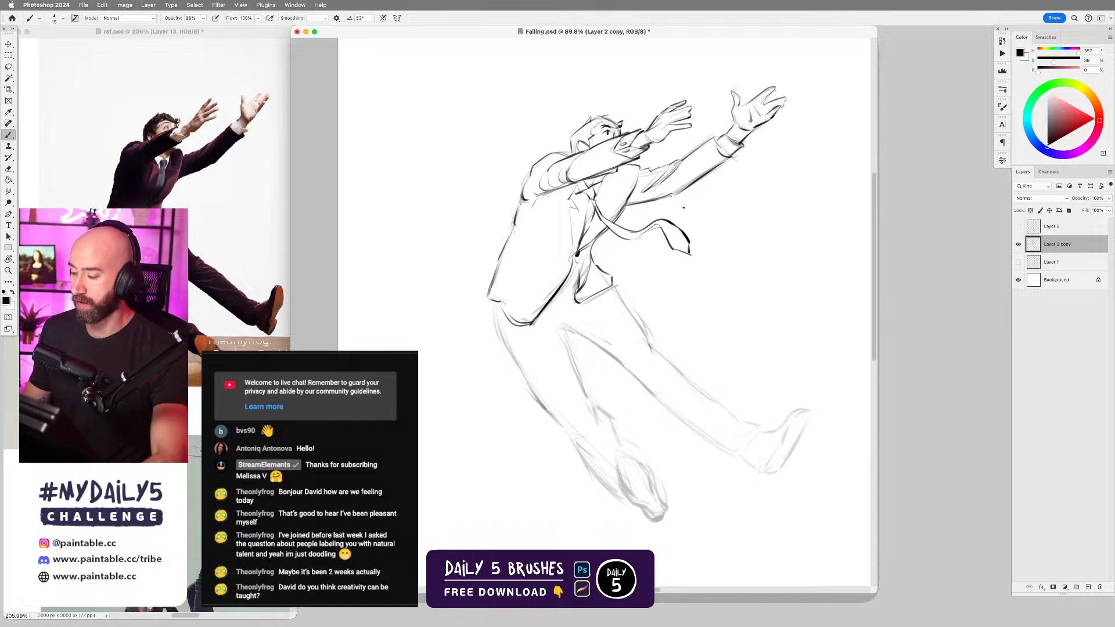
- Darken the near trouser leg's outer edge below the jacket hem and its inner thigh line, undoing stray strokes
scroll(633, 290, down, 3)
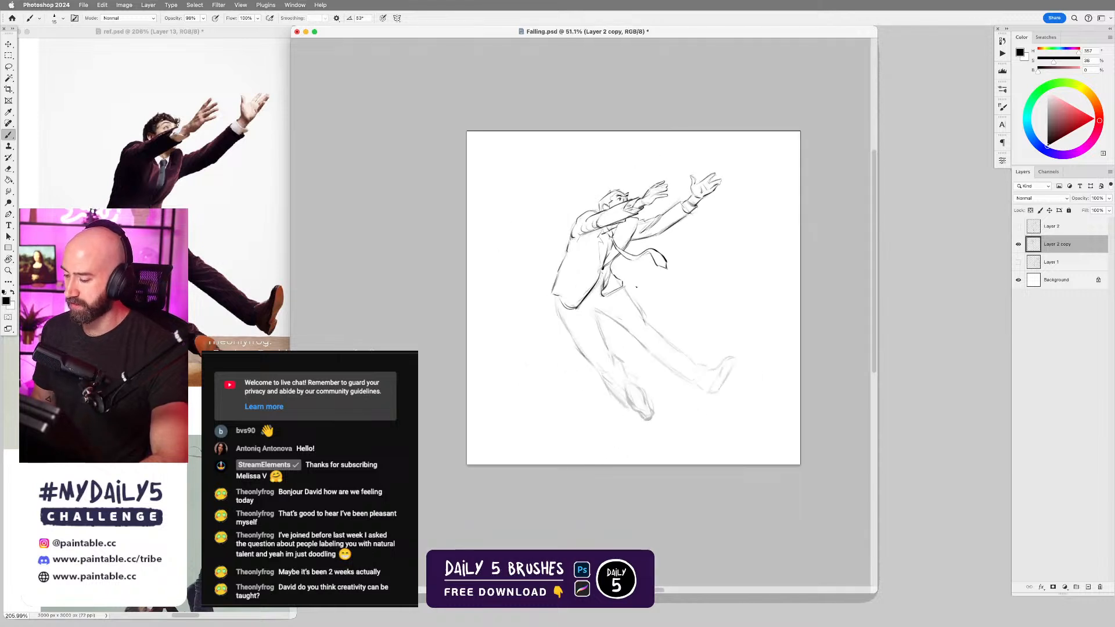
scroll(636, 285, up, 2)
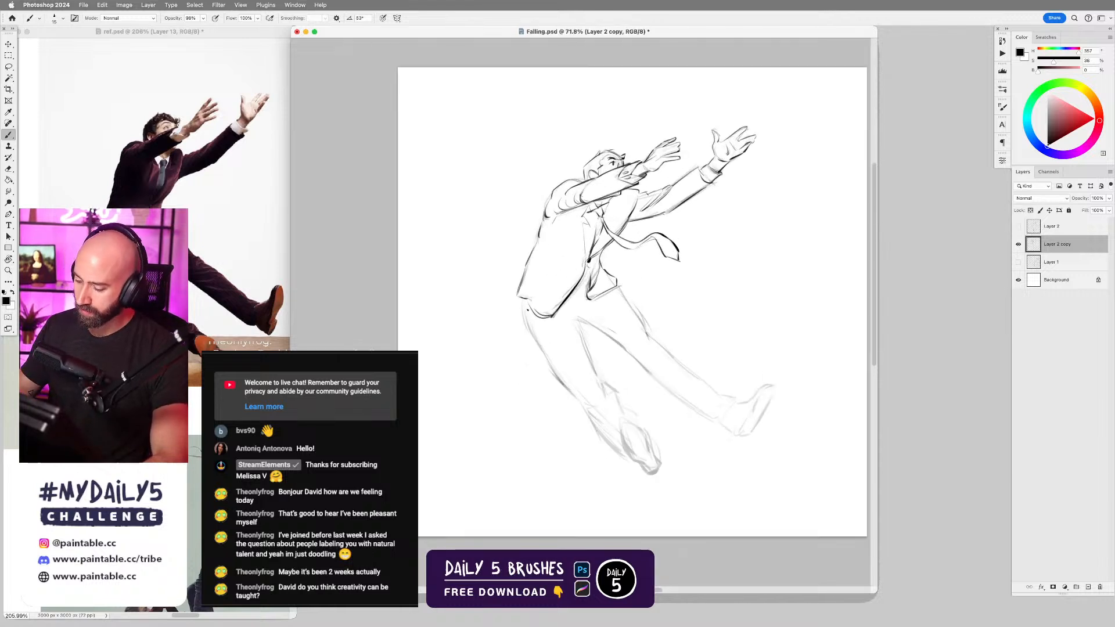
mouse_move(529, 335)
mouse_down()
mouse_move(521, 298)
mouse_move(531, 336)
mouse_up()
key(super+z)
key(super+z)
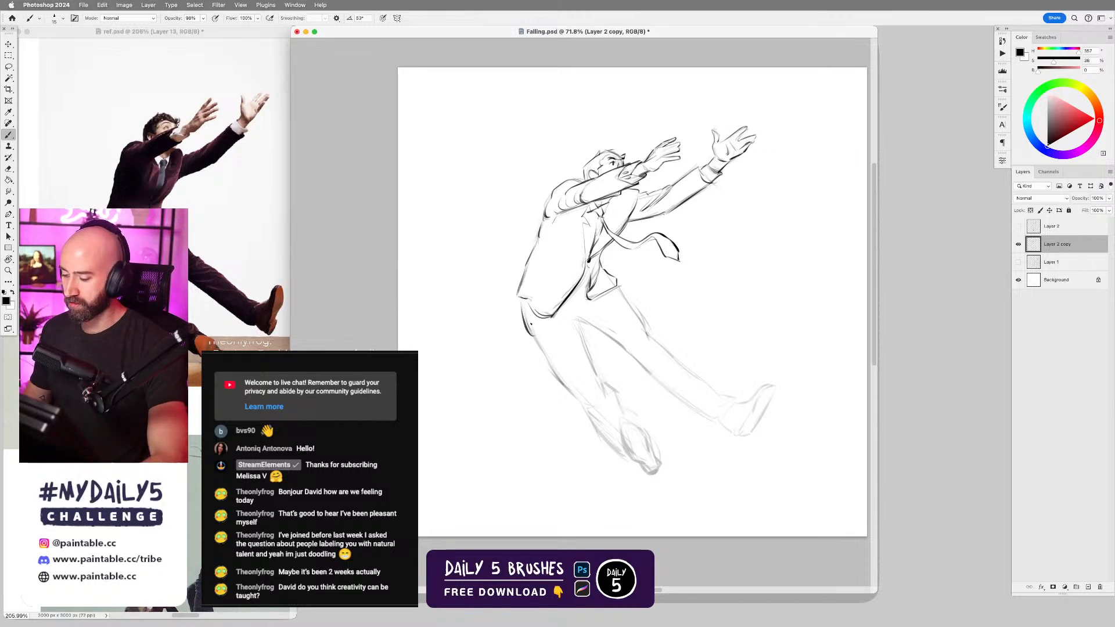
mouse_move(590, 354)
mouse_down()
mouse_move(577, 321)
mouse_move(594, 368)
mouse_up()
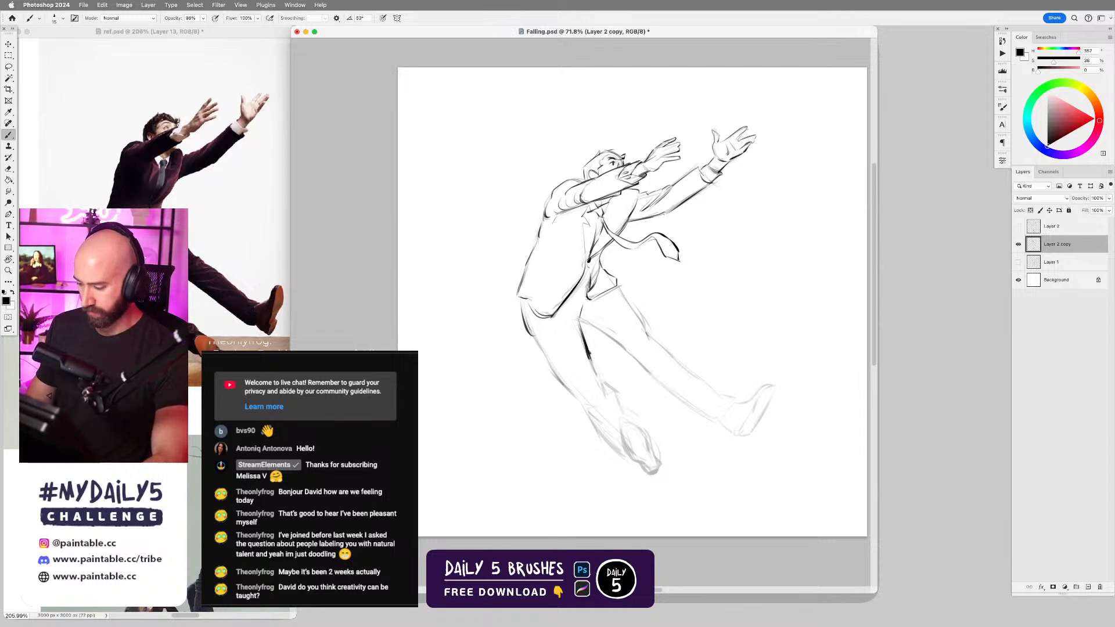
drag(585, 300, 578, 317)
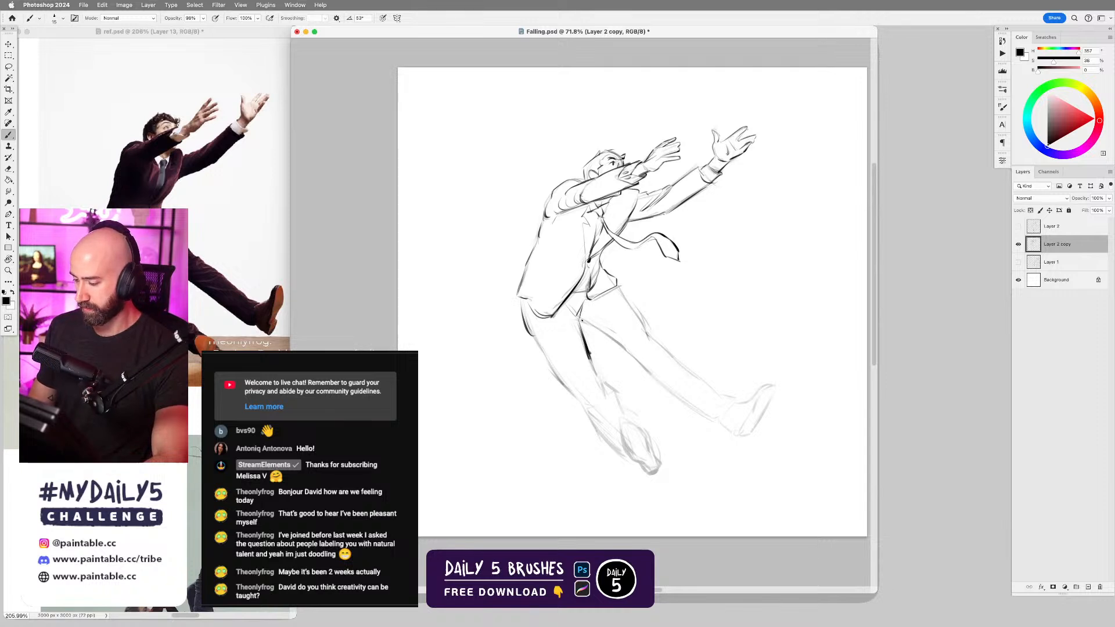
- Darken the far thigh's underside from the crotch and its upper edge down to the knee fold, undoing stray strokes
drag(581, 318, 630, 351)
key(super+z)
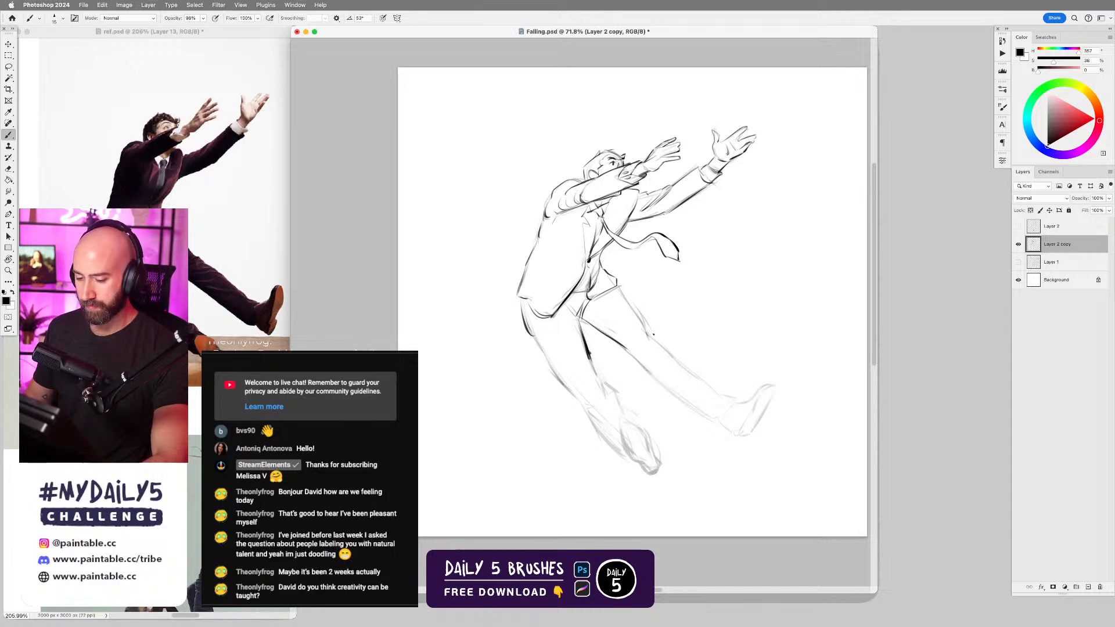
key(super+z)
drag(618, 284, 651, 334)
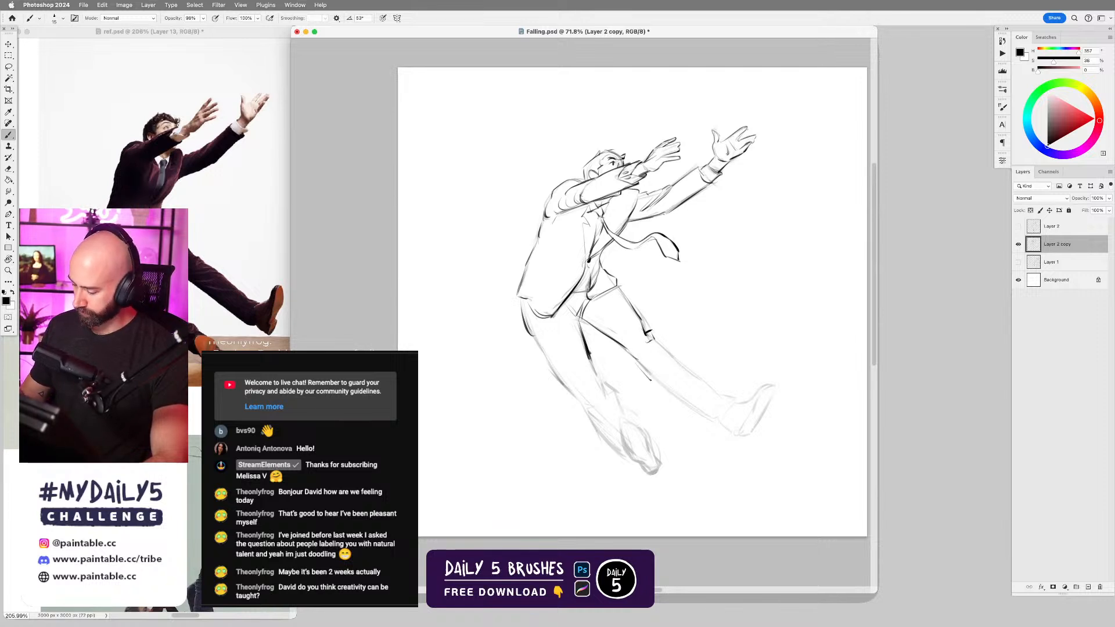
- Darken the far trouser leg's underside from the knee to the ankle and mark the corner of its cuff
drag(651, 377, 686, 402)
key(super+z)
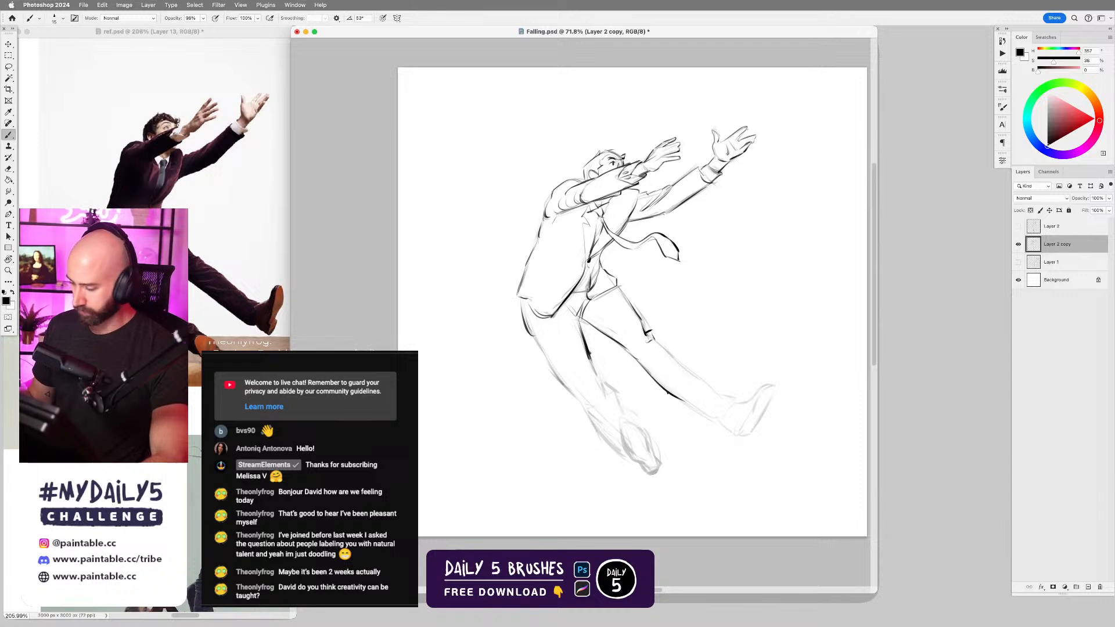
key(super+z)
drag(638, 363, 716, 423)
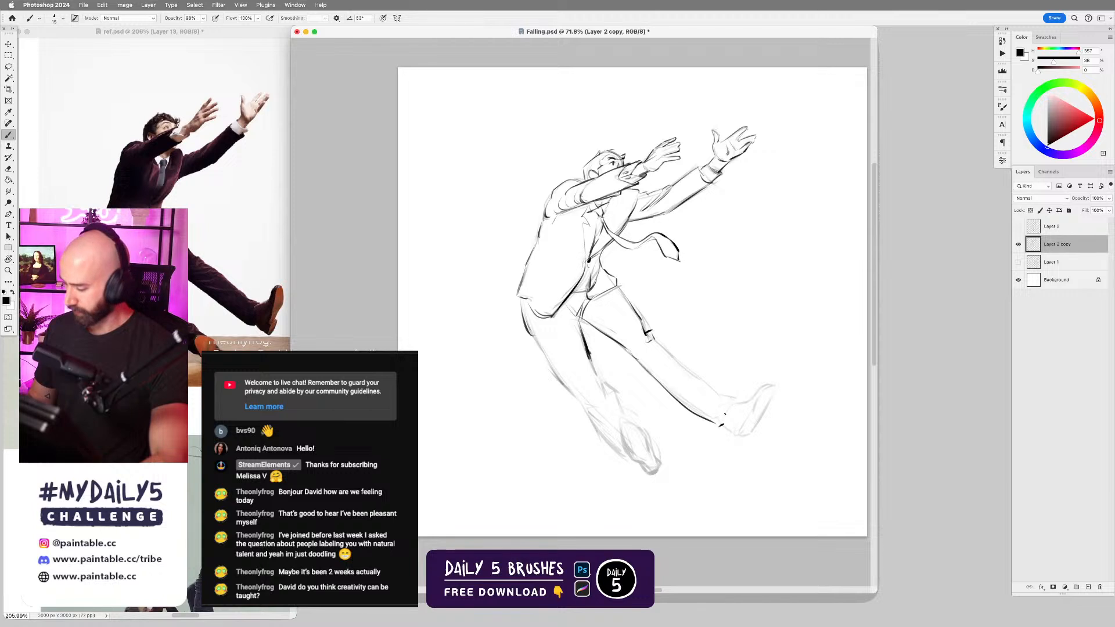
drag(727, 414, 724, 426)
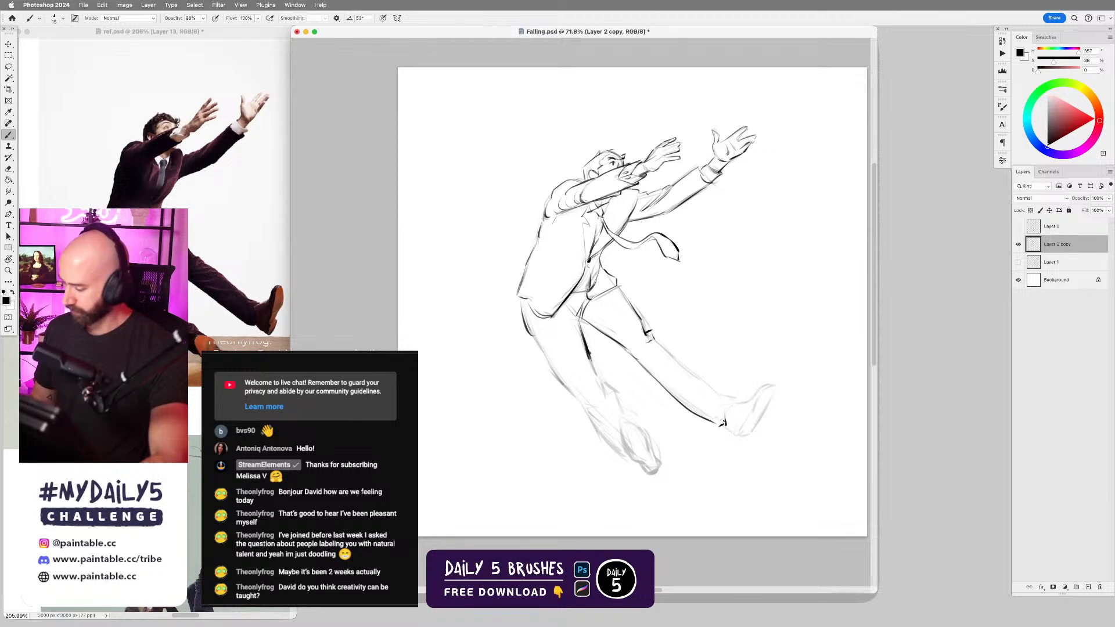
key(super+z)
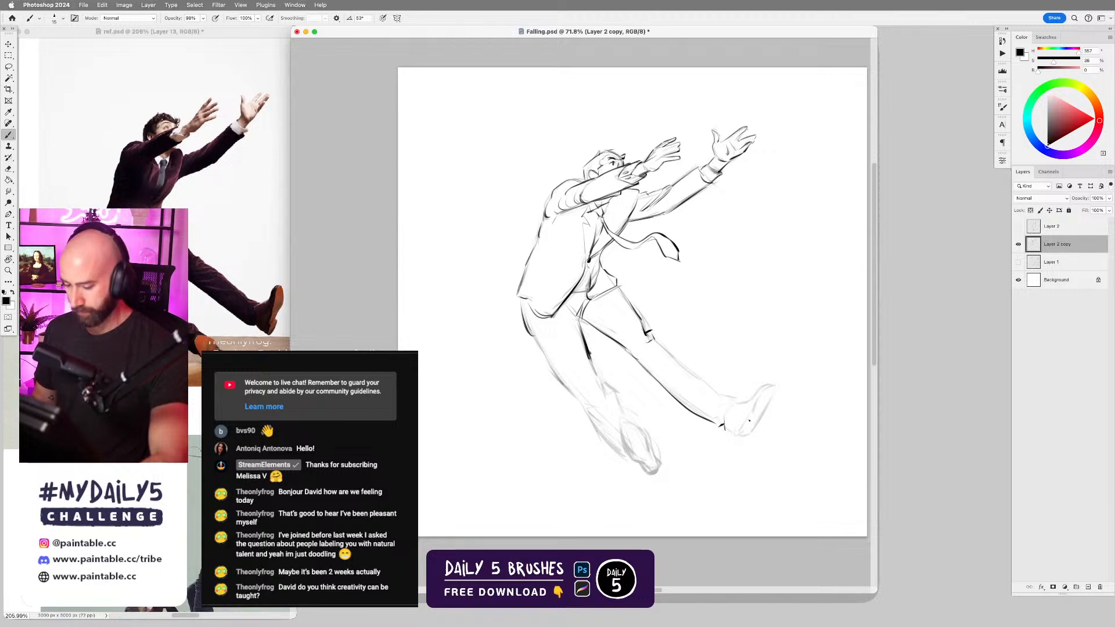
- Outline the far shoe's sole up to the rounded toe, erasing and redrawing the first heel strokes
drag(753, 410, 746, 425)
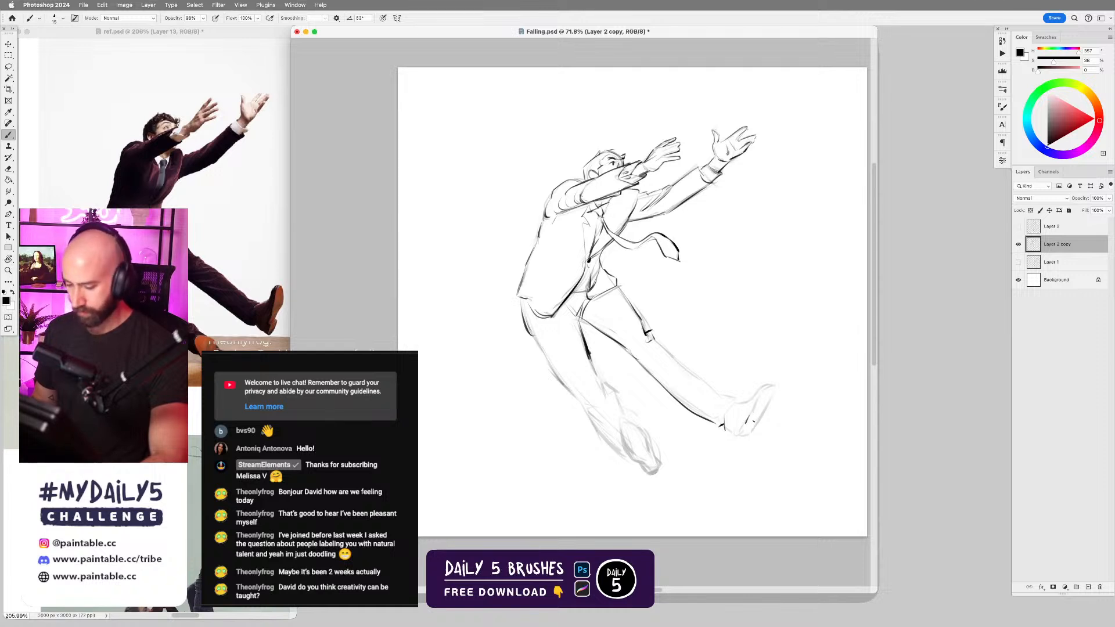
key(super+z)
drag(751, 415, 743, 425)
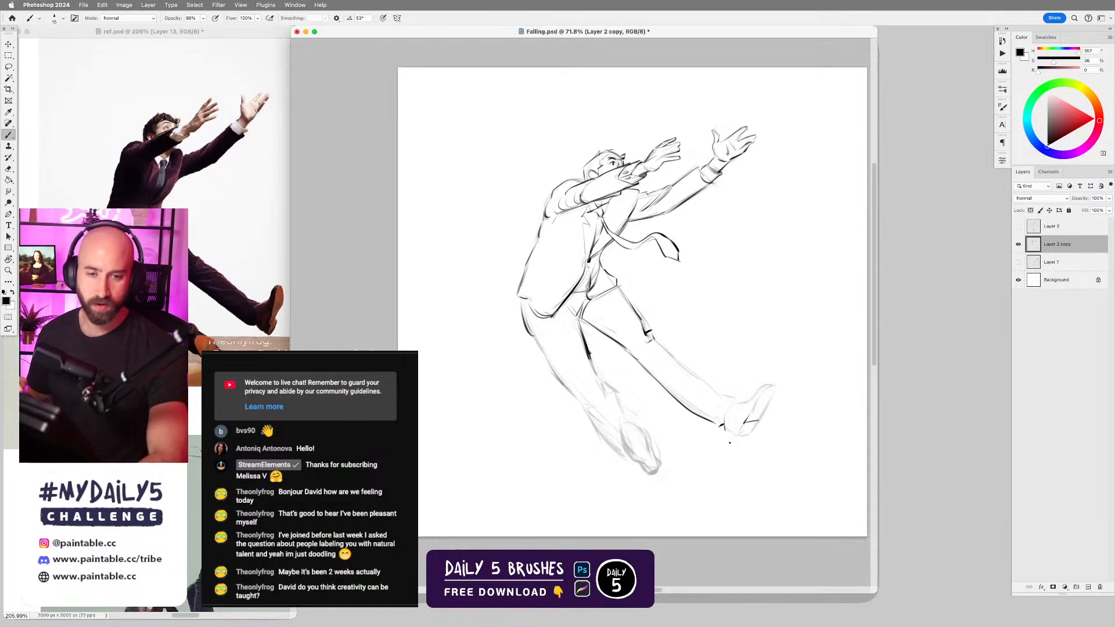
key(e)
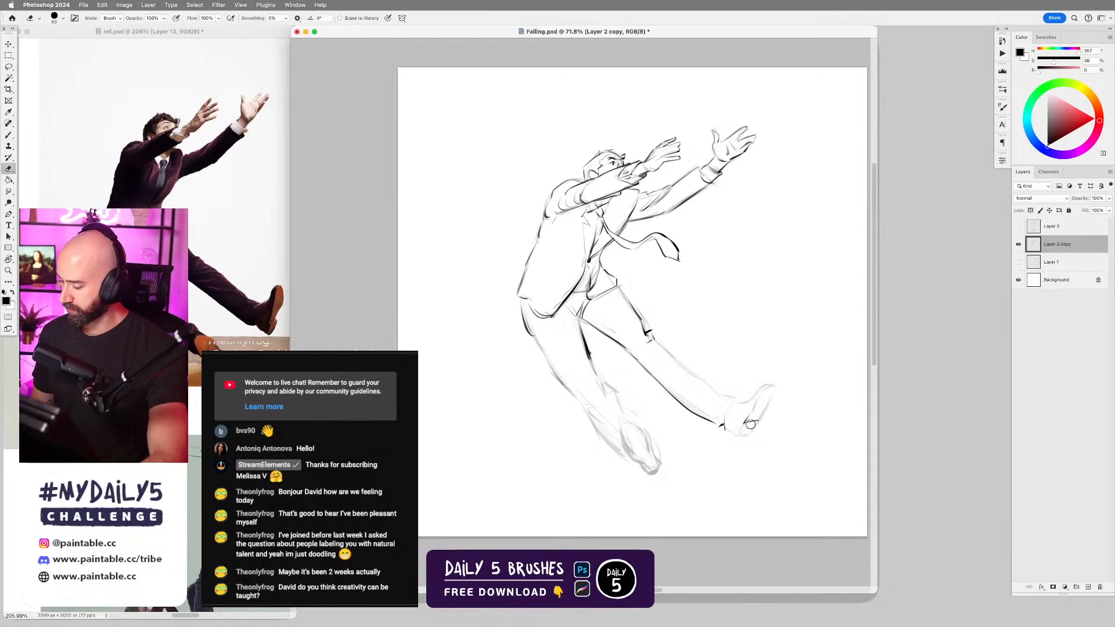
key(b)
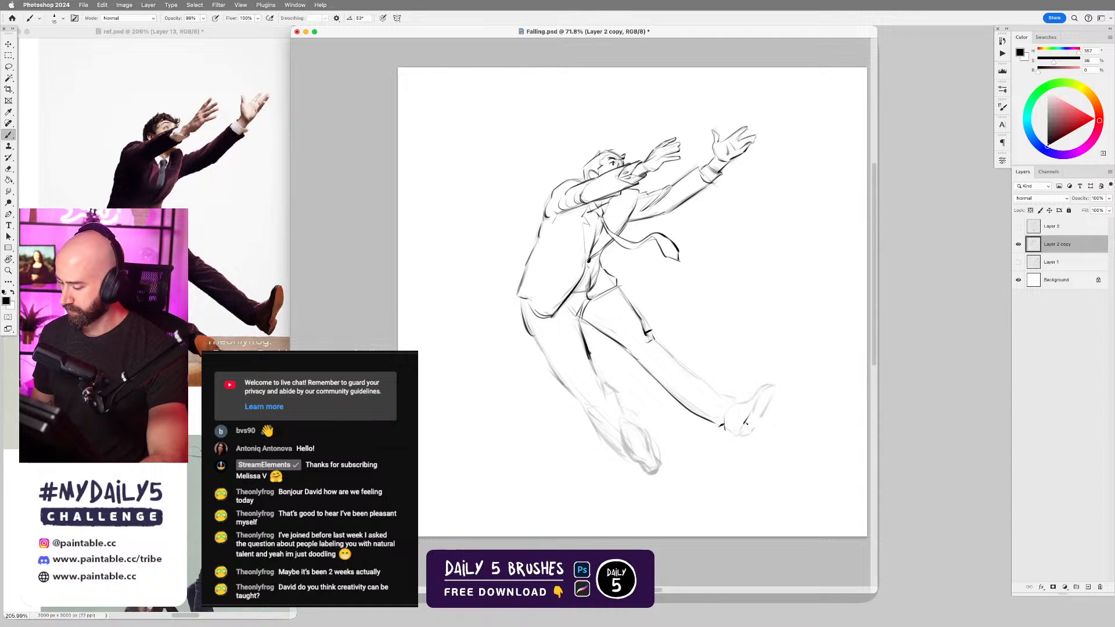
drag(753, 418, 765, 409)
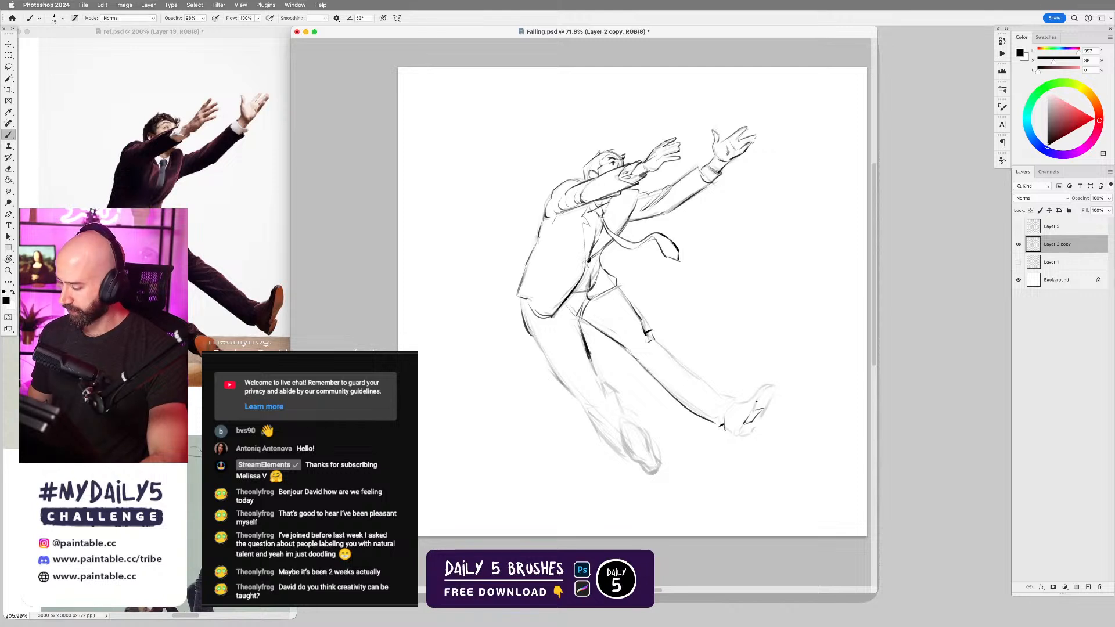
drag(756, 409, 769, 384)
key(super+z)
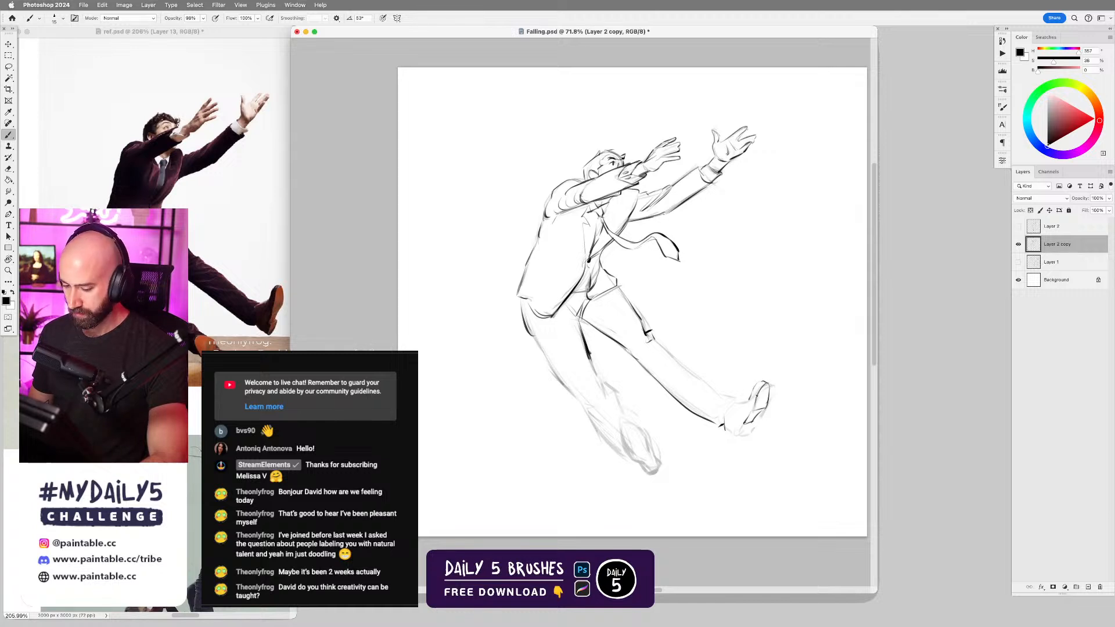
- Draw the far shoe's upper edge and heel block, and darken the trouser leg's upper edge down to the cuff
drag(732, 405, 751, 398)
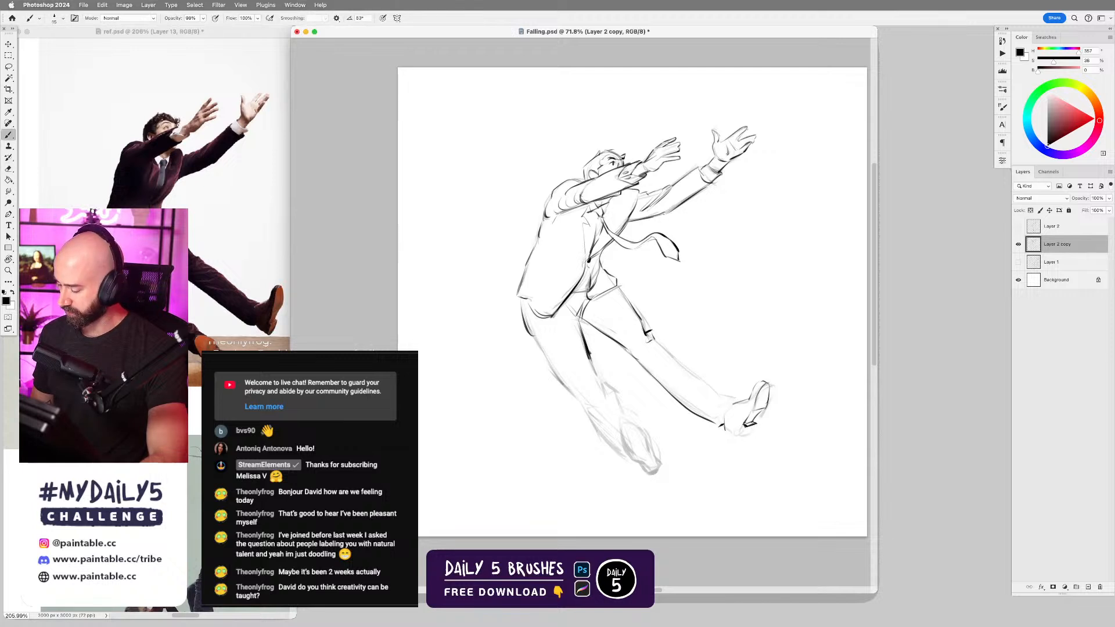
drag(758, 423, 749, 435)
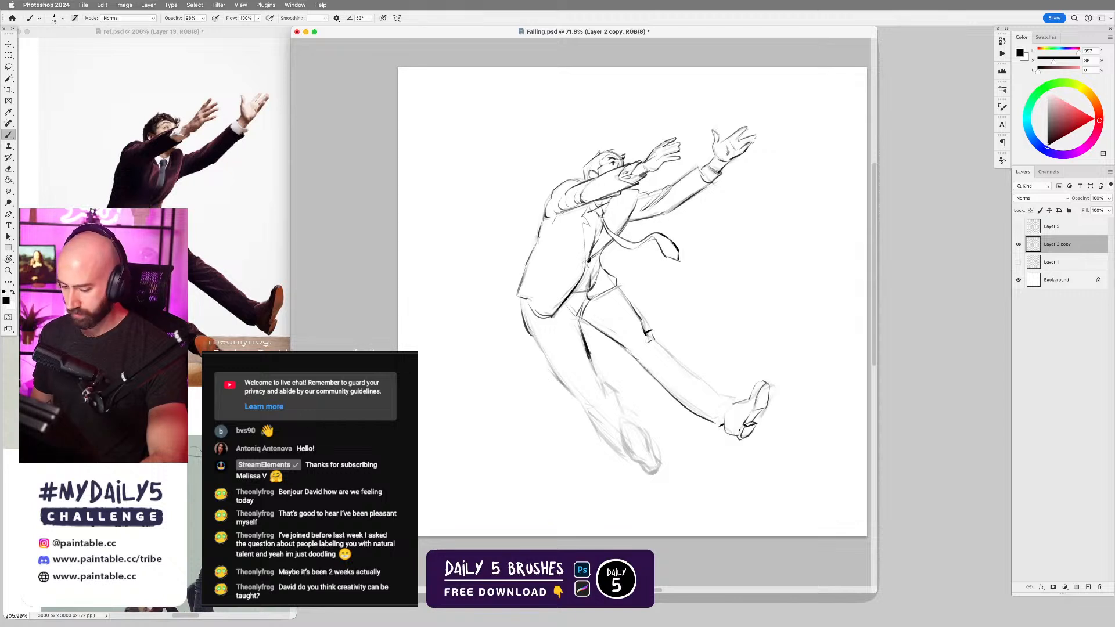
drag(741, 427, 739, 435)
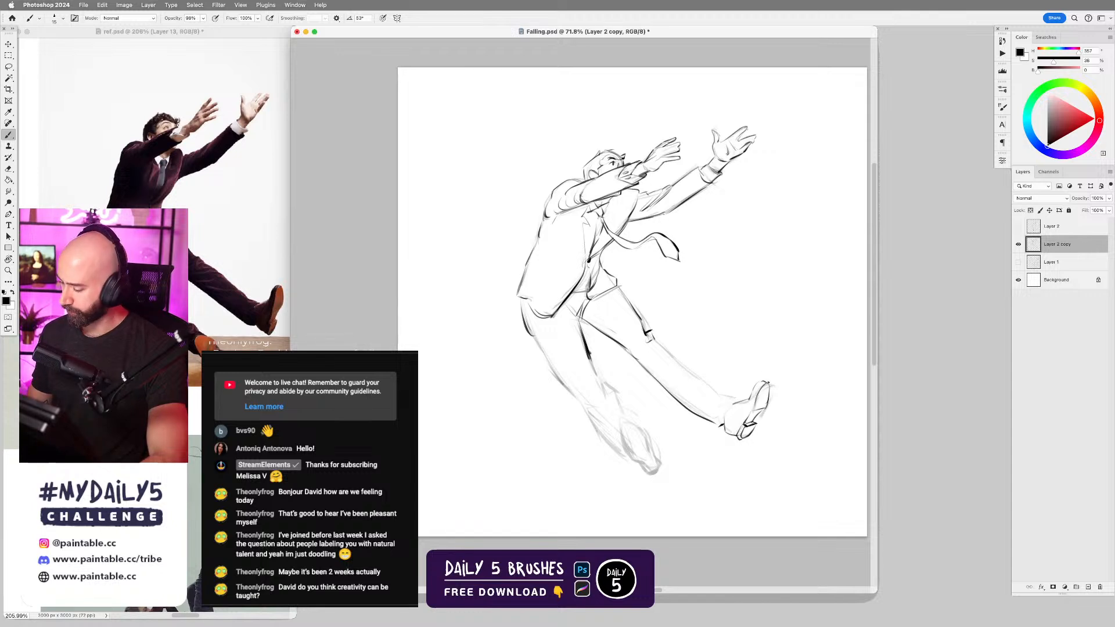
mouse_move(751, 410)
mouse_down()
mouse_move(741, 428)
mouse_move(723, 430)
mouse_move(748, 402)
mouse_up()
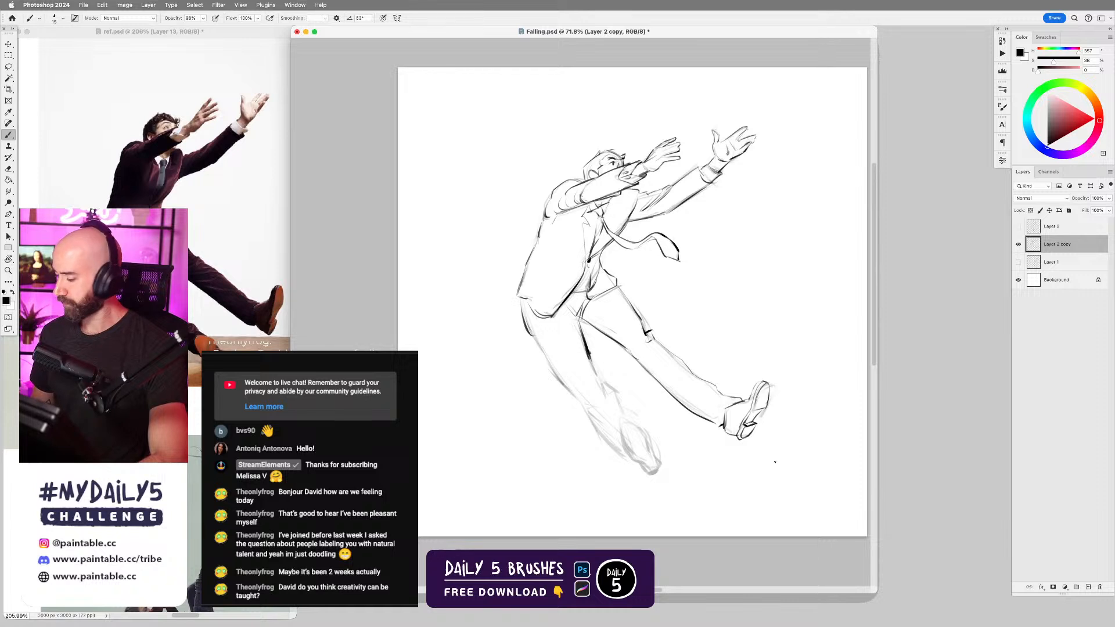
- Enlarge the brush and darken the near leg's inner edge toward the knee and its outer thigh edge
scroll(687, 344, down, 2)
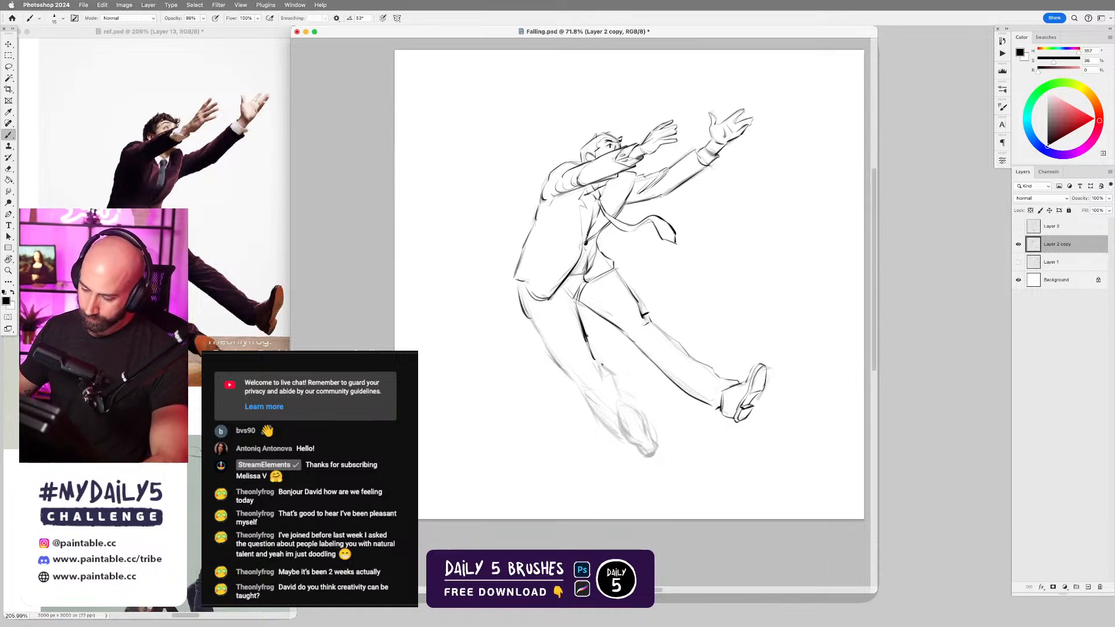
key(])
drag(588, 342, 595, 359)
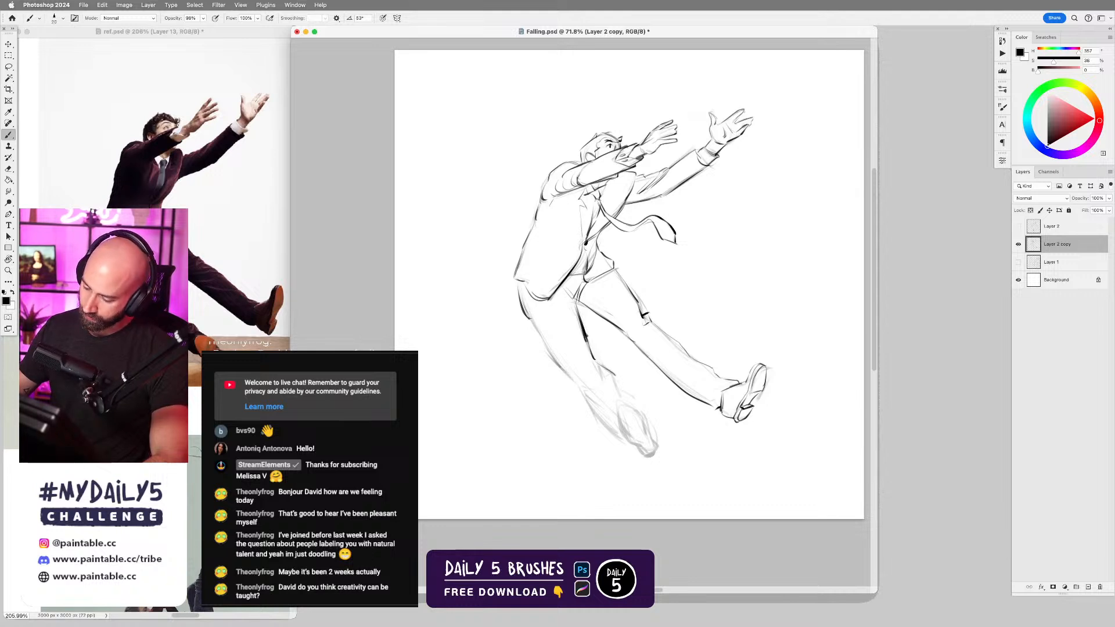
drag(531, 321, 553, 350)
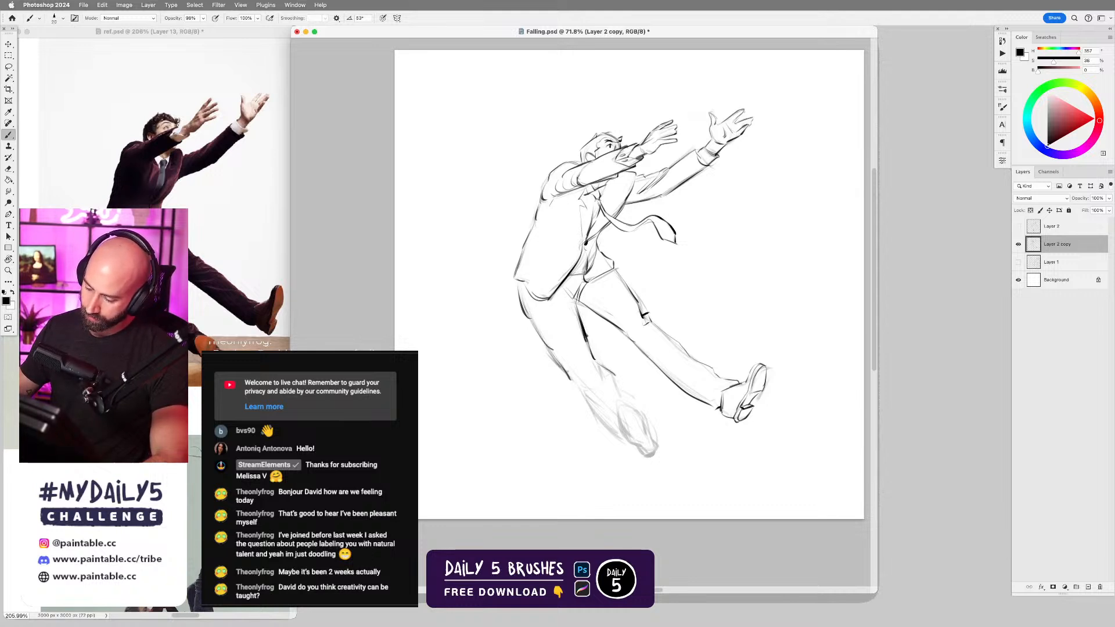
key(e)
key(b)
mouse_move(537, 322)
mouse_down()
mouse_move(526, 308)
mouse_move(569, 375)
mouse_up()
key(super+z)
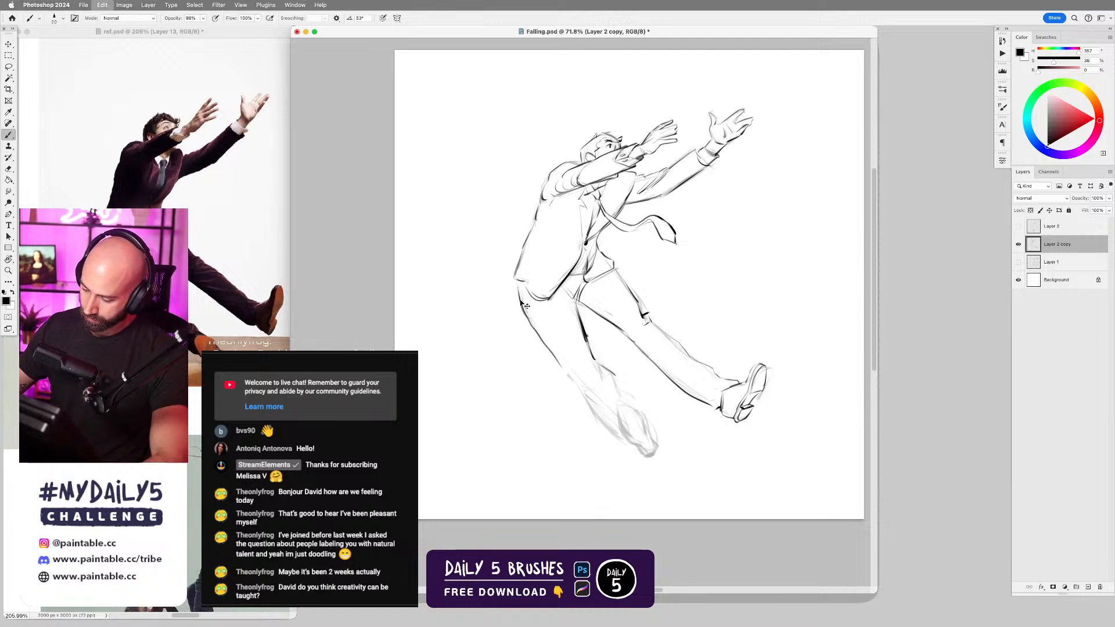
- Erase the faded gesture lines along the near leg's outer edge at the knee and undo the trial strokes there
drag(521, 300, 572, 375)
drag(540, 334, 582, 383)
key(e)
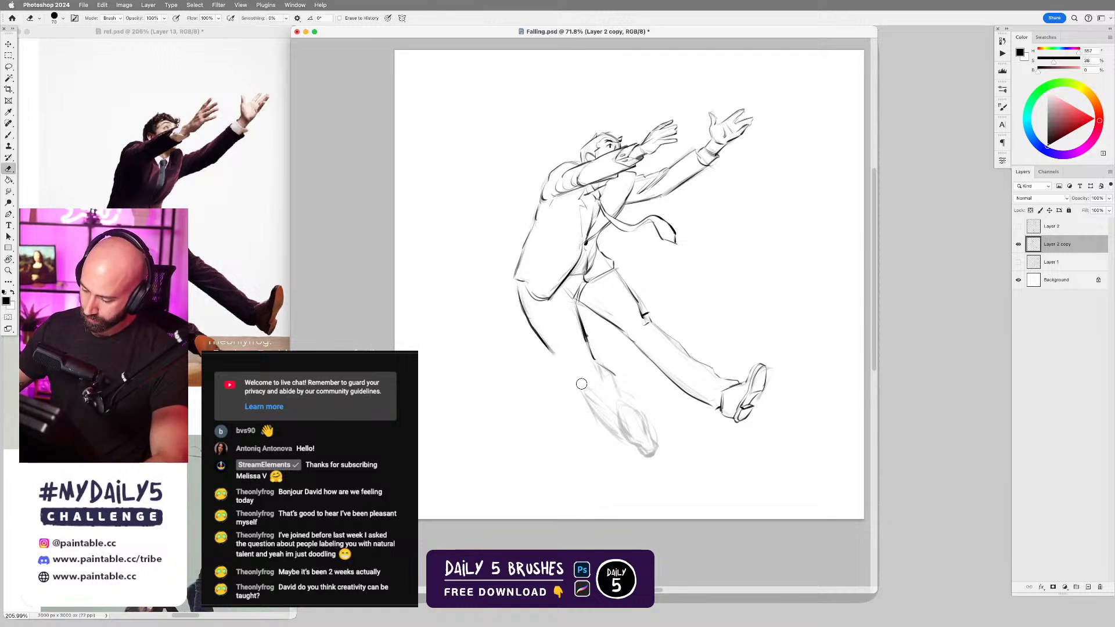
key(b)
drag(543, 342, 573, 379)
key(super+z)
key(super+z)
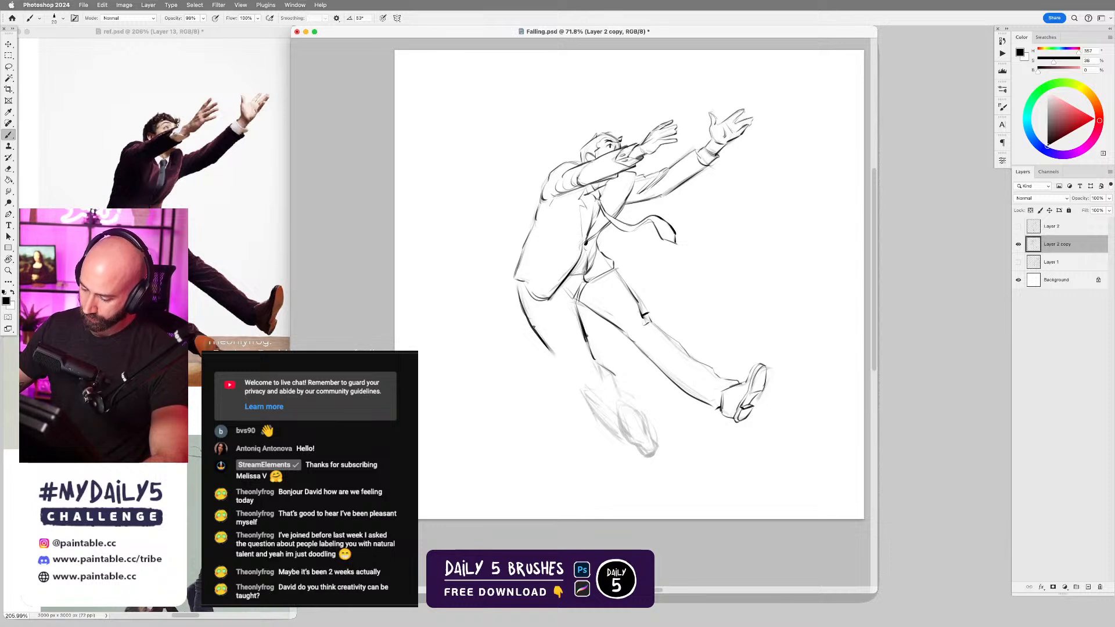
- Draw the near leg's outer edge from the thigh past the knee to the ankle, building up the calf line
drag(544, 339, 598, 406)
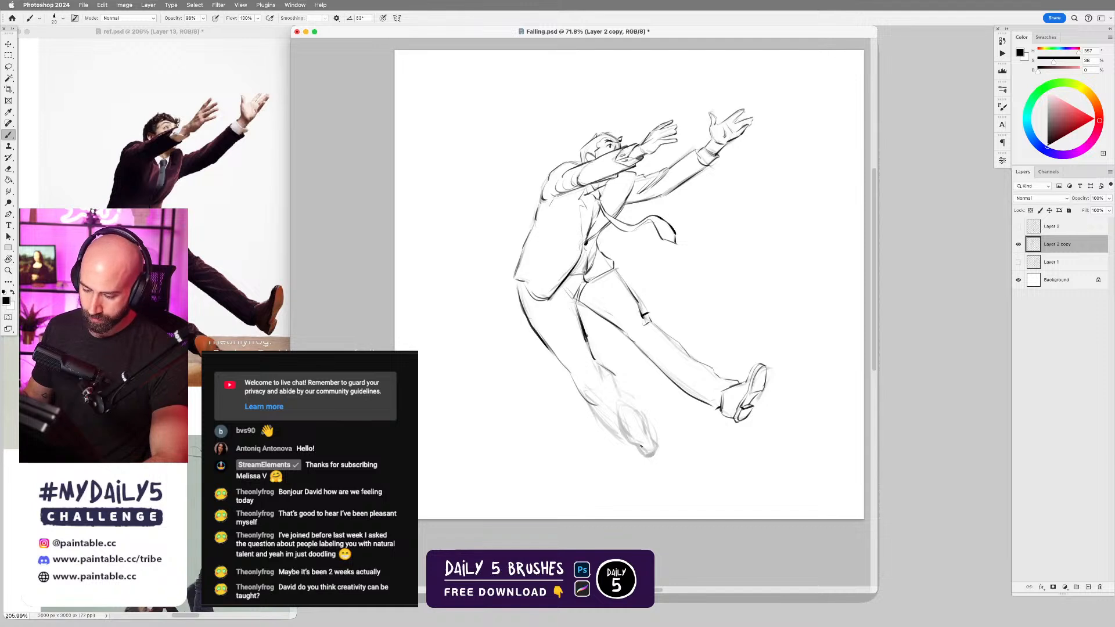
key(super+z)
mouse_move(572, 379)
mouse_down()
mouse_move(606, 427)
mouse_move(629, 438)
mouse_up()
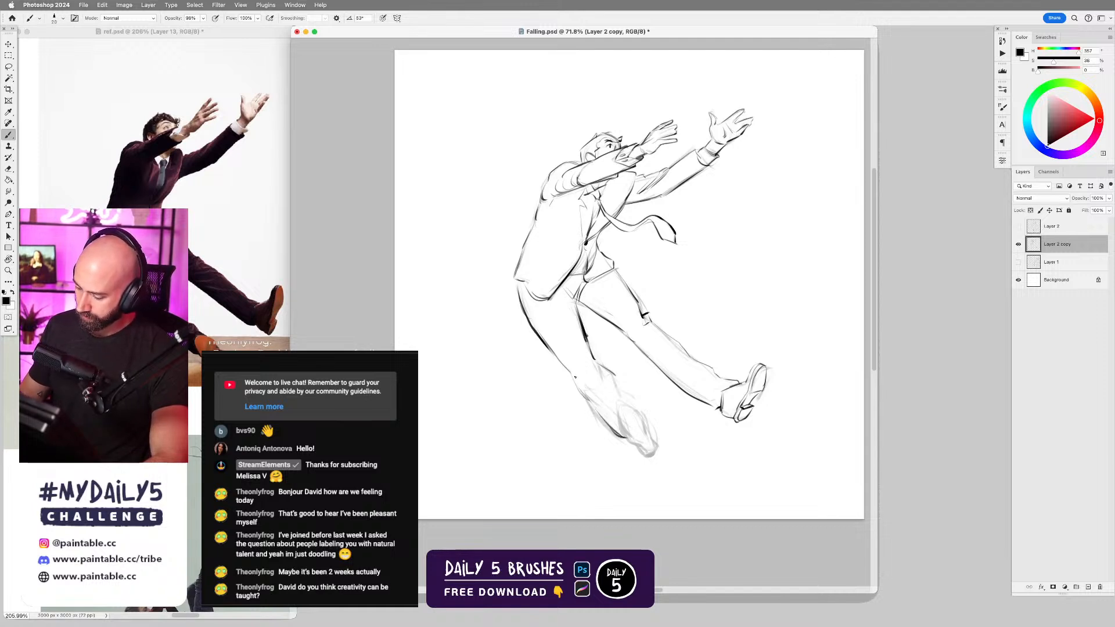
mouse_move(574, 377)
mouse_down()
mouse_move(602, 423)
mouse_move(629, 438)
mouse_up()
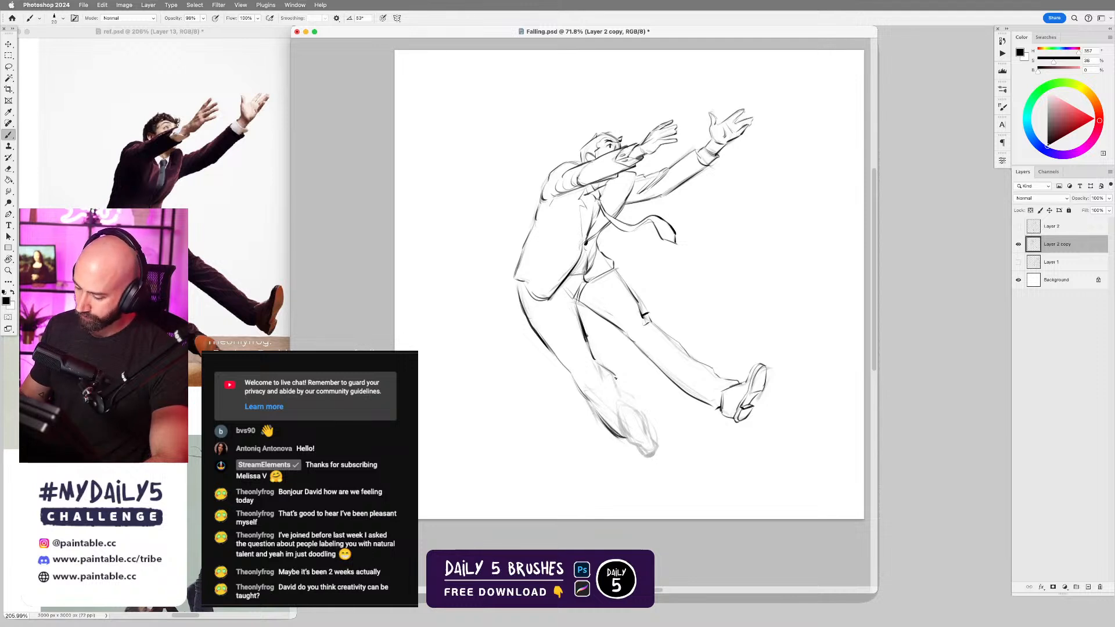
- Clean up the near leg's inner knee lines with the eraser, then redraw the outer knee contour and inner knee folds
key(e)
mouse_move(615, 375)
mouse_down()
mouse_move(573, 303)
mouse_move(583, 307)
mouse_move(568, 303)
mouse_move(600, 313)
mouse_move(569, 300)
mouse_move(600, 361)
mouse_up()
key(b)
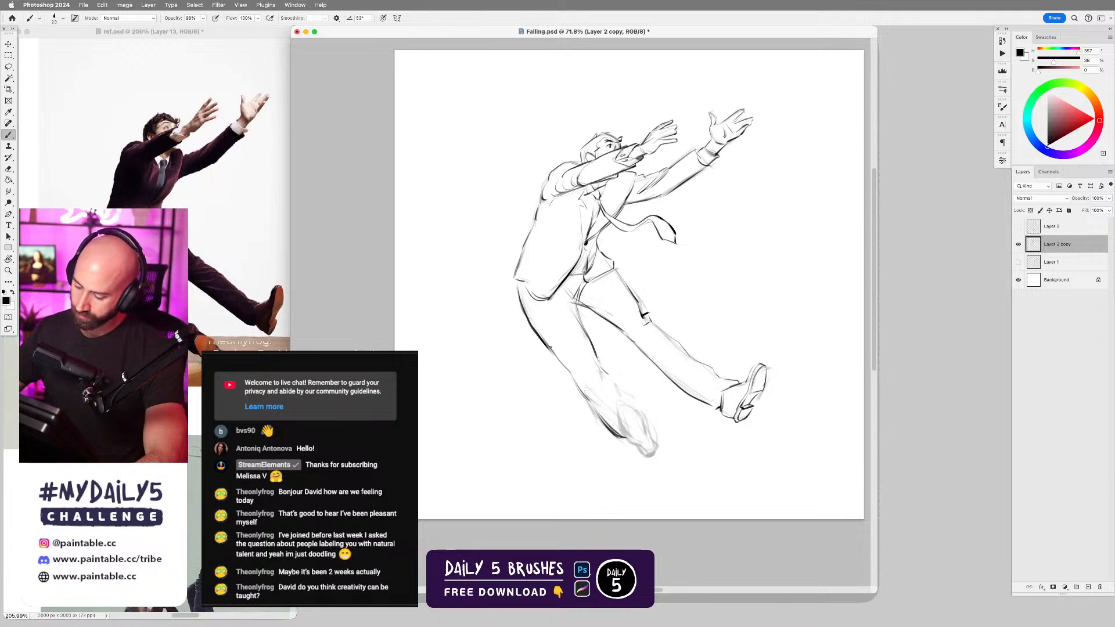
drag(548, 345, 577, 379)
key(e)
key(b)
drag(545, 343, 588, 397)
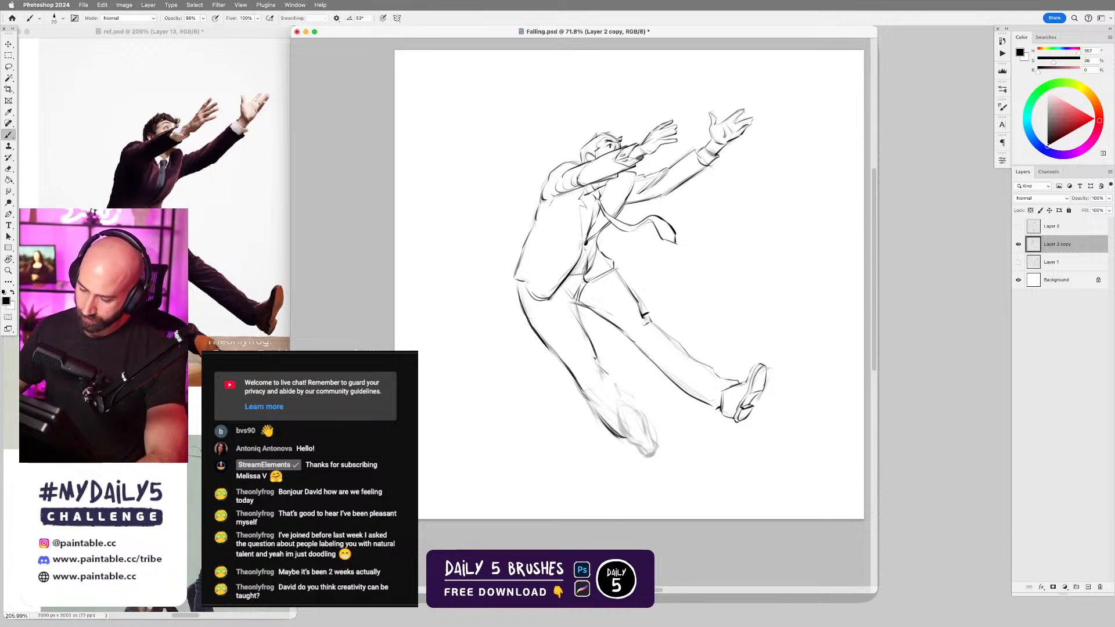
drag(582, 358, 607, 369)
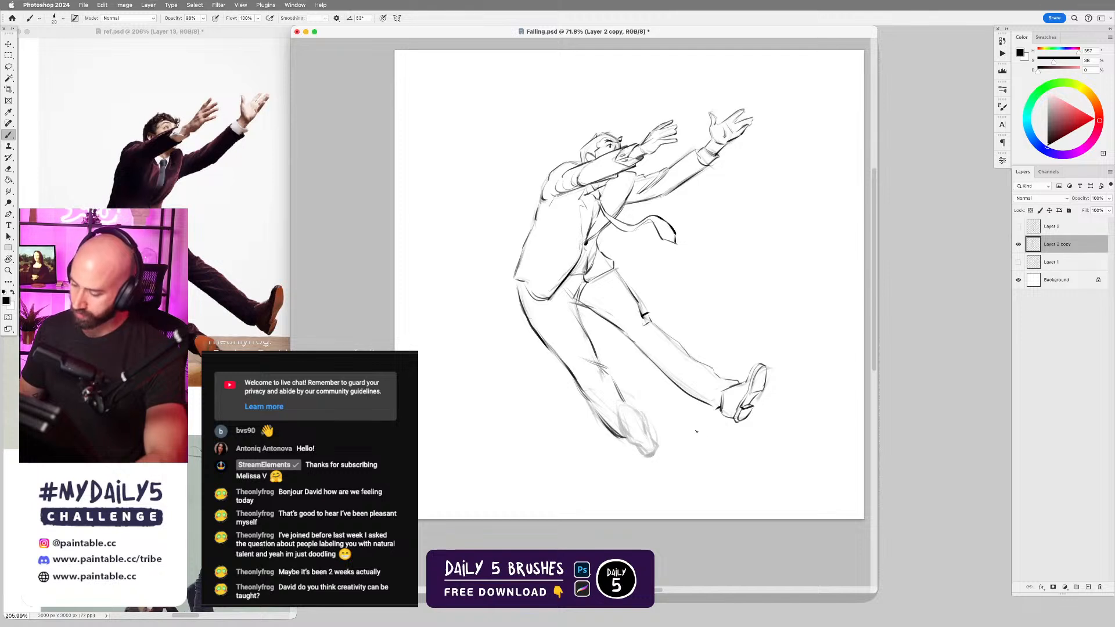
- Draw the near foot's shoe in darker lines over the faded gesture, outlining the sole, heel and toe and undoing unwanted strokes
drag(734, 450, 729, 424)
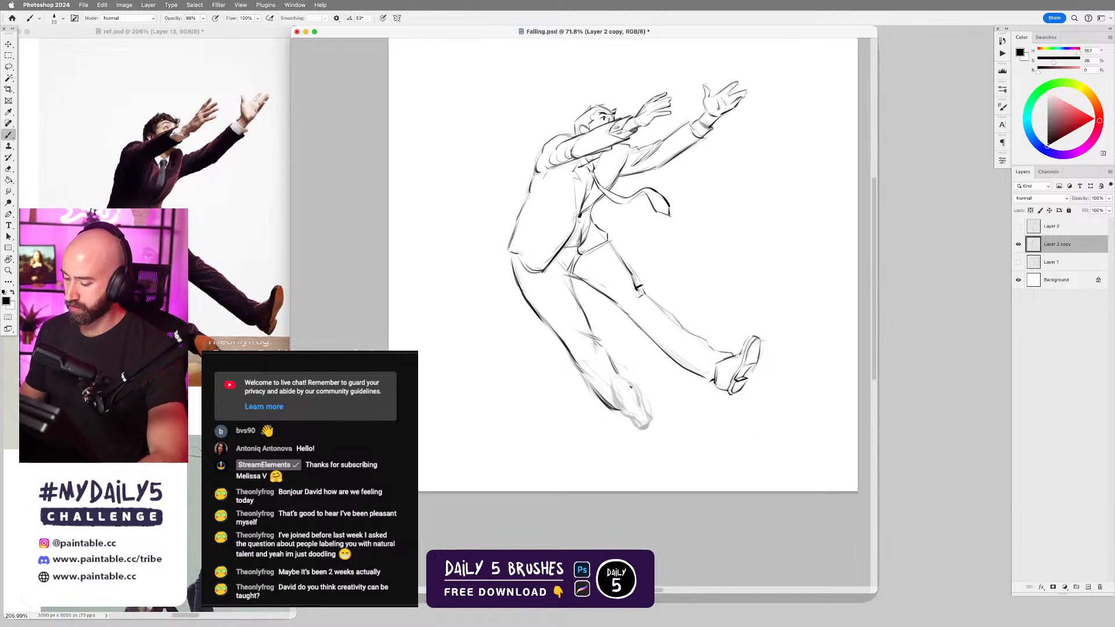
key(r)
mouse_move(743, 430)
mouse_down()
mouse_move(686, 409)
mouse_move(620, 364)
mouse_up()
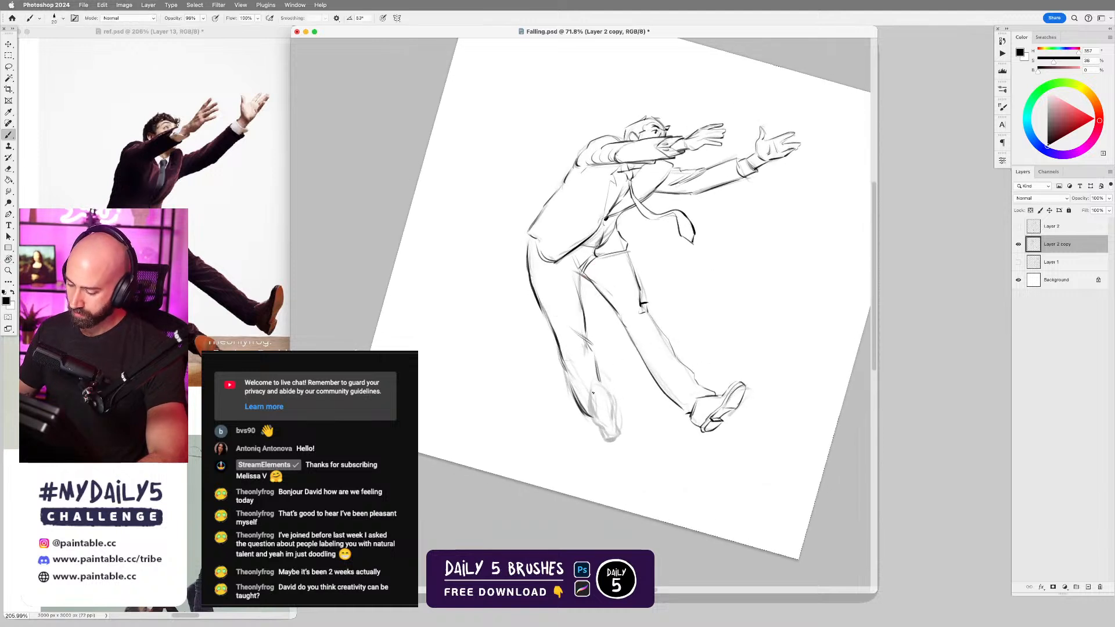
mouse_move(595, 410)
mouse_down()
mouse_move(605, 383)
mouse_move(589, 394)
mouse_move(615, 442)
mouse_move(618, 399)
mouse_move(614, 413)
mouse_move(616, 398)
mouse_move(594, 382)
mouse_move(583, 390)
mouse_move(590, 413)
mouse_move(605, 389)
mouse_move(589, 410)
mouse_up()
key(super+z)
key(super+z)
key(super+z)
key(super+z)
key(super+z)
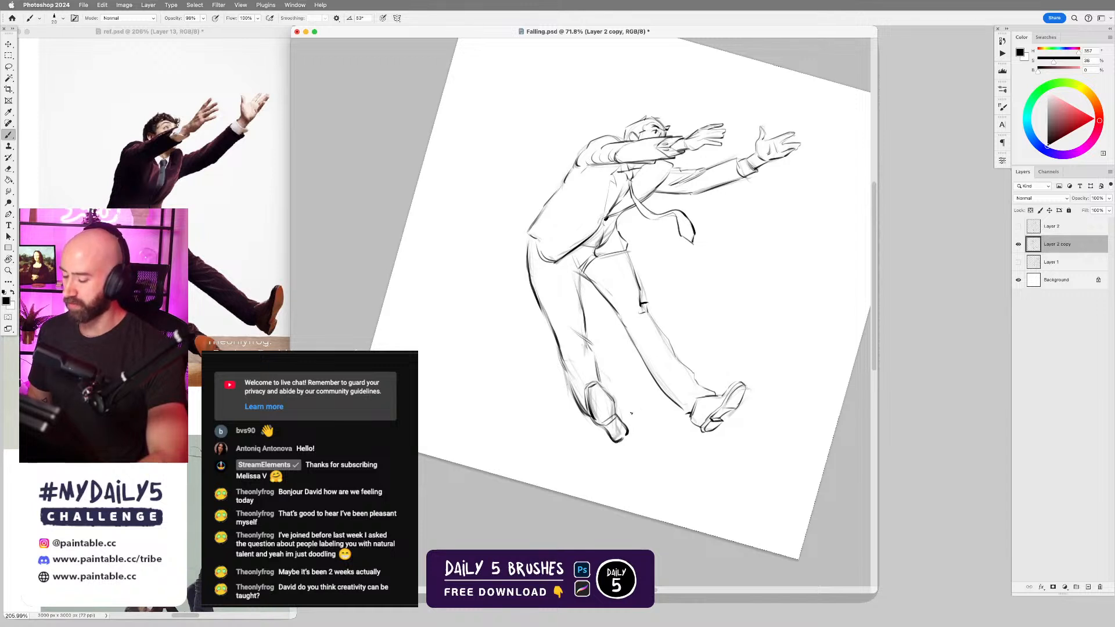
- Erase the overshooting lines around the lower end of the near shoe and restore the canvas to its unrotated orientation
key(e)
drag(615, 444, 628, 425)
key(b)
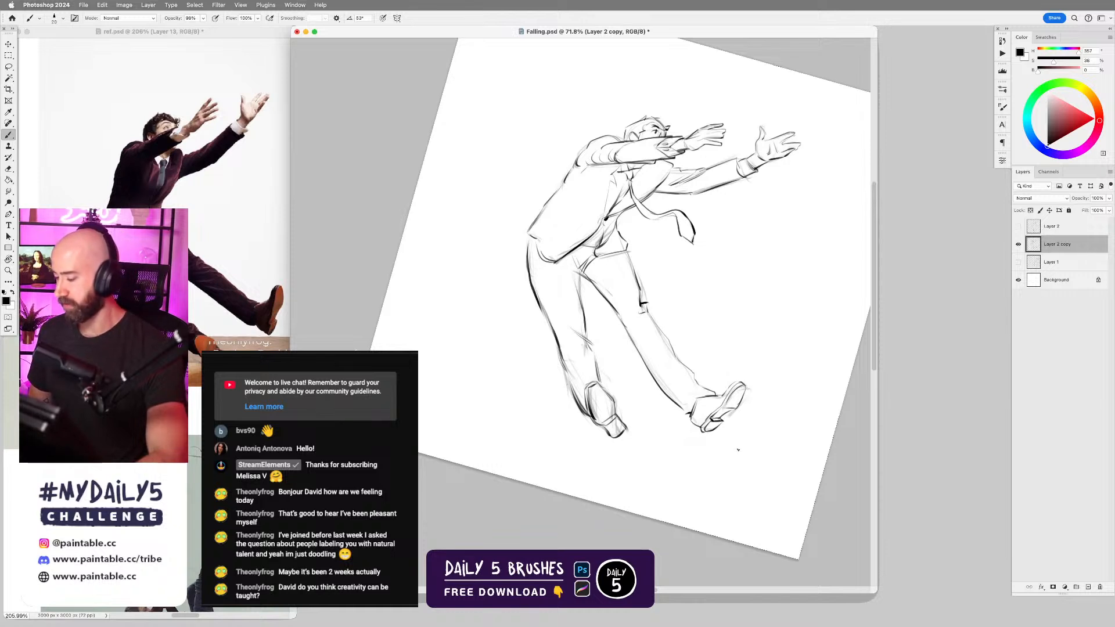
key(Escape)
drag(723, 358, 715, 359)
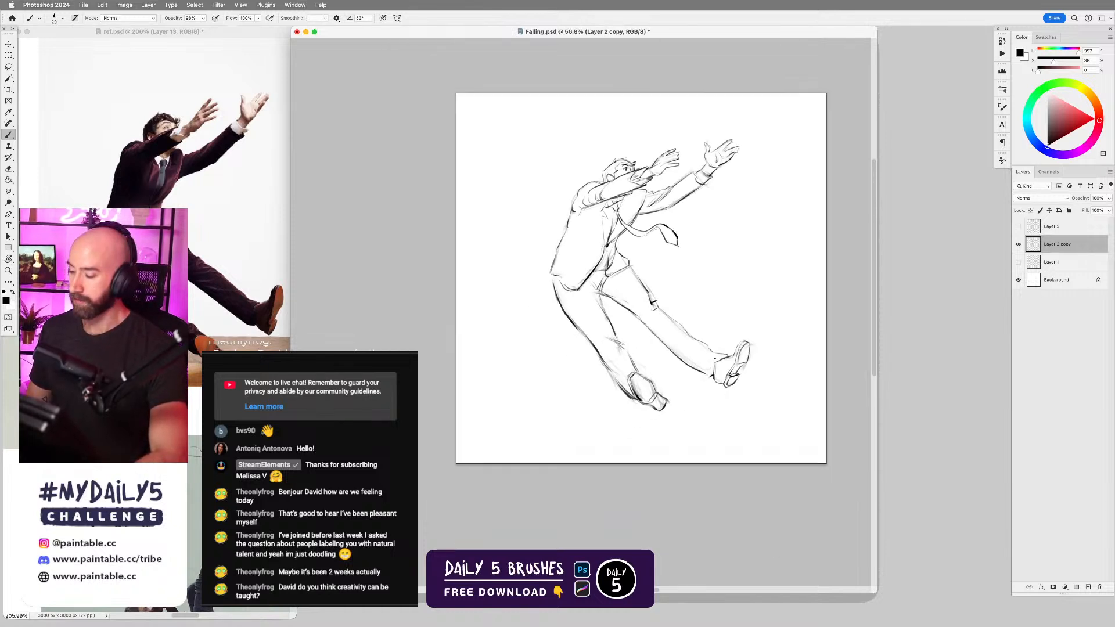
- Sketch horizontal ground shadow lines beside the near shoe and a short patch of strokes beneath the raised far foot
drag(741, 277, 747, 245)
drag(728, 395, 723, 395)
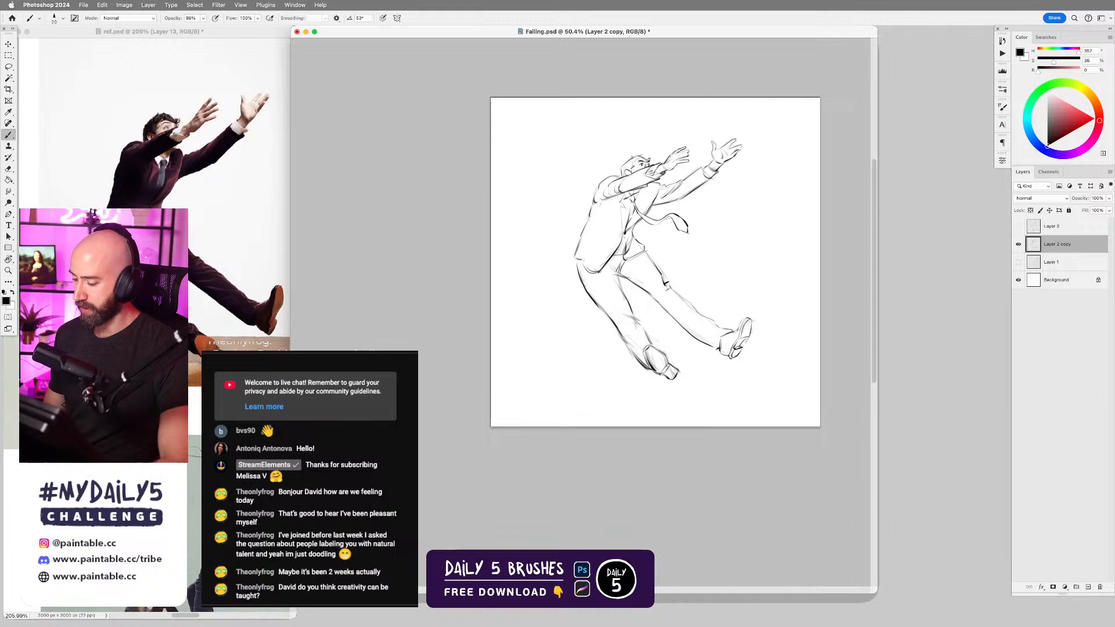
drag(598, 365, 641, 370)
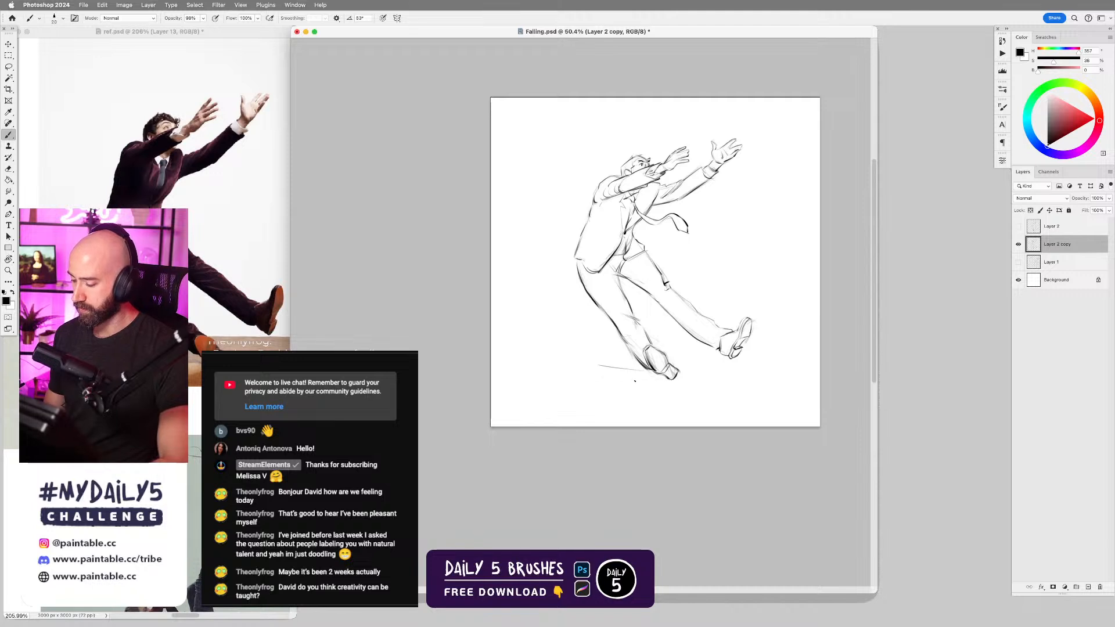
key(ctrl+z)
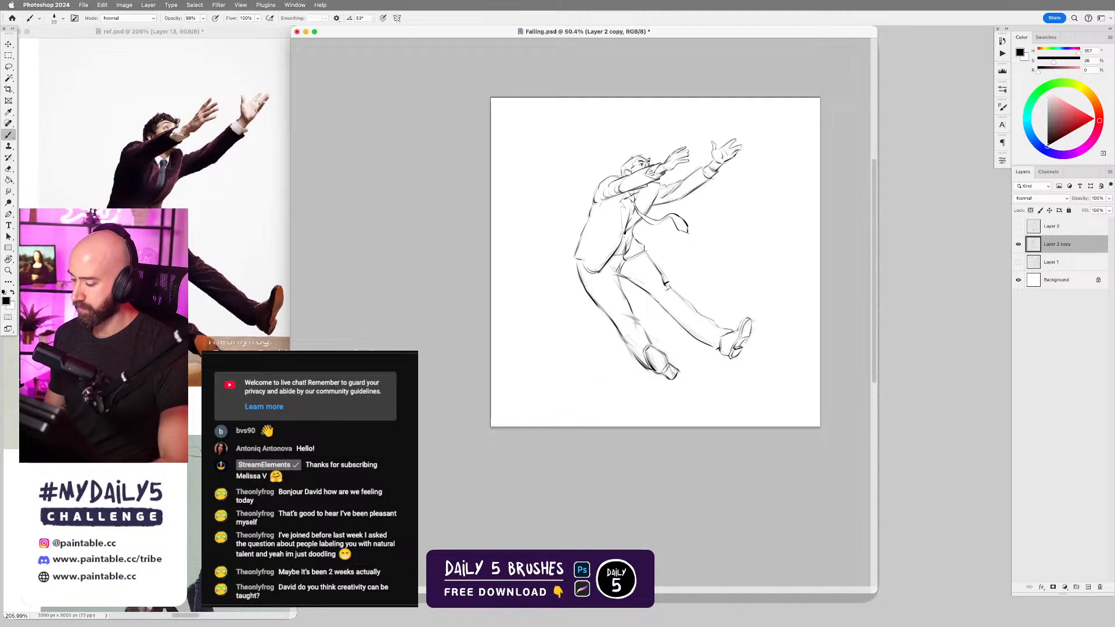
mouse_move(656, 377)
mouse_down()
mouse_move(593, 376)
mouse_move(668, 379)
mouse_up()
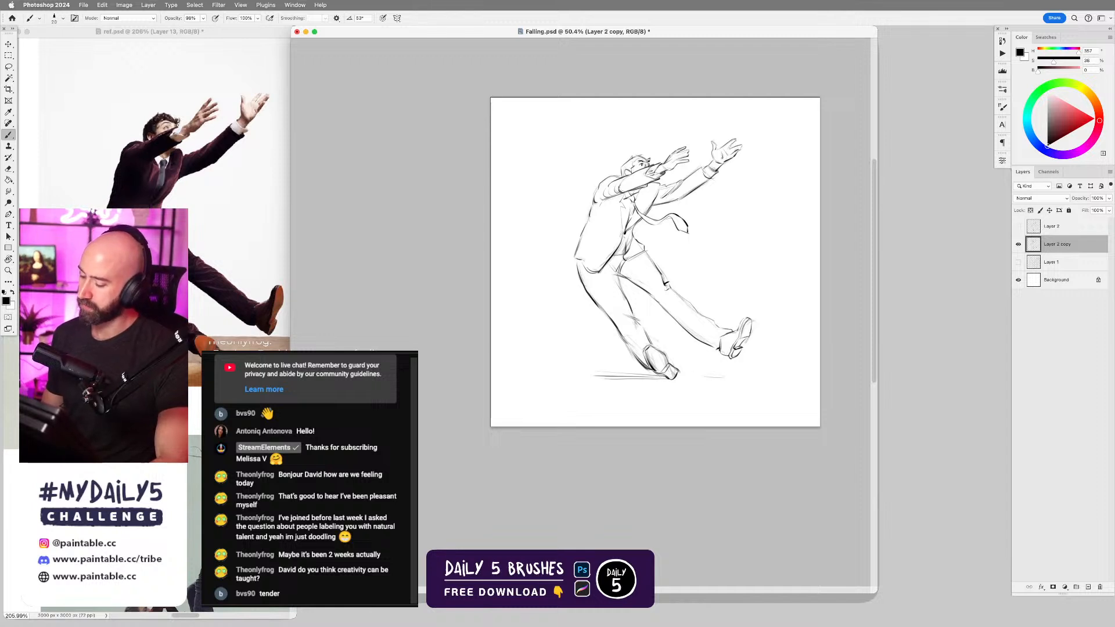
drag(702, 377, 727, 377)
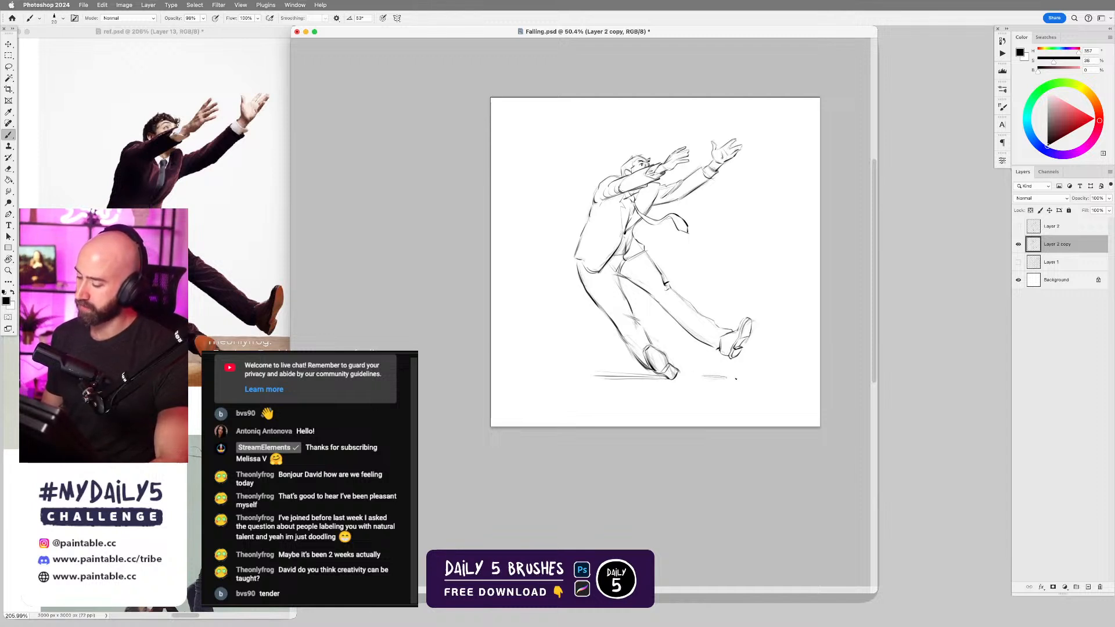
- Shape the near shoe's ground shadow into a long flat ellipse and clean up its inside with the eraser
drag(584, 374, 639, 381)
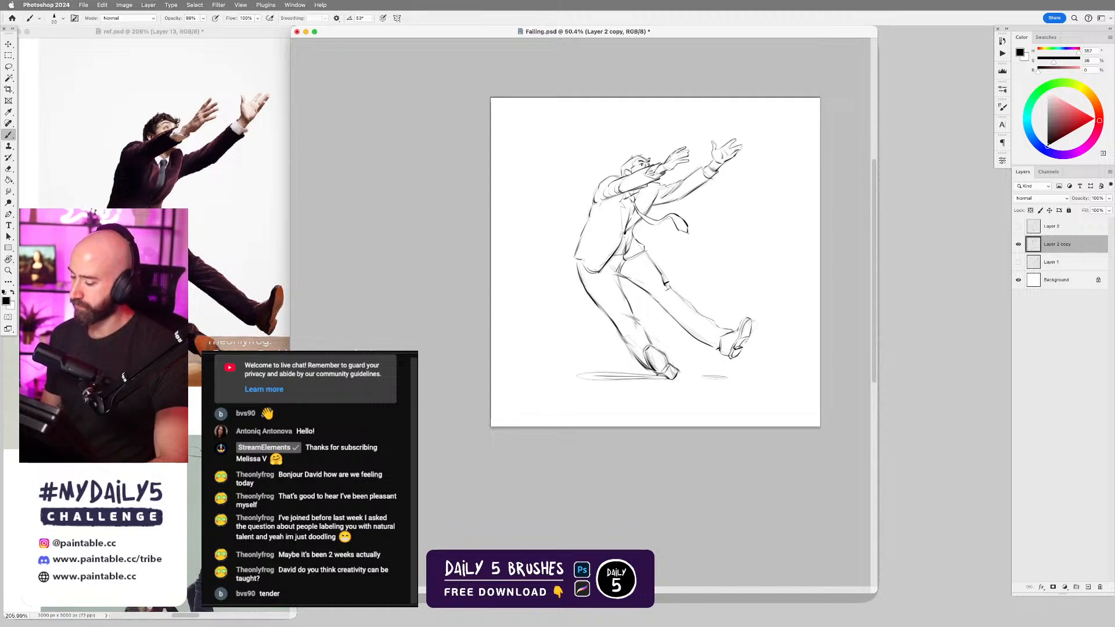
key(e)
drag(598, 377, 656, 377)
key(b)
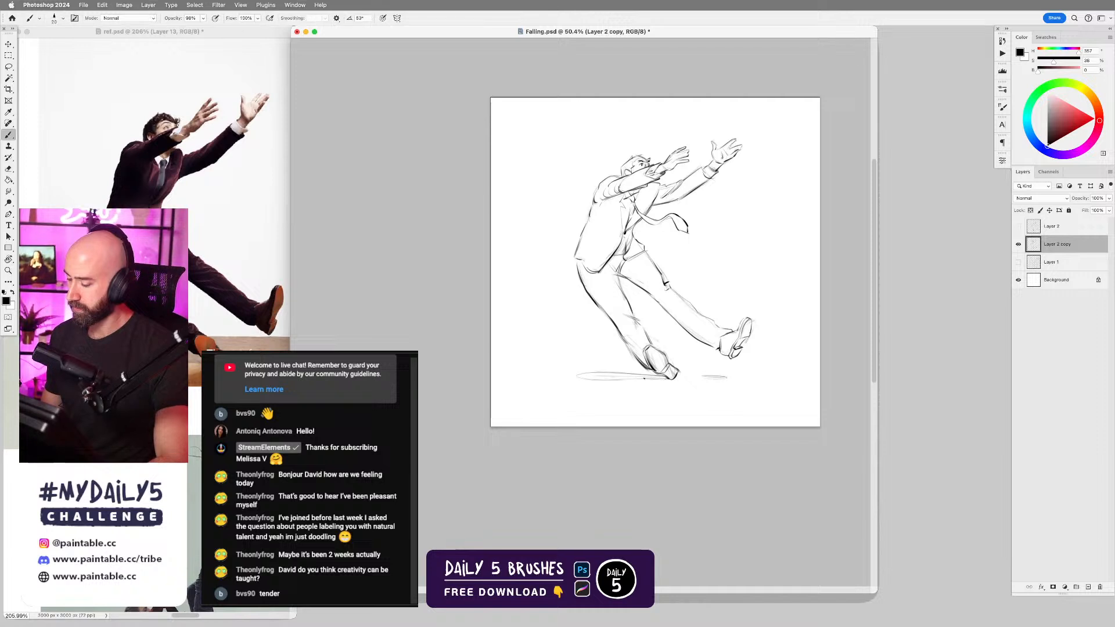
scroll(655, 384, right, 3)
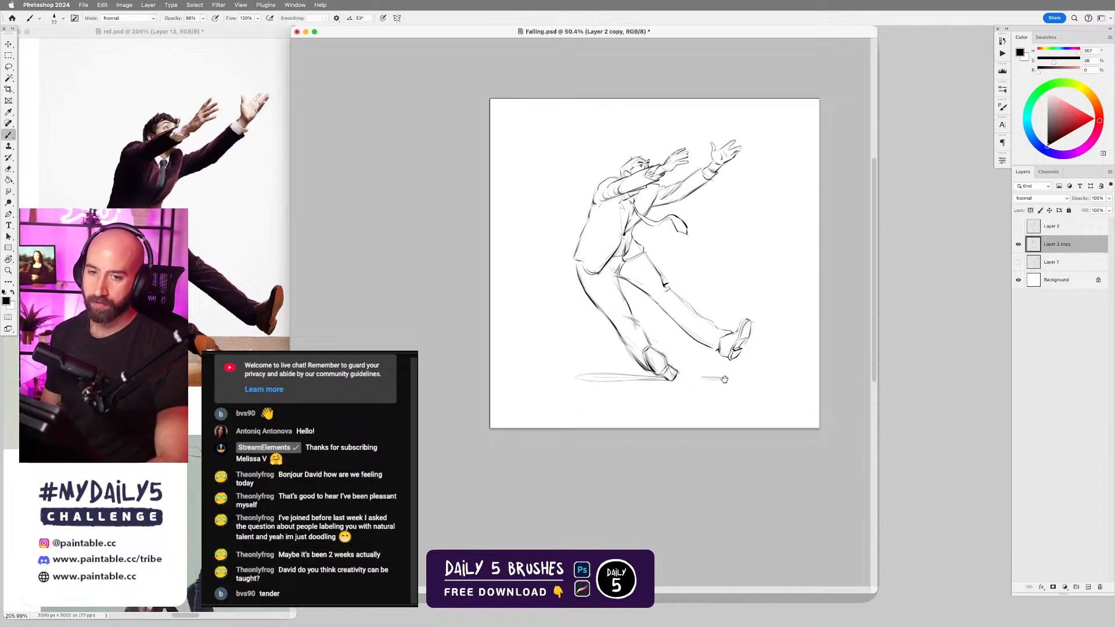
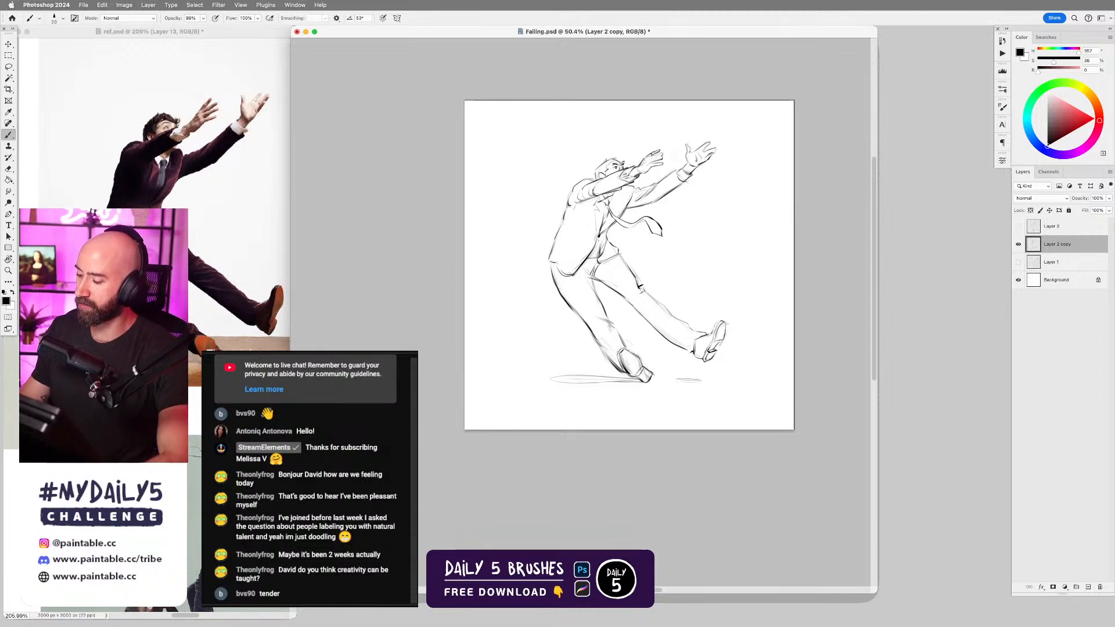
- Lasso the man's head, adjust it slightly with Free Transform, and deselect it
scroll(648, 156, up, 3)
key(l)
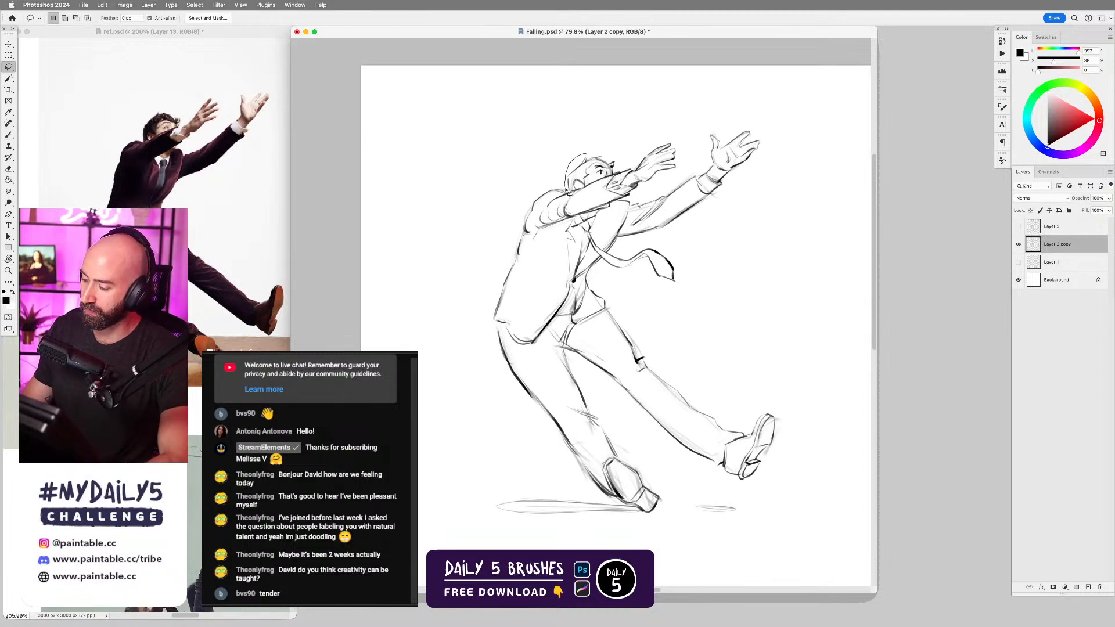
mouse_move(567, 190)
mouse_down()
mouse_move(622, 167)
mouse_move(606, 140)
mouse_move(614, 152)
mouse_move(593, 182)
mouse_up()
key(ctrl+t)
drag(564, 137, 561, 134)
key(Return)
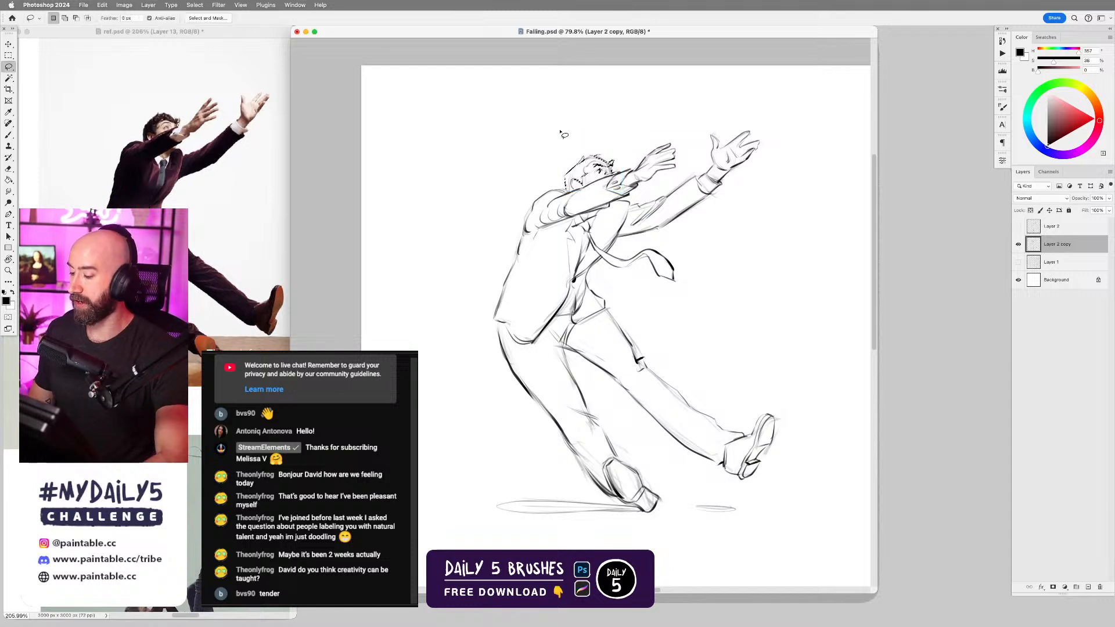
key(ctrl+d)
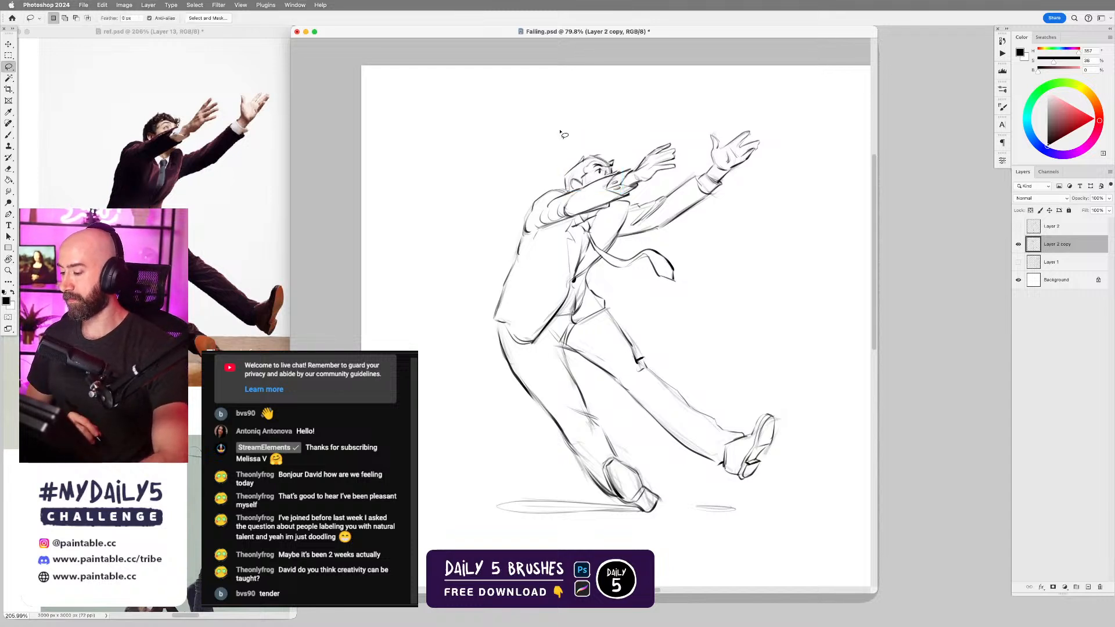
scroll(561, 134, down, 2)
drag(656, 330, 673, 348)
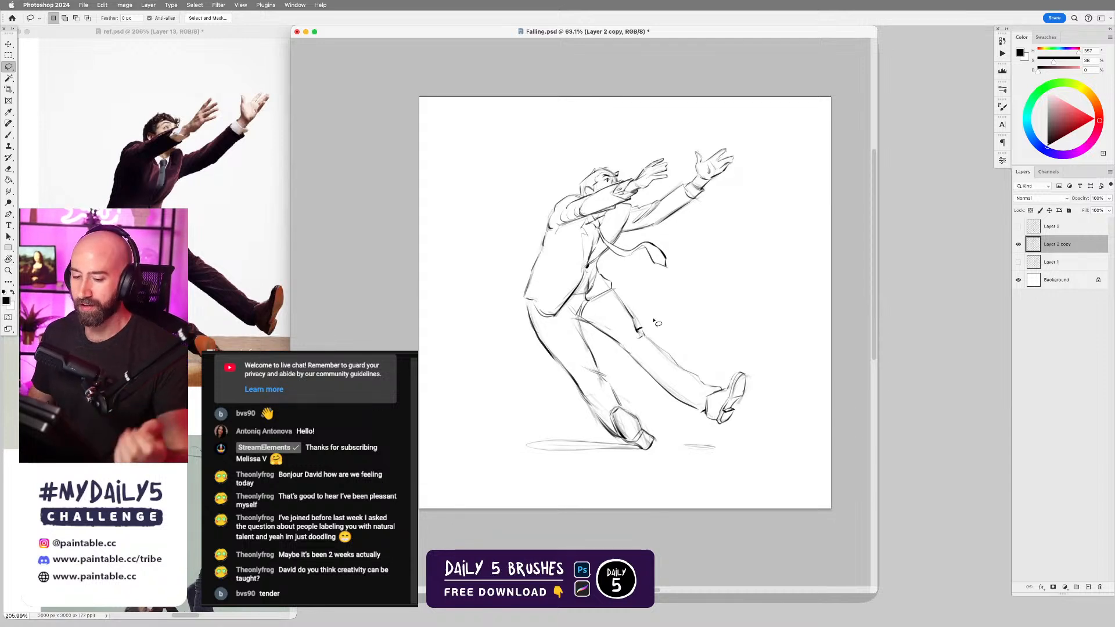
- Reinforce the outstretched sleeve's lower edge near the cuff and try a stroke along the jacket's bottom hem
key(b)
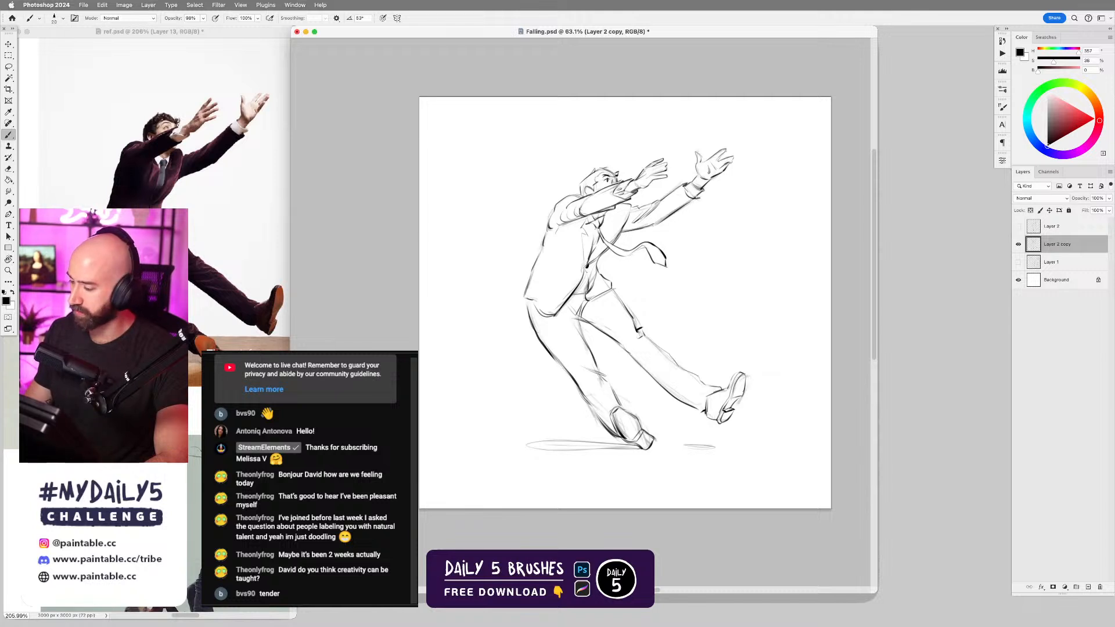
drag(698, 199, 684, 205)
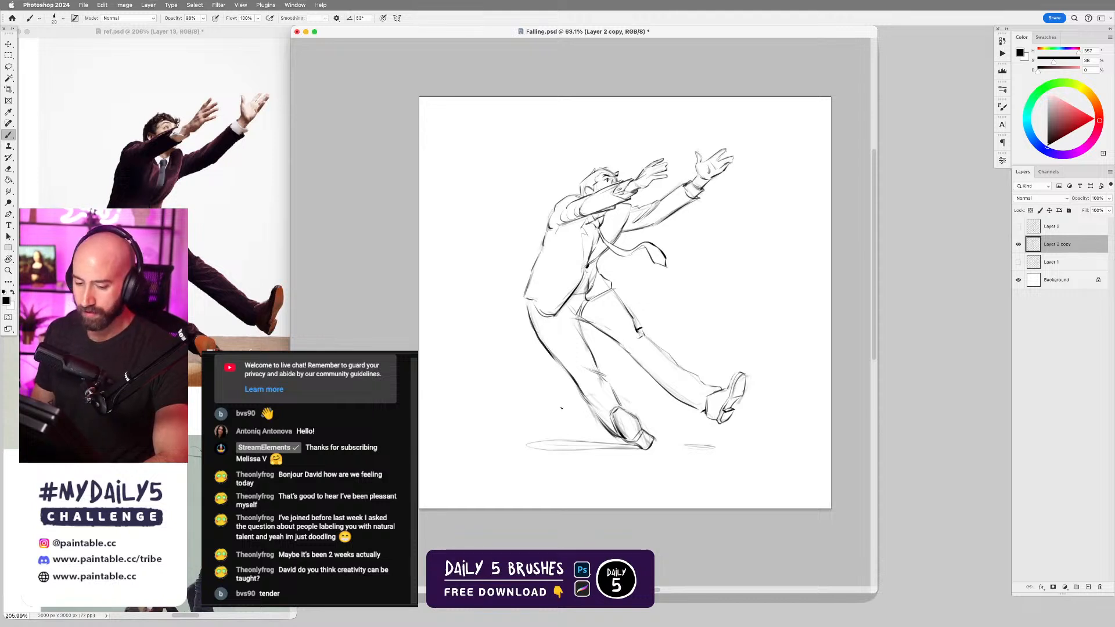
drag(530, 300, 558, 314)
key(super+z)
key(e)
key(b)
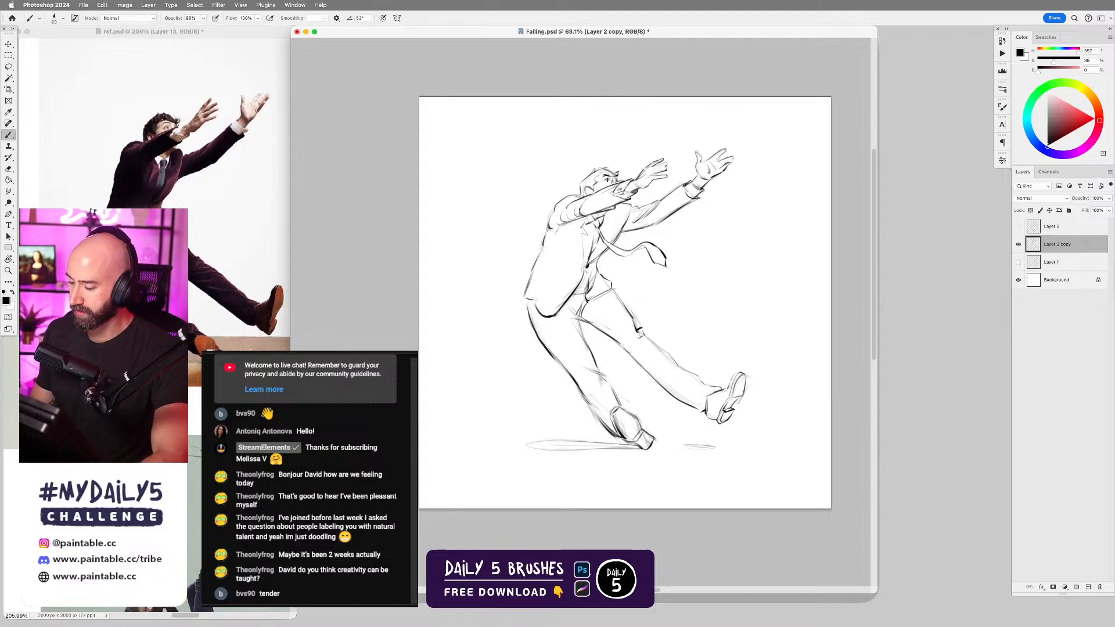
- Darken the jacket's front opening and lapel edges and add a touch-up stroke beneath the near sleeve
drag(583, 236, 586, 272)
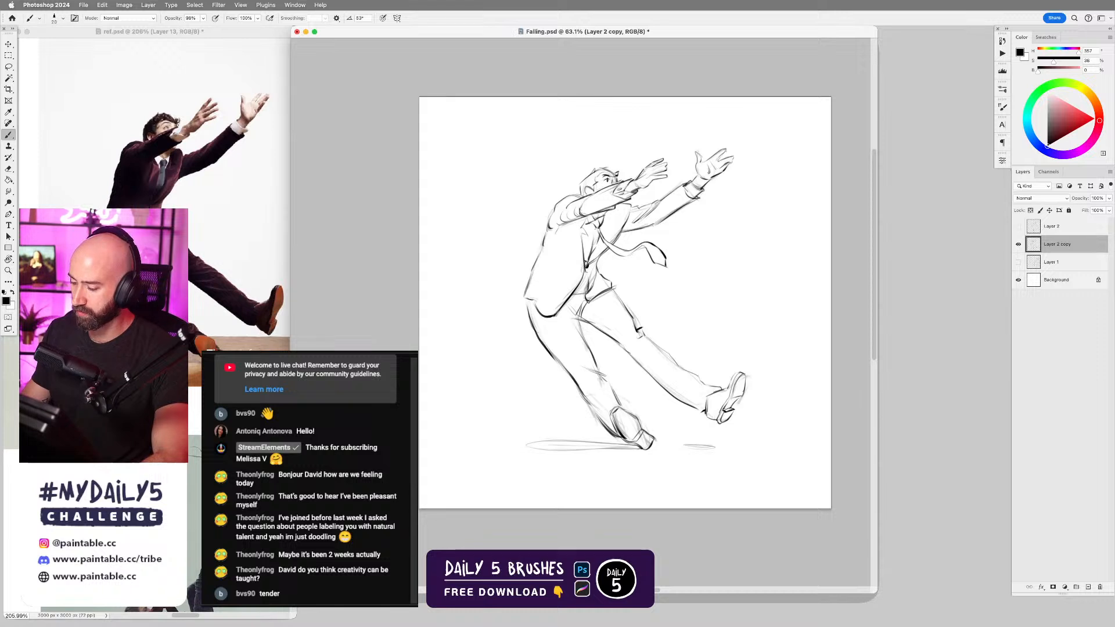
drag(591, 227, 595, 262)
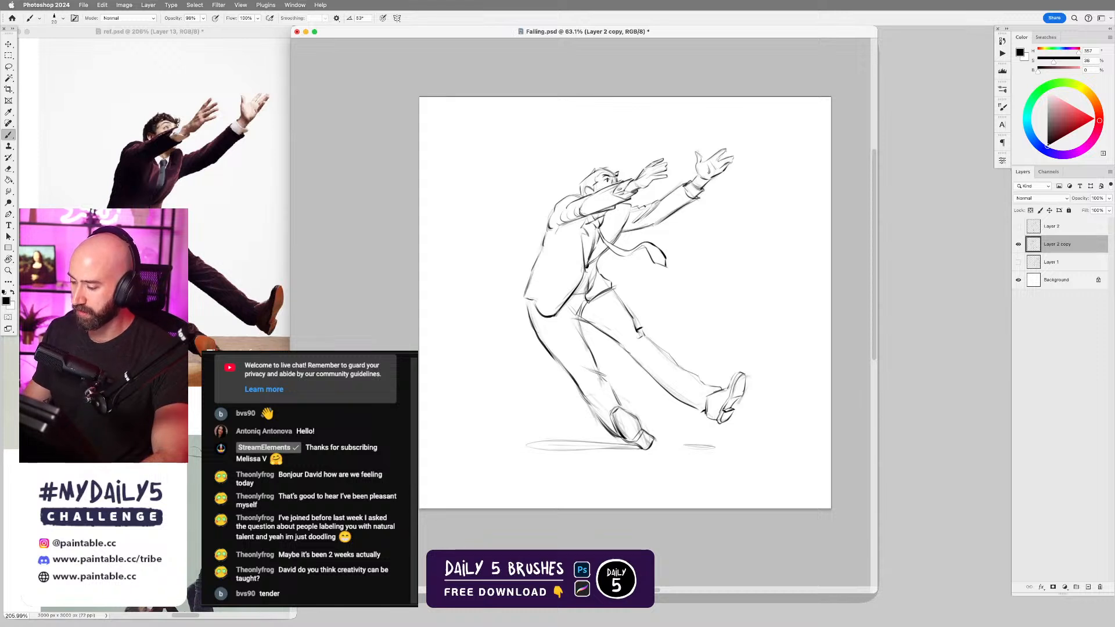
drag(579, 220, 563, 227)
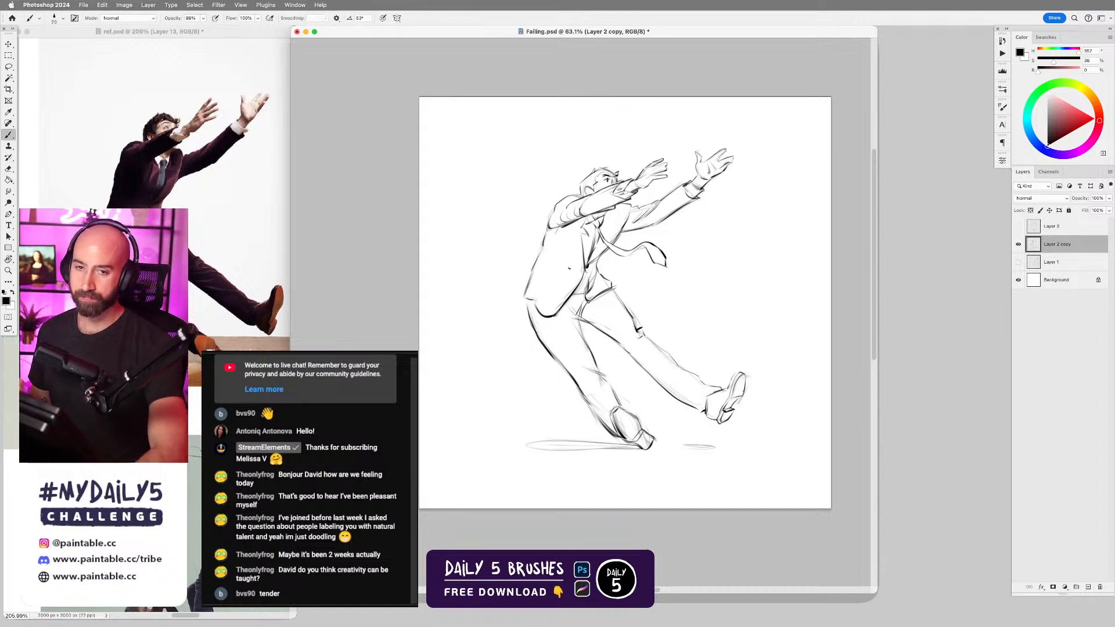
- Add a new layer directly above Layer 1, beneath the line art, and choose the D5 - Flat Pastel brush
click(1053, 261)
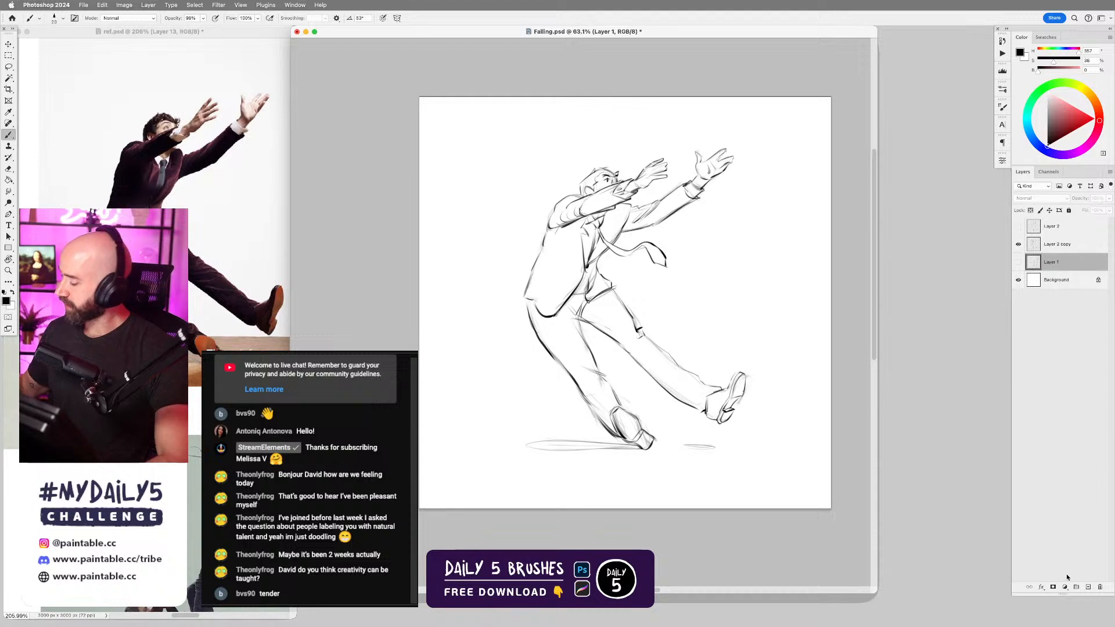
click(1088, 589)
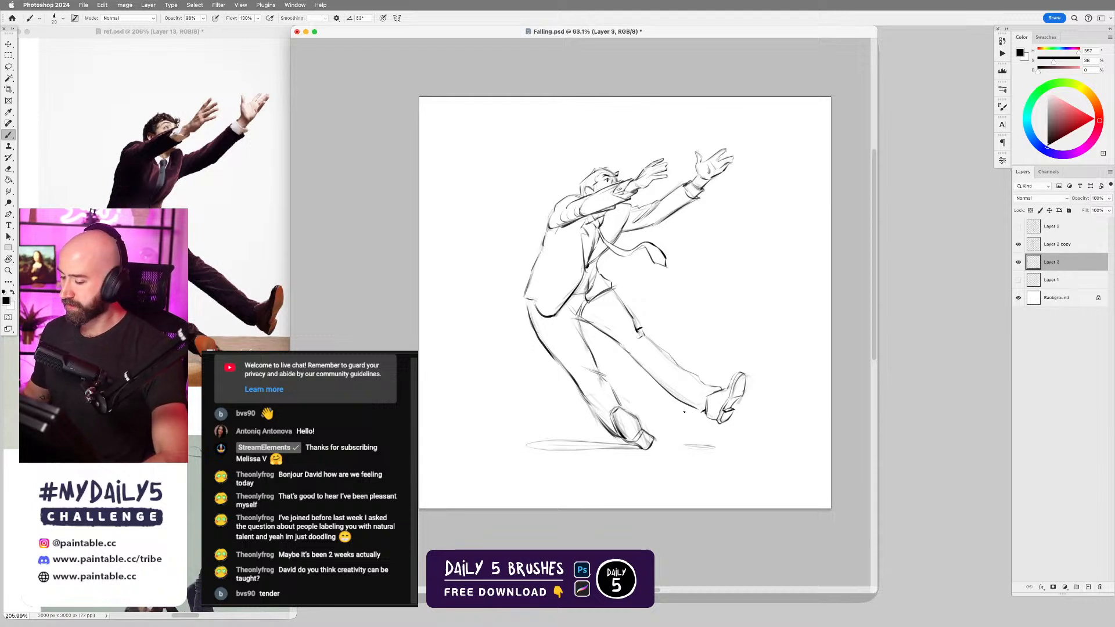
right_click(678, 412)
click(746, 450)
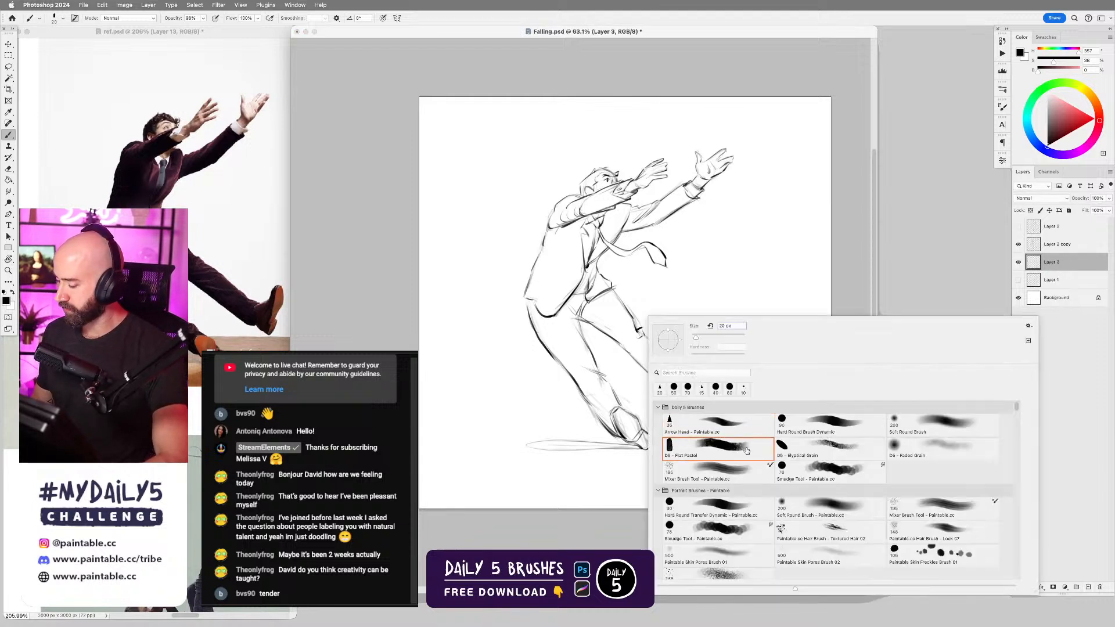
click(618, 350)
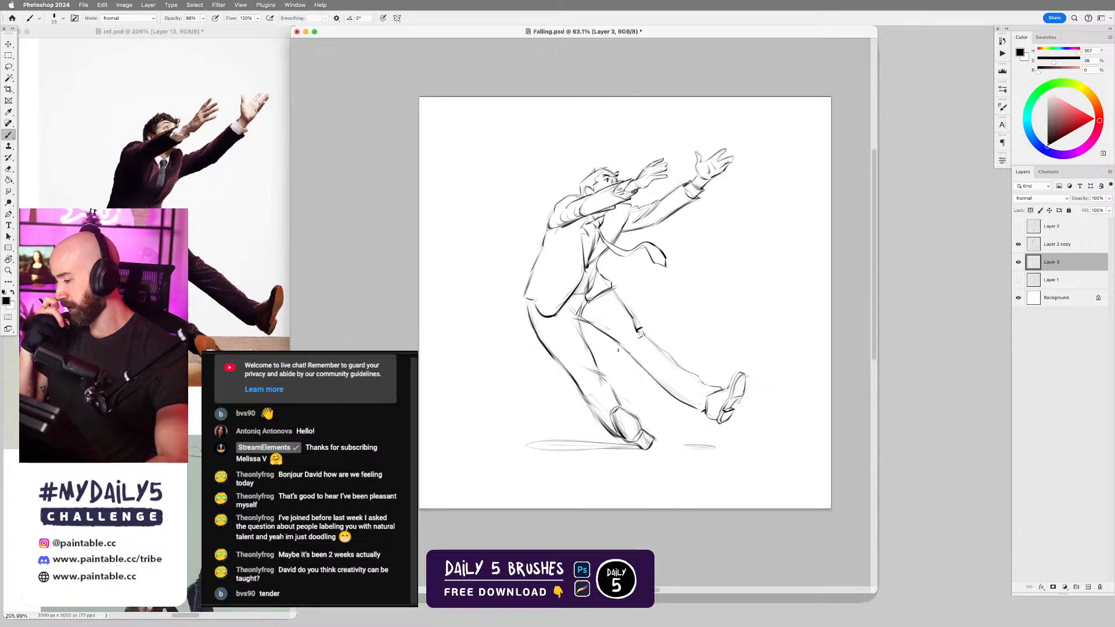
- Pick a pale desaturated yellow as the paint colour and enlarge the brush to 500 px
click(1081, 88)
click(1068, 104)
click(1086, 91)
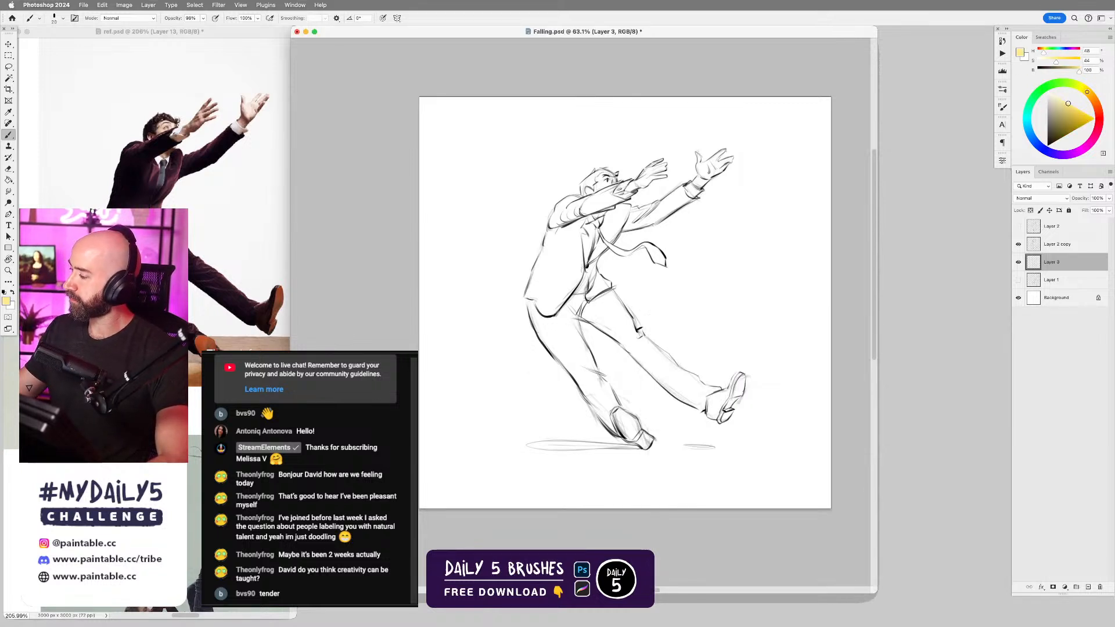
click(1059, 101)
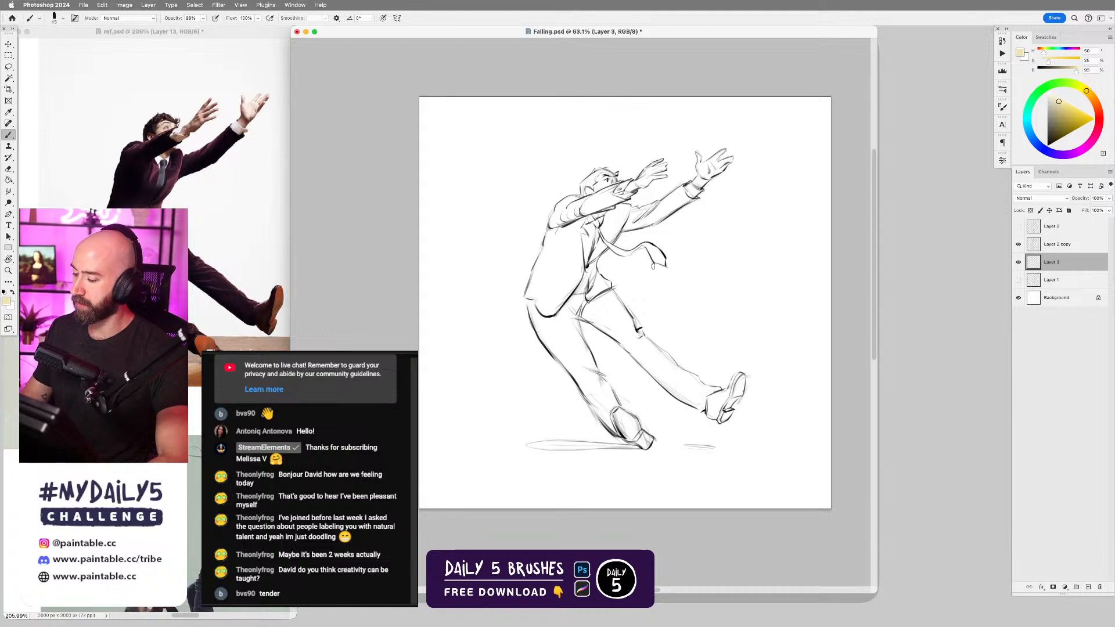
key(bracketright)
key(bracketright)
key(bracketright)
key(bracketright)
key(bracketright)
key(bracketright)
key(bracketright)
key(bracketright)
key(bracketright)
key(bracketright)
key(bracketright)
key(bracketright)
key(bracketright)
key(bracketright)
drag(552, 190, 730, 183)
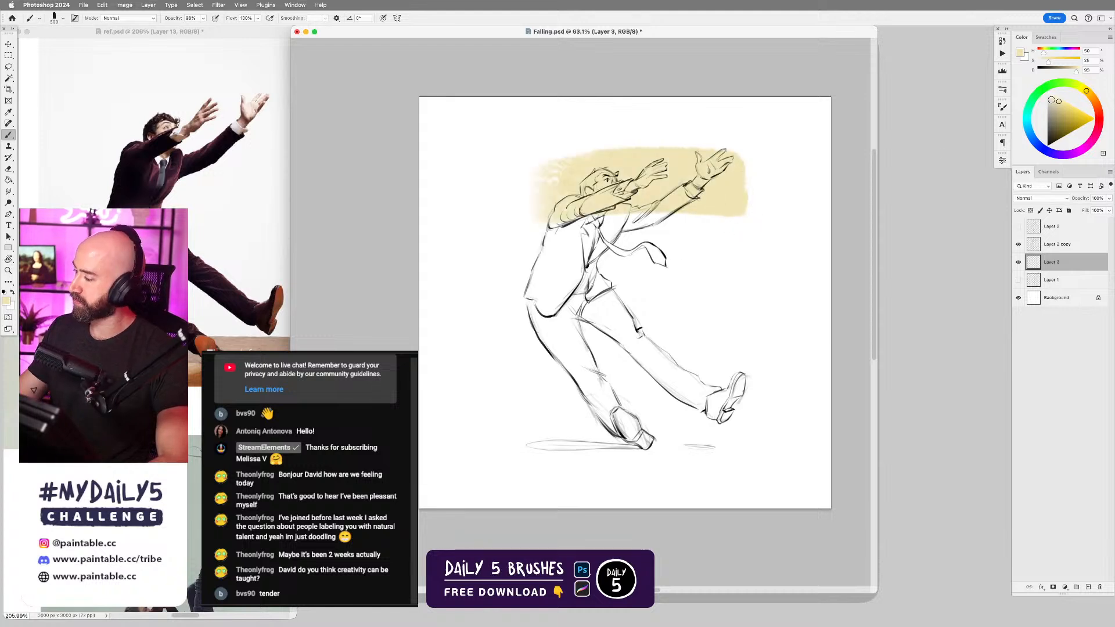
click(1052, 100)
key(ctrl+z)
drag(540, 185, 719, 186)
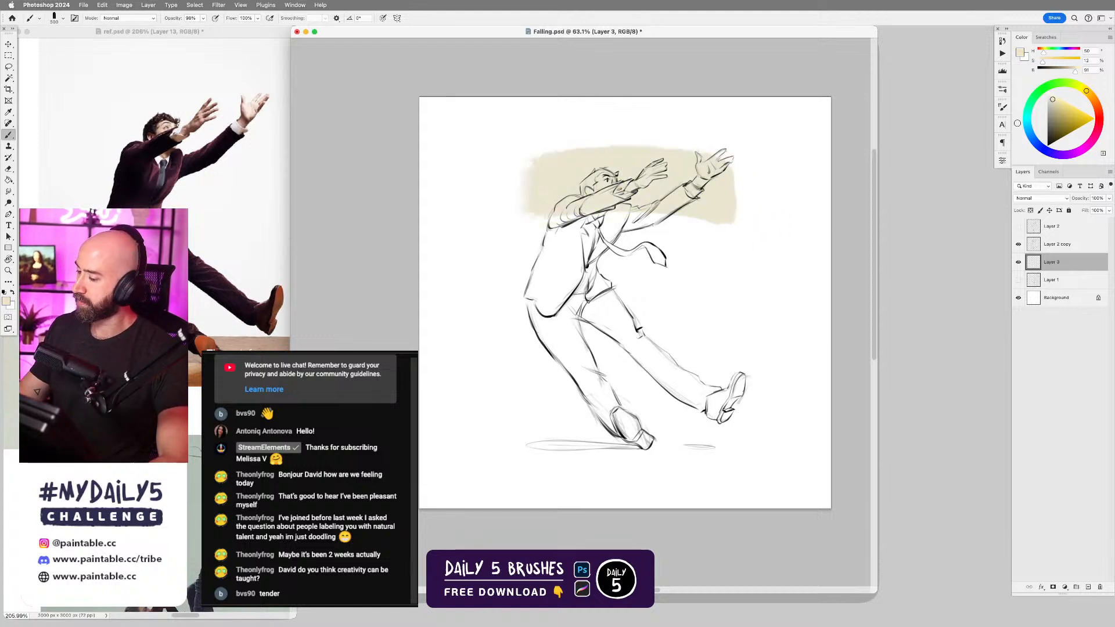
key(ctrl+z)
- Choose a very pale warm grey and paint a soft-edged rectangular backdrop behind the whole figure and its ground shadows
click(1050, 100)
click(1094, 98)
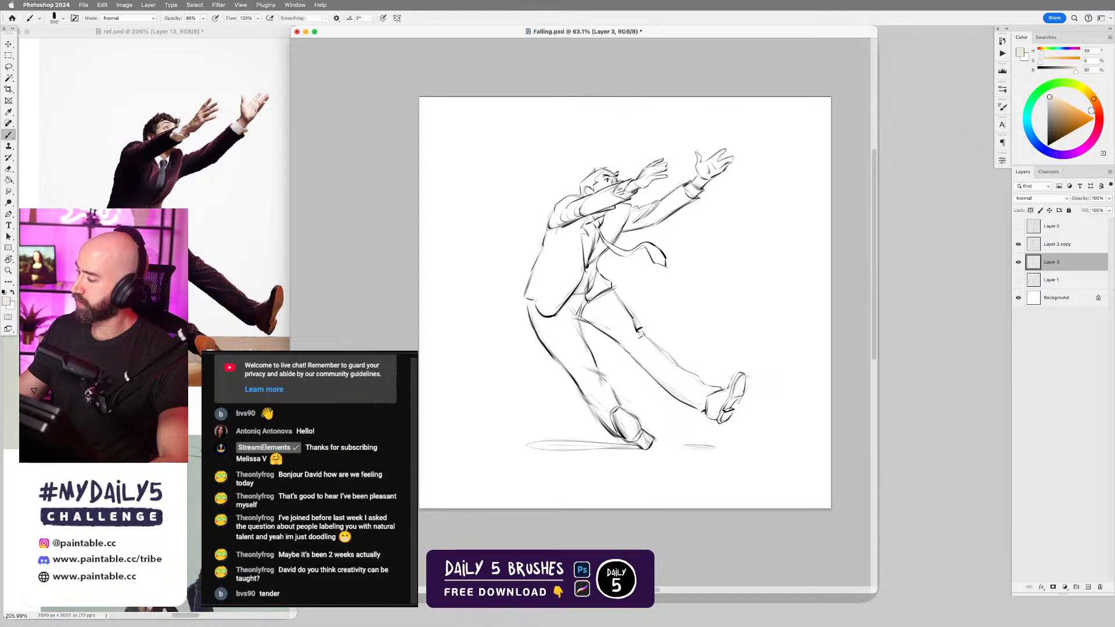
drag(549, 194, 706, 191)
key(ctrl+z)
drag(528, 161, 735, 158)
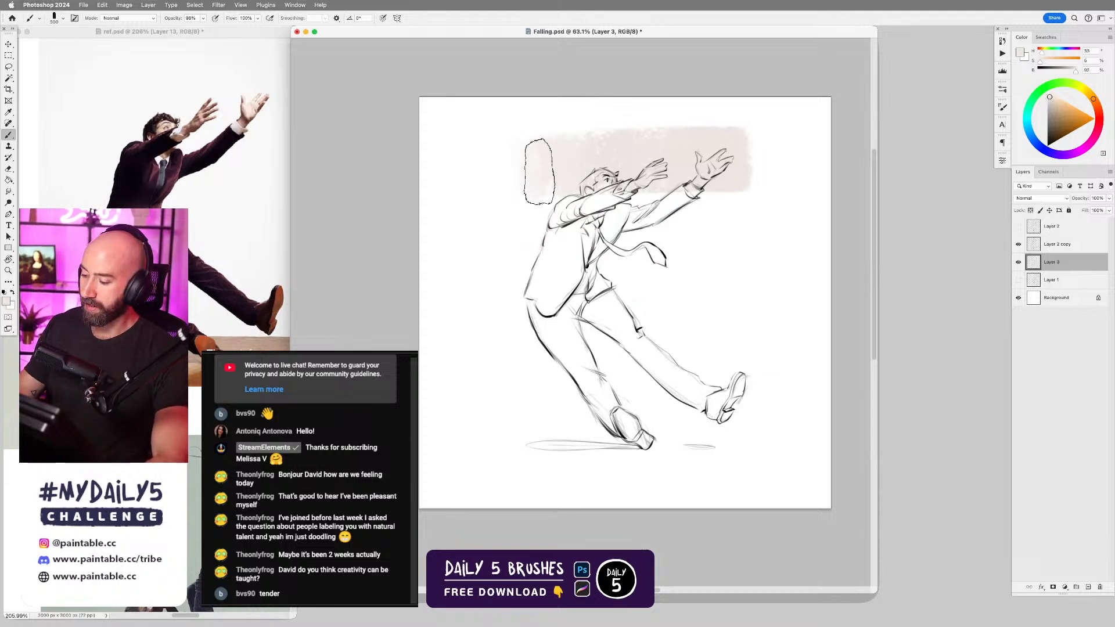
mouse_move(523, 142)
mouse_down()
mouse_move(518, 364)
mouse_move(540, 420)
mouse_move(522, 428)
mouse_move(759, 435)
mouse_move(744, 152)
mouse_move(515, 156)
mouse_move(524, 155)
mouse_move(514, 179)
mouse_move(514, 407)
mouse_up()
mouse_move(546, 220)
mouse_down()
mouse_move(538, 277)
mouse_move(557, 278)
mouse_move(562, 309)
mouse_move(595, 190)
mouse_move(598, 386)
mouse_move(621, 218)
mouse_move(627, 328)
mouse_move(641, 357)
mouse_move(658, 210)
mouse_move(664, 393)
mouse_move(700, 201)
mouse_move(726, 361)
mouse_up()
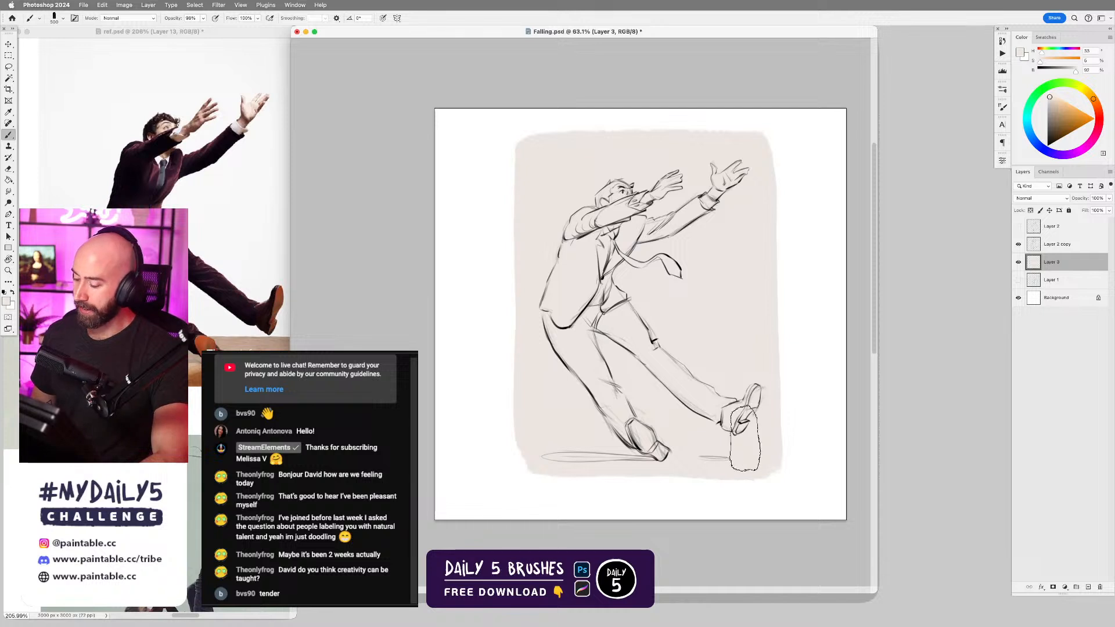
right_click(647, 345)
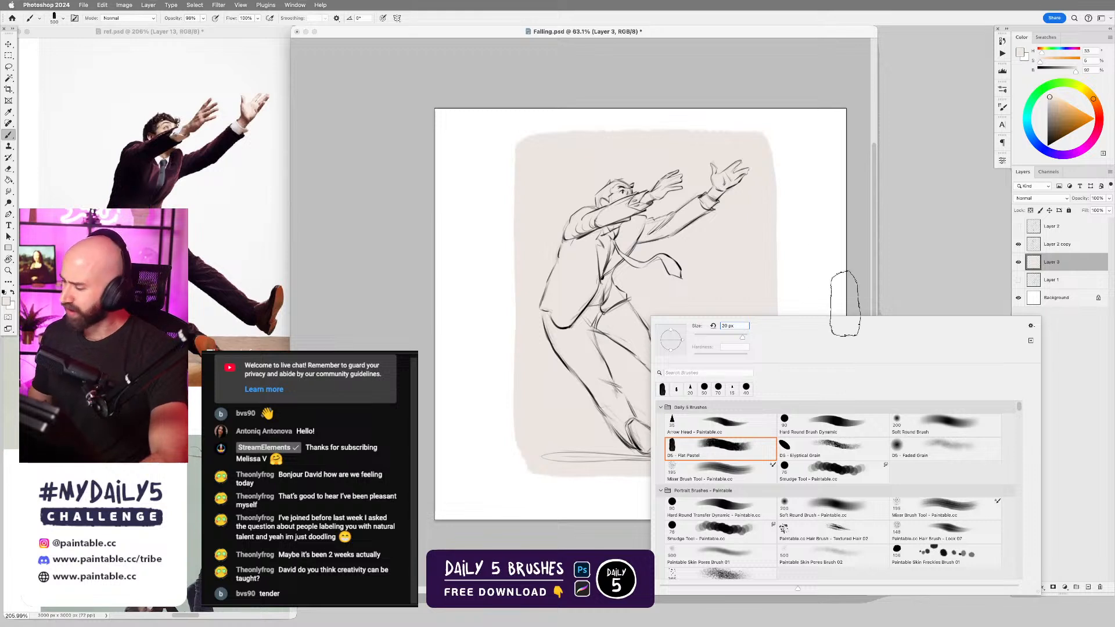
click(788, 250)
key(super+z)
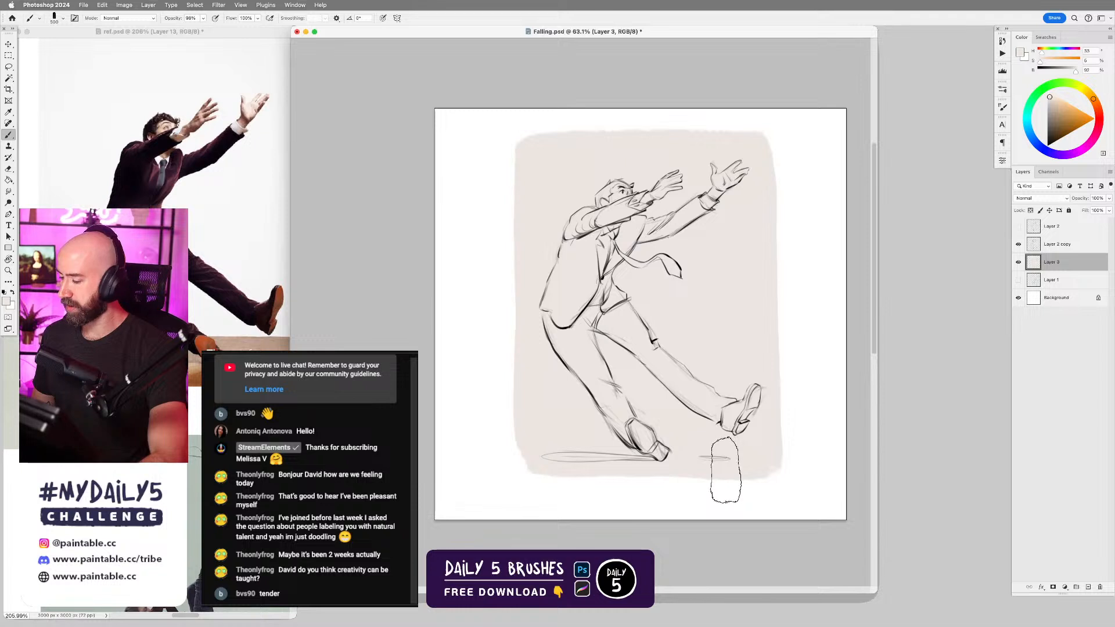
- Add a new layer above the backdrop layer and lasso the outline of the outstretched leg and its raised shoe
key(alt+shift+super+n)
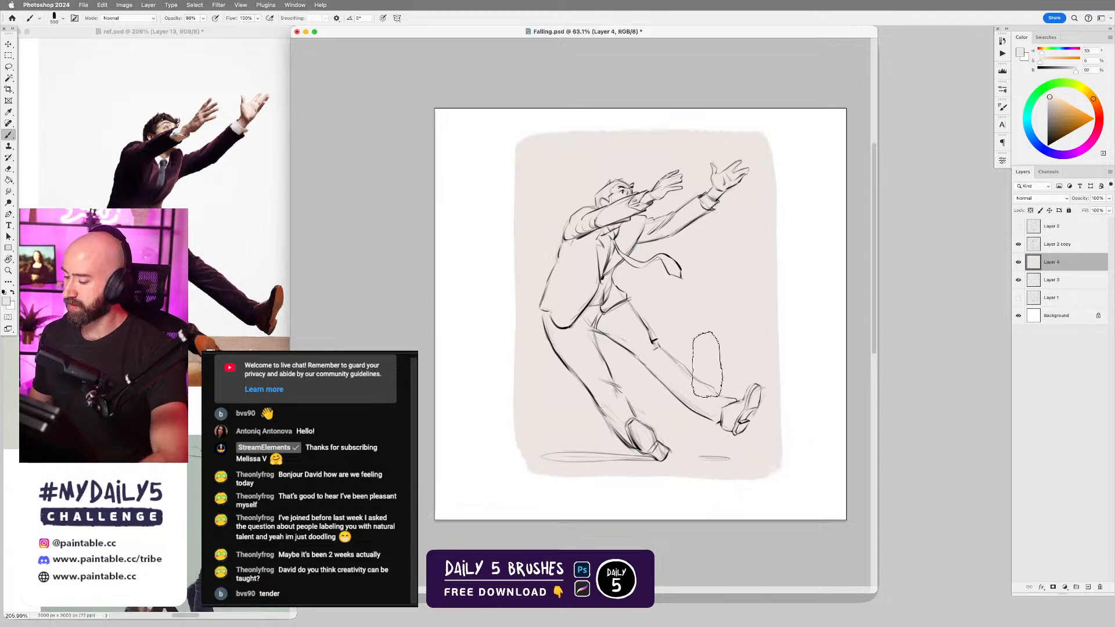
key(l)
scroll(726, 415, up, 2)
scroll(725, 419, up, 4)
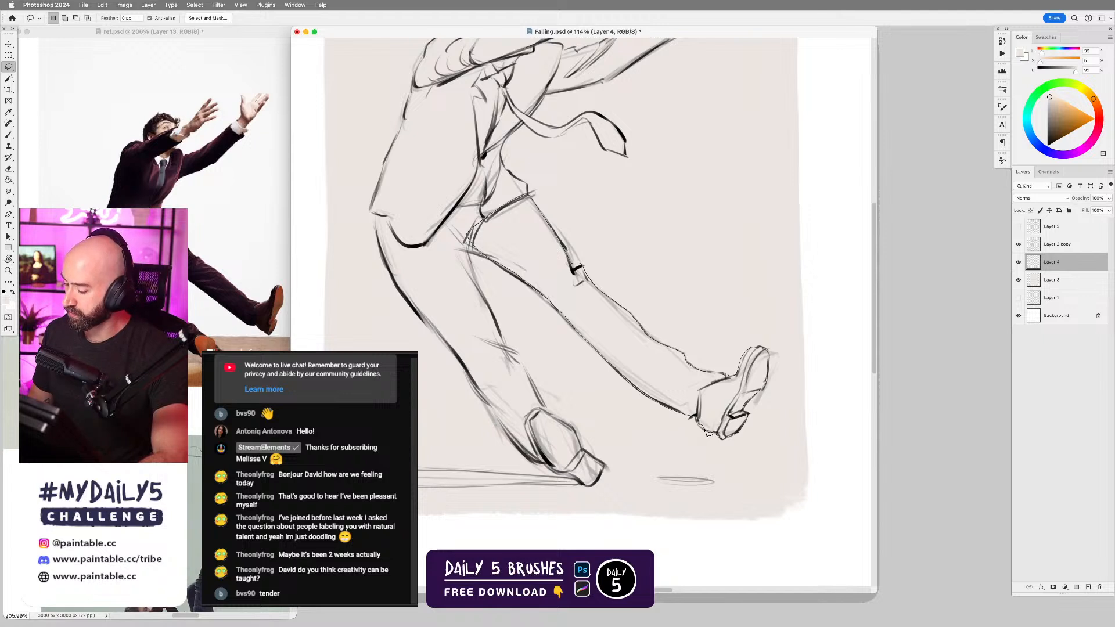
drag(735, 441, 753, 434)
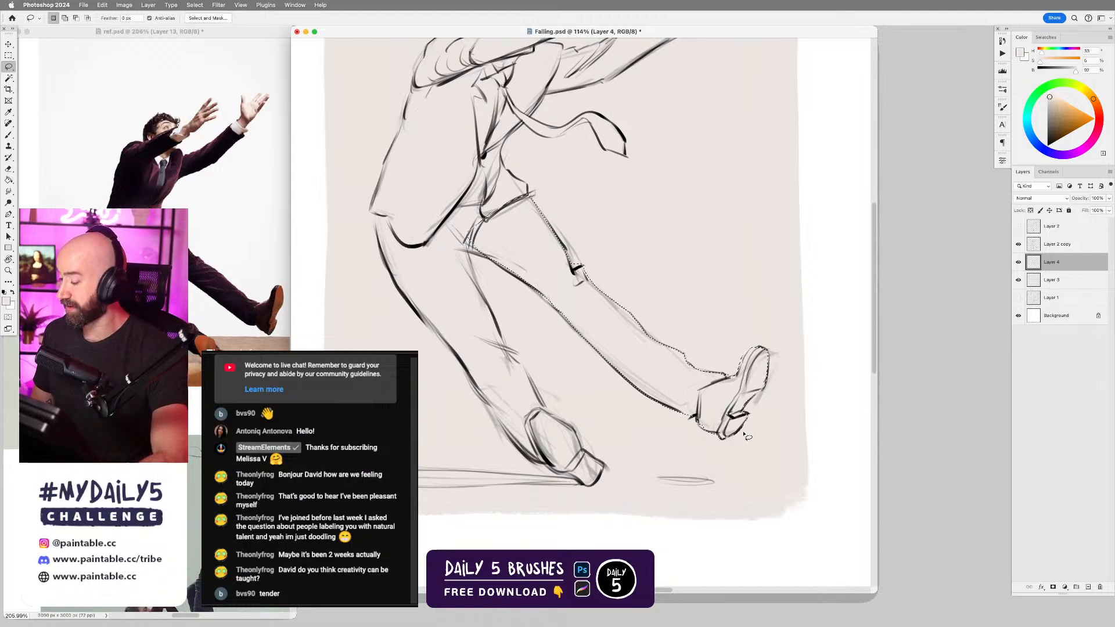
key(shift)
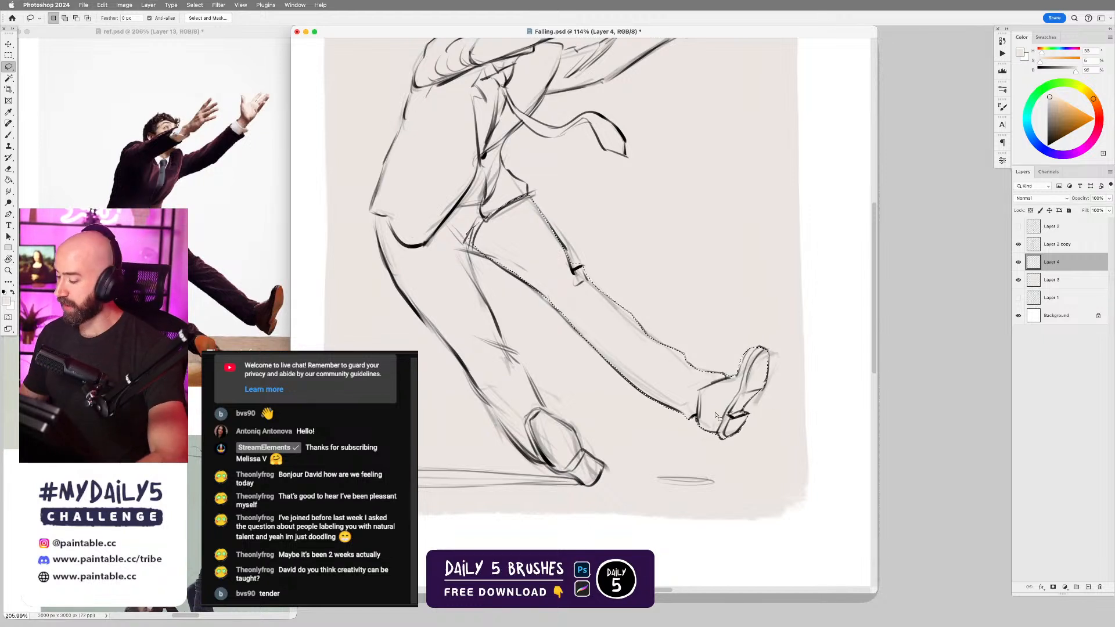
key(shift)
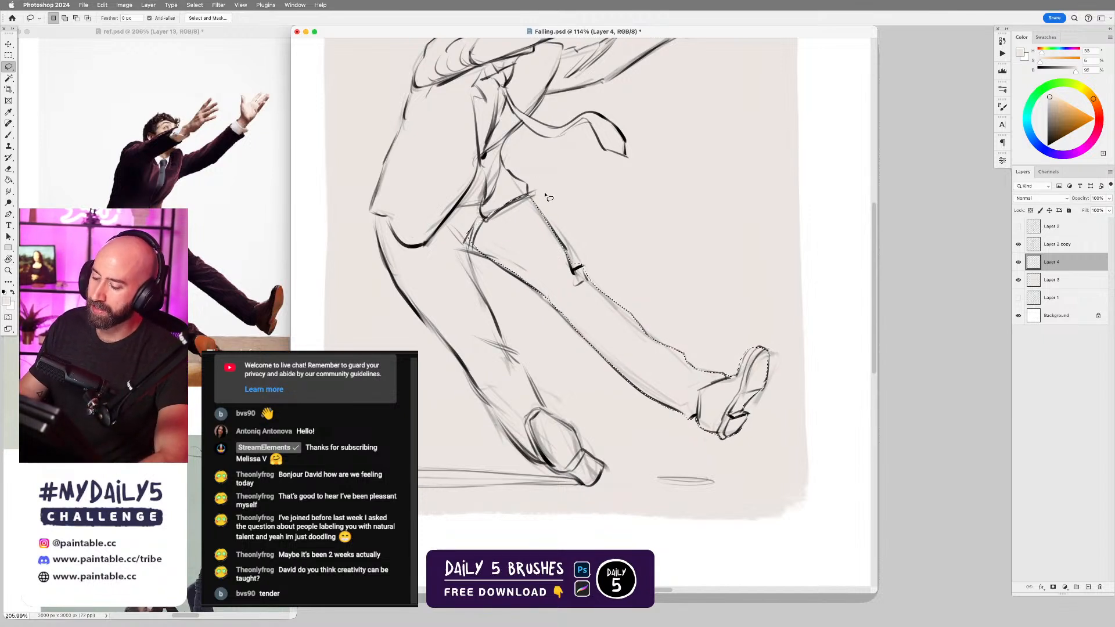
- Extend the lasso selection over the waist, jacket torso and hips, following the back contour up to the chest
drag(559, 177, 636, 246)
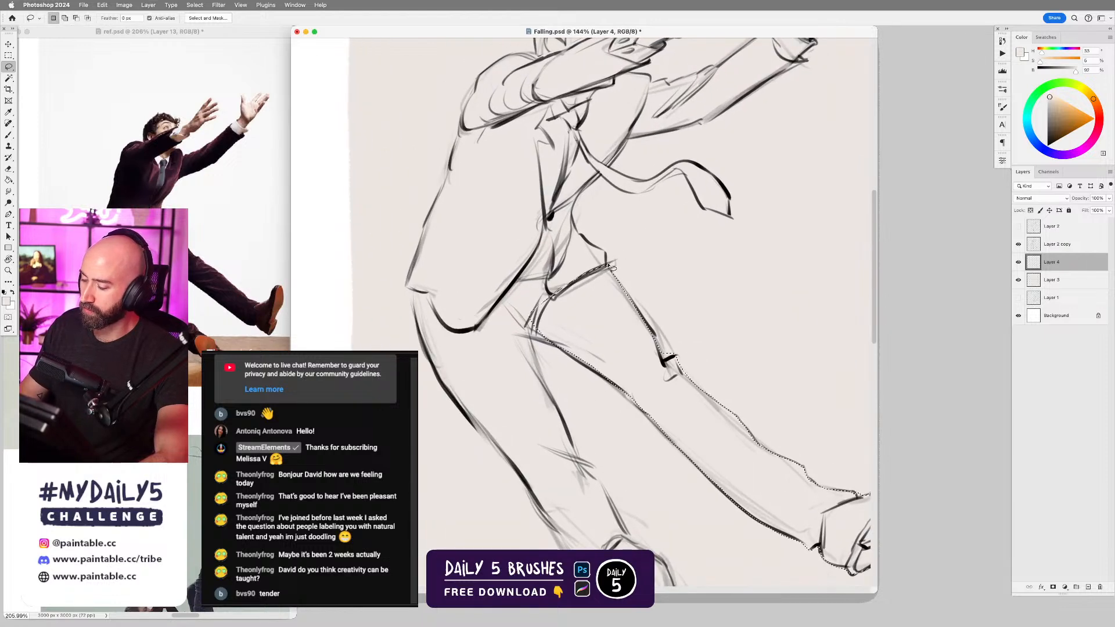
key(shift)
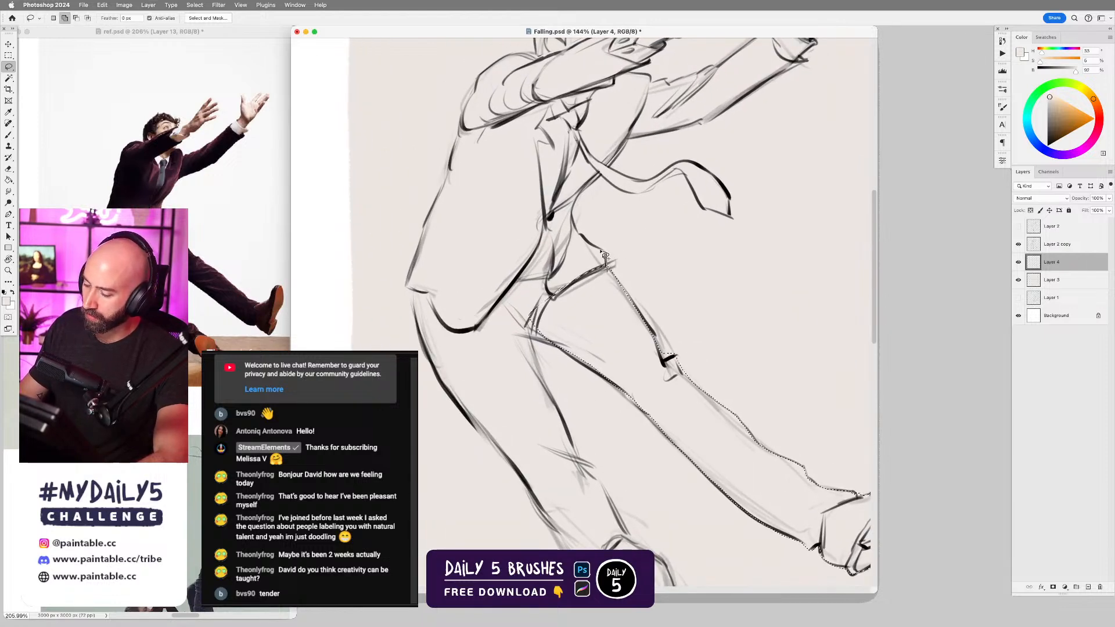
drag(605, 256, 580, 235)
mouse_move(591, 192)
mouse_down()
mouse_move(618, 154)
mouse_move(607, 123)
mouse_move(461, 126)
mouse_move(427, 236)
mouse_up()
mouse_move(416, 280)
mouse_down()
mouse_move(436, 368)
mouse_move(478, 405)
mouse_move(521, 415)
mouse_move(531, 343)
mouse_move(574, 357)
mouse_move(588, 345)
mouse_move(576, 305)
mouse_move(610, 279)
mouse_move(610, 264)
mouse_move(562, 256)
mouse_up()
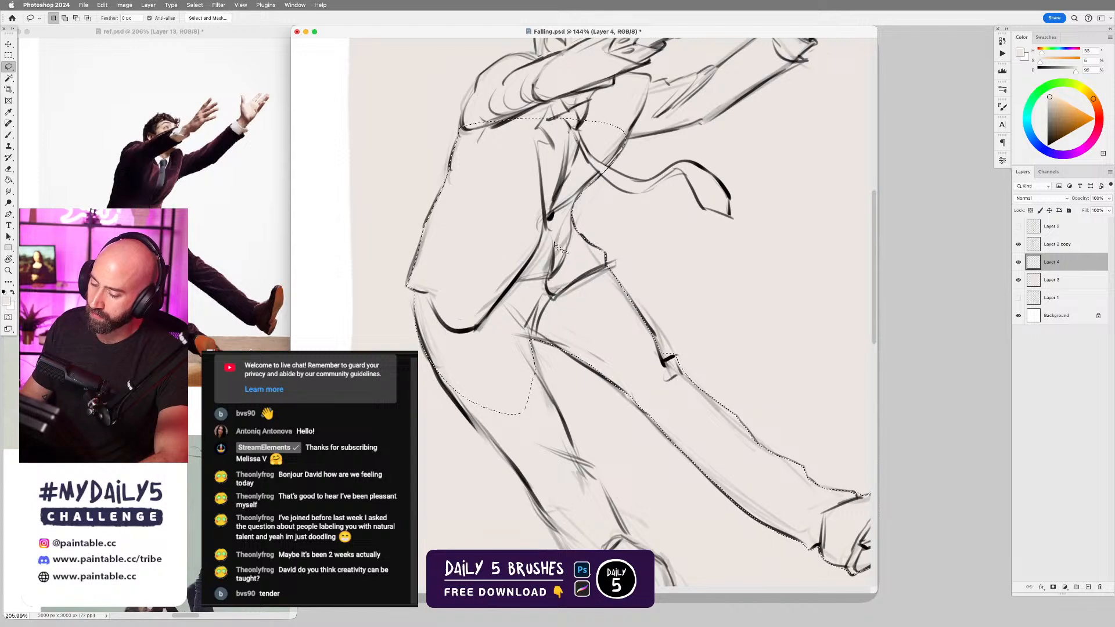
- Add the supporting leg and its shoe to the selection and tidy the edge along the outer thigh
scroll(586, 187, down, 5)
key(shift)
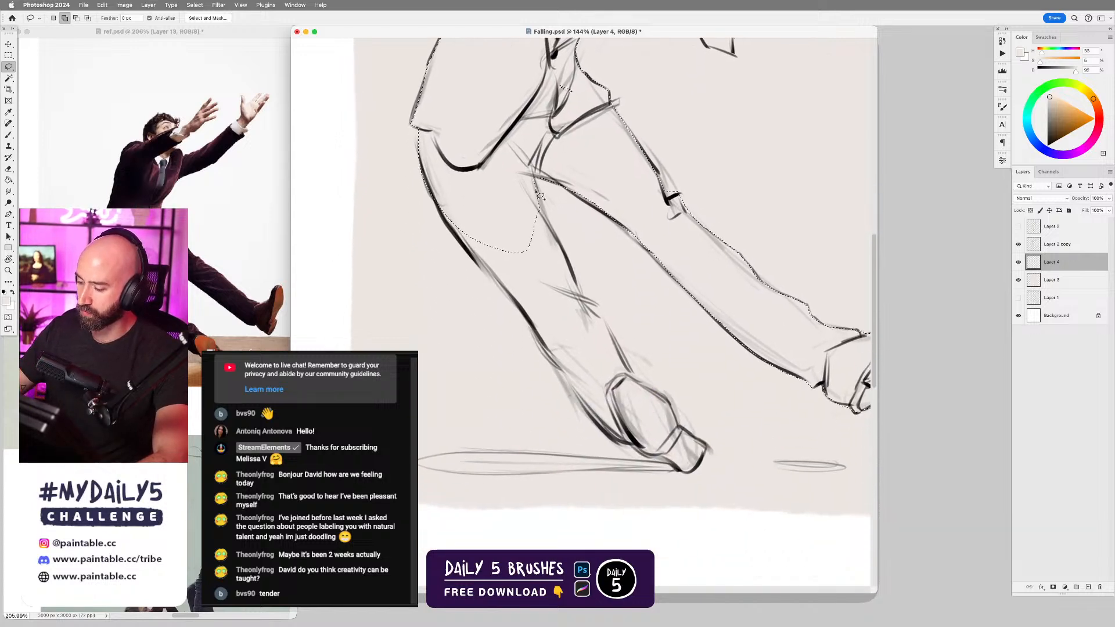
drag(532, 177, 587, 305)
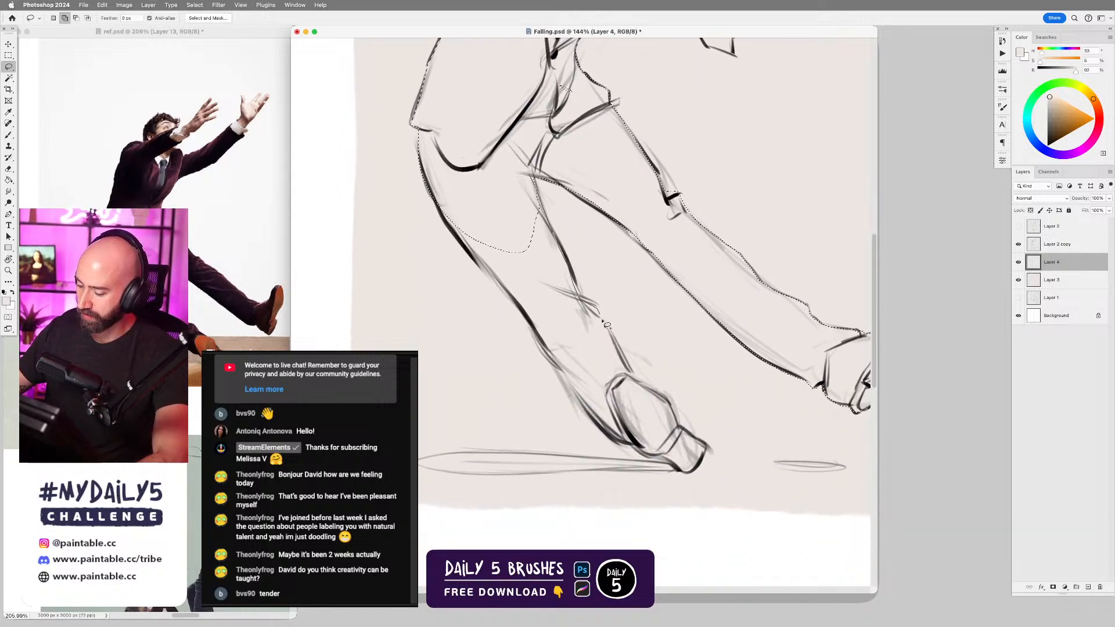
mouse_move(649, 395)
mouse_down()
mouse_move(708, 449)
mouse_move(699, 478)
mouse_move(642, 459)
mouse_move(581, 405)
mouse_move(433, 203)
mouse_move(414, 125)
mouse_up()
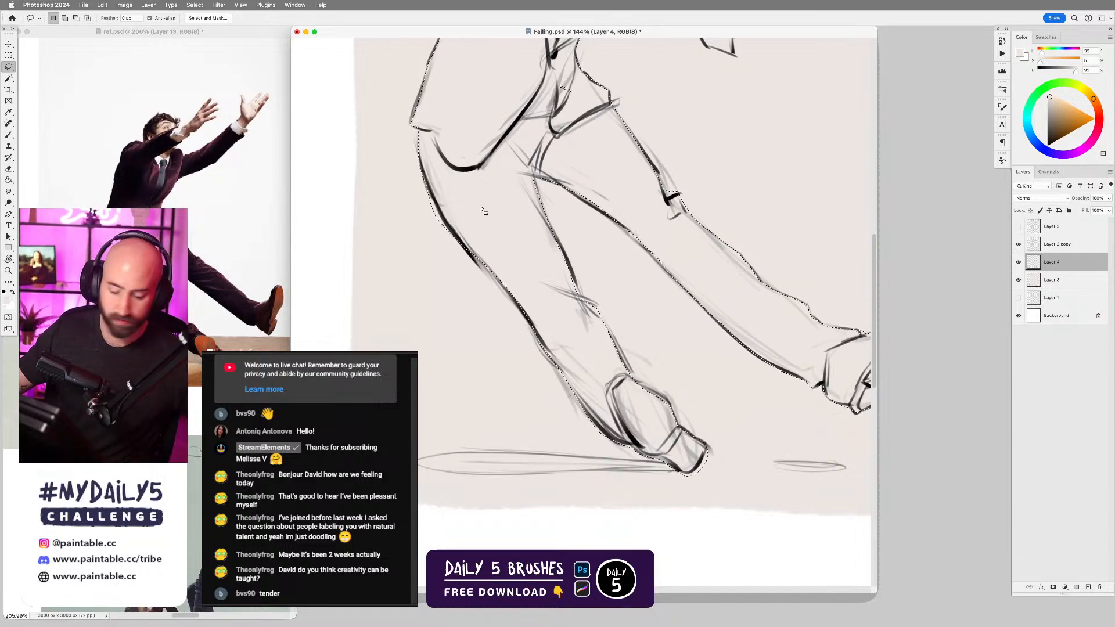
key(shift)
drag(418, 154, 456, 235)
drag(482, 282, 487, 287)
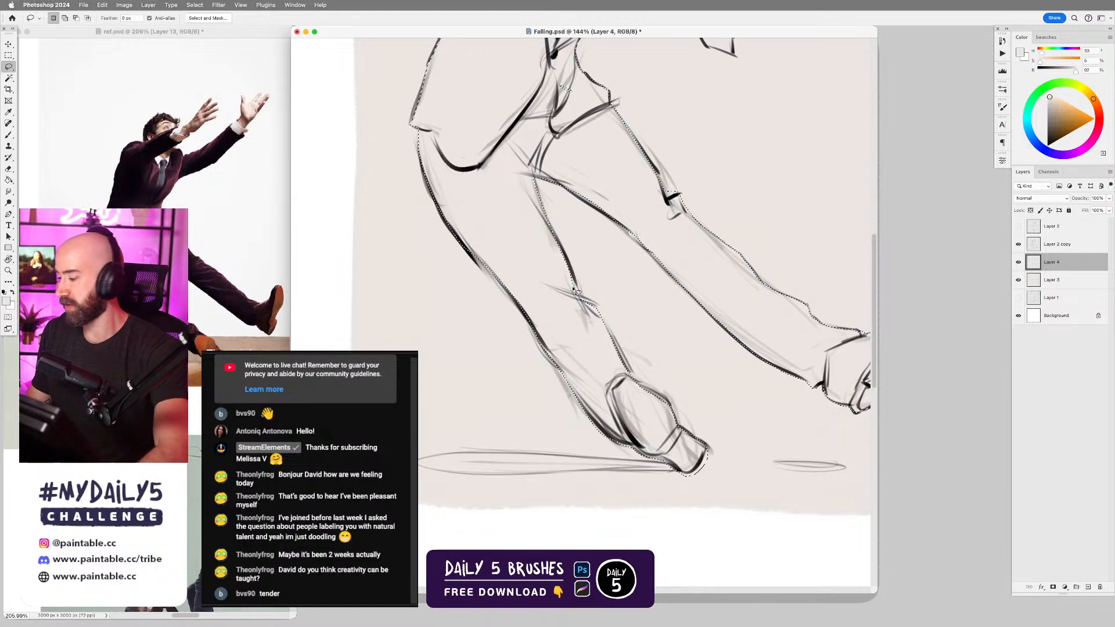
- Add the upper chest and the far outstretched arm up to its cuff to the selection
scroll(581, 314, up, 5)
scroll(568, 407, up, 2)
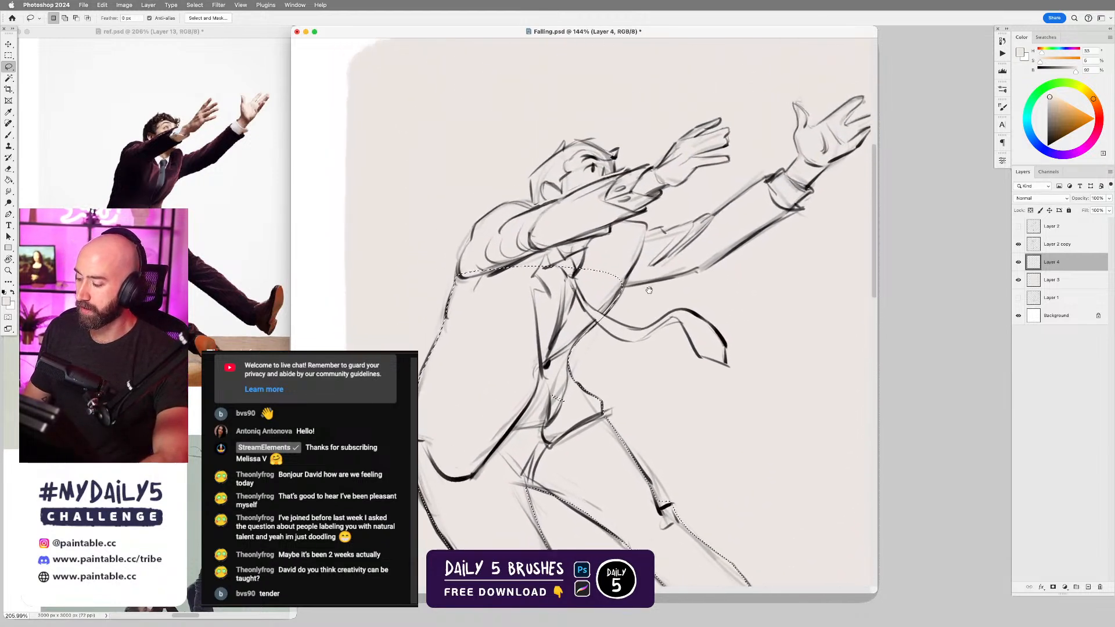
key(shift)
mouse_move(636, 297)
mouse_down()
mouse_move(716, 272)
mouse_move(813, 219)
mouse_up()
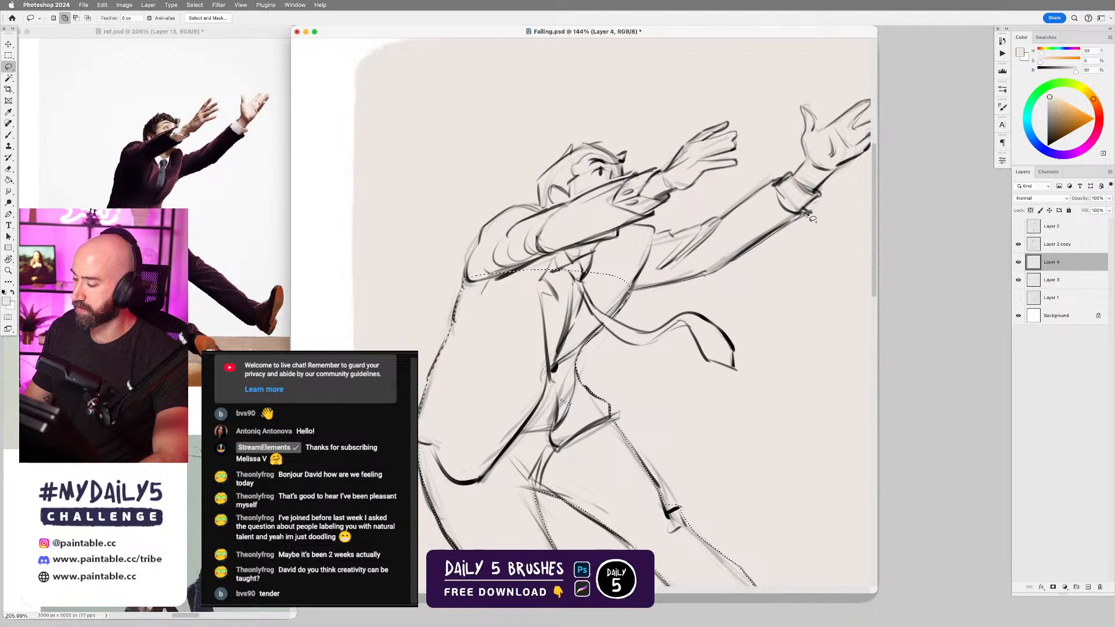
mouse_move(832, 169)
mouse_down()
mouse_move(723, 223)
mouse_move(552, 239)
mouse_move(490, 258)
mouse_move(468, 279)
mouse_move(496, 336)
mouse_move(581, 302)
mouse_up()
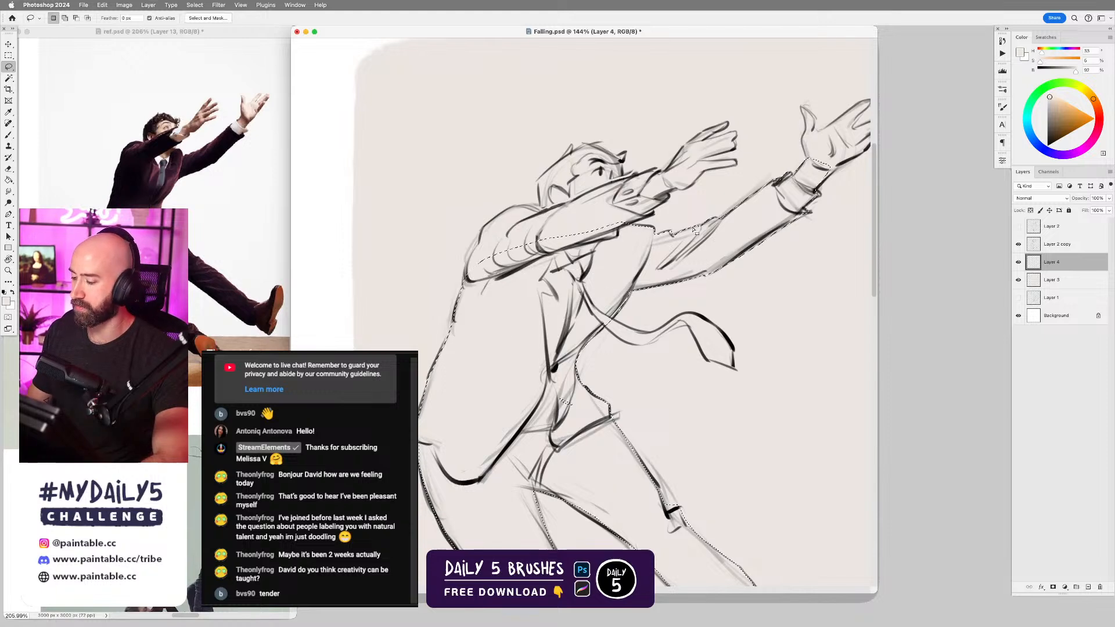
- Add the near arm with its hand, the shoulder and the head to the selection, closing the gaps inside the sleeve
scroll(691, 291, up, 5)
key(shift)
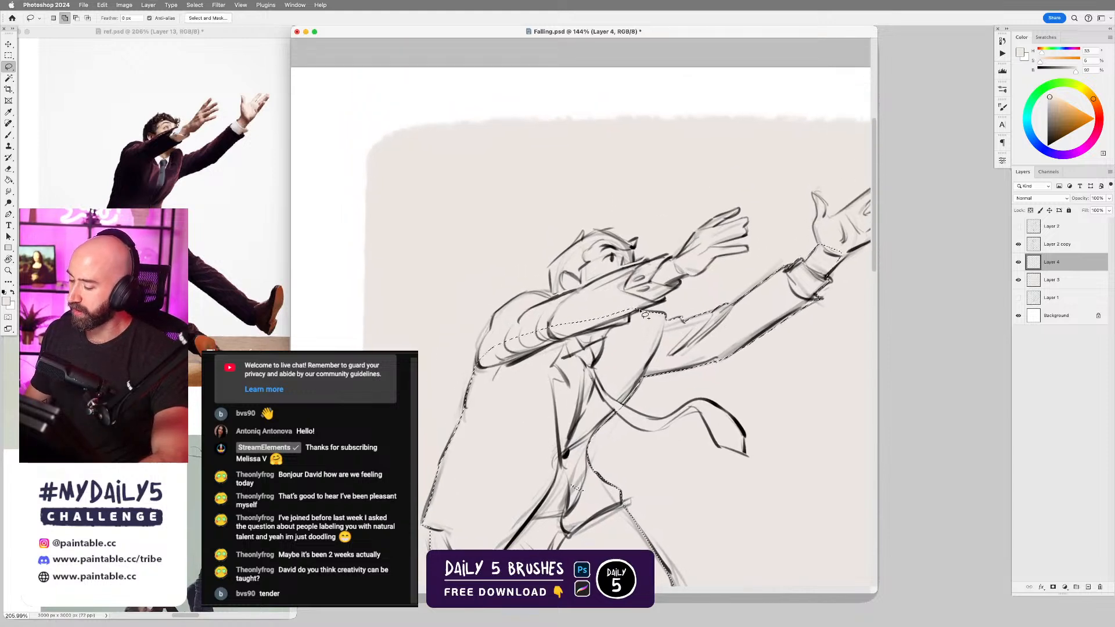
mouse_move(687, 275)
mouse_down()
mouse_move(750, 252)
mouse_move(707, 245)
mouse_move(633, 287)
mouse_move(537, 331)
mouse_up()
key(shift)
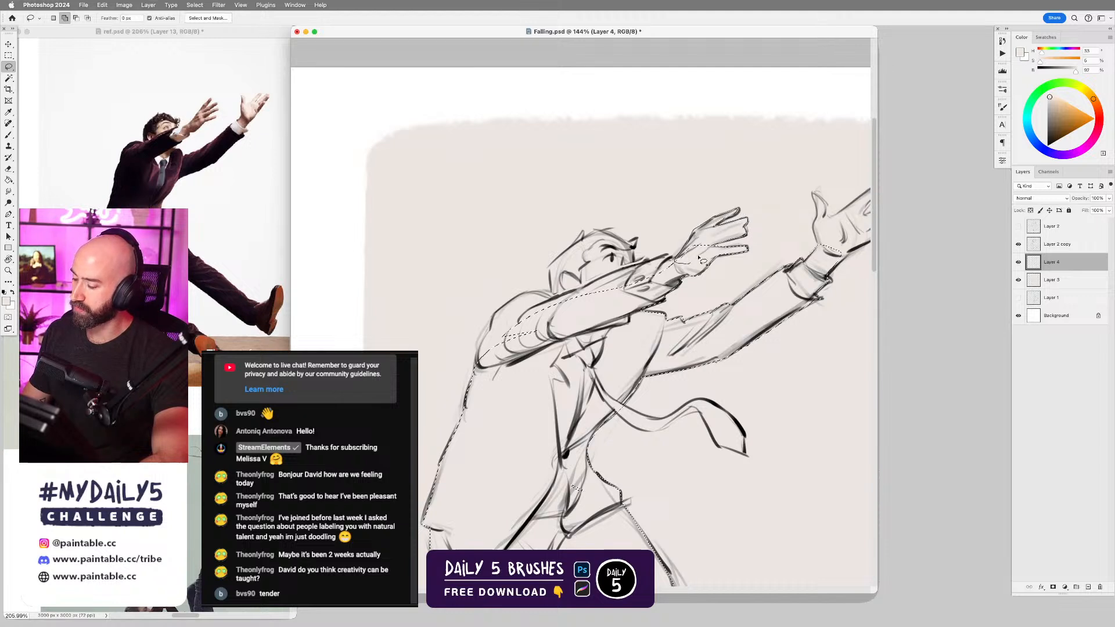
drag(699, 257, 705, 248)
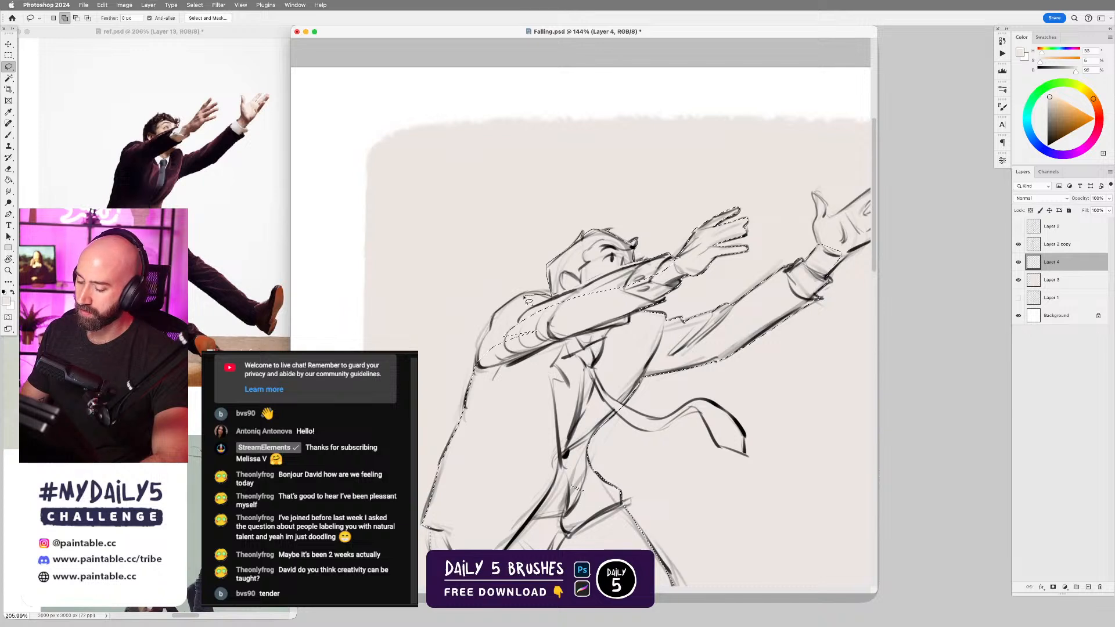
mouse_move(481, 348)
mouse_down()
mouse_move(524, 387)
mouse_move(631, 296)
mouse_up()
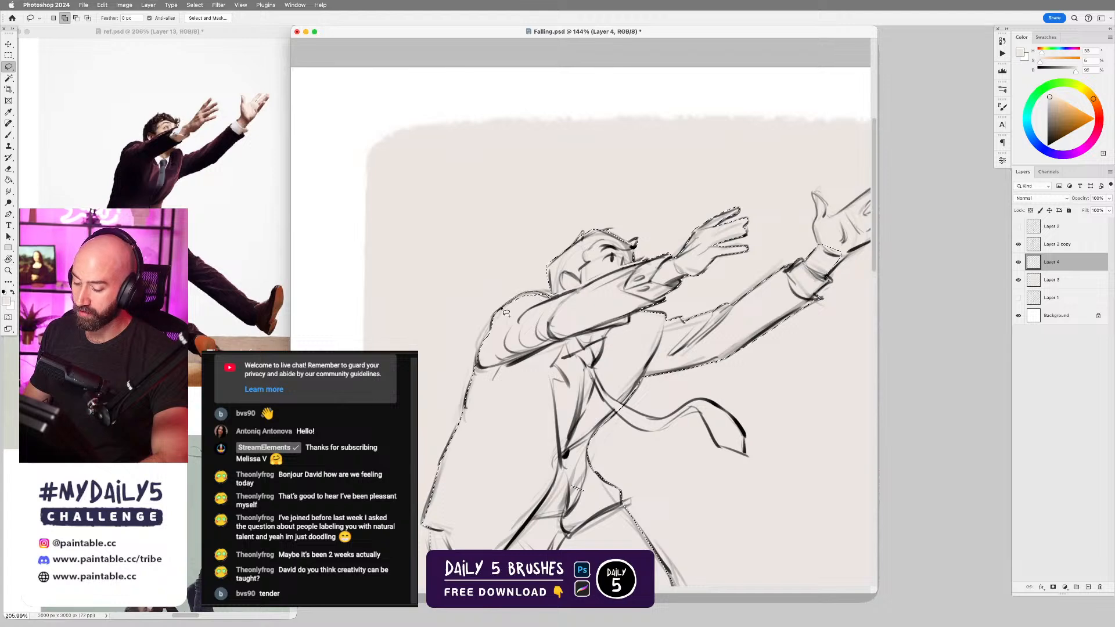
drag(530, 326, 528, 325)
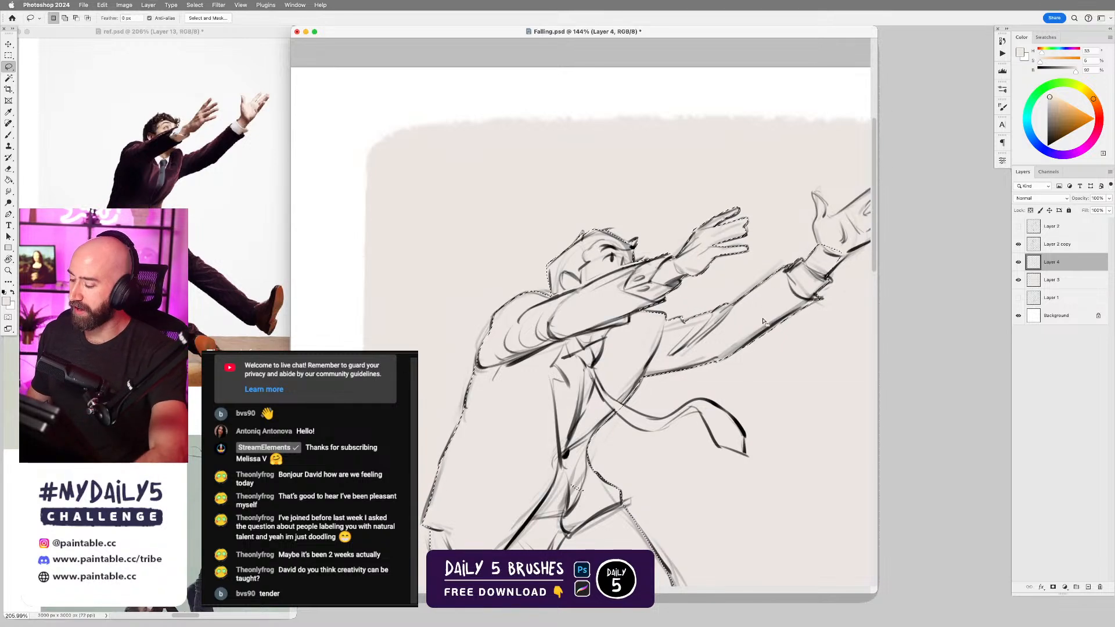
- Add the far hand to the selection, tracing around its fingers and thumb down to the wrist
drag(749, 307, 695, 330)
scroll(695, 331, up, 5)
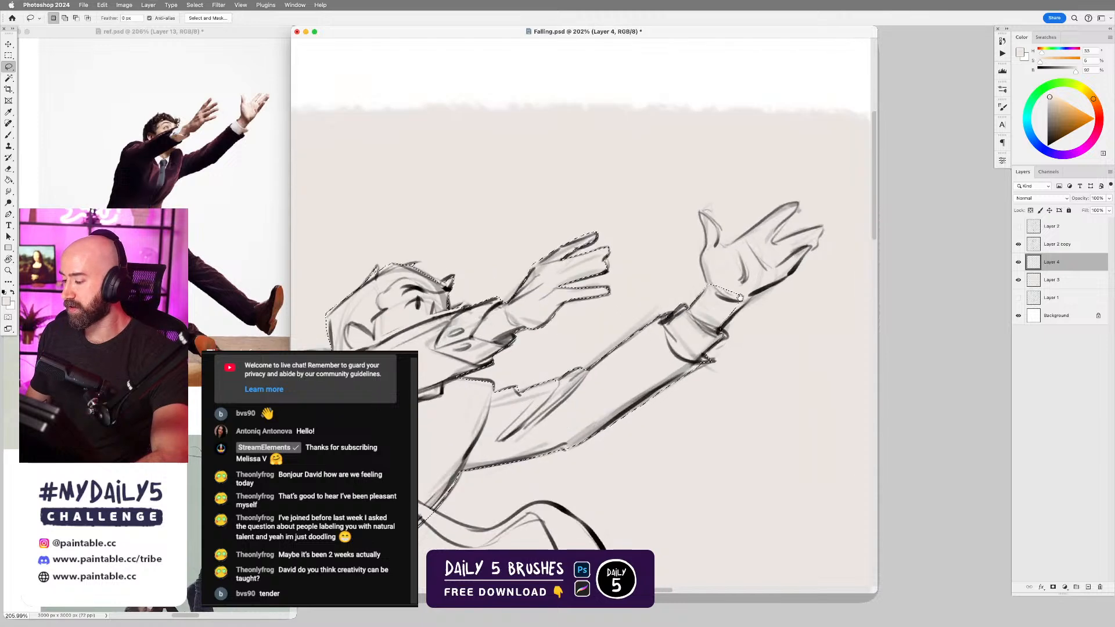
key(shift)
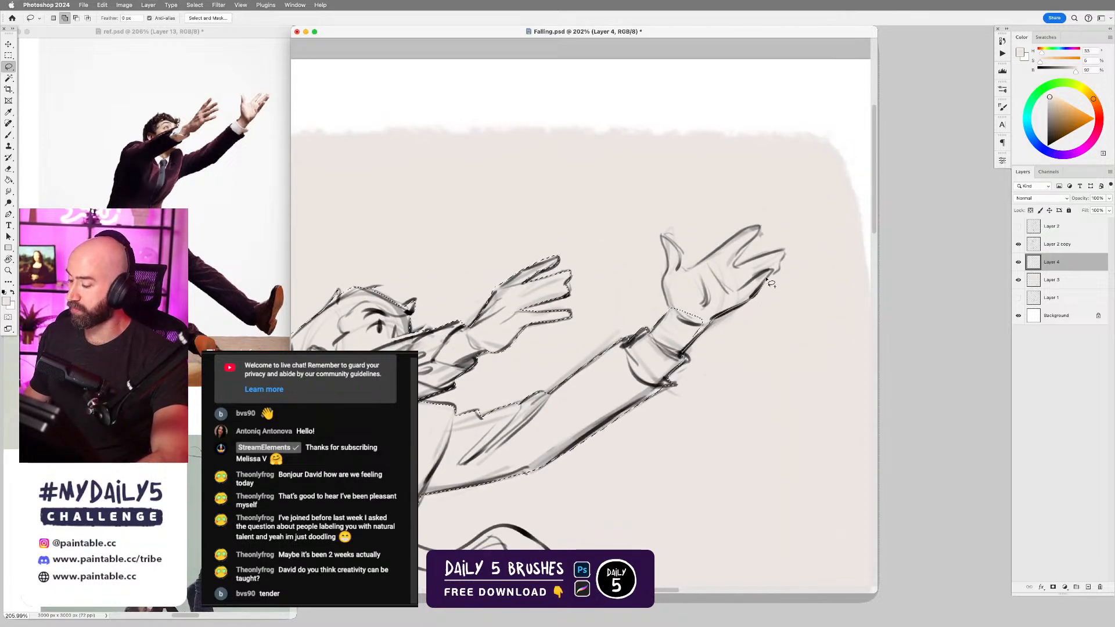
drag(777, 252, 736, 267)
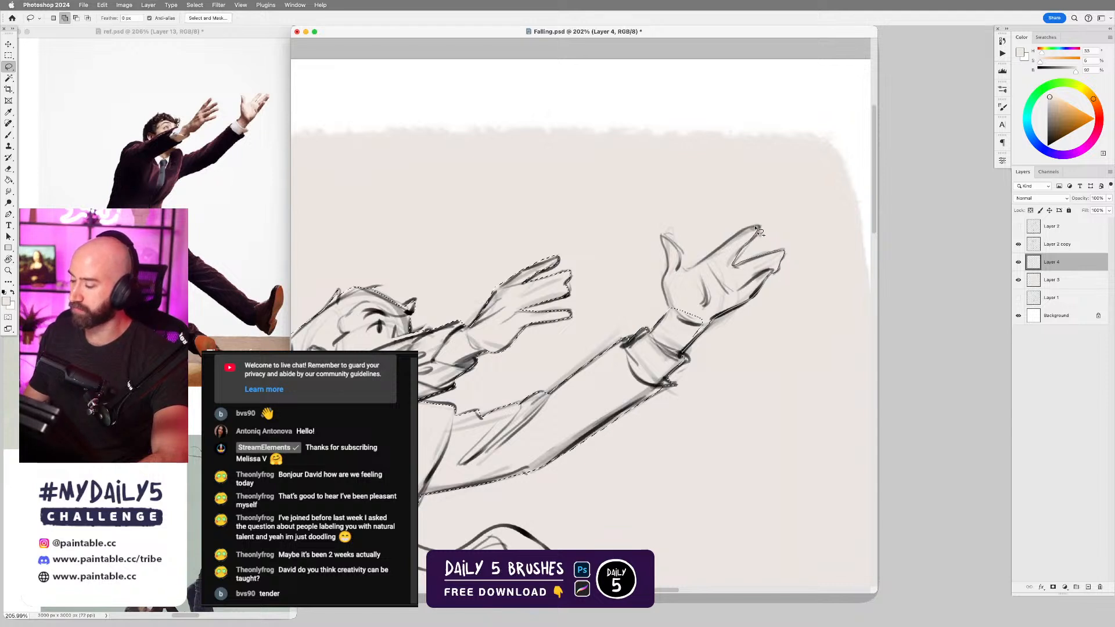
mouse_move(755, 228)
mouse_down()
mouse_move(692, 267)
mouse_move(682, 256)
mouse_move(665, 343)
mouse_move(714, 326)
mouse_up()
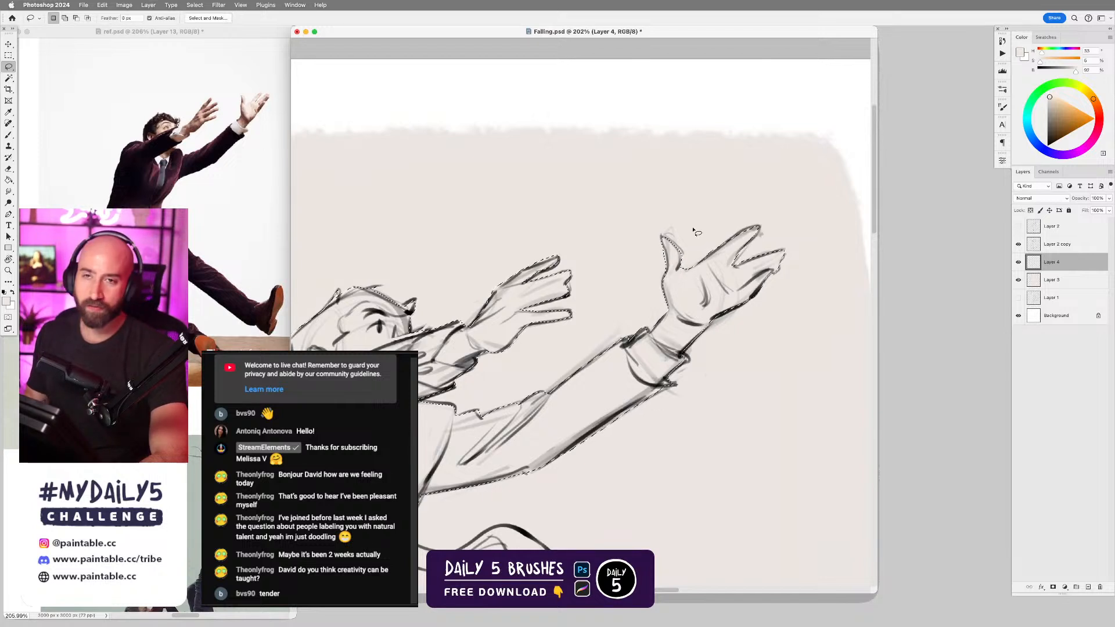
- Add another new layer, paint the whole selected figure in a flat light tan, and deselect
scroll(701, 348, down, 5)
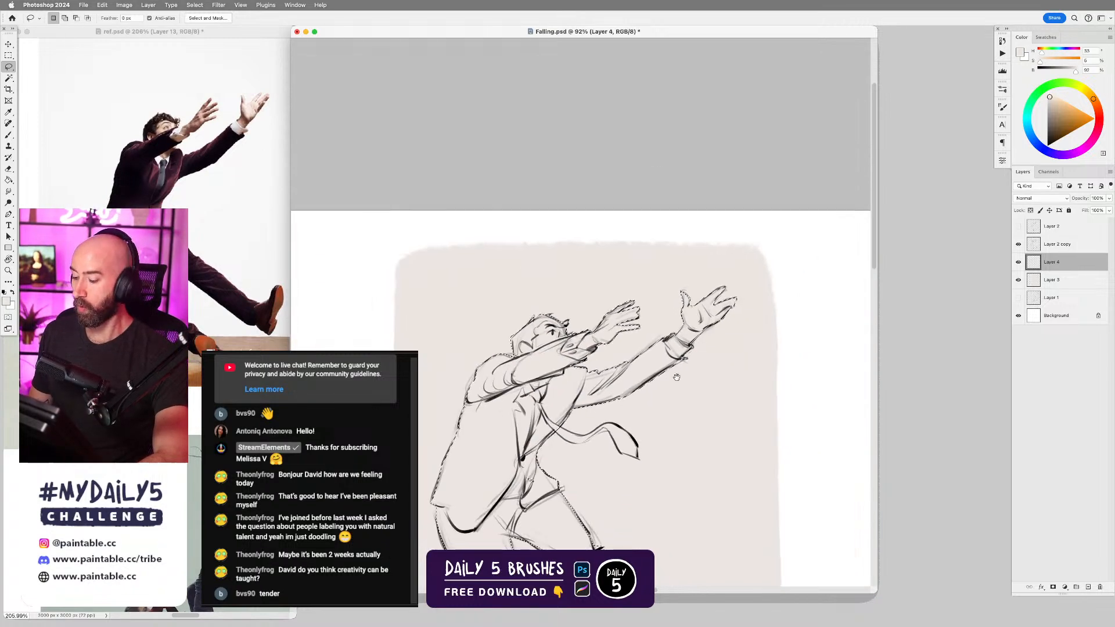
scroll(702, 349, down, 5)
click(1085, 587)
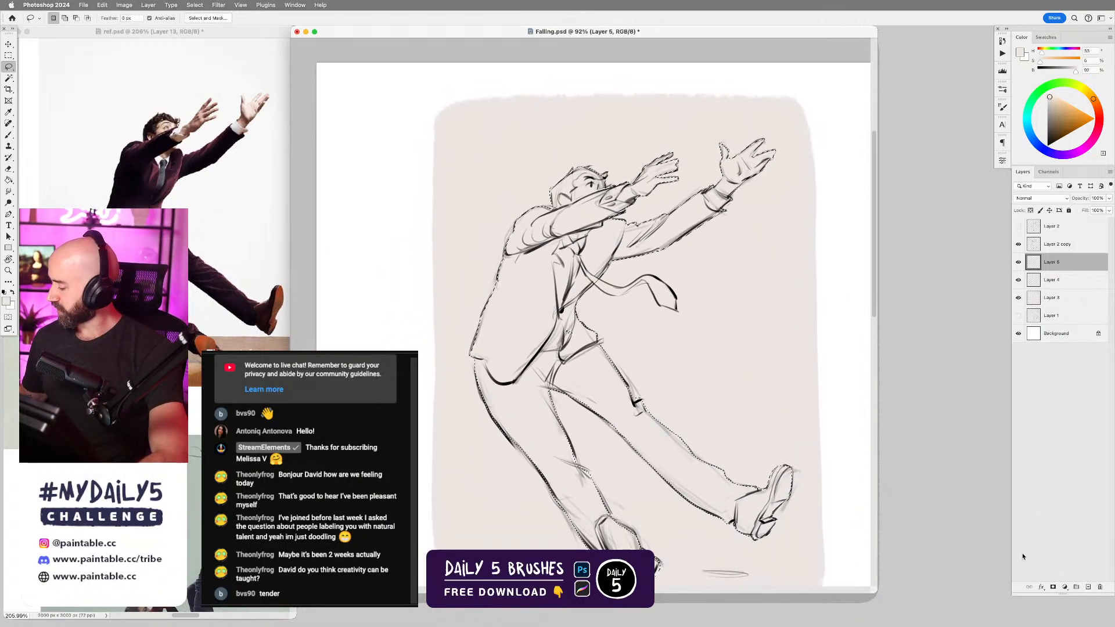
key(b)
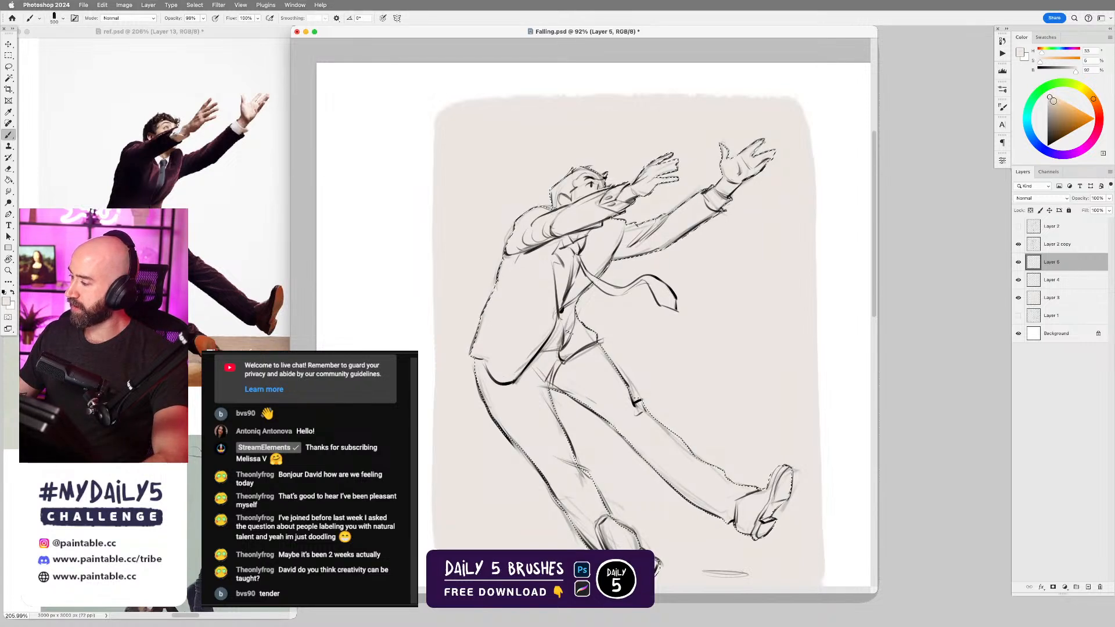
click(1056, 103)
mouse_move(659, 174)
mouse_down()
mouse_move(572, 185)
mouse_move(533, 330)
mouse_move(674, 523)
mouse_move(761, 514)
mouse_up()
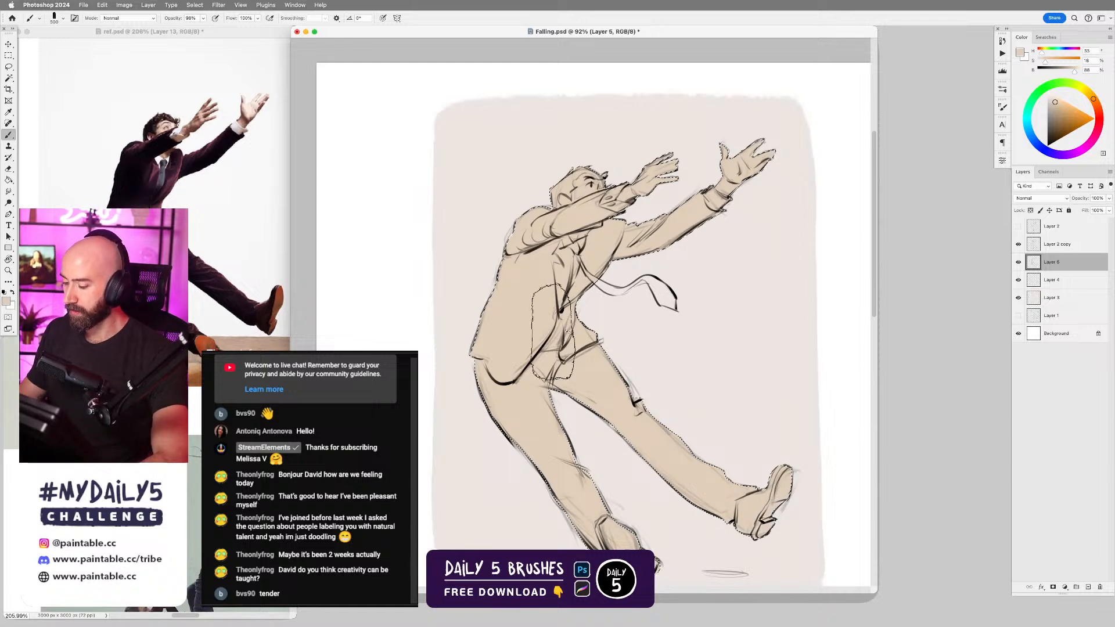
key(super+d)
- Shrink the brush considerably and add a new layer clipped to the tan silhouette layer
key(bracketleft)
key(bracketleft)
key(bracketleft)
key(bracketleft)
key(bracketleft)
key(bracketleft)
key(bracketleft)
key(bracketleft)
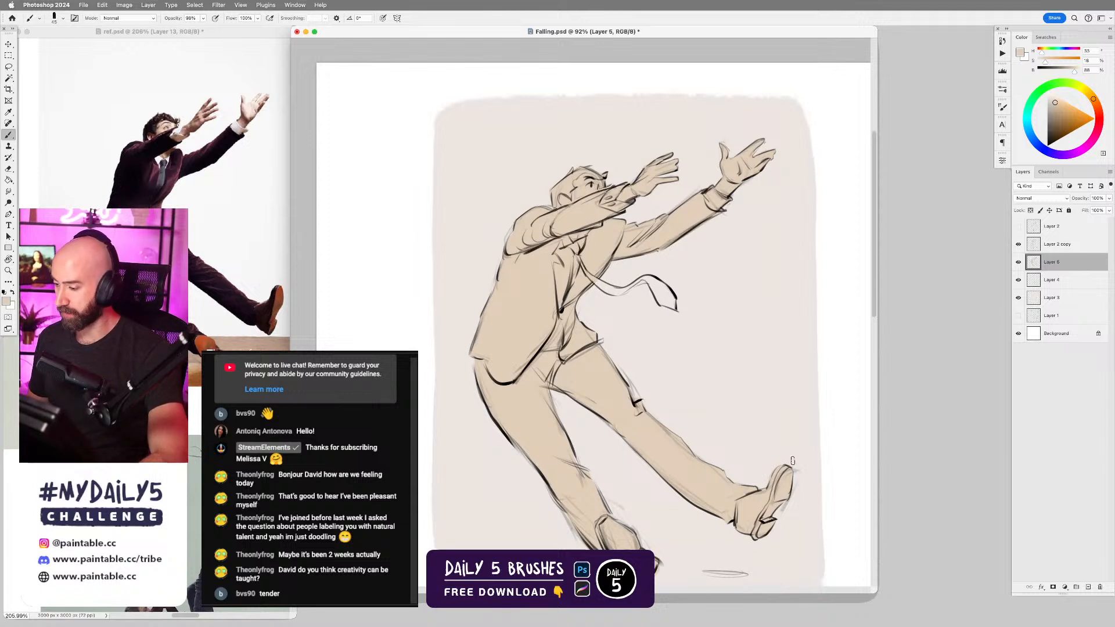
scroll(687, 376, down, 4)
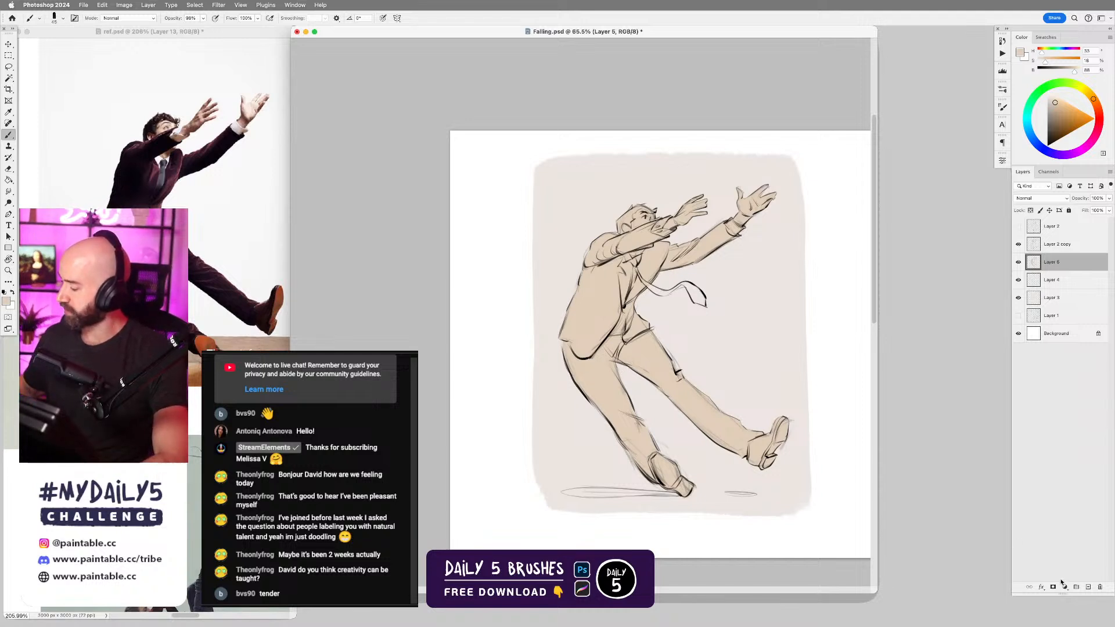
key(super+shift+alt+n)
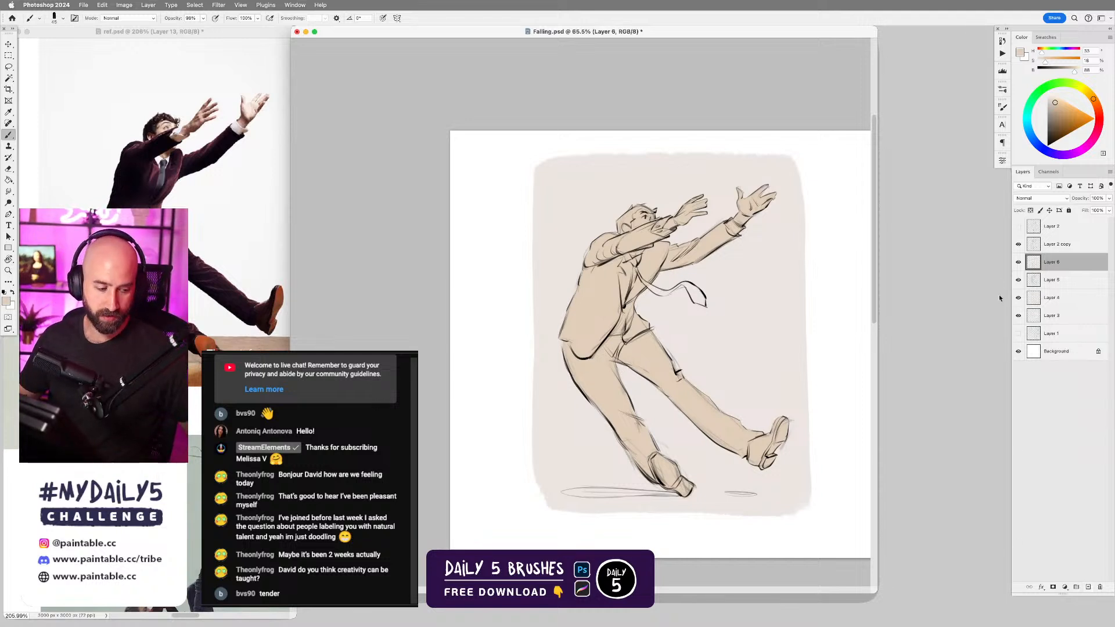
alt+click(1041, 269)
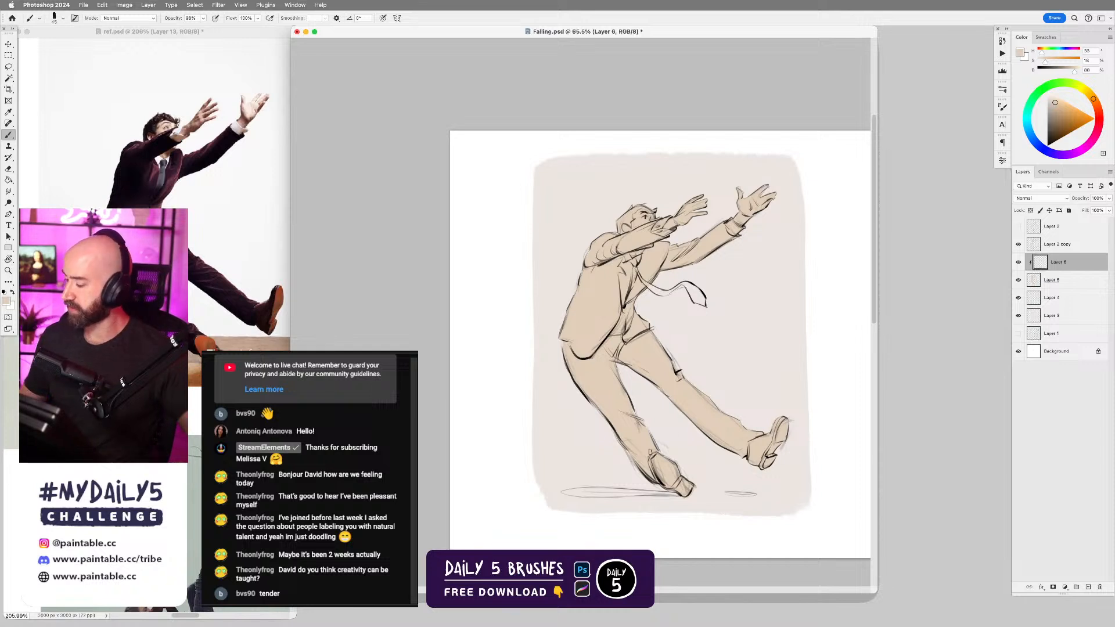
scroll(653, 268, up, 2)
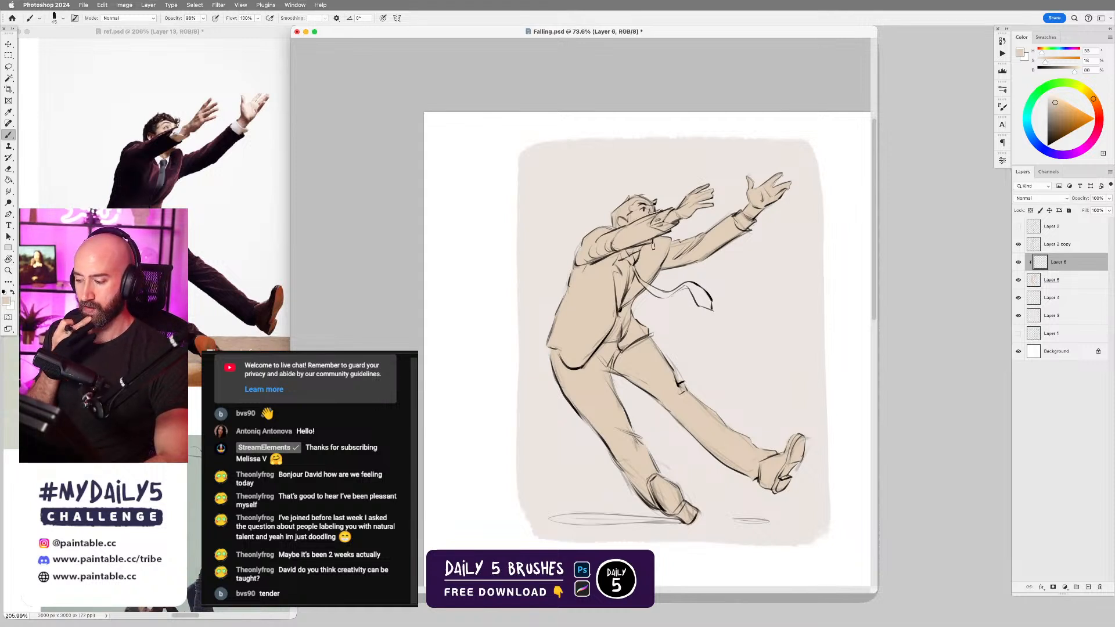
- Darken the flat tan silhouette layer to a medium brown with a Hue/Saturation adjustment
click(1068, 282)
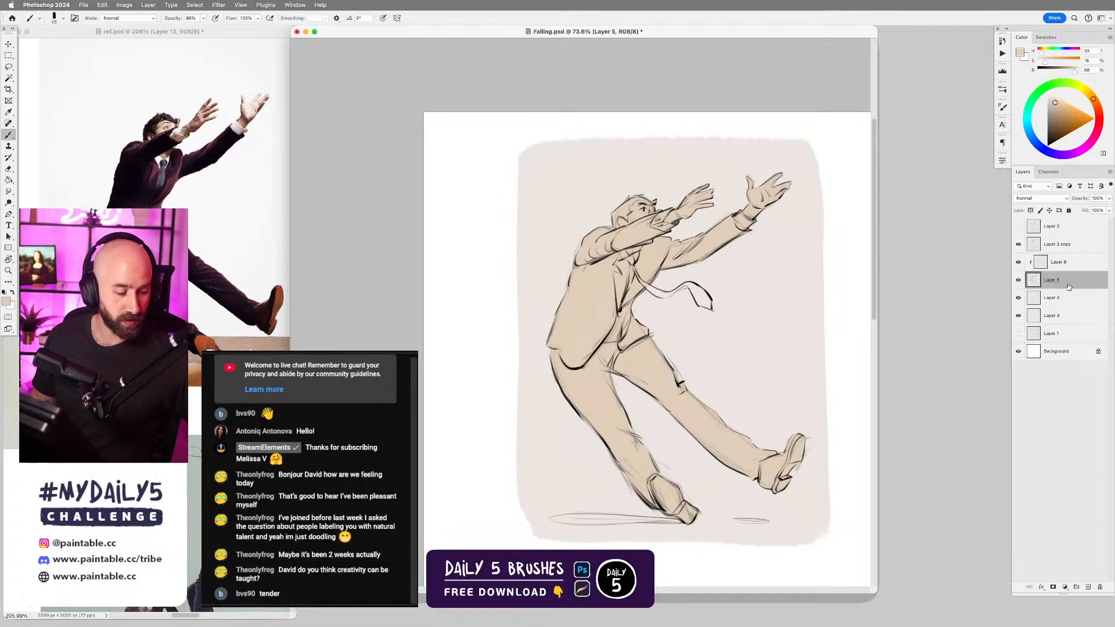
key(ctrl+u)
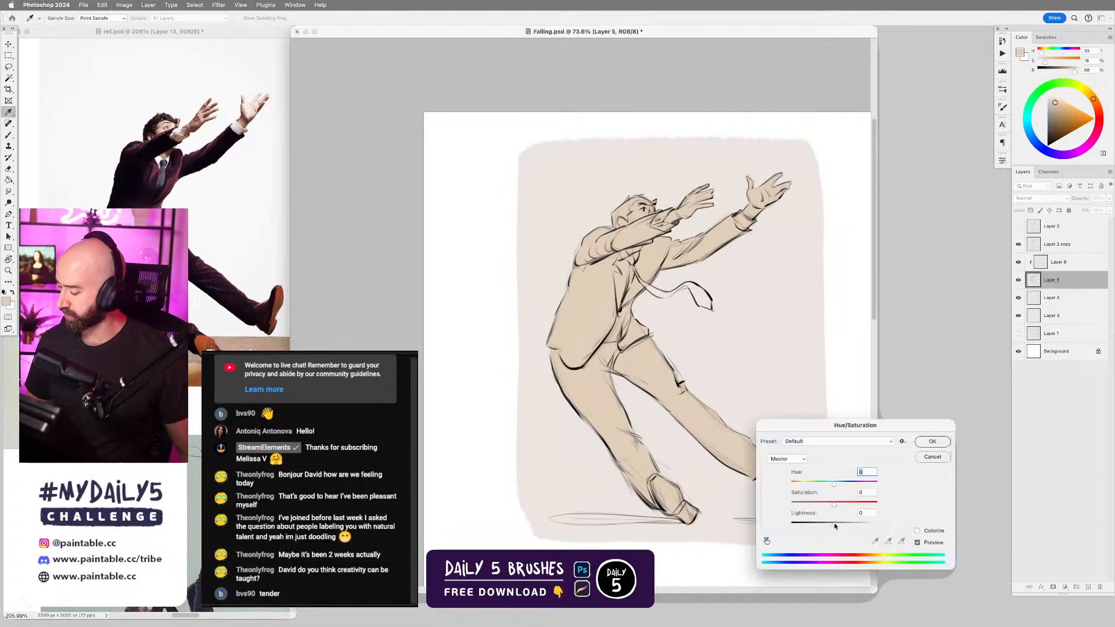
drag(834, 522, 866, 501)
click(932, 441)
- On the clipped layer above the silhouette, lasso highlight shapes along the near shoulder and sleeve, the face and the near hand's fingers
click(1080, 263)
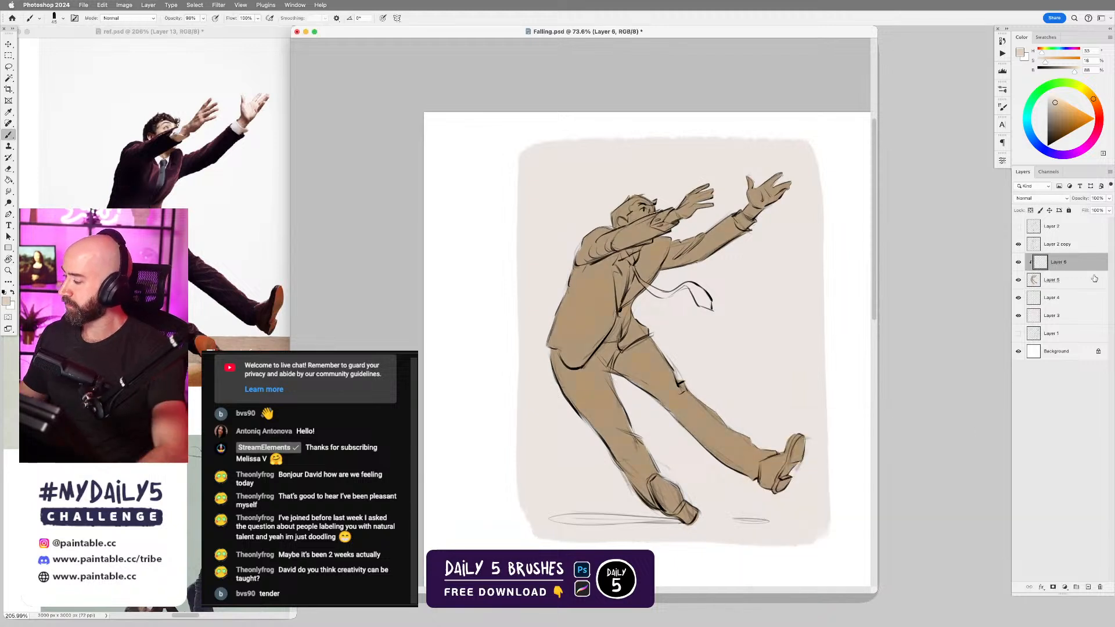
scroll(642, 248, up, 3)
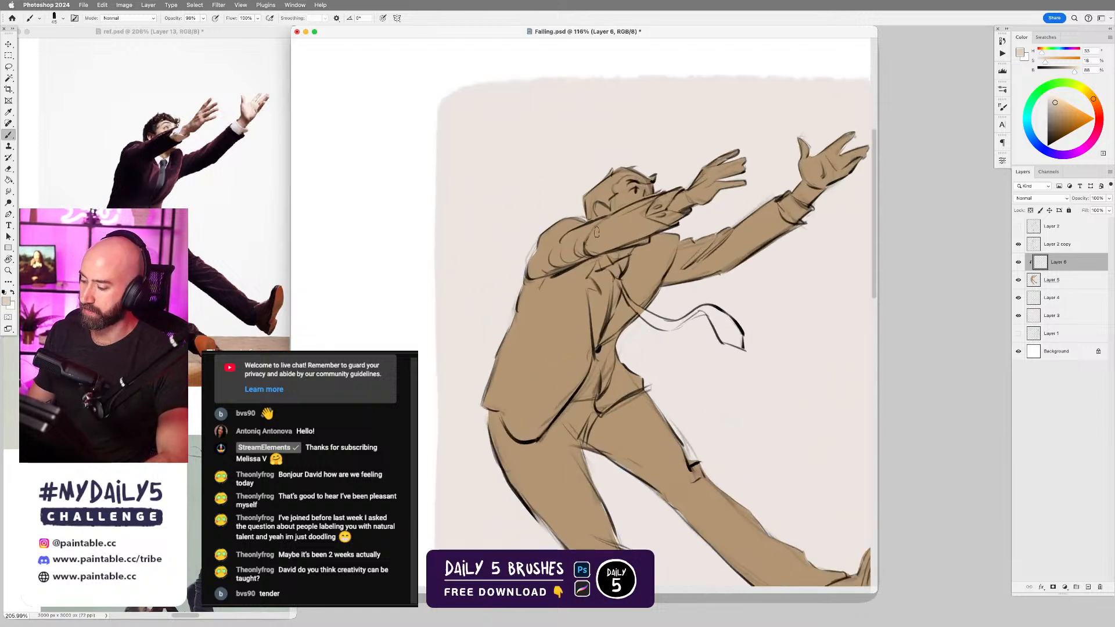
key(l)
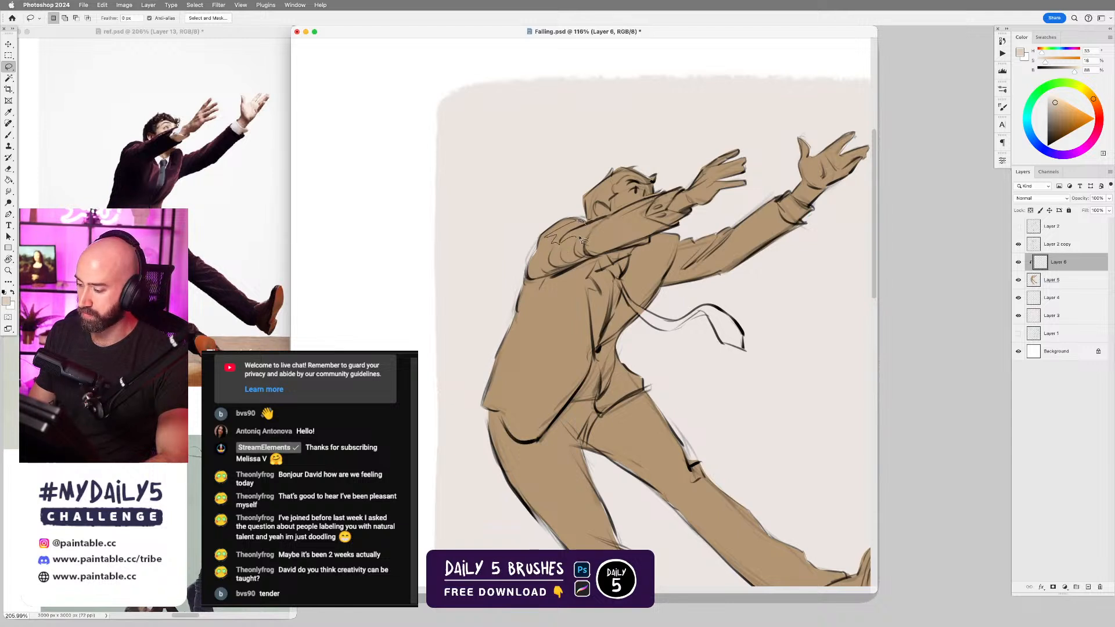
mouse_move(584, 241)
mouse_down()
mouse_move(658, 196)
mouse_move(592, 220)
mouse_move(609, 224)
mouse_move(699, 178)
mouse_move(655, 187)
mouse_up()
key(shift)
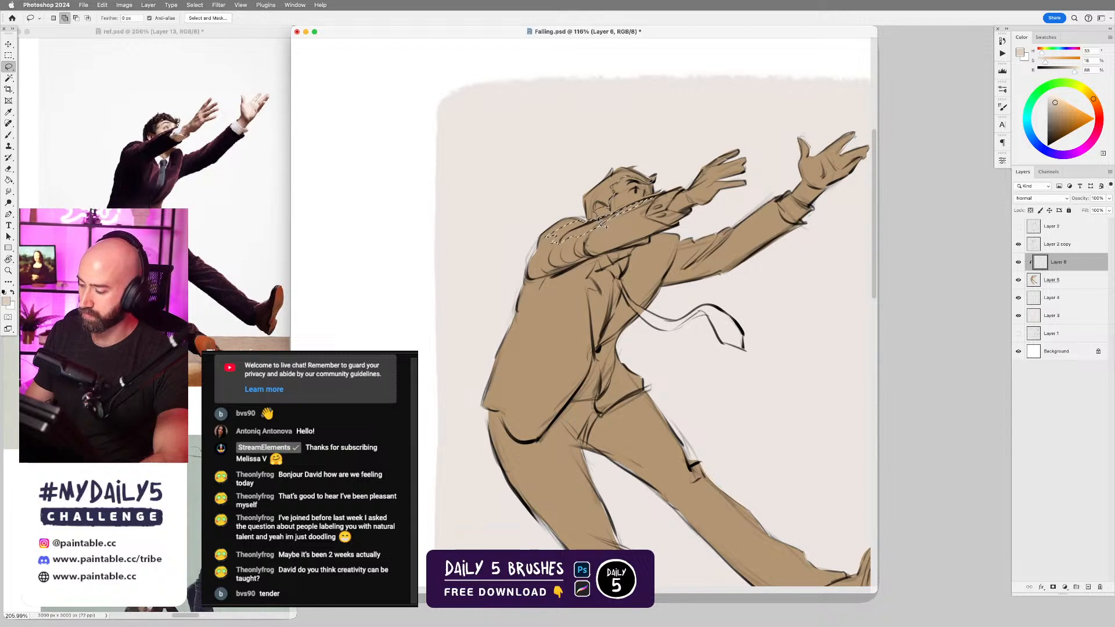
mouse_move(658, 201)
mouse_down()
mouse_move(652, 181)
mouse_move(681, 194)
mouse_move(651, 219)
mouse_move(679, 190)
mouse_up()
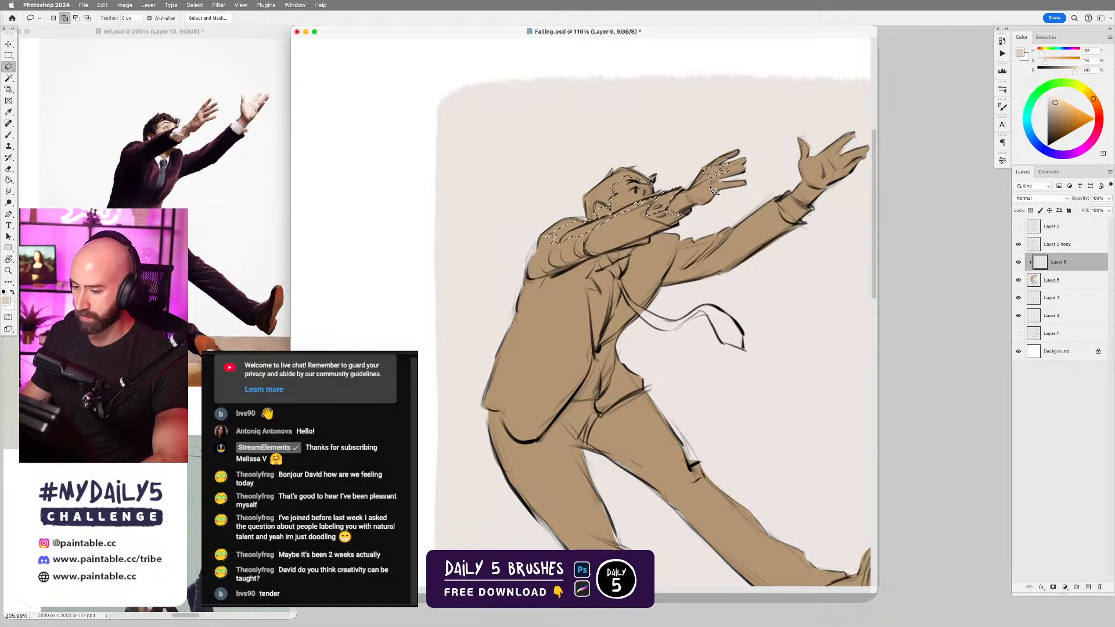
drag(745, 184, 734, 180)
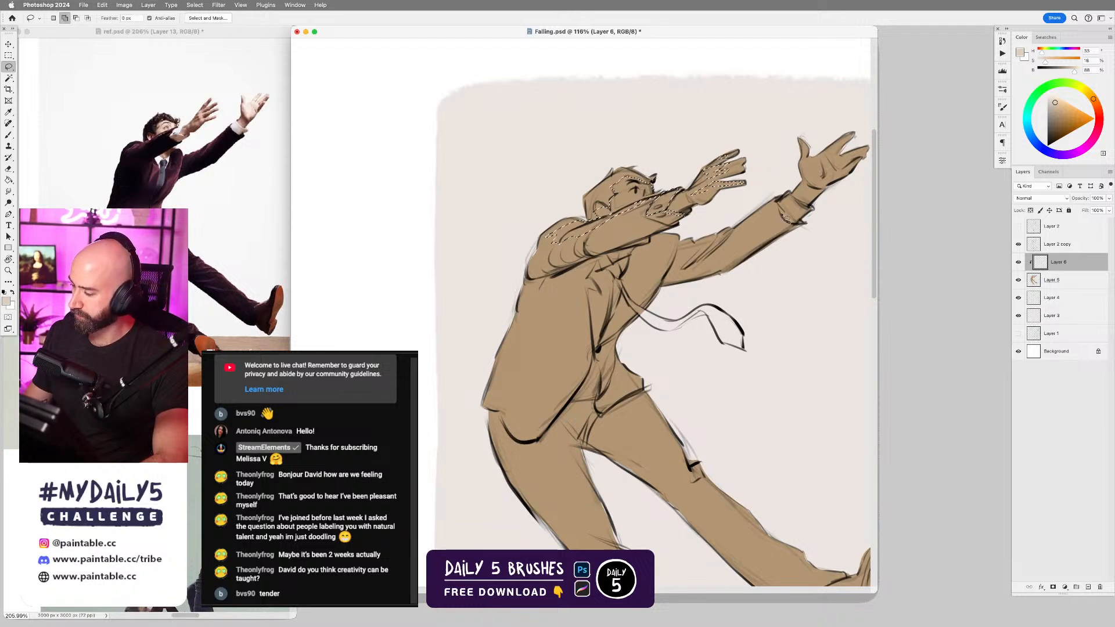
- Add highlight shapes on the far hand, its cuff and the upper edge of the far sleeve to the selection
scroll(674, 302, right, 3)
scroll(674, 302, up, 1)
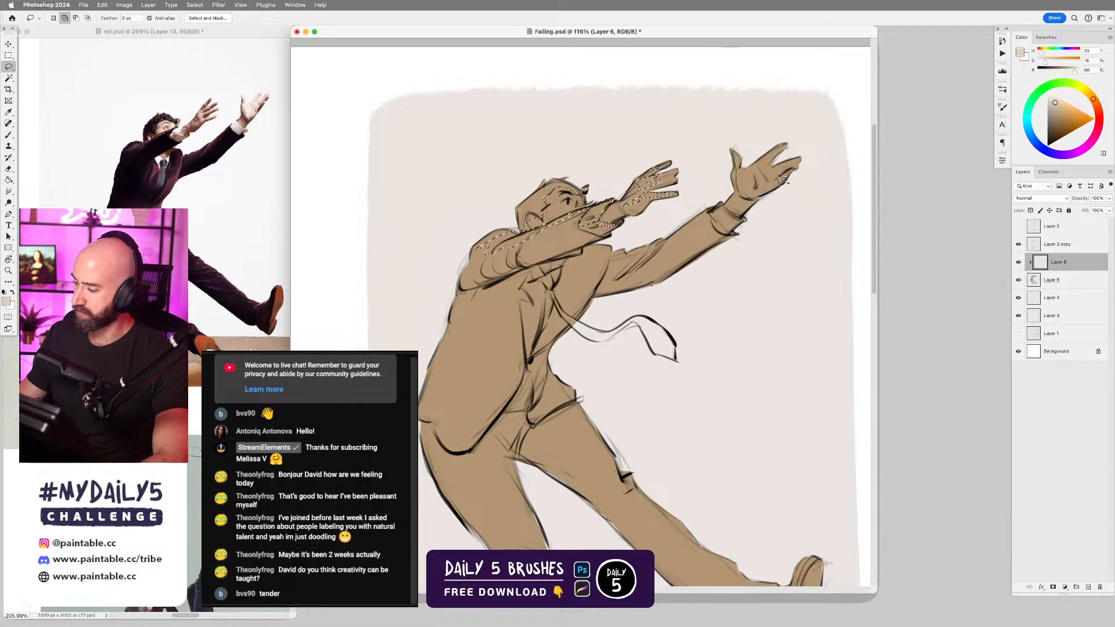
mouse_move(802, 158)
mouse_down()
mouse_move(772, 168)
mouse_move(786, 144)
mouse_move(754, 172)
mouse_up()
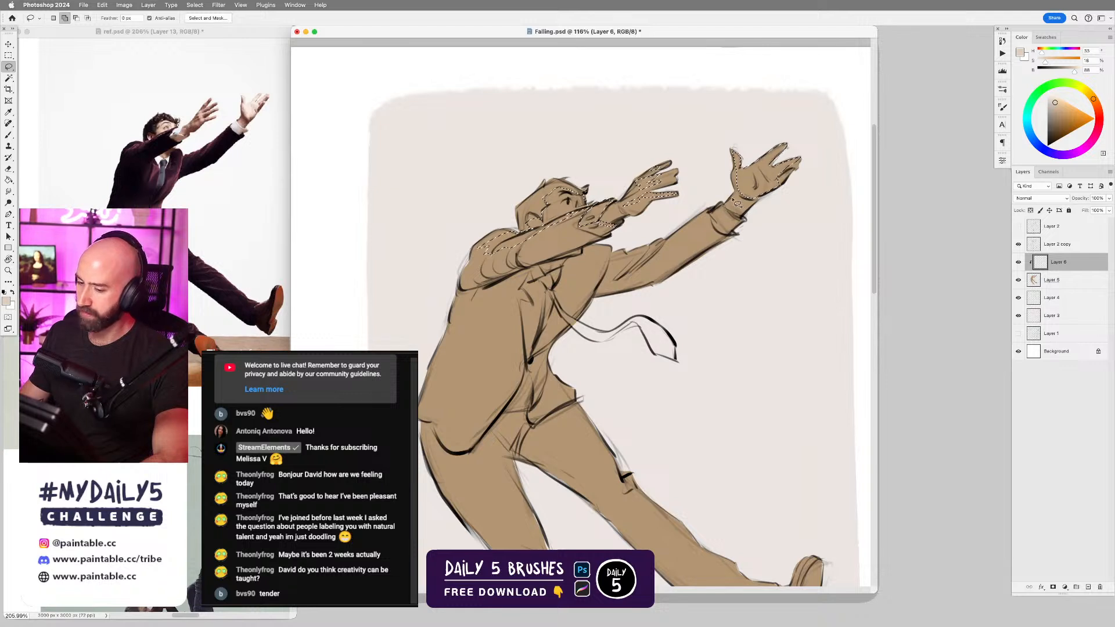
drag(749, 210, 724, 205)
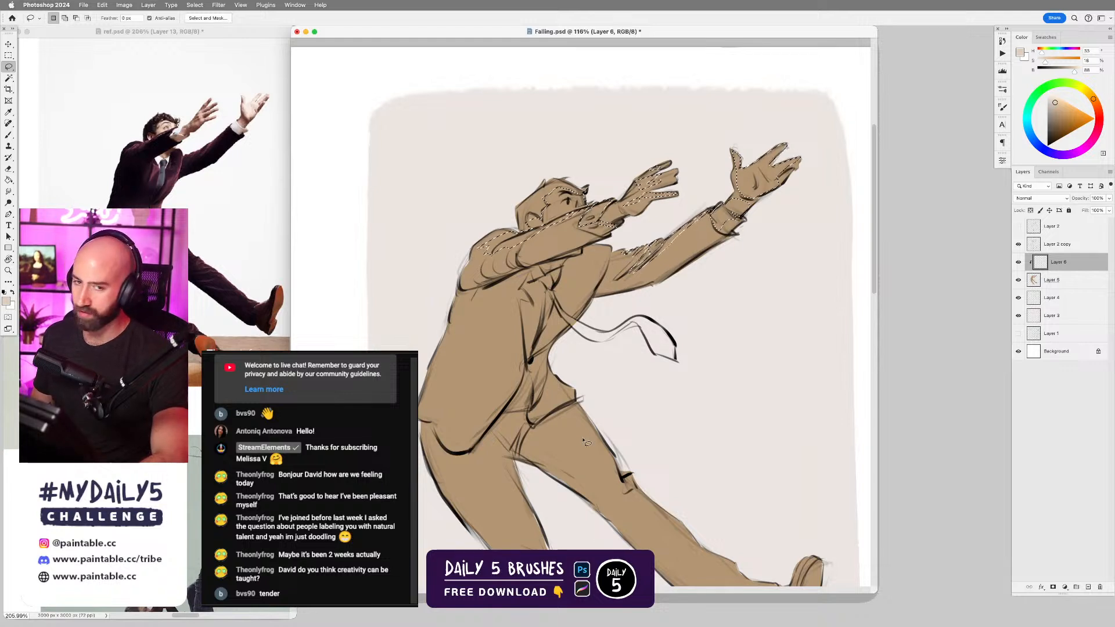
- Add light shapes at the collar, the jacket's front edge and the shirt down to the waist to the selection
drag(668, 341, 698, 324)
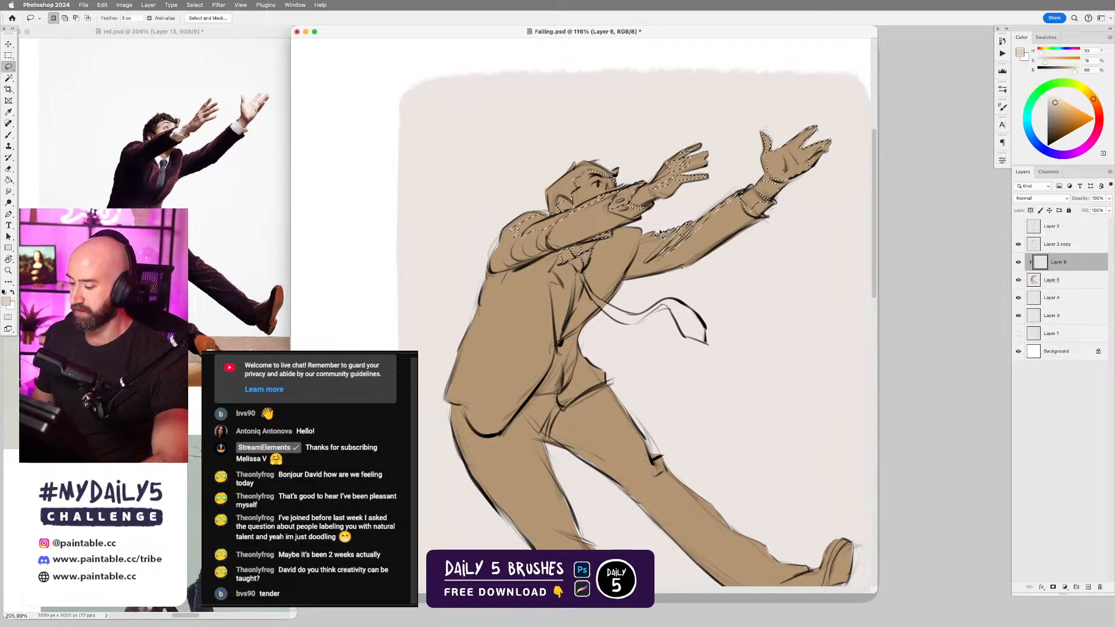
key(shift)
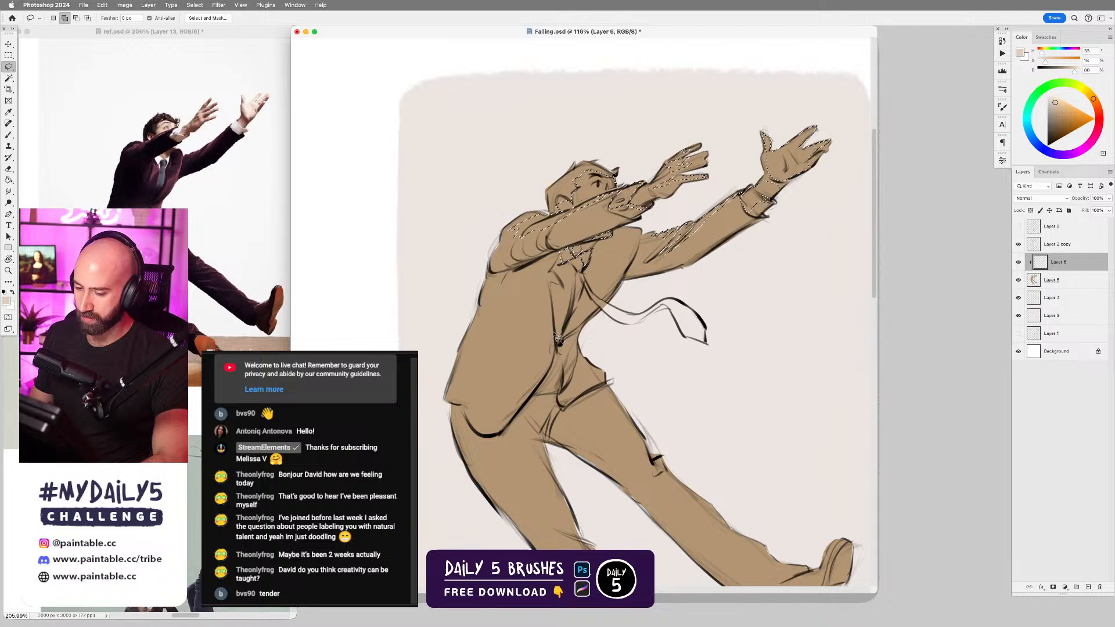
drag(553, 326, 555, 329)
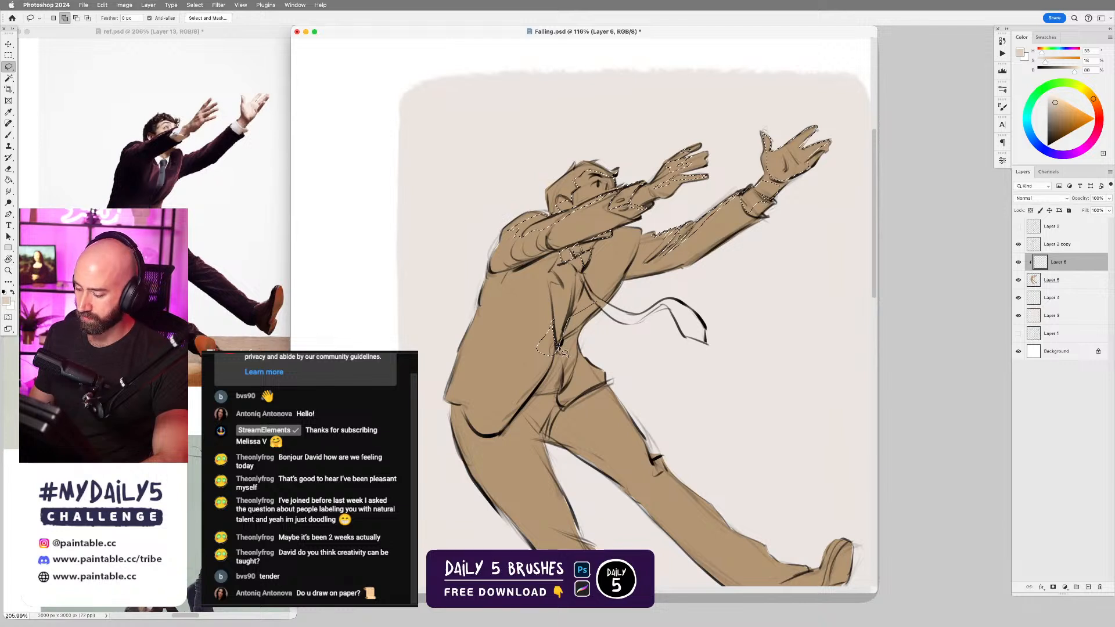
mouse_move(563, 354)
mouse_down()
mouse_move(568, 388)
mouse_move(581, 368)
mouse_up()
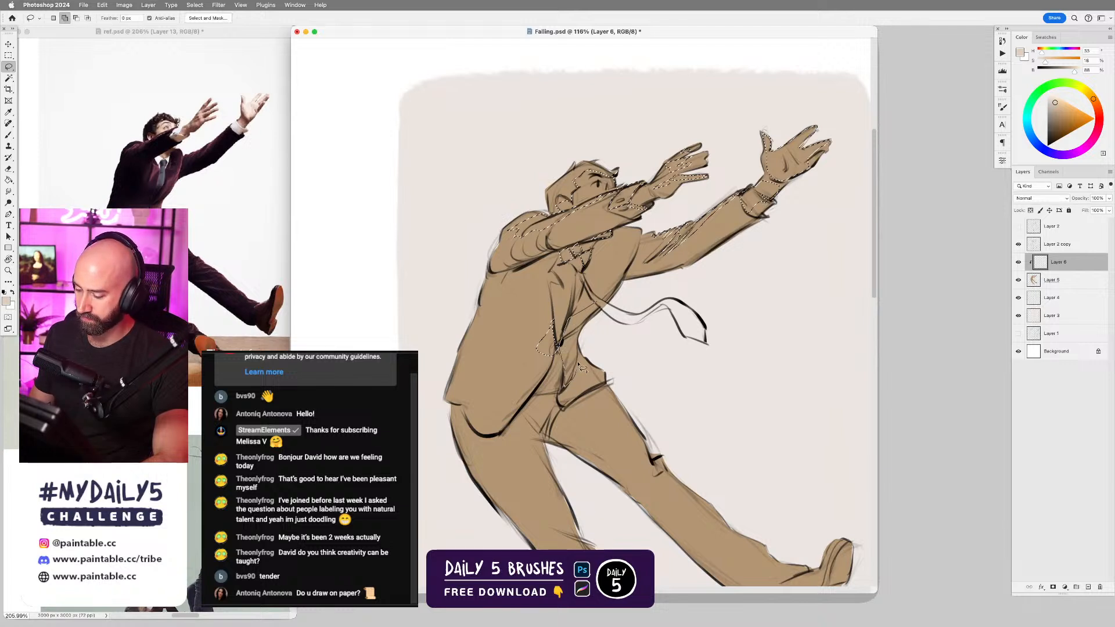
drag(591, 317, 571, 319)
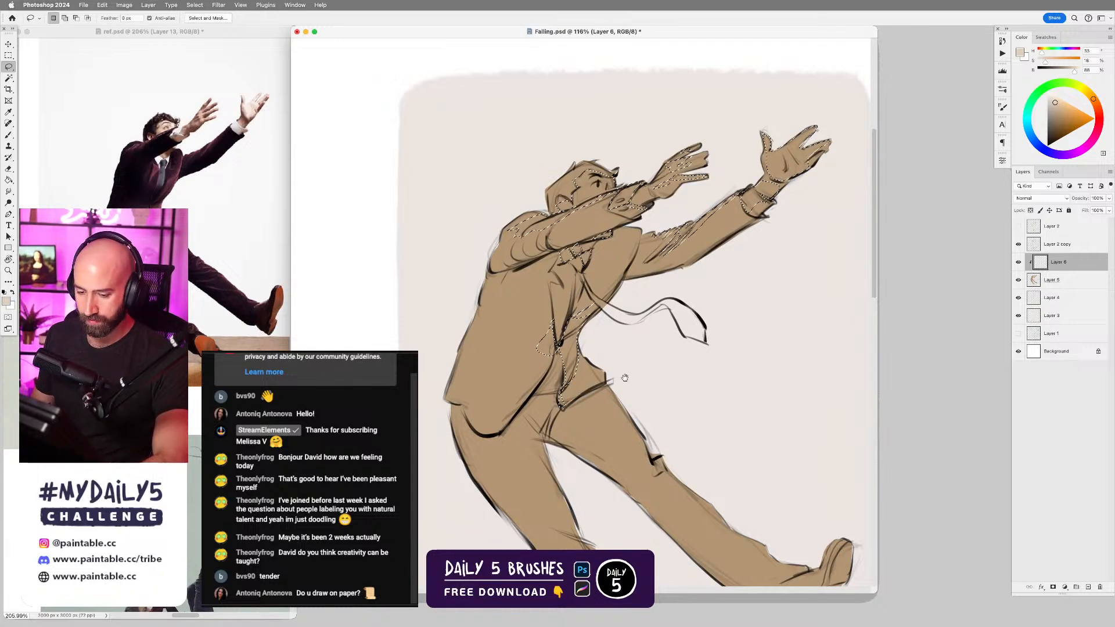
- Add a jagged light shape along the inner edge of the near trouser leg, from thigh to ankle, to the selection
drag(630, 374, 671, 324)
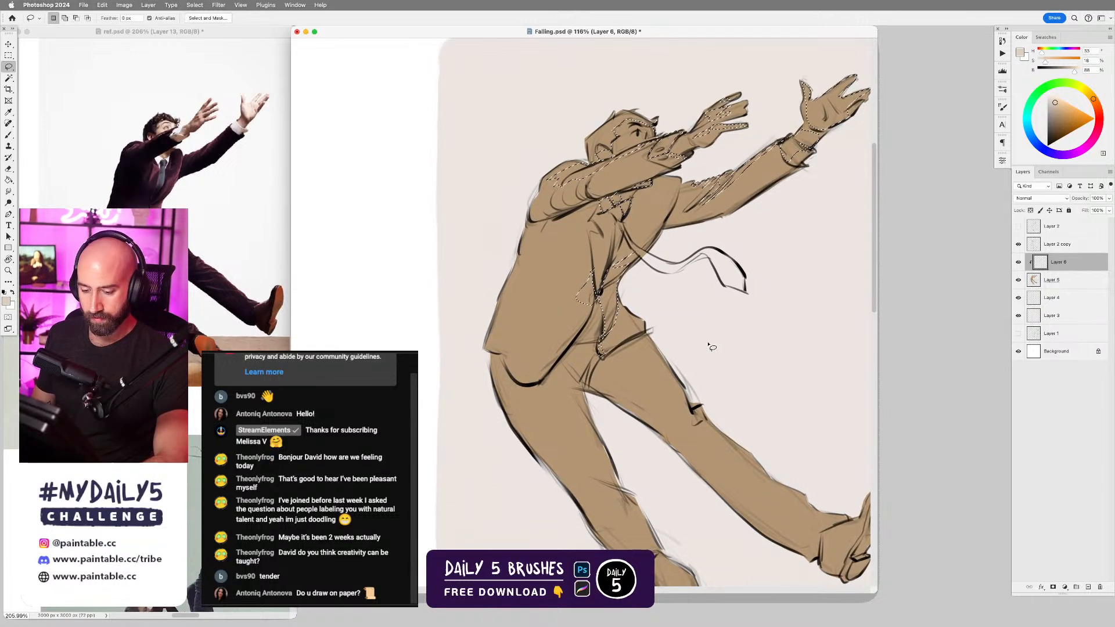
drag(703, 406, 679, 353)
mouse_move(624, 393)
mouse_down()
mouse_move(609, 350)
mouse_move(558, 365)
mouse_move(572, 385)
mouse_move(563, 355)
mouse_move(598, 427)
mouse_move(576, 403)
mouse_move(594, 408)
mouse_move(574, 388)
mouse_up()
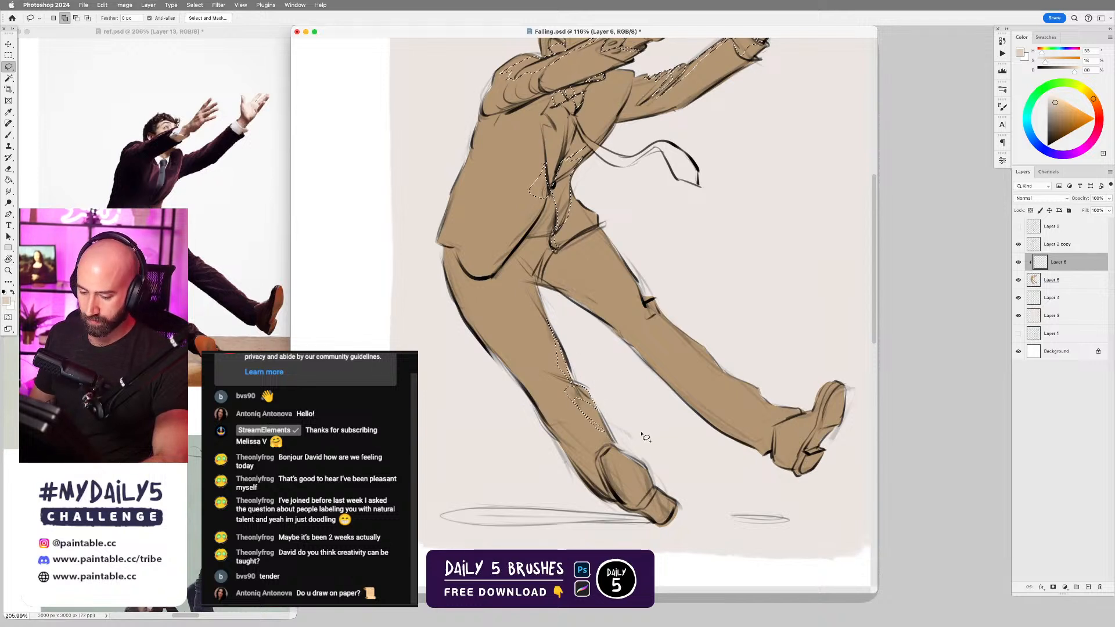
mouse_move(606, 448)
mouse_down()
mouse_move(604, 432)
mouse_move(615, 445)
mouse_up()
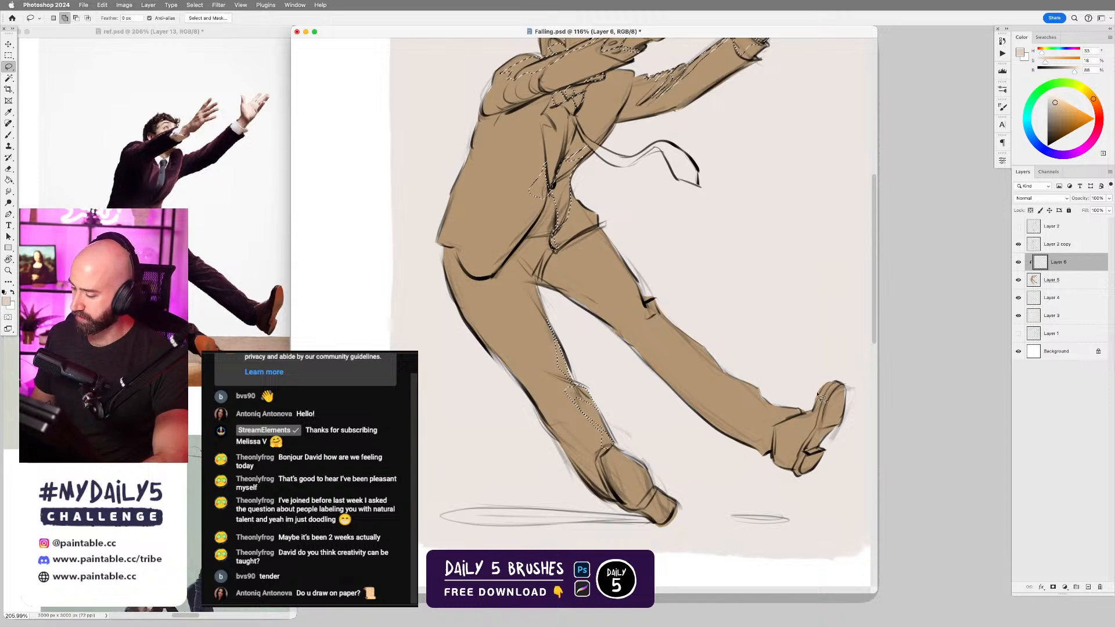
- Add fold-shaped highlights along the upper edge of the far trouser leg to the selection, covering shin, knee and thigh
mouse_move(754, 385)
mouse_down()
mouse_move(739, 407)
mouse_move(762, 448)
mouse_move(726, 428)
mouse_up()
key(shift)
drag(644, 403, 726, 427)
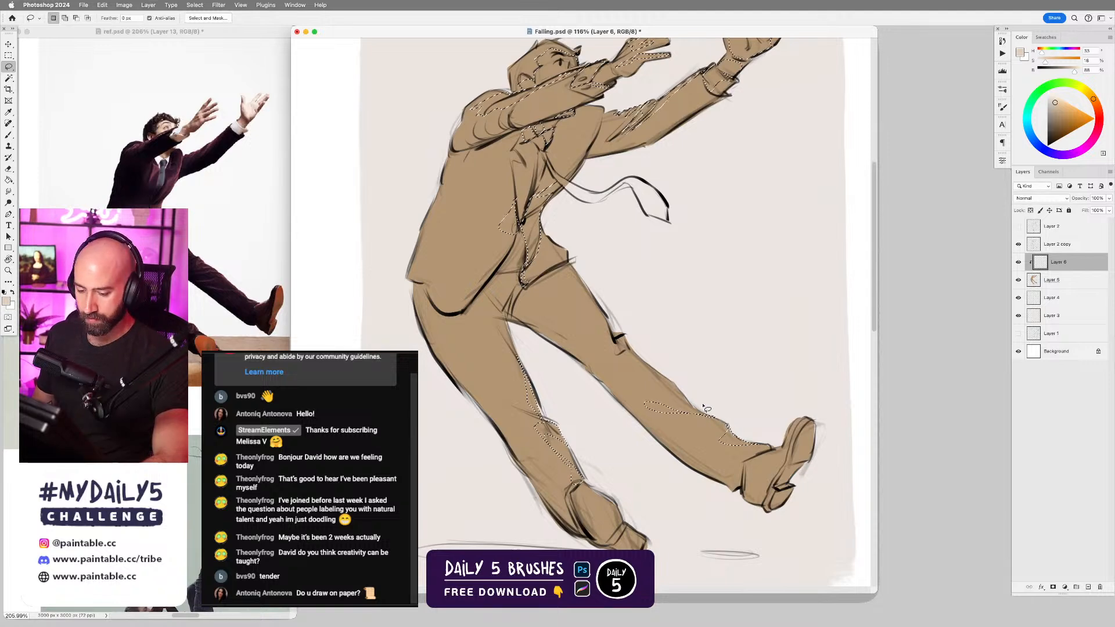
mouse_move(642, 361)
mouse_down()
mouse_move(686, 401)
mouse_move(636, 375)
mouse_move(659, 373)
mouse_move(693, 407)
mouse_up()
key(super+z)
drag(682, 368, 714, 422)
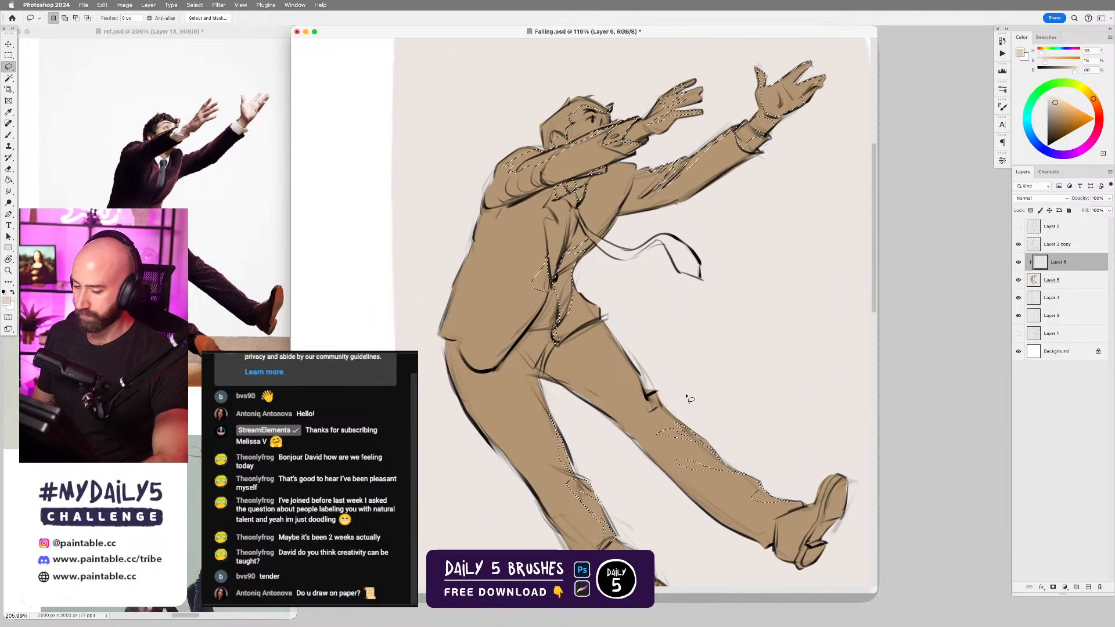
mouse_move(658, 395)
mouse_down()
mouse_move(658, 411)
mouse_move(628, 417)
mouse_move(664, 415)
mouse_up()
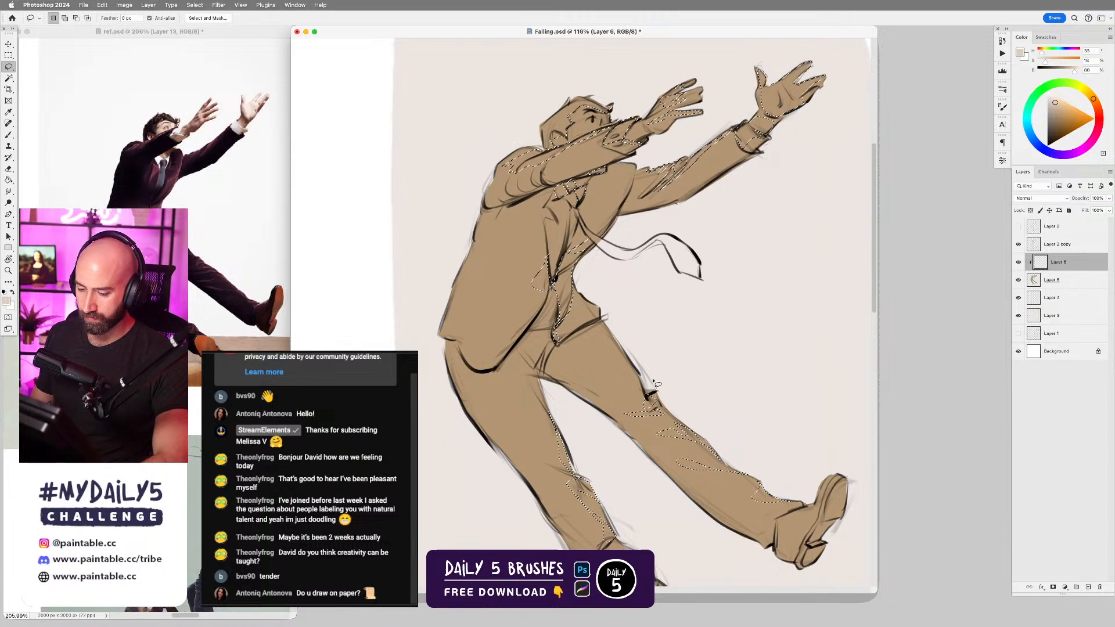
drag(660, 295, 701, 352)
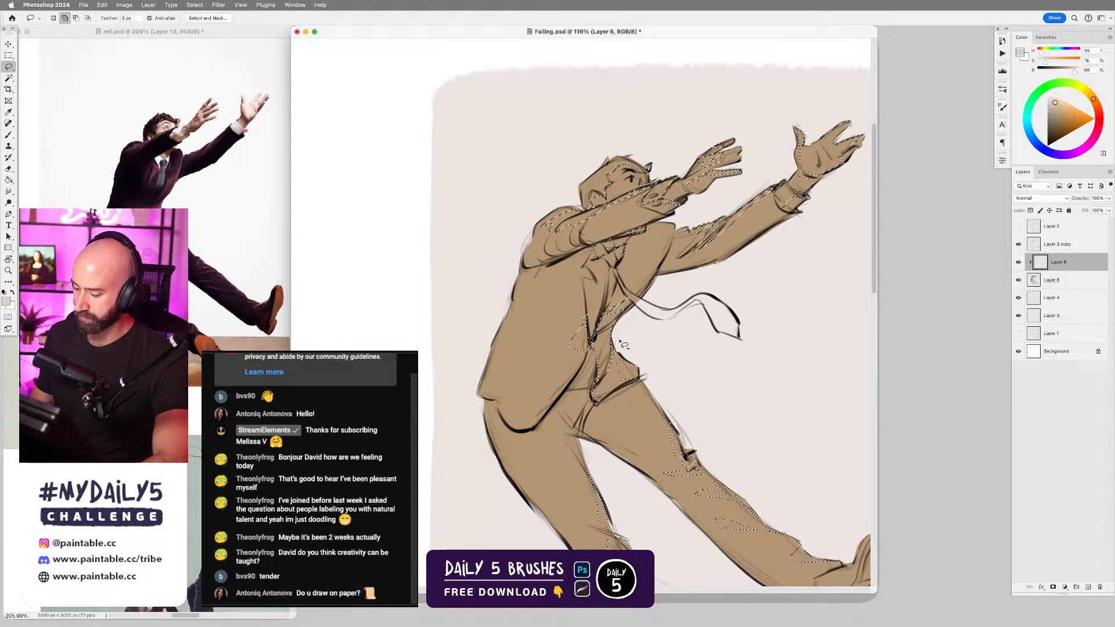
- Add the remaining light shapes on the collar, lapel and far side of the chest to the selection
drag(659, 317, 652, 373)
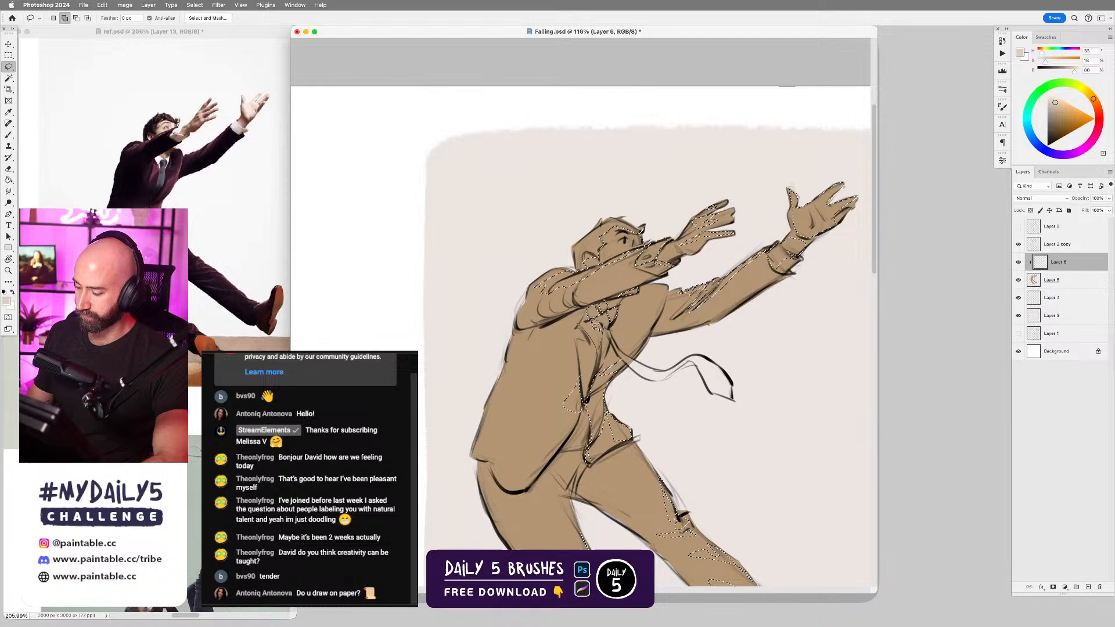
mouse_move(591, 322)
mouse_down()
mouse_move(598, 350)
mouse_move(602, 328)
mouse_up()
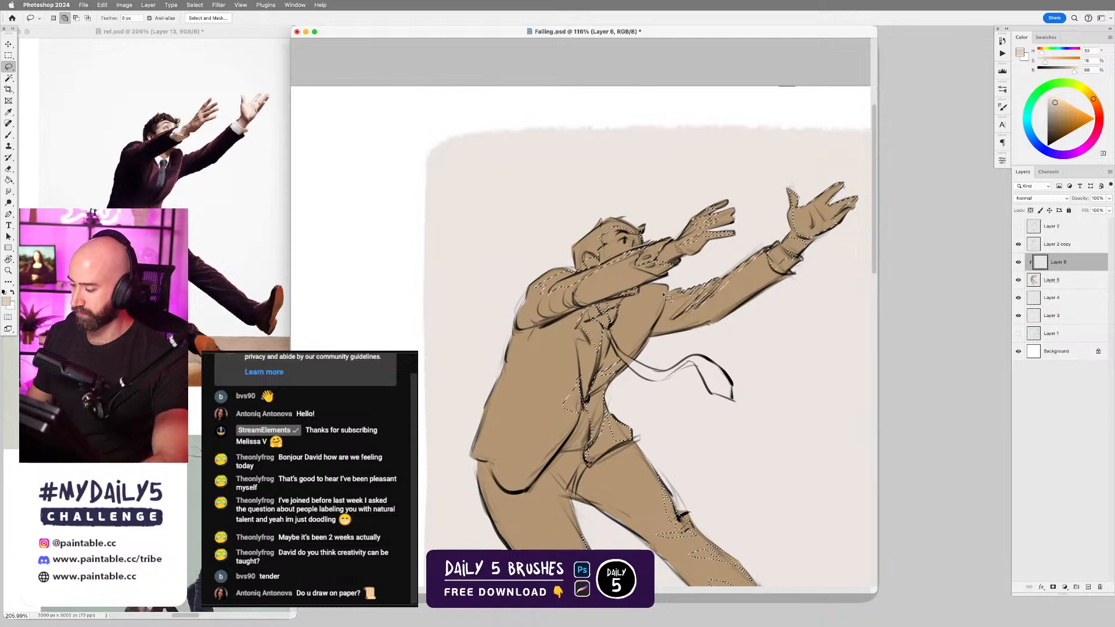
drag(662, 292, 656, 319)
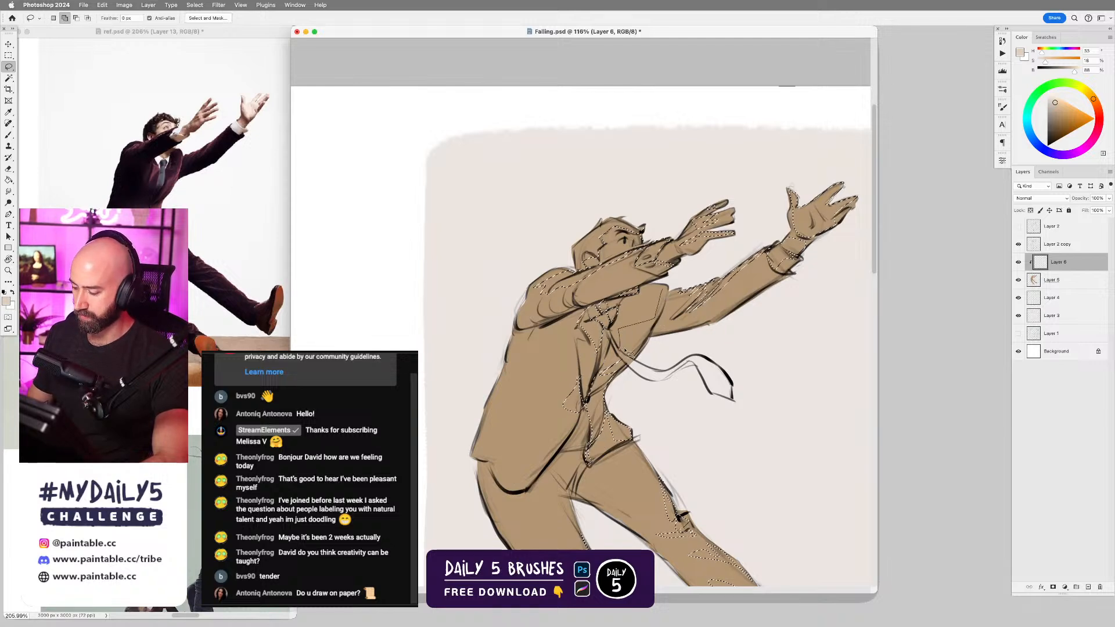
drag(629, 353, 667, 288)
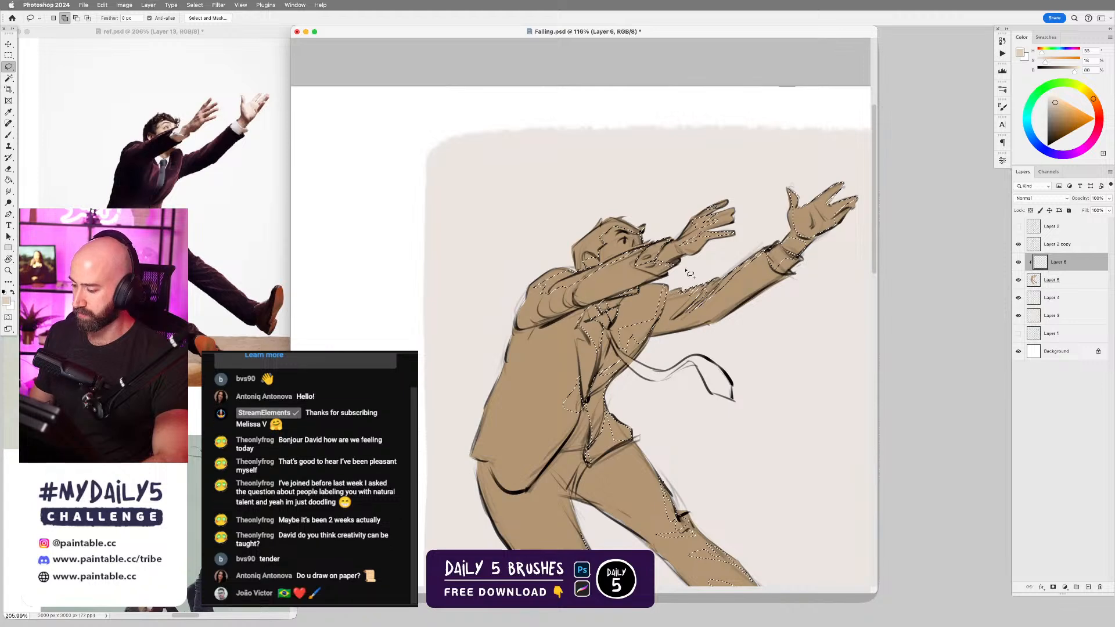
drag(676, 344, 638, 343)
drag(708, 332, 669, 256)
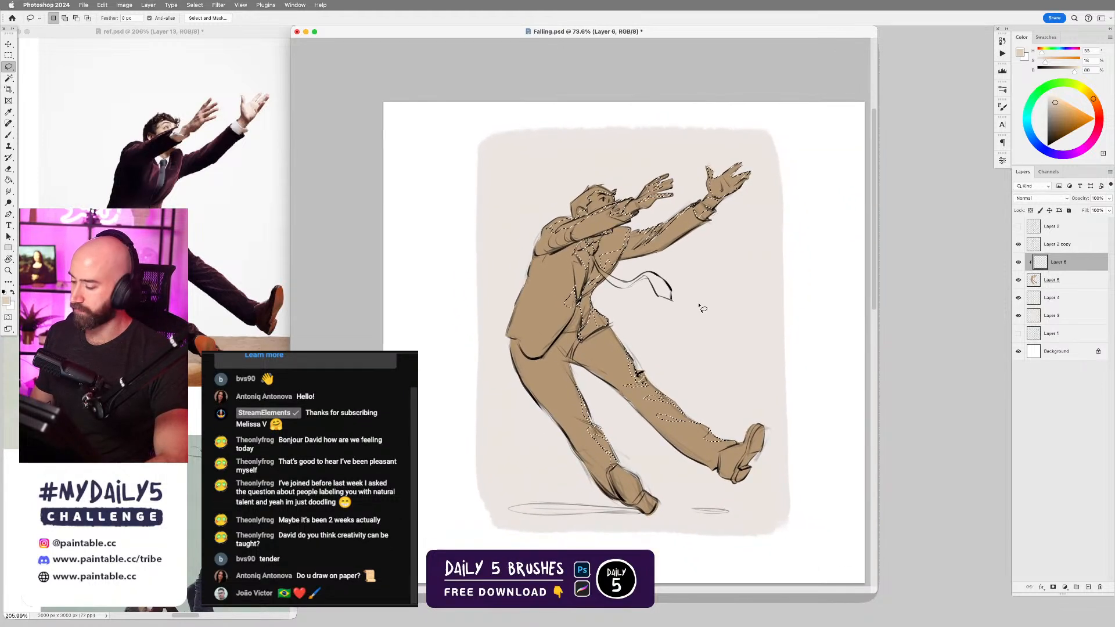
- Fill the selected highlights with a light orange using an enlarged Soft Round Brush, and deselect
key(b)
right_click(716, 363)
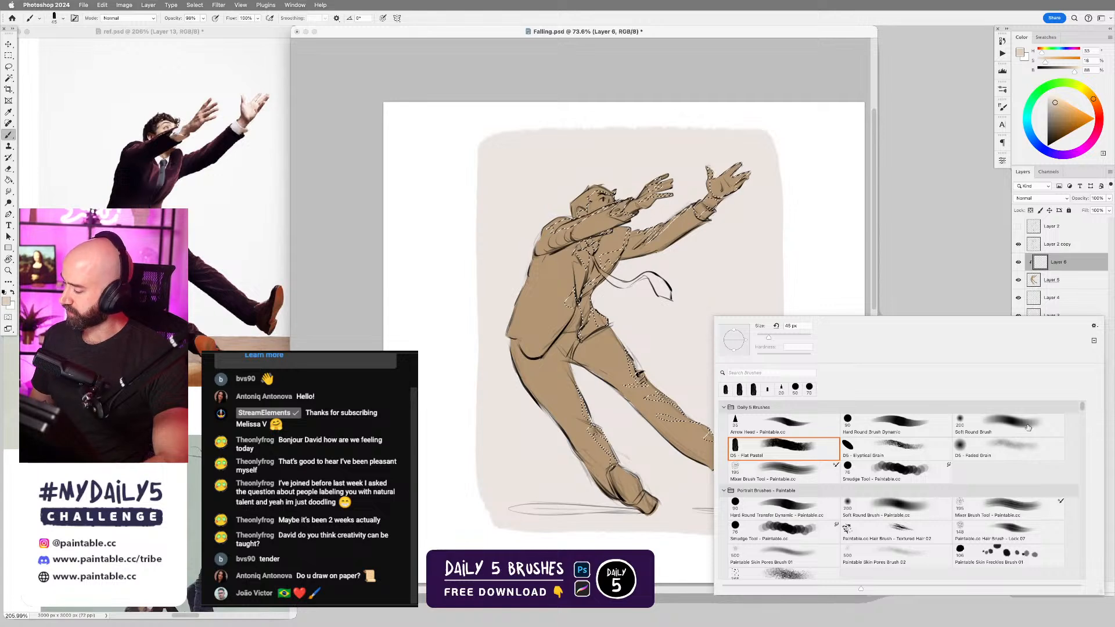
click(1009, 425)
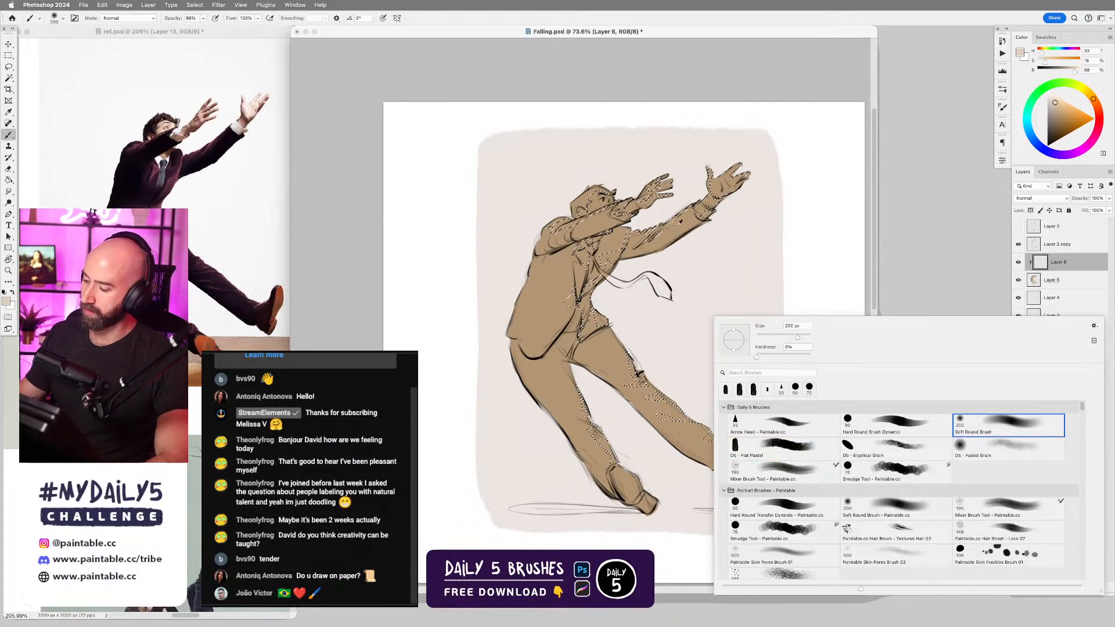
click(709, 257)
click(1067, 103)
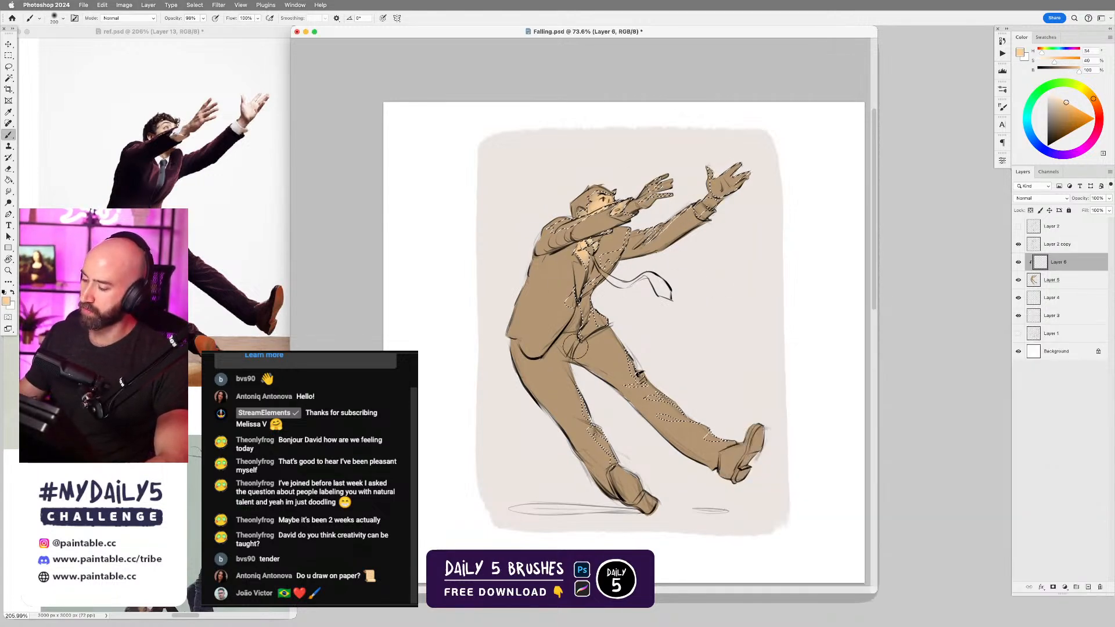
key(bracketright)
key(bracketright)
key(bracketright)
mouse_move(670, 201)
mouse_down()
mouse_move(621, 358)
mouse_move(762, 211)
mouse_move(735, 216)
mouse_move(734, 194)
mouse_move(662, 340)
mouse_move(710, 385)
mouse_up()
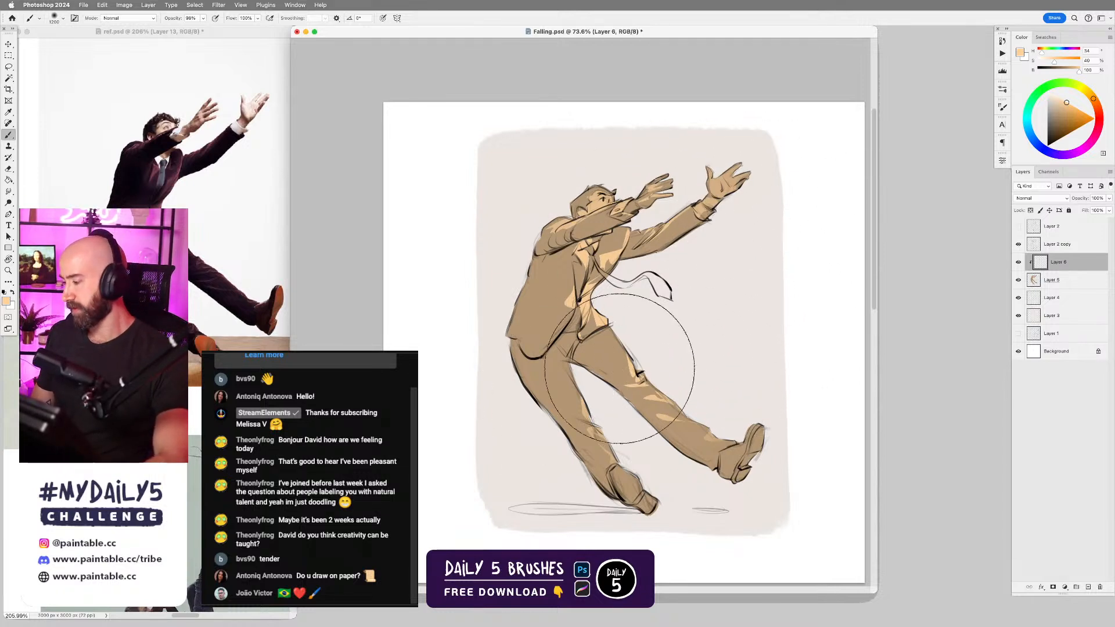
- Add a new clipped layer between the silhouette and the highlights, and choose a dark, fully saturated brown for shading
click(1080, 283)
click(1088, 587)
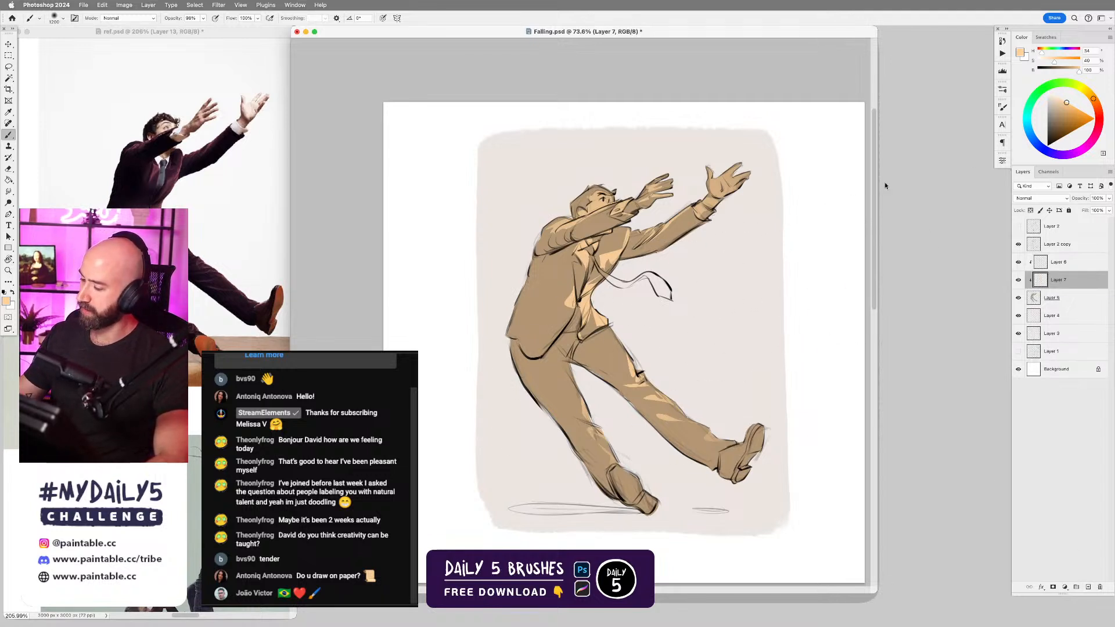
alt+click(555, 249)
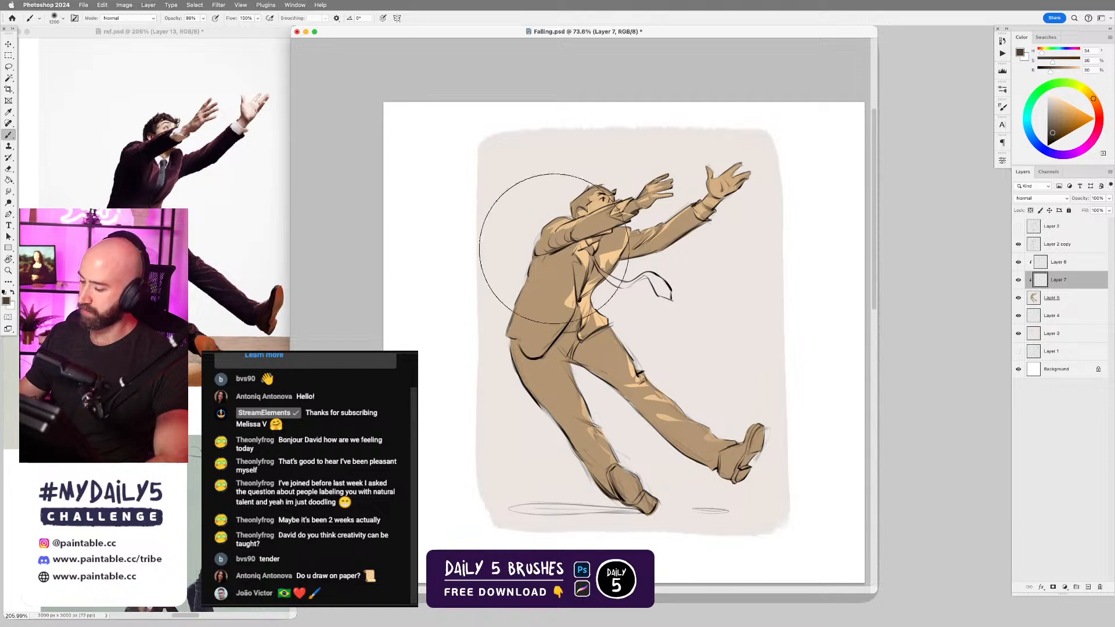
click(1065, 135)
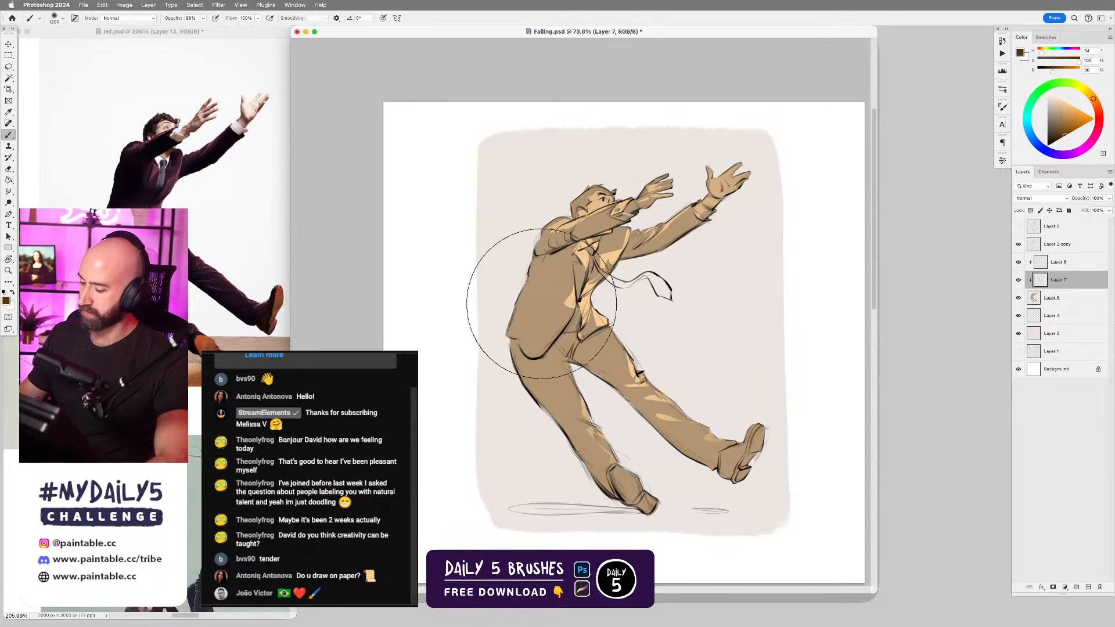
- Brush soft brown shading over the man's torso and trouser legs, redoing the first pass
mouse_move(542, 304)
mouse_down()
mouse_move(555, 418)
mouse_move(714, 496)
mouse_up()
key(super+z)
drag(555, 264, 708, 471)
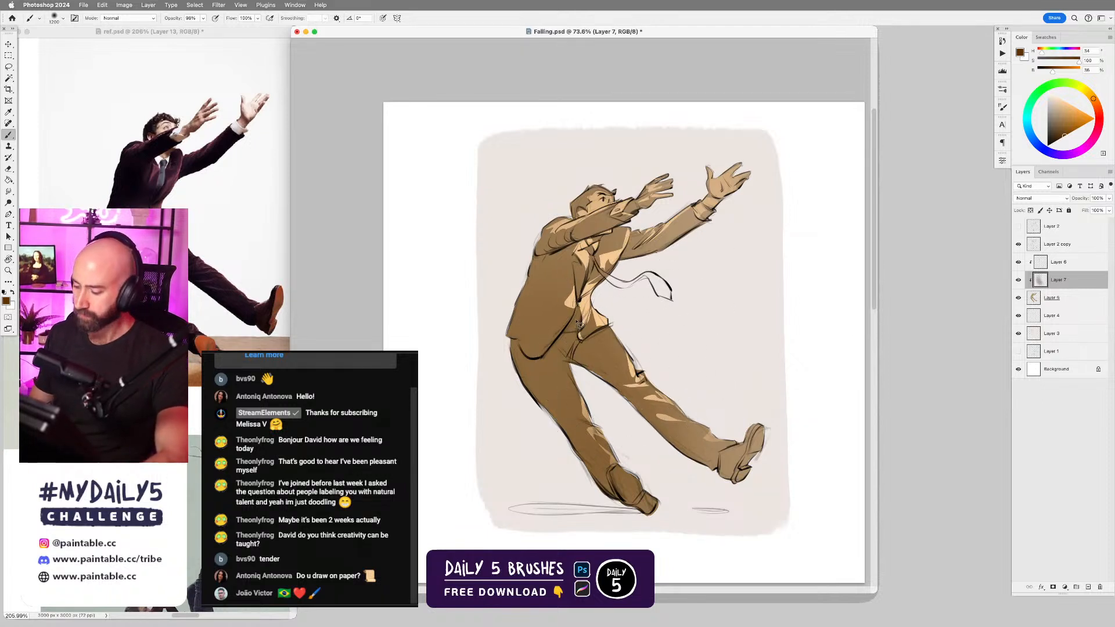
- Lasso the back and lower part of the jacket and softly shade it with a darker, less saturated brown
key(l)
mouse_move(577, 315)
mouse_down()
mouse_move(557, 339)
mouse_move(532, 265)
mouse_move(543, 310)
mouse_up()
click(1055, 140)
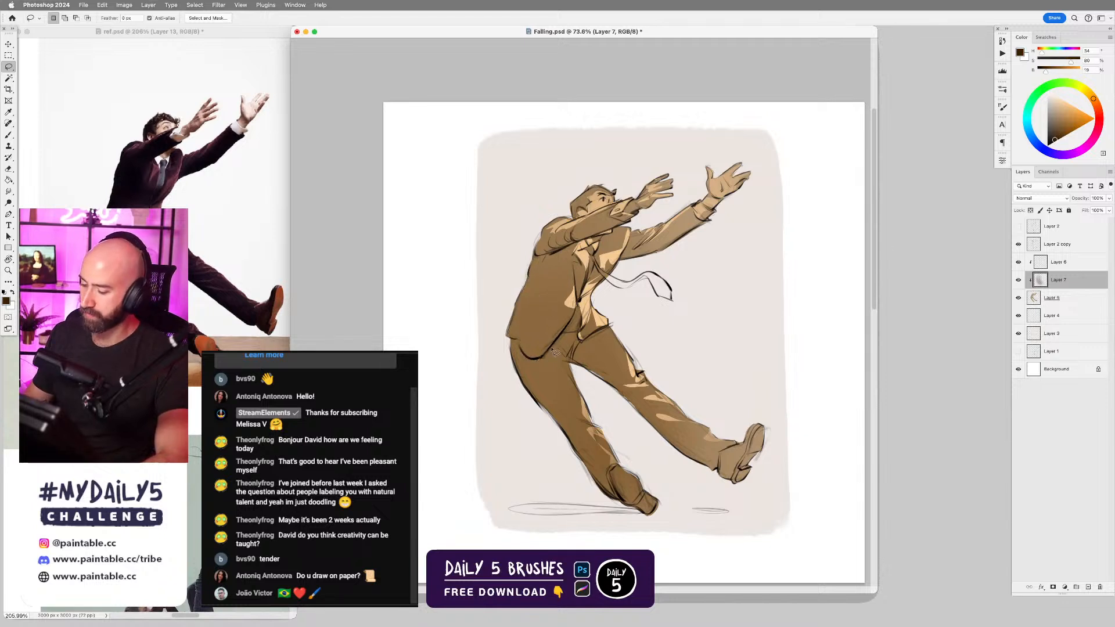
key(b)
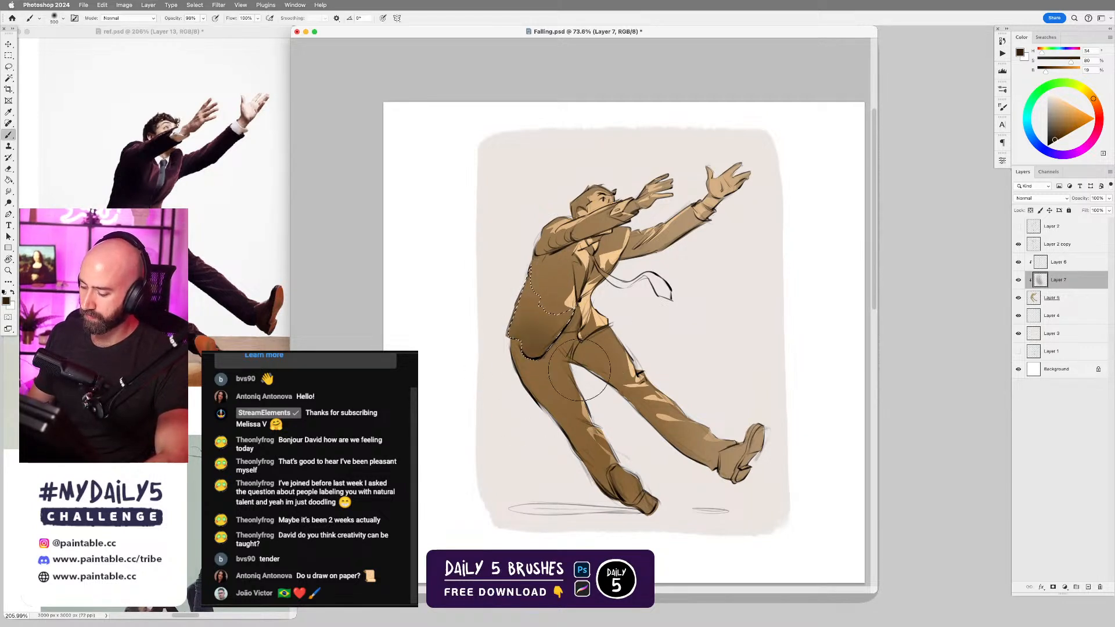
key(super+h)
drag(521, 320, 543, 379)
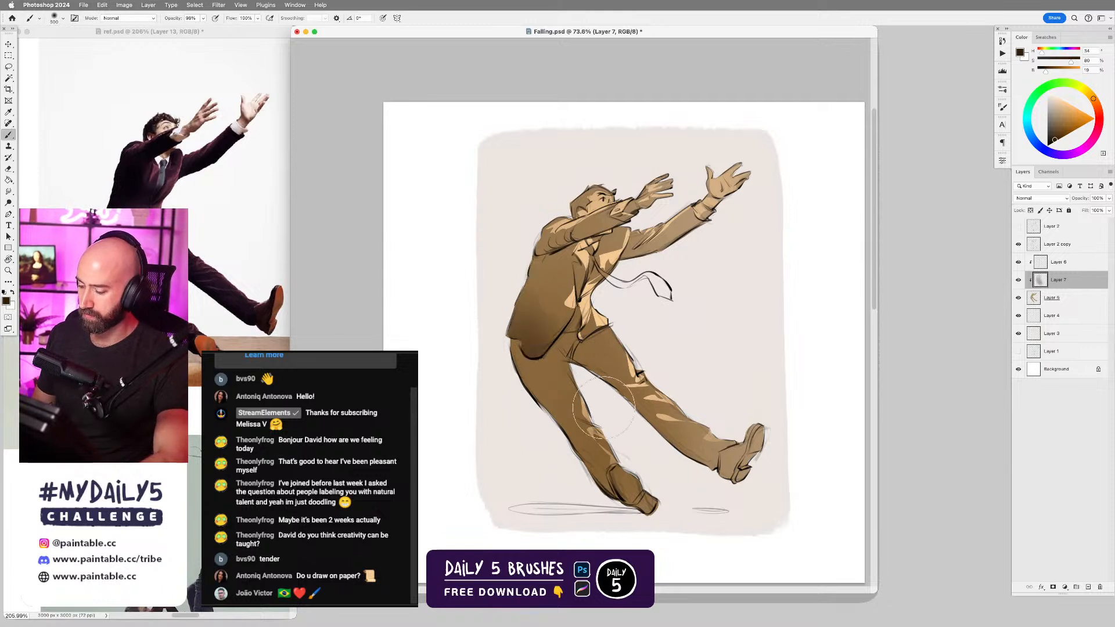
- Lasso the upper trousers beneath the jacket hem, shade them with soft dark brown, deselect, and deepen the jacket's back
key(l)
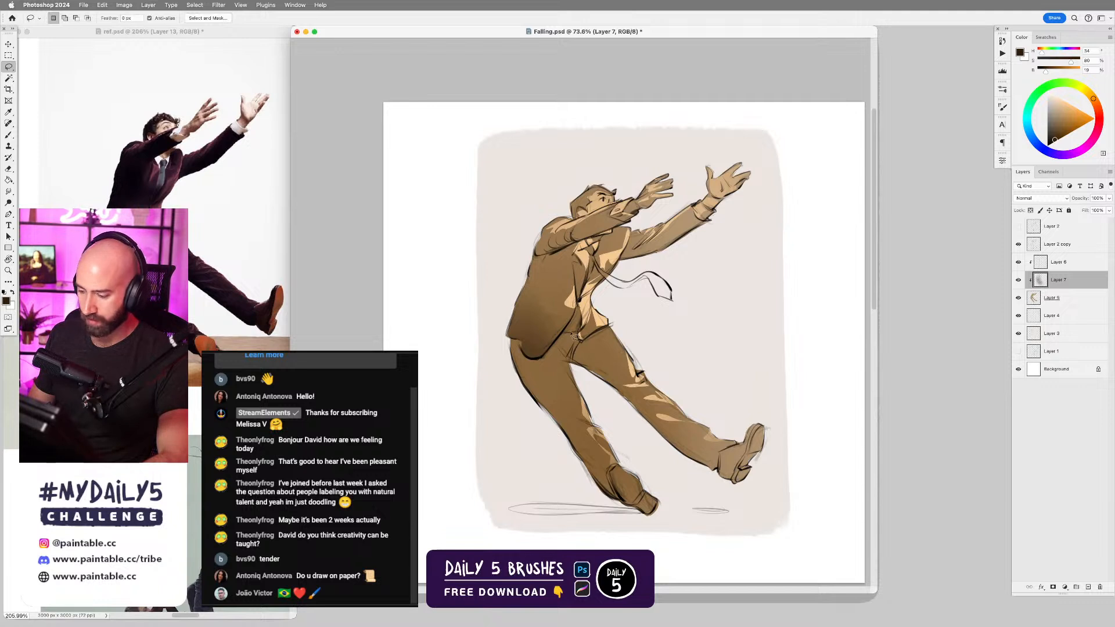
mouse_move(580, 343)
mouse_down()
mouse_move(607, 329)
mouse_move(590, 368)
mouse_move(593, 348)
mouse_move(577, 335)
mouse_up()
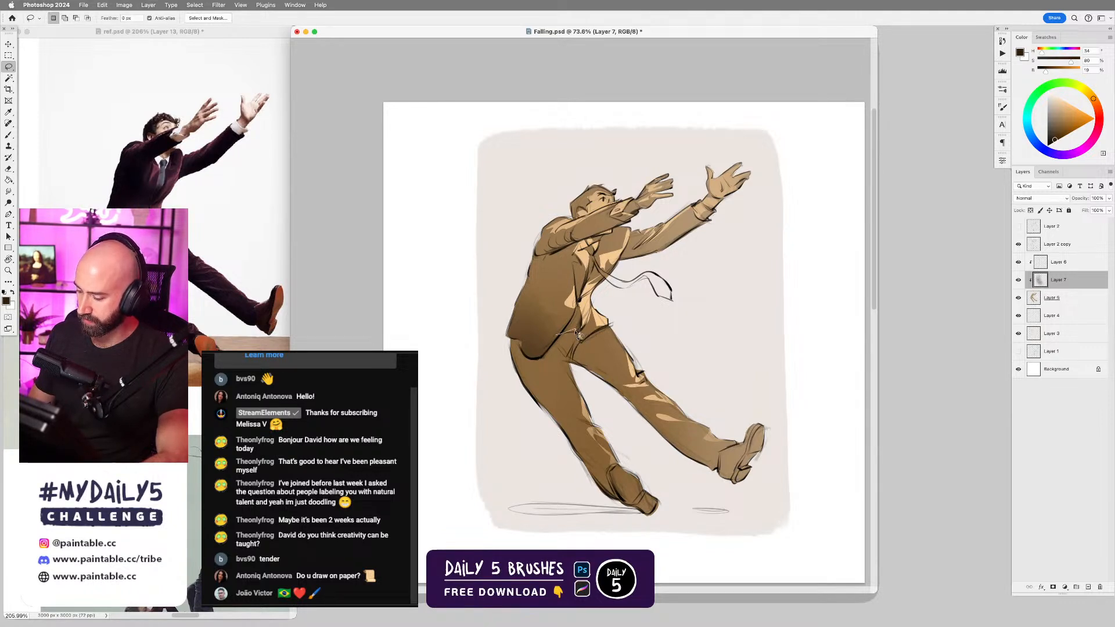
mouse_move(633, 366)
mouse_down()
mouse_move(615, 383)
mouse_move(567, 362)
mouse_move(592, 418)
mouse_move(580, 418)
mouse_move(585, 438)
mouse_move(566, 435)
mouse_move(519, 376)
mouse_move(531, 324)
mouse_up()
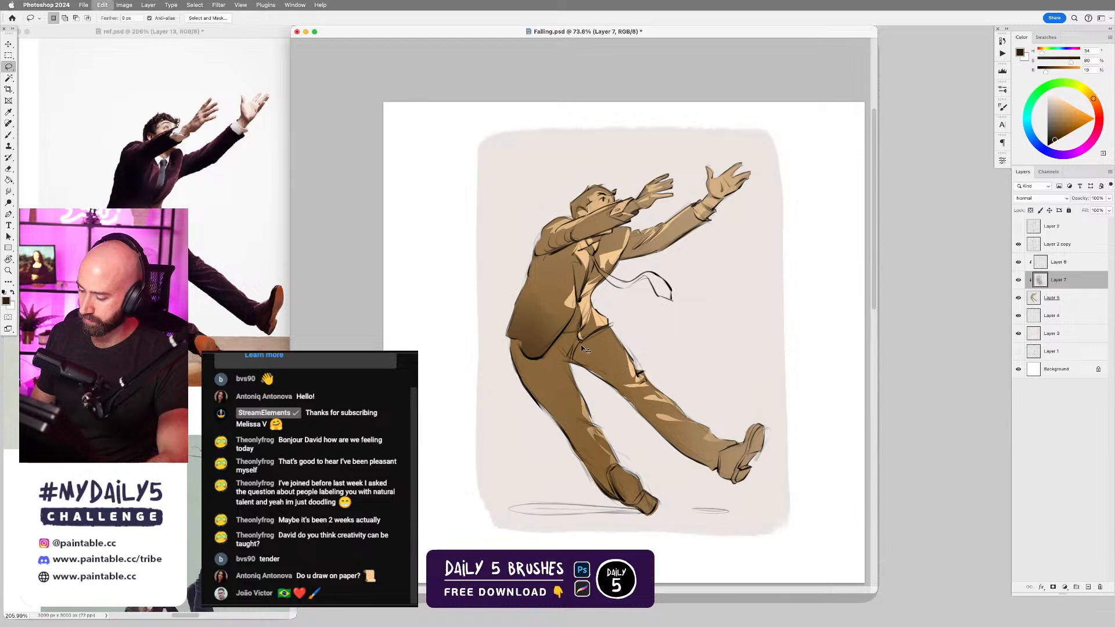
key(b)
mouse_move(578, 352)
mouse_down()
mouse_move(516, 424)
mouse_move(650, 376)
mouse_move(627, 391)
mouse_move(576, 383)
mouse_move(559, 315)
mouse_move(542, 416)
mouse_move(553, 382)
mouse_up()
key(super+d)
mouse_move(541, 289)
mouse_down()
mouse_move(525, 263)
mouse_move(545, 325)
mouse_up()
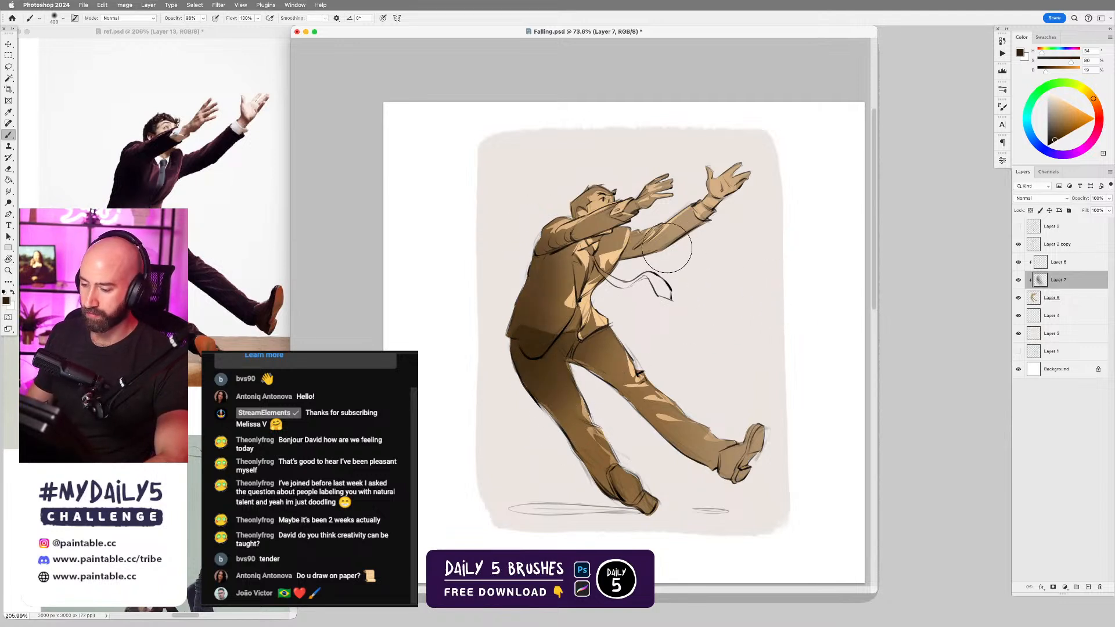
- Shade lassoed shadow areas on the far sleeve and on the chest under the near arm, deselecting after each
key(l)
mouse_move(625, 264)
mouse_down()
mouse_move(695, 236)
mouse_move(696, 217)
mouse_move(649, 249)
mouse_move(639, 242)
mouse_move(638, 255)
mouse_move(698, 242)
mouse_move(661, 249)
mouse_up()
key(b)
key(ctrl+d)
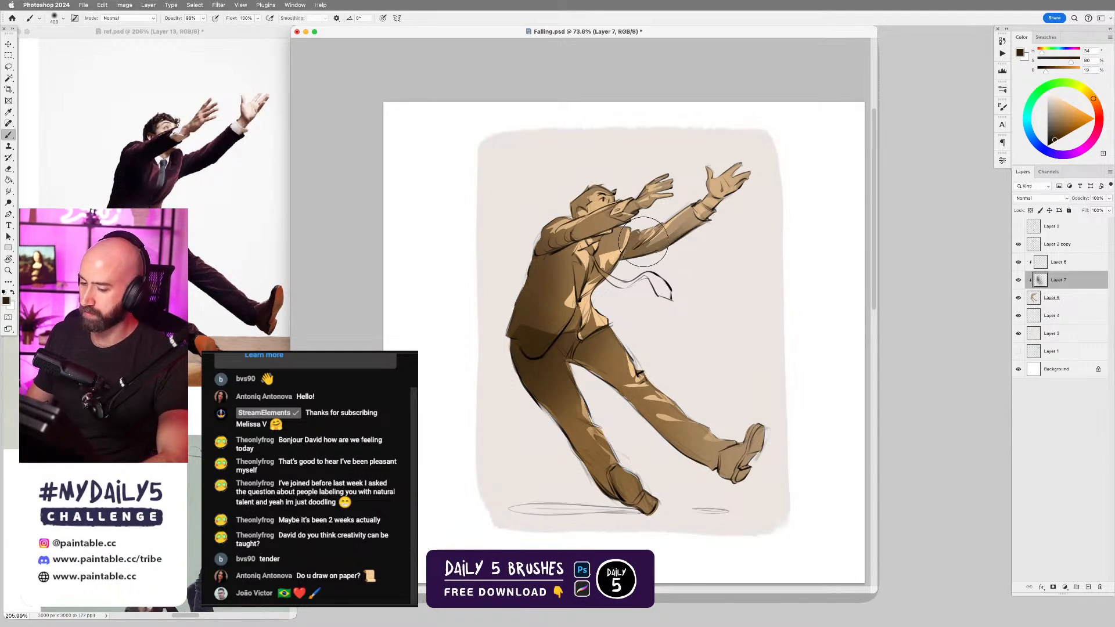
key(l)
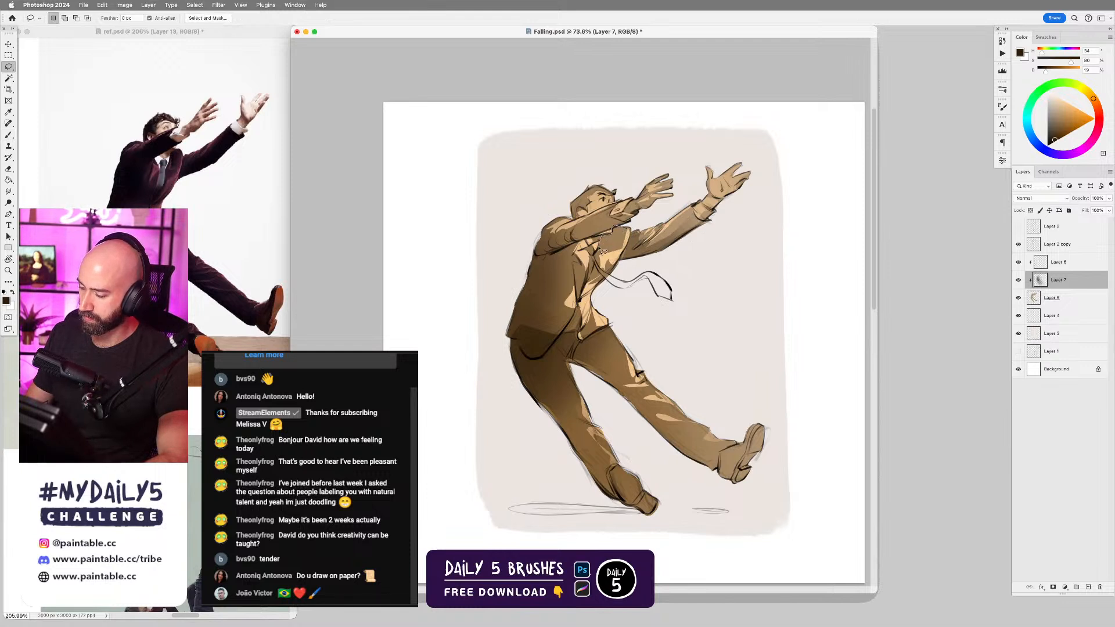
key(b)
drag(611, 230, 606, 270)
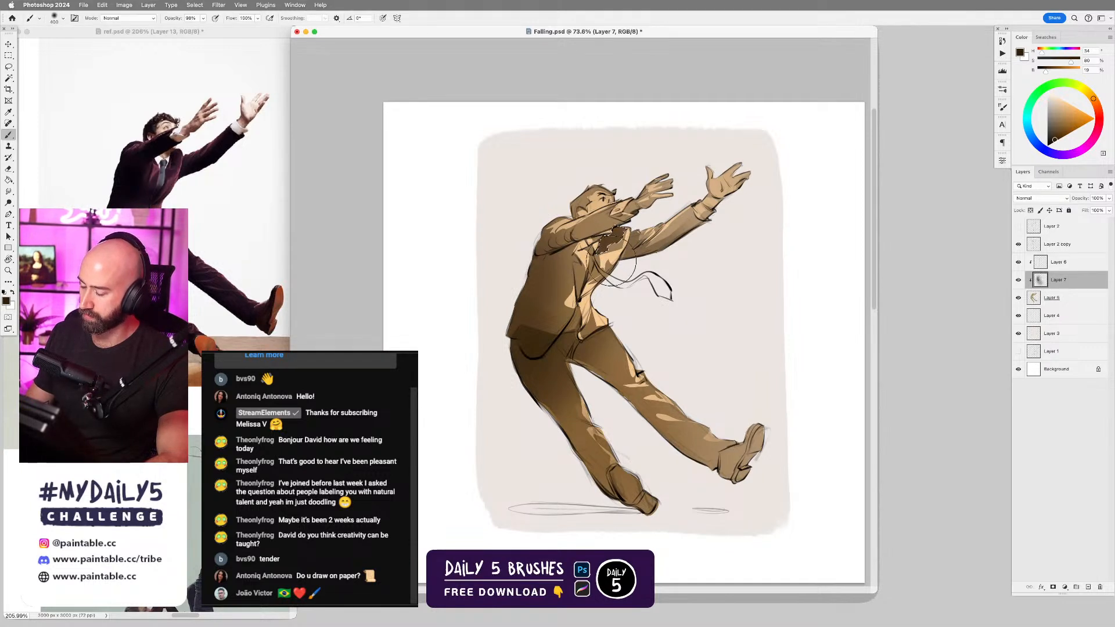
key(super+d)
- Lasso the near sleeve from the shoulder along the forearm, shade it softly, and deselect
key(l)
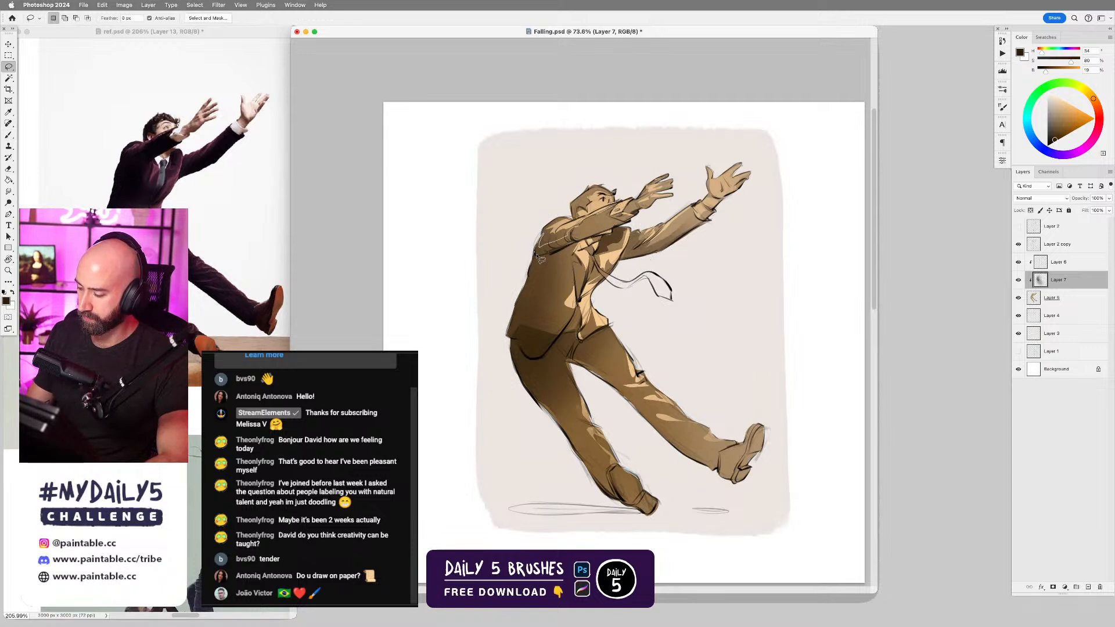
drag(541, 260, 616, 216)
key(b)
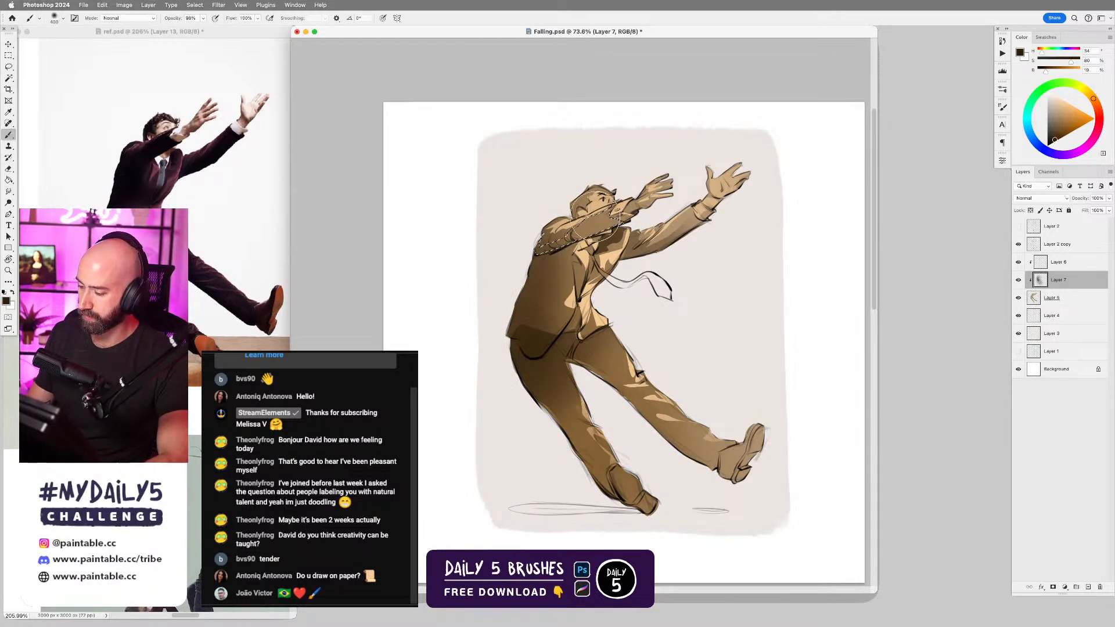
key(ctrl+d)
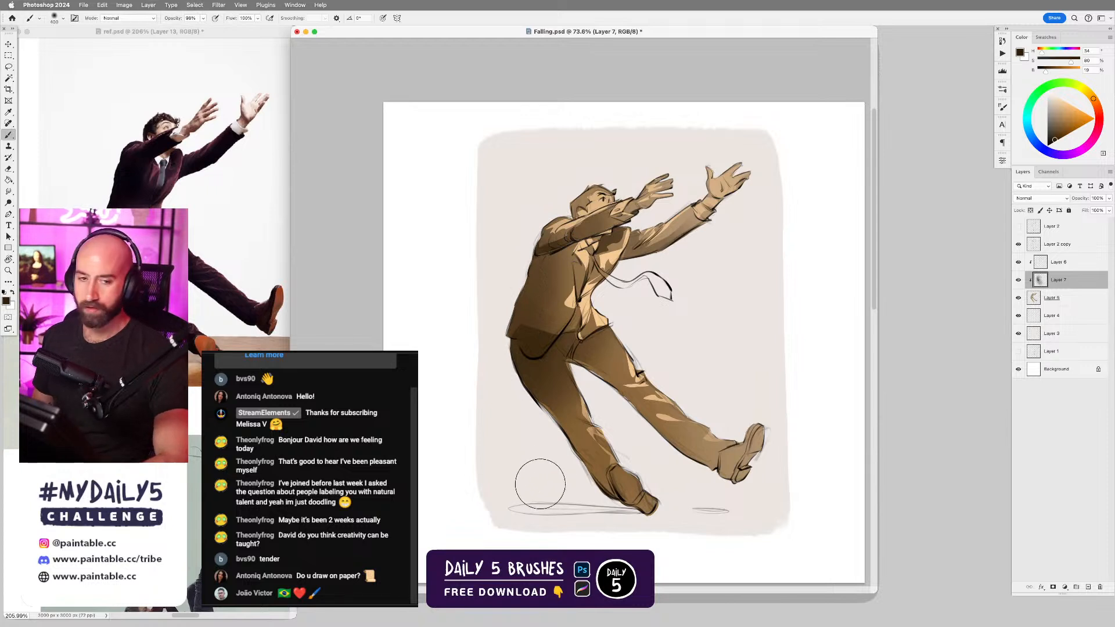
- Lasso the jacket side from beneath the near arm to the front opening, darken it softly, and deselect
drag(700, 378, 708, 332)
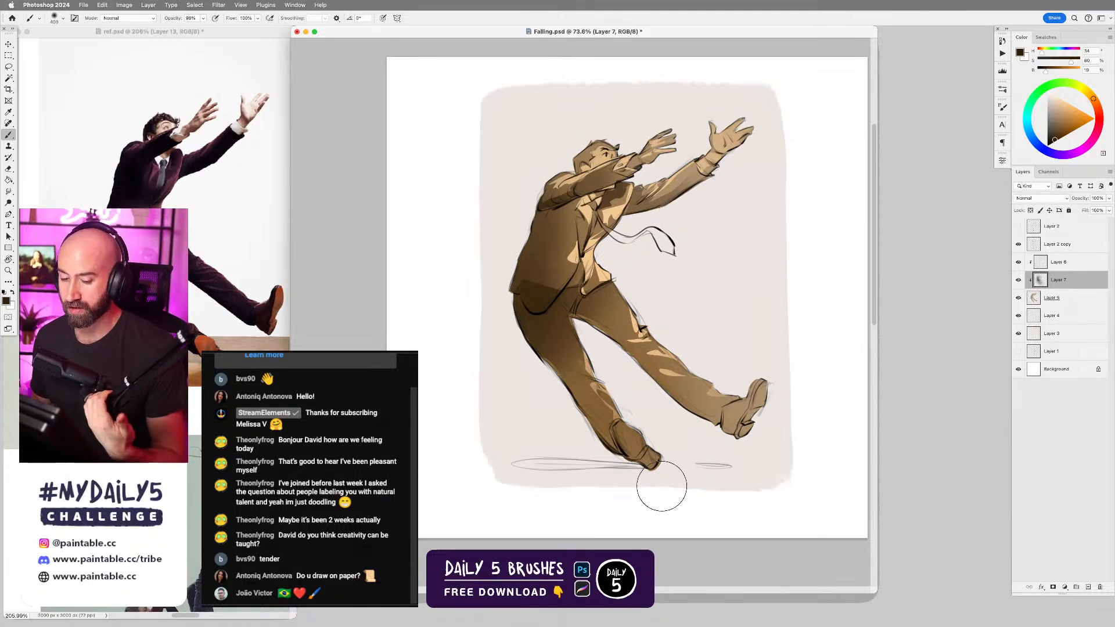
key(l)
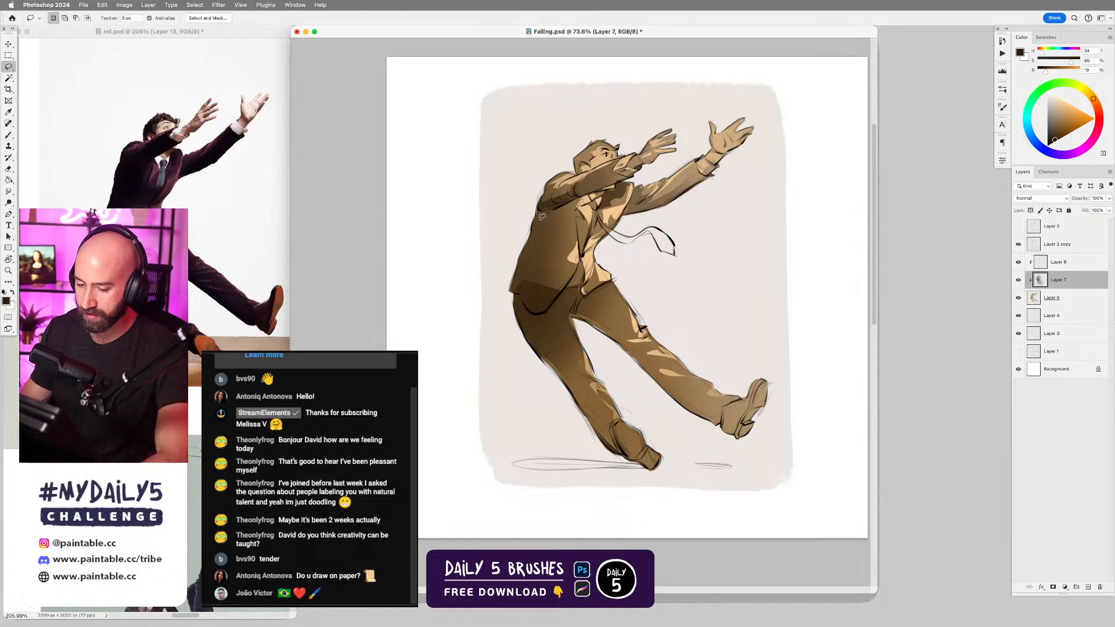
drag(537, 211, 522, 267)
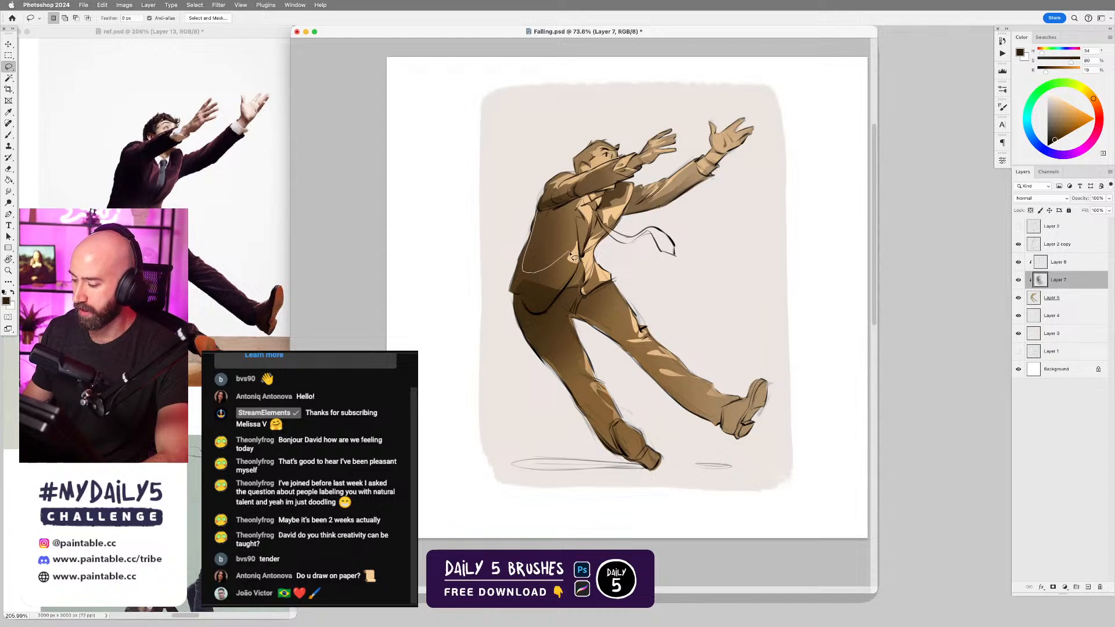
mouse_move(594, 246)
mouse_down()
mouse_move(578, 201)
mouse_move(540, 211)
mouse_move(556, 228)
mouse_move(578, 201)
mouse_move(532, 255)
mouse_move(587, 218)
mouse_move(584, 263)
mouse_up()
key(b)
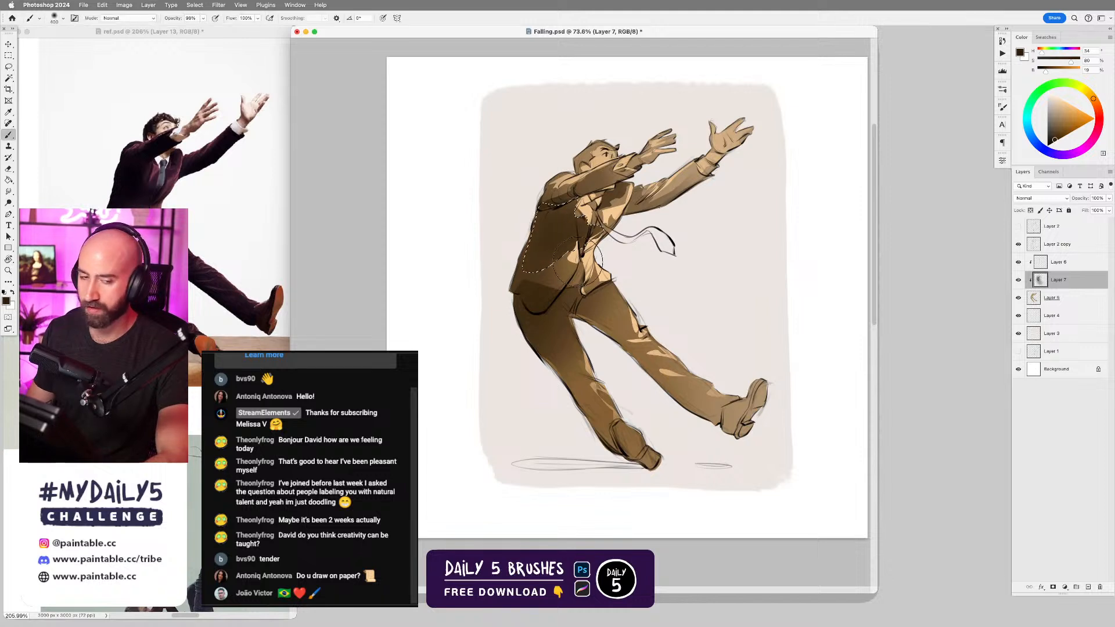
key(super+d)
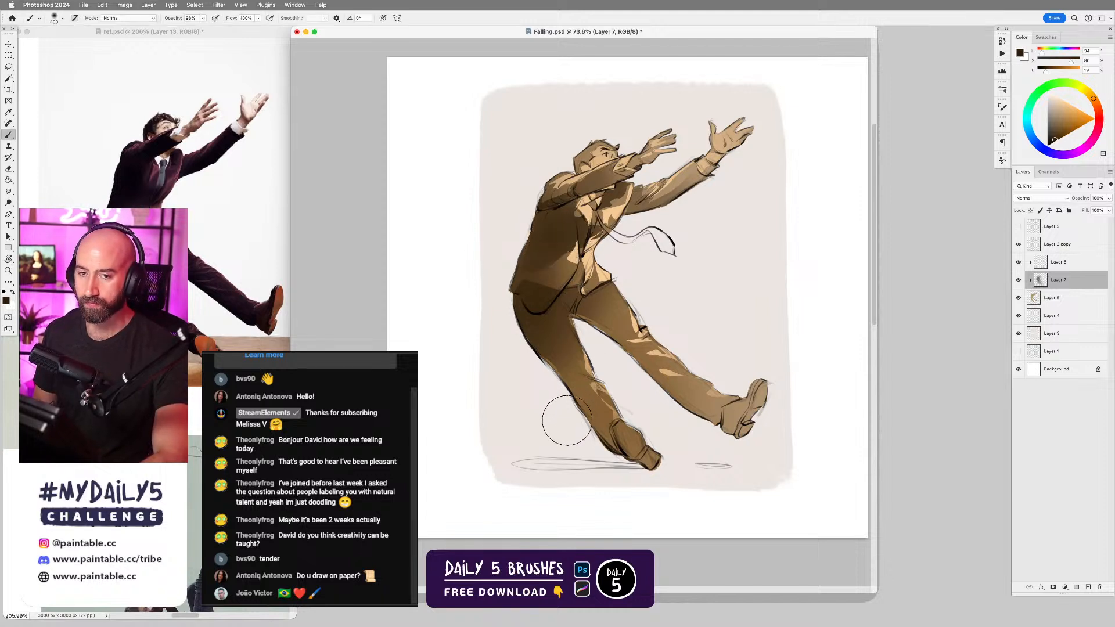
- Reduce the brush size, shade a small lassoed area around the near forearm below the face, and deselect
key(bracketleft)
key(bracketleft)
key(bracketleft)
key(bracketleft)
key(bracketleft)
key(bracketleft)
key(bracketleft)
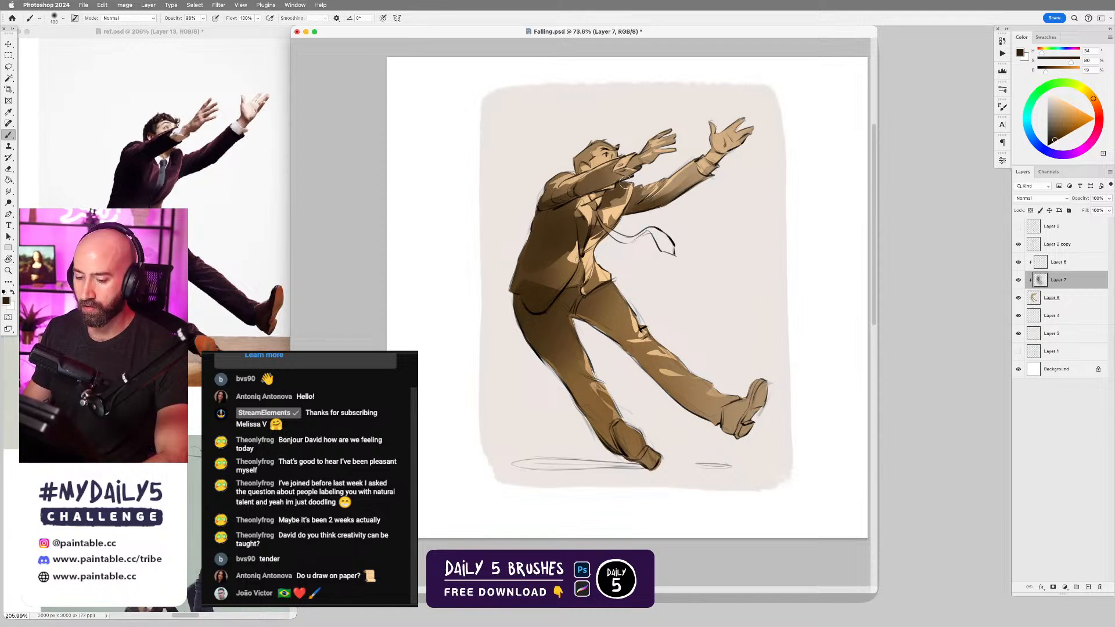
key(l)
mouse_move(584, 188)
mouse_down()
mouse_move(629, 181)
mouse_move(601, 165)
mouse_up()
key(b)
drag(587, 182, 631, 175)
key(super+d)
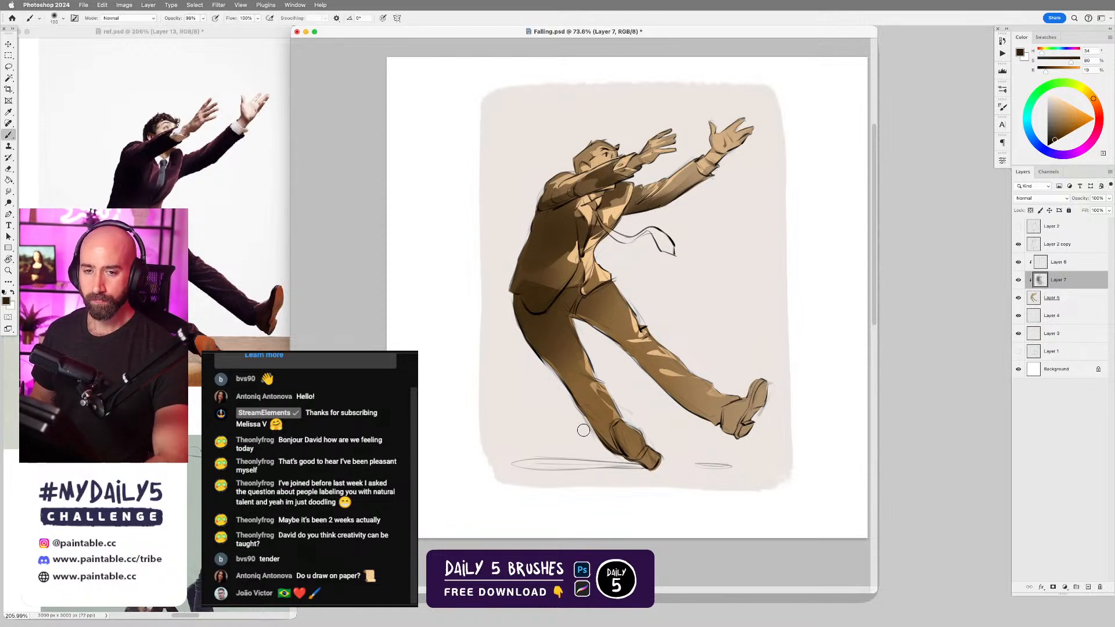
- Lasso the lower part of the near trouser leg from the knee down to the shoe
key(l)
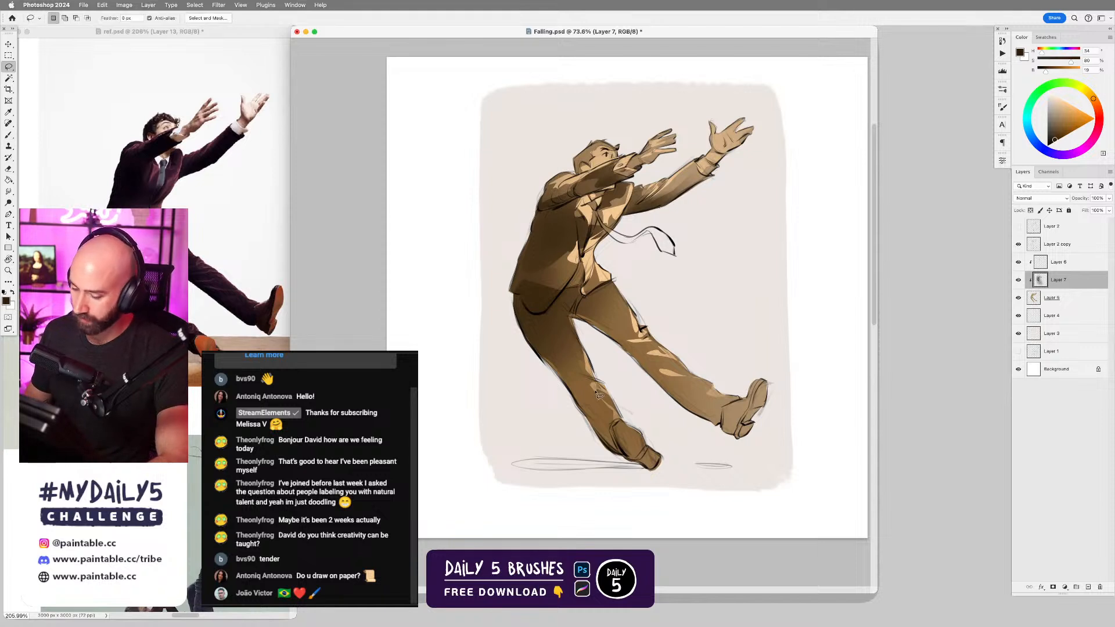
mouse_move(584, 364)
mouse_down()
mouse_move(577, 409)
mouse_move(619, 459)
mouse_up()
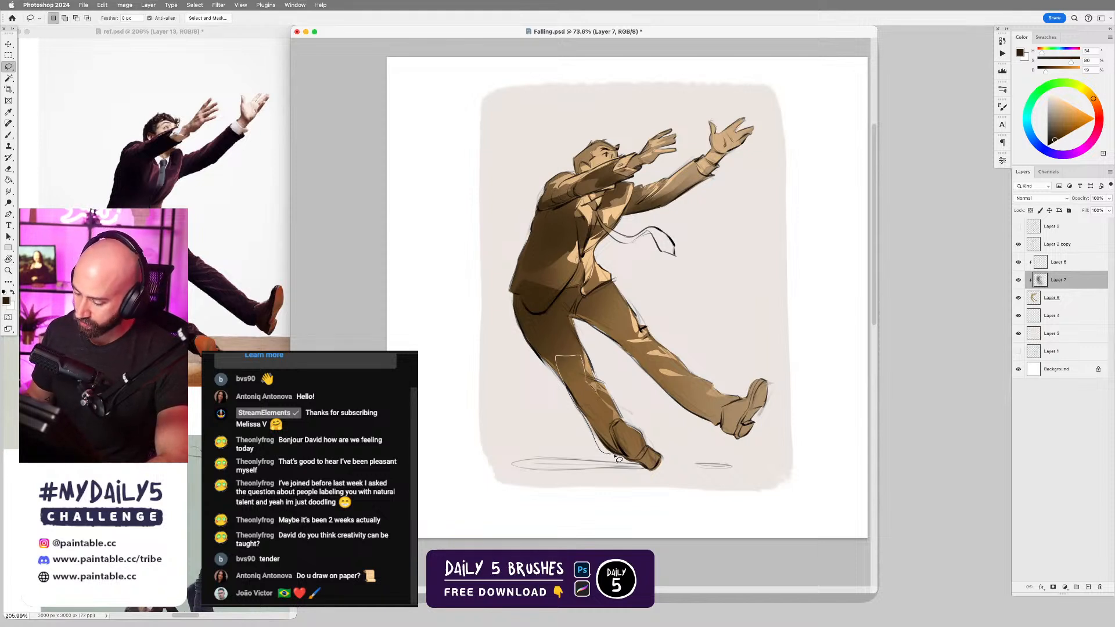
- Lasso the lower part of the planted trouser leg, darken it with a large brush, and clear the selection
drag(602, 393, 583, 363)
key(b)
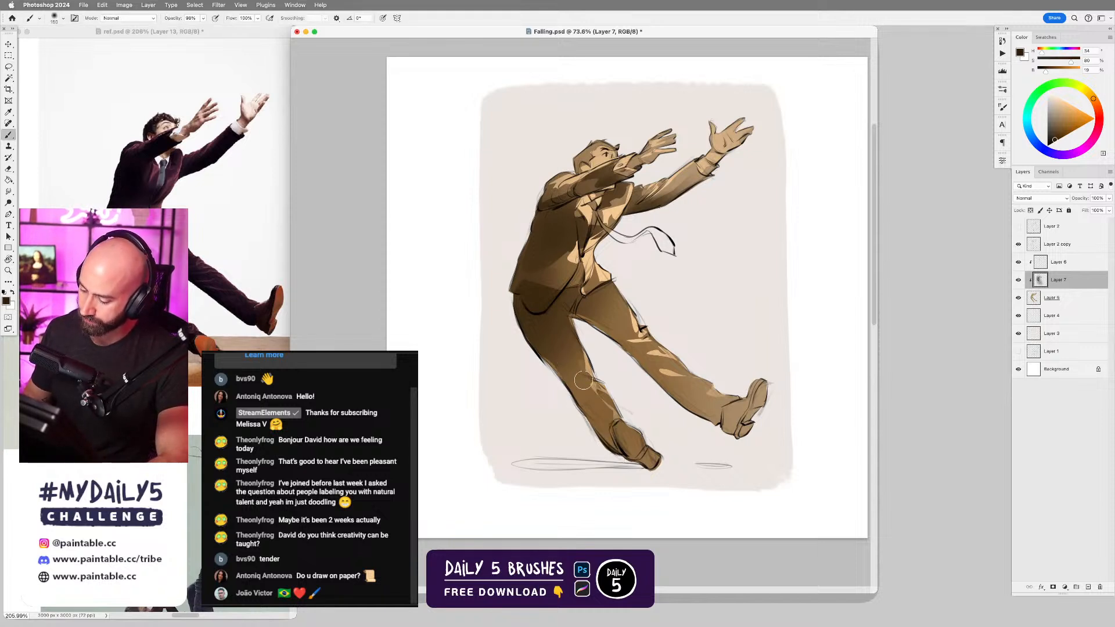
key(super+z)
key(super+z)
key(super+z)
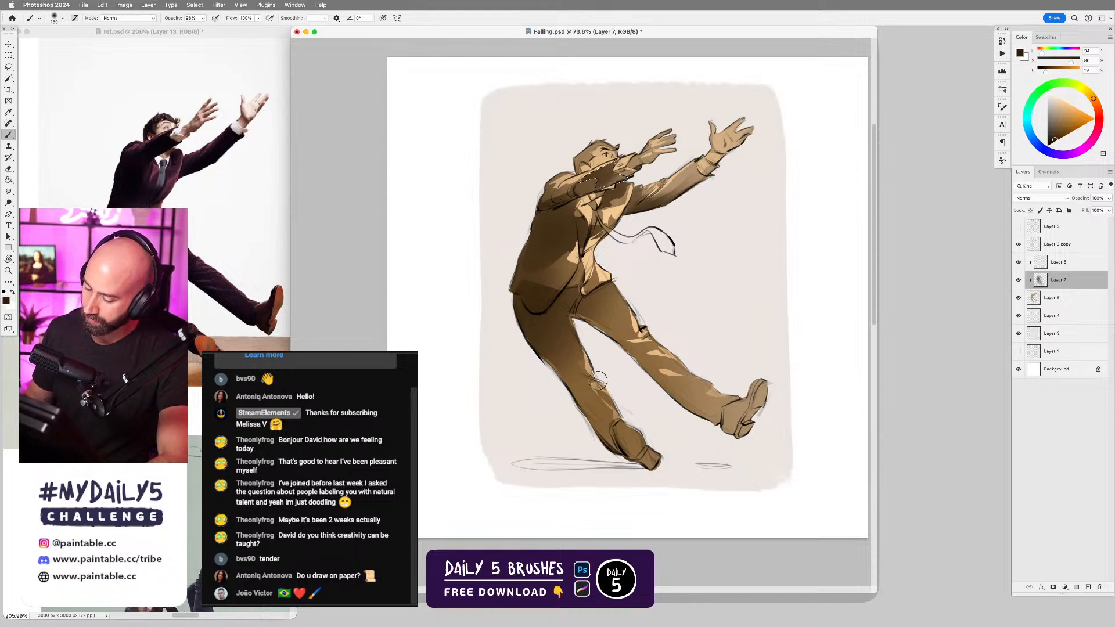
key(super+shift+z)
key(super+shift+z)
key(super+shift+z)
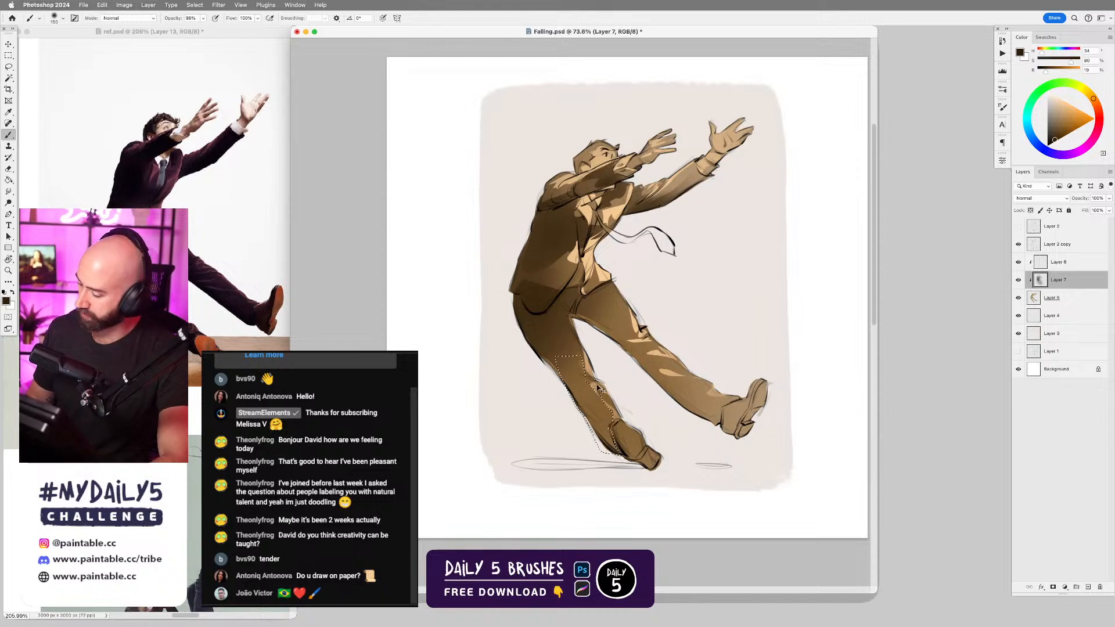
key(])
key(])
key(])
key(])
key(])
key(])
key(])
key(])
drag(571, 373, 604, 452)
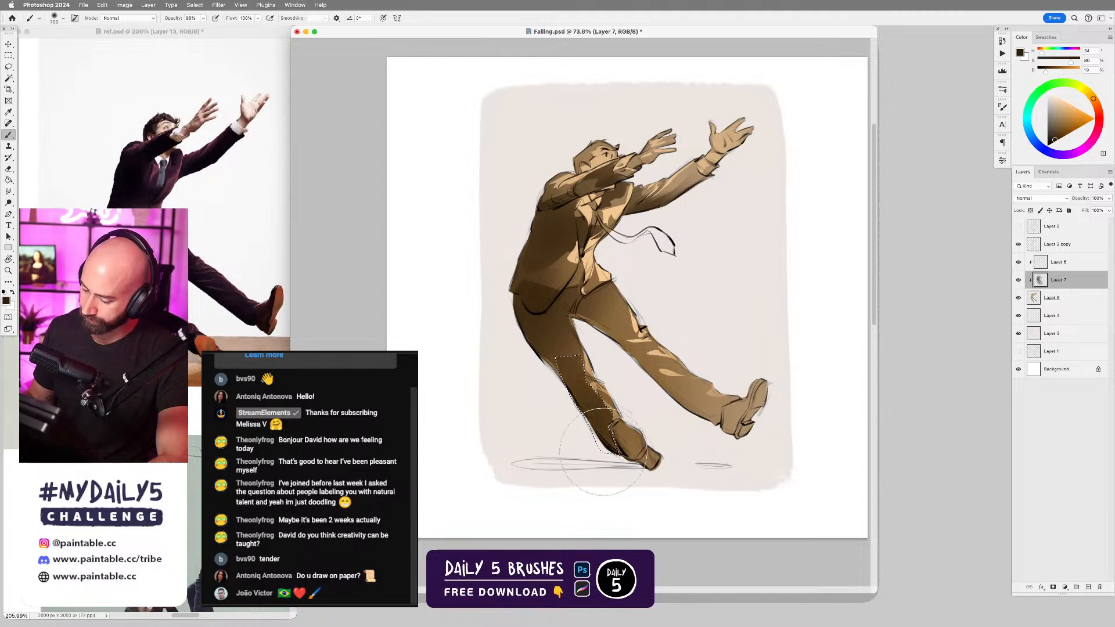
key(super+d)
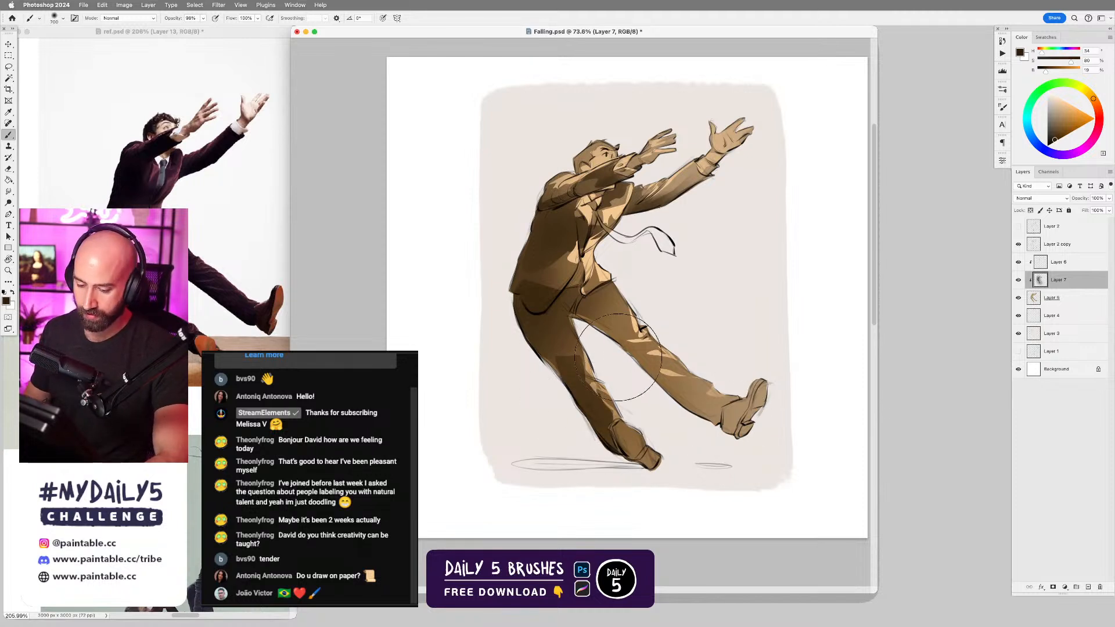
- Blend the dark shading across the planted leg's thigh and the back of the jacket with a smaller brush
key([)
key([)
key([)
key([)
key([)
key([)
key([)
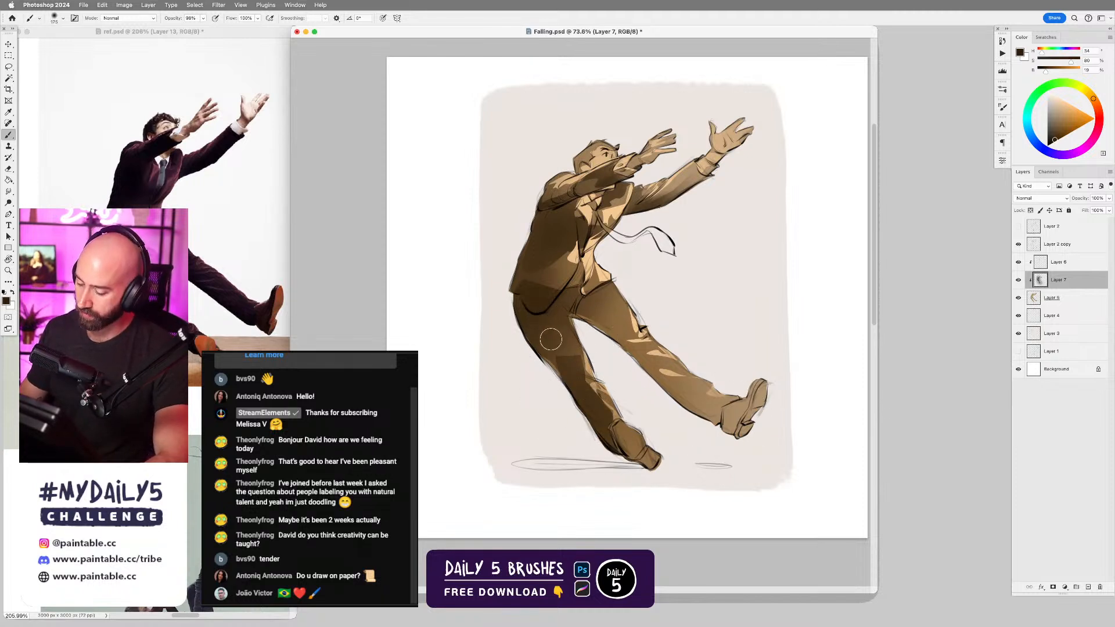
mouse_move(551, 339)
mouse_down()
mouse_move(574, 360)
mouse_move(549, 364)
mouse_up()
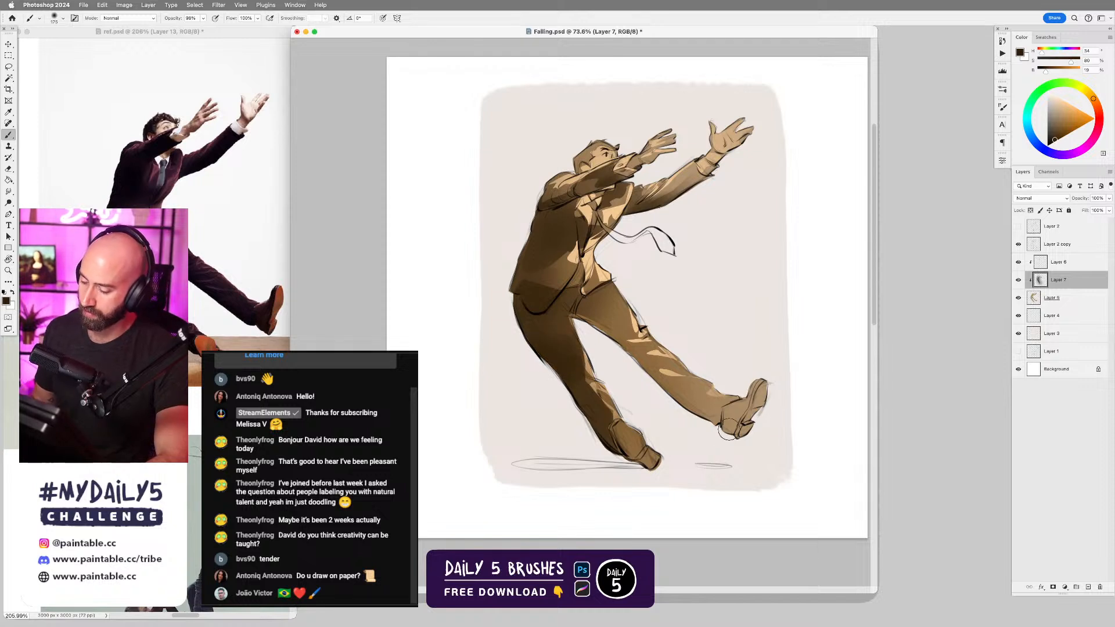
mouse_move(532, 286)
mouse_down()
mouse_move(551, 260)
mouse_move(528, 256)
mouse_up()
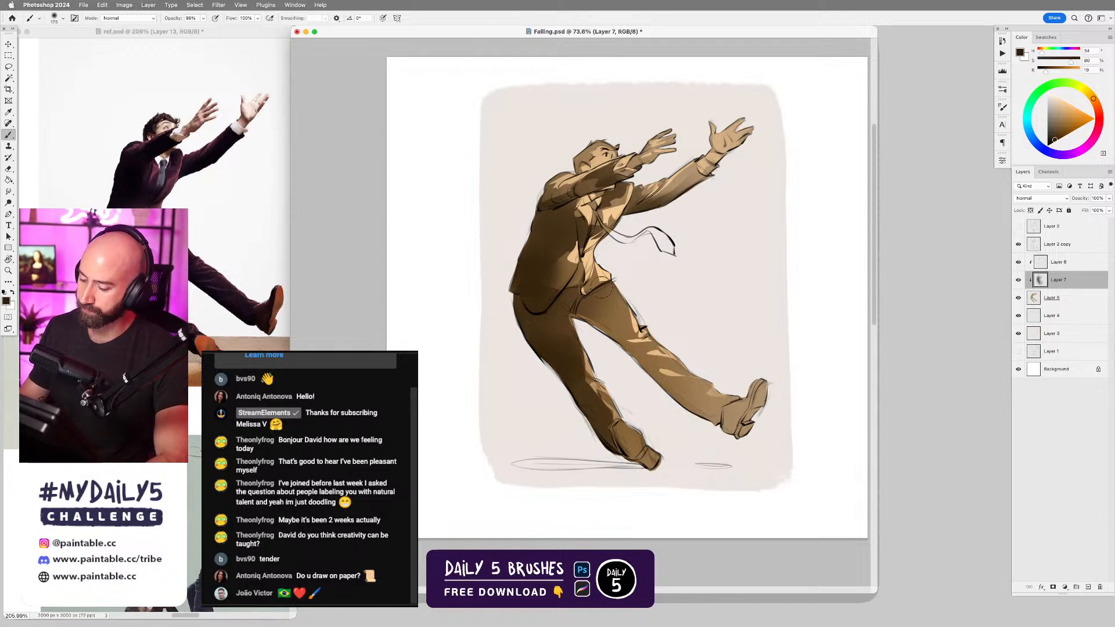
- Lasso a shadow shape on the extended leg's thigh, darken it, and clear the selection
key(l)
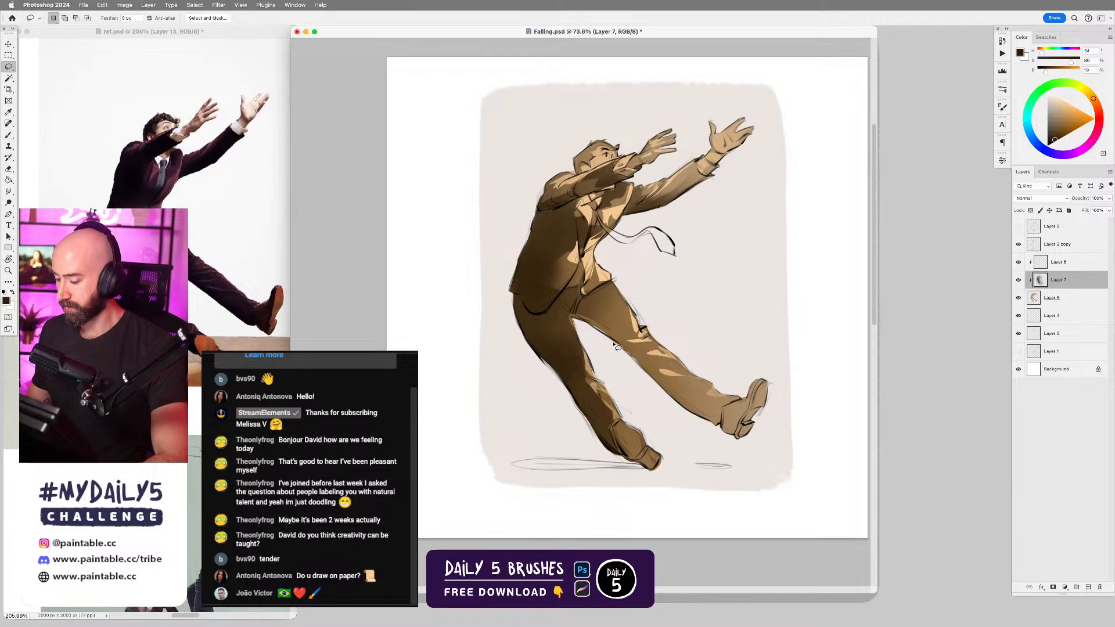
mouse_move(617, 347)
mouse_down()
mouse_move(630, 291)
mouse_move(575, 311)
mouse_move(607, 349)
mouse_move(632, 348)
mouse_up()
key(b)
key(l)
key(super+d)
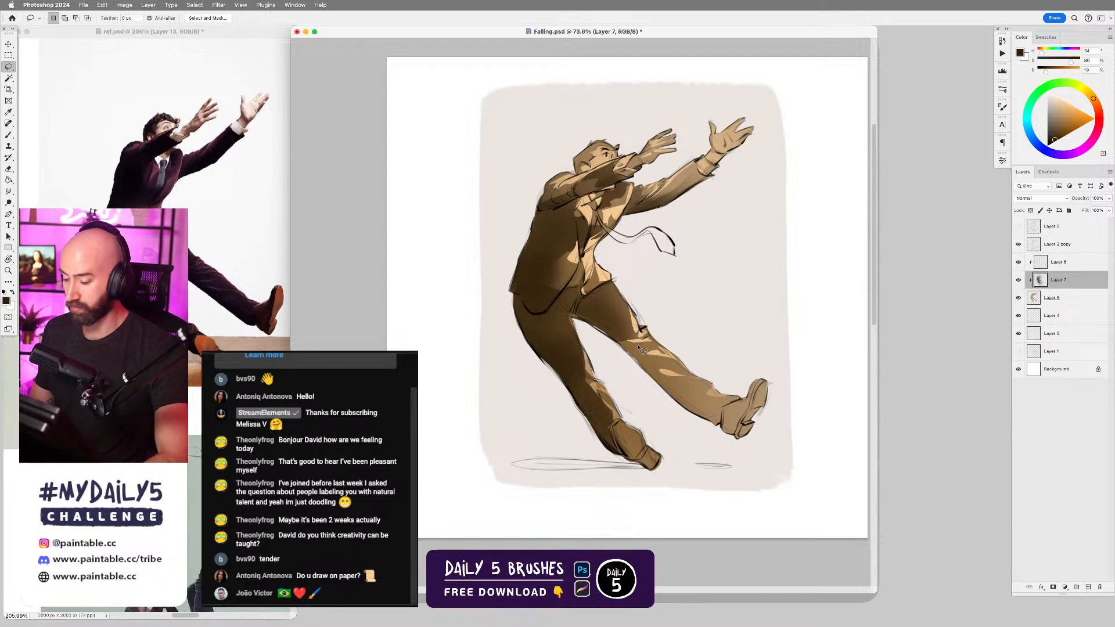
- Lasso the underside of the extended leg from knee to cuff, brush in shadow, and clear the selection
mouse_move(637, 363)
mouse_down()
mouse_move(684, 432)
mouse_move(714, 439)
mouse_move(724, 410)
mouse_up()
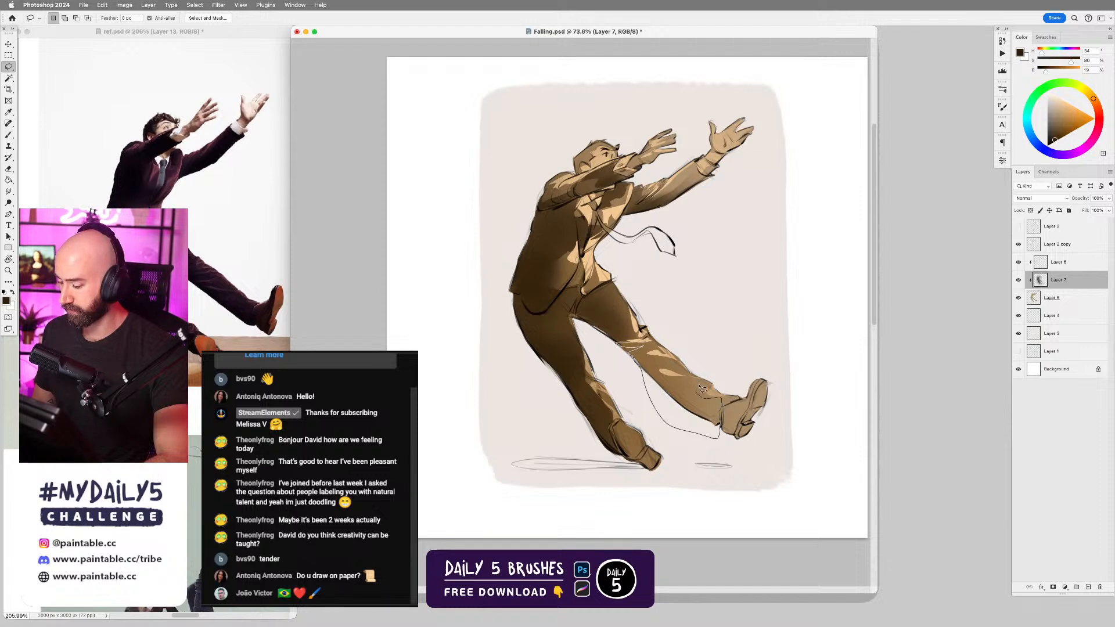
key(b)
mouse_move(654, 356)
mouse_down()
mouse_move(649, 344)
mouse_move(705, 406)
mouse_up()
key(super+d)
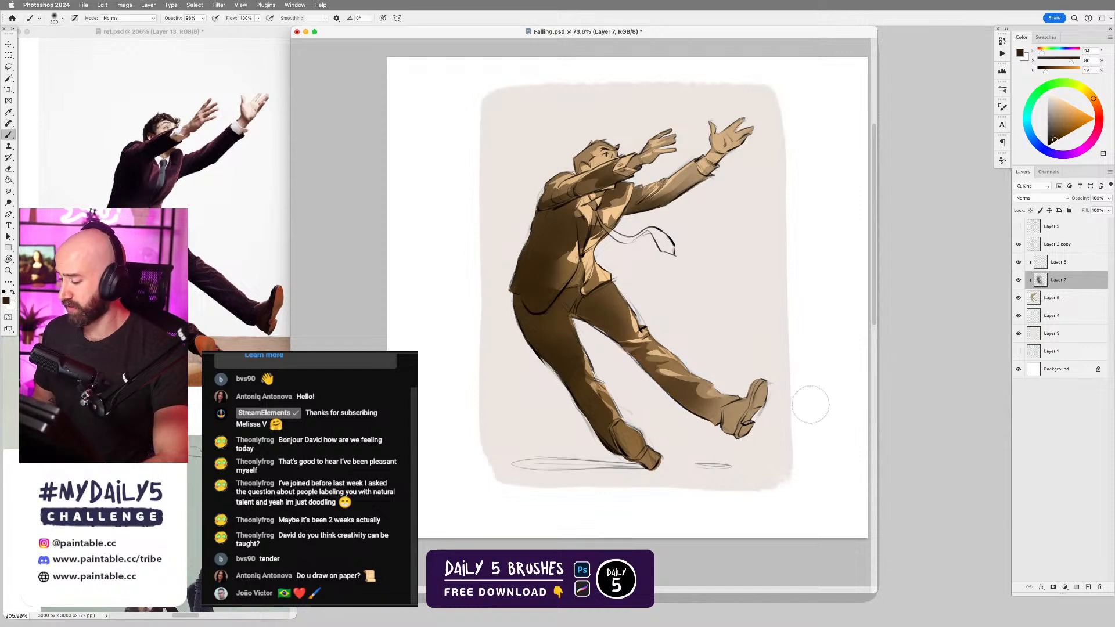
- Lasso the shoe on the raised foot, darken it with the brush, and clear the selection
key(l)
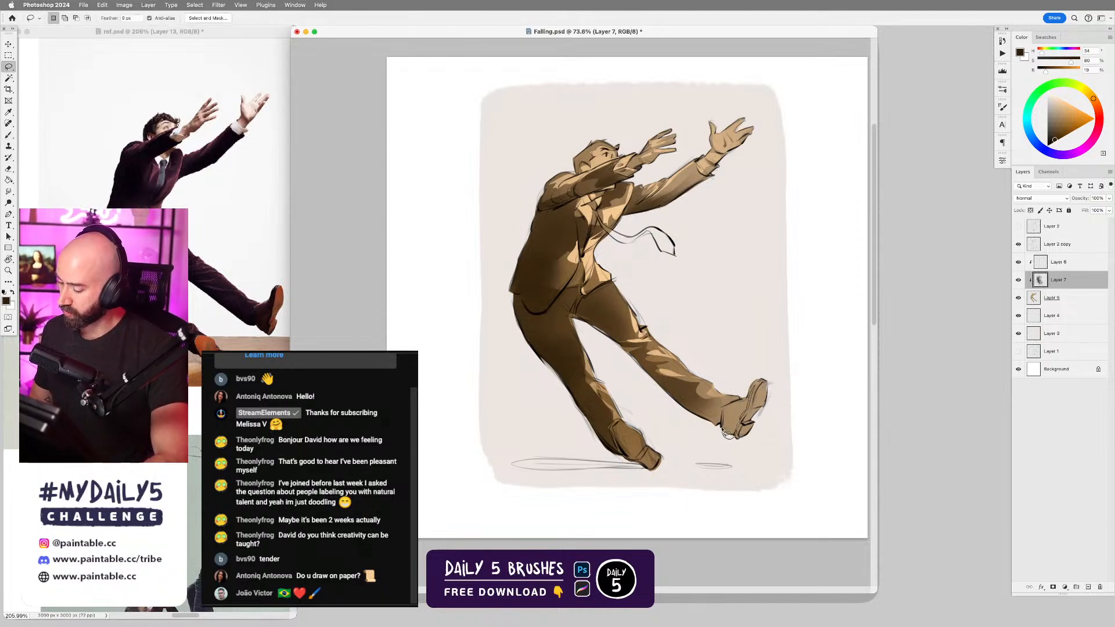
key(b)
mouse_move(748, 395)
mouse_down()
mouse_move(766, 373)
mouse_move(722, 458)
mouse_up()
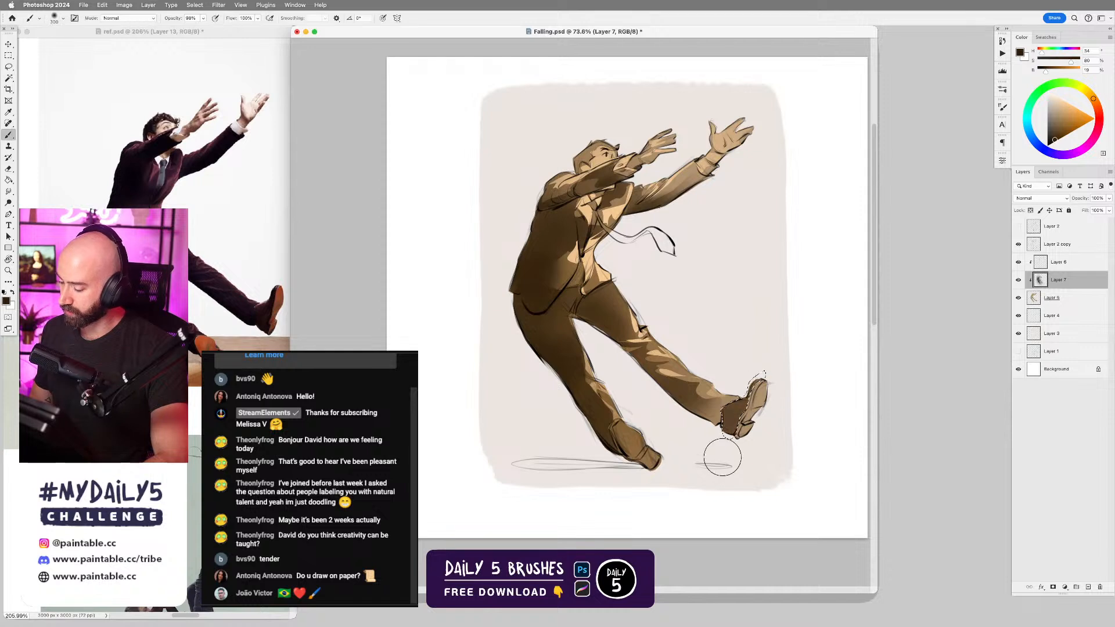
drag(750, 390, 721, 456)
key(super+d)
- Lasso a small area at the trouser cuff above the planted shoe, shade it, and clear the selection
key(l)
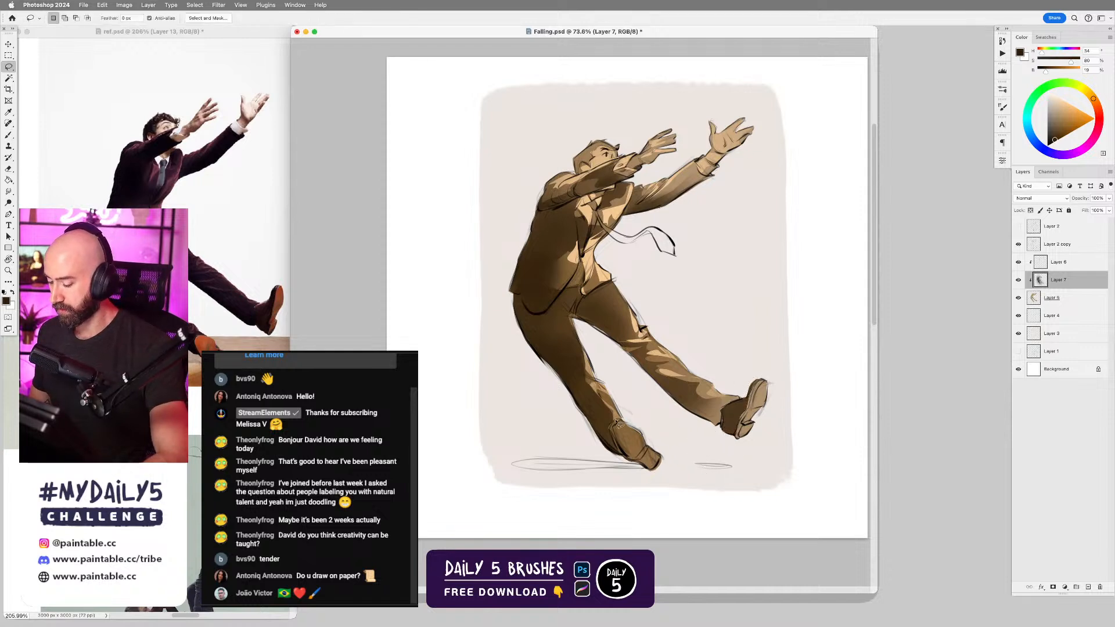
mouse_move(629, 460)
mouse_down()
mouse_move(619, 423)
mouse_move(635, 471)
mouse_up()
key(b)
key(super+d)
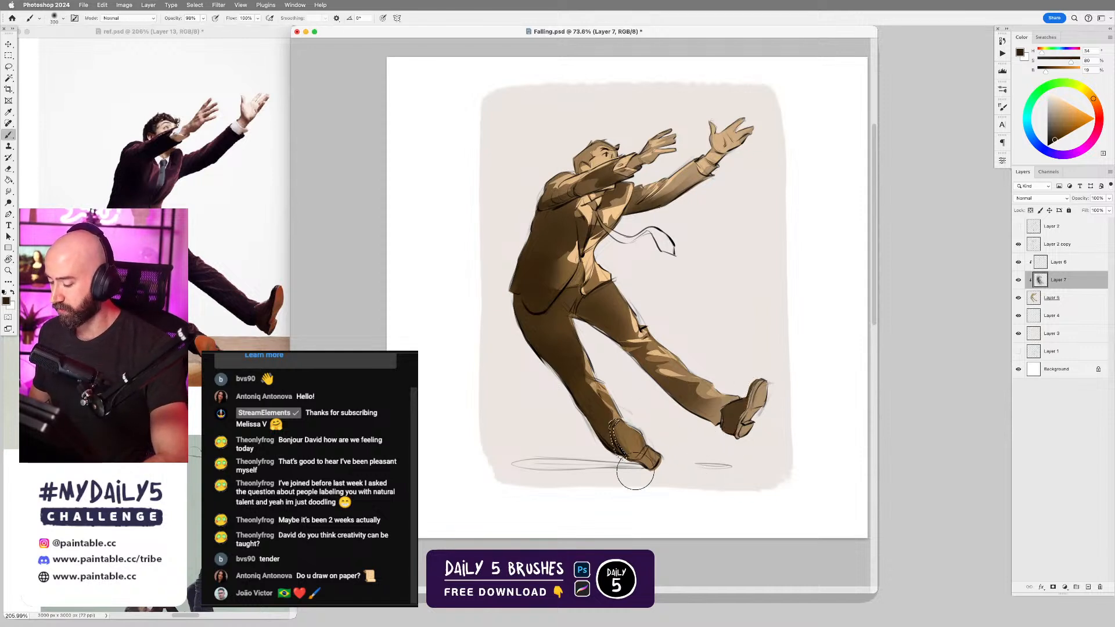
- Shade the undersides of both outstretched hands and darken the hair with progressively smaller brush sizes
scroll(709, 438, up, 2)
scroll(709, 438, right, 1)
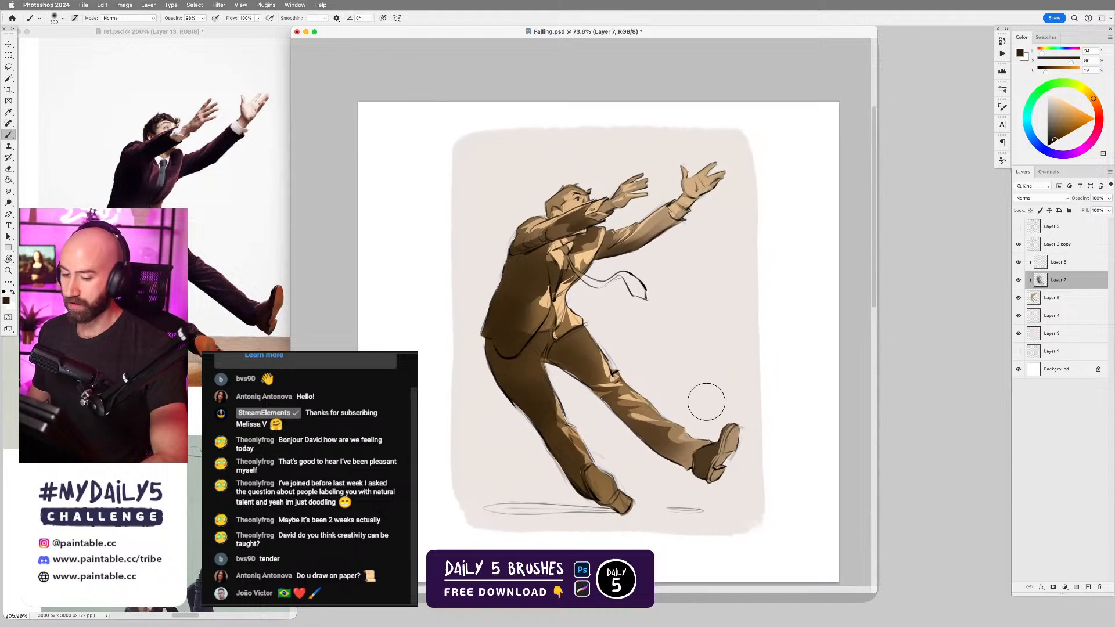
key(bracketleft)
key(bracketleft)
key(bracketleft)
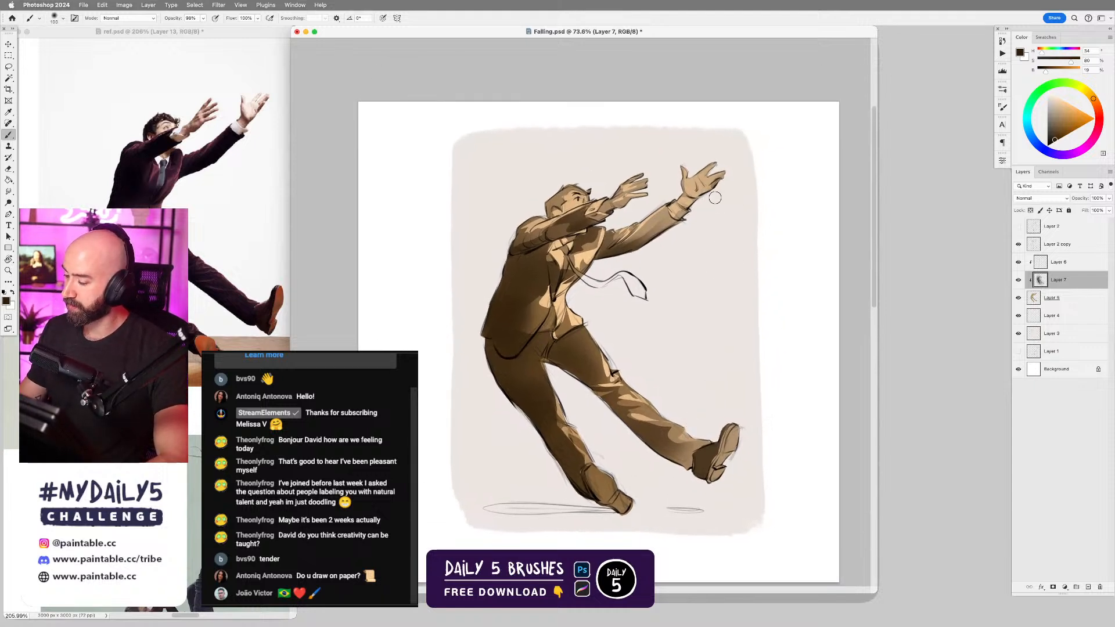
mouse_move(715, 198)
mouse_down()
mouse_move(683, 197)
mouse_move(678, 178)
mouse_move(696, 206)
mouse_up()
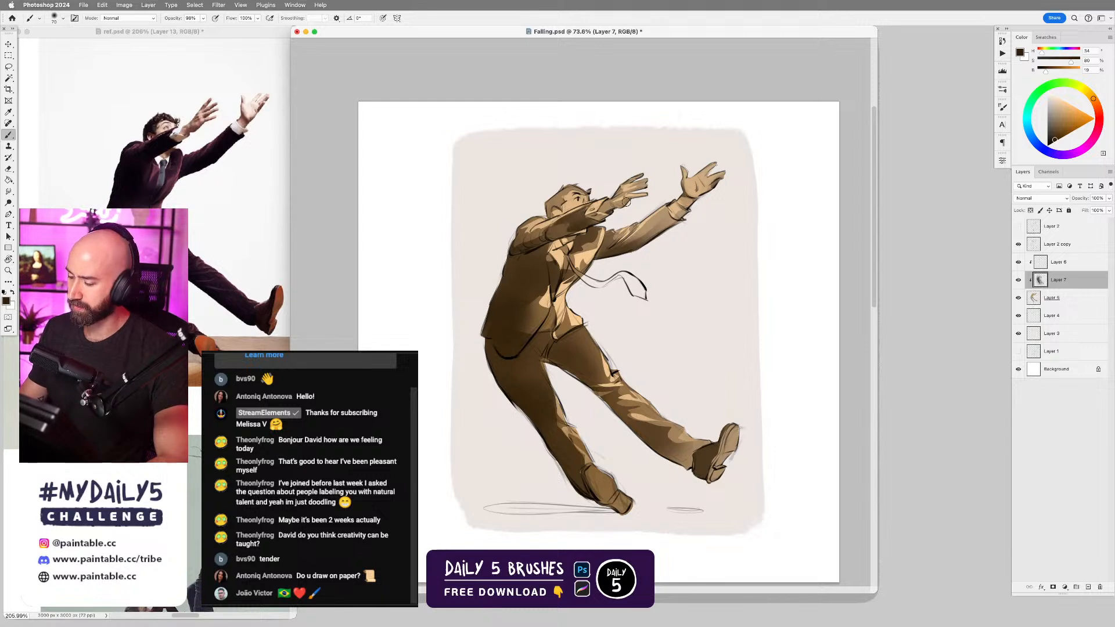
mouse_move(626, 201)
mouse_down()
mouse_move(607, 207)
mouse_move(617, 204)
mouse_up()
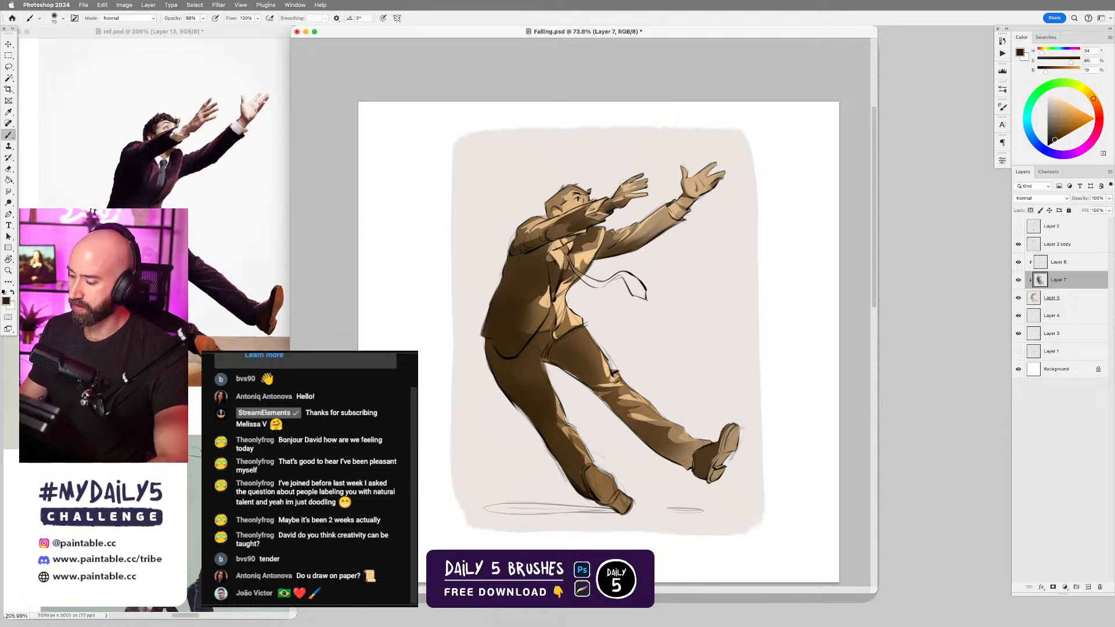
key(bracketleft)
key(bracketleft)
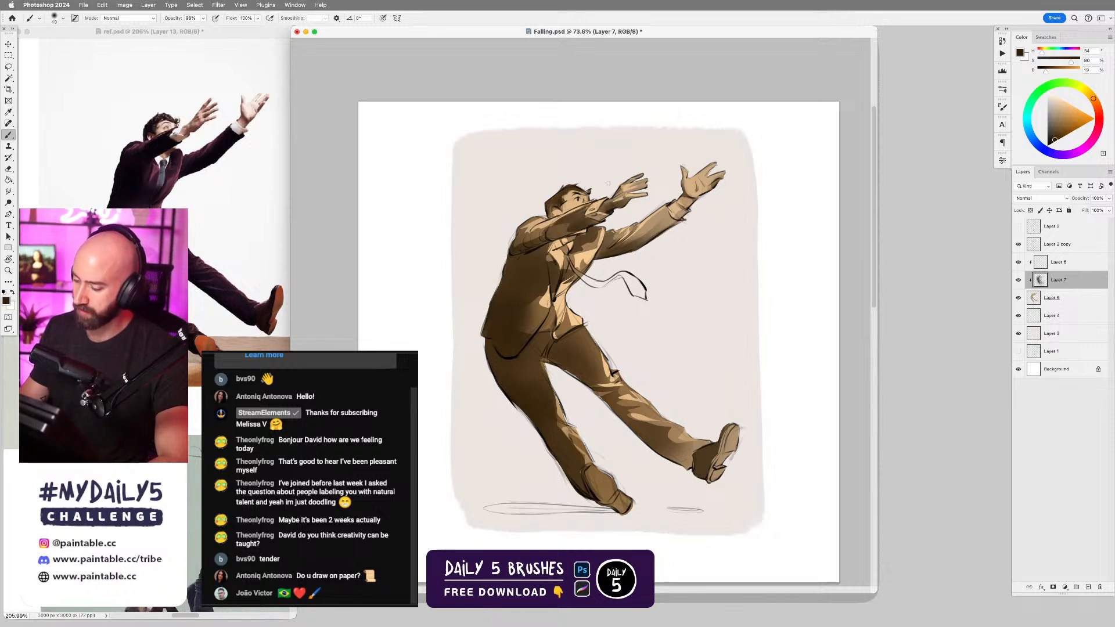
- Add a clipped layer above the figure's shading layers and brush light tones sampled from the shirt and hand onto the hands
scroll(651, 352, down, 2)
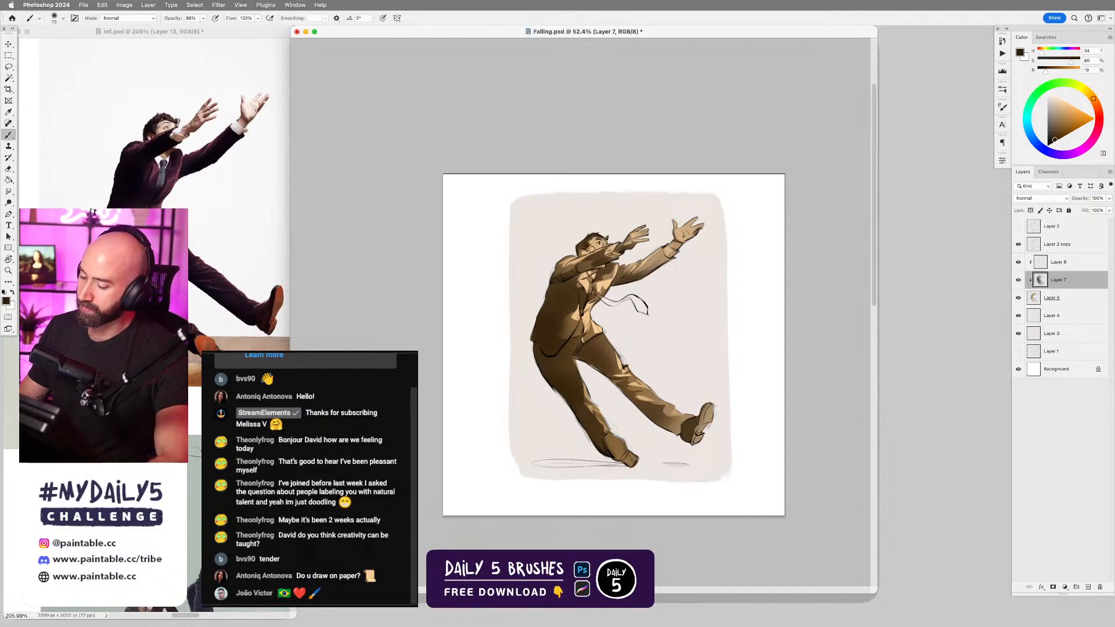
click(1059, 263)
key(alt+shift+super+n)
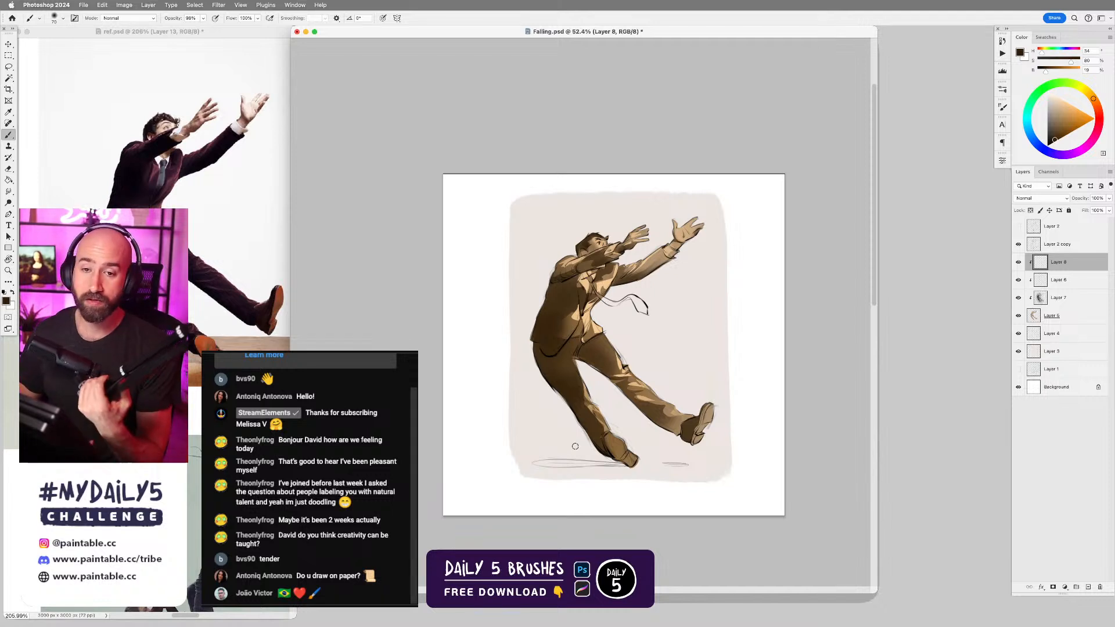
alt+click(616, 278)
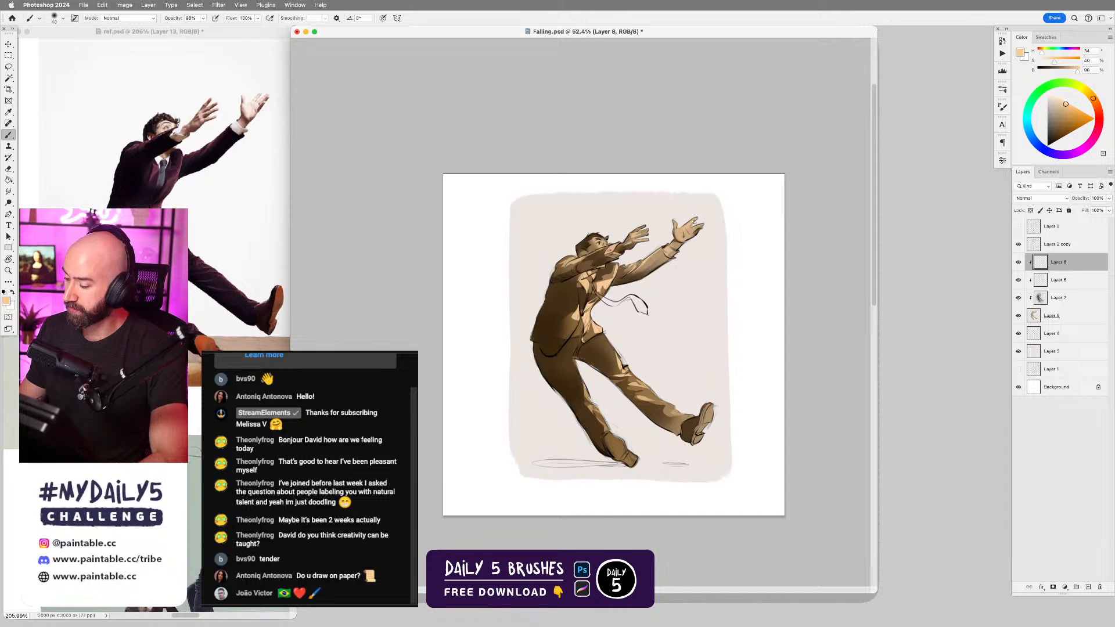
alt+click(694, 230)
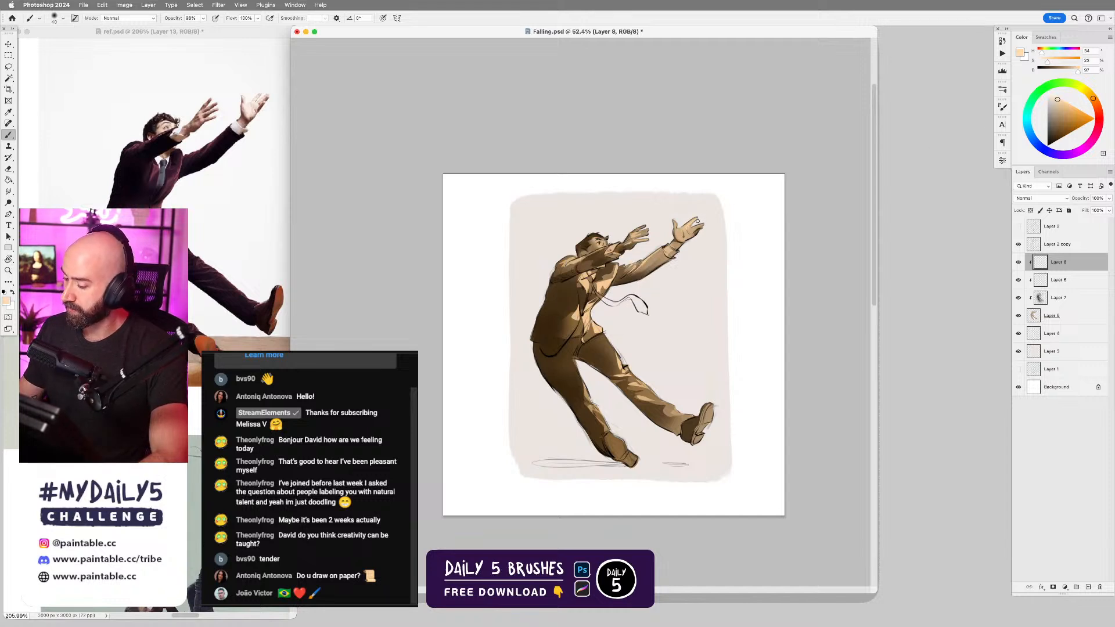
key(bracketright)
key(bracketright)
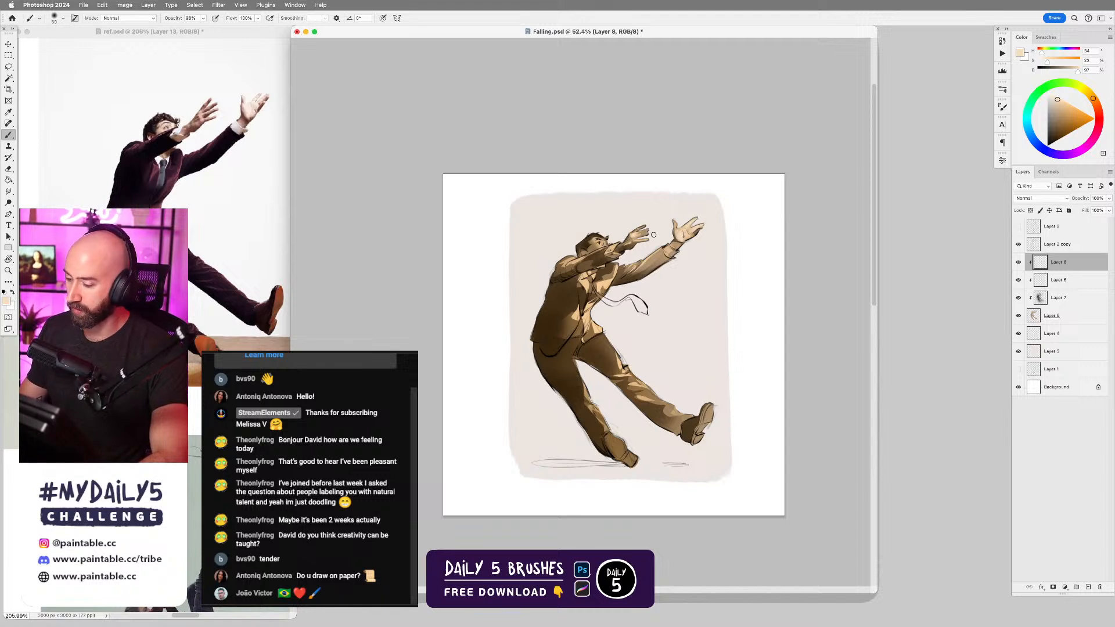
alt+click(689, 232)
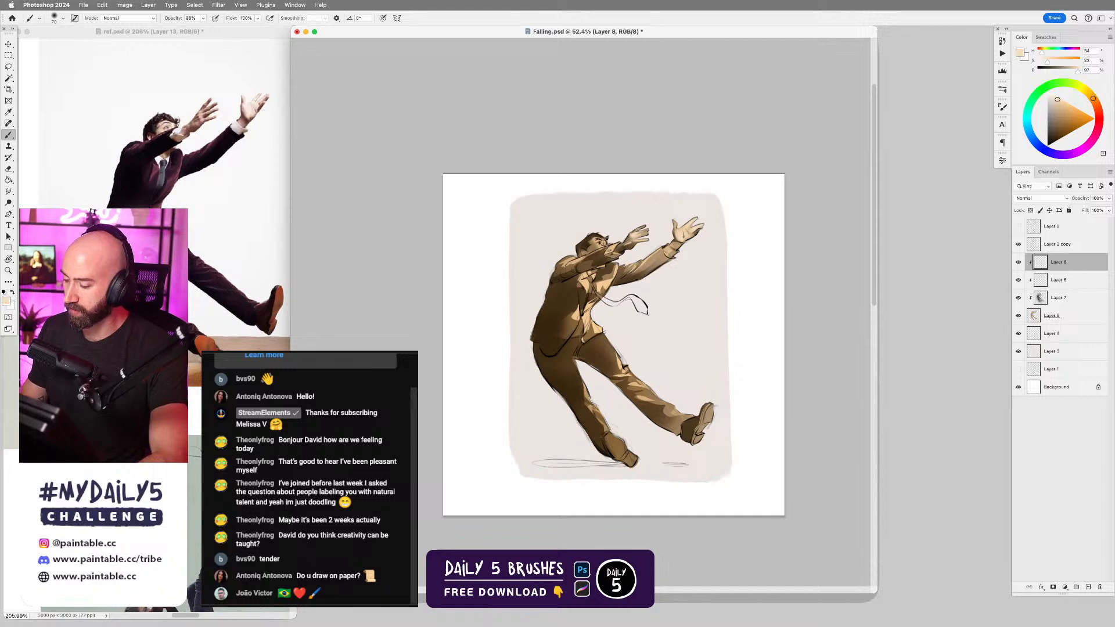
drag(599, 238, 602, 247)
key(super+z)
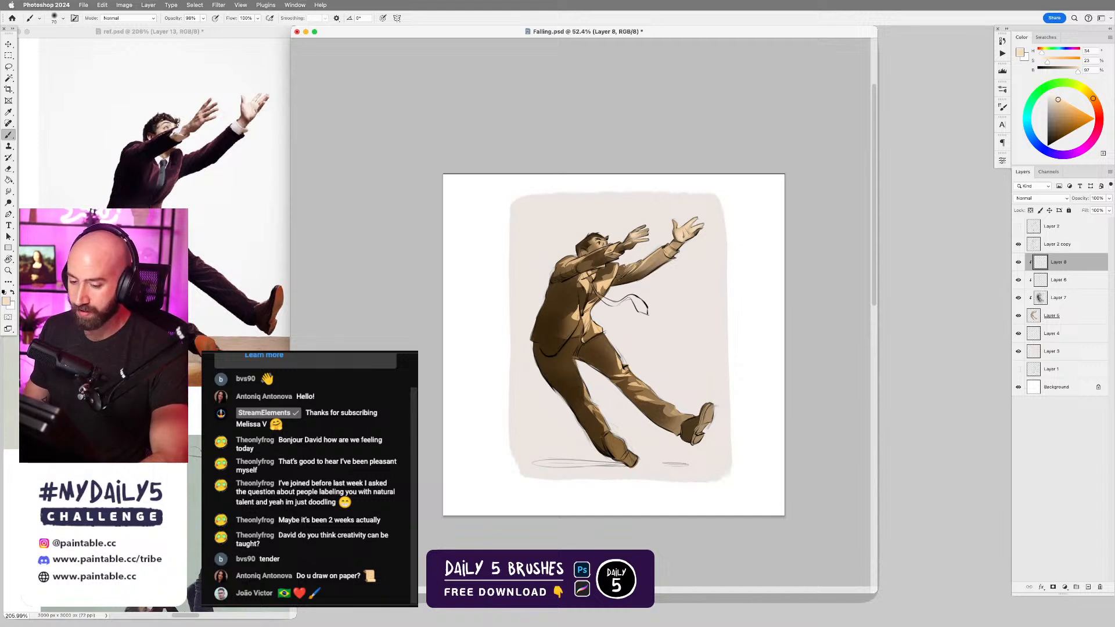
key(bracketleft)
key(bracketleft)
key(bracketleft)
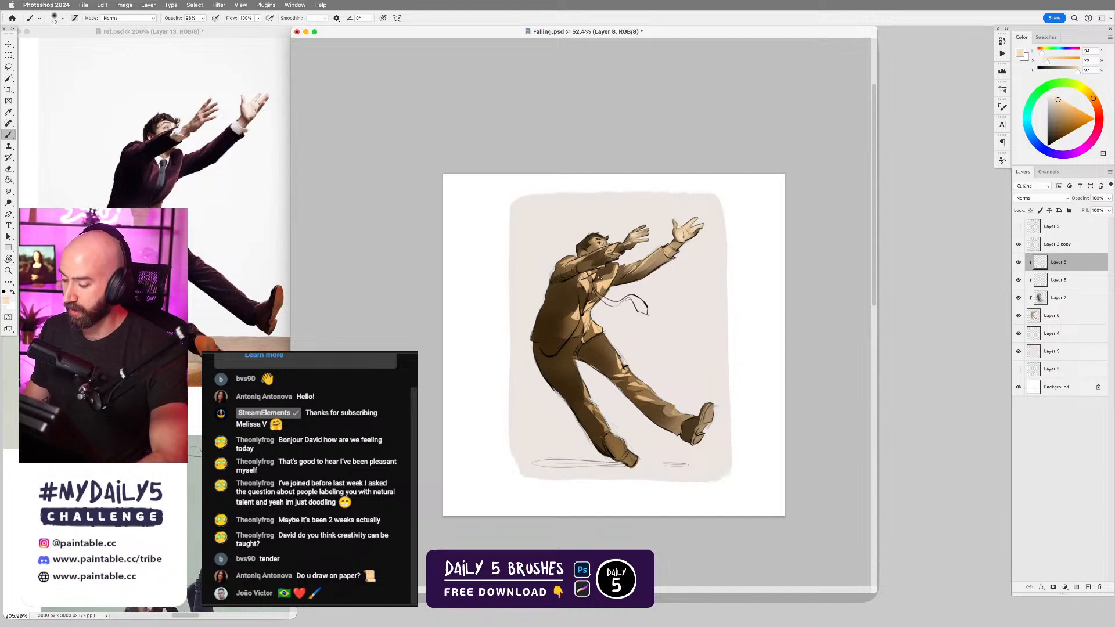
- Paint the shirt collar and cuff near-white (H 34, S 12, B 100) using a small Hard Round Brush Dynamic
scroll(600, 278, up, 3)
right_click(607, 269)
click(808, 374)
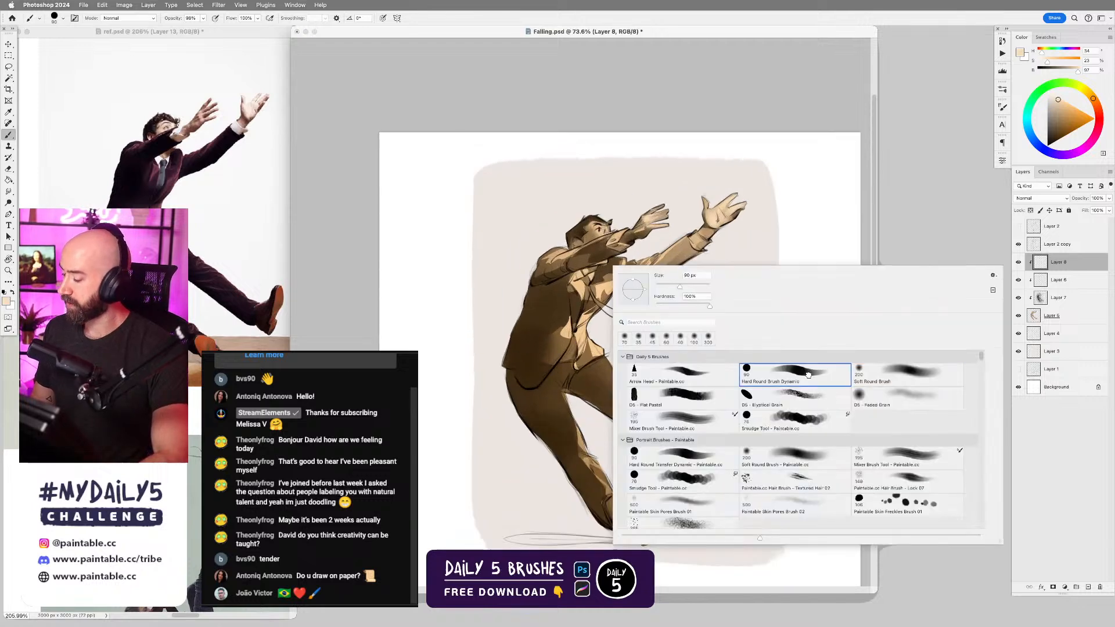
click(809, 375)
click(1053, 94)
key(bracketleft)
key(bracketleft)
key(bracketleft)
key(bracketleft)
key(bracketleft)
key(bracketleft)
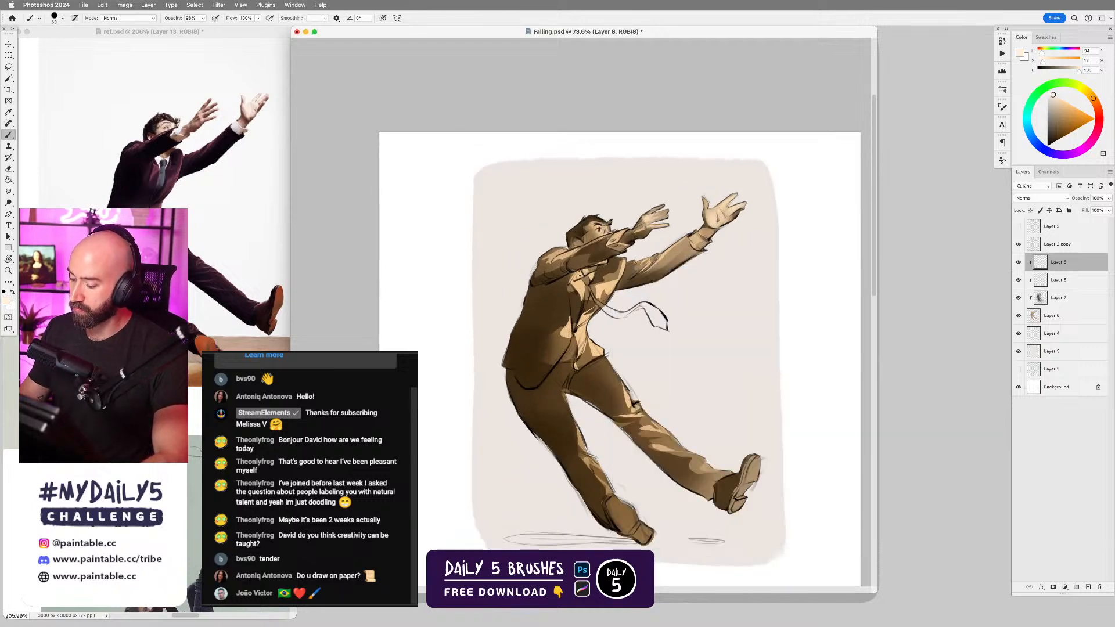
key(bracketleft)
drag(589, 273, 591, 279)
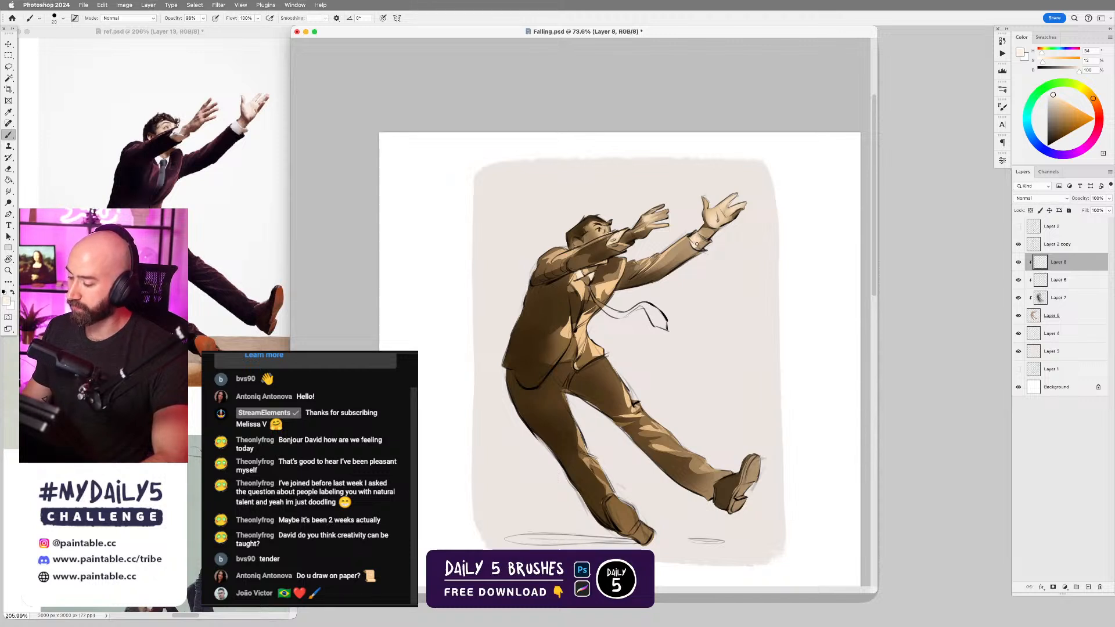
scroll(687, 313, down, 1)
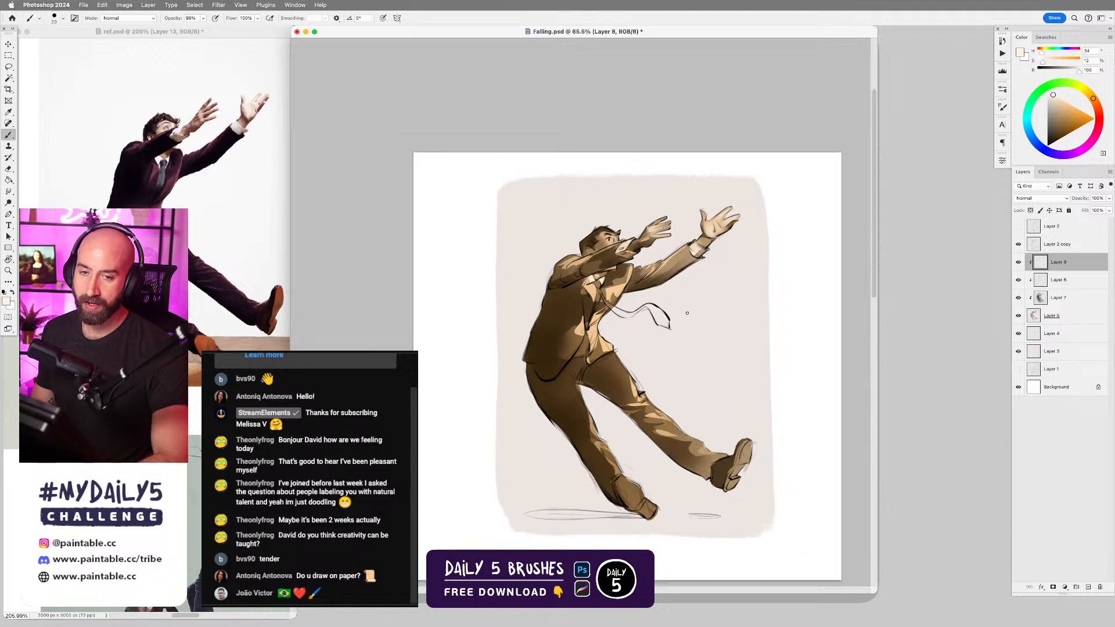
drag(726, 385, 715, 351)
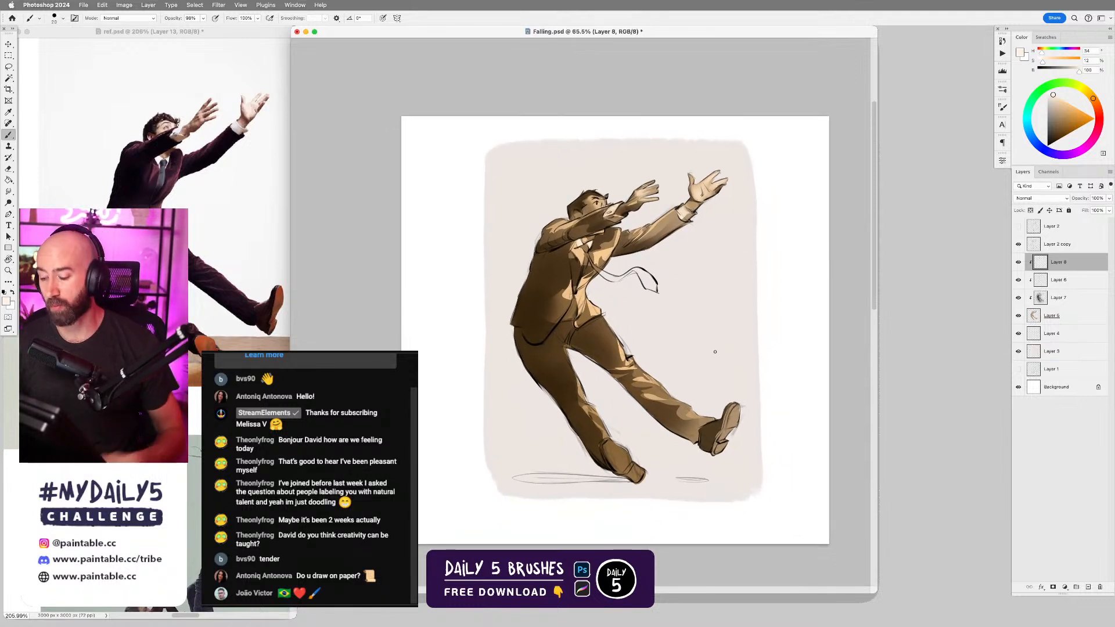
scroll(640, 266, up, 3)
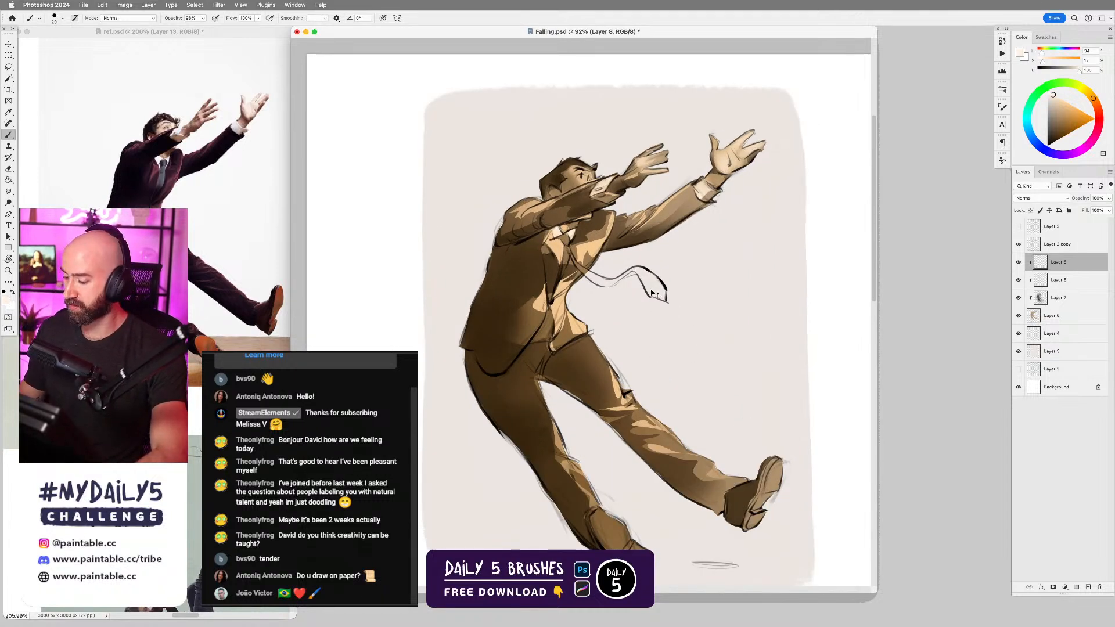
- Add an unclipped layer above the clipped shading layers and start blocking in the tie's knot in red (H 357)
key(alt+shift+super+n)
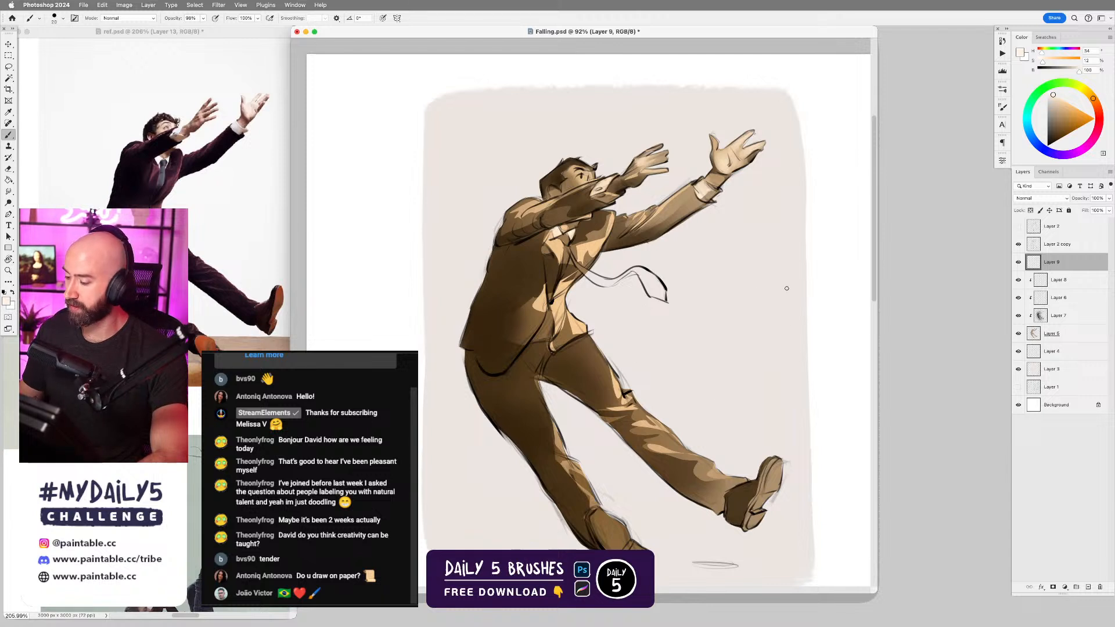
scroll(697, 314, down, 2)
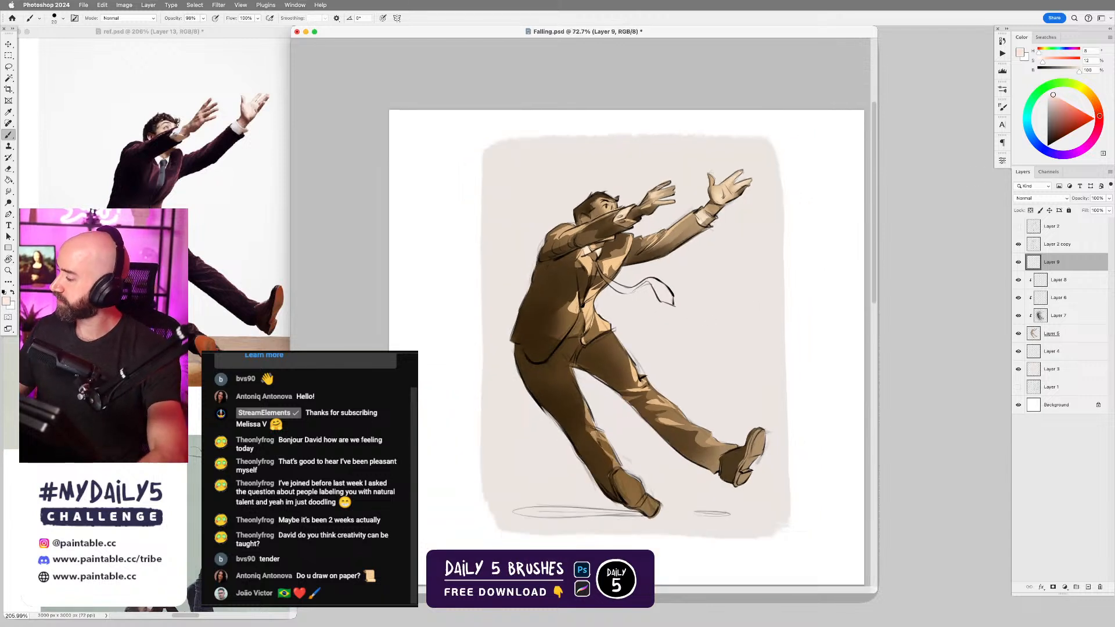
click(1100, 120)
drag(1059, 117, 1074, 117)
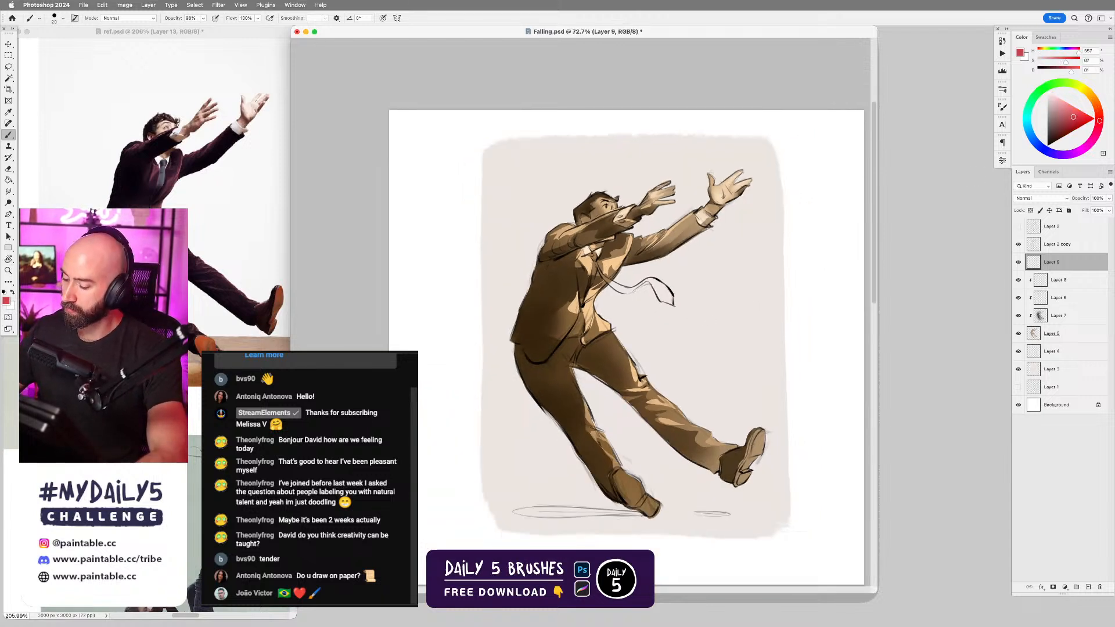
drag(592, 256, 596, 262)
scroll(654, 330, down, 2)
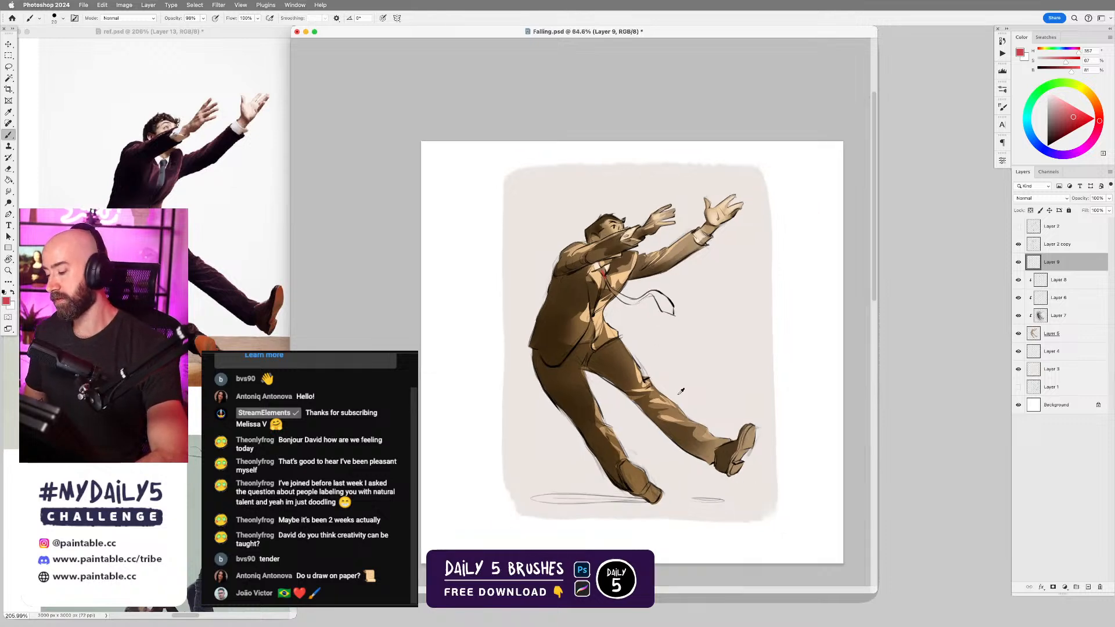
- Fill the rest of the flying tie with flat red, following its sketched outline down to the tip
scroll(678, 355, up, 4)
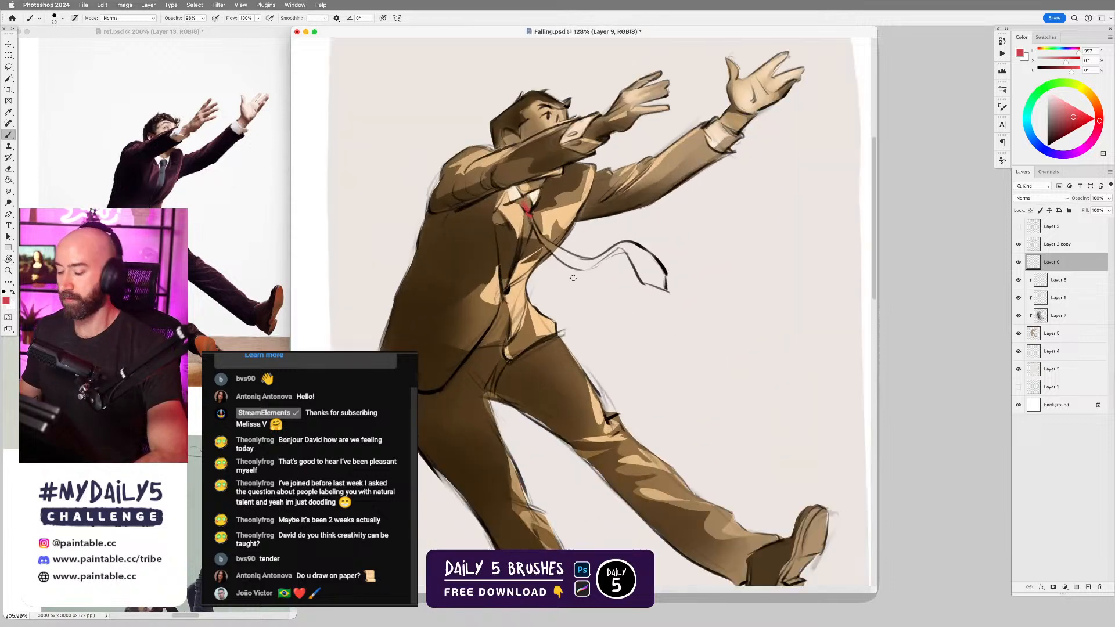
mouse_move(519, 200)
mouse_down()
mouse_move(553, 201)
mouse_move(606, 223)
mouse_move(575, 233)
mouse_move(587, 259)
mouse_move(632, 285)
mouse_move(612, 279)
mouse_move(642, 281)
mouse_move(633, 281)
mouse_move(680, 260)
mouse_move(690, 295)
mouse_move(708, 300)
mouse_move(685, 271)
mouse_move(662, 270)
mouse_move(672, 267)
mouse_move(641, 290)
mouse_move(609, 289)
mouse_move(644, 291)
mouse_move(618, 294)
mouse_up()
key(bracketright)
key(super+z)
key(bracketright)
key(bracketright)
key(bracketleft)
key(bracketleft)
- Clean up the red tie's edges with a small eraser and fill the remaining gaps with the brush
key(e)
key(bracketleft)
key(bracketleft)
key(bracketleft)
key(bracketleft)
key(bracketleft)
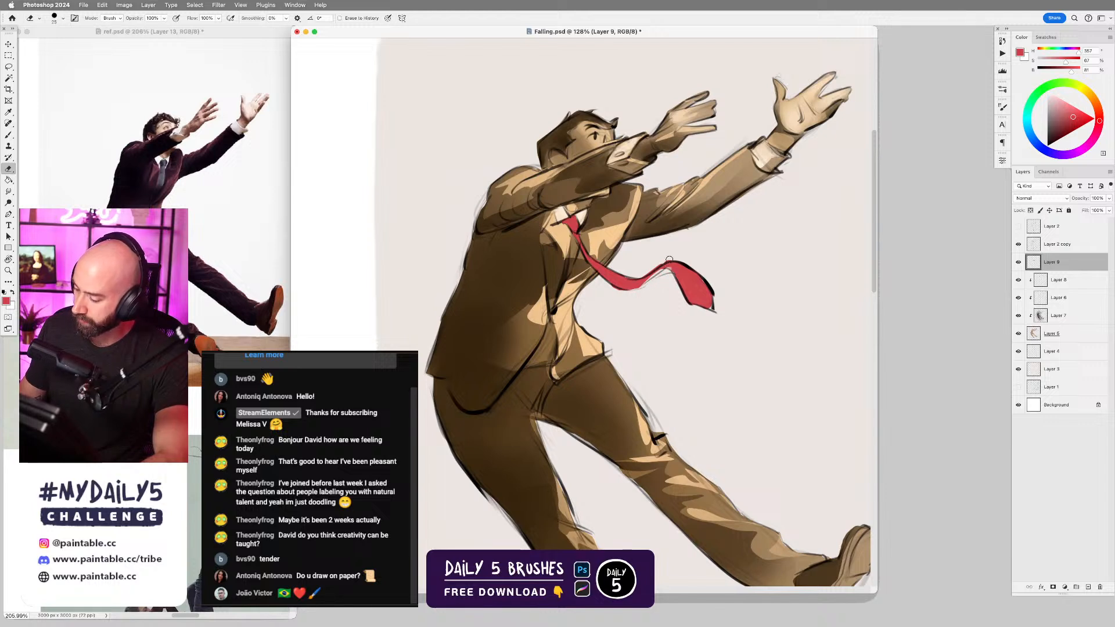
key(b)
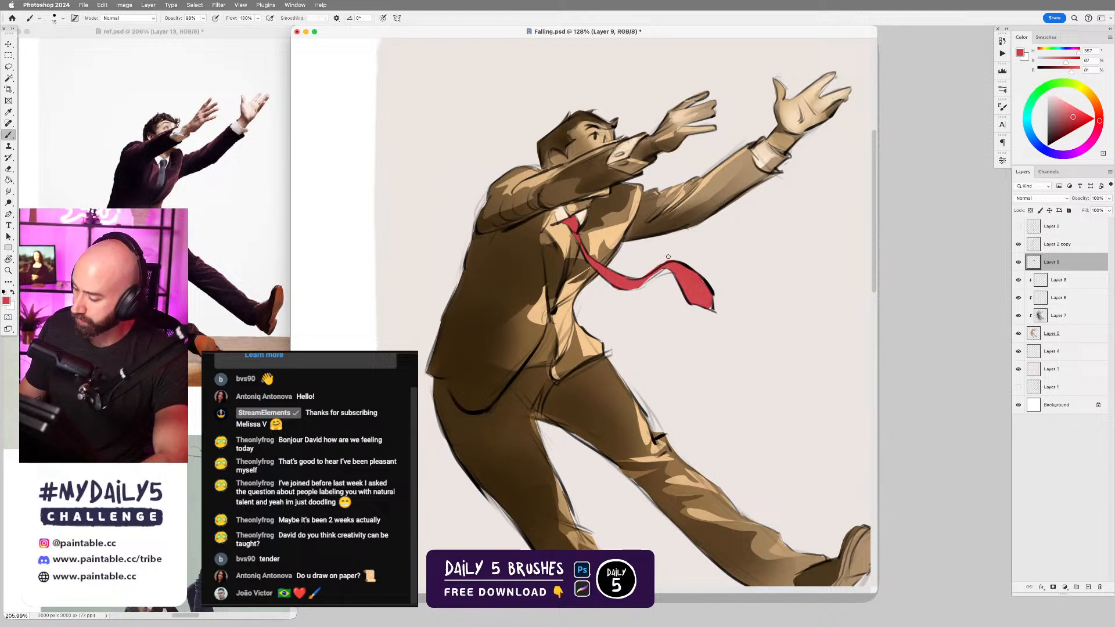
key(e)
key(b)
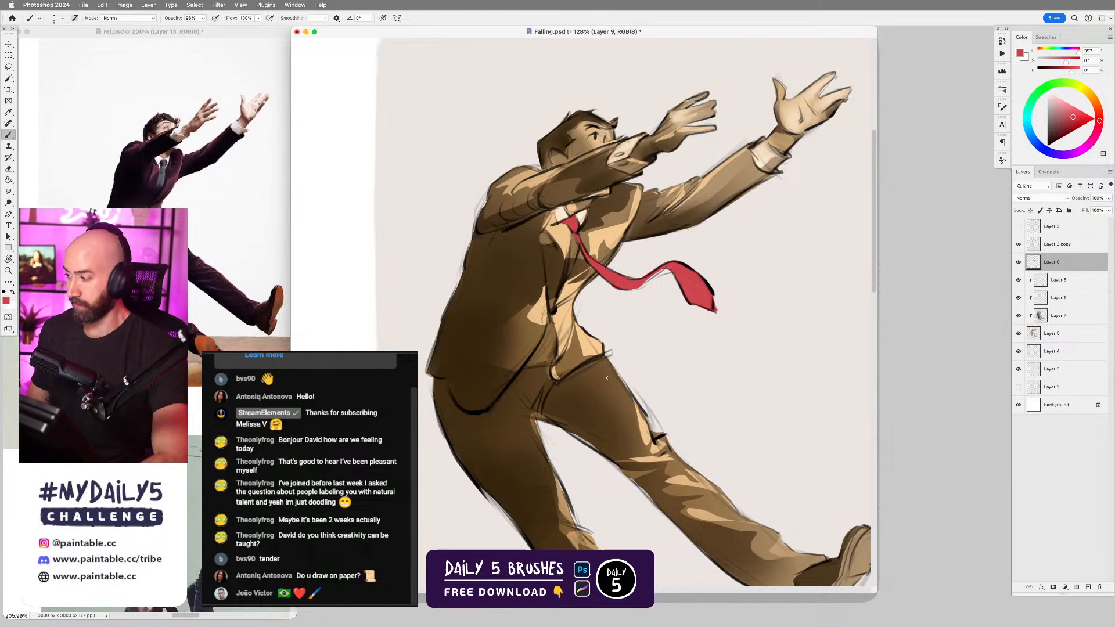
- Lock the tie layer's transparent pixels and try shading the tie in dark red with the Soft Round Brush
click(1061, 131)
key(/)
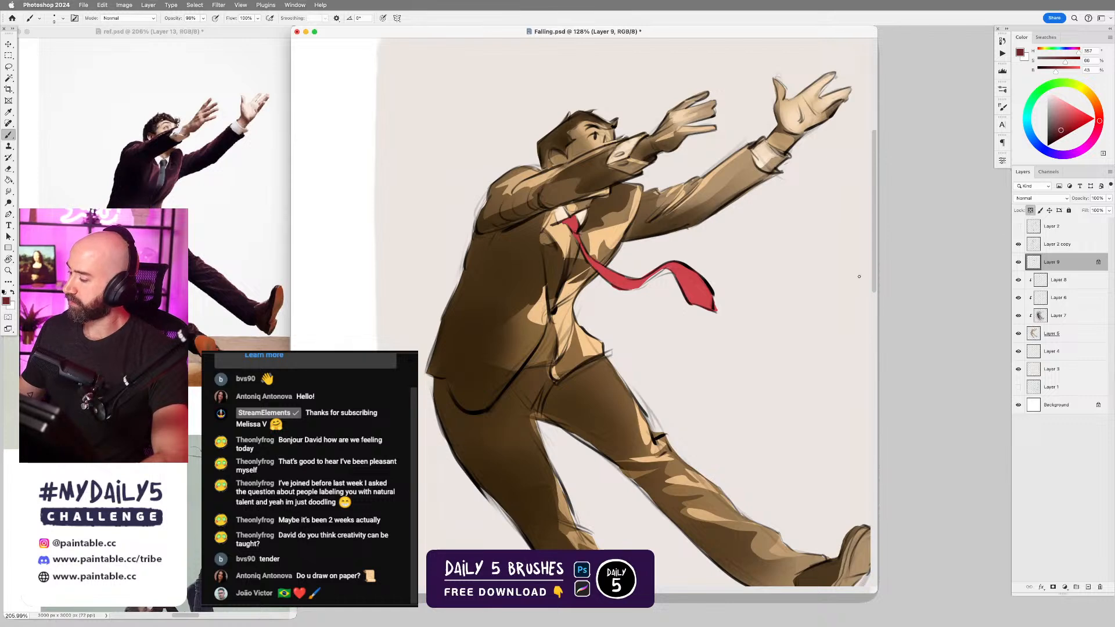
right_click(694, 363)
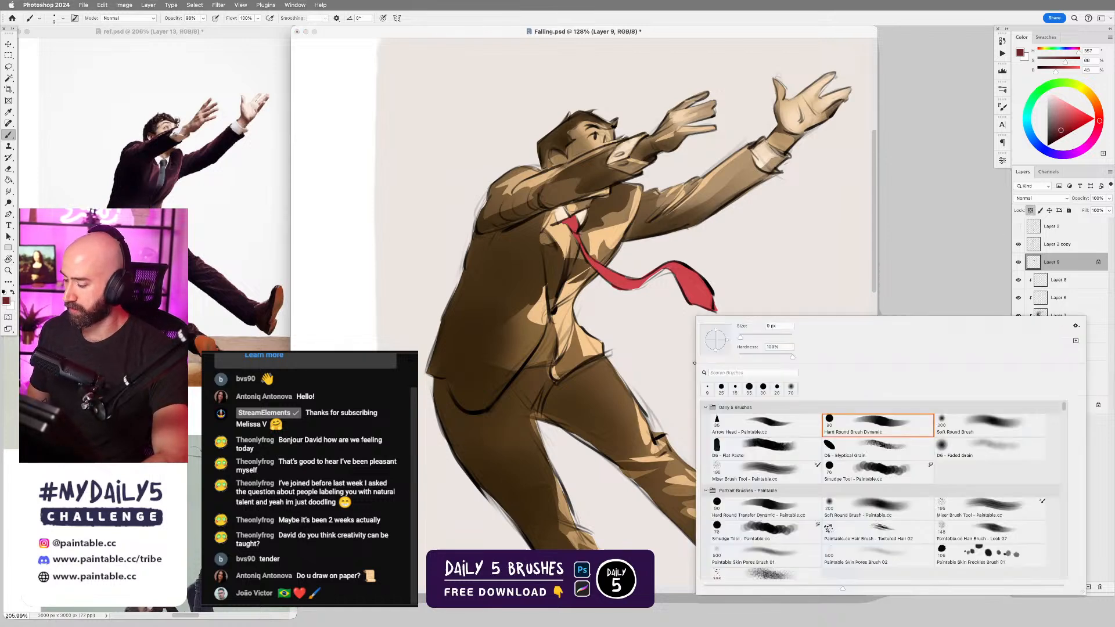
double_click(977, 424)
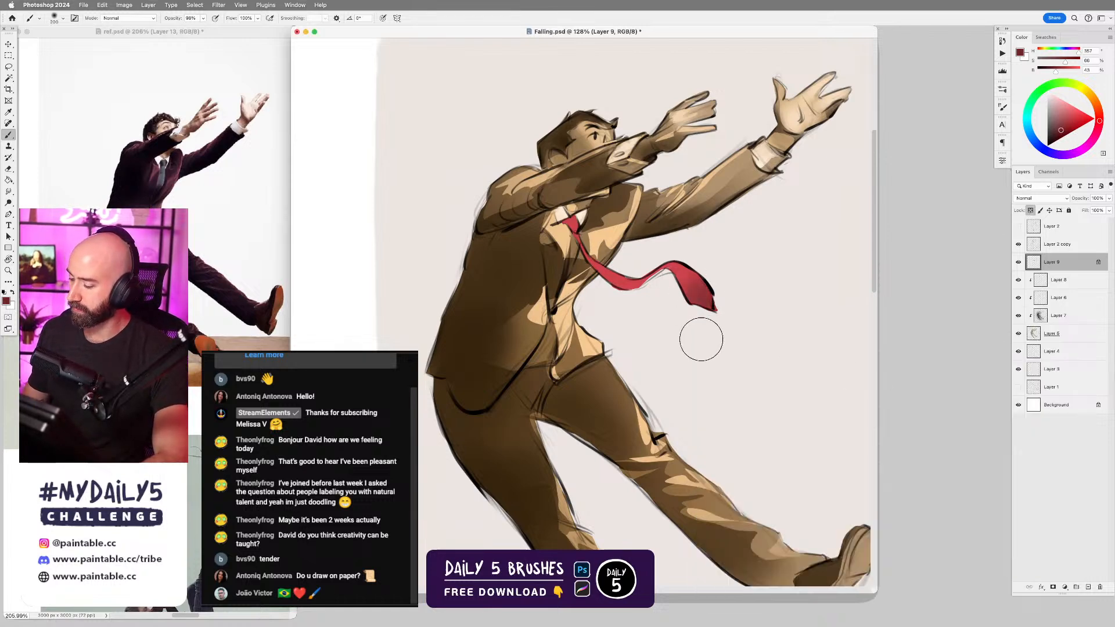
key(super+z)
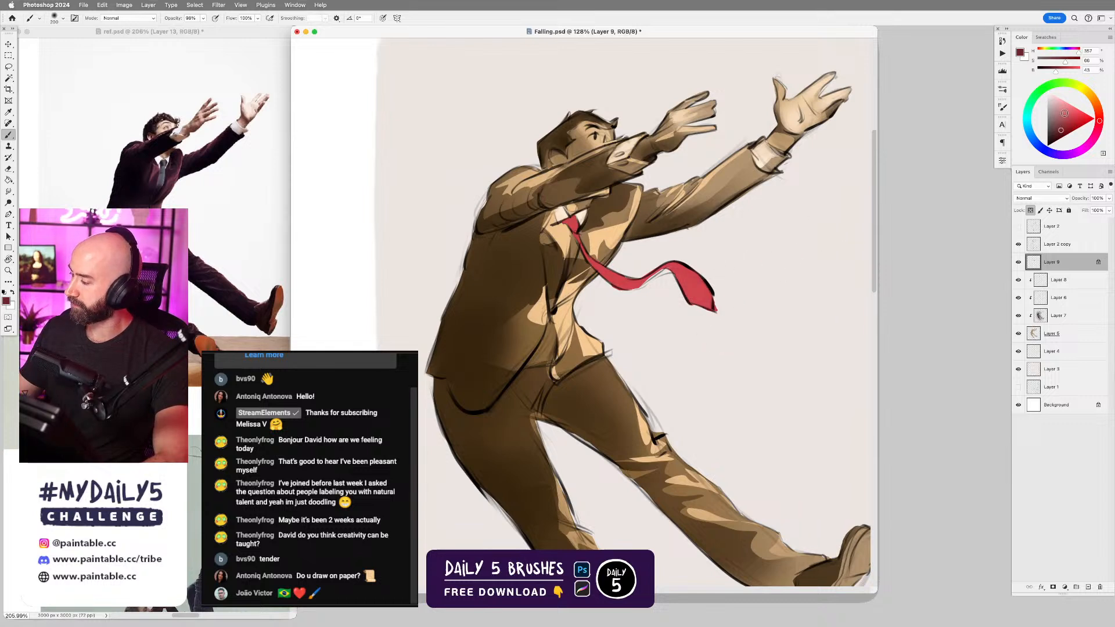
- Brush light red highlights (H 357) onto the tie's middle and flared end, progressively reducing the soft brush size
click(1072, 106)
key(bracketleft)
key(bracketleft)
key(bracketleft)
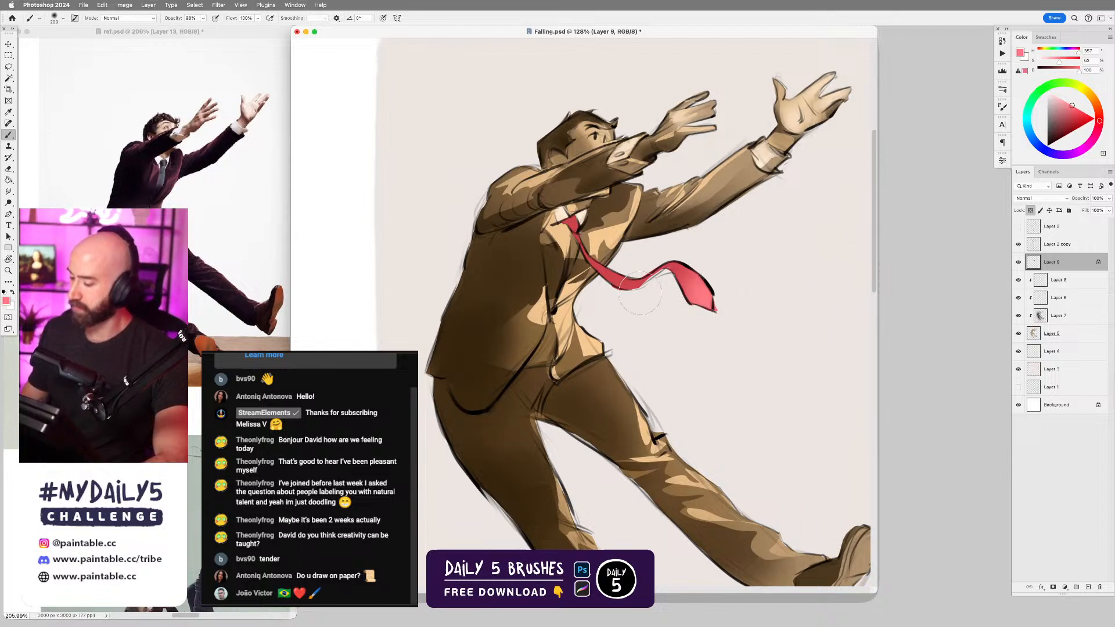
key(bracketleft)
key(bracketleft)
key(bracketleft)
key(bracketleft)
key(bracketleft)
key(bracketleft)
key(bracketleft)
key(bracketleft)
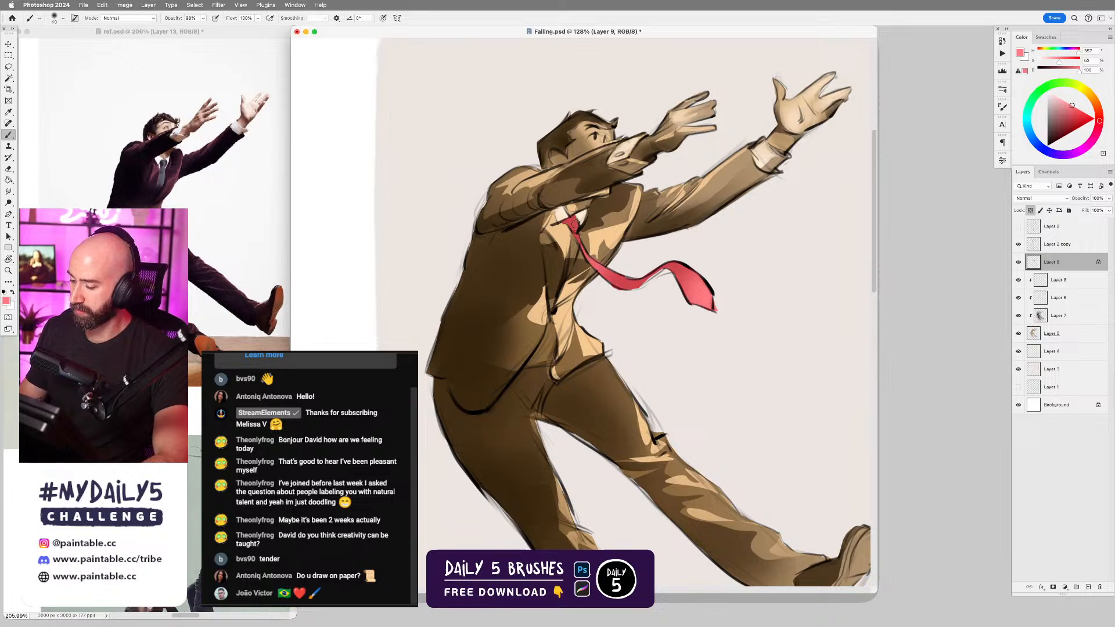
- Shade the tie below the knot and along its folds in dark red, and rework the highlights with a sampled light red
click(1065, 135)
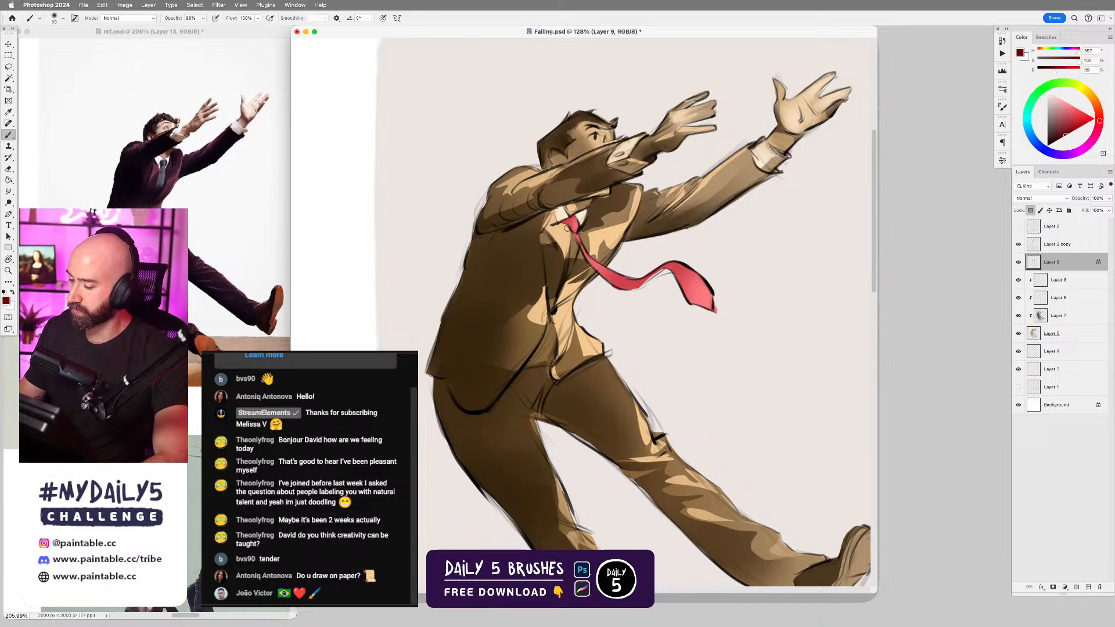
key(bracketleft)
mouse_move(579, 245)
mouse_down()
mouse_move(636, 306)
mouse_move(604, 285)
mouse_move(675, 288)
mouse_move(613, 287)
mouse_move(670, 269)
mouse_up()
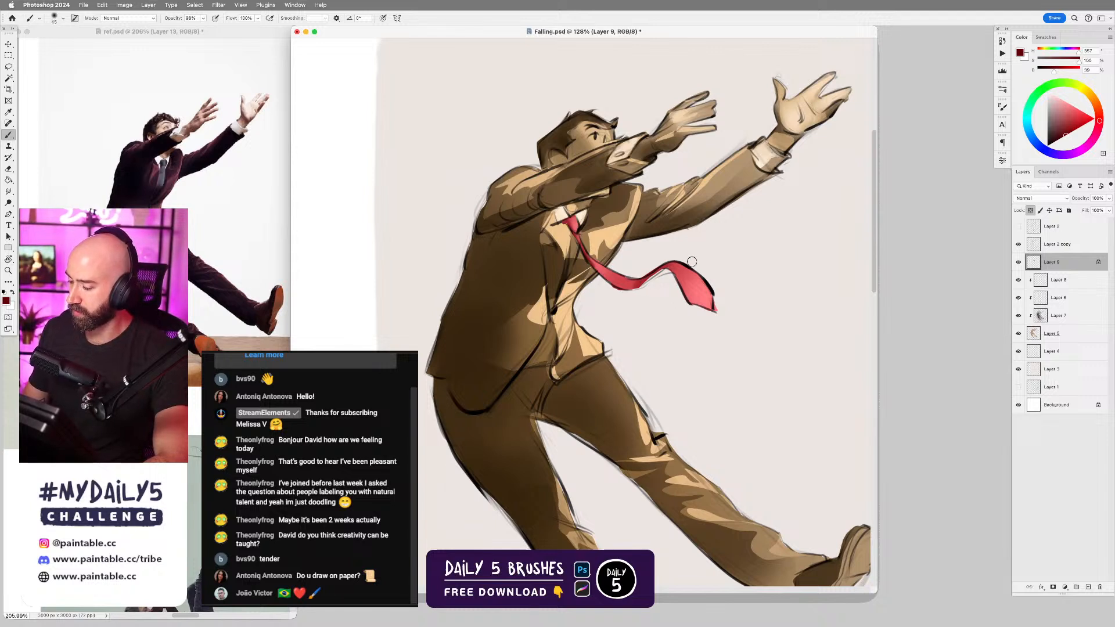
key(bracketright)
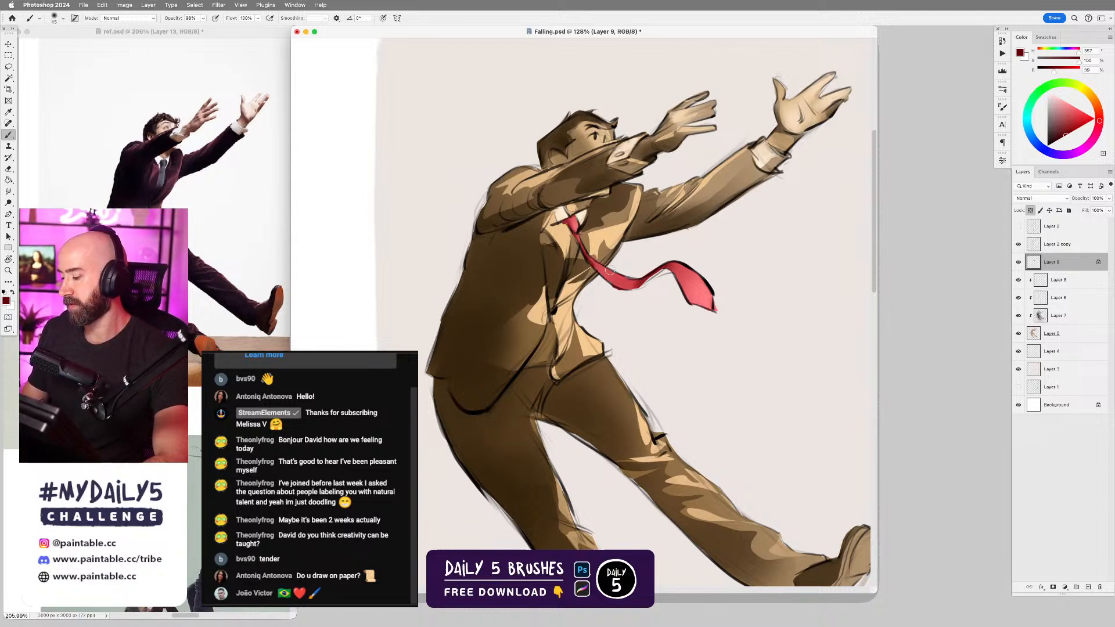
alt+click(659, 281)
drag(612, 273, 630, 285)
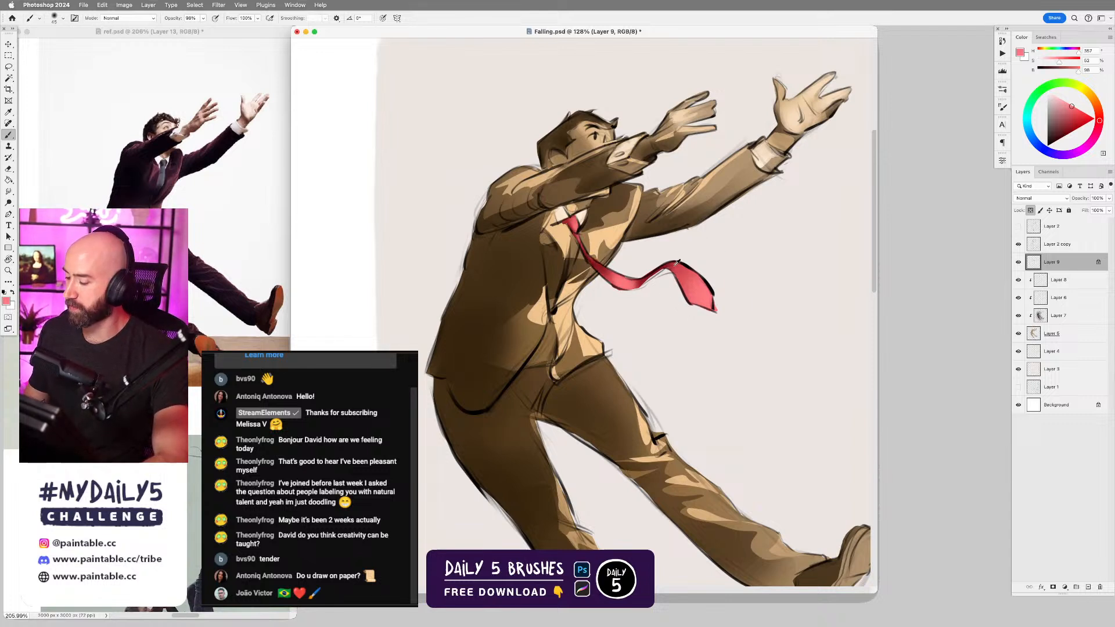
click(1067, 135)
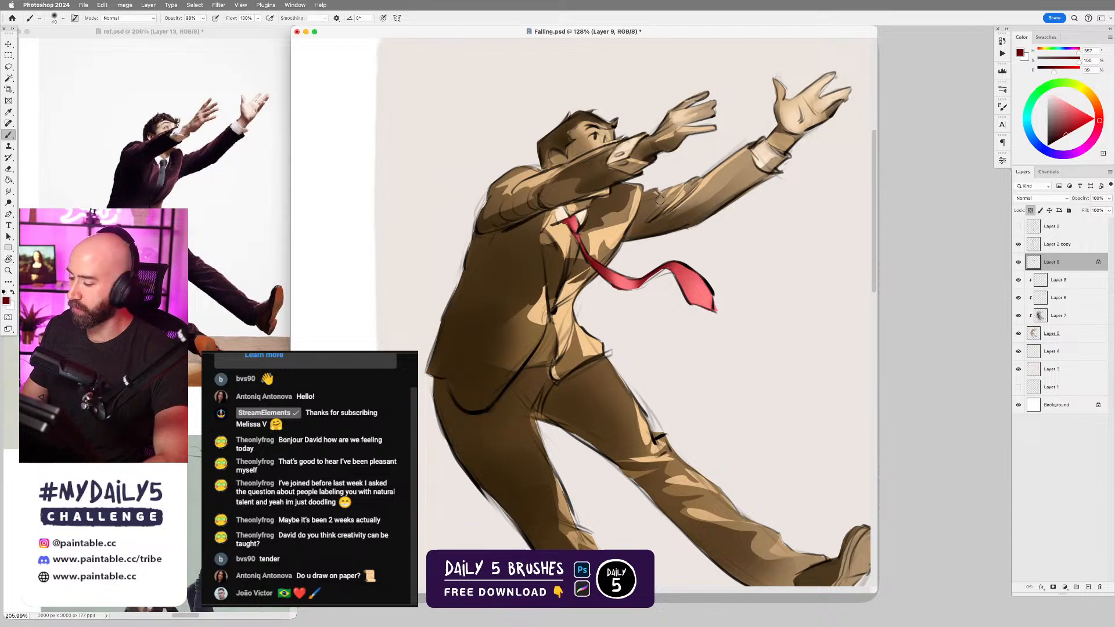
- Unlock the tie layer's transparent pixels and brush a sampled dark brown shadow over the shirt collar beneath the bent arm
alt+click(589, 176)
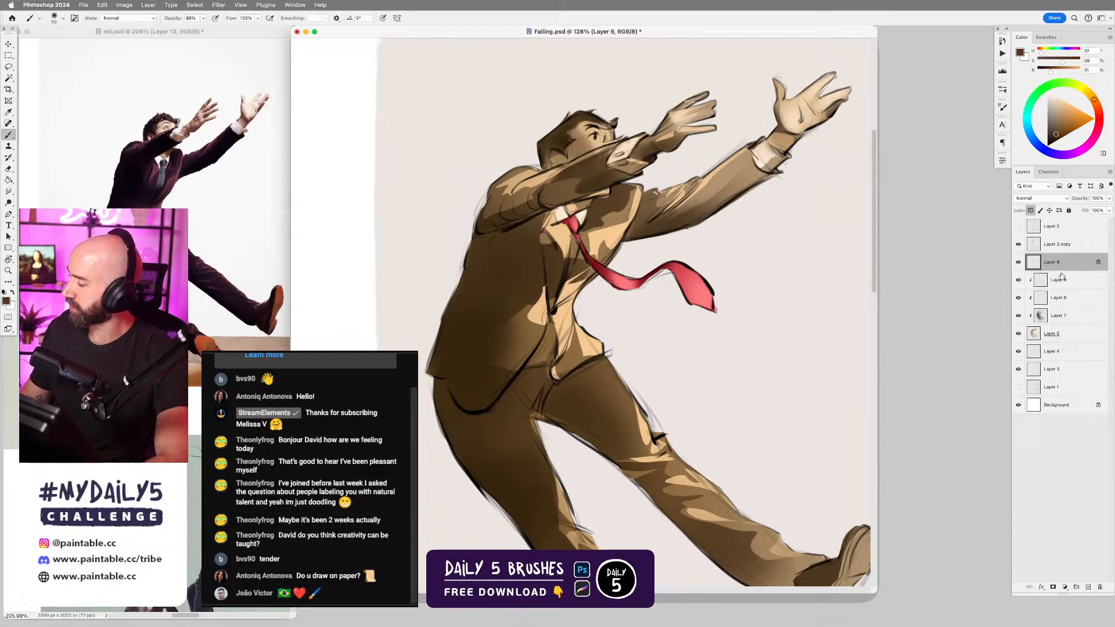
click(1031, 211)
mouse_move(585, 232)
mouse_down()
mouse_move(552, 220)
mouse_move(580, 197)
mouse_move(559, 209)
mouse_move(586, 206)
mouse_move(546, 217)
mouse_move(577, 203)
mouse_up()
key(super+z)
key(bracketleft)
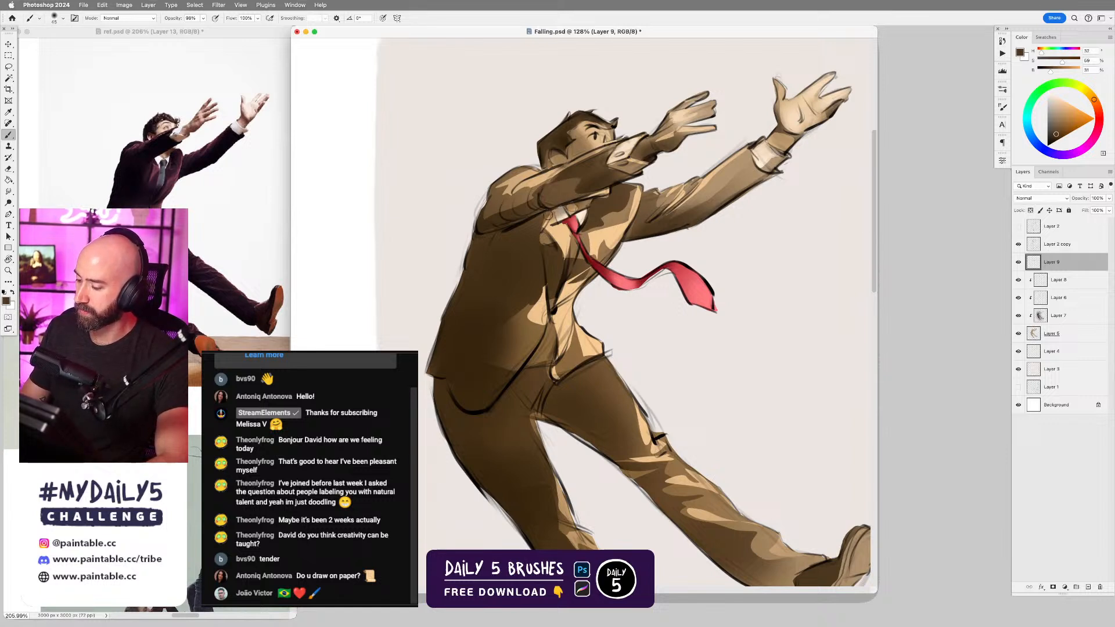
alt+click(598, 181)
drag(550, 210, 592, 194)
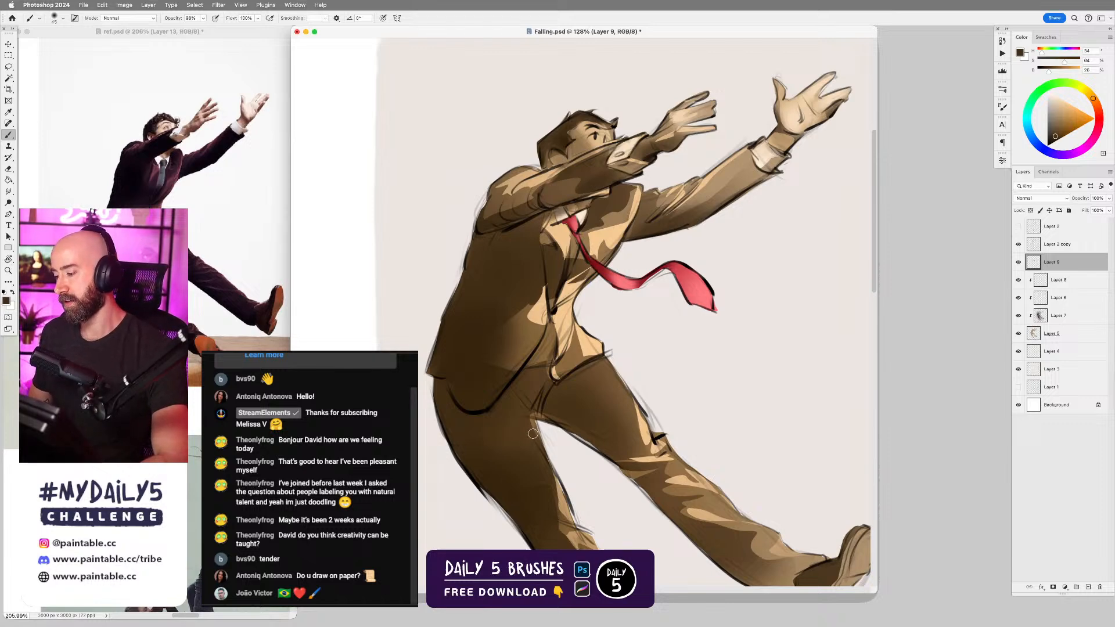
drag(561, 411, 505, 413)
drag(656, 394, 658, 332)
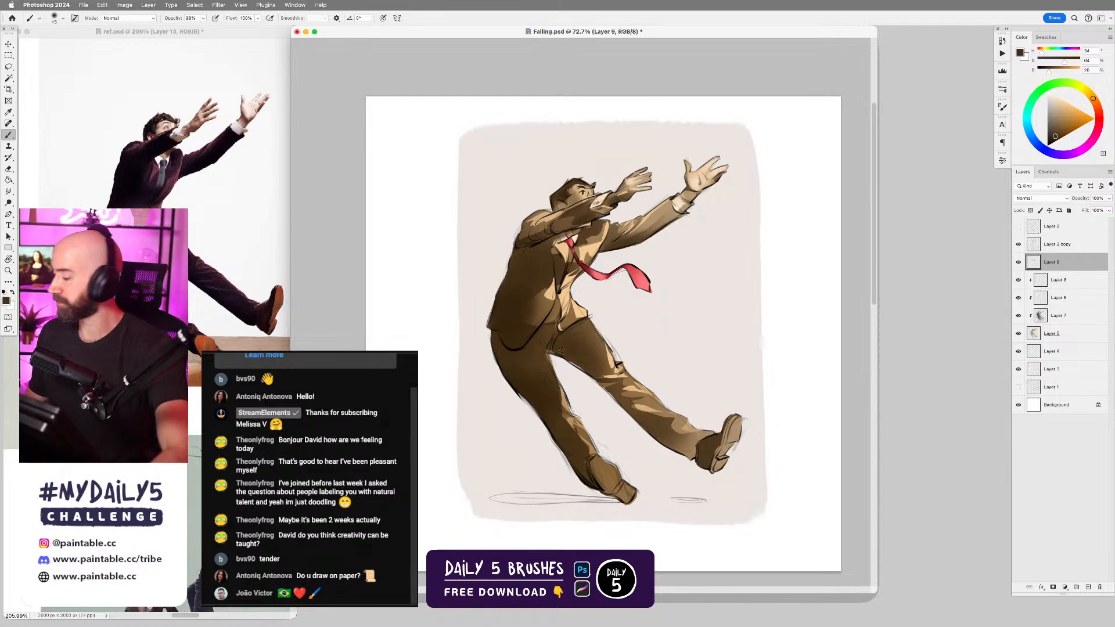
- Paint a tiny white accent in the man's eye with a small Hard Round Brush Dynamic, and sample brown from the jacket's chest
right_click(576, 254)
double_click(776, 318)
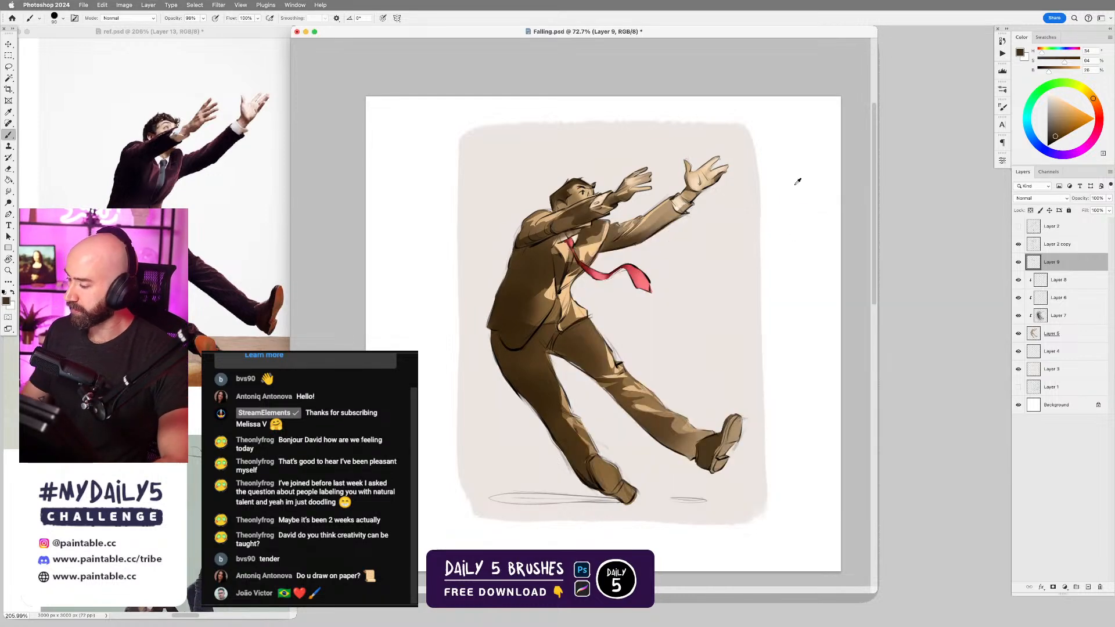
alt+click(795, 185)
drag(619, 212, 664, 212)
key(bracketleft)
key(bracketleft)
key(bracketleft)
key(bracketleft)
key(bracketleft)
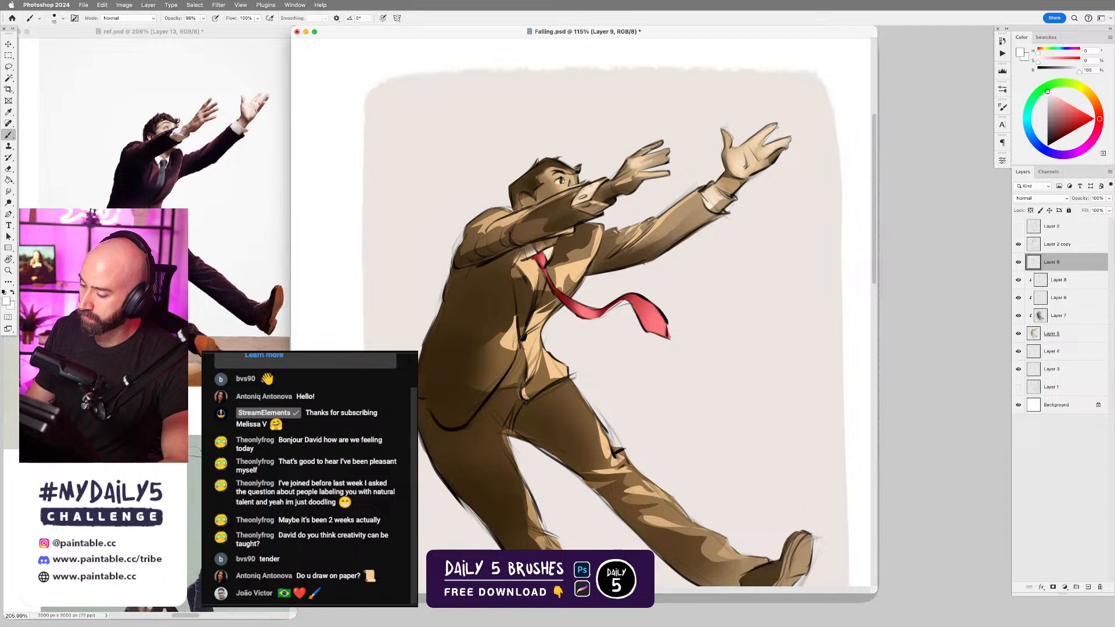
drag(557, 182, 561, 181)
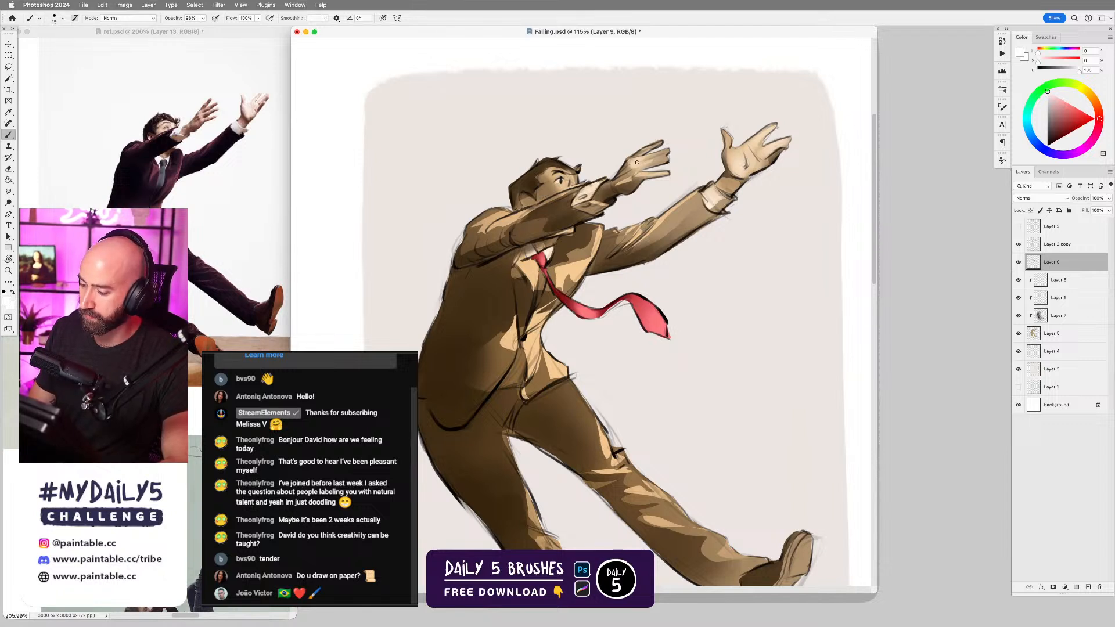
scroll(592, 270, down, 5)
scroll(693, 415, down, 1)
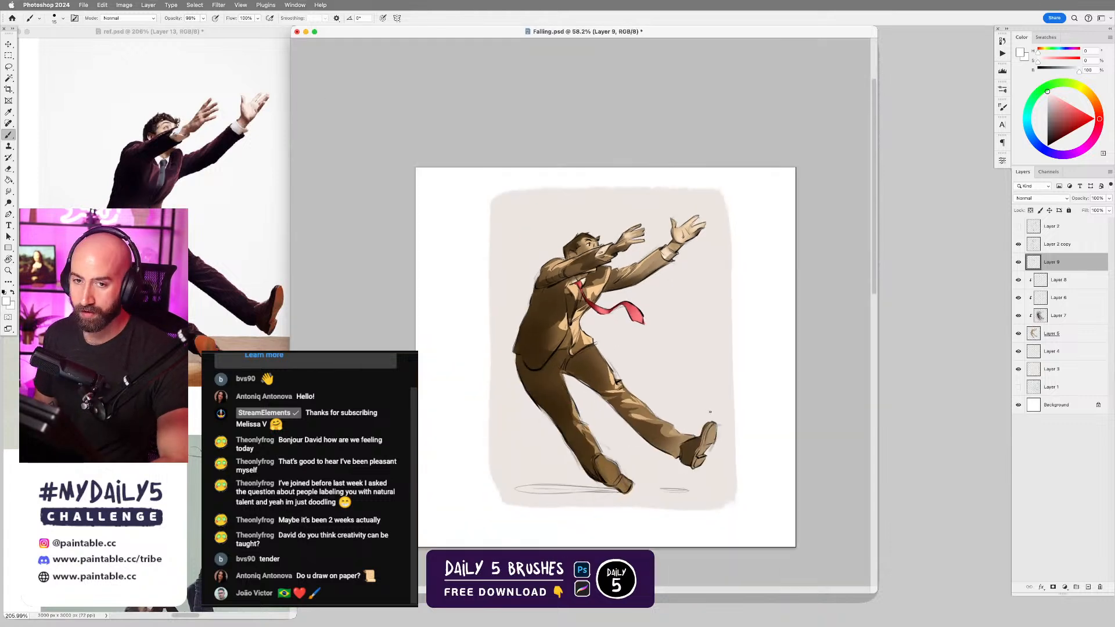
drag(709, 413, 736, 392)
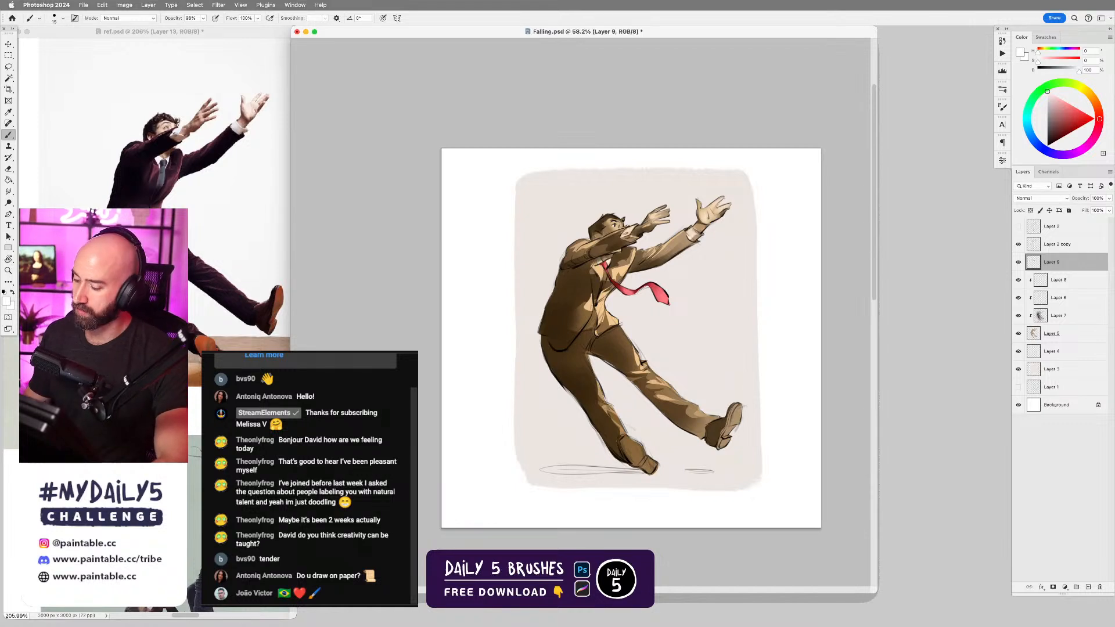
alt+click(618, 259)
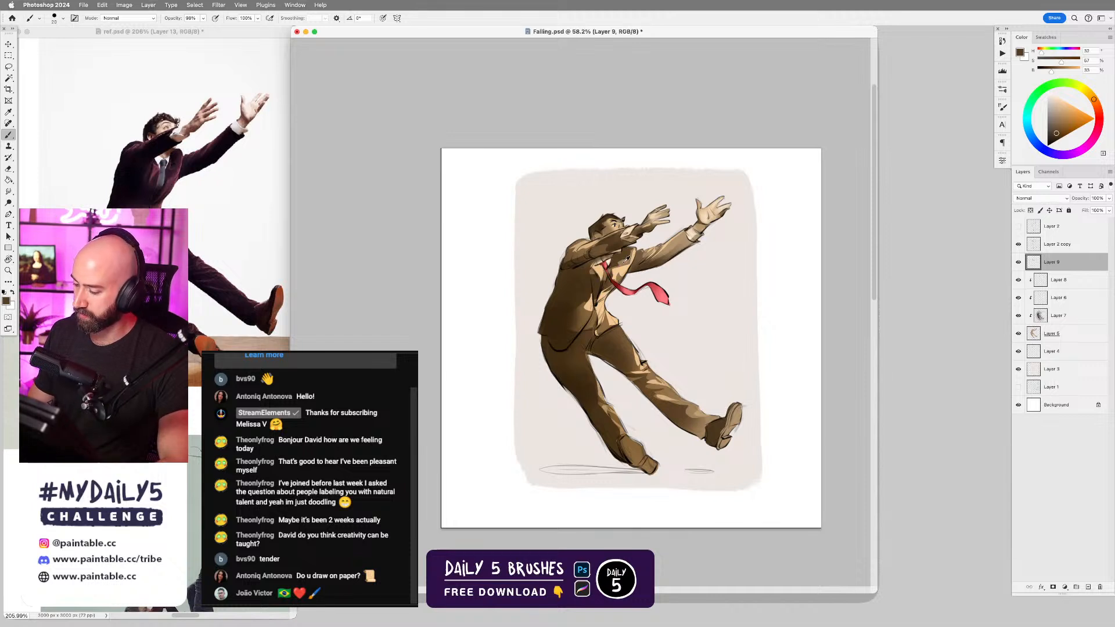
scroll(637, 274, up, 2)
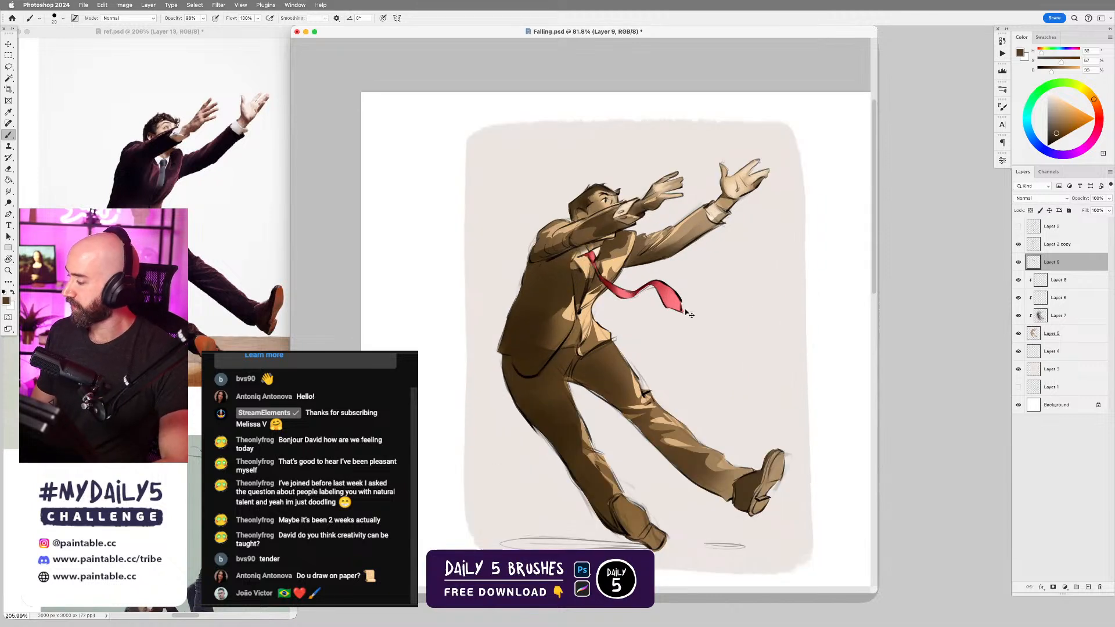
- Lock the transparent pixels of the line art layer, Layer 2 copy, and ready the Soft Round Brush in dark orange-red
key(alt+])
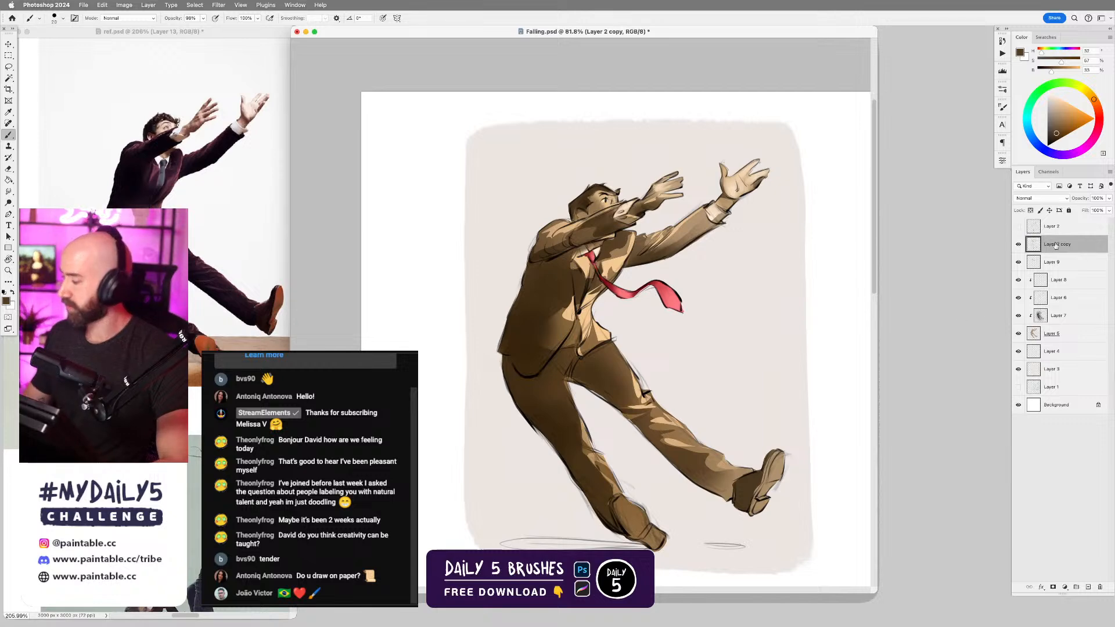
click(1031, 212)
right_click(595, 279)
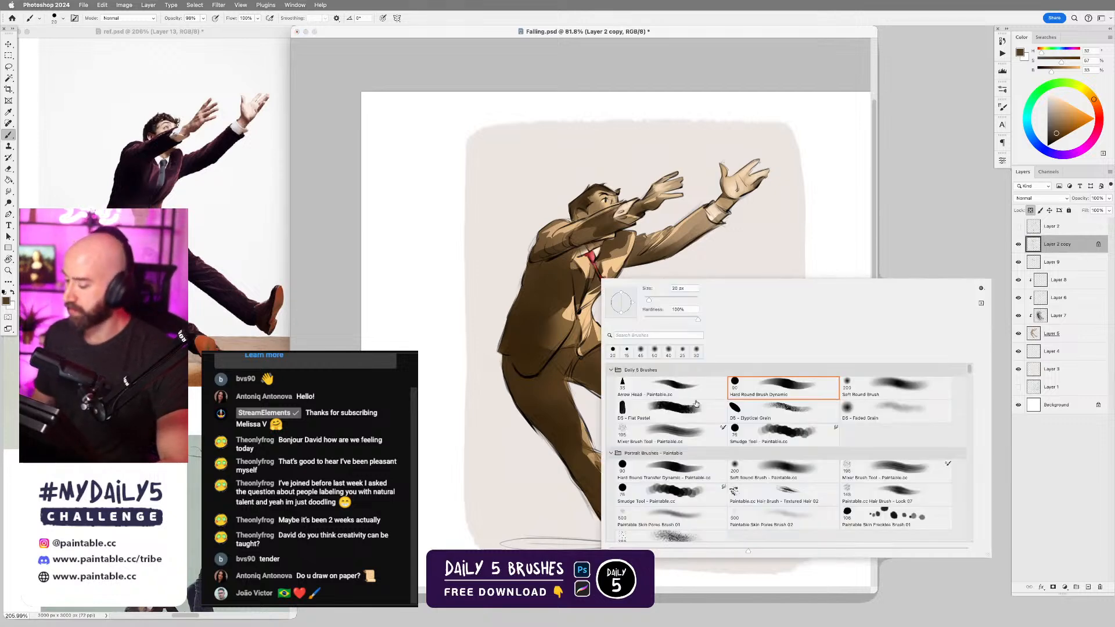
double_click(899, 382)
click(1077, 128)
drag(1094, 100, 1098, 112)
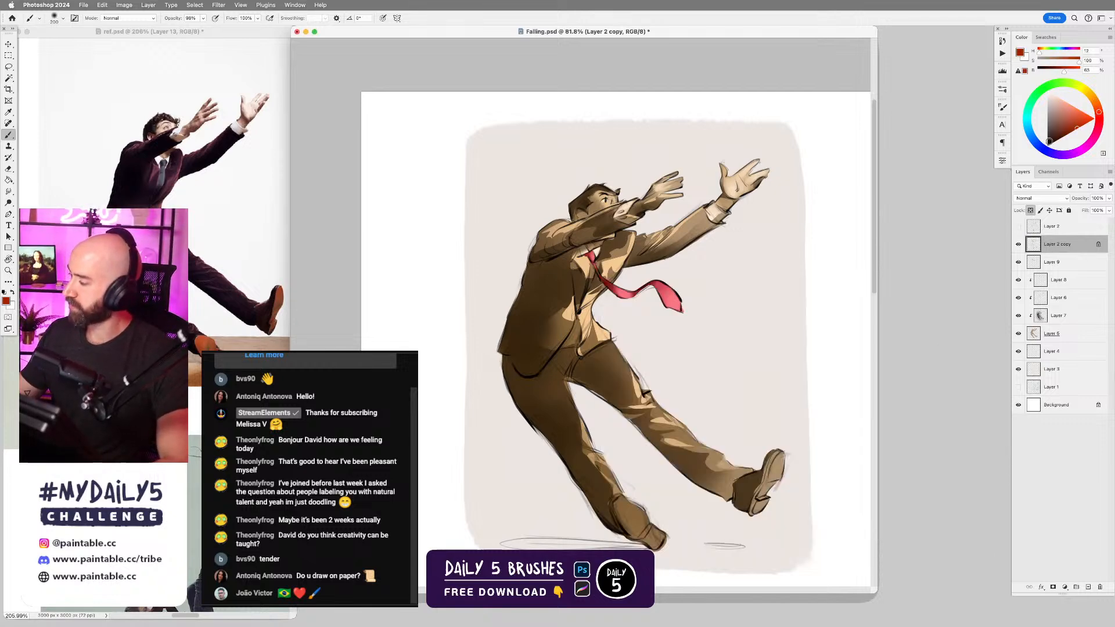
mouse_move(607, 203)
mouse_down()
mouse_move(606, 230)
mouse_move(622, 221)
mouse_move(582, 215)
mouse_move(608, 235)
mouse_move(648, 223)
mouse_move(590, 213)
mouse_up()
key(super+z)
key(super+z)
- Tint the outlines of both outstretched hands dark orange-red with progressively smaller soft brush sizes
key(bracketleft)
key(bracketleft)
key(bracketleft)
key(bracketleft)
key(bracketleft)
key(bracketleft)
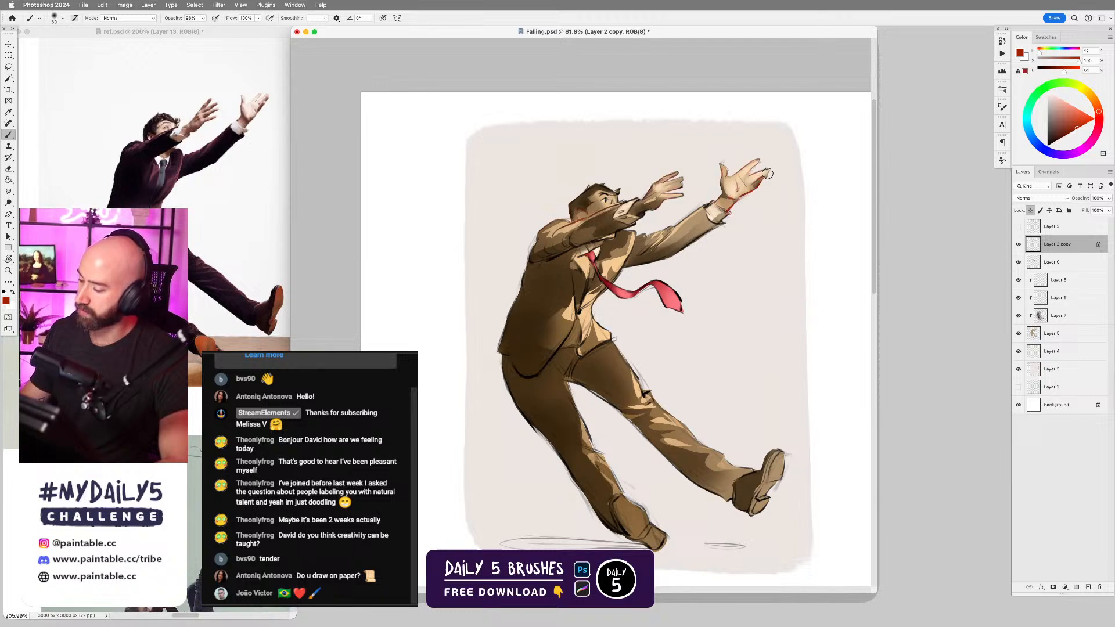
drag(742, 322, 744, 197)
drag(727, 258, 725, 293)
drag(681, 220, 658, 199)
key(bracketleft)
key(bracketleft)
key(bracketleft)
key(bracketleft)
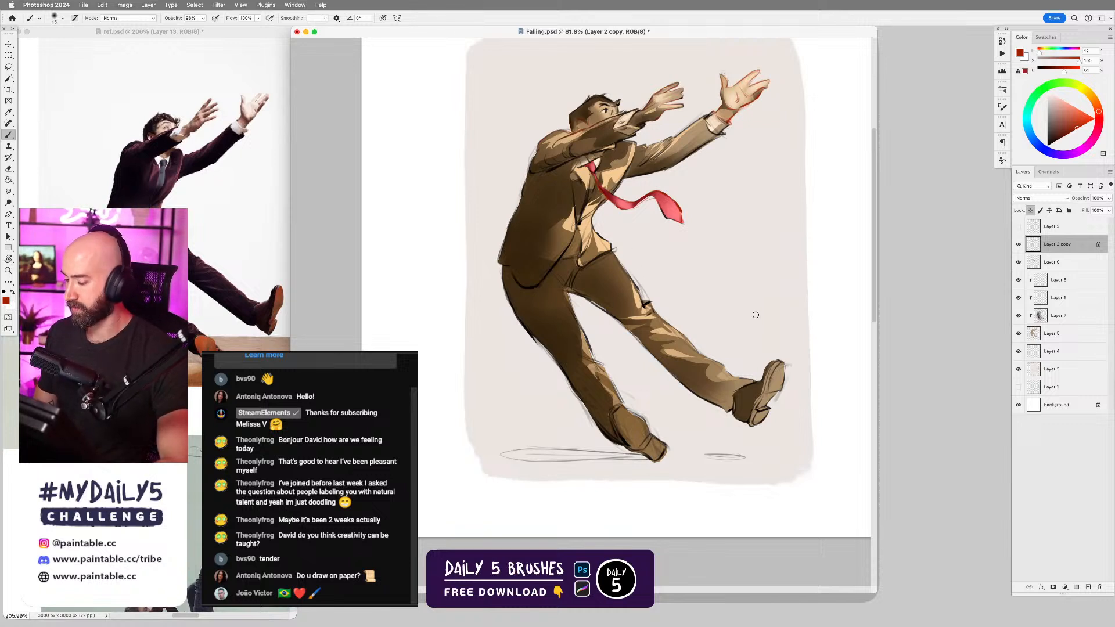
- Add a new layer above Layer 2 copy and use a small Smudge tool to soften the jacket's open lapel edge below the tie
mouse_move(673, 375)
mouse_down()
mouse_move(651, 375)
mouse_move(685, 374)
mouse_up()
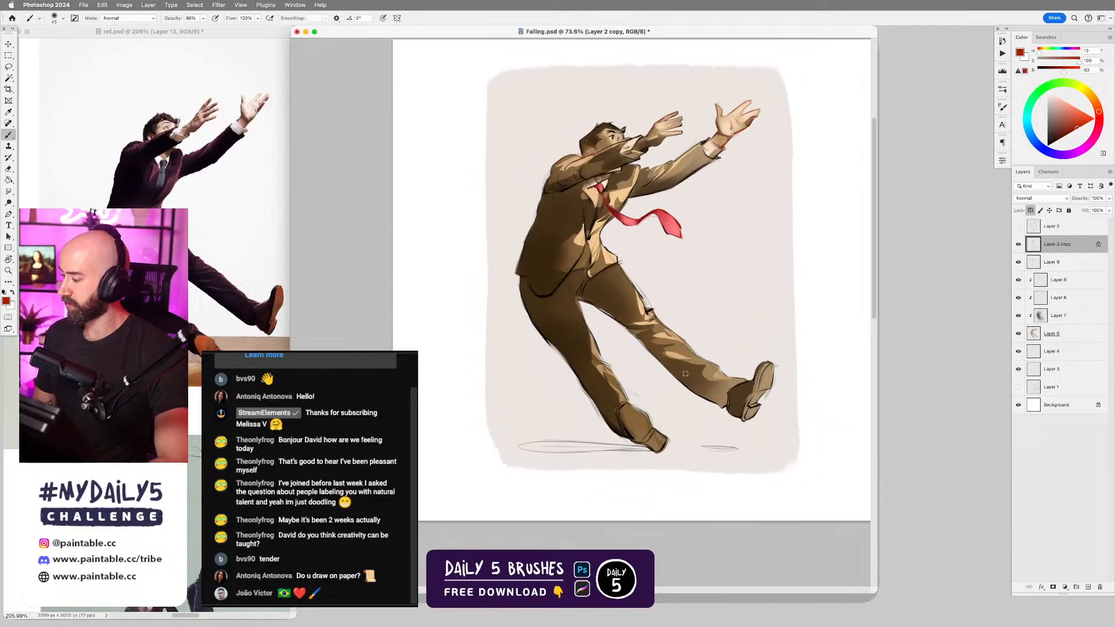
key(super+shift+alt+n)
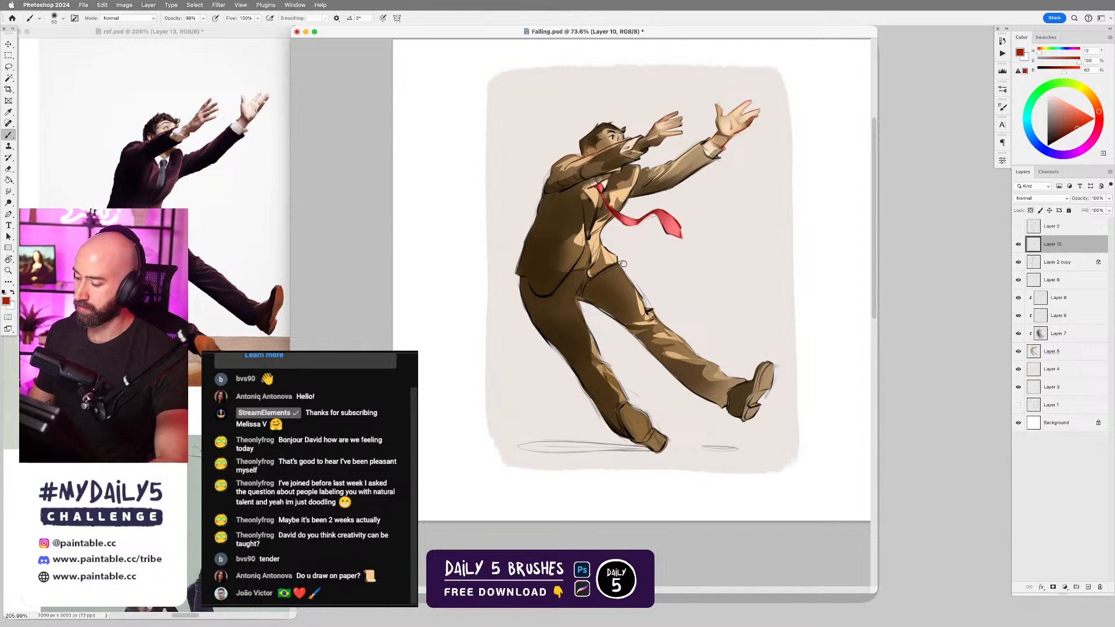
scroll(624, 267, down, 2)
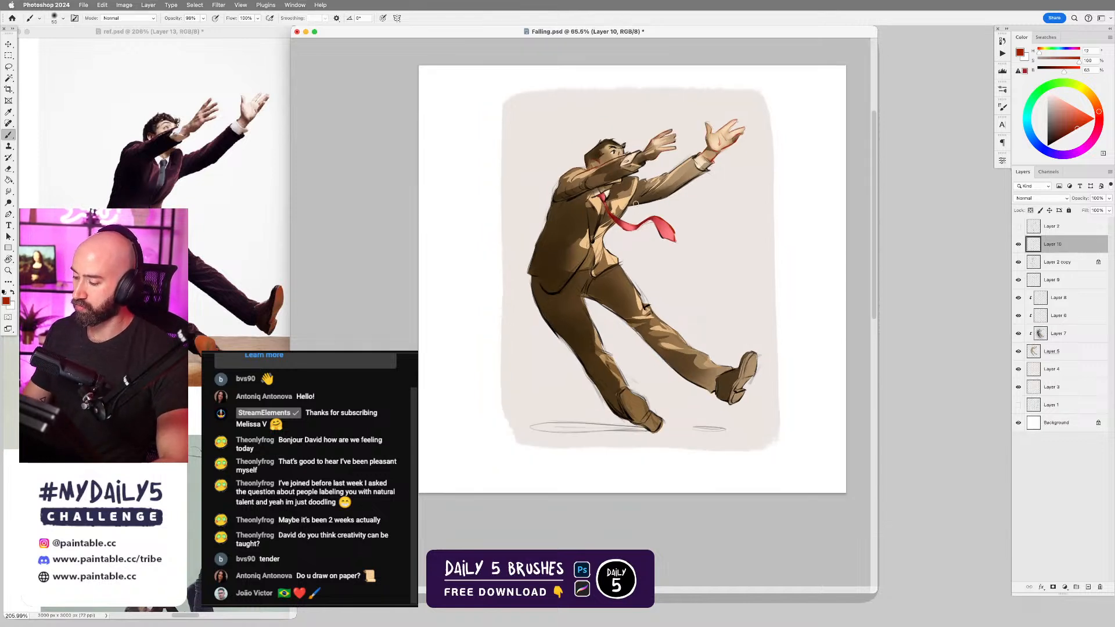
key(r)
scroll(645, 210, up, 8)
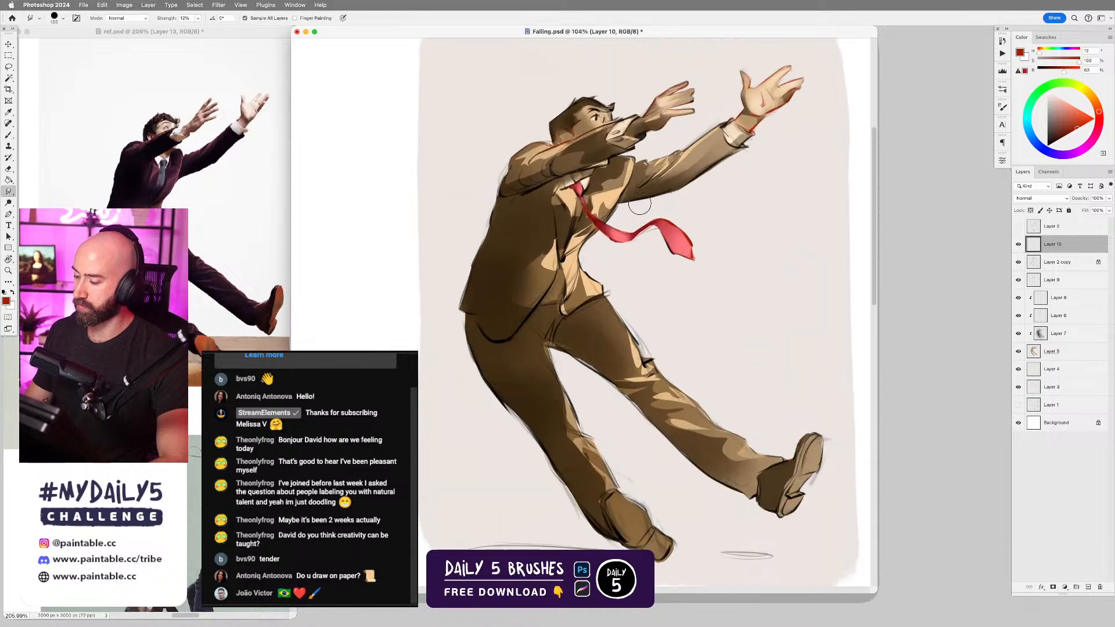
key(bracketleft)
key(bracketleft)
key(bracketleft)
key(bracketleft)
mouse_move(598, 190)
mouse_down()
mouse_move(627, 176)
mouse_move(618, 172)
mouse_move(595, 209)
mouse_up()
- Blend the highlight on the shaded jacket front near the button, adjusting the Smudge tool size
key(bracketright)
key(bracketright)
key(bracketright)
mouse_move(552, 243)
mouse_down()
mouse_move(544, 264)
mouse_move(549, 249)
mouse_up()
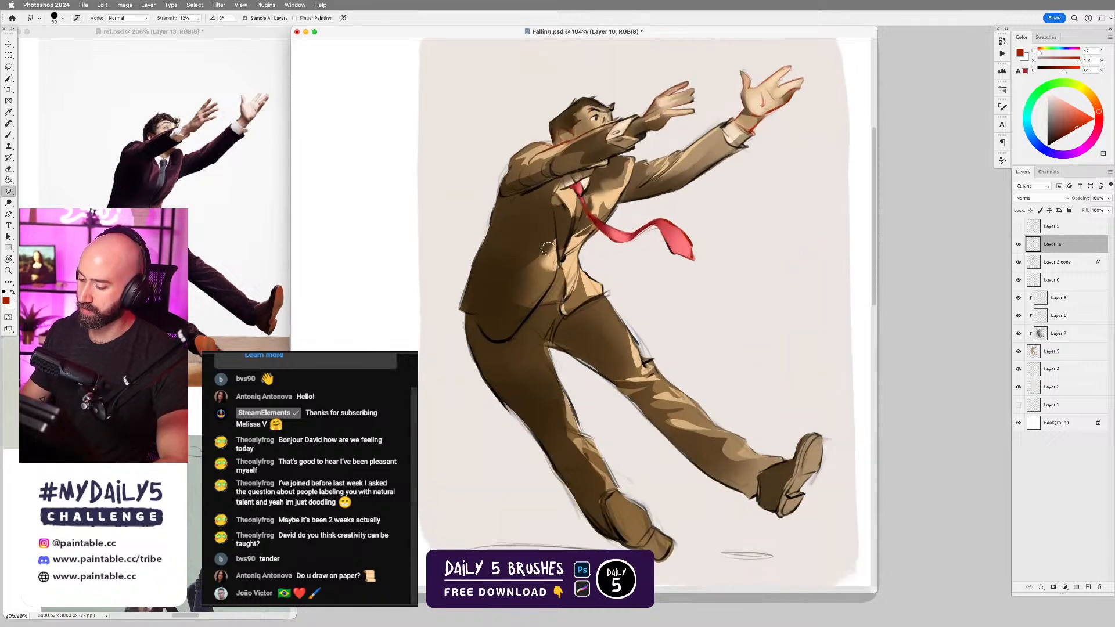
key(bracketleft)
key(bracketleft)
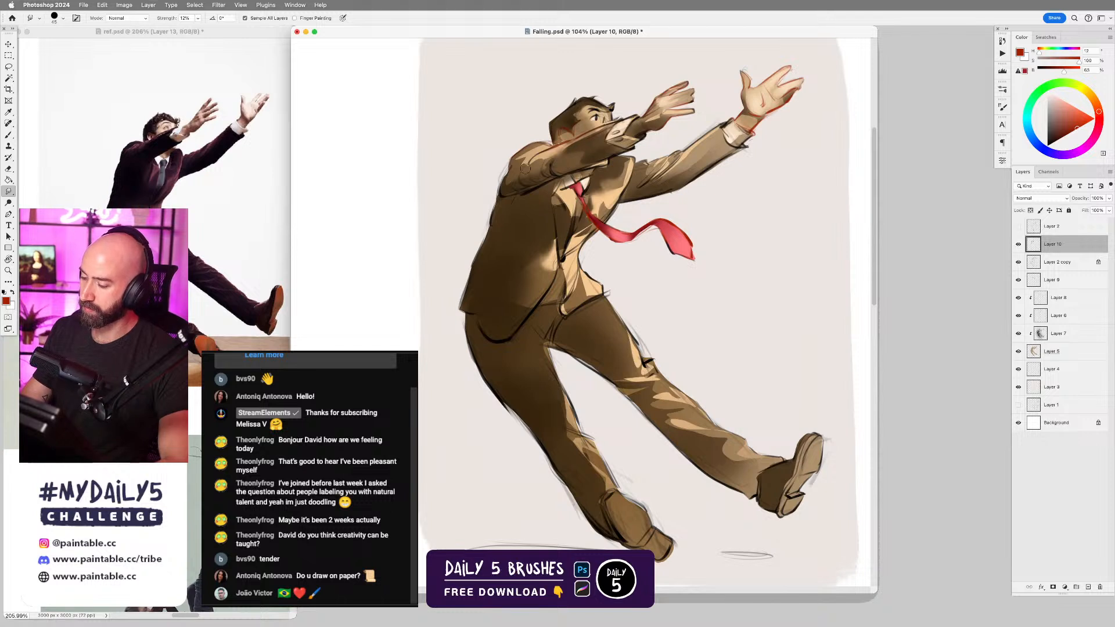
- Smudge the shading and sketchy edges on the lower jacket front with a larger brush size
scroll(681, 323, down, 5)
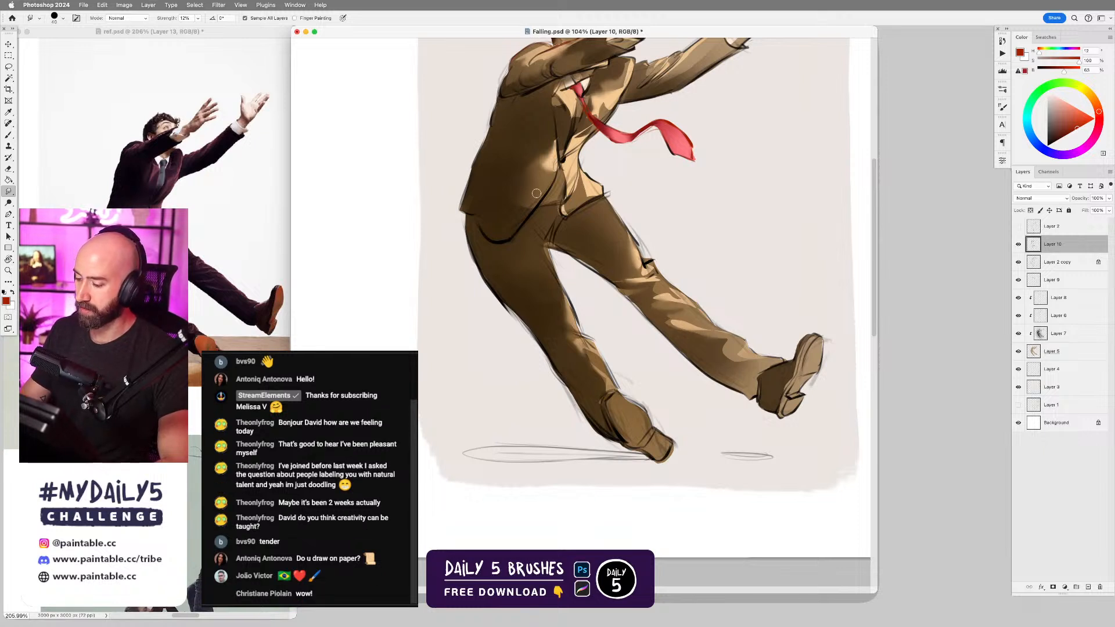
key(bracketright)
key(bracketright)
key(bracketright)
drag(585, 183, 579, 279)
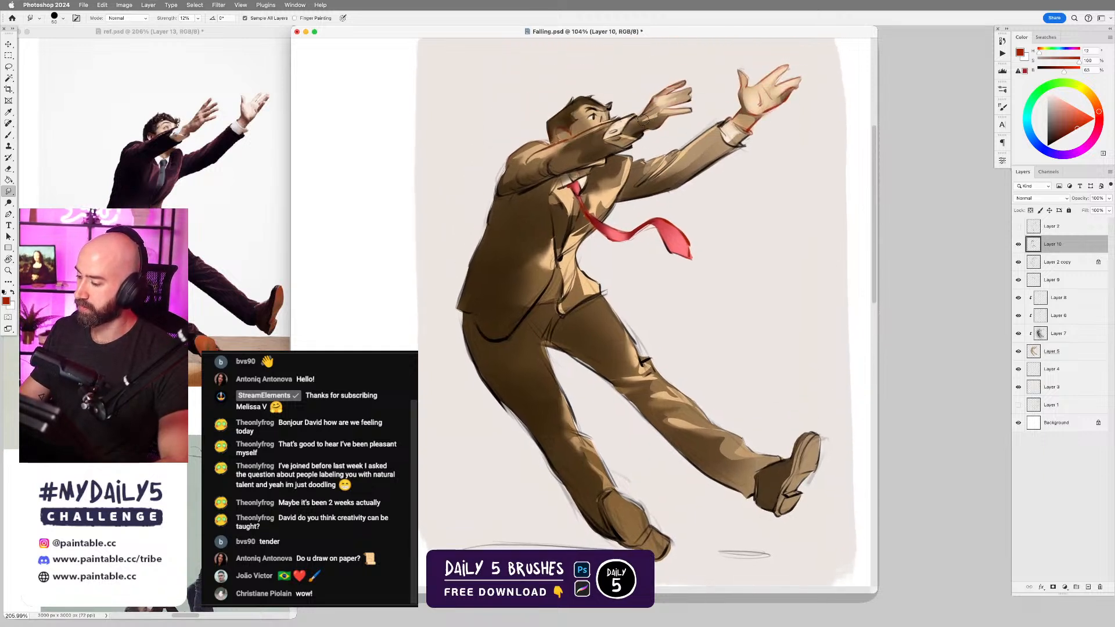
scroll(690, 168, down, 3)
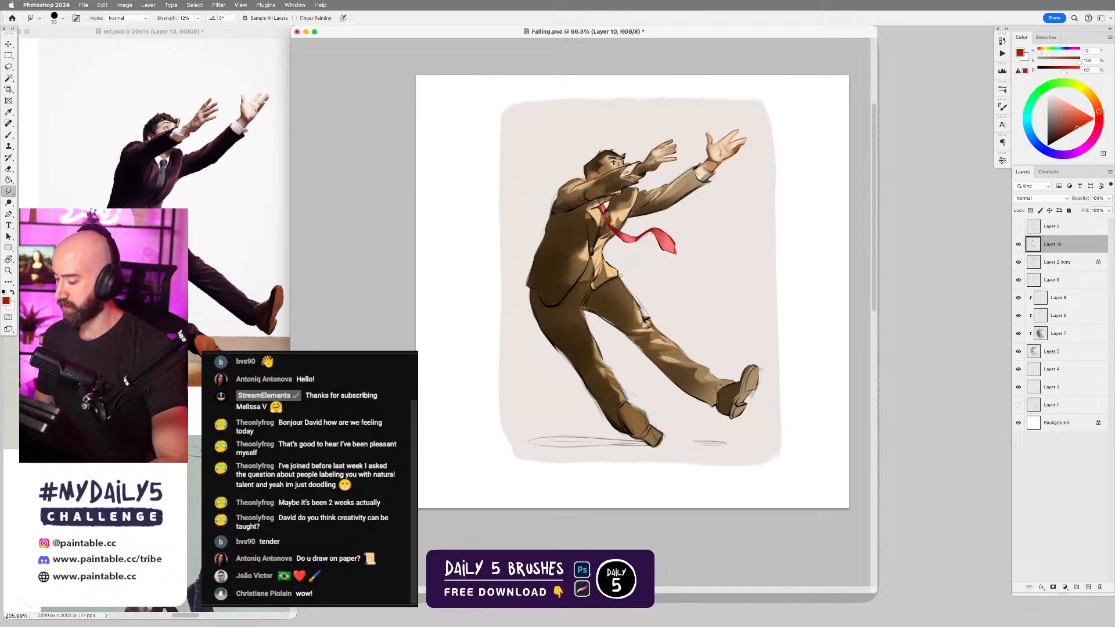
- On Layer 8, paint the raised shoe's sole in light tan sampled from the trouser leg, using the Hard Round Brush Dynamic
scroll(697, 449, up, 3)
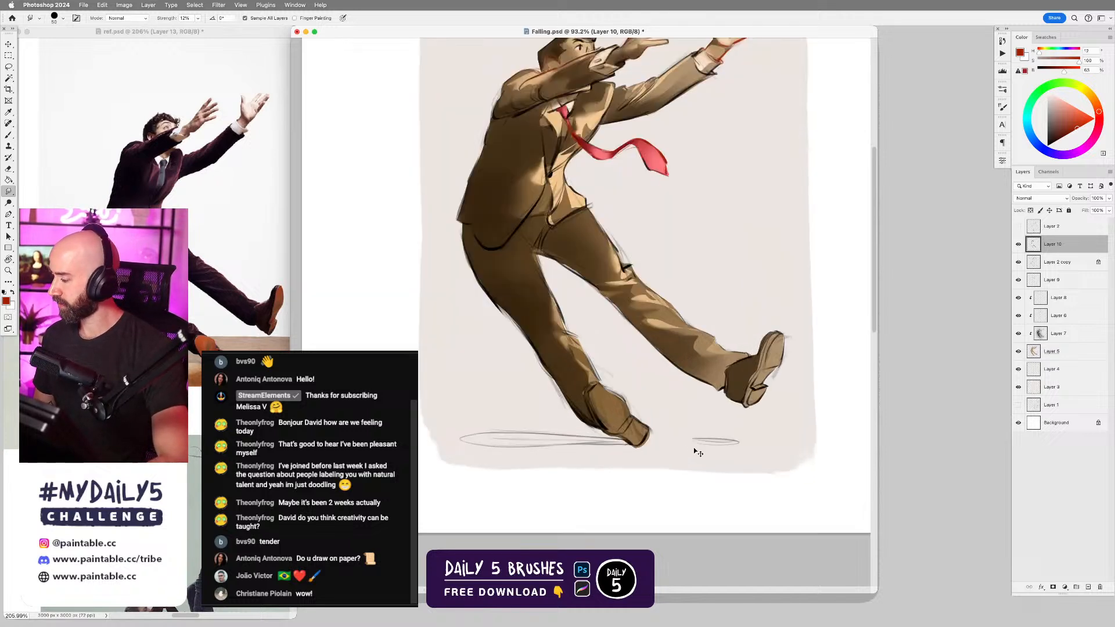
click(1068, 303)
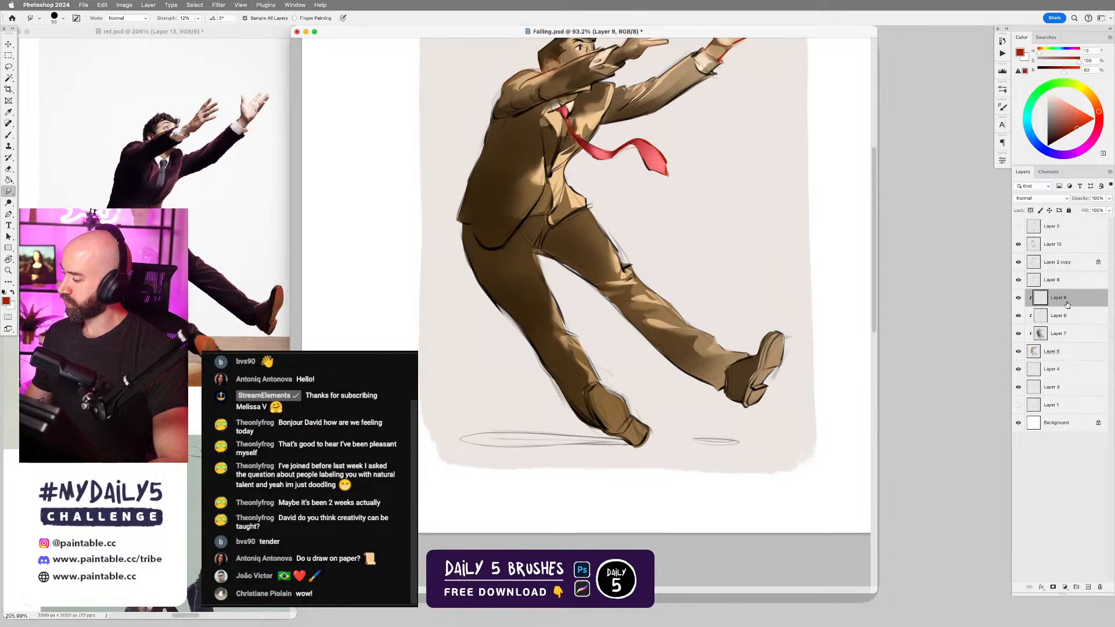
key(b)
right_click(744, 391)
double_click(926, 427)
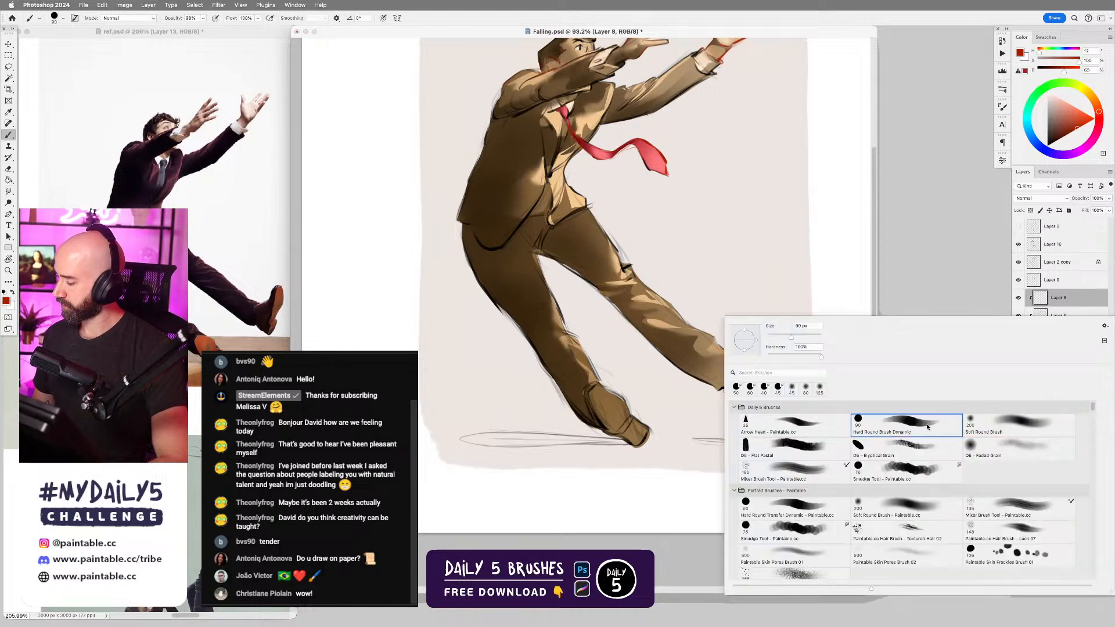
alt+click(660, 326)
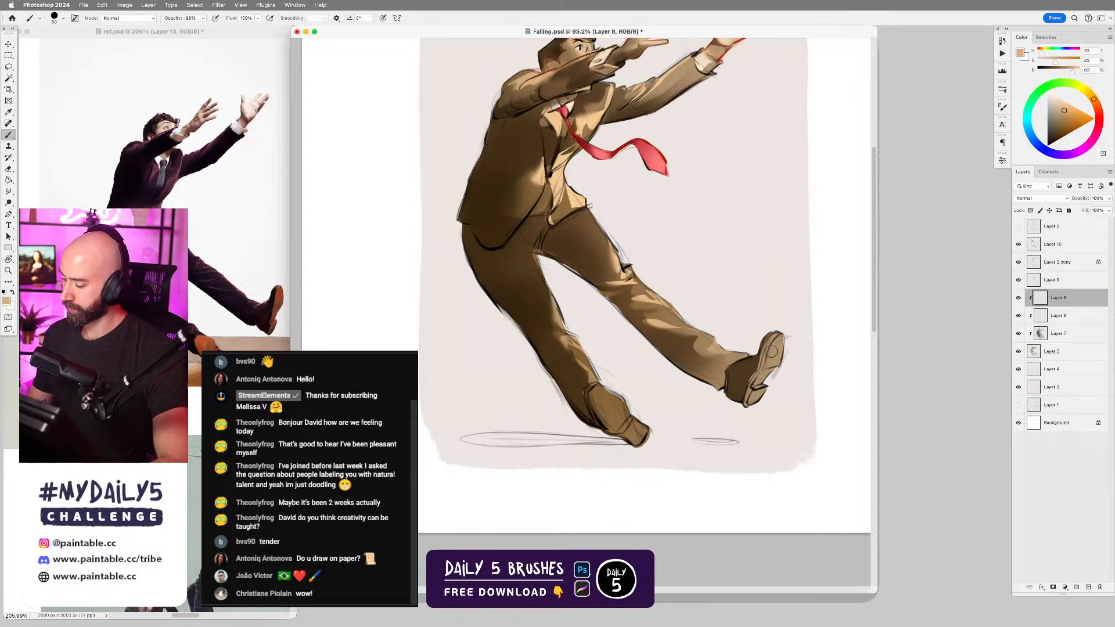
drag(775, 347, 753, 401)
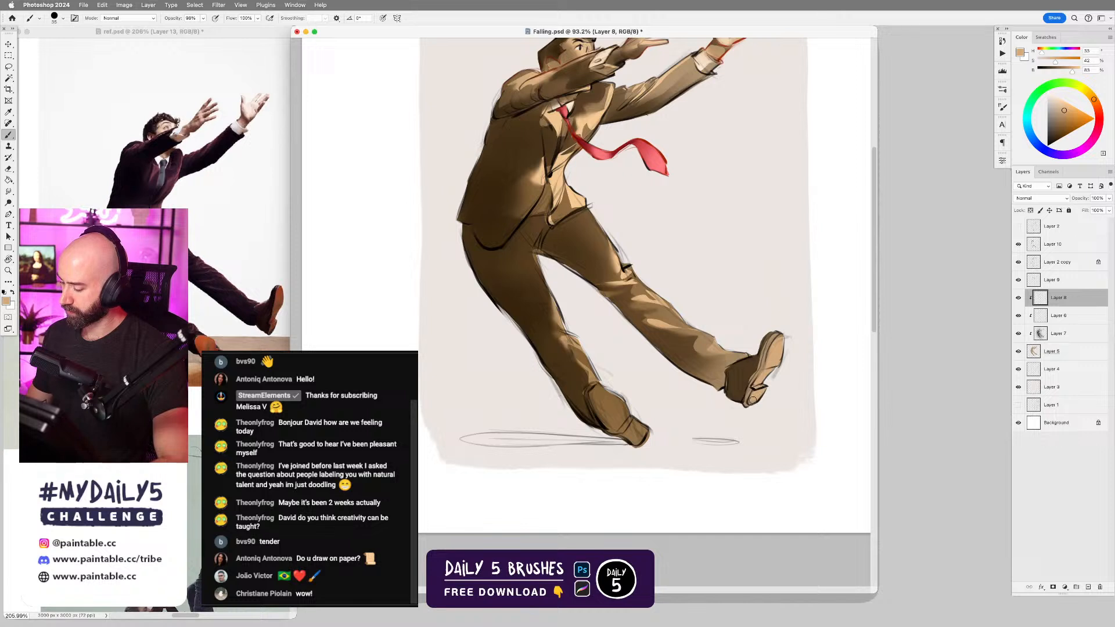
- Brush the same light tan over the top and toe of the planted shoe
scroll(679, 356, down, 3)
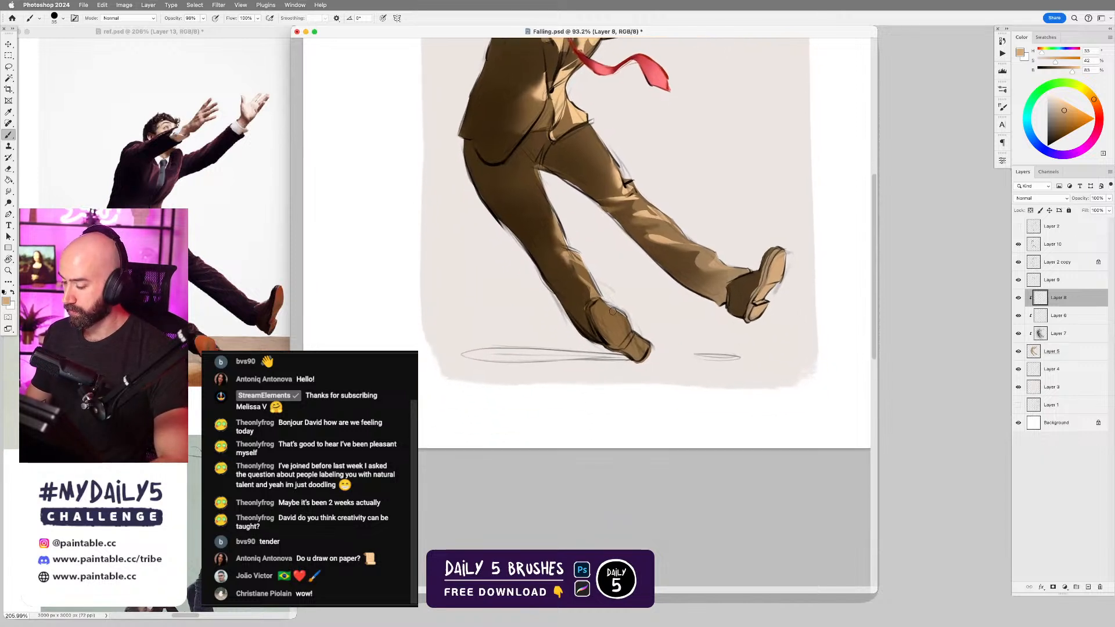
mouse_move(597, 306)
mouse_down()
mouse_move(605, 329)
mouse_move(607, 315)
mouse_move(620, 323)
mouse_move(618, 339)
mouse_move(644, 325)
mouse_move(619, 347)
mouse_move(646, 352)
mouse_up()
drag(719, 355, 676, 355)
- Darken the upper and heel of the raised shoe with a sampled near-black and a smaller brush
mouse_move(742, 310)
mouse_down()
mouse_move(733, 342)
mouse_move(731, 308)
mouse_move(744, 299)
mouse_move(723, 309)
mouse_move(725, 329)
mouse_move(739, 300)
mouse_move(723, 320)
mouse_up()
alt+click(738, 295)
key(bracketleft)
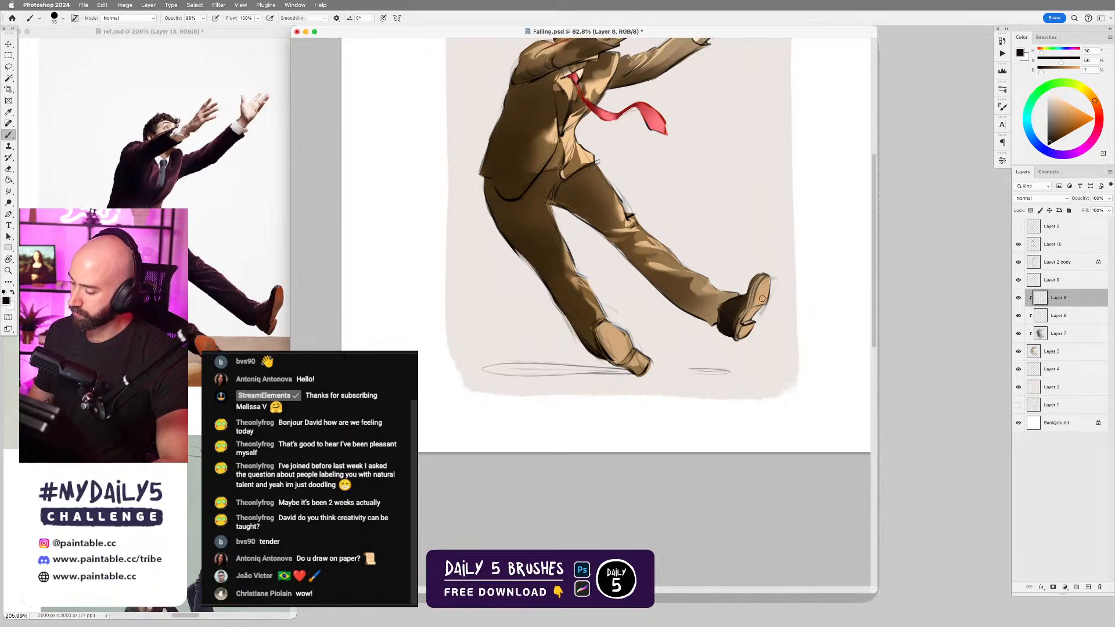
scroll(741, 313, down, 3)
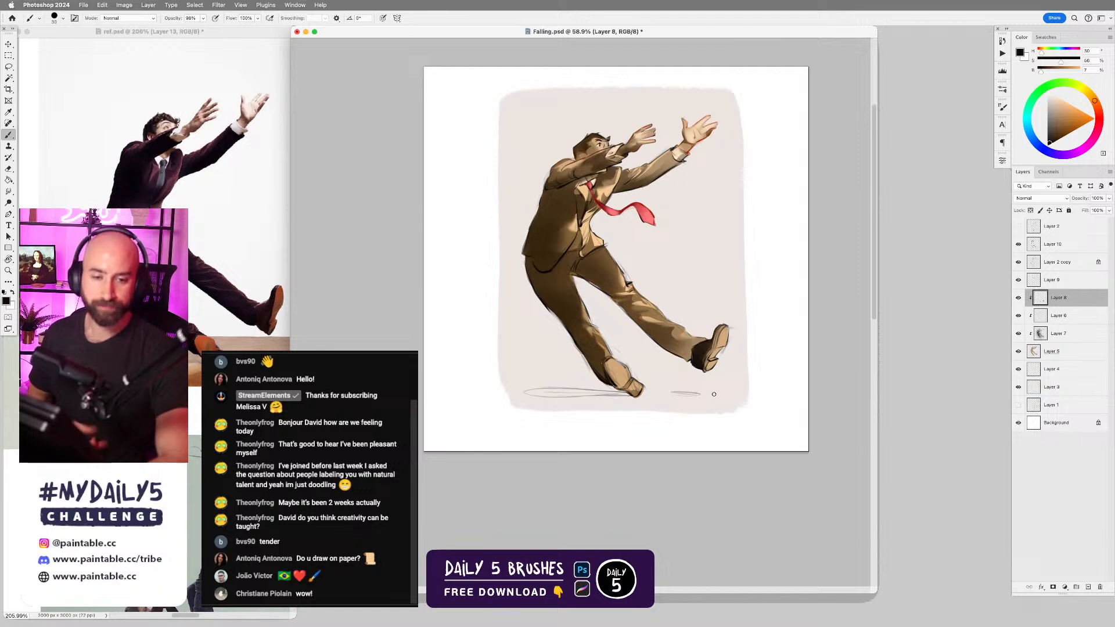
scroll(714, 395, up, 2)
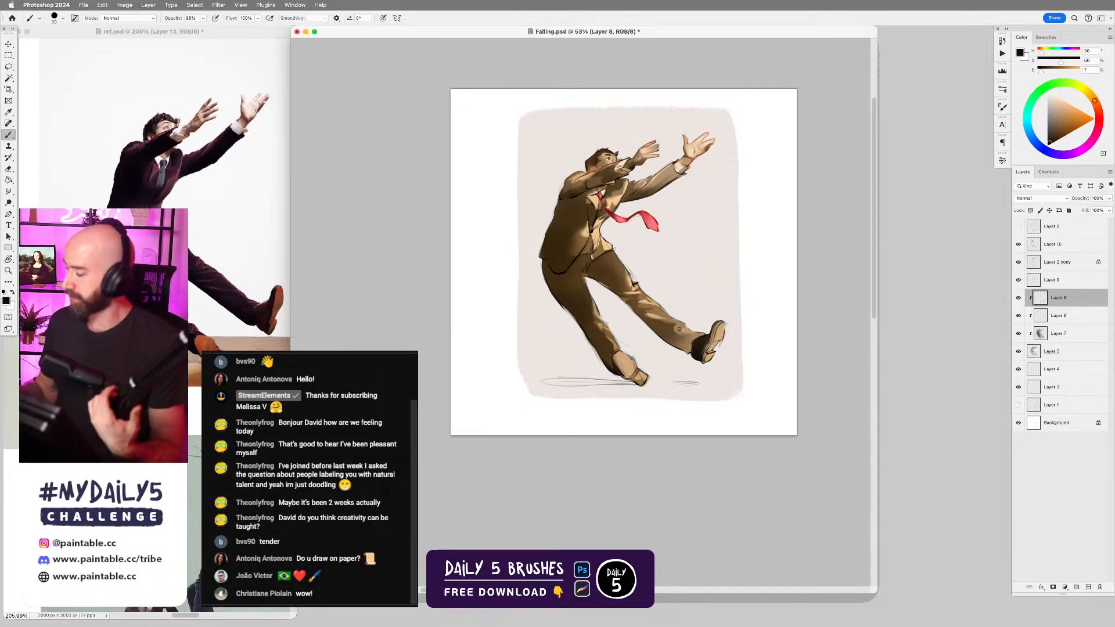
- On Layer 10, paint a sampled dark brown over the jacket front beside the button with a larger brush and blend it
click(1062, 245)
scroll(622, 233, up, 8)
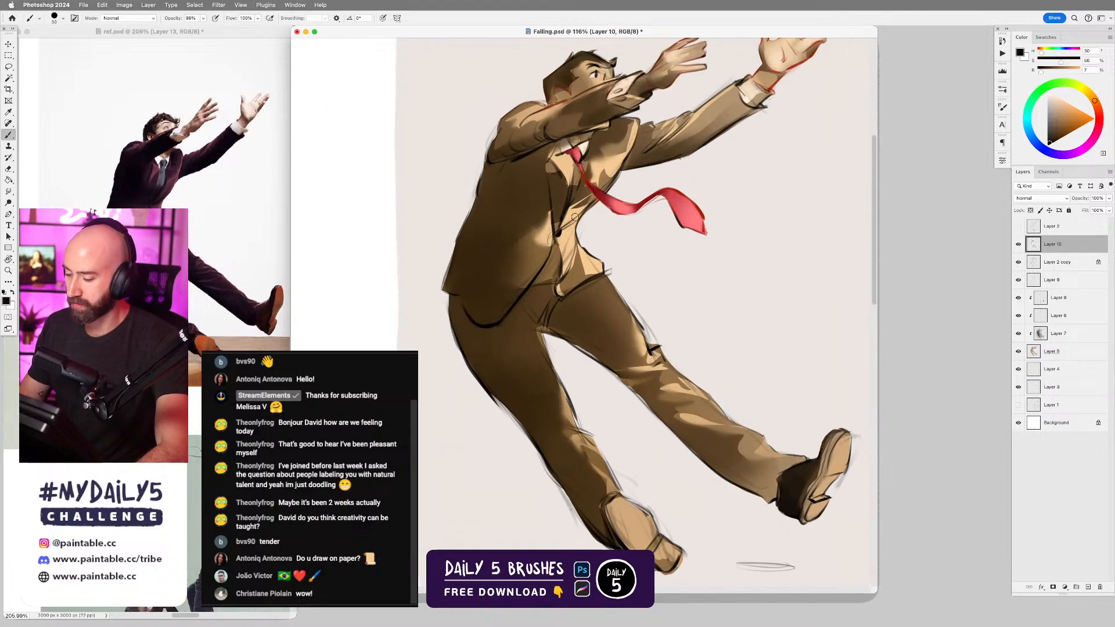
drag(574, 218, 651, 237)
alt+click(628, 215)
key(bracketright)
key(bracketright)
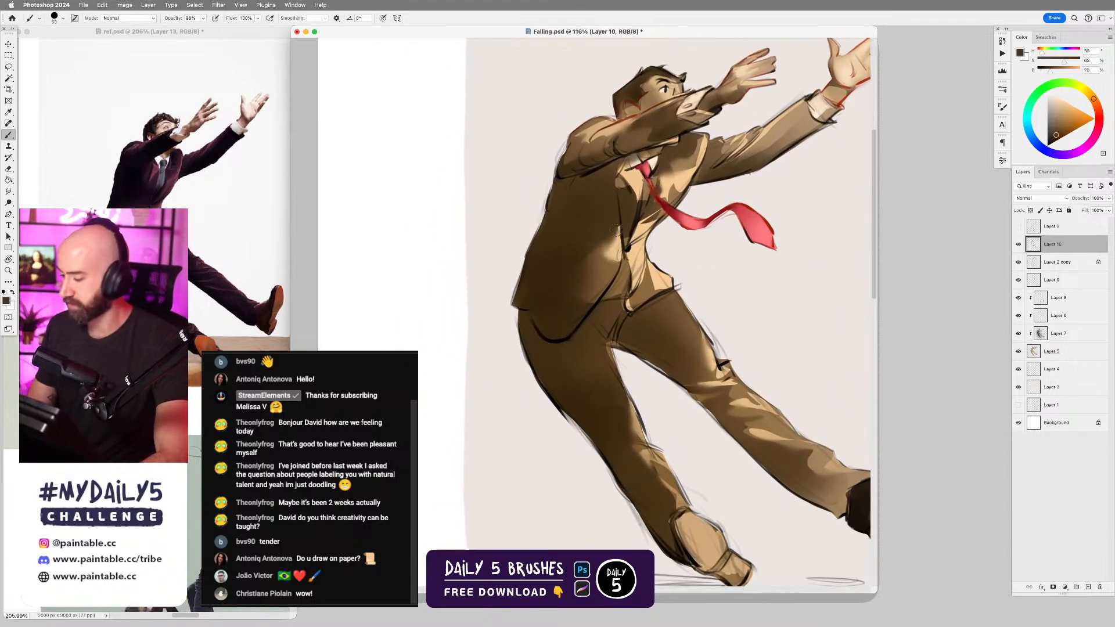
drag(616, 243, 612, 242)
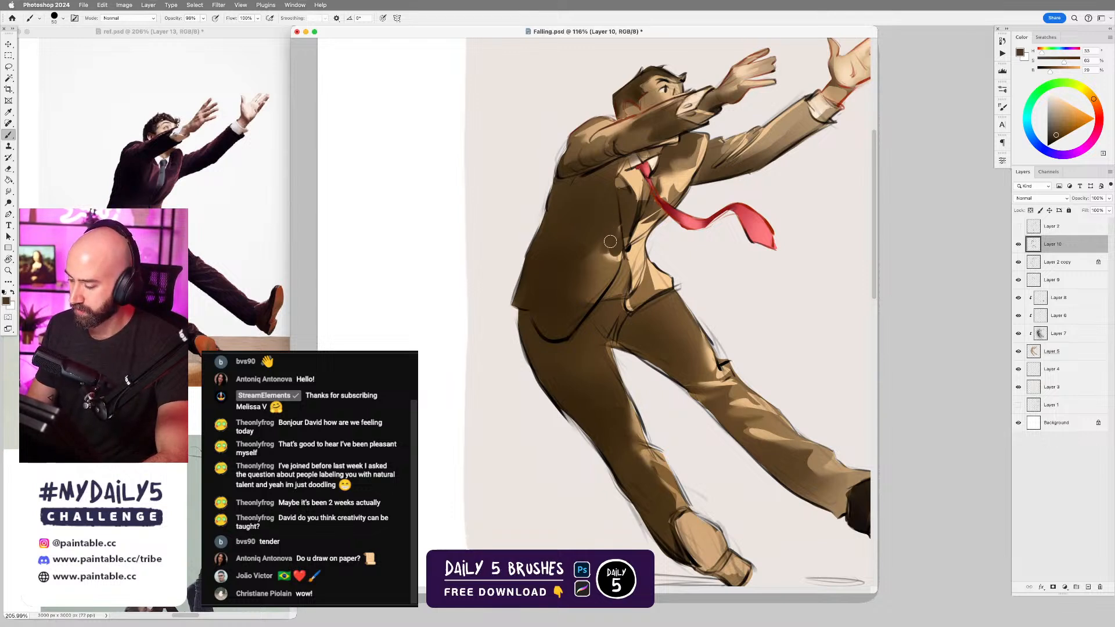
key(r)
key(b)
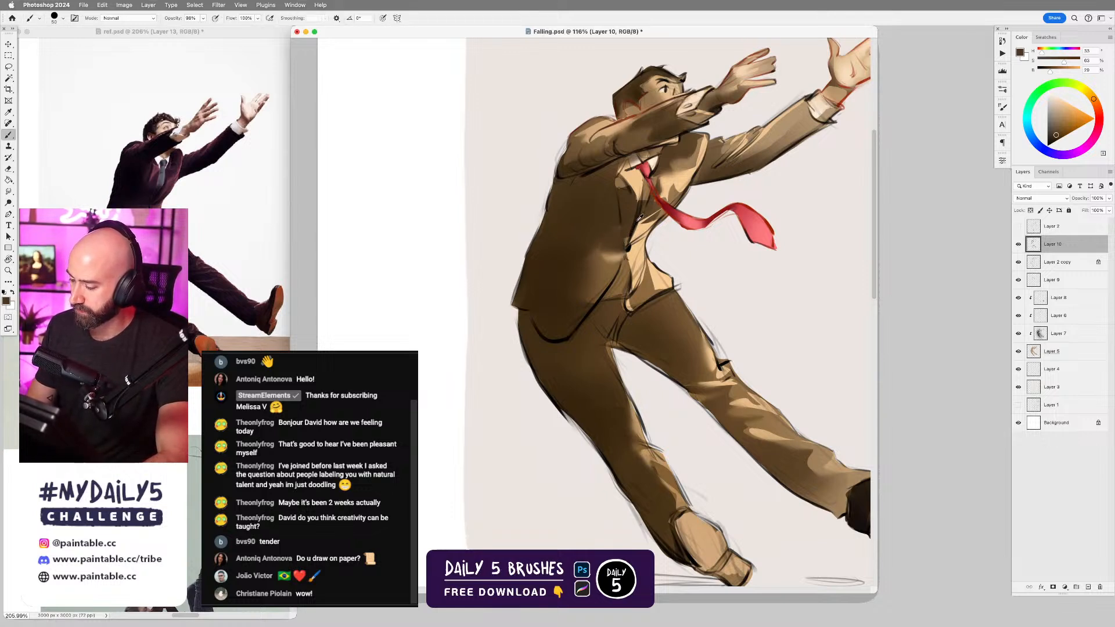
- Draw a thin near-black lapel line down the shaded jacket front with a much smaller brush, sampling colours from the surrounding fabric
alt+click(636, 215)
key(bracketleft)
key(bracketleft)
key(bracketleft)
drag(614, 203, 619, 228)
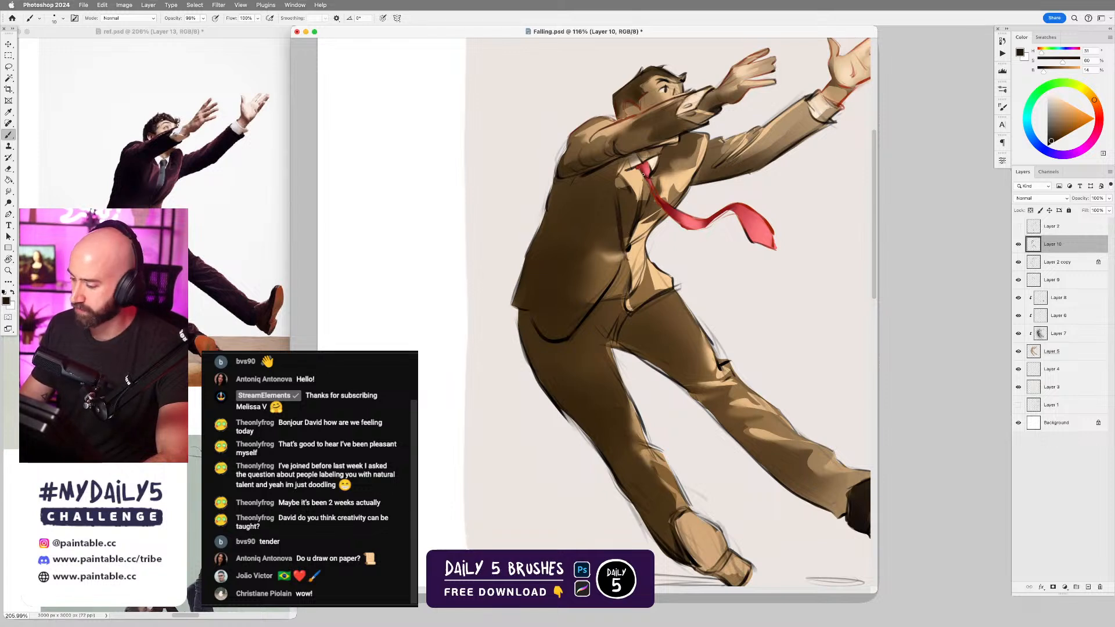
alt+click(637, 183)
alt+click(625, 211)
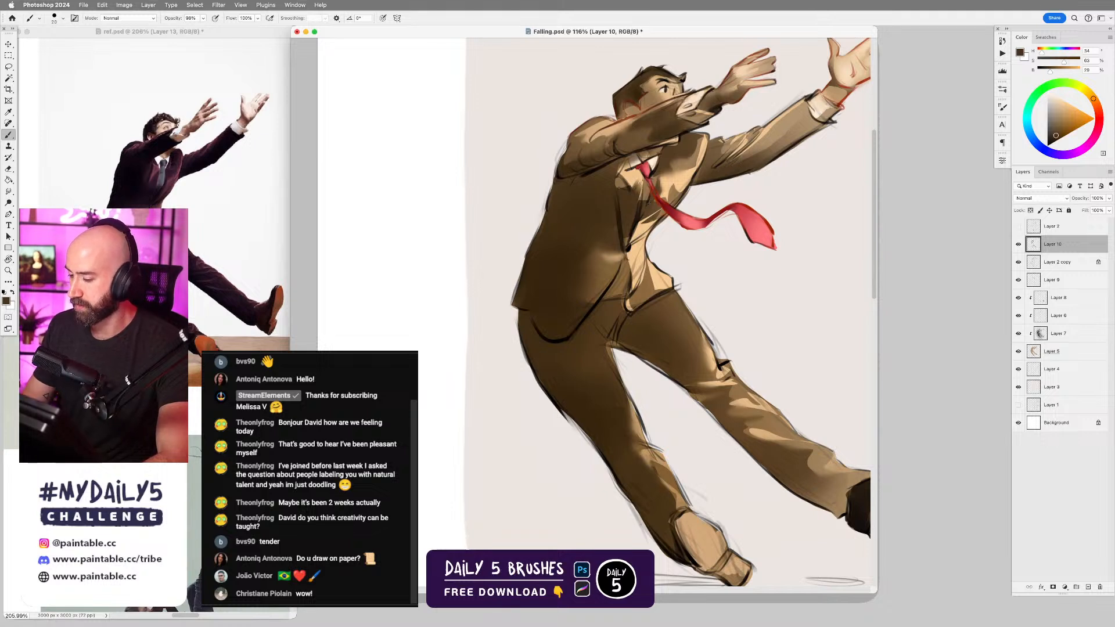
- Darken the upper lapel edge beside the tie knot with a sampled near-black, and soften it into the jacket brown
alt+click(639, 212)
key(bracketleft)
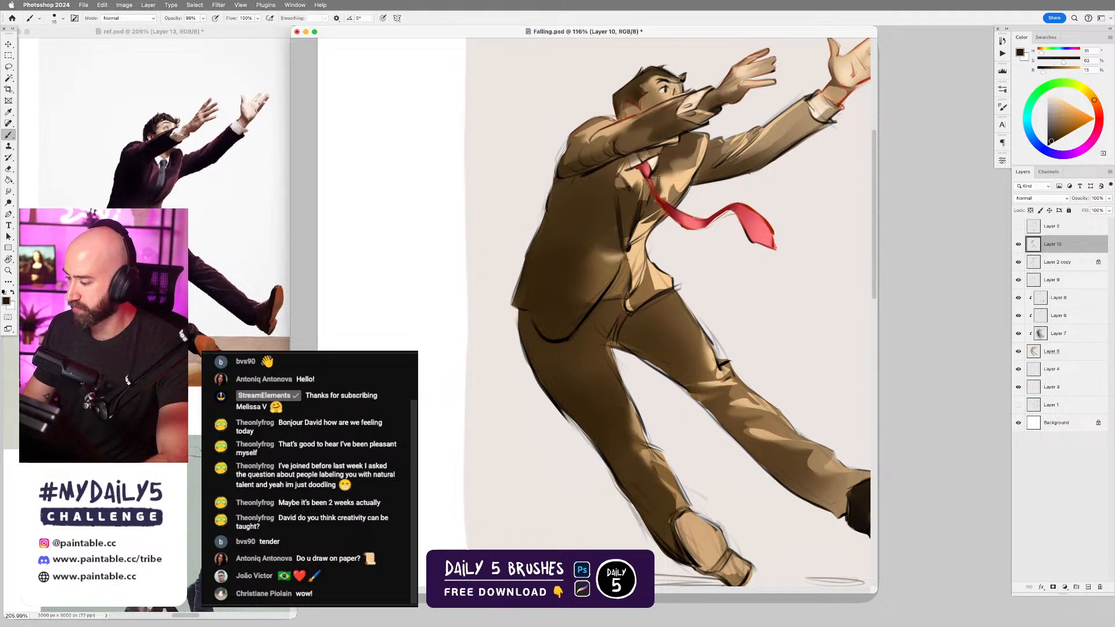
mouse_move(633, 167)
mouse_down()
mouse_move(639, 203)
mouse_move(642, 189)
mouse_up()
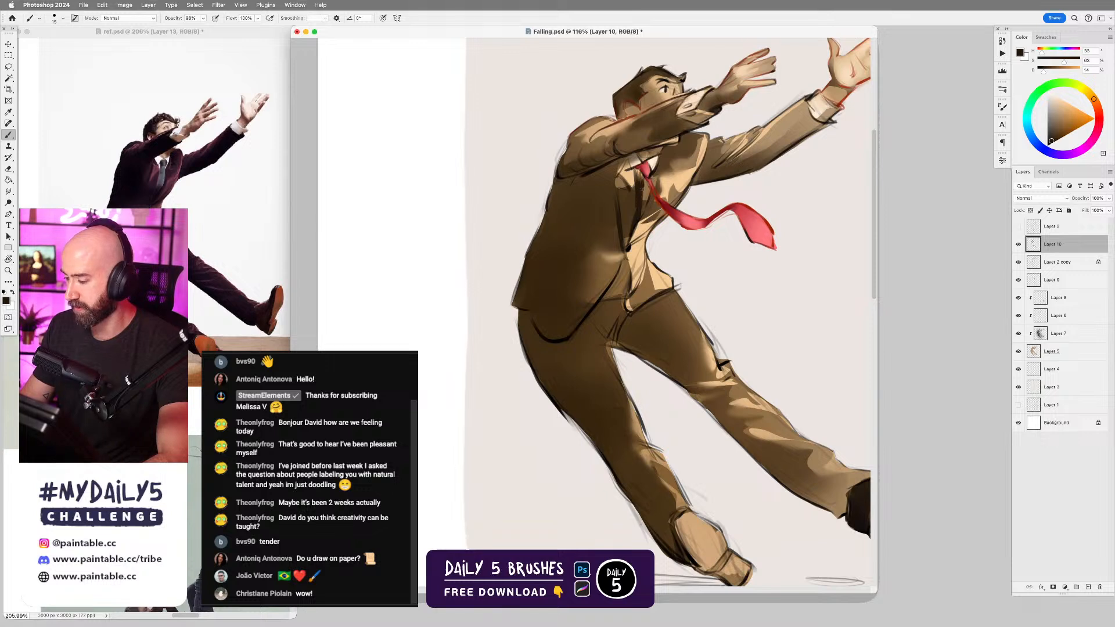
alt+click(651, 196)
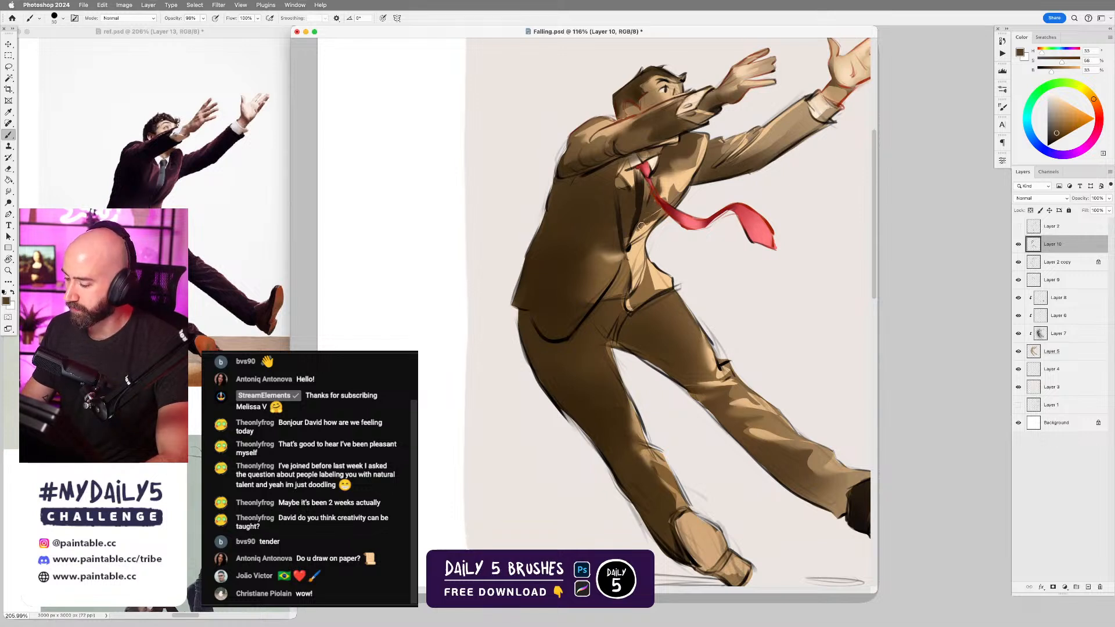
key(r)
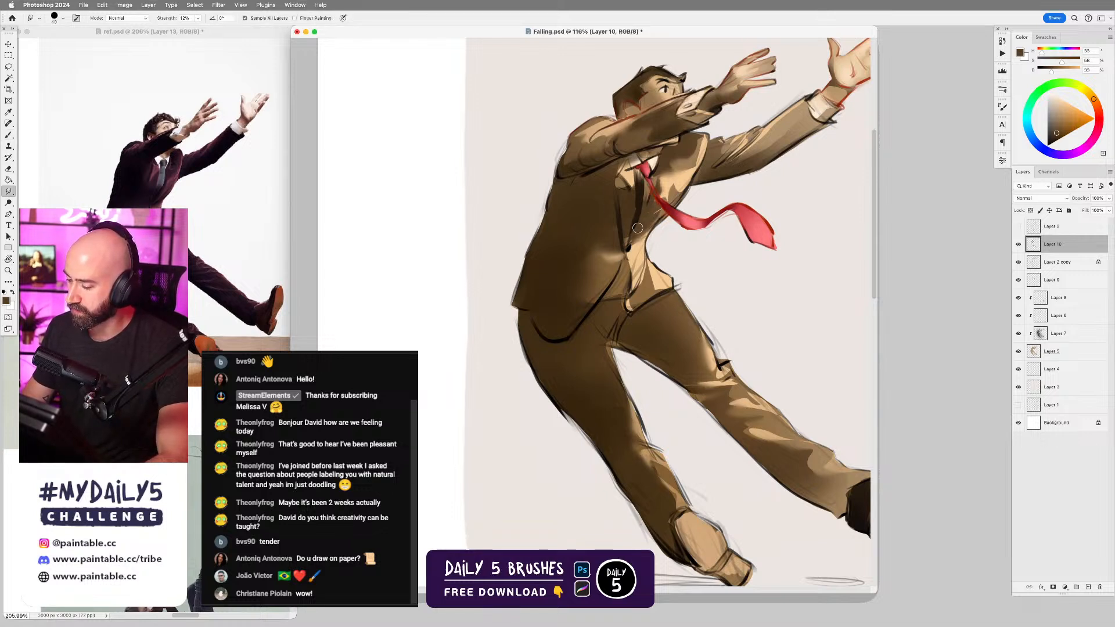
key(b)
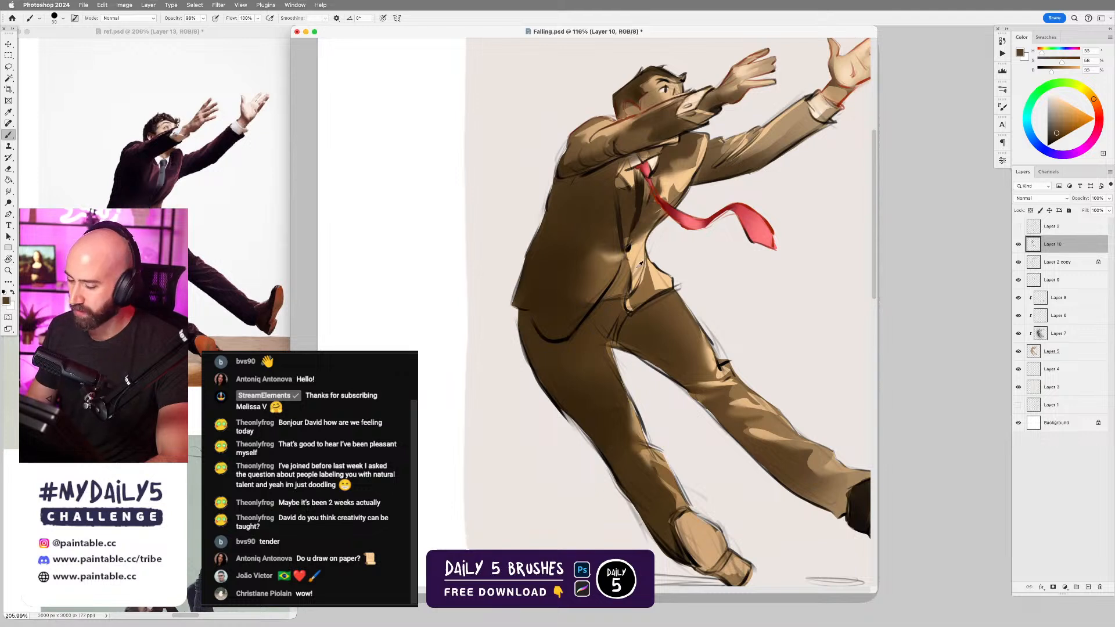
- Refine the lower lapel and jacket button with sampled brown and black, adjusting the brush to a small size
alt+click(645, 227)
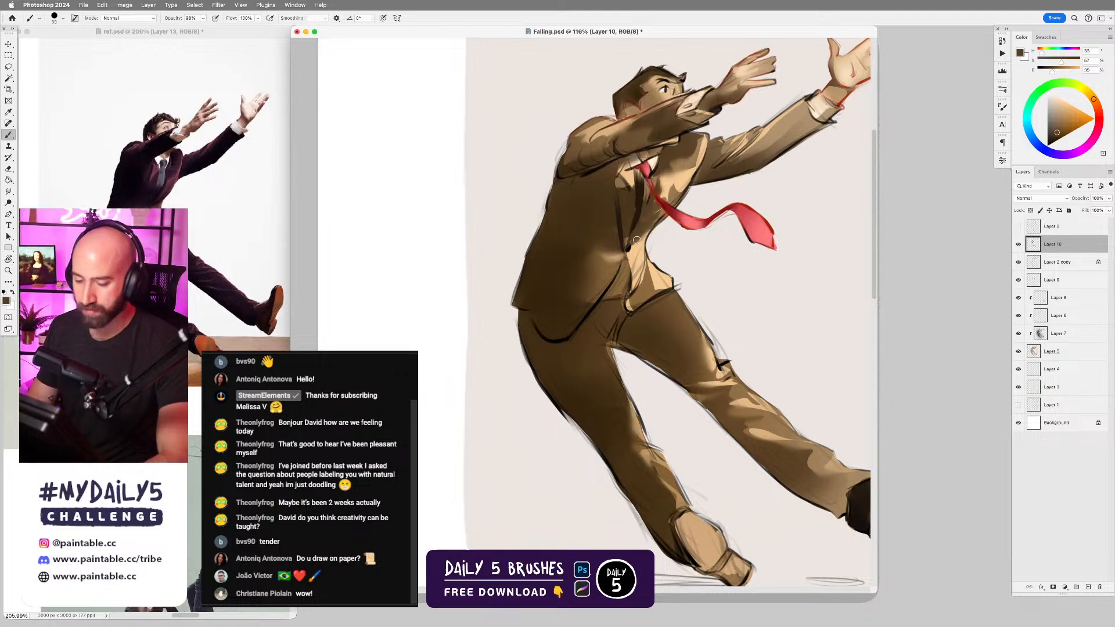
alt+click(638, 216)
alt+click(628, 248)
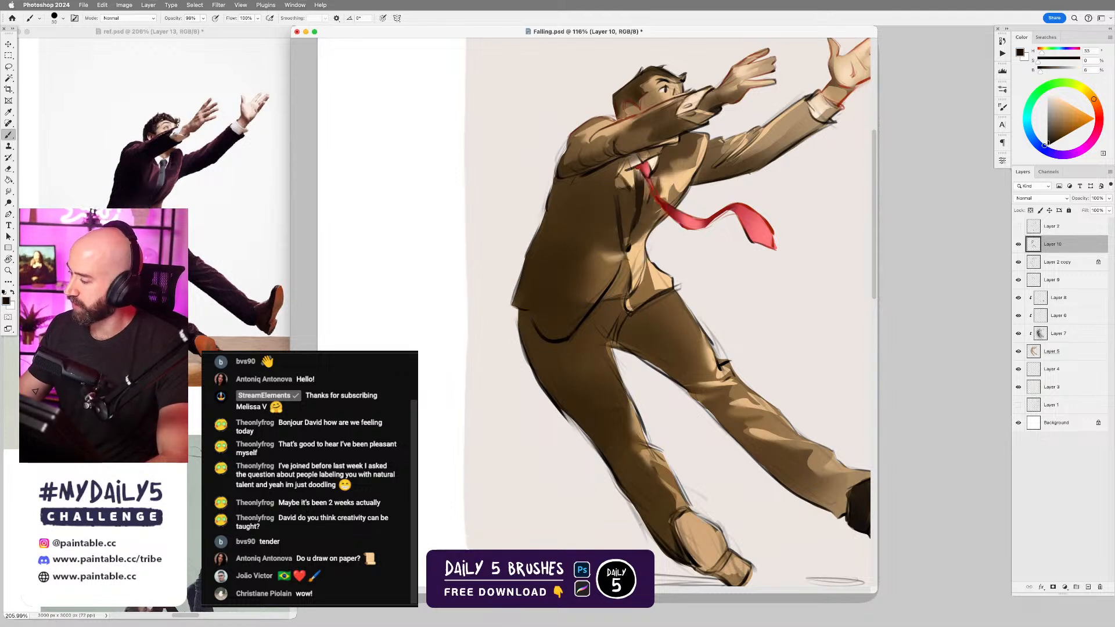
key([)
key([)
key([)
key(])
key(])
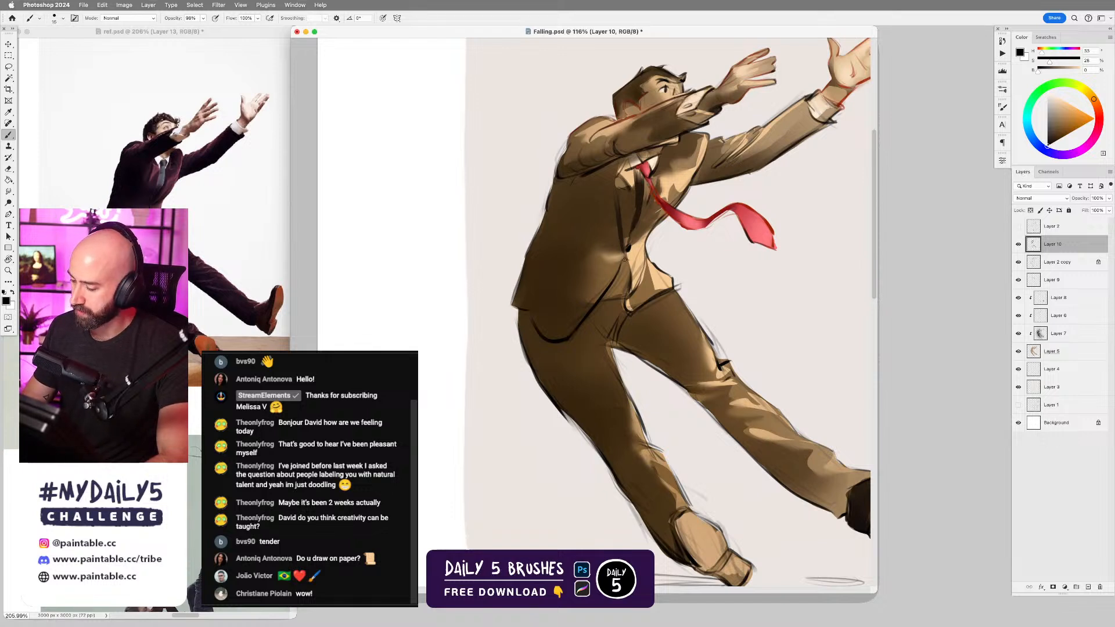
- Paint a sampled light shirt colour into the jacket opening below the button, and blend it with the Smudge tool
alt+click(639, 237)
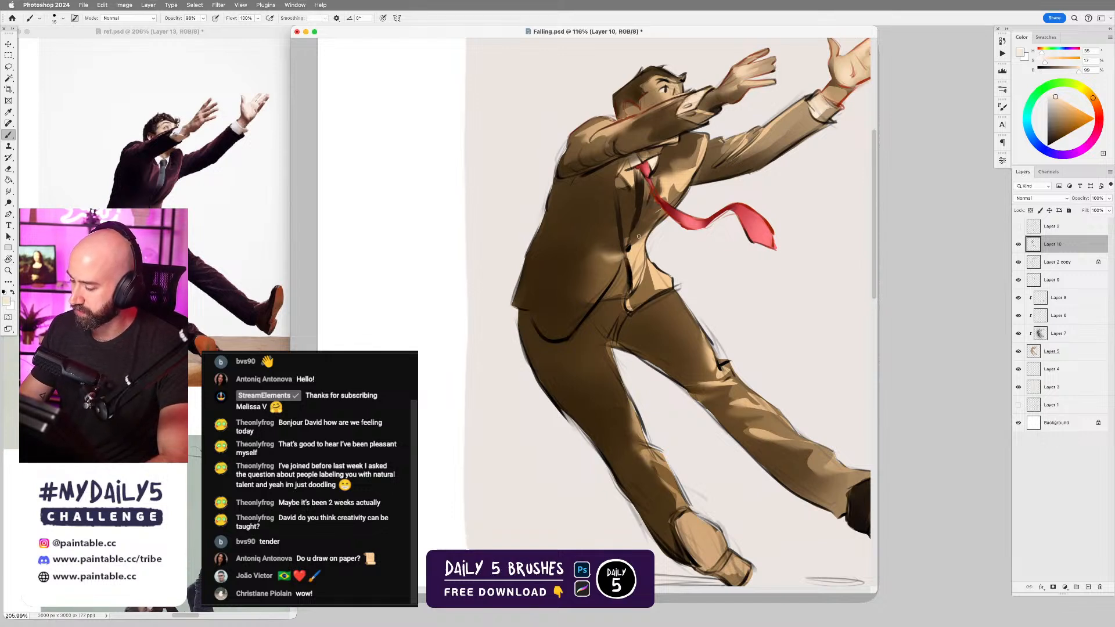
drag(619, 268, 623, 289)
alt+click(622, 266)
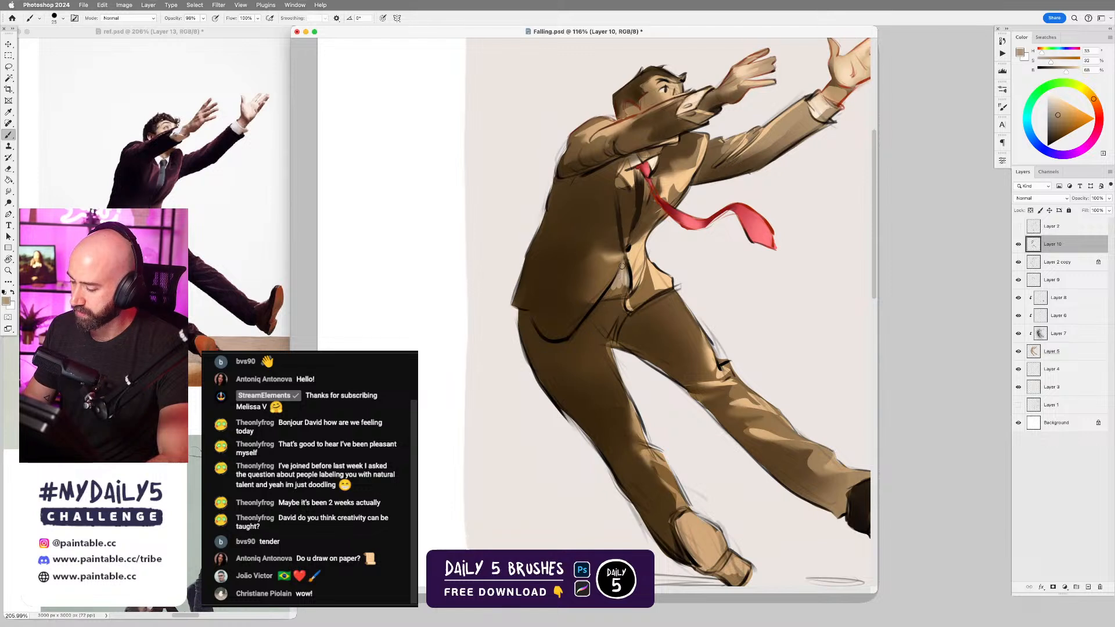
key(r)
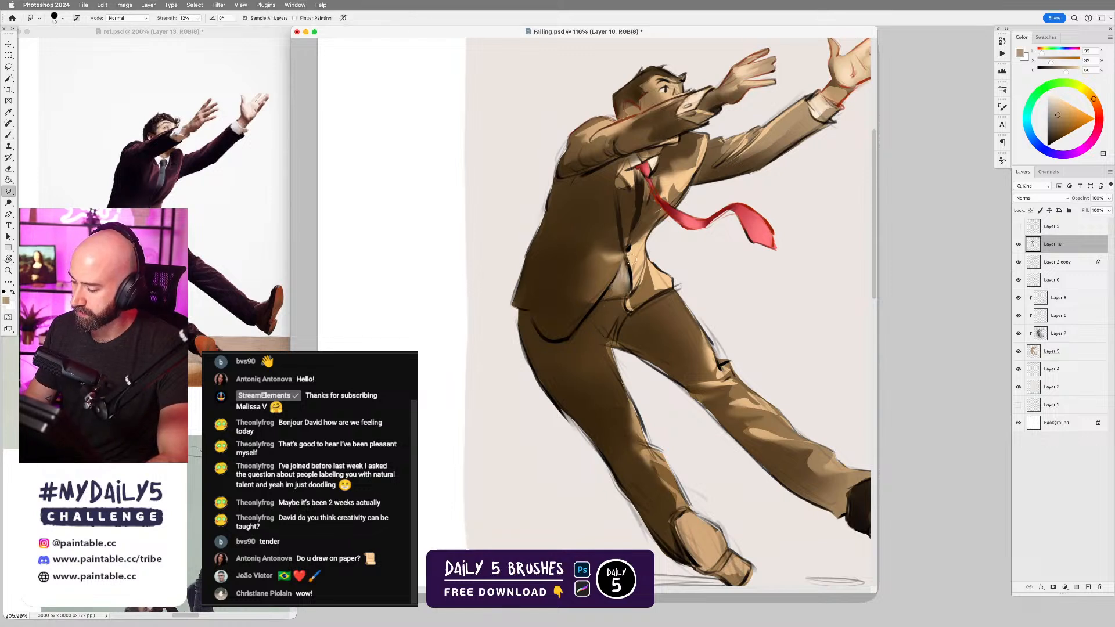
- Paint a dark belt across the waist below the shirt patch with a sampled near-black, using a smaller brush
scroll(646, 334, down, 2)
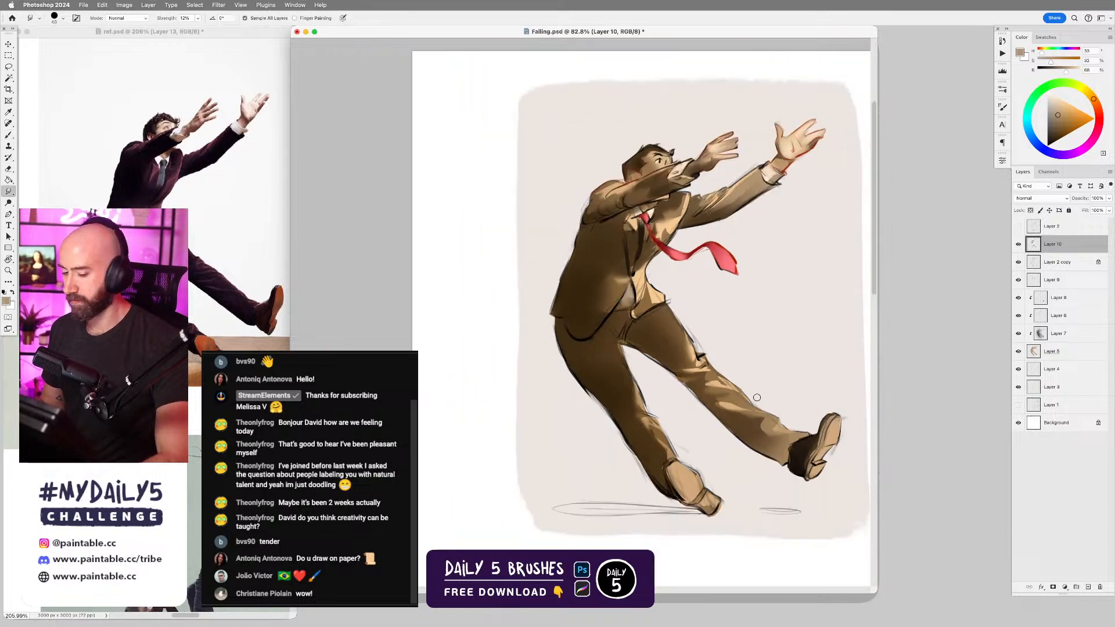
scroll(709, 366, up, 2)
key(b)
alt+click(575, 288)
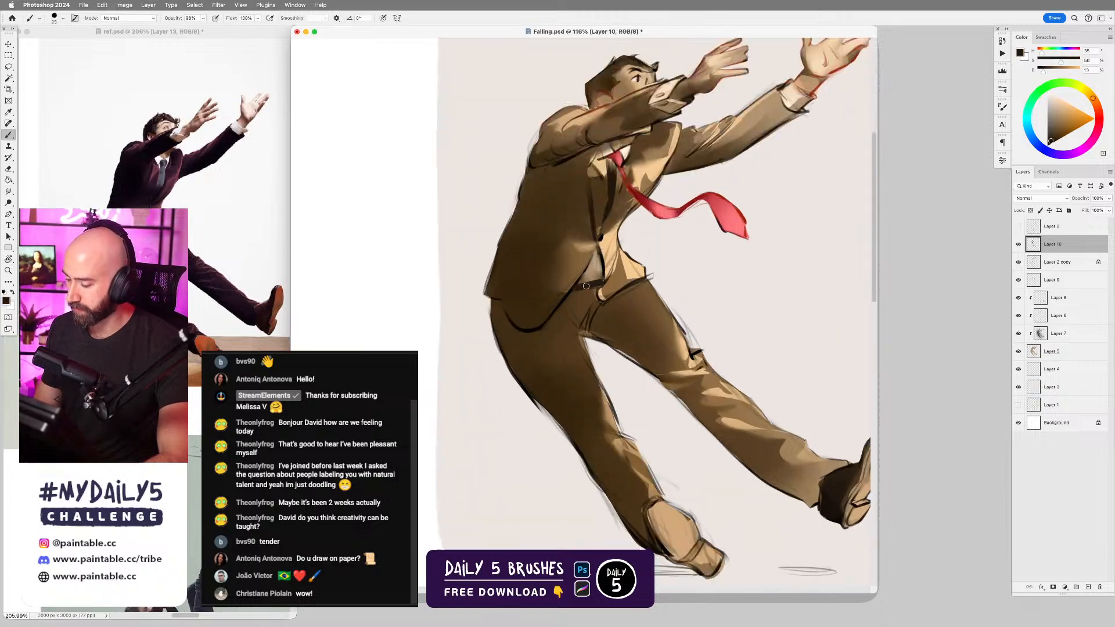
key(bracketleft)
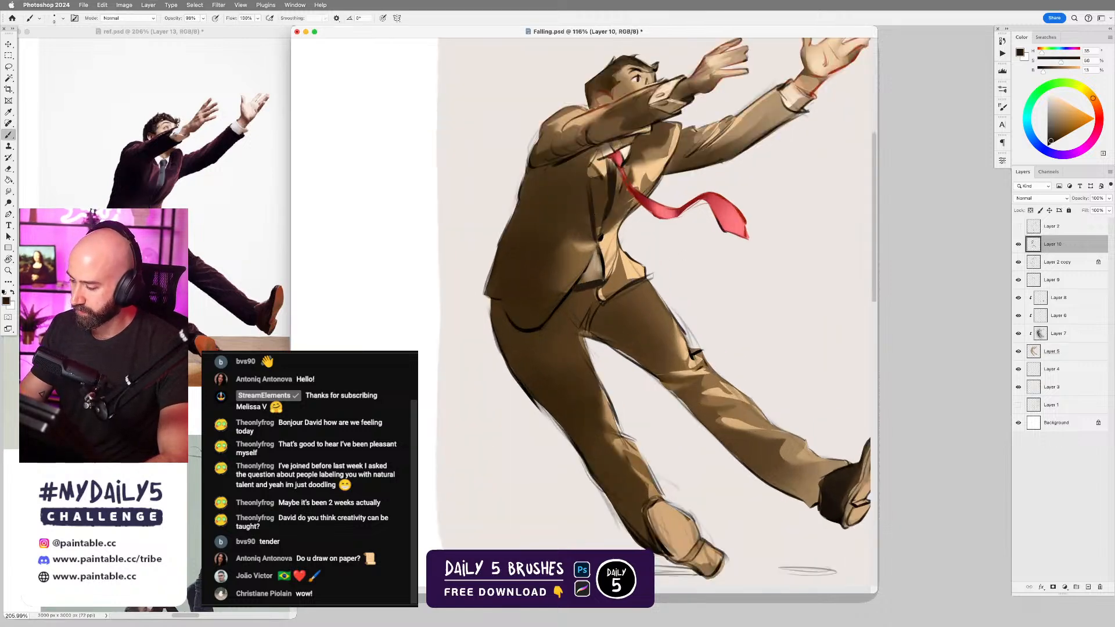
- Draw a thin near-black accent along the upper lapel beside the shirt collar and enlarge the brush
drag(589, 163, 598, 176)
key(bracketright)
key(bracketright)
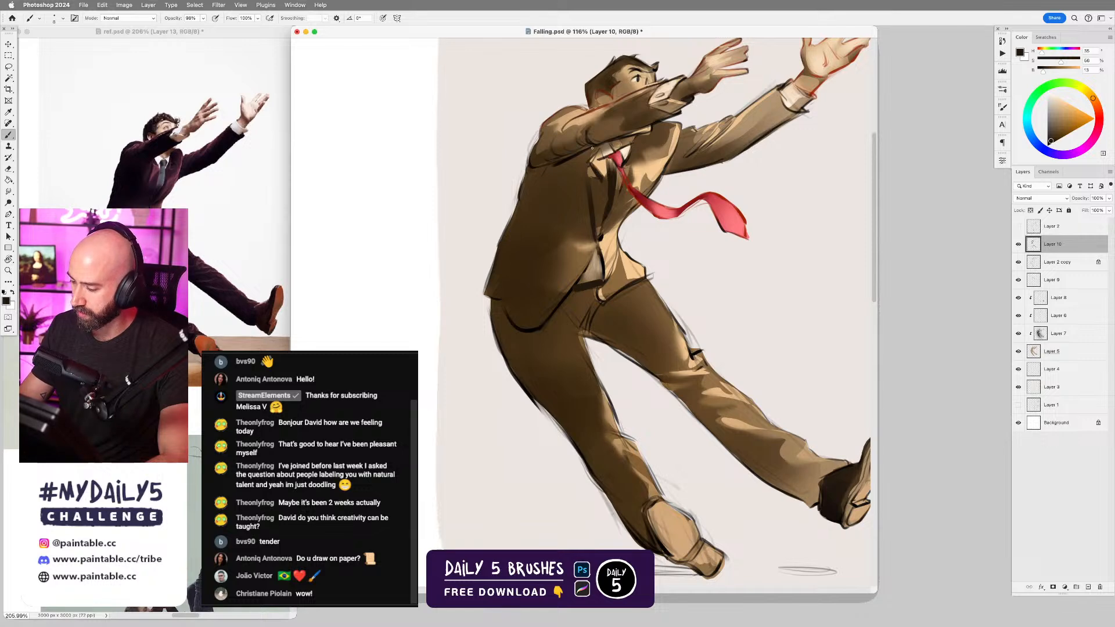
key(bracketright)
key(bracketright)
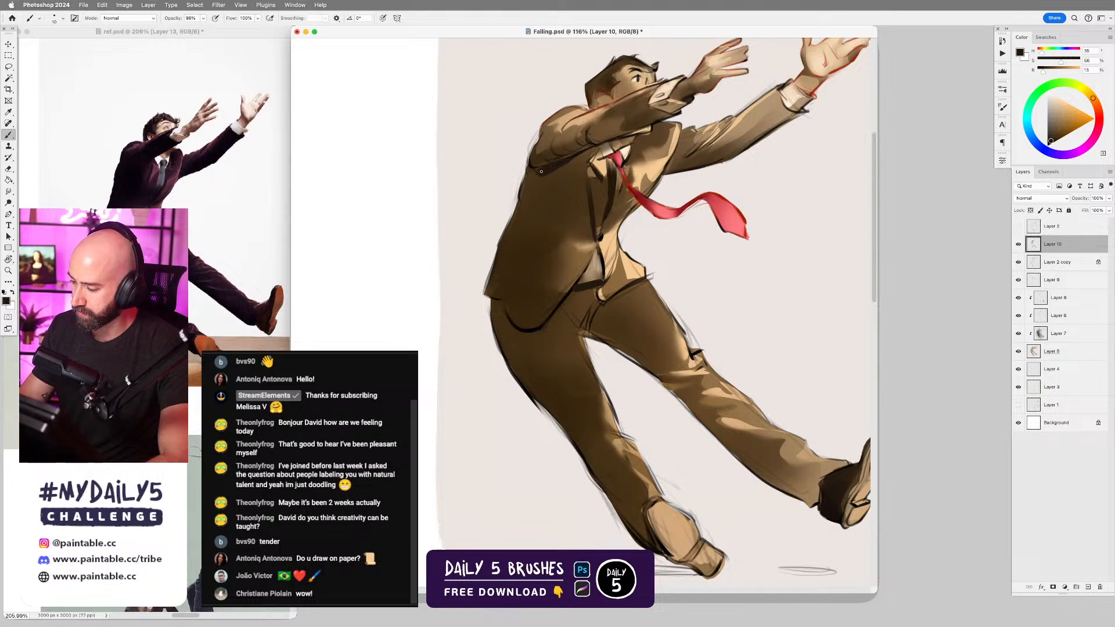
scroll(654, 119, down, 5)
scroll(692, 279, up, 2)
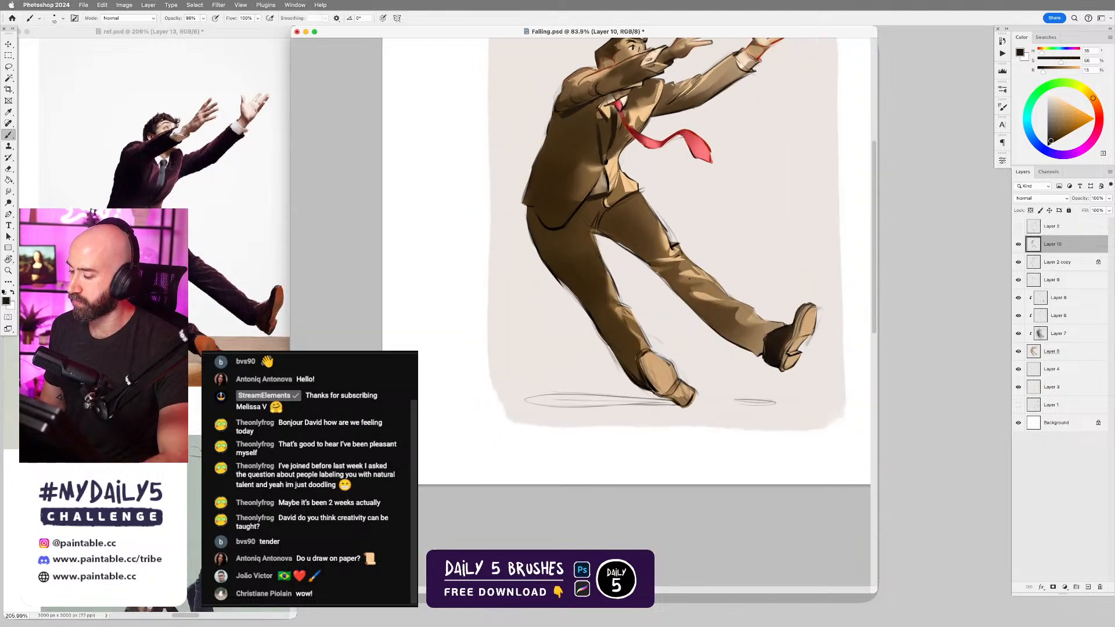
key(bracketright)
key(bracketright)
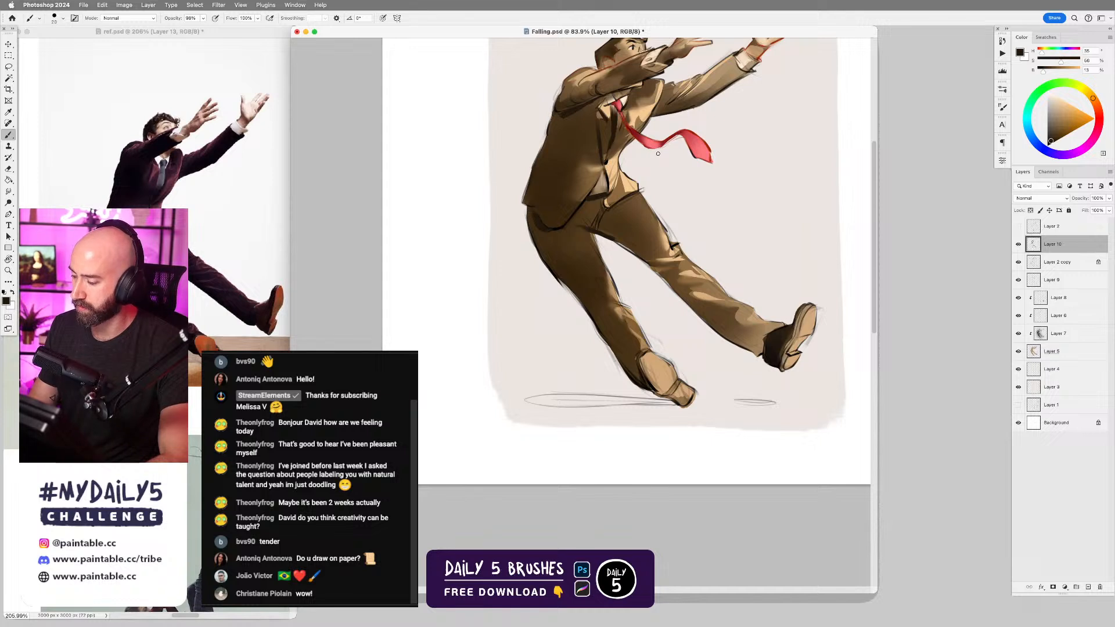
drag(658, 88, 633, 206)
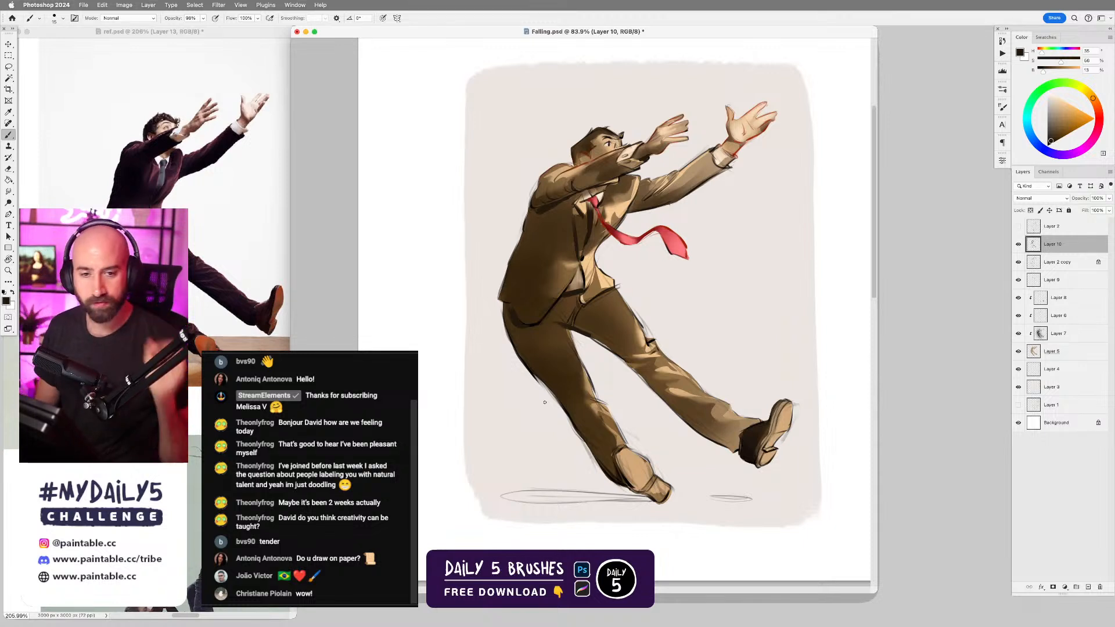
scroll(675, 353, down, 1)
scroll(676, 353, down, 1)
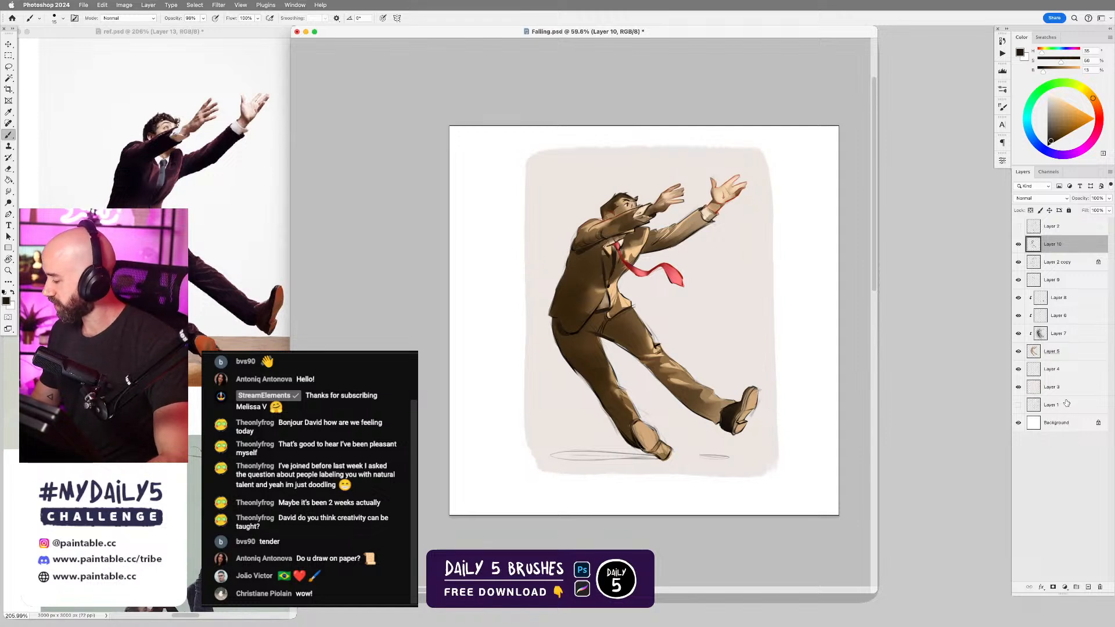
- Group all the painting's layers from Layer 3 up to Layer 10, and hide the group
drag(1066, 389, 1082, 269)
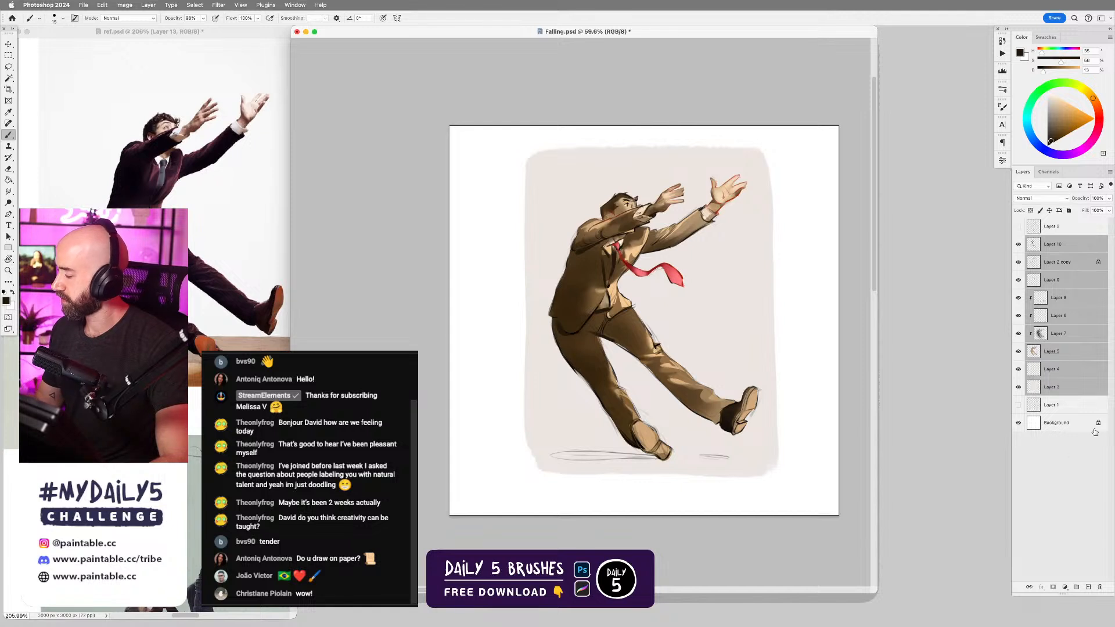
drag(1065, 378, 1077, 587)
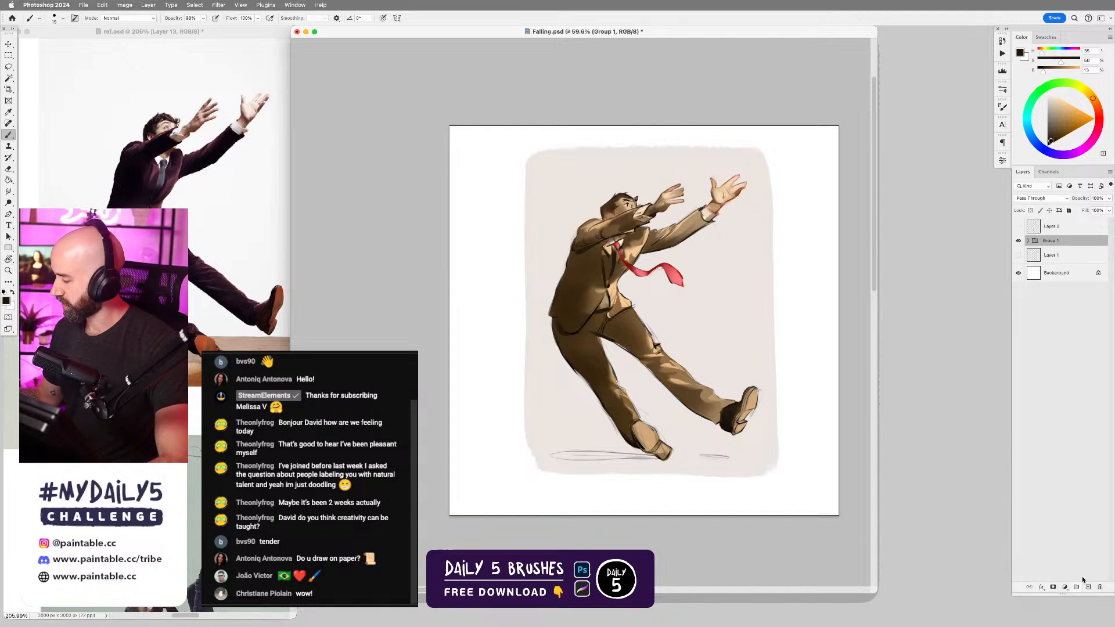
click(1019, 242)
click(1020, 243)
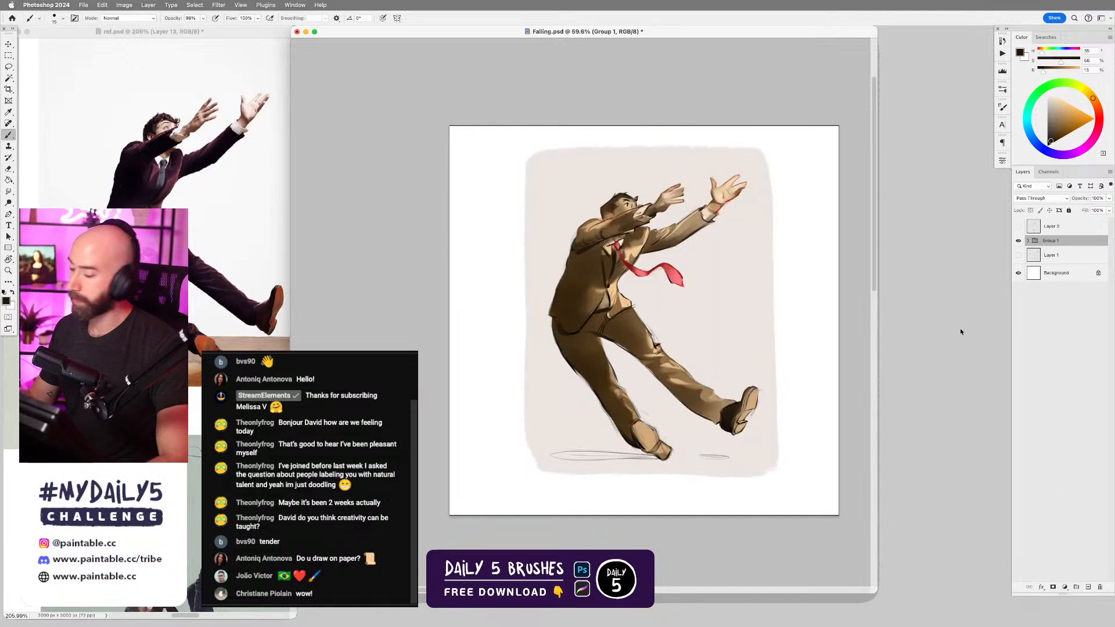
click(1019, 241)
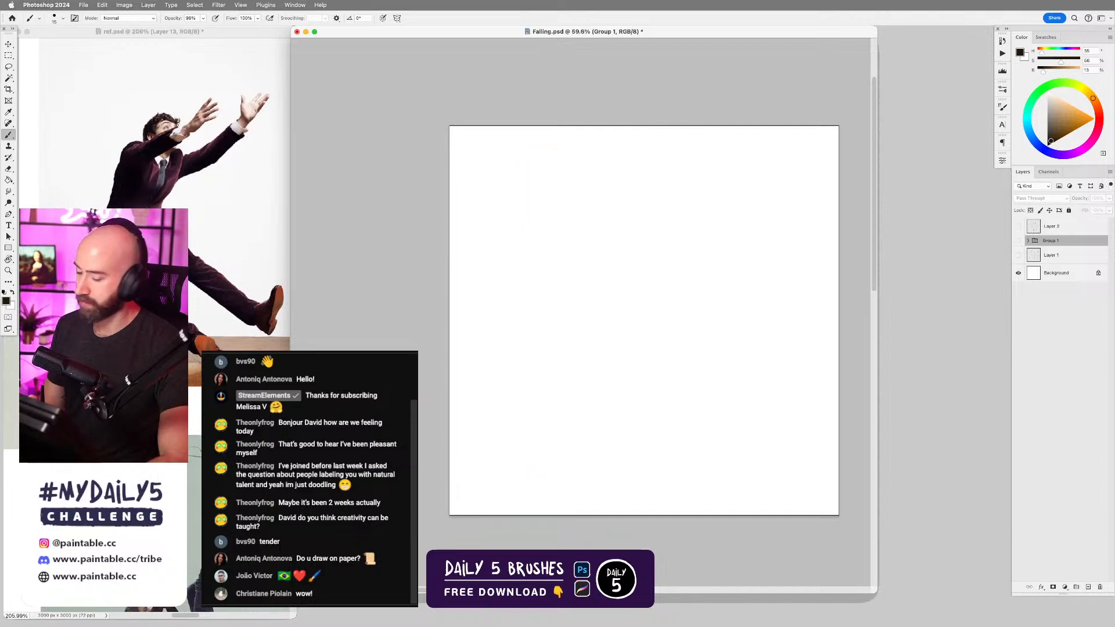
- Switch to ref.psd and look through the falling-figure photos for a new pose
click(233, 174)
drag(232, 232, 185, 232)
drag(157, 128, 226, 488)
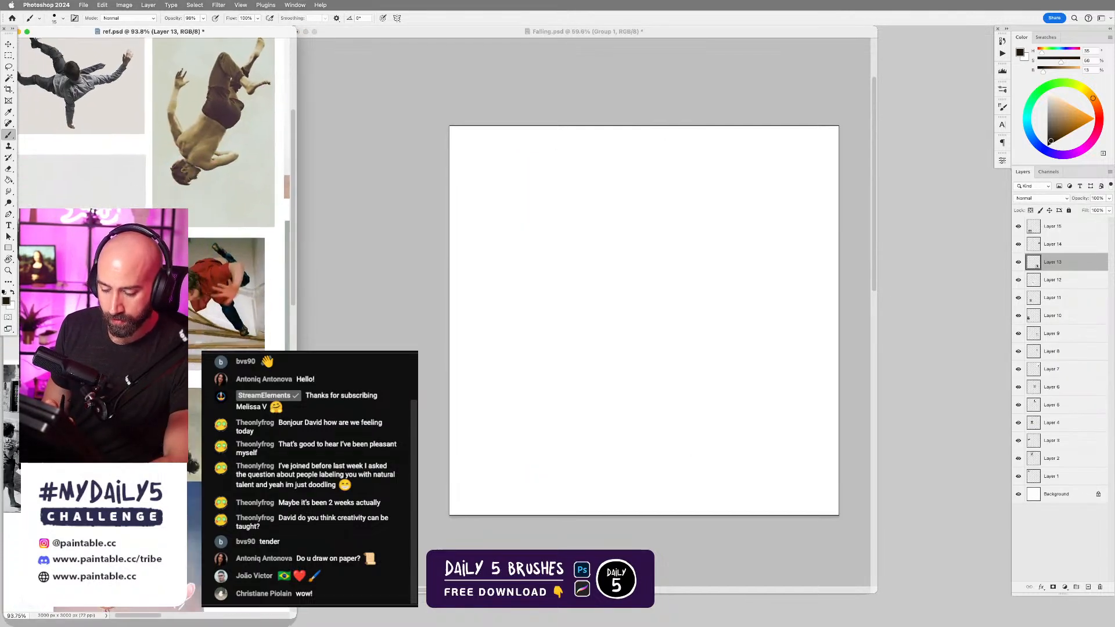
drag(149, 581, 134, 470)
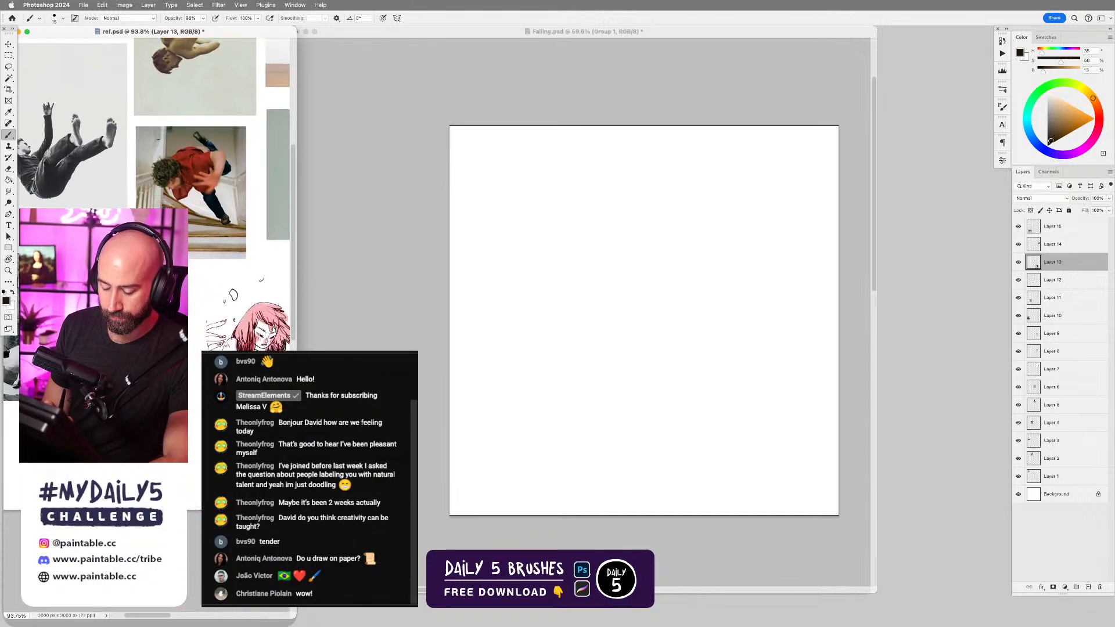
drag(255, 256, 49, 352)
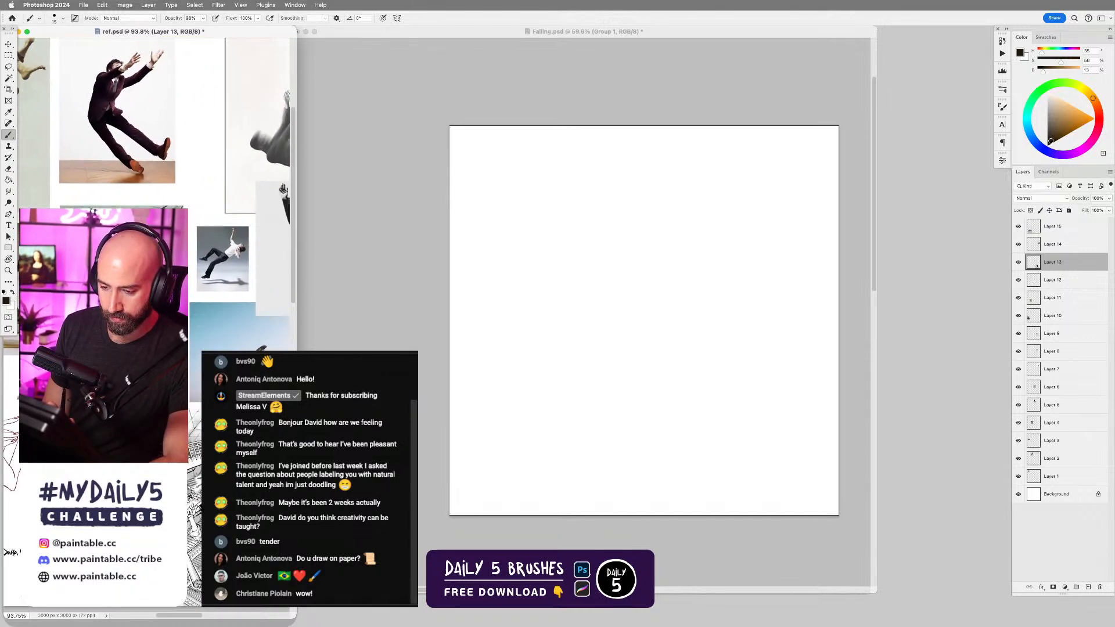
mouse_move(267, 510)
mouse_down()
mouse_move(137, 547)
mouse_move(133, 475)
mouse_move(456, 407)
mouse_up()
mouse_move(187, 449)
mouse_down()
mouse_move(237, 488)
mouse_move(222, 487)
mouse_move(197, 534)
mouse_move(55, 454)
mouse_up()
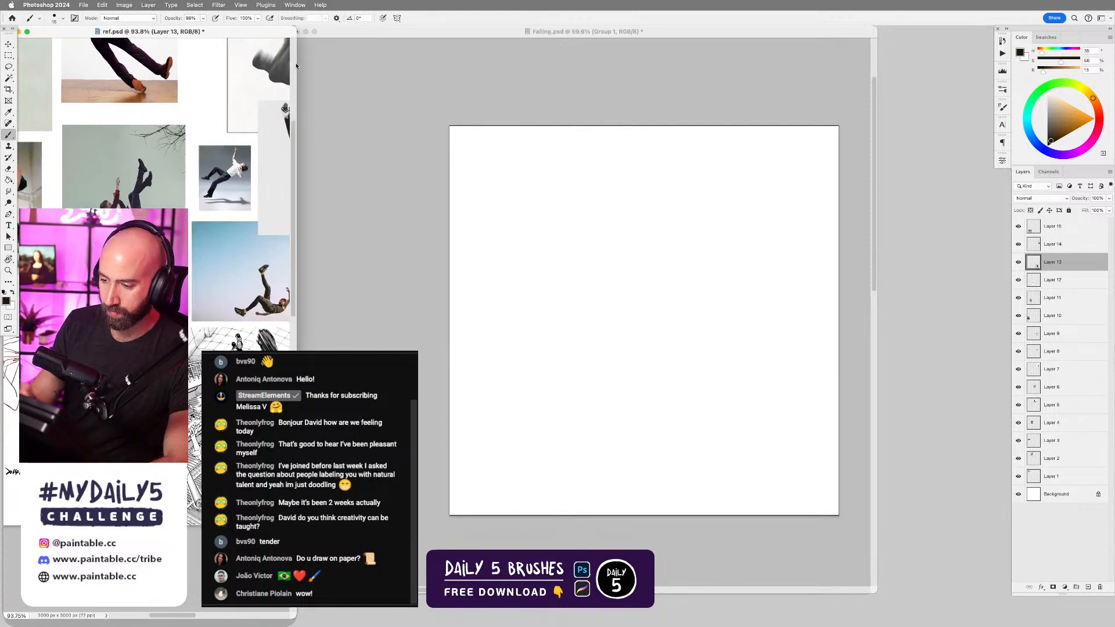
- Bring the ref.psd window over the canvas and examine the reference photos and drawings
drag(269, 33, 700, 62)
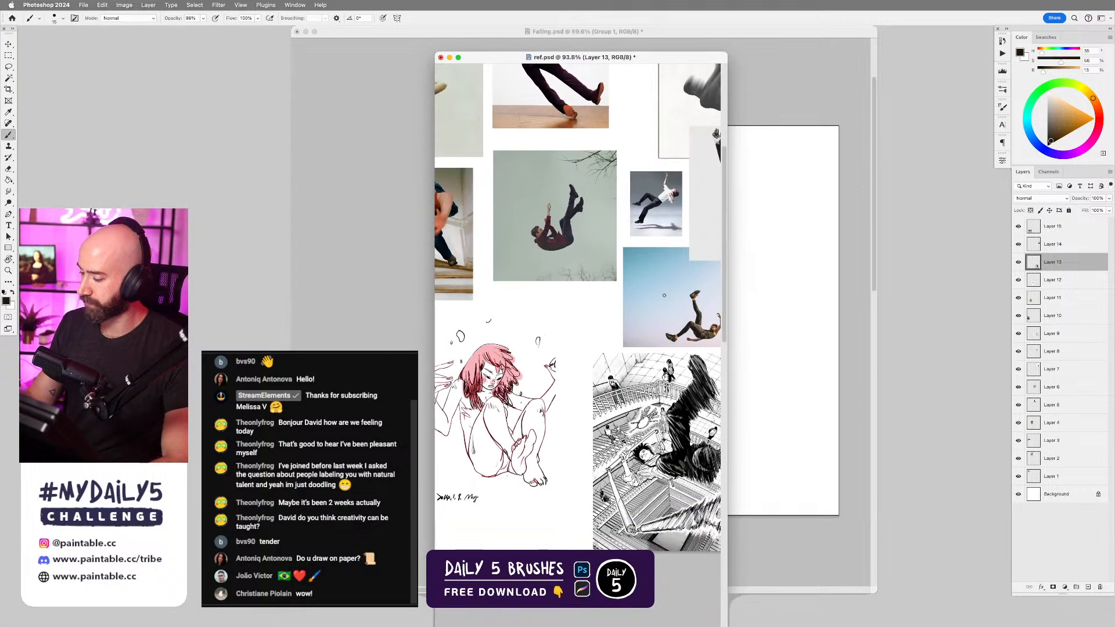
drag(633, 529, 582, 500)
drag(691, 233, 670, 431)
drag(487, 215, 635, 232)
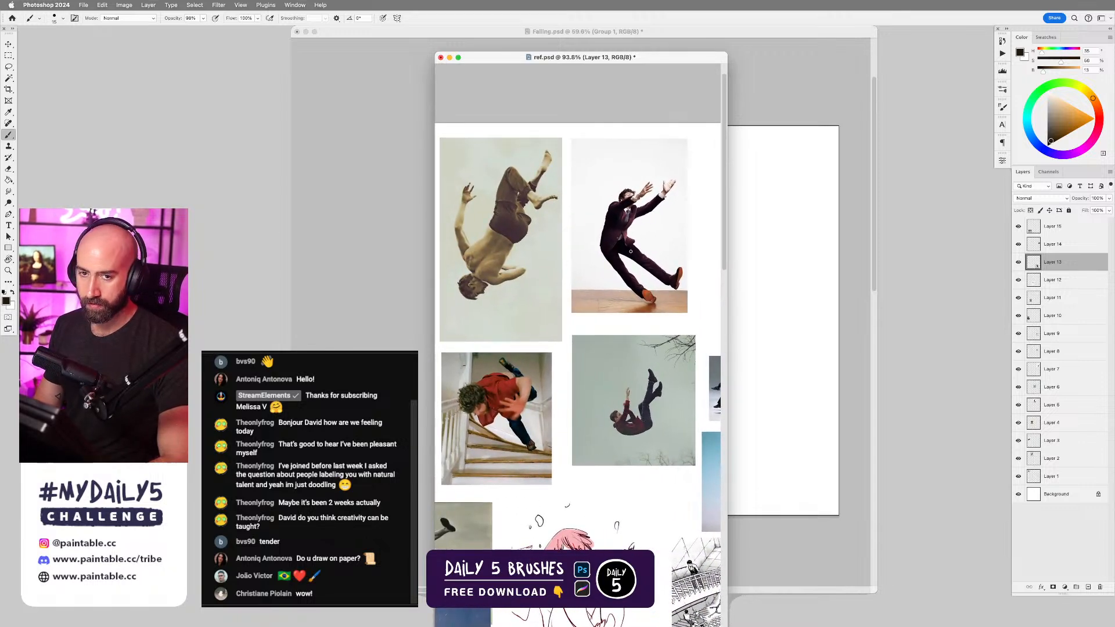
- Move the black-and-white photo of the tumbling woman upward, clear of the underwater photo, and return the reference window beside the painting
key(v)
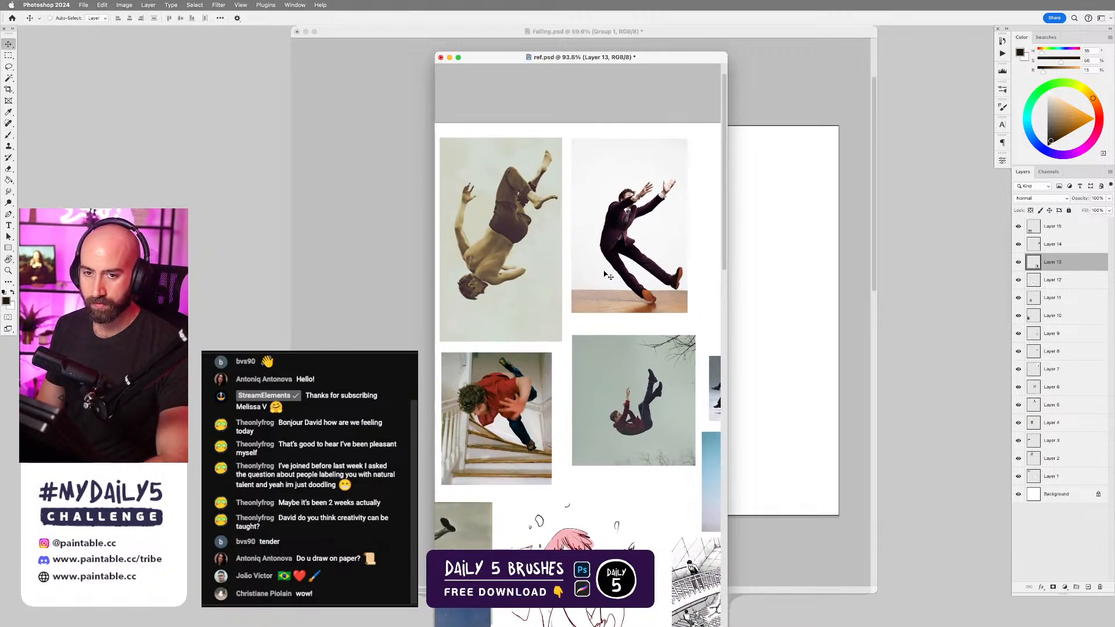
scroll(518, 314, left, 10)
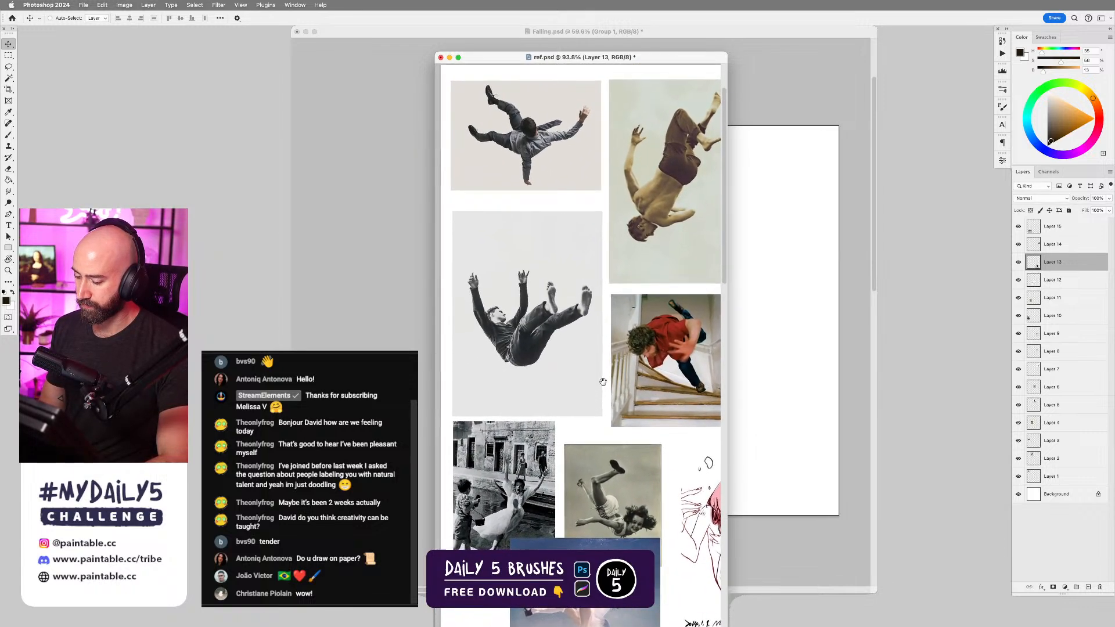
scroll(601, 382, down, 6)
scroll(602, 382, right, 2)
scroll(579, 320, up, 3)
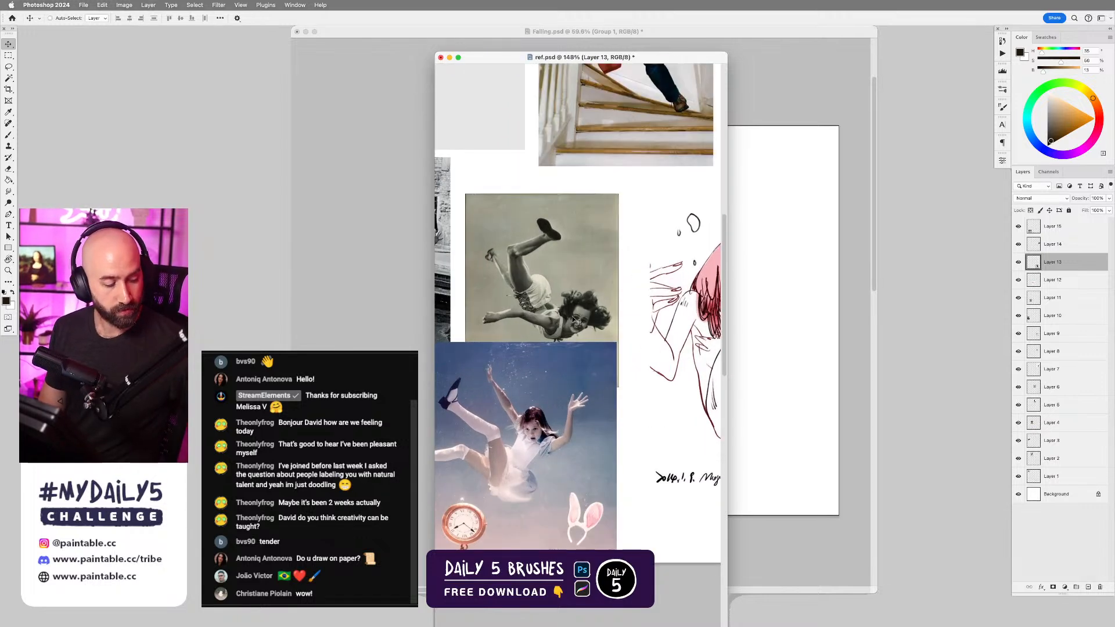
drag(578, 320, 592, 283)
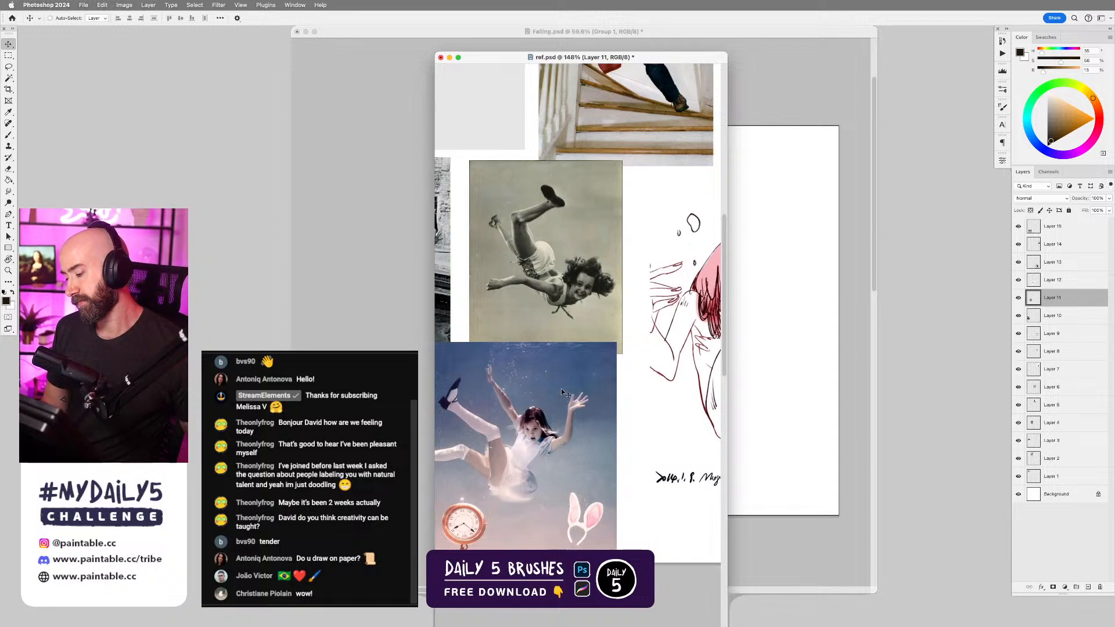
drag(697, 59, 277, 28)
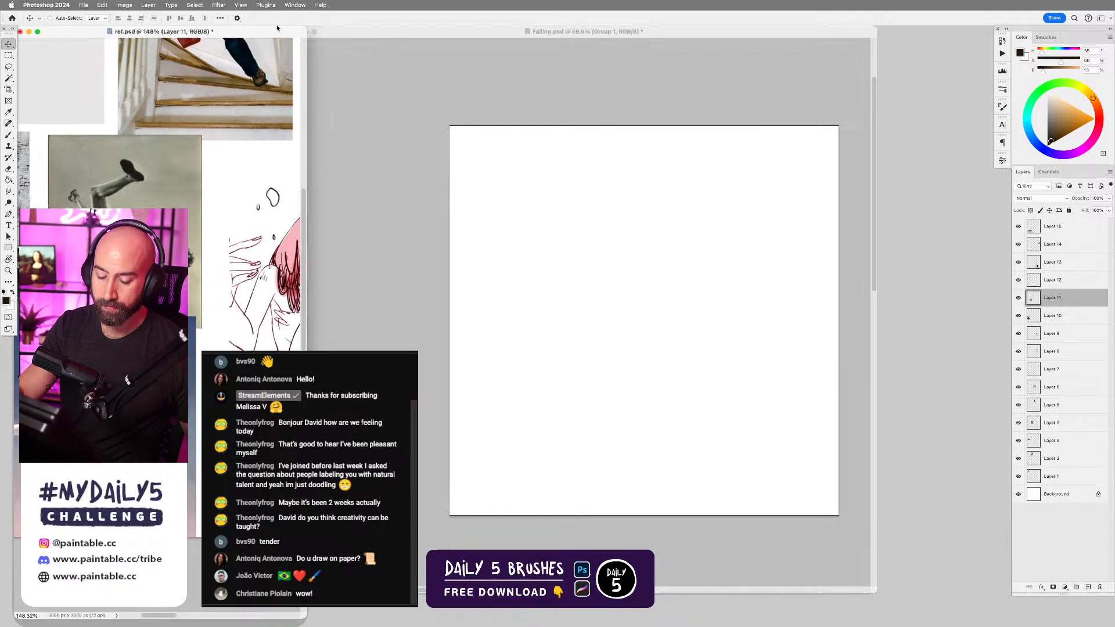
- In Falling.psd, create a new layer above the hidden group and choose a sketching brush preset with black as the colour
click(629, 314)
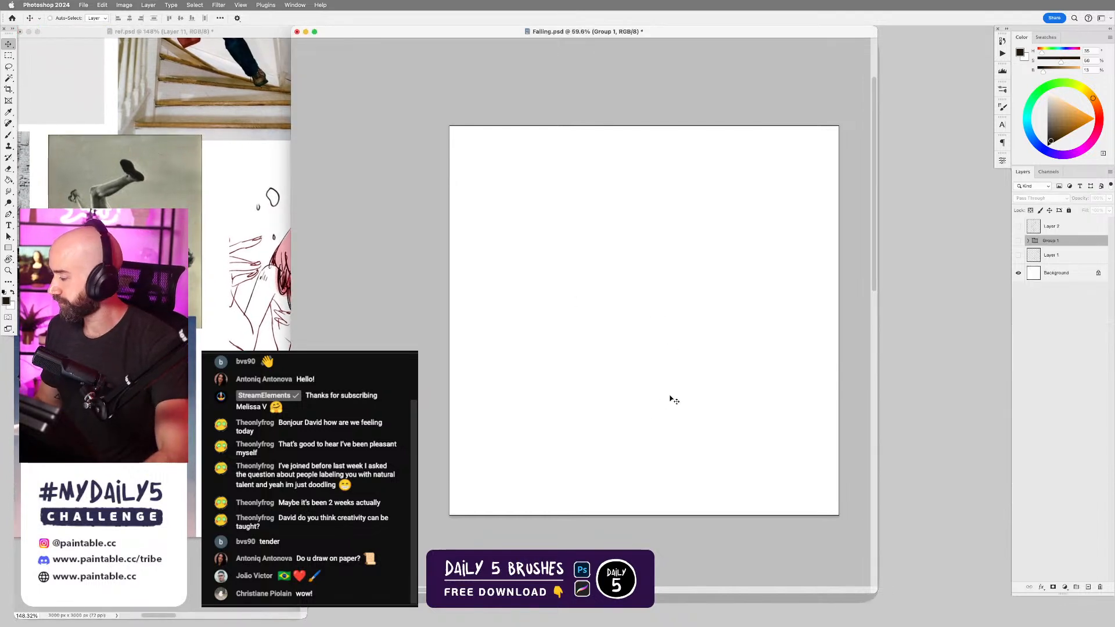
key(alt+shift+super+n)
key(b)
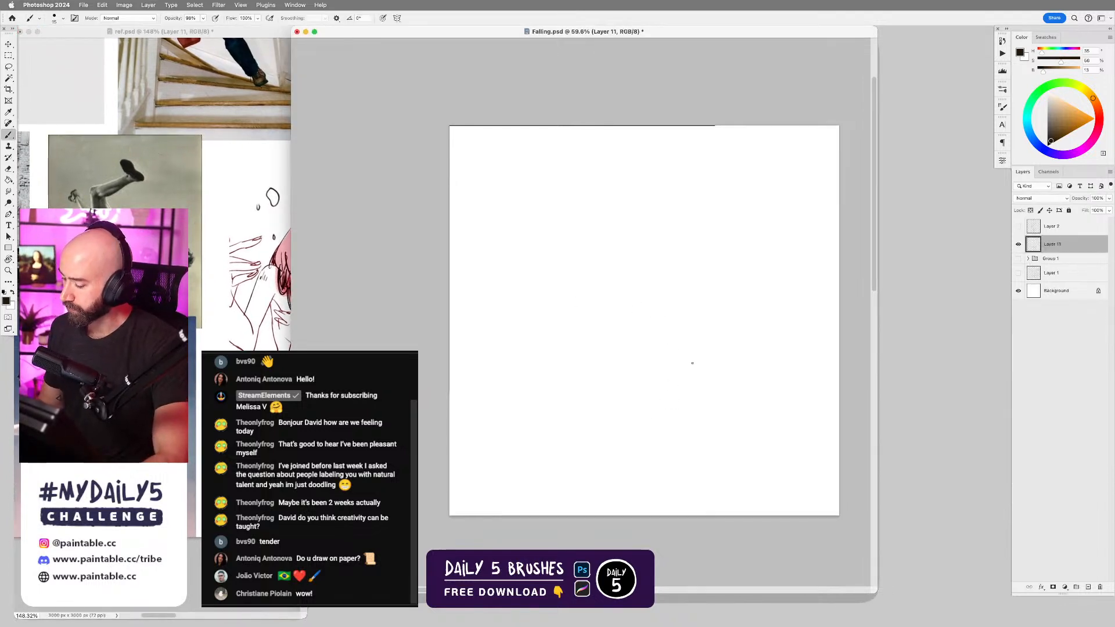
right_click(680, 317)
double_click(770, 426)
click(1047, 146)
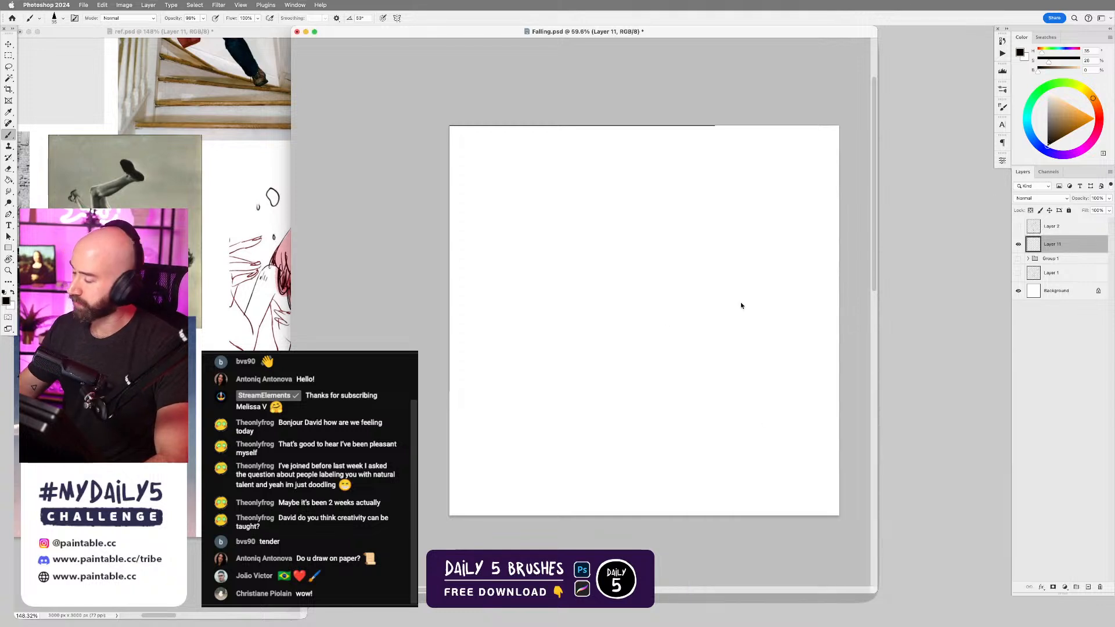
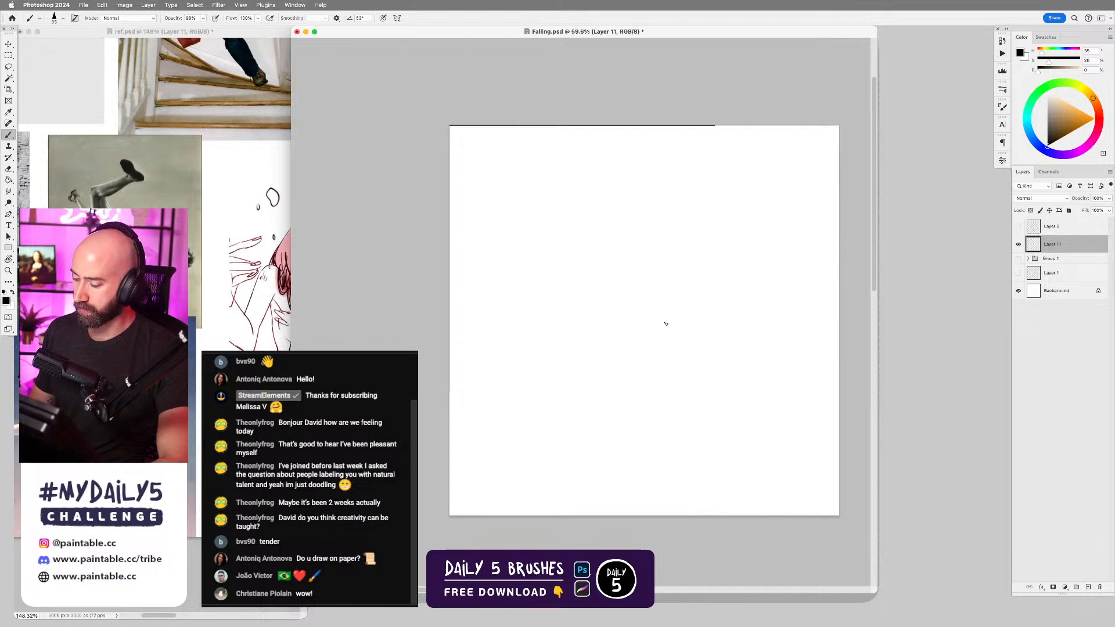
- Sketch the raised shoe and the lower leg down to the bent knee in the upper middle of the canvas
mouse_move(642, 244)
mouse_down()
mouse_move(653, 258)
mouse_move(634, 231)
mouse_move(653, 259)
mouse_move(646, 229)
mouse_move(653, 249)
mouse_move(629, 226)
mouse_move(655, 260)
mouse_move(583, 269)
mouse_move(568, 275)
mouse_move(571, 292)
mouse_up()
key(super+z)
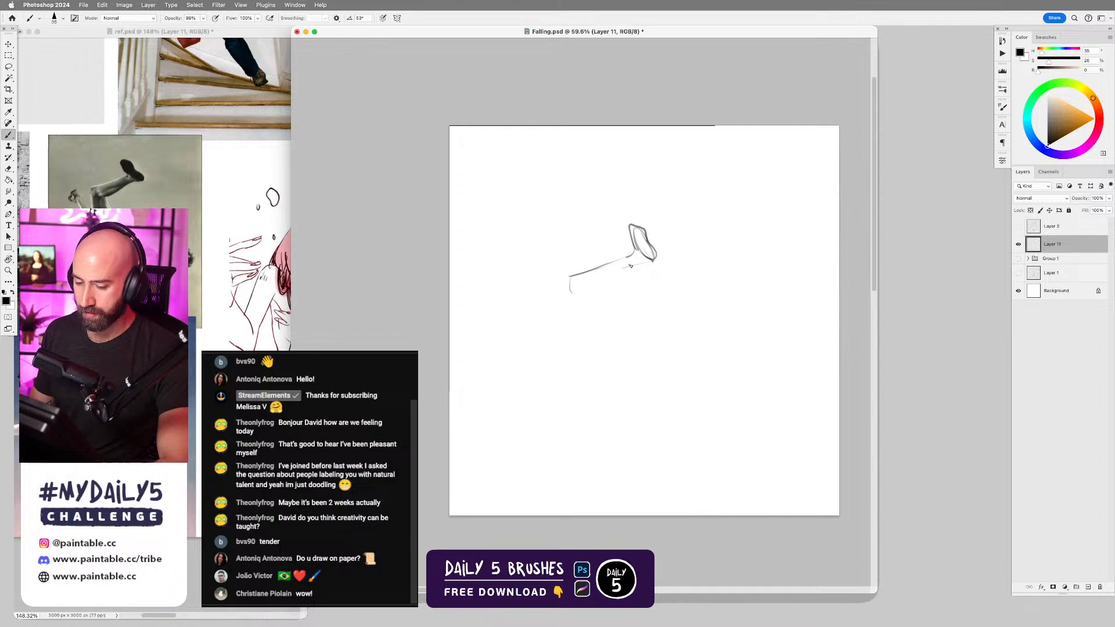
drag(654, 261, 589, 293)
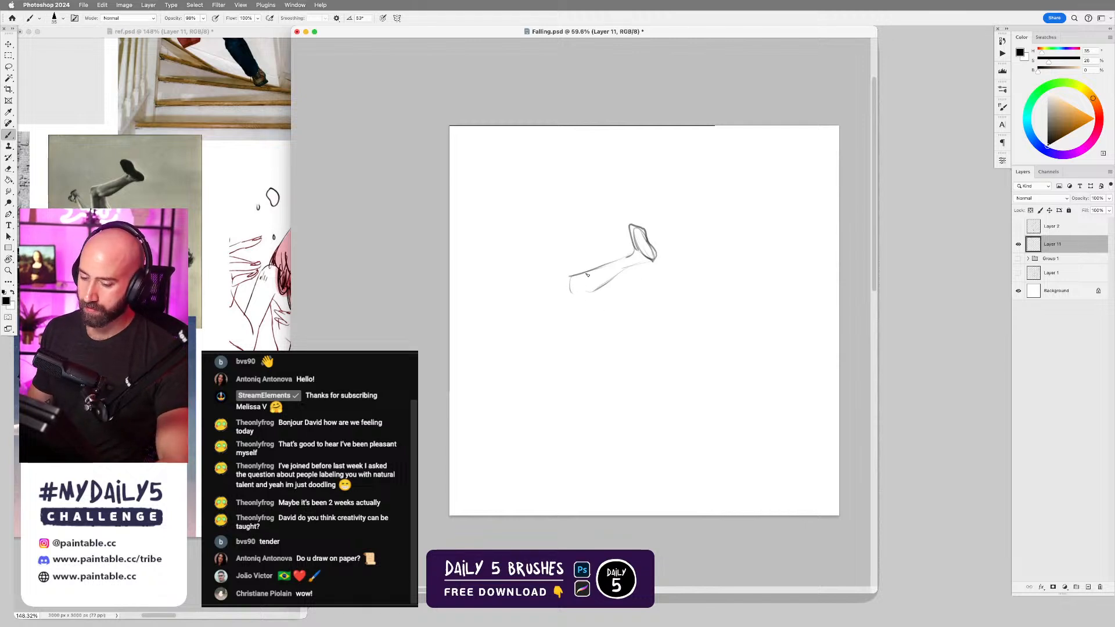
mouse_move(595, 270)
mouse_down()
mouse_move(568, 279)
mouse_move(588, 293)
mouse_up()
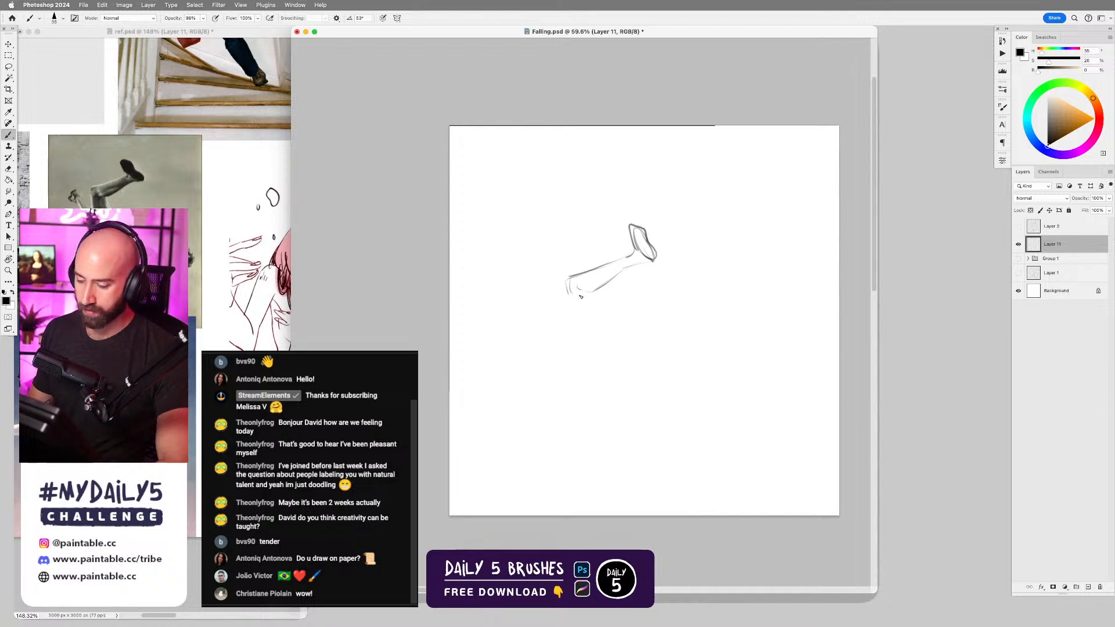
- Sketch both sides of the thigh below the knee and extend a curved line around the hip and lower back
drag(568, 297, 570, 343)
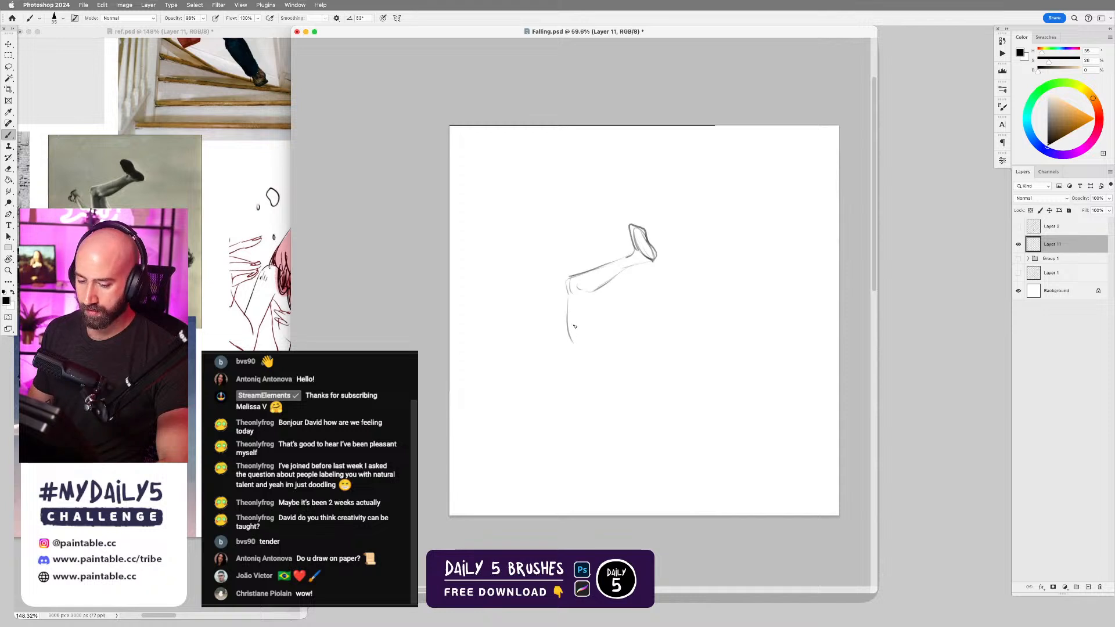
drag(589, 298, 601, 339)
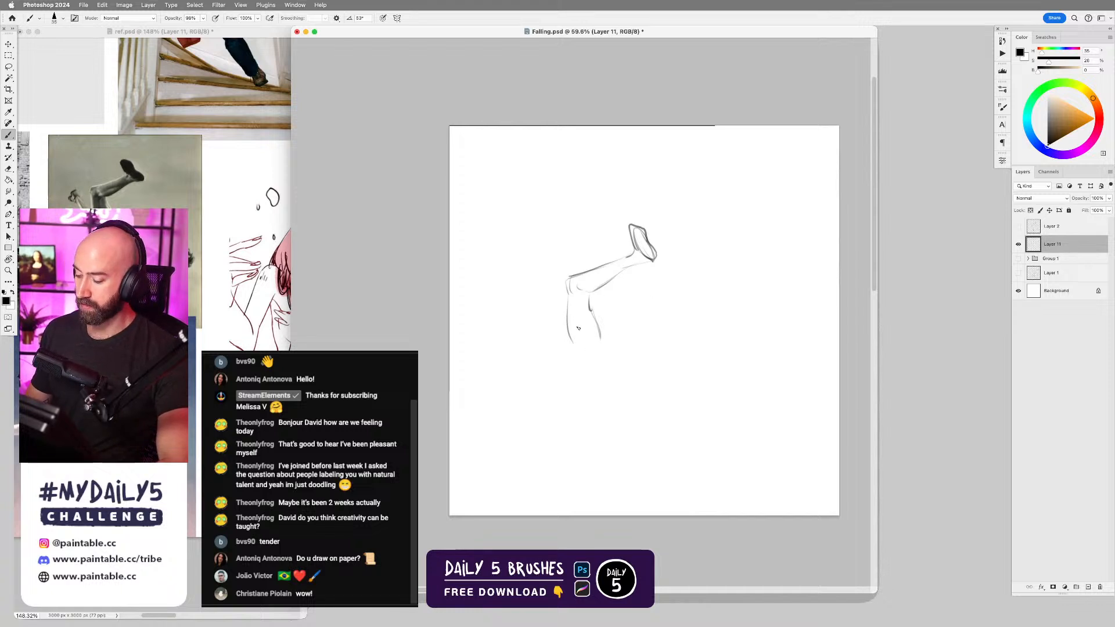
mouse_move(607, 336)
mouse_down()
mouse_move(619, 342)
mouse_move(587, 373)
mouse_up()
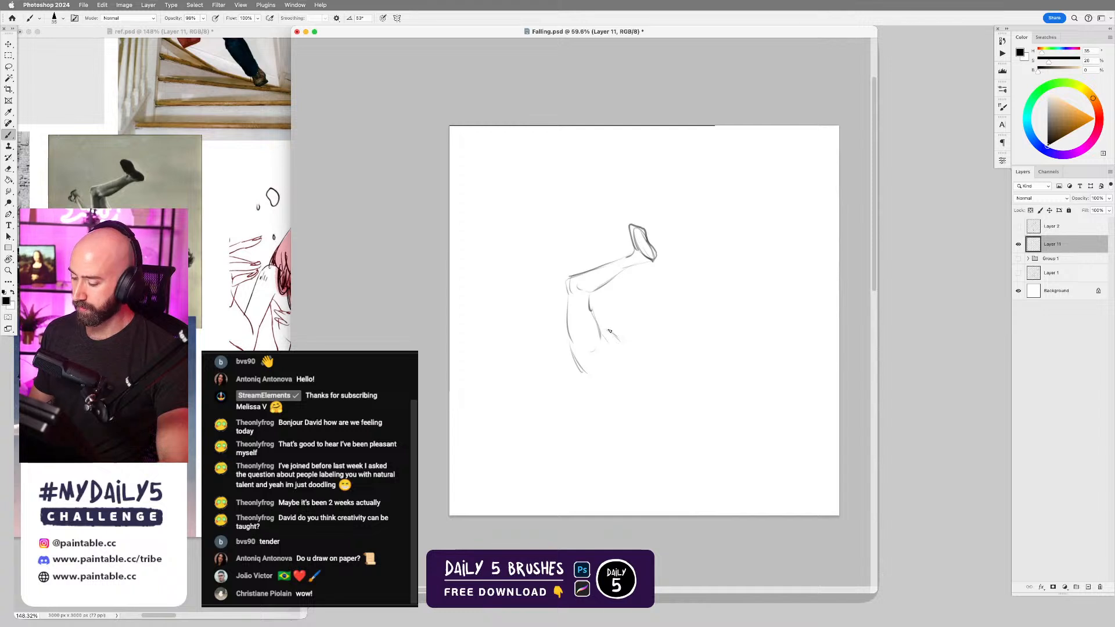
key([)
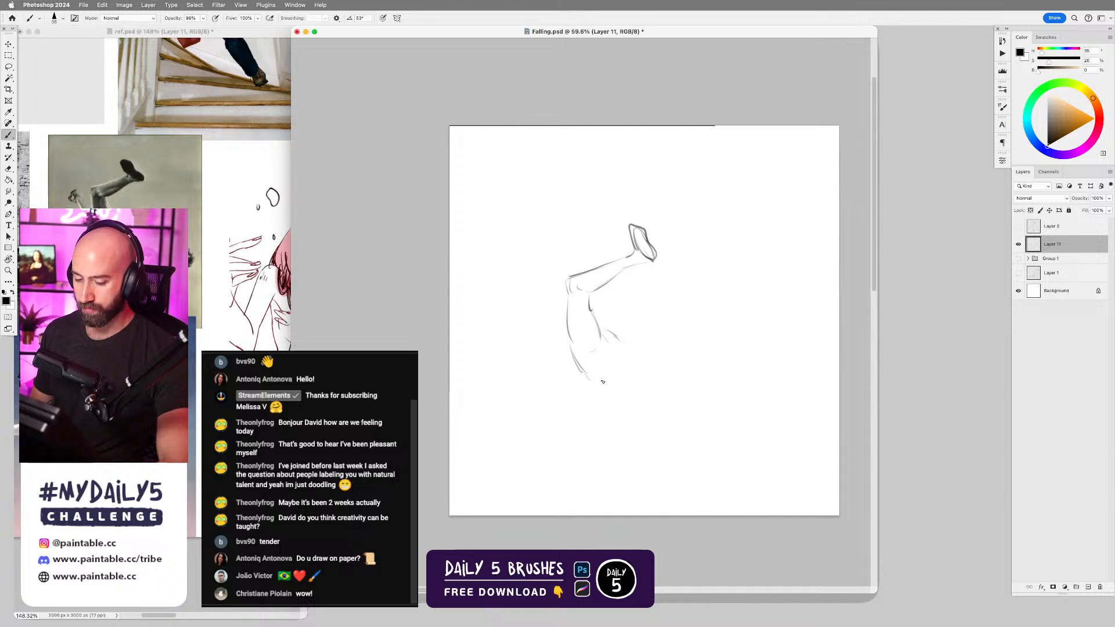
key(super+z)
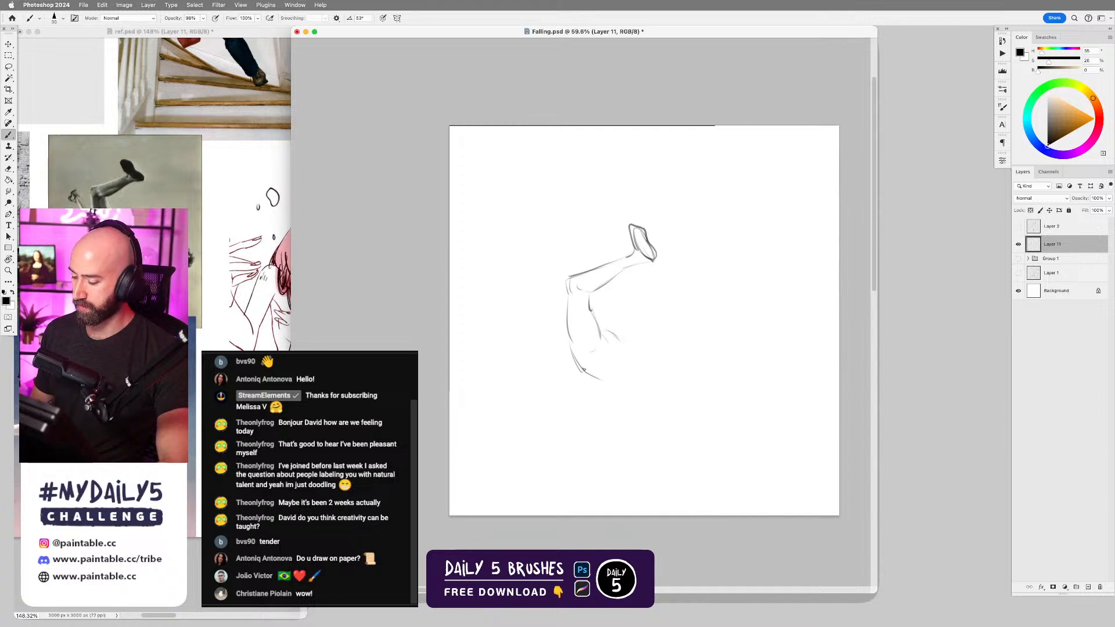
drag(578, 366, 632, 396)
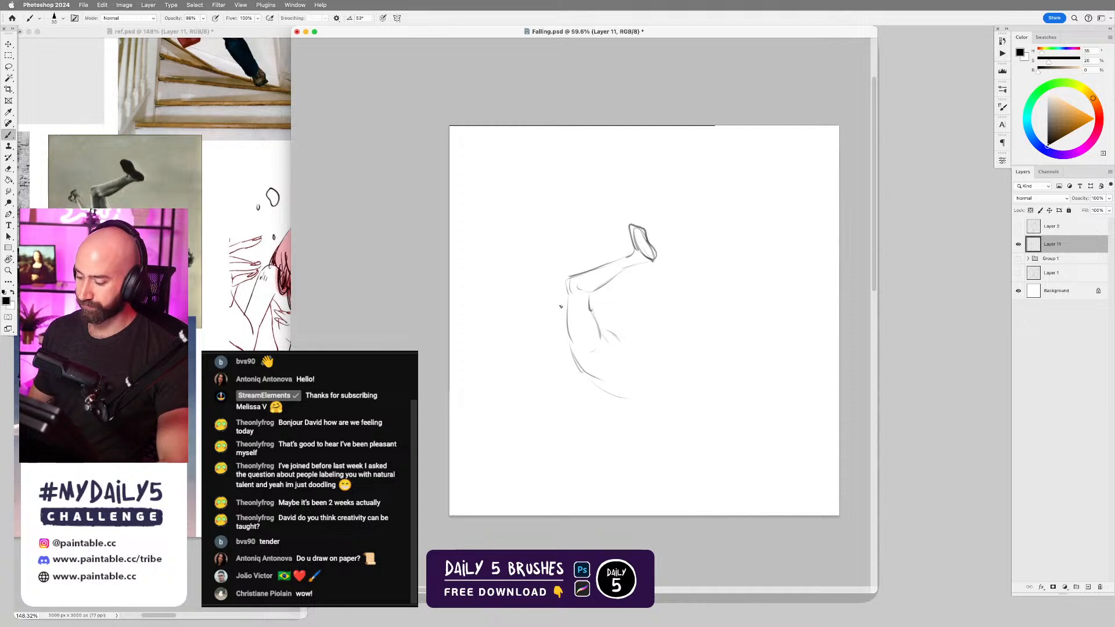
- Rough in the second shin and foot beside the knee, and erase the misplaced toe lines with a larger eraser
mouse_move(556, 297)
mouse_down()
mouse_move(538, 277)
mouse_move(517, 293)
mouse_up()
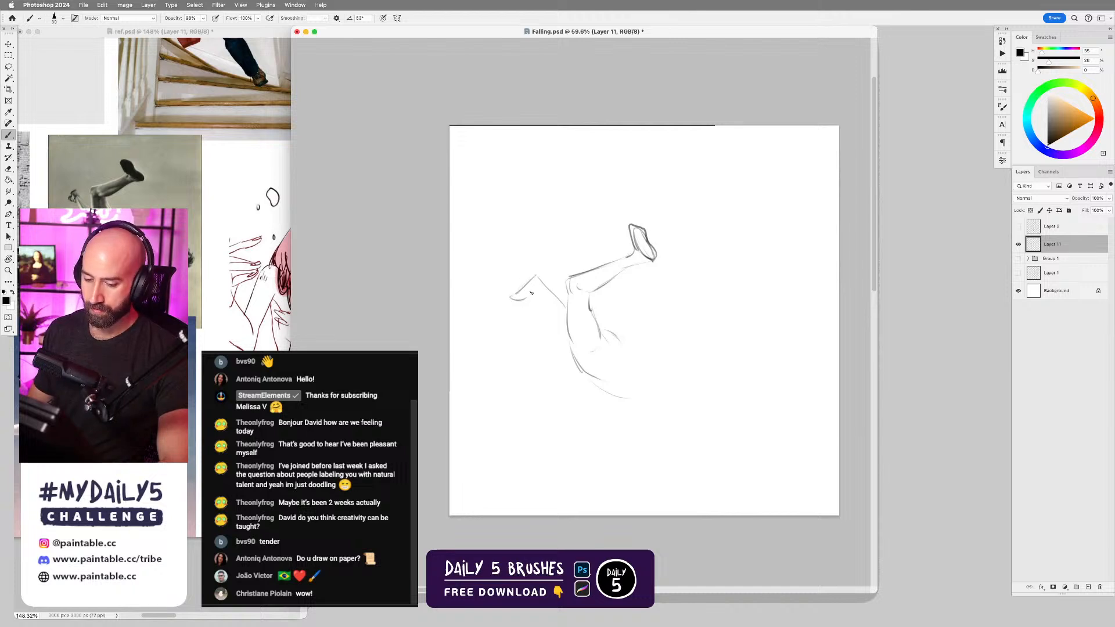
key(e)
drag(513, 301, 525, 297)
key(bracketright)
key(bracketright)
key(bracketright)
key(bracketright)
key(bracketright)
key(bracketright)
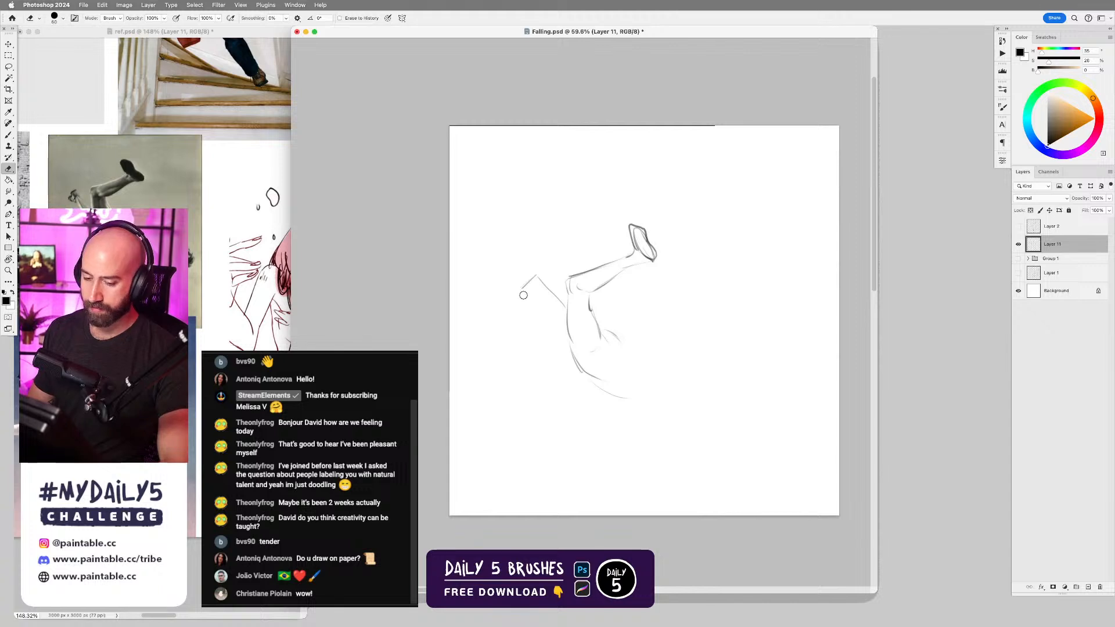
- Redraw the second foot closer to the ankle and sketch the underside of that leg down to the hip
key(b)
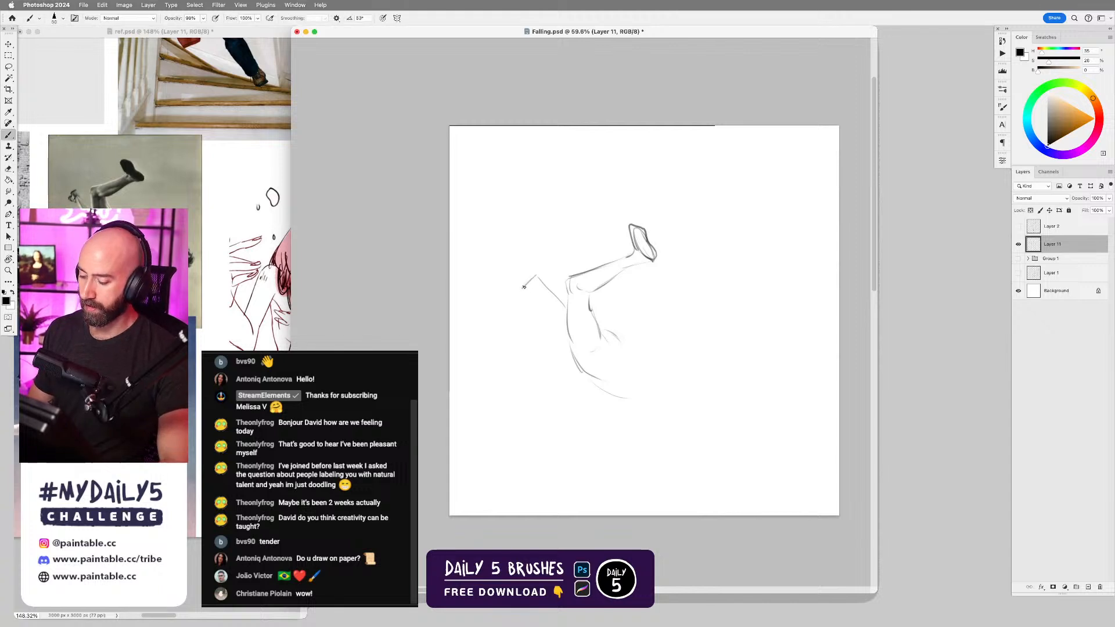
drag(520, 292, 532, 292)
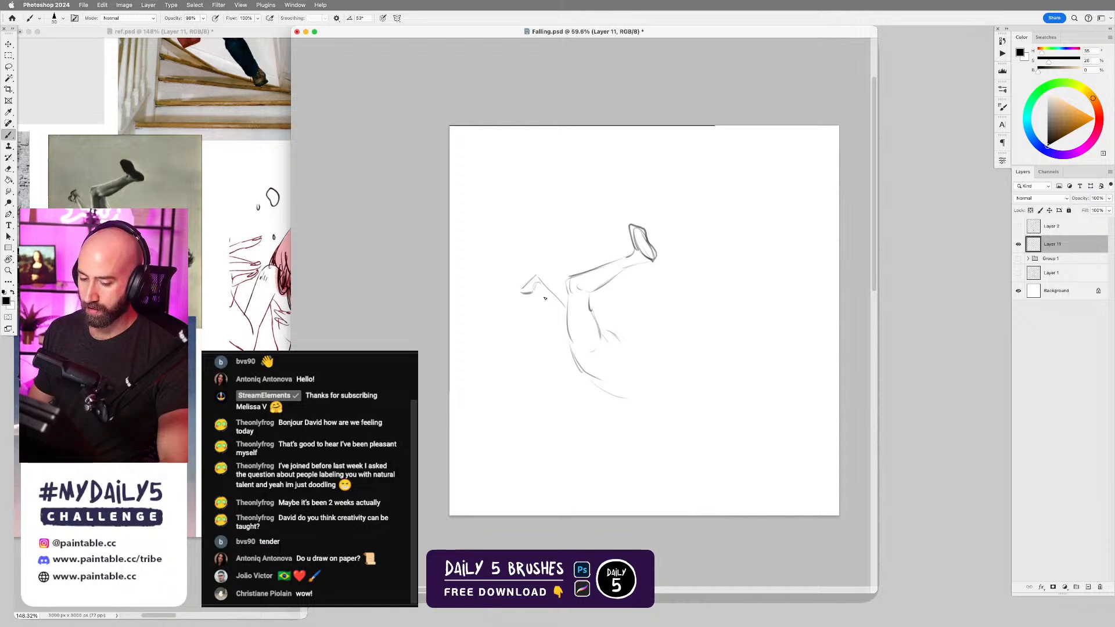
drag(539, 297, 553, 314)
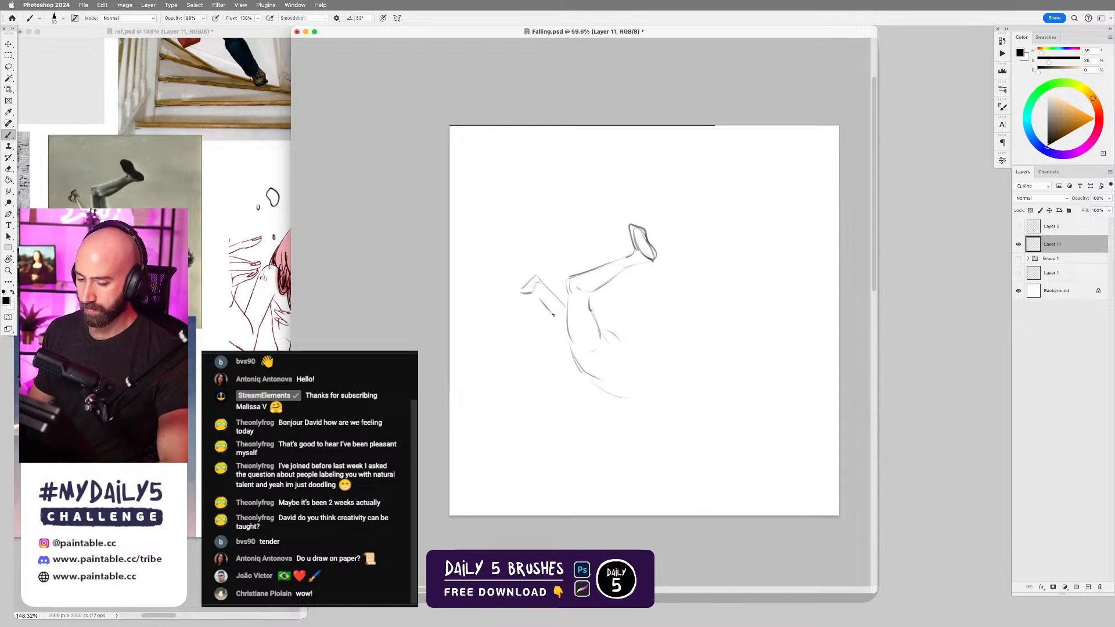
key(ctrl+z)
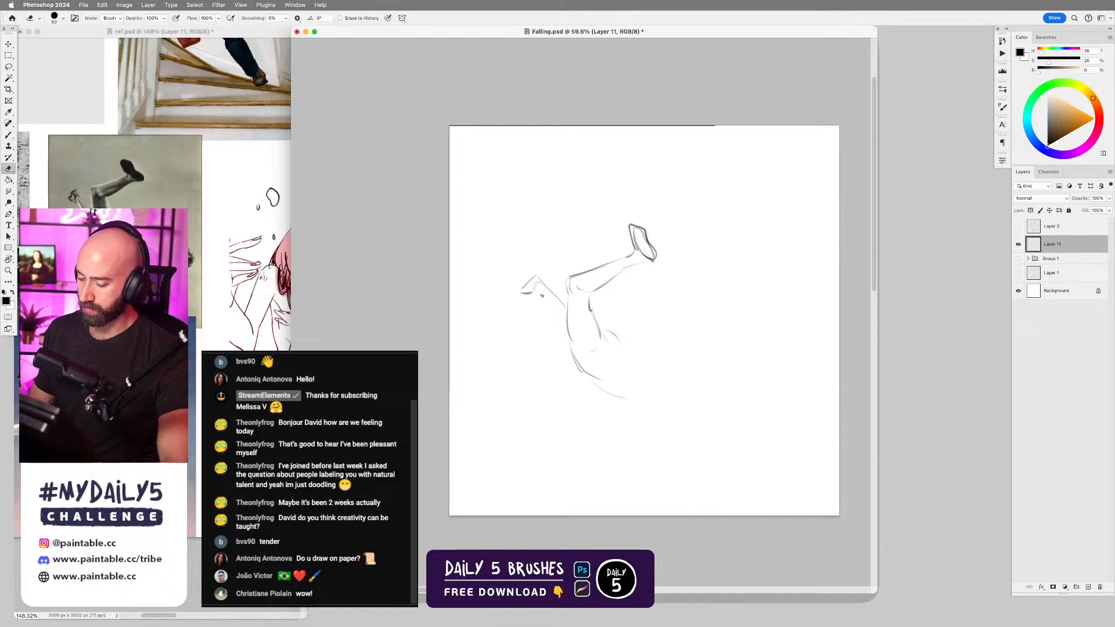
drag(538, 293, 553, 315)
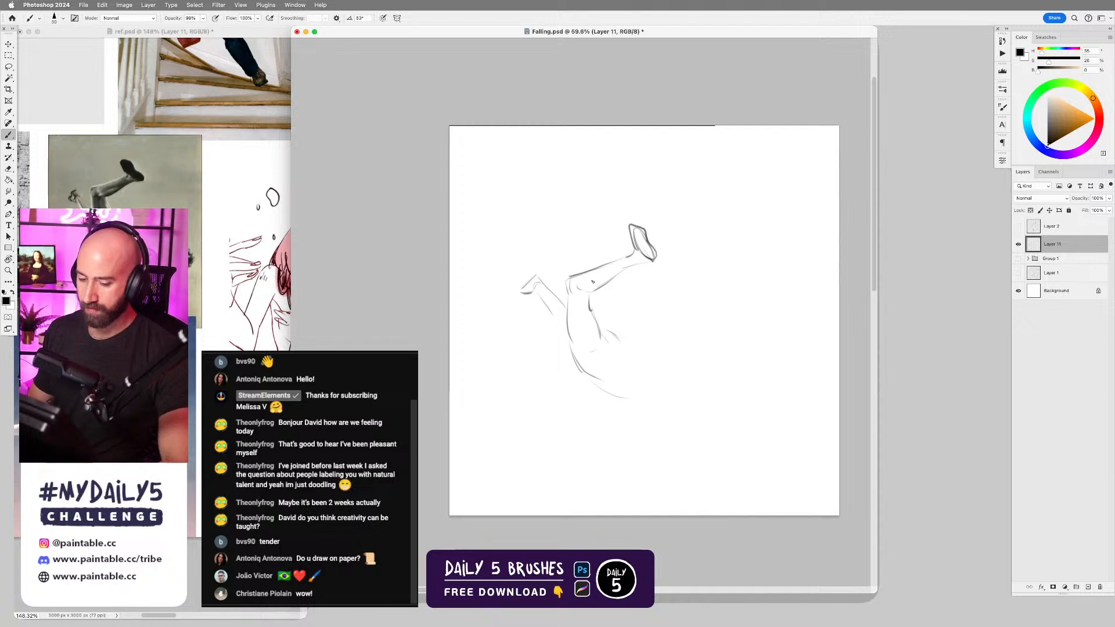
key(e)
key(b)
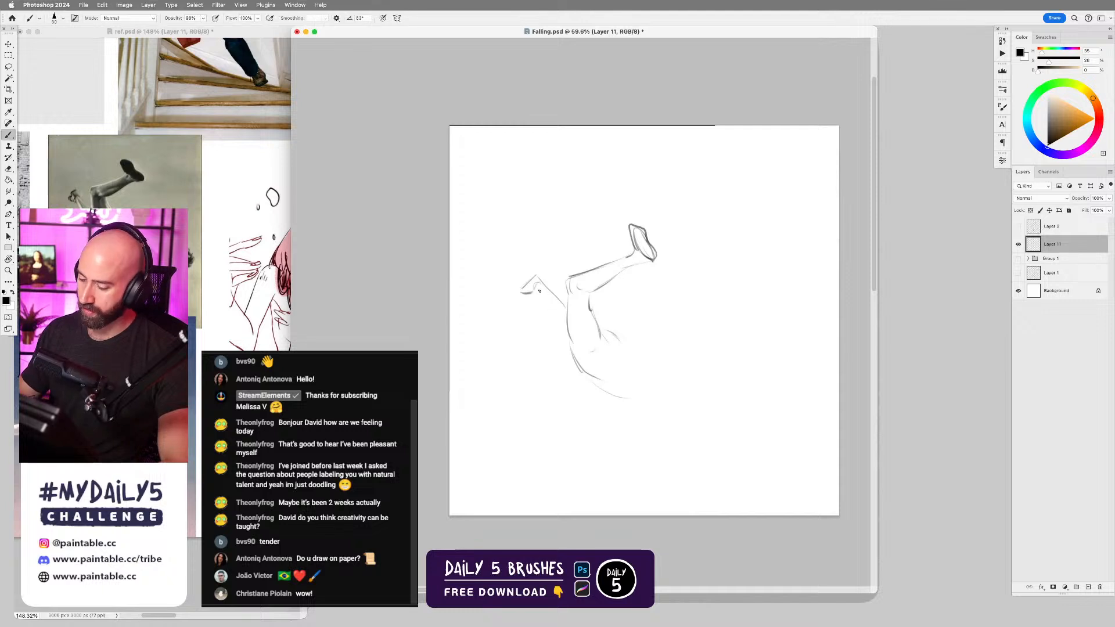
drag(540, 291, 556, 312)
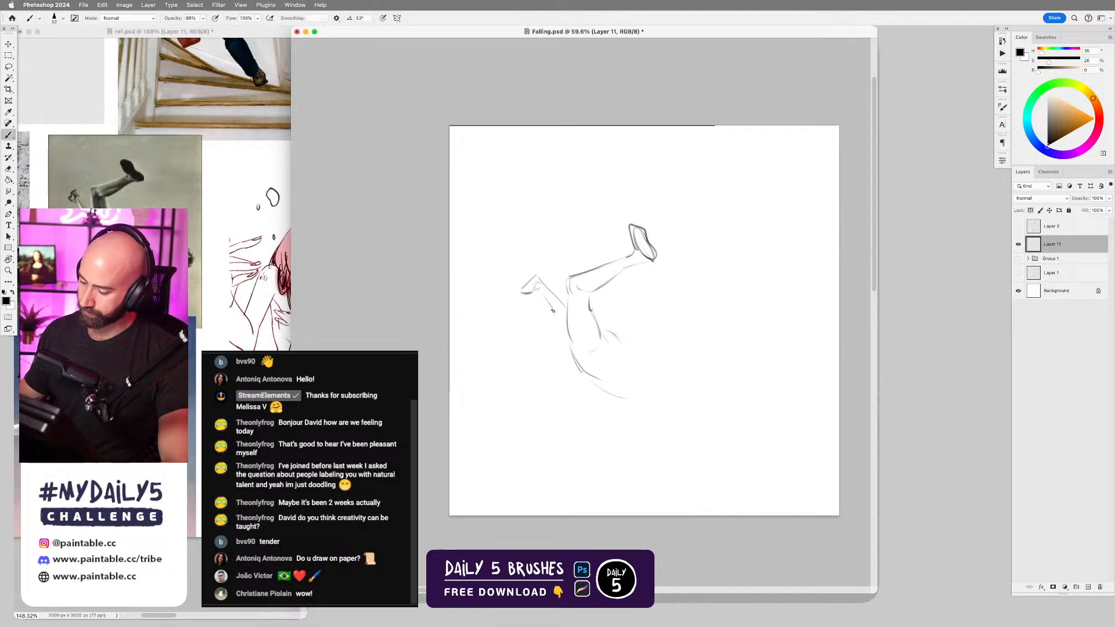
drag(561, 334, 571, 351)
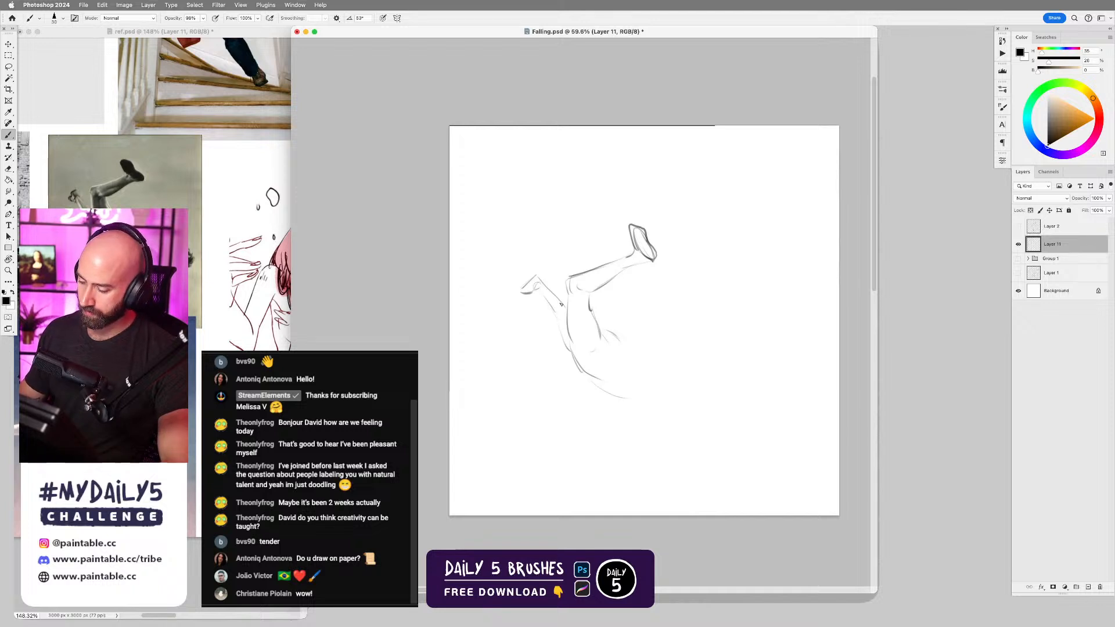
- Erase and redraw the toes of the second foot, refine its heel, and darken the underside of the shin
key(e)
key(b)
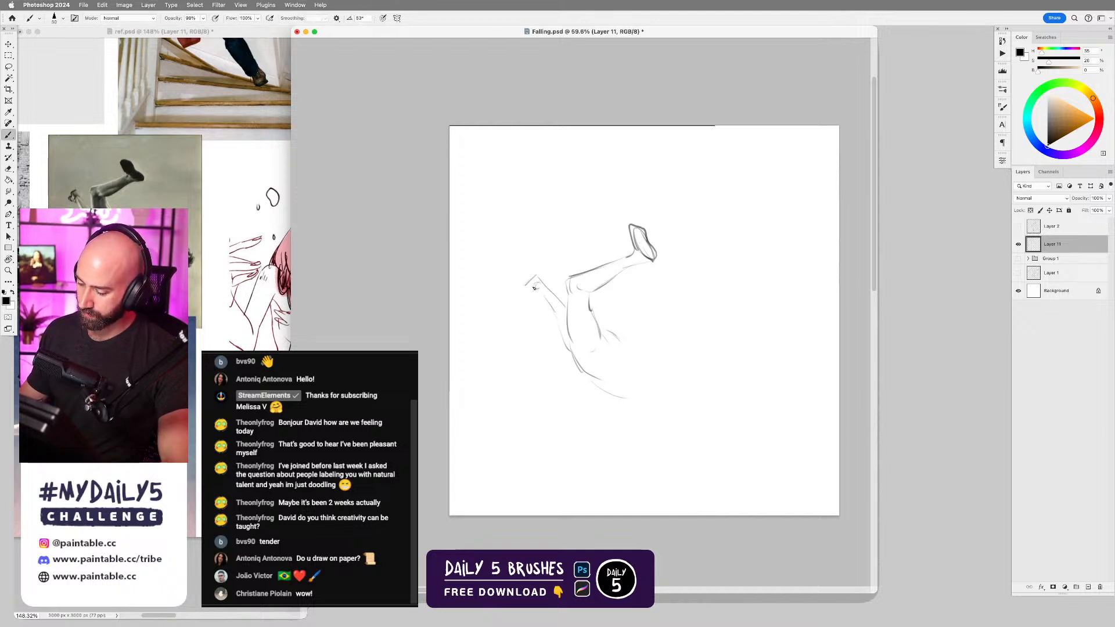
mouse_move(527, 284)
mouse_down()
mouse_move(538, 274)
mouse_move(529, 276)
mouse_up()
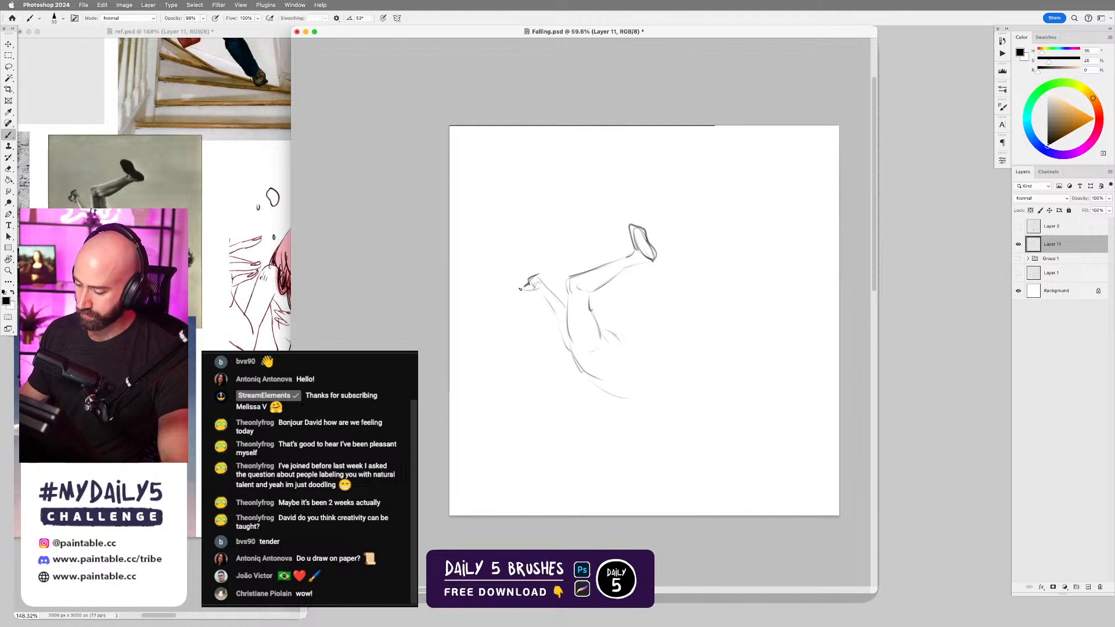
drag(522, 292, 526, 284)
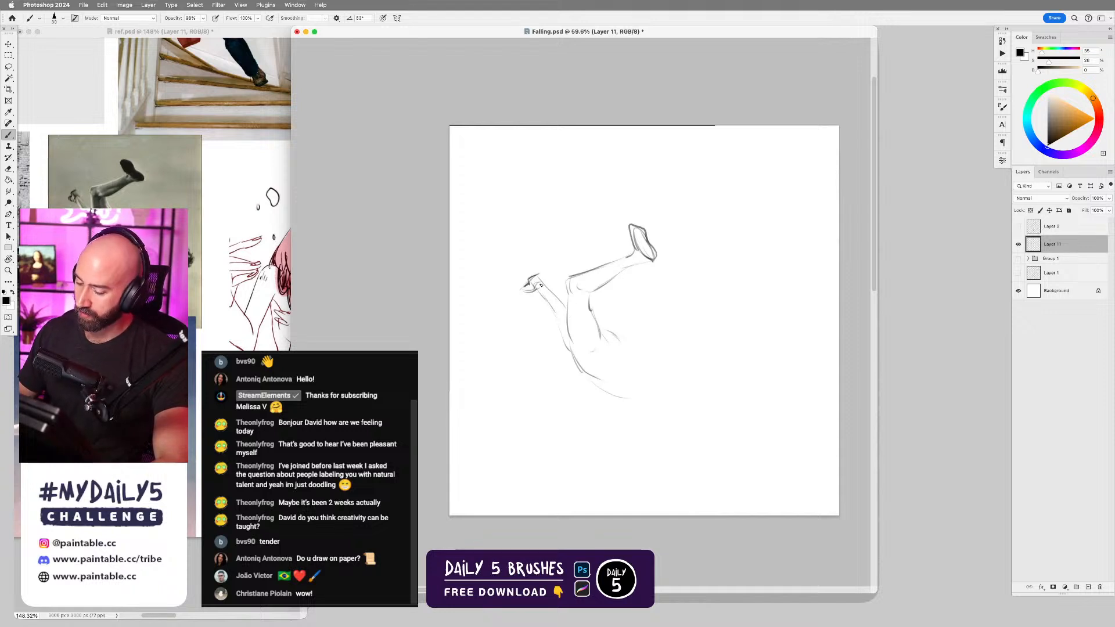
key(e)
key(b)
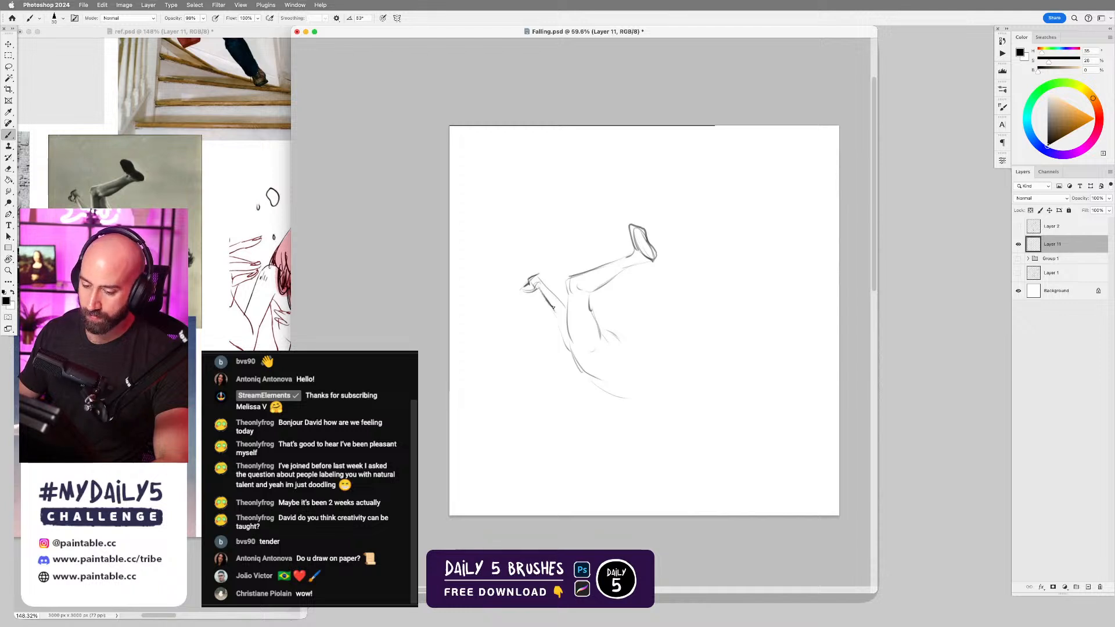
drag(538, 288, 556, 315)
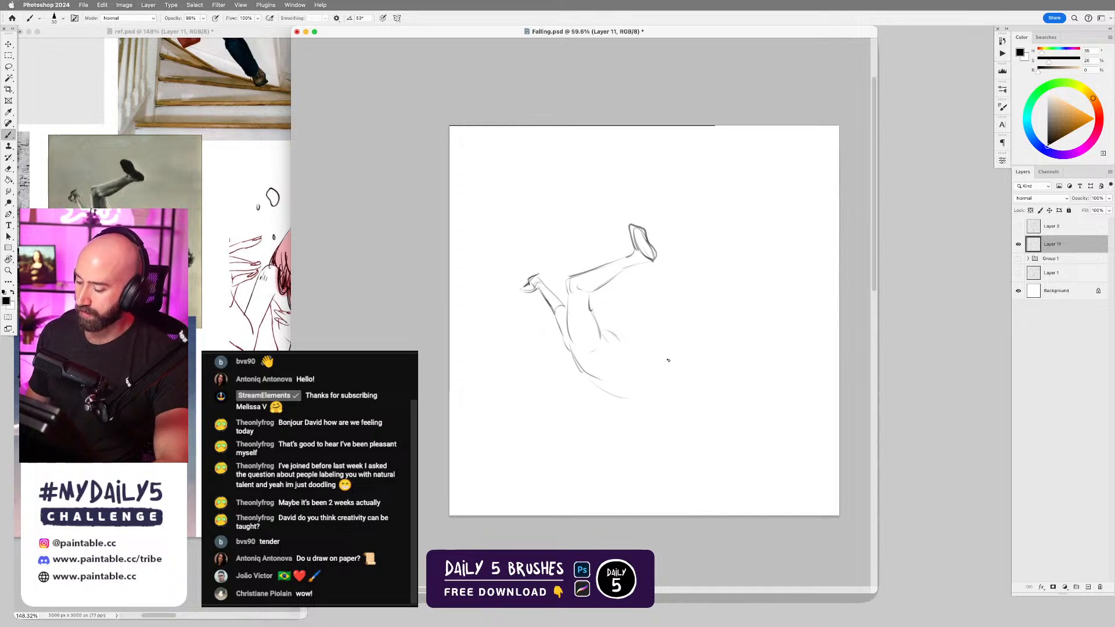
- Sketch the curved edge across the upper thigh, refine the raised calf, and outline the rounded hips and waist
drag(574, 350, 604, 342)
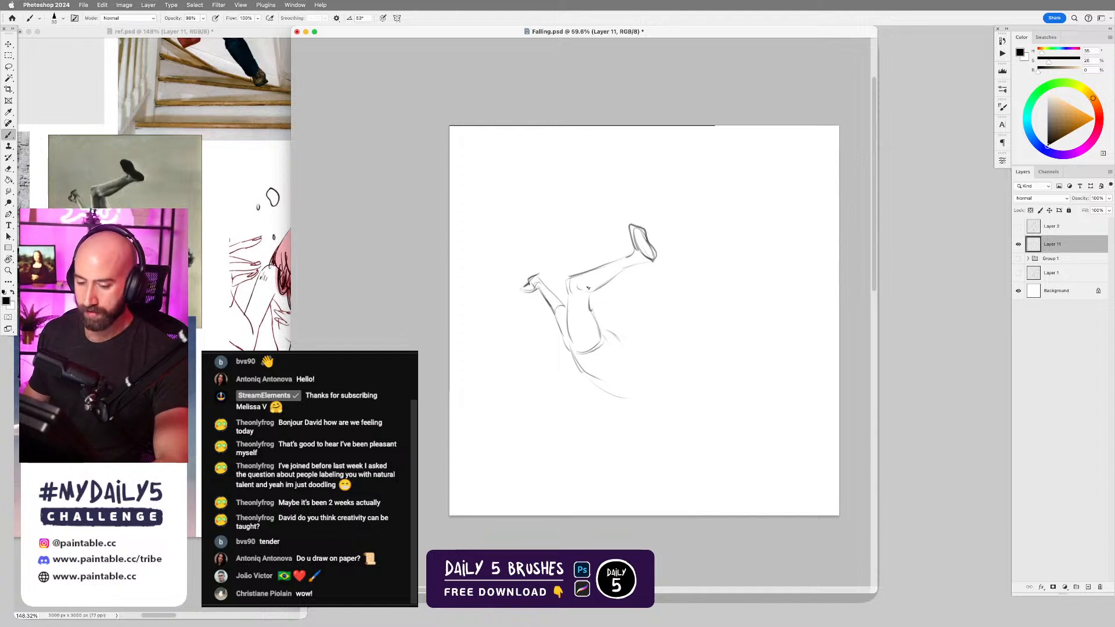
drag(585, 283, 618, 271)
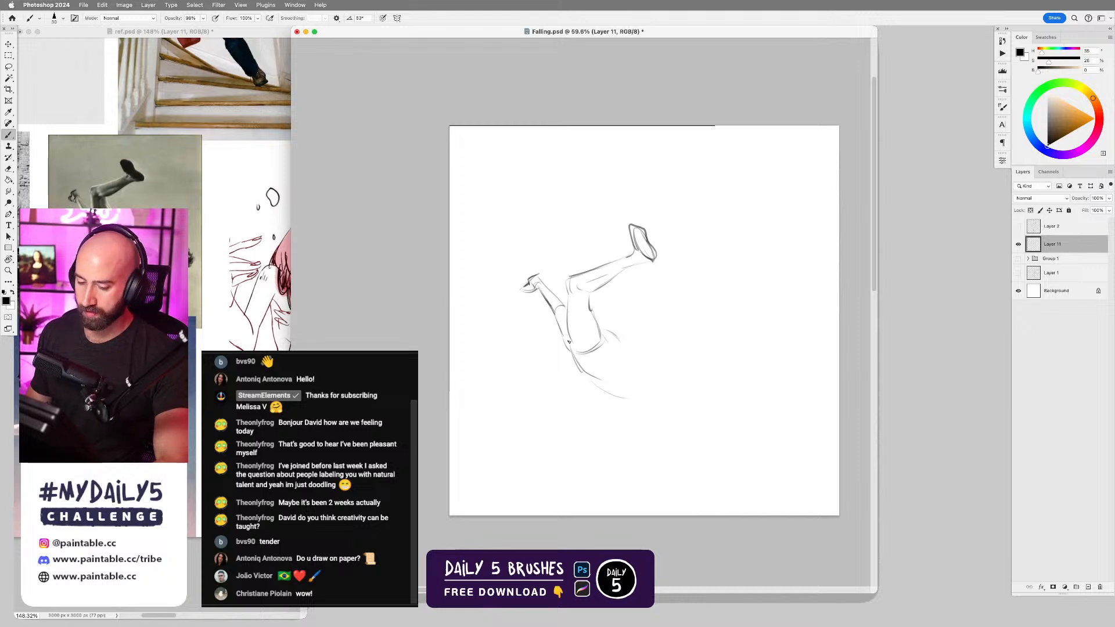
key(e)
key(b)
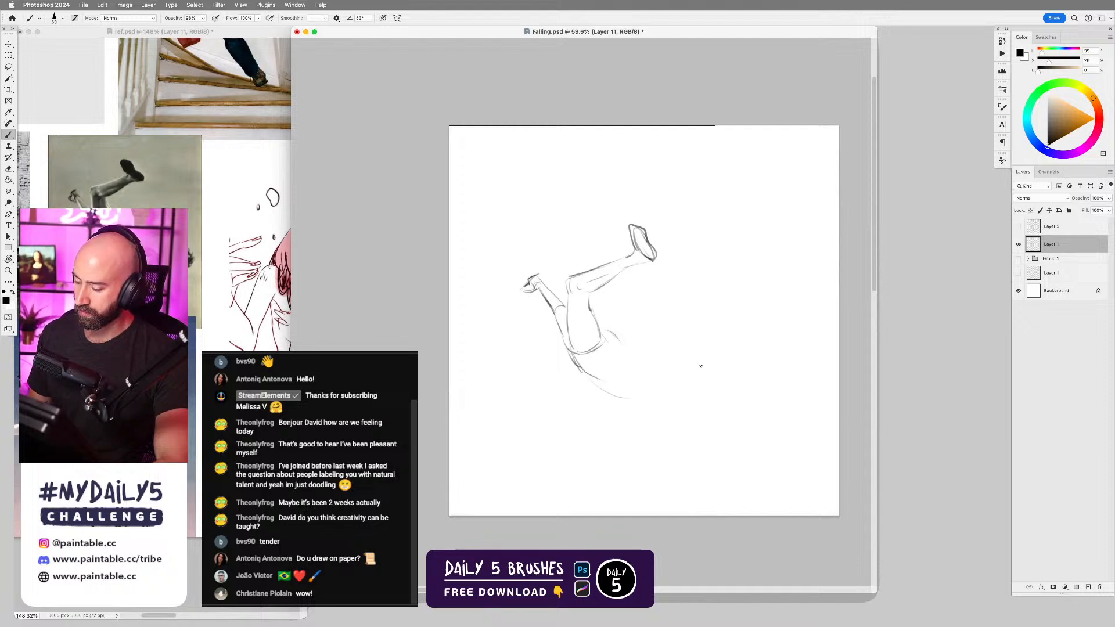
drag(617, 330, 626, 360)
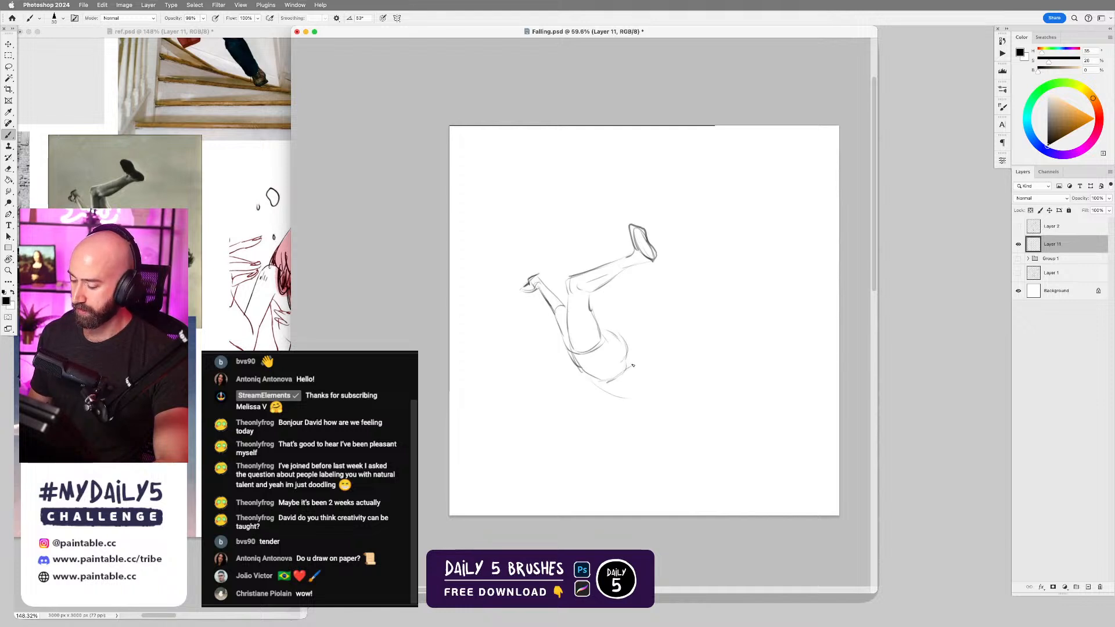
drag(630, 369, 642, 377)
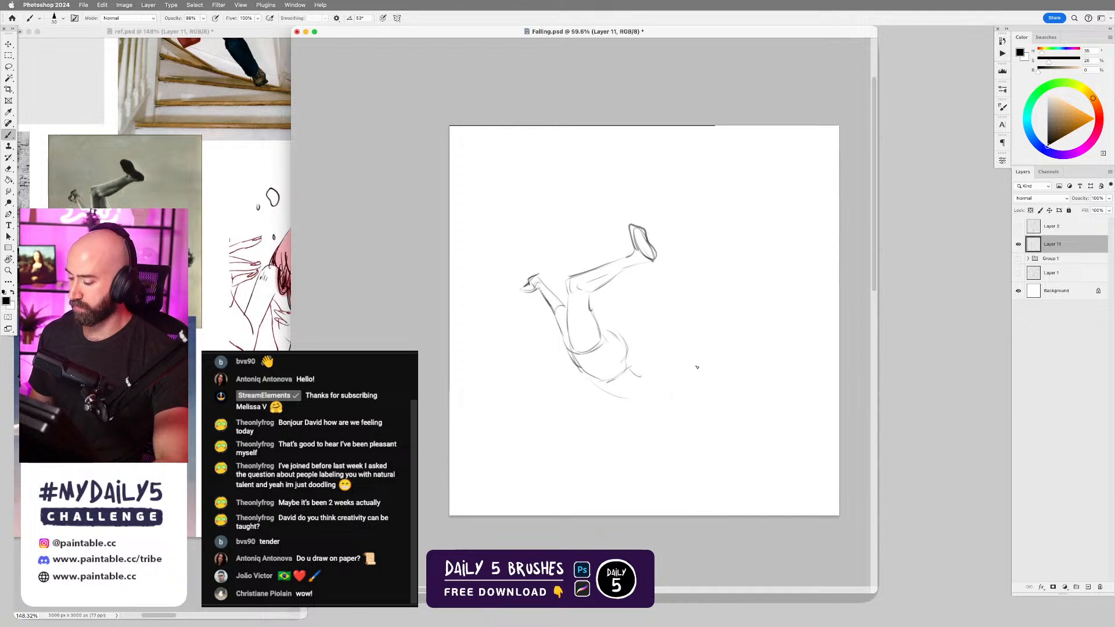
mouse_move(701, 394)
mouse_down()
mouse_move(677, 398)
mouse_move(689, 369)
mouse_up()
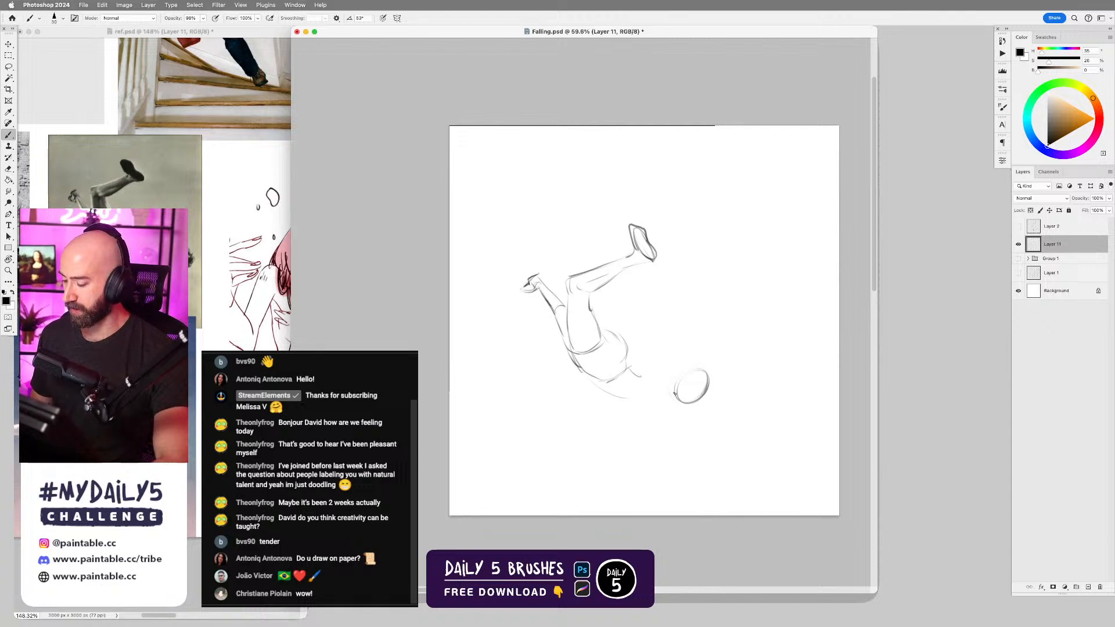
drag(638, 391, 674, 386)
key(super+z)
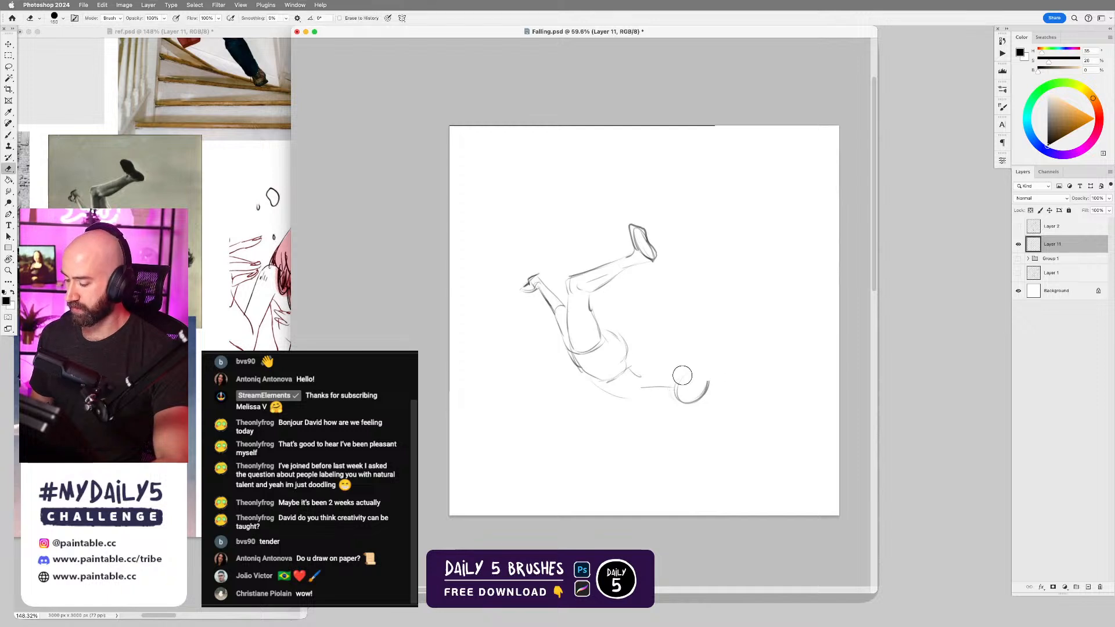
mouse_move(691, 380)
mouse_down()
mouse_move(667, 411)
mouse_move(631, 398)
mouse_up()
- Sketch a small oval for the shoulder below the waist and a larger oval beside it for the head
key(b)
key(ctrl+z)
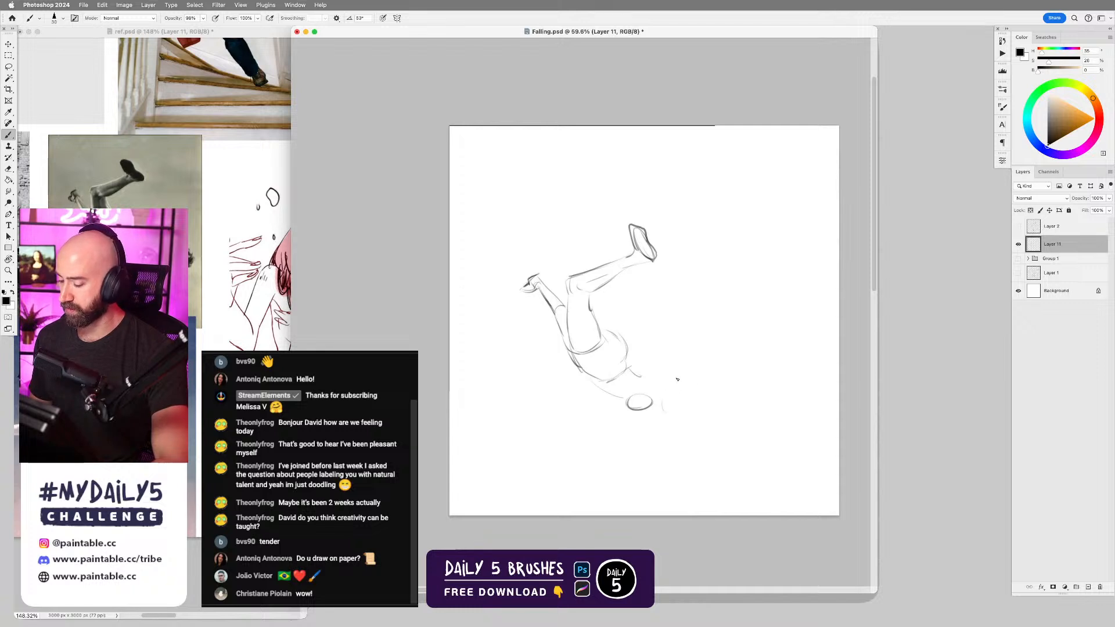
mouse_move(681, 381)
mouse_down()
mouse_move(693, 402)
mouse_move(661, 409)
mouse_move(689, 378)
mouse_move(685, 414)
mouse_up()
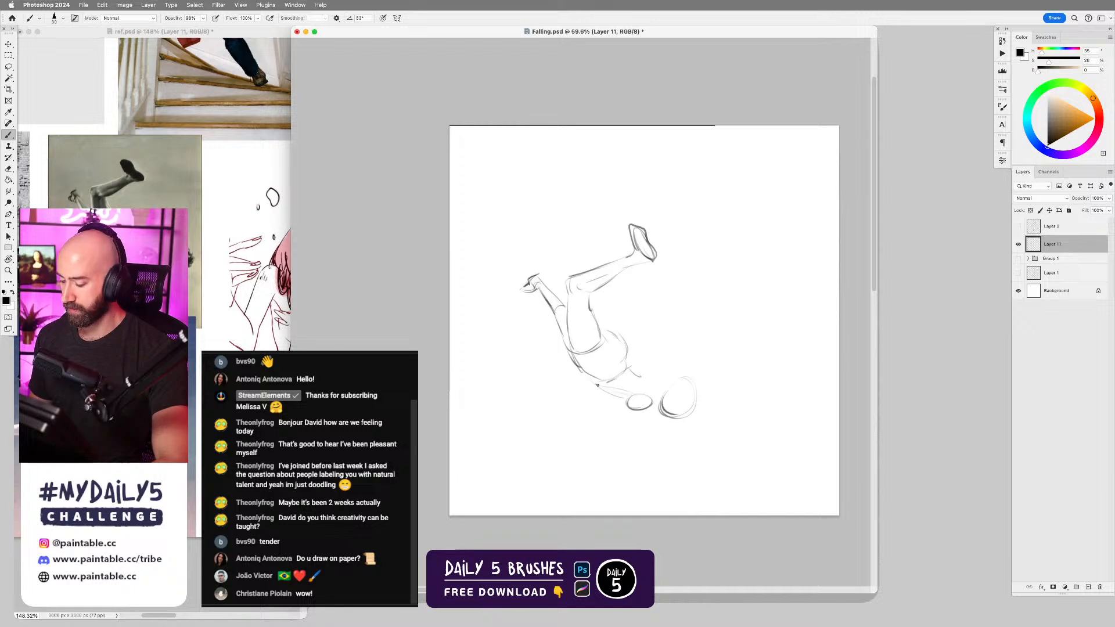
- Sketch the upper and lower contours of the arm reaching back from the shoulder, with a loose hand at its end
drag(598, 386, 633, 395)
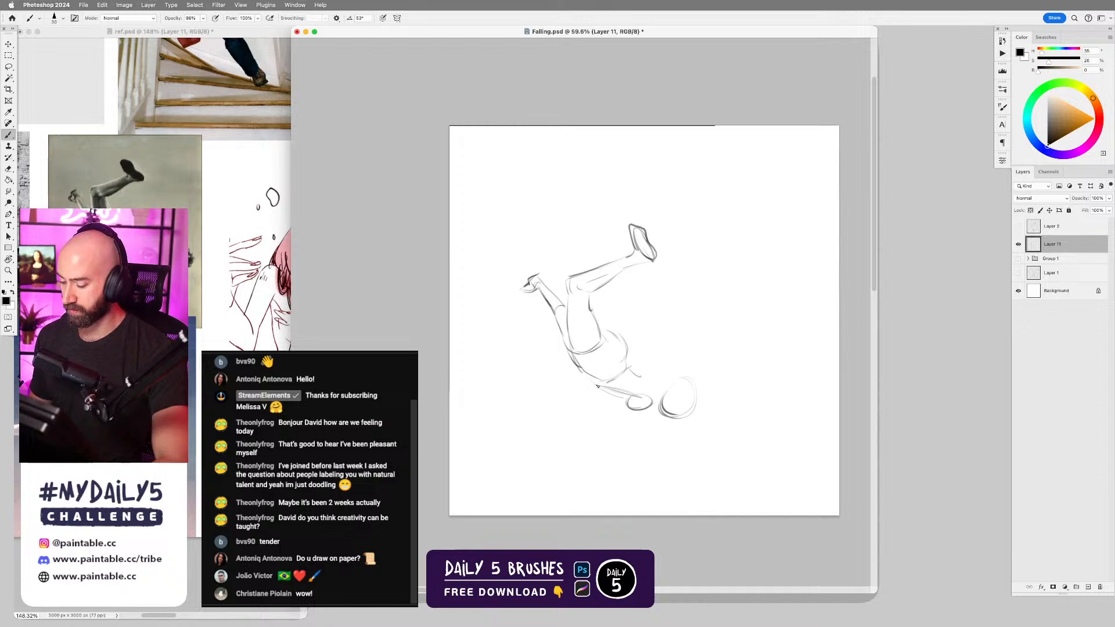
mouse_move(557, 397)
mouse_down()
mouse_move(594, 385)
mouse_move(551, 391)
mouse_up()
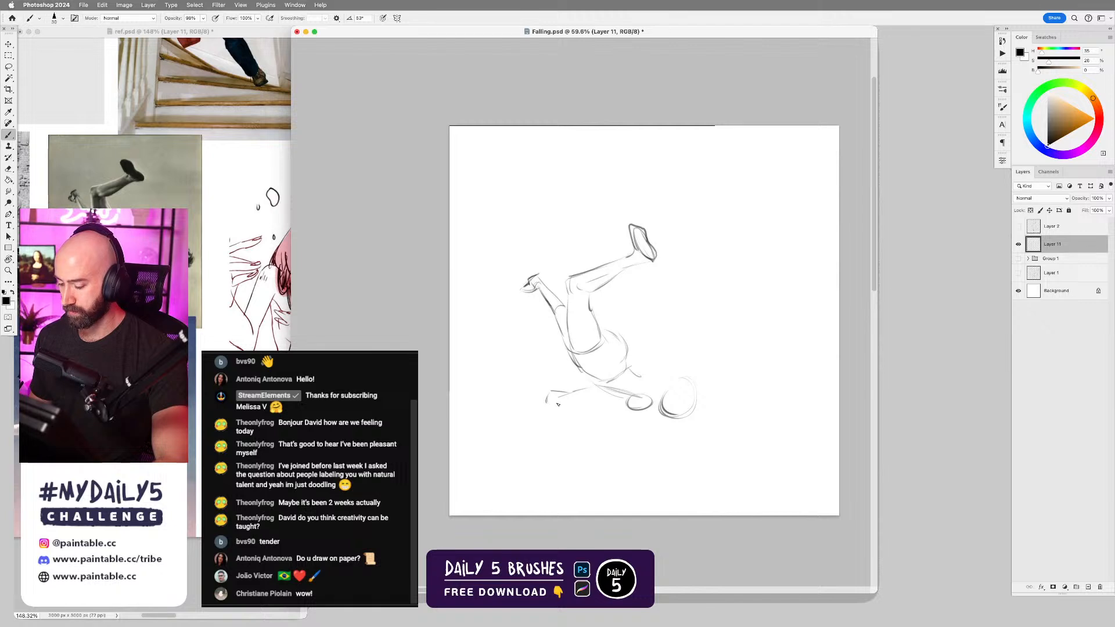
drag(549, 402, 561, 404)
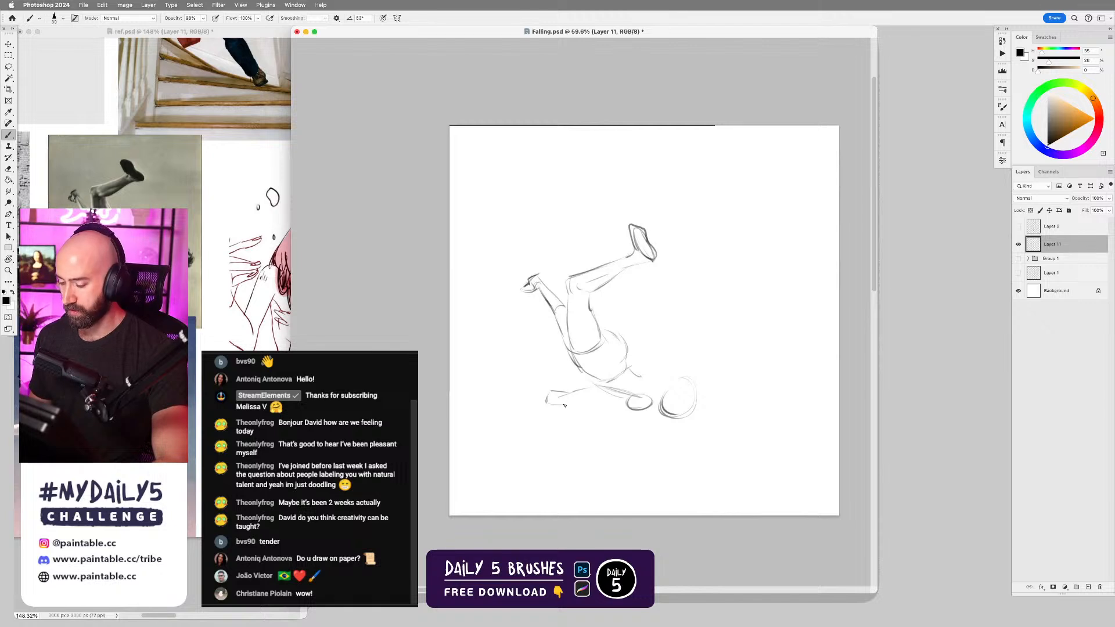
mouse_move(570, 402)
mouse_down()
mouse_move(600, 396)
mouse_move(570, 402)
mouse_move(603, 386)
mouse_move(604, 396)
mouse_move(604, 386)
mouse_move(632, 409)
mouse_up()
key(super+z)
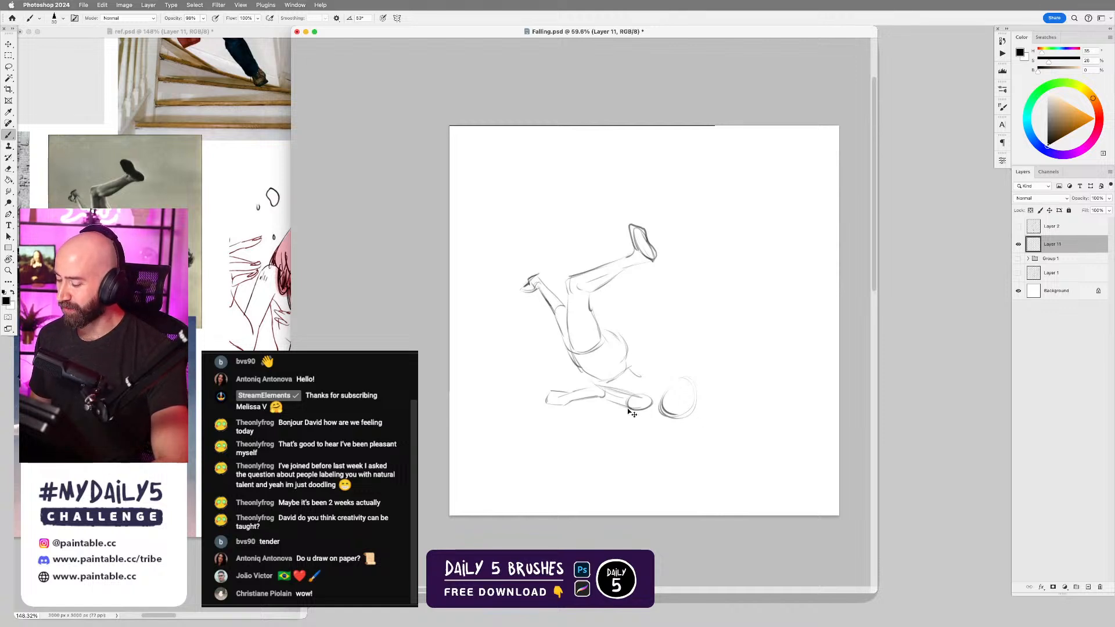
- Clean up the shoulder oval with the Eraser and sketch the upper contour and elbow of the near arm beneath it
key(e)
drag(652, 407, 643, 402)
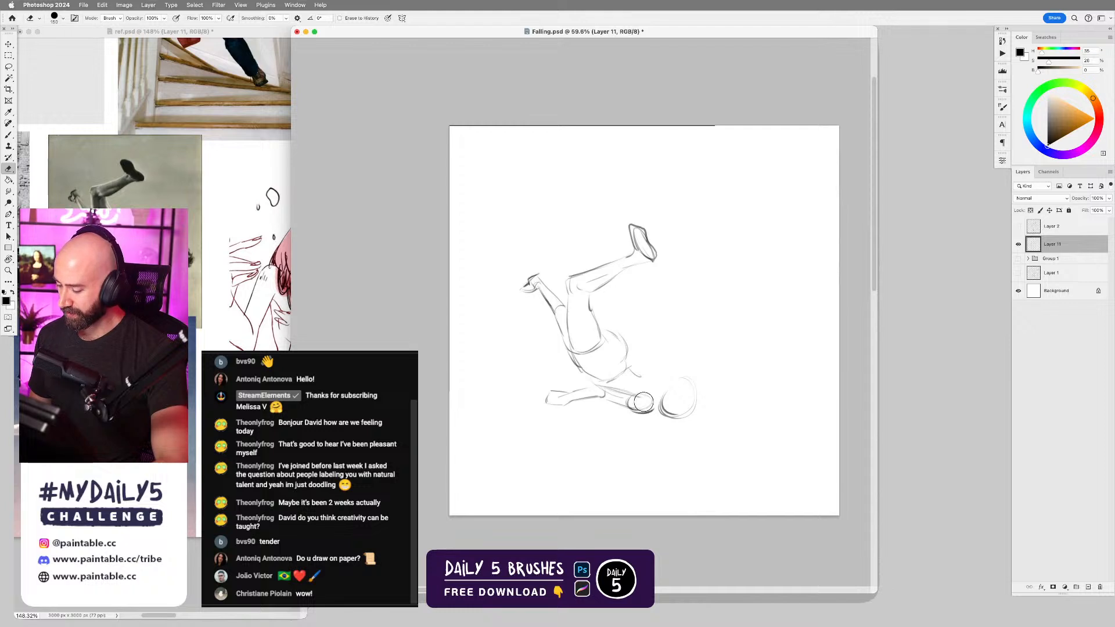
key(b)
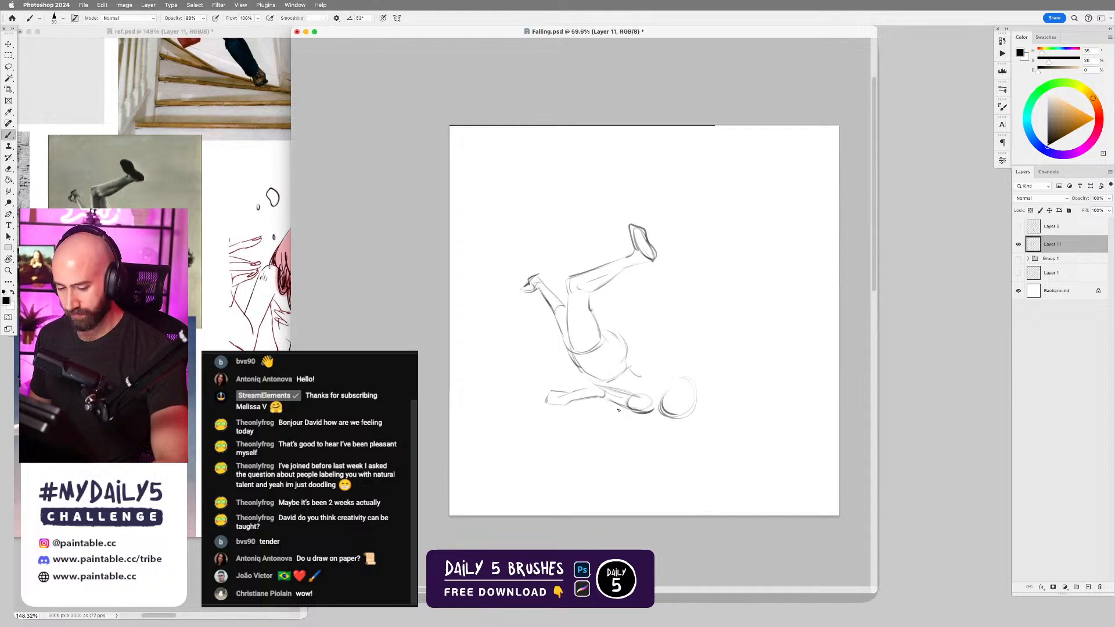
drag(618, 408, 635, 421)
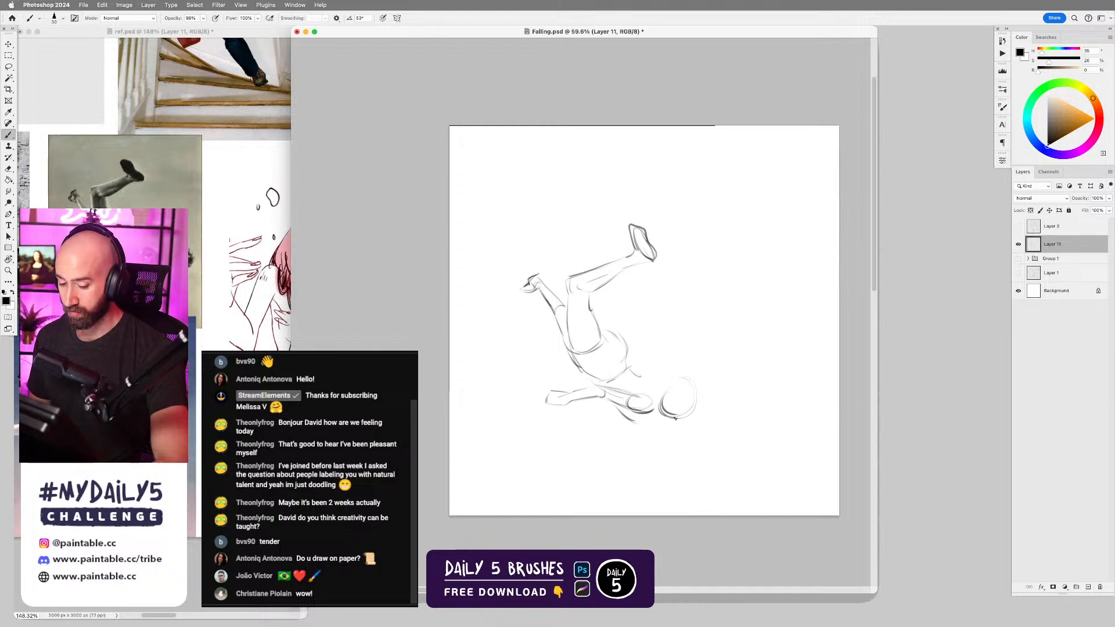
mouse_move(637, 424)
mouse_down()
mouse_move(675, 422)
mouse_move(632, 423)
mouse_move(679, 417)
mouse_move(681, 381)
mouse_move(669, 402)
mouse_move(690, 383)
mouse_move(674, 400)
mouse_up()
- Erase the head oval, redraw it beside the shoulder, and mark the guide lines for the face
key(e)
key(b)
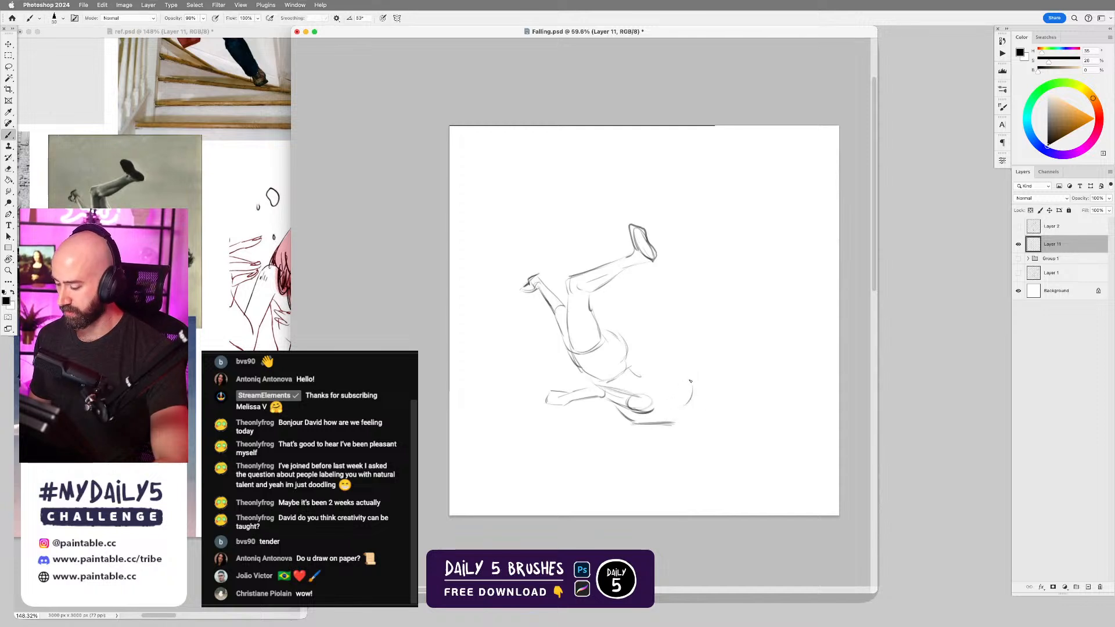
mouse_move(676, 375)
mouse_down()
mouse_move(680, 409)
mouse_move(671, 375)
mouse_move(688, 402)
mouse_move(672, 386)
mouse_move(683, 403)
mouse_move(673, 419)
mouse_move(686, 404)
mouse_move(657, 407)
mouse_up()
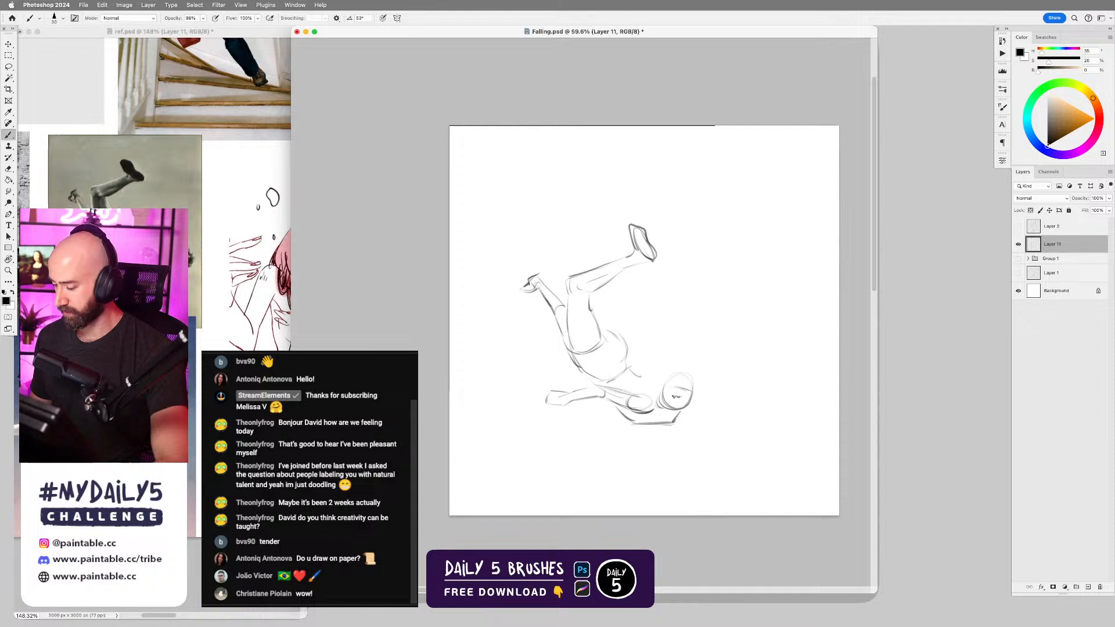
drag(675, 401, 684, 401)
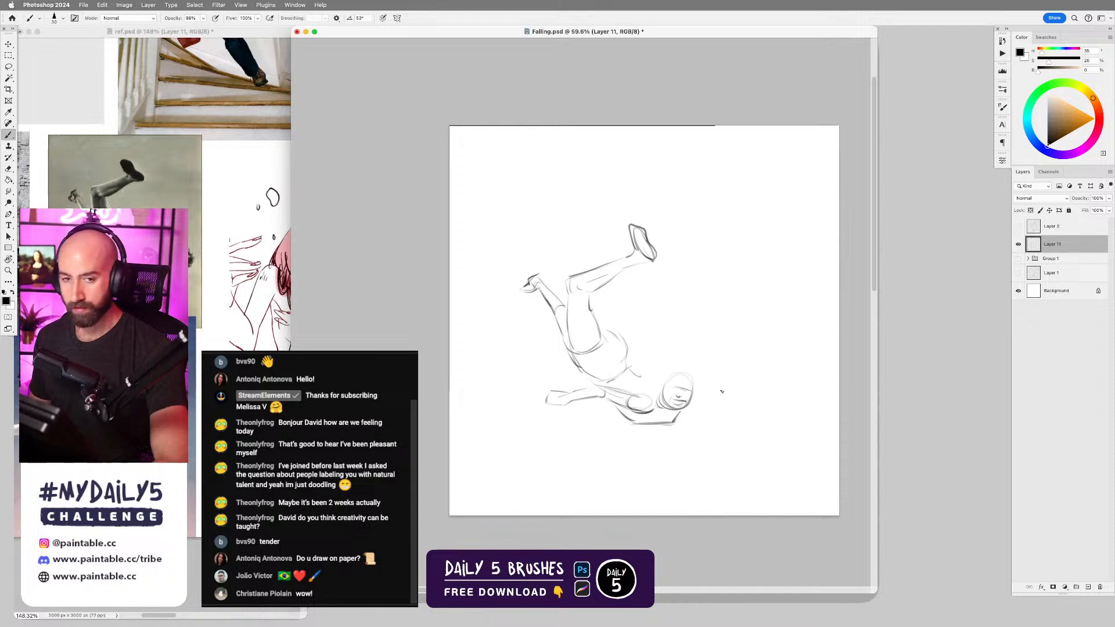
- Enlarge the tumbling-woman photo in ref.psd, then refine the hips, thigh edge and waist of the sketch in Falling.psd
drag(726, 394, 739, 387)
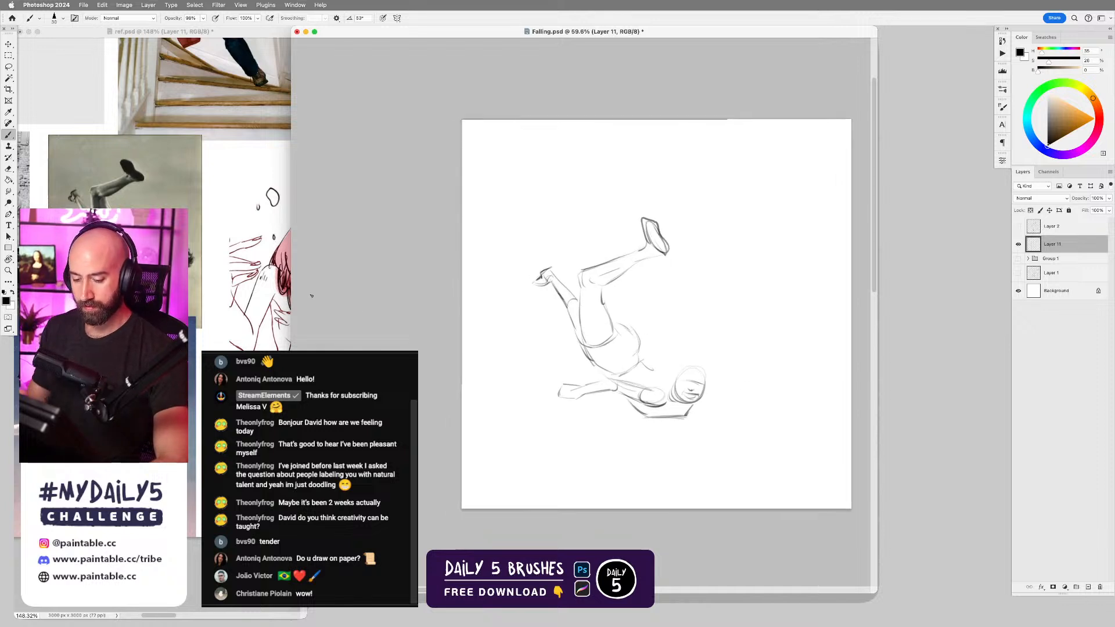
drag(210, 223, 294, 174)
drag(201, 255, 319, 171)
drag(197, 296, 180, 299)
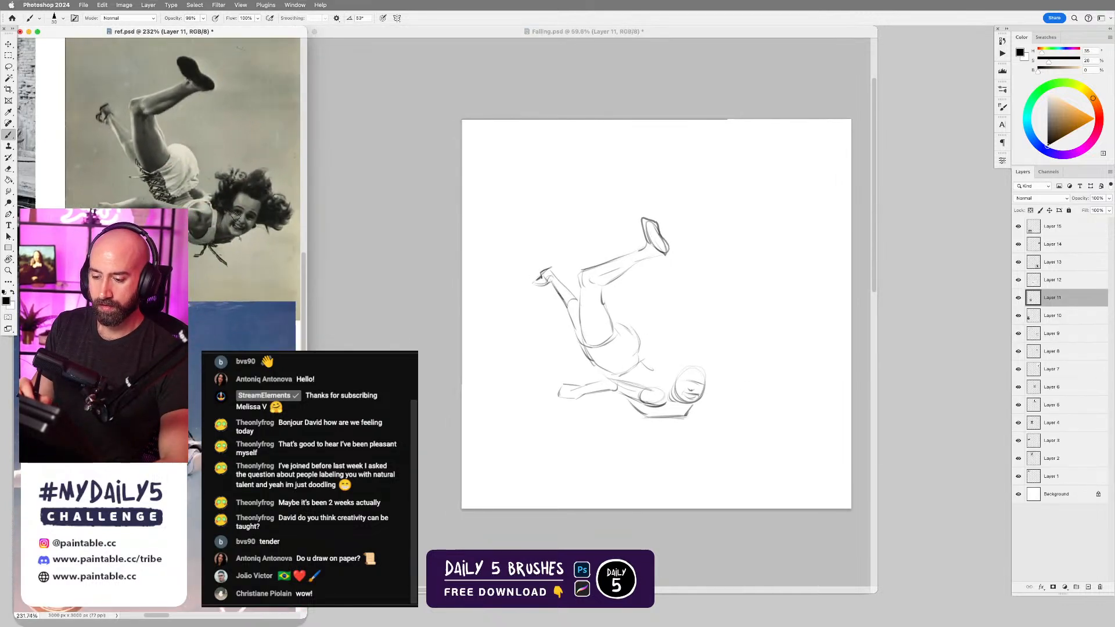
click(693, 378)
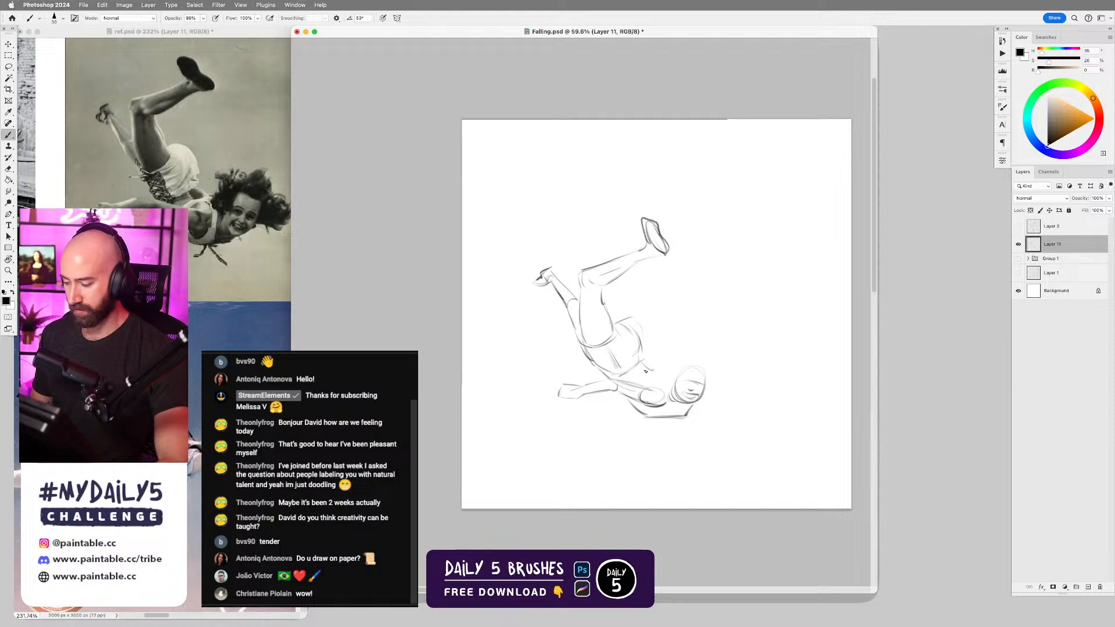
drag(641, 347, 643, 366)
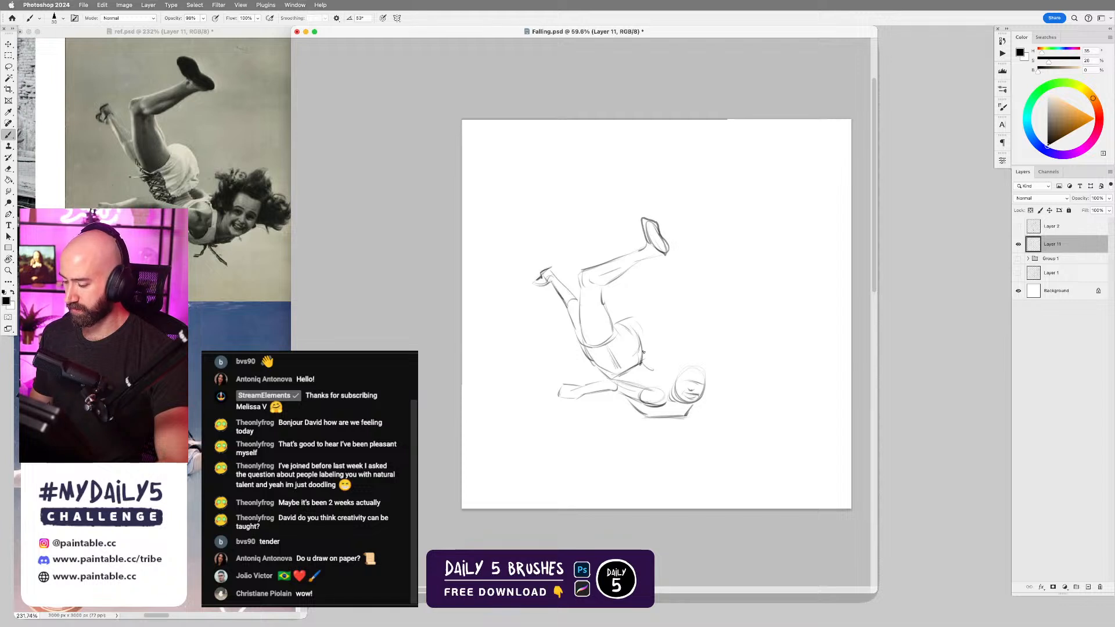
drag(635, 322, 645, 353)
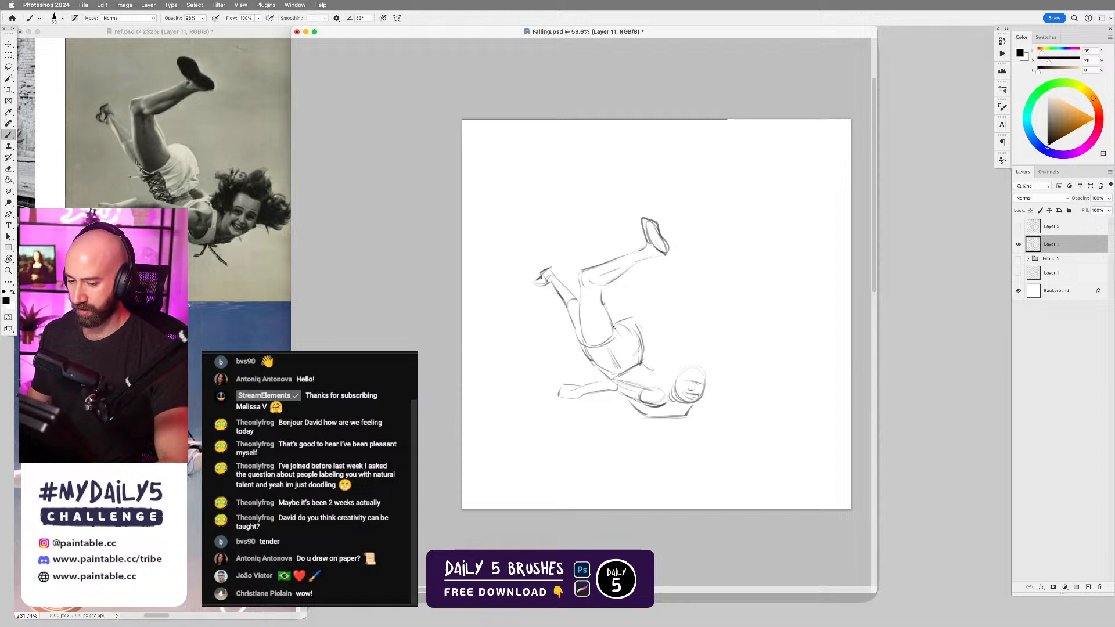
drag(605, 309, 616, 333)
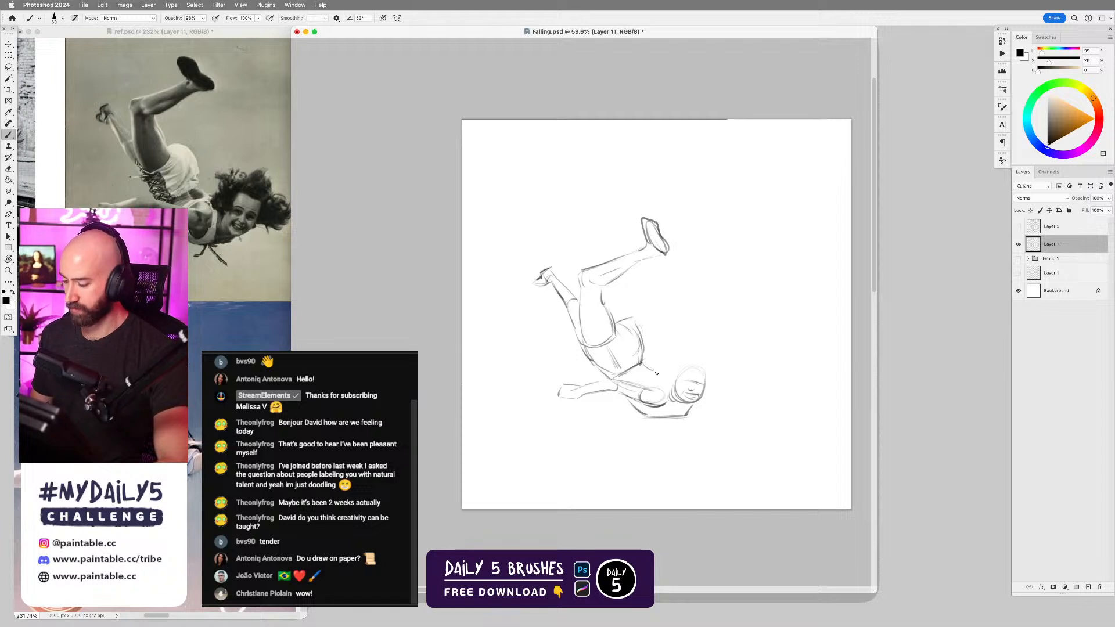
drag(636, 369, 646, 378)
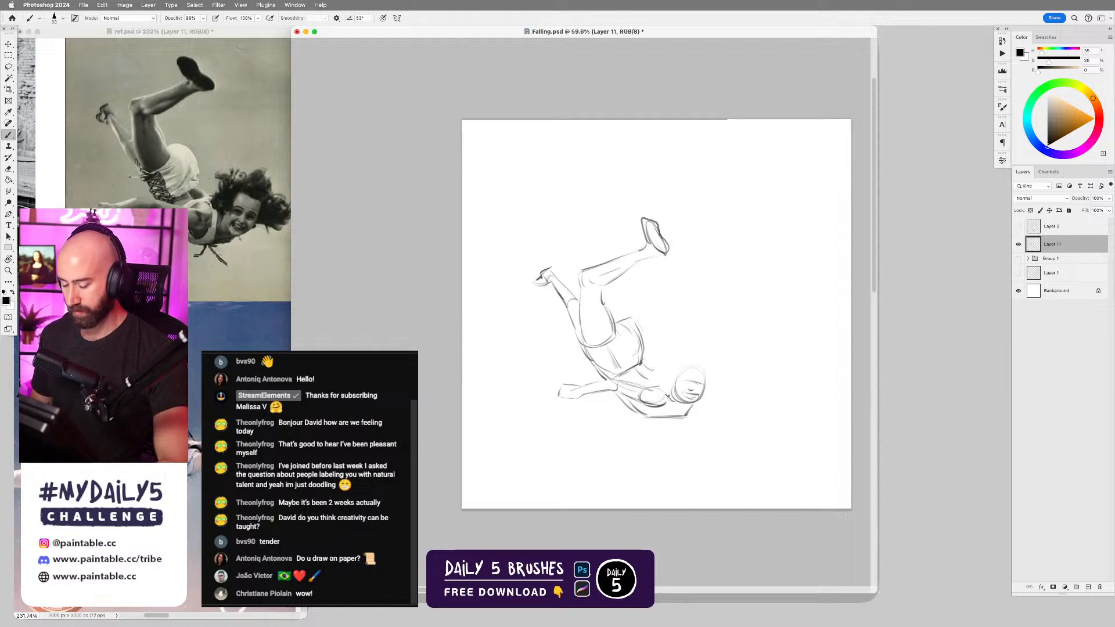
- Rework the chest and shoulder contours between the waist and the head
key(e)
key(b)
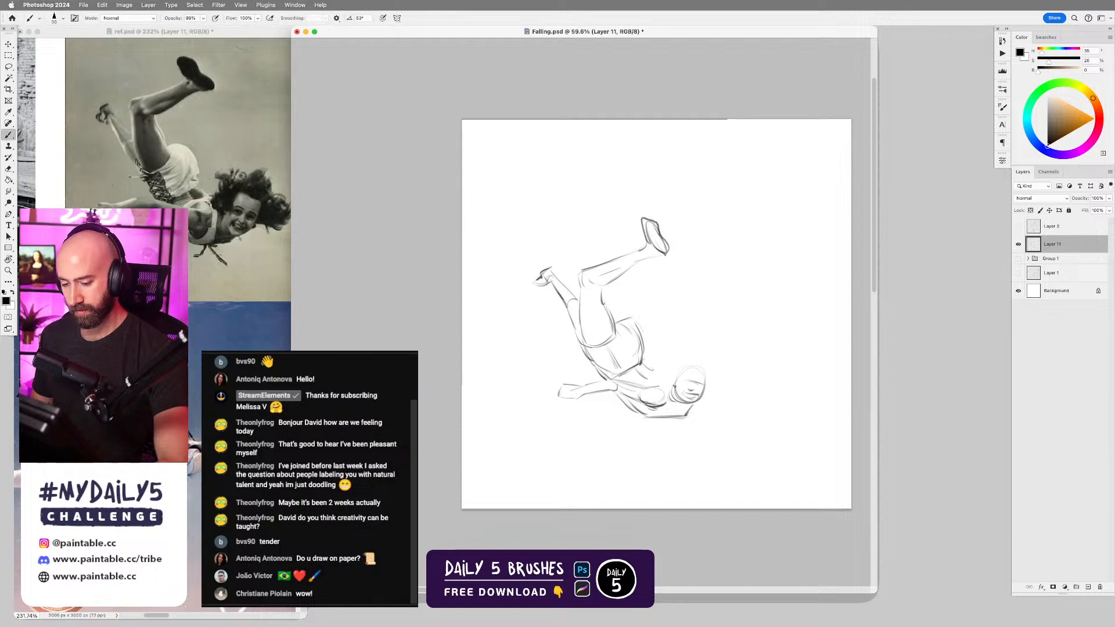
drag(646, 388, 669, 403)
key(super+z)
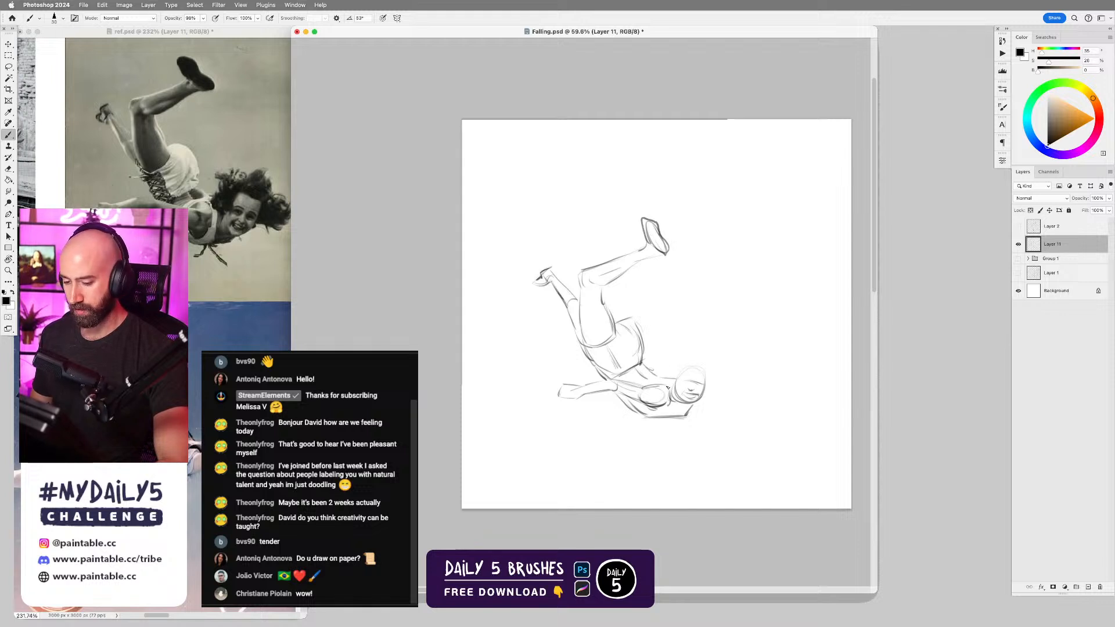
- Sketch the flowing hair outline around the head and the splayed hand shape below the forearm
mouse_move(669, 363)
mouse_down()
mouse_move(715, 344)
mouse_move(715, 361)
mouse_move(741, 362)
mouse_move(720, 398)
mouse_up()
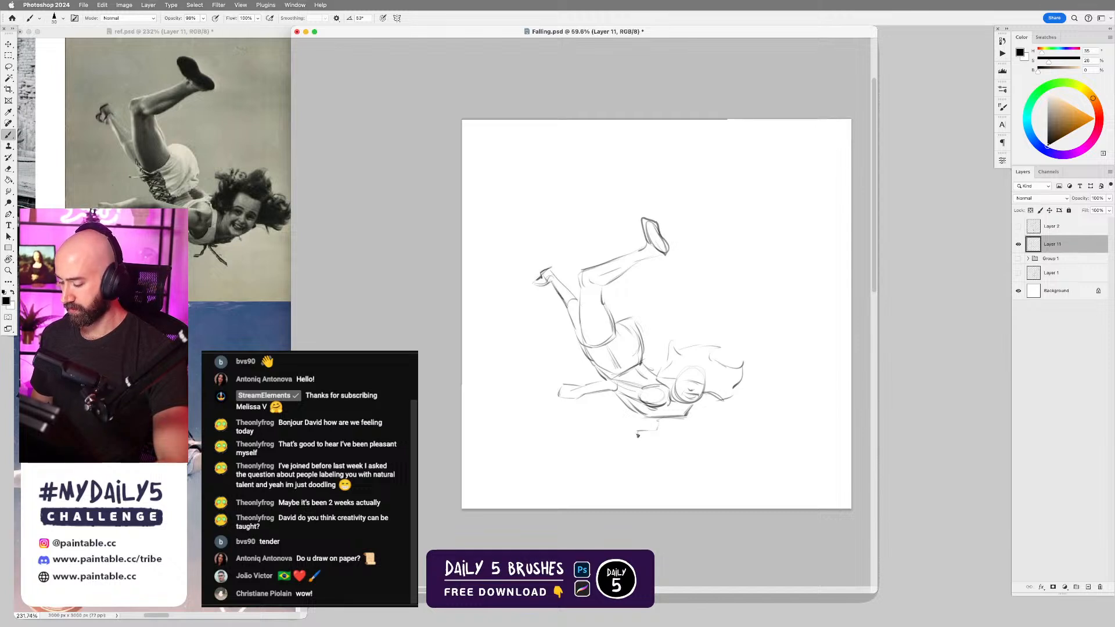
mouse_move(638, 435)
mouse_down()
mouse_move(677, 417)
mouse_move(664, 423)
mouse_move(688, 439)
mouse_up()
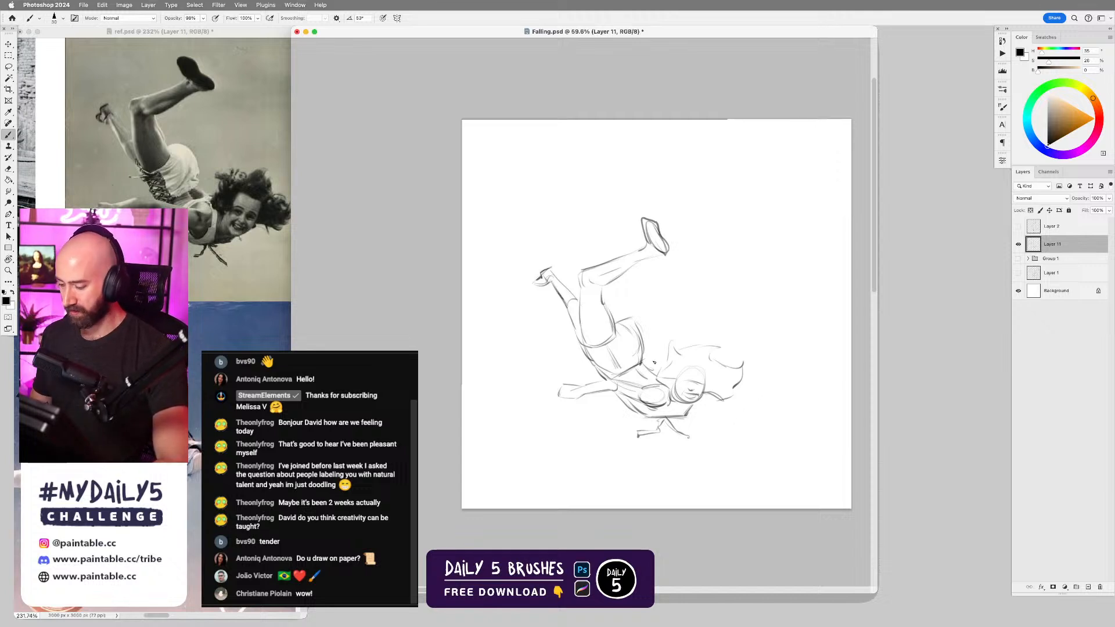
- Darken the rounded outline of the shorts, add fold lines inside them, and strengthen the waistline
mouse_move(646, 364)
mouse_down()
mouse_move(643, 329)
mouse_move(644, 343)
mouse_move(620, 317)
mouse_up()
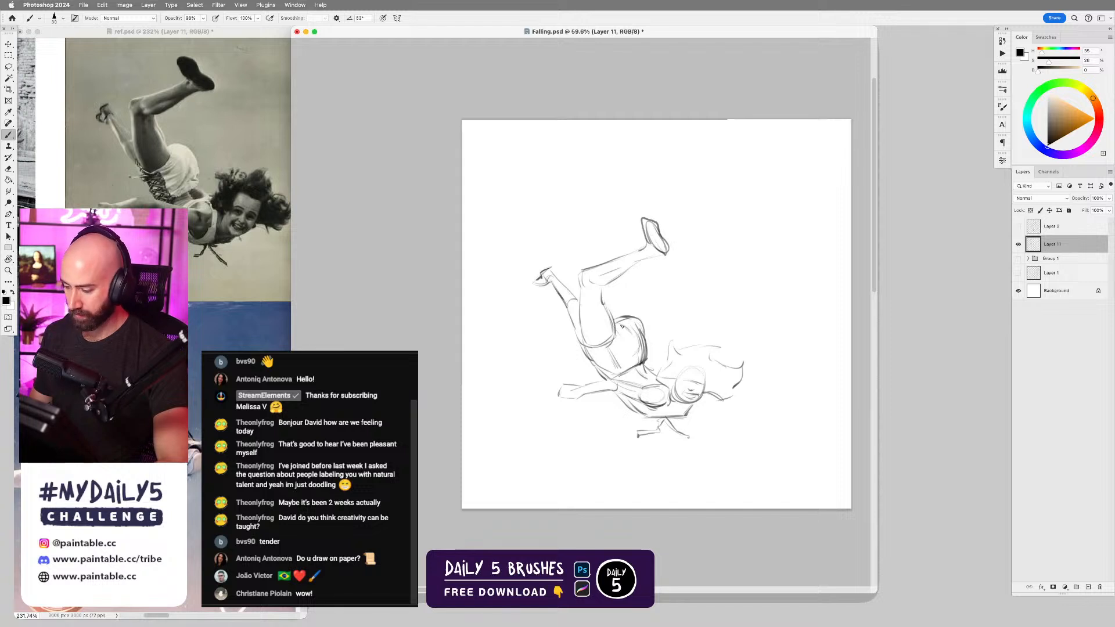
mouse_move(613, 336)
mouse_down()
mouse_move(598, 359)
mouse_move(619, 341)
mouse_move(626, 363)
mouse_move(643, 321)
mouse_move(620, 320)
mouse_move(629, 355)
mouse_move(648, 346)
mouse_move(627, 354)
mouse_move(628, 330)
mouse_move(627, 364)
mouse_up()
key(e)
key(b)
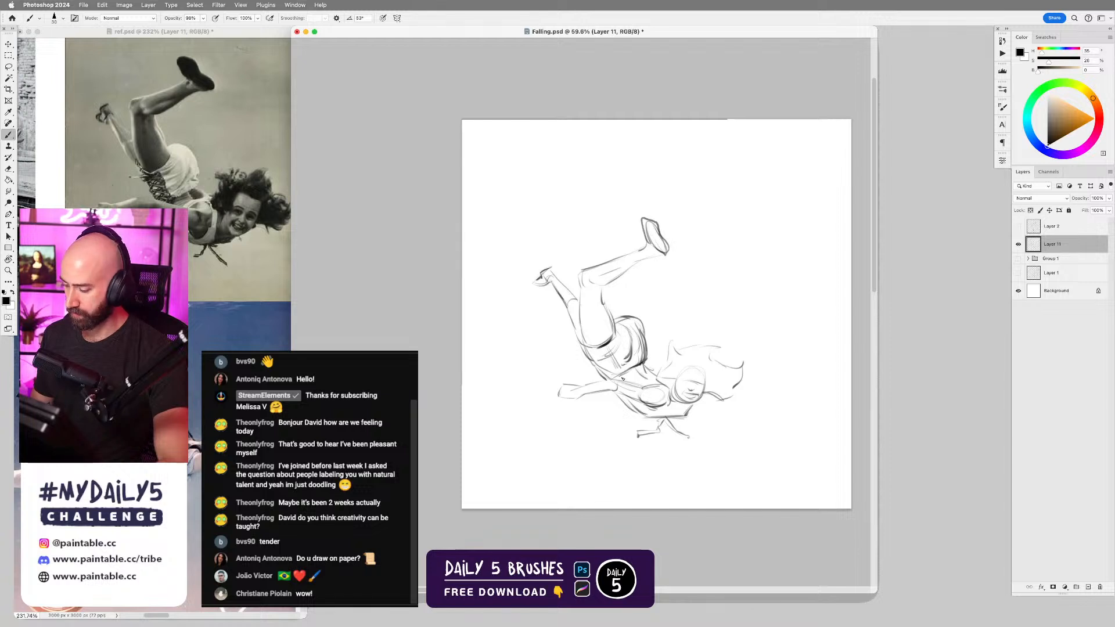
drag(638, 372, 624, 379)
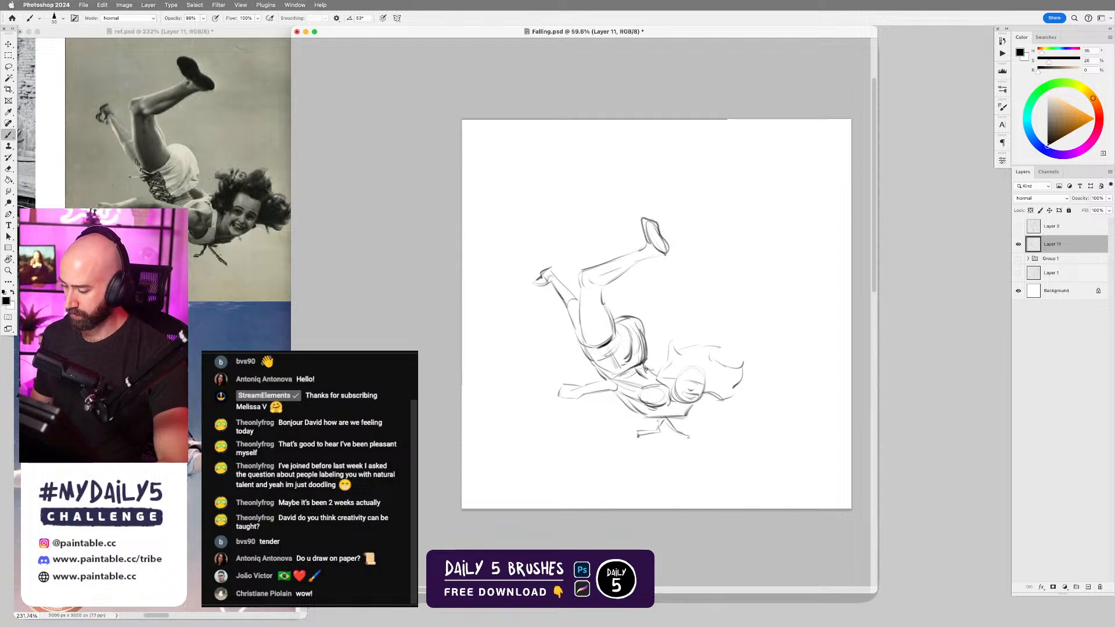
- Sketch the hairline and eyes on the head, then erase and redraw the mouth and jaw
mouse_move(649, 379)
mouse_down()
mouse_move(638, 383)
mouse_move(702, 383)
mouse_move(704, 370)
mouse_up()
key(super+z)
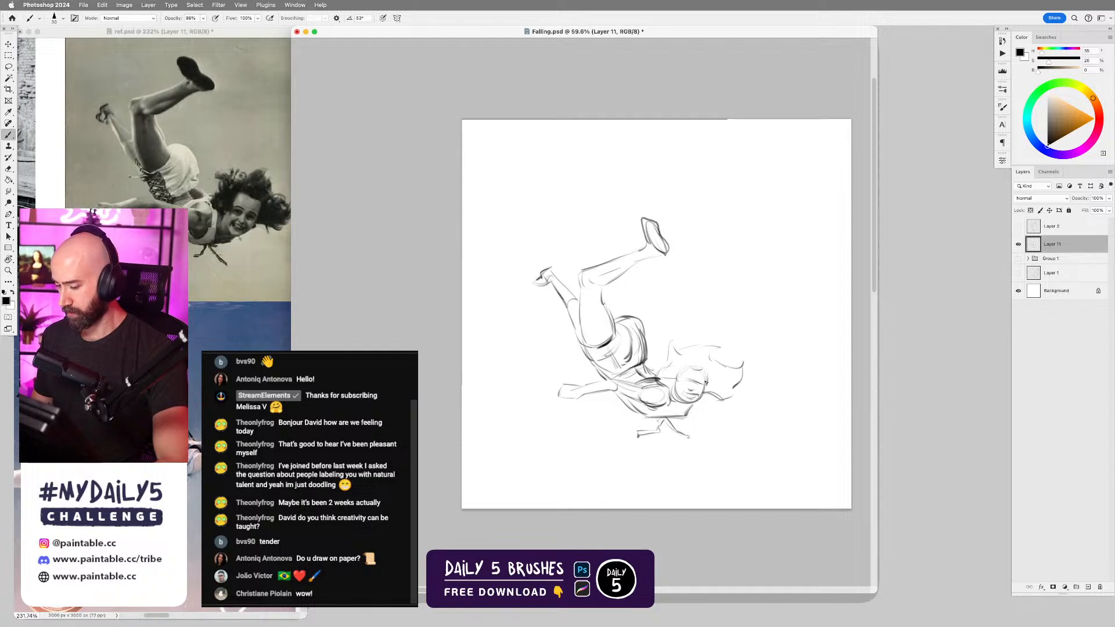
drag(690, 380, 705, 385)
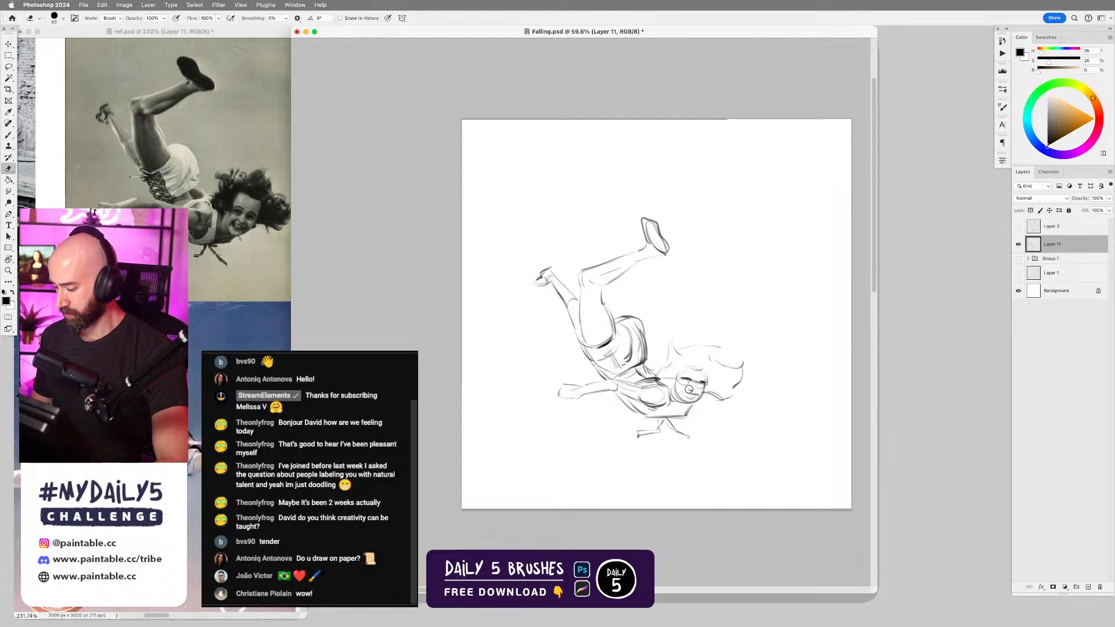
key(e)
drag(685, 395, 697, 395)
key(b)
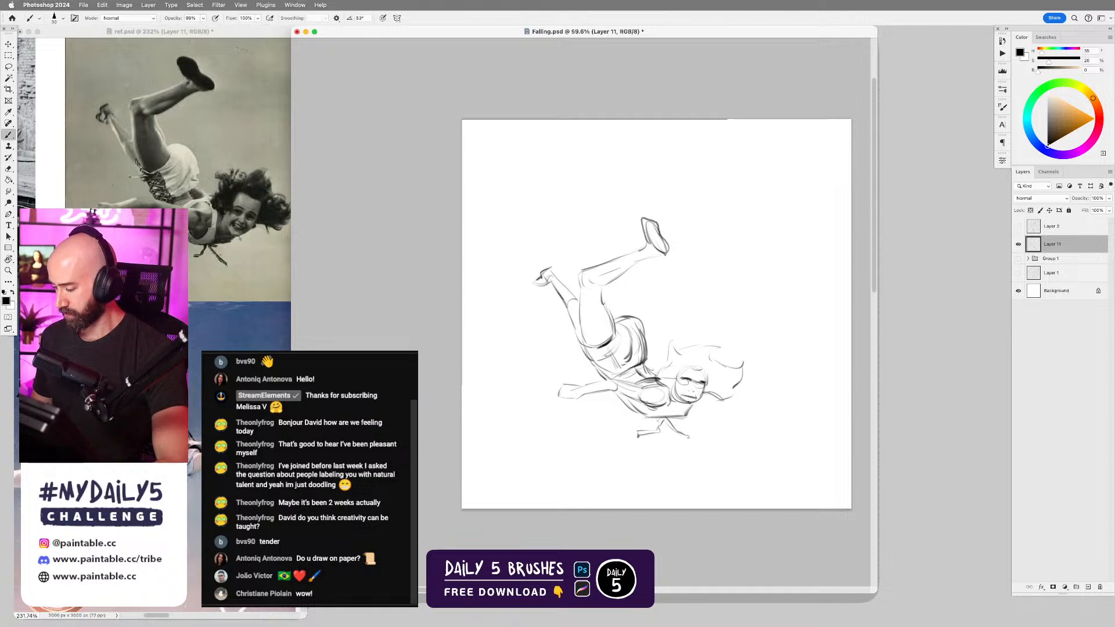
drag(682, 402, 703, 392)
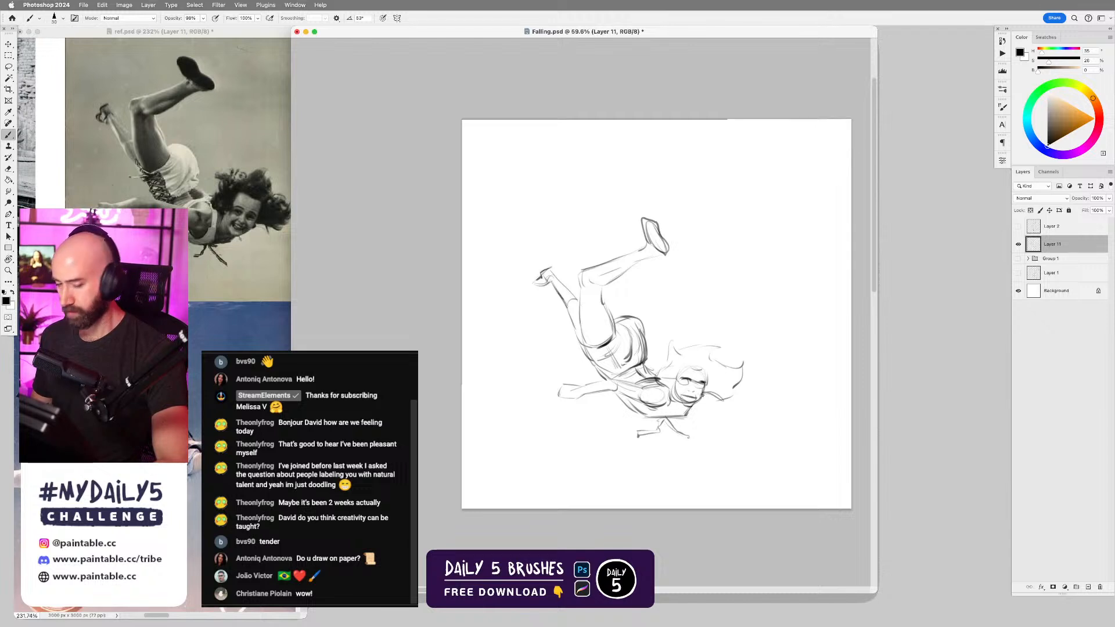
- Duplicate Layer 11, hide the original layer, and move the copied sketch slightly higher on the canvas
scroll(701, 403, down, 2)
scroll(702, 404, left, 1)
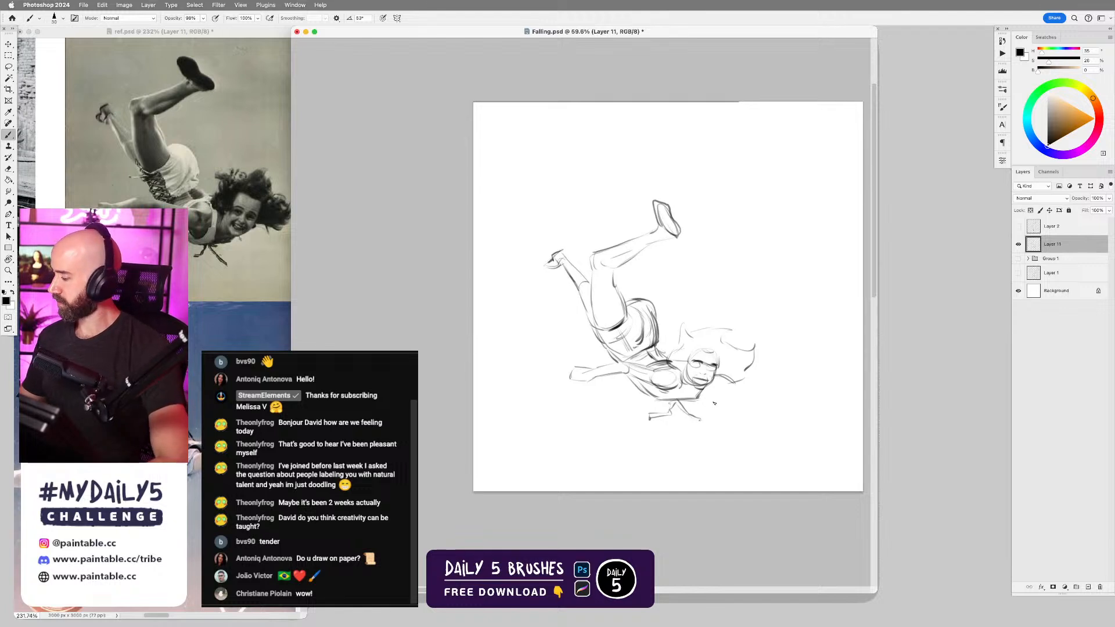
drag(1068, 248, 1088, 586)
click(1018, 262)
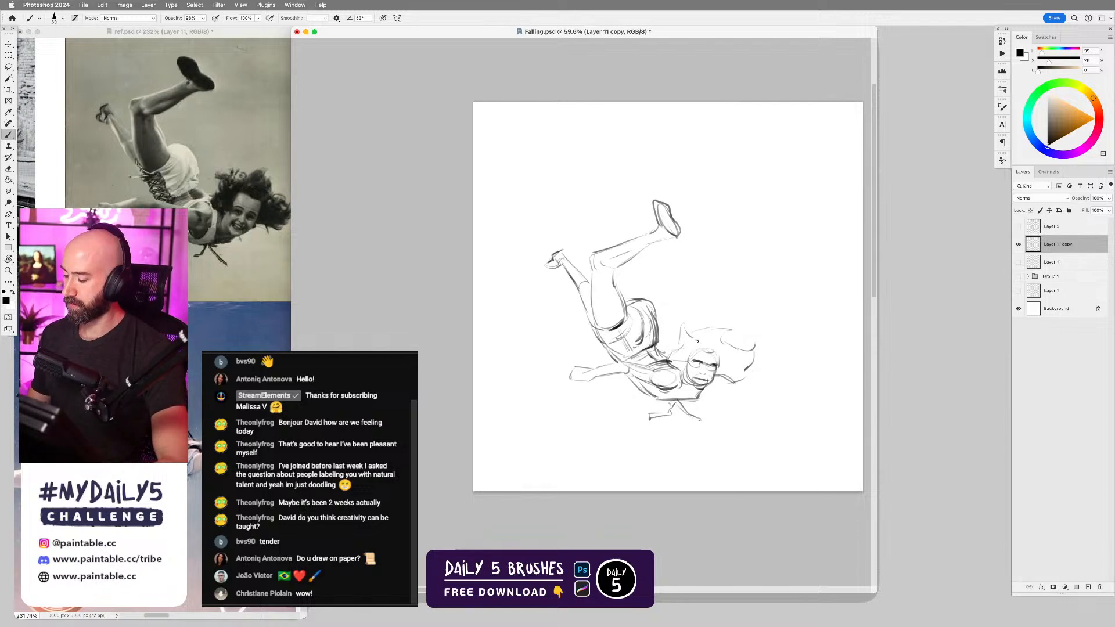
key(v)
drag(699, 388, 711, 356)
- Fade the whole figure on Layer 11 copy to a light underdrawing with an enlarged Eraser, then return to the Brush
key(e)
key(bracketright)
key(bracketright)
key(bracketright)
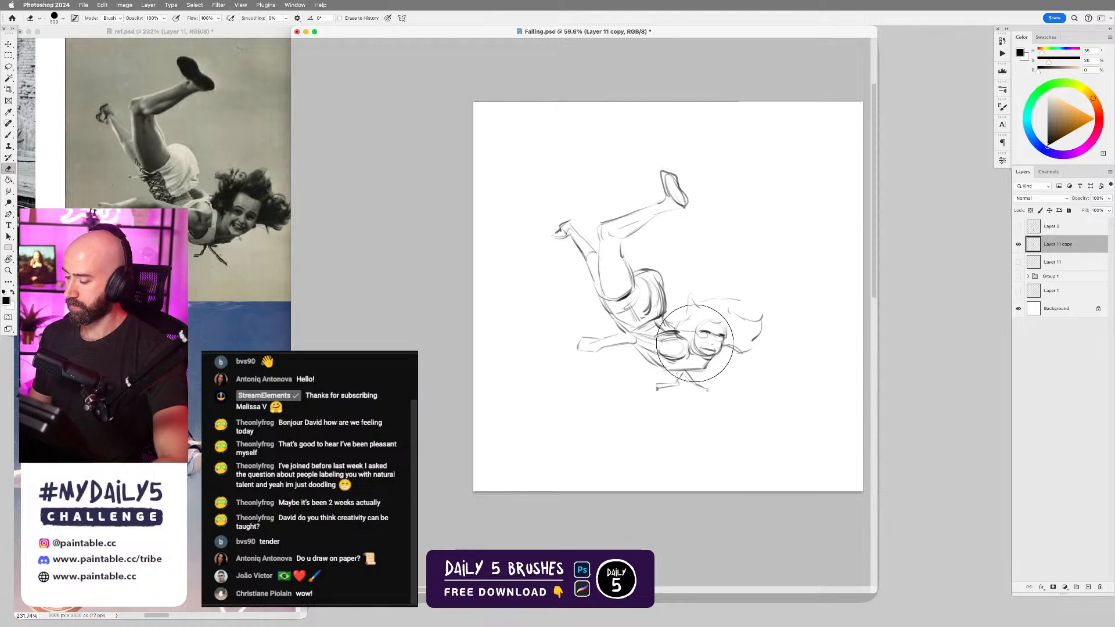
mouse_move(660, 196)
mouse_down()
mouse_move(579, 332)
mouse_move(702, 332)
mouse_move(744, 369)
mouse_up()
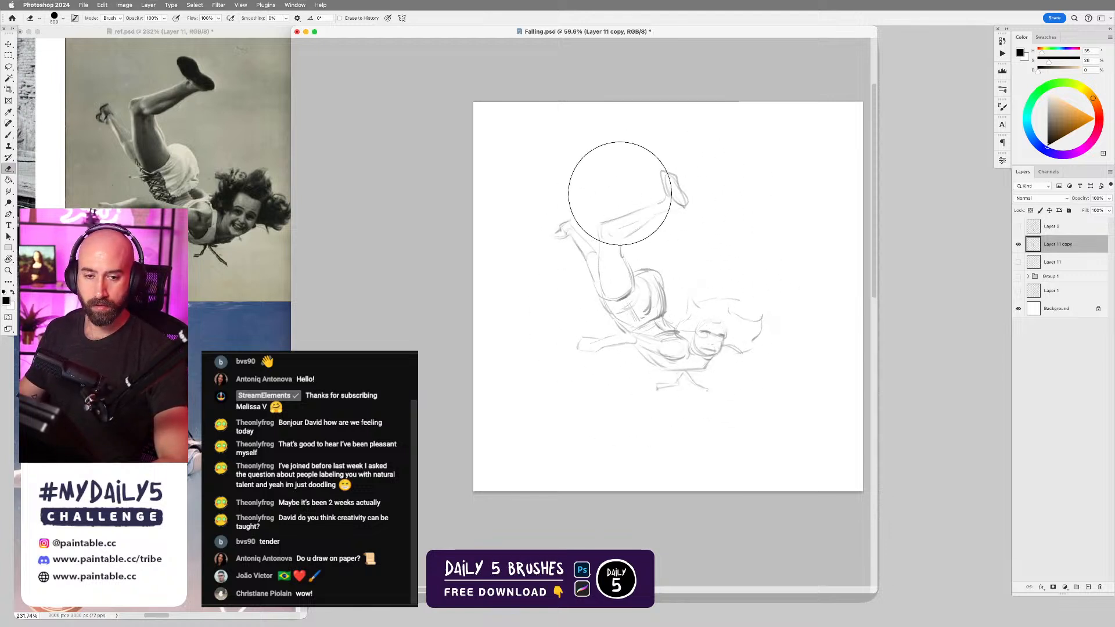
mouse_move(576, 310)
mouse_down()
mouse_move(630, 259)
mouse_move(701, 388)
mouse_move(691, 402)
mouse_move(757, 344)
mouse_move(684, 181)
mouse_move(719, 262)
mouse_move(717, 369)
mouse_move(730, 390)
mouse_up()
scroll(657, 319, up, 5)
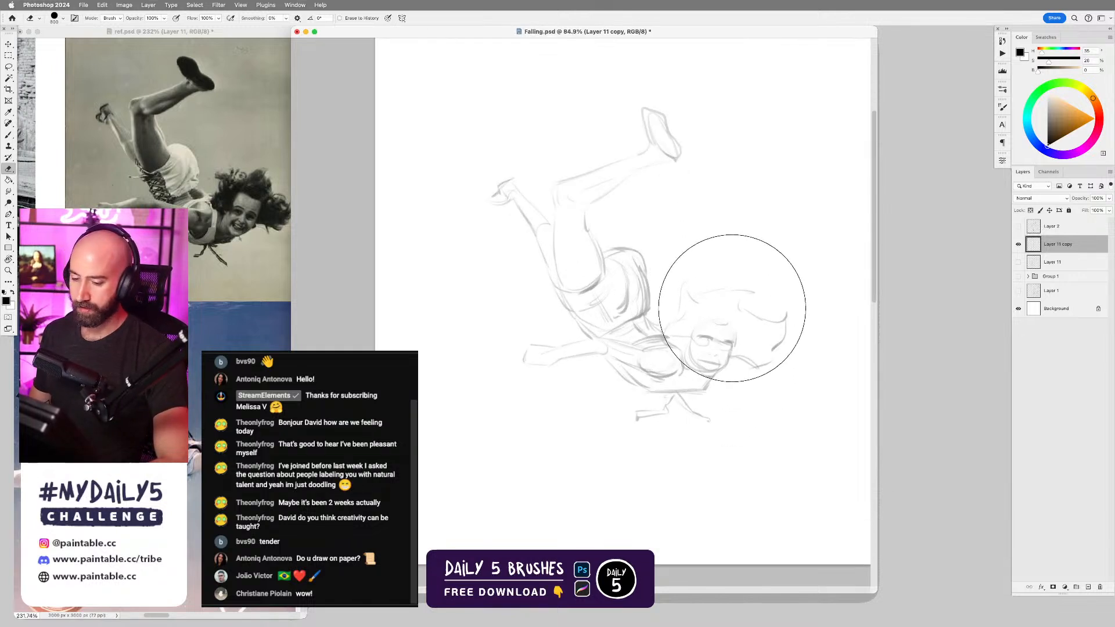
key(b)
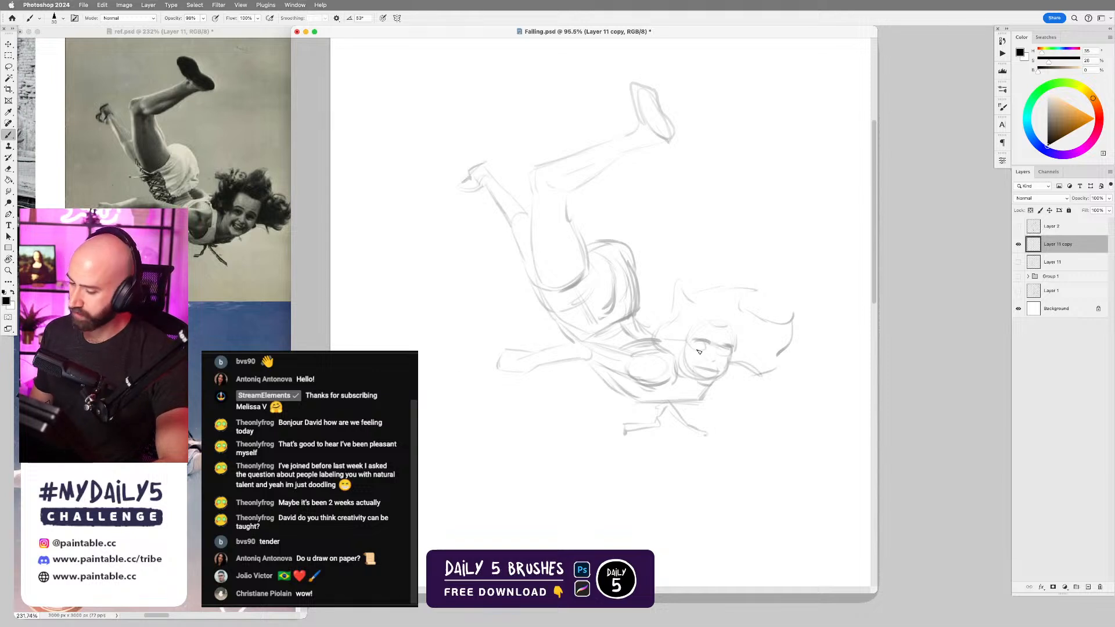
scroll(628, 350, up, 3)
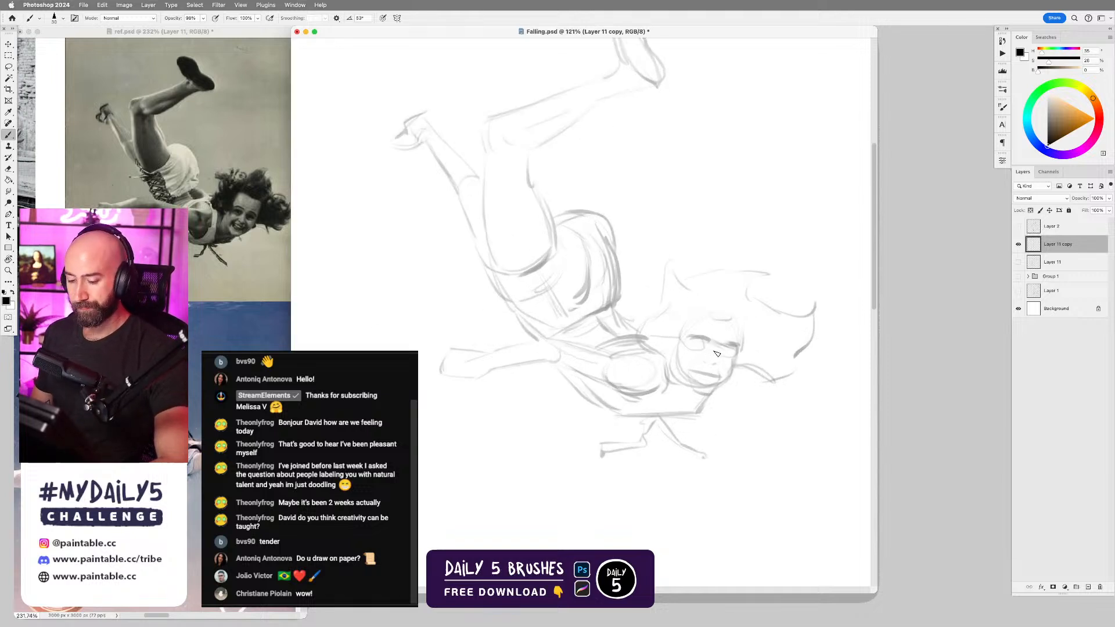
- Enlarge the woman's face in the reference photo, then draw dark upper eyelid lines on the faded head in Falling.psd
click(245, 266)
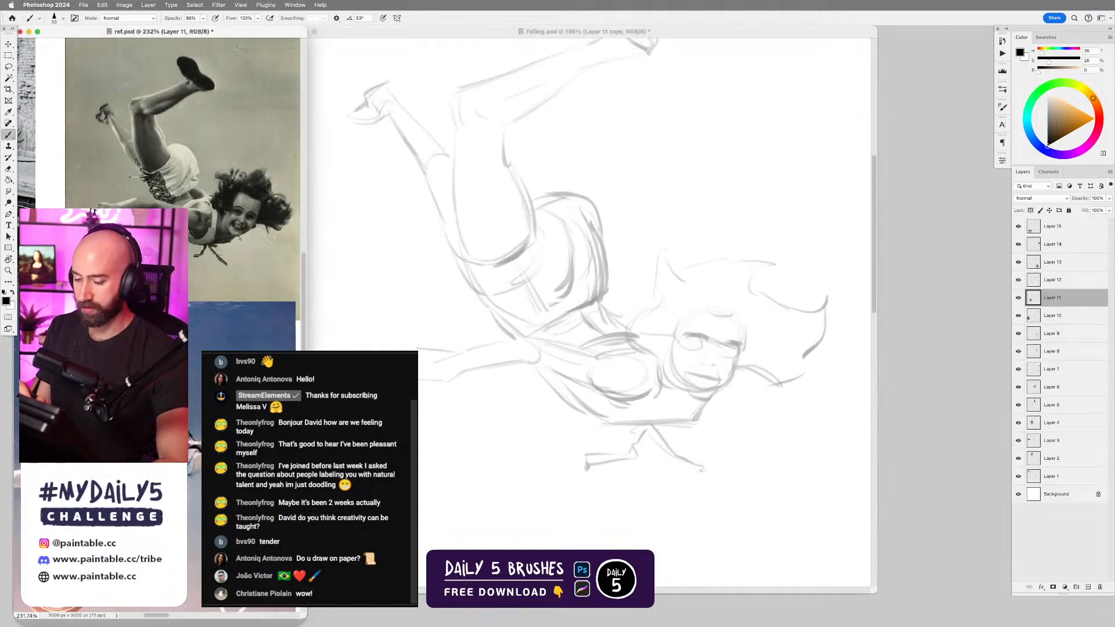
scroll(249, 233, up, 4)
scroll(238, 253, down, 2)
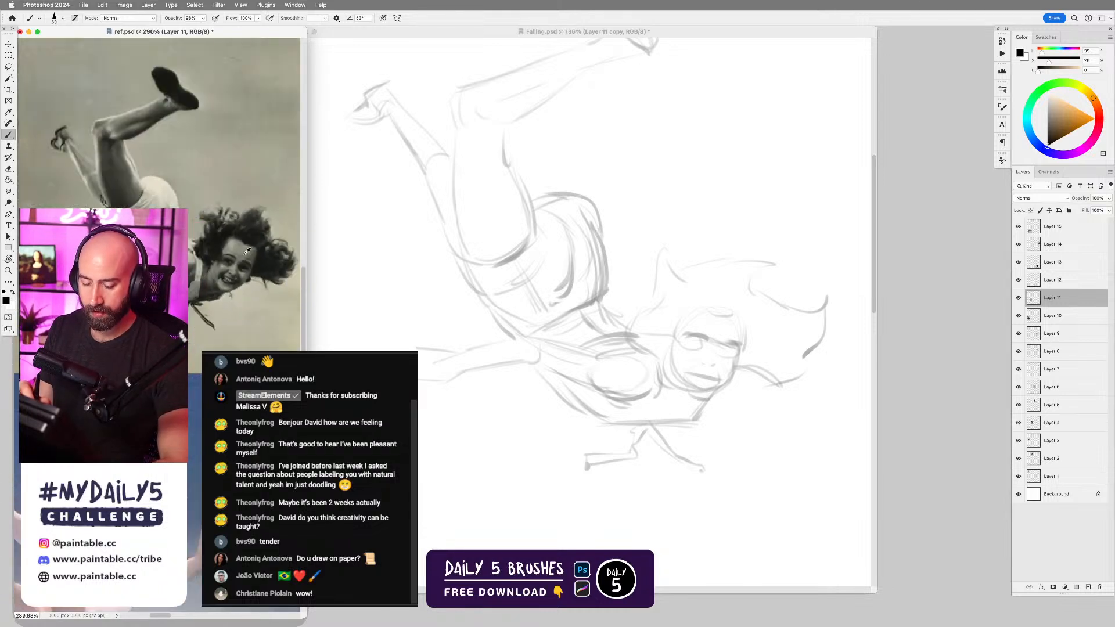
click(677, 354)
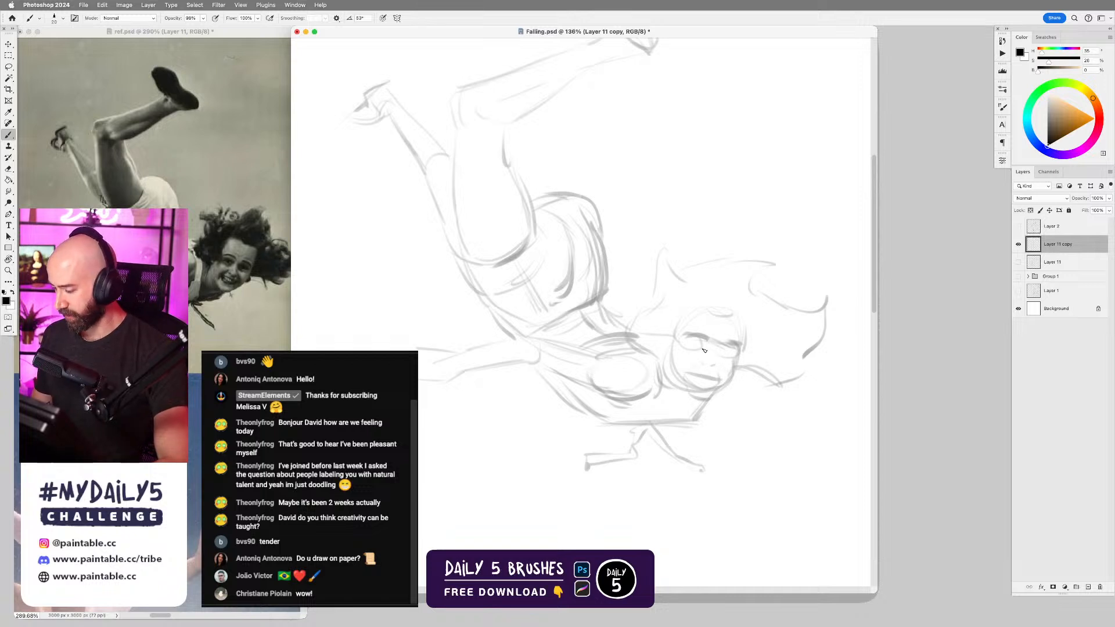
drag(689, 335, 702, 336)
key(super+z)
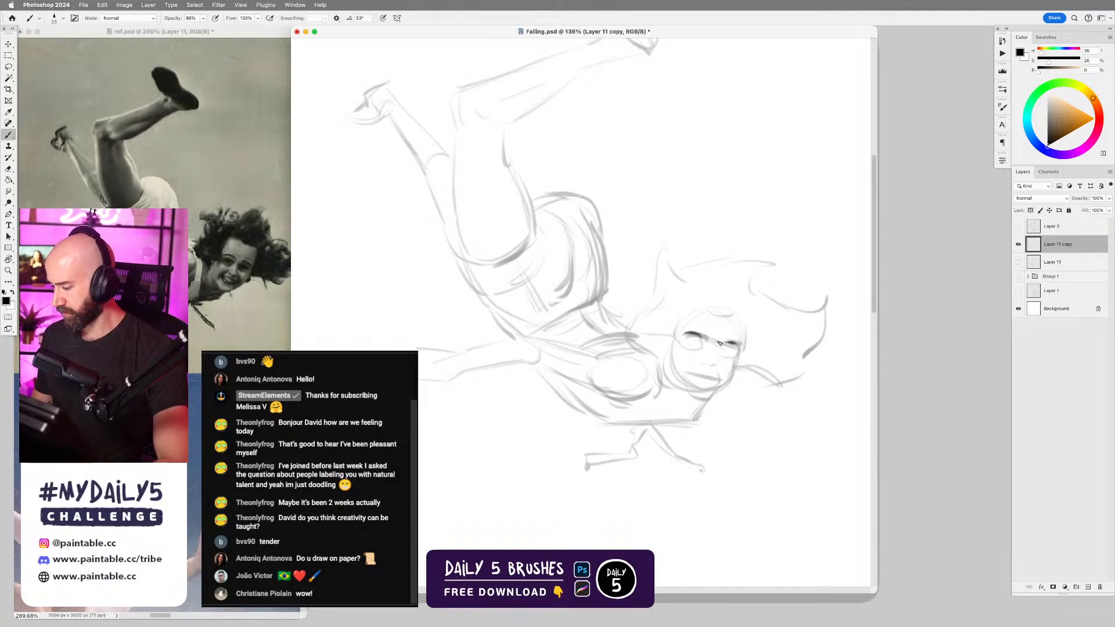
- Draw the nose with its nostril and side line, and add pupils and lids to both eyes
mouse_move(718, 343)
mouse_down()
mouse_move(690, 336)
mouse_move(736, 346)
mouse_move(684, 329)
mouse_move(678, 337)
mouse_move(709, 306)
mouse_move(686, 317)
mouse_move(691, 309)
mouse_move(751, 322)
mouse_move(732, 316)
mouse_move(744, 330)
mouse_move(723, 352)
mouse_move(712, 342)
mouse_move(716, 367)
mouse_up()
key(super+z)
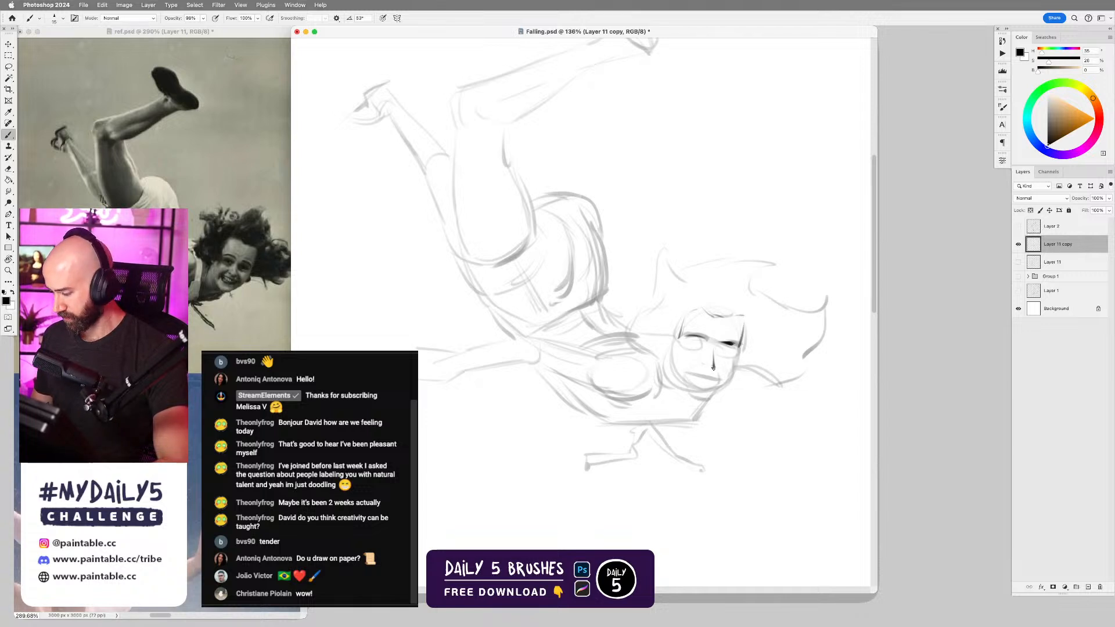
drag(712, 343, 703, 363)
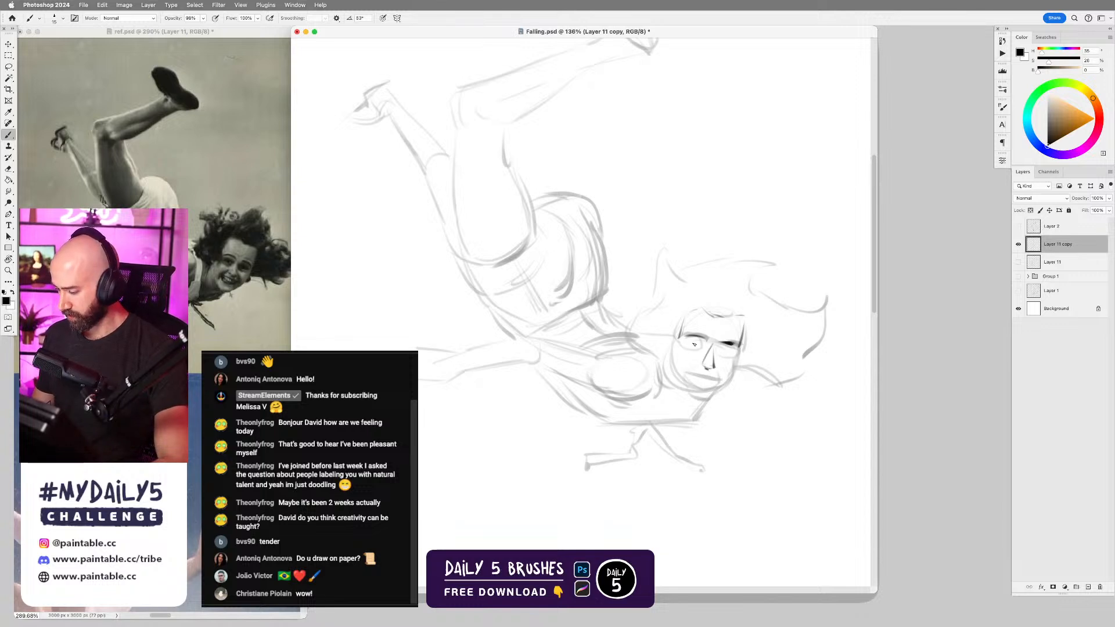
drag(689, 345, 730, 355)
key(super+z)
key(super+z)
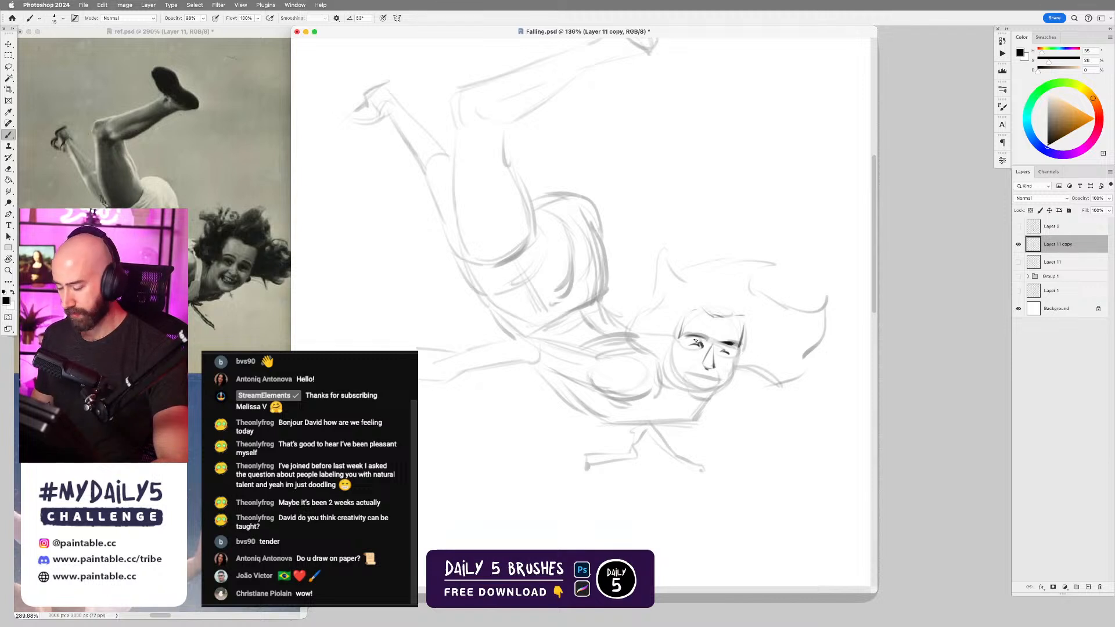
drag(690, 345, 702, 344)
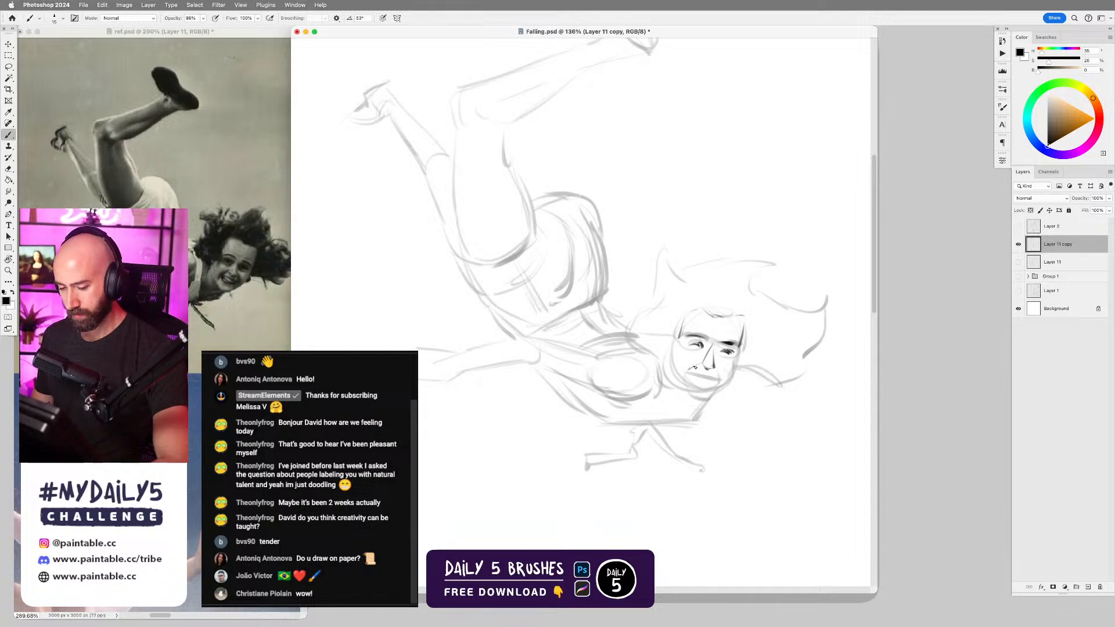
- Draw the smiling mouth with a dark corner, and outline both sides of the face
drag(688, 376, 721, 382)
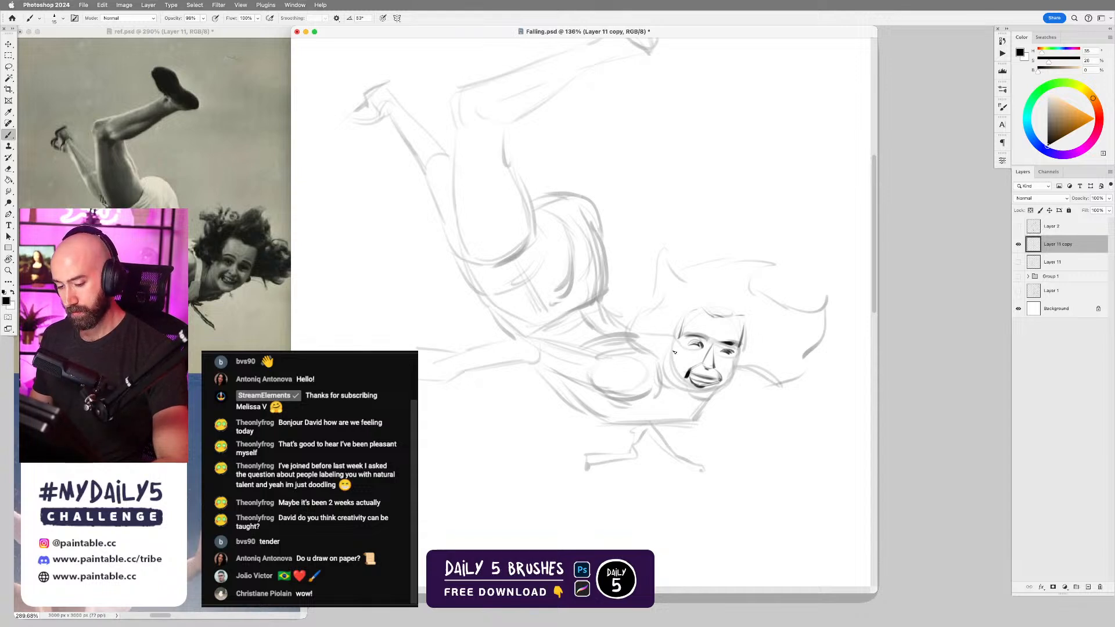
drag(676, 355, 672, 365)
key(super+z)
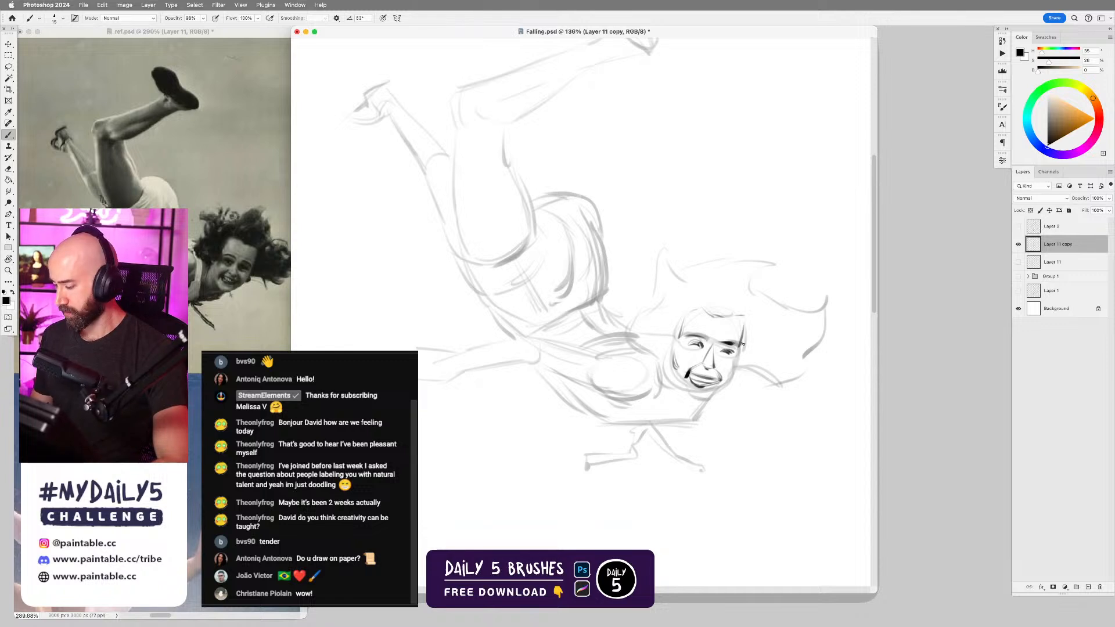
drag(742, 346, 734, 370)
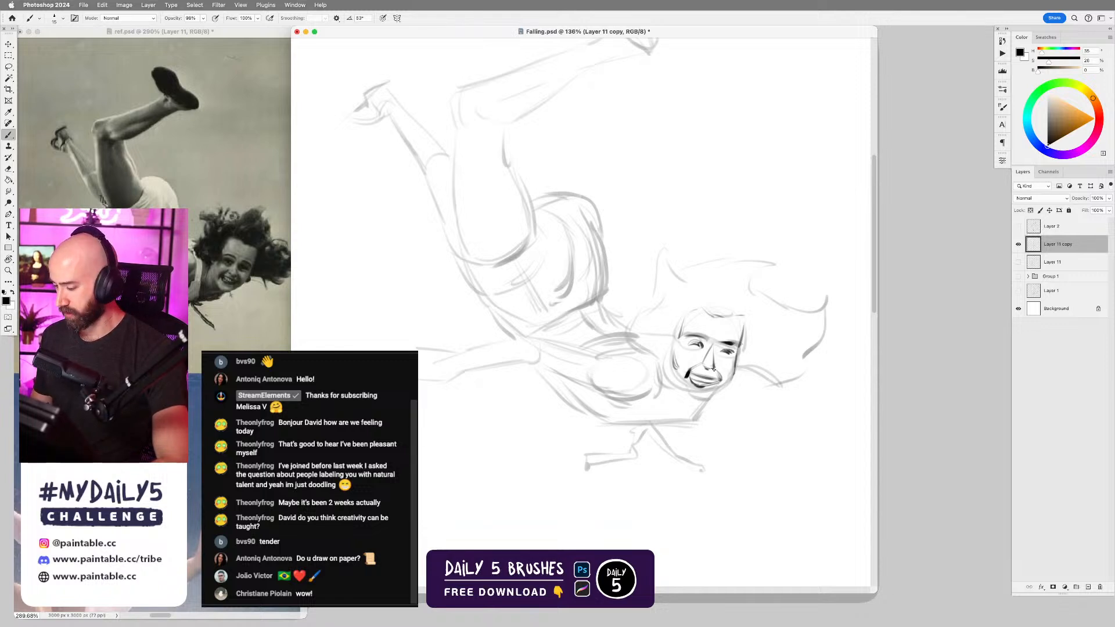
- Sketch round cheek contours and the chin with a smaller brush, and darken the inside of the mouth
key(bracketleft)
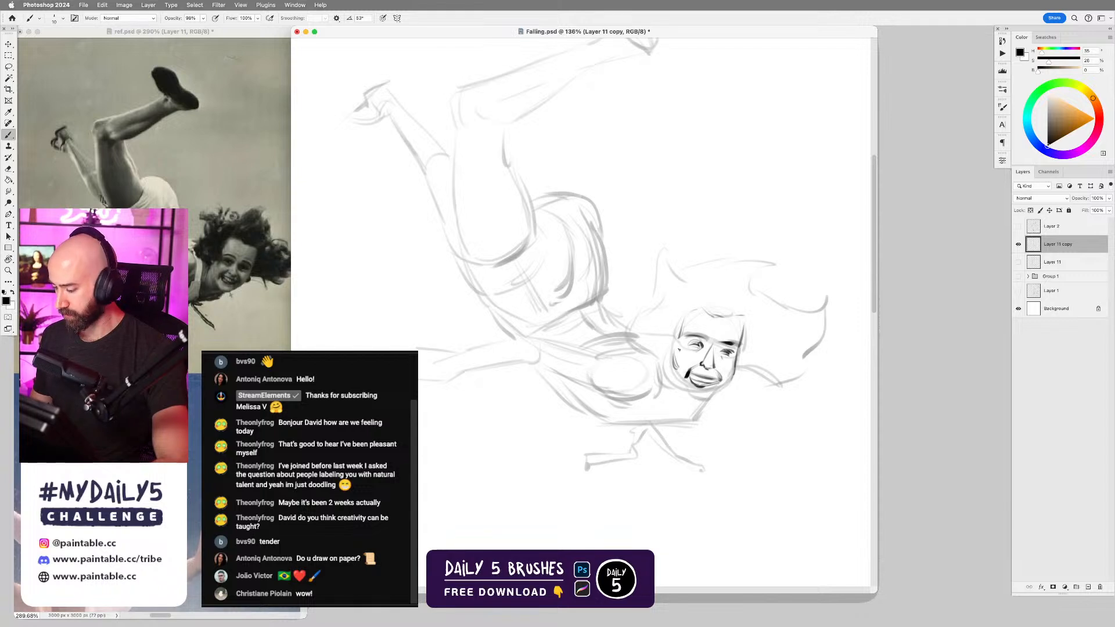
drag(688, 360, 733, 369)
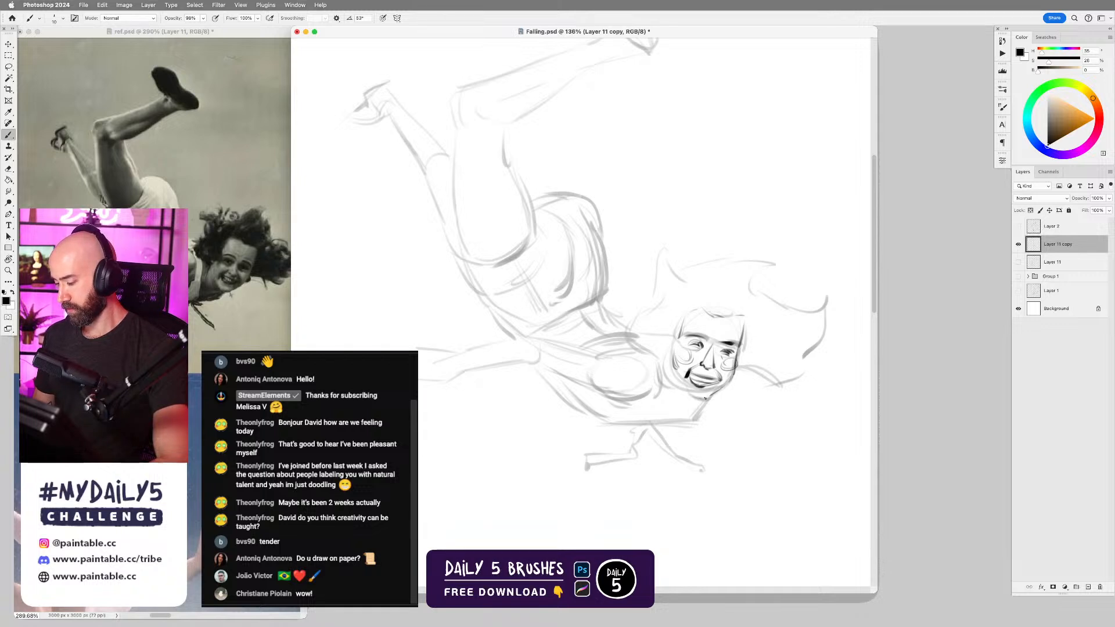
drag(704, 395, 695, 394)
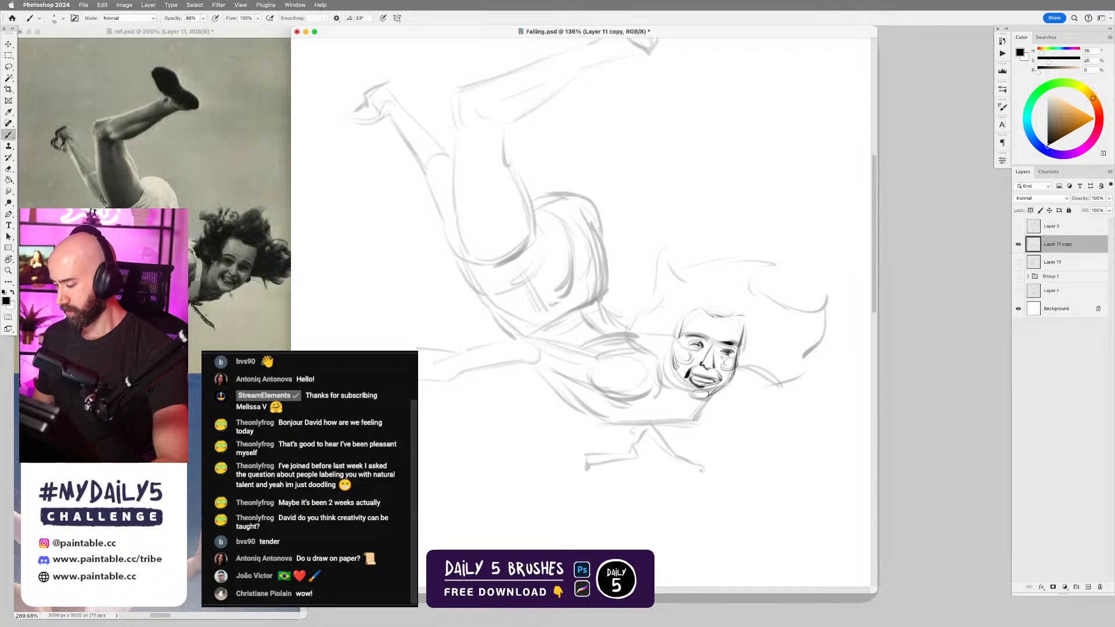
drag(694, 382, 708, 383)
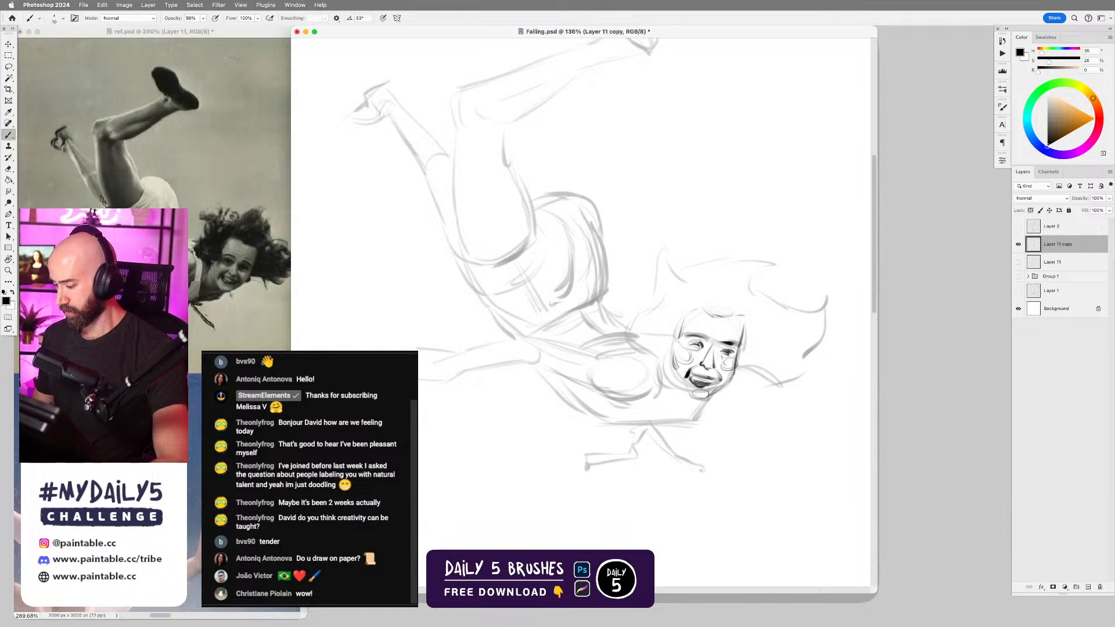
- Select the chin and lower mouth with the Lasso, nudge them slightly upward, deselect, and return to the Brush
key(l)
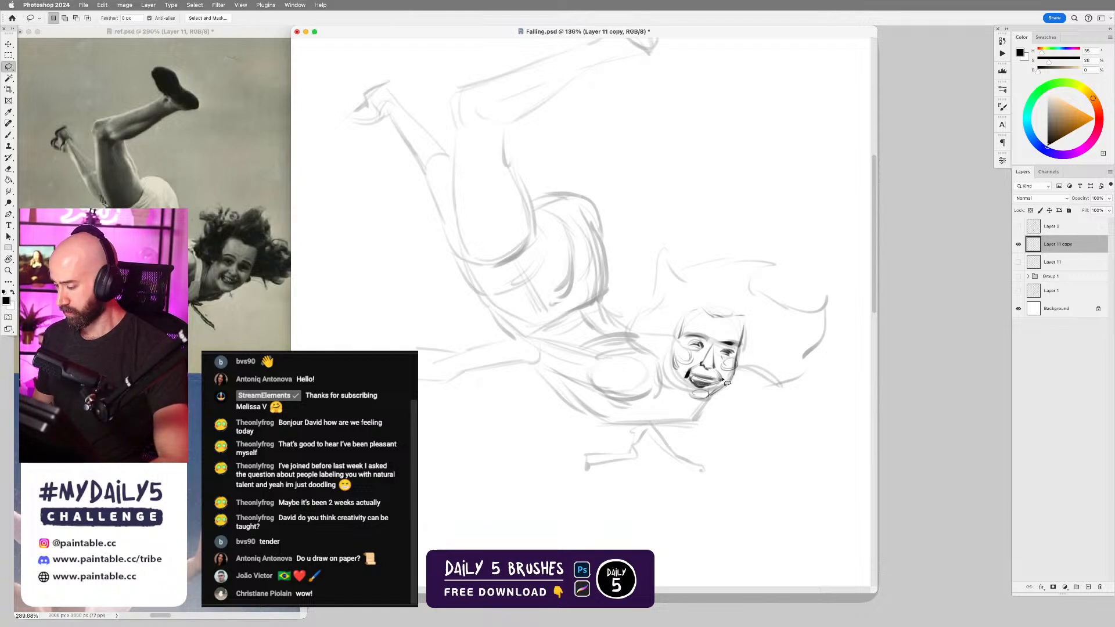
mouse_move(726, 377)
mouse_down()
mouse_move(688, 371)
mouse_move(715, 407)
mouse_move(728, 379)
mouse_move(711, 393)
mouse_up()
key(v)
key(super+d)
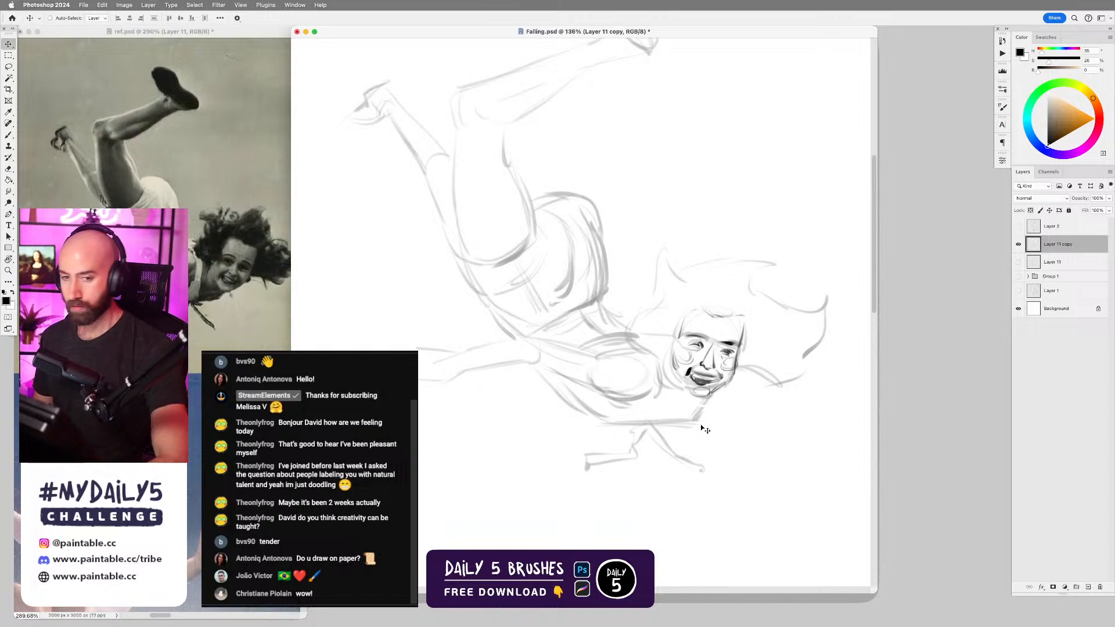
key(b)
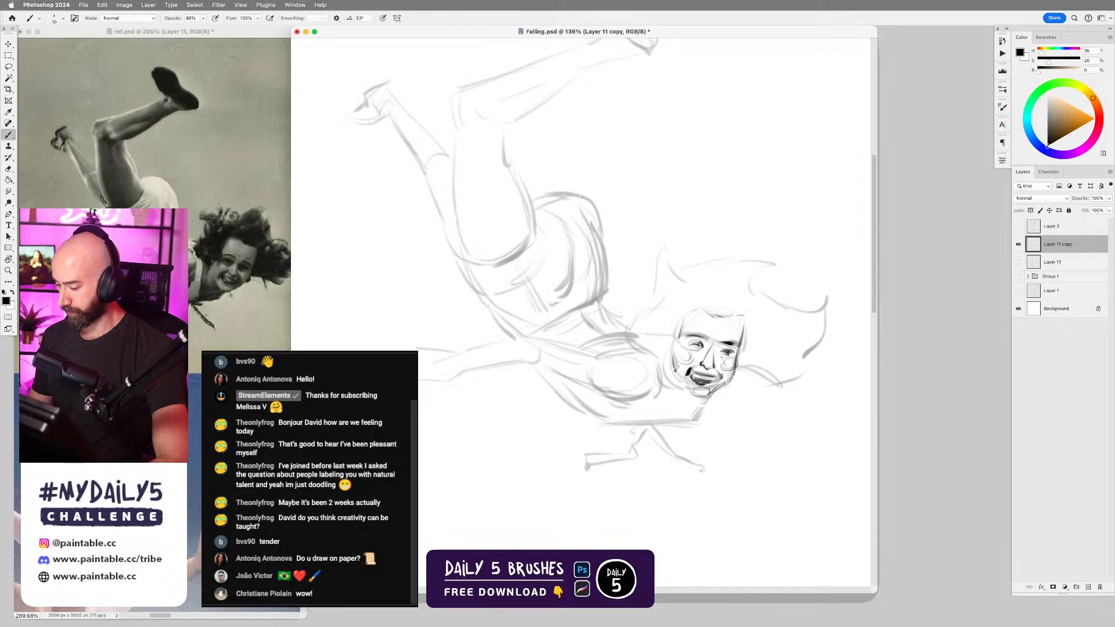
- Redraw the jawline down to the chin, and add a darker line beside the cheek with a slightly larger brush
drag(675, 366, 702, 396)
key(super+z)
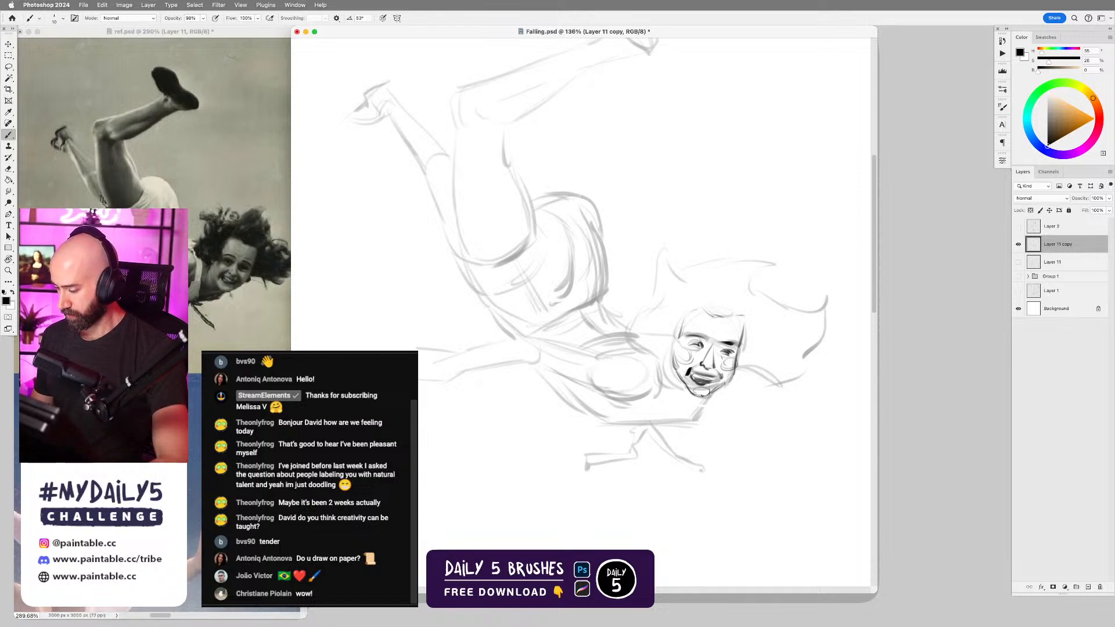
key(bracketright)
drag(672, 355, 668, 378)
key(bracketleft)
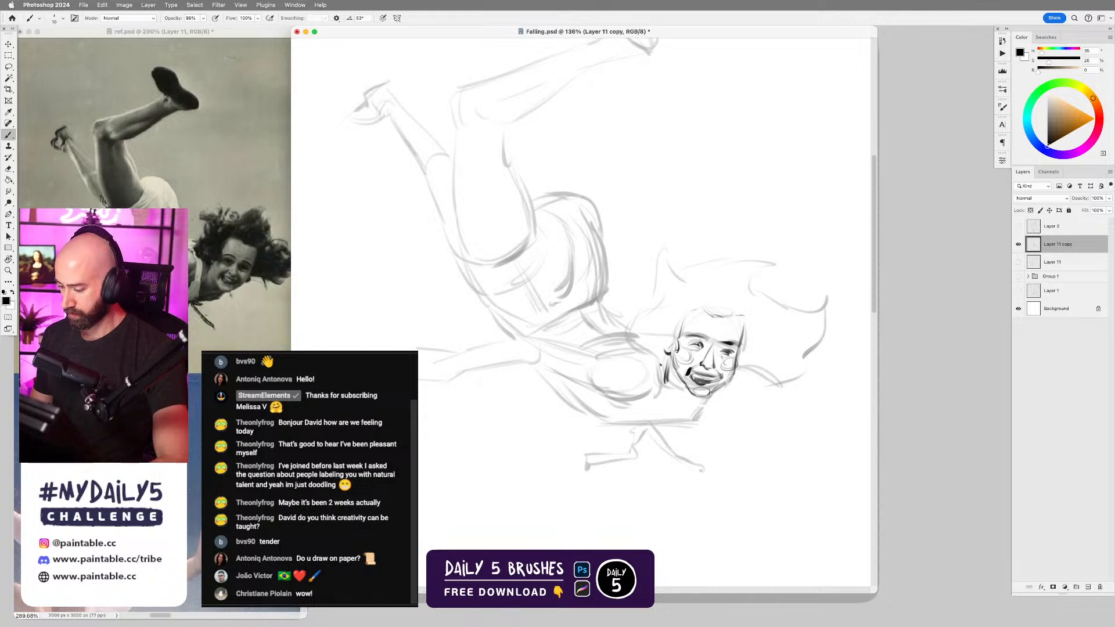
- Draw the wavy outline of the flowing hair around the head, with loose strands on top and a hairline around the forehead
mouse_move(646, 349)
mouse_down()
mouse_move(639, 310)
mouse_move(636, 337)
mouse_move(643, 305)
mouse_move(636, 324)
mouse_move(657, 276)
mouse_move(646, 258)
mouse_move(669, 279)
mouse_up()
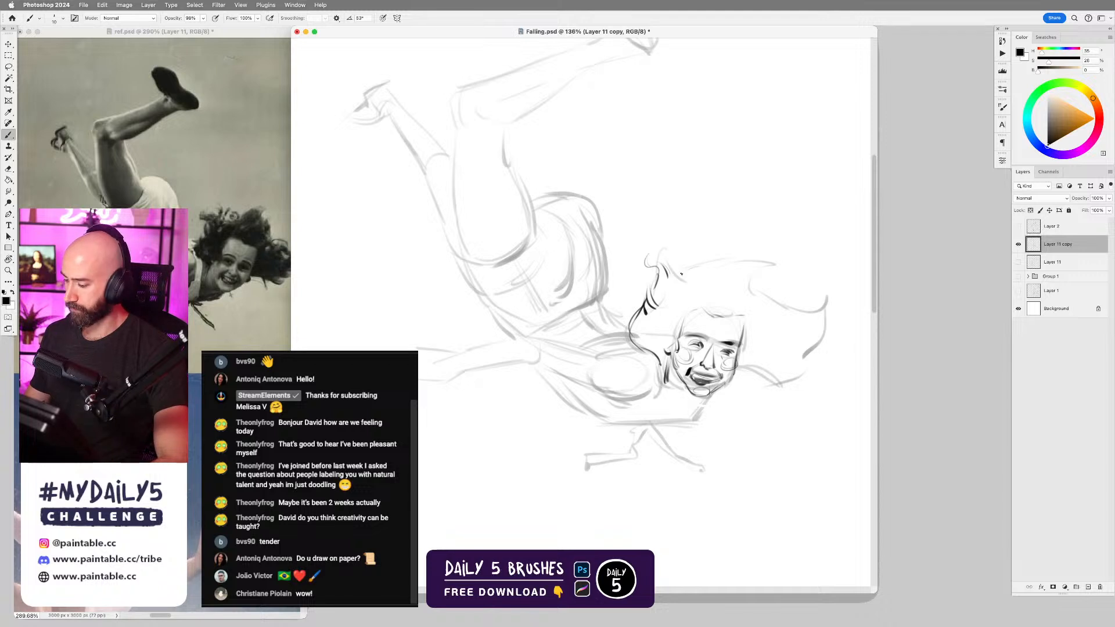
drag(720, 258, 751, 249)
drag(729, 262, 759, 271)
mouse_move(702, 294)
mouse_down()
mouse_move(715, 315)
mouse_move(696, 294)
mouse_move(698, 307)
mouse_move(704, 283)
mouse_up()
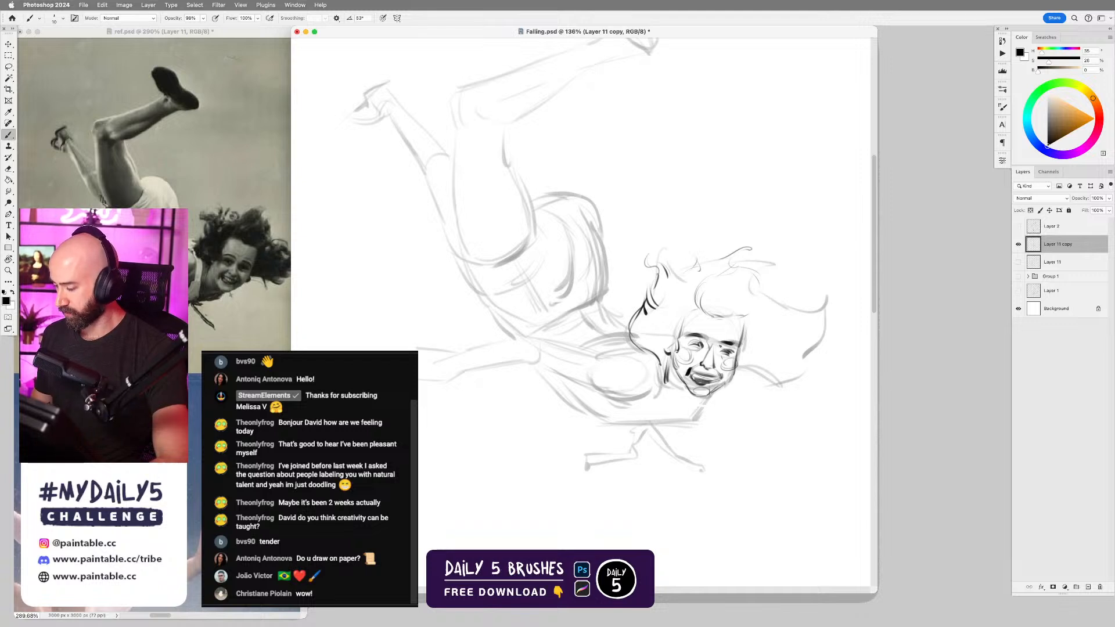
drag(682, 349, 692, 348)
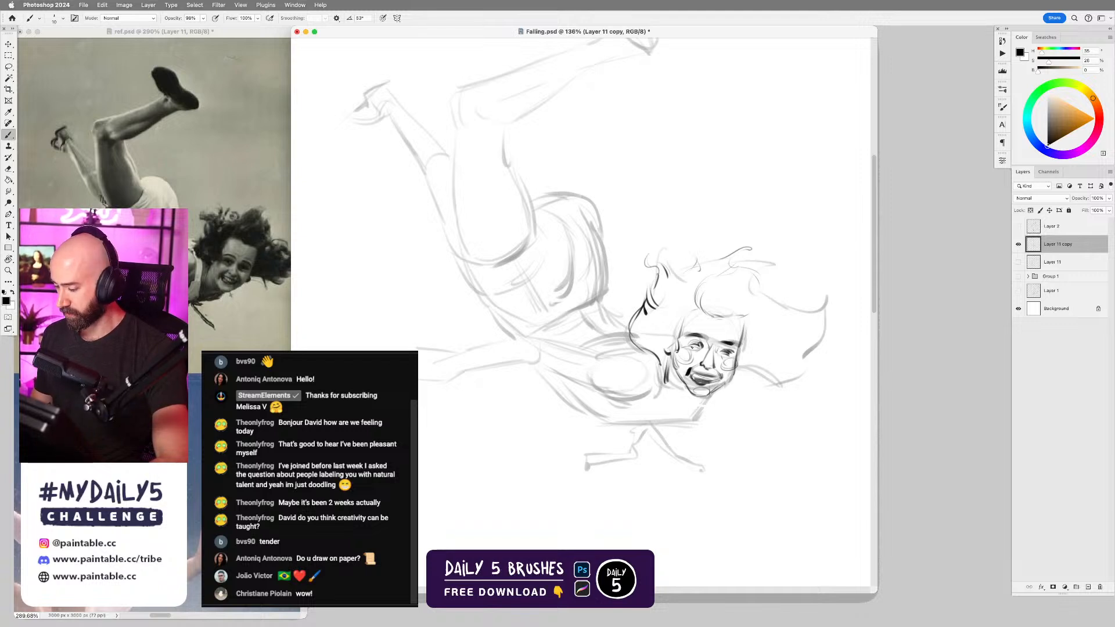
key(super+z)
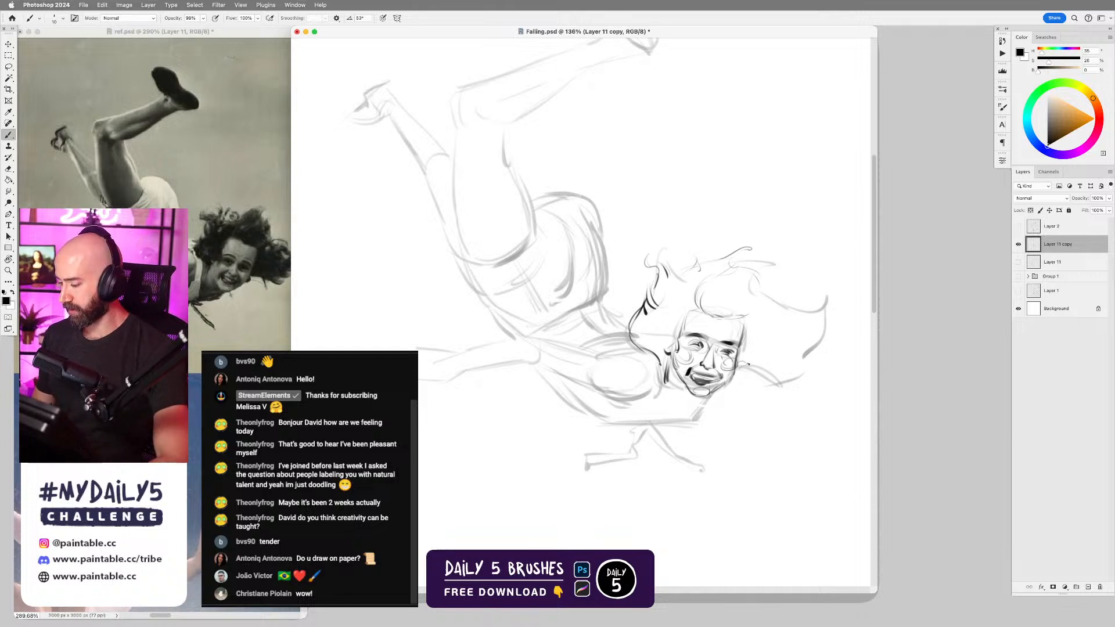
mouse_move(746, 367)
mouse_down()
mouse_move(777, 378)
mouse_move(821, 344)
mouse_move(824, 325)
mouse_move(803, 299)
mouse_move(817, 314)
mouse_move(770, 293)
mouse_move(766, 258)
mouse_move(753, 248)
mouse_up()
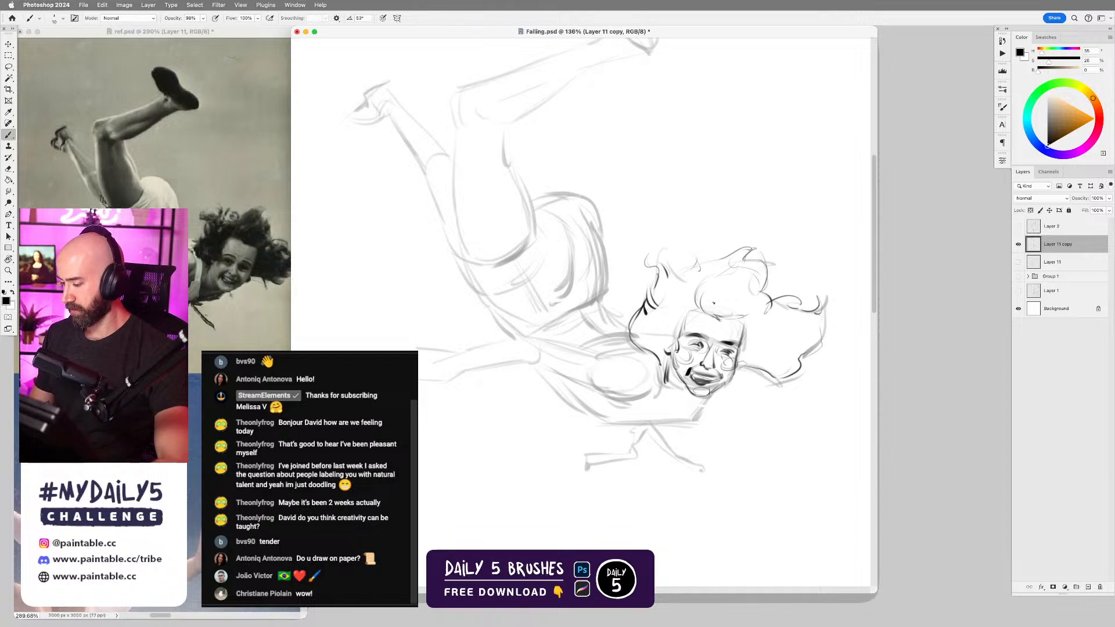
mouse_move(721, 319)
mouse_down()
mouse_move(714, 295)
mouse_move(678, 333)
mouse_up()
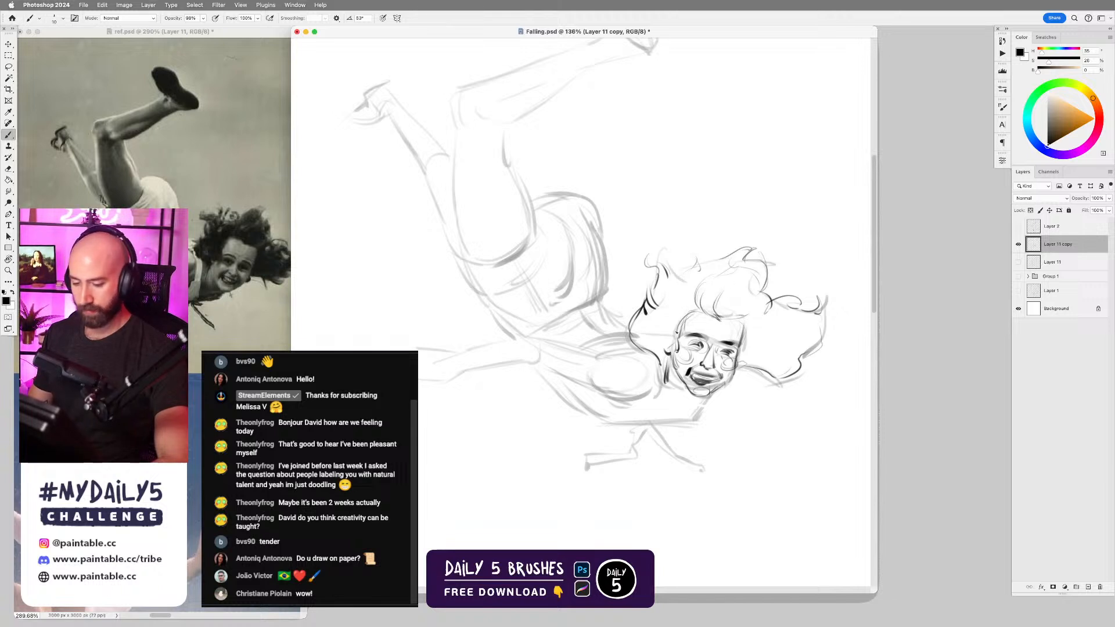
- Draw the dark lower contour of the torso, from below the chin along the chest and up toward the far armpit
scroll(747, 418, down, 2)
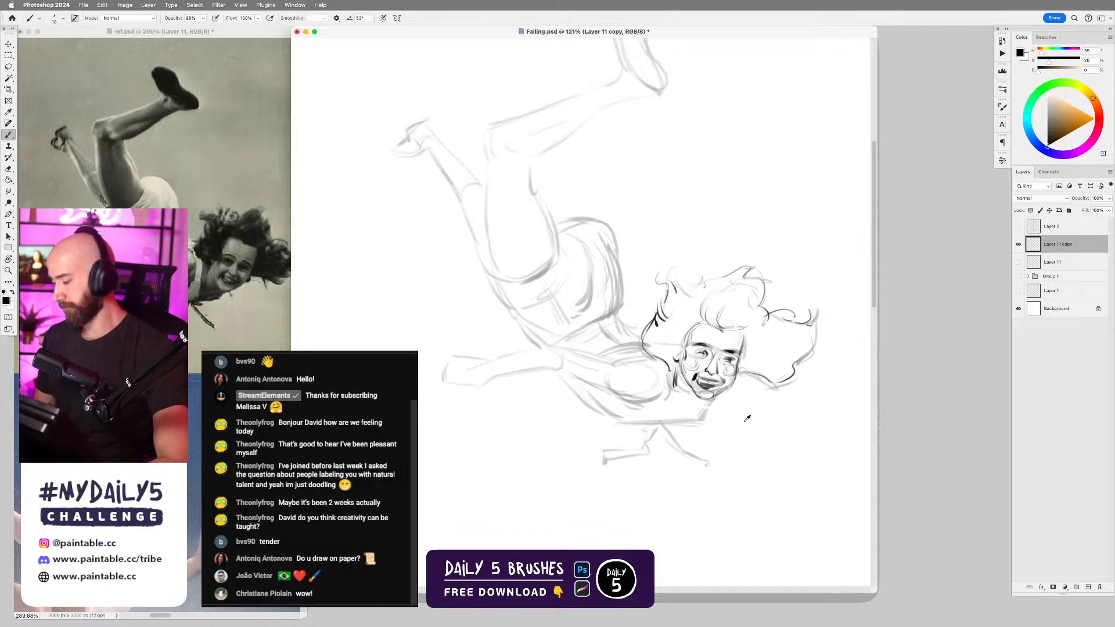
scroll(747, 418, down, 4)
scroll(722, 455, up, 3)
key(bracketright)
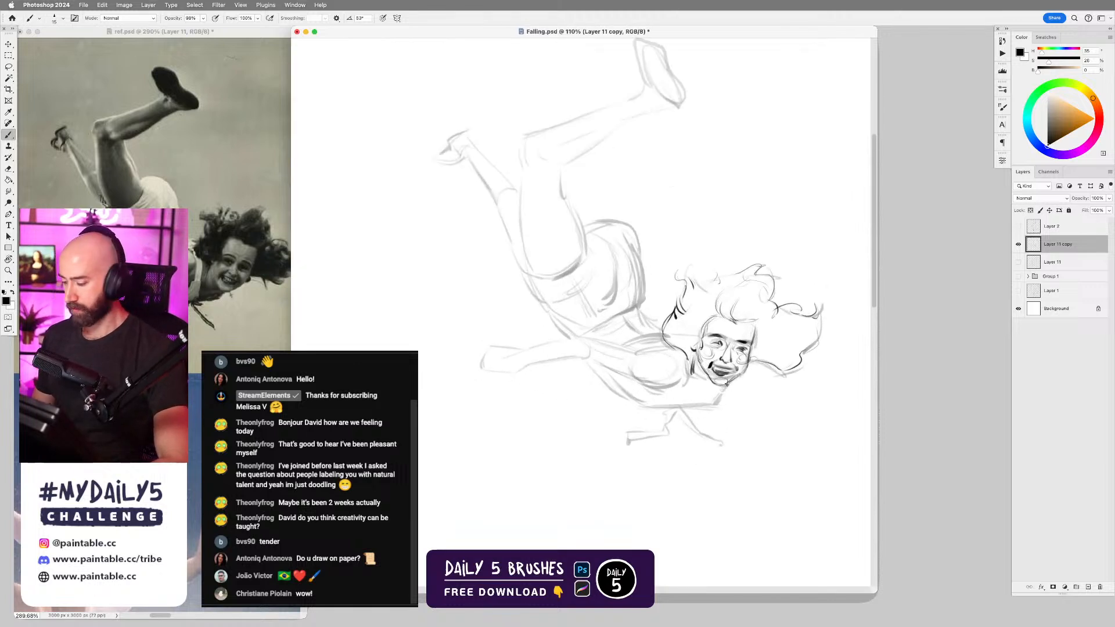
drag(724, 388, 714, 402)
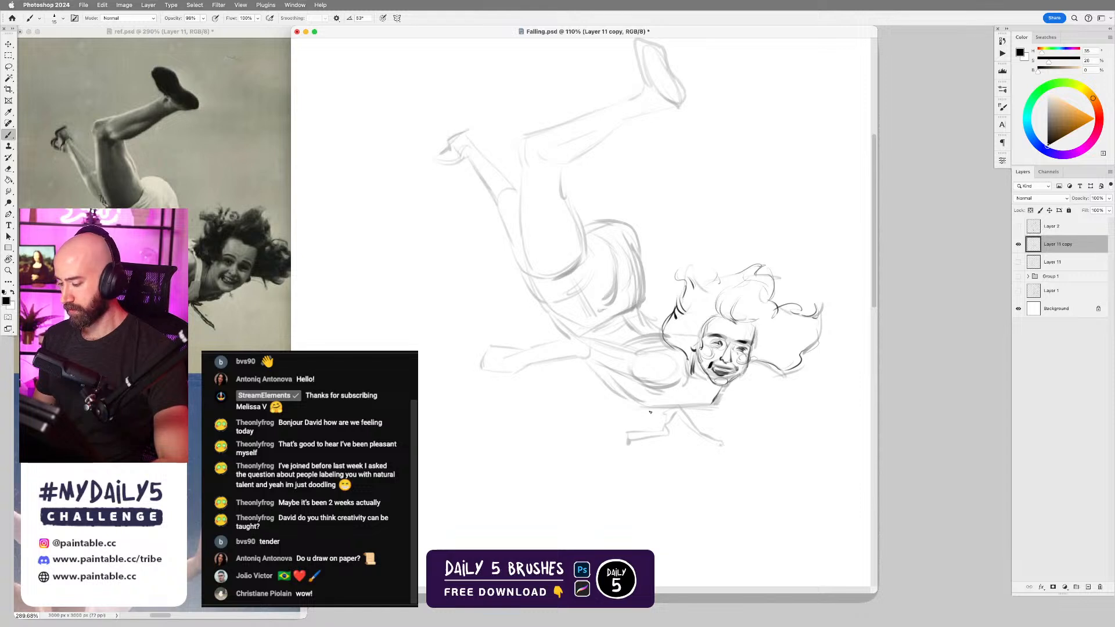
drag(646, 410, 712, 403)
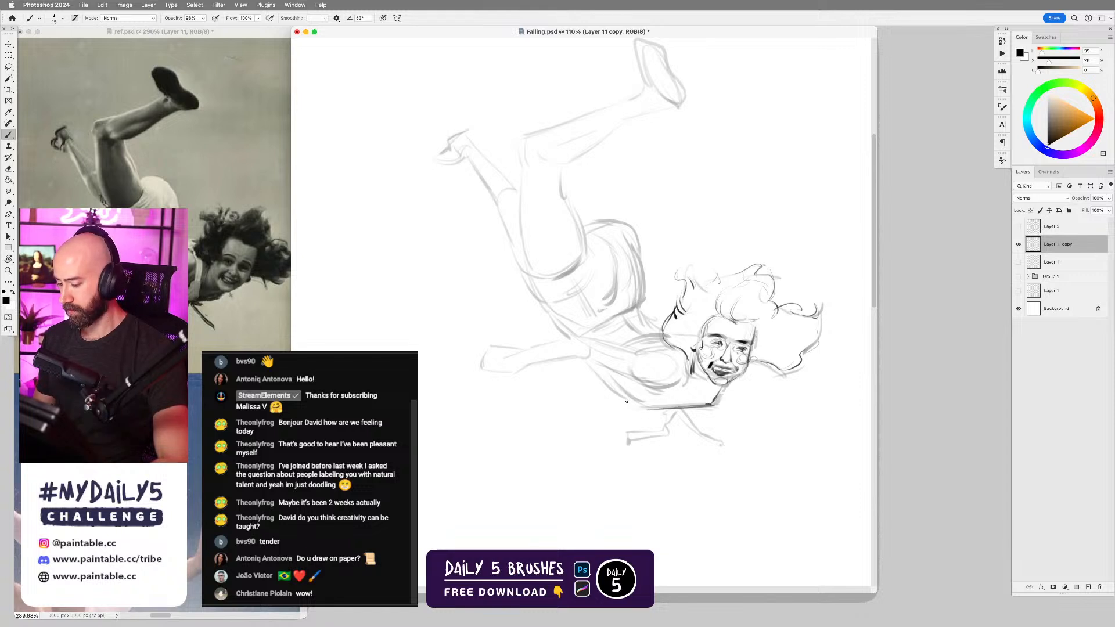
mouse_move(621, 400)
mouse_down()
mouse_move(670, 414)
mouse_move(640, 403)
mouse_move(689, 408)
mouse_move(656, 413)
mouse_move(710, 404)
mouse_move(647, 409)
mouse_up()
key(ctrl+z)
key(ctrl+z)
key(ctrl+z)
drag(592, 366, 633, 398)
drag(590, 363, 661, 412)
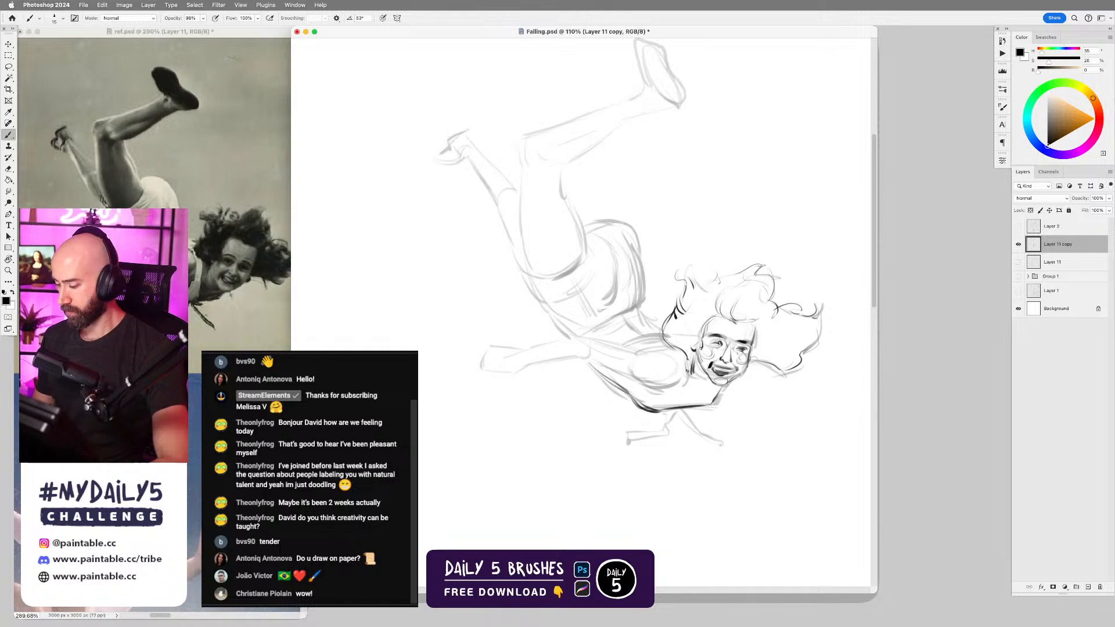
- Draw the line of the top's strap from the neck to the chest, and undo the dark shading under the chin
mouse_move(670, 398)
mouse_down()
mouse_move(643, 393)
mouse_move(672, 390)
mouse_move(685, 356)
mouse_move(683, 410)
mouse_up()
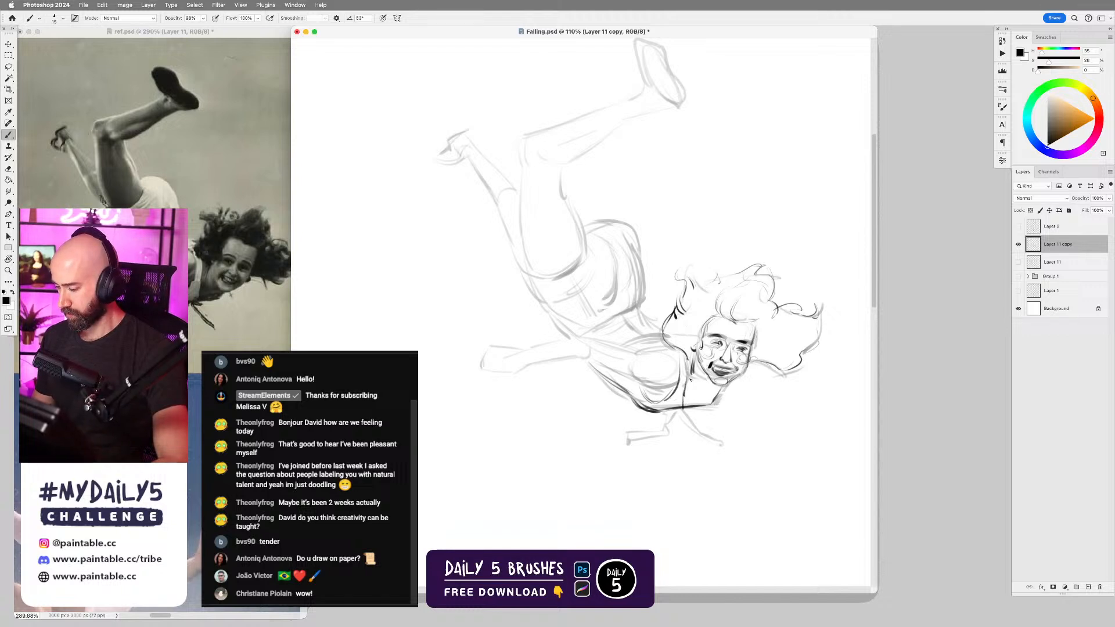
mouse_move(680, 360)
mouse_down()
mouse_move(658, 405)
mouse_move(716, 402)
mouse_move(696, 387)
mouse_move(707, 377)
mouse_move(697, 369)
mouse_move(701, 378)
mouse_up()
key(super+z)
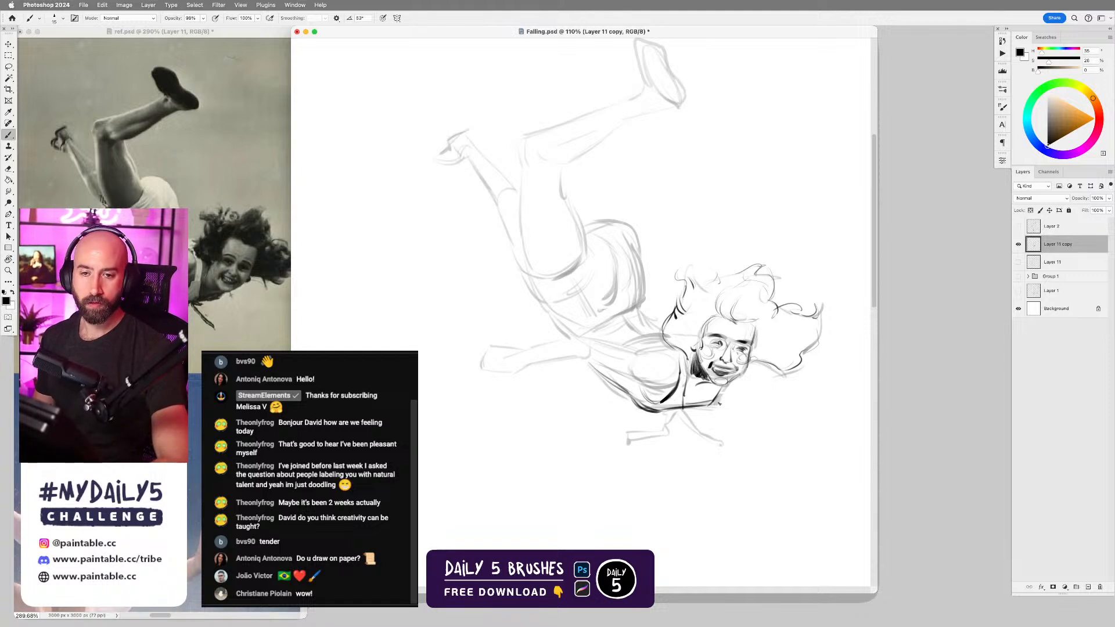
key(super+z)
key(super+z)
key(super+z)
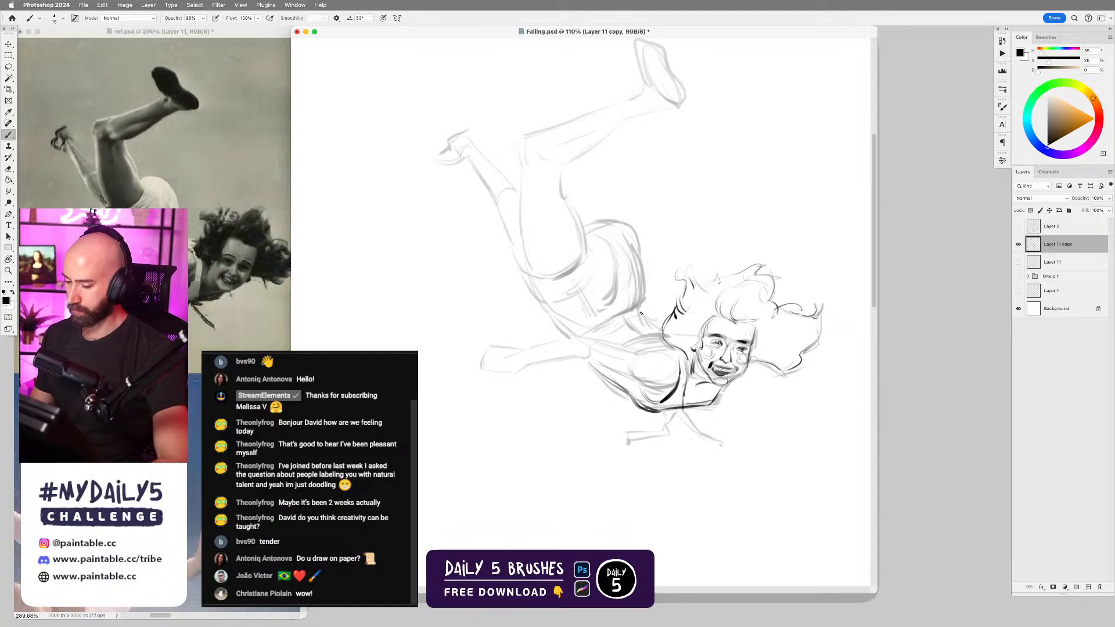
- Darken the line of the back beside the hair and the contours of the near shoulder and upper arm
mouse_move(637, 308)
mouse_down()
mouse_move(658, 321)
mouse_move(630, 329)
mouse_up()
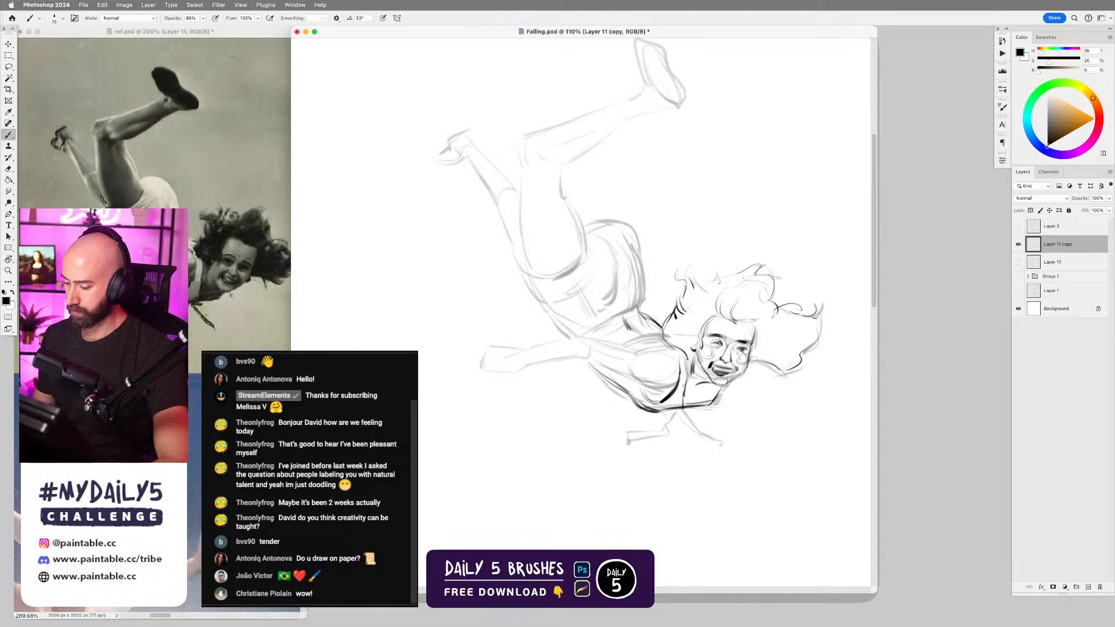
drag(638, 378, 669, 387)
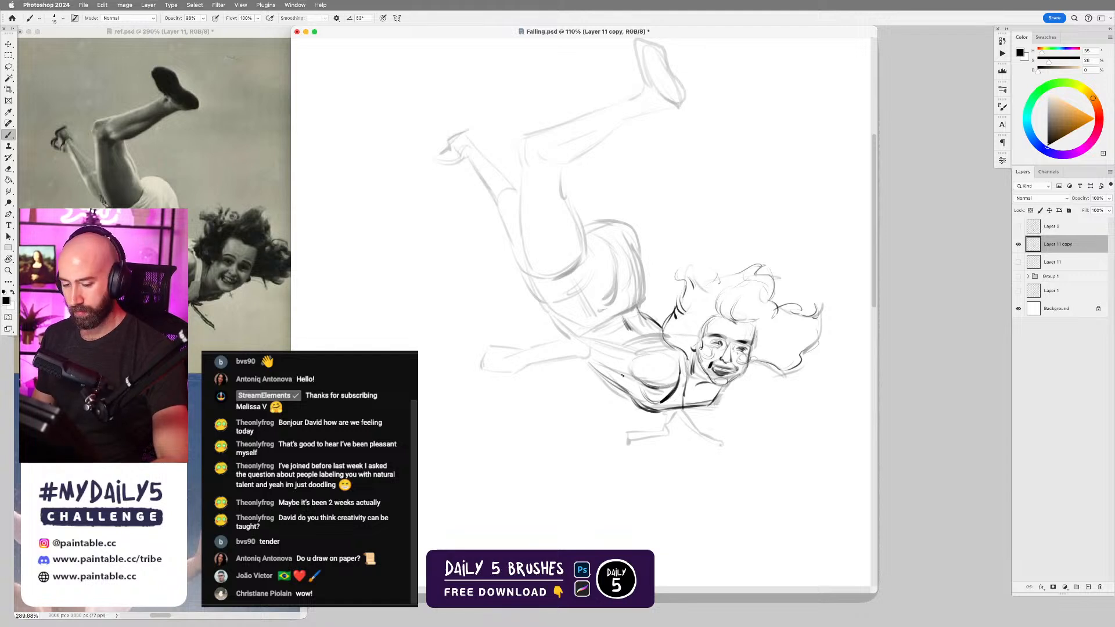
drag(590, 361, 638, 380)
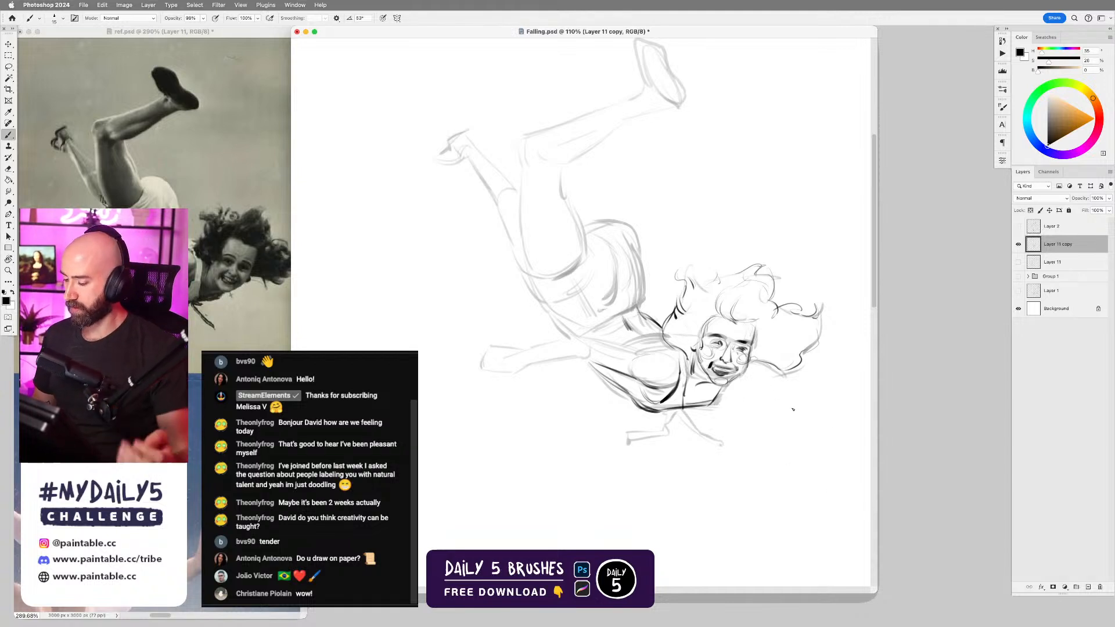
- Rotate the canvas and redraw the outstretched near arm with dark contours from the shoulder to the wrist, outlining the closed hand
key(r)
mouse_move(756, 393)
mouse_down()
mouse_move(629, 338)
mouse_move(648, 335)
mouse_up()
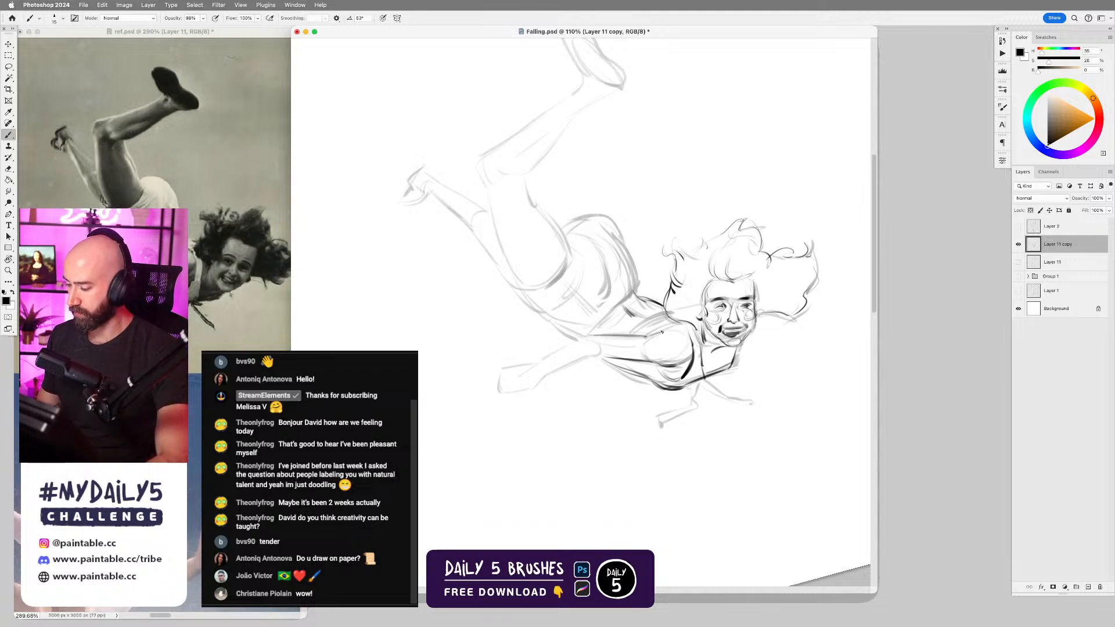
key(super+z)
drag(646, 337, 677, 331)
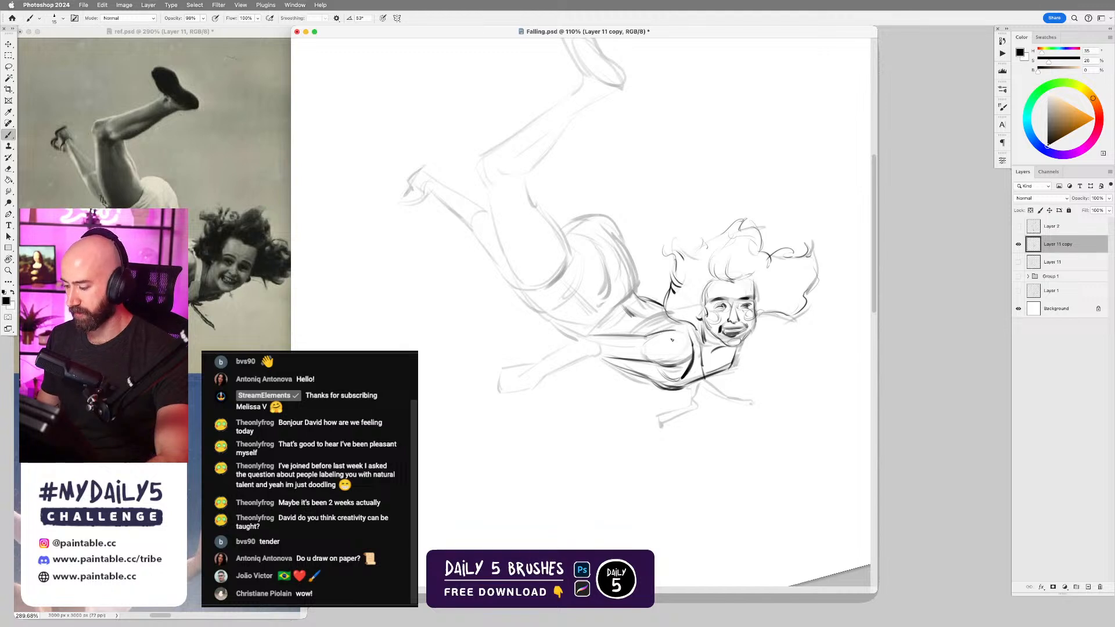
mouse_move(645, 342)
mouse_down()
mouse_move(546, 375)
mouse_move(559, 365)
mouse_move(559, 353)
mouse_move(546, 356)
mouse_move(584, 336)
mouse_up()
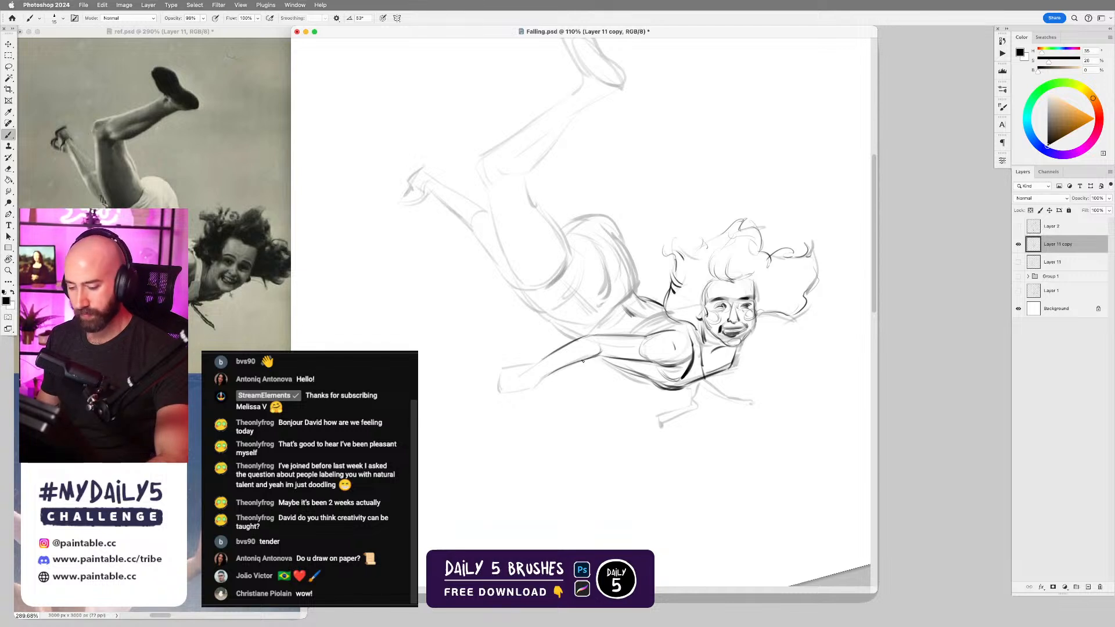
mouse_move(561, 368)
mouse_down()
mouse_move(507, 393)
mouse_move(500, 378)
mouse_move(539, 365)
mouse_move(538, 384)
mouse_up()
key(super+z)
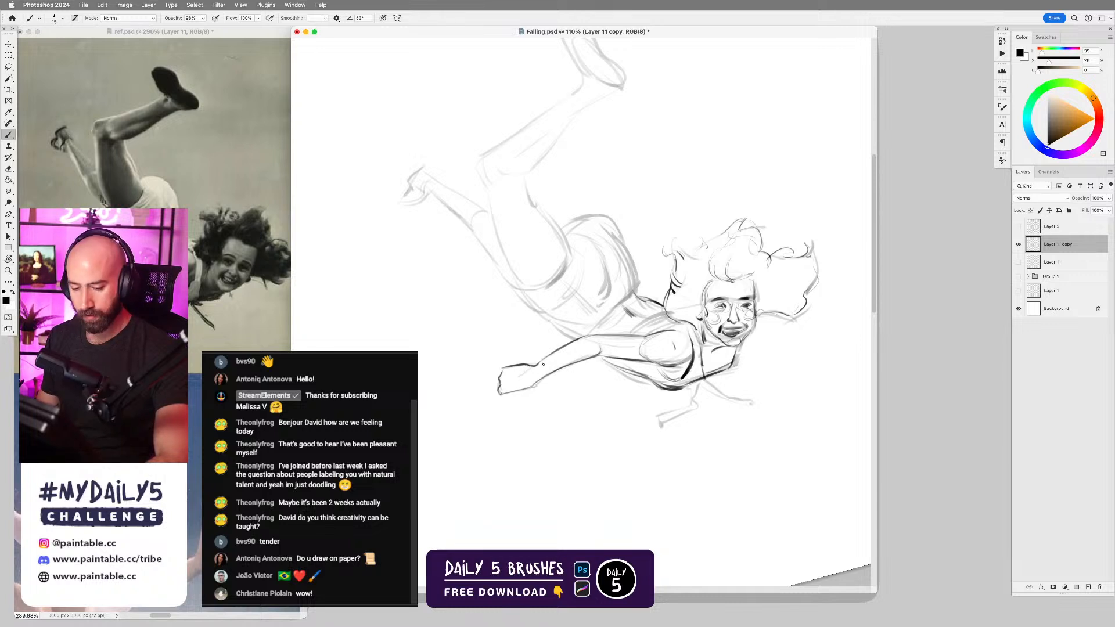
drag(501, 387, 506, 393)
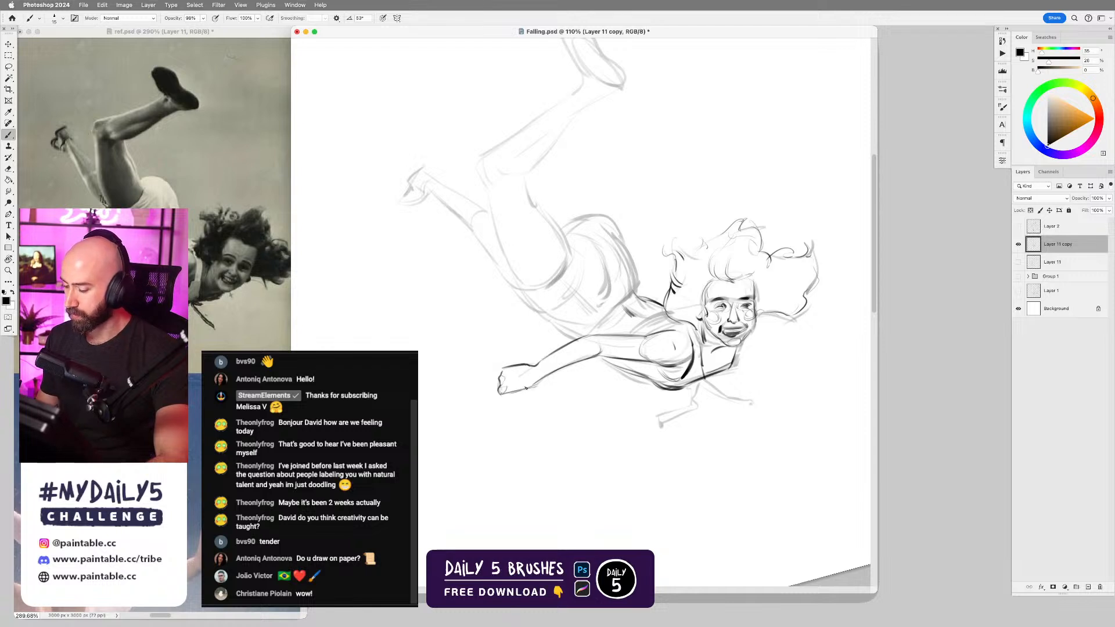
- Add a thick dark accent along the strap at the chest, and clean up faded lines below the torso with a much smaller eraser
drag(672, 375, 646, 414)
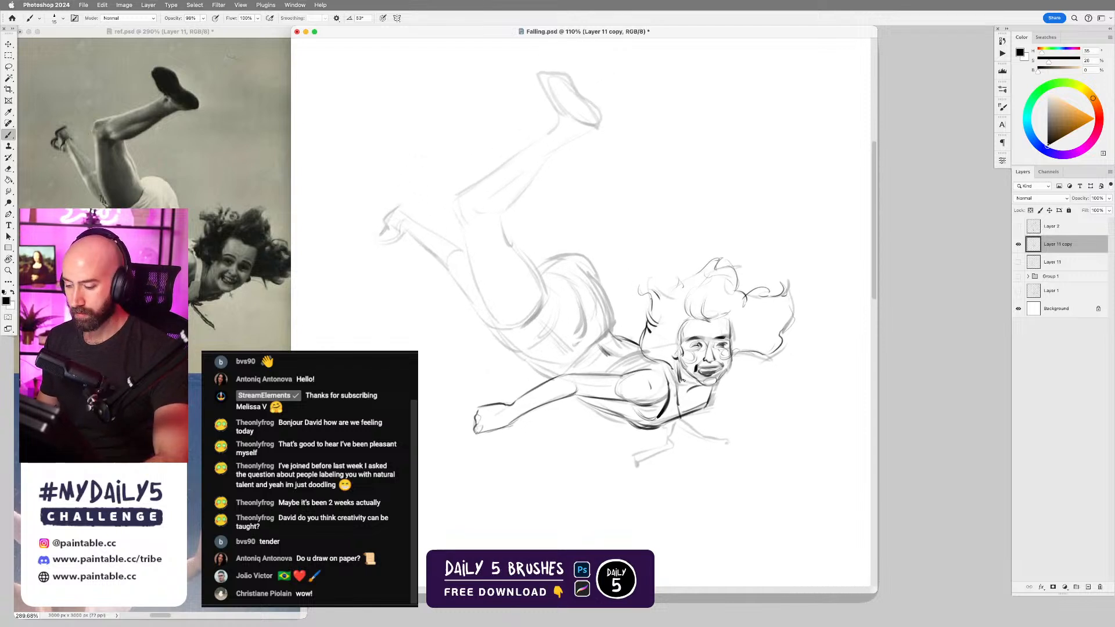
key(r)
key(e)
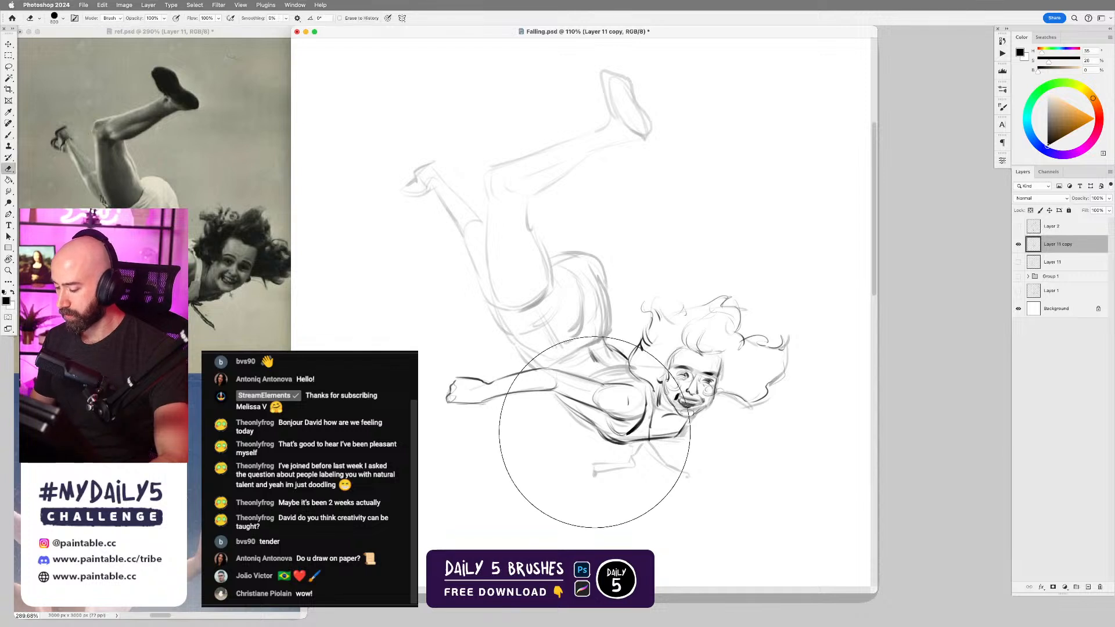
key(bracketleft)
key(bracketleft)
key(bracketleft)
key(bracketleft)
key(bracketleft)
key(bracketleft)
key(bracketleft)
key(bracketleft)
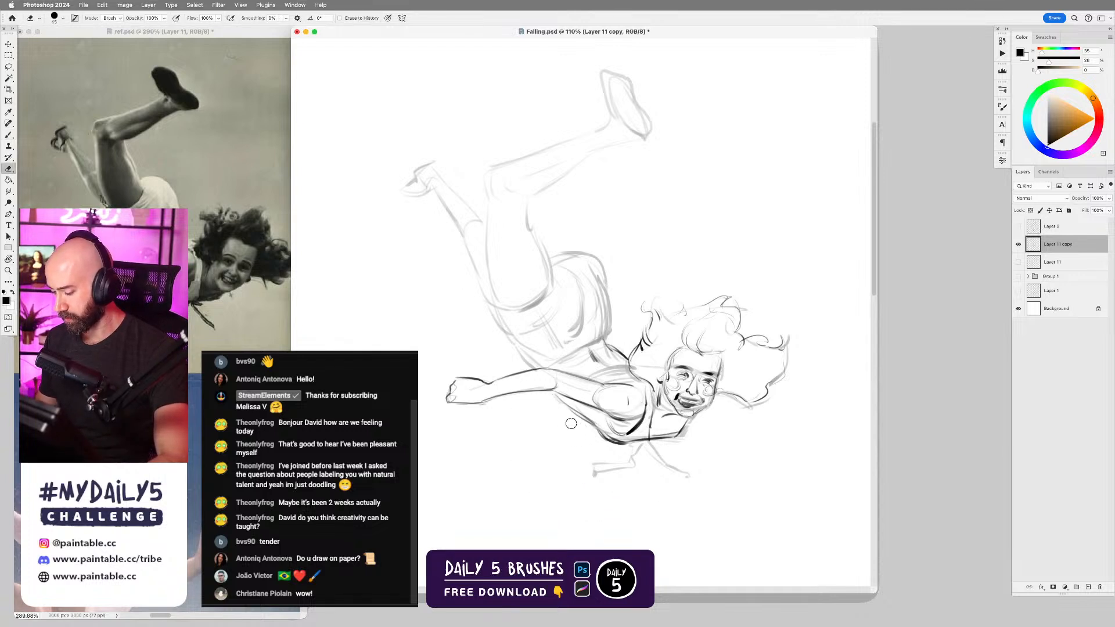
key(b)
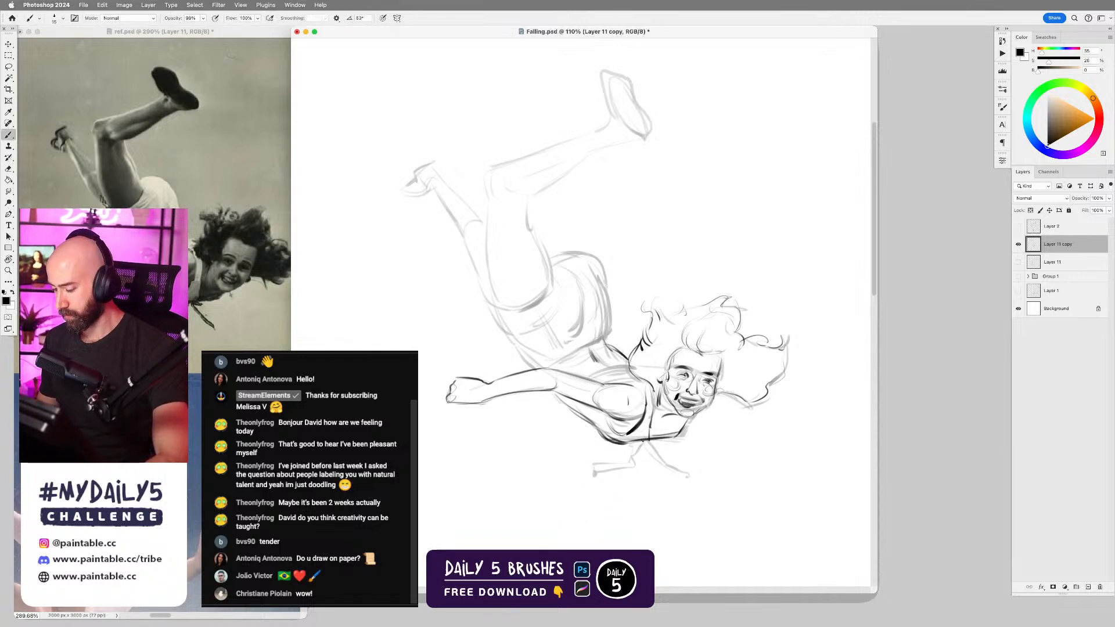
- Draw the two dark ribbon tails hanging below the chest, and add short strokes along the side of the top
mouse_move(638, 446)
mouse_down()
mouse_move(630, 463)
mouse_move(613, 460)
mouse_up()
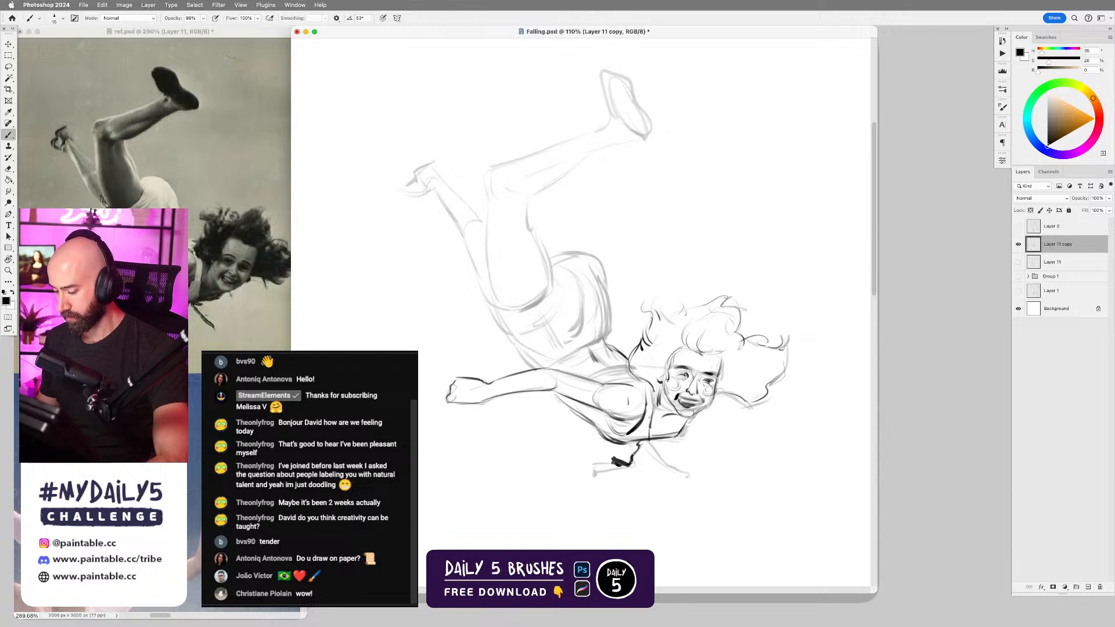
mouse_move(644, 443)
mouse_down()
mouse_move(669, 468)
mouse_move(647, 441)
mouse_move(665, 437)
mouse_up()
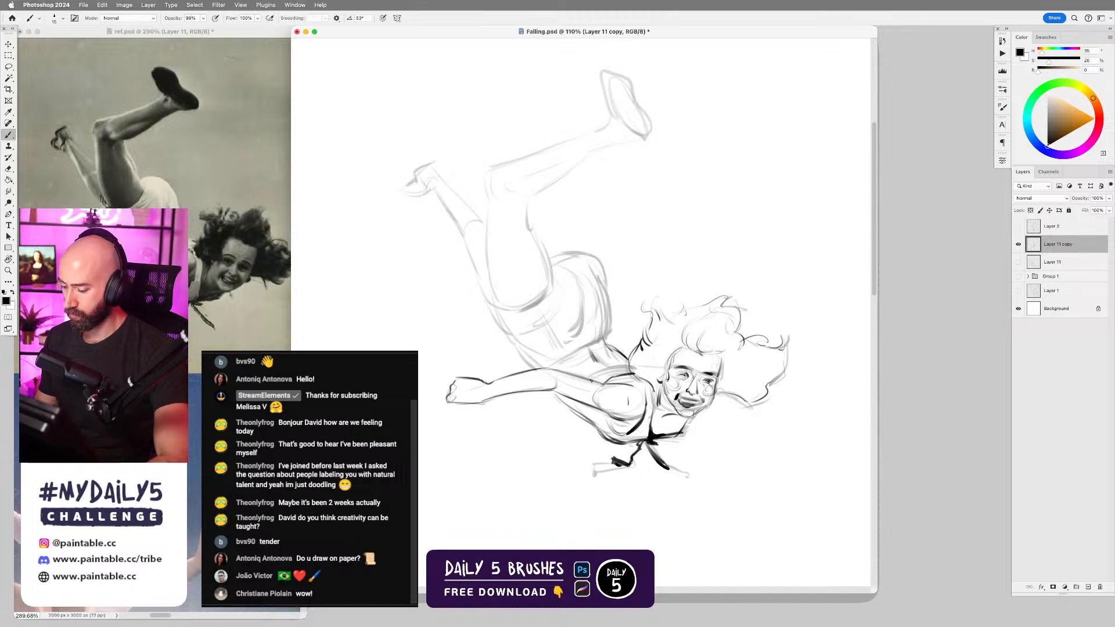
drag(591, 381, 630, 363)
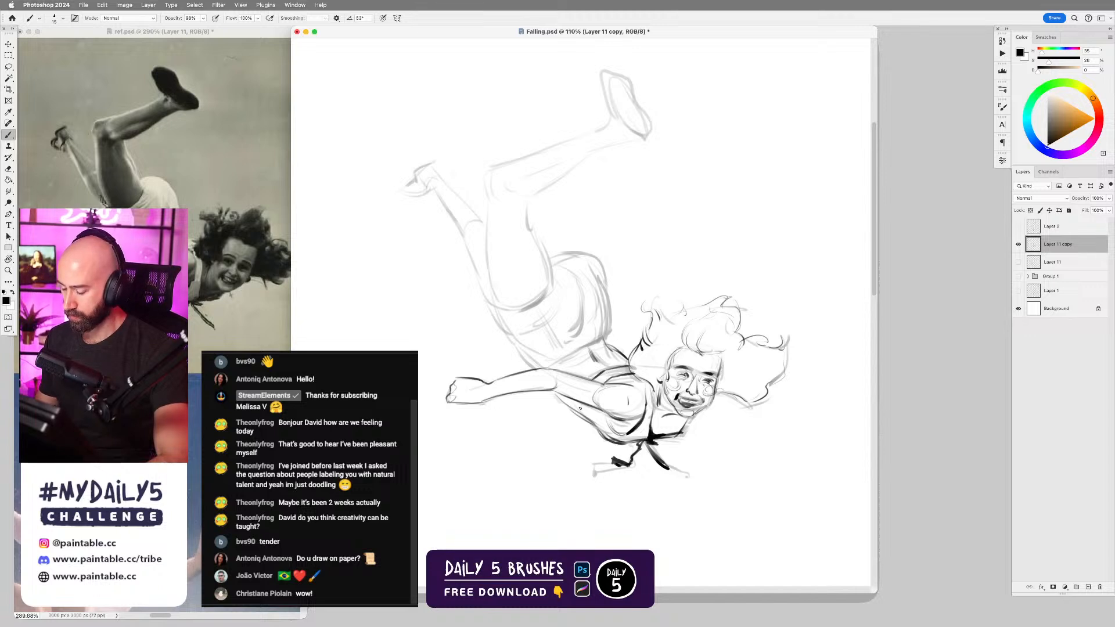
drag(573, 400, 579, 412)
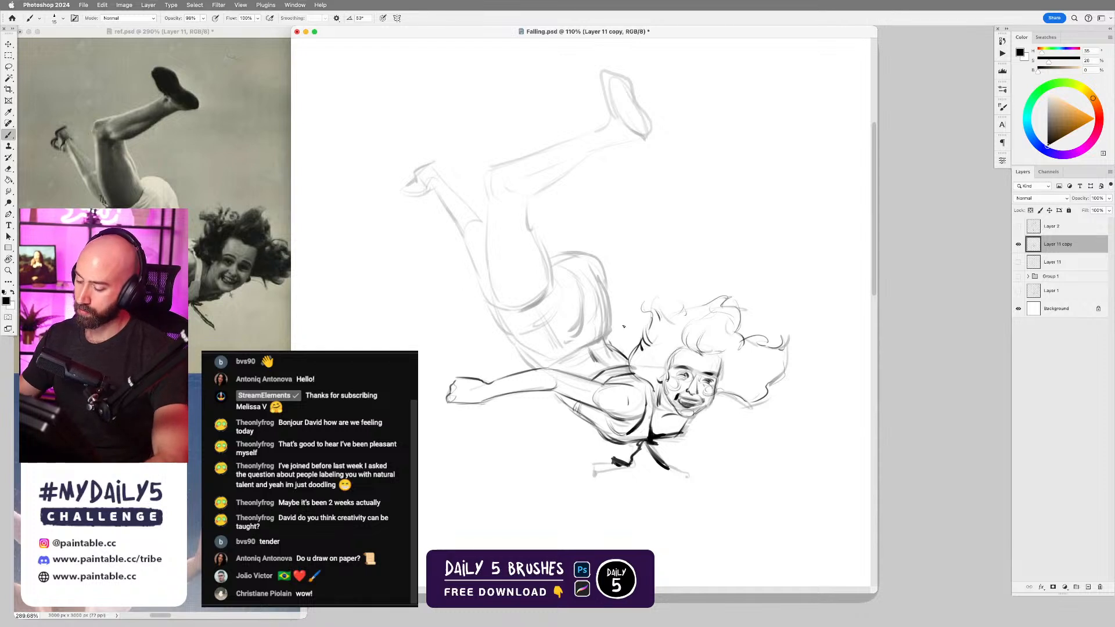
- Outline the waist and the rounded seat of the shorts with dark lines, and define the hem around the thigh
scroll(645, 337, down, 3)
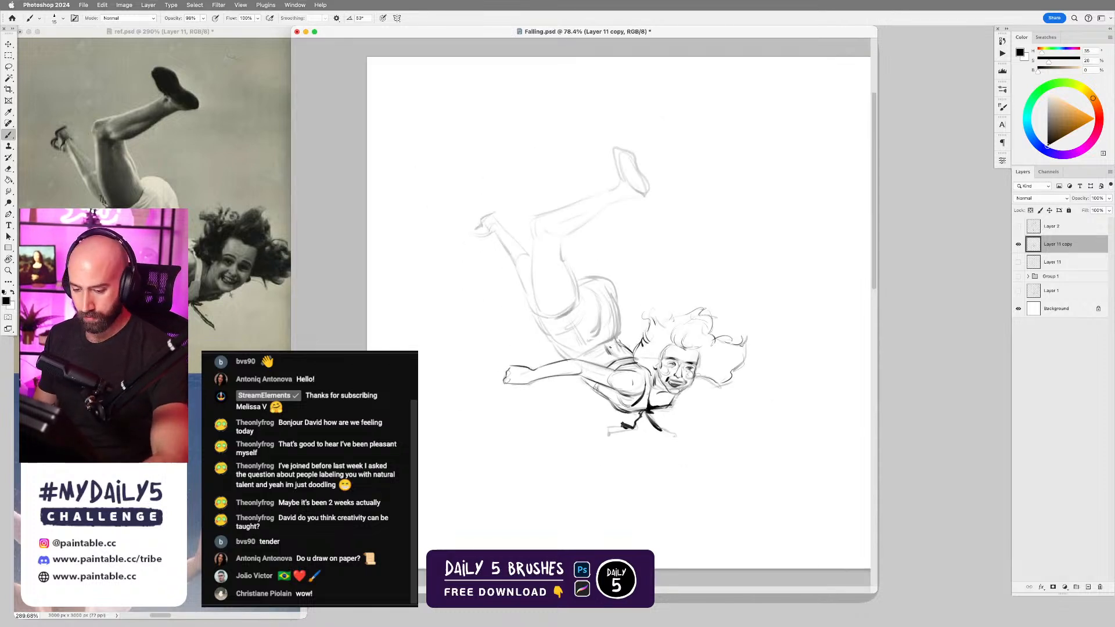
mouse_move(572, 359)
mouse_down()
mouse_move(618, 339)
mouse_move(617, 290)
mouse_move(596, 273)
mouse_move(583, 274)
mouse_move(581, 302)
mouse_move(551, 318)
mouse_move(562, 358)
mouse_up()
key(super+z)
key(super+z)
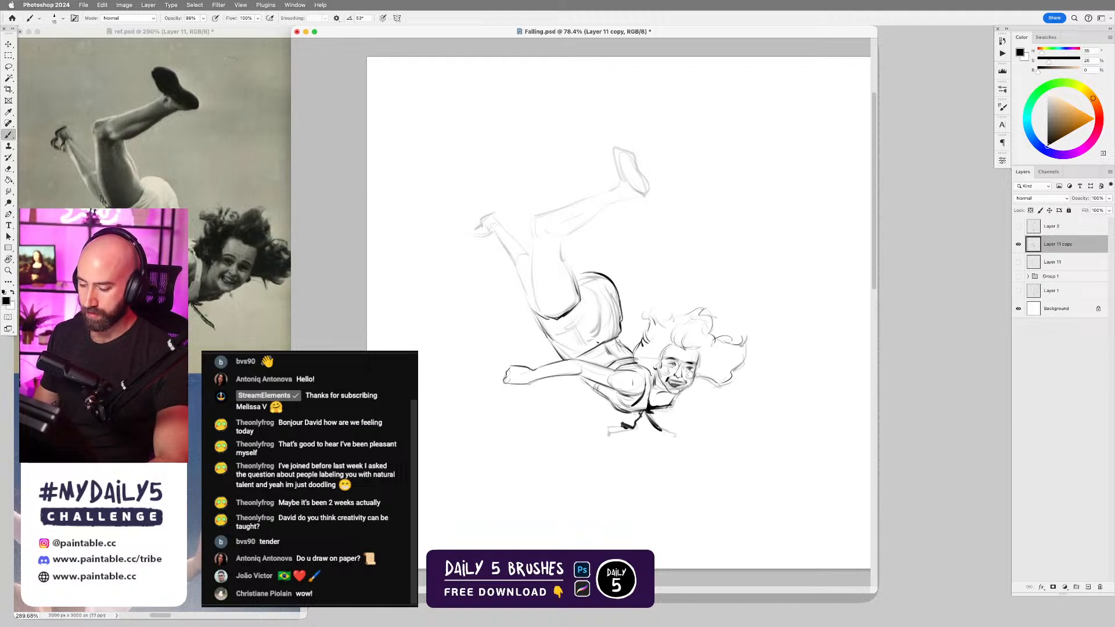
mouse_move(559, 332)
mouse_down()
mouse_move(586, 318)
mouse_move(579, 327)
mouse_move(568, 321)
mouse_move(582, 307)
mouse_up()
key(ctrl+z)
key(ctrl+z)
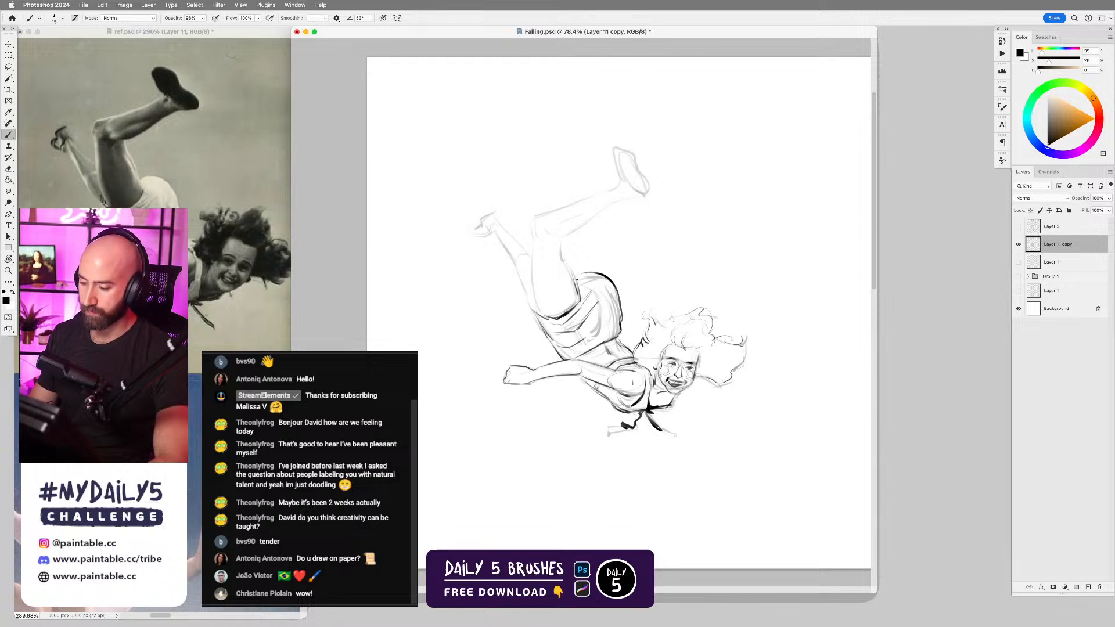
- Darken the back of the near thigh from the shorts to the knee and the underside of the calf to the heel
mouse_move(580, 283)
mouse_down()
mouse_move(564, 254)
mouse_move(580, 300)
mouse_up()
key(super+z)
key(super+z)
drag(563, 235, 564, 256)
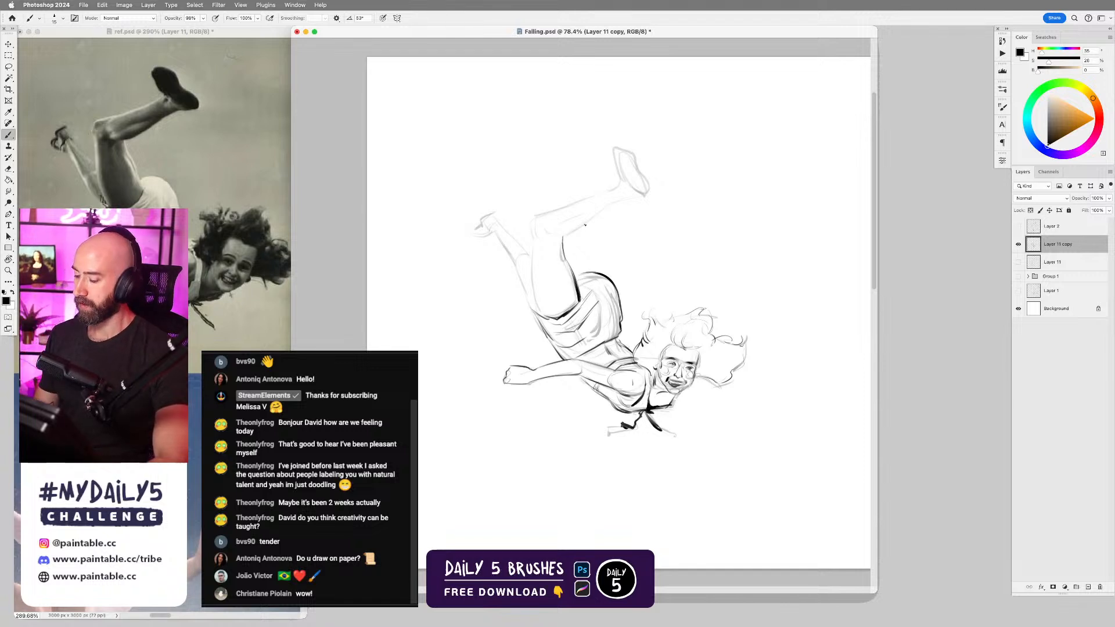
drag(547, 238, 607, 209)
drag(557, 238, 645, 194)
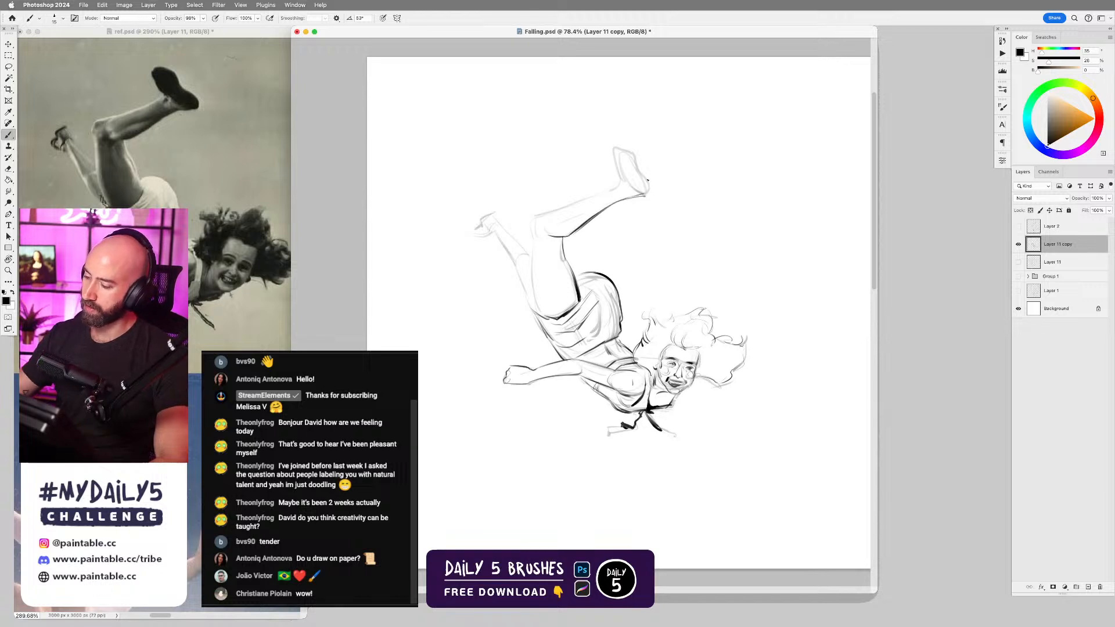
key(super+z)
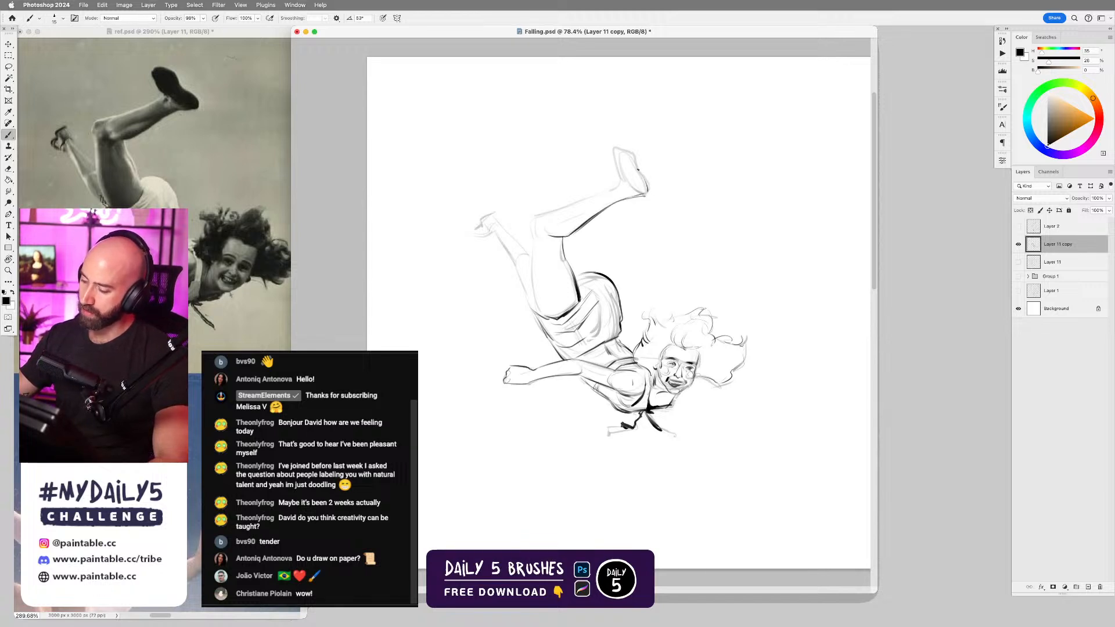
- Outline the raised near shoe with dark lines along the sole, heel, toe and upper edge
drag(638, 170, 647, 192)
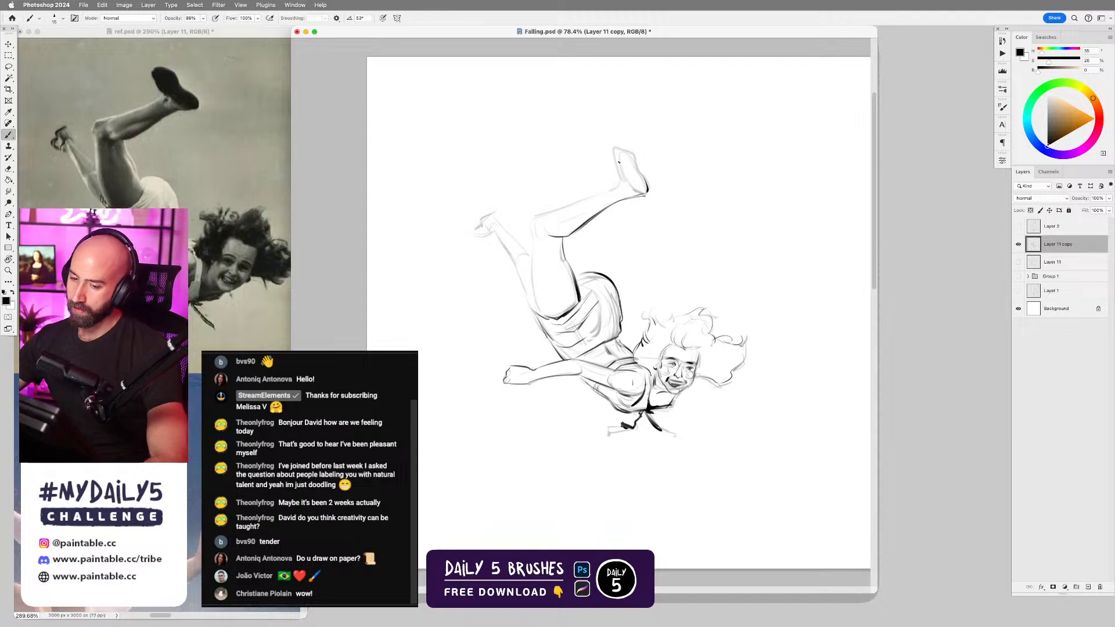
mouse_move(616, 164)
mouse_down()
mouse_move(627, 182)
mouse_move(616, 172)
mouse_move(637, 160)
mouse_up()
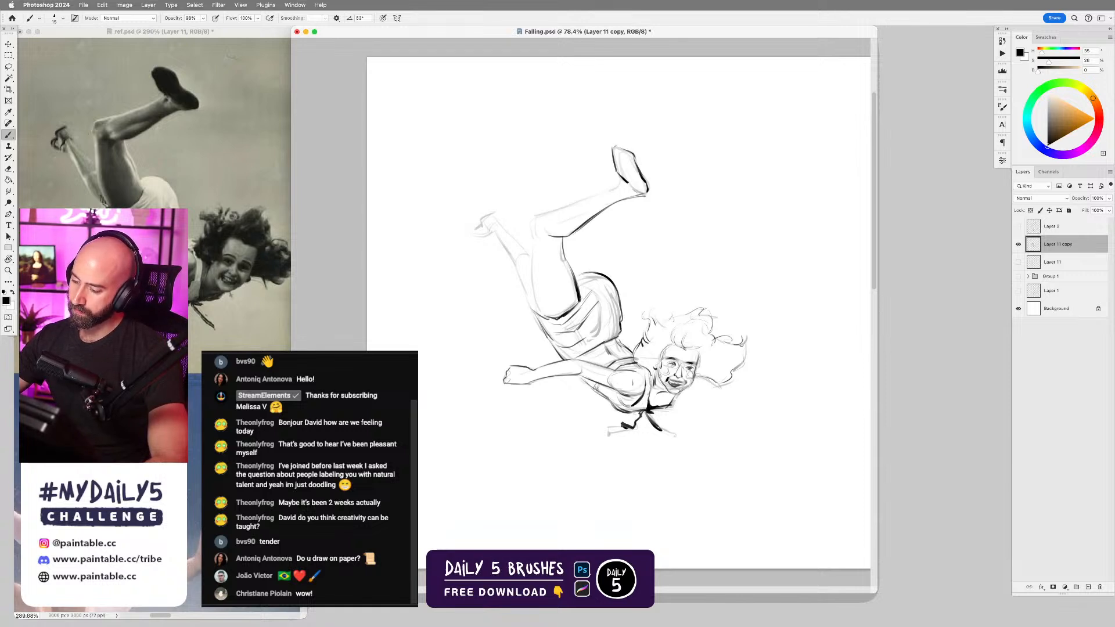
drag(614, 146, 634, 155)
drag(615, 146, 616, 176)
- Draw the shin line from knee to ankle, a calf muscle line, and the front contour of the near thigh
drag(536, 214, 614, 189)
key(super+z)
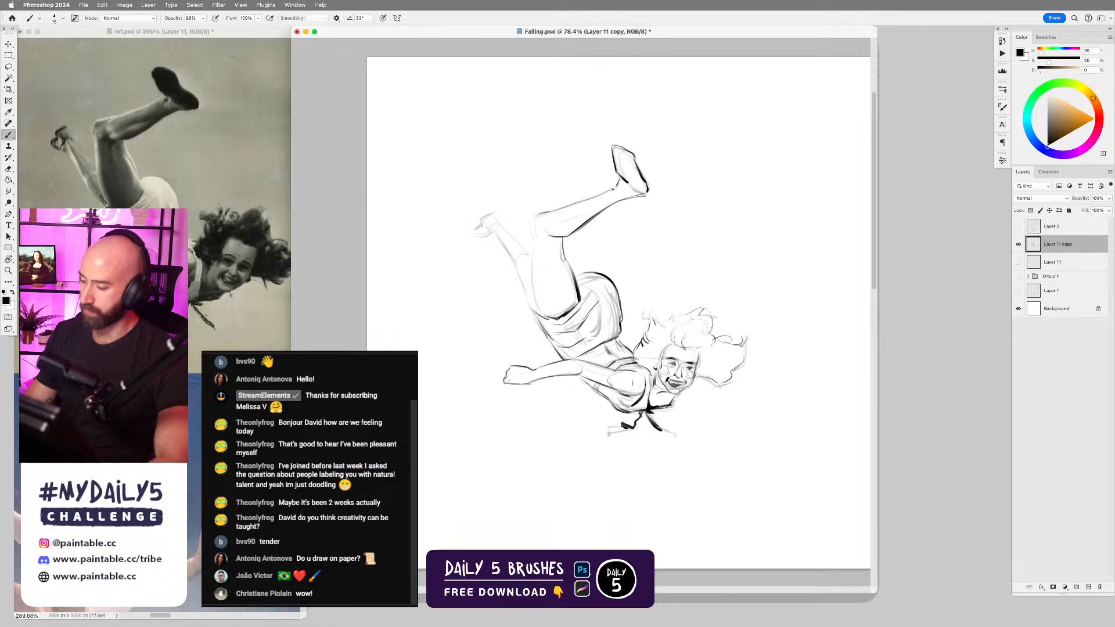
key(super+z)
drag(551, 212, 616, 188)
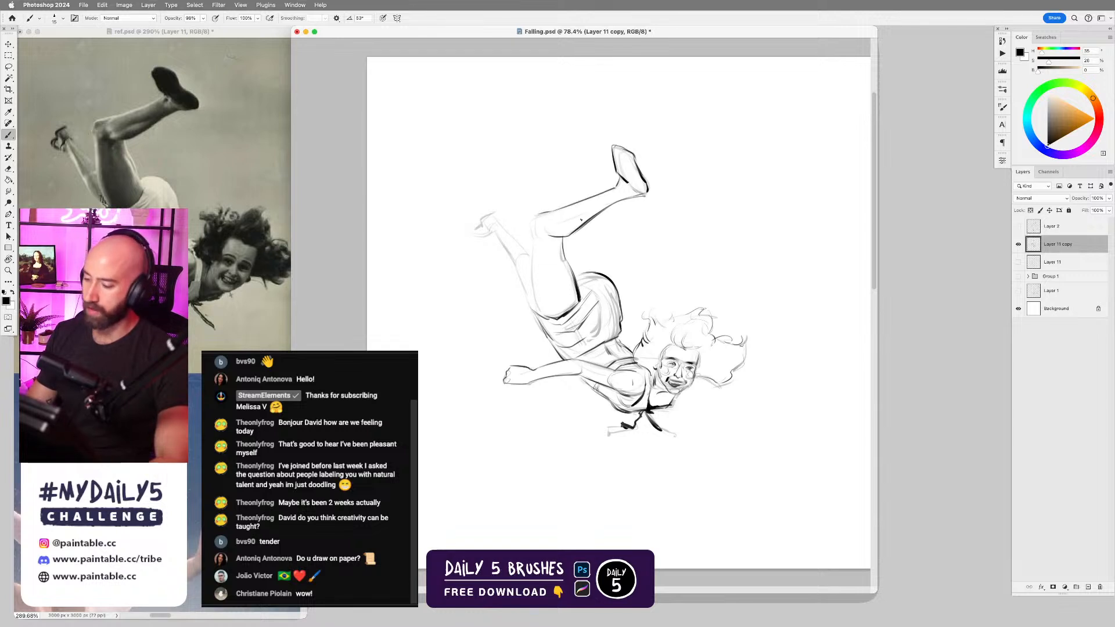
drag(561, 224, 587, 212)
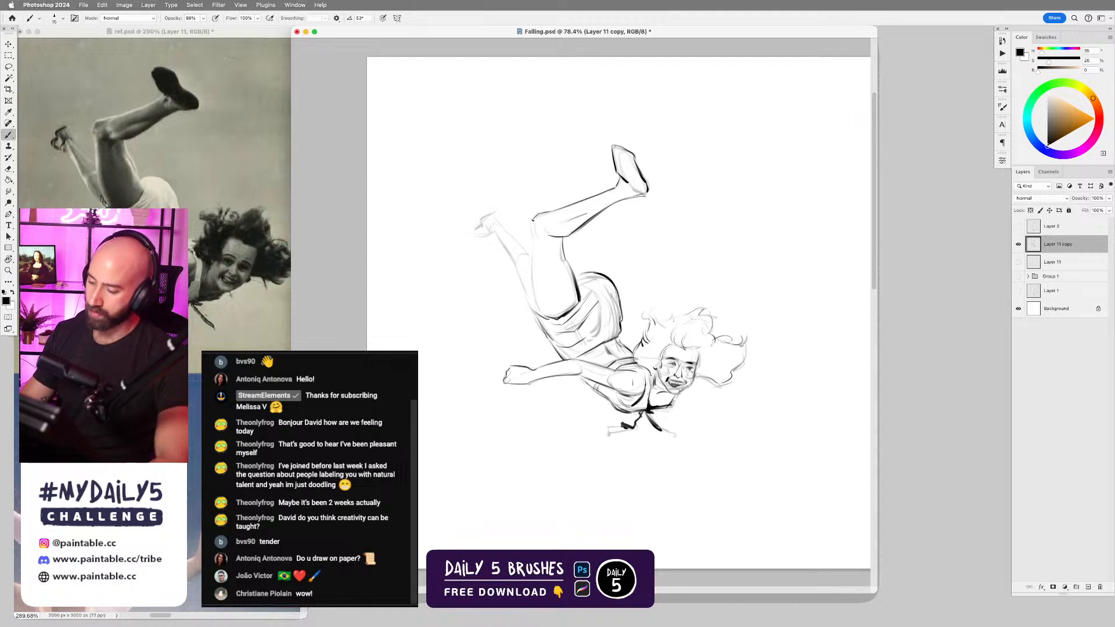
drag(534, 237, 539, 312)
key(super+z)
drag(533, 233, 538, 314)
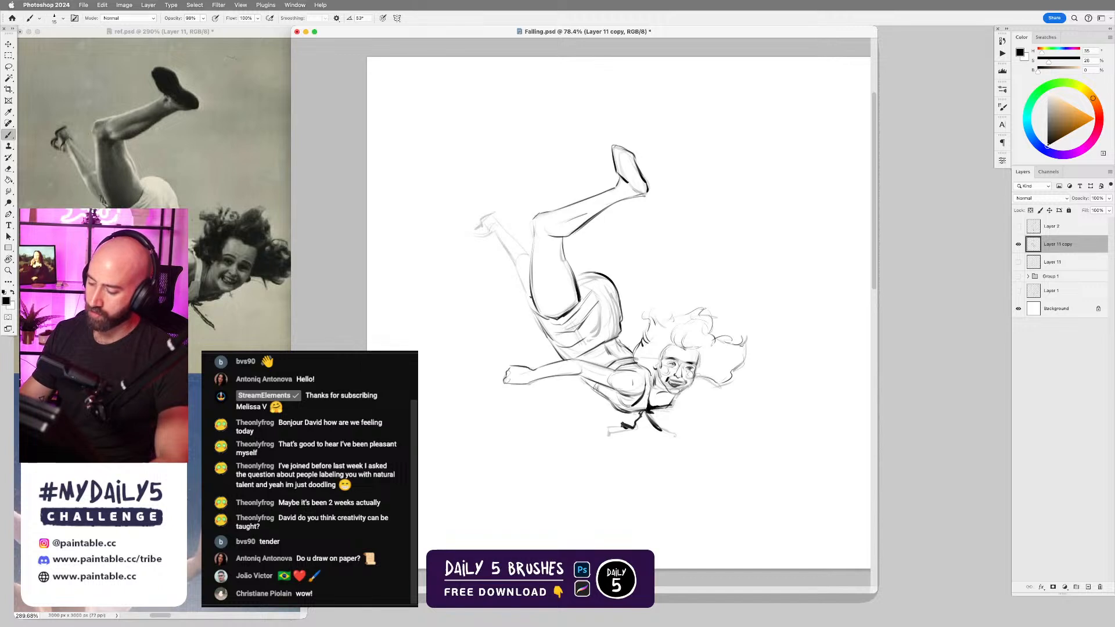
- Redraw the far leg's contours behind the near thigh and outline its foot with dark lines
drag(520, 276, 539, 317)
key(super+z)
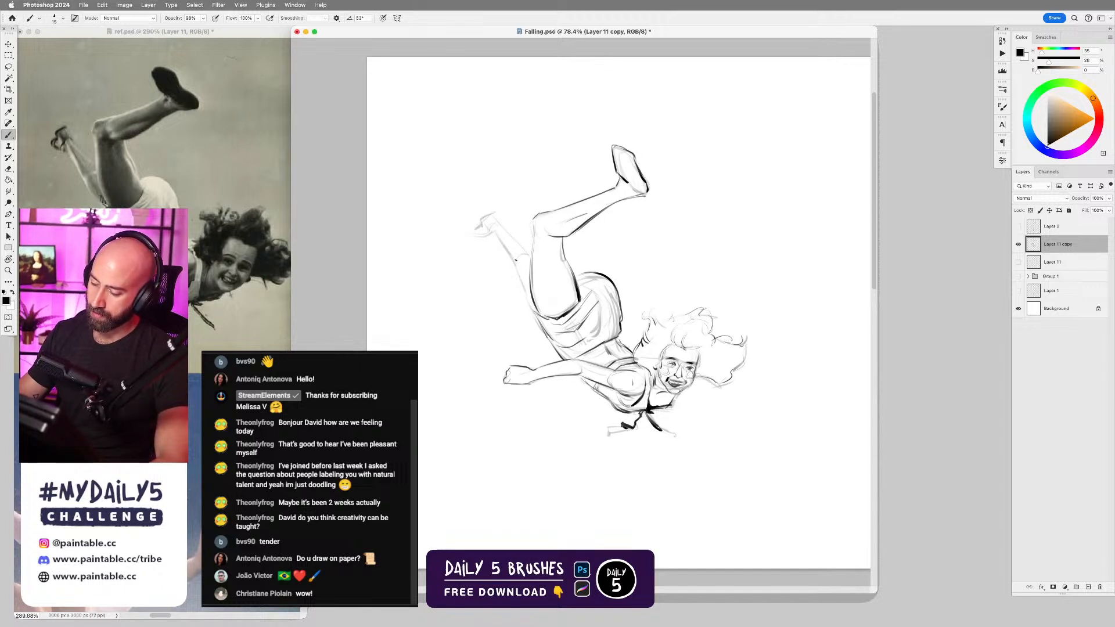
drag(521, 278, 538, 309)
key(super+z)
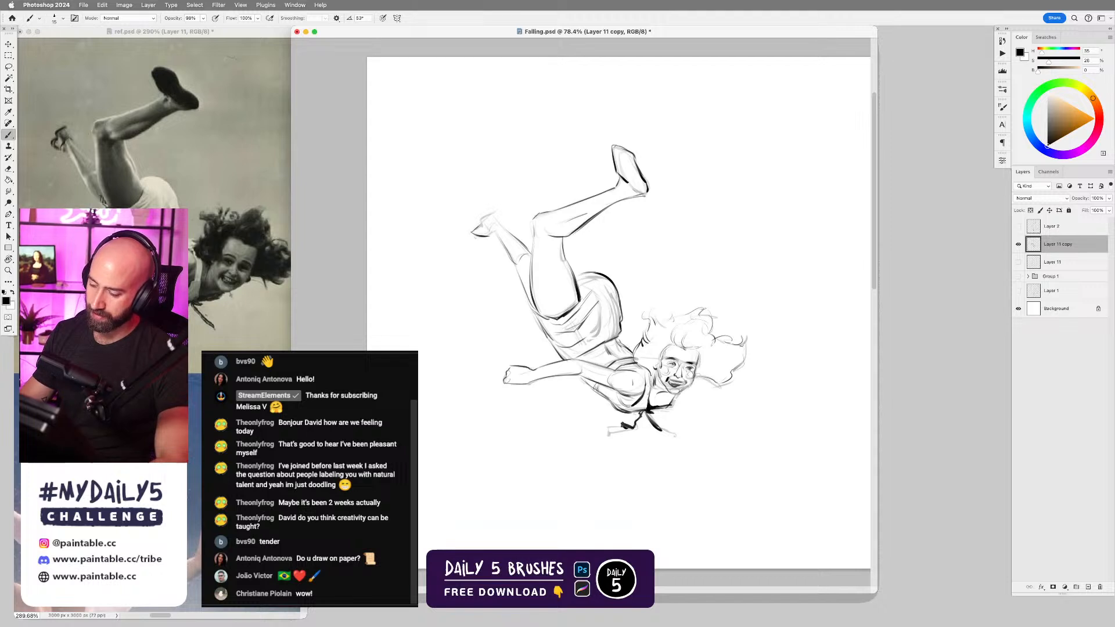
mouse_move(471, 232)
mouse_down()
mouse_move(488, 235)
mouse_move(494, 212)
mouse_move(503, 226)
mouse_move(493, 231)
mouse_up()
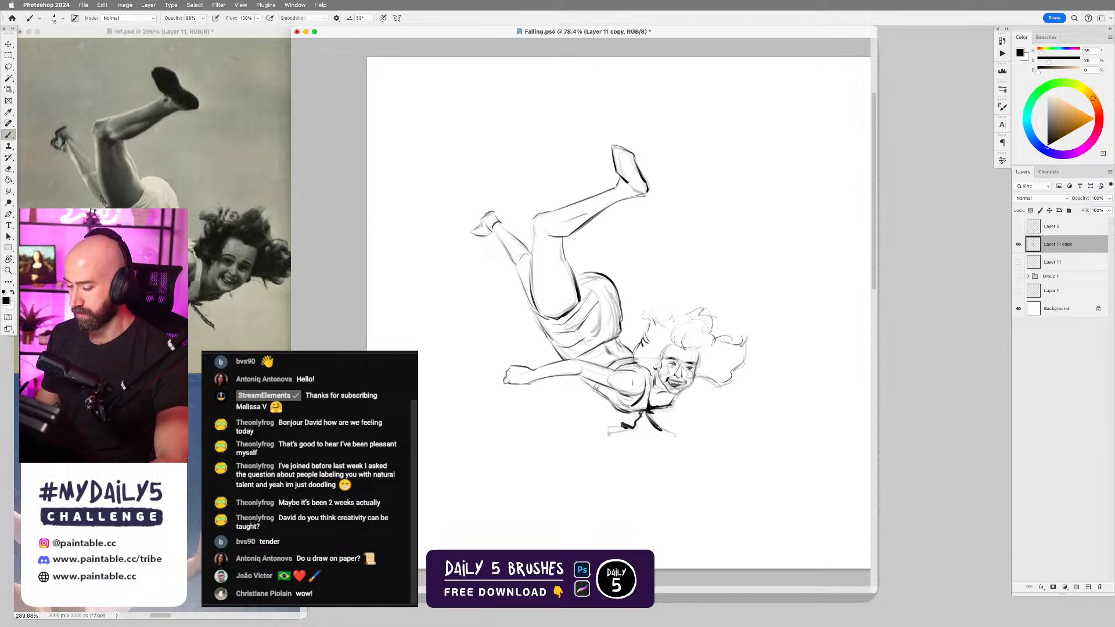
key(super+z)
- Darken the underside of the near arm, and erase the faded leftover lines around the ribbon tails
drag(529, 384, 611, 388)
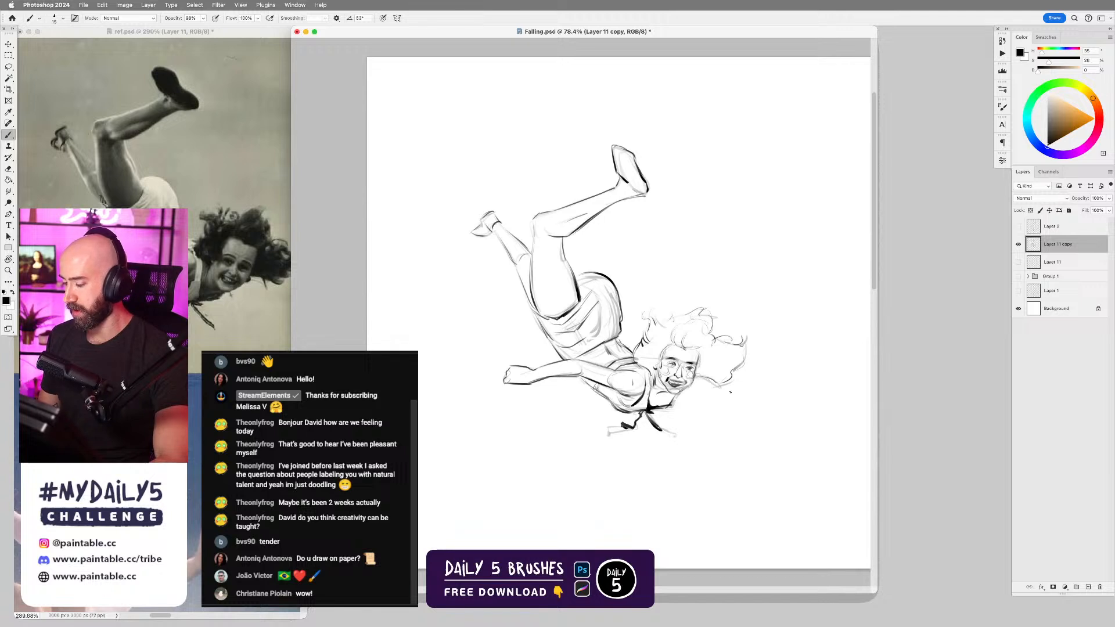
key(e)
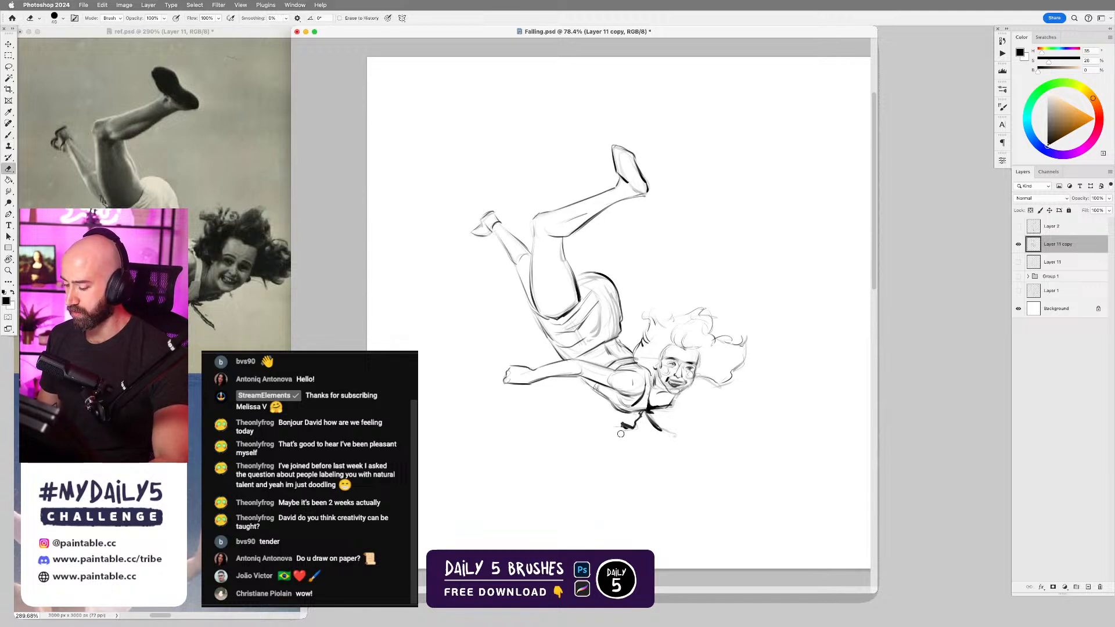
drag(620, 432, 676, 436)
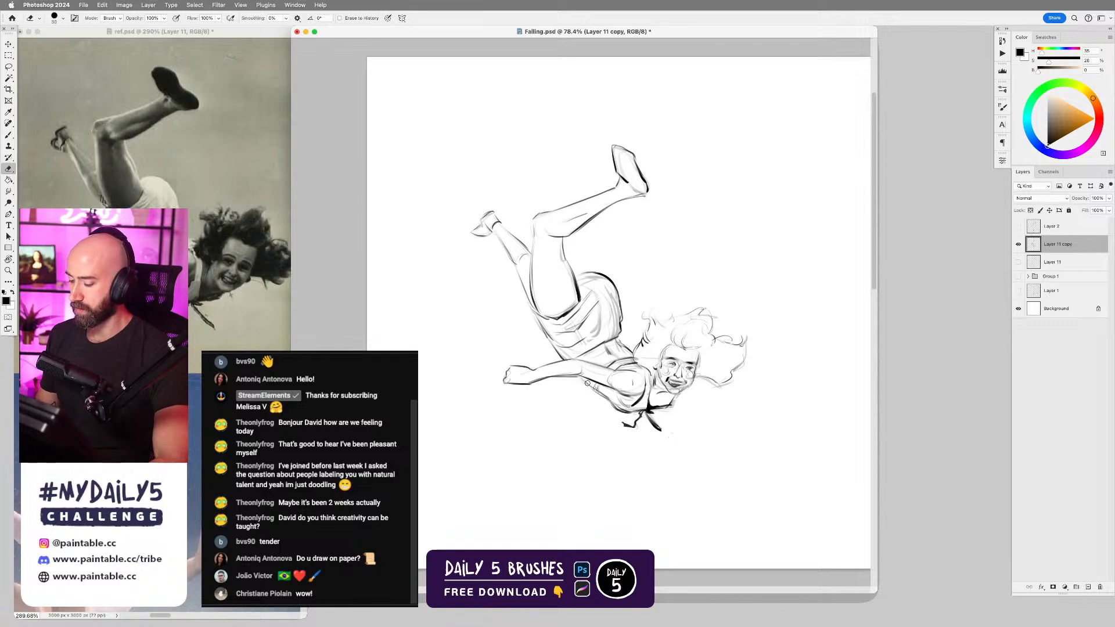
key(b)
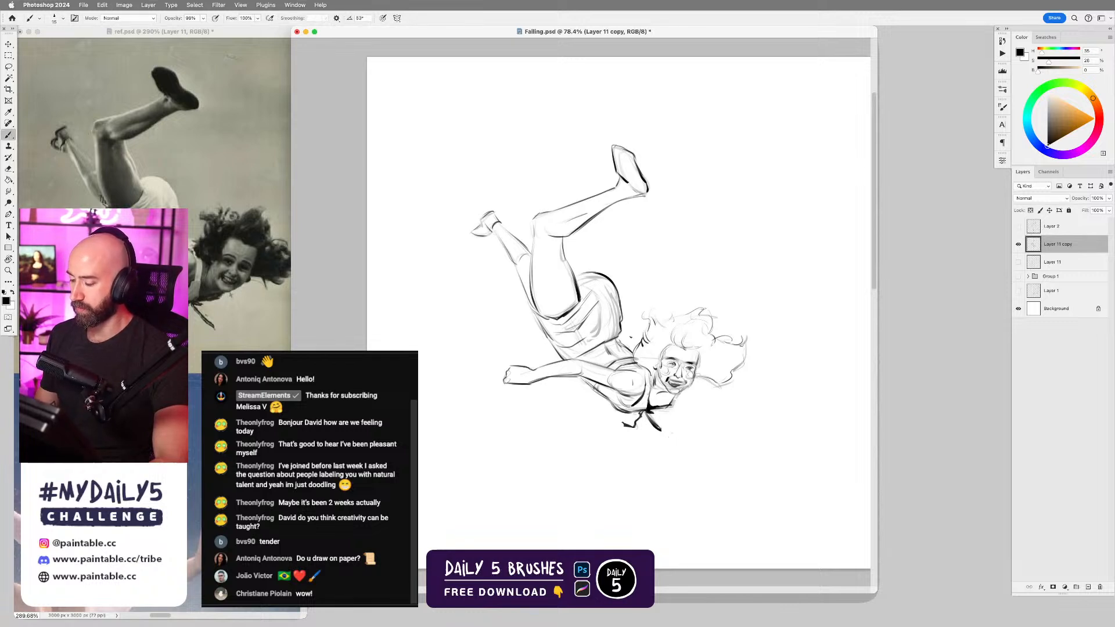
- Add a dark accent at the woman's waist, just above the near arm
mouse_move(569, 359)
mouse_down()
mouse_move(615, 339)
mouse_move(609, 353)
mouse_up()
key(super+z)
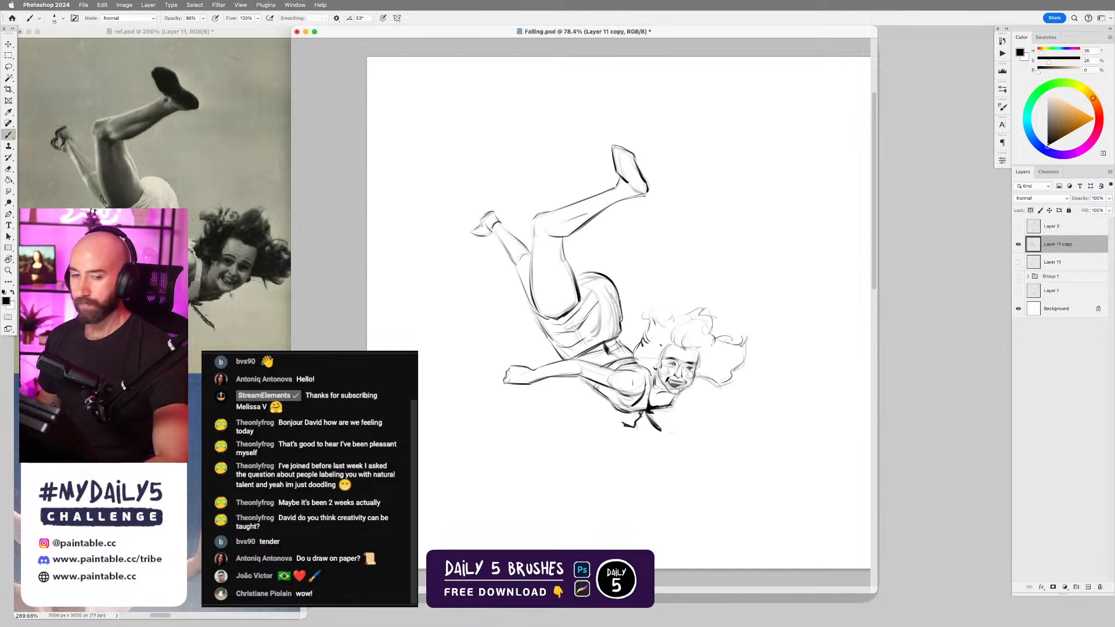
scroll(663, 345, down, 2)
drag(683, 397, 704, 400)
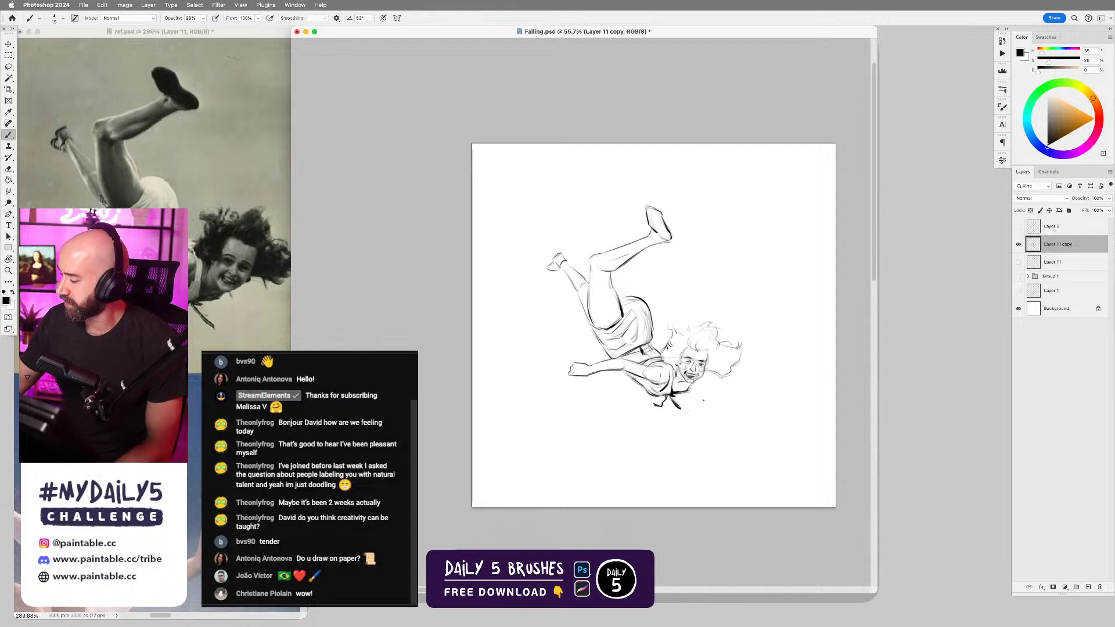
click(929, 42)
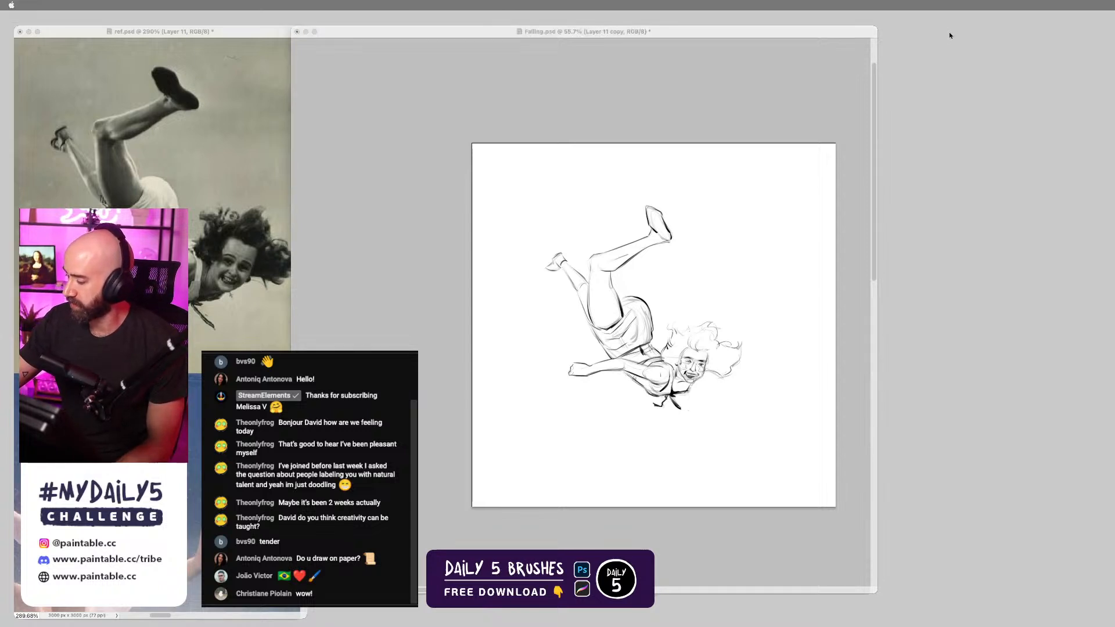
key(super+Tab)
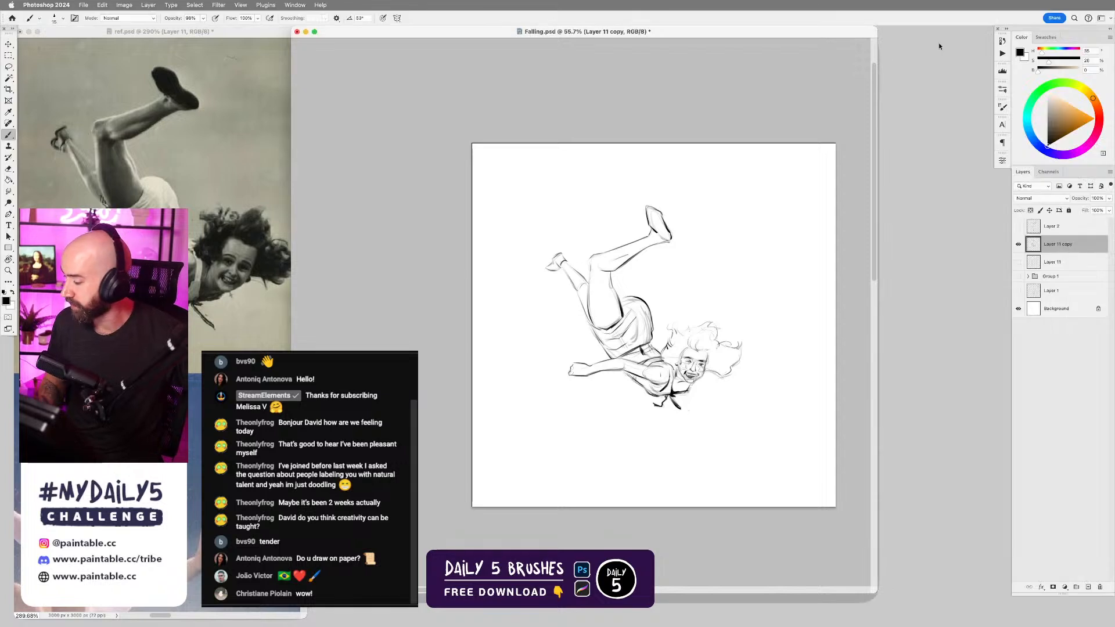
click(938, 43)
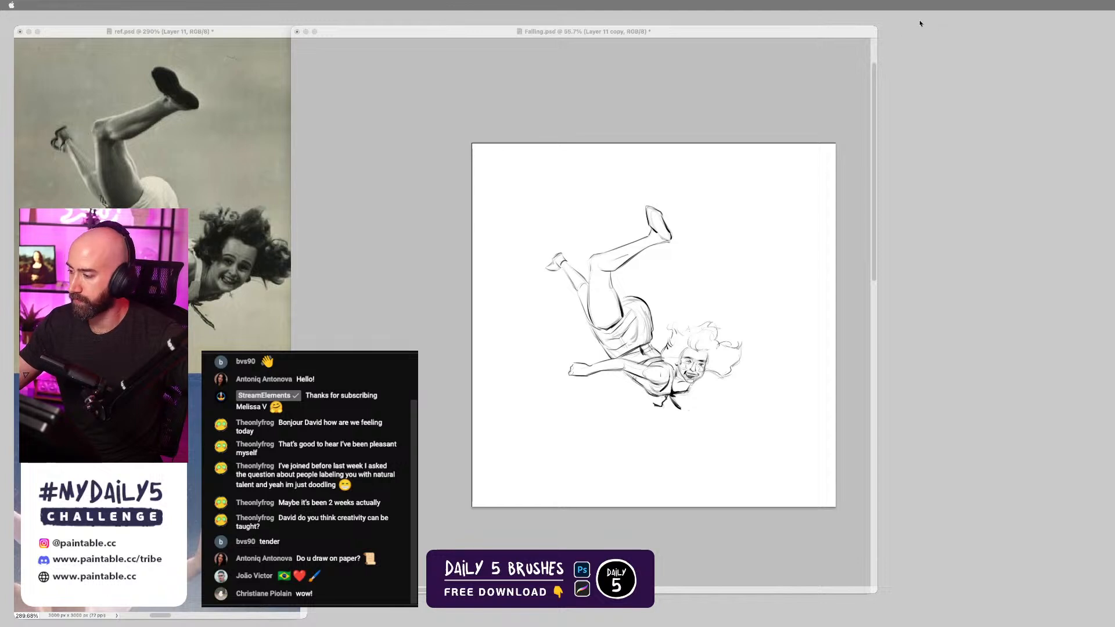
click(929, 16)
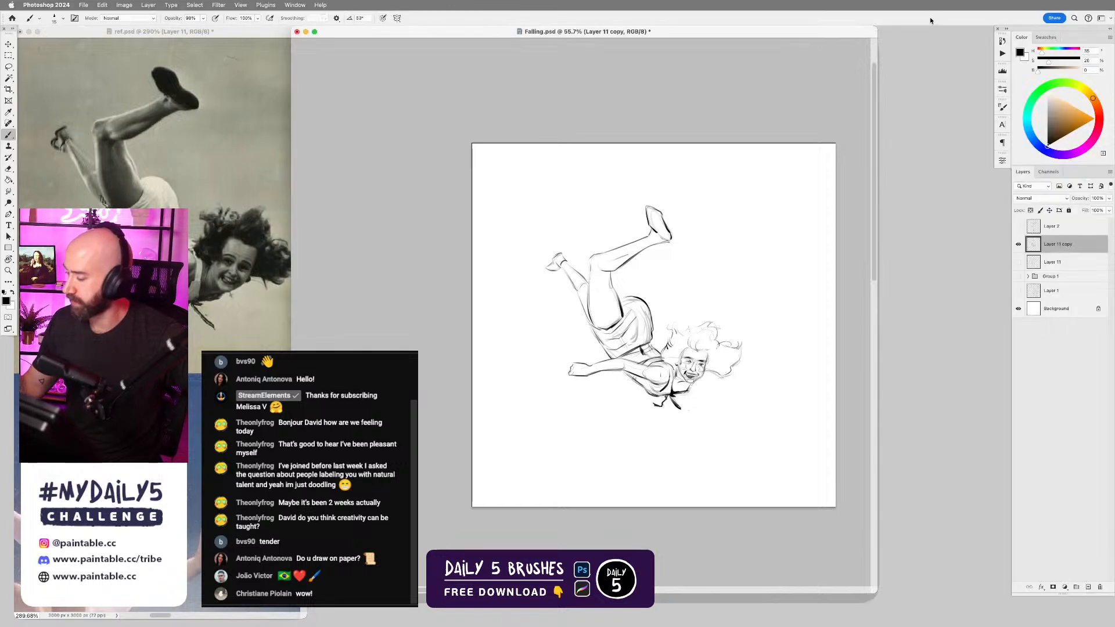
drag(876, 602, 867, 594)
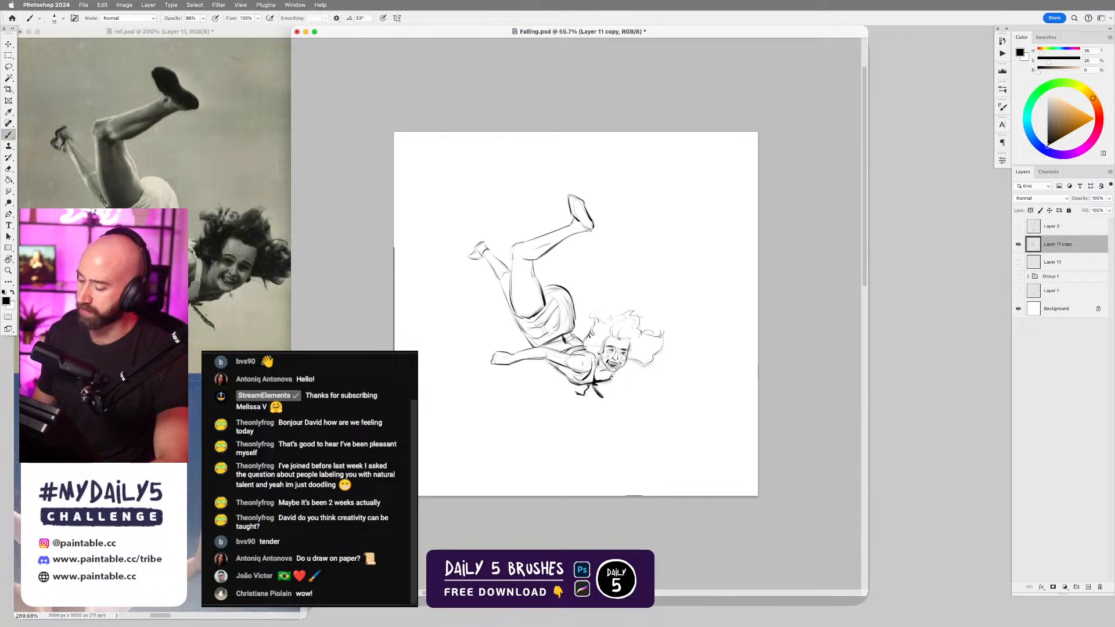
- Refine the woman's face and jaw, and strengthen the hair outline around her head with dark strokes
drag(616, 370, 609, 381)
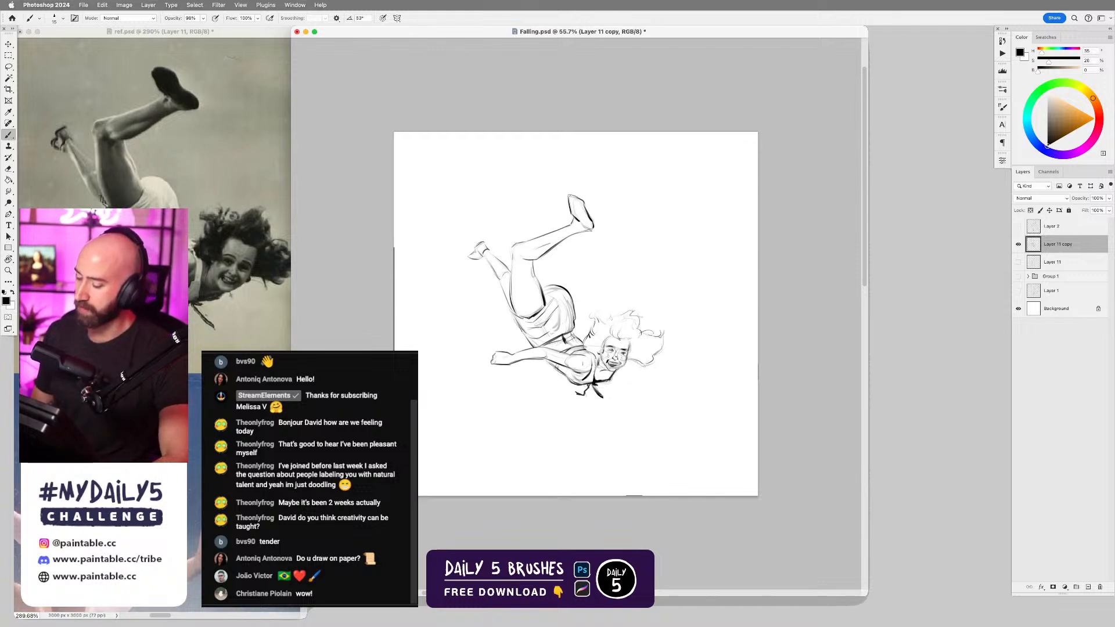
scroll(609, 354, up, 3)
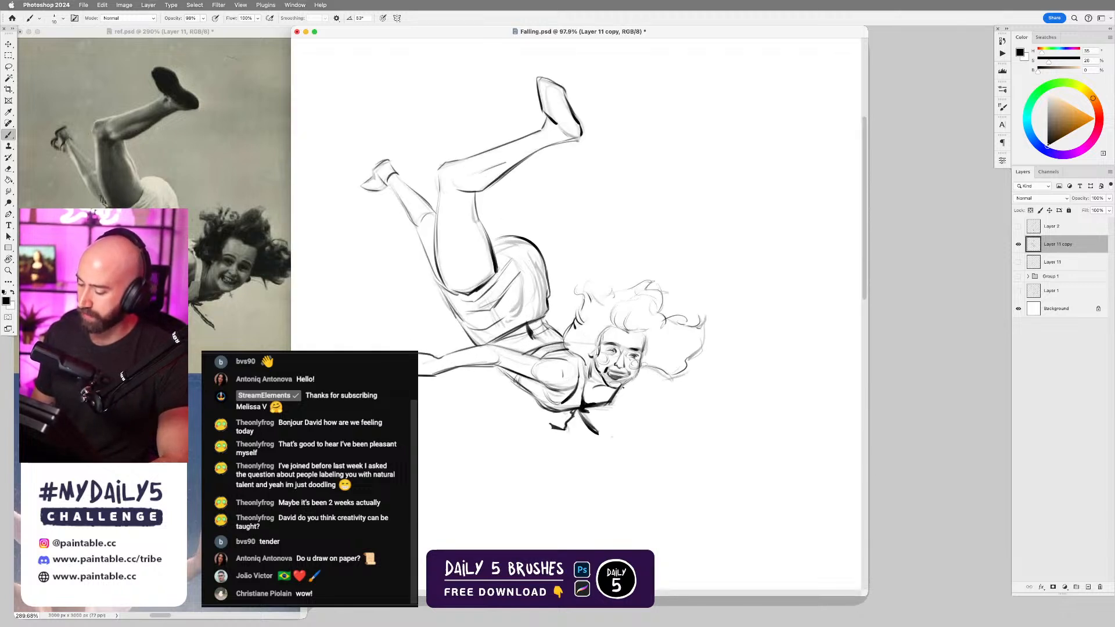
drag(619, 387, 639, 368)
mouse_move(600, 336)
mouse_down()
mouse_move(612, 322)
mouse_move(644, 335)
mouse_move(665, 373)
mouse_move(686, 362)
mouse_up()
mouse_move(581, 357)
mouse_down()
mouse_move(588, 371)
mouse_move(665, 378)
mouse_up()
scroll(646, 399, down, 3)
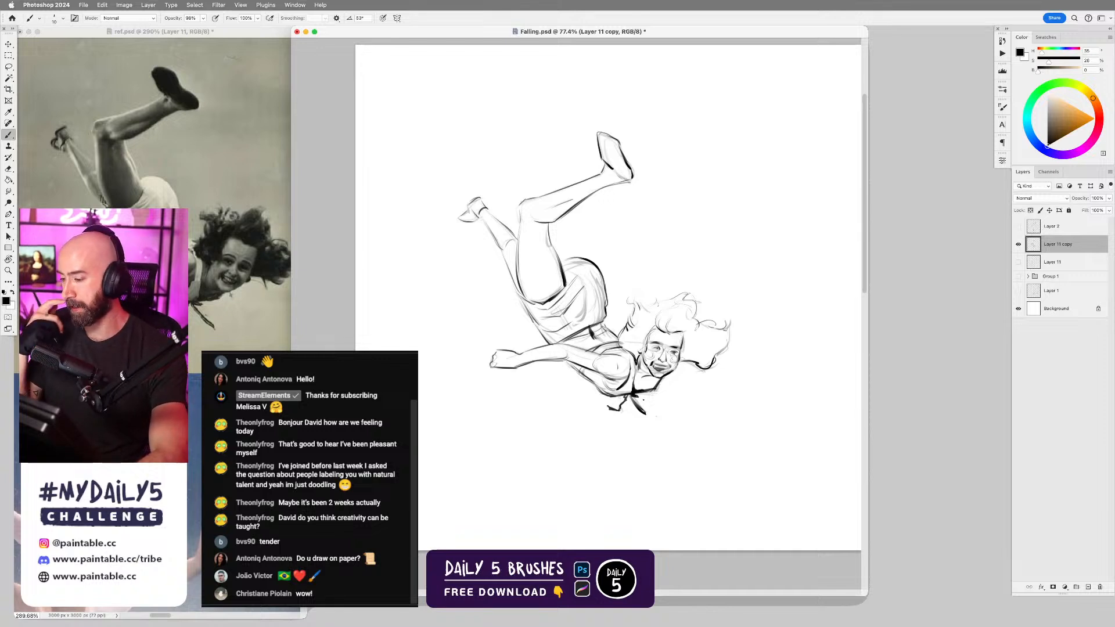
- Lasso the raised near shoe, enlarge it to about 109% with Free Transform, and deselect it
key(l)
mouse_move(611, 138)
mouse_down()
mouse_move(610, 128)
mouse_move(595, 160)
mouse_move(621, 184)
mouse_move(594, 110)
mouse_up()
key(ctrl+t)
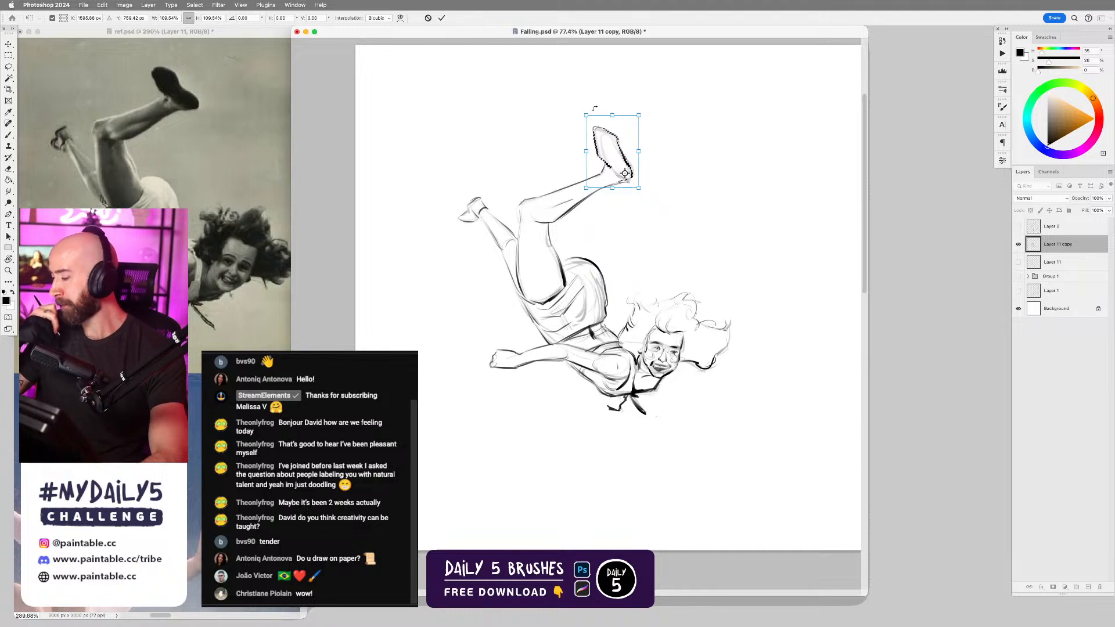
key(Return)
key(ctrl+d)
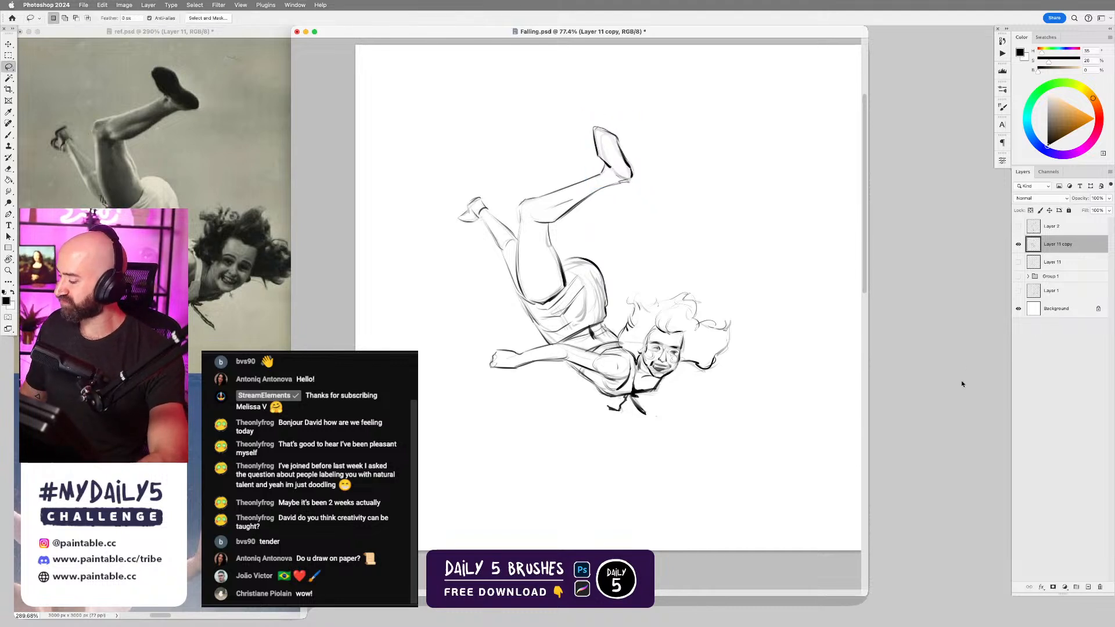
- Hide Layer 11 copy in Falling.psd and bring the photo of the man falling against the sky into view in ref.psd
click(1019, 246)
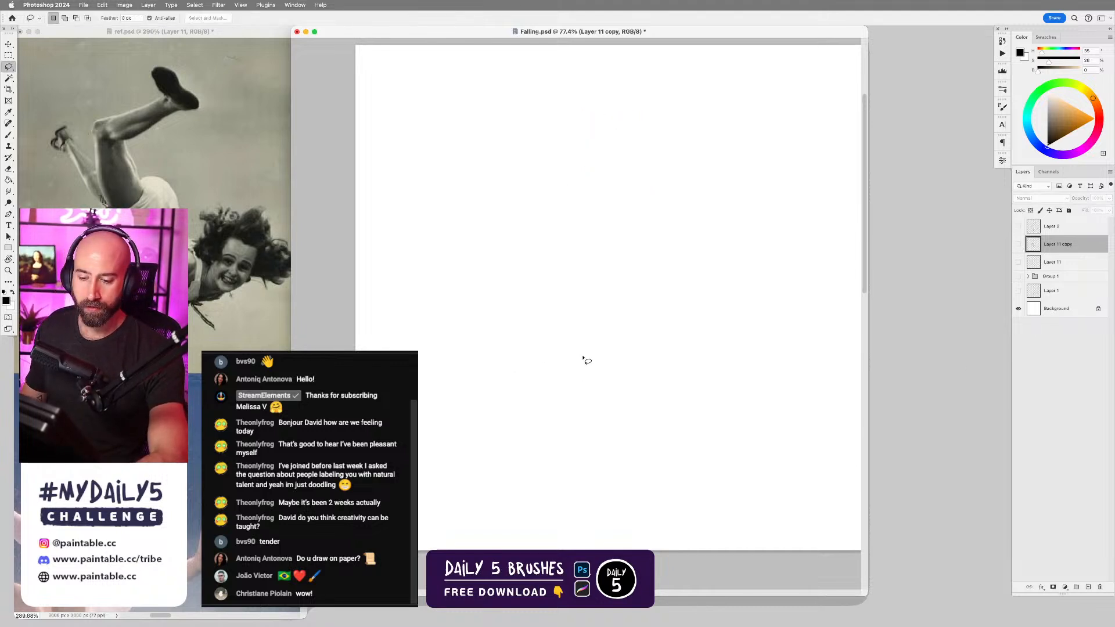
click(224, 461)
drag(223, 461, 181, 461)
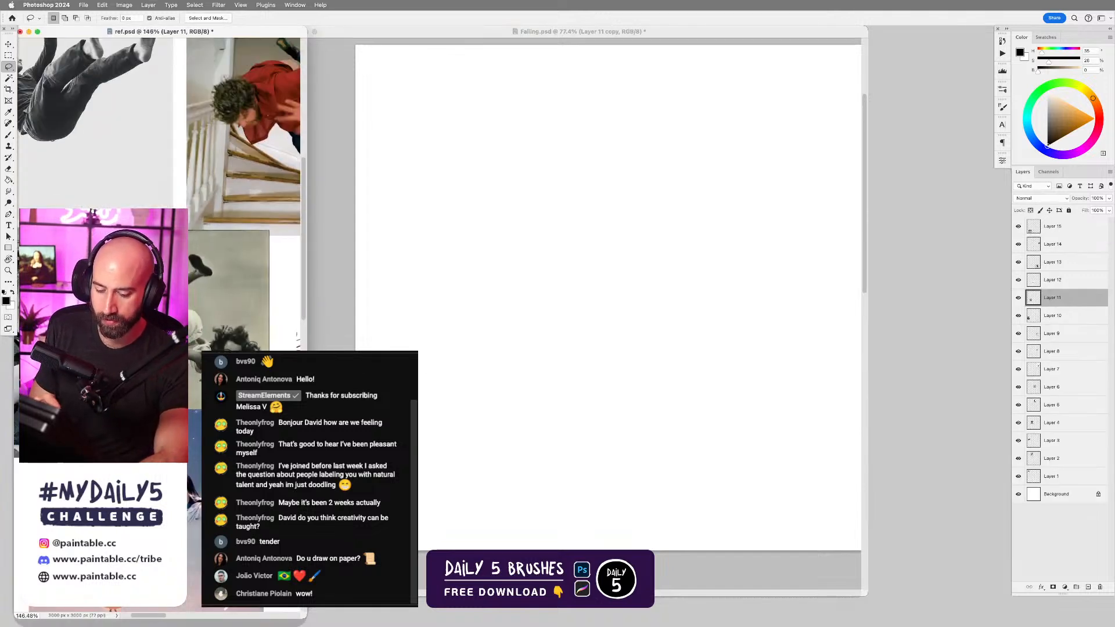
drag(139, 331, 30, 472)
drag(227, 191, 68, 145)
drag(191, 279, 135, 214)
key(super+minus)
key(super+minus)
drag(232, 180, 201, 175)
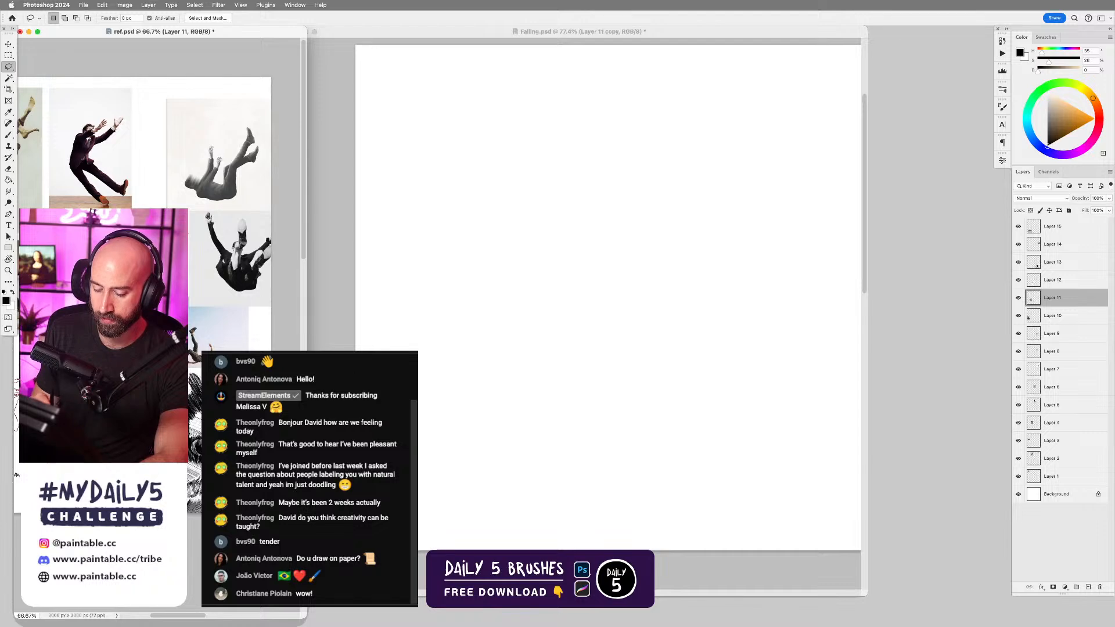
drag(205, 350, 262, 138)
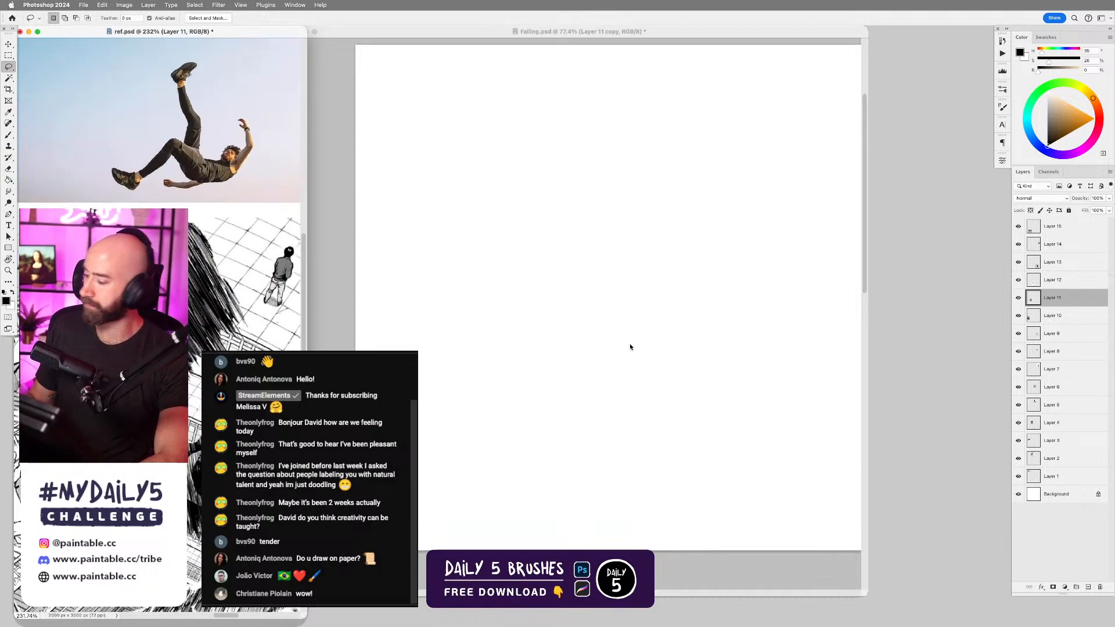
- Create a new layer above Layer 11 copy in Falling.psd for a brush sketch, and enlarge the falling man in ref.psd
click(630, 346)
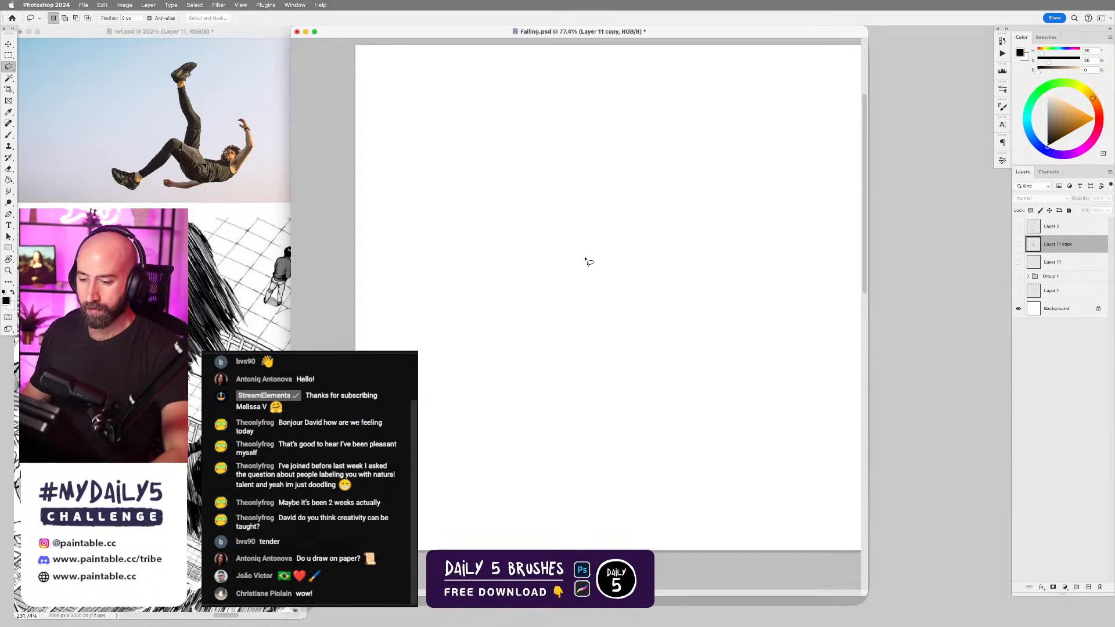
key(b)
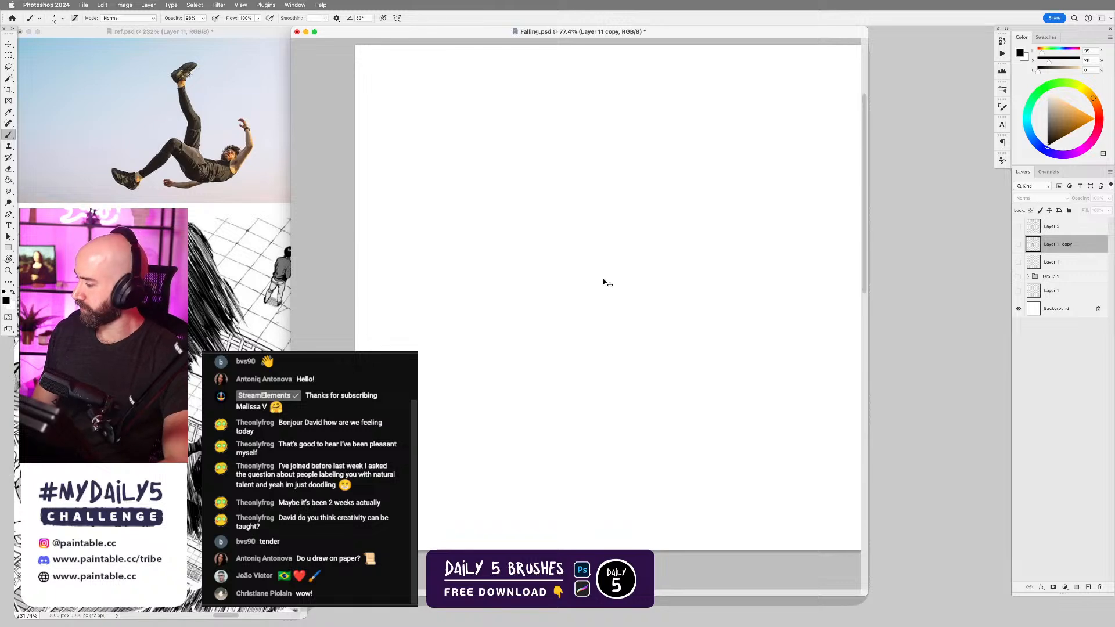
key(super+alt+shift+n)
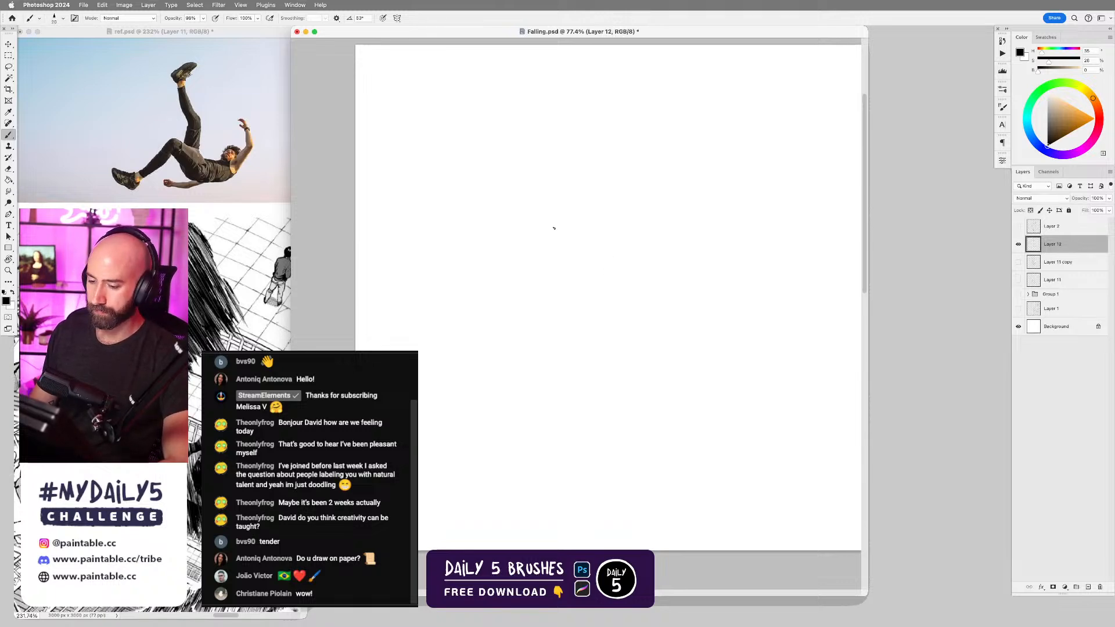
scroll(236, 168, up, 3)
drag(237, 168, 225, 211)
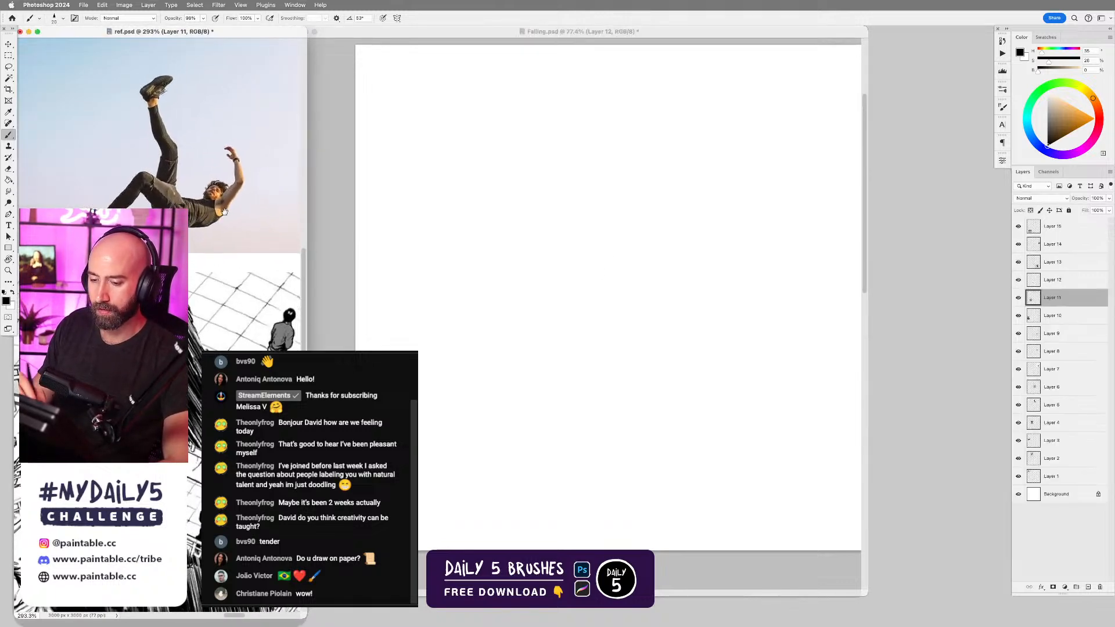
click(593, 238)
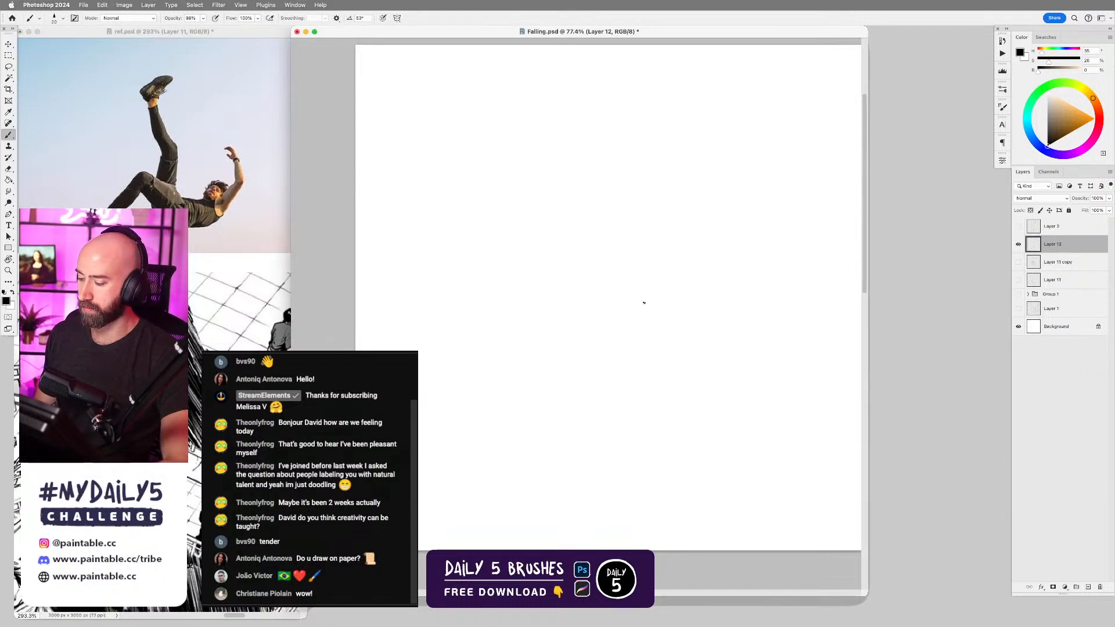
- Sketch the falling man's upper torso line, rounded head, raised arm and back curve with light strokes
mouse_move(605, 284)
mouse_down()
mouse_move(659, 286)
mouse_move(634, 291)
mouse_move(603, 281)
mouse_move(650, 289)
mouse_move(637, 290)
mouse_move(678, 264)
mouse_up()
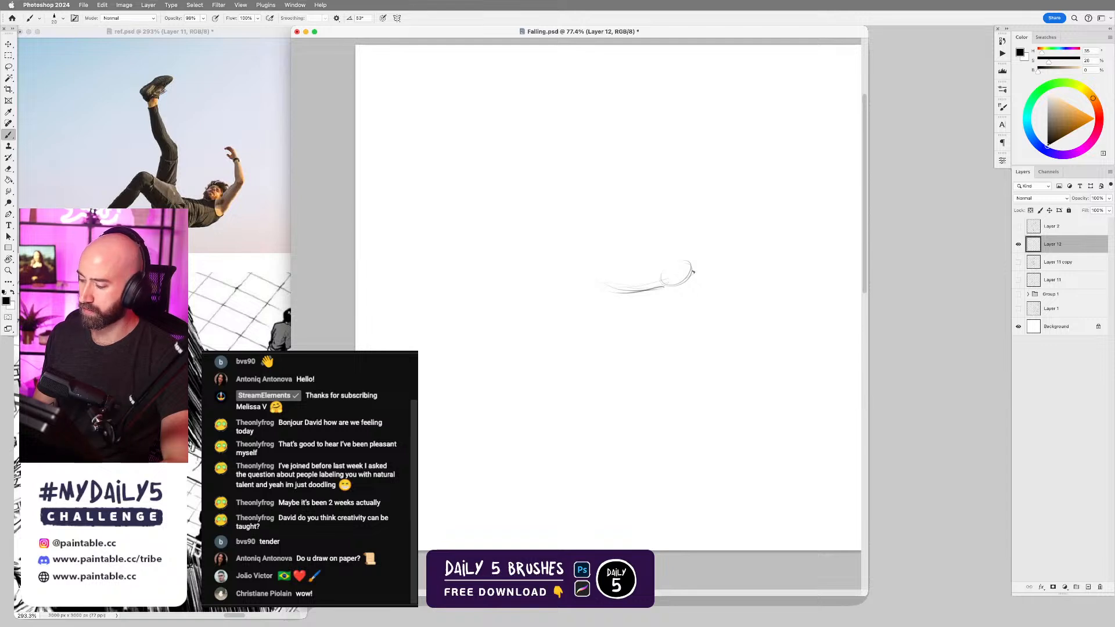
mouse_move(687, 281)
mouse_down()
mouse_move(707, 250)
mouse_move(698, 220)
mouse_up()
key(ctrl+z)
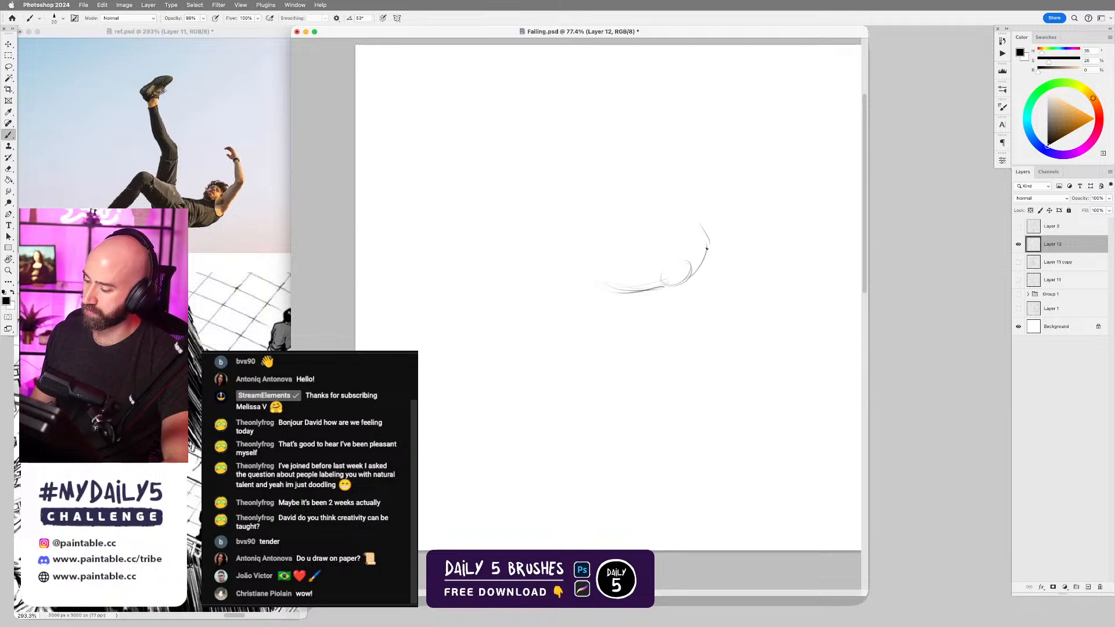
drag(710, 245, 699, 283)
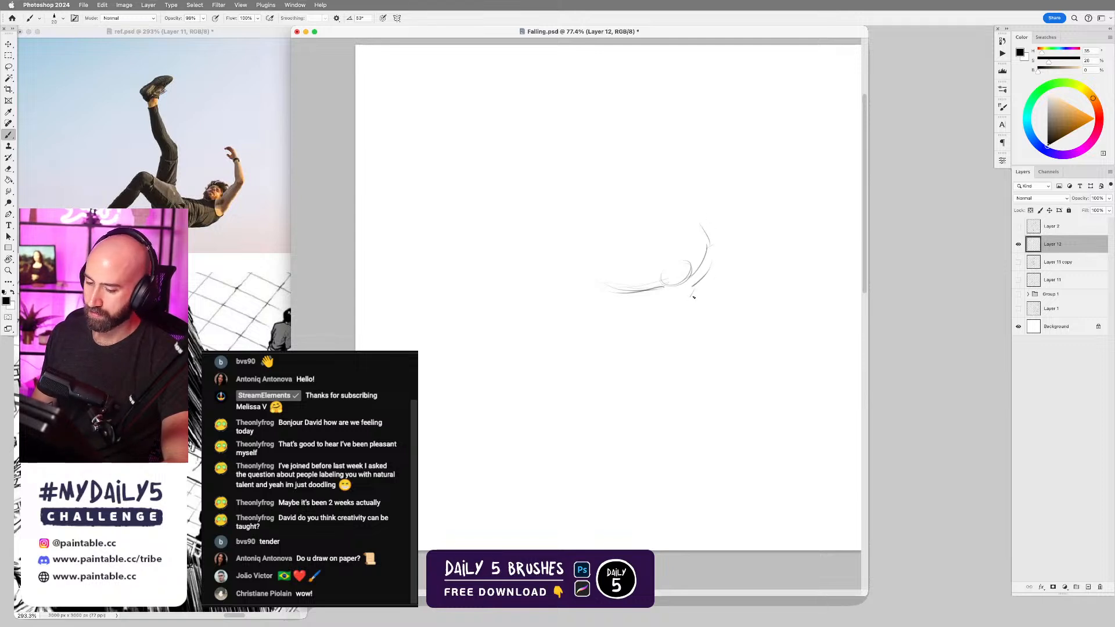
drag(608, 314, 660, 313)
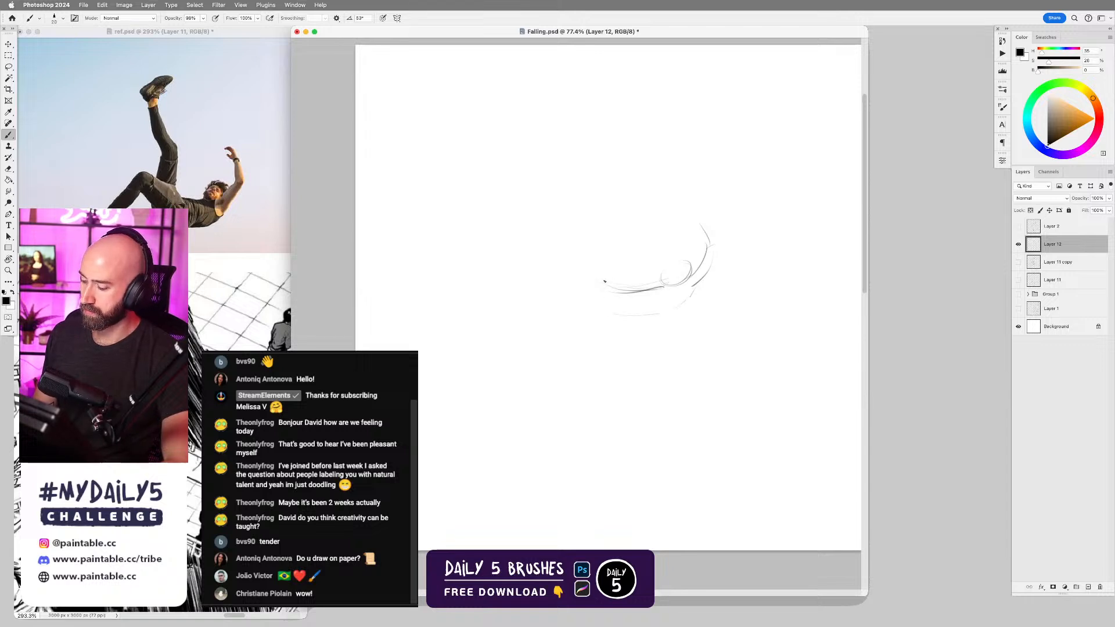
- Sketch the bent near leg with its thigh, knee, shin and pointed foot extending from the hips
mouse_move(611, 276)
mouse_down()
mouse_move(624, 301)
mouse_move(625, 285)
mouse_move(603, 305)
mouse_move(587, 277)
mouse_move(628, 293)
mouse_move(550, 261)
mouse_up()
key(super+z)
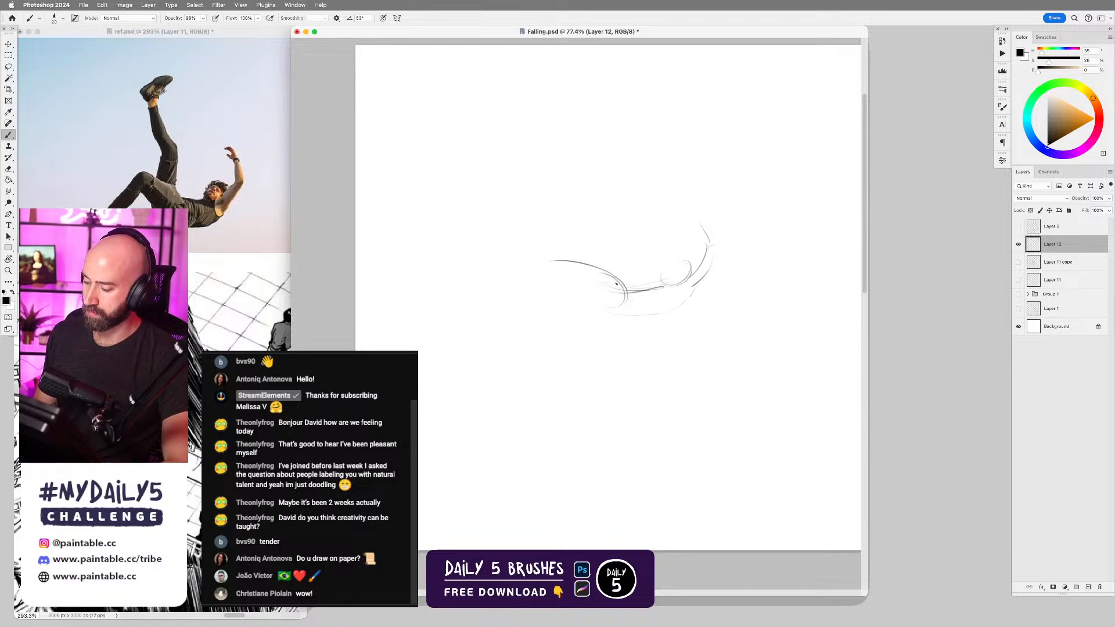
mouse_move(614, 279)
mouse_down()
mouse_move(552, 252)
mouse_move(498, 309)
mouse_move(546, 253)
mouse_move(482, 317)
mouse_move(494, 311)
mouse_move(453, 308)
mouse_move(497, 334)
mouse_move(564, 277)
mouse_up()
key(super+z)
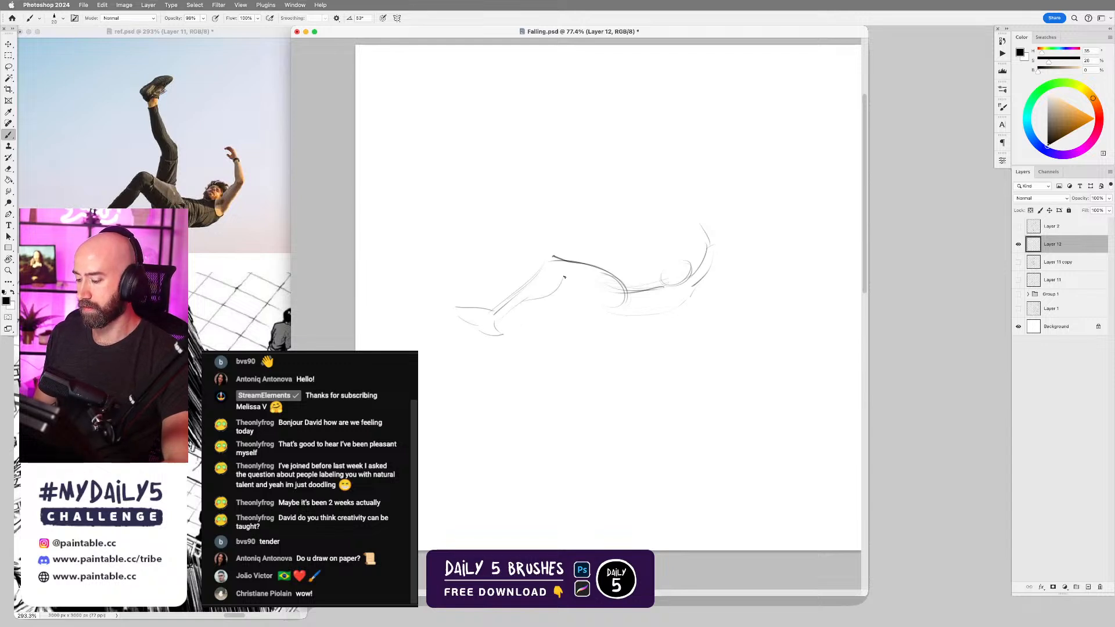
- Draw the underside of the hips and thigh, and add curved fold lines across the torso
scroll(587, 299, down, 1)
mouse_move(607, 306)
mouse_down()
mouse_move(639, 312)
mouse_move(585, 285)
mouse_move(622, 317)
mouse_move(658, 315)
mouse_up()
drag(681, 298, 674, 309)
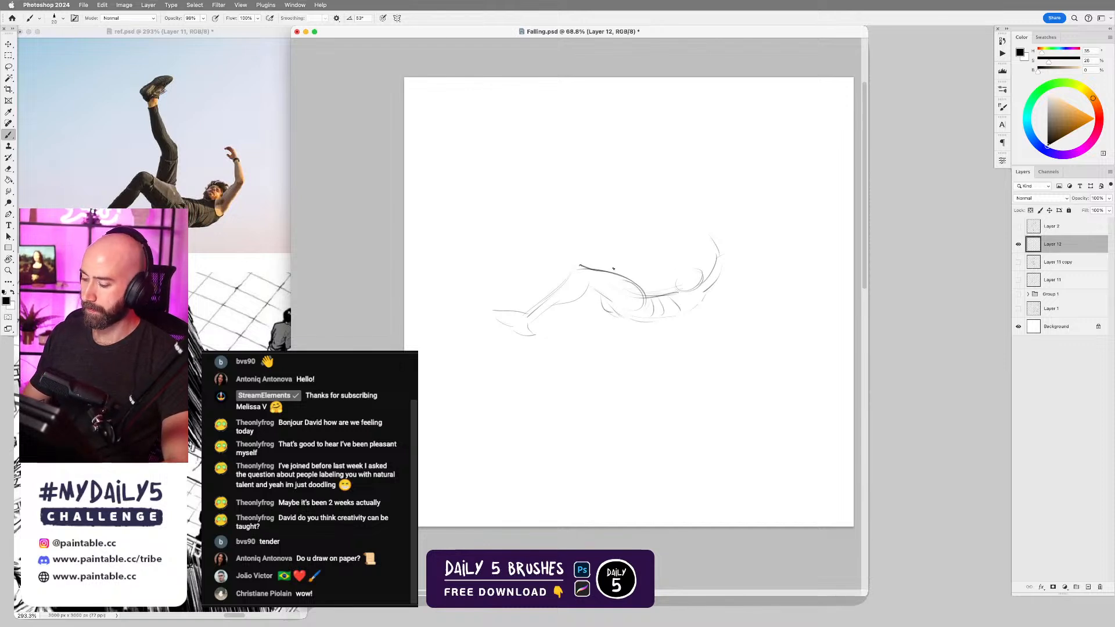
- Sketch the raised leg's thigh contours above the hips, erasing and redrawing the line nearer the head
drag(619, 239, 608, 274)
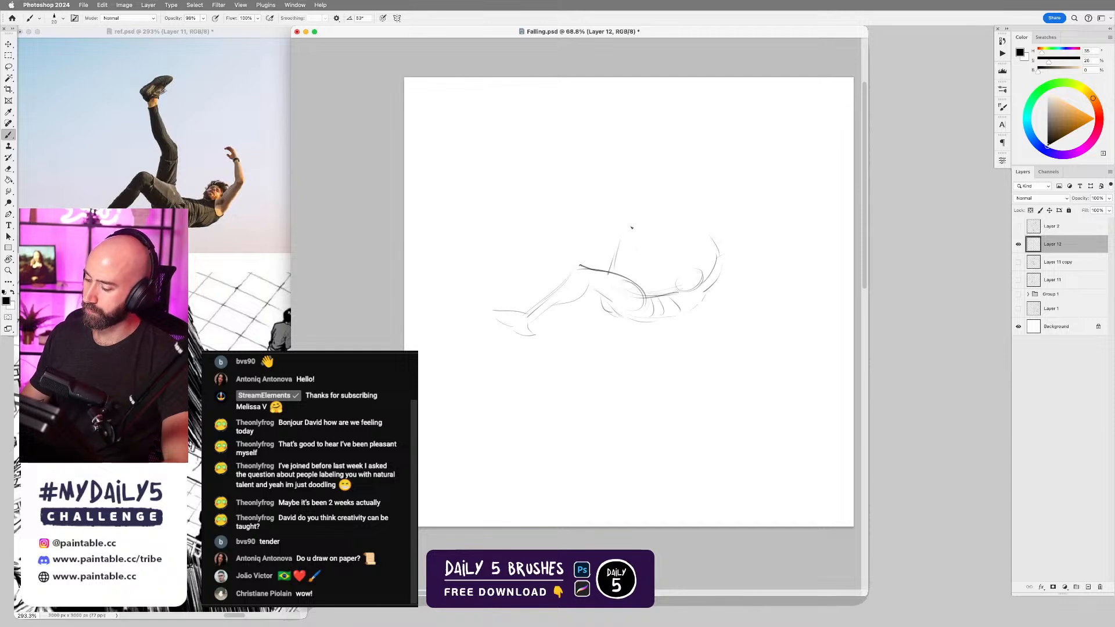
drag(635, 237, 642, 290)
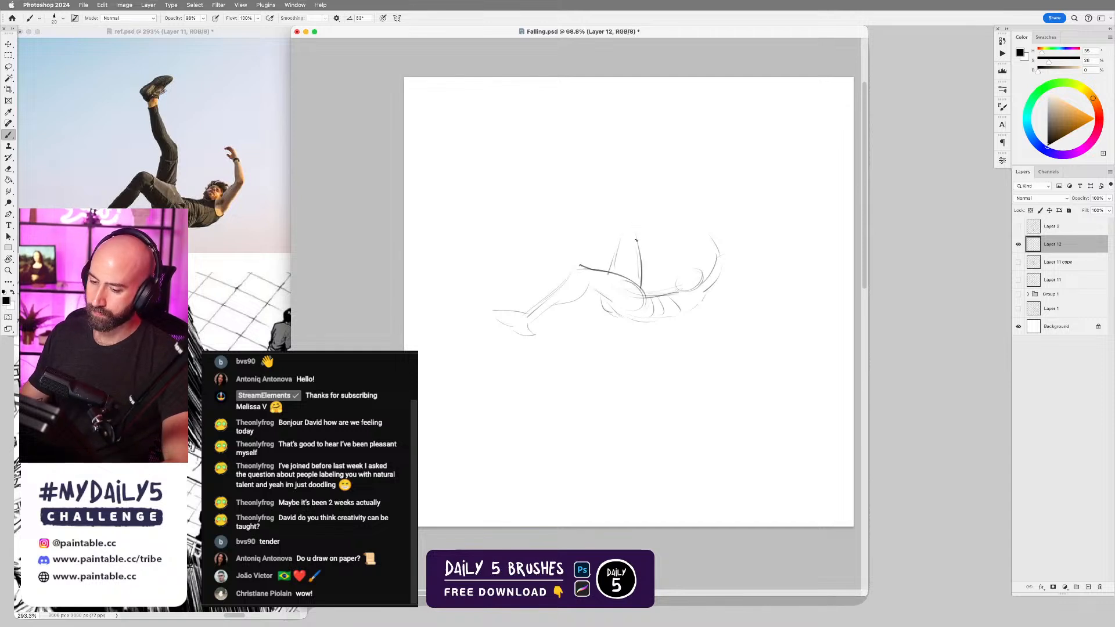
key(e)
mouse_move(636, 235)
mouse_down()
mouse_move(642, 276)
mouse_move(615, 267)
mouse_up()
key(b)
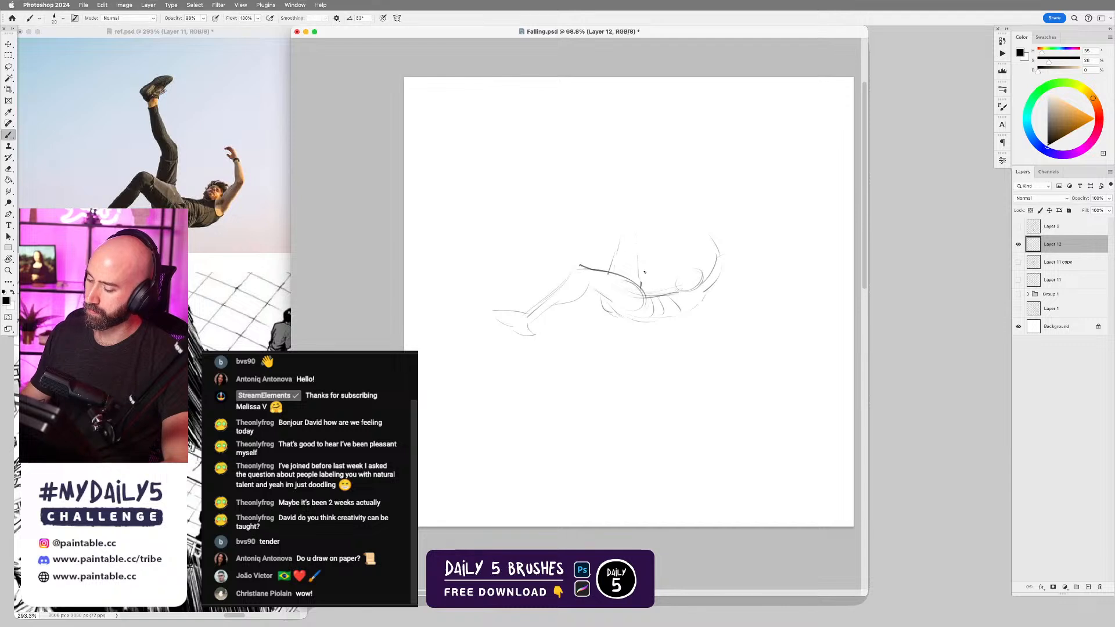
drag(642, 232, 640, 283)
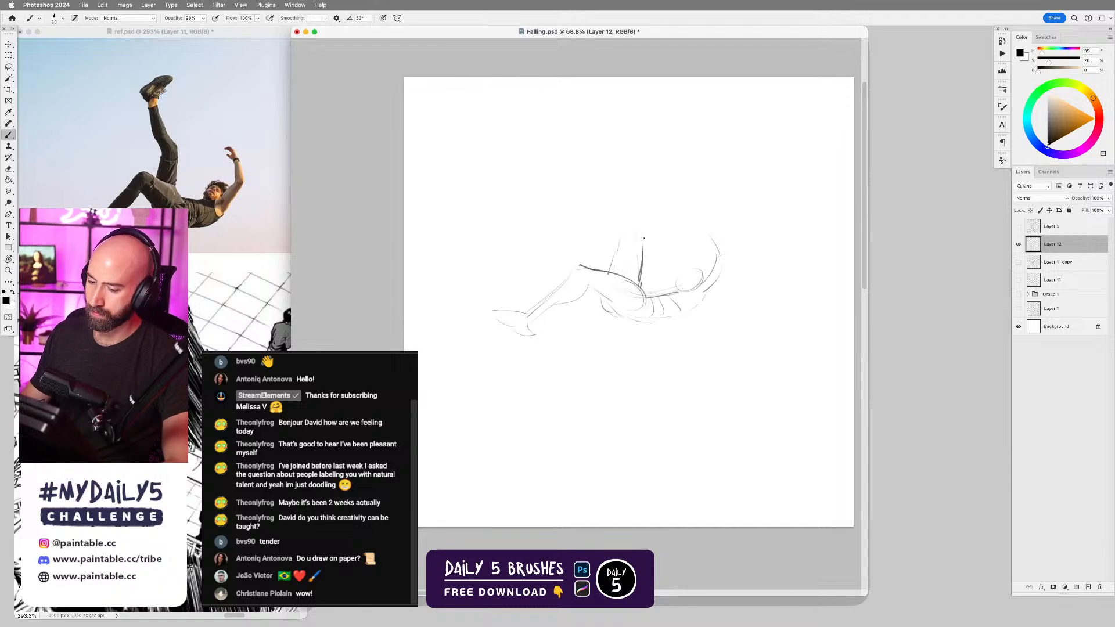
- Sketch the raised lower leg and shoe with a firmer thigh contour, and round out the head oval
mouse_move(641, 220)
mouse_down()
mouse_move(611, 167)
mouse_move(623, 149)
mouse_move(591, 166)
mouse_move(631, 141)
mouse_move(615, 166)
mouse_up()
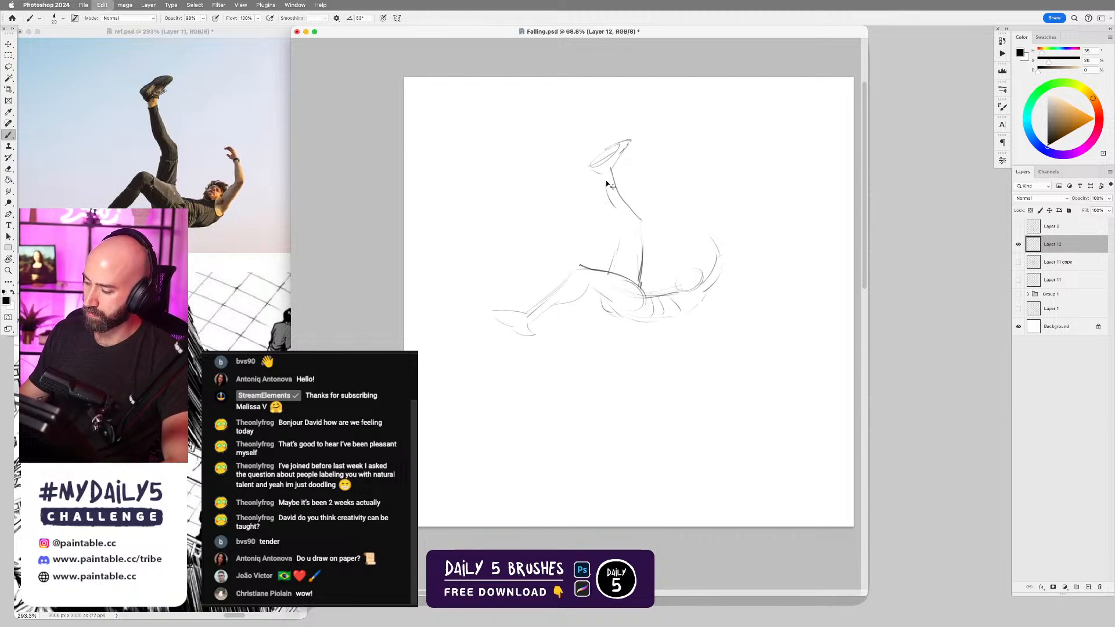
mouse_move(610, 170)
mouse_down()
mouse_move(624, 215)
mouse_move(613, 270)
mouse_up()
key(super+z)
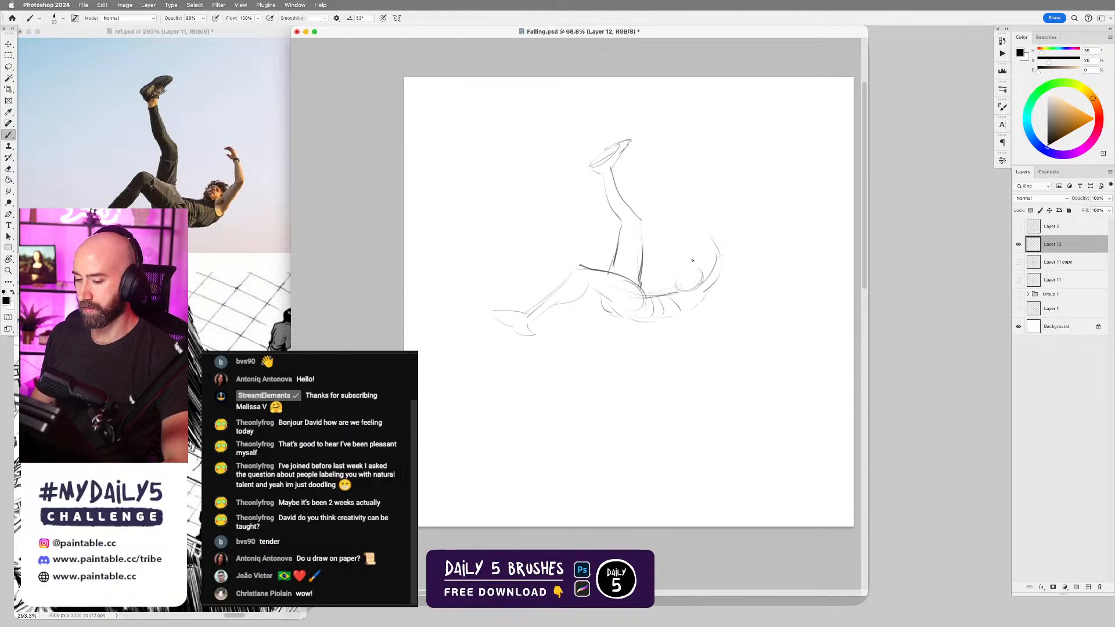
drag(687, 270, 702, 269)
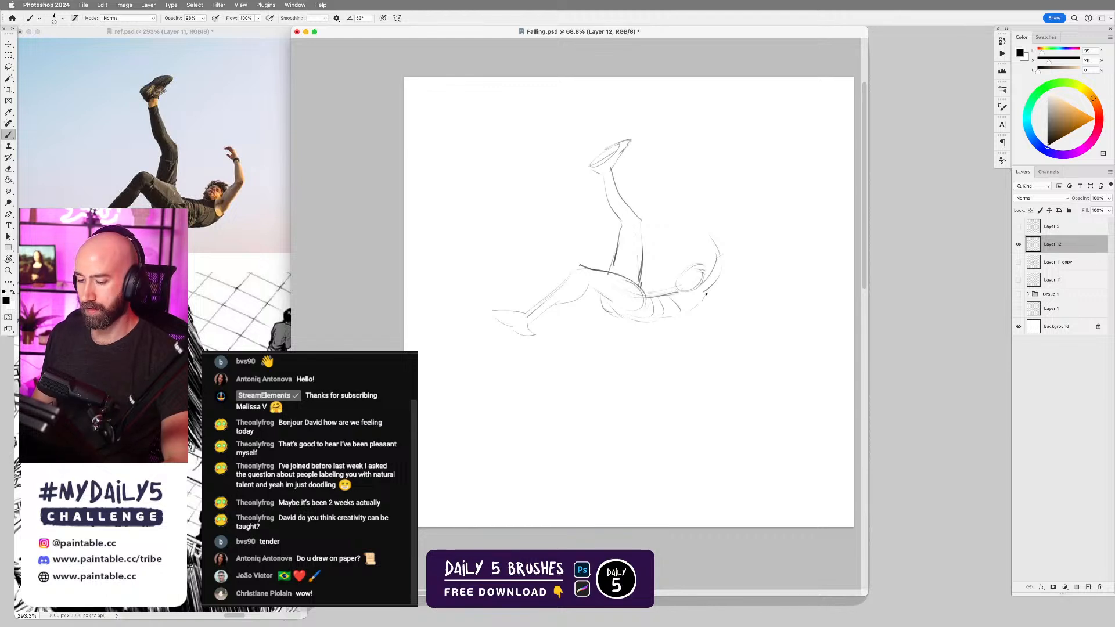
- Sketch the far arm trailing beneath the hips, and outline the raised arm with its bent elbow and hand above the head
mouse_move(644, 323)
mouse_down()
mouse_move(610, 332)
mouse_move(628, 328)
mouse_move(579, 323)
mouse_up()
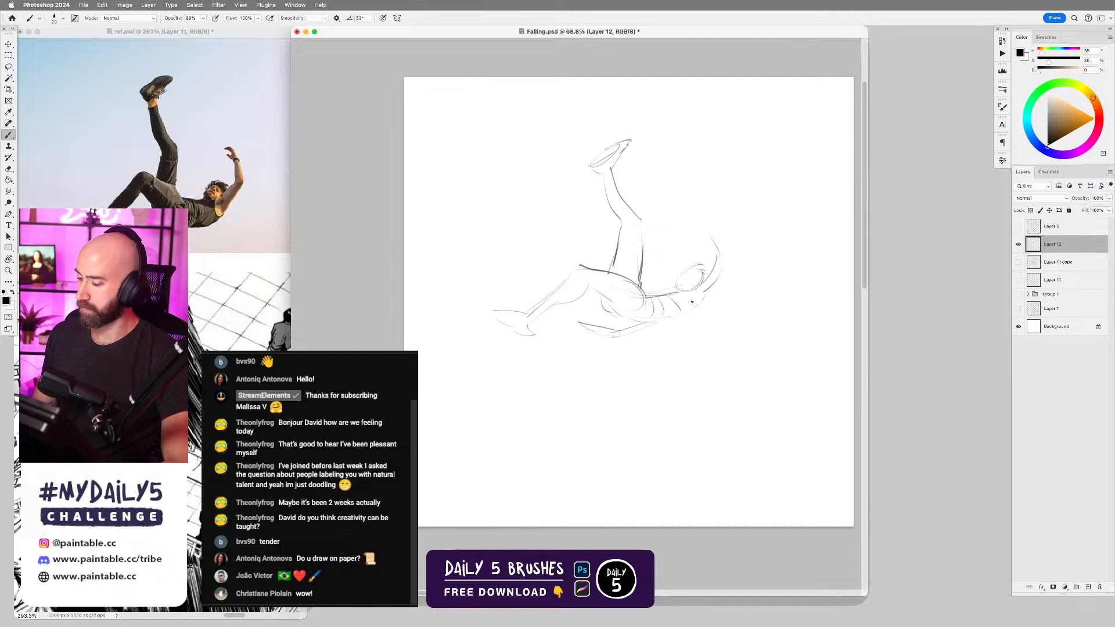
mouse_move(702, 292)
mouse_down()
mouse_move(707, 312)
mouse_move(729, 254)
mouse_move(708, 229)
mouse_move(726, 257)
mouse_up()
key(super+z)
key(super+z)
mouse_move(705, 226)
mouse_down()
mouse_move(720, 243)
mouse_move(706, 232)
mouse_up()
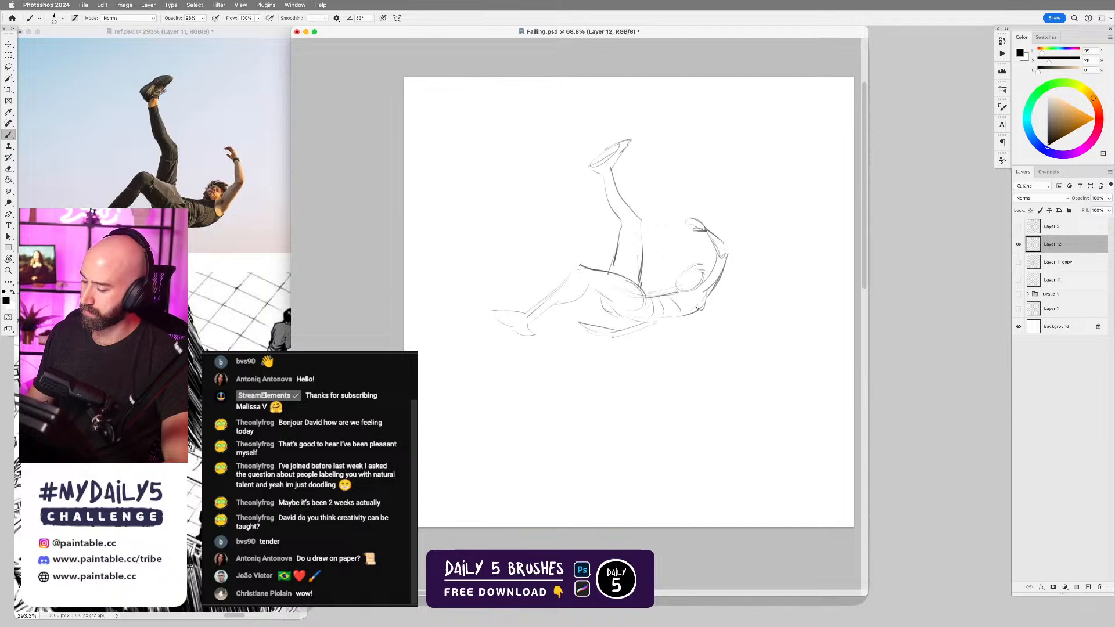
scroll(668, 386, up, 3)
scroll(667, 387, left, 2)
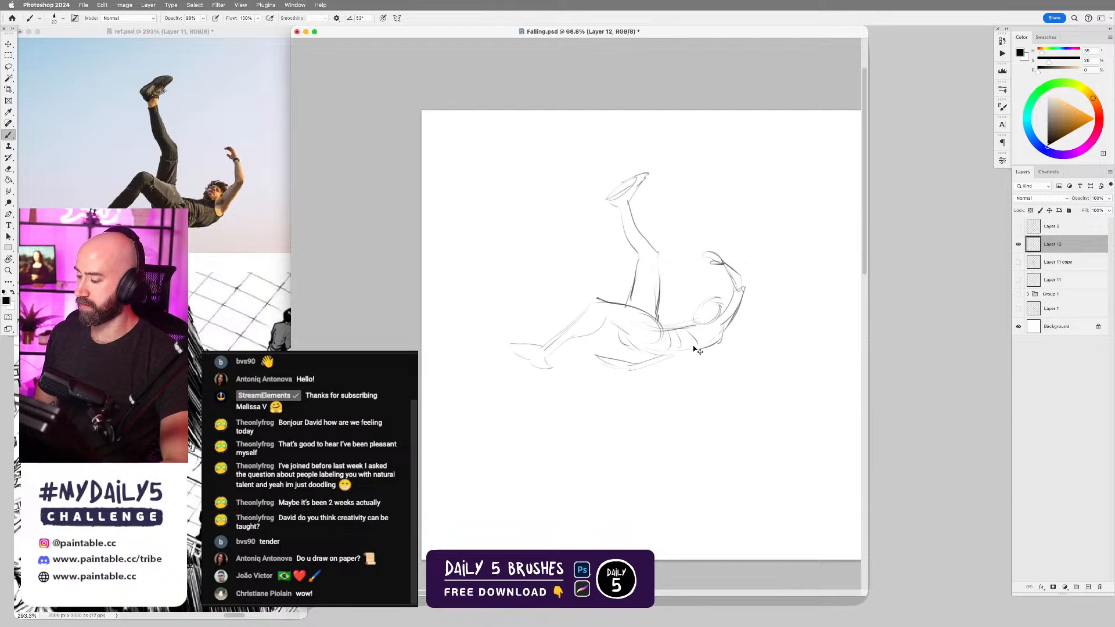
drag(633, 338, 733, 316)
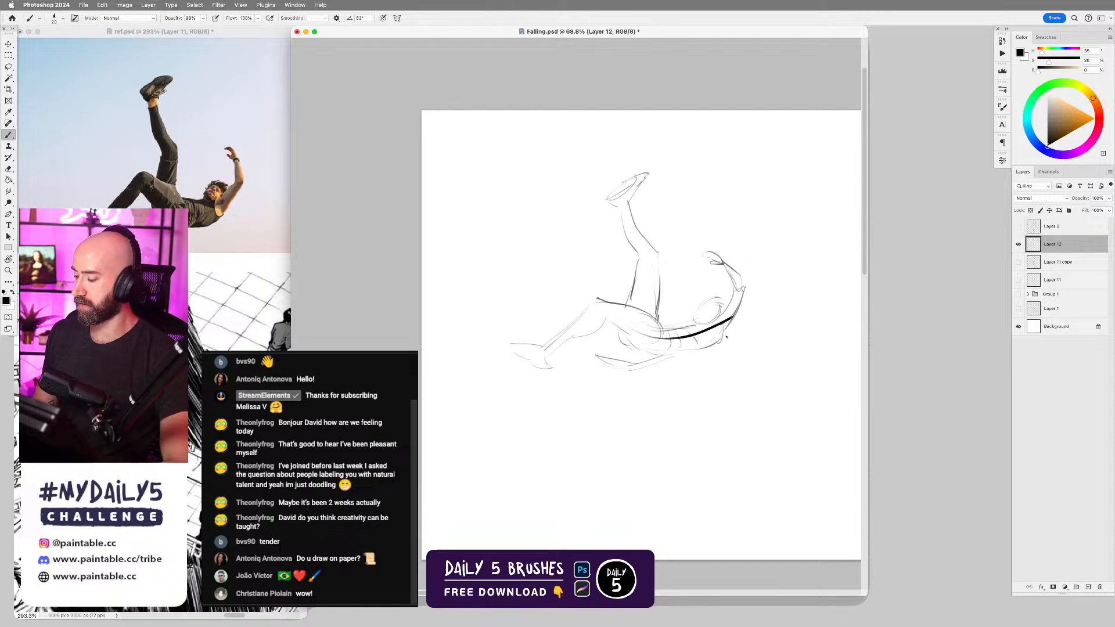
key(ctrl+z)
mouse_move(631, 349)
mouse_down()
mouse_move(734, 327)
mouse_move(605, 291)
mouse_move(587, 325)
mouse_move(656, 354)
mouse_move(573, 377)
mouse_up()
key(ctrl+z)
key(ctrl+z)
key(ctrl+z)
key(ctrl+z)
key(ctrl+z)
key(ctrl+z)
key(ctrl+z)
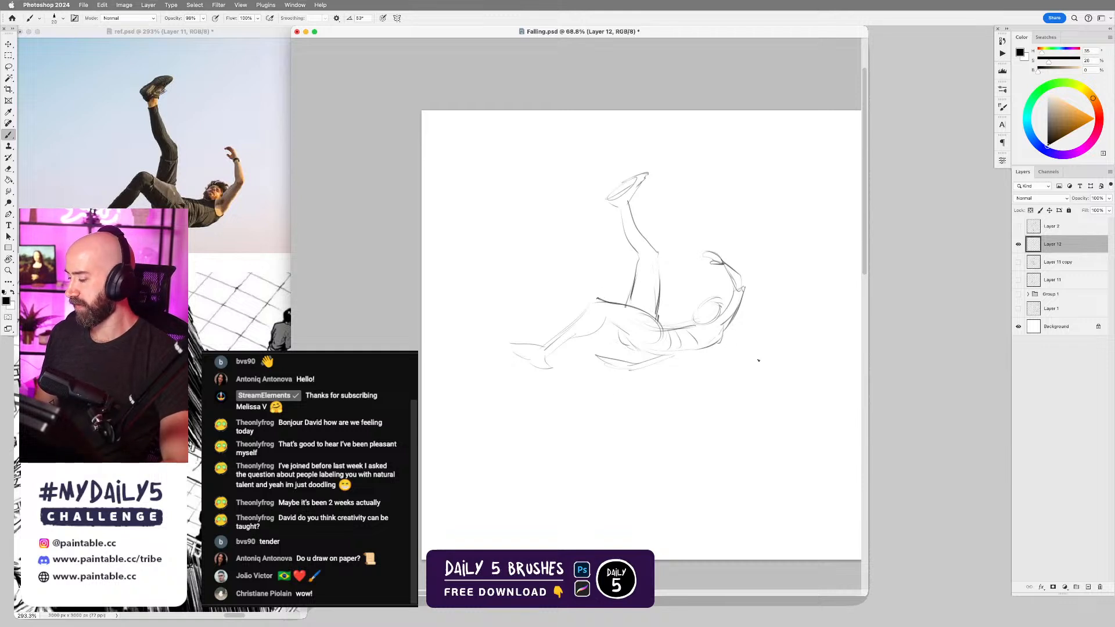
- Extend the back's lower contour toward the shoulder, and lighten the whole sketch on Layer 12 with a large soft eraser
drag(651, 353, 705, 349)
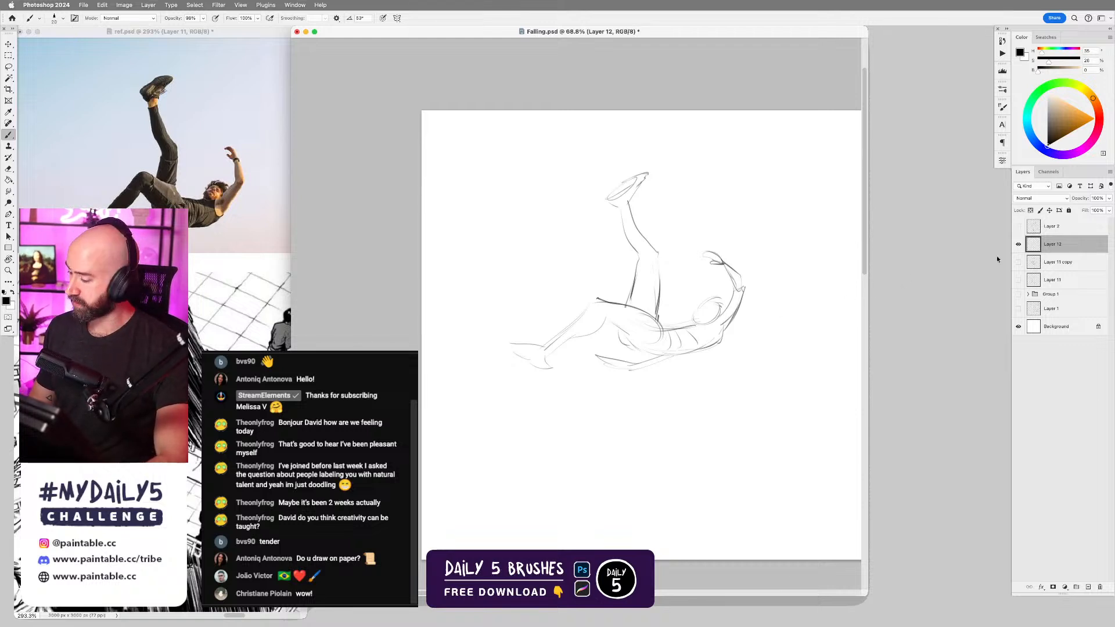
drag(1083, 202, 1073, 201)
key(e)
key(bracketright)
key(bracketright)
key(bracketright)
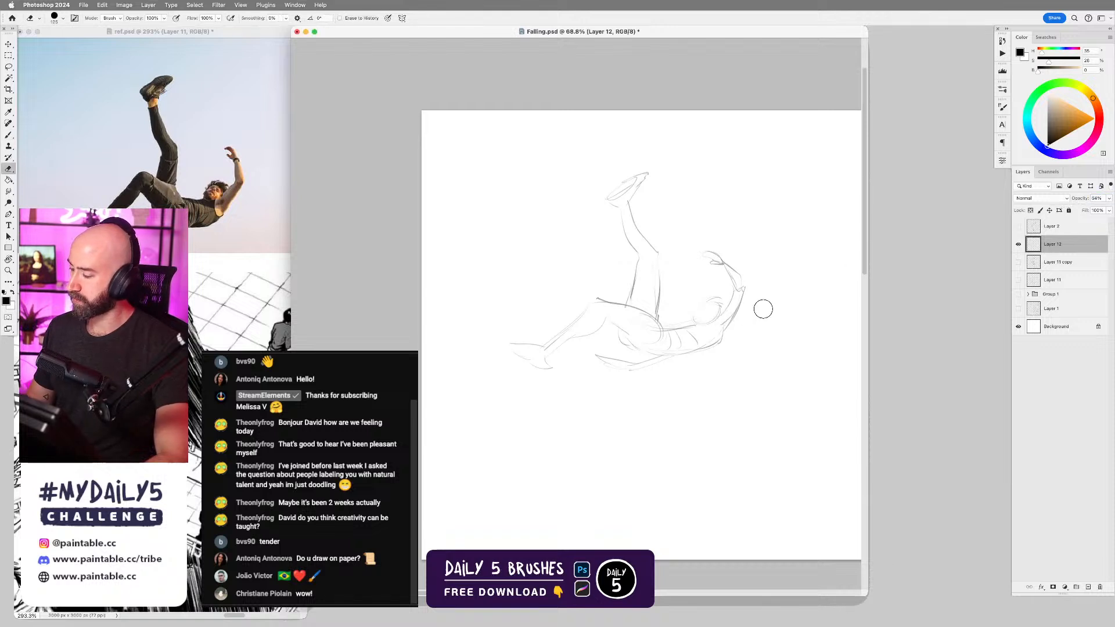
key(super+z)
key(bracketright)
key(bracketright)
key(bracketright)
key(bracketright)
key(bracketright)
key(bracketright)
key(bracketright)
mouse_move(741, 284)
mouse_down()
mouse_move(651, 361)
mouse_move(624, 301)
mouse_move(652, 173)
mouse_move(620, 236)
mouse_up()
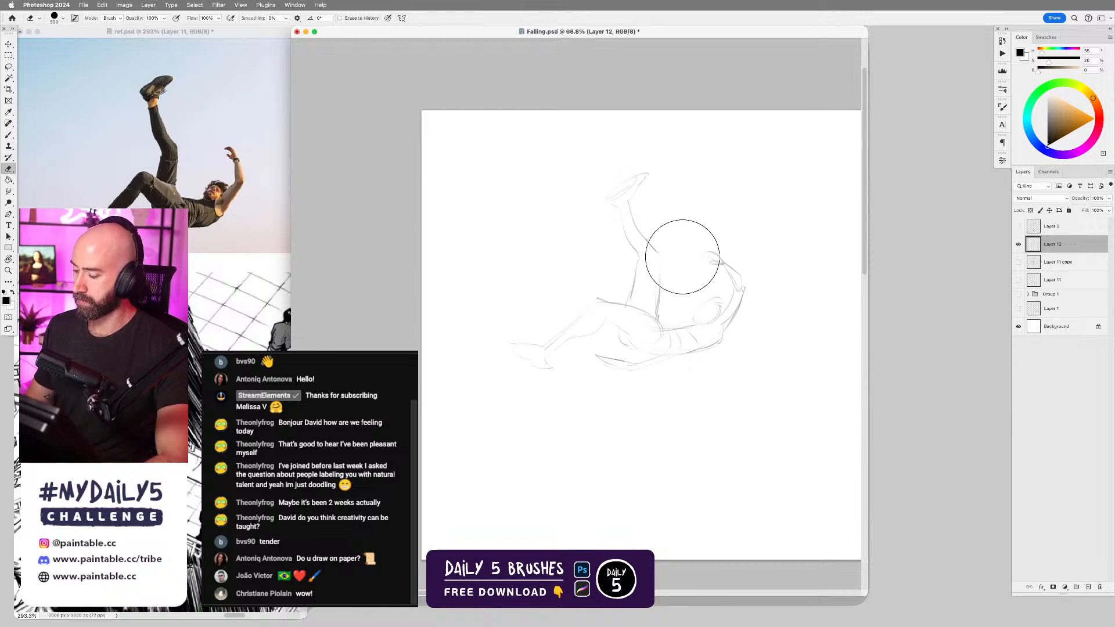
scroll(643, 398, up, 2)
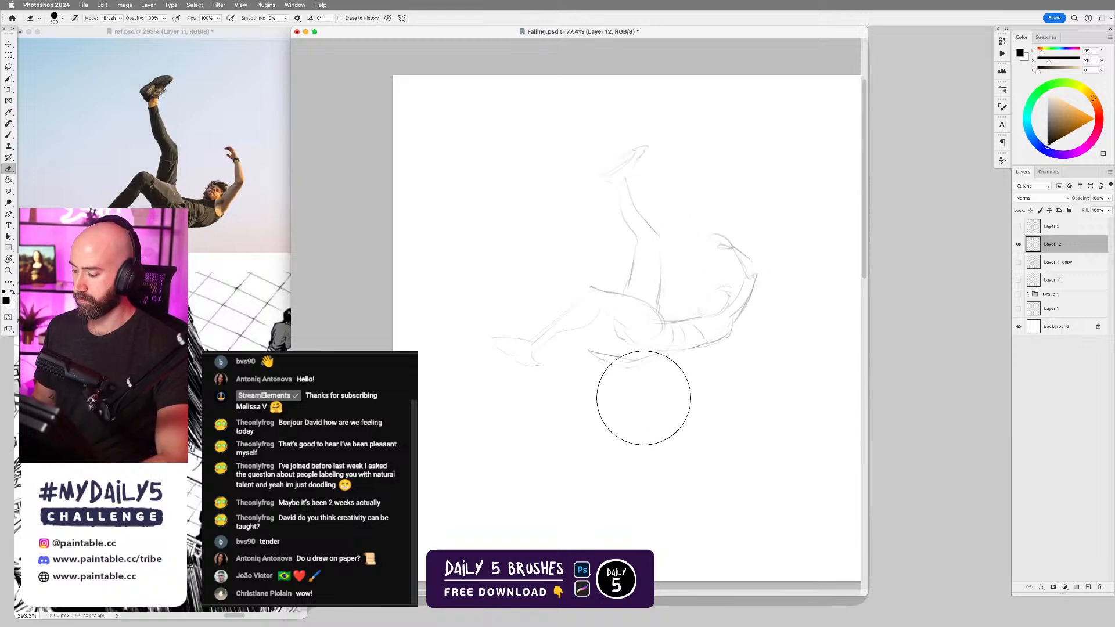
mouse_move(705, 324)
mouse_down()
mouse_move(627, 342)
mouse_move(677, 341)
mouse_up()
key(b)
mouse_move(659, 299)
mouse_down()
mouse_move(587, 319)
mouse_move(660, 299)
mouse_up()
key(super+z)
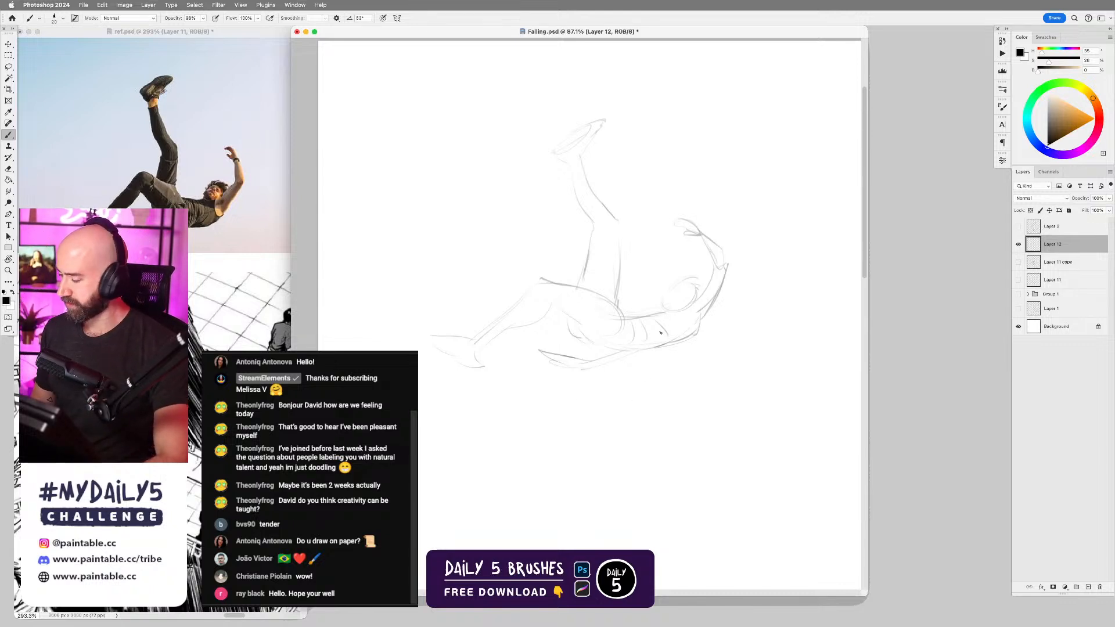
- Darken the chest contour from the waist to the chin, and refine the shoulder line behind the head
scroll(674, 307, up, 3)
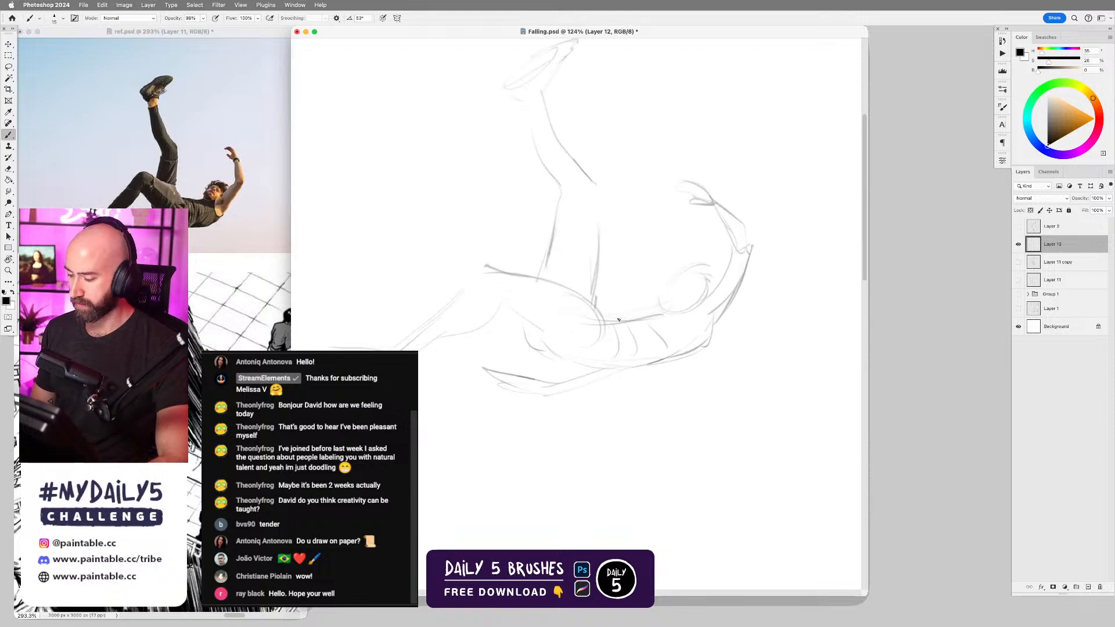
mouse_move(603, 321)
mouse_down()
mouse_move(705, 300)
mouse_move(646, 316)
mouse_move(705, 301)
mouse_up()
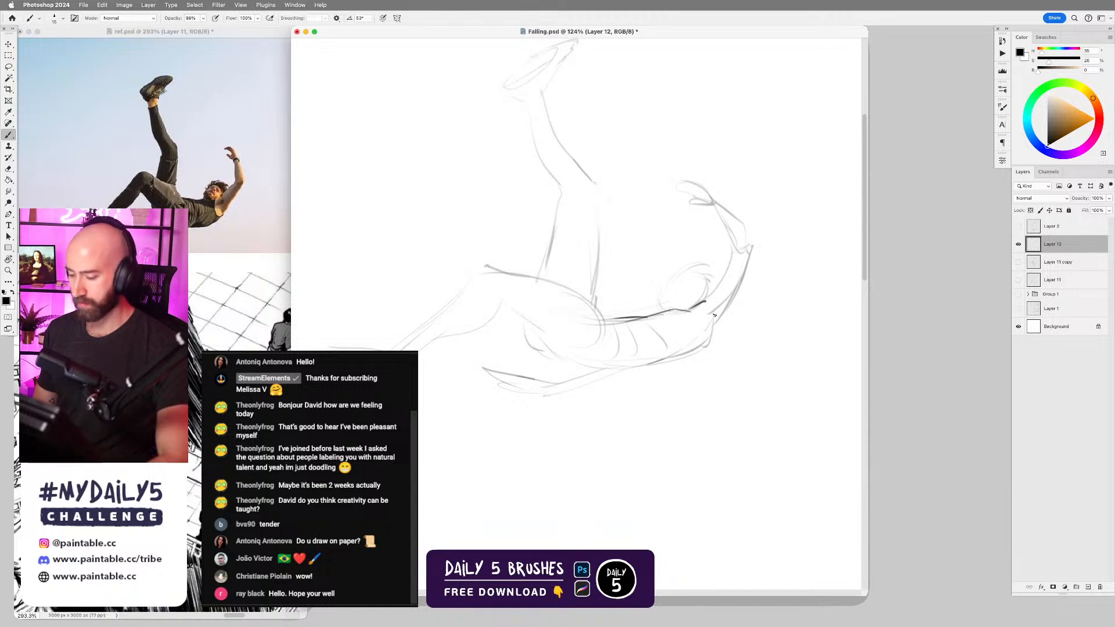
drag(726, 314, 712, 338)
key(super+z)
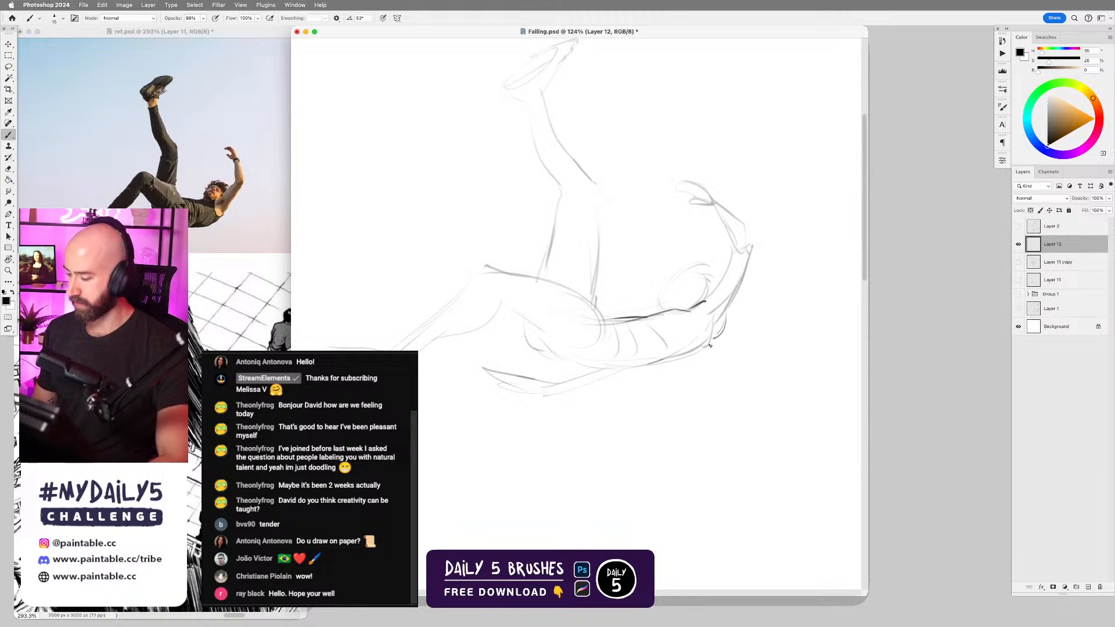
- Draw darker contours along the underside of the back and buttock, and along both sides of the bent leg
mouse_move(718, 335)
mouse_down()
mouse_move(703, 356)
mouse_move(637, 381)
mouse_move(551, 364)
mouse_move(524, 336)
mouse_move(564, 367)
mouse_move(550, 363)
mouse_move(601, 371)
mouse_up()
key(super+z)
key(super+z)
key(super+z)
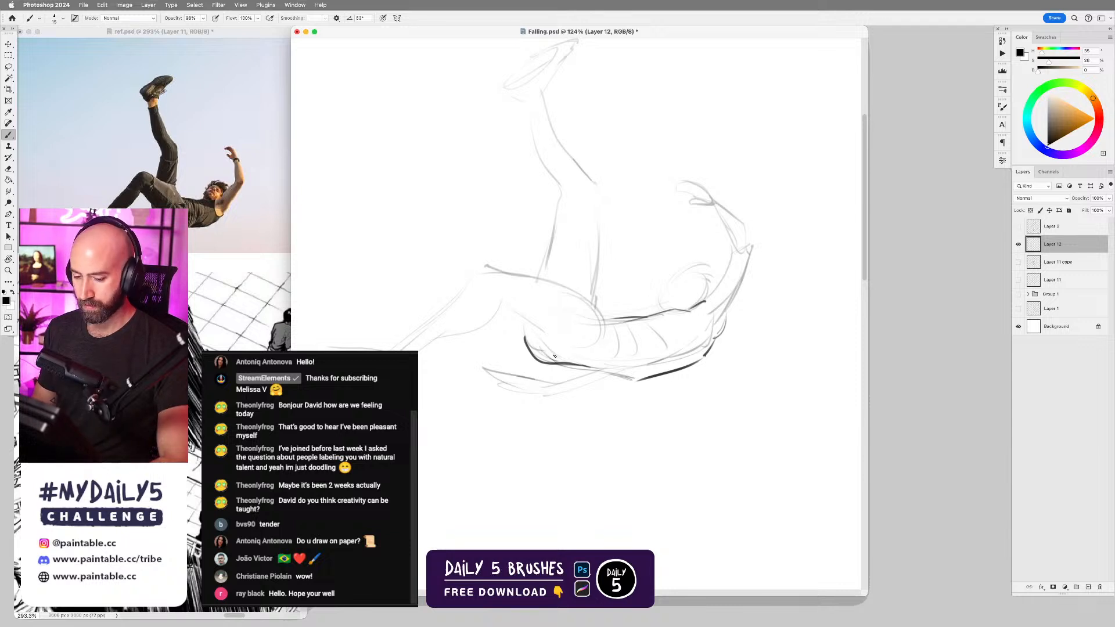
mouse_move(544, 350)
mouse_down()
mouse_move(569, 366)
mouse_move(526, 325)
mouse_up()
mouse_move(559, 360)
mouse_down()
mouse_move(502, 302)
mouse_move(453, 333)
mouse_move(486, 265)
mouse_up()
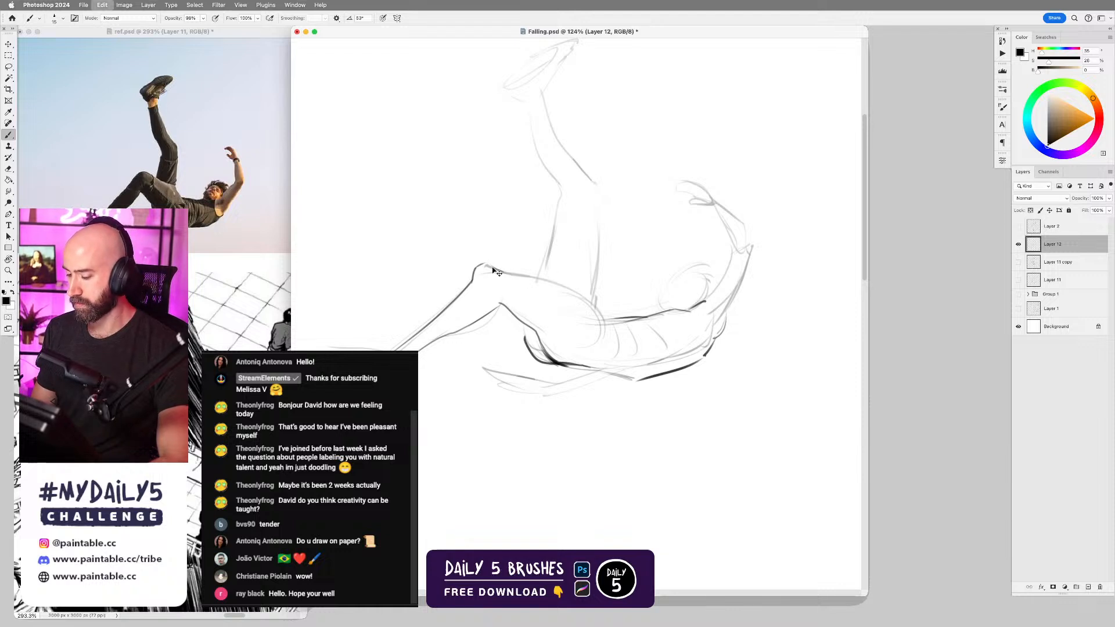
- Erase the rounded knee line with a smaller eraser, redraw the knee, and darken the top of the thigh to the hips
key(e)
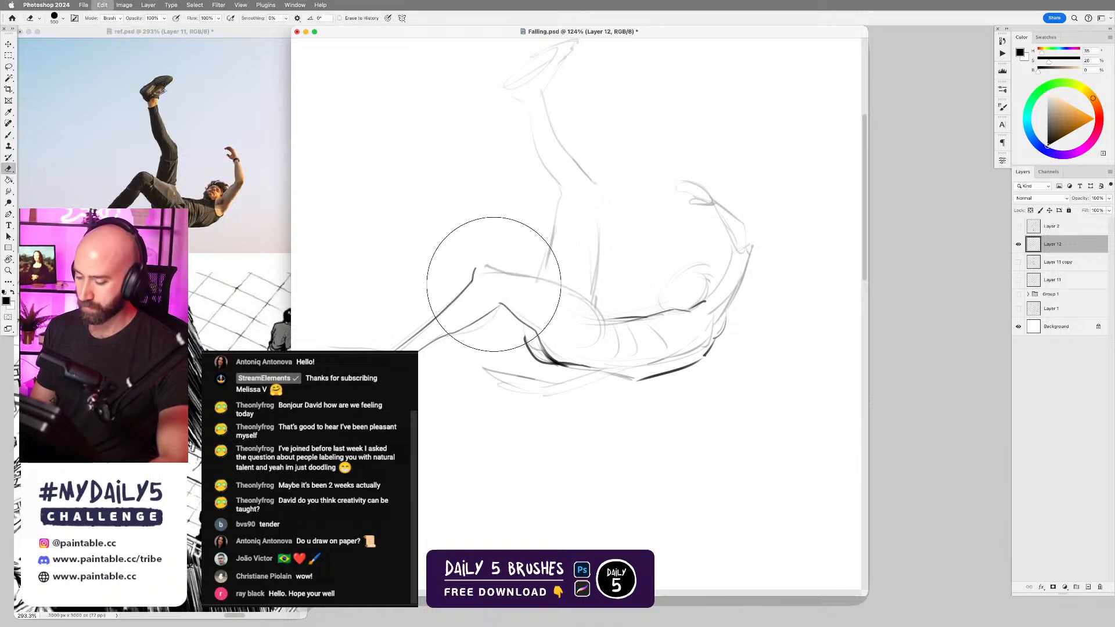
key(super+z)
key(bracketleft)
key(bracketleft)
key(bracketleft)
key(bracketleft)
key(bracketleft)
key(bracketleft)
key(bracketleft)
key(bracketleft)
key(bracketleft)
key(bracketleft)
key(bracketleft)
key(bracketleft)
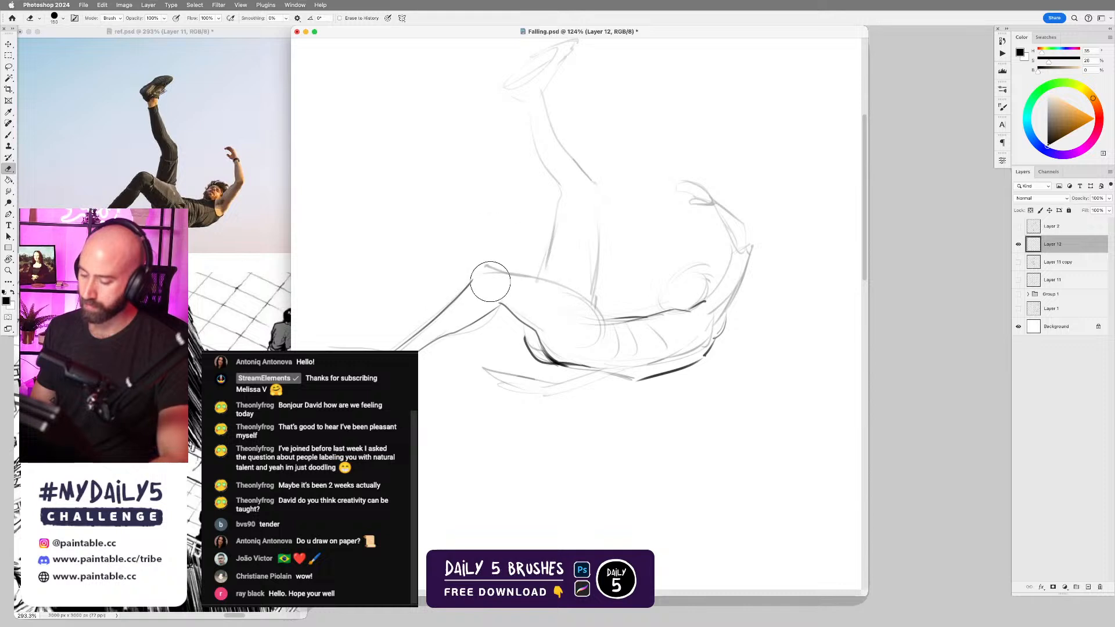
key(b)
drag(471, 283, 482, 264)
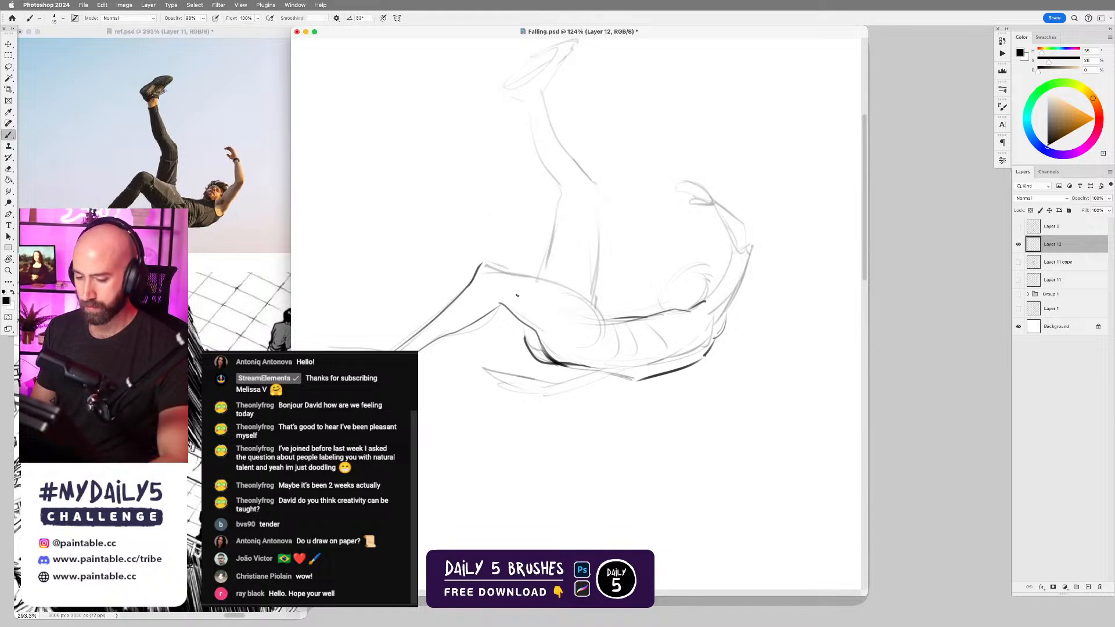
mouse_move(484, 265)
mouse_down()
mouse_move(465, 290)
mouse_move(534, 280)
mouse_move(470, 294)
mouse_move(512, 268)
mouse_move(591, 301)
mouse_up()
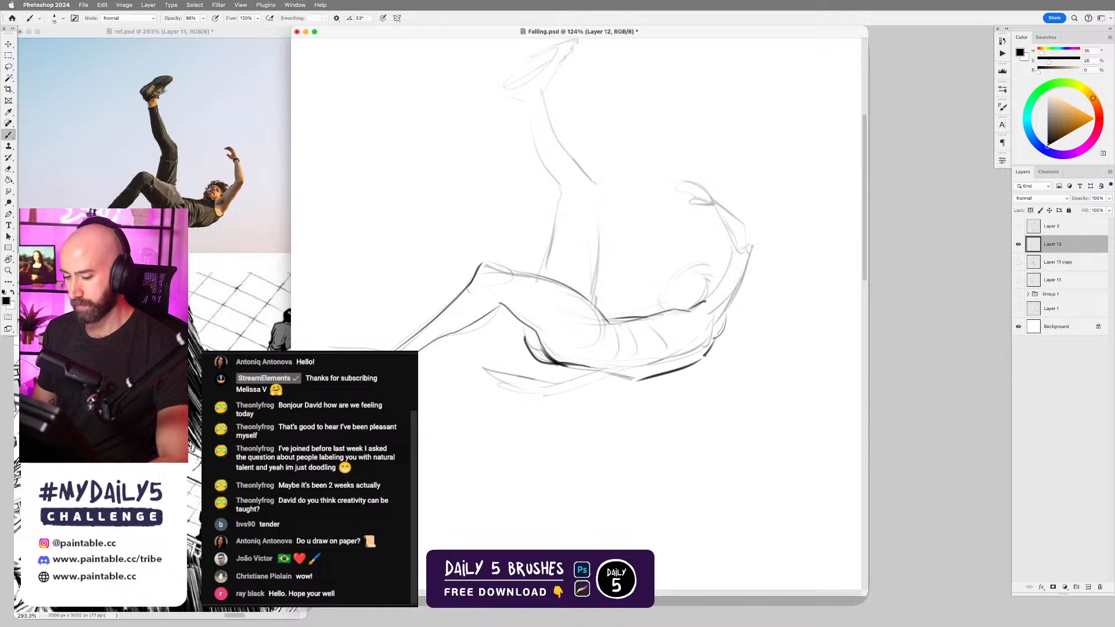
- Sketch the facial features, define the forehead and jaw contours, and add the hairline and hair around the head
mouse_move(607, 322)
mouse_down()
mouse_move(673, 312)
mouse_move(672, 280)
mouse_up()
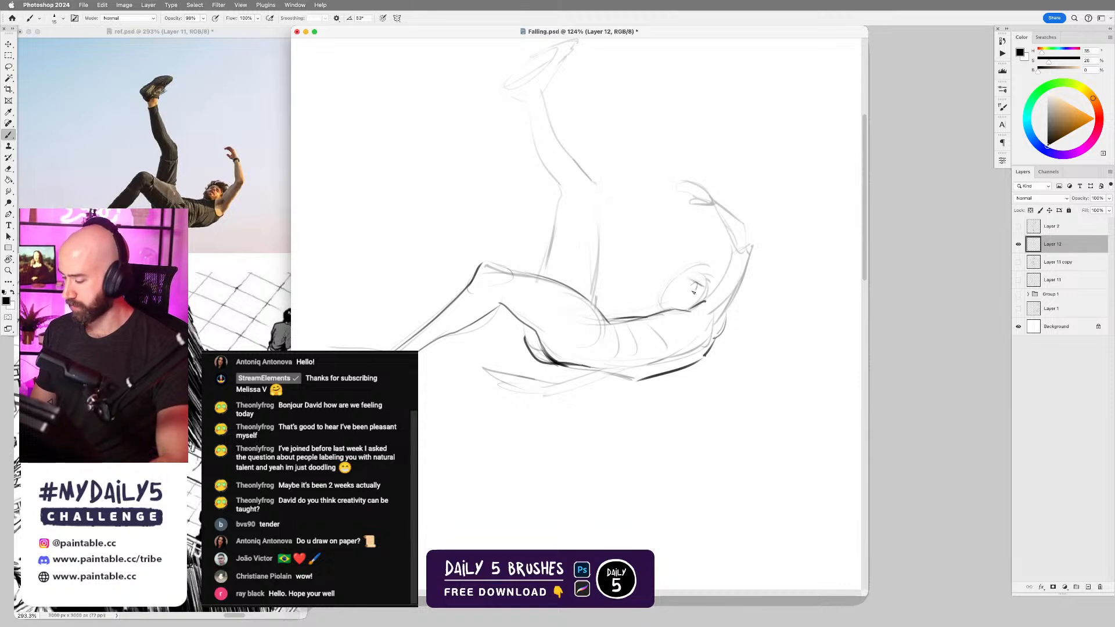
mouse_move(700, 296)
mouse_down()
mouse_move(687, 290)
mouse_move(703, 289)
mouse_up()
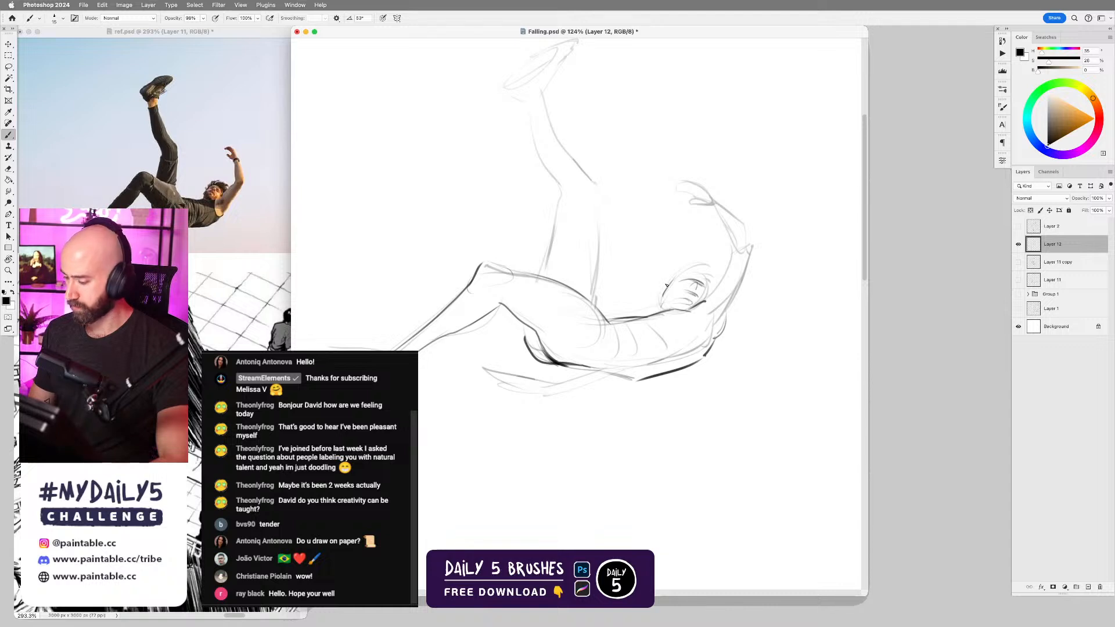
mouse_move(663, 297)
mouse_down()
mouse_move(669, 287)
mouse_move(663, 311)
mouse_up()
key(super+z)
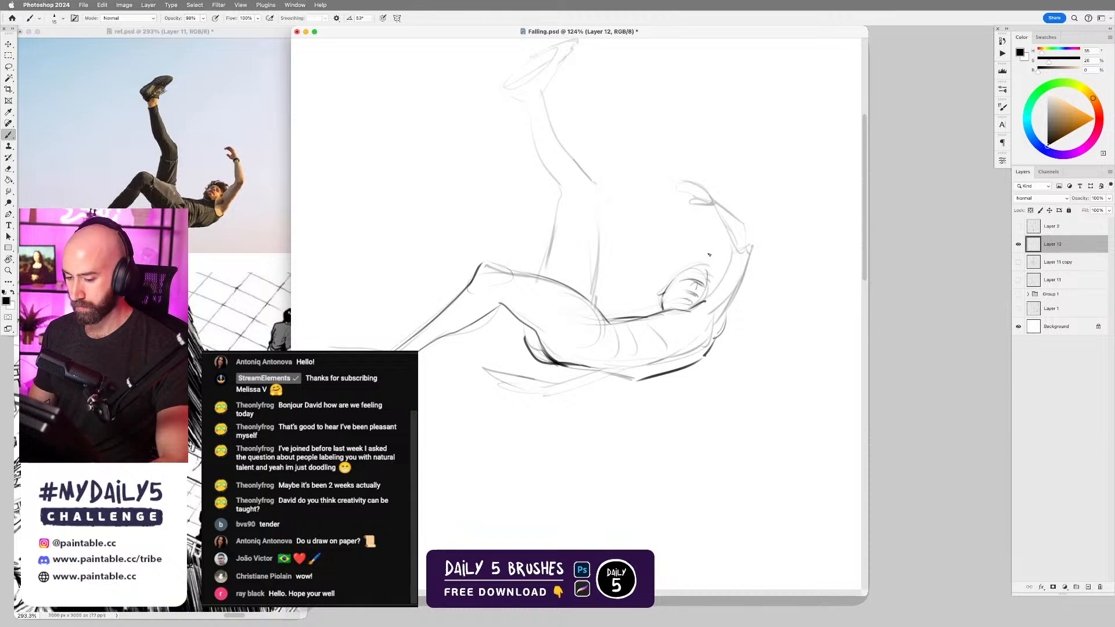
mouse_move(669, 283)
mouse_down()
mouse_move(708, 255)
mouse_move(721, 272)
mouse_up()
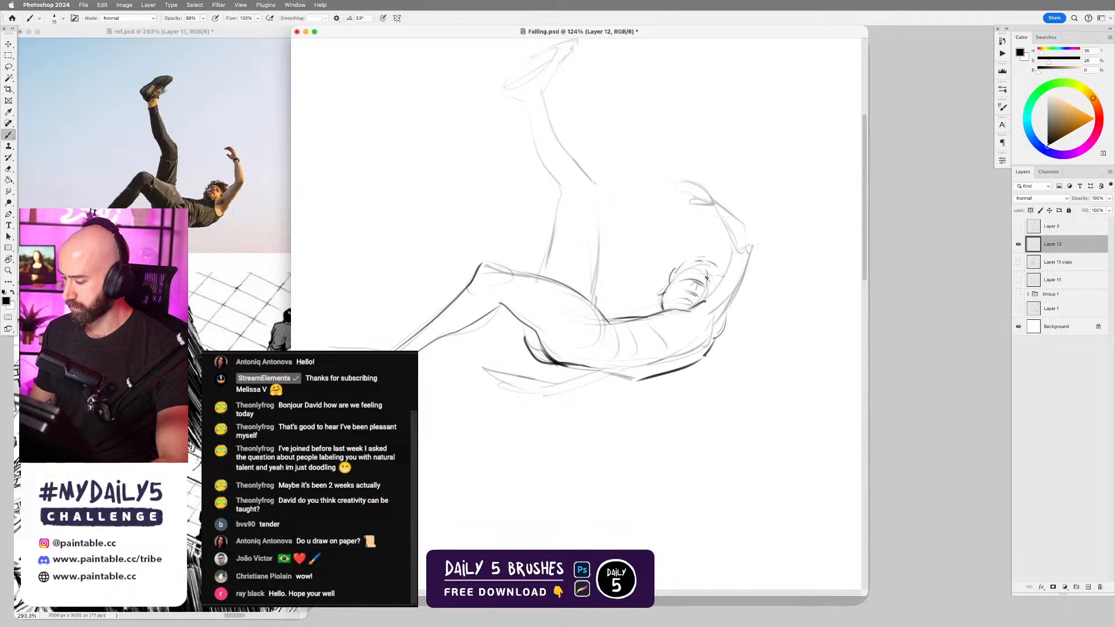
drag(710, 281, 708, 297)
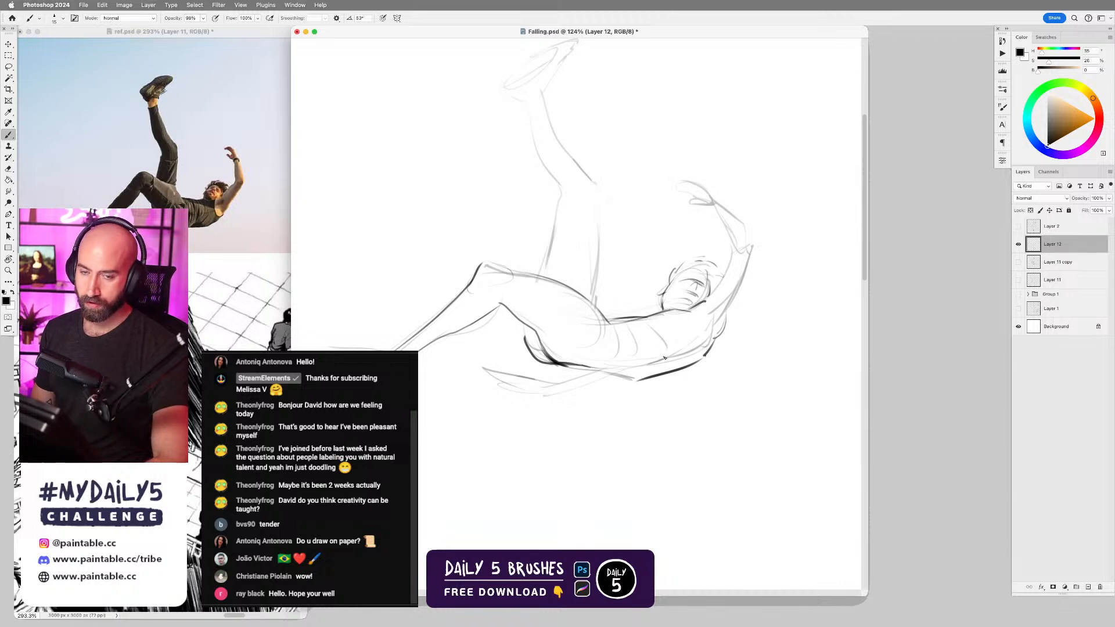
- Redraw the raised upper arm from elbow to shoulder with darker contours, erasing stray lines and defining the armpit
scroll(665, 358, up, 2)
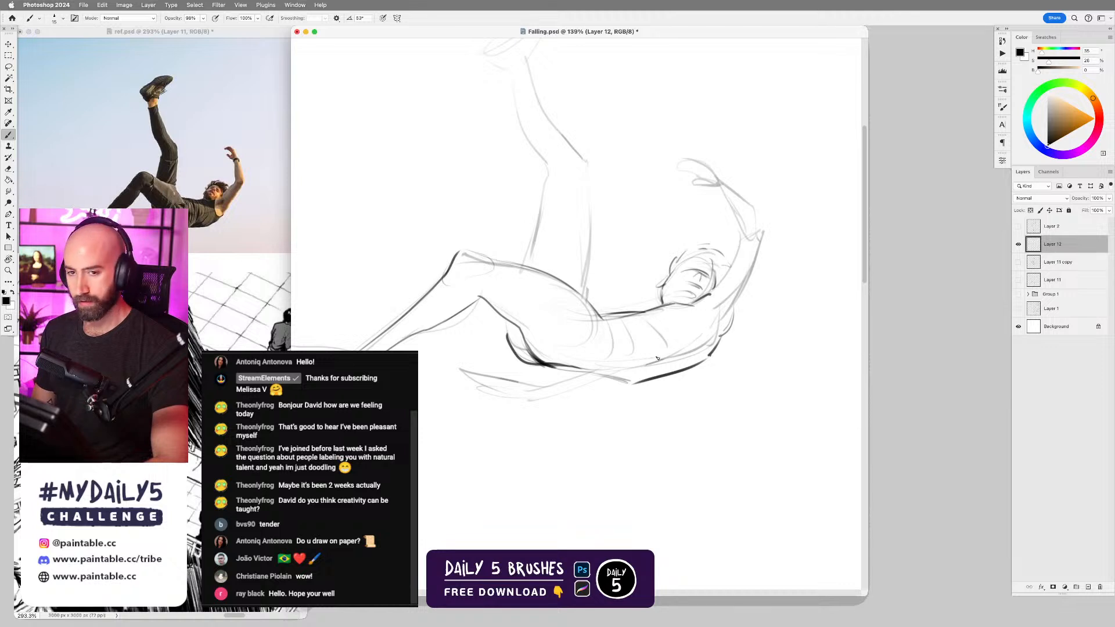
scroll(657, 358, down, 5)
scroll(658, 358, up, 1)
scroll(660, 356, down, 1)
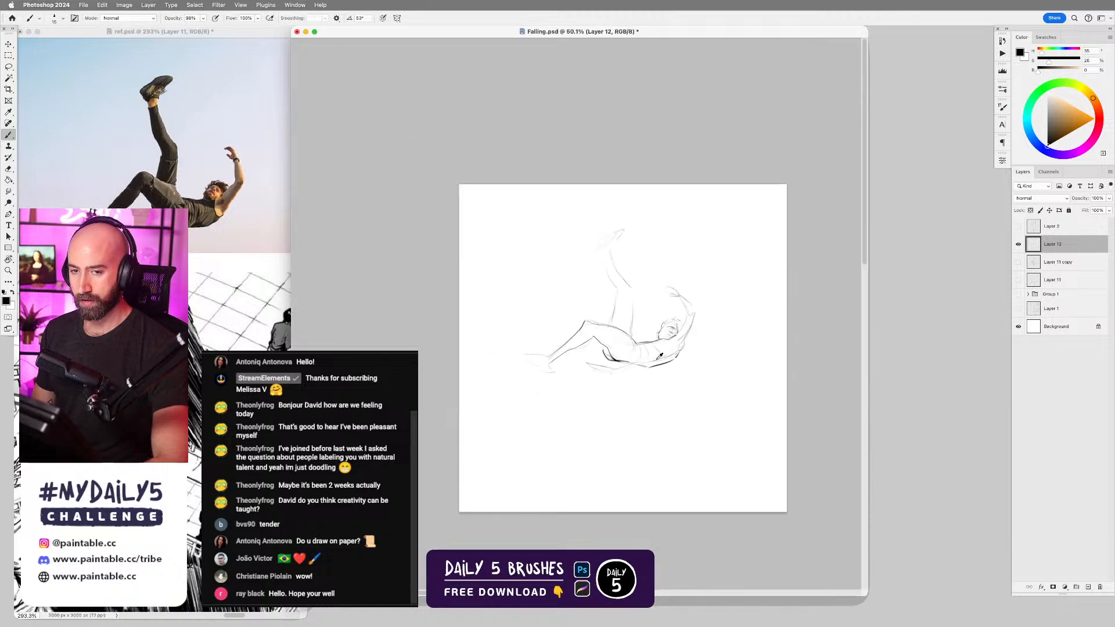
scroll(660, 356, up, 3)
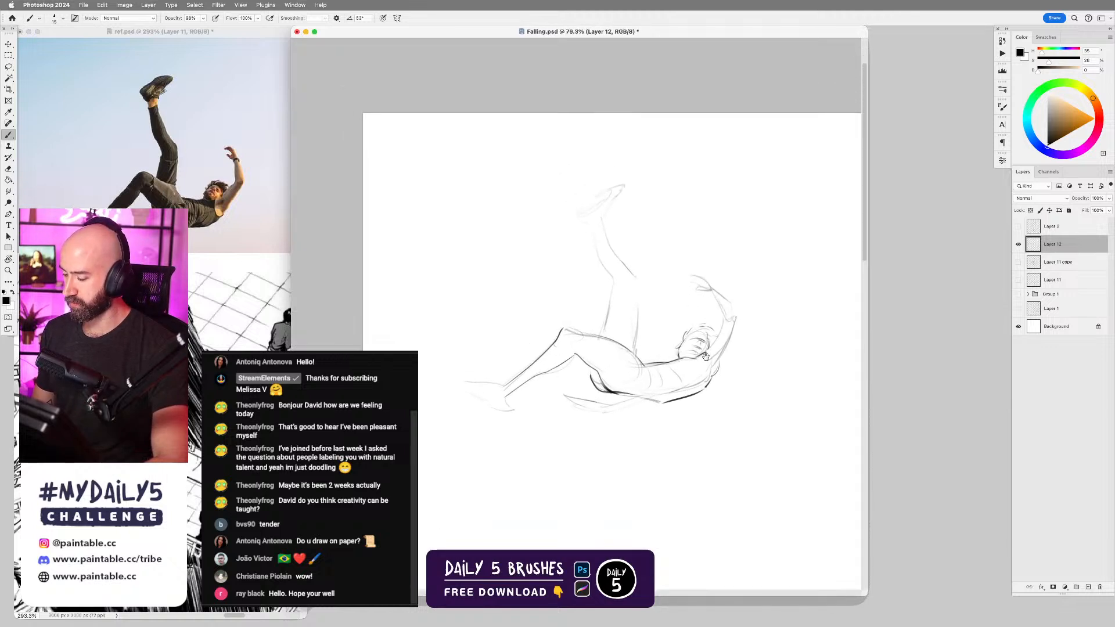
scroll(706, 356, up, 2)
scroll(749, 347, down, 1)
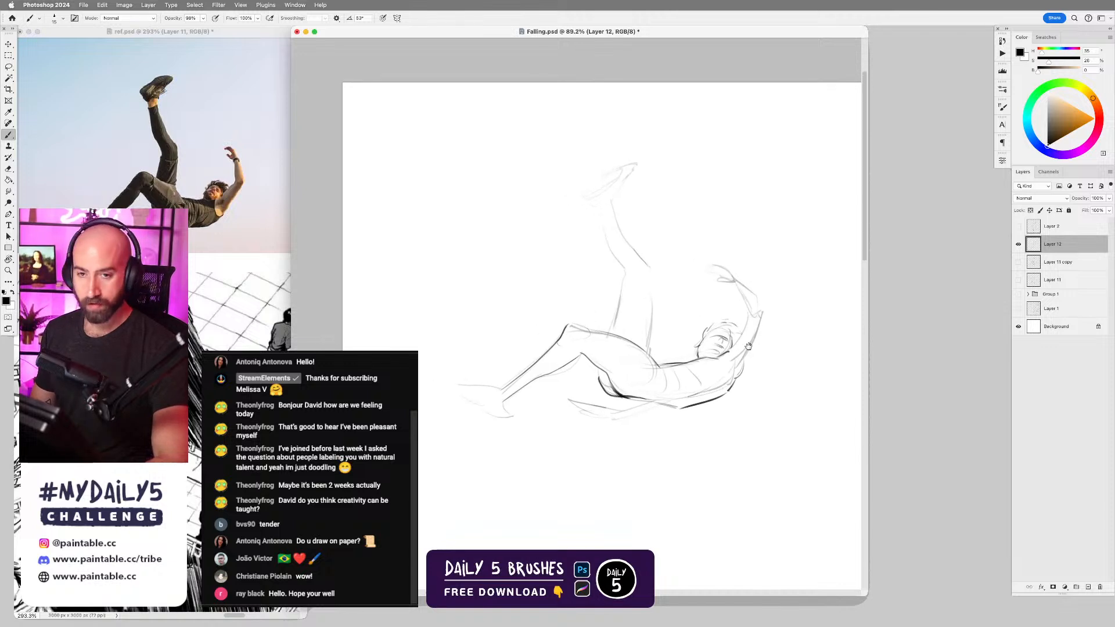
drag(749, 346, 745, 358)
key(super+z)
drag(761, 325, 745, 359)
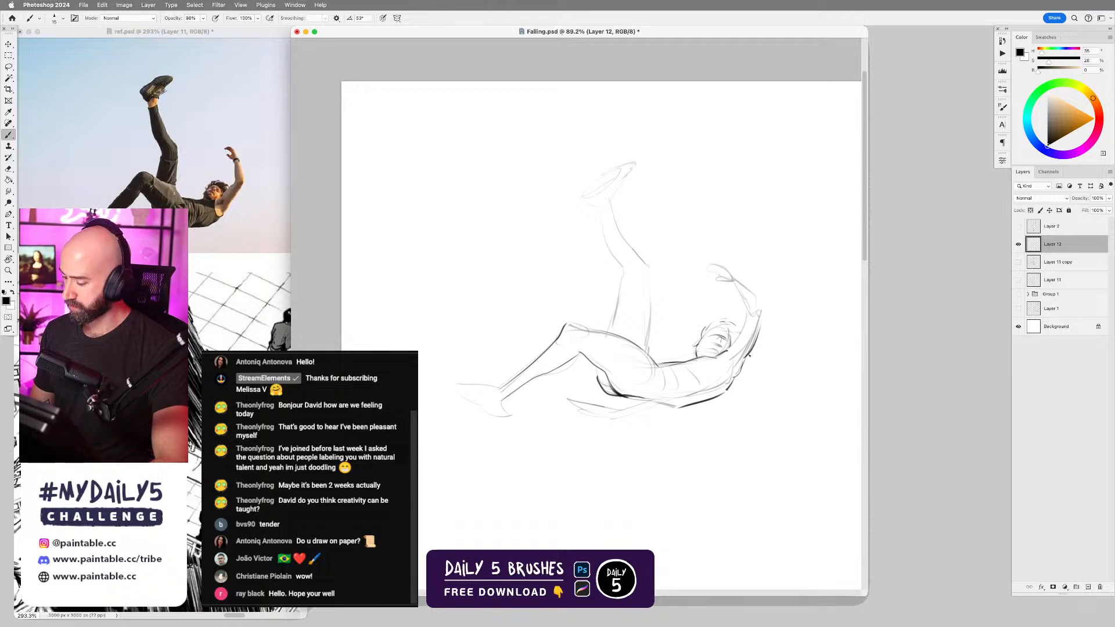
key(e)
drag(760, 311, 739, 355)
key(b)
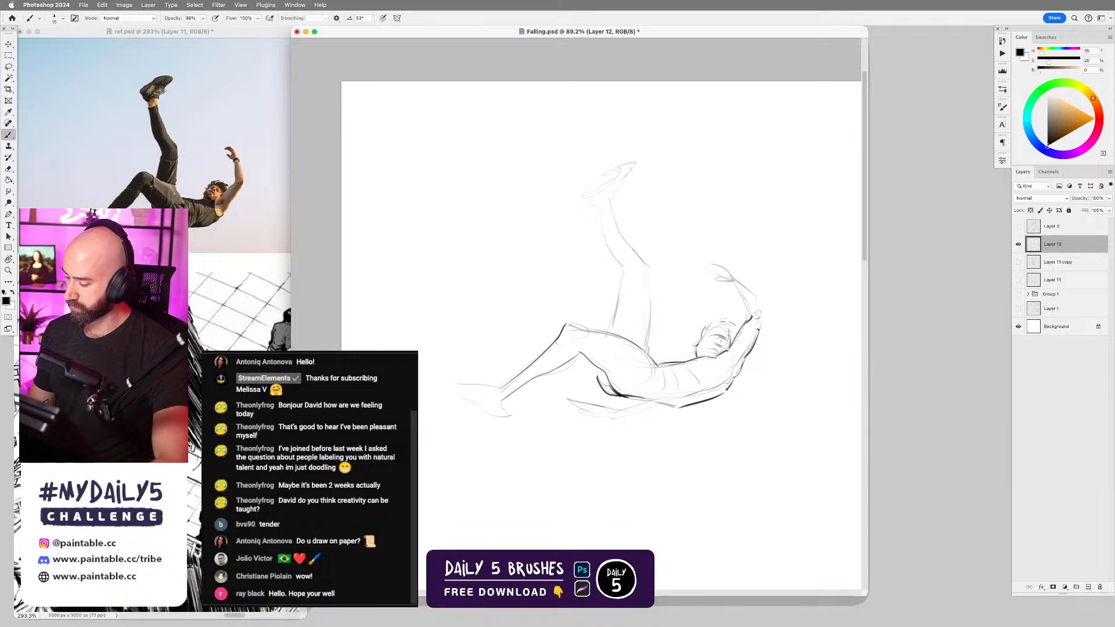
drag(752, 349, 735, 376)
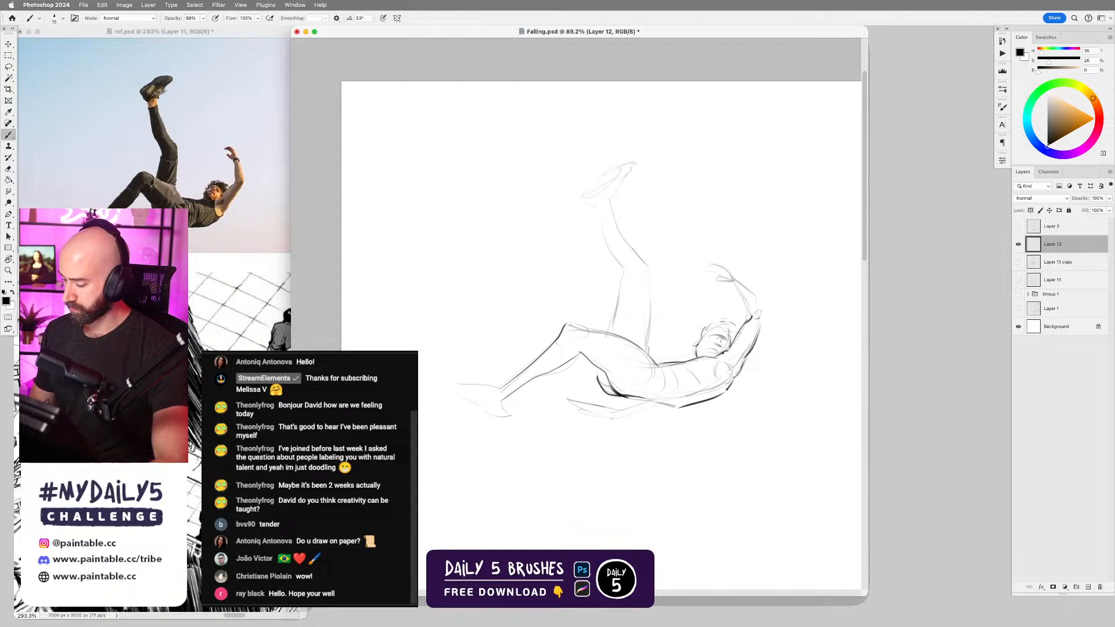
drag(716, 364, 728, 387)
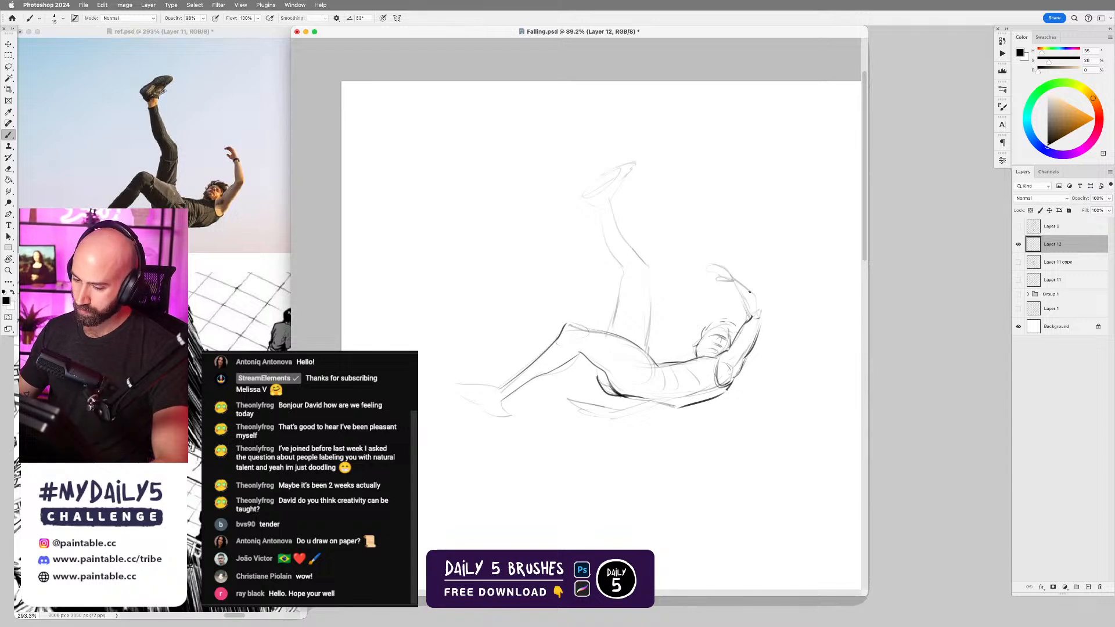
- Darken both sides of the raised forearm, erase the rough hand lines and redraw the hand with curled fingers
drag(746, 278, 761, 310)
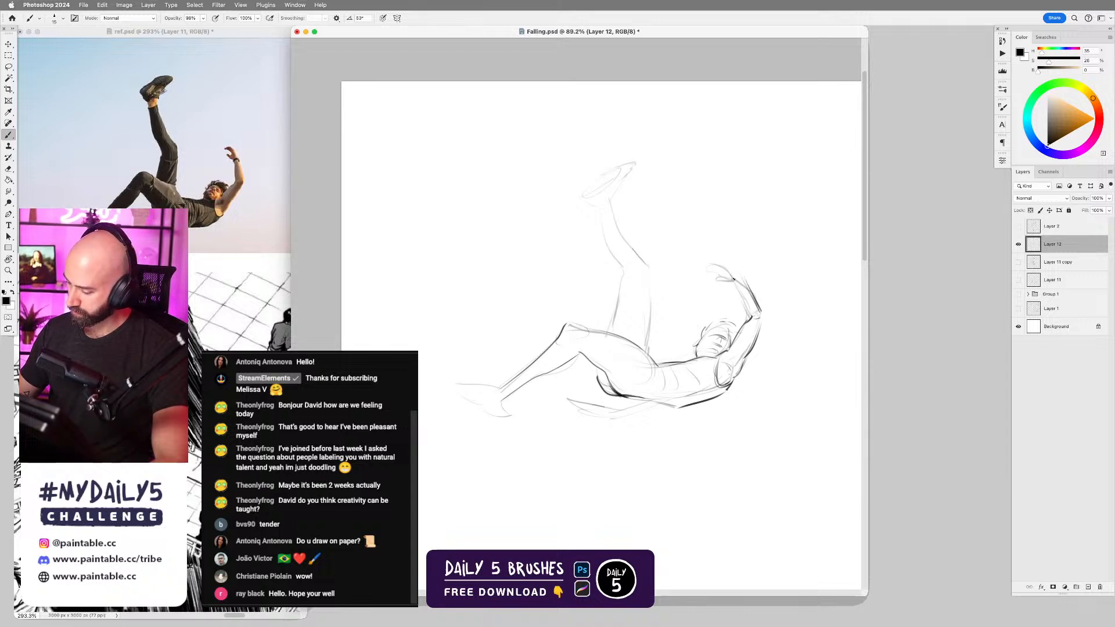
mouse_move(733, 276)
mouse_down()
mouse_move(753, 293)
mouse_move(740, 274)
mouse_move(762, 316)
mouse_move(717, 275)
mouse_up()
key(e)
key(b)
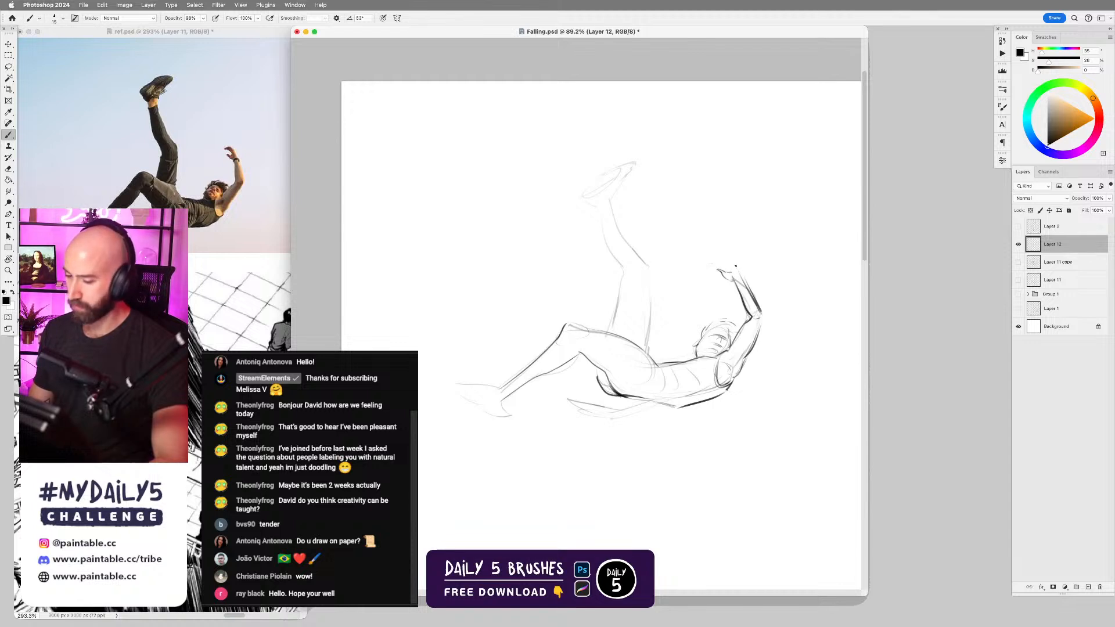
drag(724, 262, 731, 272)
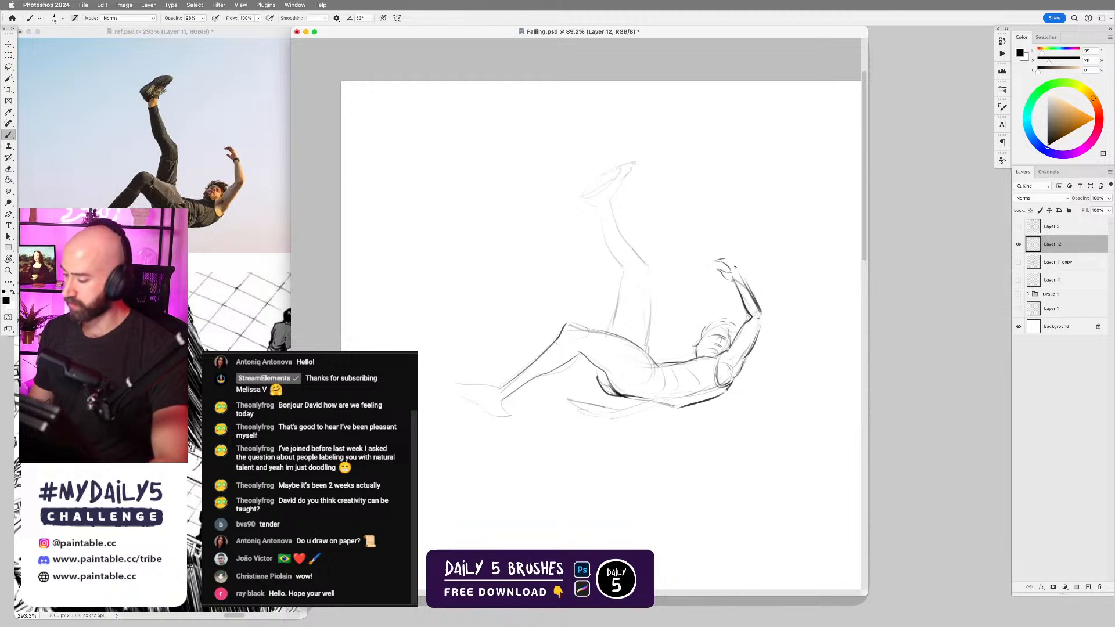
- Clean up the raised arm's lines with the eraser, then darken the facial features with a slightly larger brush, undoing the unwanted stroke
key(e)
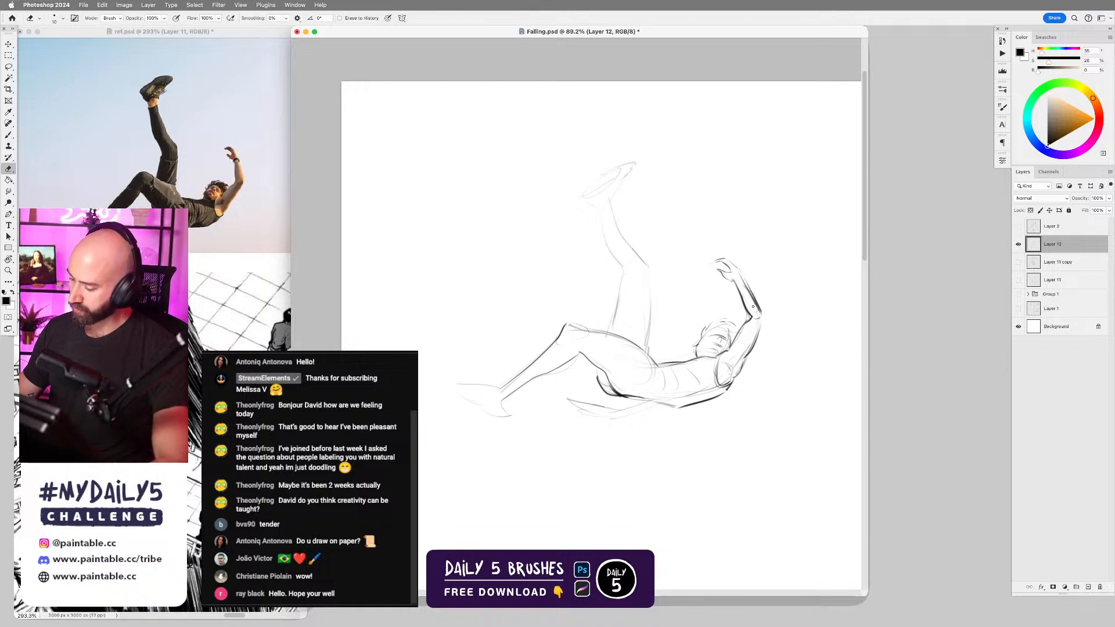
key(b)
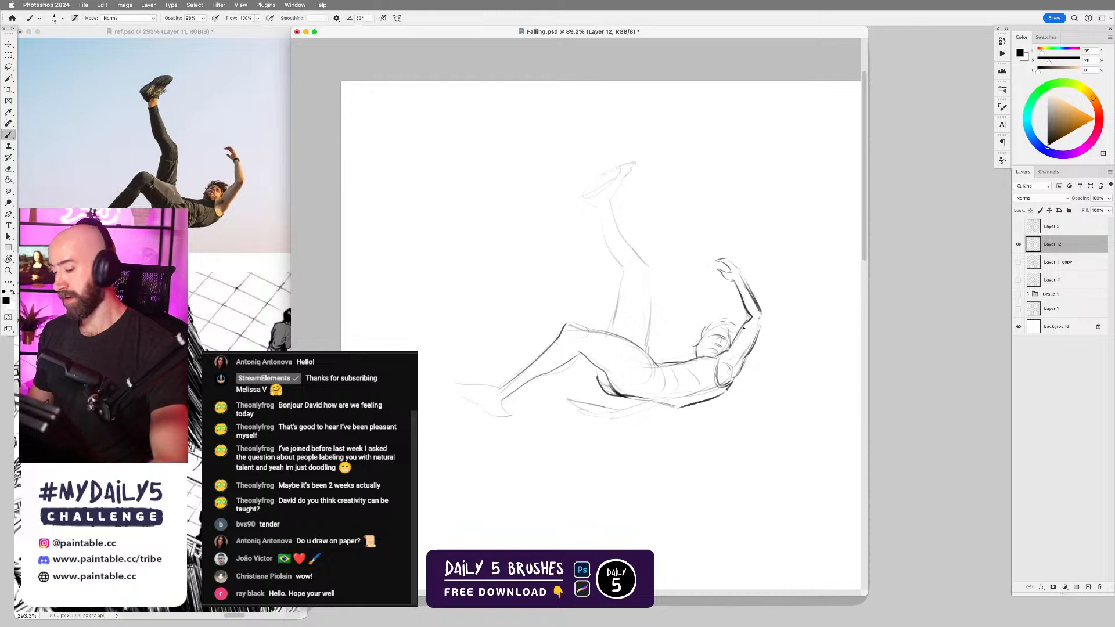
key(bracketright)
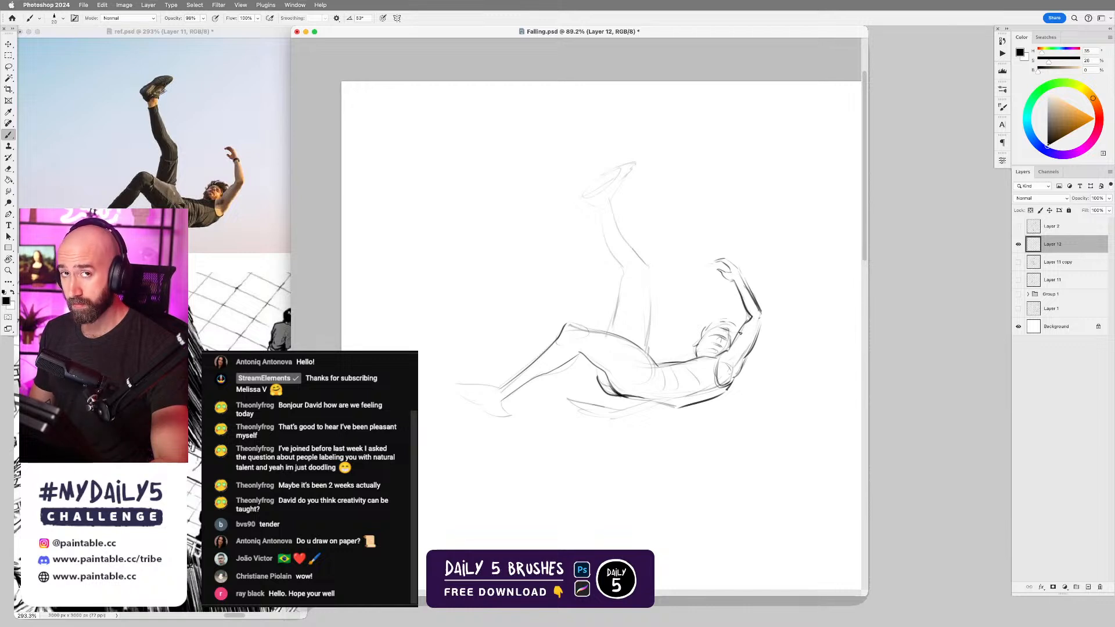
key(e)
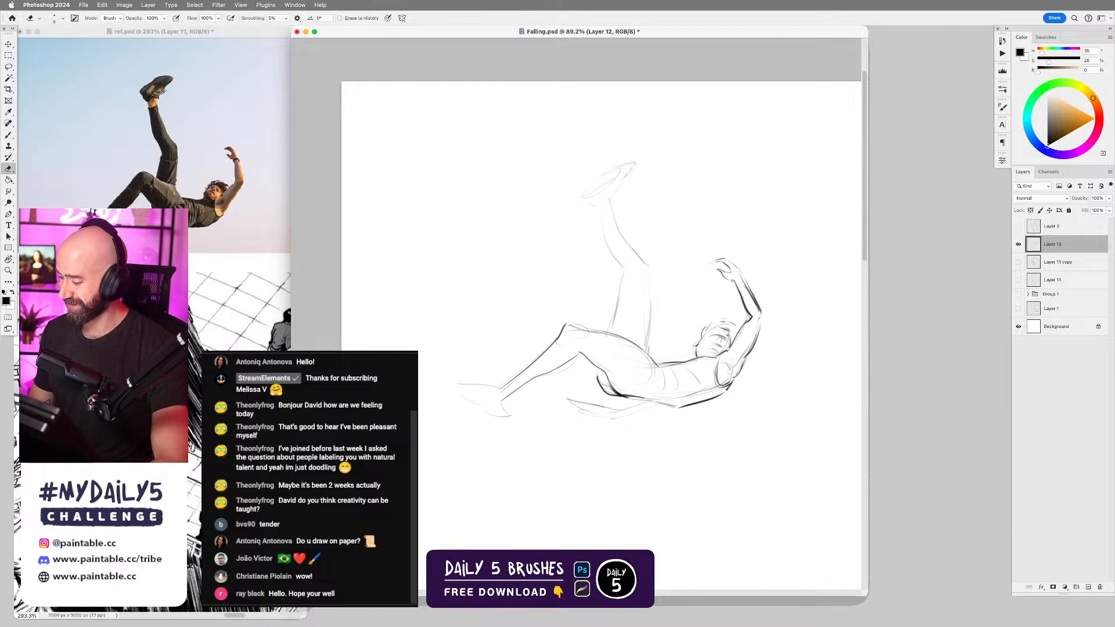
key(b)
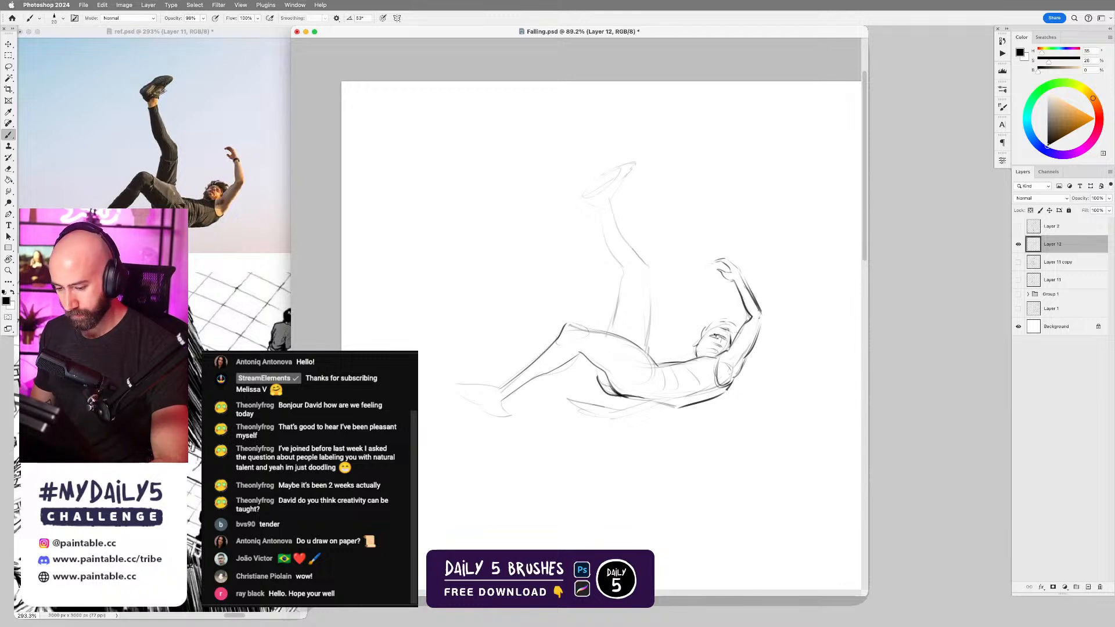
mouse_move(709, 337)
mouse_down()
mouse_move(723, 345)
mouse_move(706, 350)
mouse_move(730, 349)
mouse_up()
key(super+z)
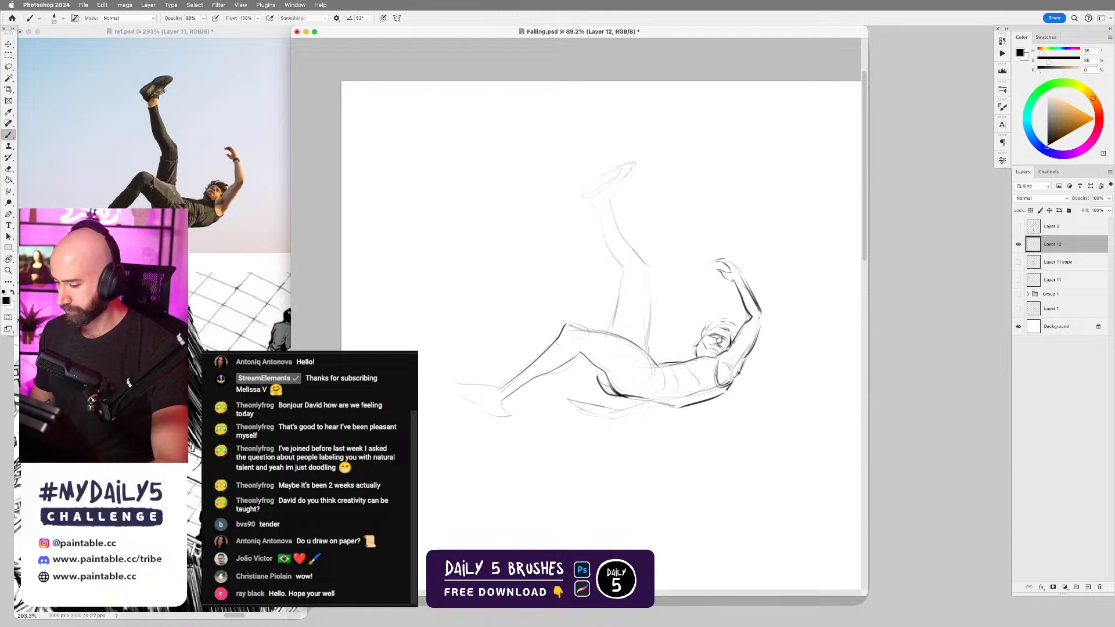
- Darken the armpit and shoulder contour, redraw the curve around the waist, and undo strokes that do not fit
mouse_move(733, 364)
mouse_down()
mouse_move(728, 383)
mouse_move(731, 355)
mouse_move(732, 367)
mouse_up()
key(super+z)
key(super+z)
key(super+z)
key(super+z)
key(super+z)
key(super+z)
key(super+z)
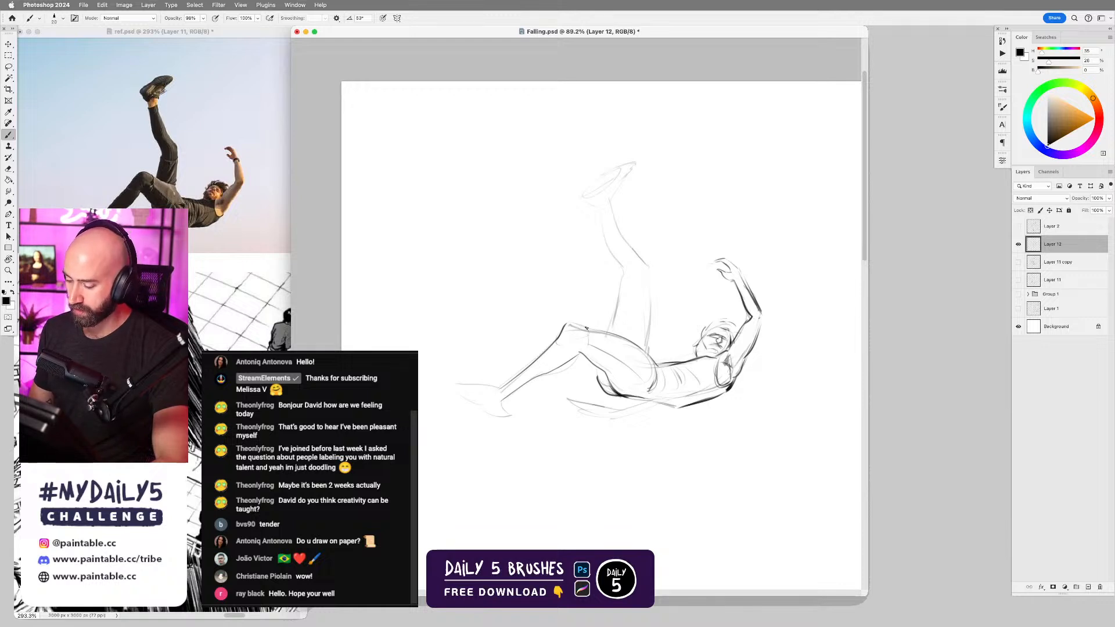
- Draw a curved band across the bent thigh just above the knee and a wristband around the raised wrist
drag(586, 327, 587, 344)
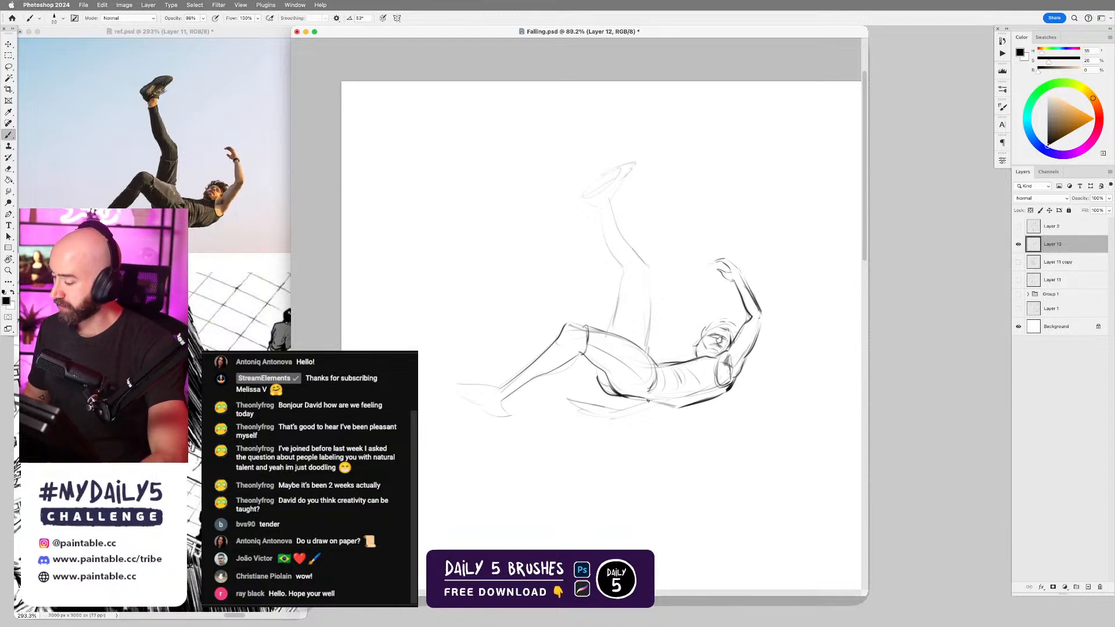
key(e)
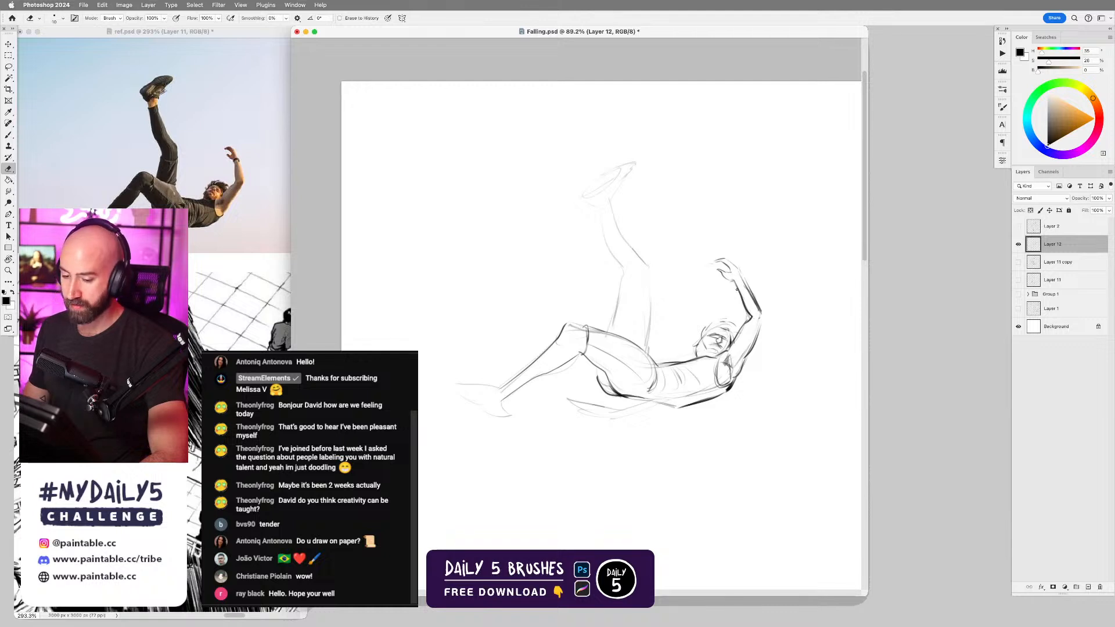
key(b)
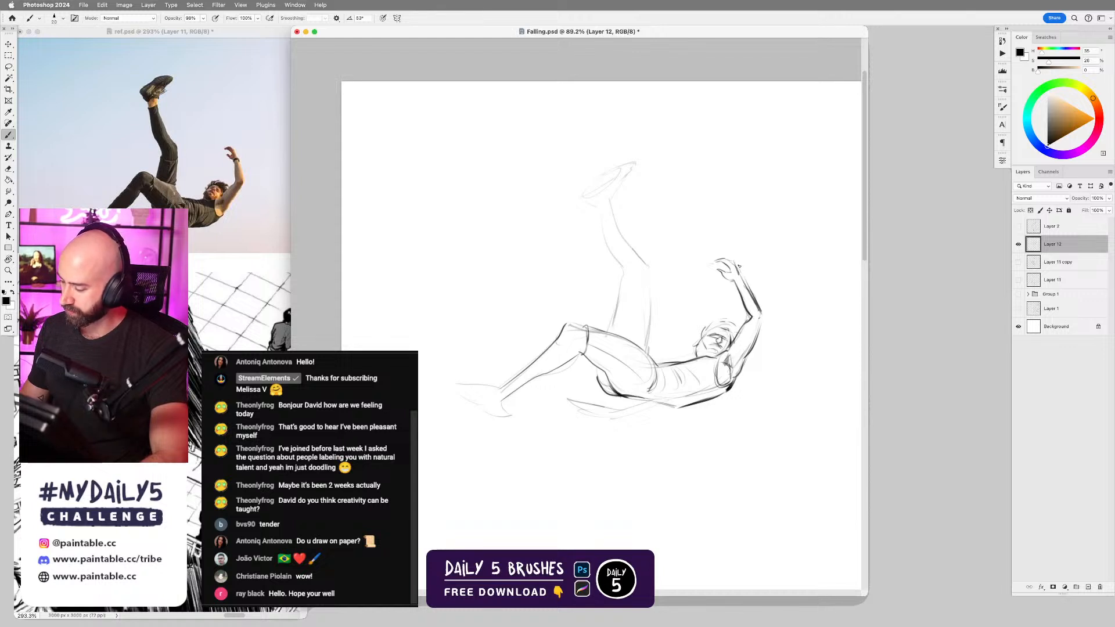
drag(735, 280, 742, 278)
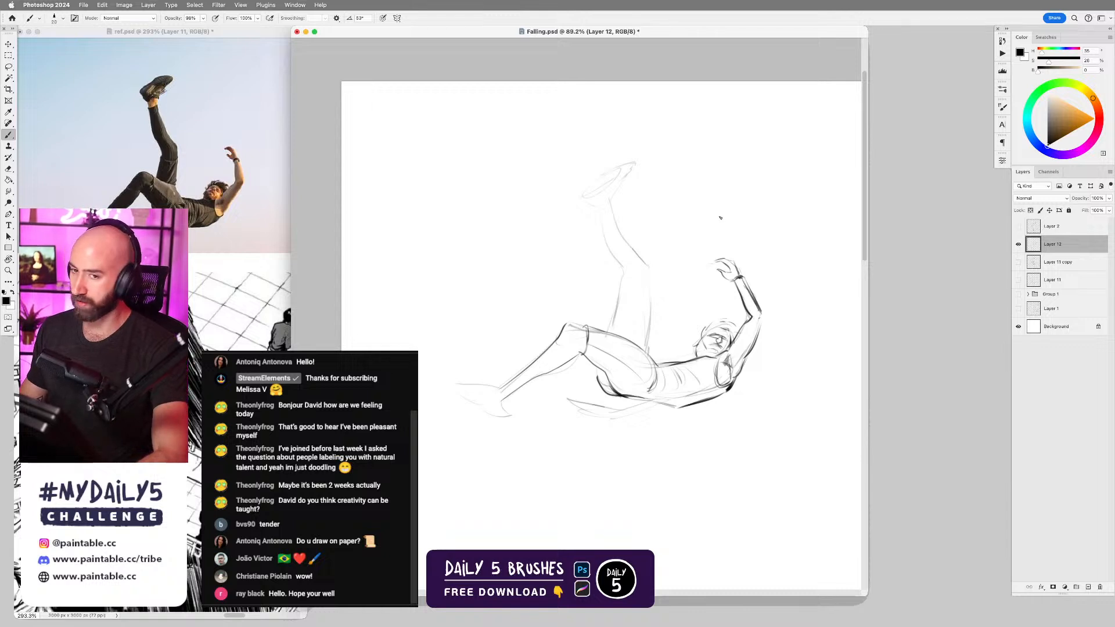
- Try a thick scribble with an enlarged brush in the empty space above the raised hand, undo it and reduce the brush size
scroll(721, 231, up, 1)
scroll(721, 231, up, 1)
key(bracketright)
key(bracketright)
key(bracketright)
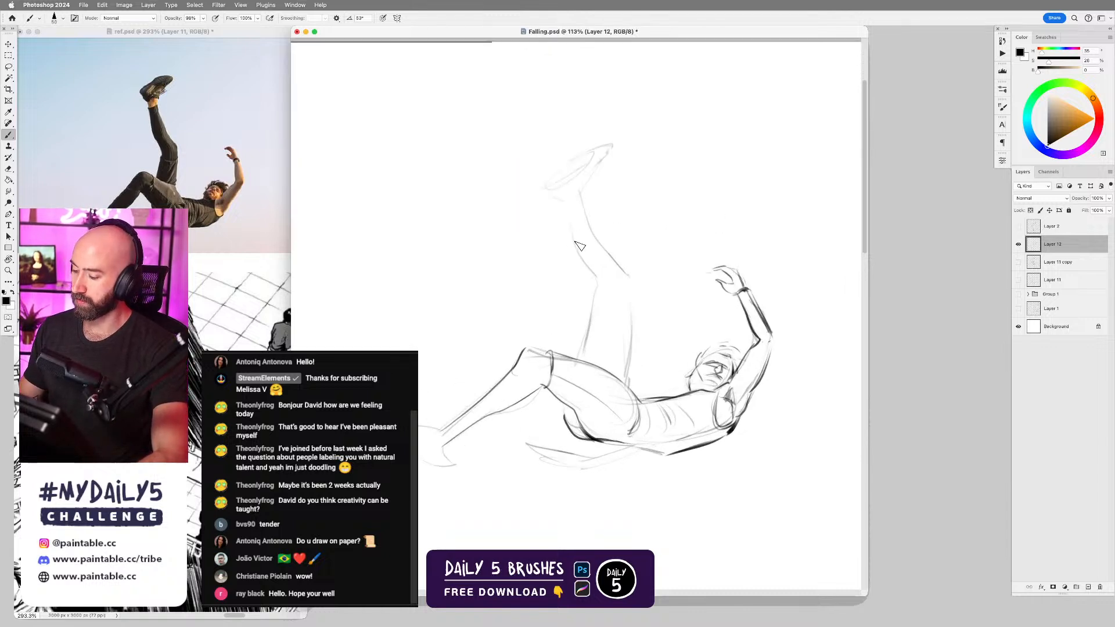
mouse_move(723, 196)
mouse_down()
mouse_move(637, 250)
mouse_move(711, 224)
mouse_move(745, 236)
mouse_move(816, 226)
mouse_up()
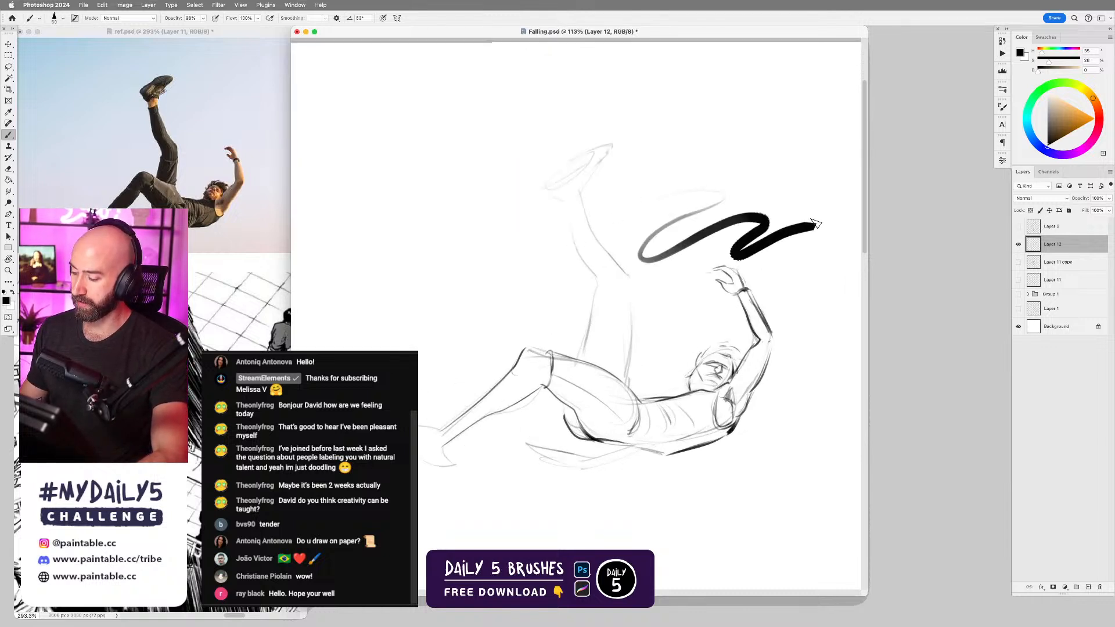
key(super+z)
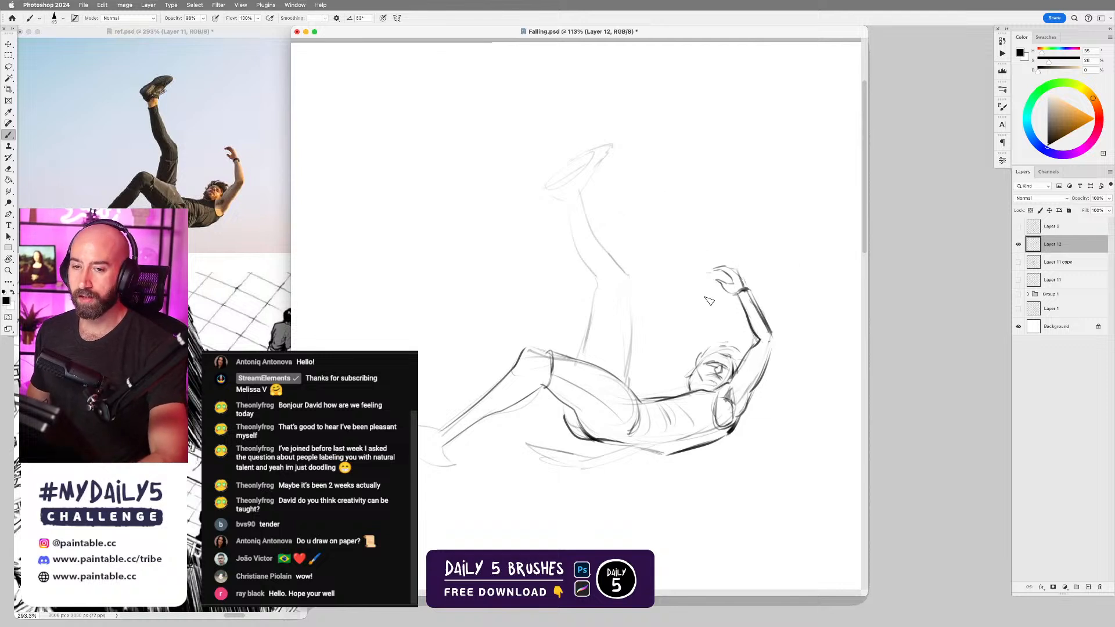
key(bracketleft)
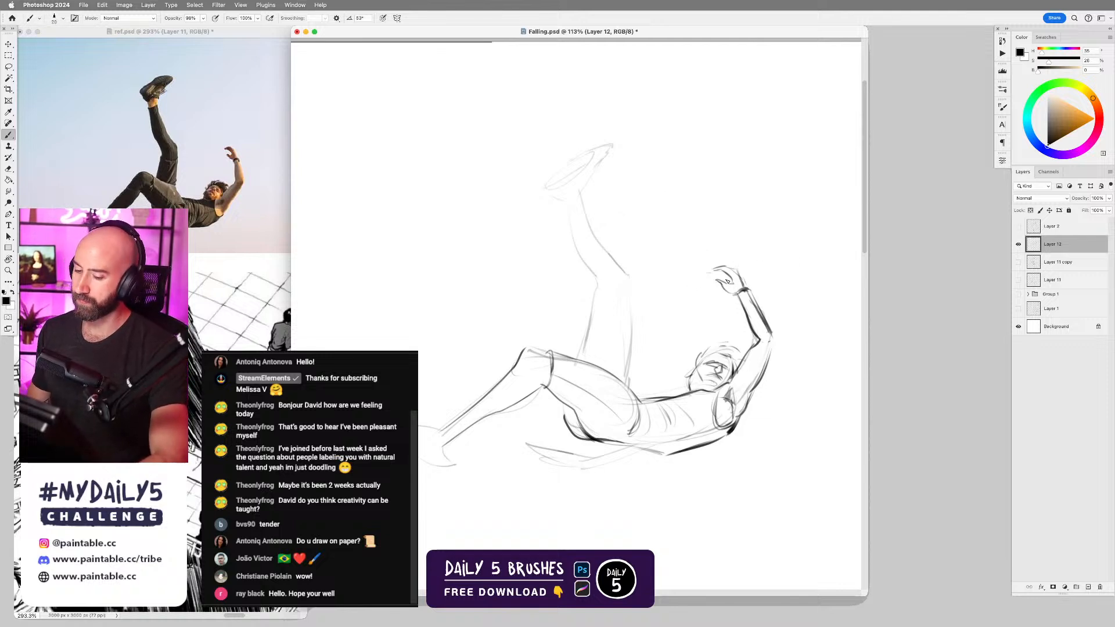
- Refine the raised hand by erasing stray lines around the curled fingers and redrawing them, undoing unwanted strokes
key(e)
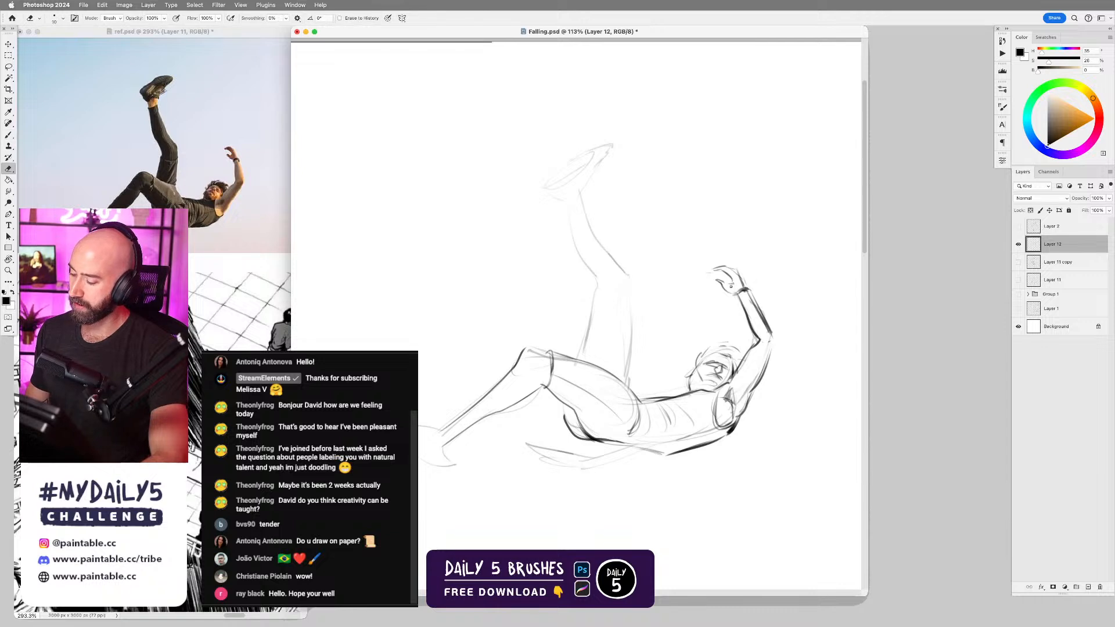
key(b)
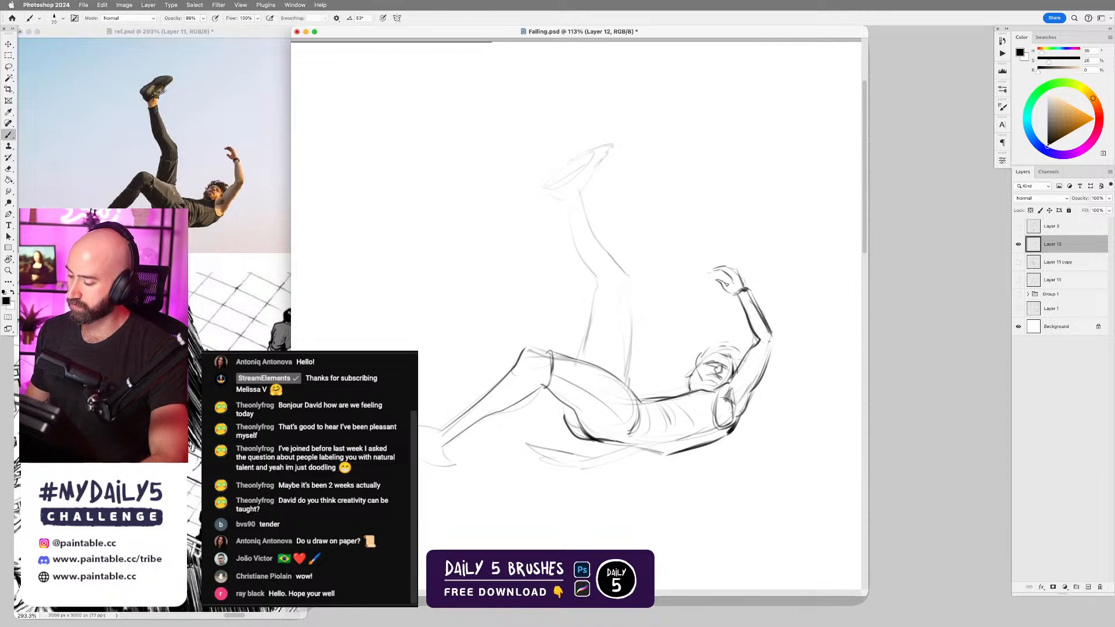
key(super+z)
key(e)
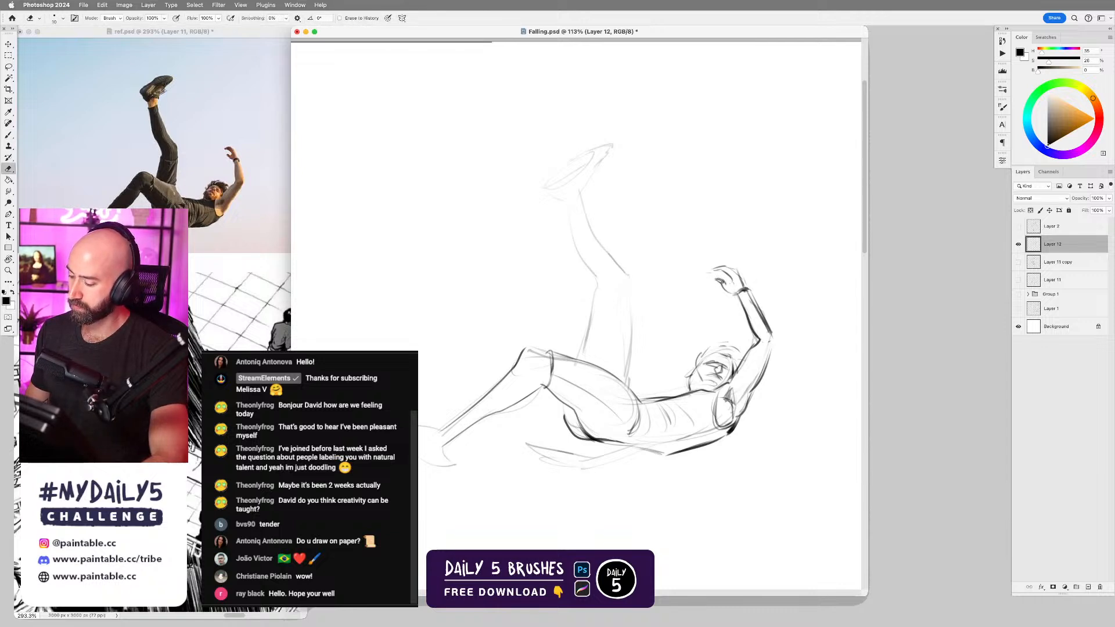
mouse_move(724, 283)
mouse_down()
mouse_move(715, 279)
mouse_move(727, 284)
mouse_up()
key(b)
key(super+z)
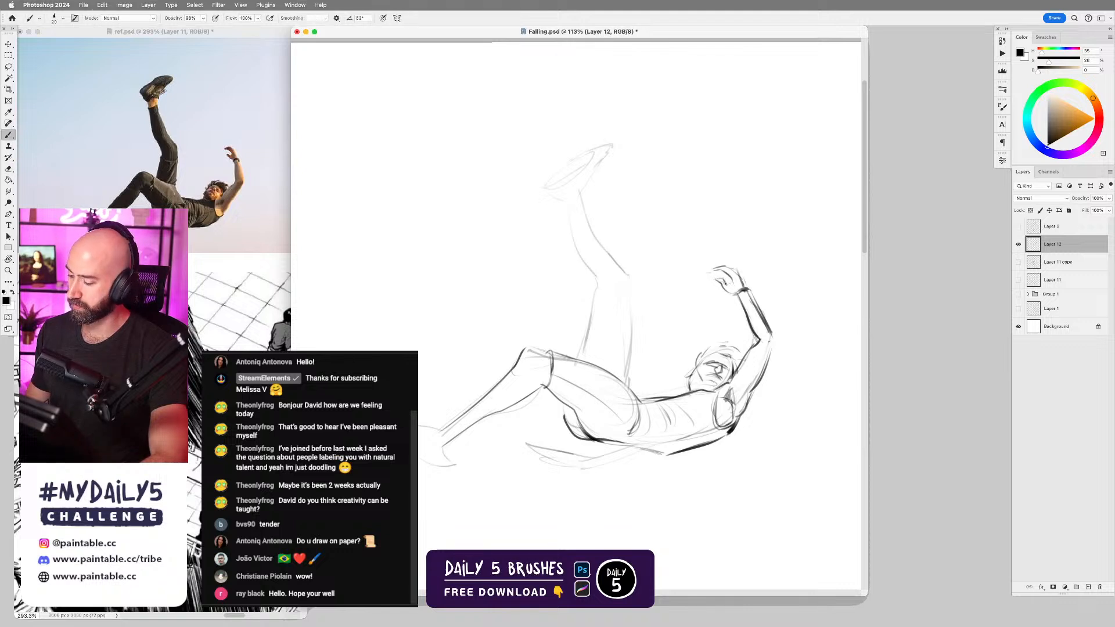
- Open the Brush Settings and place them over the canvas above the figure
key(F5)
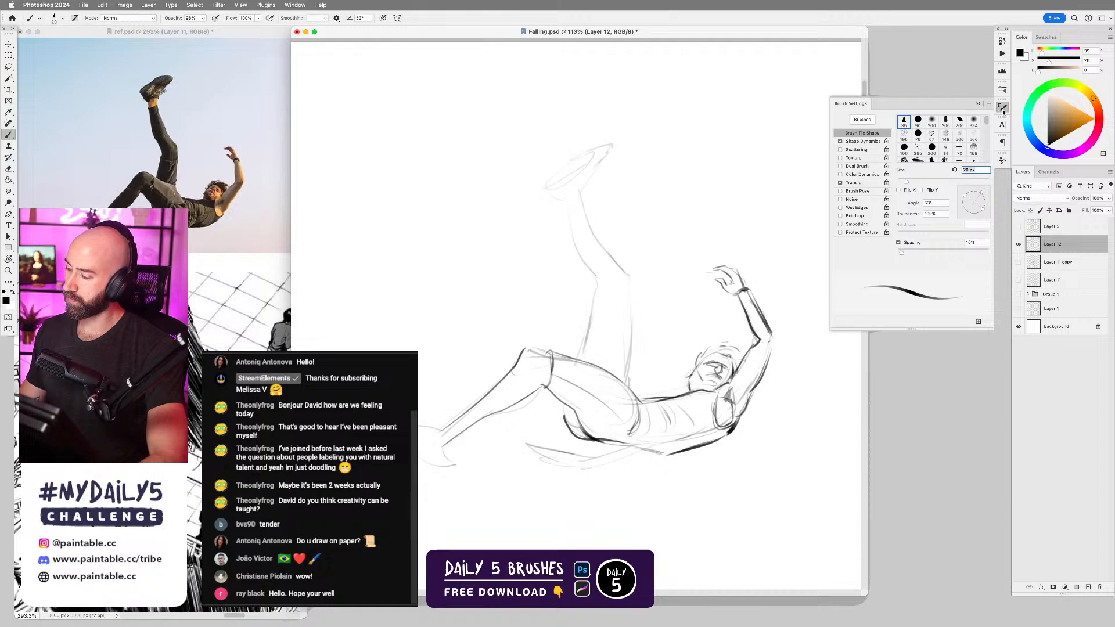
mouse_move(851, 103)
mouse_down()
mouse_move(642, 129)
mouse_move(654, 125)
mouse_up()
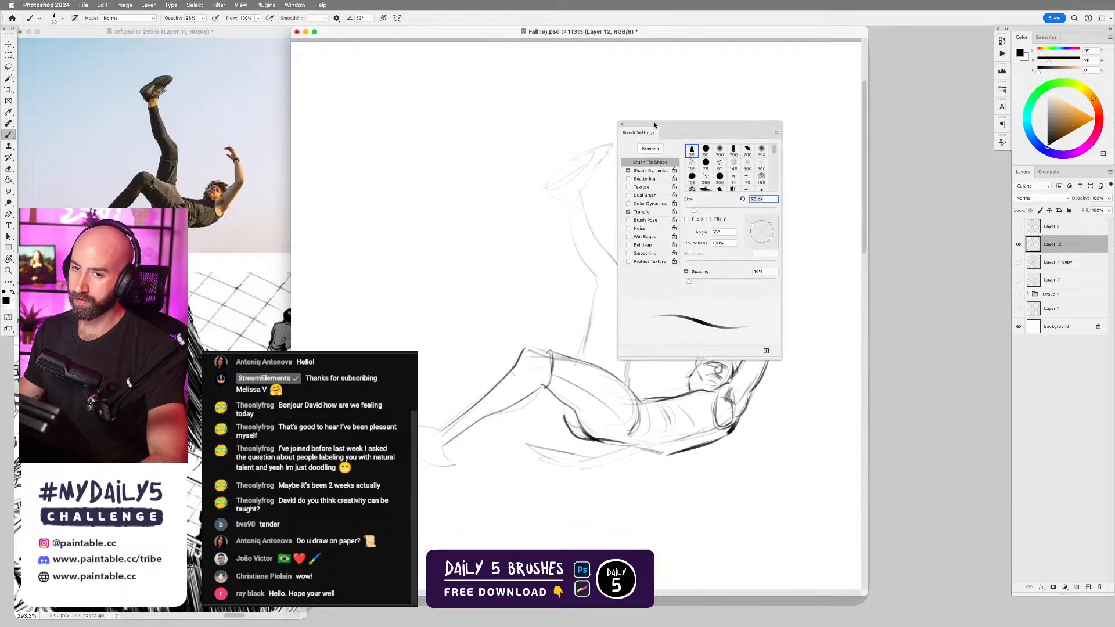
- Review the brush's Shape Dynamics and Transfer settings, keeping size control on Pen Pressure, and dock the Brush Settings panel
click(654, 171)
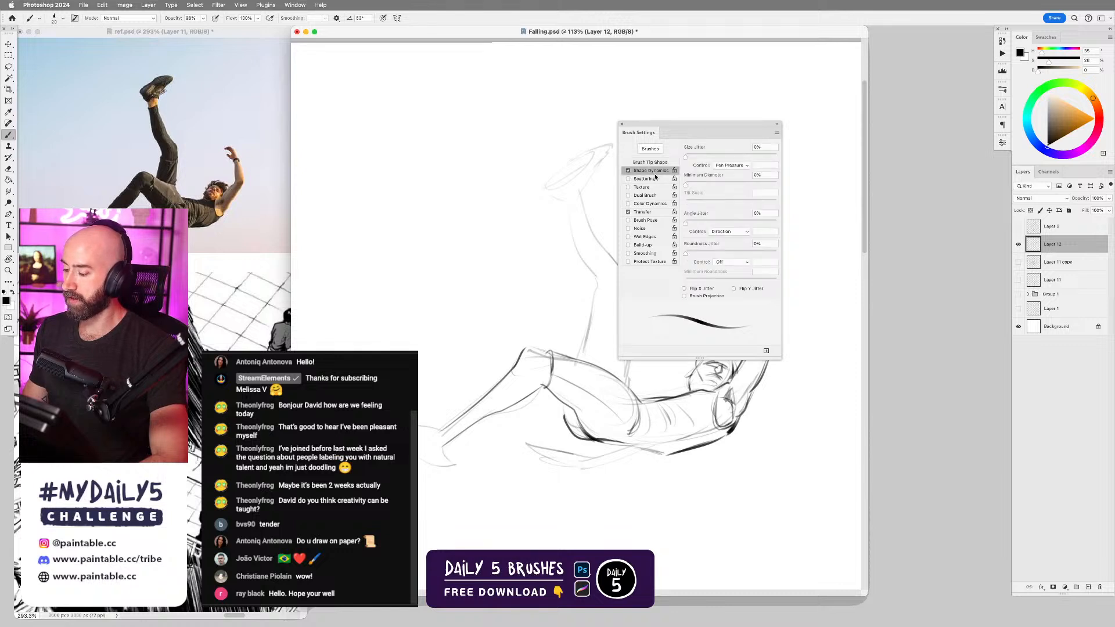
click(730, 167)
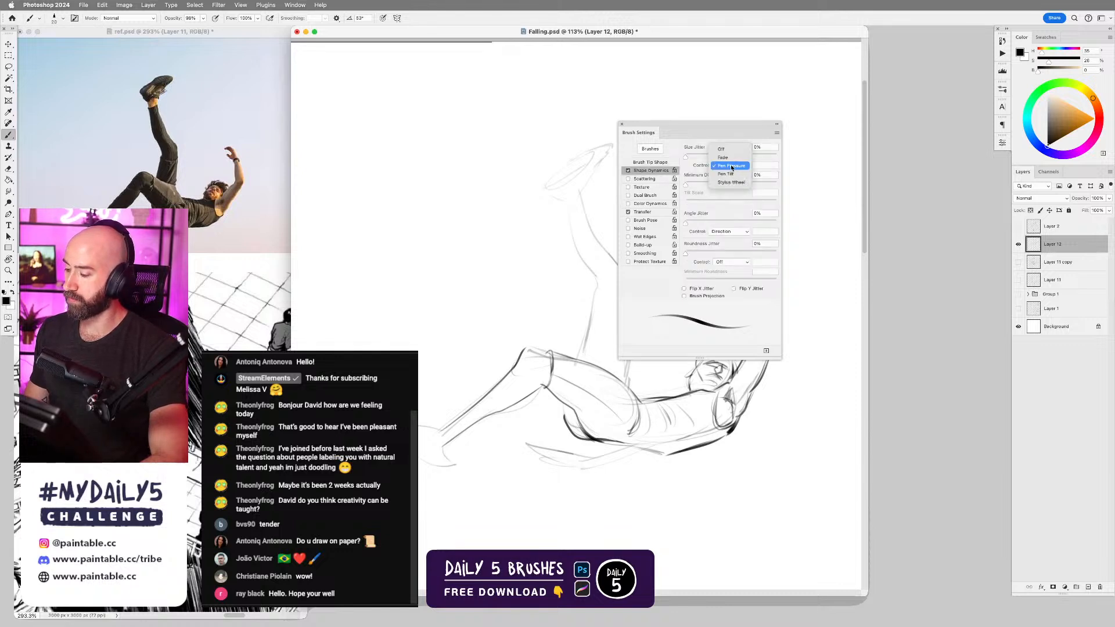
click(732, 166)
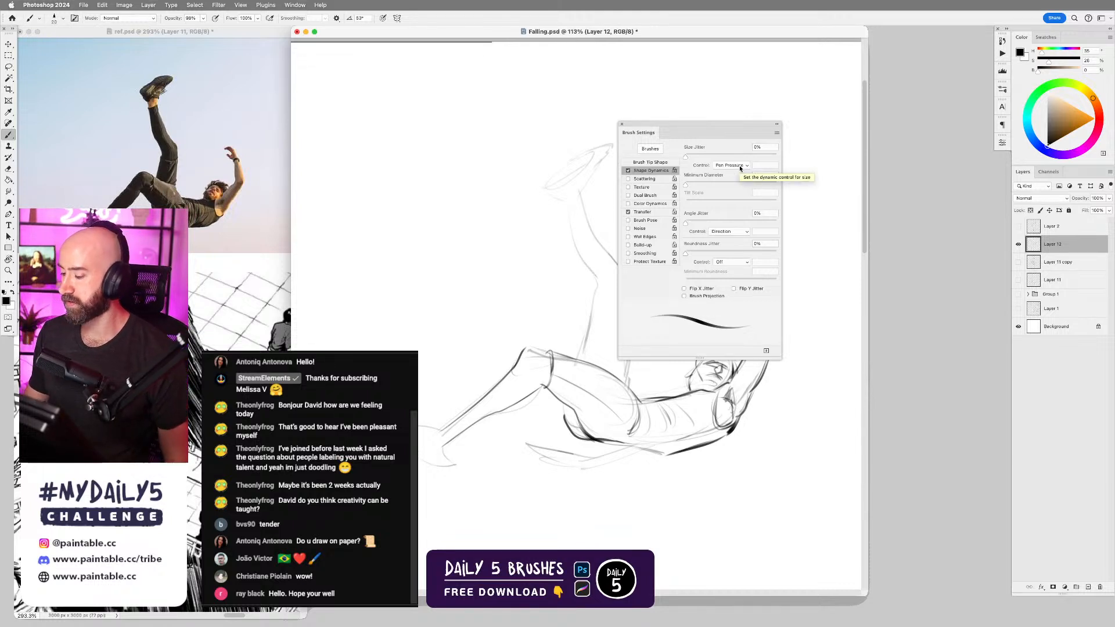
click(651, 212)
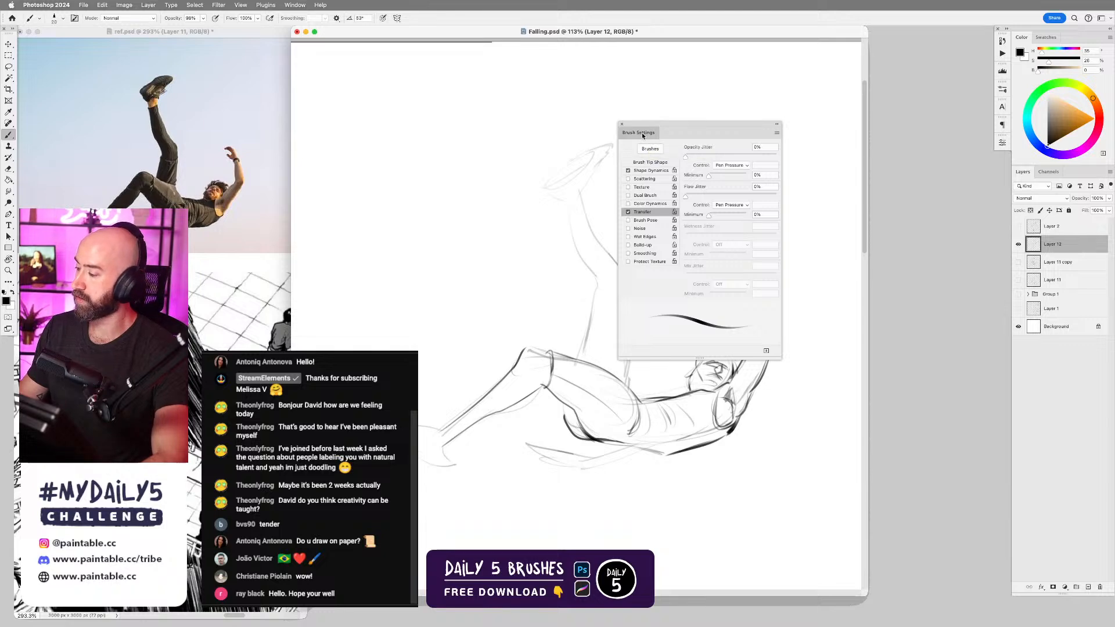
drag(646, 136, 1005, 105)
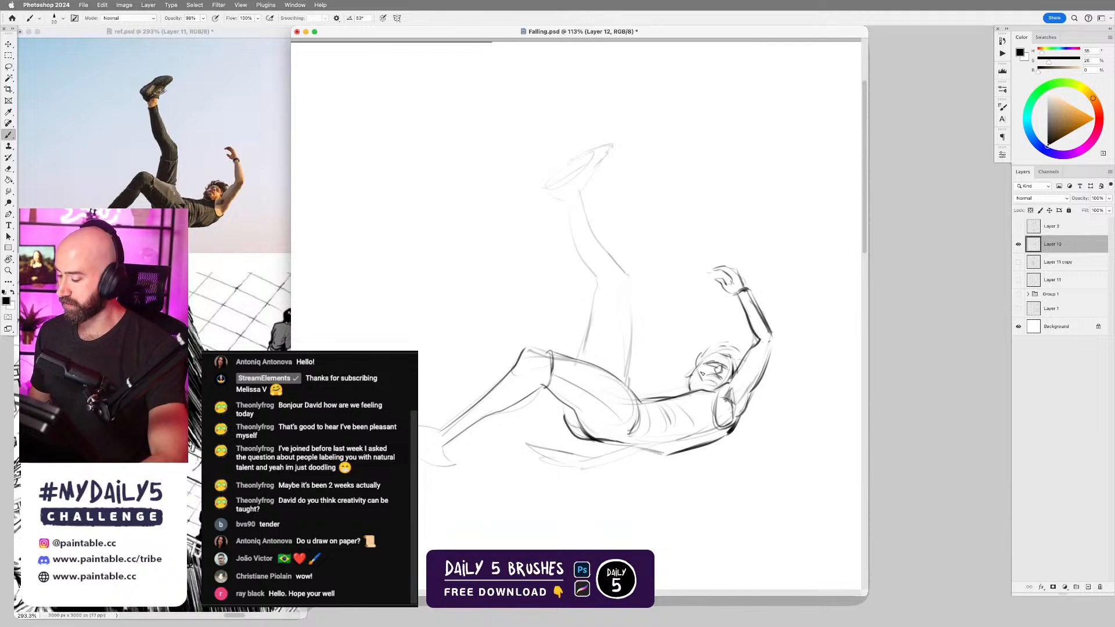
- Erase and redraw the short dark contour along the chin side of the falling figure's head
key(e)
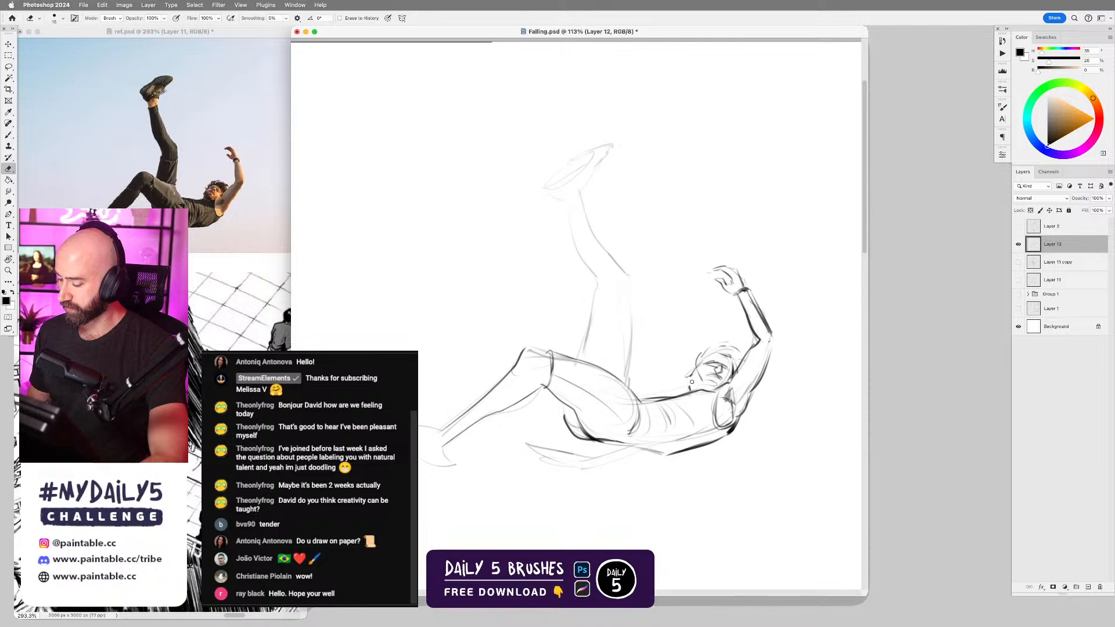
key(b)
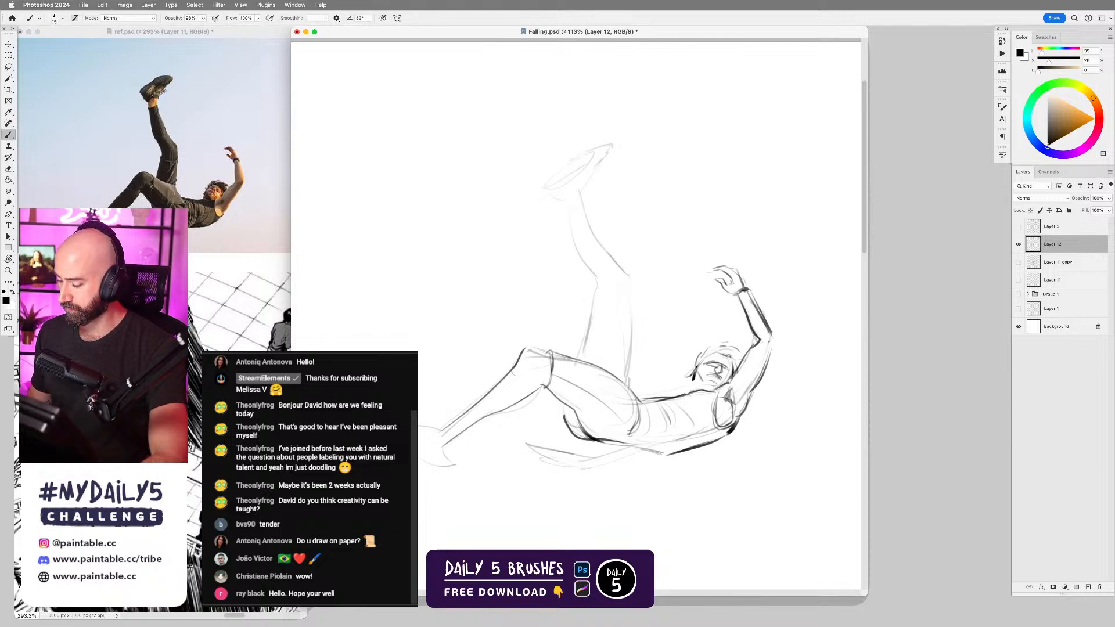
key(e)
drag(688, 377, 695, 365)
key(b)
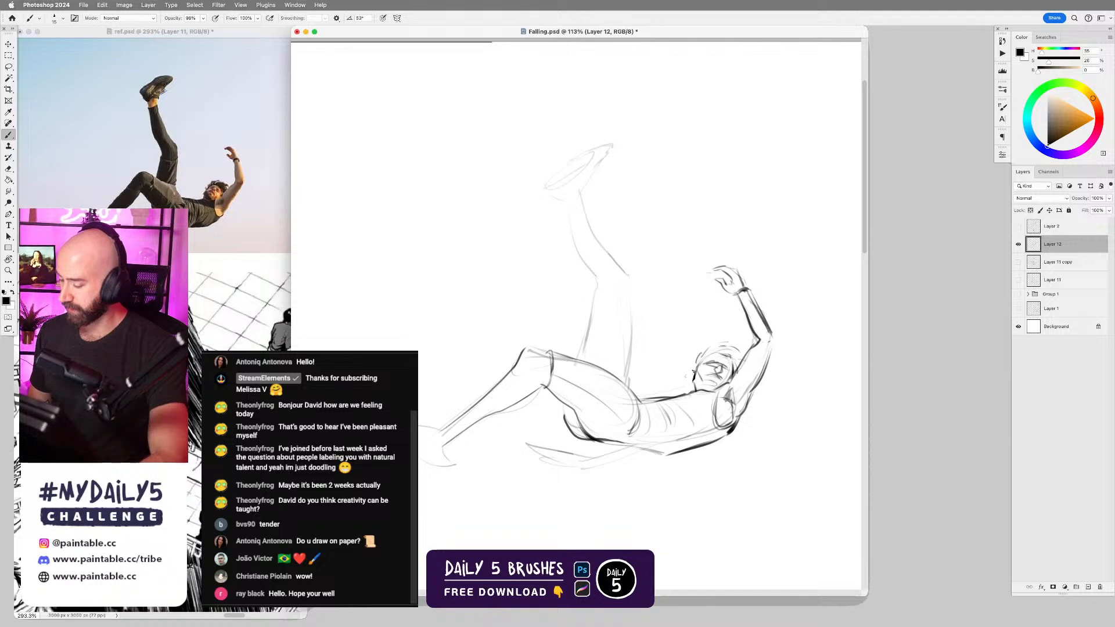
drag(694, 370, 690, 378)
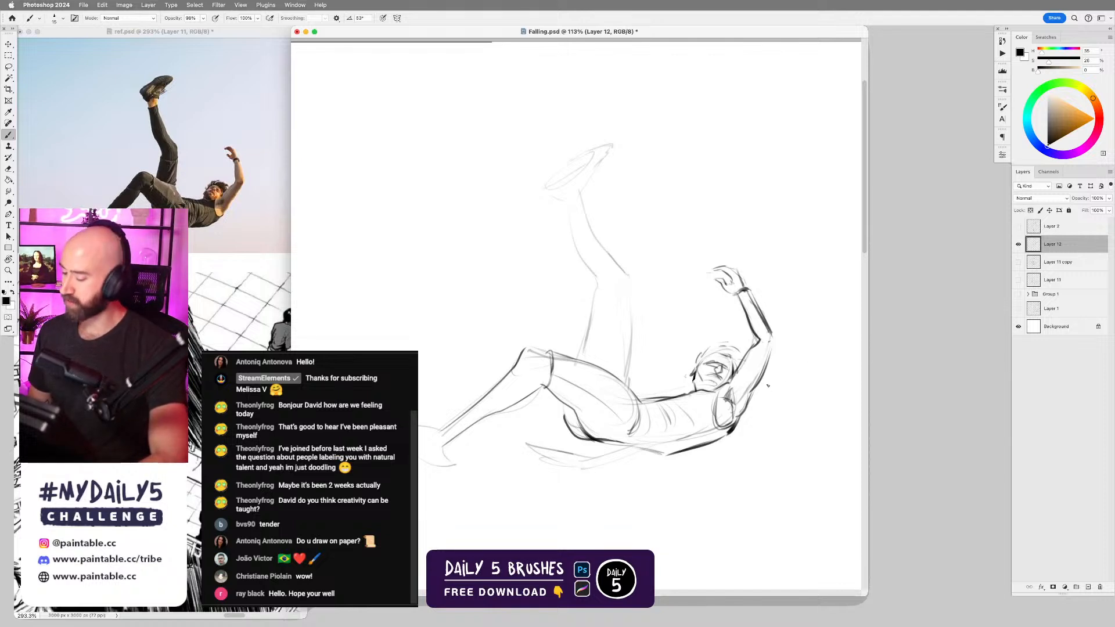
- Darken the facial features with short strokes around the nose, mouth and eye area
scroll(719, 370, up, 3)
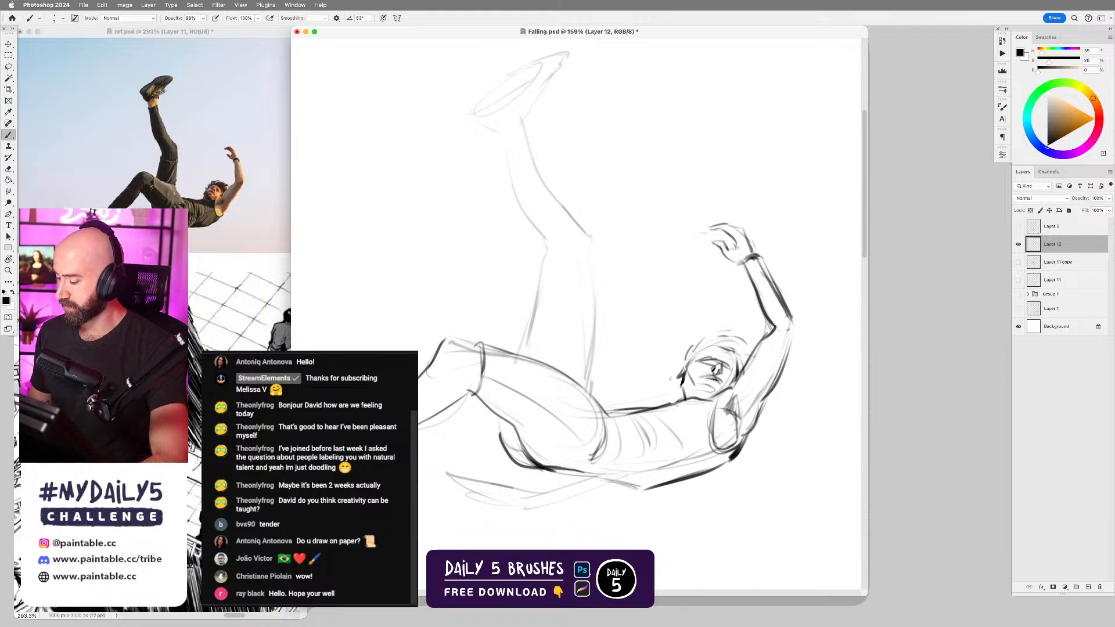
drag(707, 378, 715, 379)
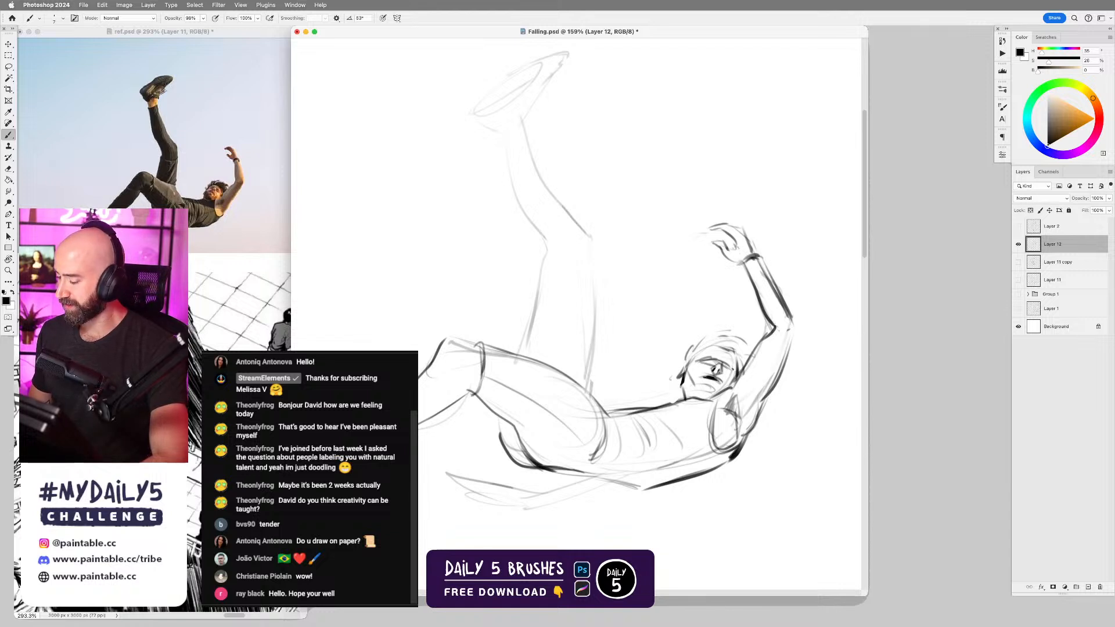
drag(725, 370, 734, 374)
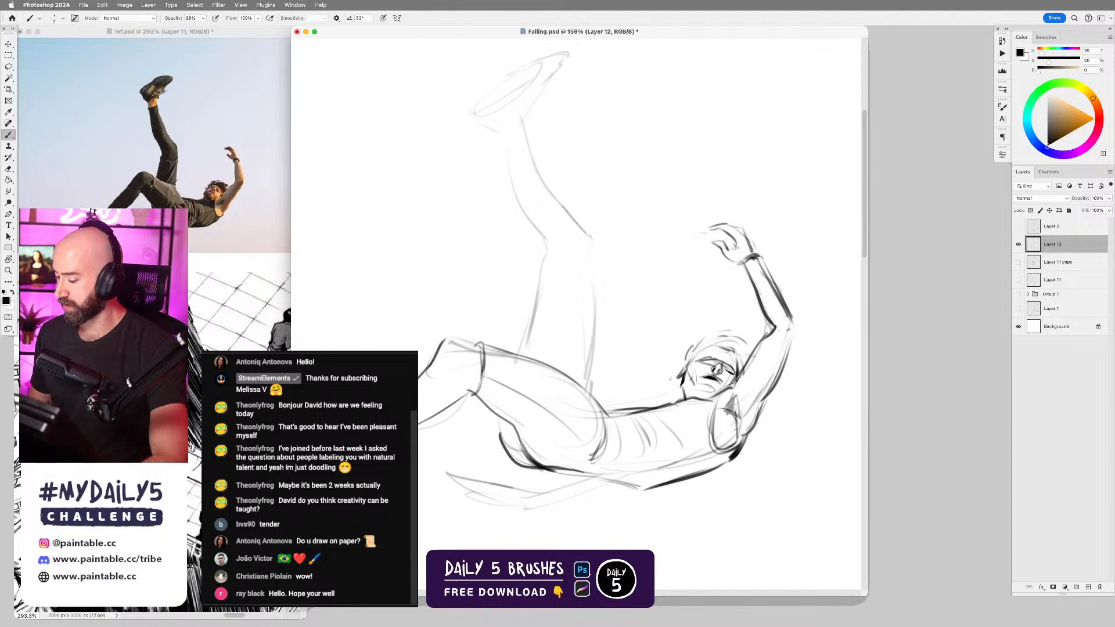
- Clean up the raised arm's lines and darken the contours of its forearm, elbow and hand
key(e)
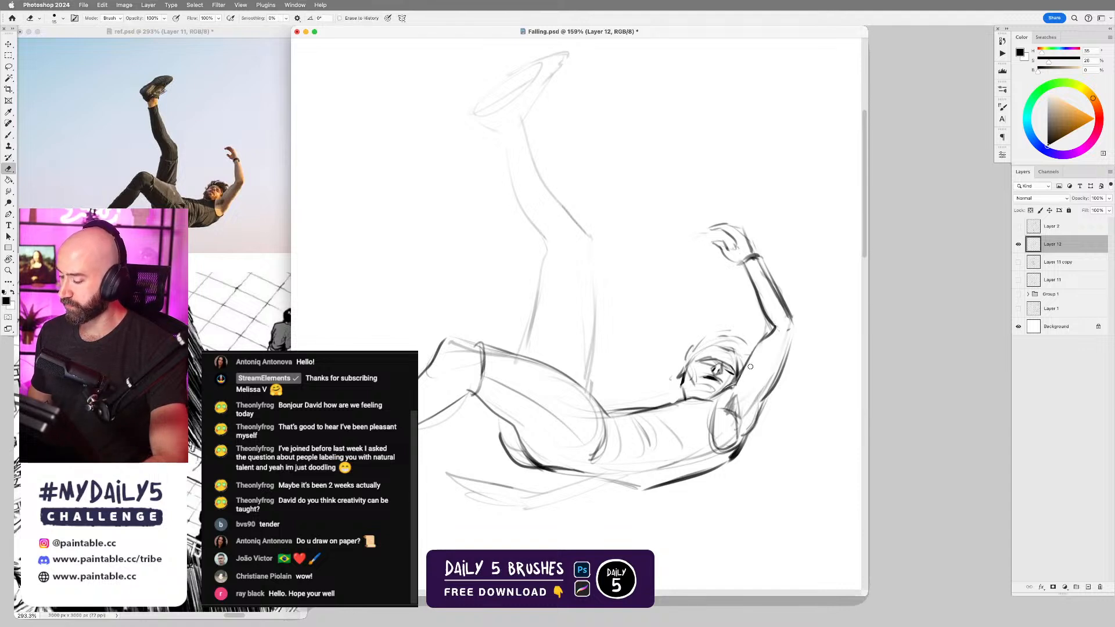
mouse_move(766, 387)
mouse_down()
mouse_move(774, 325)
mouse_move(790, 336)
mouse_move(779, 368)
mouse_move(779, 337)
mouse_up()
key(b)
key(super+z)
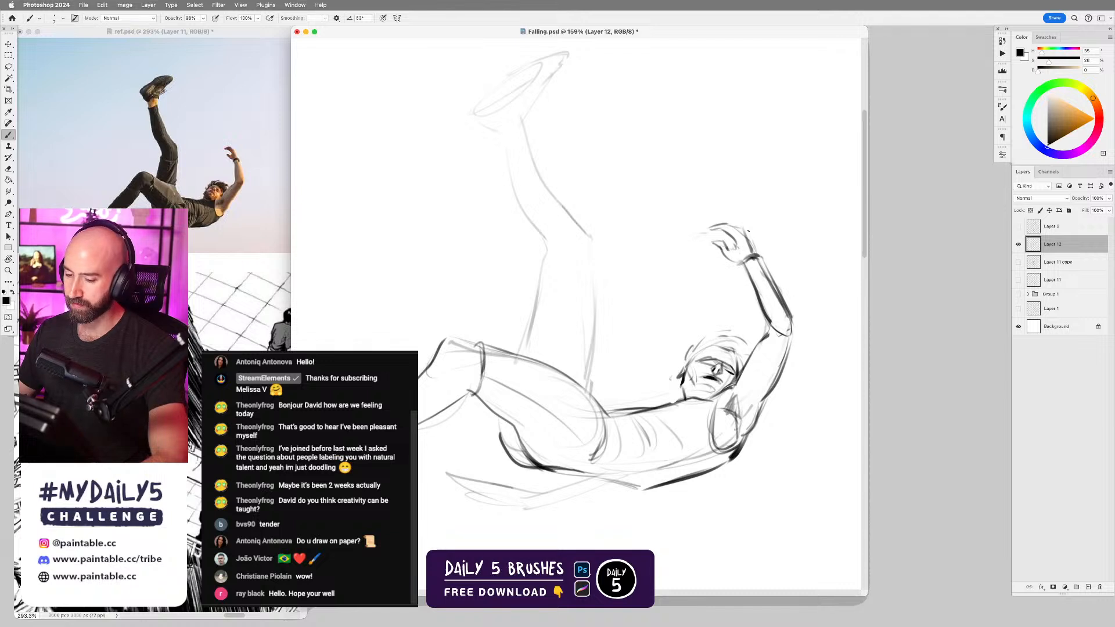
drag(716, 231, 728, 236)
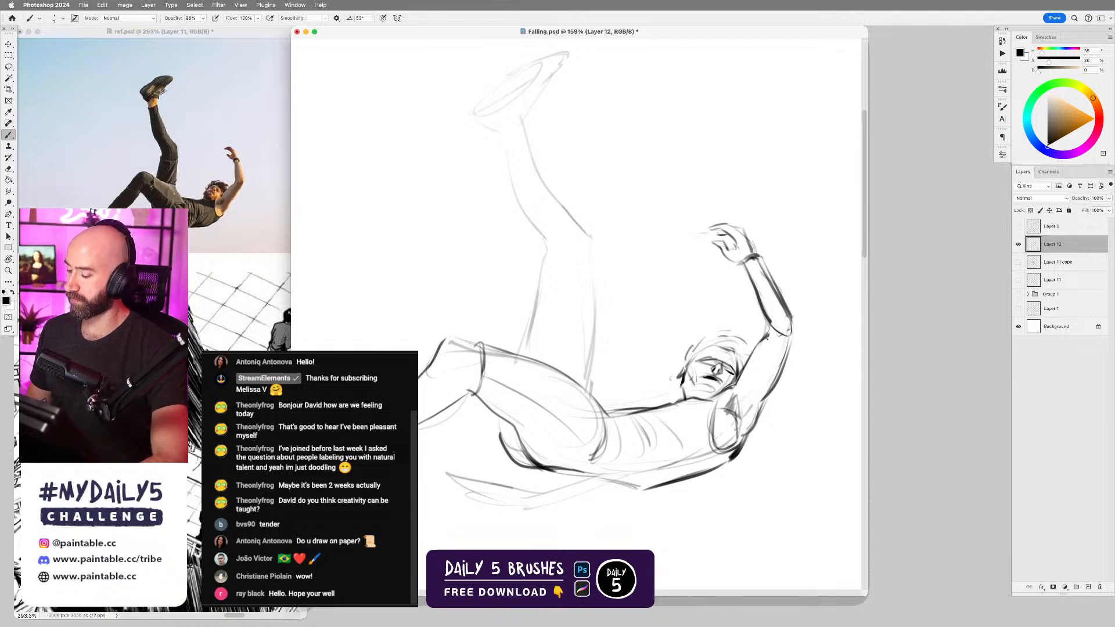
- Darken the raised leg's thigh contour on the torso side and draw a curved line across just below the knee
scroll(758, 355, down, 5)
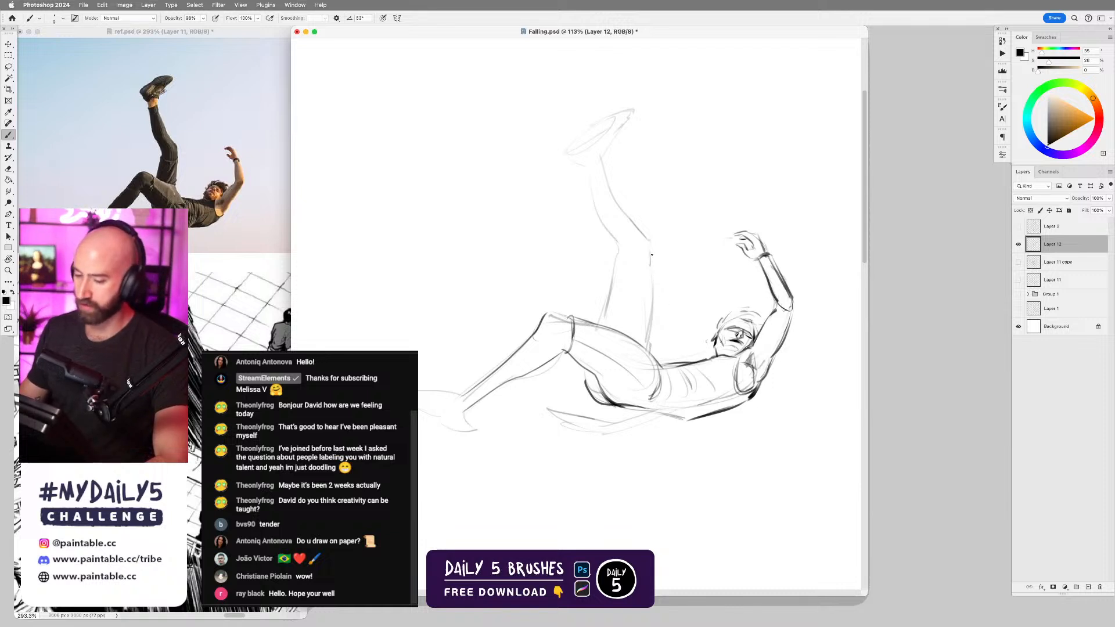
drag(653, 287, 648, 339)
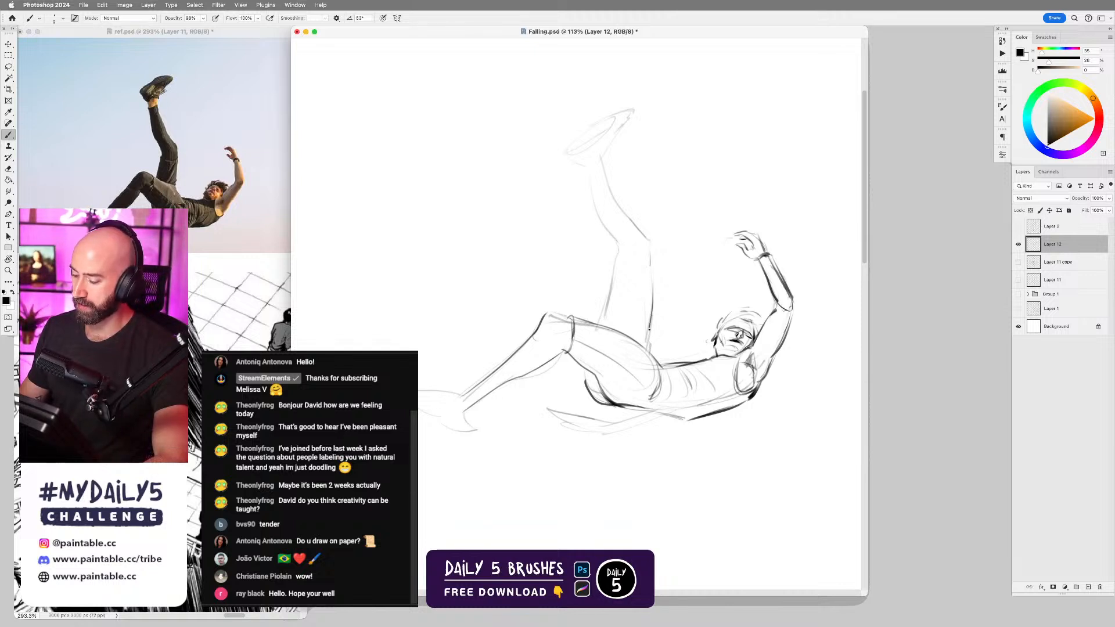
drag(653, 286, 647, 338)
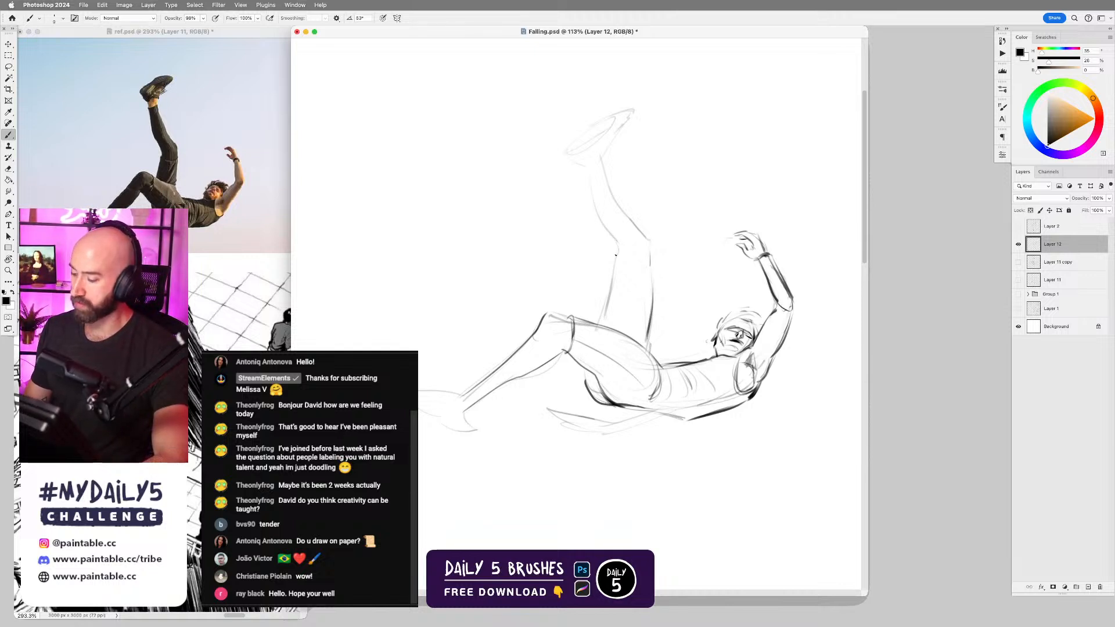
drag(618, 258, 632, 262)
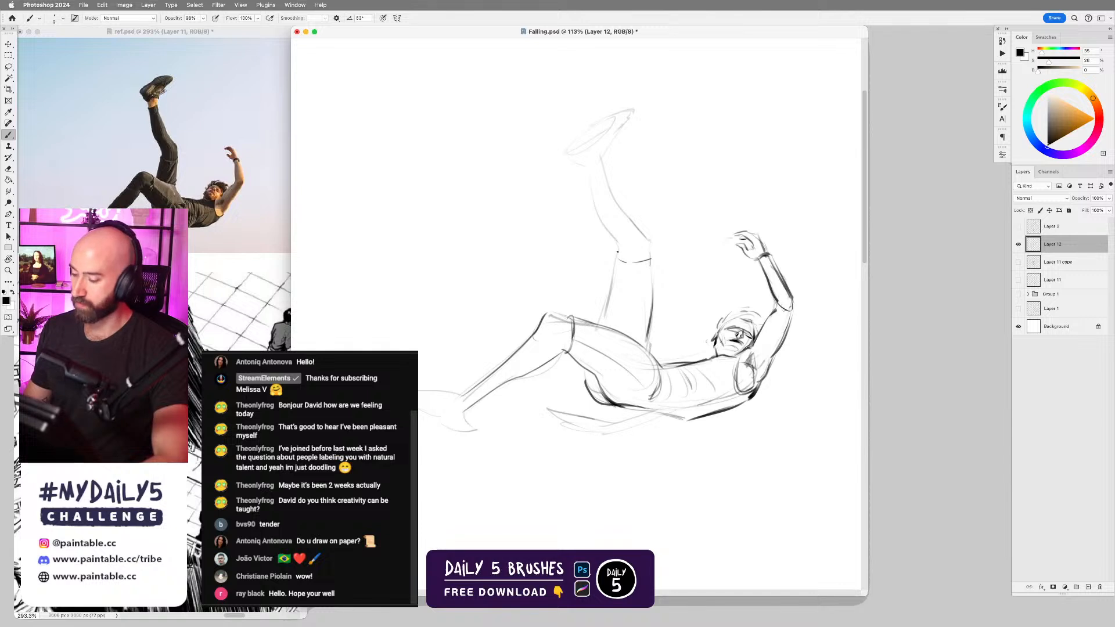
key(super+z)
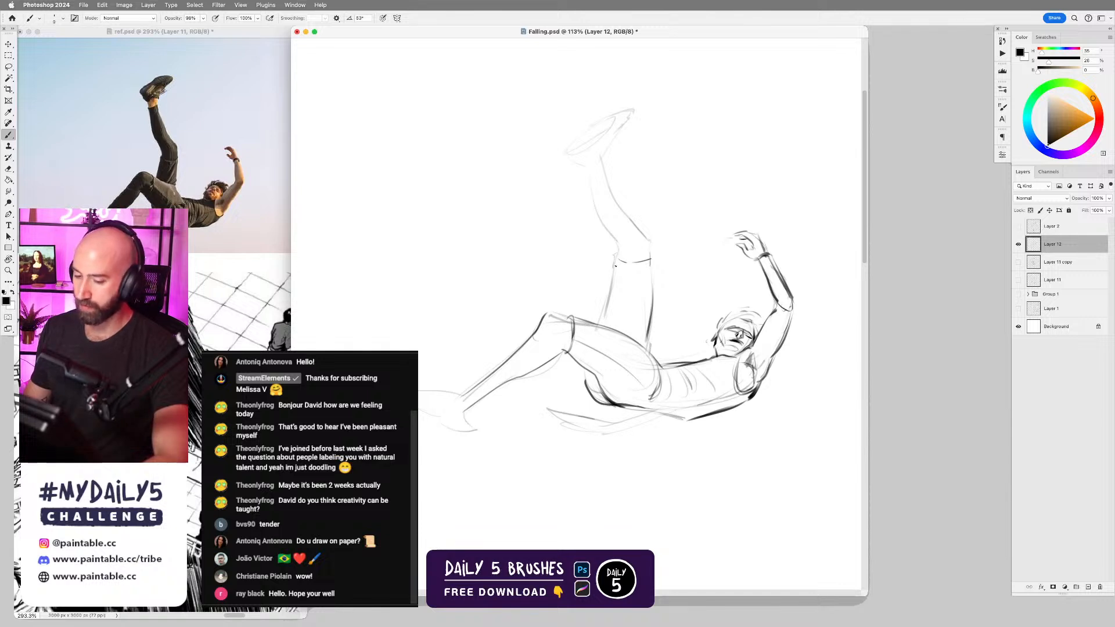
- Redraw the raised thigh's contour facing the bent leg and add fabric fold strokes on both thighs
drag(616, 265, 604, 323)
key(super+z)
drag(614, 268, 605, 324)
key(super+z)
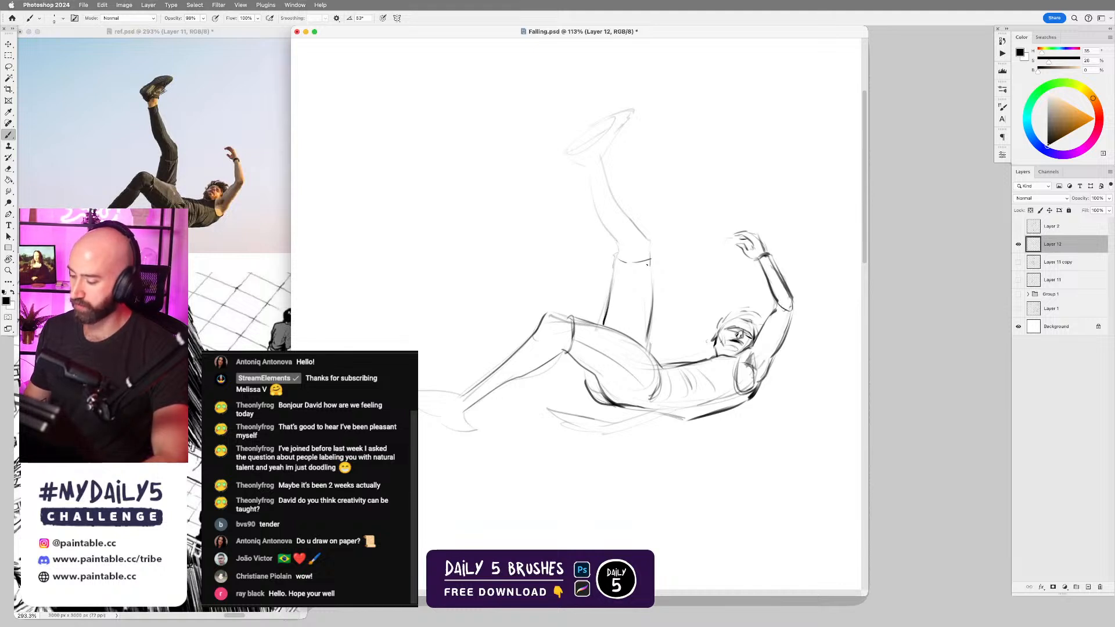
mouse_move(646, 268)
mouse_down()
mouse_move(633, 320)
mouse_move(643, 316)
mouse_move(651, 271)
mouse_move(609, 364)
mouse_move(622, 365)
mouse_up()
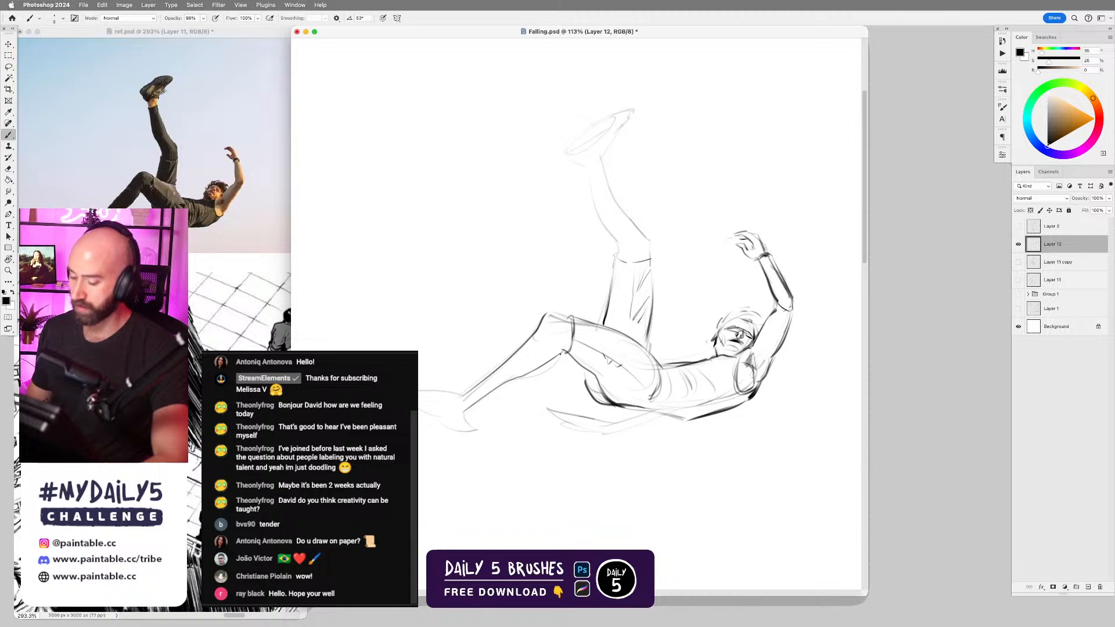
- Clean up the line at the bent knee and reinforce the raised thigh's outer contour up to the knee
key(e)
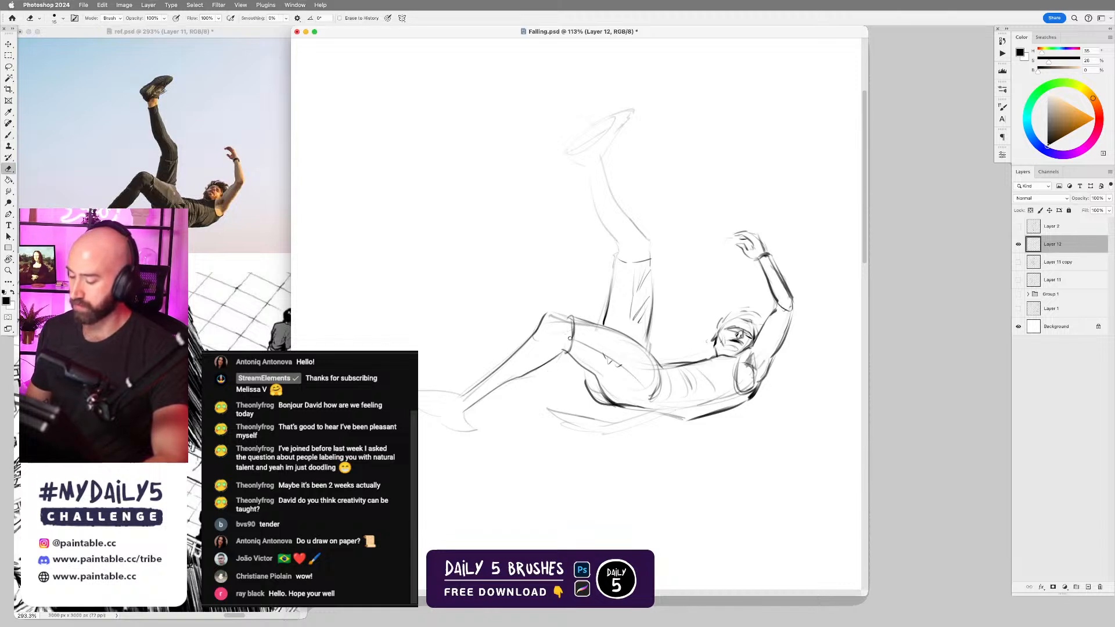
key(b)
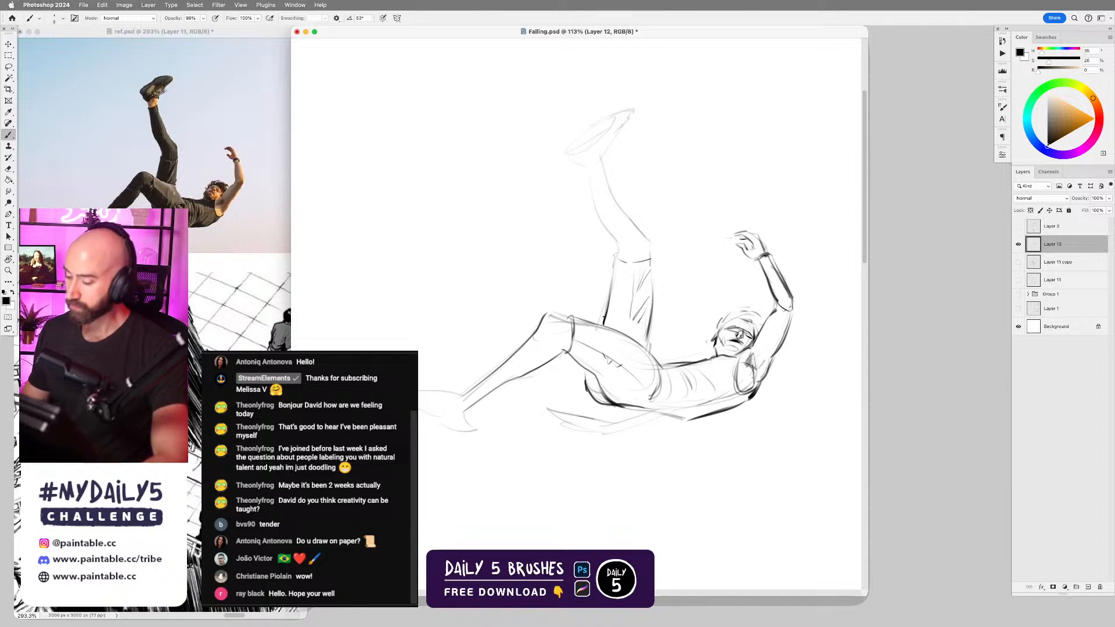
mouse_move(611, 288)
mouse_down()
mouse_move(601, 326)
mouse_move(619, 245)
mouse_up()
key(e)
key(b)
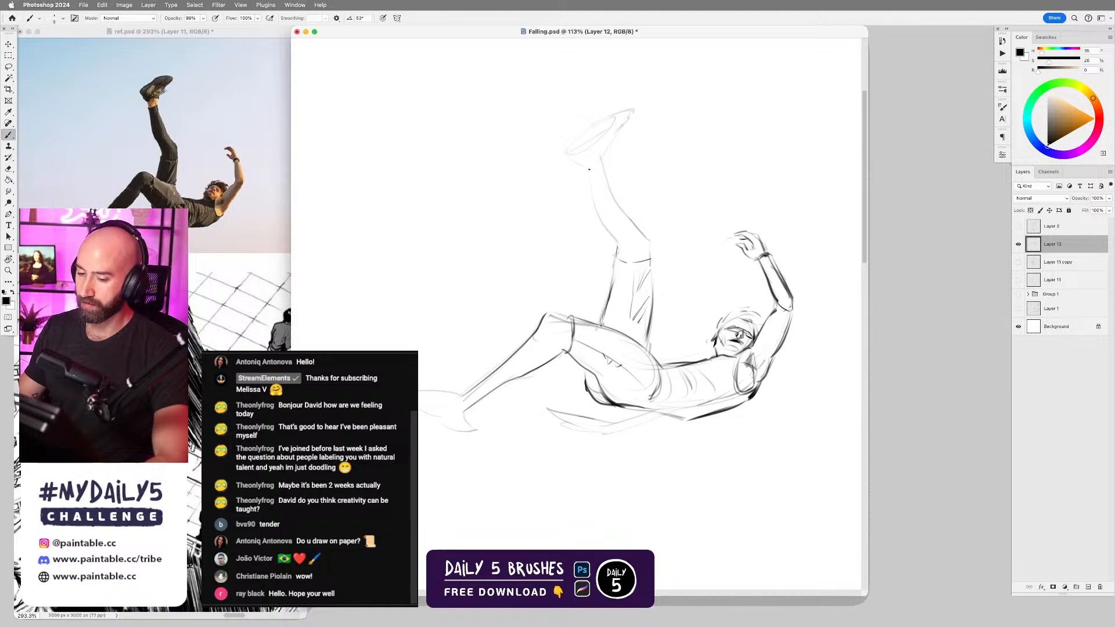
- Darken both contours of the raised lower leg from ankle to knee, retrying strokes, and define the knee's edge
mouse_move(590, 174)
mouse_down()
mouse_move(596, 205)
mouse_move(588, 163)
mouse_move(615, 238)
mouse_up()
key(ctrl+z)
mouse_move(594, 187)
mouse_down()
mouse_move(622, 236)
mouse_move(604, 205)
mouse_move(619, 162)
mouse_move(601, 162)
mouse_move(614, 185)
mouse_move(599, 157)
mouse_move(616, 192)
mouse_move(598, 157)
mouse_move(653, 248)
mouse_up()
key(ctrl+z)
key(ctrl+z)
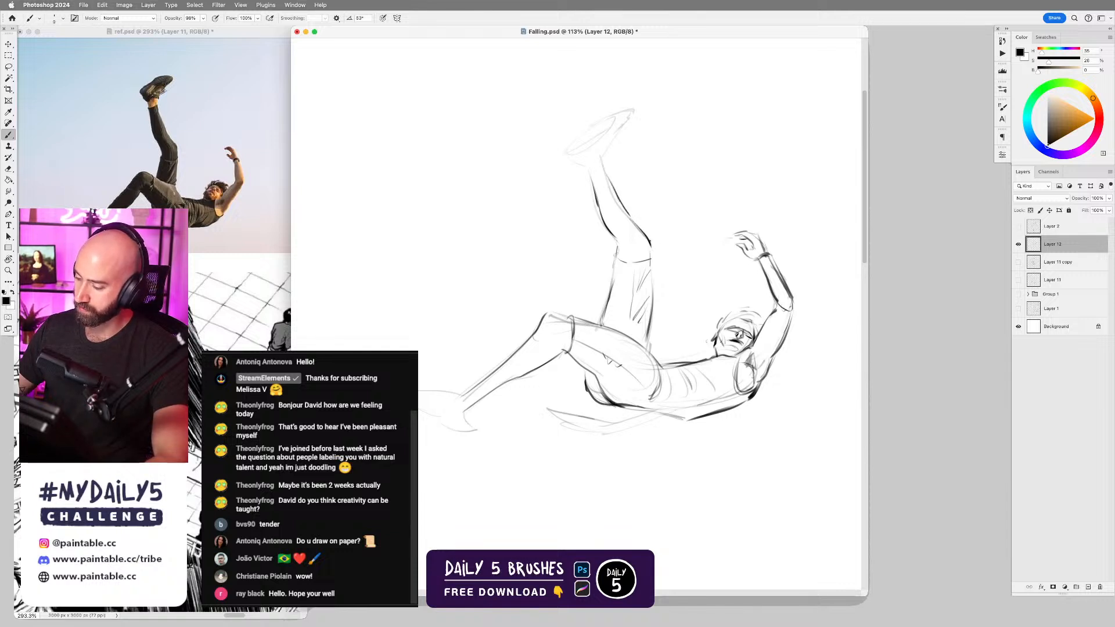
key(ctrl+z)
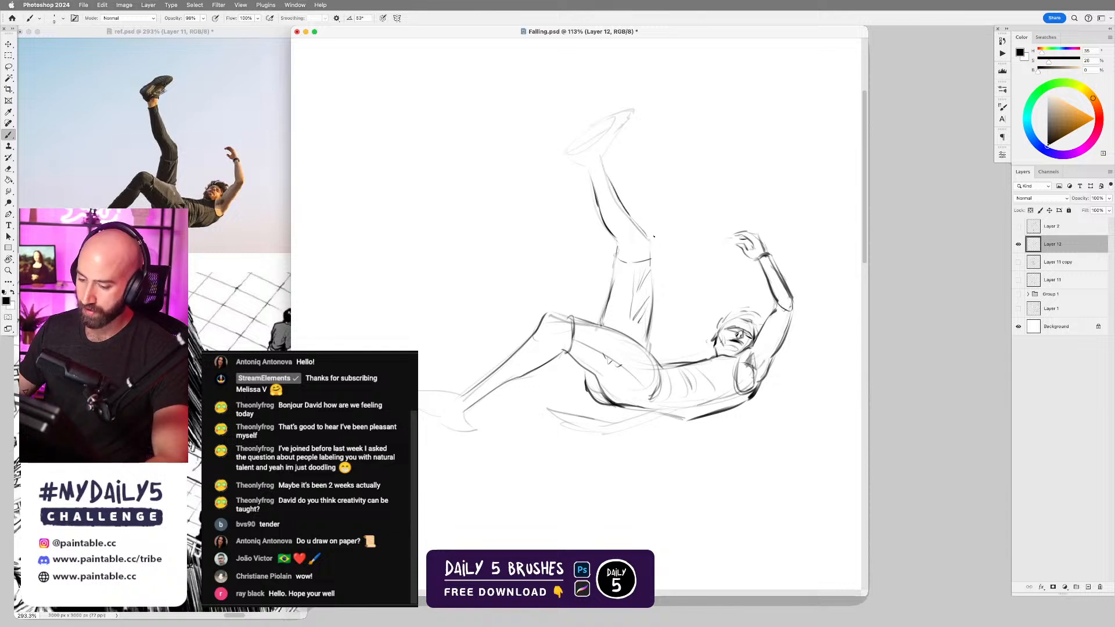
mouse_move(649, 237)
mouse_down()
mouse_move(650, 258)
mouse_move(619, 259)
mouse_up()
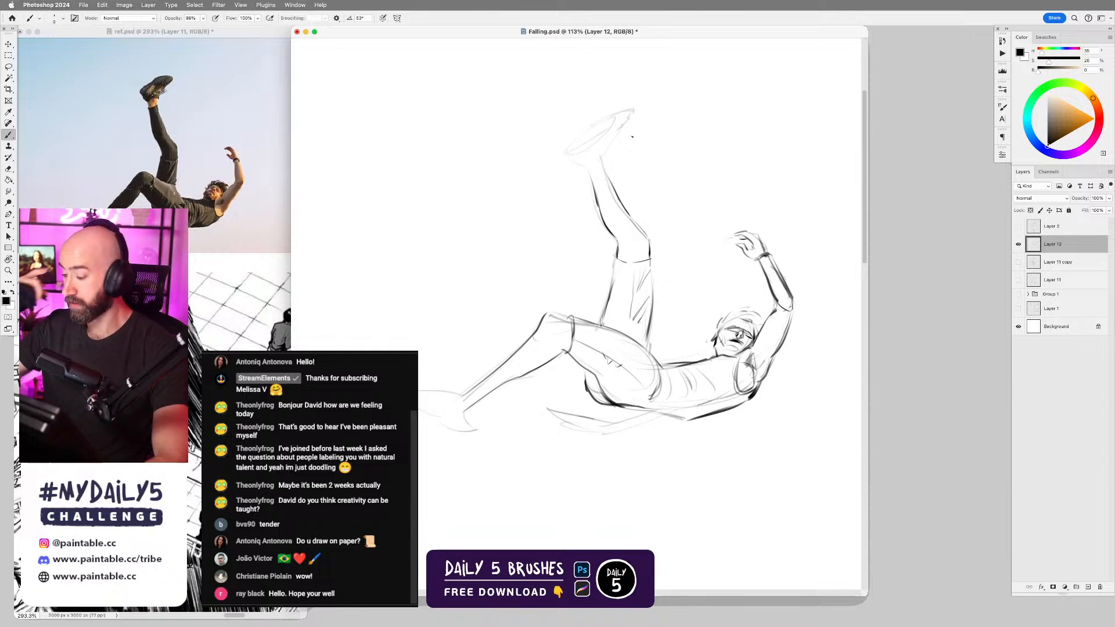
- Enlarge the brush and rework the underside of the torso with erasing and darker strokes along the lower back and hip
scroll(633, 136, down, 5)
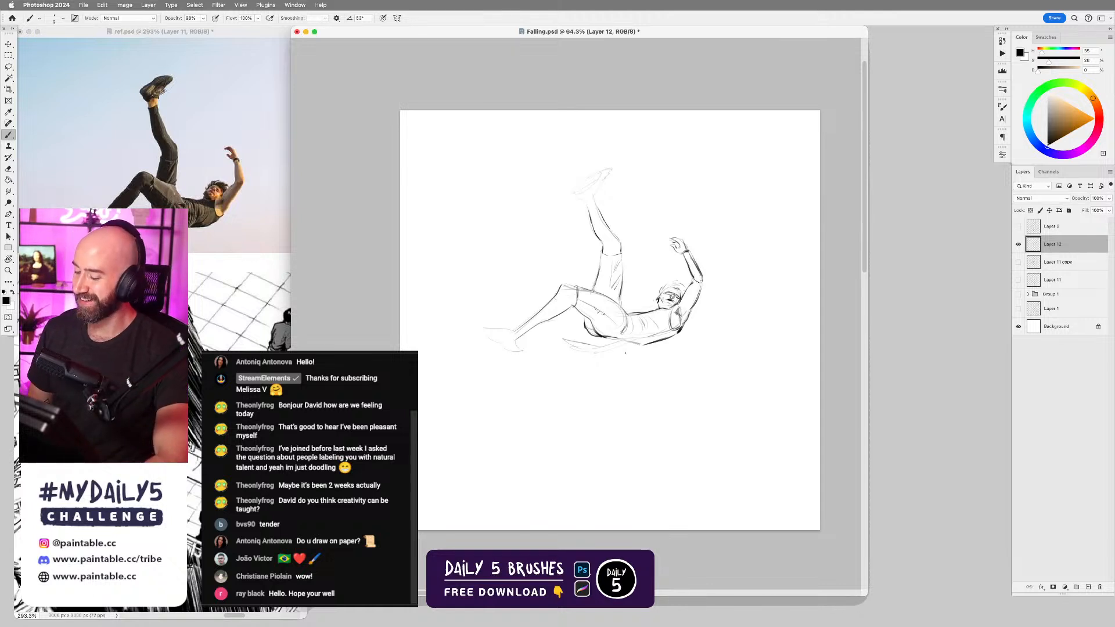
key(])
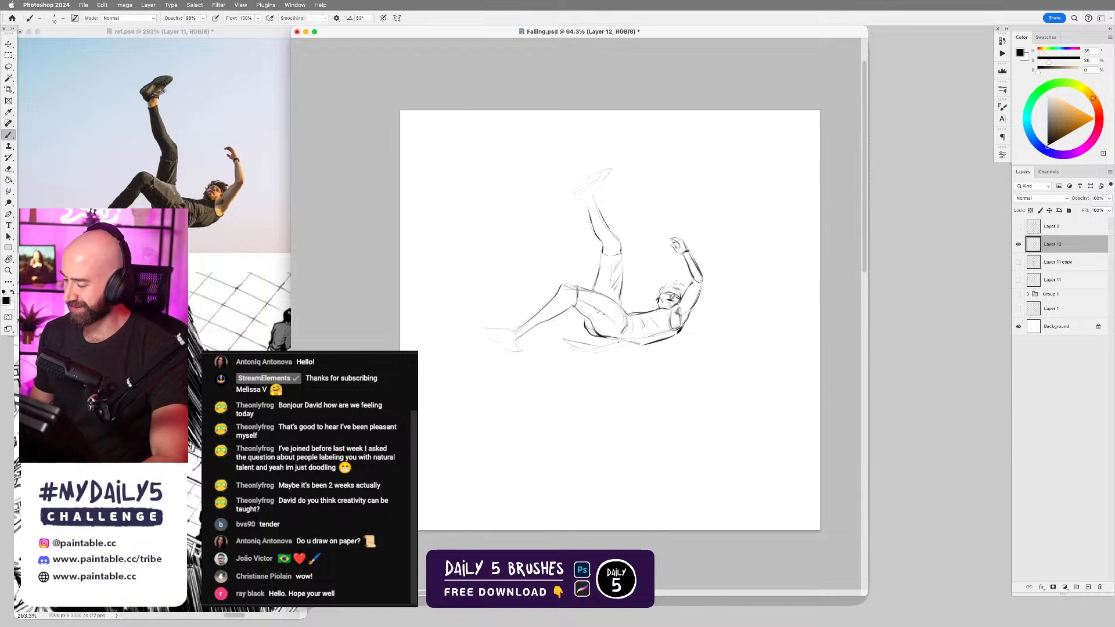
key(bracketright)
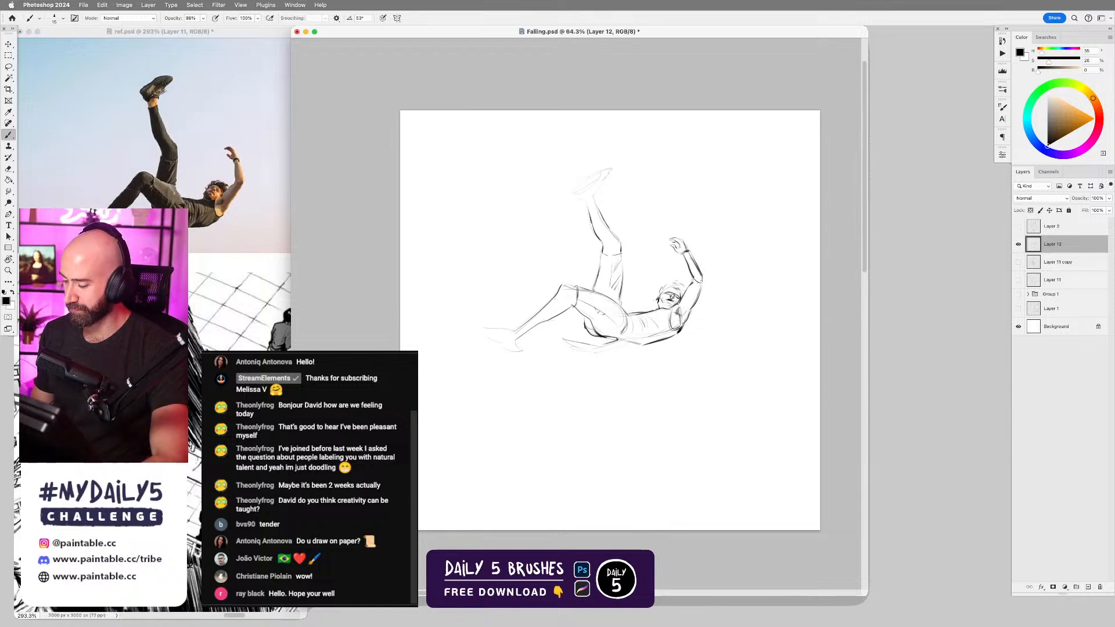
drag(606, 338, 665, 341)
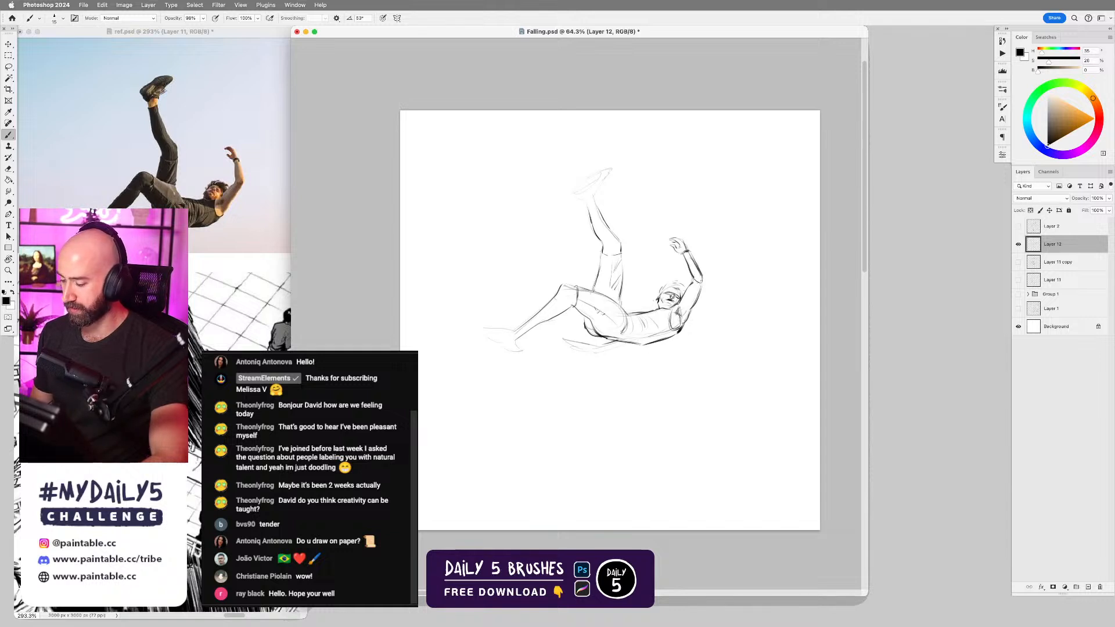
key(e)
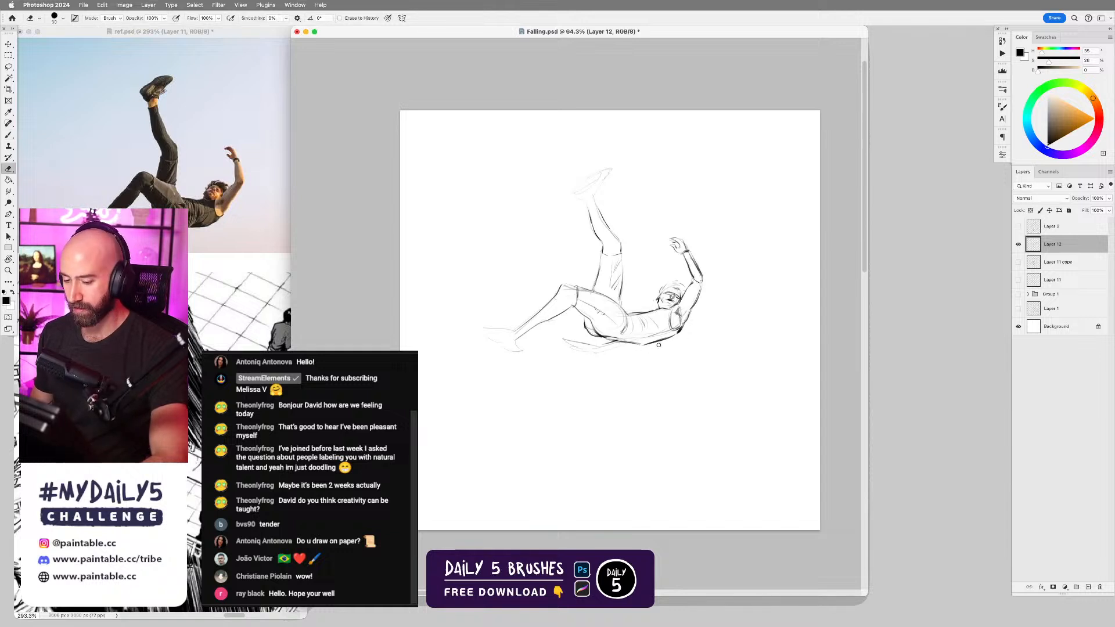
key(b)
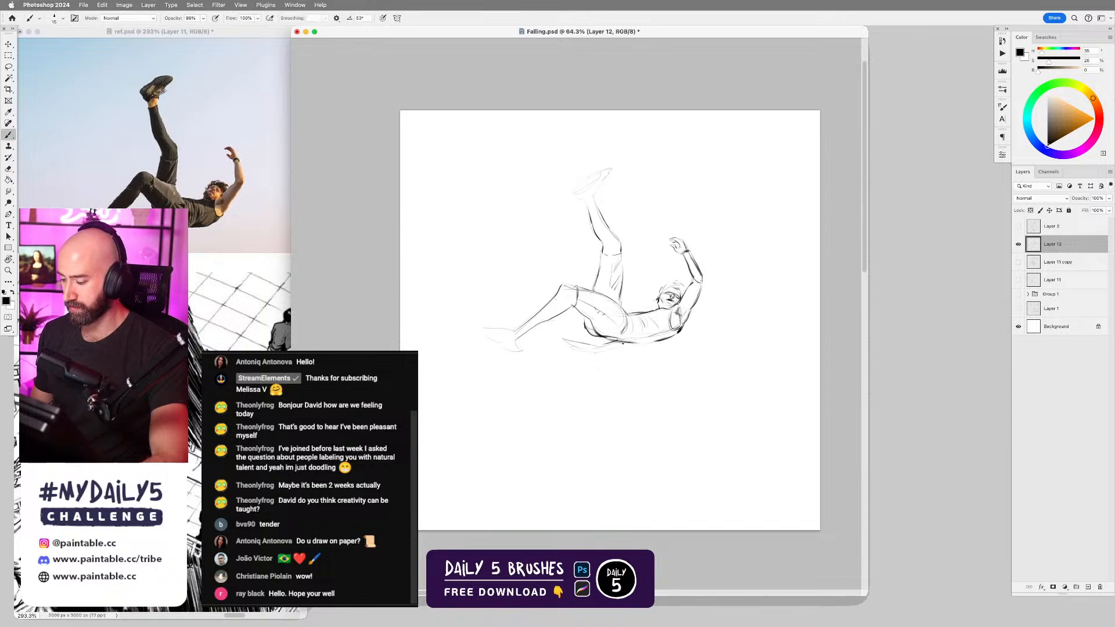
mouse_move(637, 346)
mouse_down()
mouse_move(666, 339)
mouse_move(612, 340)
mouse_up()
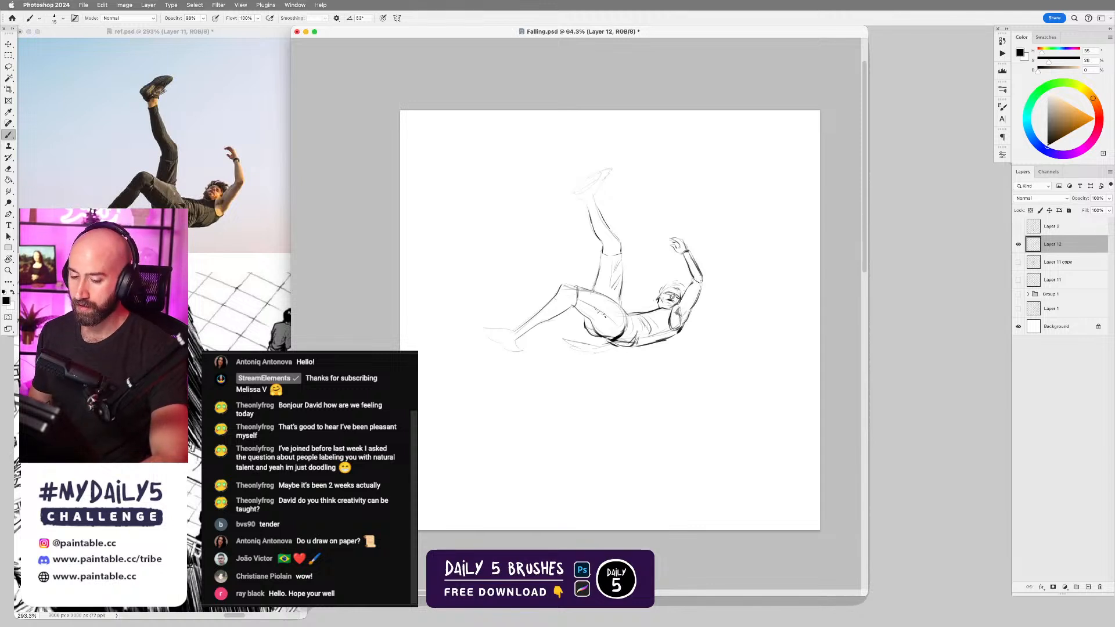
- Enlarge the brush and darken the contours of the bent lower leg near the ankle, retrying a stroke
key(bracketright)
key(bracketright)
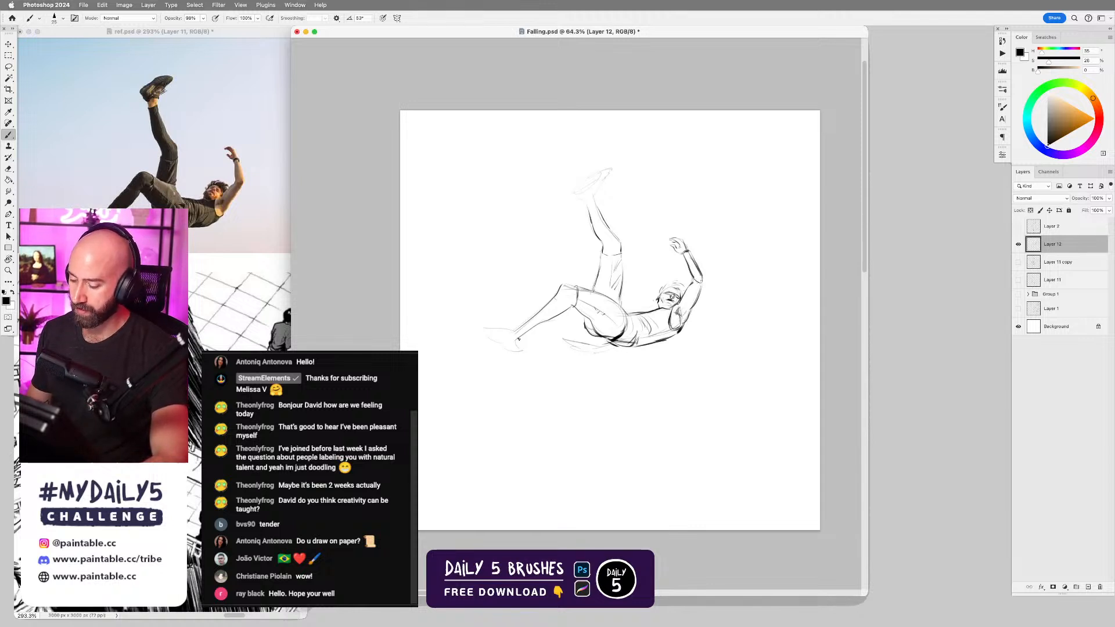
mouse_move(518, 340)
mouse_down()
mouse_move(548, 310)
mouse_move(515, 330)
mouse_move(560, 288)
mouse_move(522, 338)
mouse_up()
key(super+z)
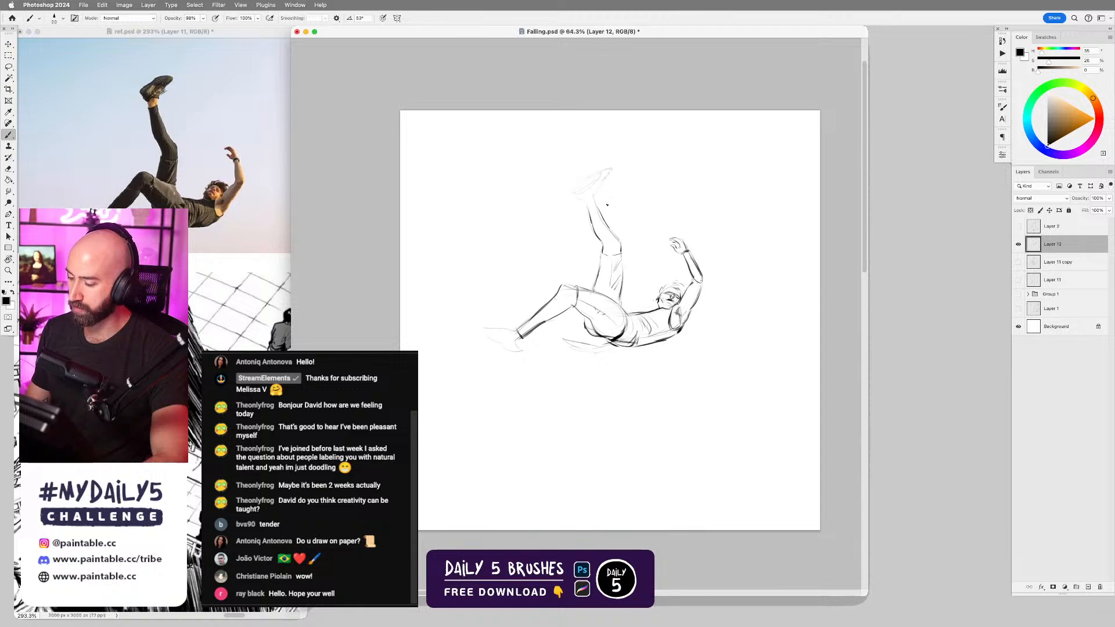
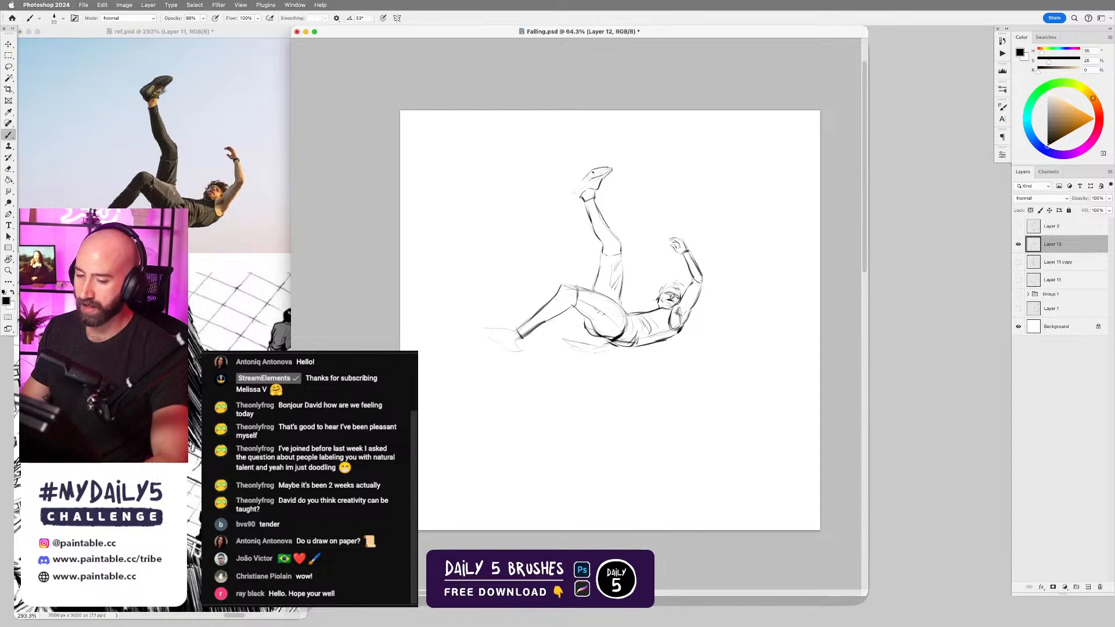
- Outline the raised foot's shoe with dark strokes along the sole, from one end to the other, retrying strokes
drag(577, 183, 570, 190)
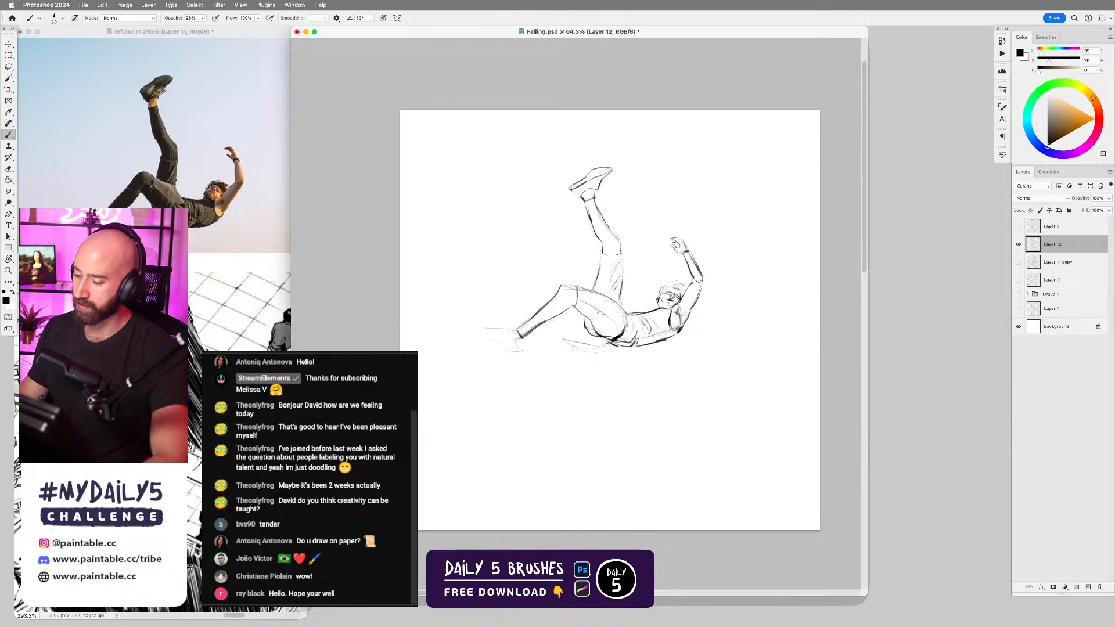
mouse_move(571, 190)
mouse_down()
mouse_move(582, 199)
mouse_move(615, 168)
mouse_up()
key(super+z)
key(super+z)
key(super+z)
key(e)
key(b)
key(super+z)
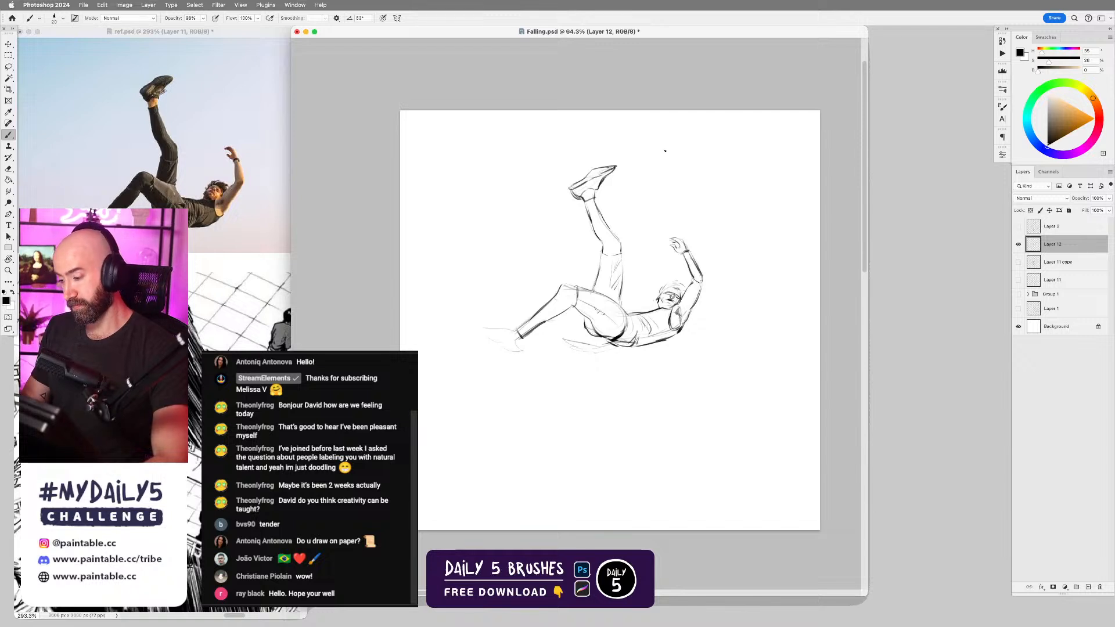
- Erase part of the line inside the raised shoe and retry the strokes defining its upper
key(e)
mouse_move(584, 179)
mouse_down()
mouse_move(572, 187)
mouse_move(587, 176)
mouse_up()
key(b)
key(super+z)
key(super+z)
key(super+z)
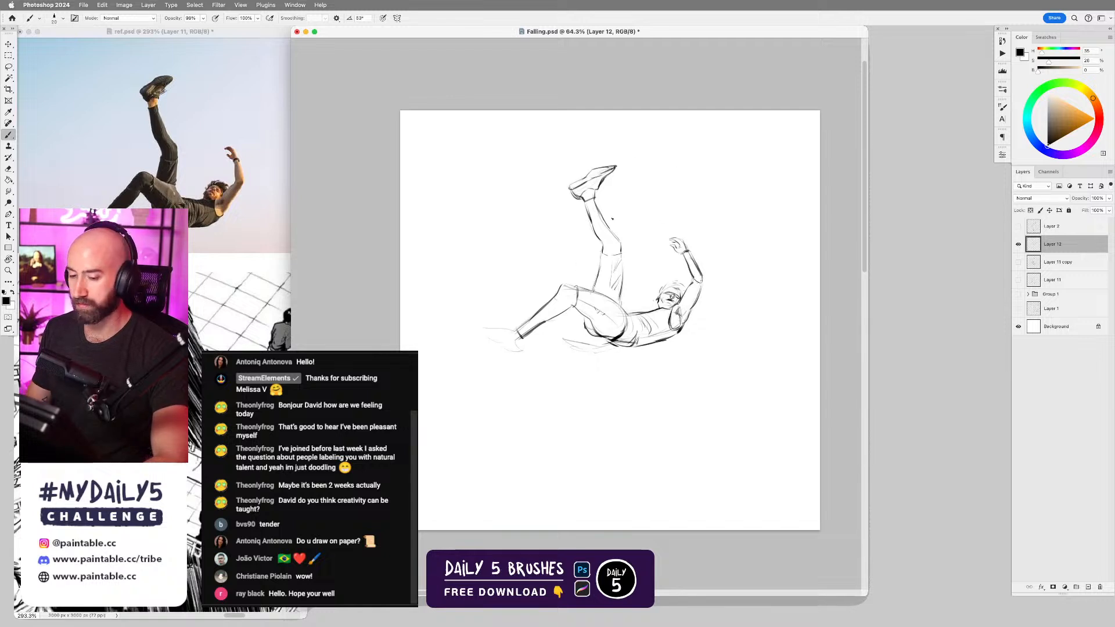
- Clean up the raised shoe's edge near the ankle and darken the raised lower leg's outer contour from the ankle towards the knee
key(e)
drag(572, 191, 578, 199)
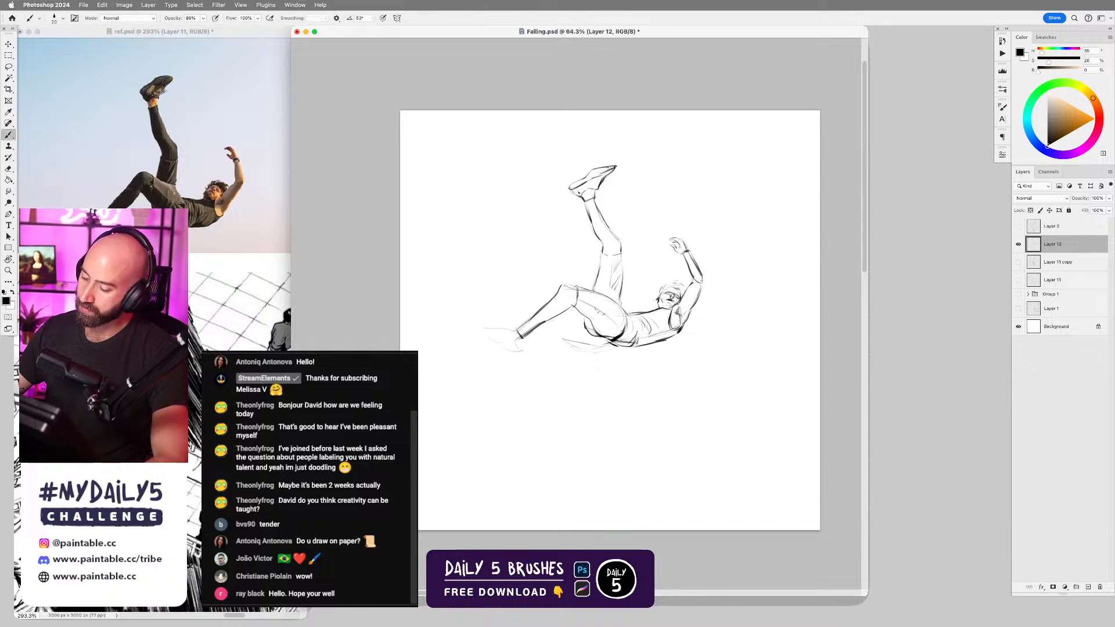
key(b)
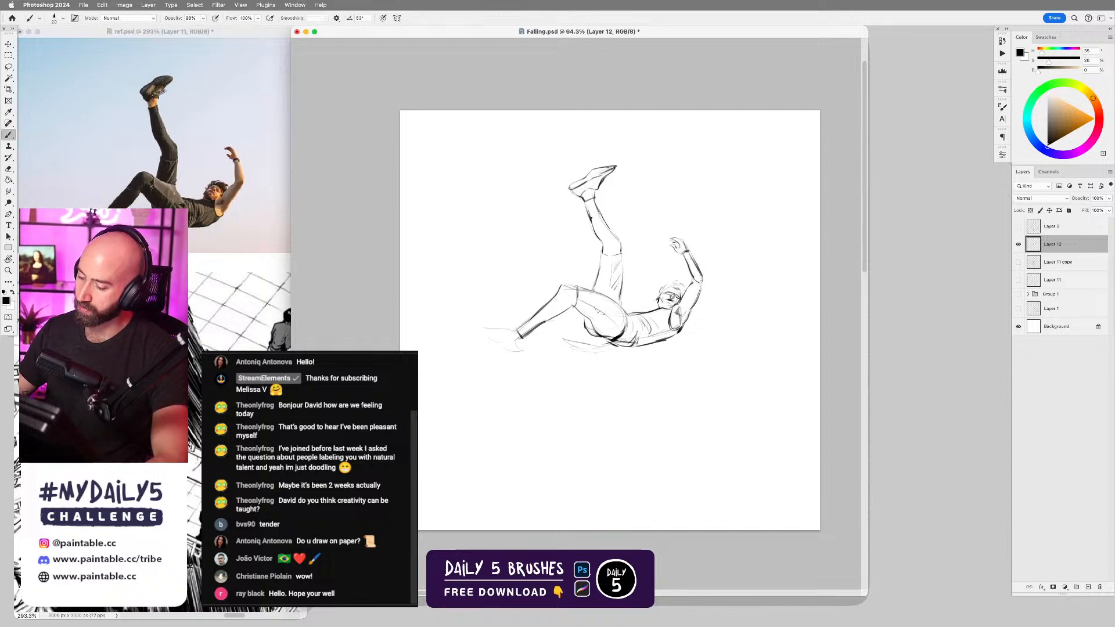
key(e)
key(b)
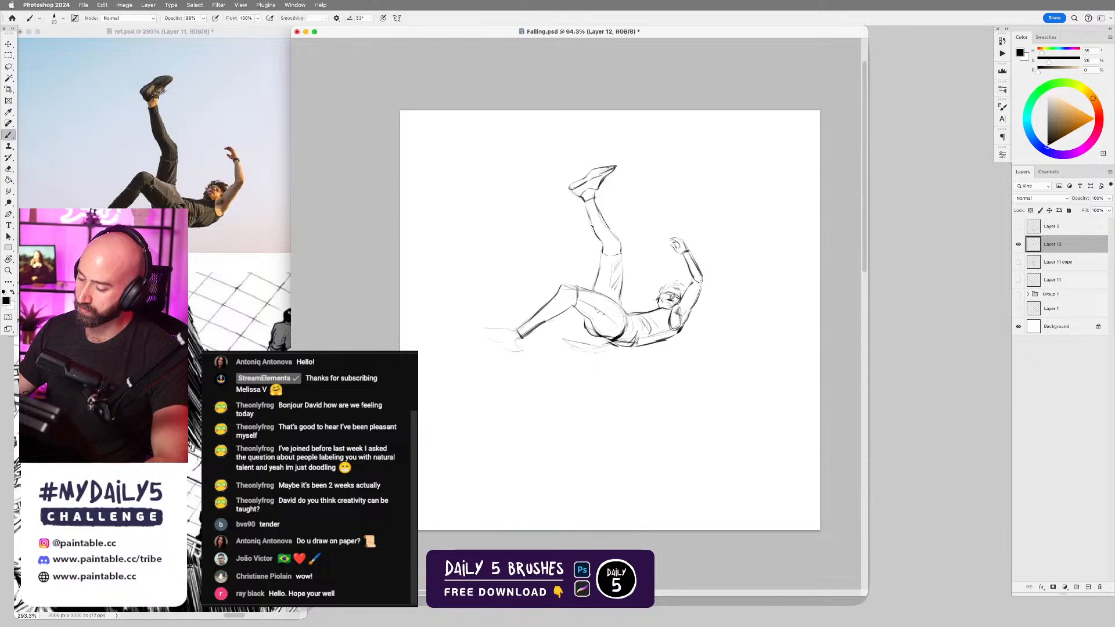
drag(585, 202, 600, 239)
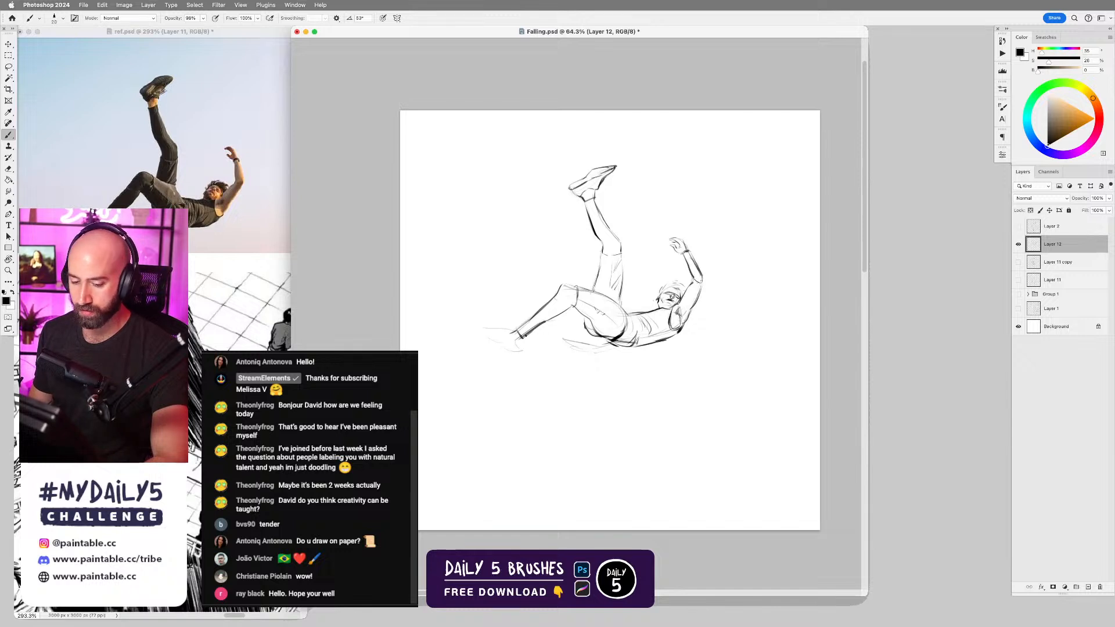
- Darken the bent leg's upper shin contour and outline its foot with sole, heel and toe
mouse_move(511, 333)
mouse_down()
mouse_move(604, 327)
mouse_move(640, 296)
mouse_move(555, 298)
mouse_up()
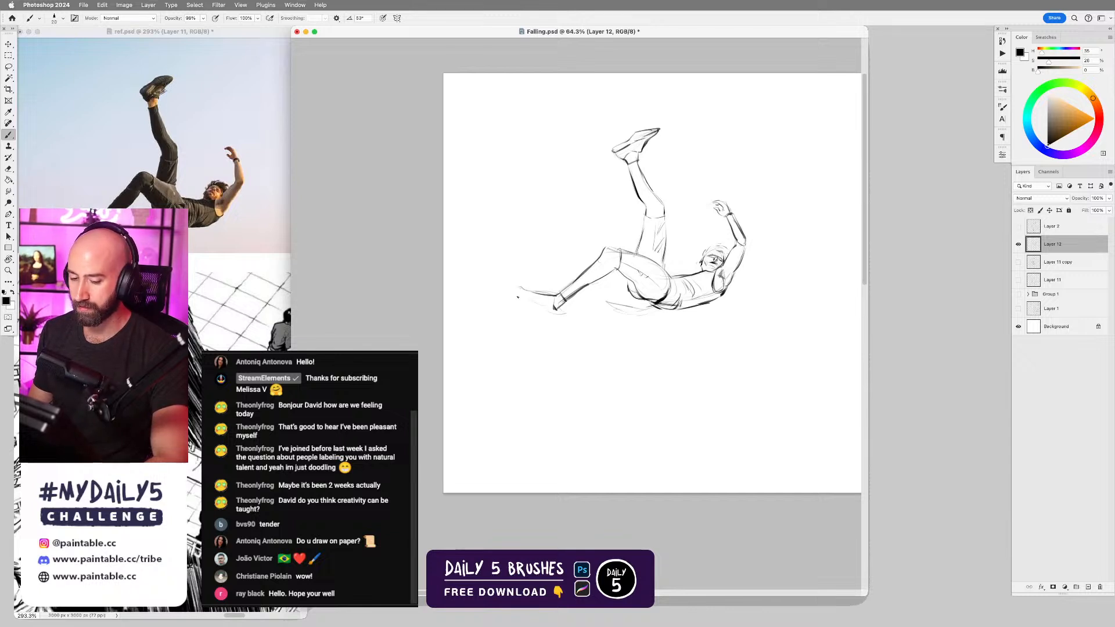
drag(516, 294, 529, 307)
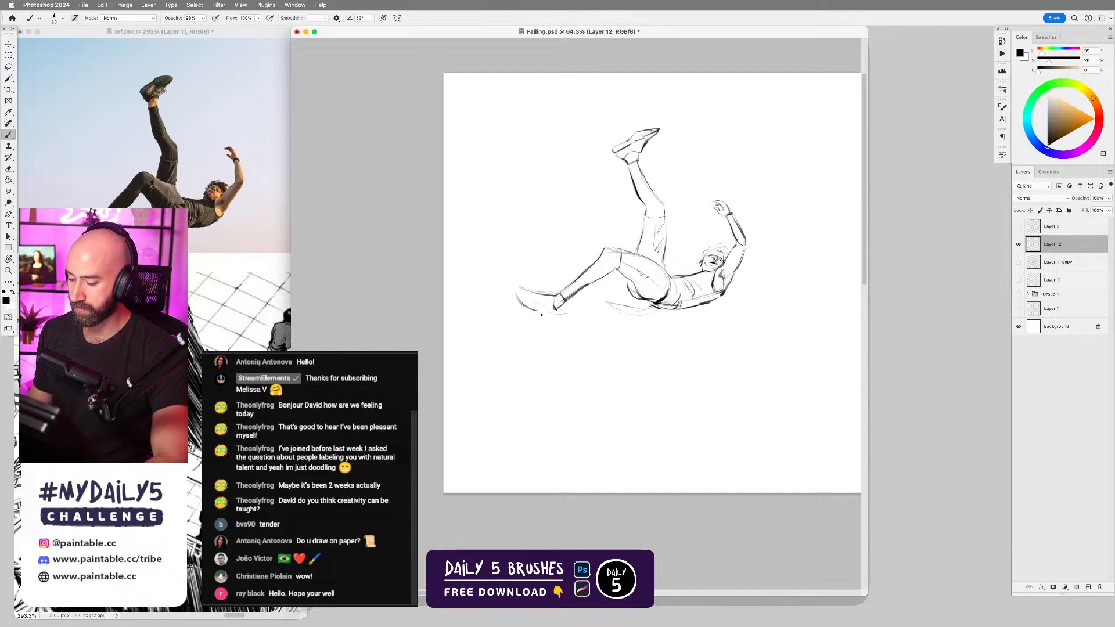
drag(533, 310, 557, 313)
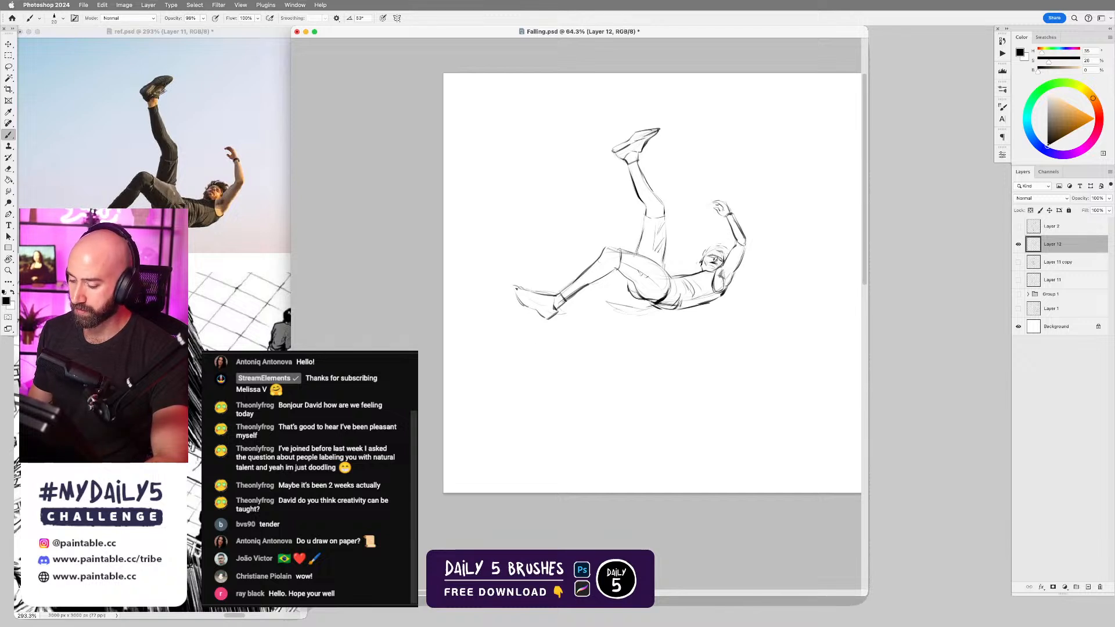
drag(513, 284, 520, 306)
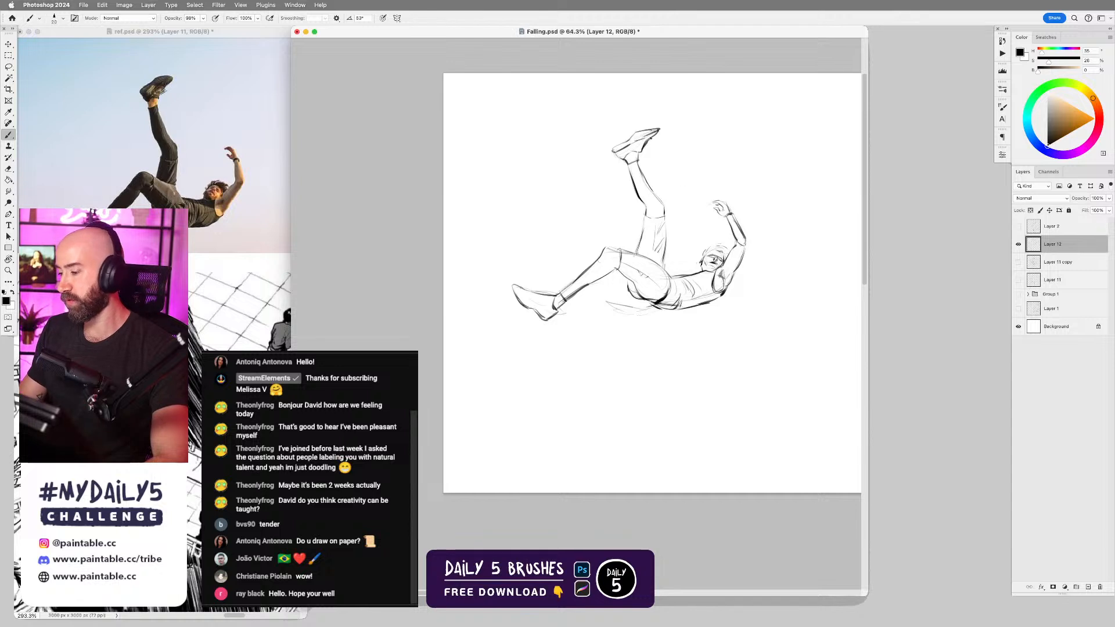
- Thicken the raised shoe's sole line and darken the contours of the raised thigh, retrying strokes
drag(635, 141, 659, 130)
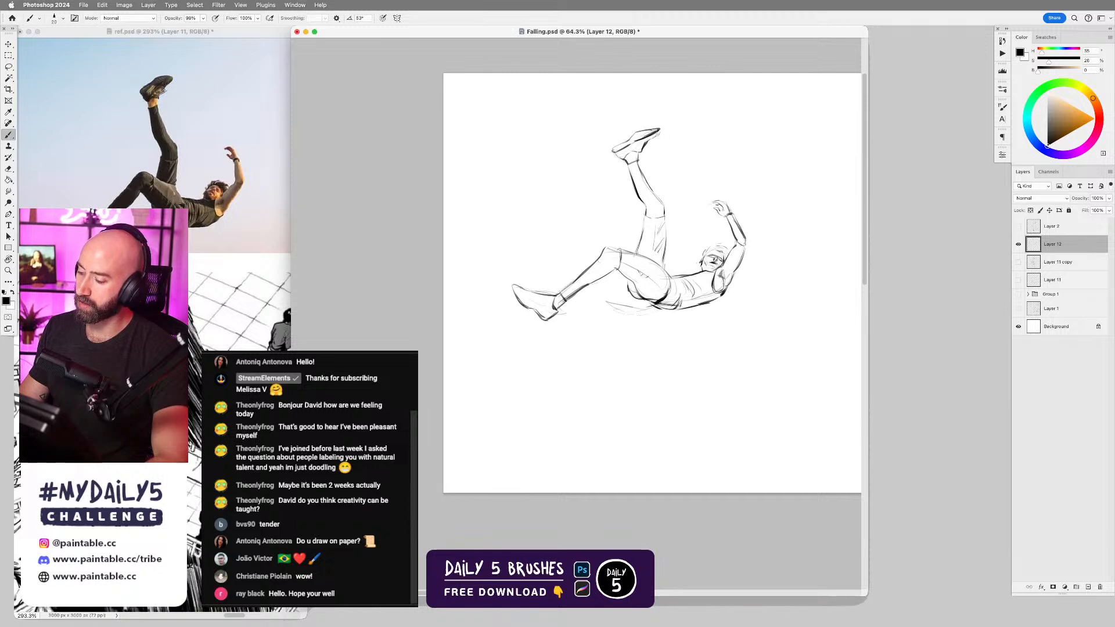
drag(646, 142, 656, 134)
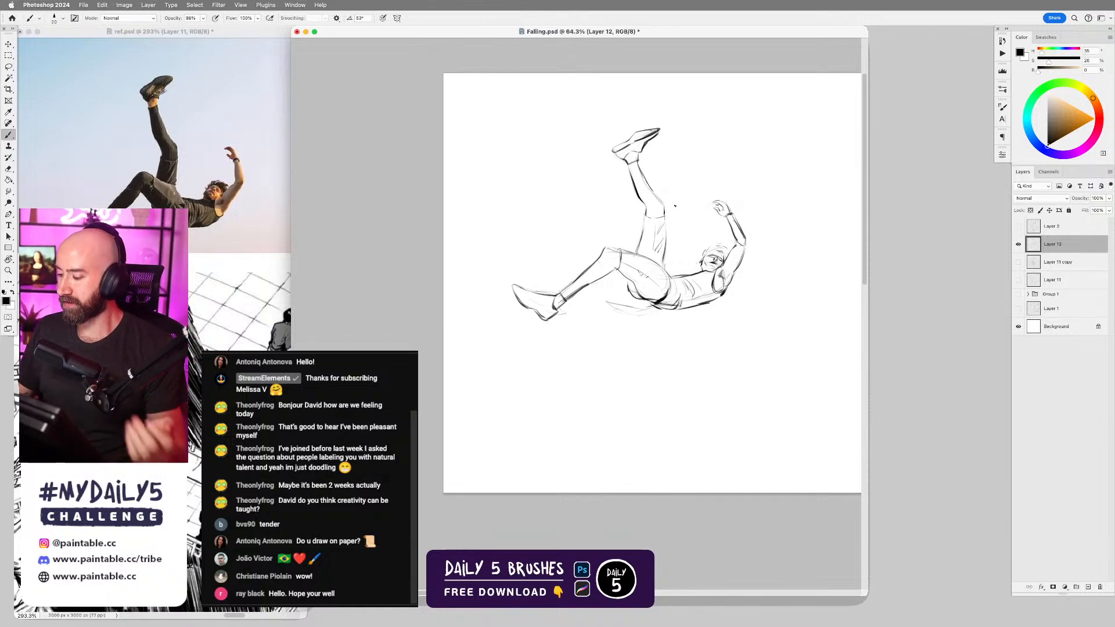
drag(664, 206, 664, 260)
key(super+z)
key(super+z)
key(super+z)
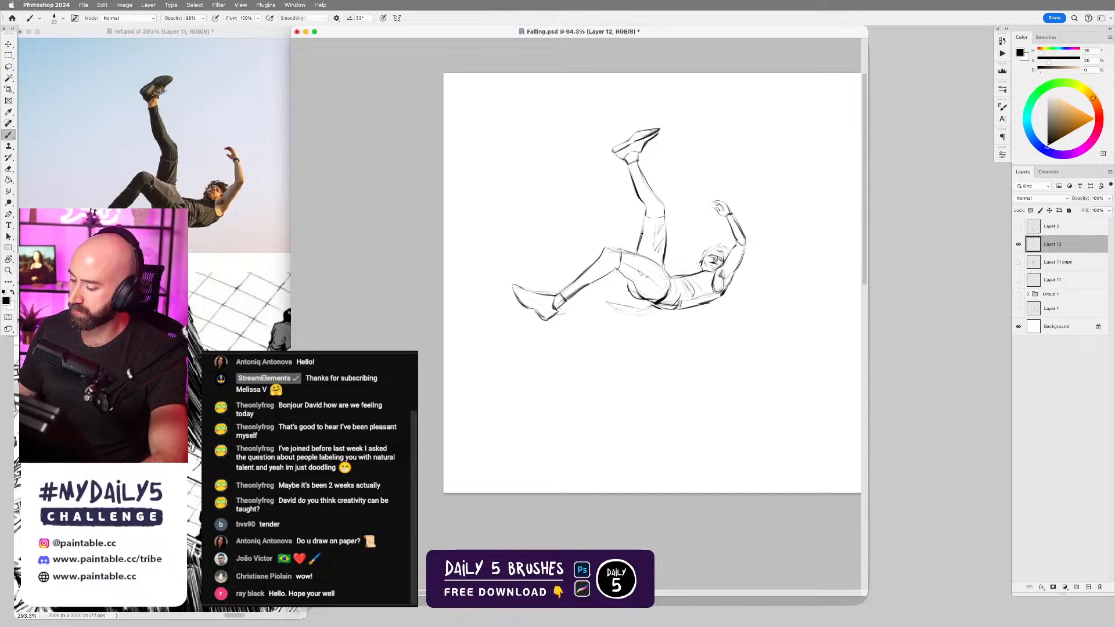
- Rotate the canvas to darken the bent thigh's contours from knee to hip, retrying strokes, and restore the upright view
key(r)
mouse_move(757, 191)
mouse_down()
mouse_move(704, 154)
mouse_move(567, 112)
mouse_up()
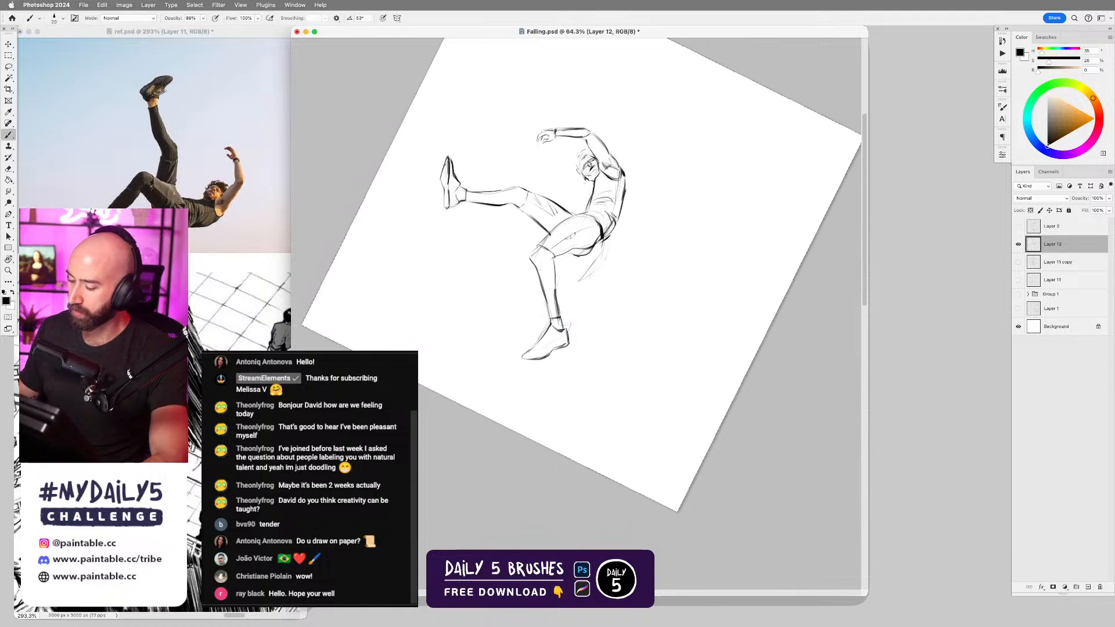
drag(538, 246, 577, 215)
key(super+z)
key(super+z)
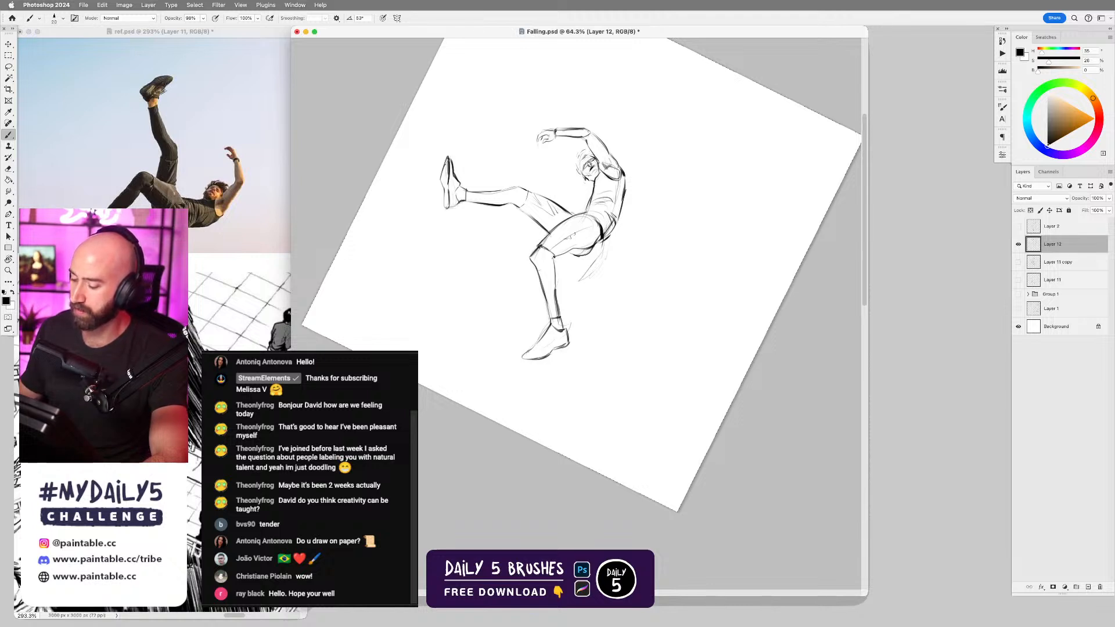
drag(559, 253, 581, 256)
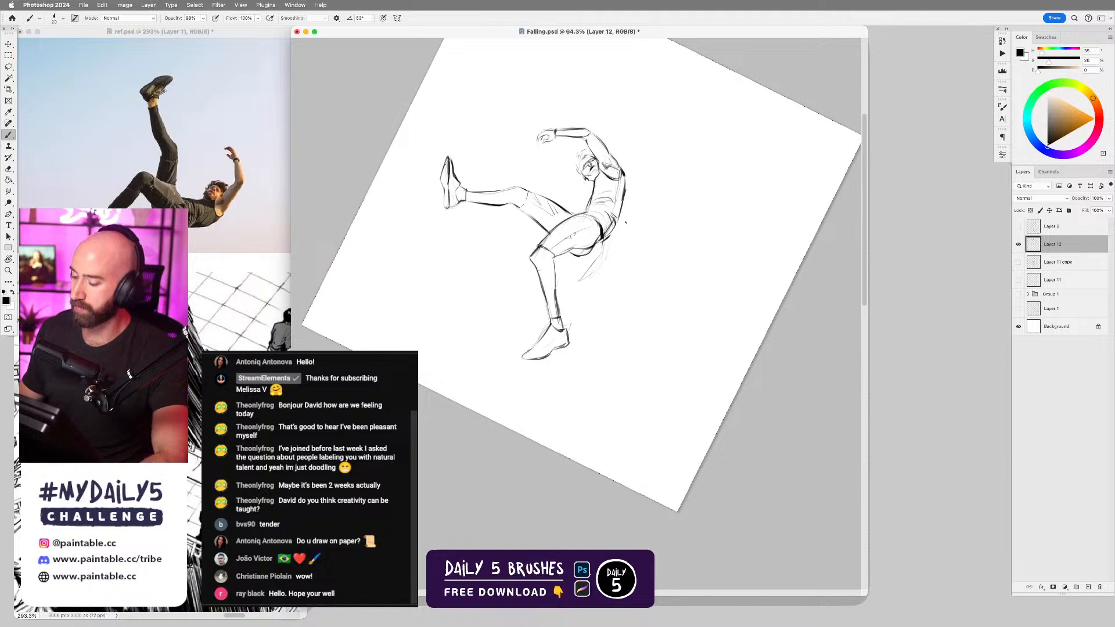
key(Escape)
- Add a dark shadow accent under the hip and outline the lower arm beneath it from the elbow to the hand
drag(642, 308, 662, 302)
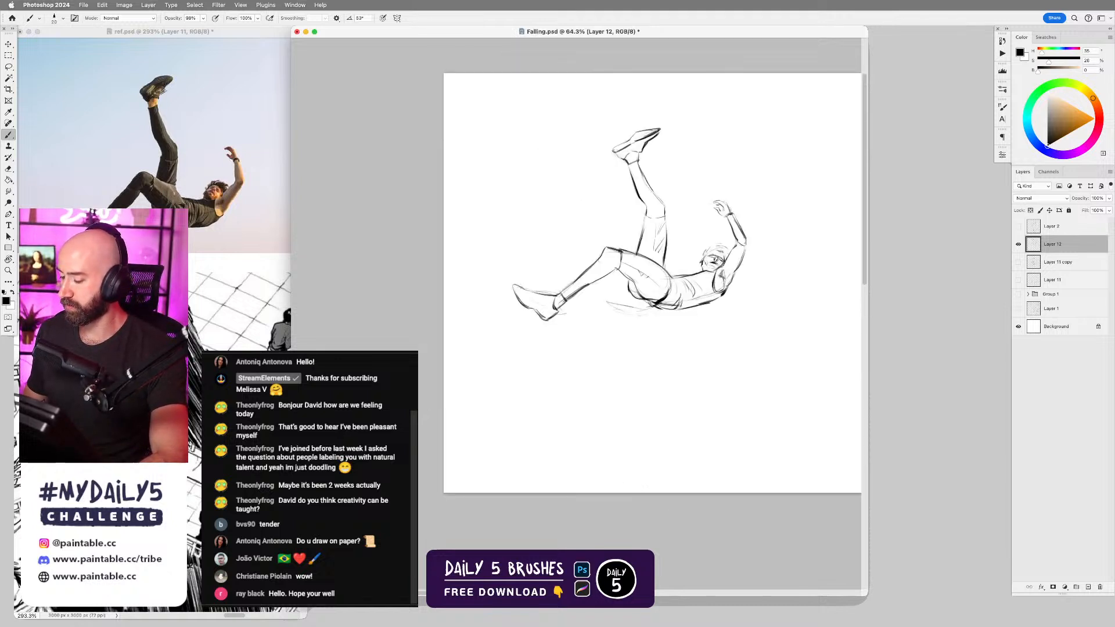
drag(649, 307, 659, 303)
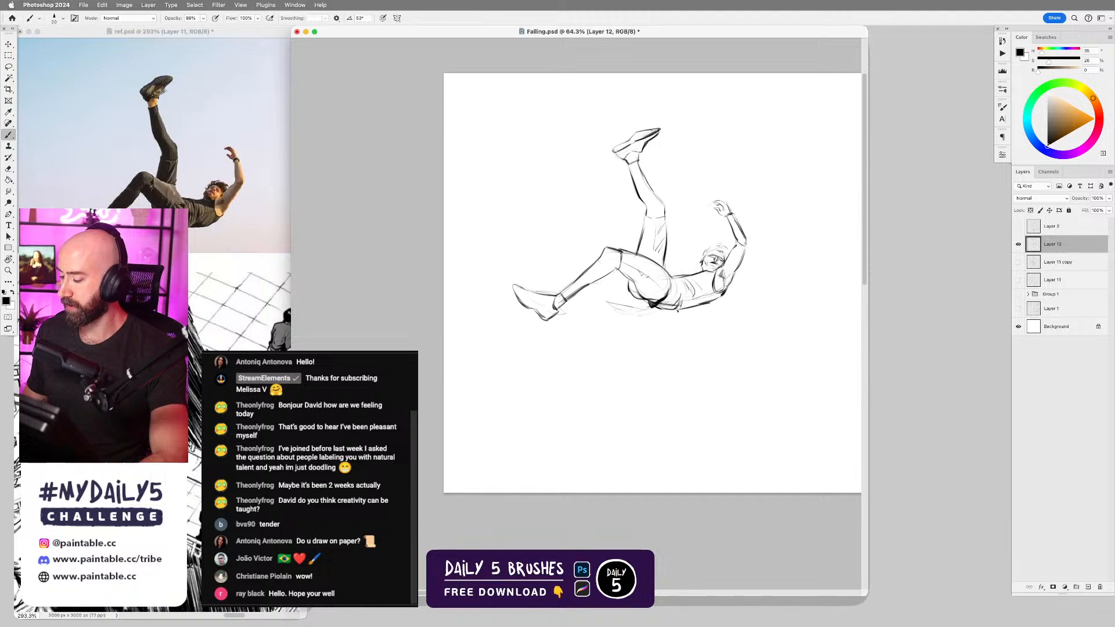
key(e)
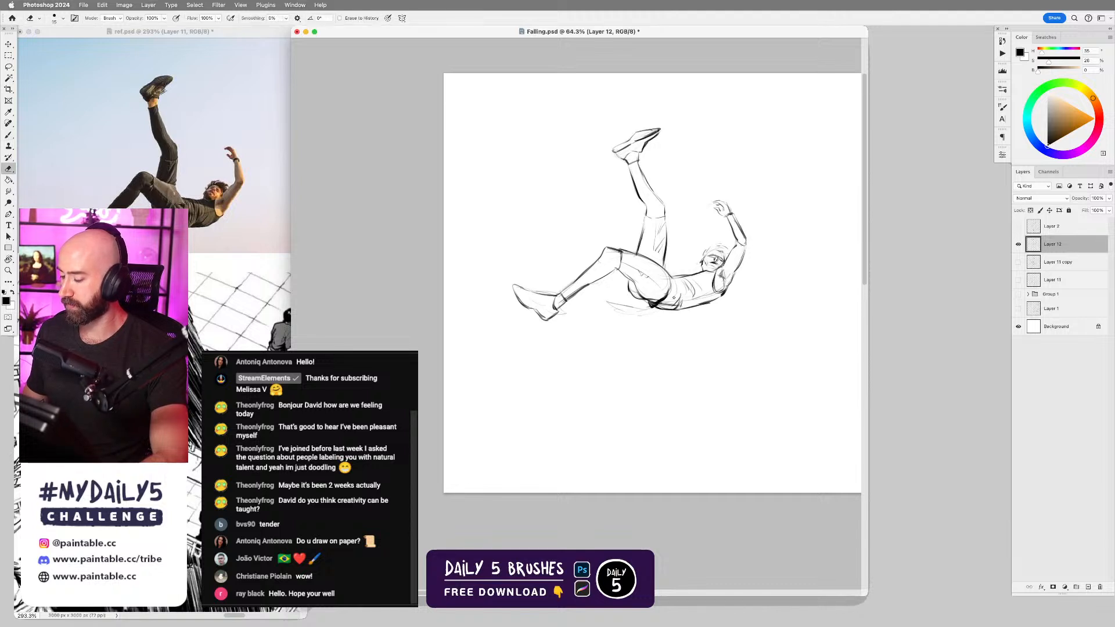
key(b)
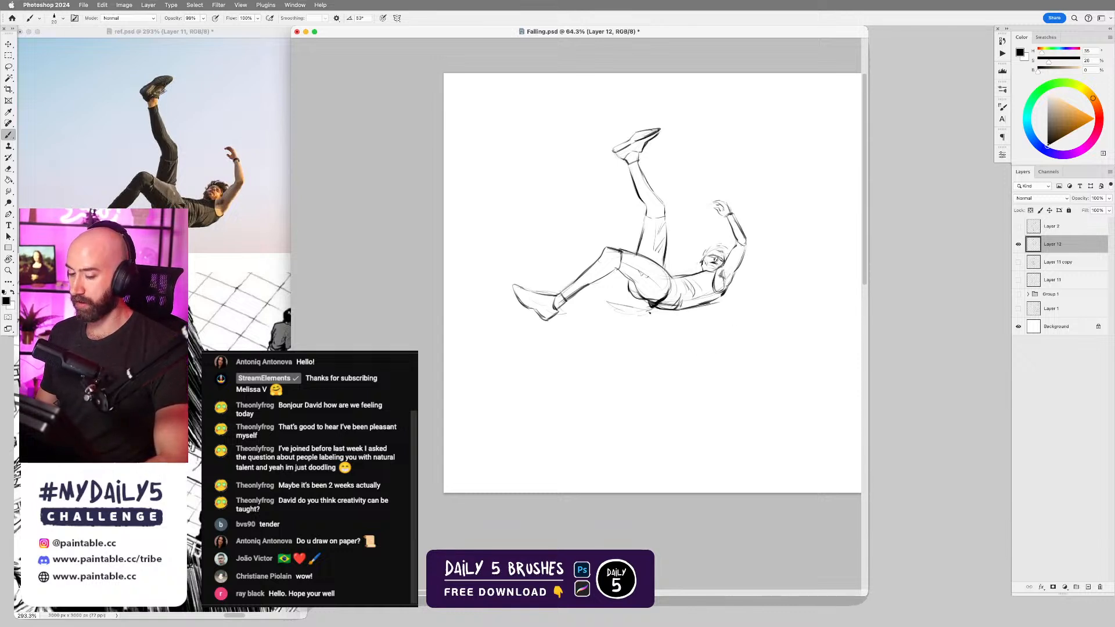
mouse_move(648, 318)
mouse_down()
mouse_move(671, 313)
mouse_move(614, 310)
mouse_move(653, 313)
mouse_up()
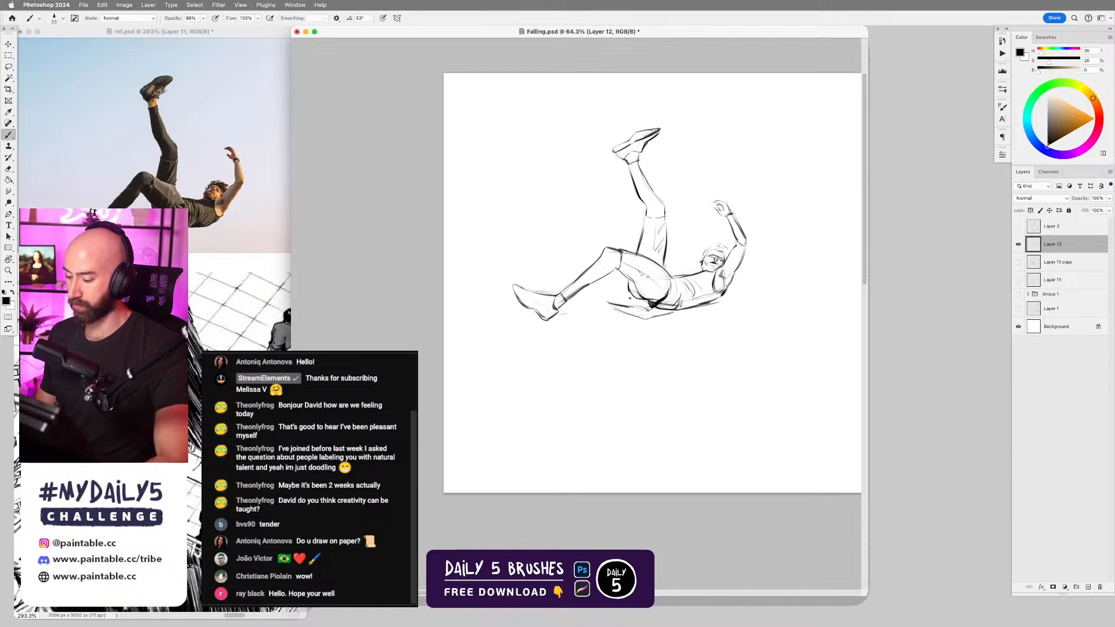
mouse_move(608, 302)
mouse_down()
mouse_move(653, 320)
mouse_move(686, 310)
mouse_up()
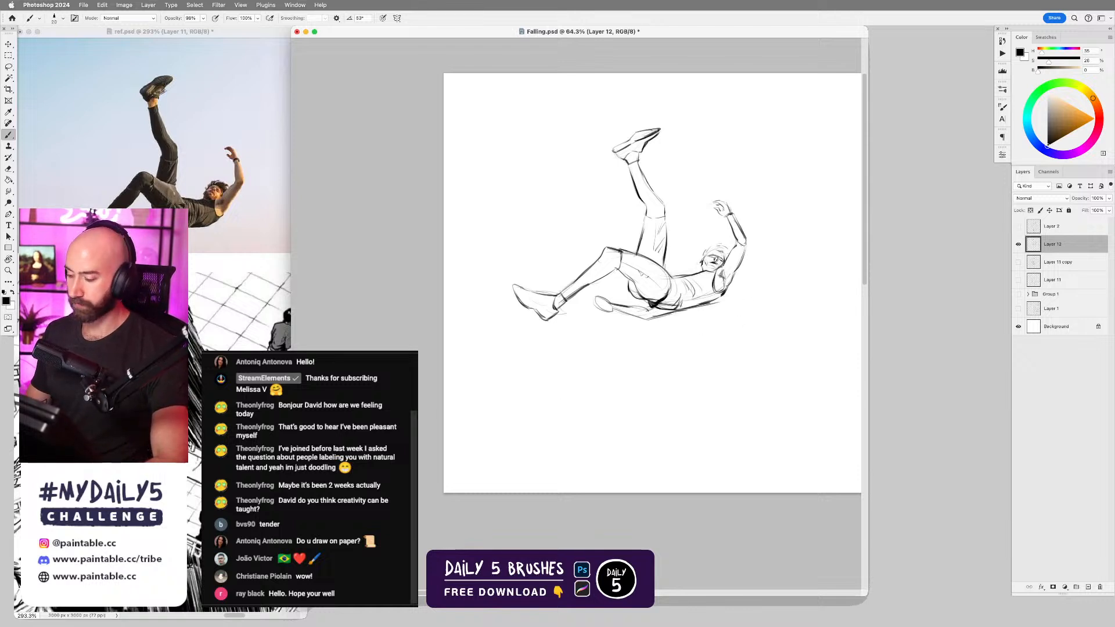
- Reduce the brush size and refine the head with darker strokes for the jaw, hair, eyes and facial features
scroll(705, 267, up, 5)
key(bracketleft)
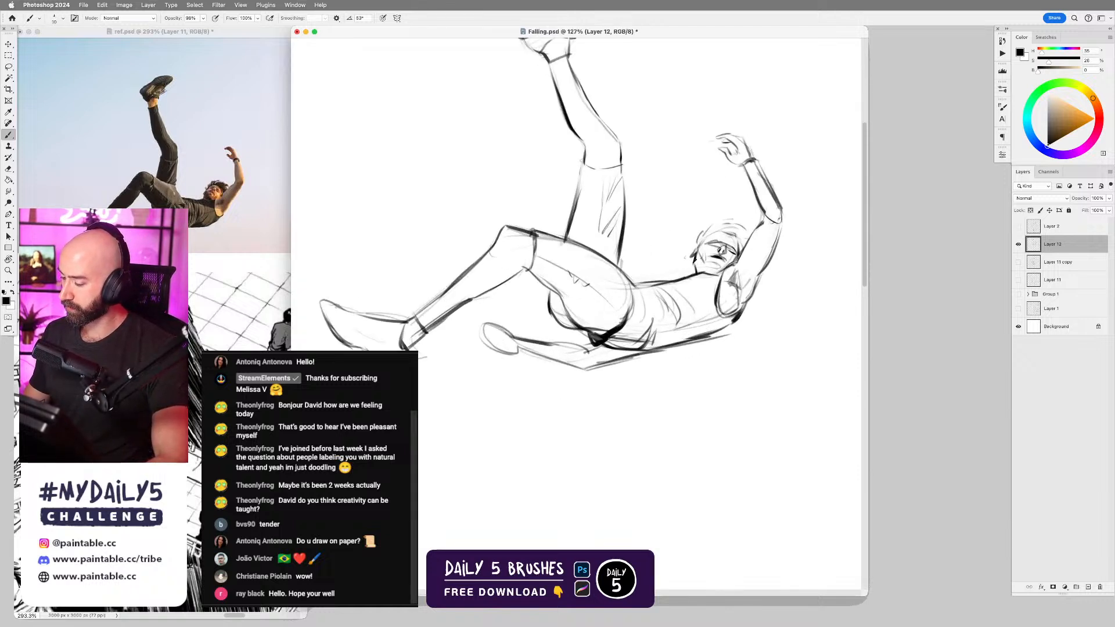
drag(693, 261, 697, 273)
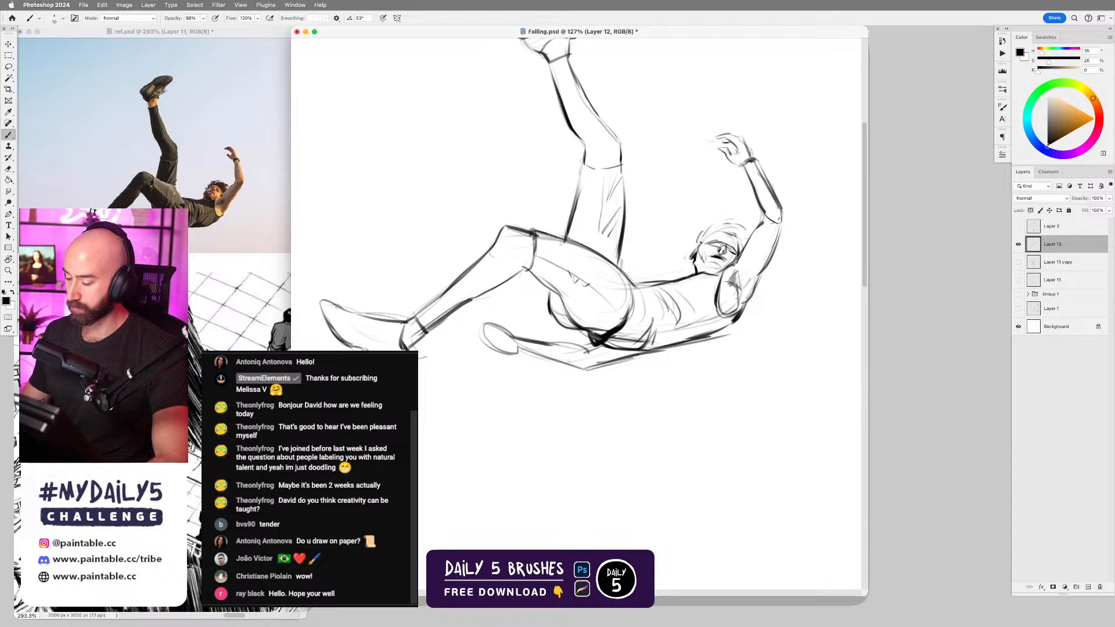
mouse_move(698, 232)
mouse_down()
mouse_move(697, 247)
mouse_move(711, 226)
mouse_up()
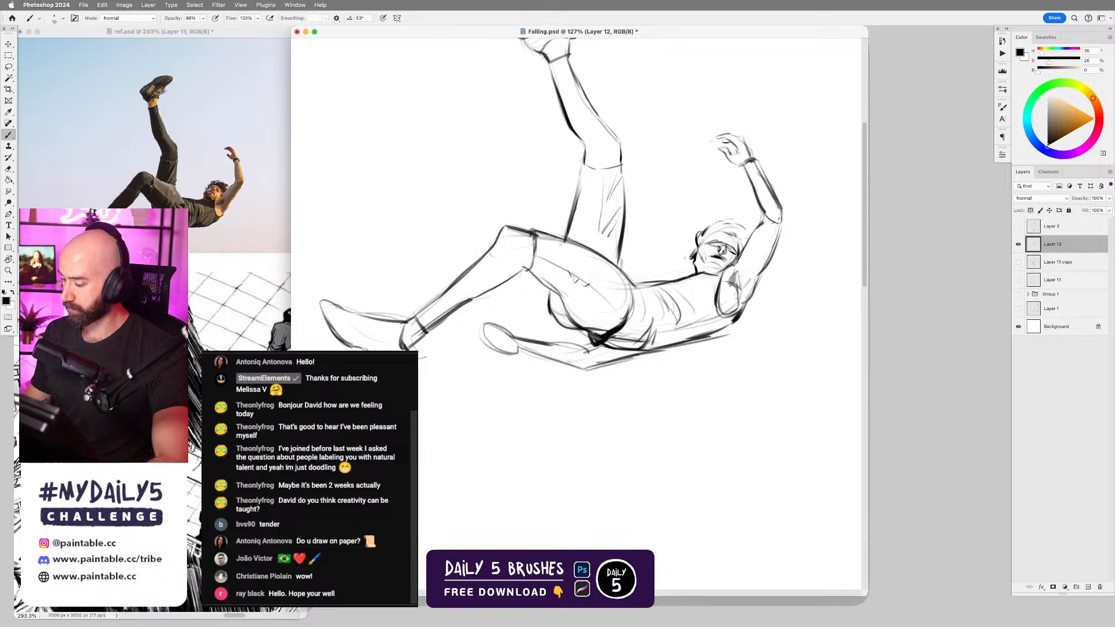
drag(714, 246, 724, 246)
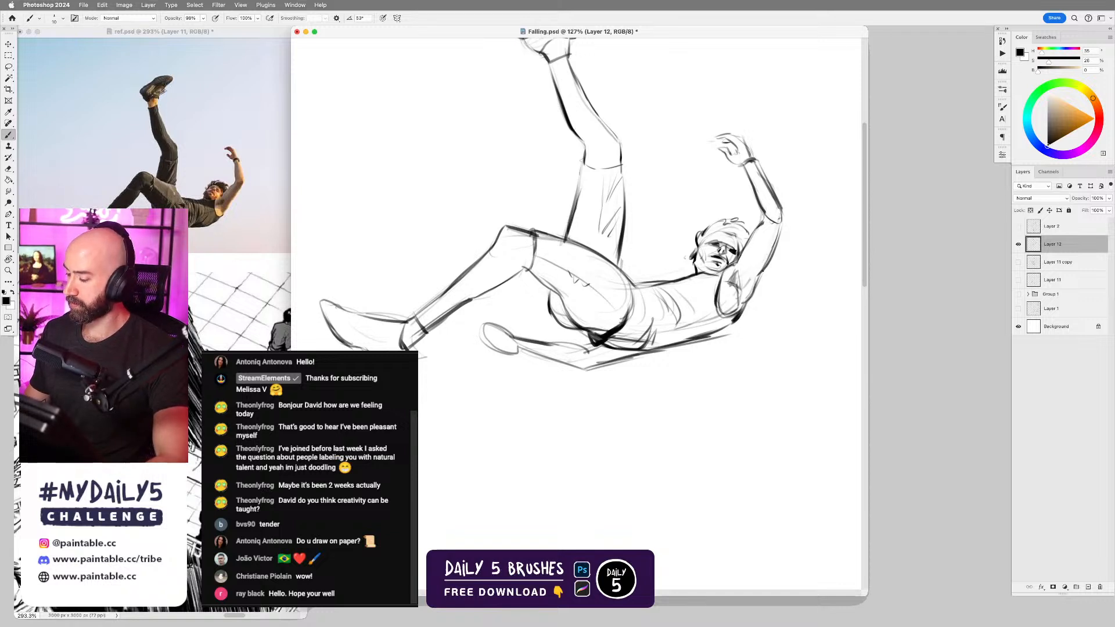
- Reinforce the lower arm's underside and the waist folds, and mirror the canvas and back to check the figure
drag(749, 297, 718, 368)
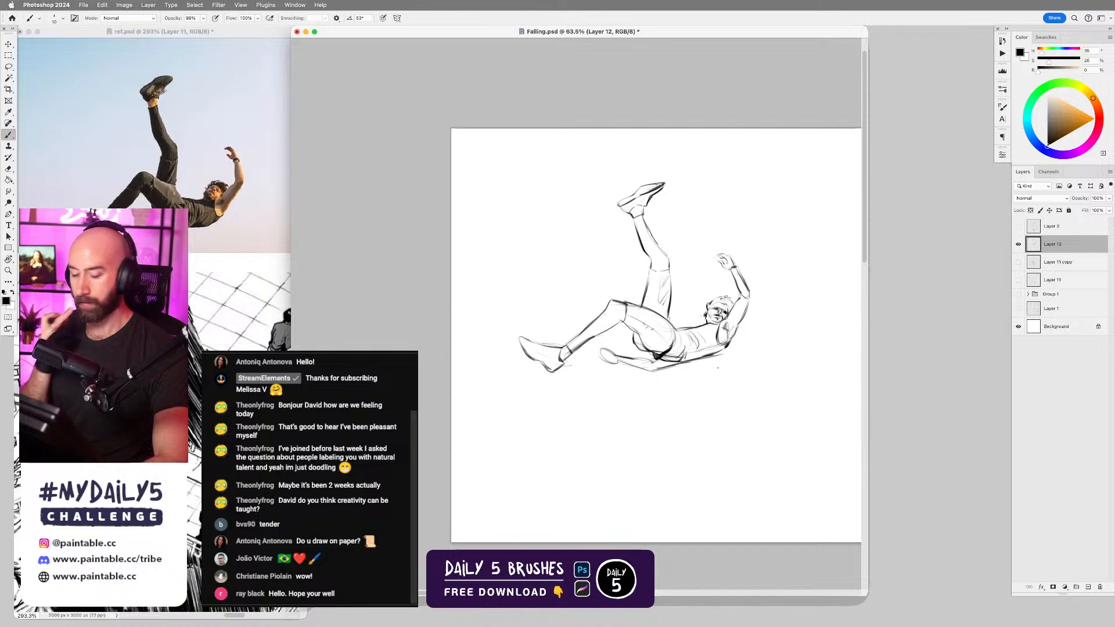
drag(696, 360, 648, 372)
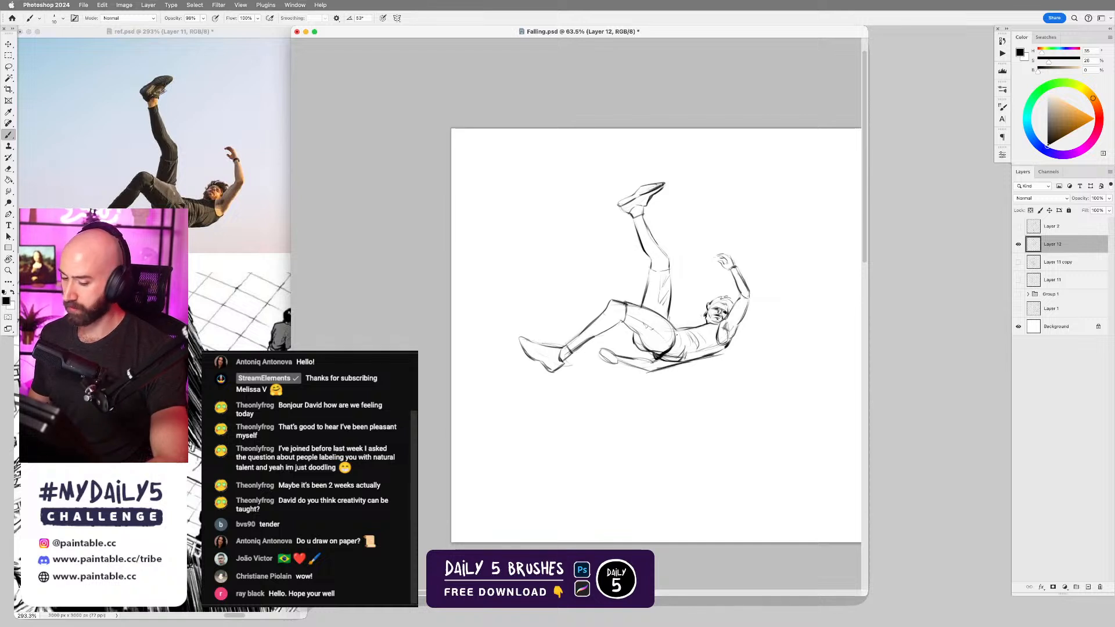
drag(664, 337, 674, 342)
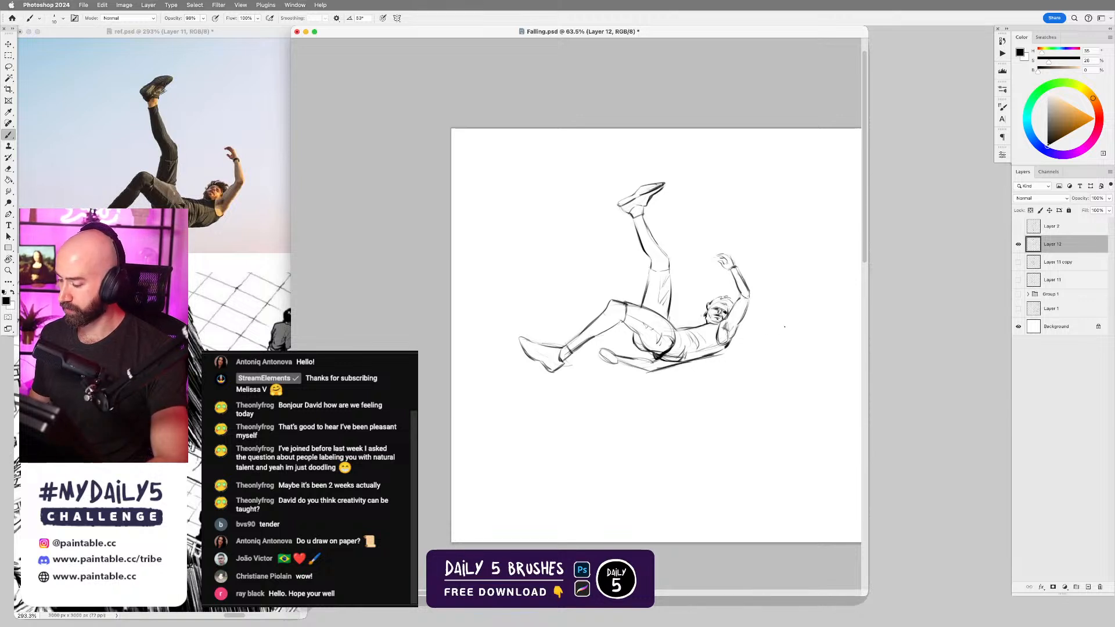
key(super+shift+h)
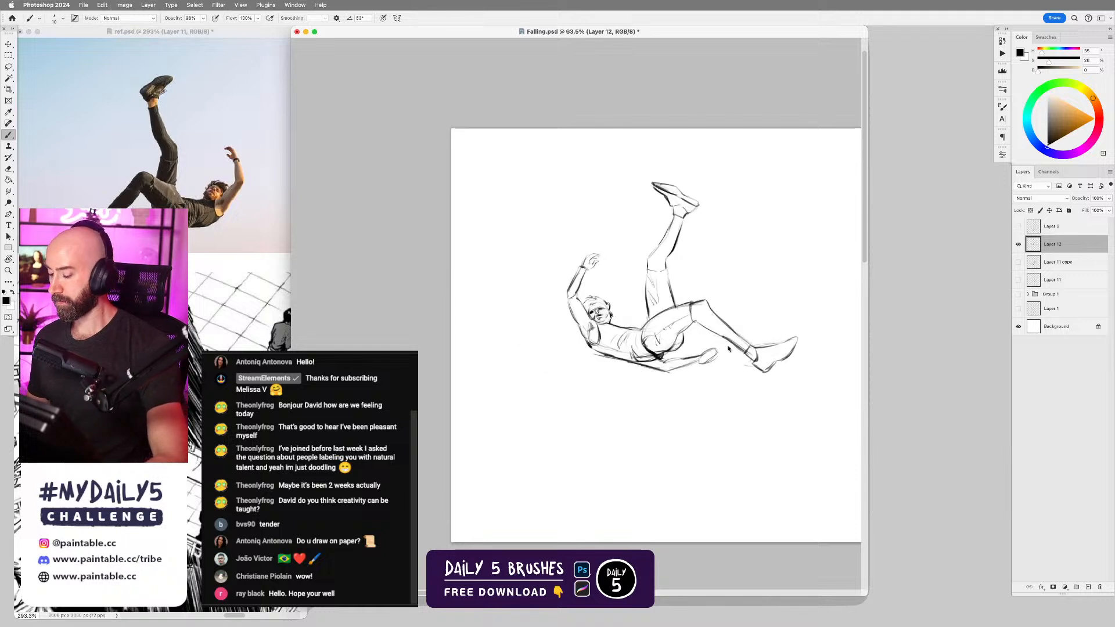
key(super+shift+h)
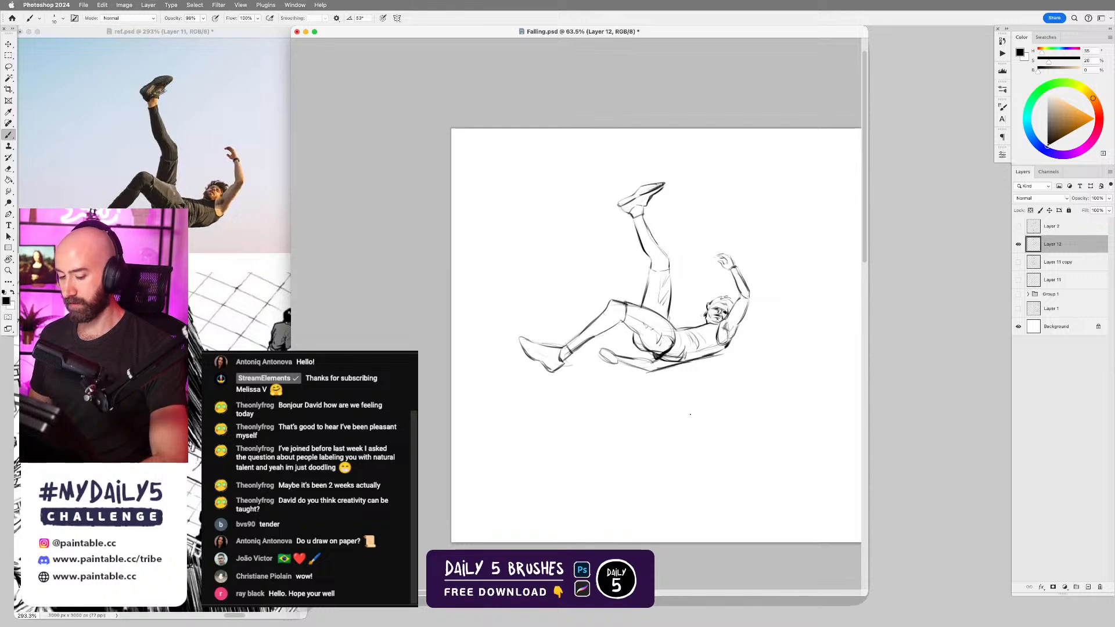
- Examine the falling-man photo and the surrounding reference images on the ref.psd board
click(173, 193)
drag(232, 325, 168, 69)
drag(232, 174, 175, 174)
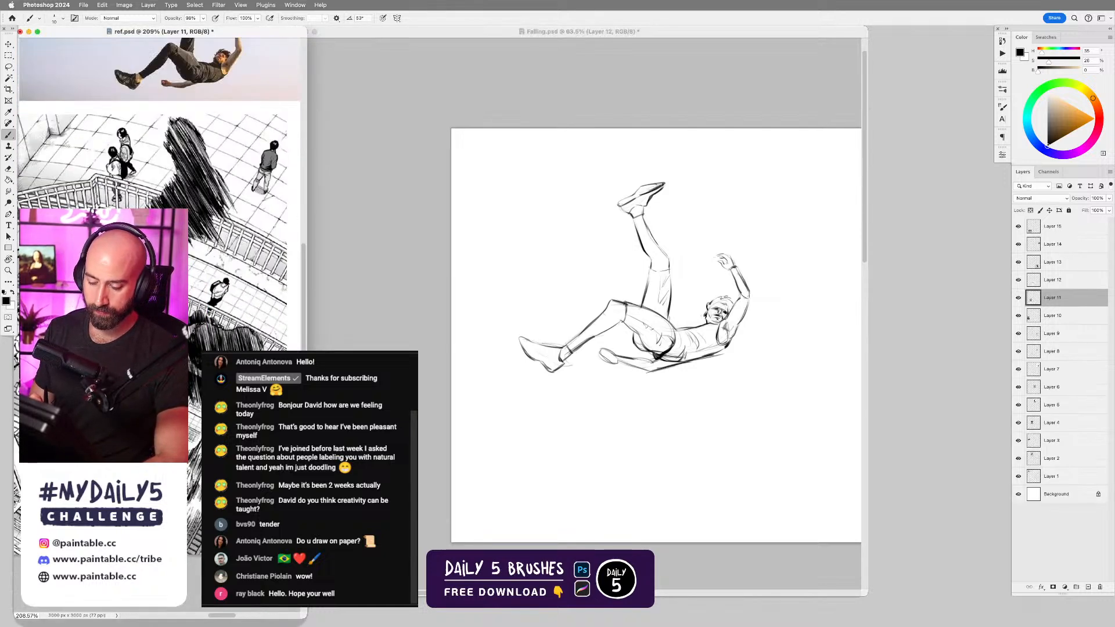
drag(203, 99, 206, 168)
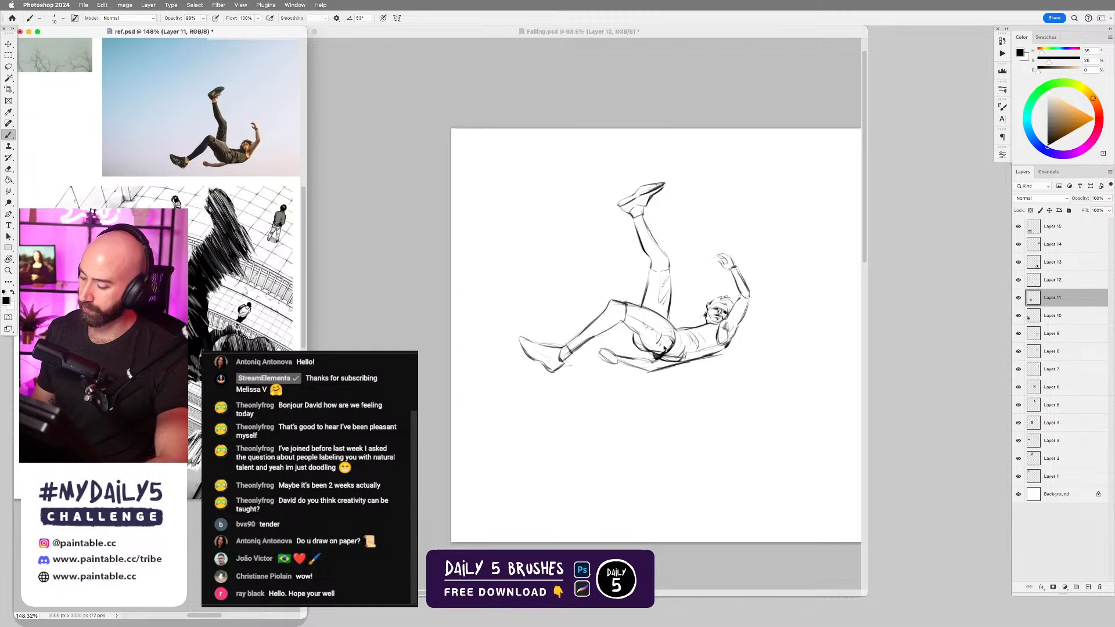
drag(237, 430, 194, 430)
drag(203, 262, 267, 260)
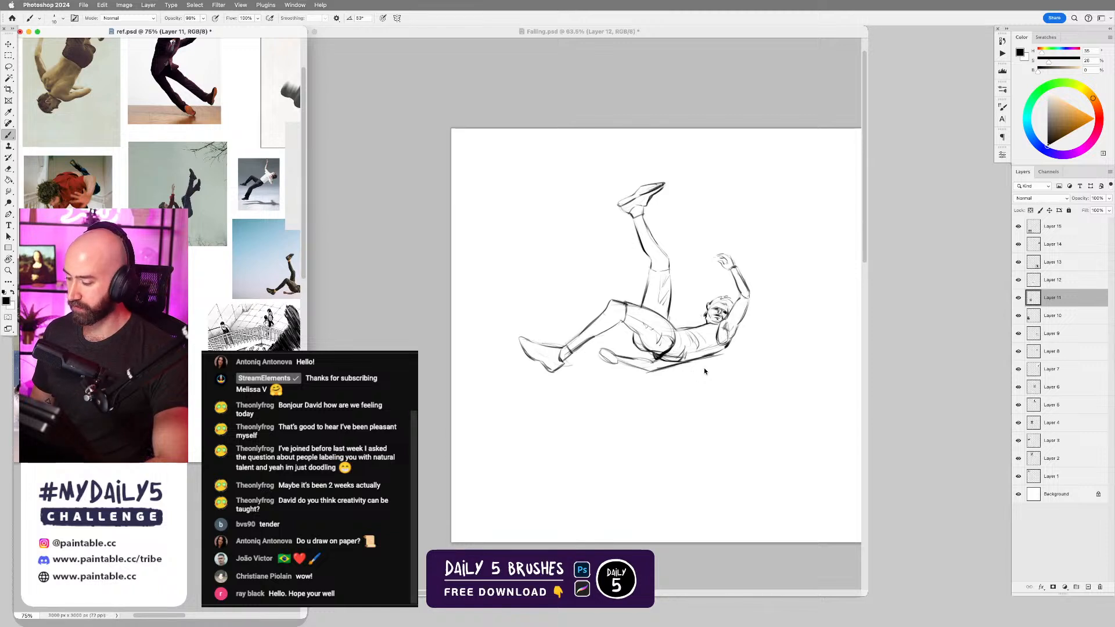
- Select the raised hand with the Lasso in Falling.psd, adjust it with Free Transform, and deselect
key(l)
mouse_move(737, 255)
mouse_down()
mouse_move(726, 251)
mouse_move(721, 276)
mouse_move(735, 256)
mouse_move(742, 263)
mouse_move(705, 241)
mouse_up()
key(ctrl+t)
key(Return)
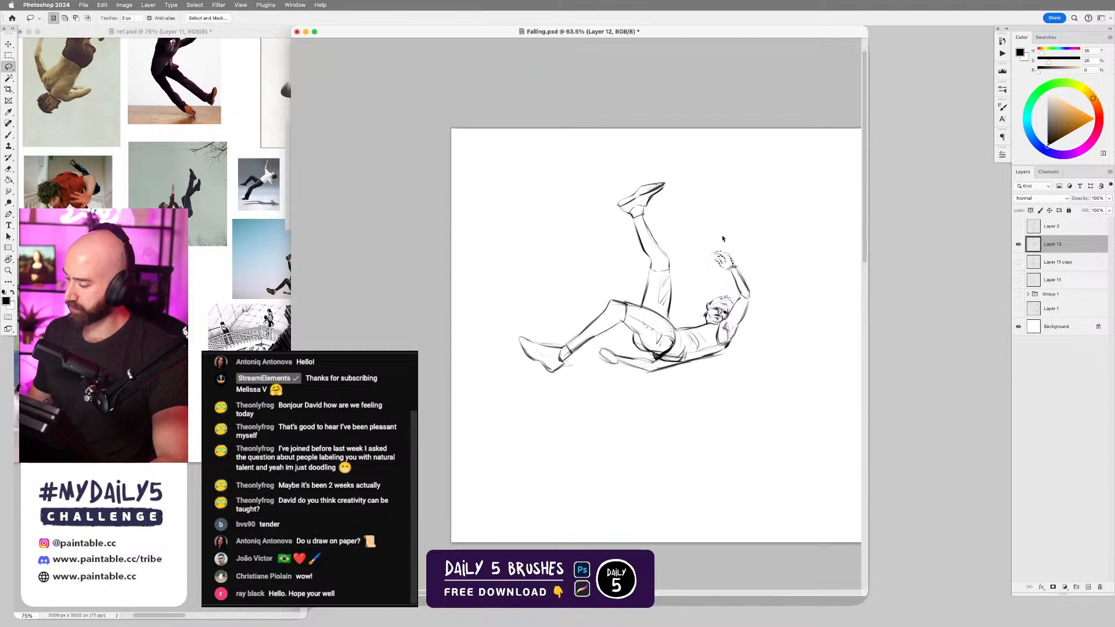
key(super+d)
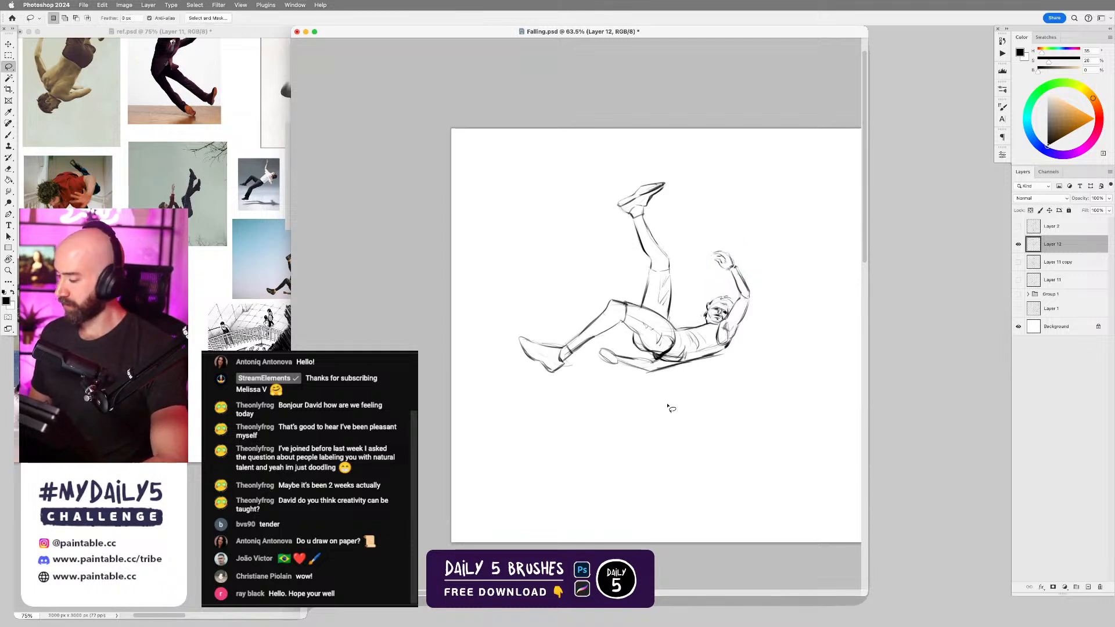
- Add a new layer directly beneath the Layer 12 sketch and enlarge the reference photos in ref.psd
click(1066, 264)
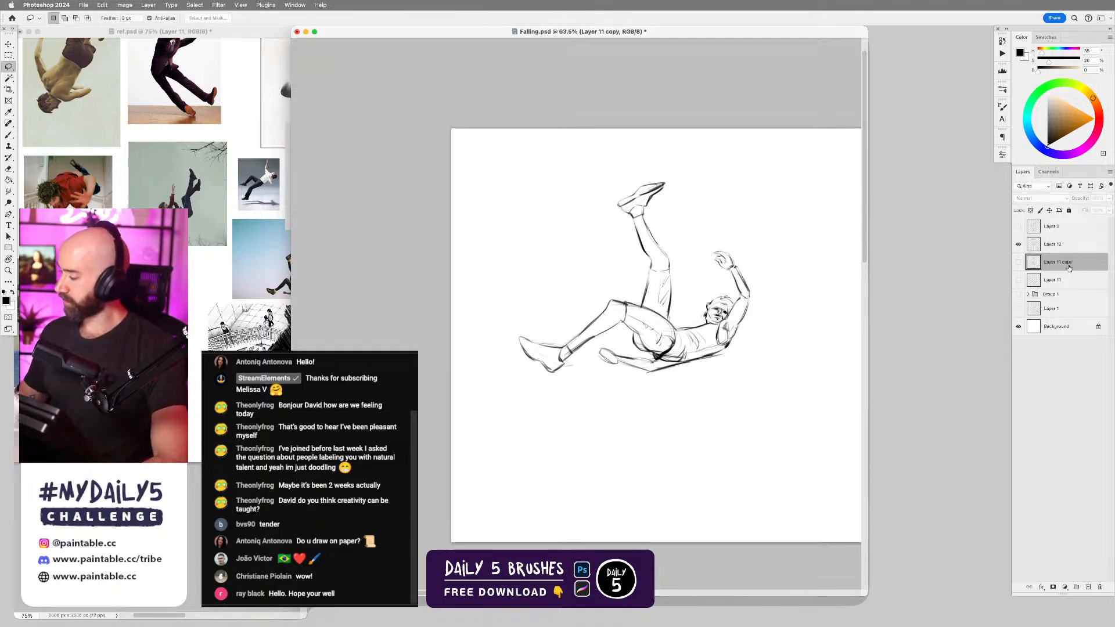
click(1087, 587)
key(b)
scroll(649, 354, down, 3)
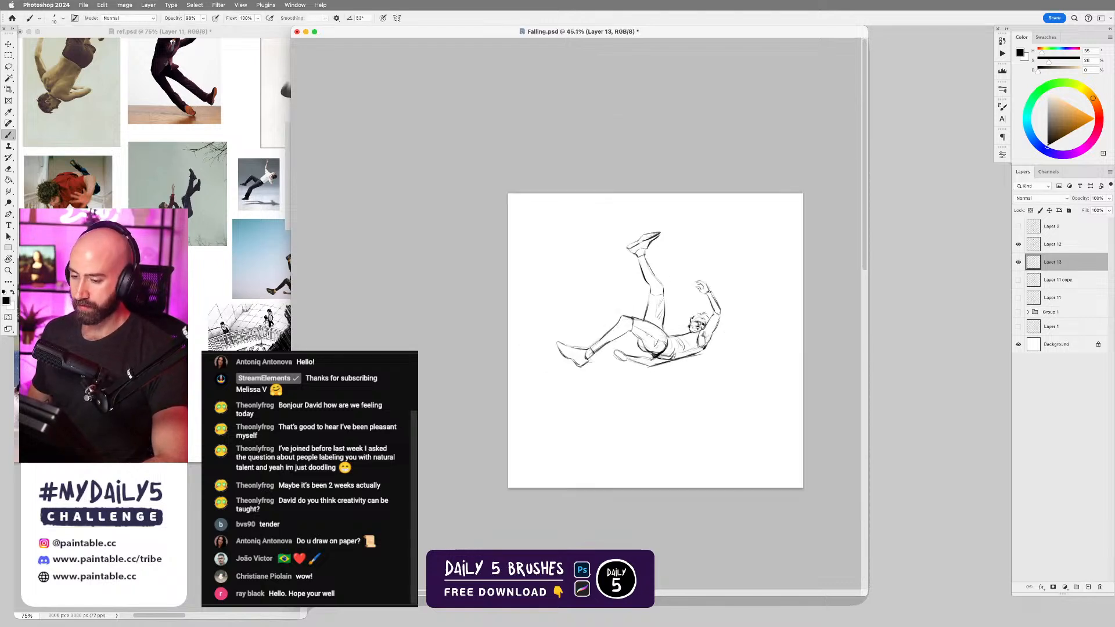
click(244, 318)
drag(239, 317, 121, 387)
scroll(165, 395, up, 5)
drag(168, 325, 196, 348)
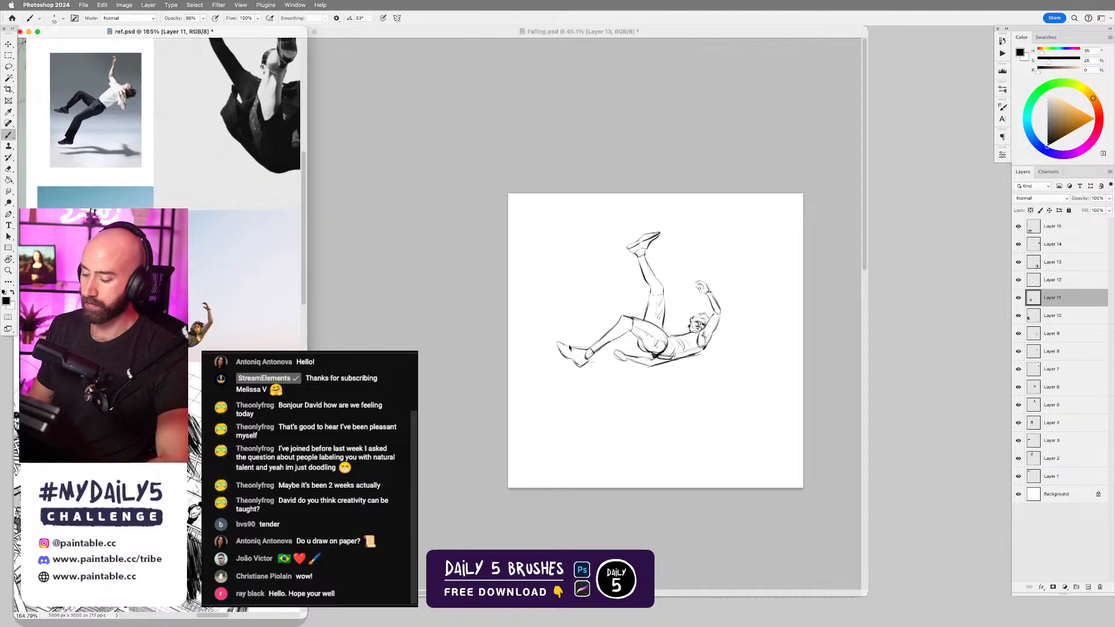
- Choose a brush preset in Falling.psd and sample the pale beige background from Group 1, hiding the group again
click(649, 352)
right_click(655, 317)
double_click(760, 459)
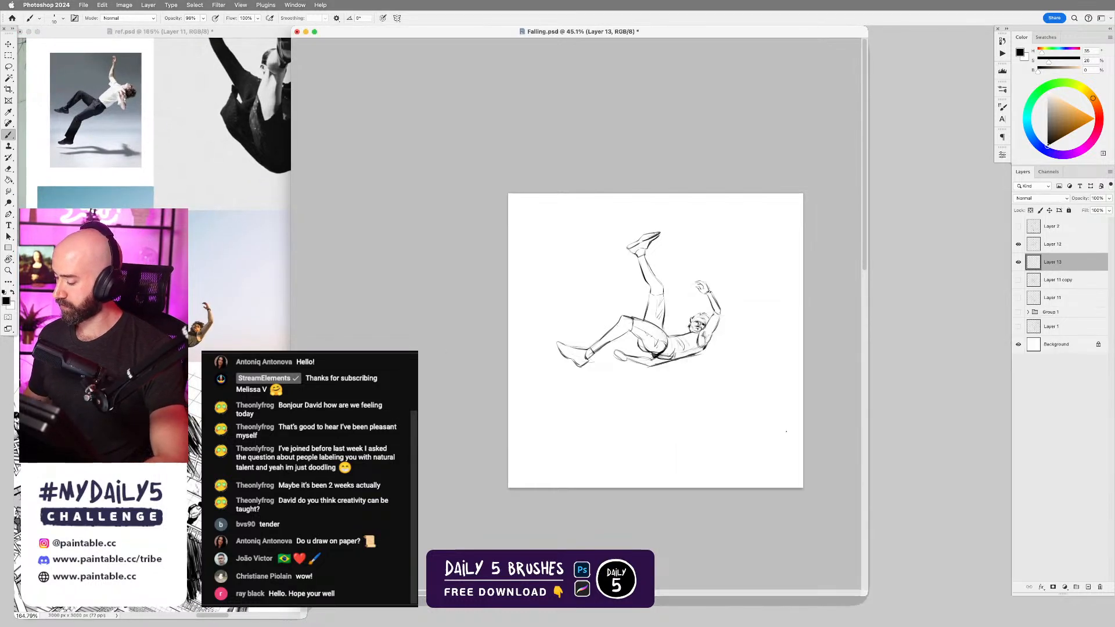
click(1019, 313)
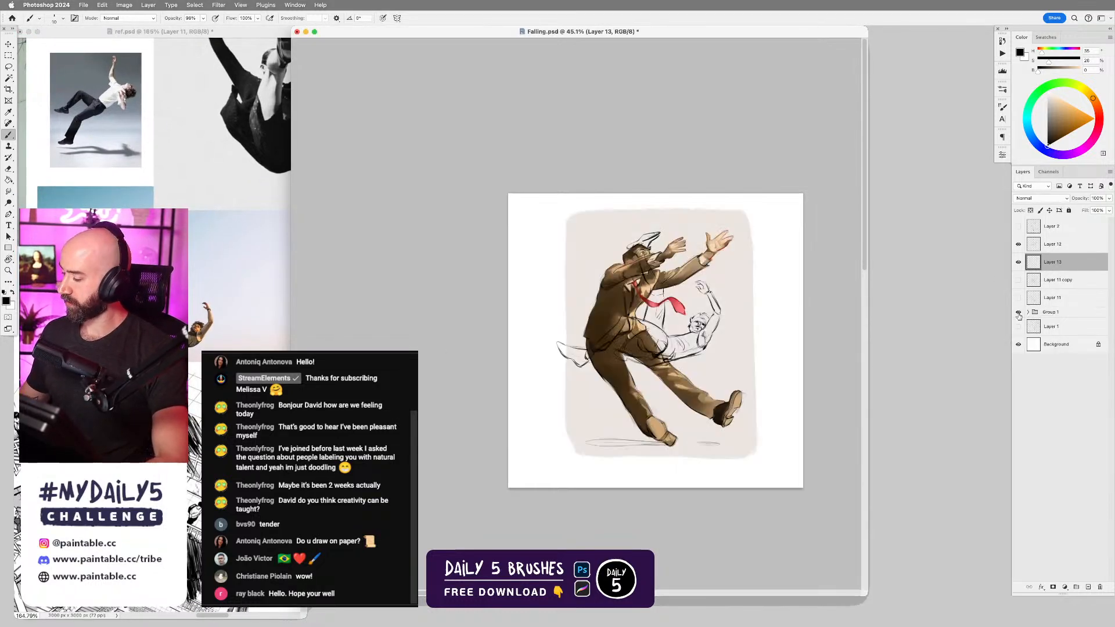
alt+click(742, 304)
click(1019, 313)
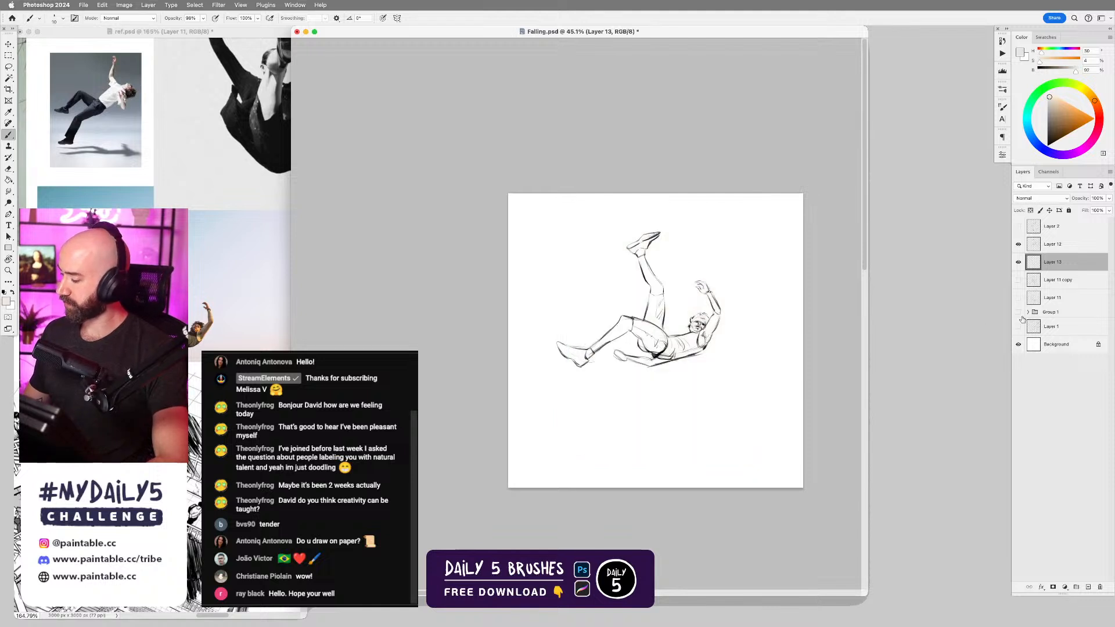
- Enlarge the brush and paint a beige rectangular band around the falling man, redoing the first stroke
key(bracketright)
key(bracketright)
key(bracketright)
key(bracketright)
key(bracketright)
key(bracketright)
key(bracketright)
key(bracketright)
key(bracketright)
key(bracketright)
key(bracketright)
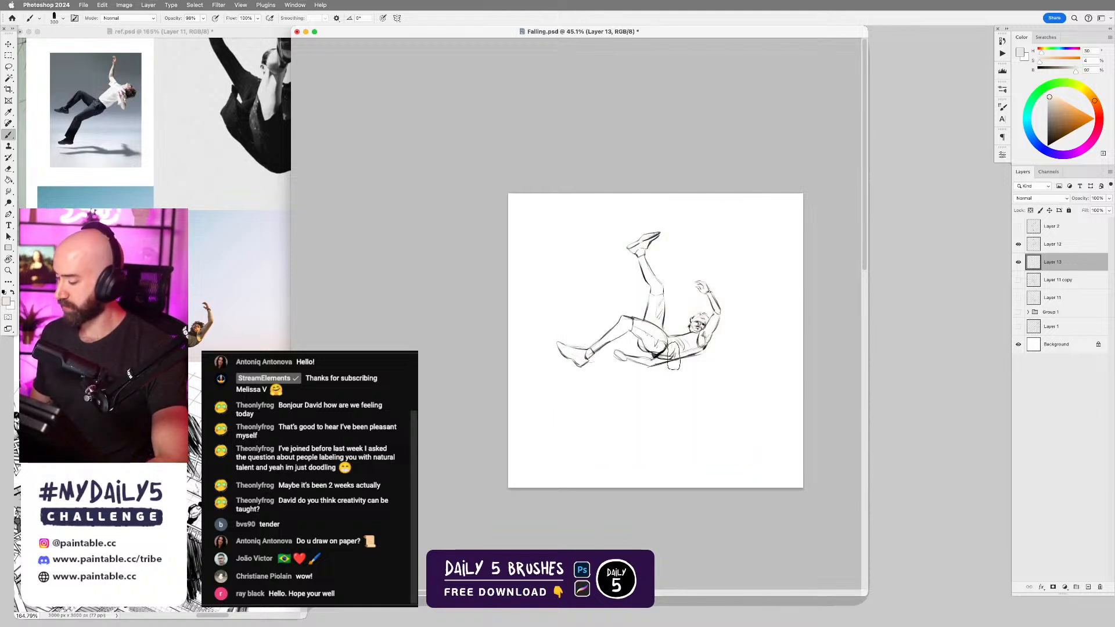
drag(561, 363, 700, 353)
key(super+z)
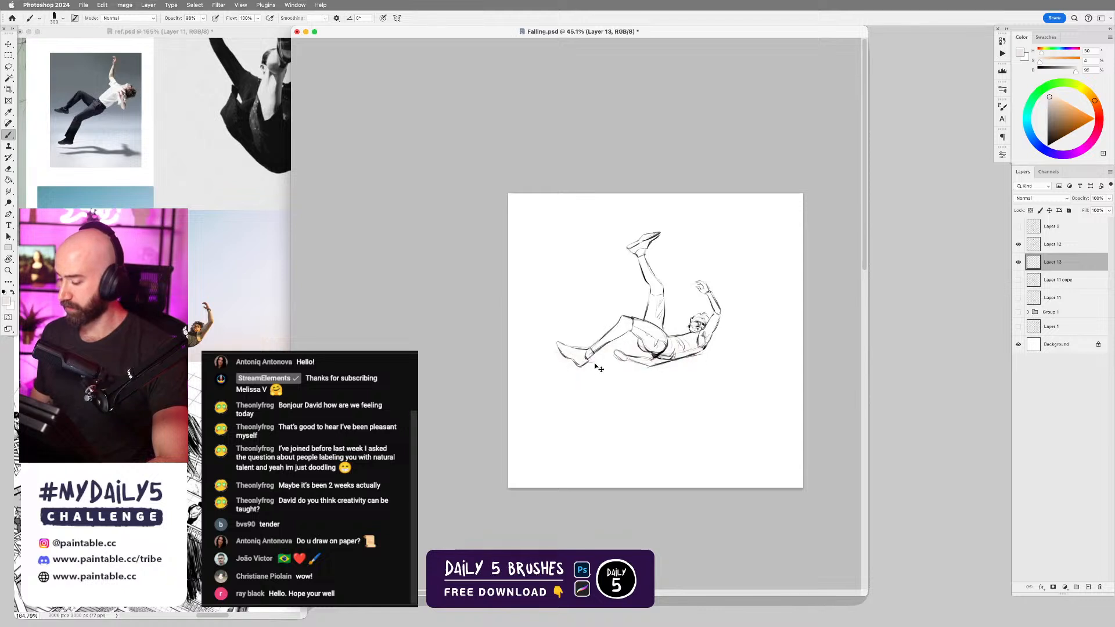
mouse_move(554, 363)
mouse_down()
mouse_move(723, 356)
mouse_move(717, 255)
mouse_move(578, 250)
mouse_move(559, 341)
mouse_up()
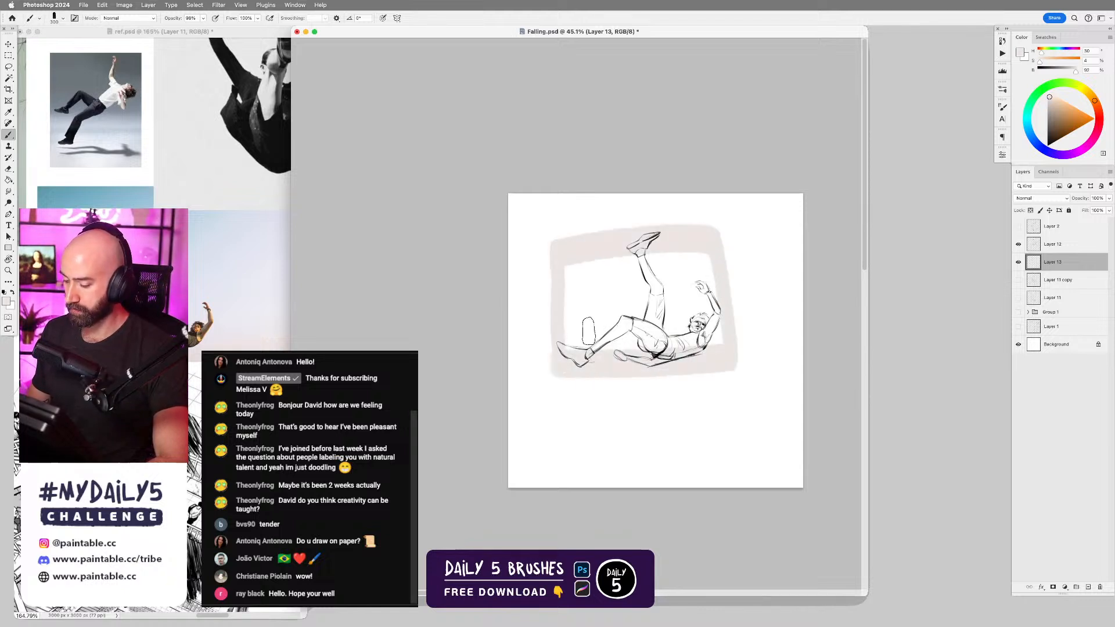
- Fill the inside of the beige band with a larger brush and extend the backdrop beyond the raised arm
key(bracketright)
key(bracketright)
mouse_move(576, 272)
mouse_down()
mouse_move(589, 331)
mouse_move(615, 269)
mouse_move(704, 264)
mouse_up()
mouse_move(566, 306)
mouse_down()
mouse_move(719, 305)
mouse_move(572, 327)
mouse_move(719, 327)
mouse_up()
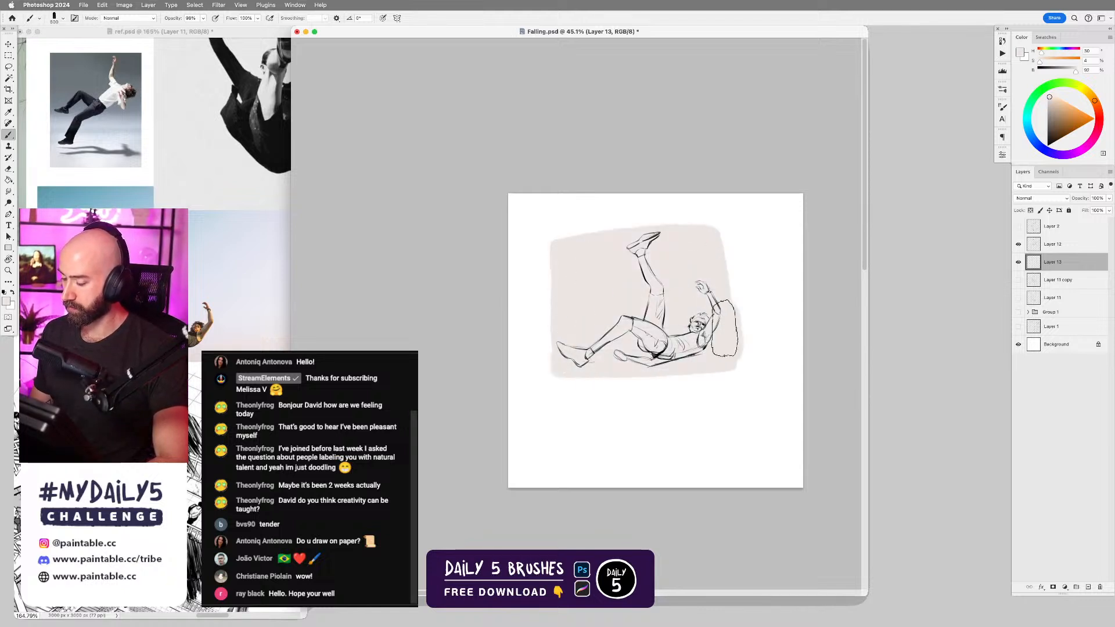
mouse_move(579, 243)
mouse_down()
mouse_move(709, 243)
mouse_move(824, 268)
mouse_move(749, 259)
mouse_move(734, 309)
mouse_up()
- Even out the beige backdrop's lower-right edge and upper-left corner with a smaller brush
key(bracketleft)
key(bracketleft)
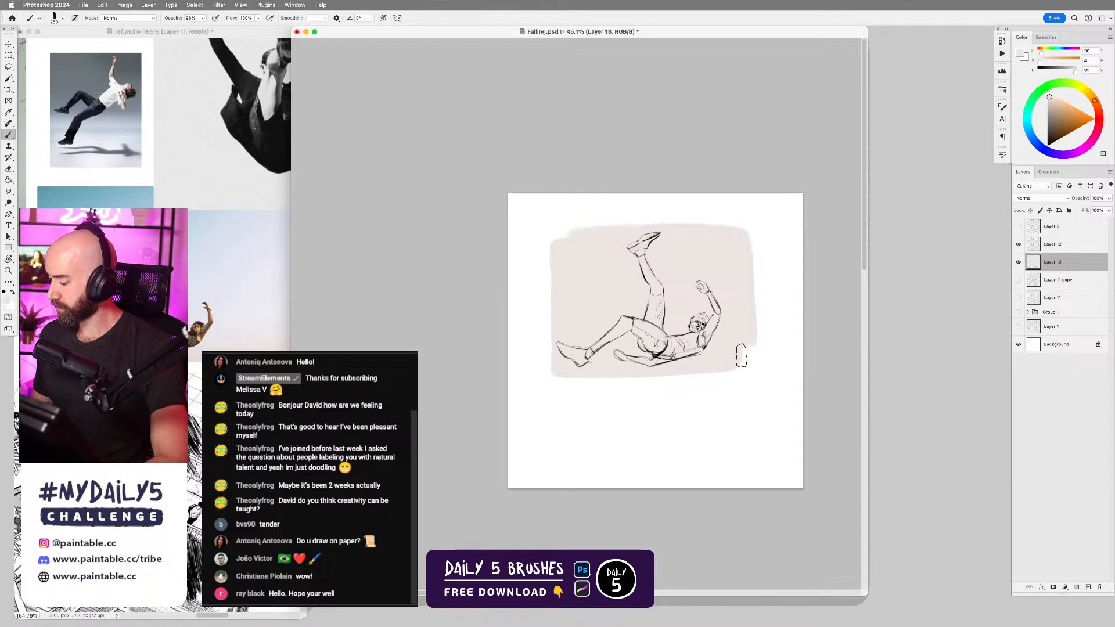
drag(743, 355, 754, 350)
drag(566, 242, 557, 242)
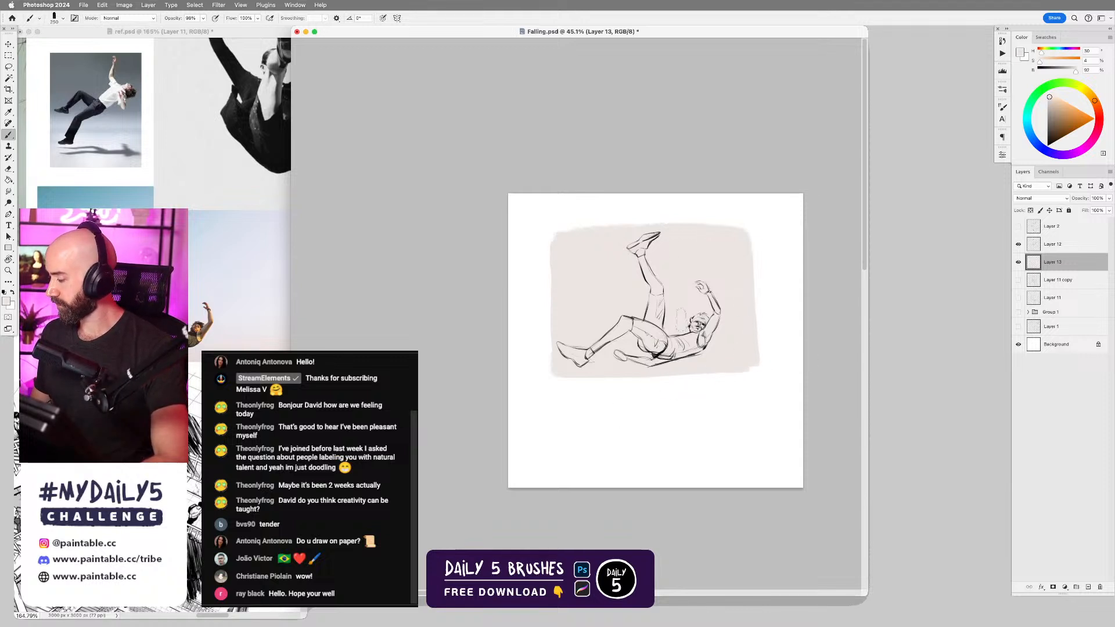
scroll(670, 330, up, 3)
mouse_move(674, 334)
mouse_down()
mouse_move(677, 366)
mouse_move(687, 342)
mouse_move(702, 344)
mouse_move(697, 332)
mouse_up()
scroll(680, 359, down, 1)
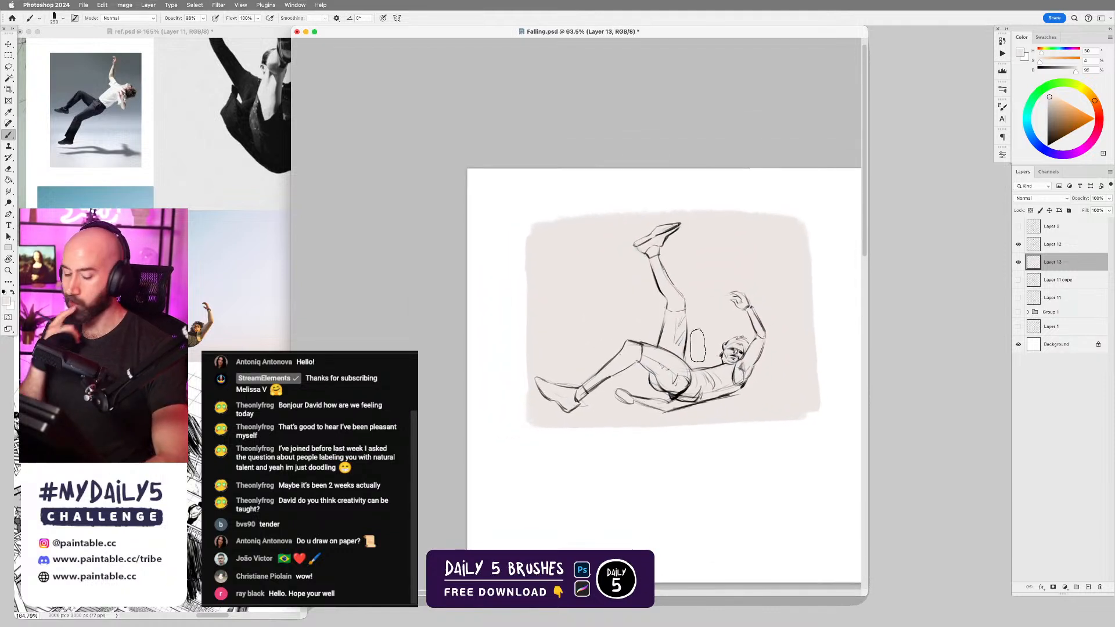
key(ctrl+z)
- Trace the man's whole silhouette with the Lasso, adding and correcting areas around the arms, bent leg and feet
key(l)
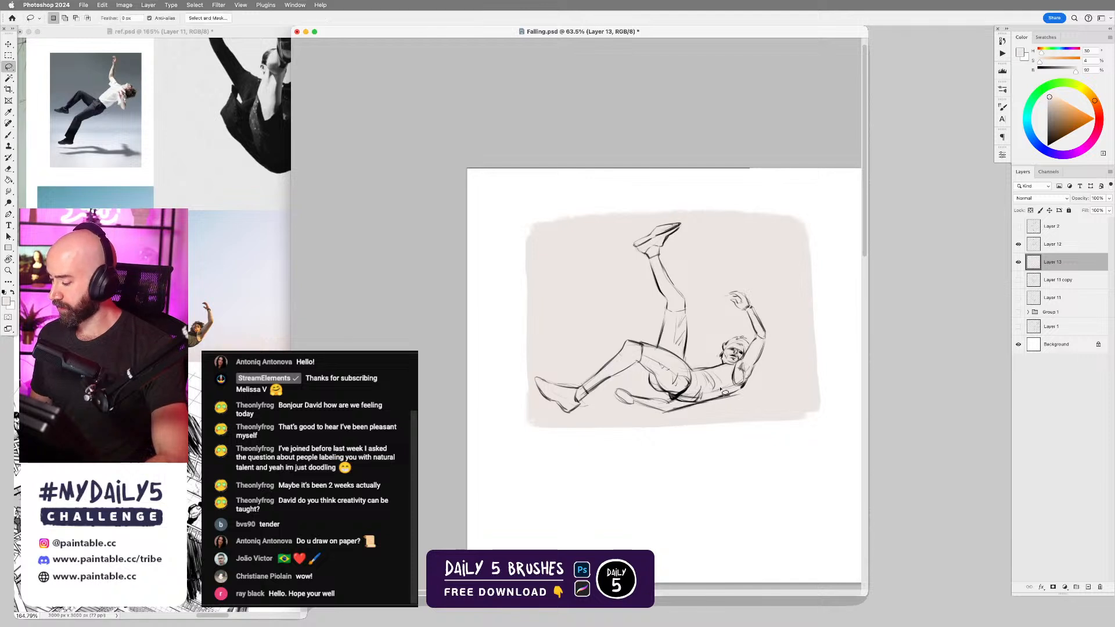
scroll(714, 397, up, 2)
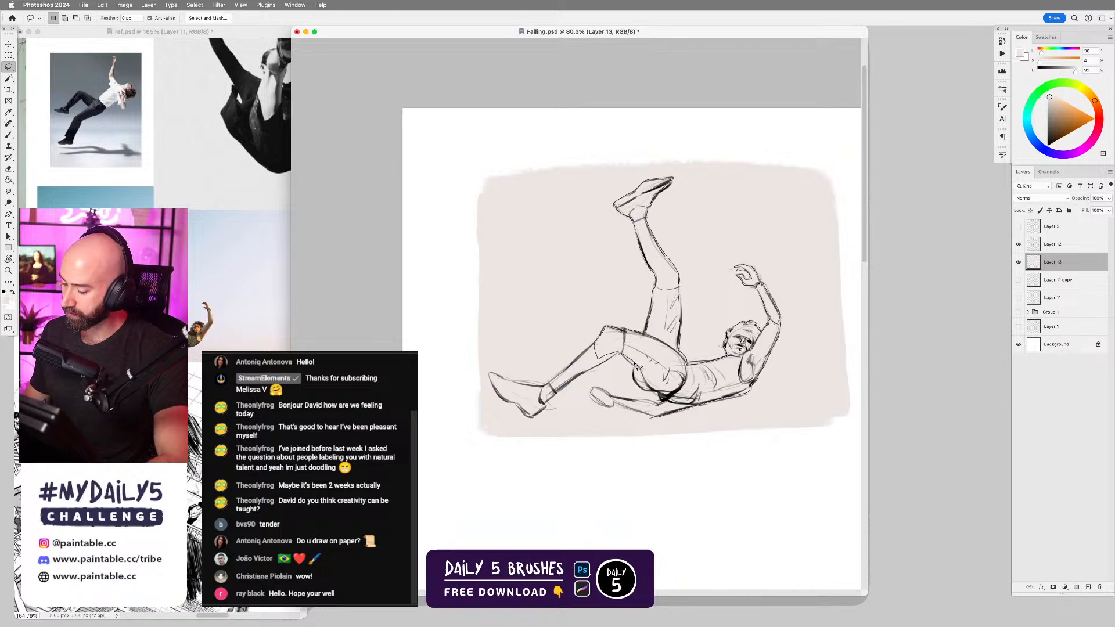
mouse_move(648, 394)
mouse_down()
mouse_move(723, 397)
mouse_move(593, 399)
mouse_move(693, 405)
mouse_move(615, 399)
mouse_move(604, 409)
mouse_move(665, 414)
mouse_up()
key(super+z)
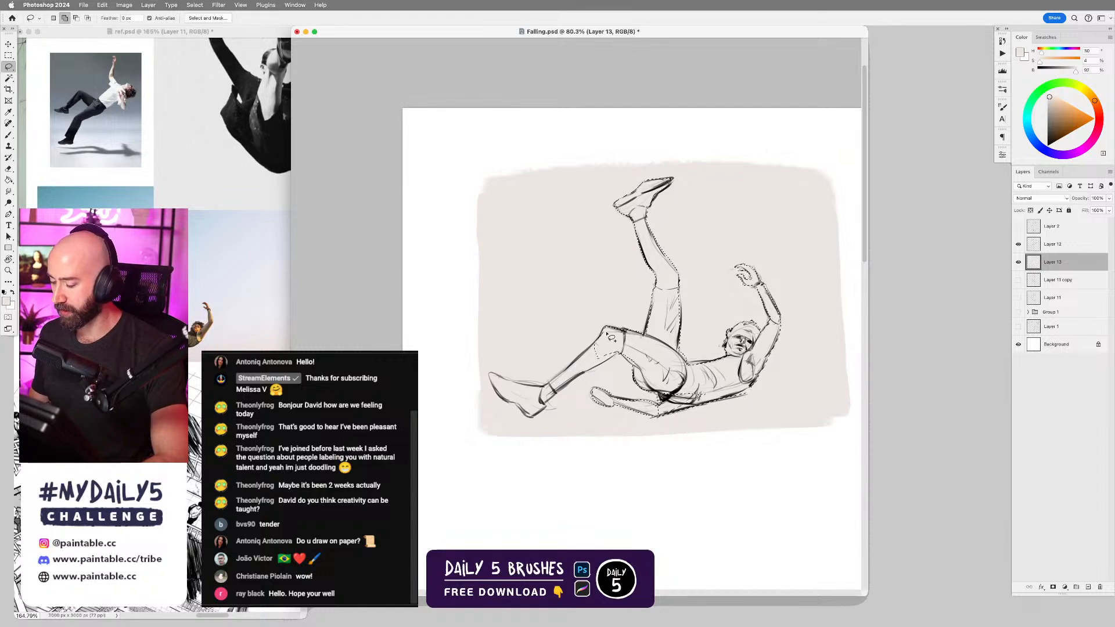
mouse_move(578, 362)
mouse_down()
mouse_move(536, 388)
mouse_move(491, 382)
mouse_move(528, 418)
mouse_move(552, 409)
mouse_up()
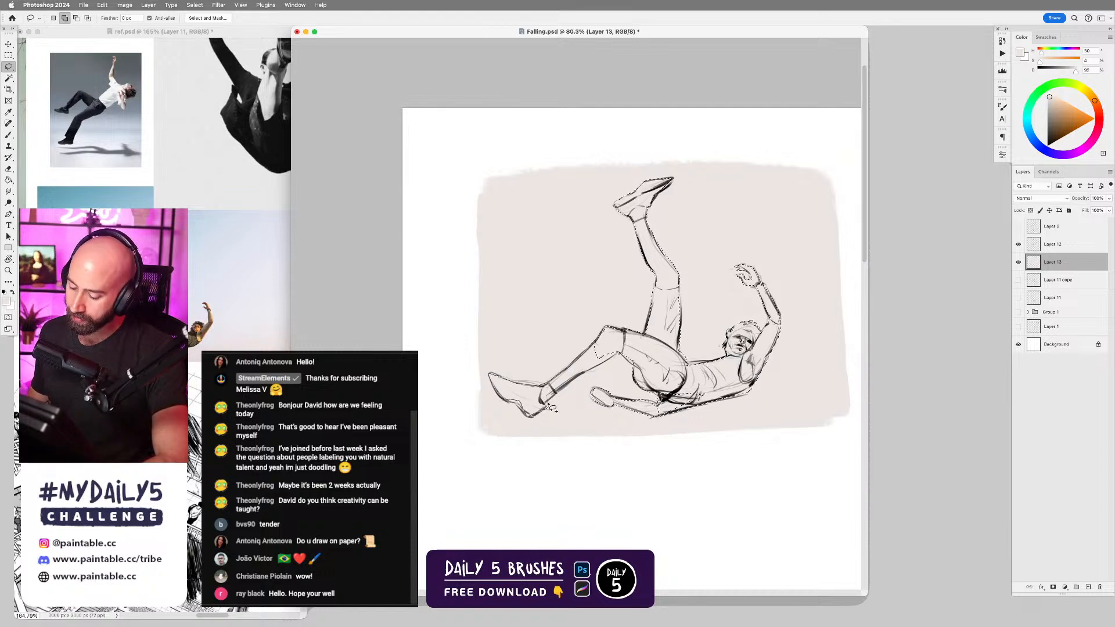
drag(617, 341, 616, 343)
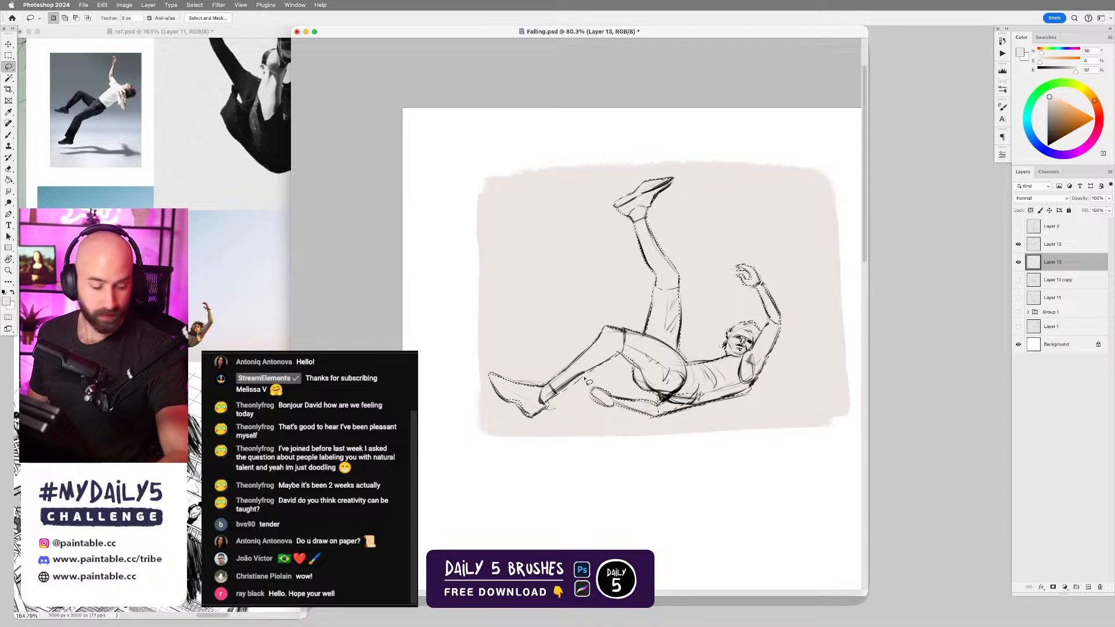
key(shift)
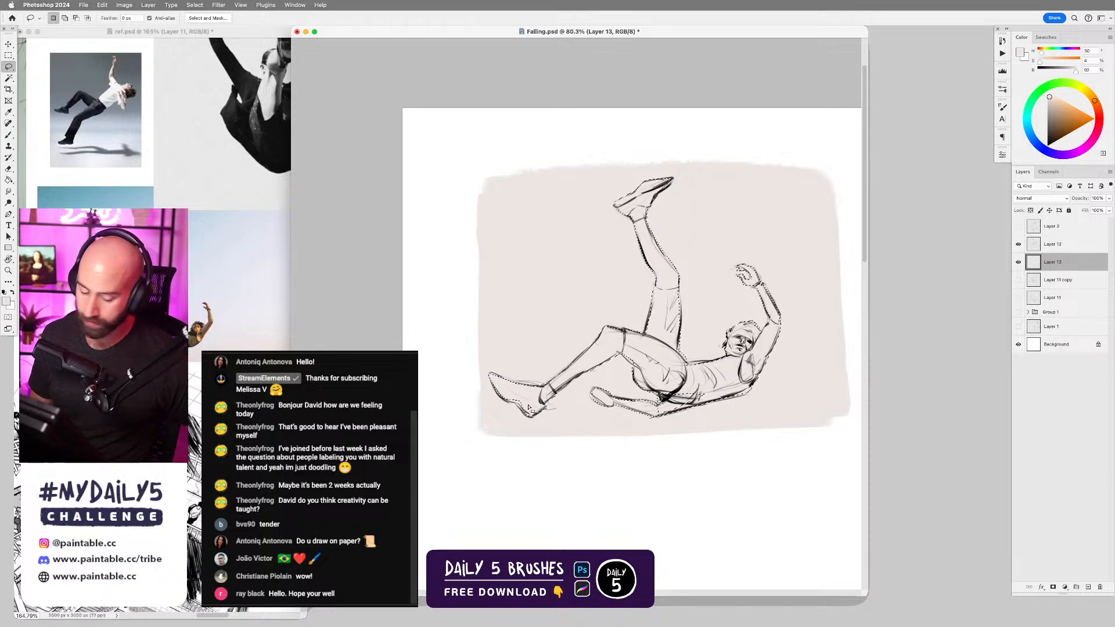
key(shift)
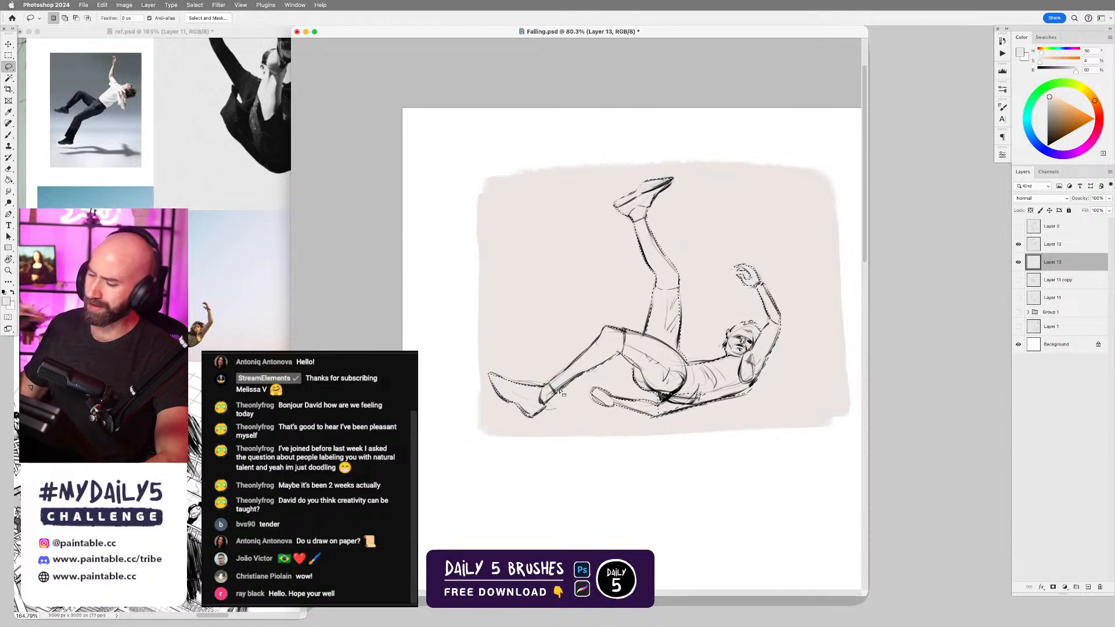
- Switch to the Brush and set the foreground color to a muted medium blue
key(b)
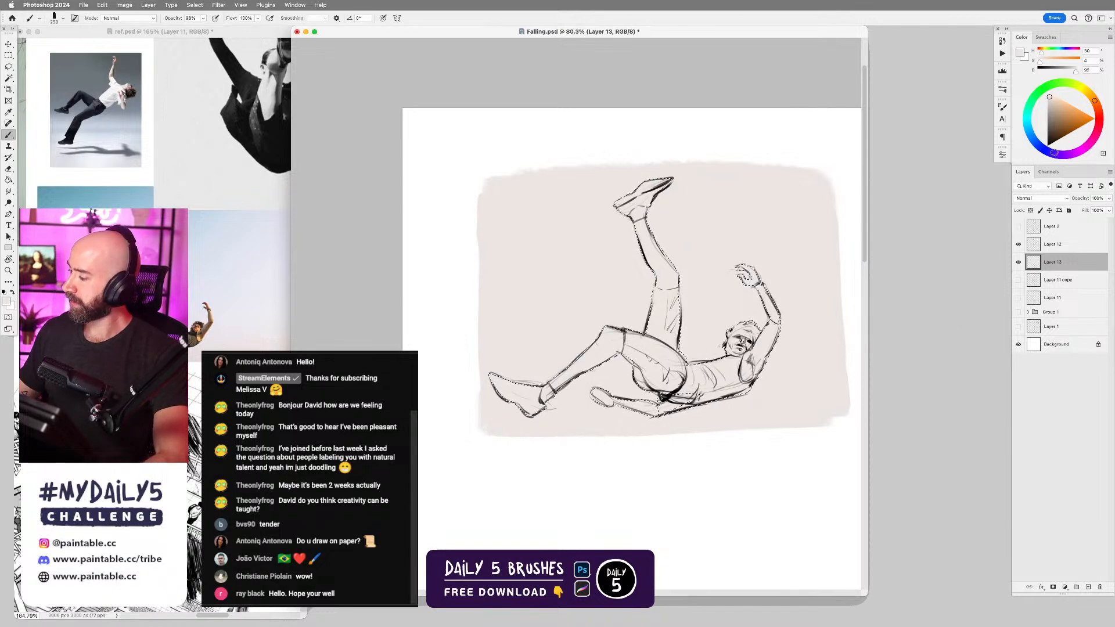
click(1029, 132)
click(1063, 118)
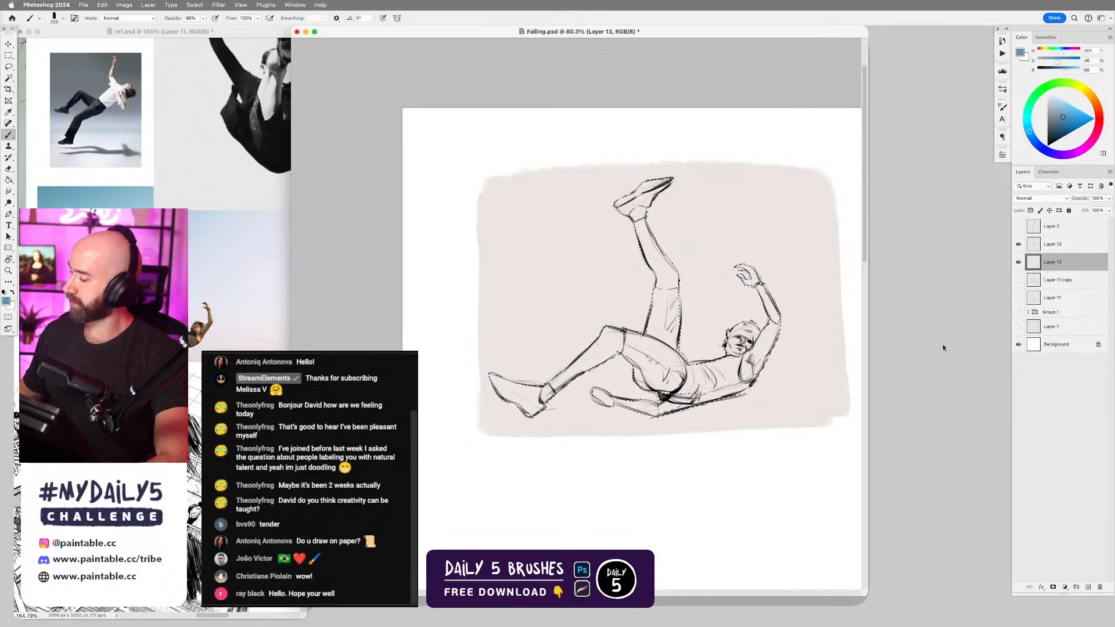
- Try painting the selected silhouette blue directly on the backdrop's Layer 13, and undo back to the active selection
key(bracketright)
key(bracketright)
key(bracketright)
mouse_move(690, 186)
mouse_down()
mouse_move(531, 303)
mouse_move(787, 274)
mouse_move(541, 460)
mouse_move(597, 455)
mouse_move(745, 331)
mouse_up()
key(ctrl+d)
key(bracketleft)
key(bracketleft)
key(bracketleft)
key(bracketleft)
key(bracketleft)
key(bracketleft)
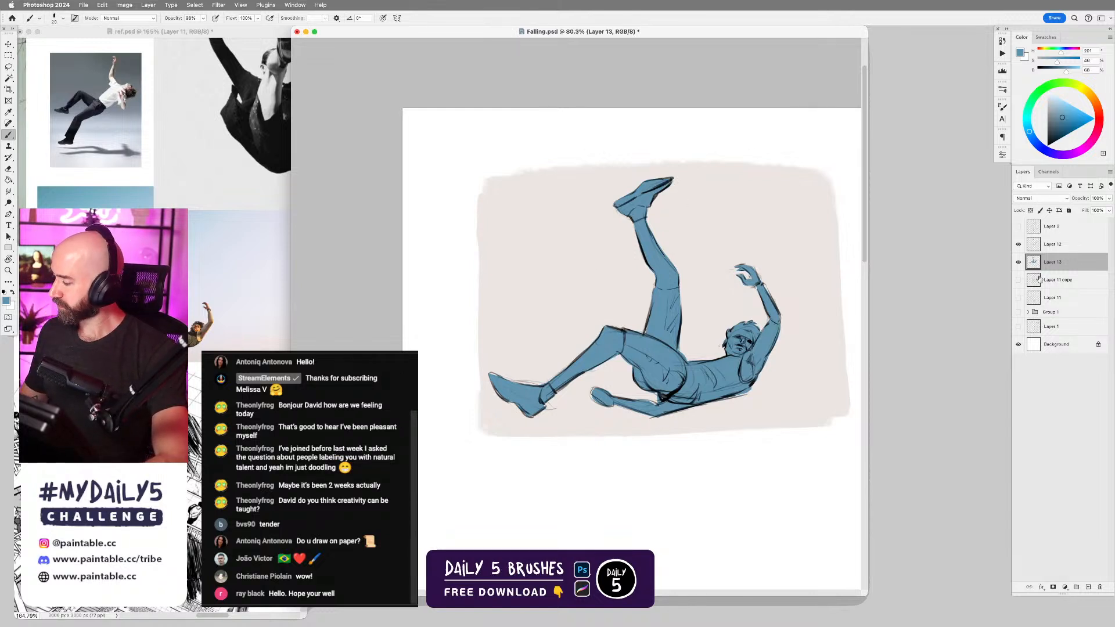
key(v)
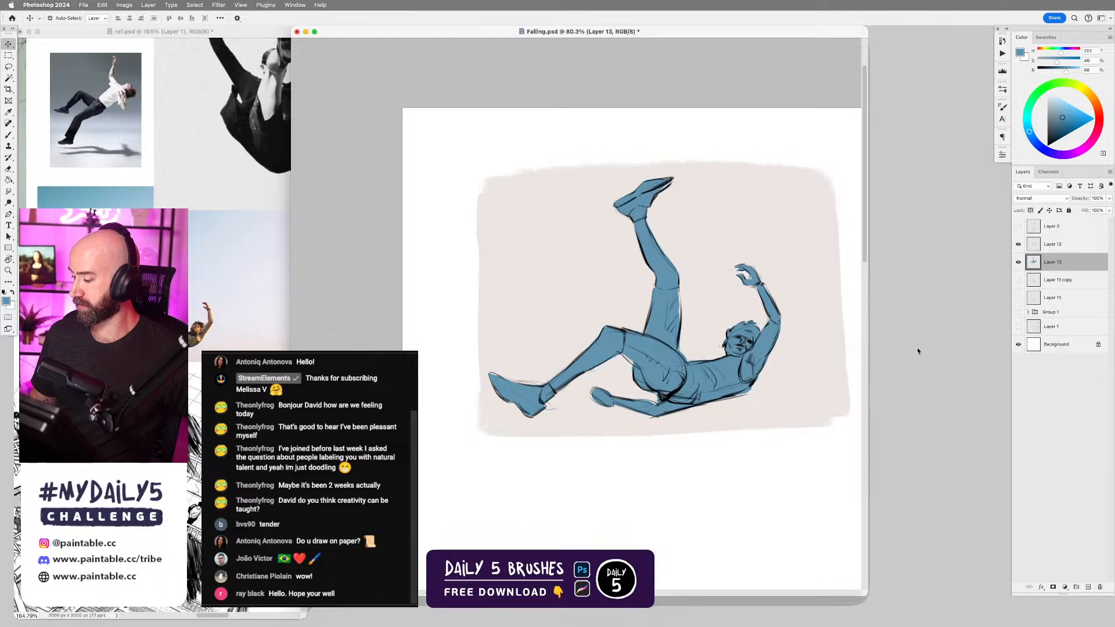
key(Delete)
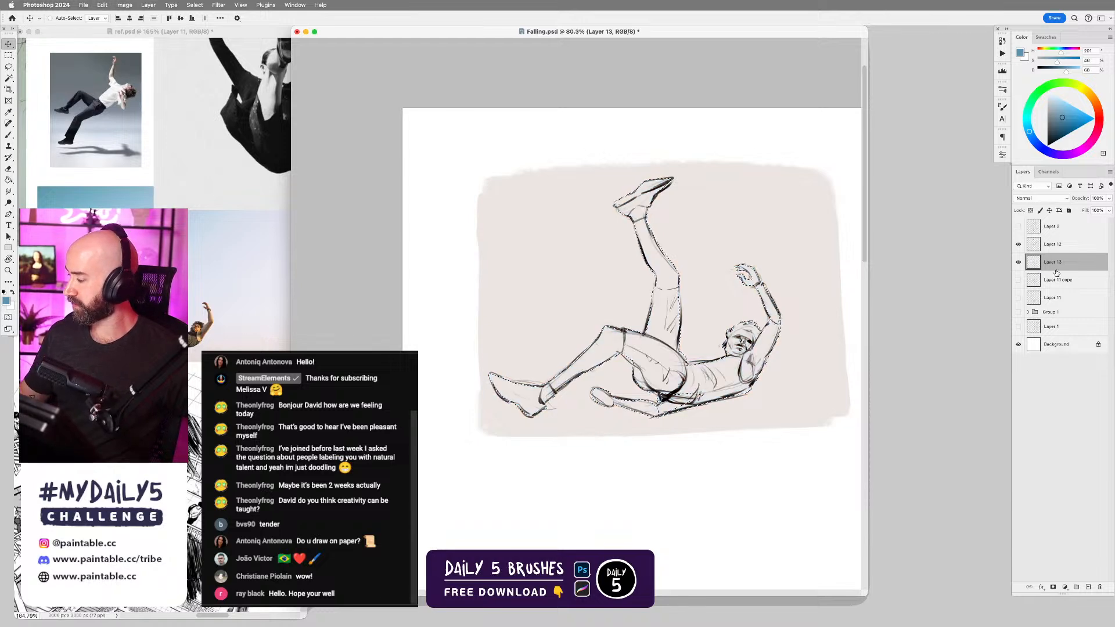
- Add a new layer above the beige backdrop, paint the selected silhouette solid blue with a large brush, and deselect
click(1089, 588)
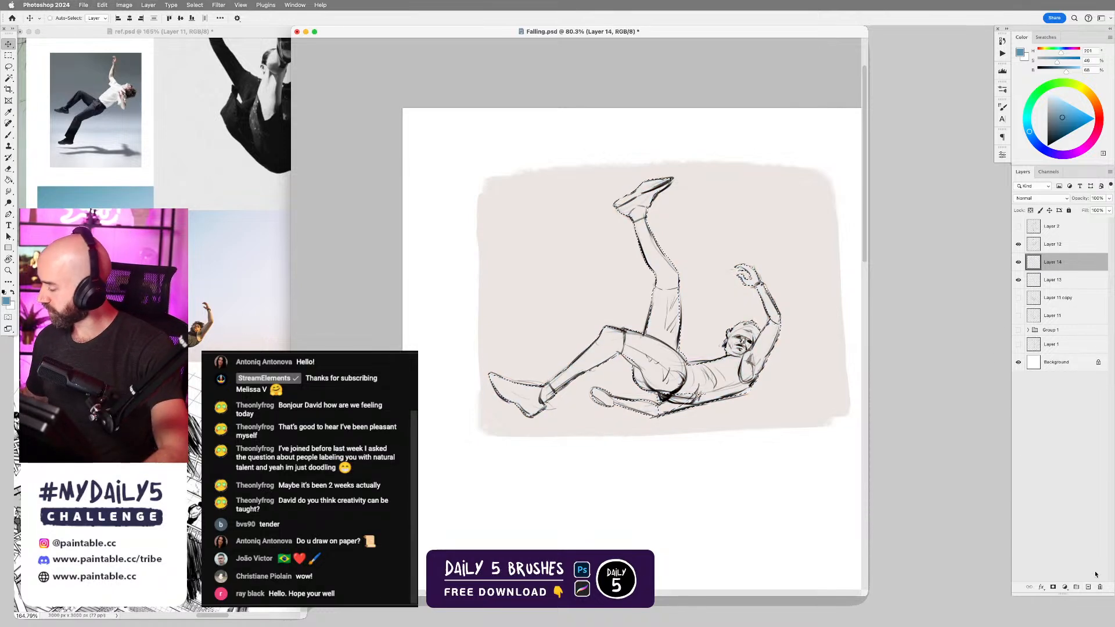
key(b)
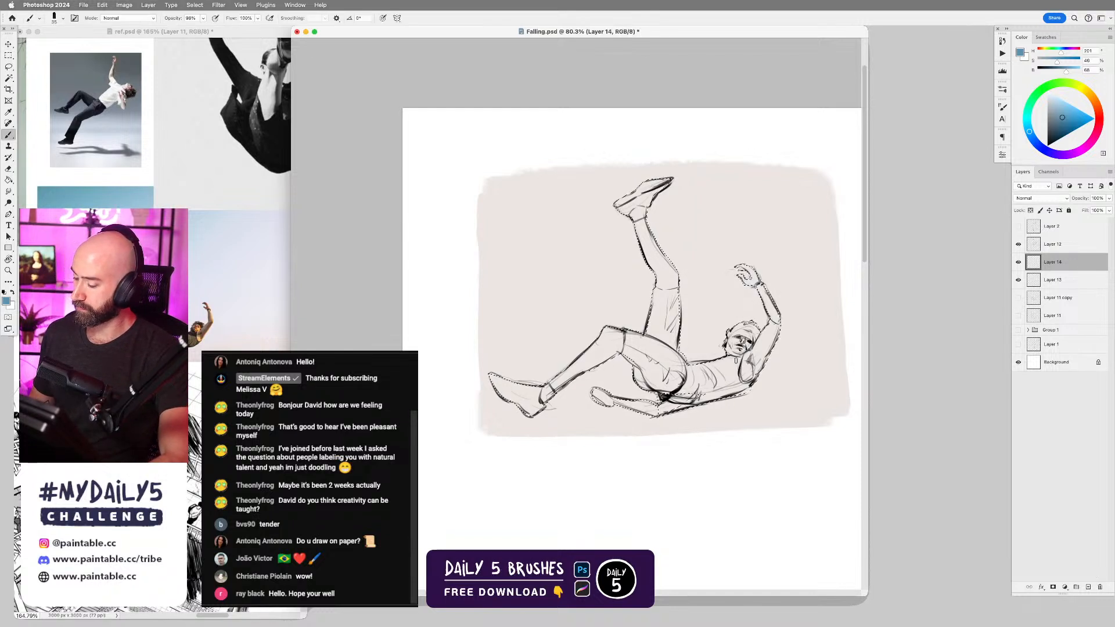
key(bracketright)
key(bracketright)
key(bracketright)
key(bracketright)
key(bracketright)
key(bracketright)
key(bracketright)
key(bracketright)
key(bracketright)
key(bracketright)
key(bracketright)
key(bracketright)
key(bracketright)
key(bracketright)
drag(690, 196, 565, 229)
key(bracketright)
mouse_move(725, 196)
mouse_down()
mouse_move(552, 257)
mouse_move(647, 244)
mouse_move(765, 265)
mouse_move(512, 421)
mouse_move(532, 443)
mouse_move(809, 361)
mouse_move(792, 355)
mouse_move(667, 403)
mouse_up()
key(super+d)
- Reduce the brush size and paint blue over the unfilled gap between the waist and the lower arm
key(bracketleft)
key(bracketleft)
key(bracketleft)
key(bracketleft)
key(bracketleft)
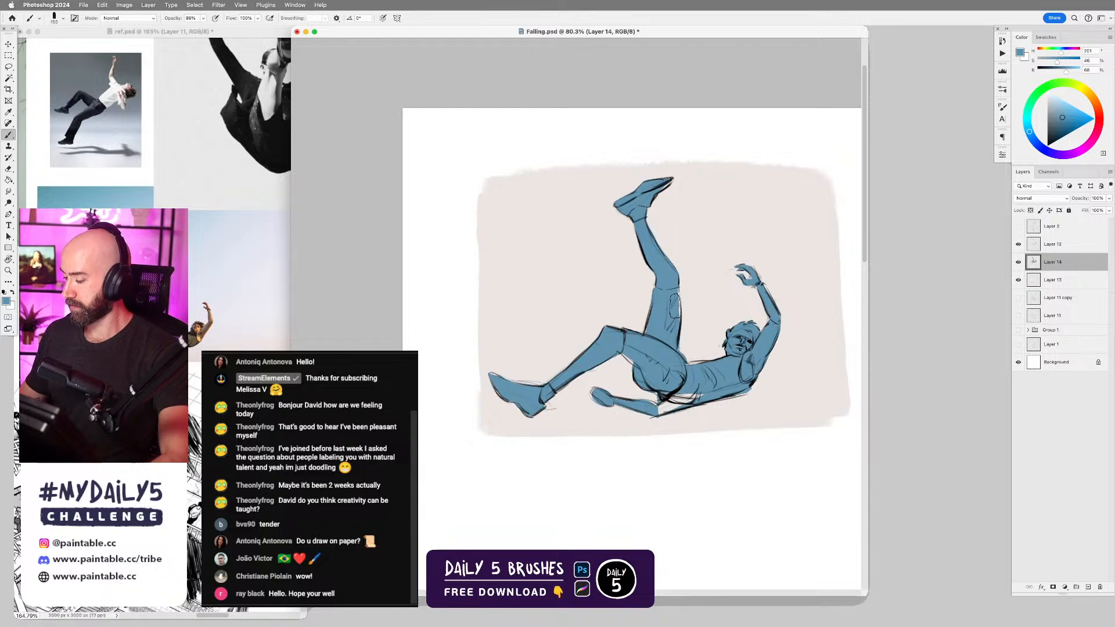
key(bracketleft)
key(bracketleft)
key(bracketleft)
key(bracketleft)
key(bracketleft)
key(bracketleft)
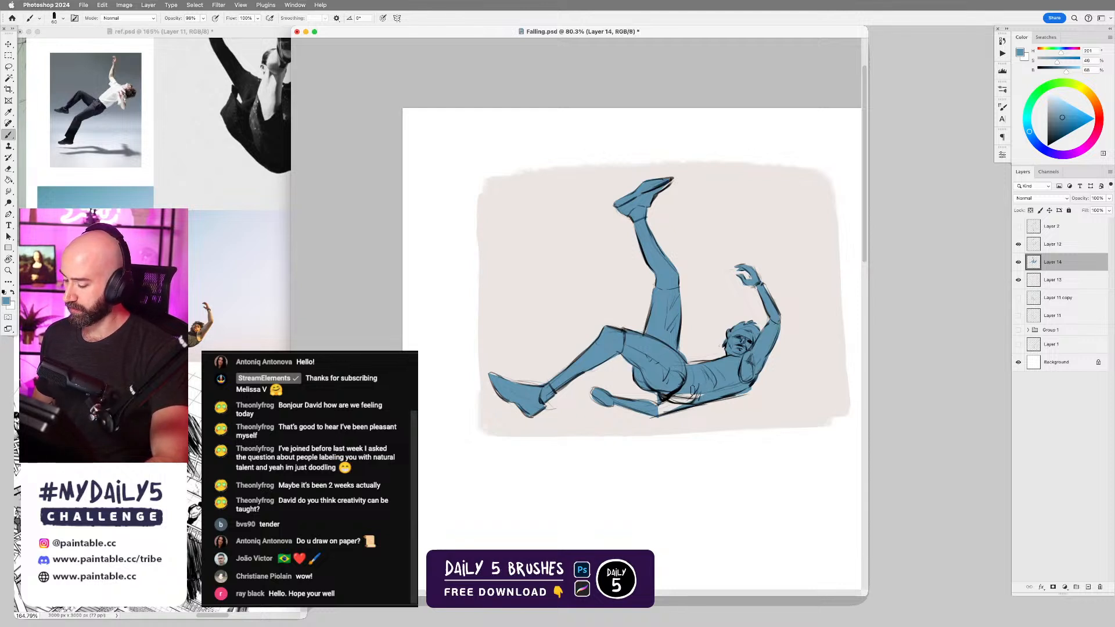
drag(693, 391, 665, 409)
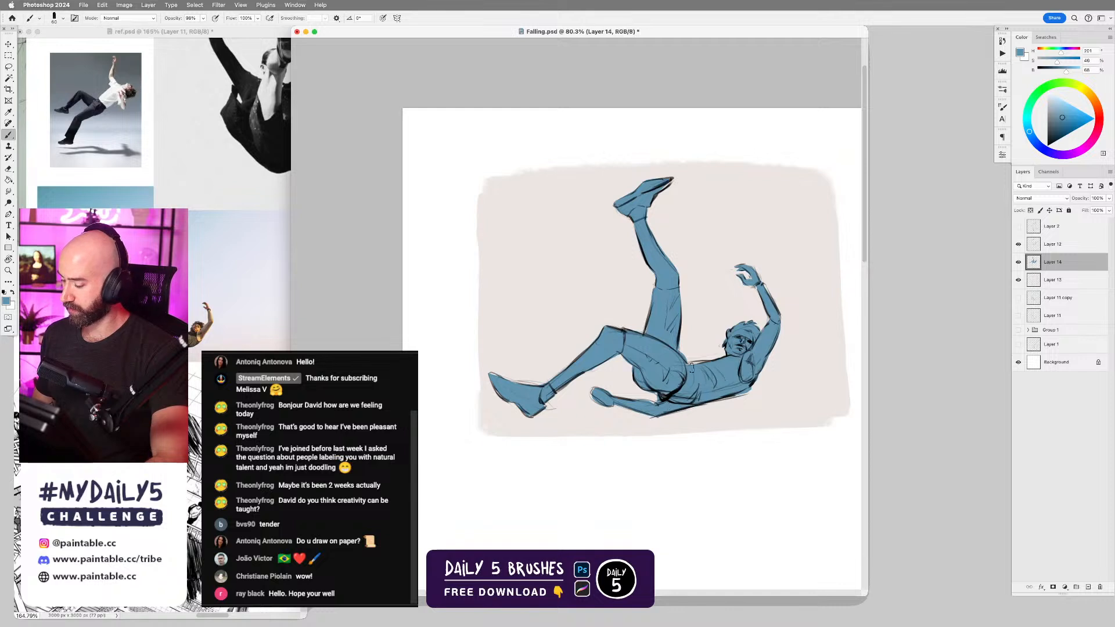
- Switch to the Hard Round Brush Dynamic, reduce its size, and paint blue over the unfilled spots at the waist and lower shoe
drag(691, 367, 684, 368)
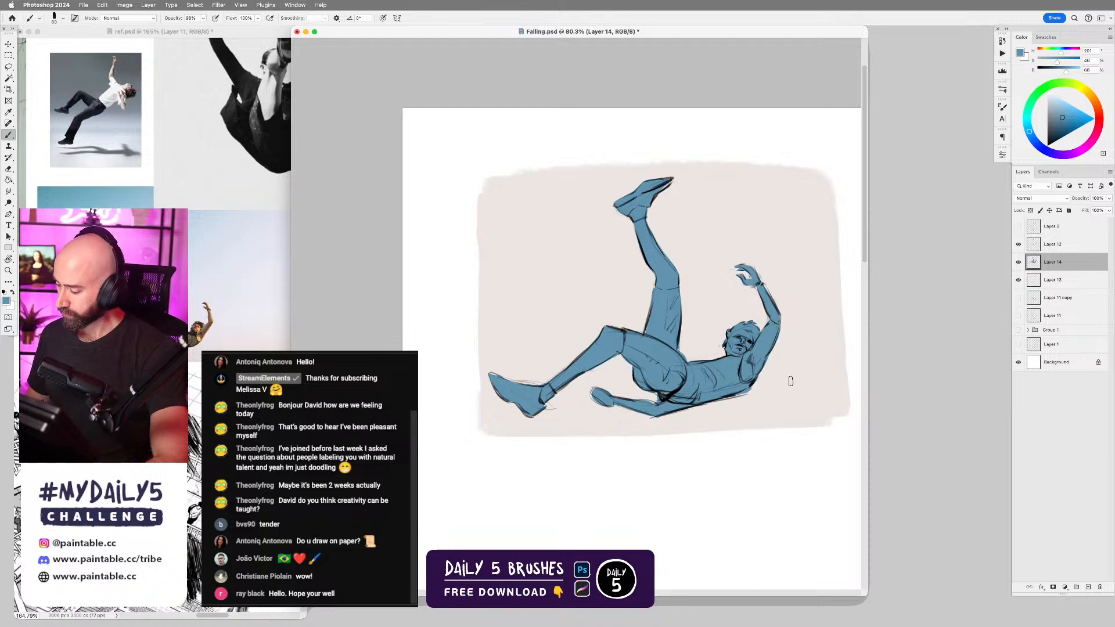
right_click(891, 407)
click(854, 419)
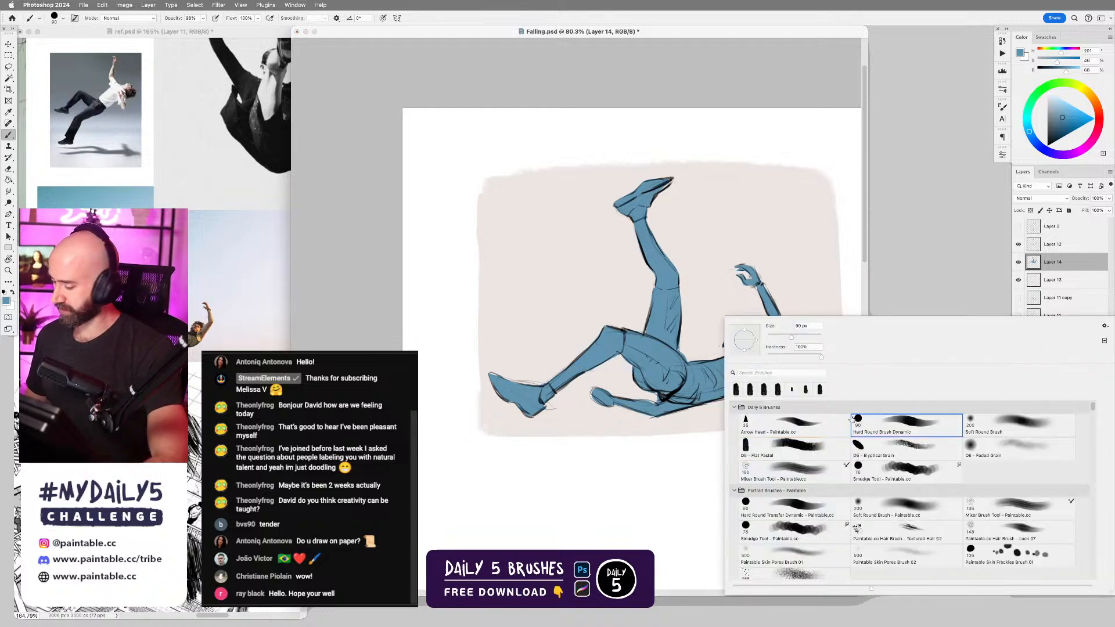
click(505, 384)
key(bracketleft)
key(bracketleft)
key(bracketleft)
key(bracketleft)
key(bracketleft)
key(bracketleft)
key(bracketleft)
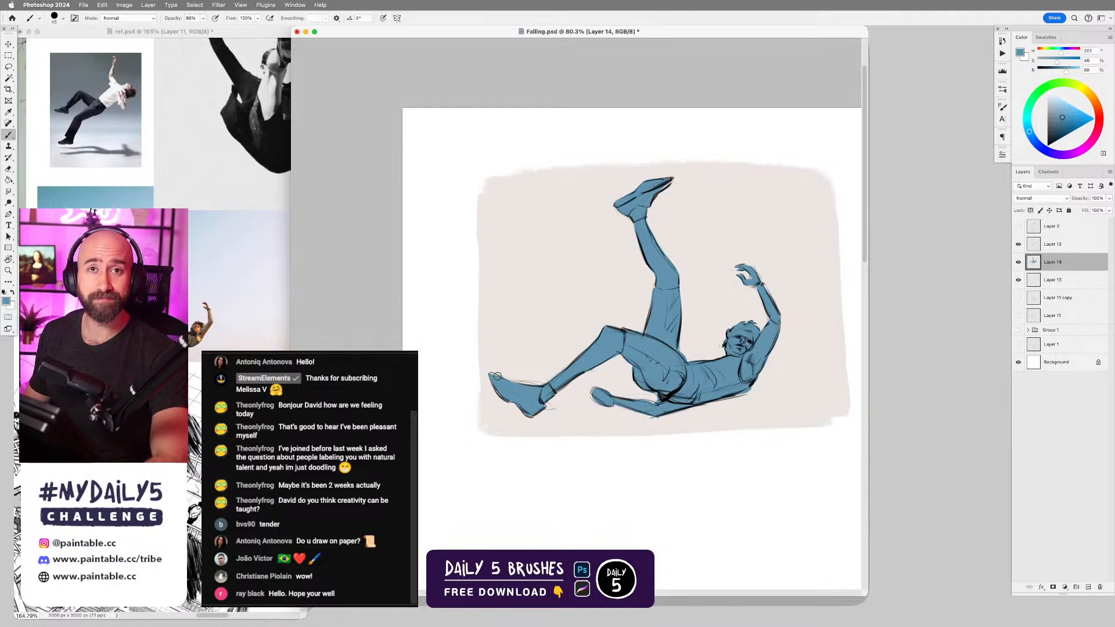
drag(496, 377, 511, 398)
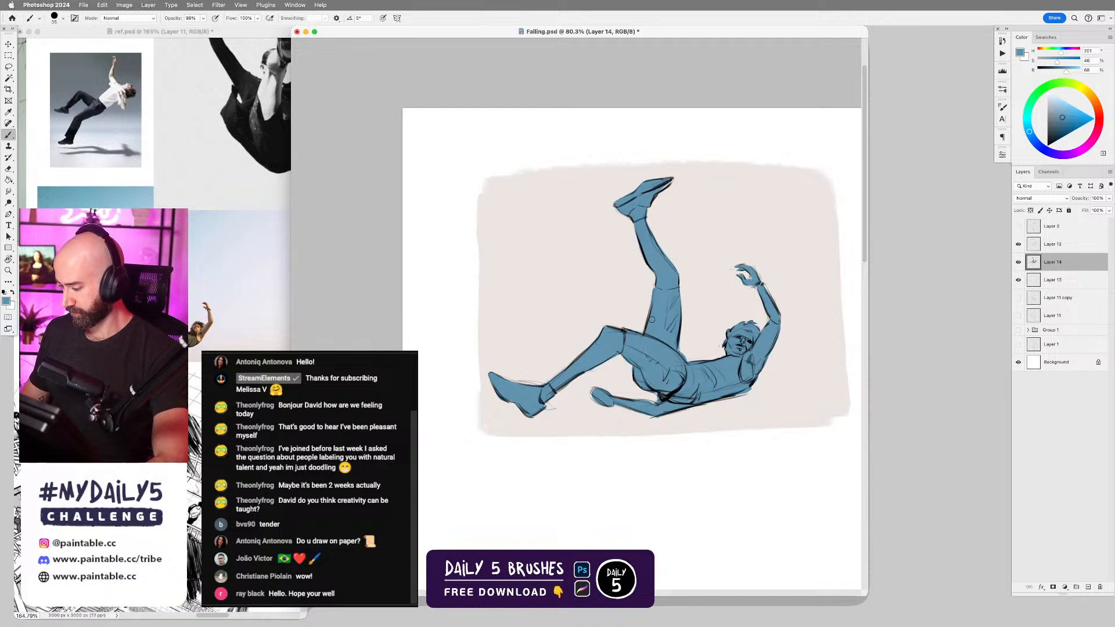
- Colorize the beige backdrop on Layer 13 to a light teal with Hue/Saturation, using hue about 185, saturation about 38 and lightness about -13
click(1064, 284)
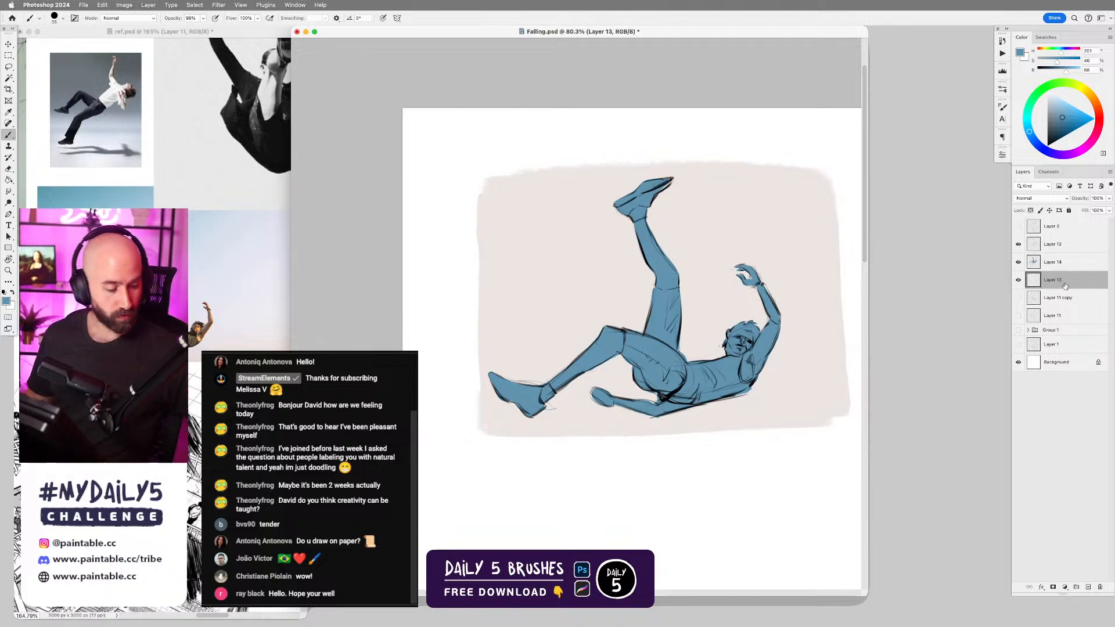
key(ctrl+u)
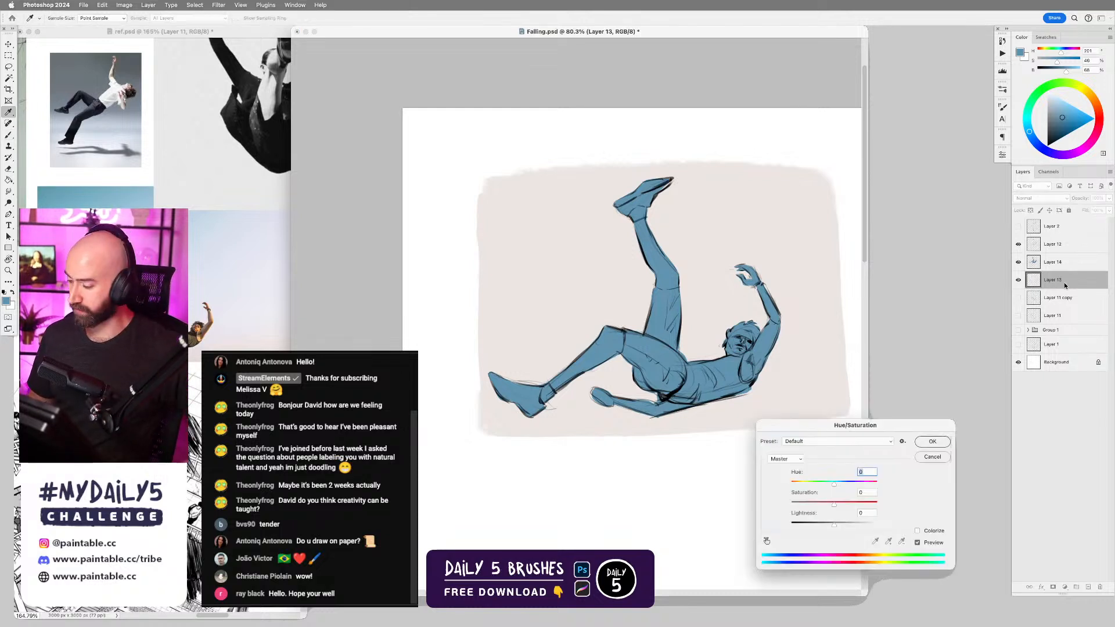
click(917, 531)
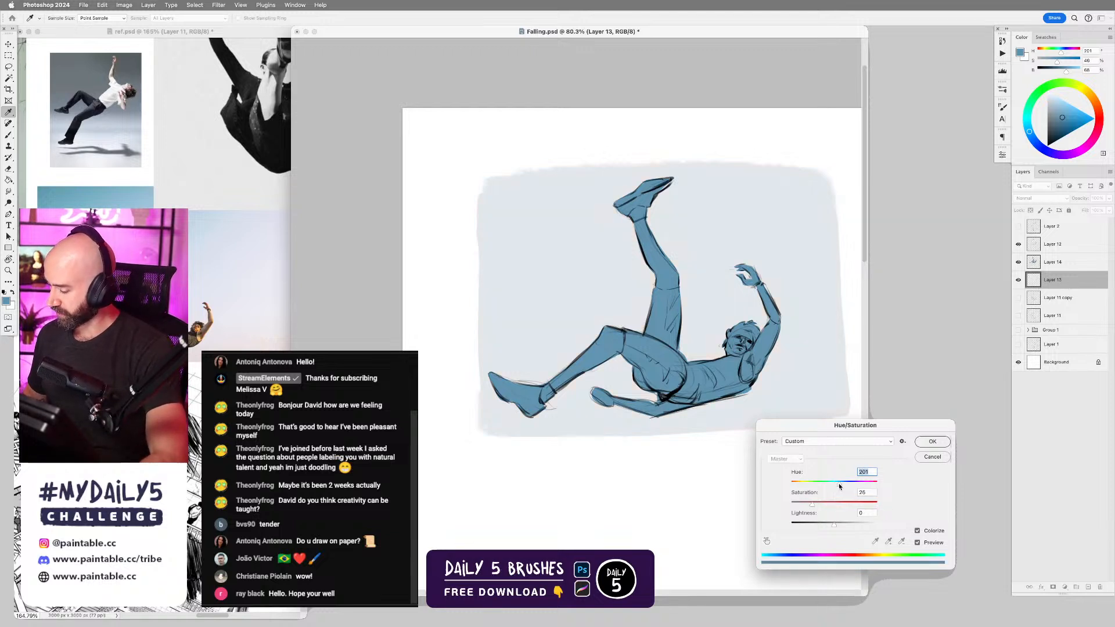
drag(840, 484, 837, 486)
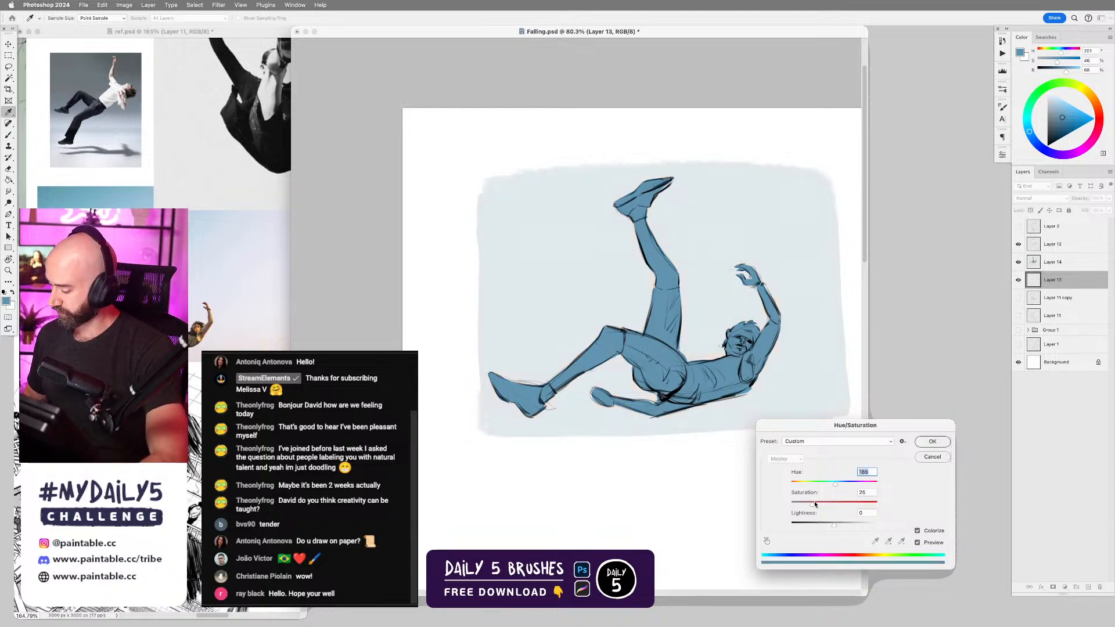
click(821, 503)
drag(835, 524, 828, 524)
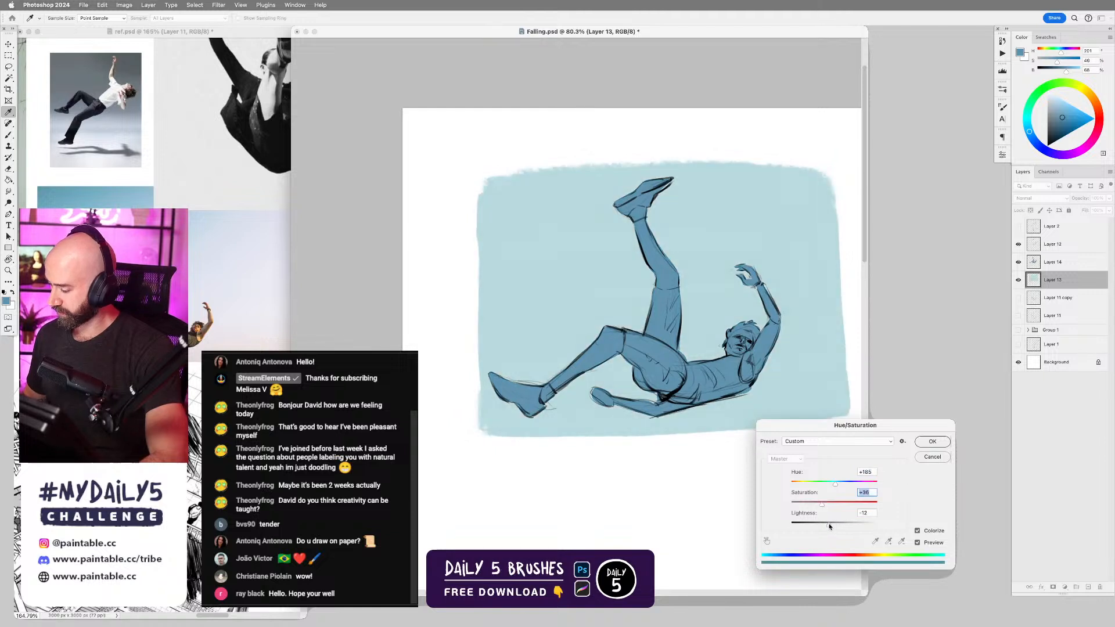
click(932, 442)
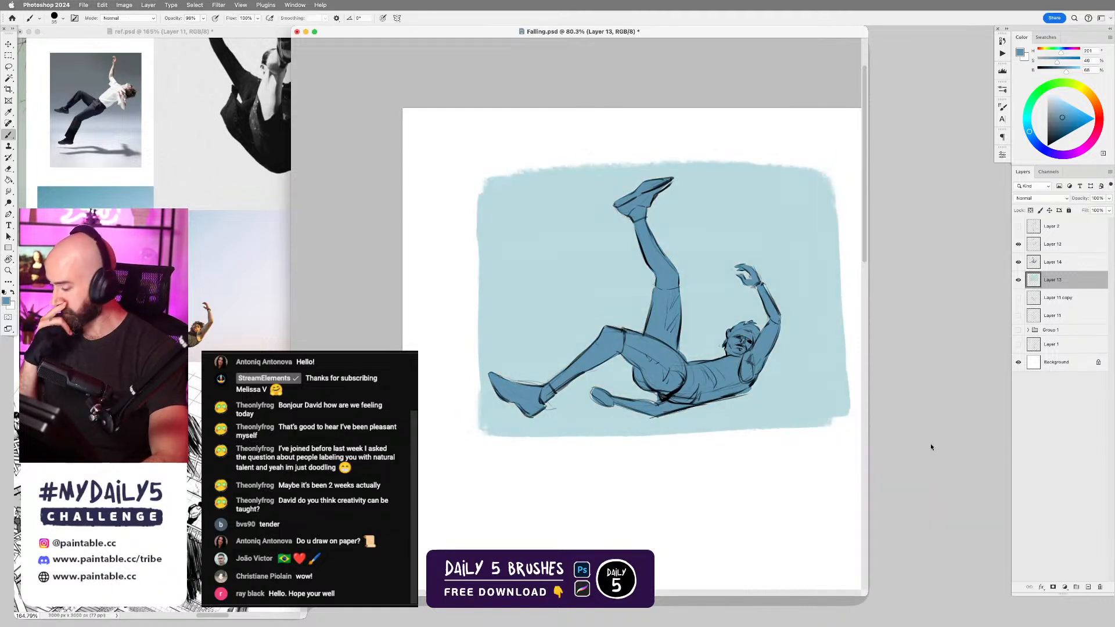
- Lock the transparent pixels of the backdrop's Layer 13 and switch to an enlarged Soft Round Brush from the Daily 5 brushes
click(1031, 210)
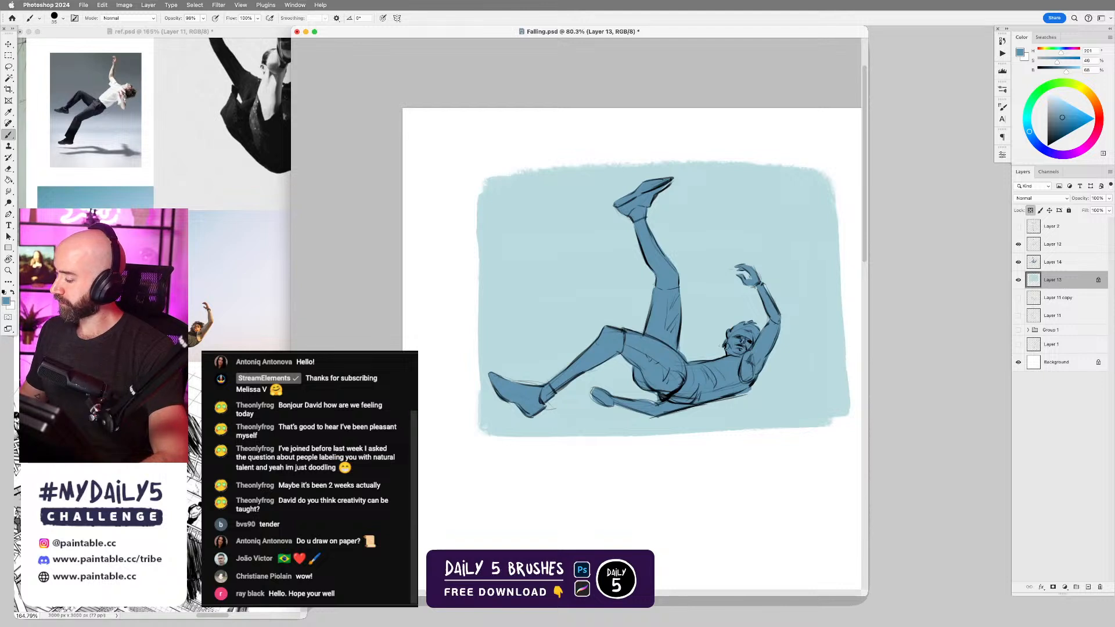
right_click(670, 411)
double_click(974, 431)
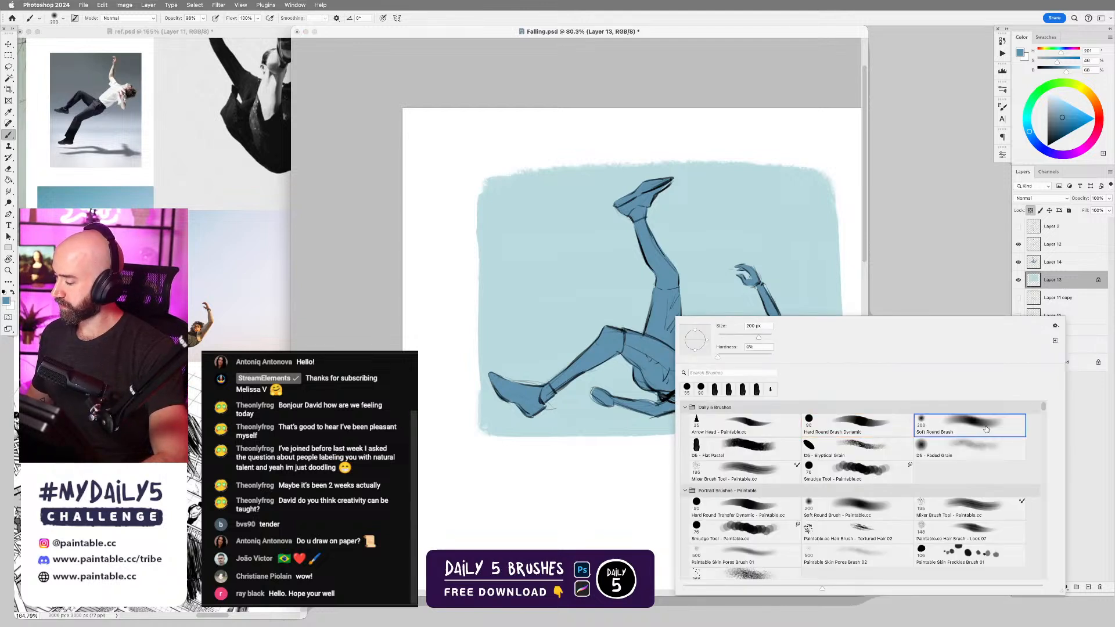
key(bracketright)
key(bracketright)
key(bracketright)
key(bracketright)
key(bracketright)
key(bracketright)
key(bracketright)
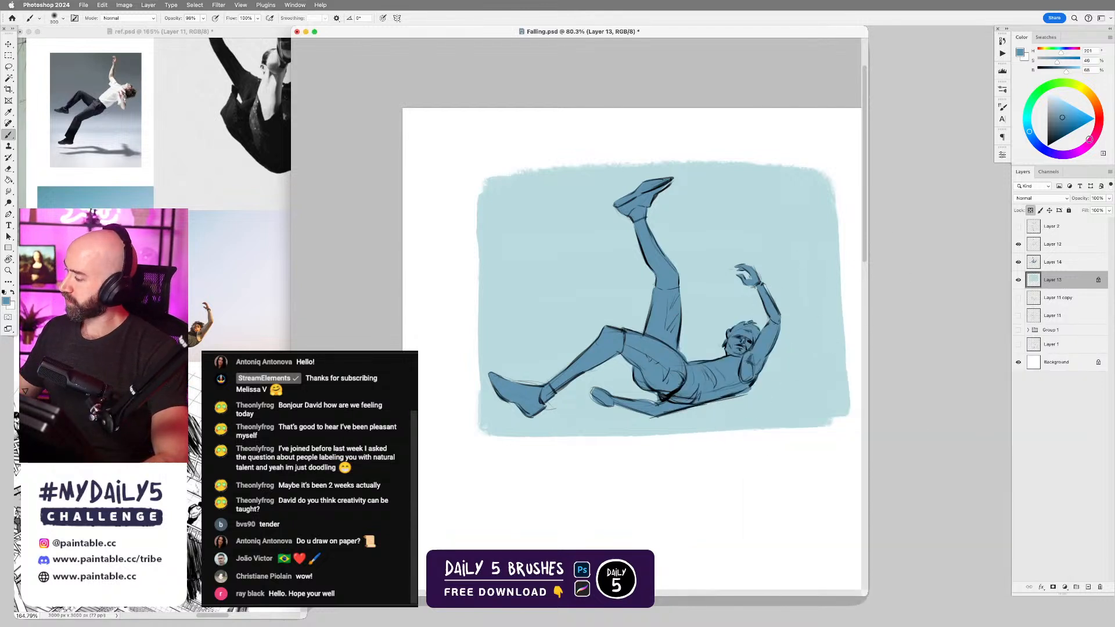
- Set the foreground color to a medium pink, enlarge the soft brush, and paint a pink glow across the backdrop's lower right area
click(1089, 144)
click(1065, 109)
key(bracketright)
key(bracketright)
key(bracketright)
key(bracketright)
key(bracketright)
key(bracketright)
mouse_move(800, 349)
mouse_down()
mouse_move(720, 372)
mouse_move(617, 453)
mouse_up()
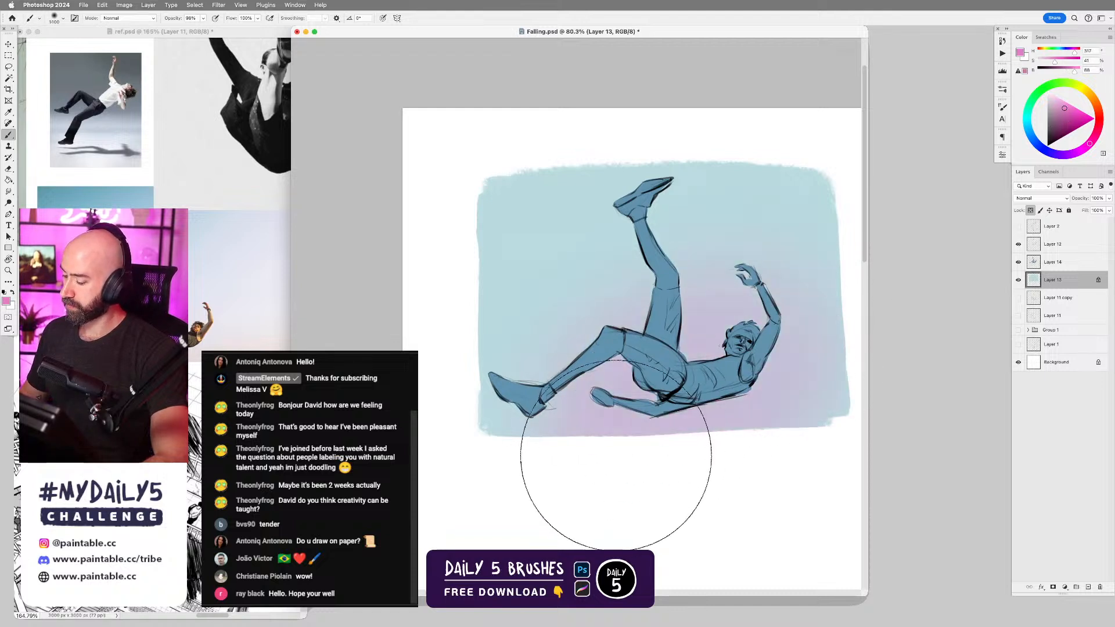
- Lighten the backdrop's pink area with a paler pink, and soften it with an even less saturated tint
click(1053, 98)
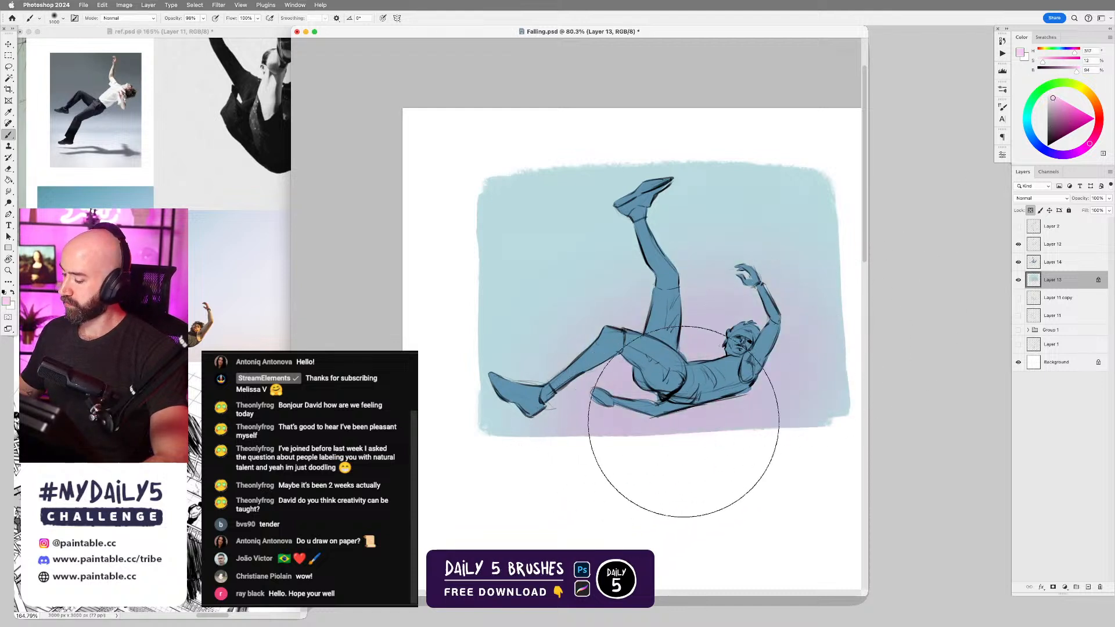
drag(684, 411, 598, 486)
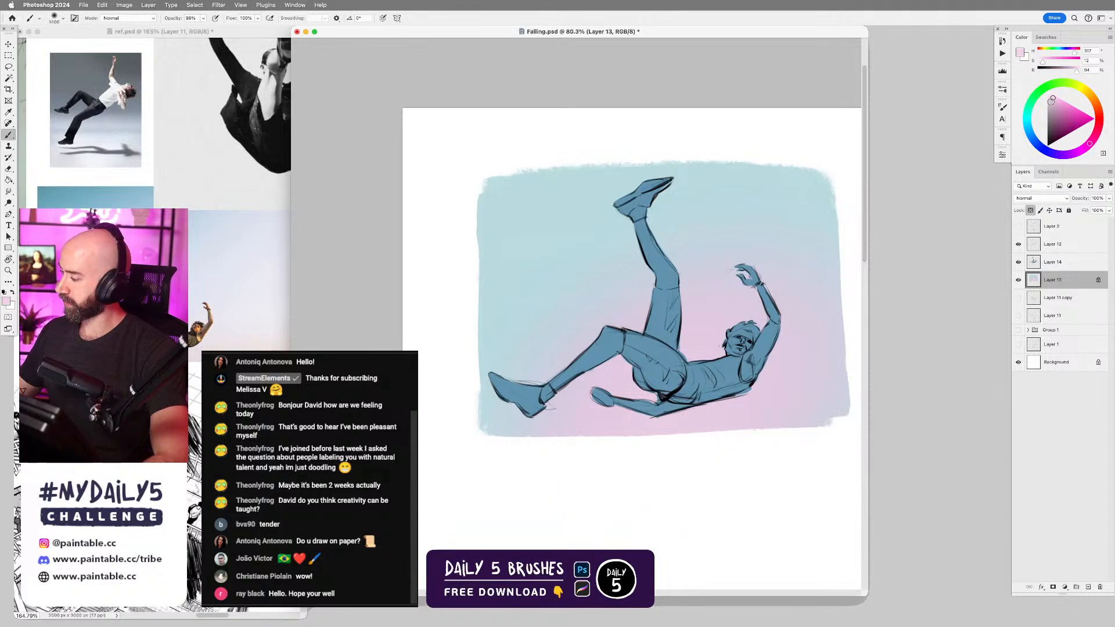
click(1051, 100)
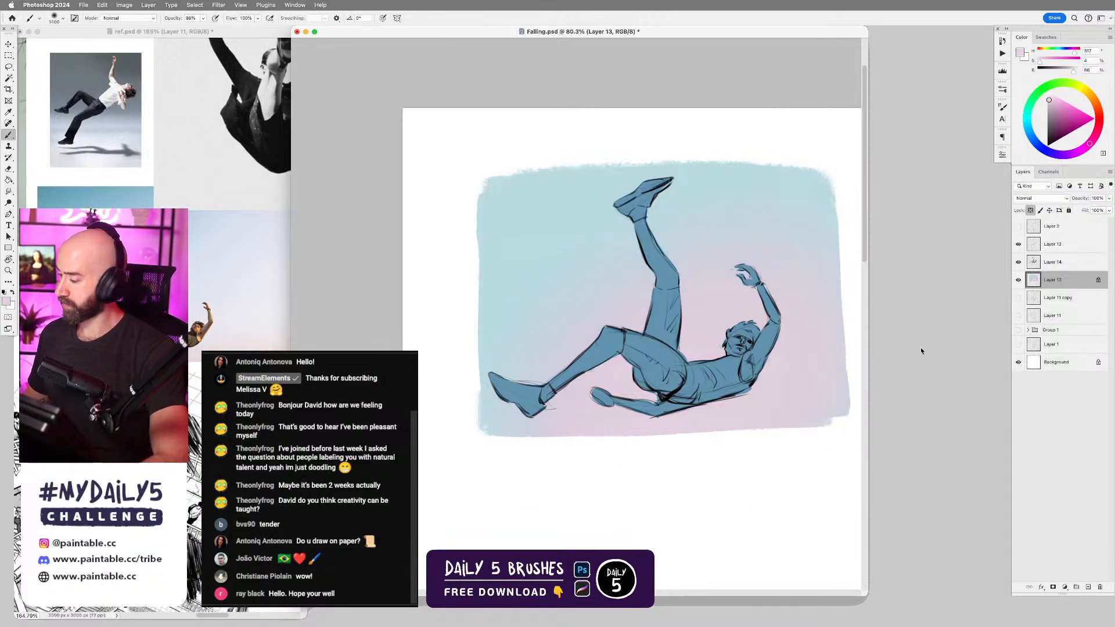
- Add a new layer above the blue silhouette on Layer 14 and clip it to the silhouette
click(1060, 266)
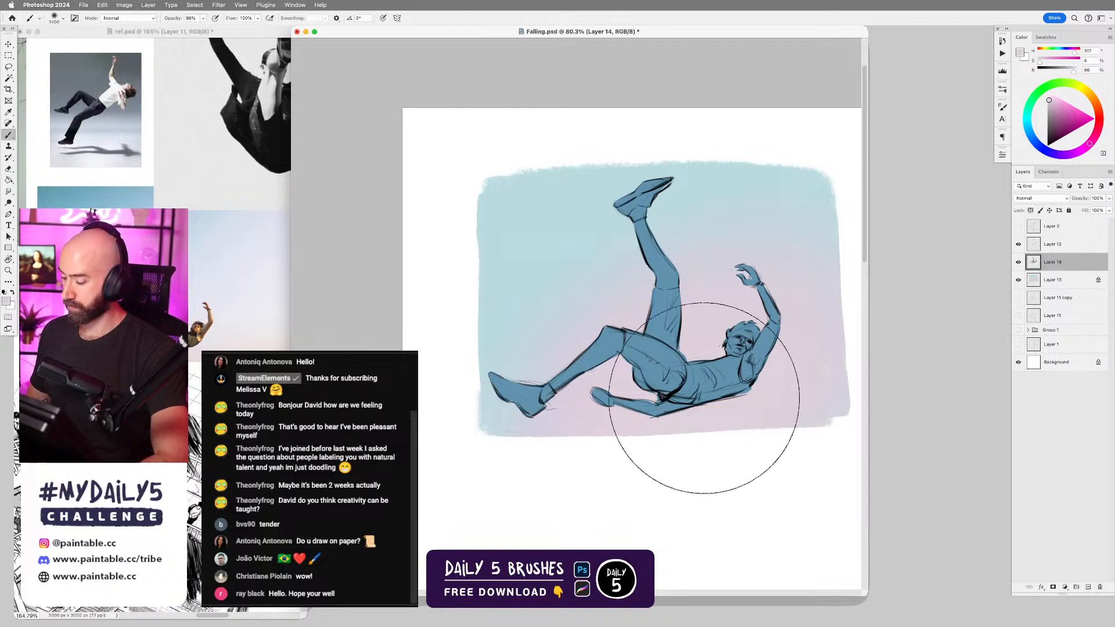
key(super+alt+shift+n)
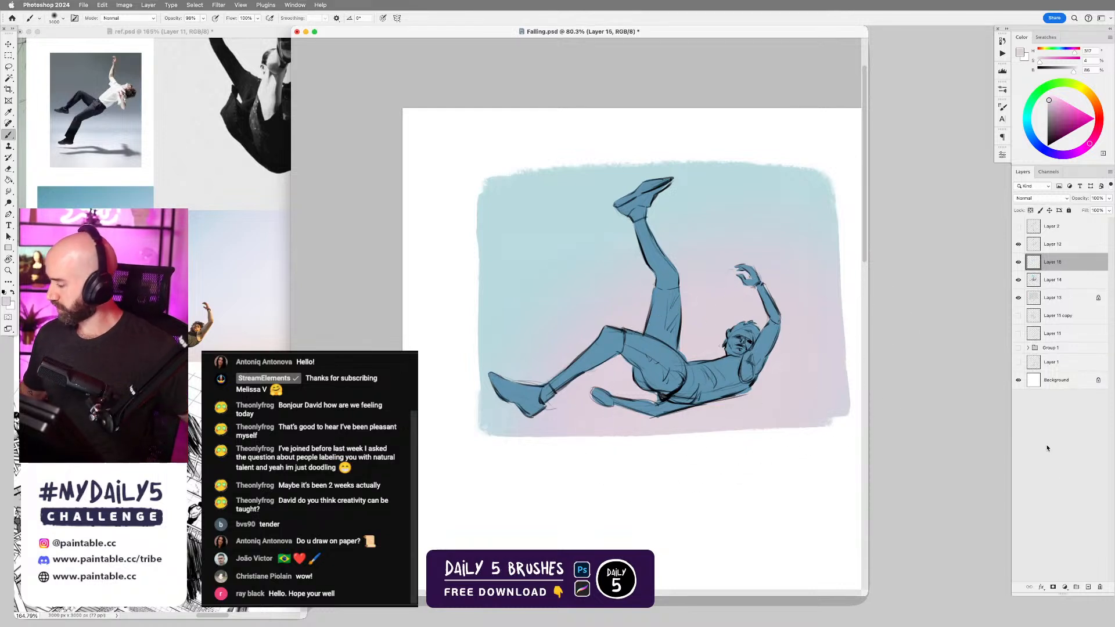
alt+click(1035, 269)
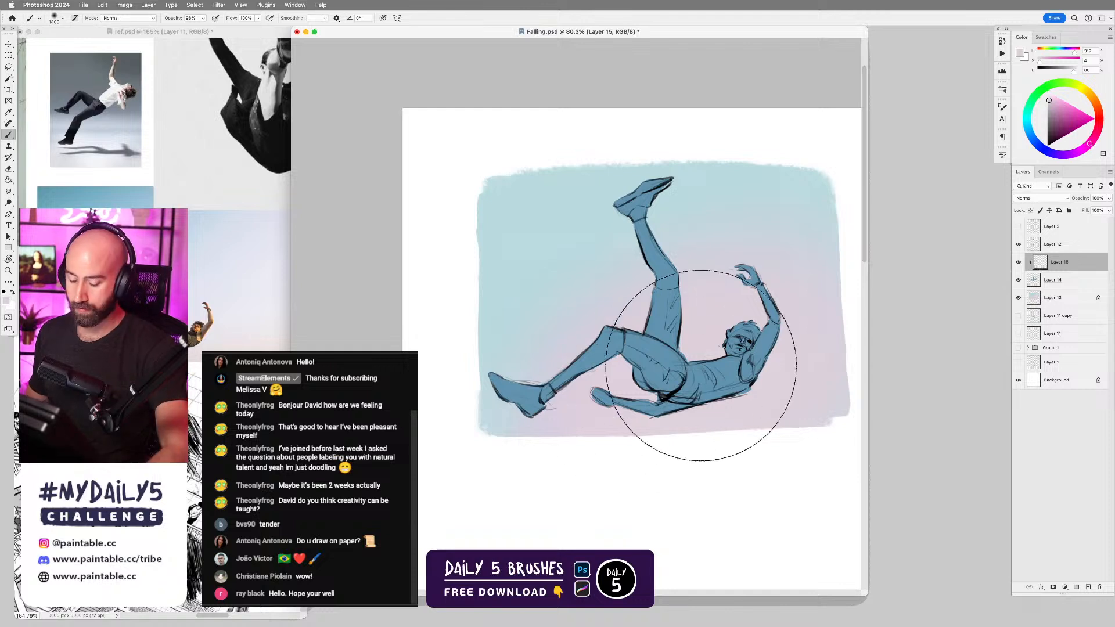
- Zoom in on the falling man photo in ref.psd for reference and lasso the right side of the raised leg in Falling.psd
key(l)
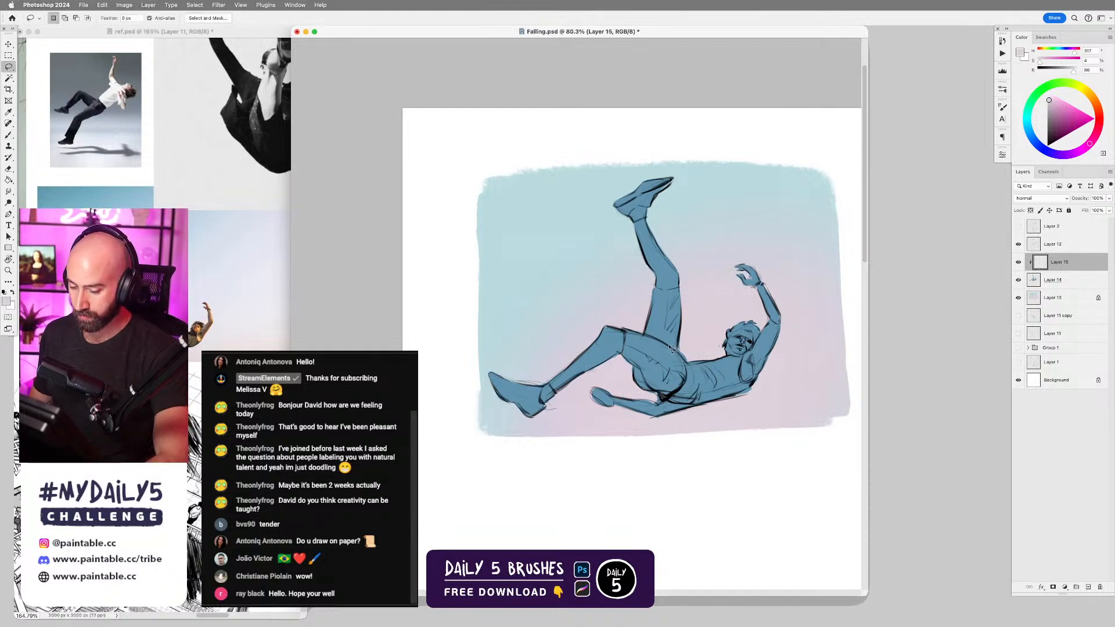
click(224, 323)
scroll(217, 316, up, 3)
drag(214, 314, 273, 249)
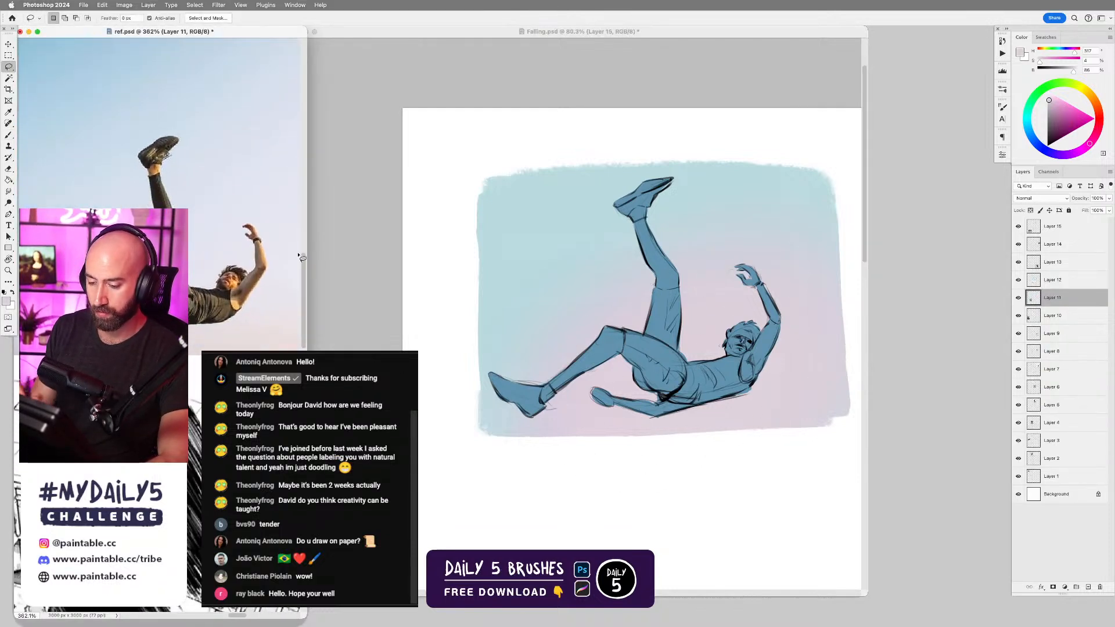
click(655, 213)
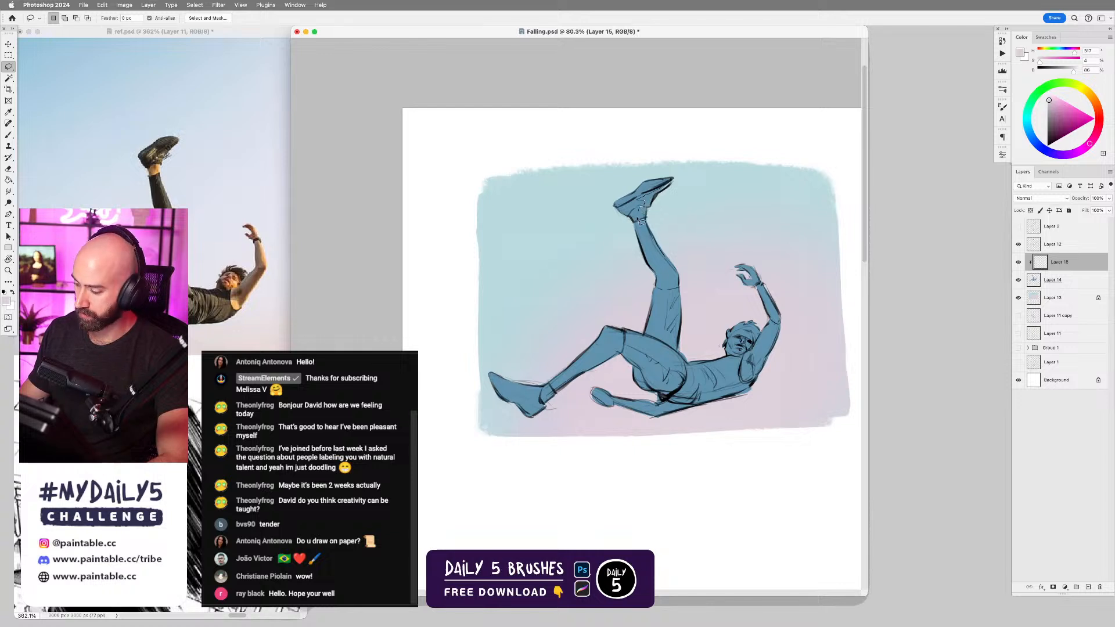
mouse_move(646, 225)
mouse_down()
mouse_move(679, 291)
mouse_move(674, 207)
mouse_up()
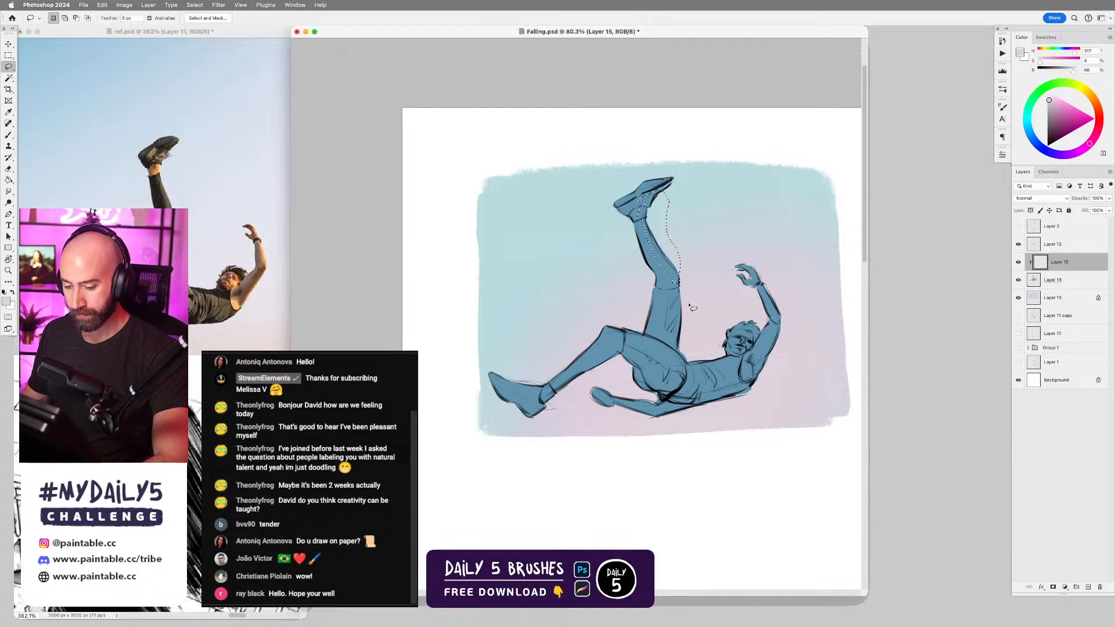
key(shift)
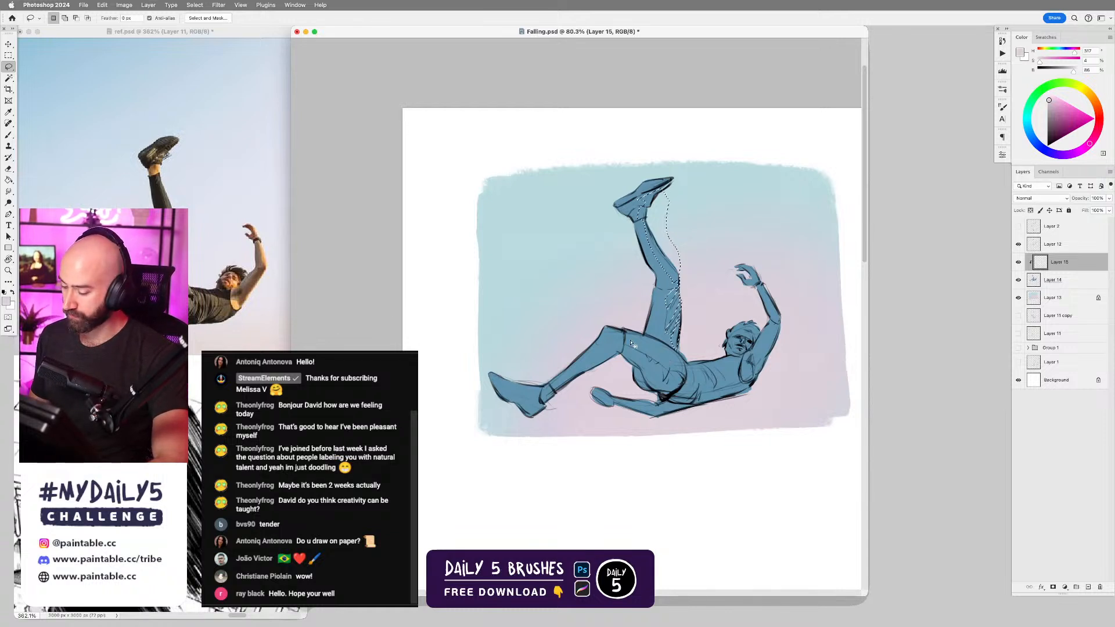
- Add the top of the bent thigh and the side of the torso to the Lasso selection
key(shift)
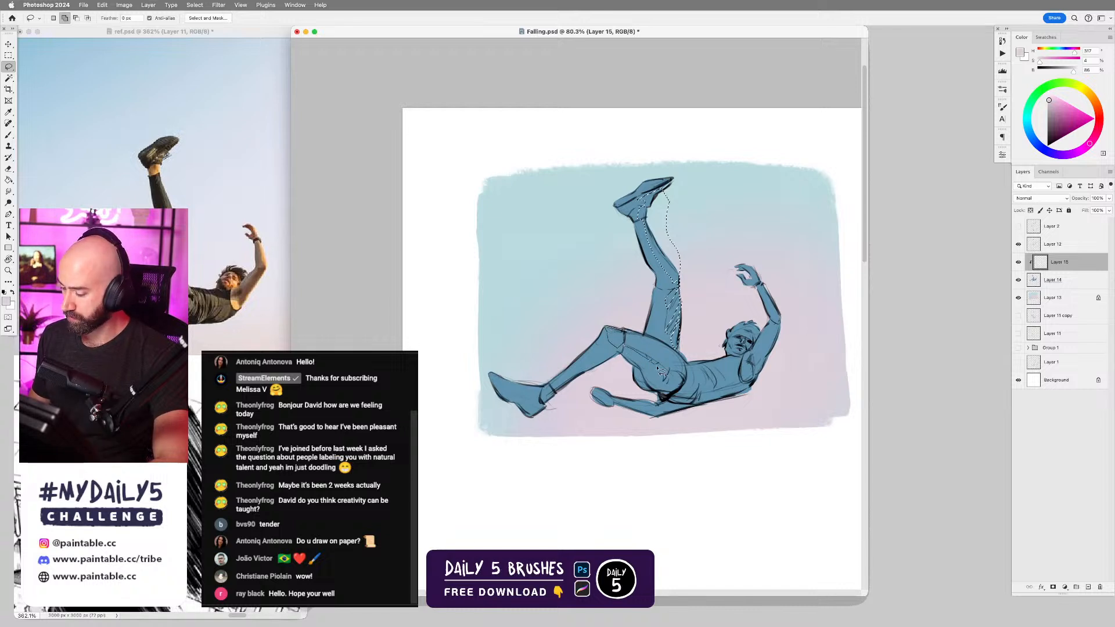
mouse_move(672, 379)
mouse_down()
mouse_move(697, 385)
mouse_move(668, 344)
mouse_up()
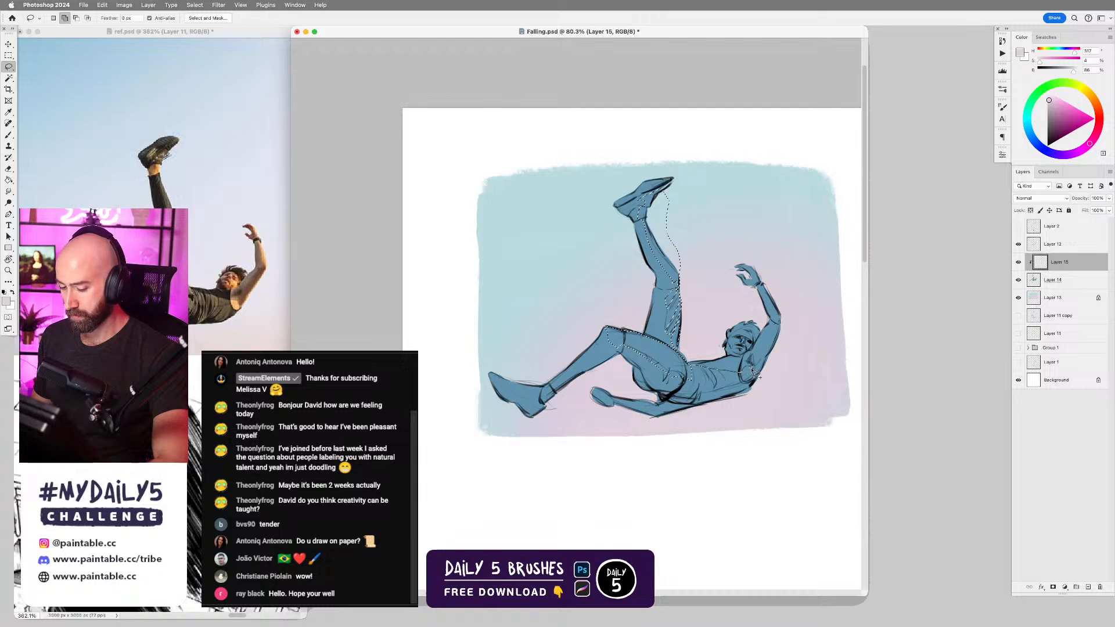
mouse_move(756, 377)
mouse_down()
mouse_move(744, 414)
mouse_move(695, 415)
mouse_move(698, 380)
mouse_move(687, 392)
mouse_move(684, 363)
mouse_up()
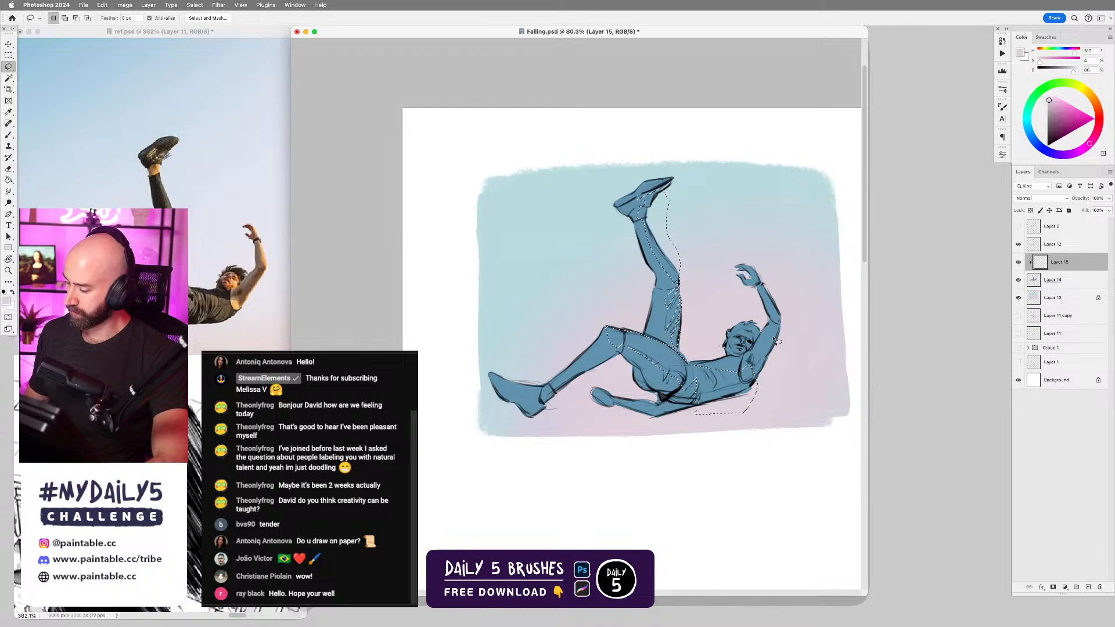
- Extend the Lasso selection along the outer edge of the raised arm up to the wrist
key(shift)
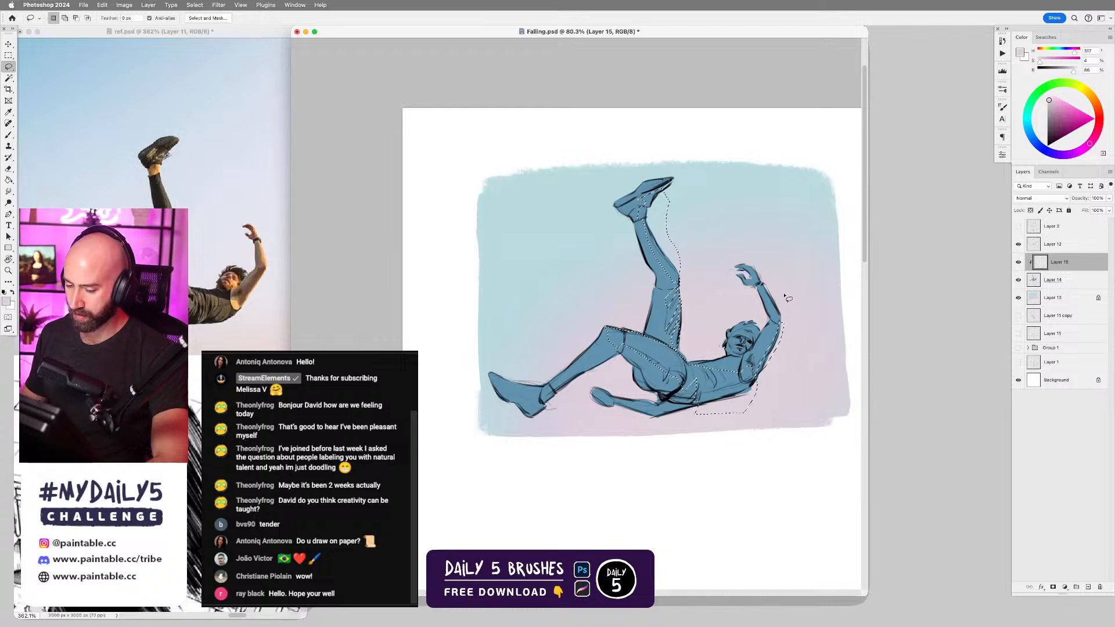
key(shift)
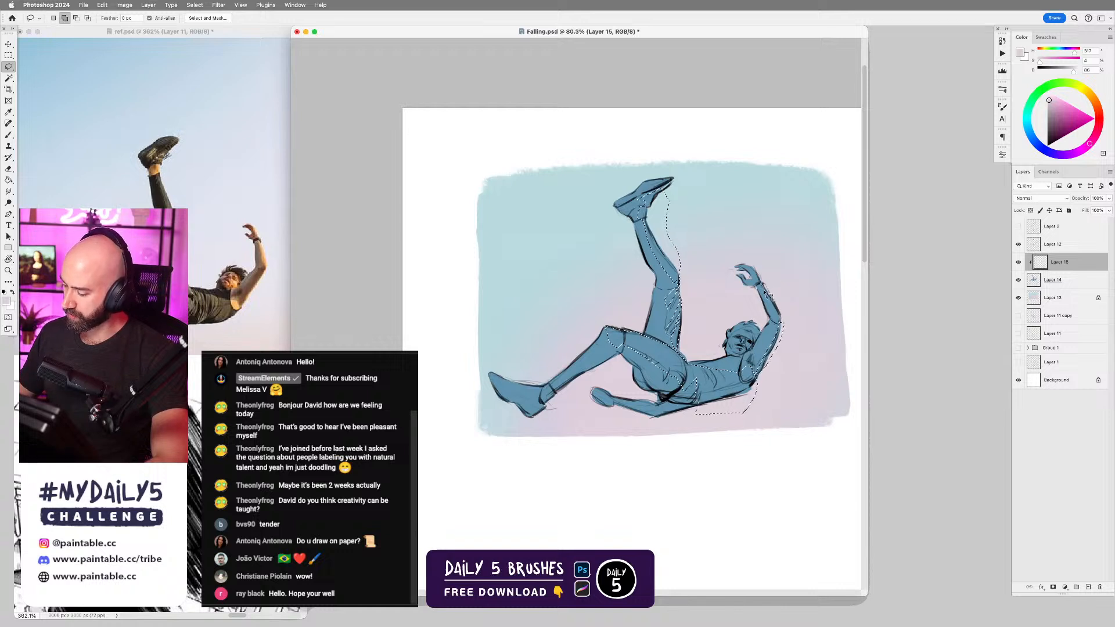
drag(783, 317, 767, 282)
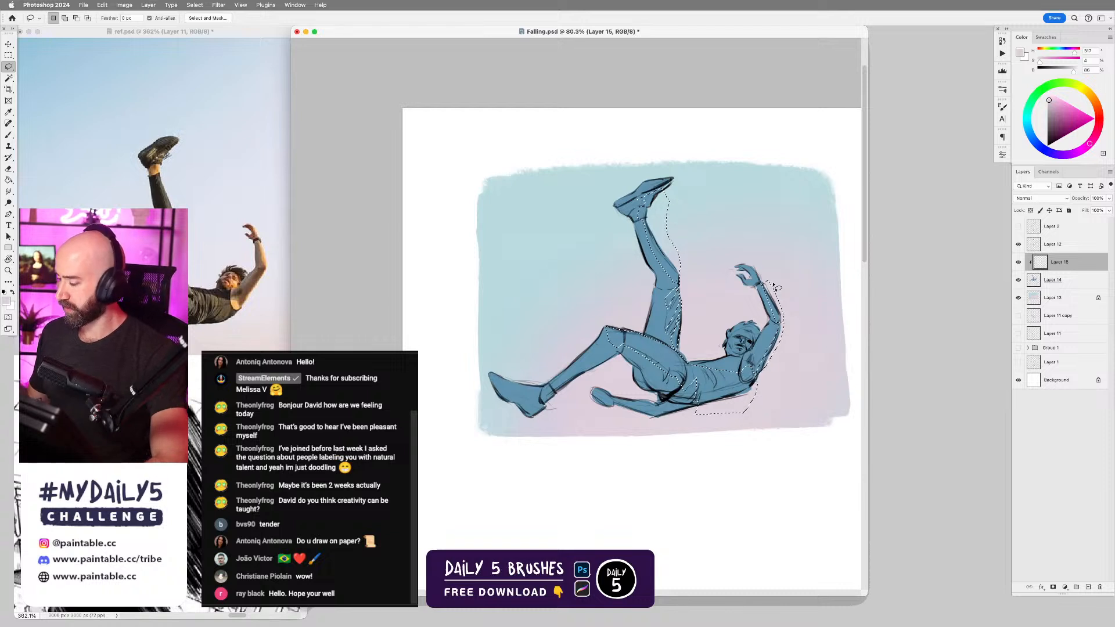
- Add parts of the raised hand, the lower hand and the lower shoe to the selection, and switch to the Brush
key(shift)
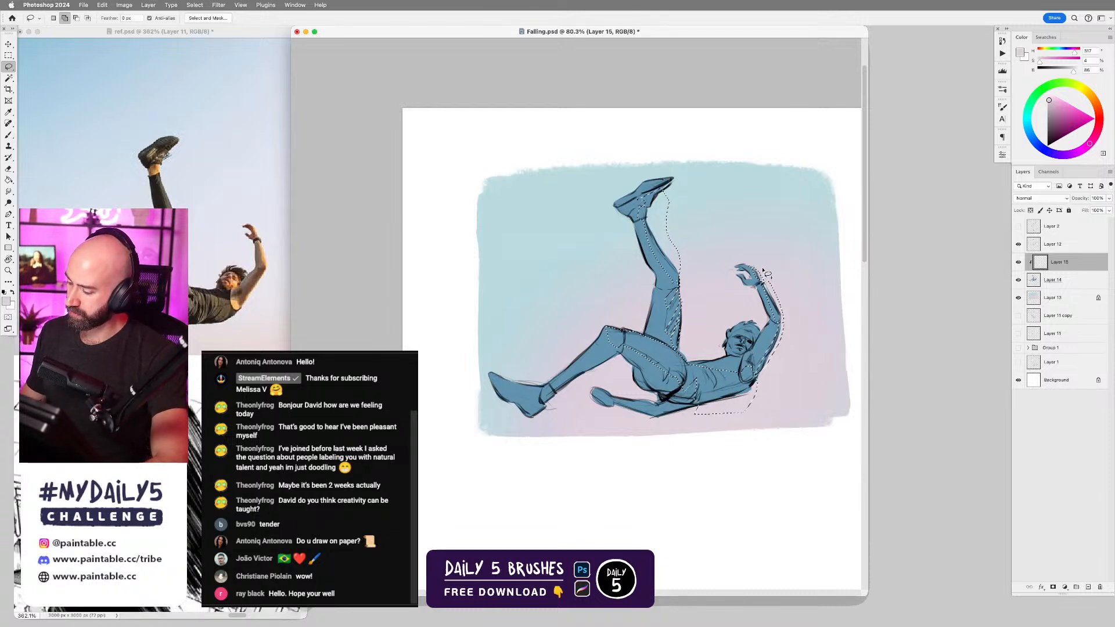
drag(764, 269, 770, 280)
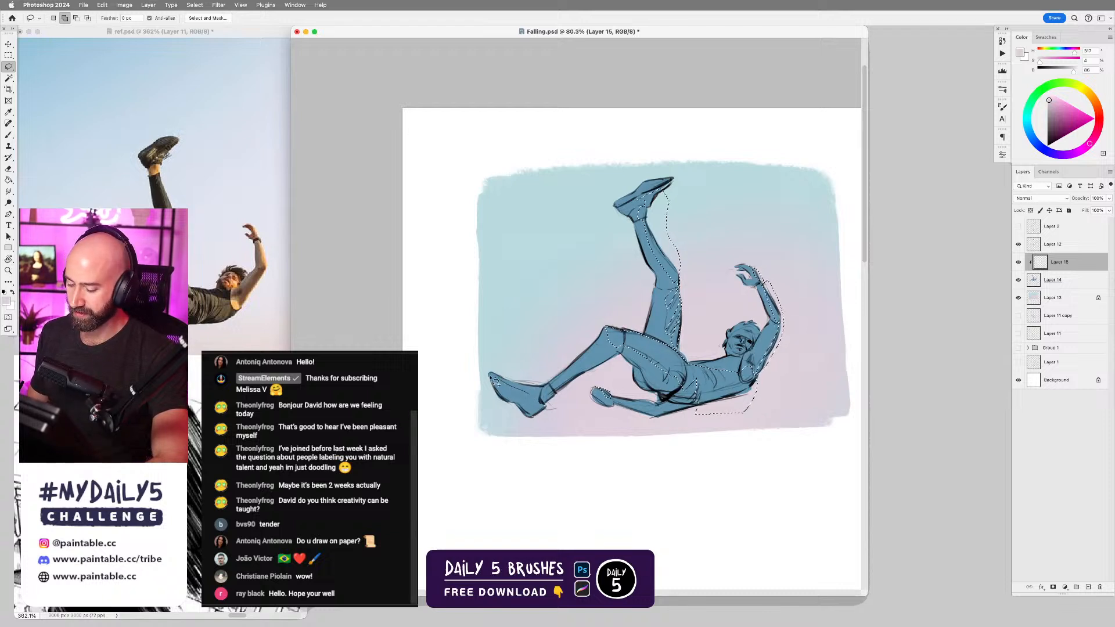
mouse_move(492, 380)
mouse_down()
mouse_move(511, 416)
mouse_move(535, 425)
mouse_move(523, 401)
mouse_move(560, 405)
mouse_up()
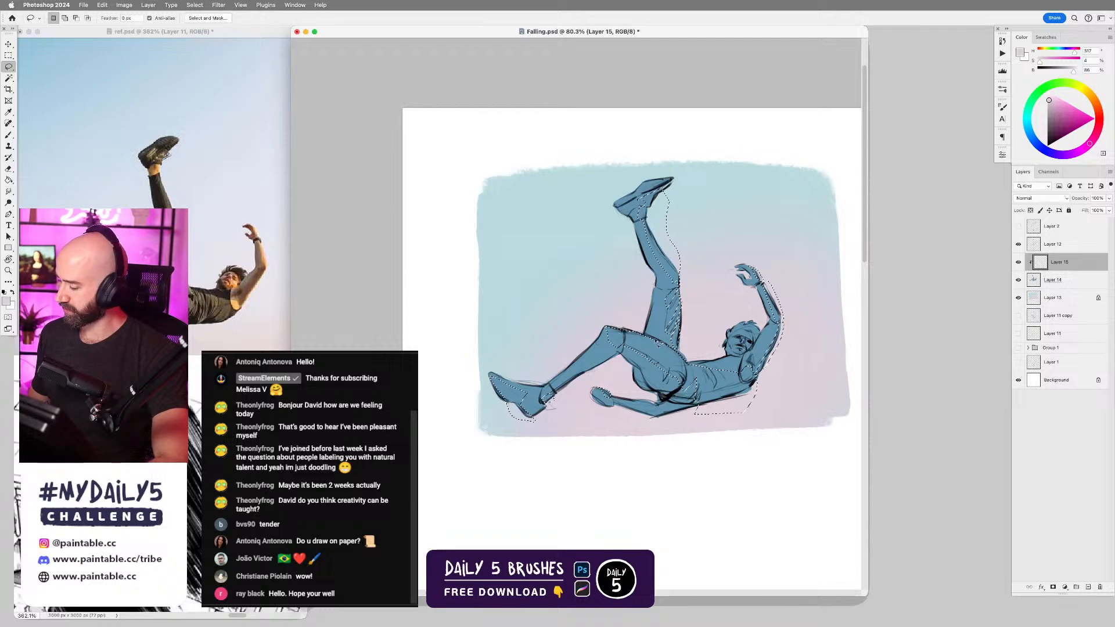
key(b)
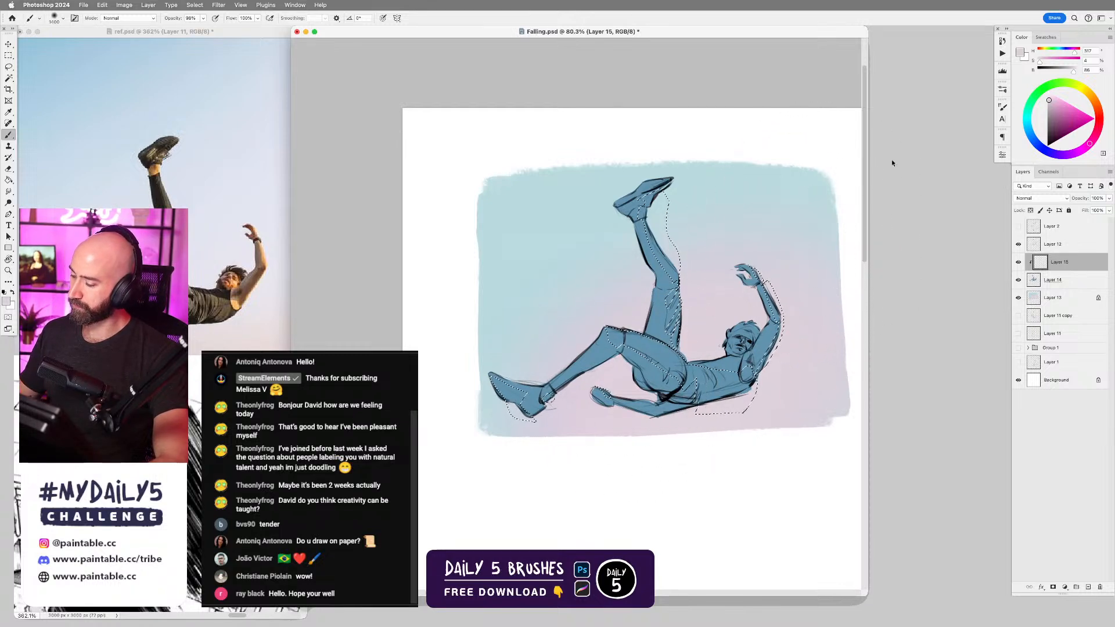
- Brush a light orange over the selected parts of the figure on the clipped light layer, replacing a yellow trial, and deselect
click(1089, 93)
click(1063, 106)
drag(705, 245, 668, 478)
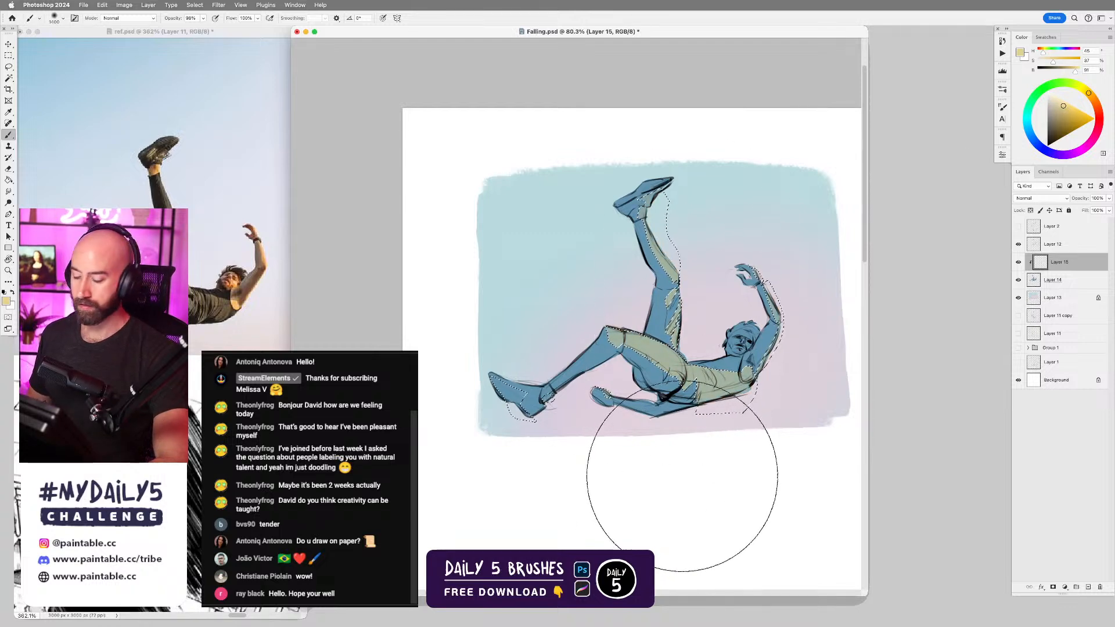
click(1095, 103)
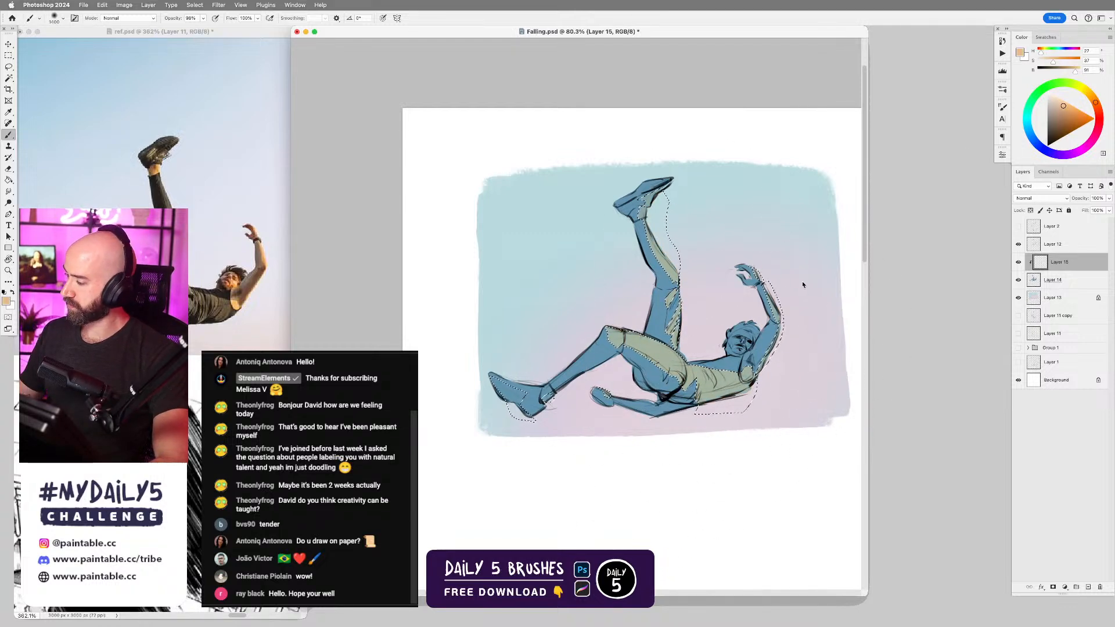
drag(749, 232, 717, 397)
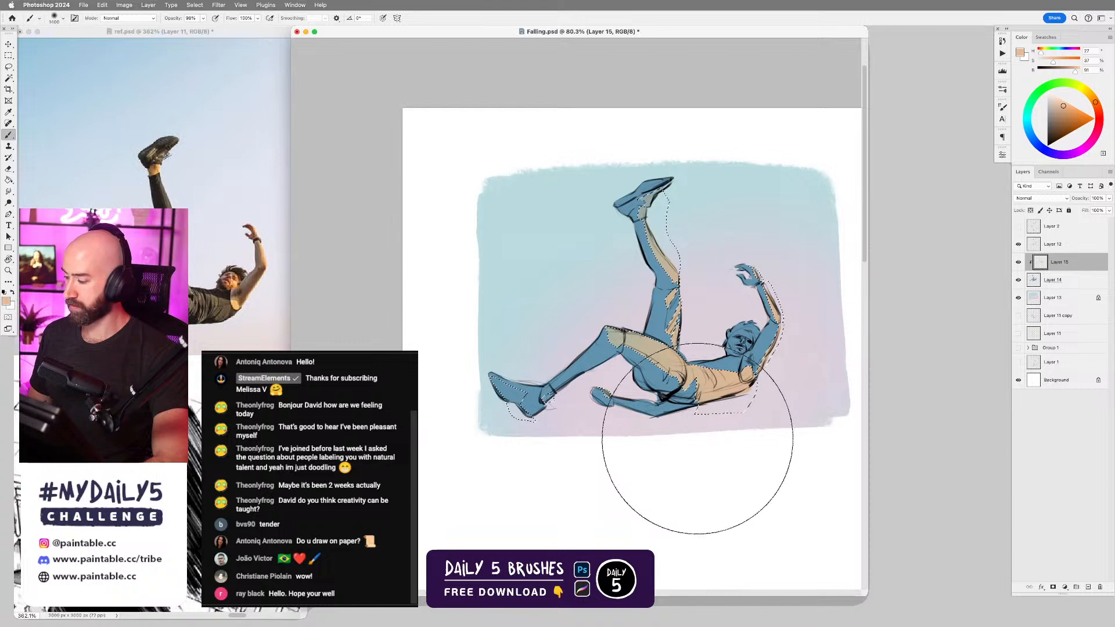
key(ctrl+d)
- Add a new clipped layer directly above the blue silhouette and softly brush dark blue over the figure's bent leg and lower areas
click(1052, 280)
click(1088, 587)
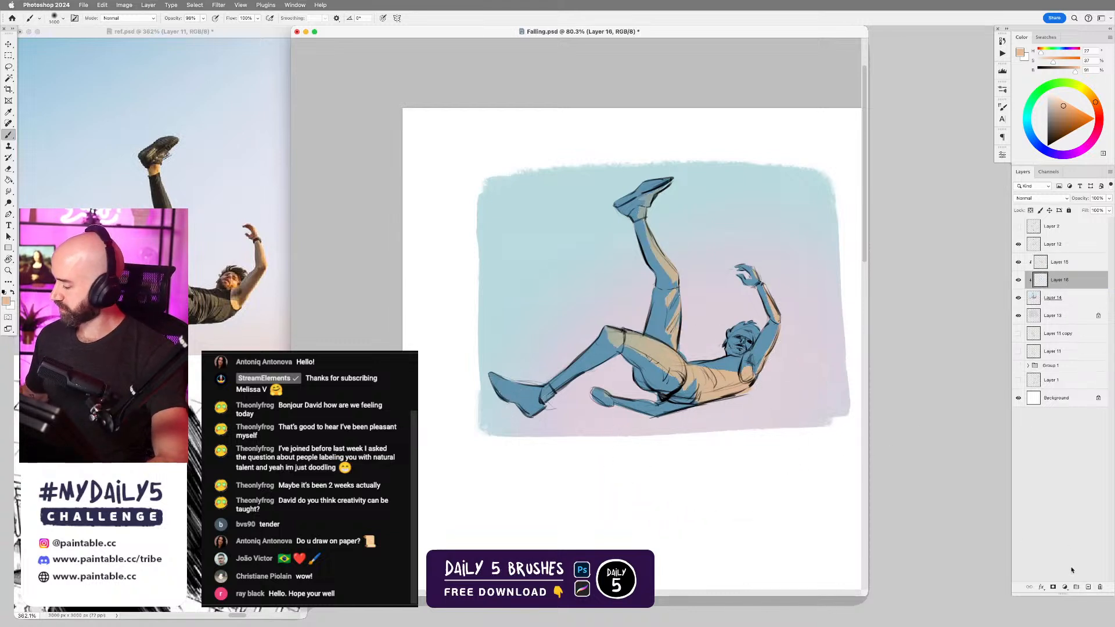
alt+click(665, 319)
click(1061, 139)
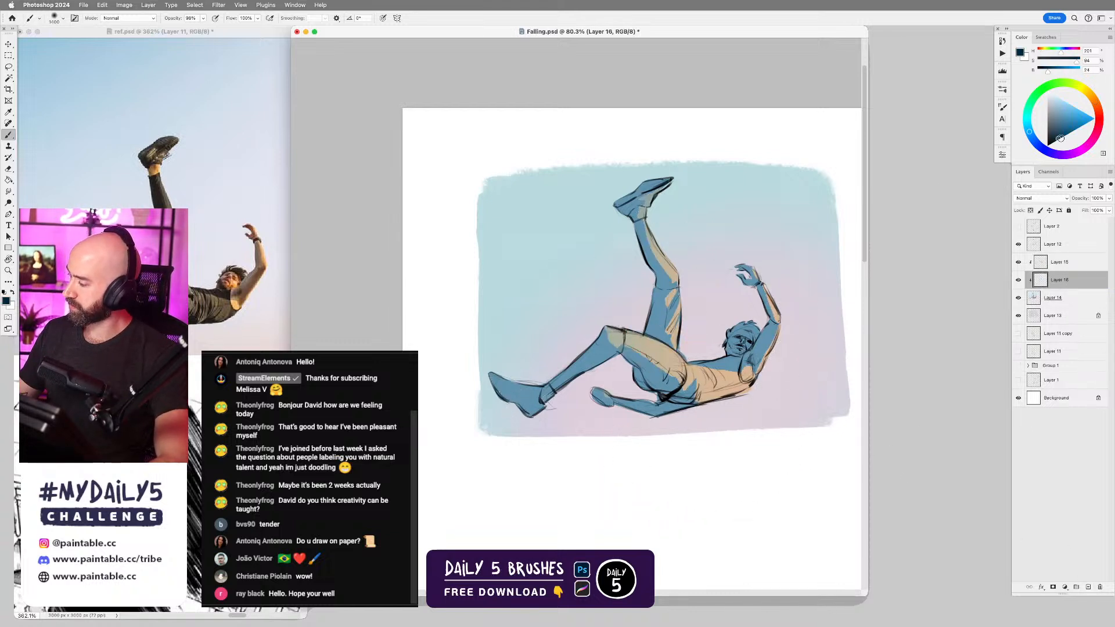
drag(610, 282, 543, 456)
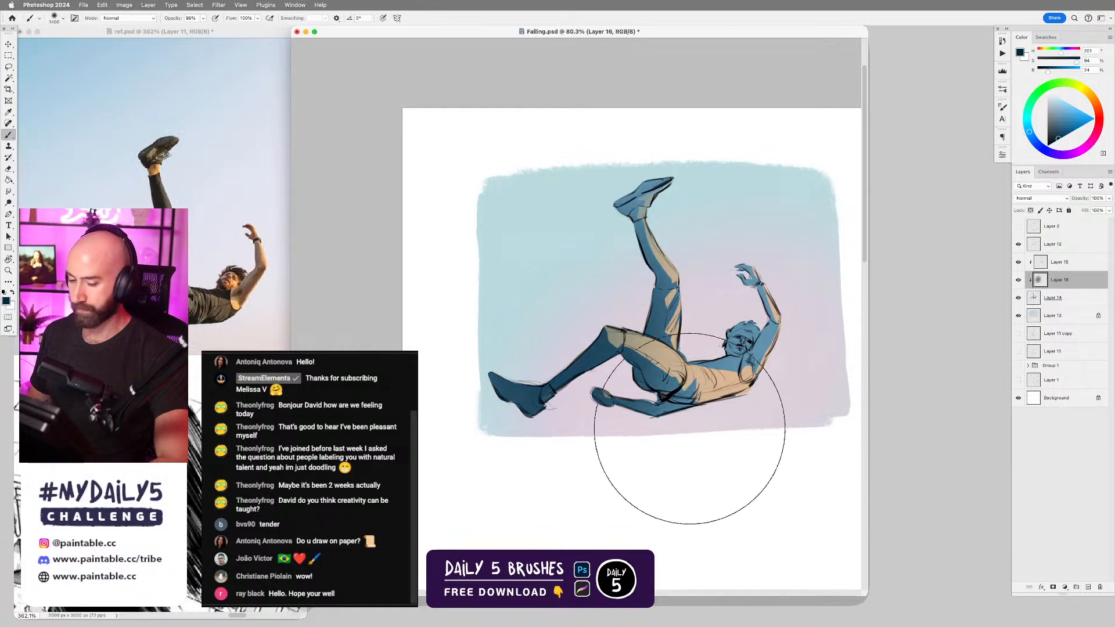
- Switch to a small hard round brush and darken the area around the head and neck with the dark blue
key(bracketleft)
key(bracketleft)
key(bracketleft)
key(bracketleft)
key(bracketleft)
key(bracketleft)
key(bracketleft)
key(bracketleft)
key(bracketleft)
key(bracketleft)
key(bracketleft)
key(bracketleft)
key(bracketleft)
key(bracketleft)
key(bracketleft)
key(bracketleft)
key(bracketleft)
key(bracketleft)
key(bracketleft)
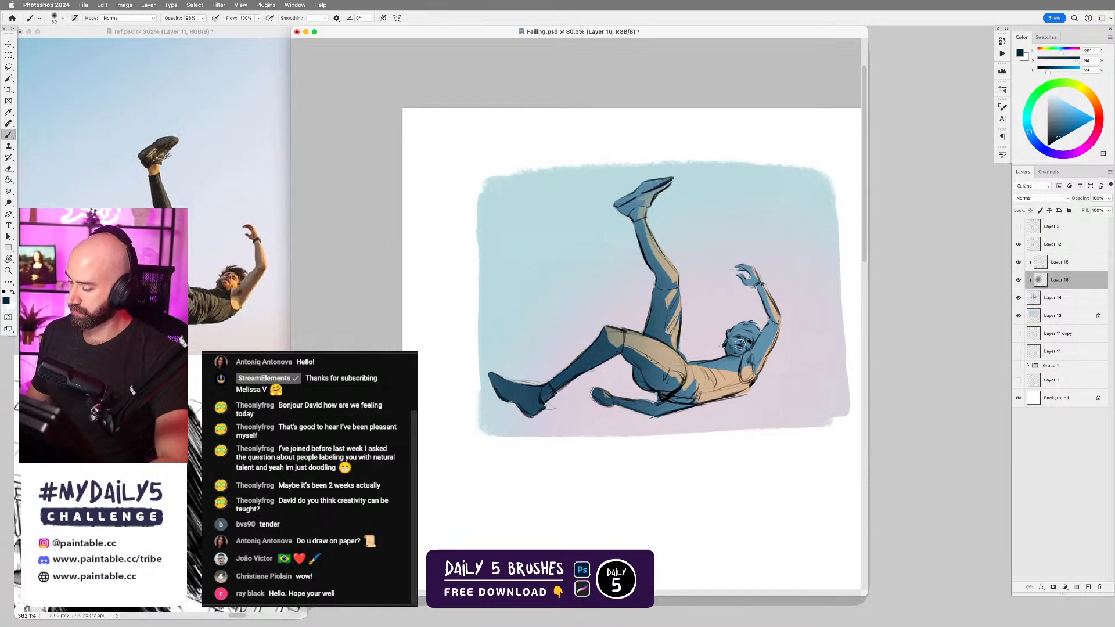
right_click(691, 365)
double_click(895, 420)
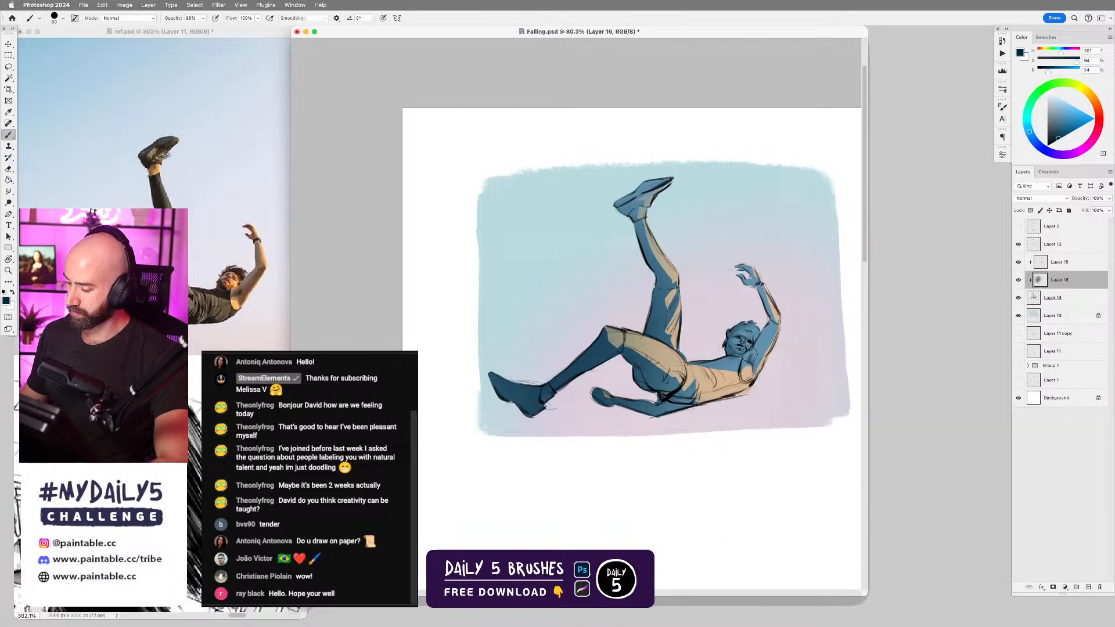
mouse_move(714, 359)
mouse_down()
mouse_move(733, 363)
mouse_move(710, 363)
mouse_up()
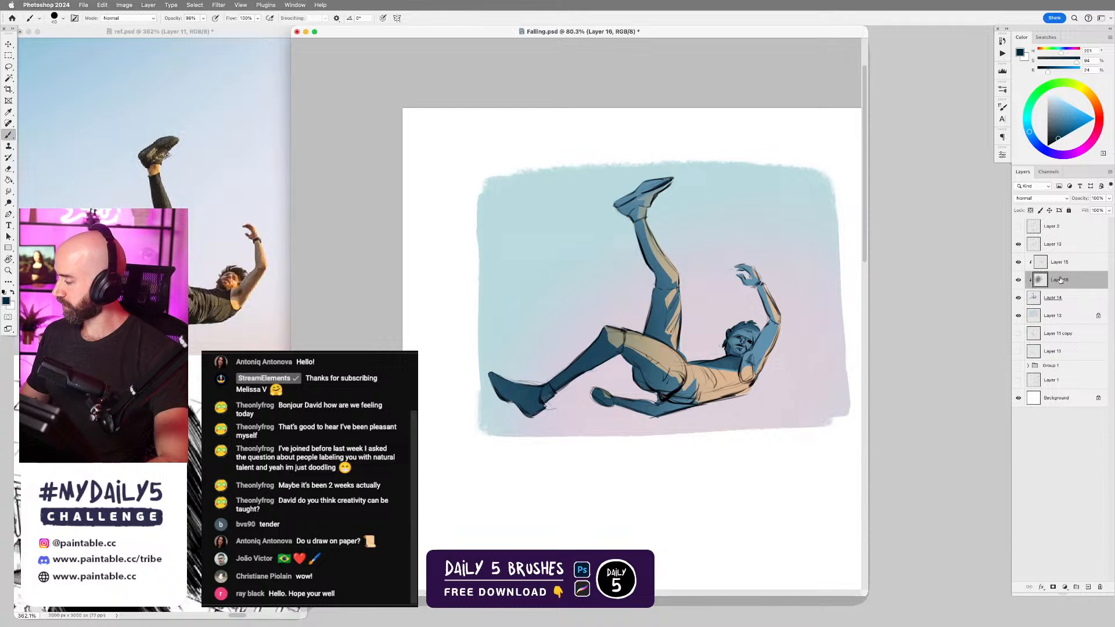
- Return to the light layer, Layer 15, and dab peach sampled from the torso onto the face
key(alt+bracketright)
alt+click(737, 379)
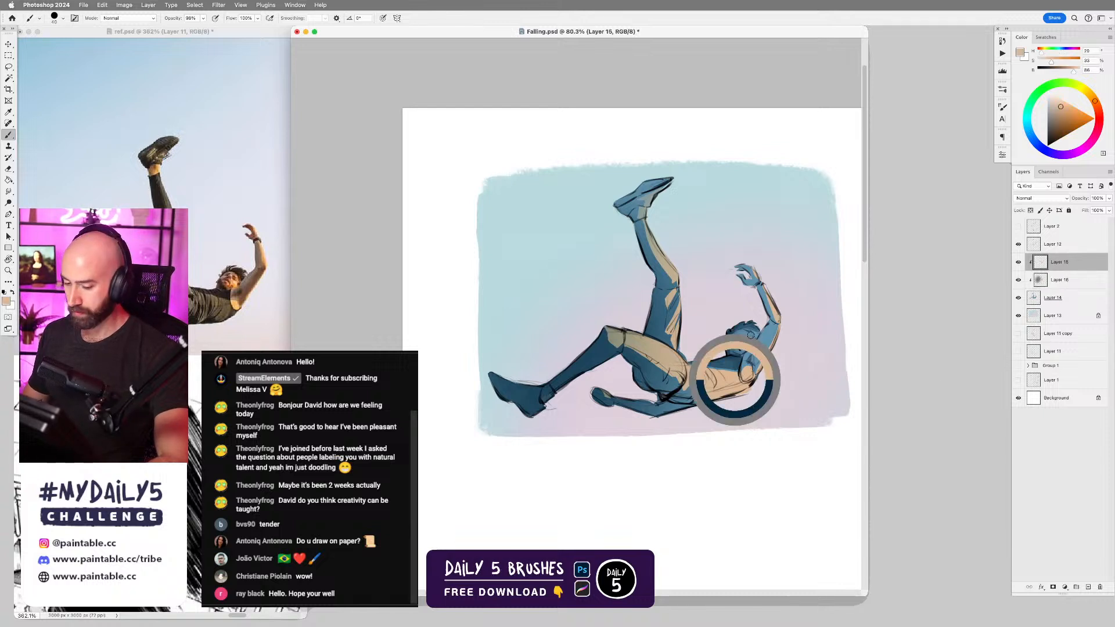
drag(750, 334, 745, 349)
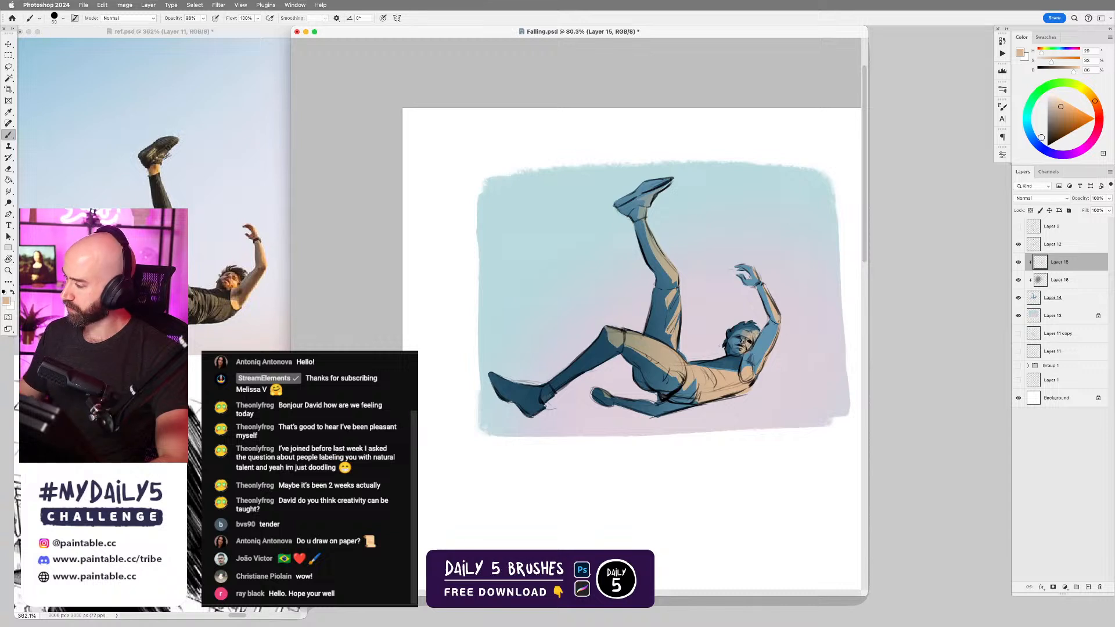
- Choose a soft pink and paint skin tones on the face, lower arm, raised arm and upper ankle
click(1099, 123)
click(1064, 106)
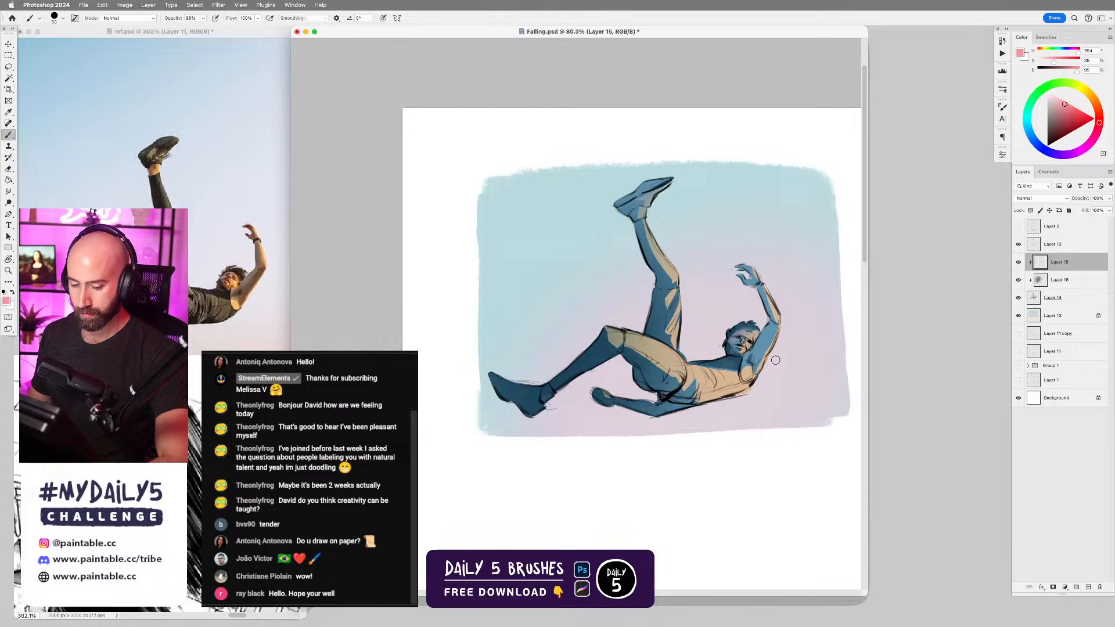
drag(615, 399, 669, 402)
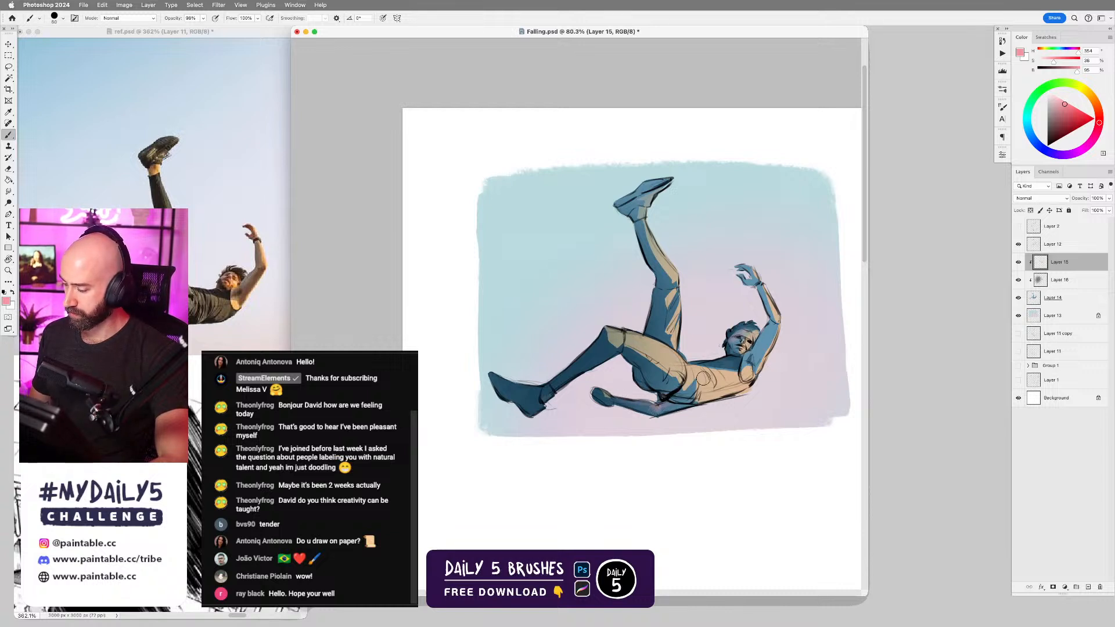
mouse_move(757, 293)
mouse_down()
mouse_move(771, 313)
mouse_move(754, 356)
mouse_move(773, 325)
mouse_move(739, 378)
mouse_up()
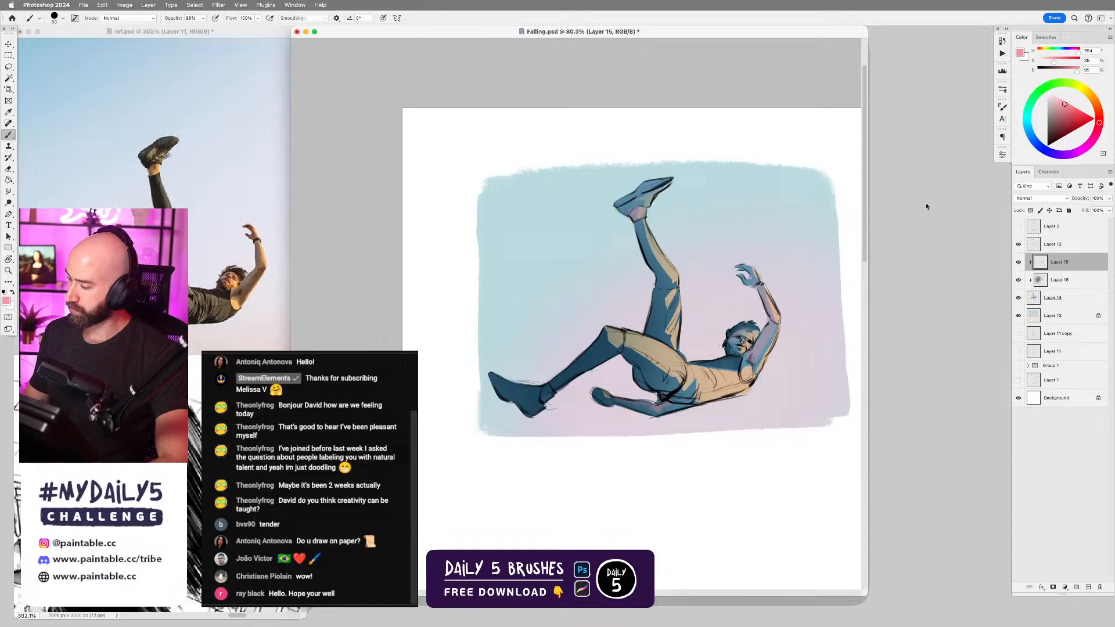
- Choose a saturated orange and warm the skin of the raised hand, the arms and both ankles
click(1099, 115)
click(1080, 122)
click(1095, 100)
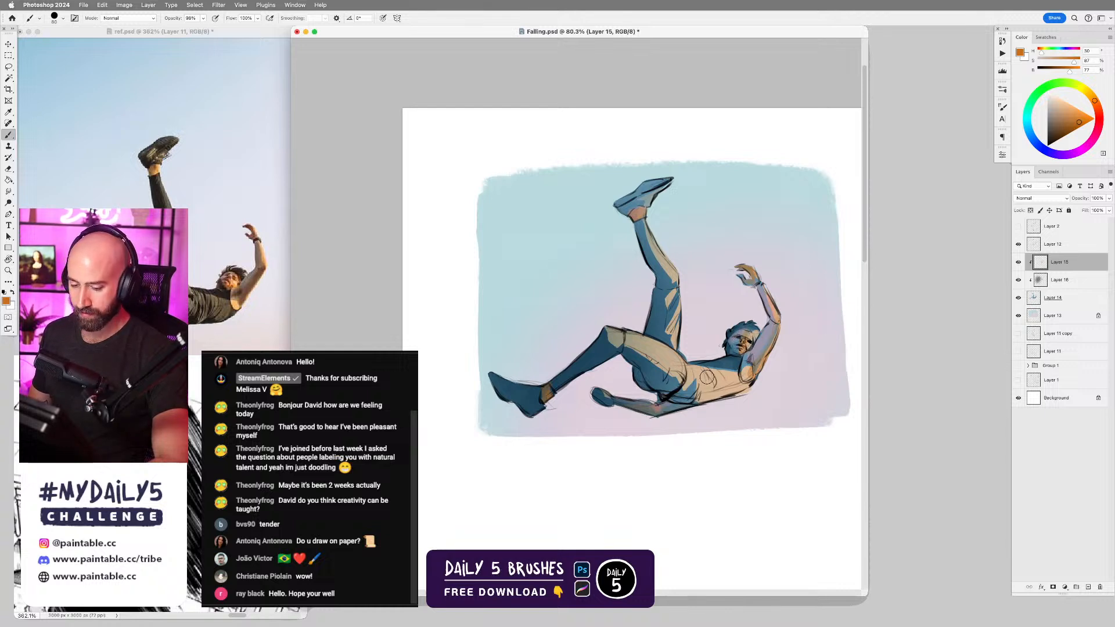
scroll(740, 409, down, 2)
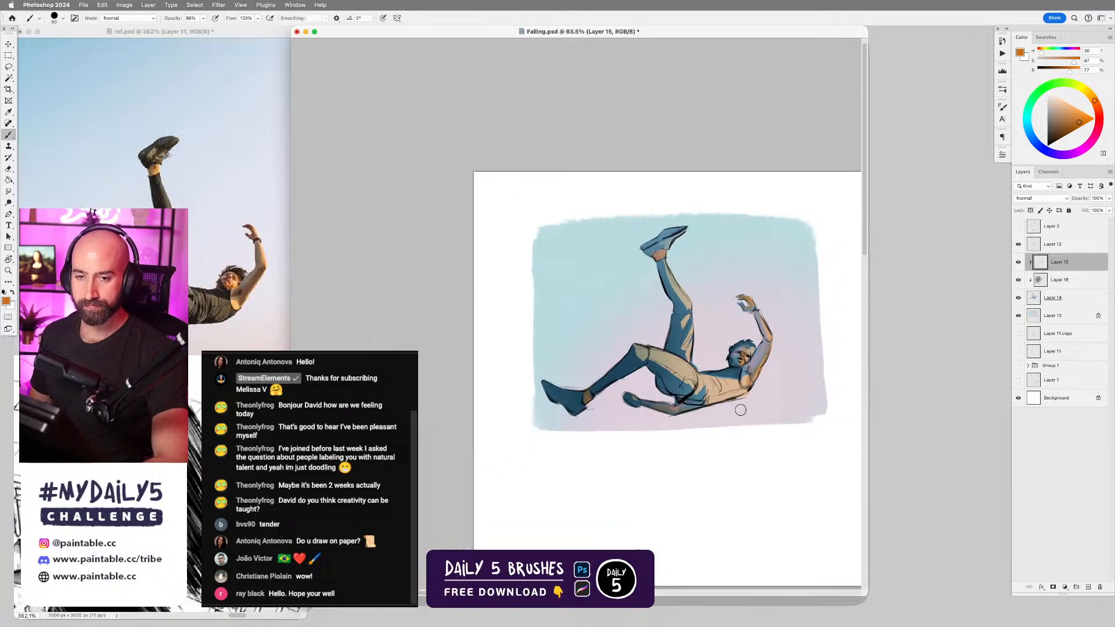
drag(740, 407, 721, 400)
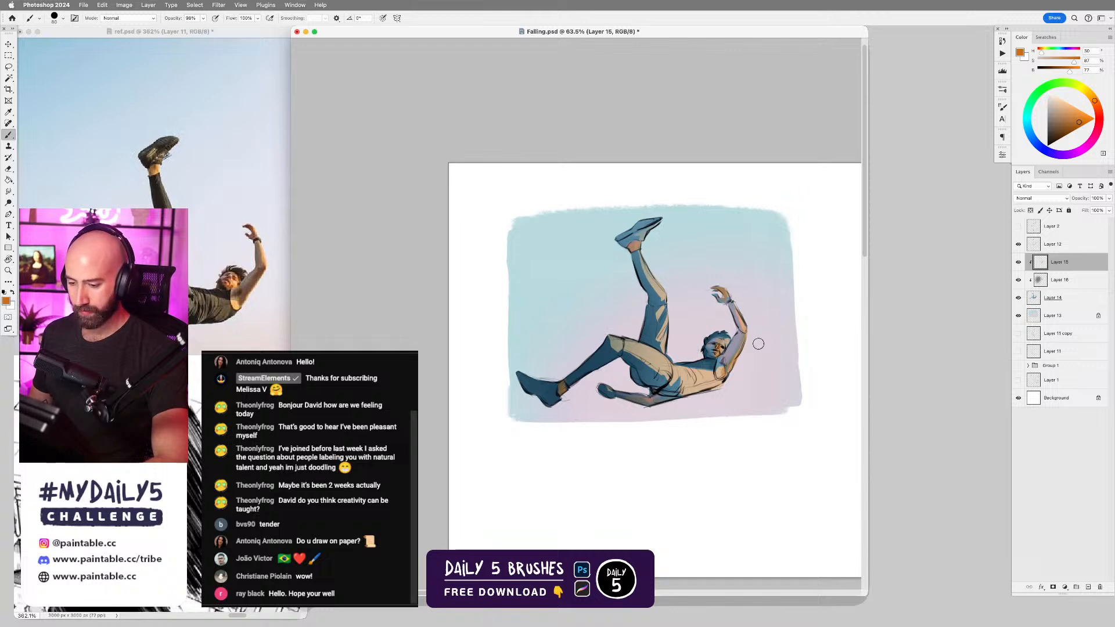
scroll(647, 241, up, 2)
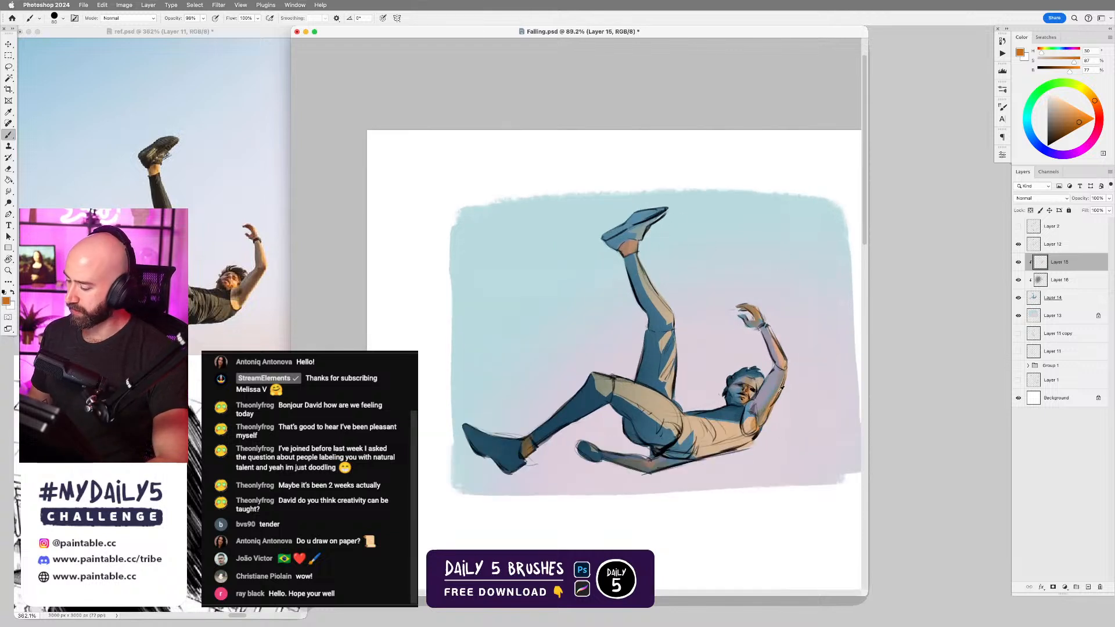
- Paint the sole of the raised shoe in sampled lavender grey and refine its edge with a dark blue taken from the figure
alt+click(721, 278)
mouse_move(656, 207)
mouse_down()
mouse_move(601, 236)
mouse_move(652, 213)
mouse_up()
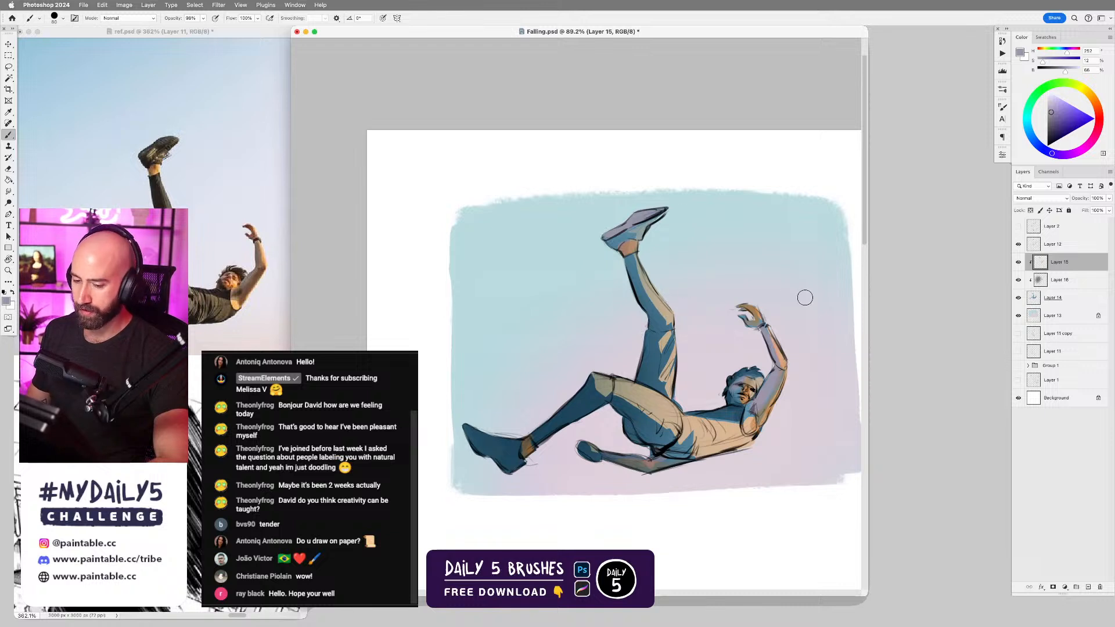
alt+click(621, 403)
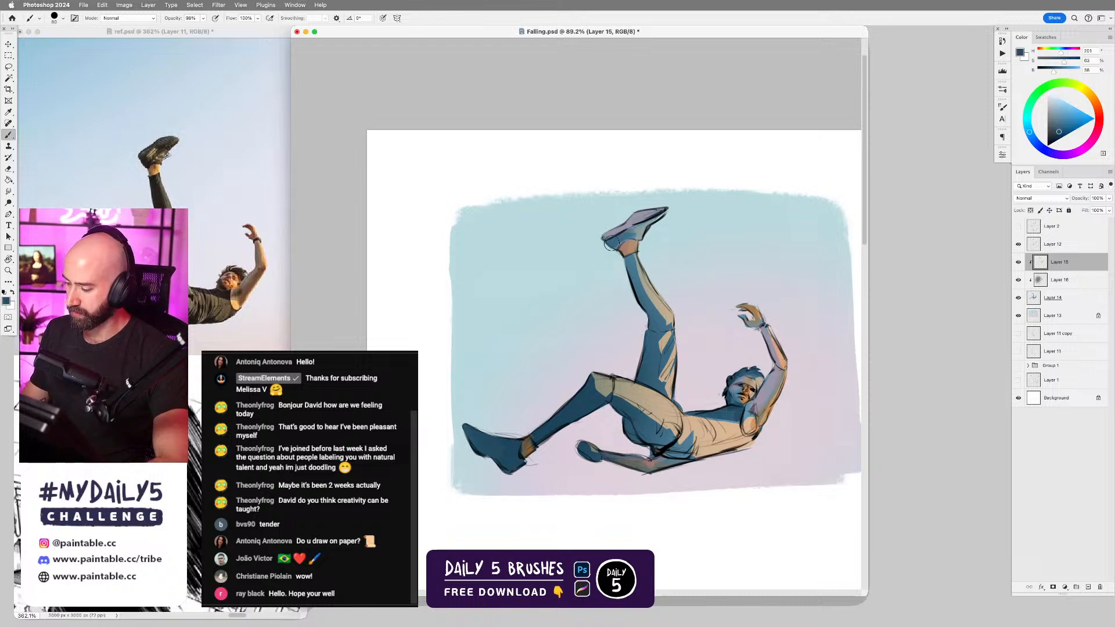
key(bracketleft)
key(bracketleft)
drag(619, 238, 643, 228)
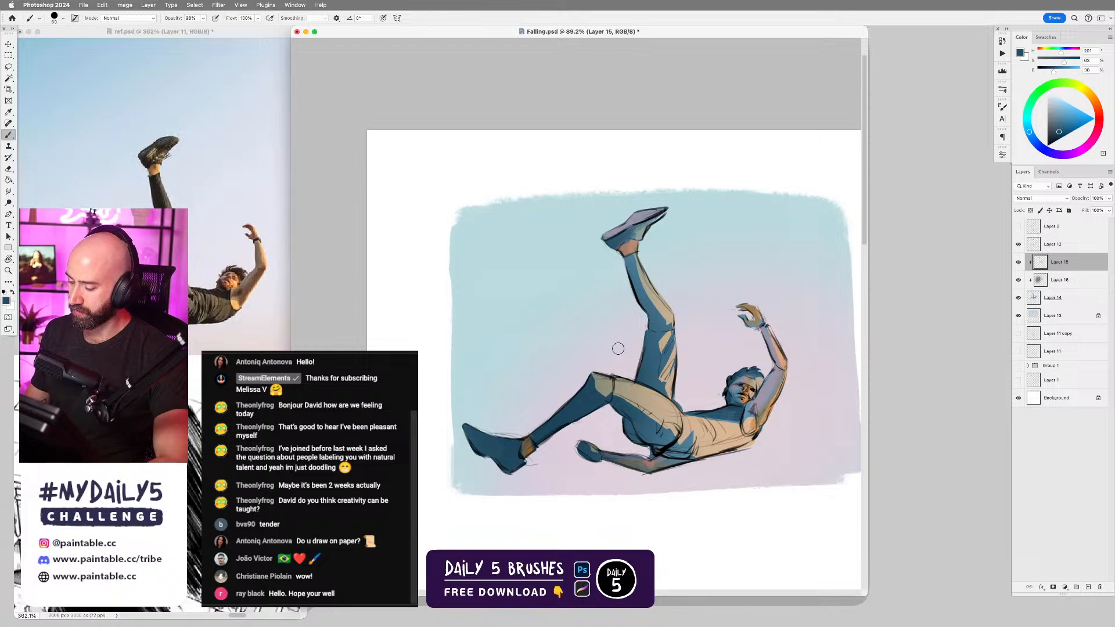
- Sample a muted beige from the raised leg and brush highlights onto the lower shoe
drag(624, 401, 663, 362)
alt+click(688, 355)
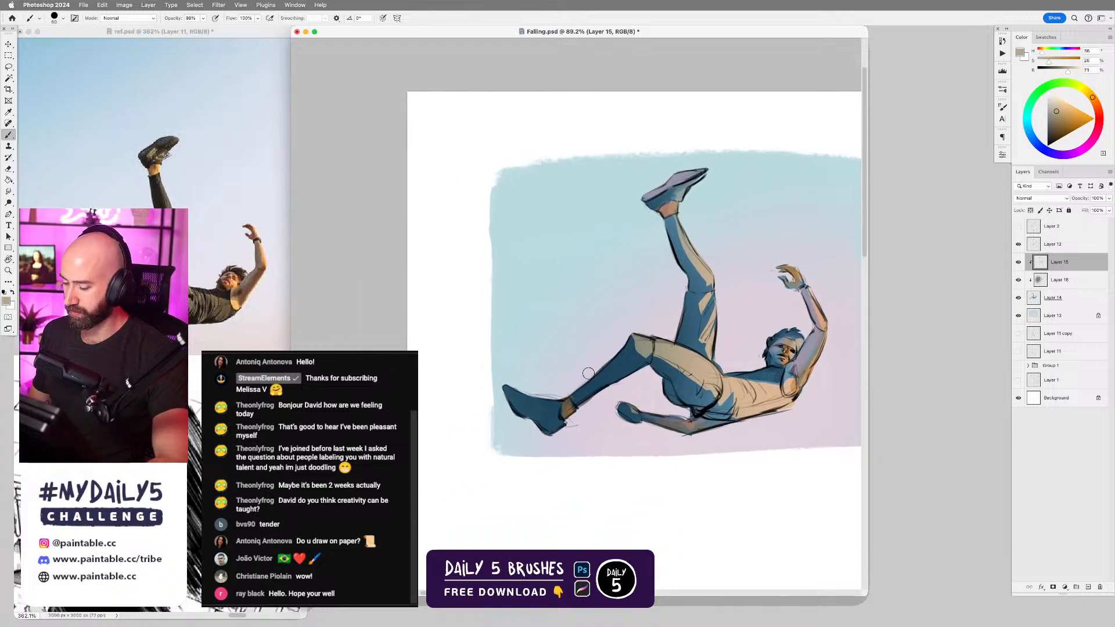
drag(513, 394, 566, 441)
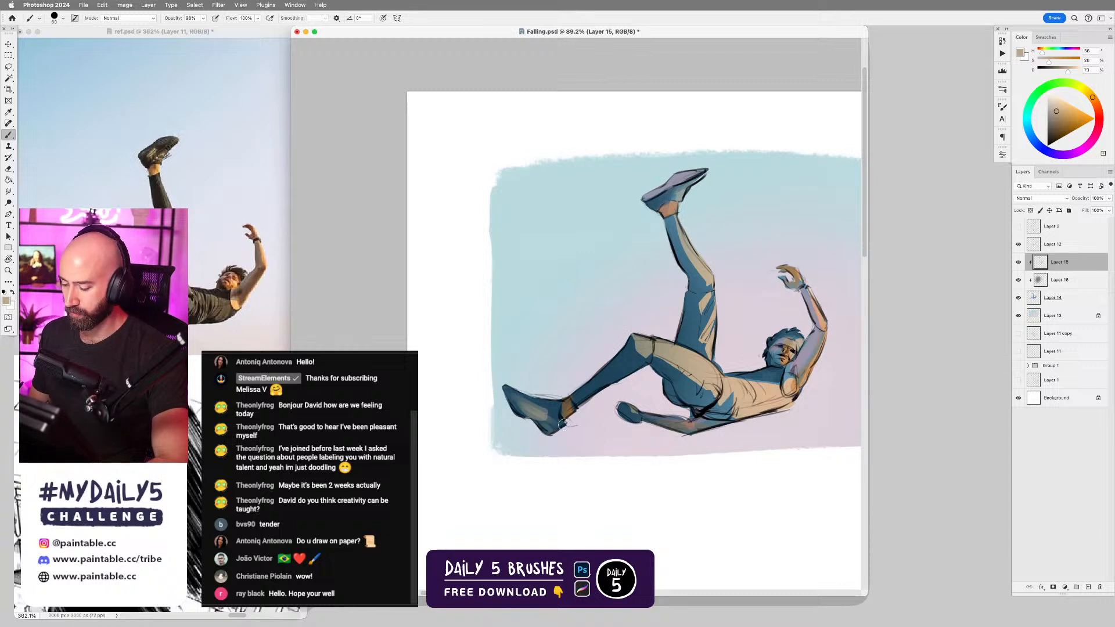
- Darken the lower shin, the raised leg and the underside of the shorts with near-black blues sampled from the figure
alt+click(598, 391)
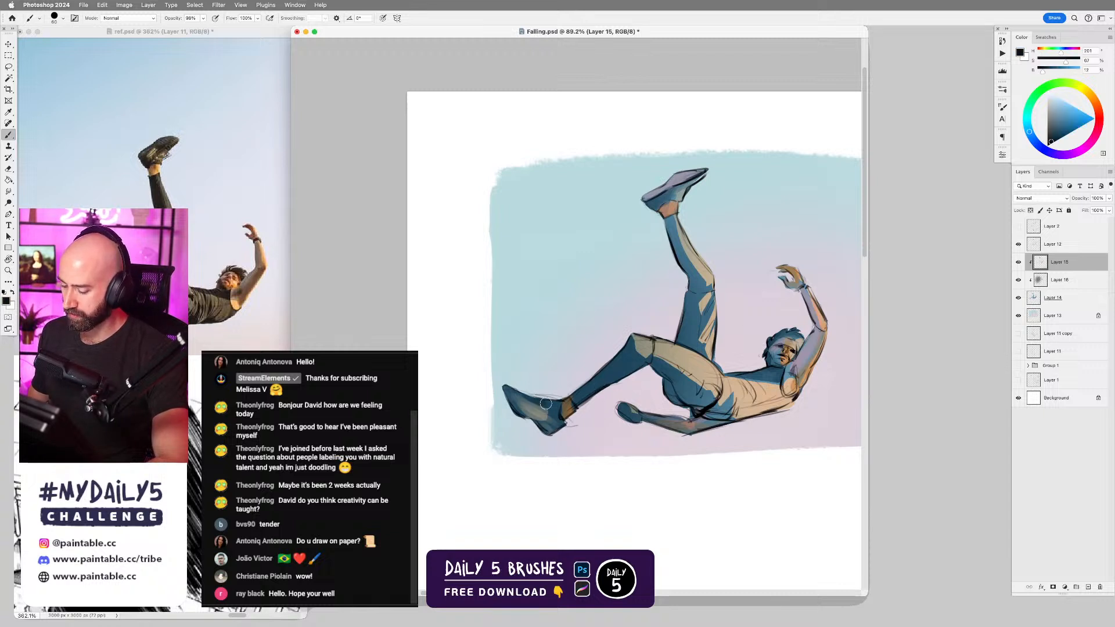
drag(615, 365, 578, 400)
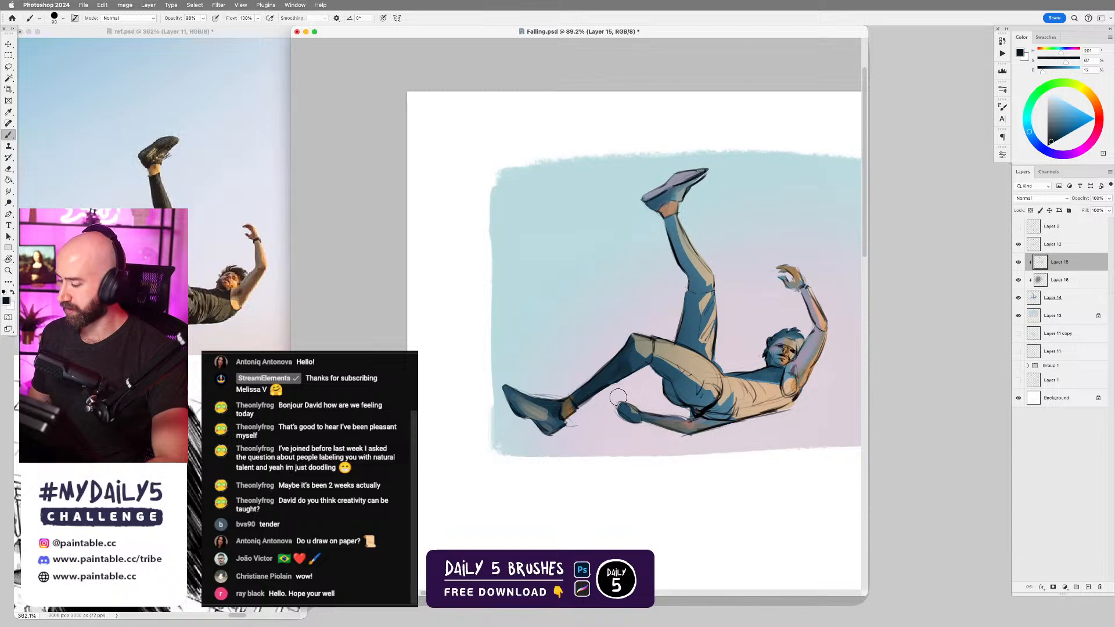
alt+click(622, 366)
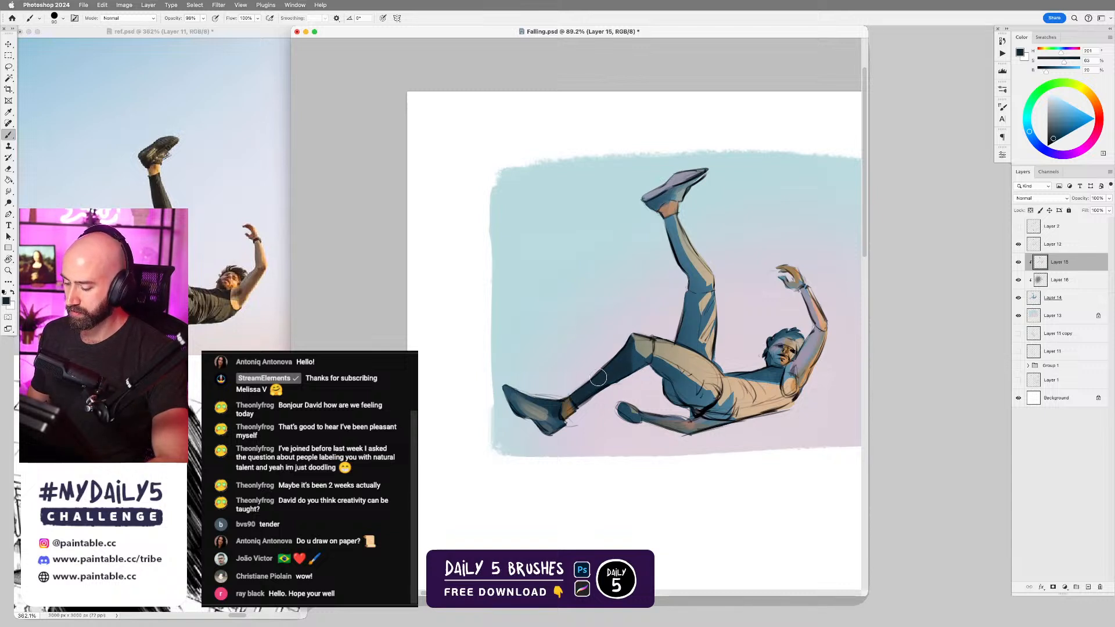
mouse_move(669, 225)
mouse_down()
mouse_move(695, 280)
mouse_move(684, 338)
mouse_move(706, 316)
mouse_move(687, 266)
mouse_move(697, 345)
mouse_move(687, 314)
mouse_move(685, 365)
mouse_move(709, 389)
mouse_move(651, 363)
mouse_move(681, 382)
mouse_move(679, 394)
mouse_move(690, 389)
mouse_move(667, 388)
mouse_move(700, 399)
mouse_up()
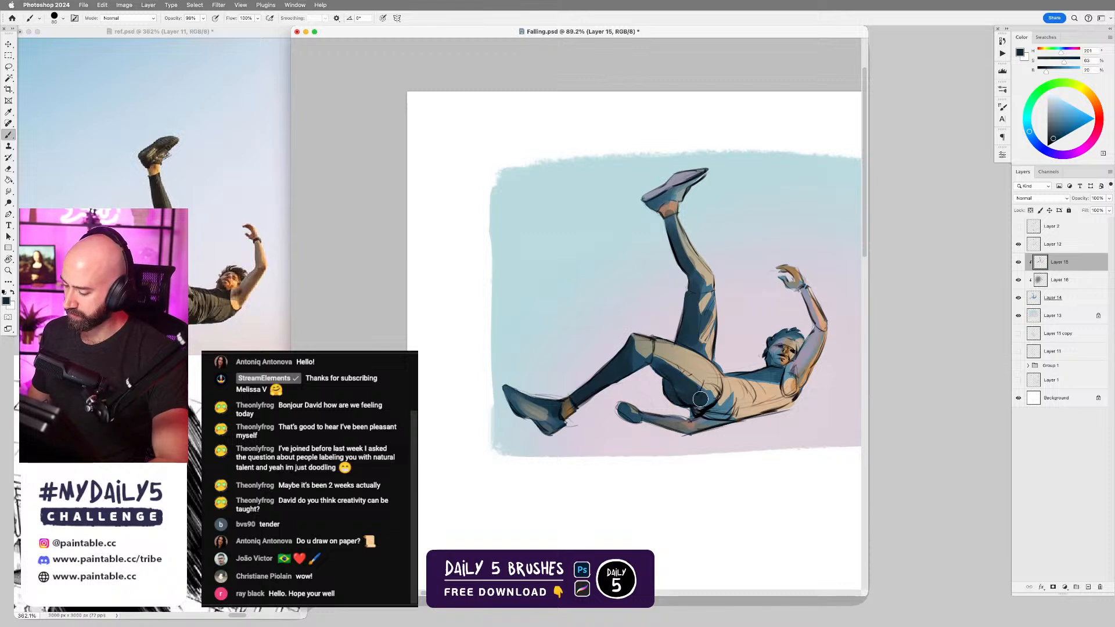
- Choose a deeper navy blue and refine the shadows around the bent knee and thigh with a smaller brush
scroll(758, 404, down, 3)
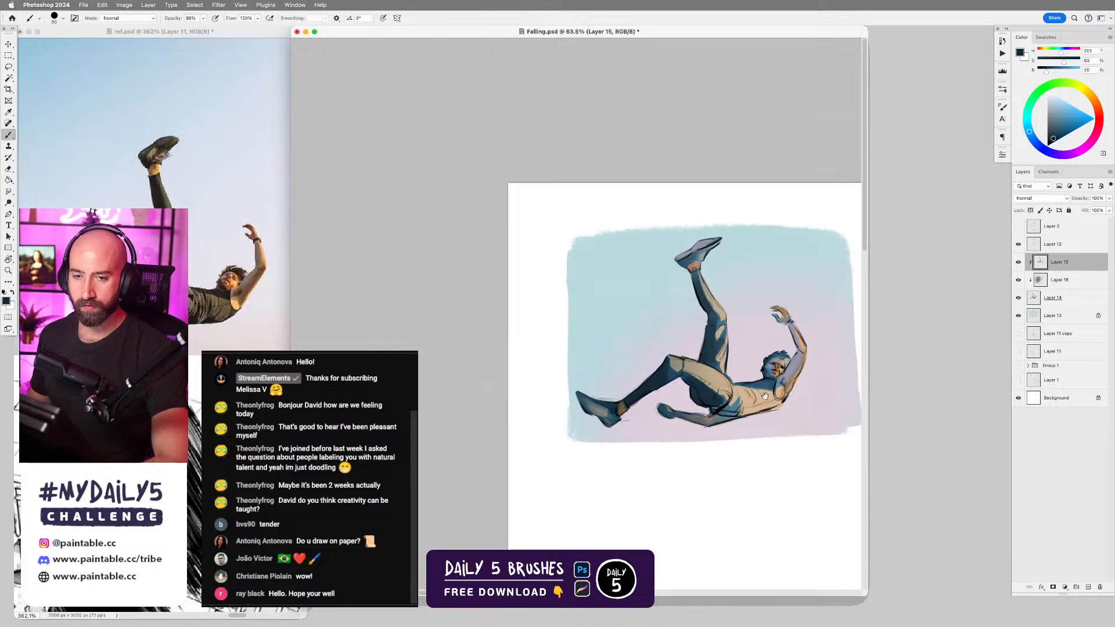
scroll(766, 385, up, 2)
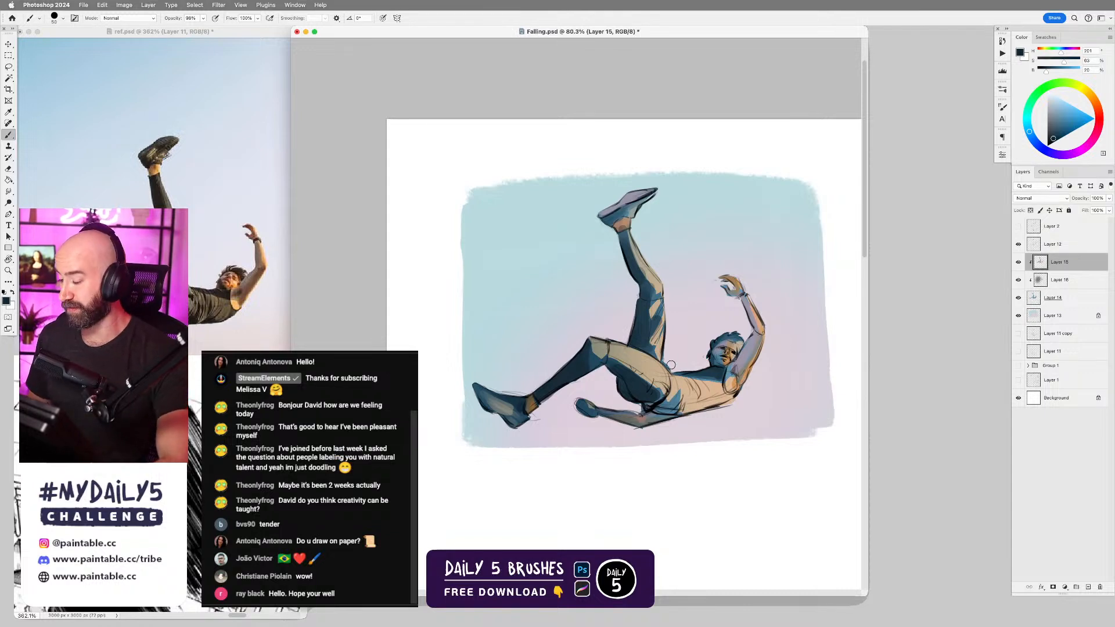
click(1056, 141)
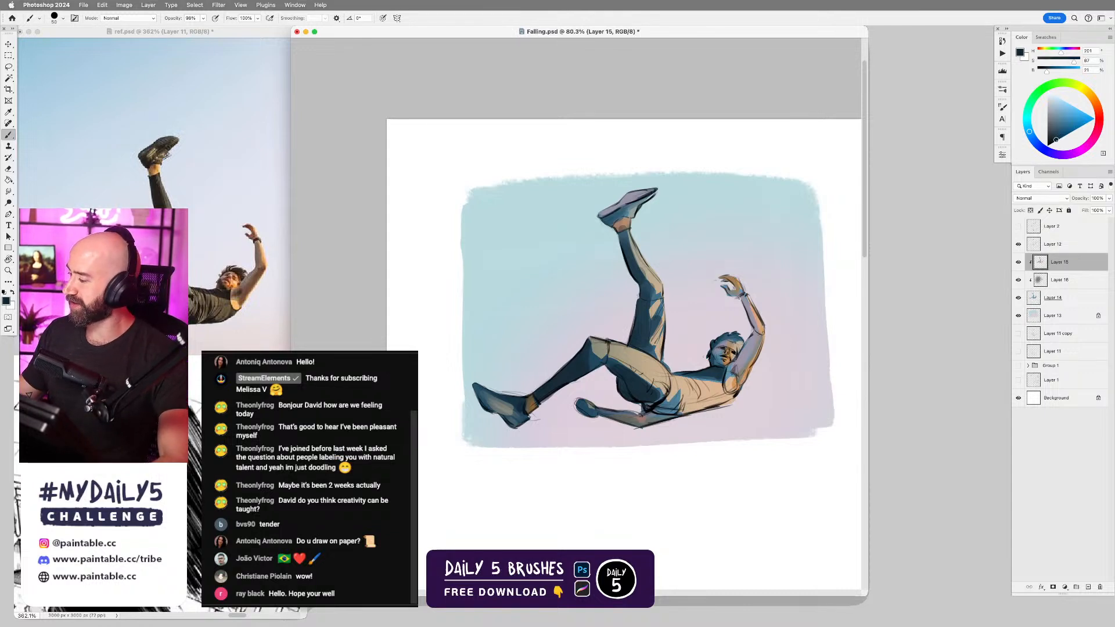
key(bracketleft)
key(bracketleft)
key(bracketleft)
key(bracketleft)
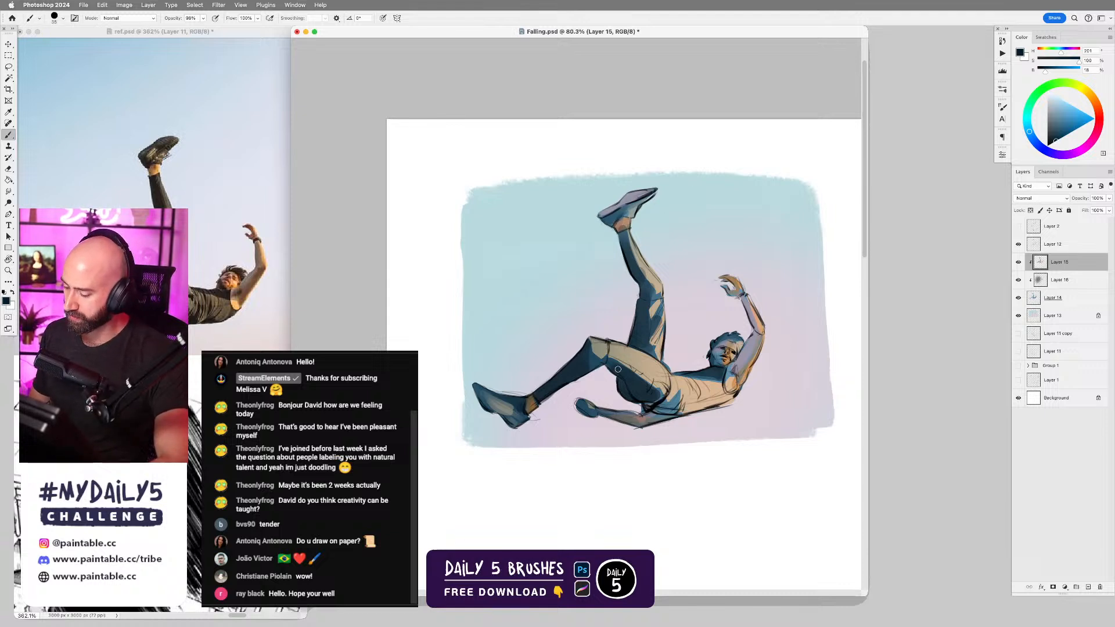
key(bracketright)
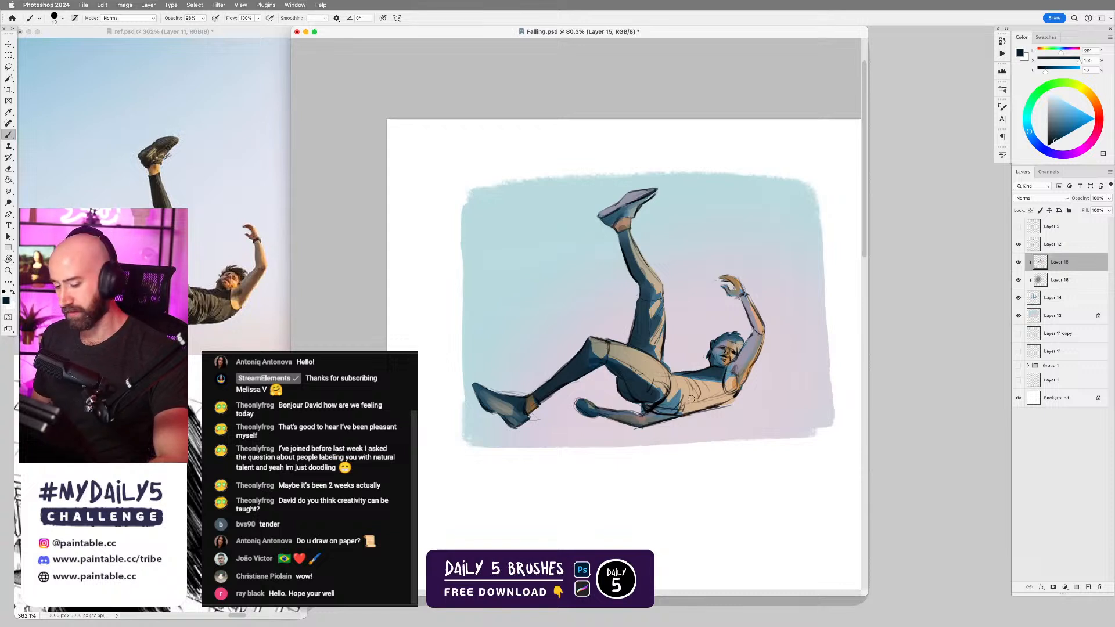
- Shade the torso and the lit top of the bent thigh with navy blue, enlarging the brush for the thigh
key(bracketleft)
drag(661, 407, 679, 411)
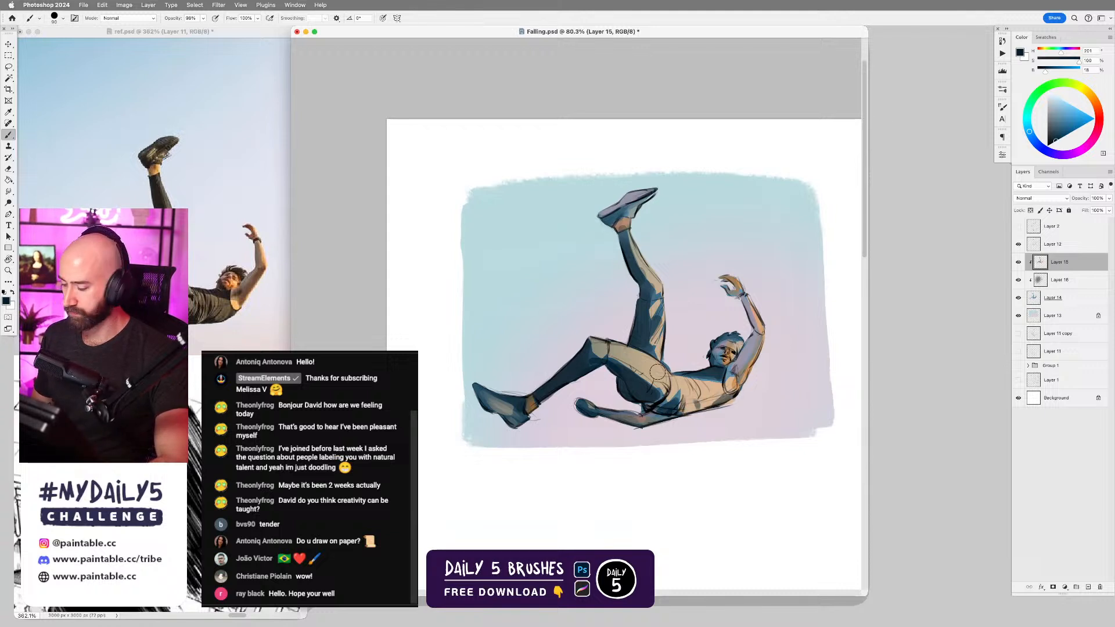
key(bracketright)
drag(620, 361, 661, 382)
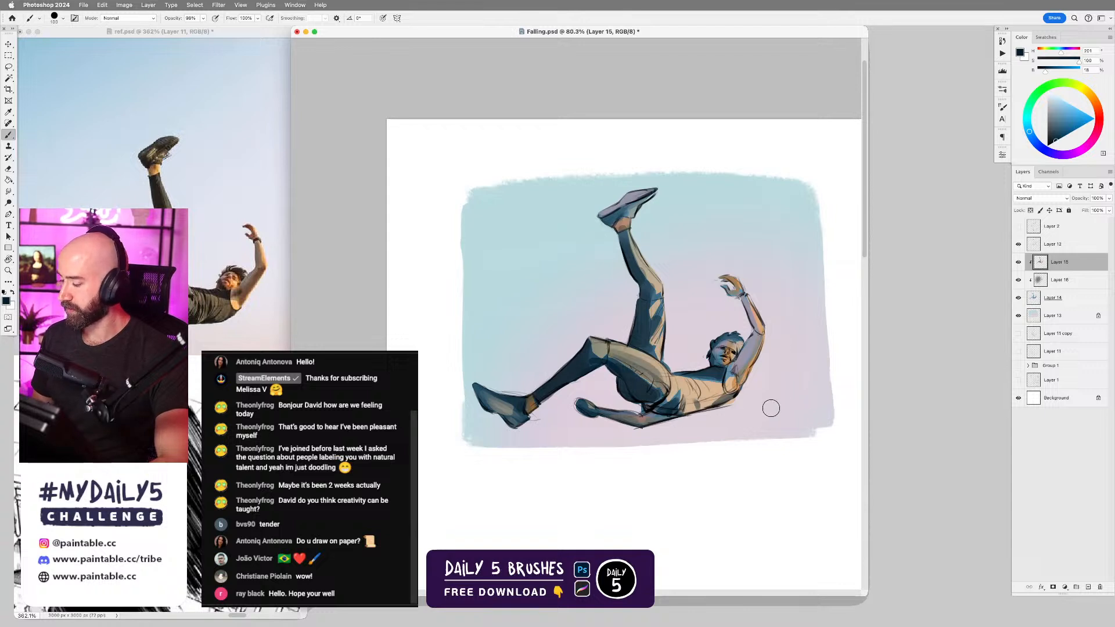
scroll(731, 410, down, 2)
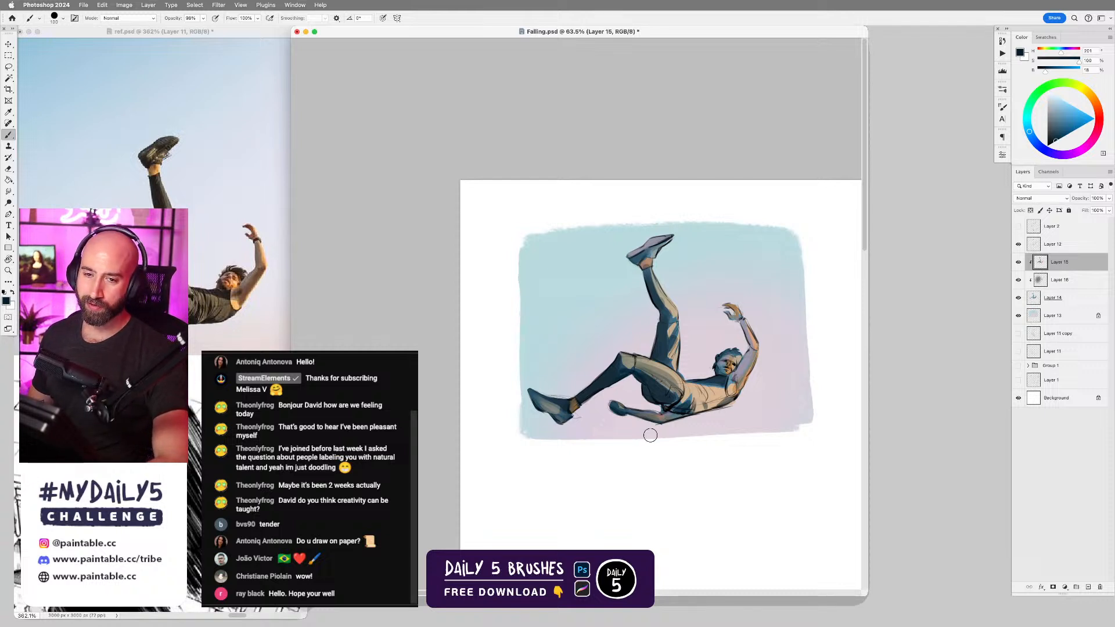
- Sample a dark blue from the shorts and shade the bent thigh with a smaller brush
alt+click(661, 386)
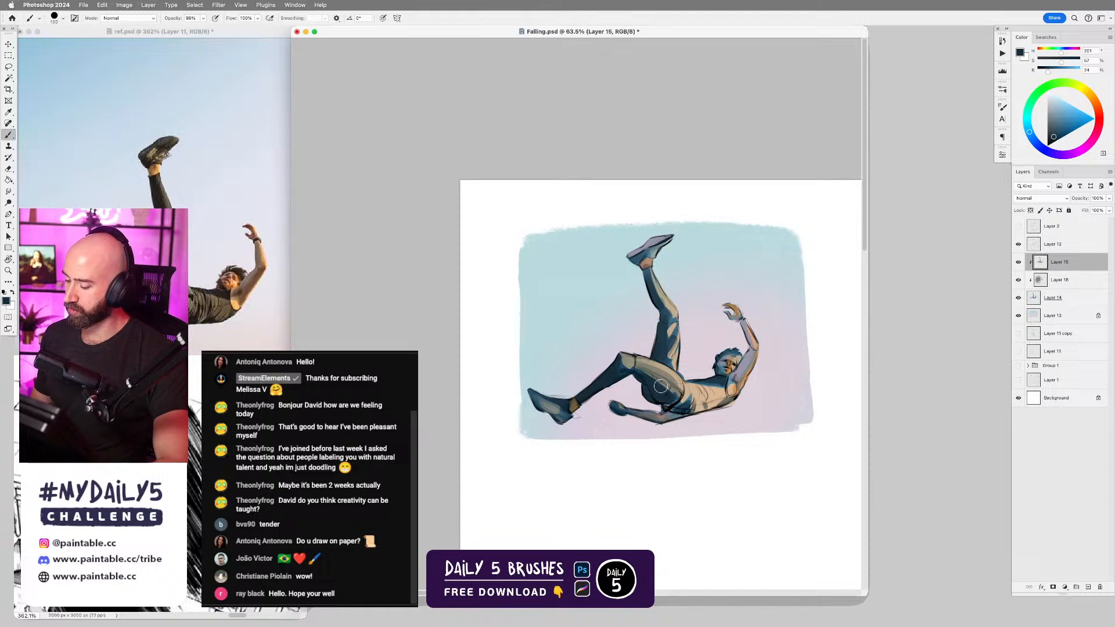
key(bracketleft)
key(bracketleft)
key(bracketleft)
key(bracketleft)
drag(673, 394, 641, 372)
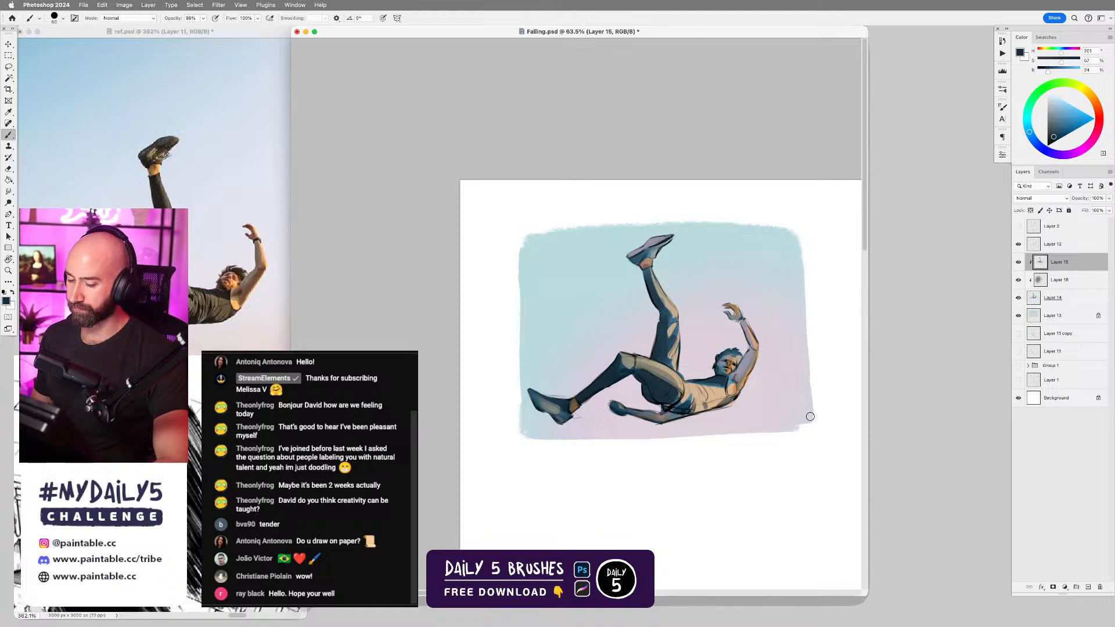
- Sample dark blues from the raised leg and shoe, and refine the raised shoe's shadows with a finer brush
key(bracketleft)
key(bracketleft)
alt+click(664, 336)
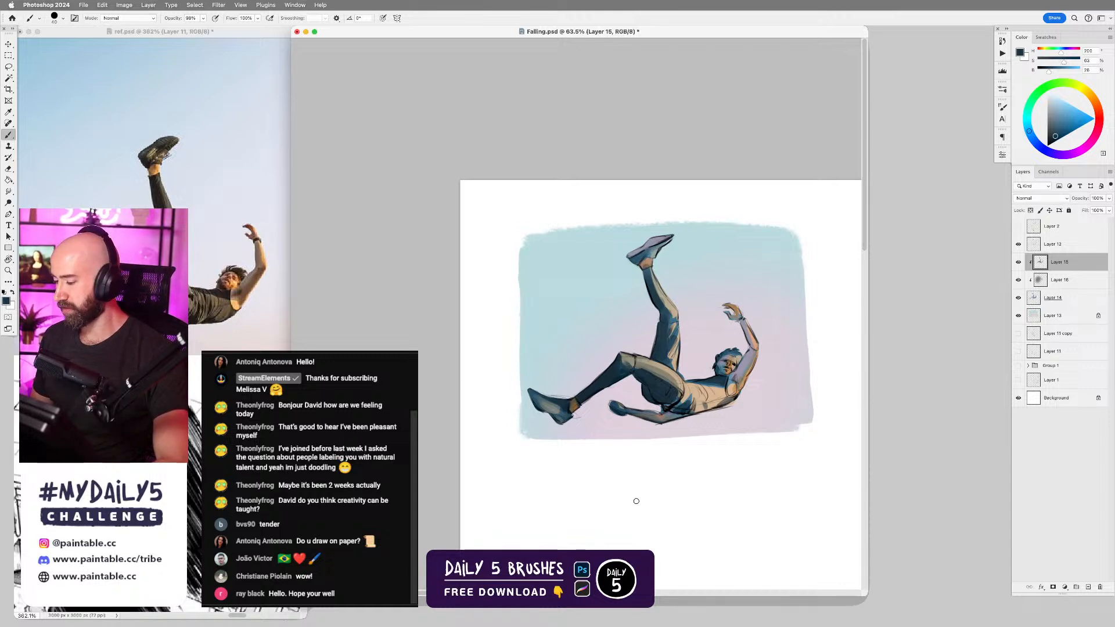
alt+click(663, 239)
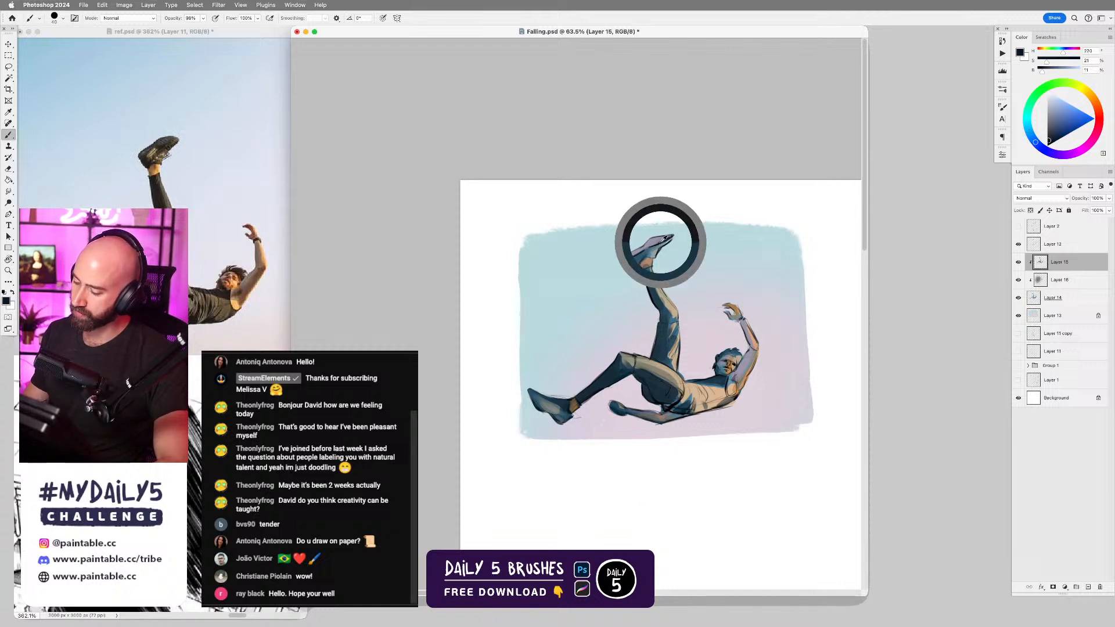
alt+click(652, 244)
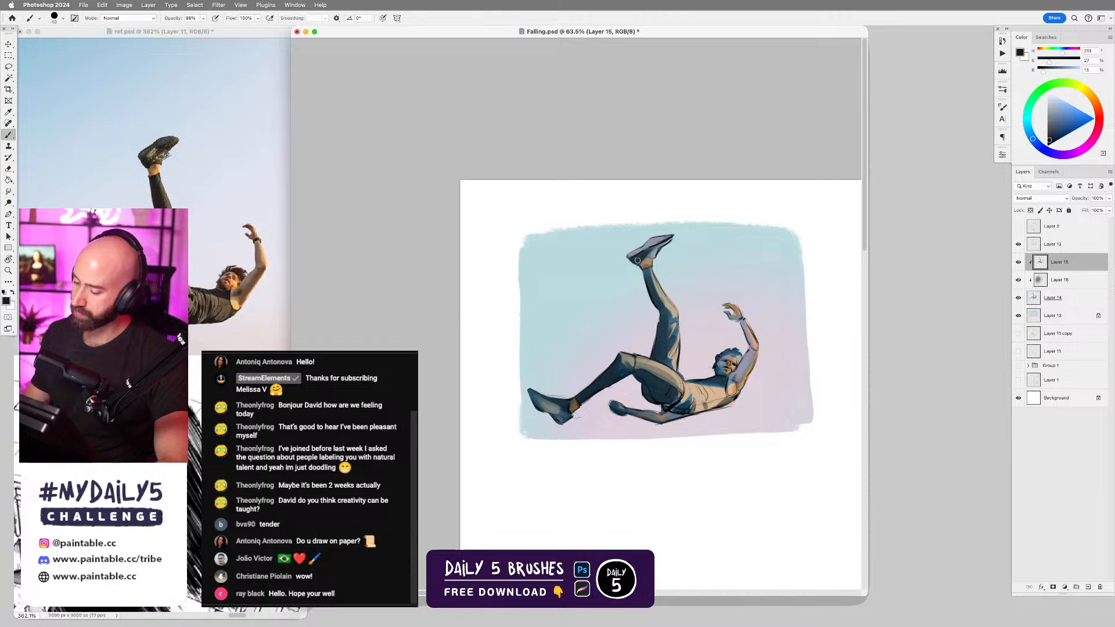
alt+click(641, 257)
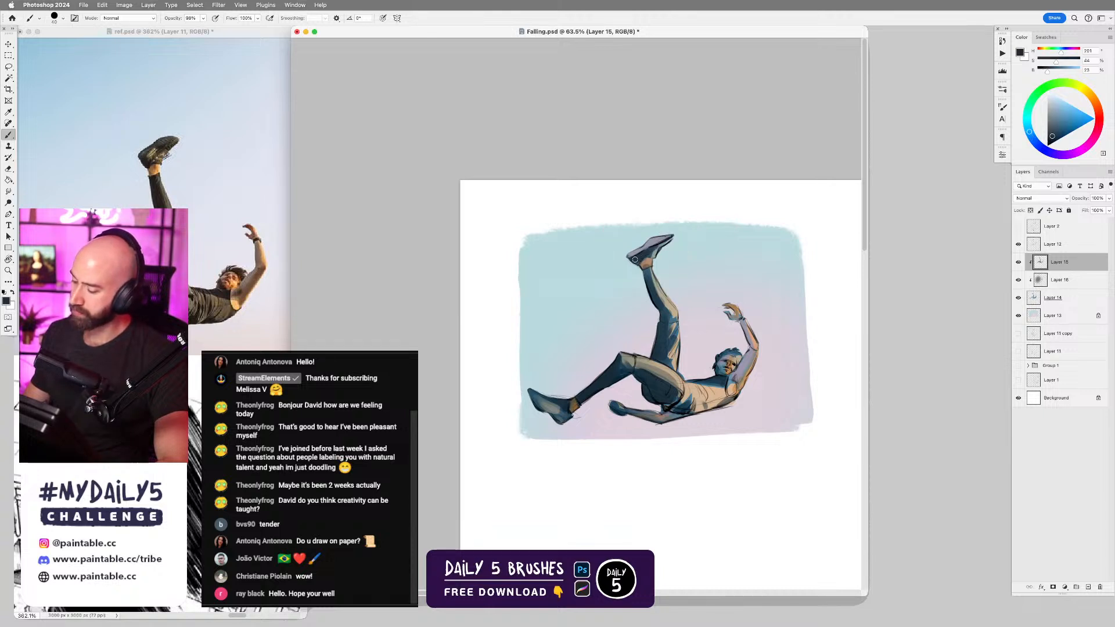
key(bracketleft)
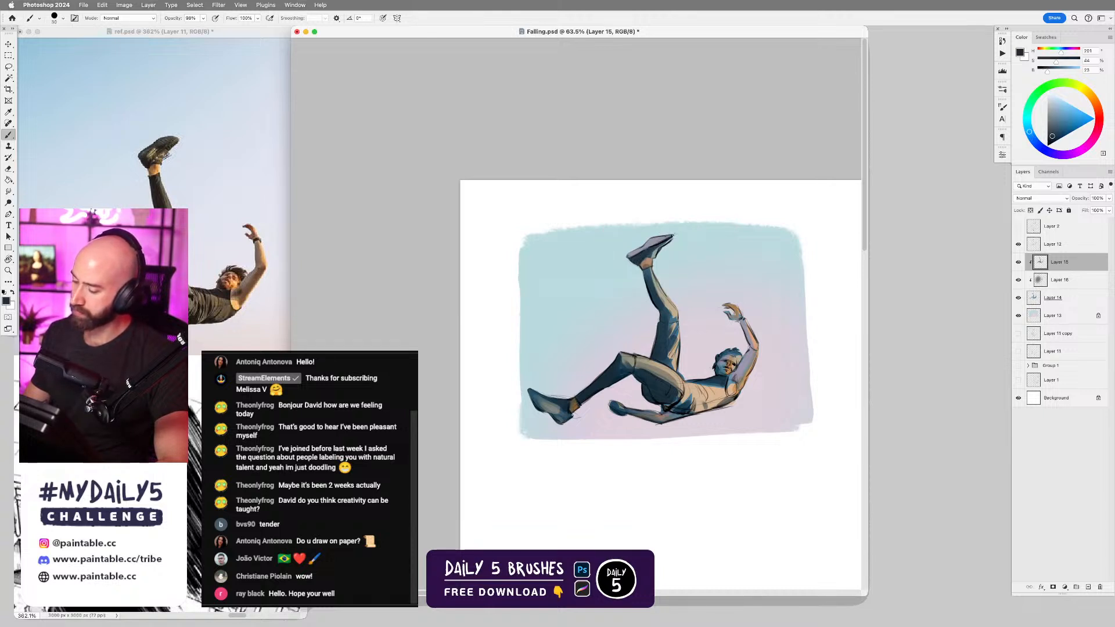
- Shade the lower shoe's heel and the underside of the shorts with the dark blue, using a slightly larger brush
key(bracketright)
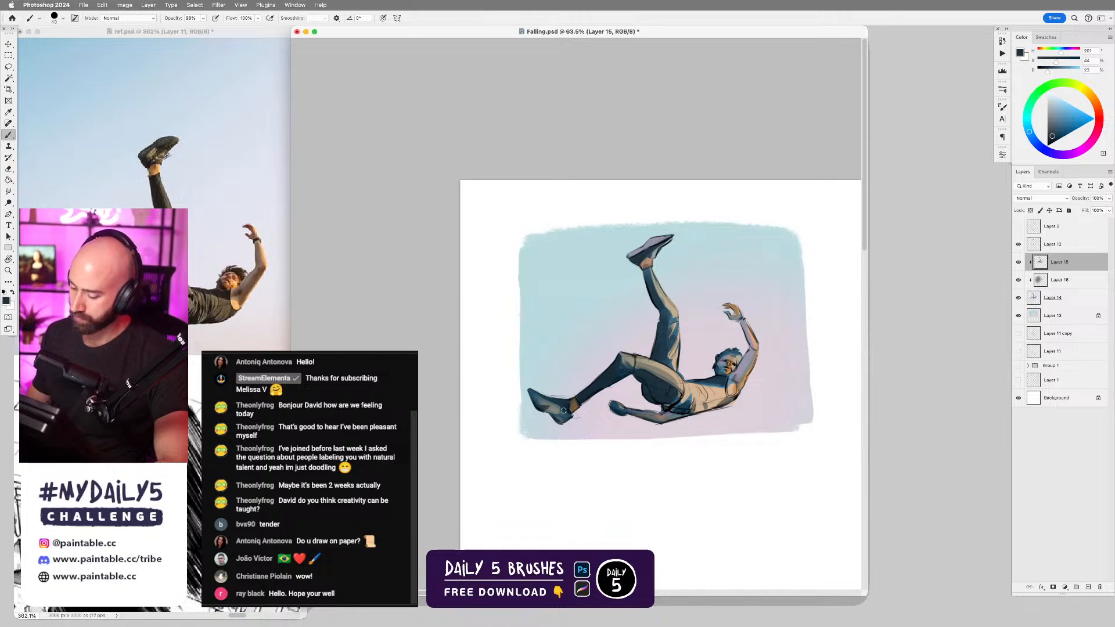
mouse_move(560, 414)
mouse_down()
mouse_move(548, 410)
mouse_move(563, 419)
mouse_up()
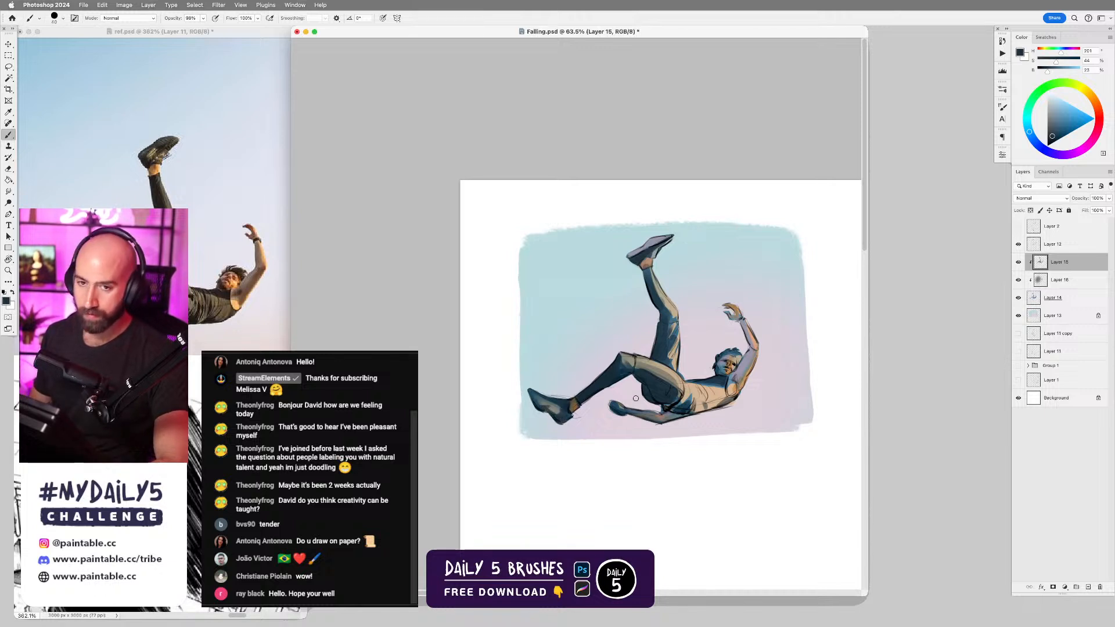
drag(650, 402, 657, 395)
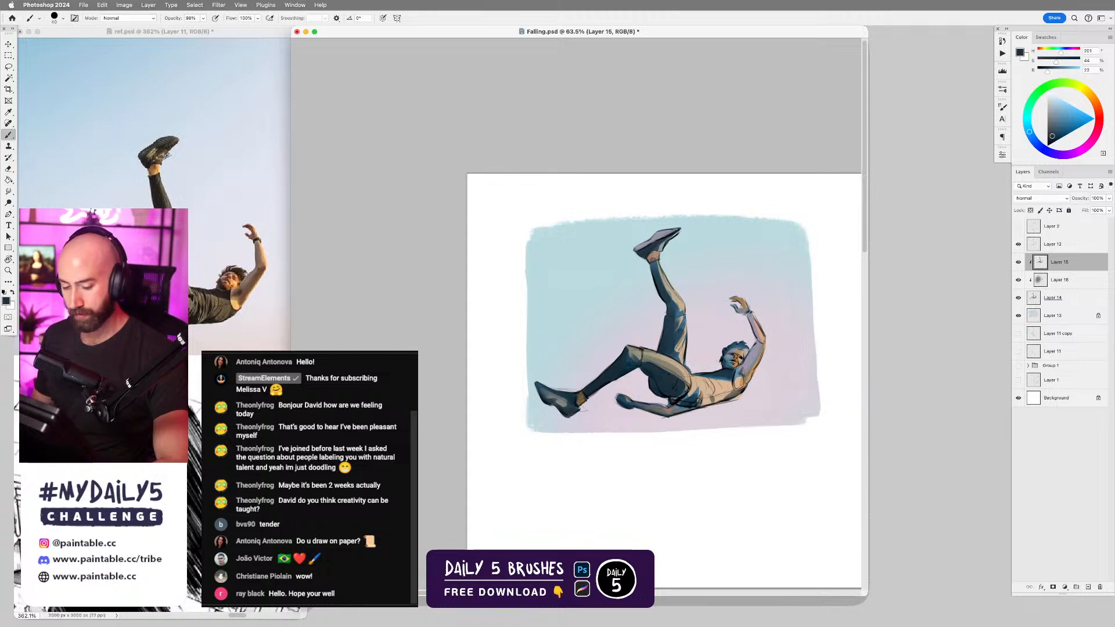
- Sample a warm tan from the figure and paint it along the lower forearm with a larger brush
alt+click(735, 375)
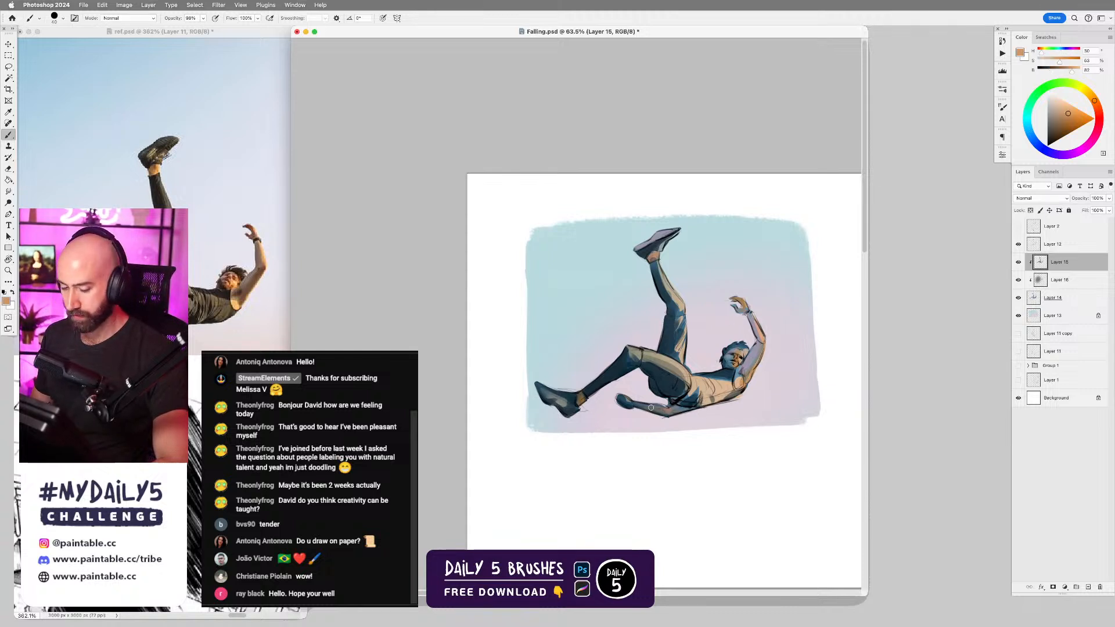
key(])
key(])
drag(635, 404, 678, 412)
- Choose a saturated red and paint it over the lower hand
click(1063, 137)
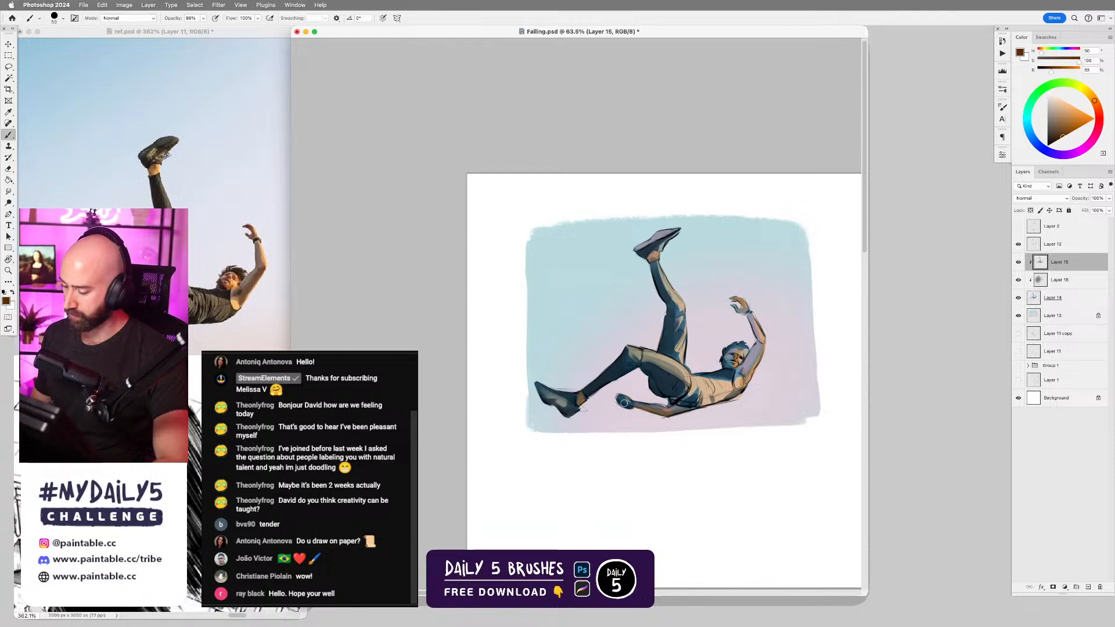
drag(1095, 102, 1099, 114)
click(1072, 121)
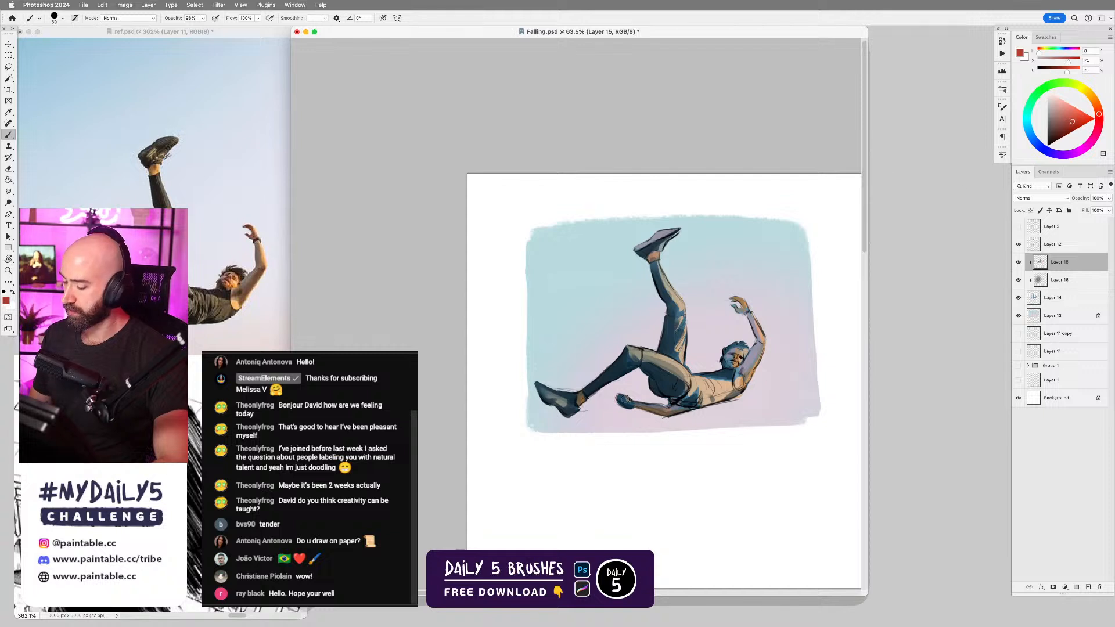
drag(620, 399, 627, 405)
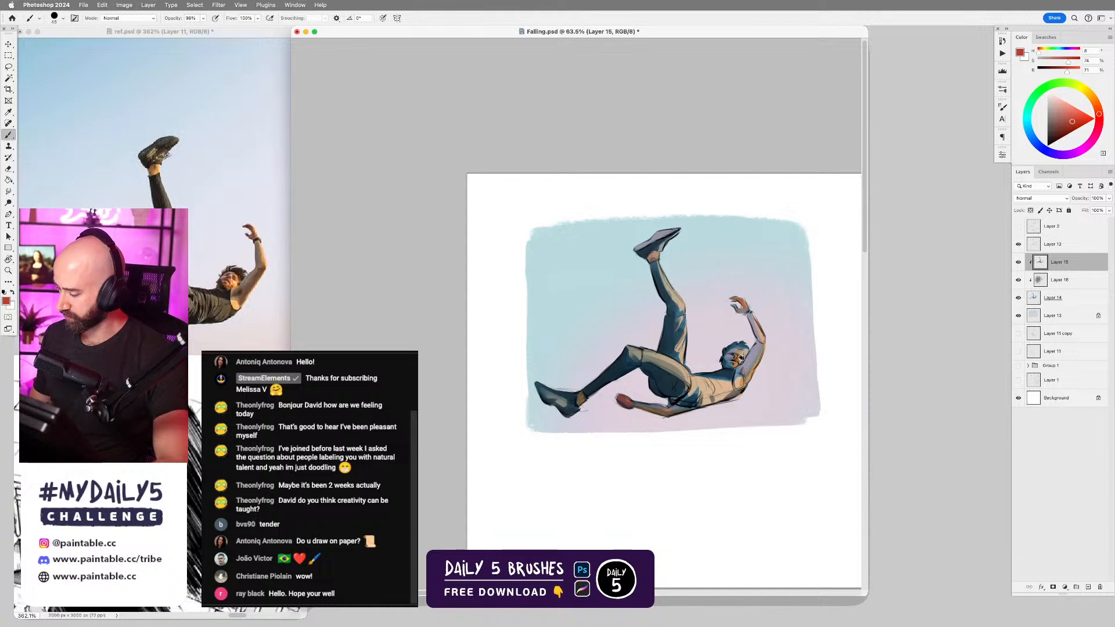
- Step back through the recent strokes and restore them to compare the figure before and after the warm skin tones
key(super+z)
key(super+z)
key(super+z)
key(super+z)
key(super+z)
key(super+z)
key([)
key(super+shift+z)
key(super+shift+z)
key(super+shift+z)
key(super+shift+z)
key(super+shift+z)
key(super+shift+z)
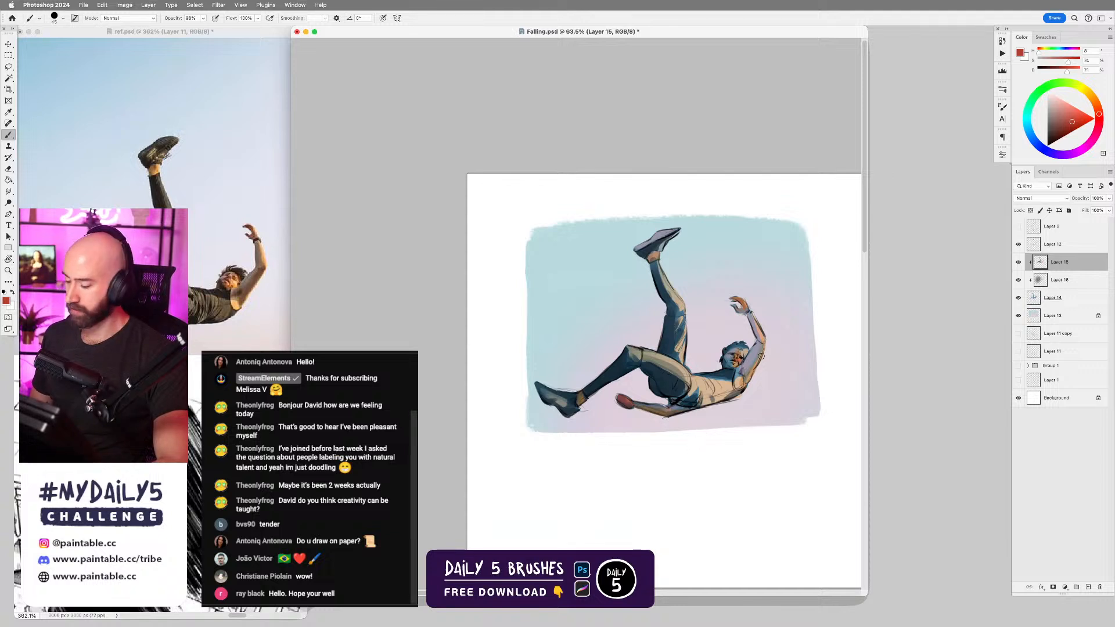
- Brush the red onto the face, arms and raised ankle, adjusting the brush size for the small areas
drag(738, 360, 739, 353)
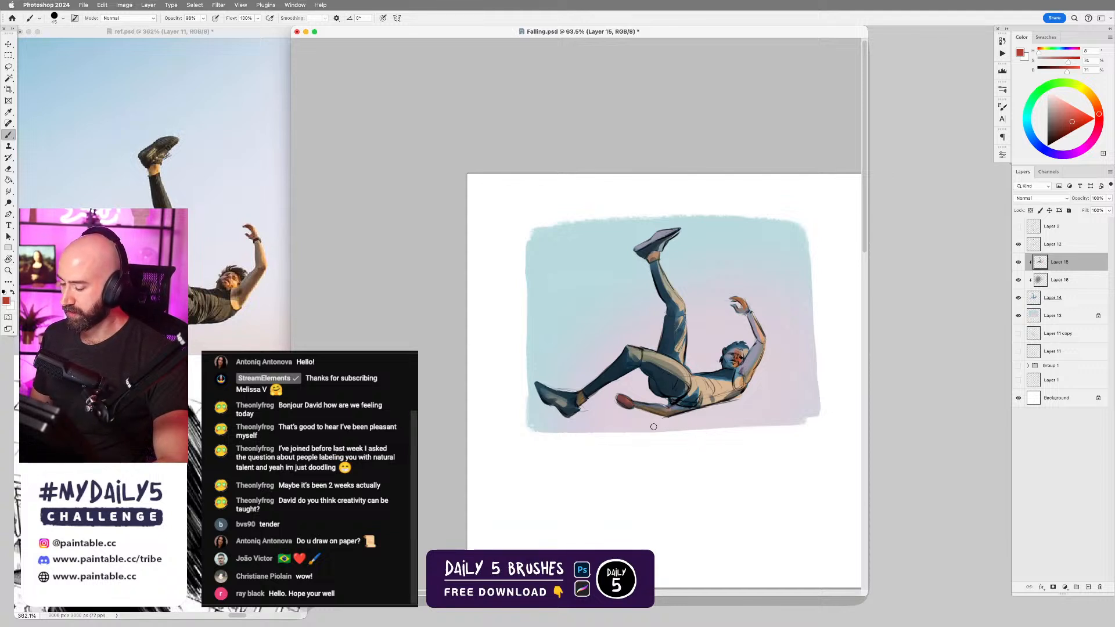
key(bracketleft)
key(bracketleft)
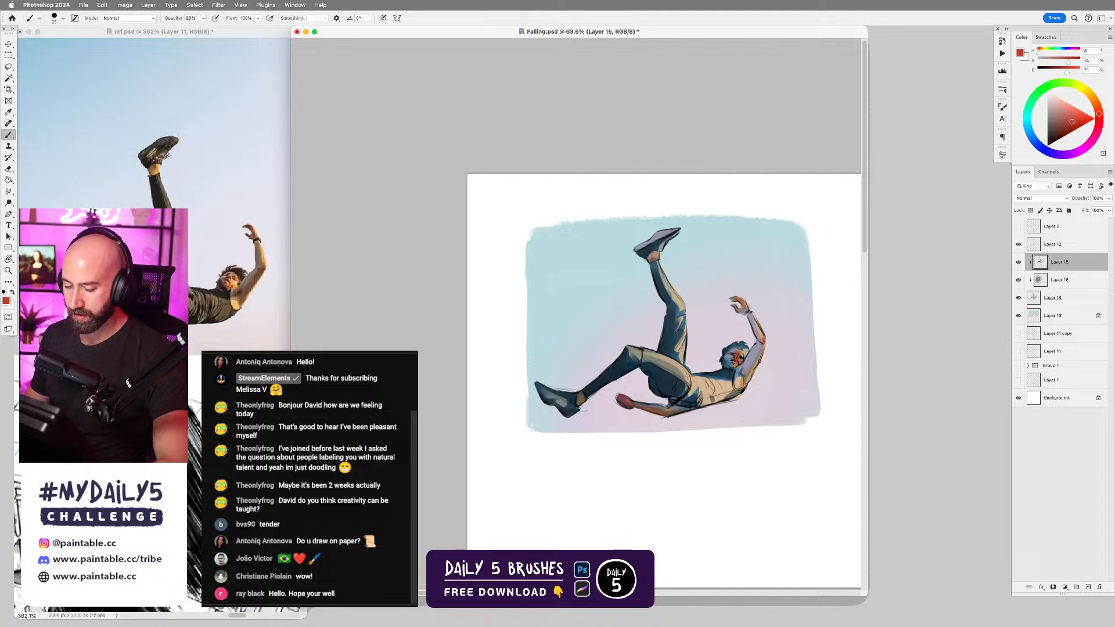
key(bracketright)
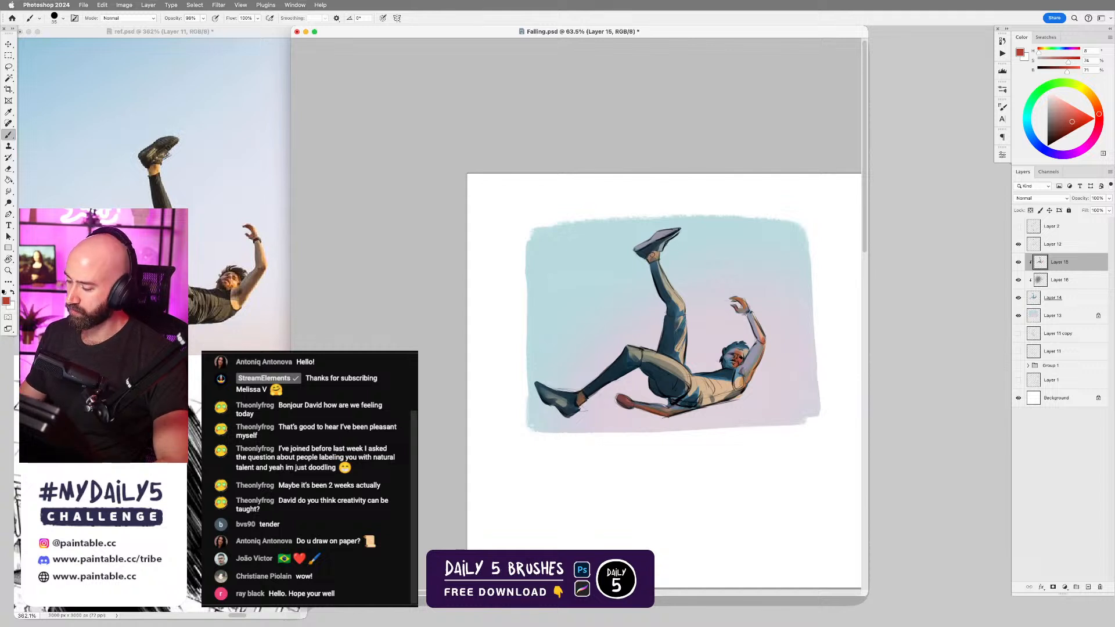
drag(653, 255, 661, 252)
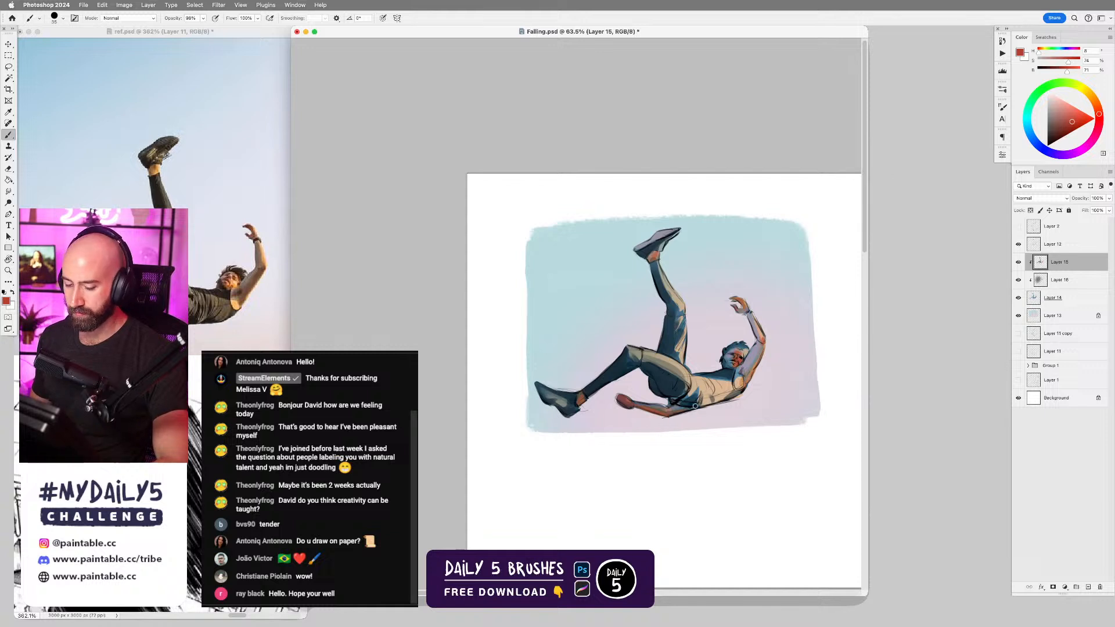
- Sample a near-black blue from the raised leg and a muted lavender from the raised arm, and refine the face and arm with a smaller brush
key(d)
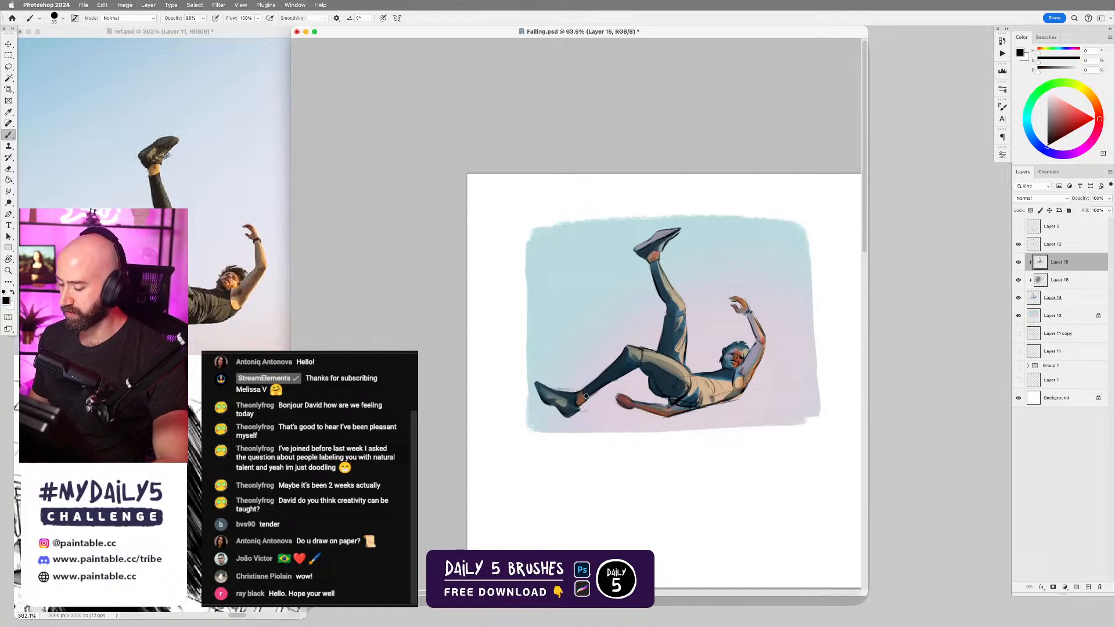
alt+click(657, 272)
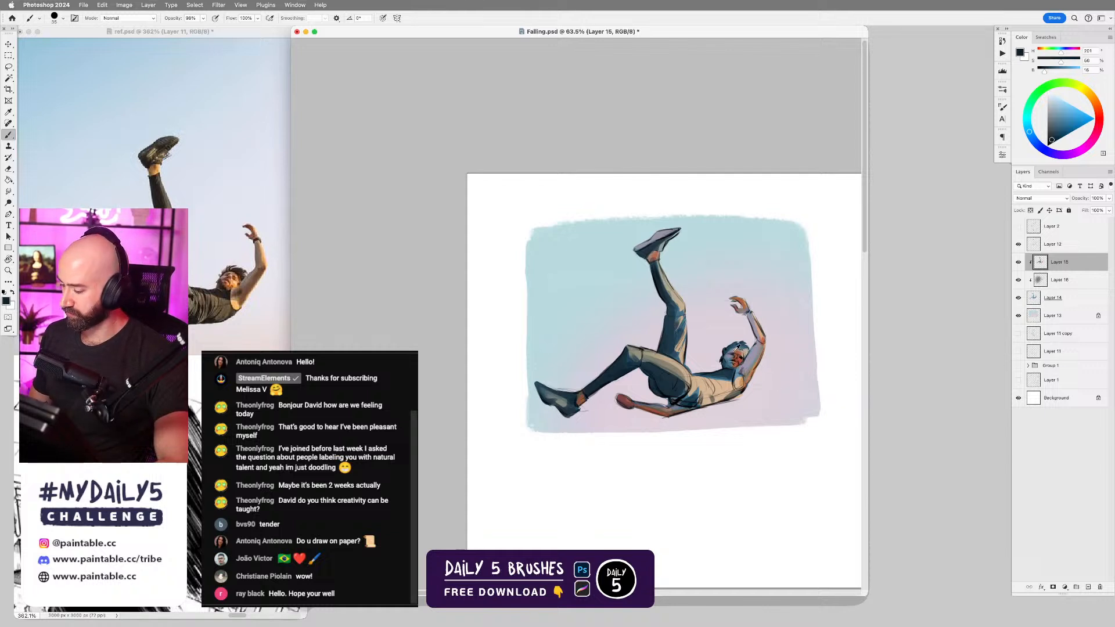
alt+click(763, 348)
key(bracketleft)
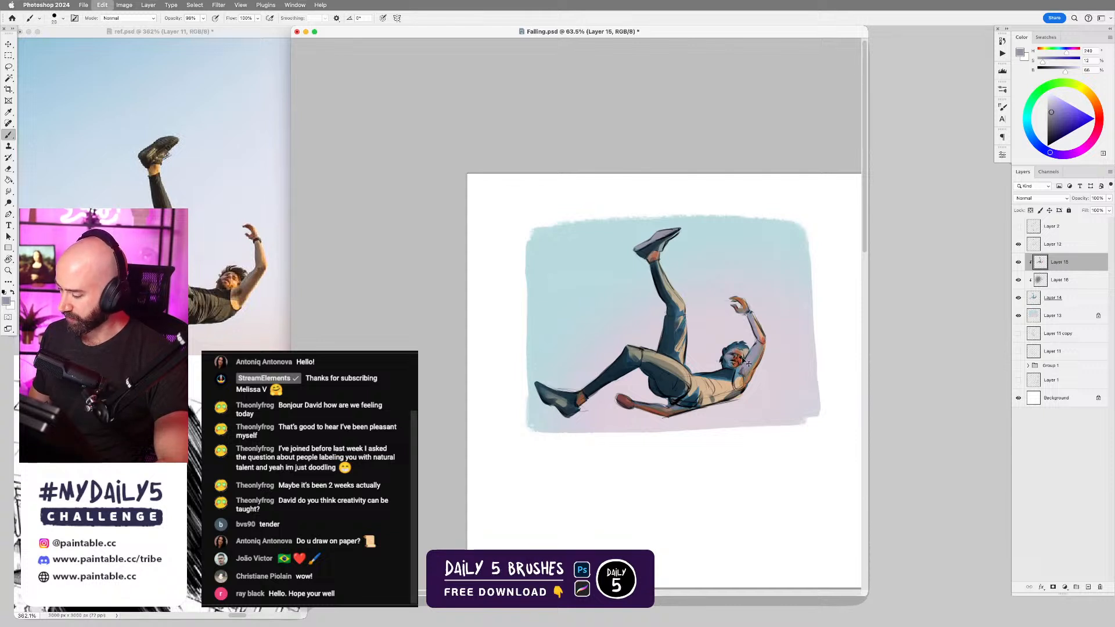
scroll(742, 350, up, 3)
key(bracketleft)
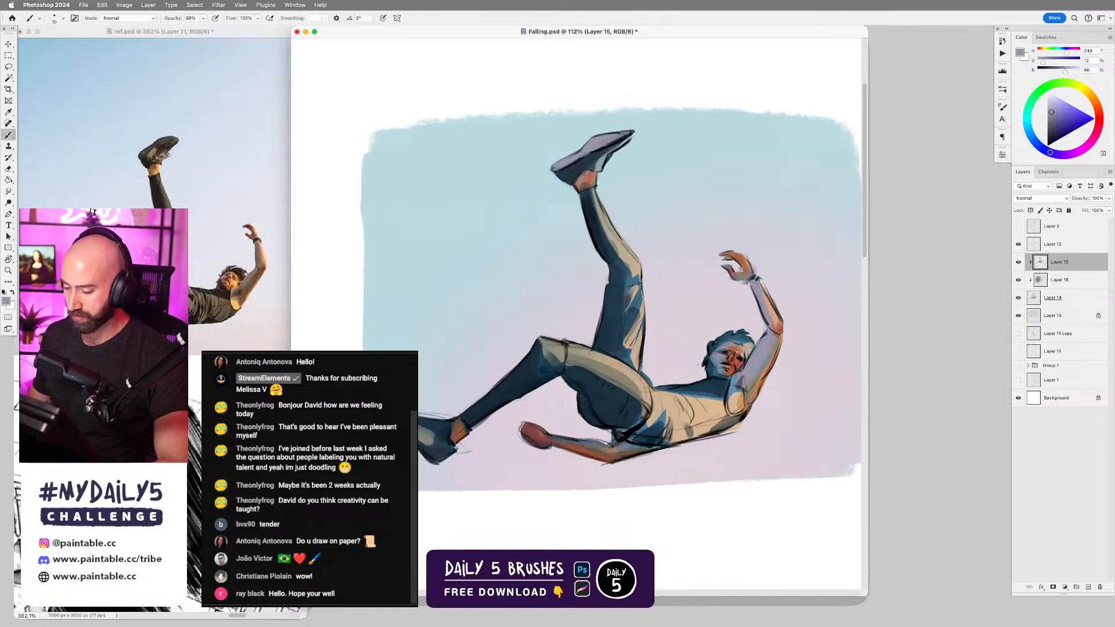
alt+click(765, 350)
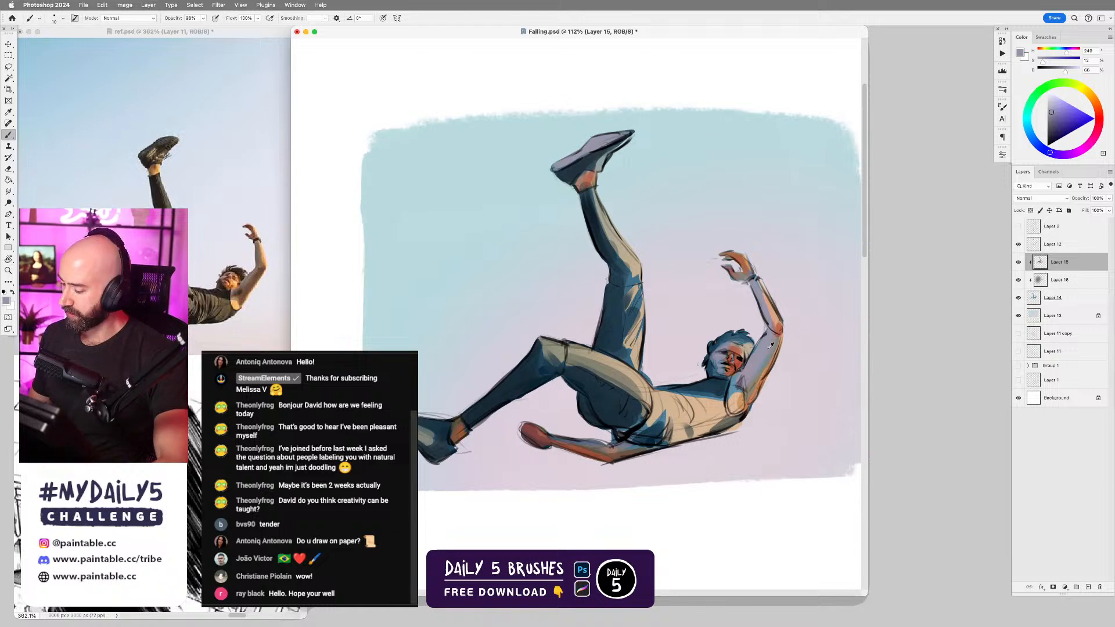
- Choose a light yellow-orange and add highlights to the lower hand and both ankles
alt+click(772, 316)
drag(1097, 103, 1084, 89)
click(1073, 106)
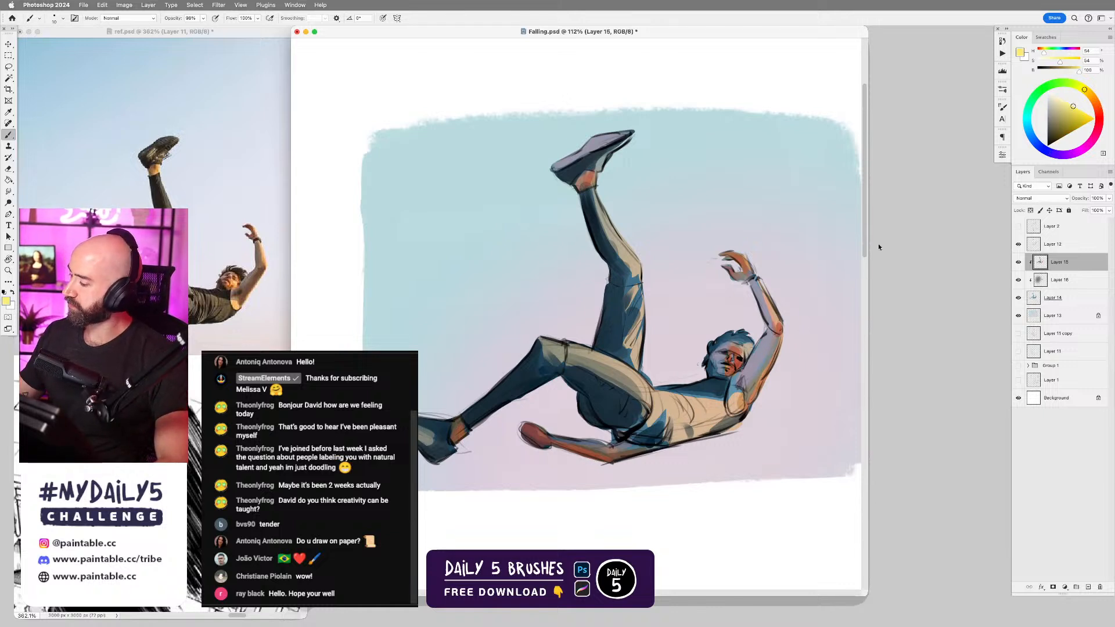
click(1091, 95)
key(bracketright)
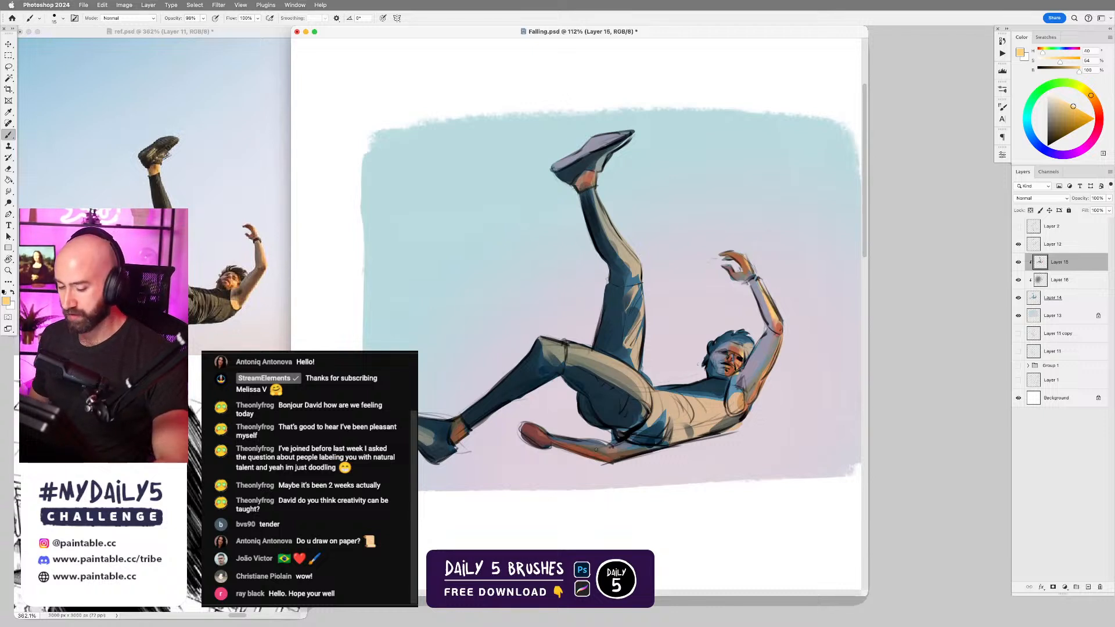
drag(535, 426, 552, 438)
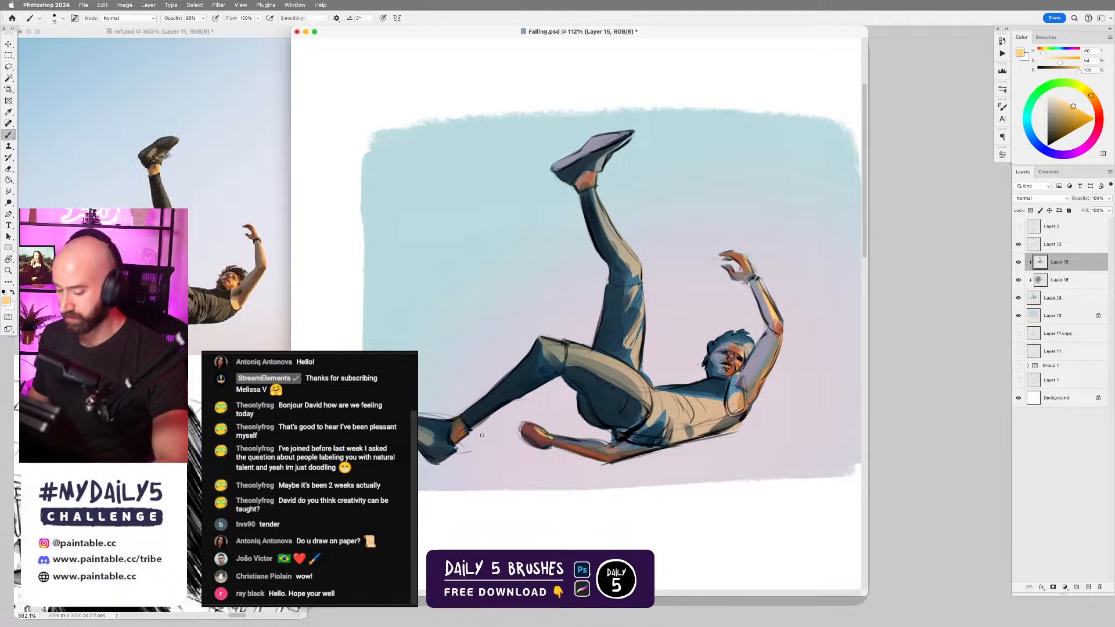
drag(460, 434, 457, 438)
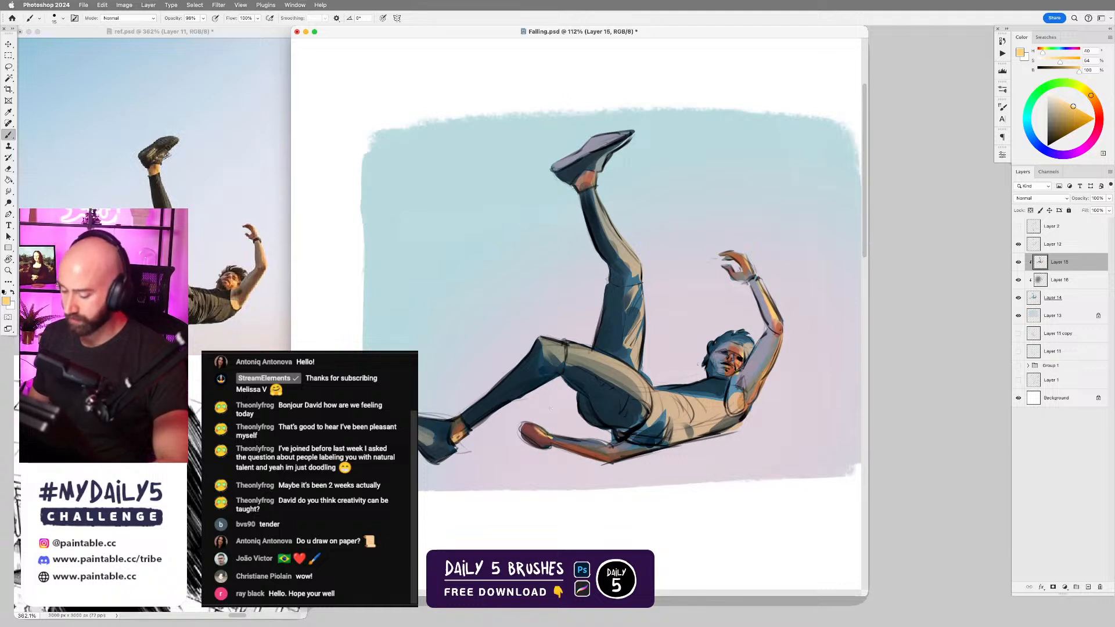
drag(592, 173, 592, 186)
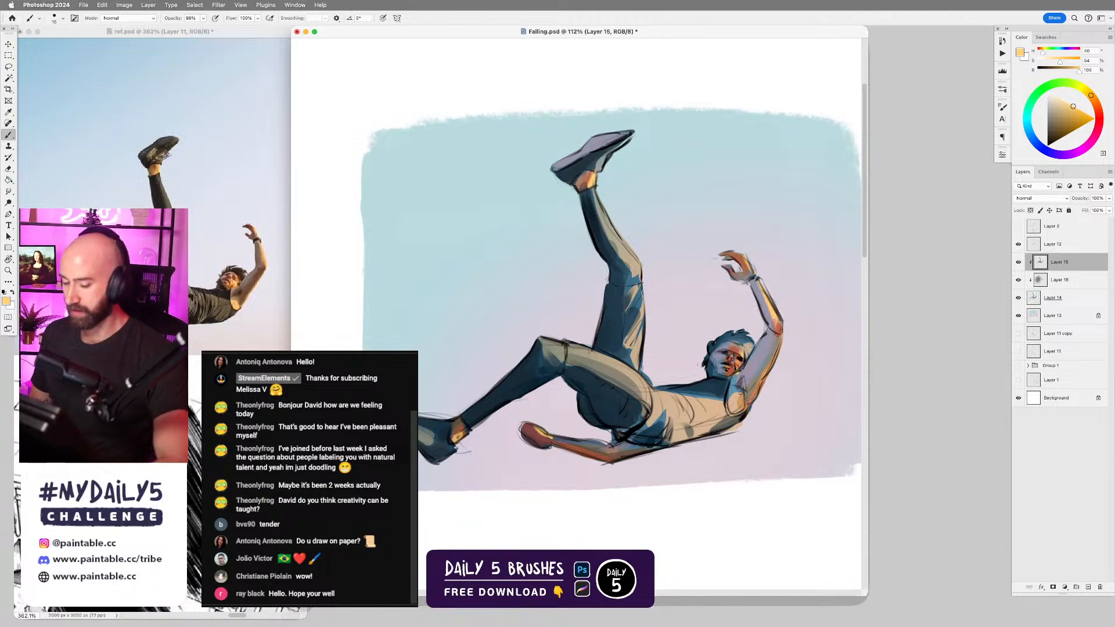
- Sample the dark blue near the shoulder, darken it to near-black and paint the hair with a resized brush
scroll(723, 399, down, 6)
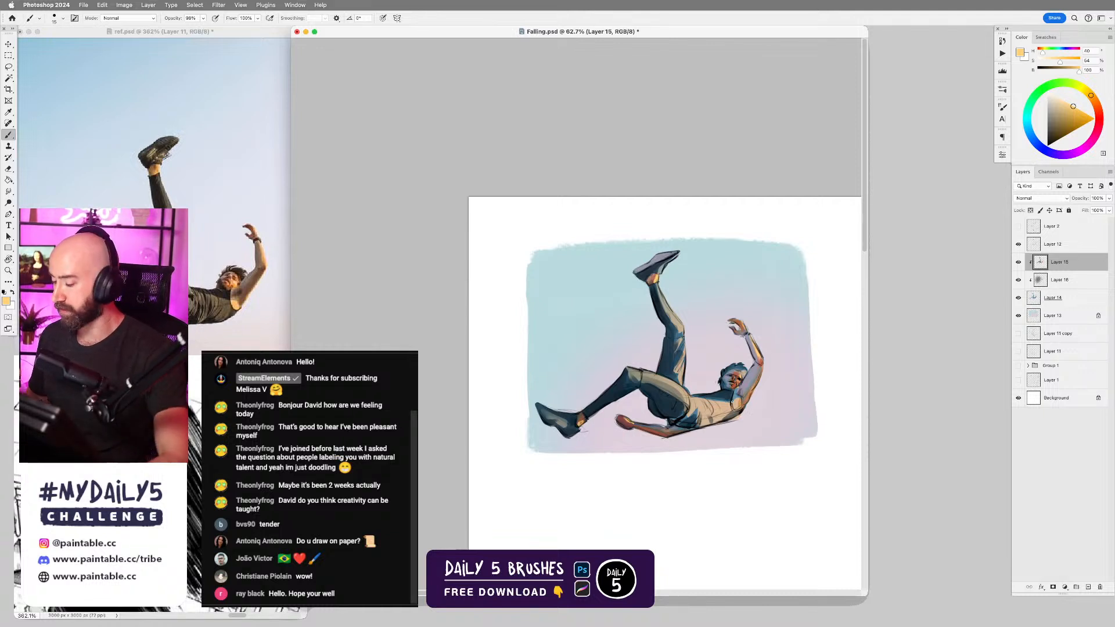
scroll(754, 398, up, 5)
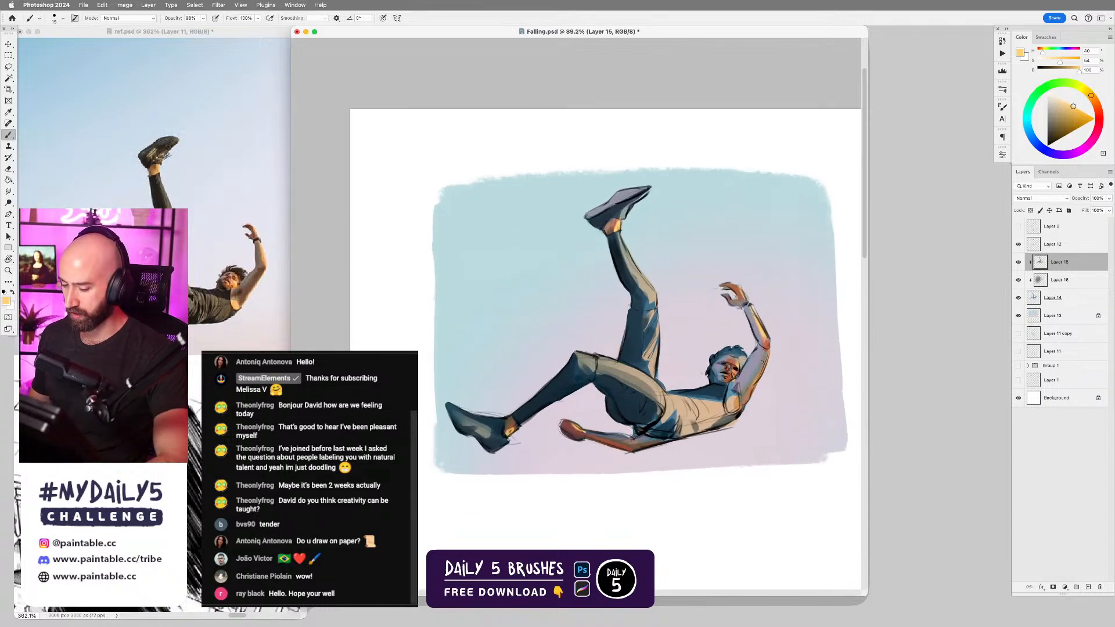
alt+click(712, 388)
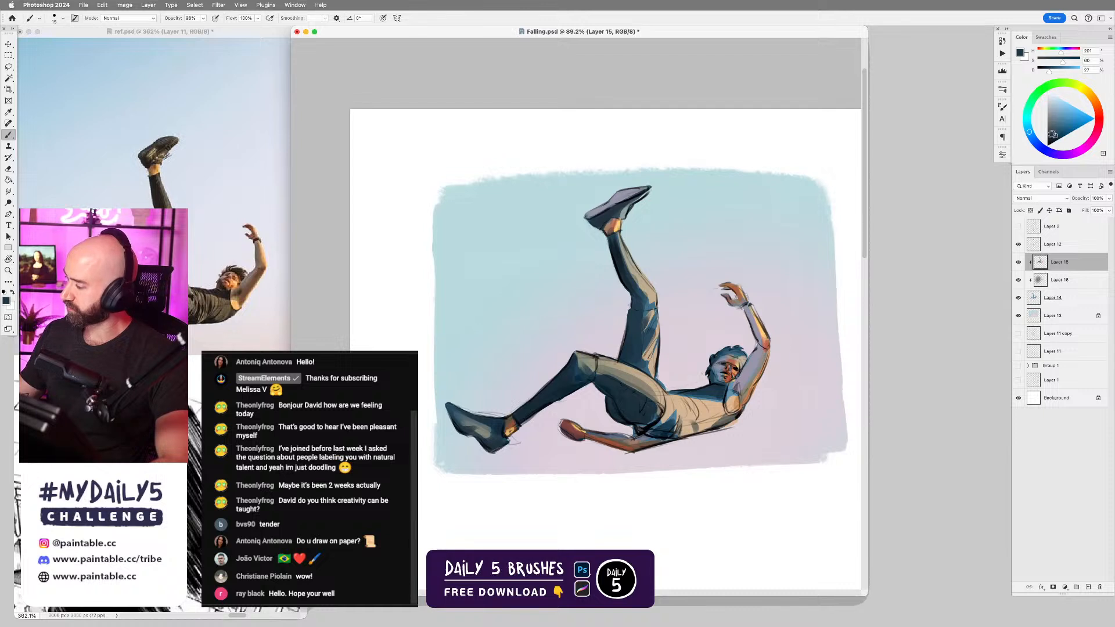
drag(1055, 136, 1053, 140)
key(bracketright)
key(bracketright)
key(bracketright)
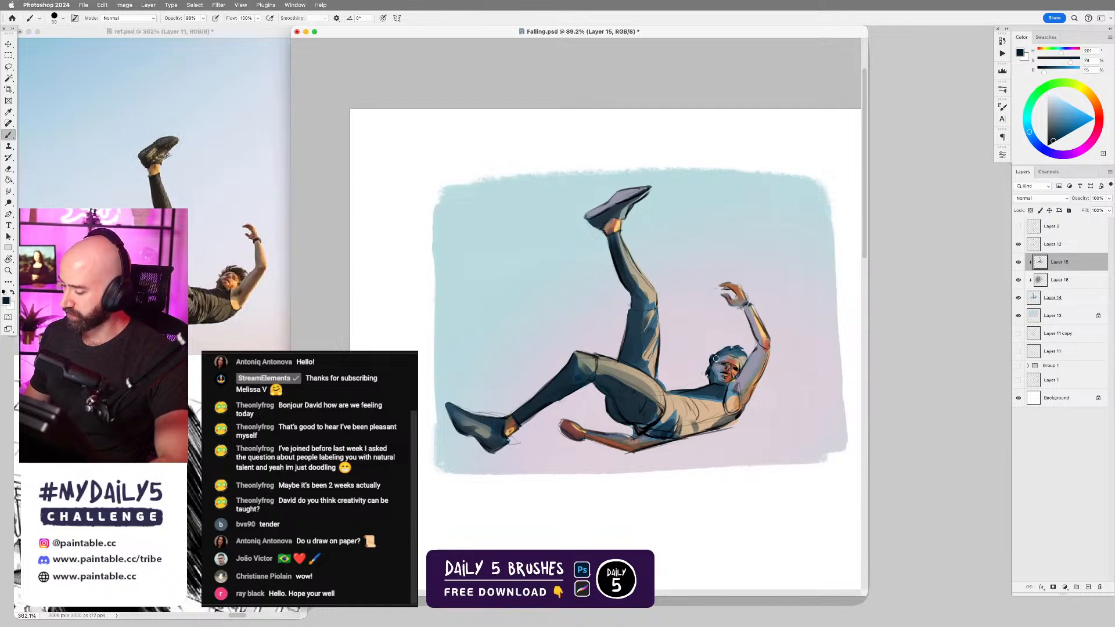
key(bracketleft)
drag(734, 350, 740, 352)
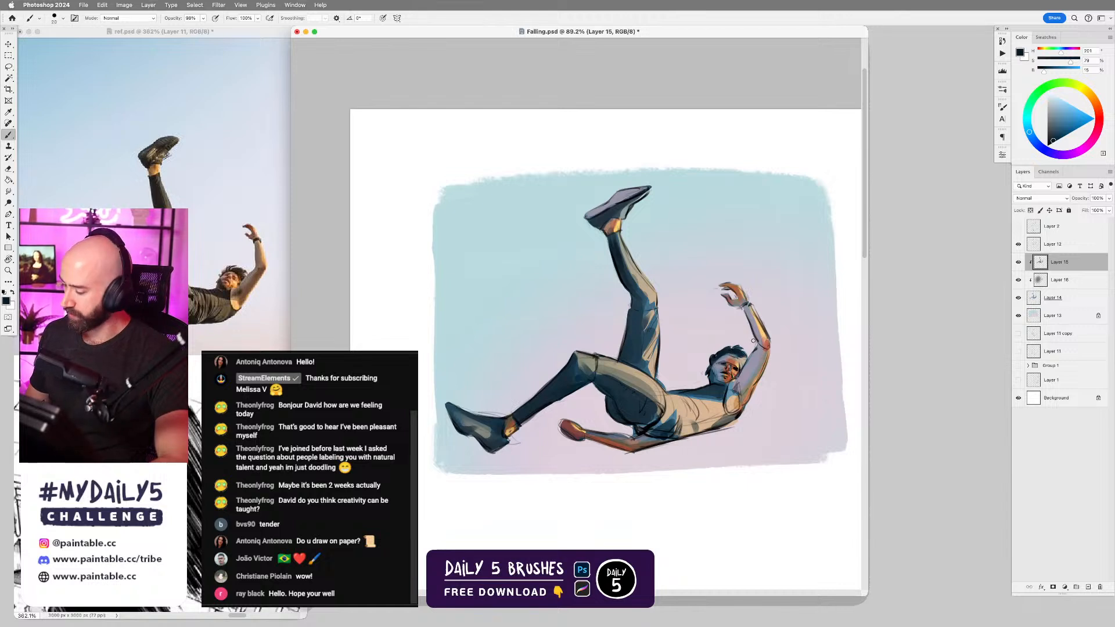
- Shift the paint color to a dark warm brown, add a new layer above Layer 12 and adjust the brush size
click(1097, 109)
click(1053, 246)
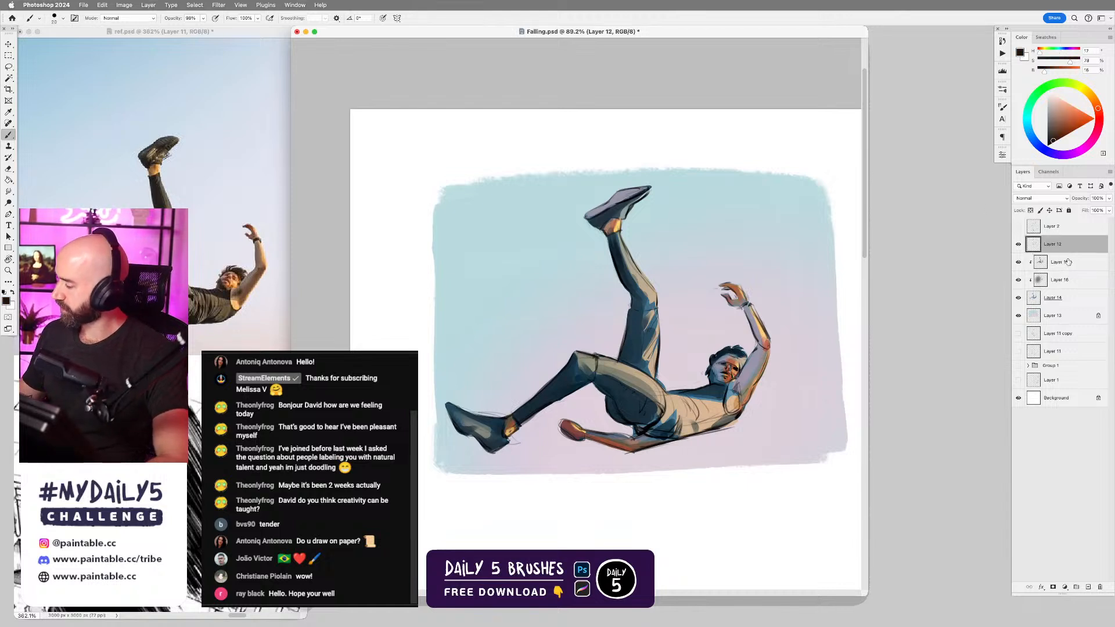
key(alt+shift+super+n)
scroll(723, 353, up, 3)
key(bracketright)
key(bracketleft)
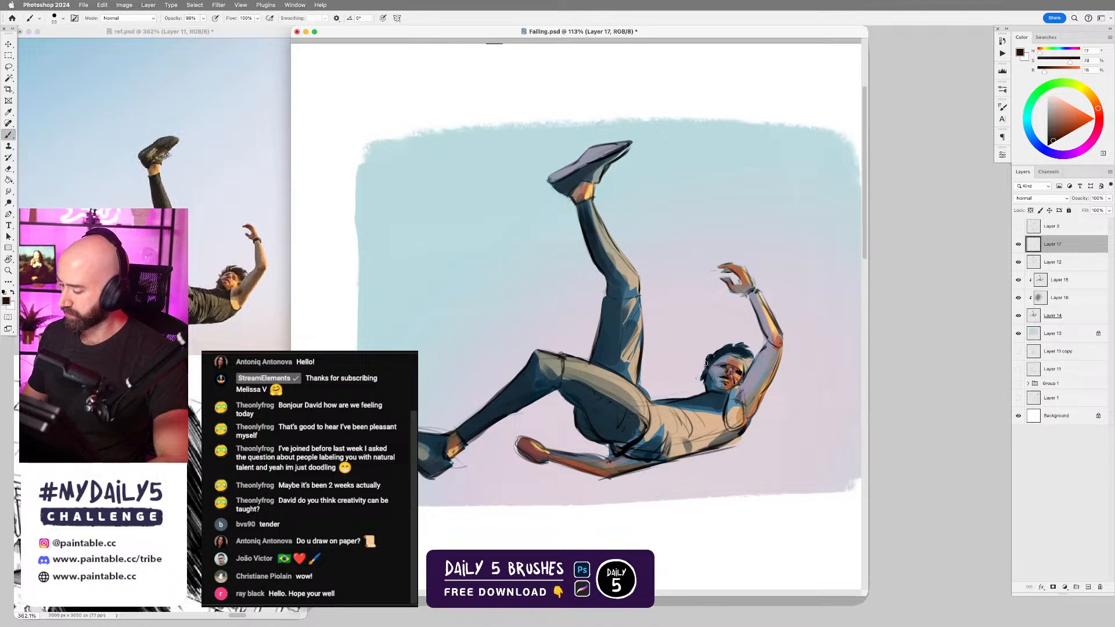
- Sample pale lavender from the backdrop and dark blue from the hair, and repaint the upper edge of the hair
alt+click(711, 354)
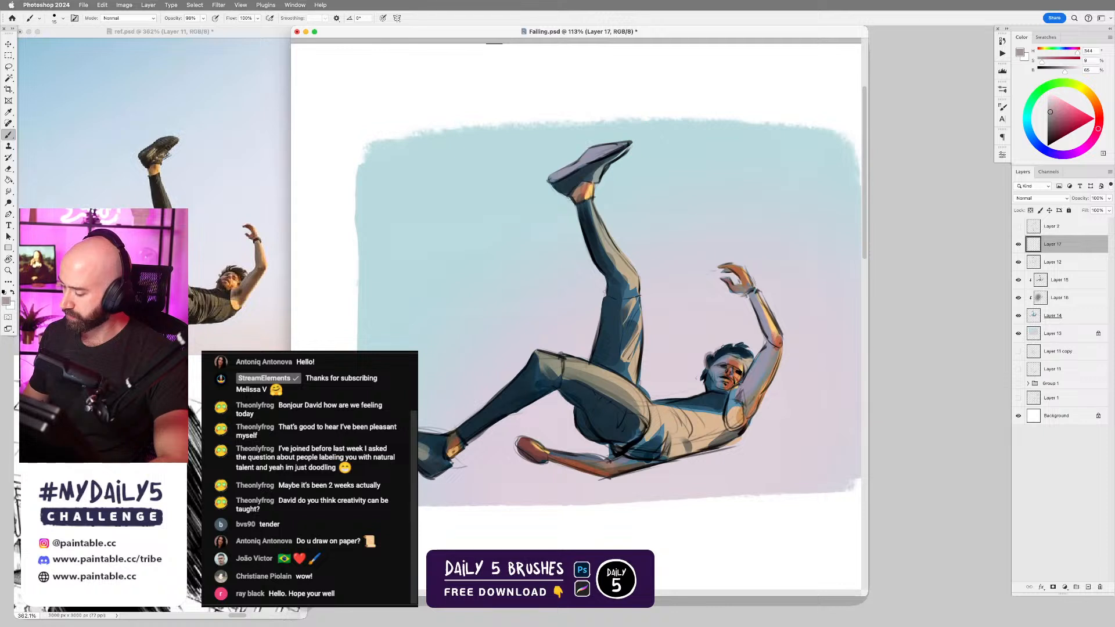
alt+click(734, 347)
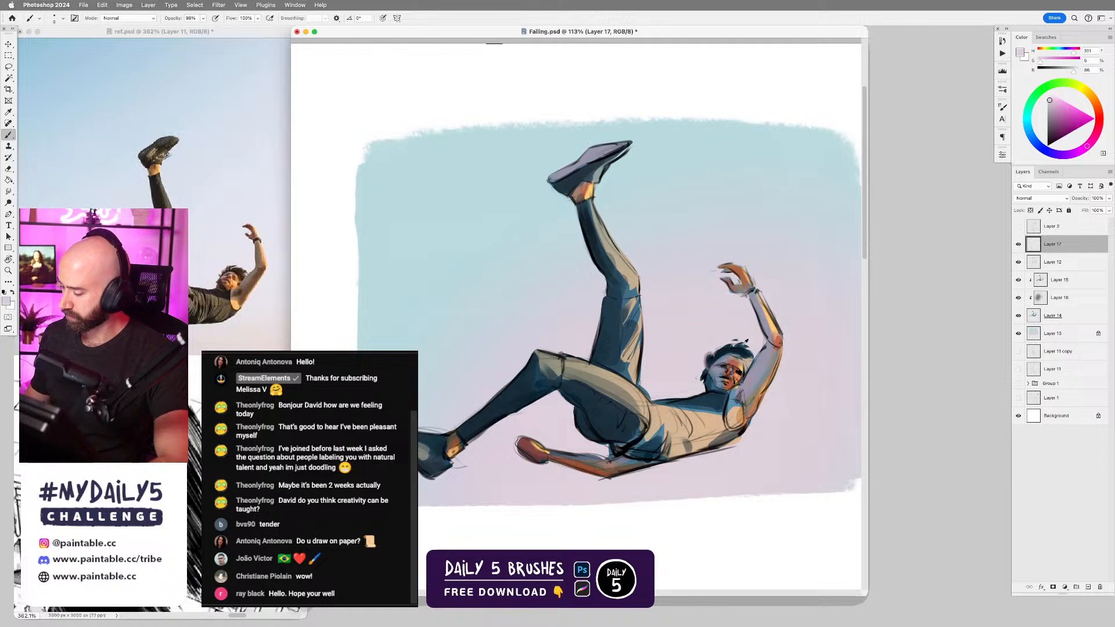
alt+click(724, 347)
alt+click(722, 346)
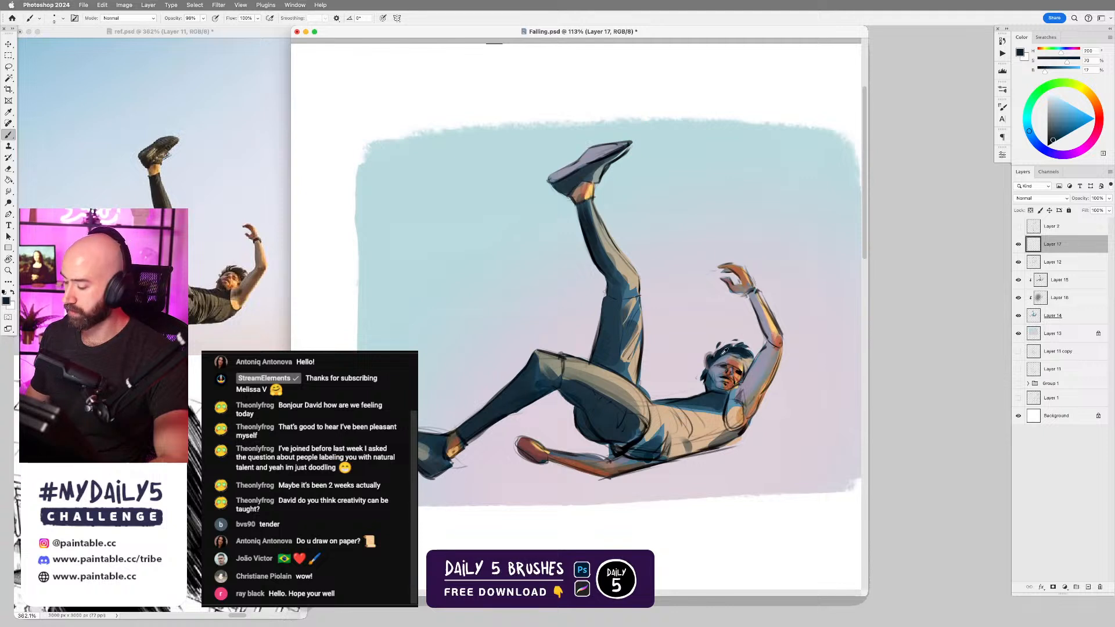
key(bracketright)
drag(715, 352, 723, 352)
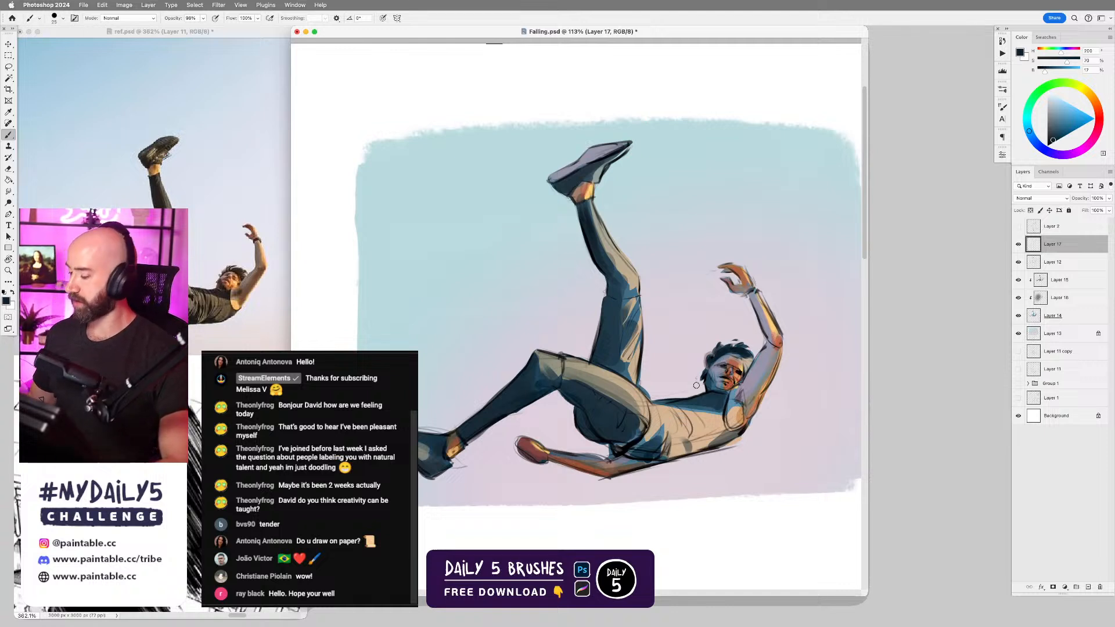
- Build up the dark blue hair around the forehead and refine the hairline with a smaller brush
alt+click(745, 349)
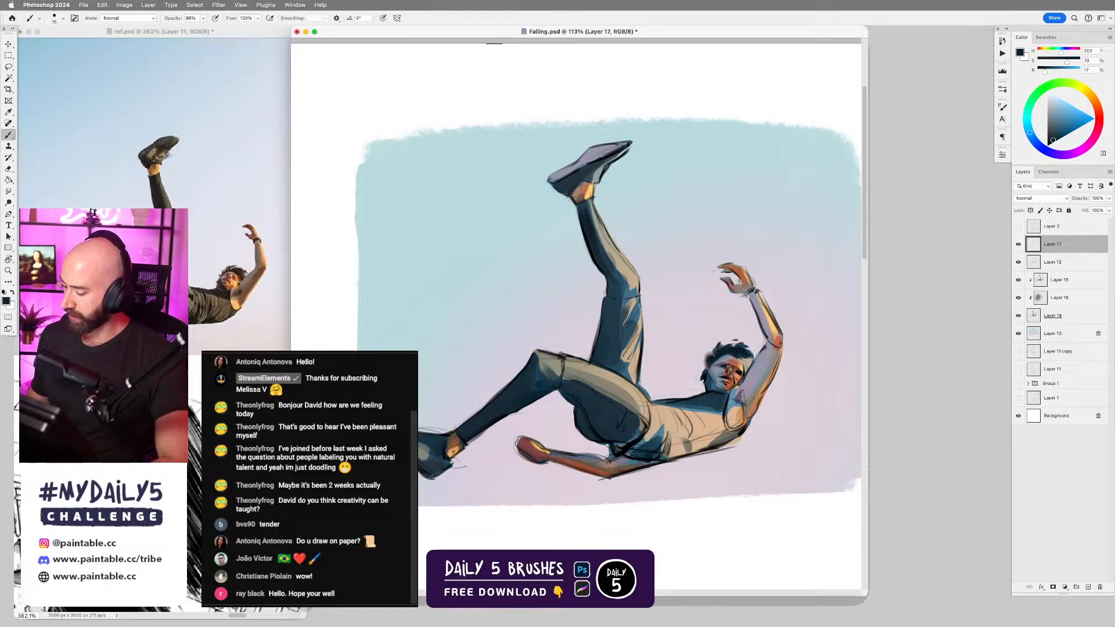
mouse_move(748, 355)
mouse_down()
mouse_move(744, 370)
mouse_move(713, 366)
mouse_up()
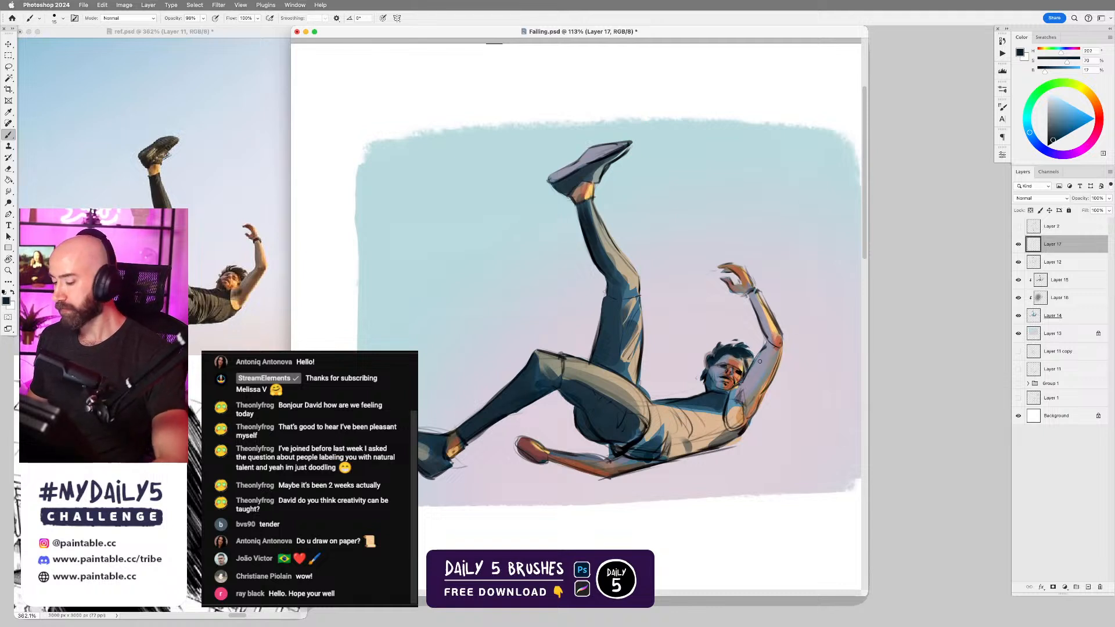
key(bracketleft)
drag(719, 366, 728, 362)
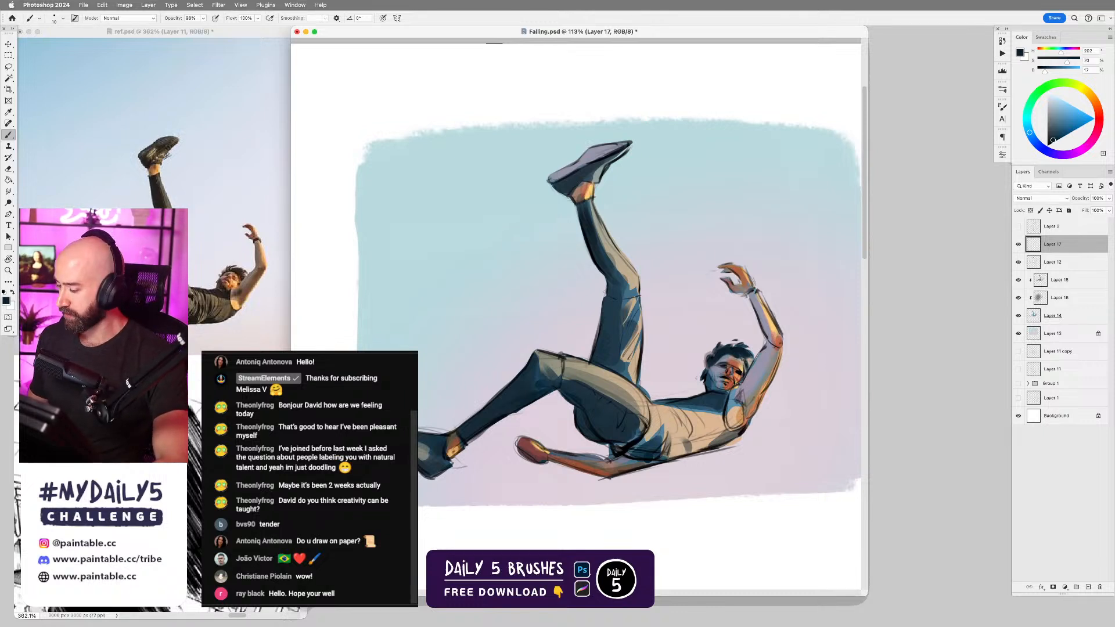
- Sample yellow-orange, near-black and muted blue-grey tones from the head, and refine the facial features and forehead with a small brush
alt+click(740, 369)
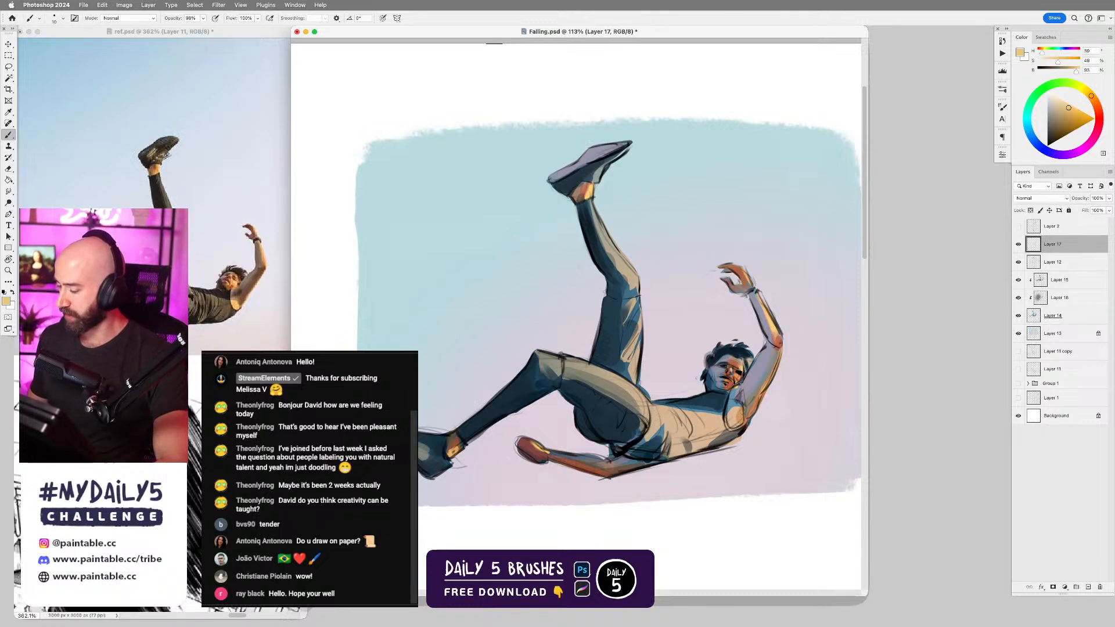
alt+click(741, 370)
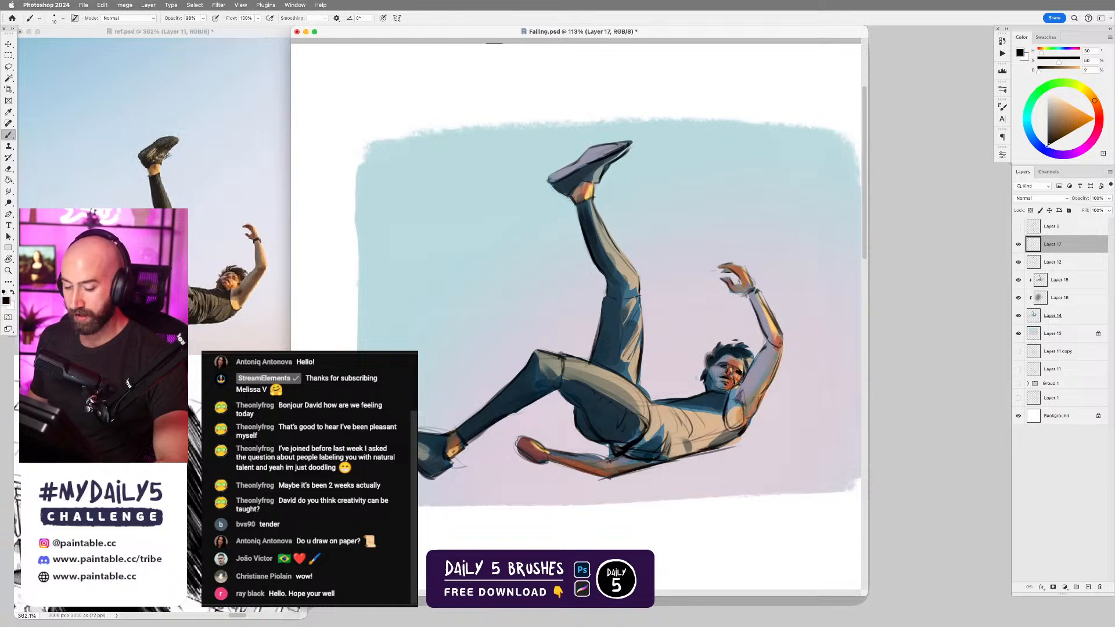
alt+click(744, 370)
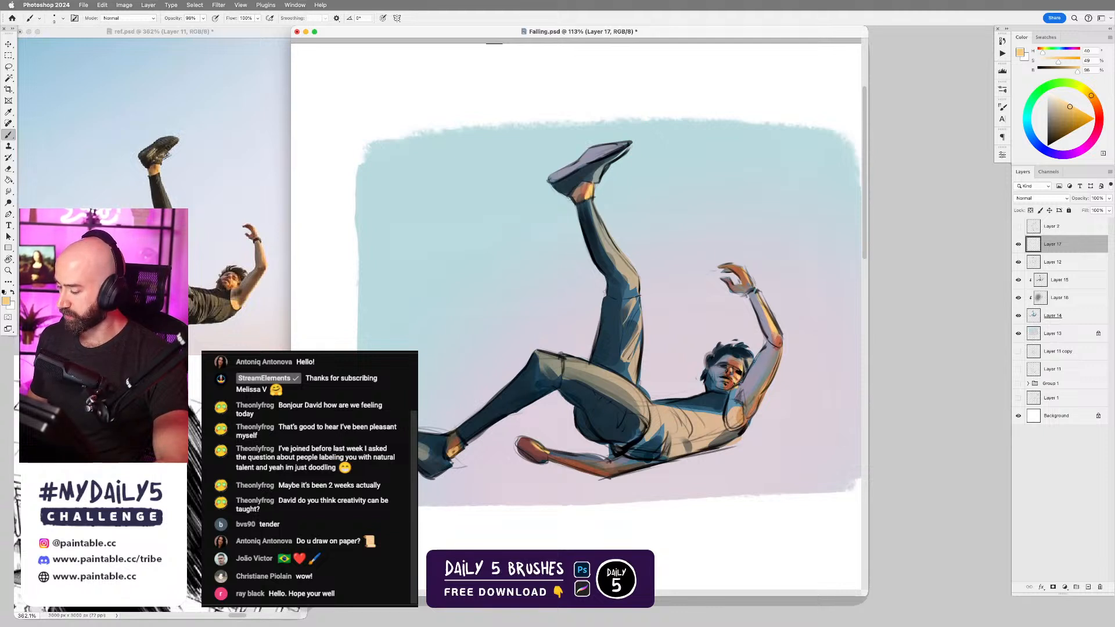
alt+click(752, 355)
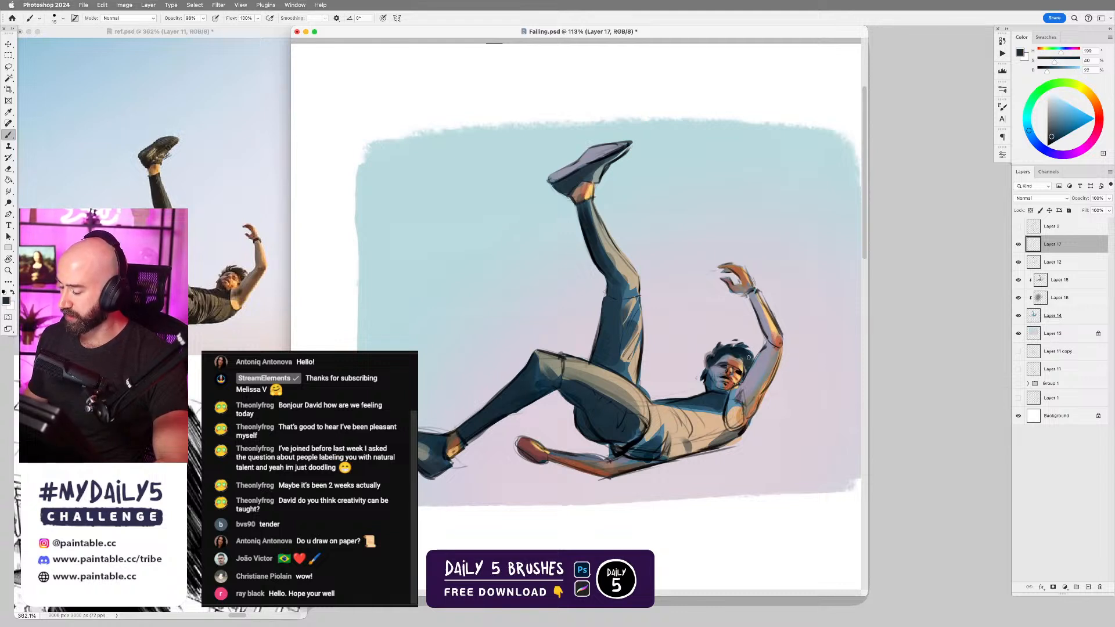
alt+click(725, 360)
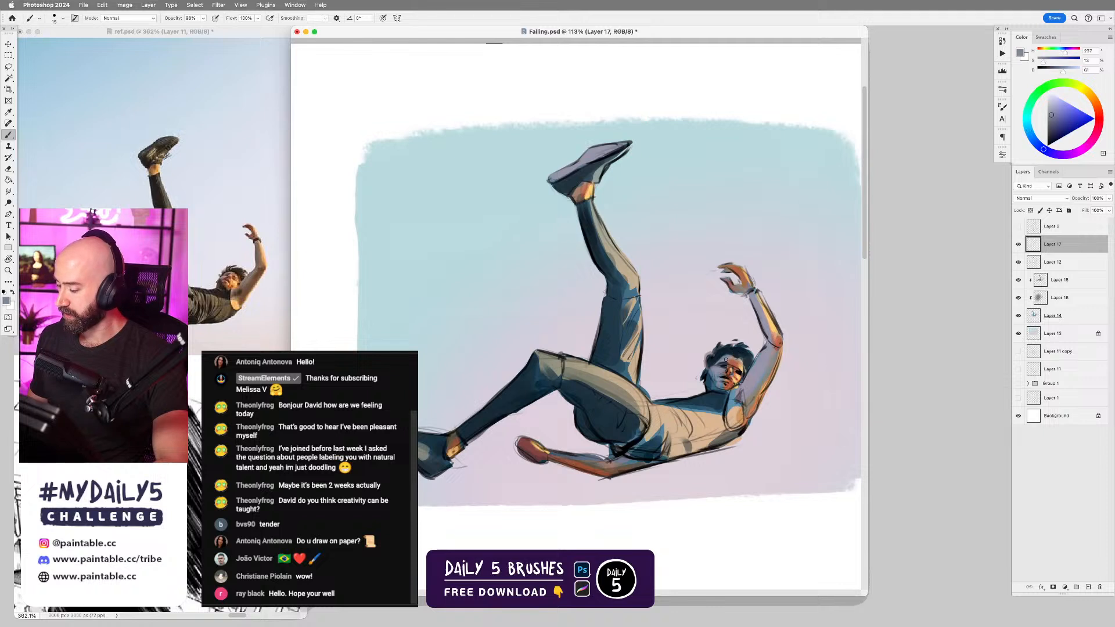
key(bracketleft)
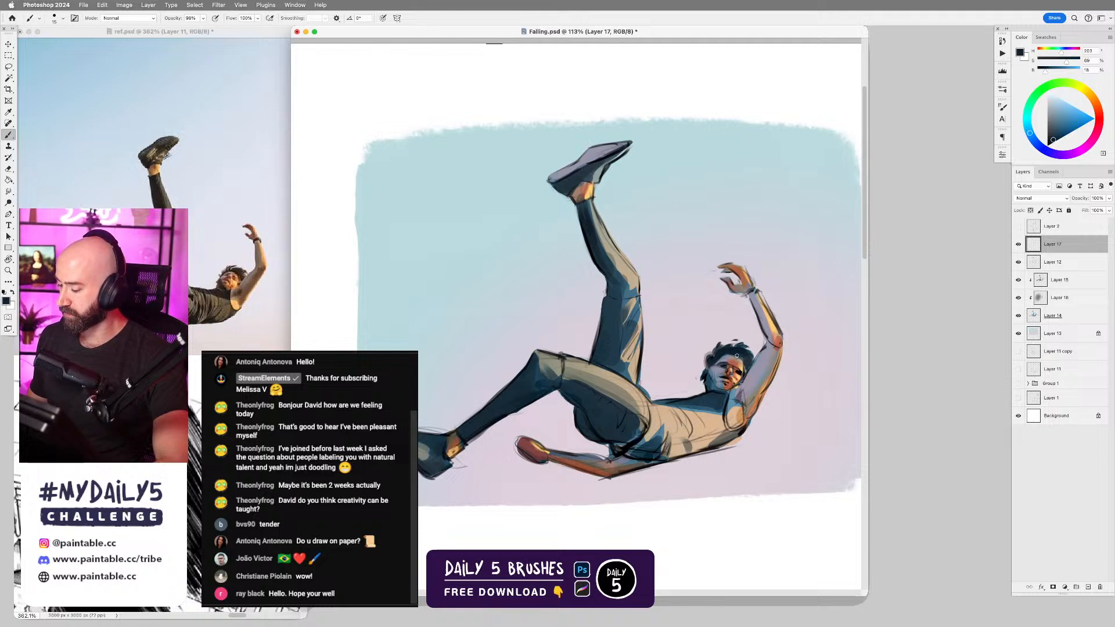
- Reshape the hair at the back of the head by alternating sampled dark blue and pale backdrop lavender
alt+click(710, 361)
alt+click(700, 368)
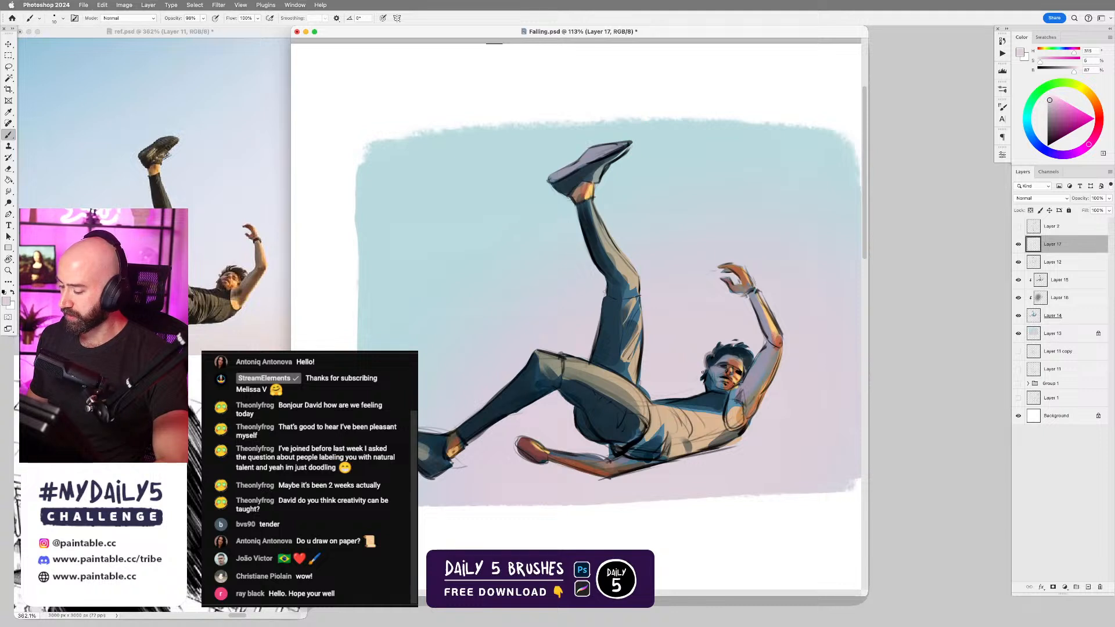
alt+click(710, 373)
drag(705, 367, 701, 378)
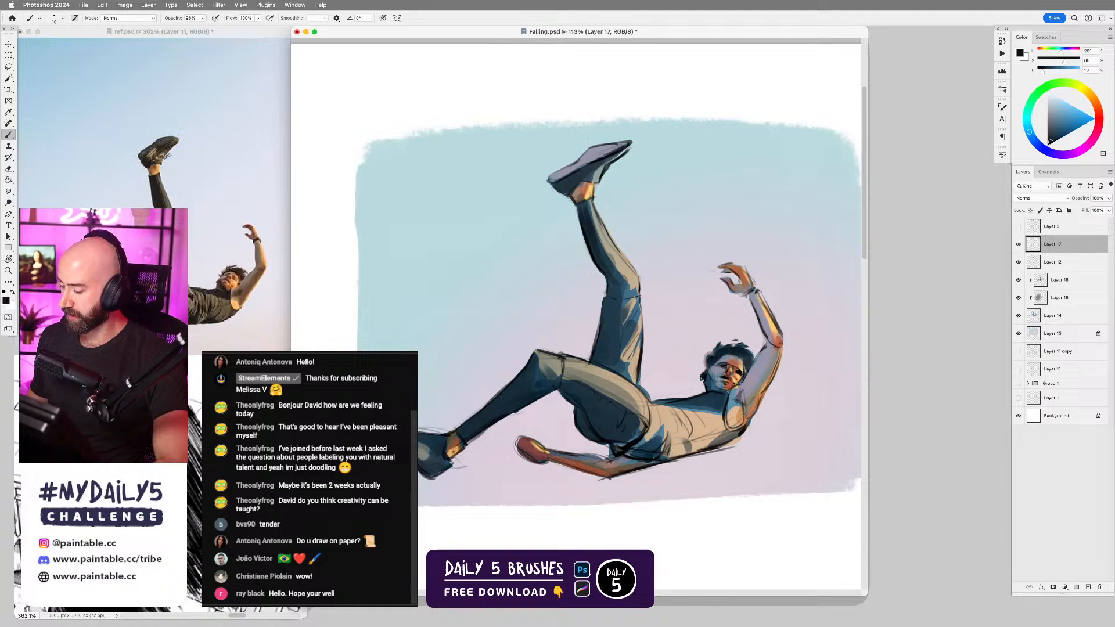
alt+click(699, 383)
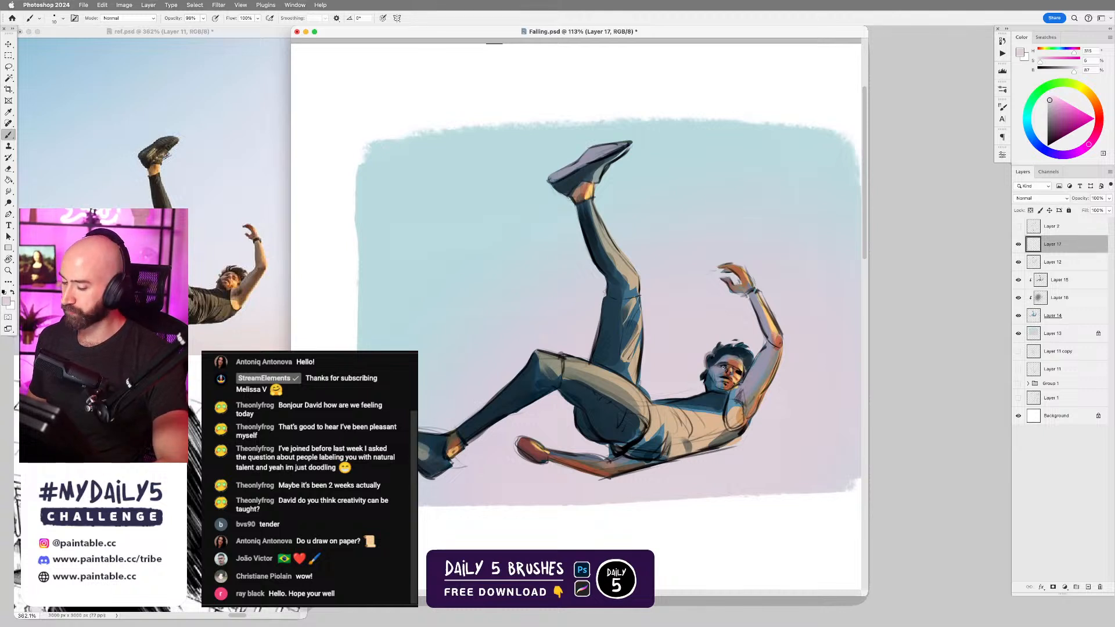
alt+click(707, 376)
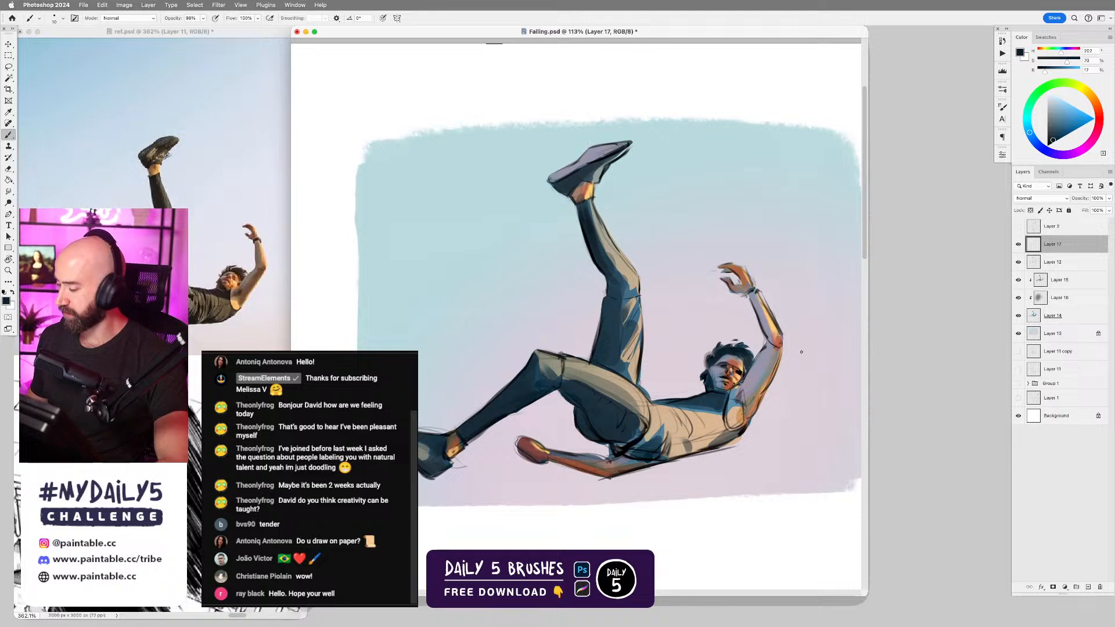
alt+click(709, 378)
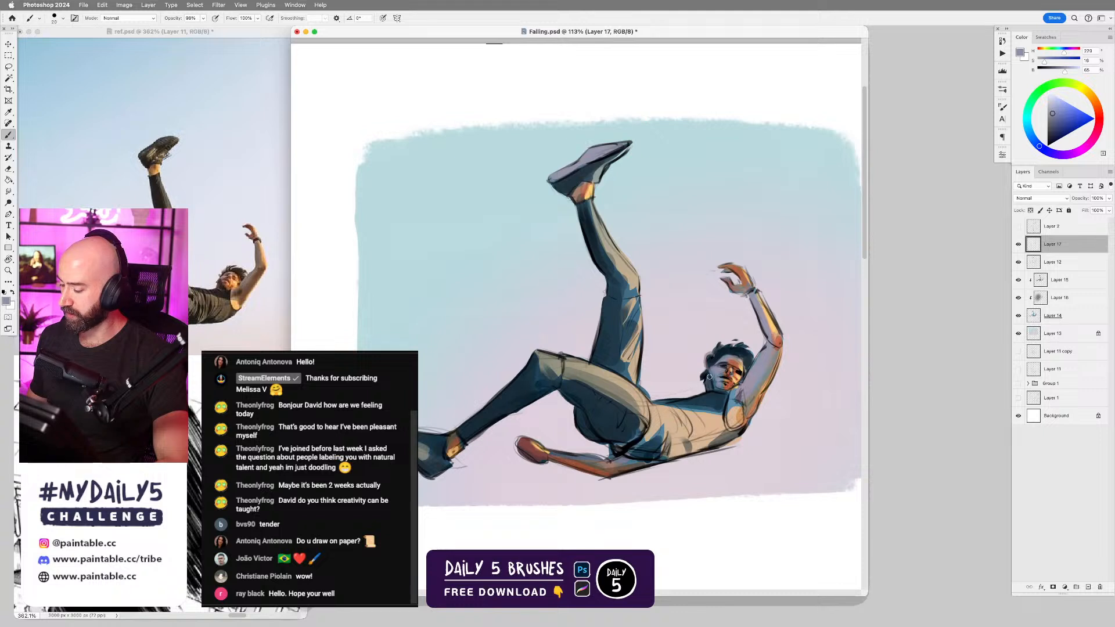
alt+click(716, 361)
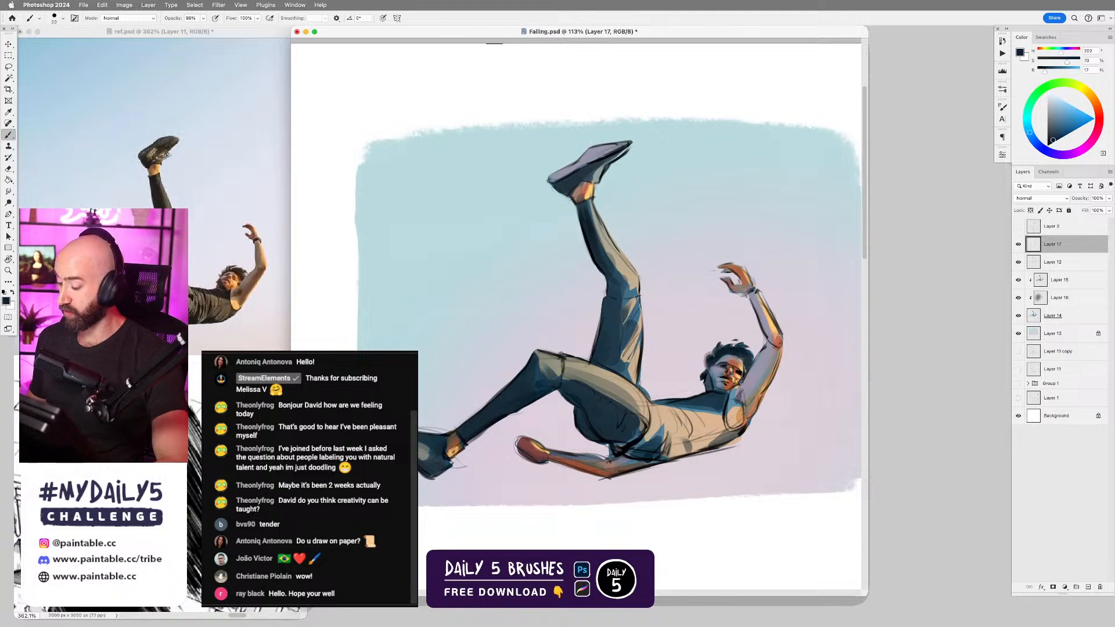
- Sample near-black blue around the neck and darken the neck and the shirt's upper edge, resizing the brush
alt+click(716, 396)
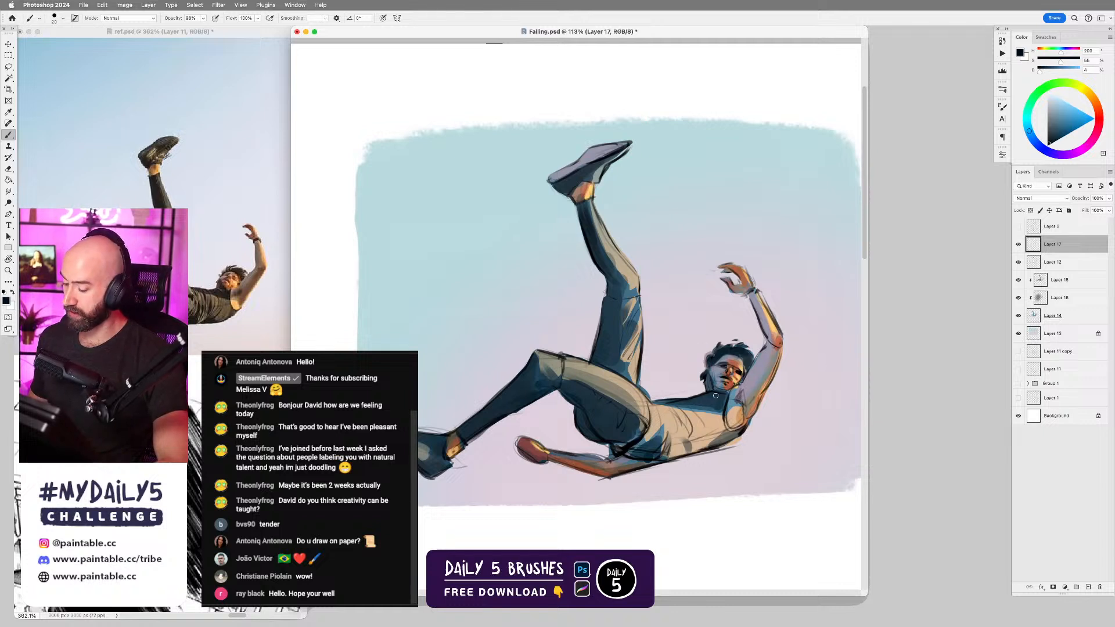
key(bracketleft)
alt+click(725, 403)
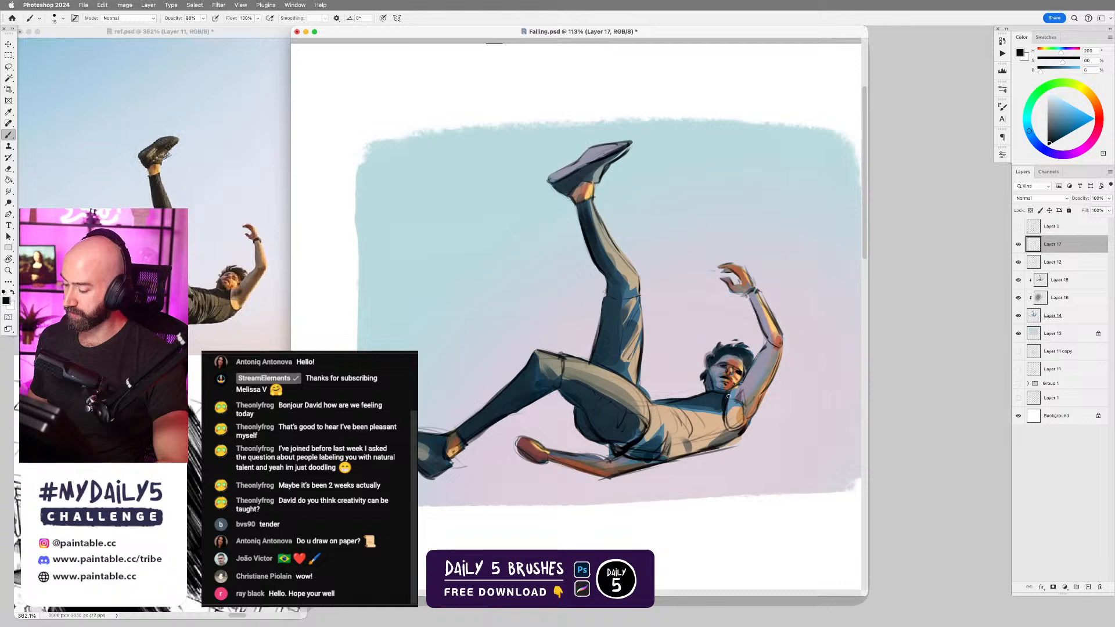
key(bracketright)
key(bracketright)
key(bracketright)
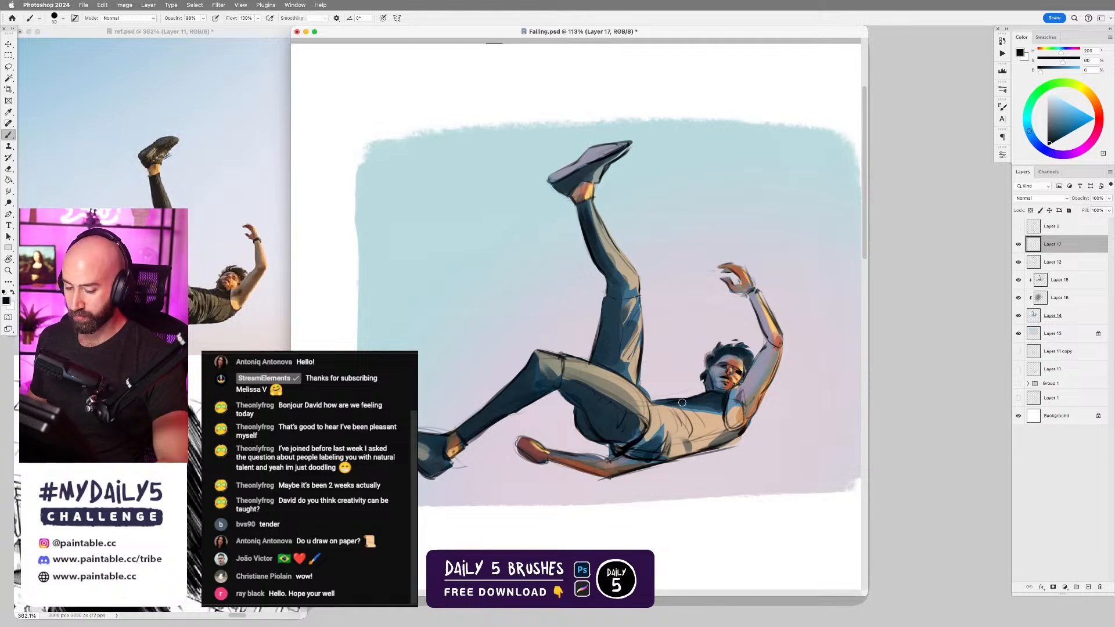
- Sample a dark grey from the torso and brush it across the shirt with a much larger brush
key(bracketright)
key(bracketright)
key(bracketright)
key(bracketright)
alt+click(724, 439)
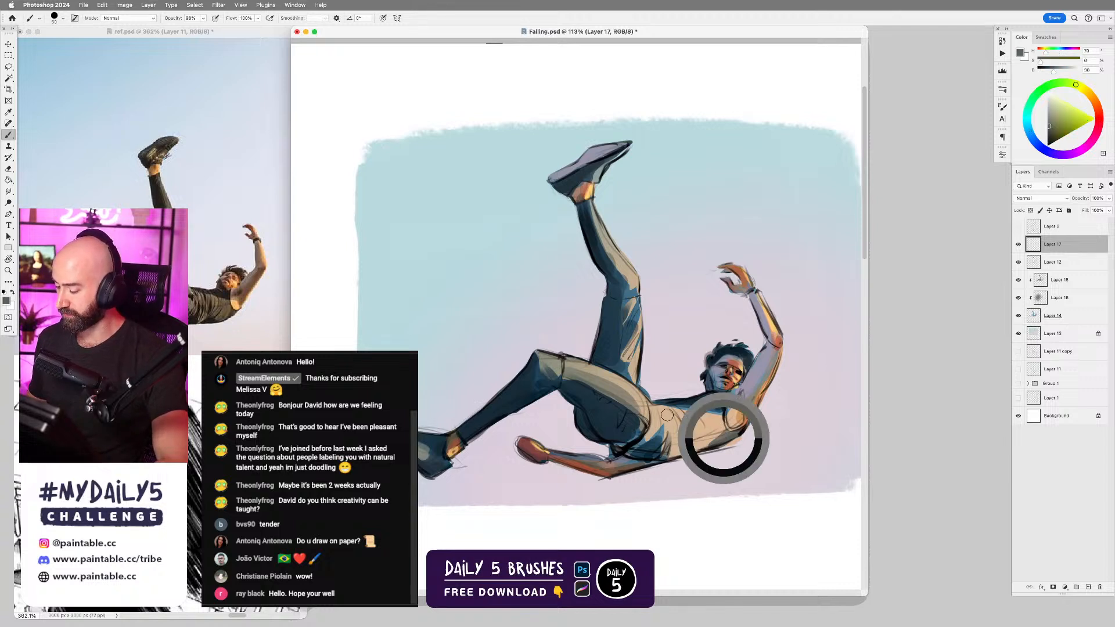
key(bracketright)
key(bracketright)
key(bracketright)
key(bracketright)
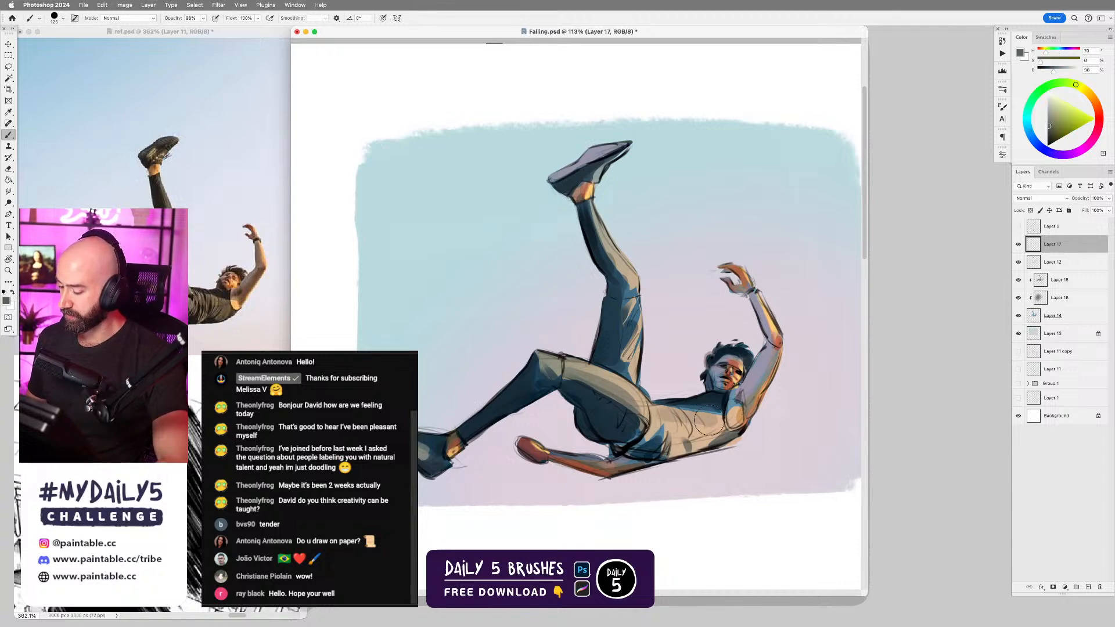
mouse_move(652, 433)
mouse_down()
mouse_move(690, 437)
mouse_move(713, 421)
mouse_move(667, 422)
mouse_move(698, 438)
mouse_move(717, 409)
mouse_up()
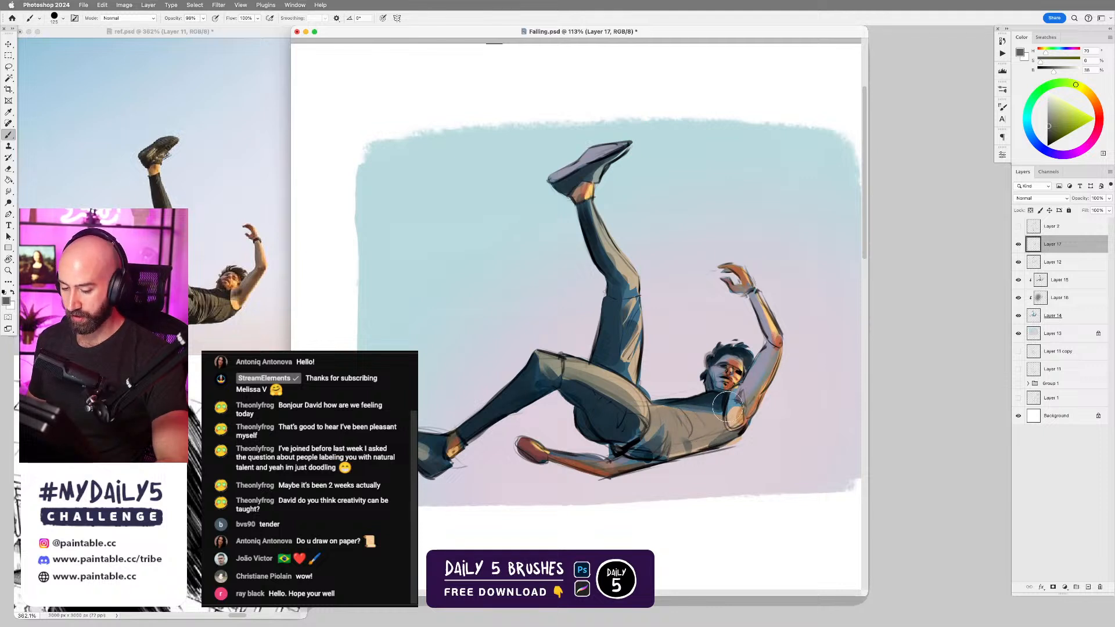
- Sample a light peach near the shoulder and reduce the brush size for light accents on the shirt
alt+click(733, 417)
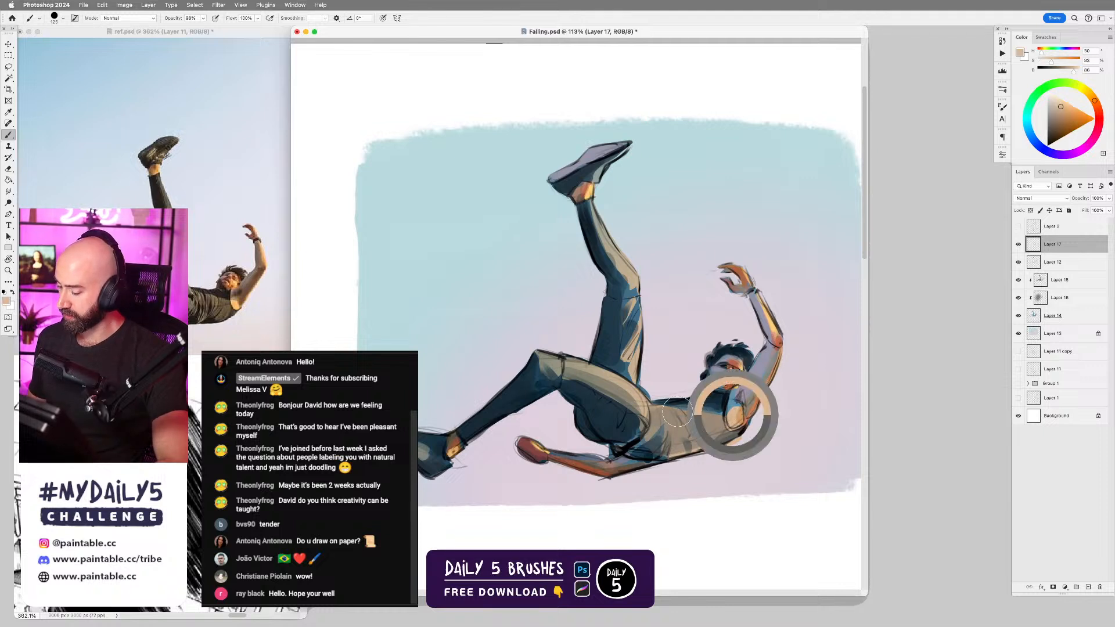
key(bracketleft)
key(bracketleft)
key(bracketleft)
key(bracketleft)
key(bracketleft)
key(bracketleft)
key(bracketleft)
key(bracketleft)
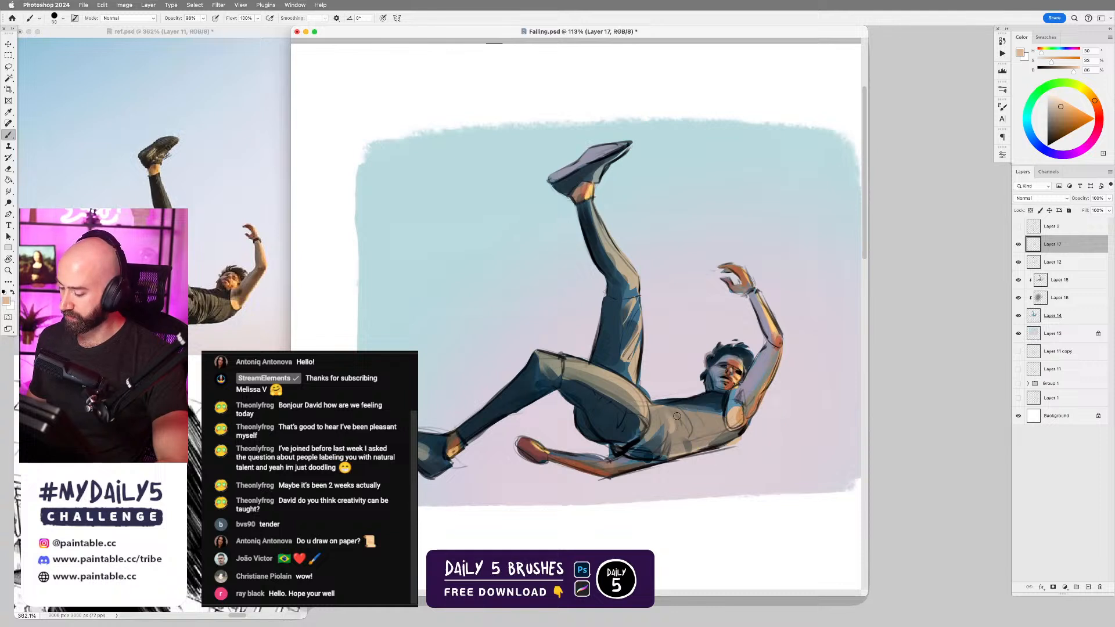
- Sample a grey-brown from the bent thigh and tone down the trousers there with a larger brush
alt+click(633, 387)
key(bracketright)
key(bracketright)
key(bracketright)
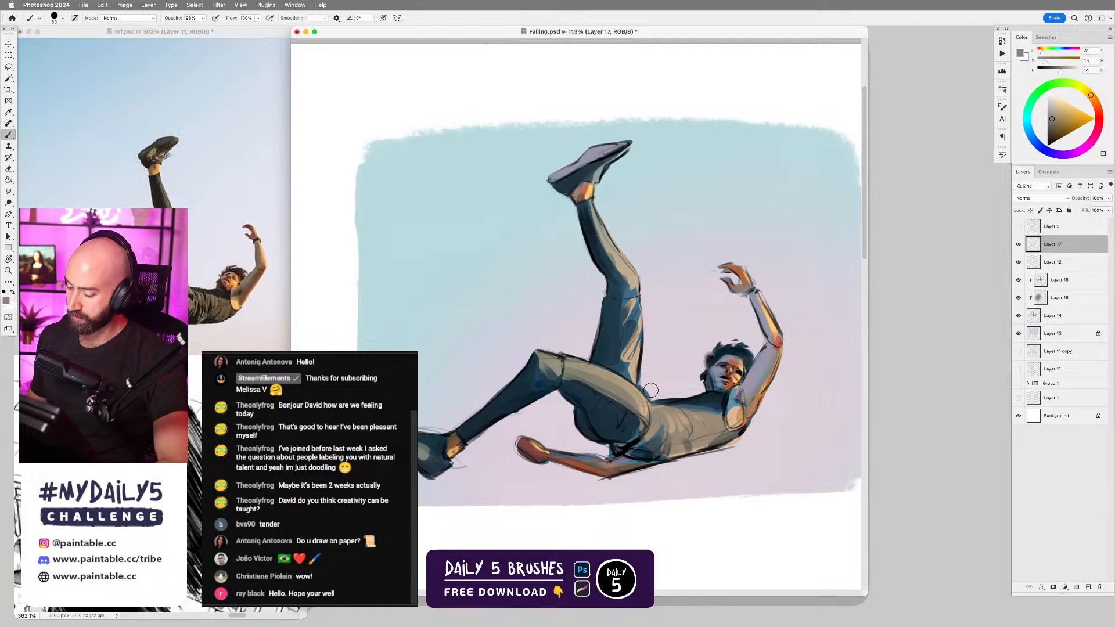
- Sample a light tan and add highlights along the bent thigh with a smaller brush
alt+click(655, 358)
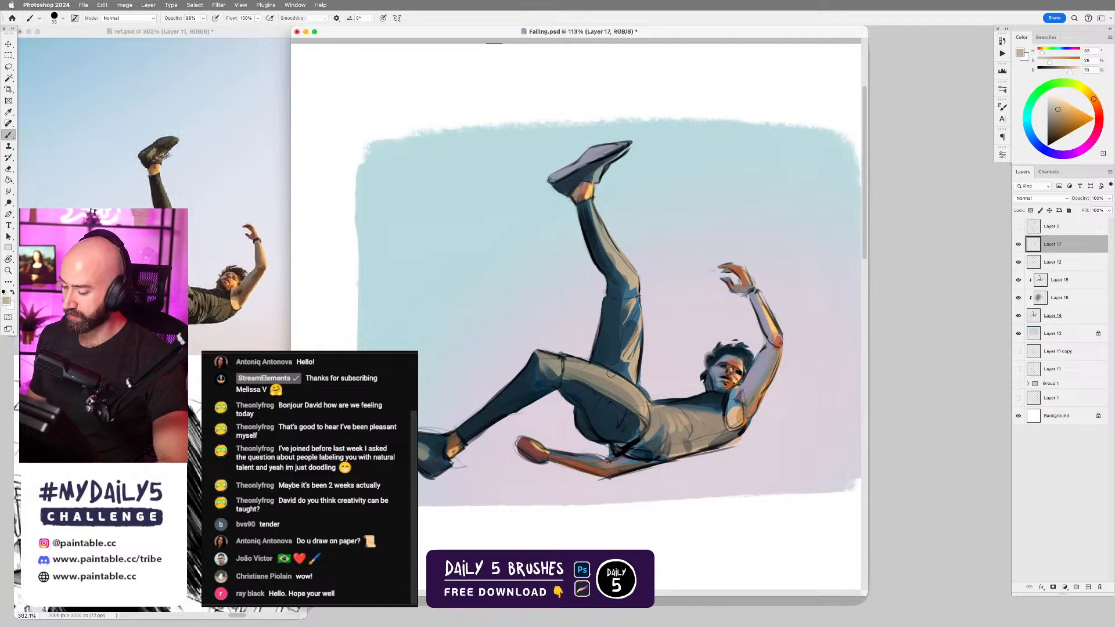
key(bracketleft)
key(bracketleft)
key(bracketleft)
key(bracketleft)
key(bracketleft)
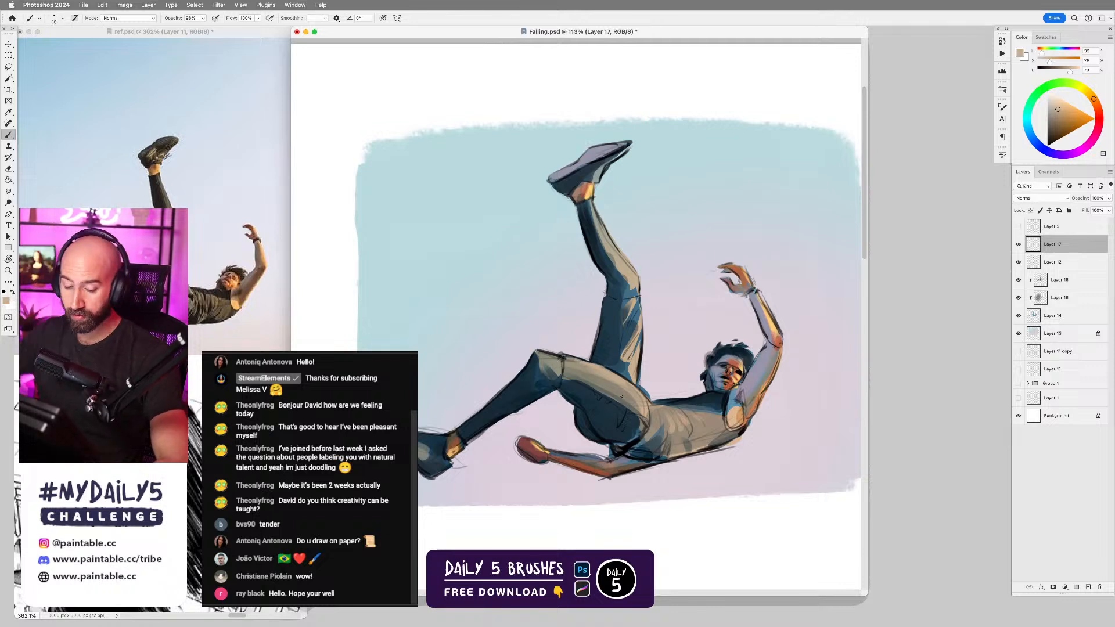
- Sample dark blues from the raised leg and brush deeper shadows along the raised thigh
alt+click(609, 328)
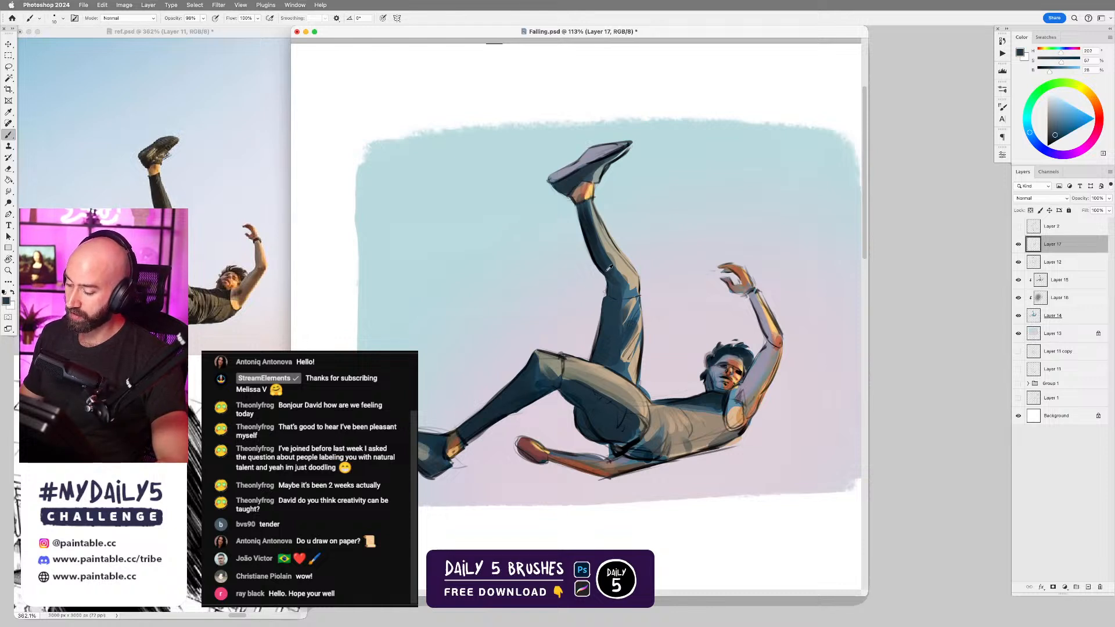
alt+click(593, 249)
drag(614, 352, 639, 316)
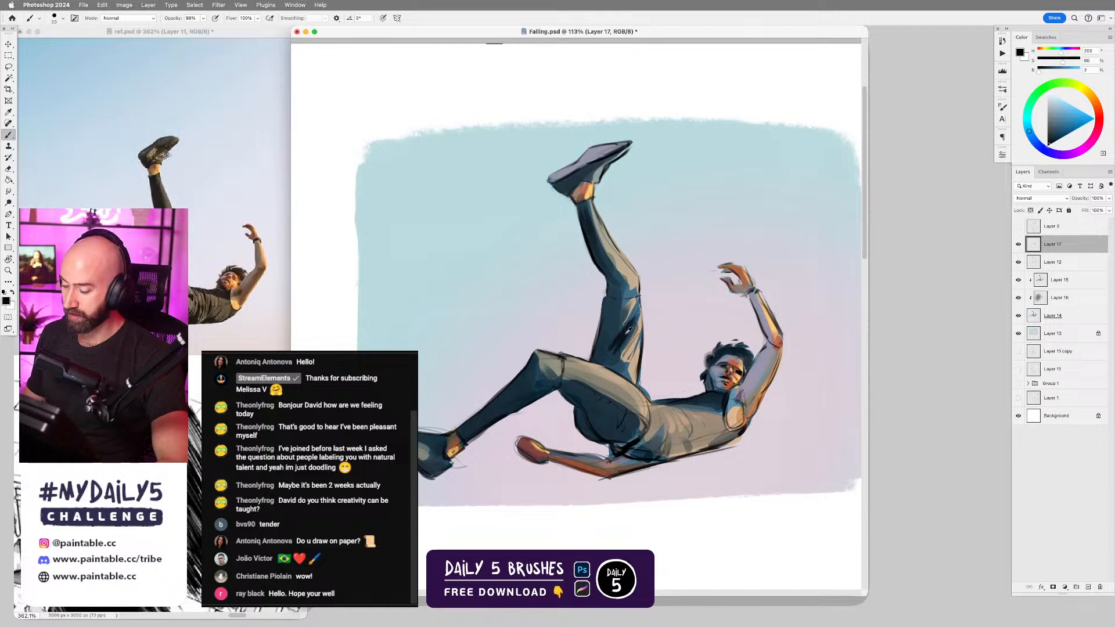
alt+click(628, 329)
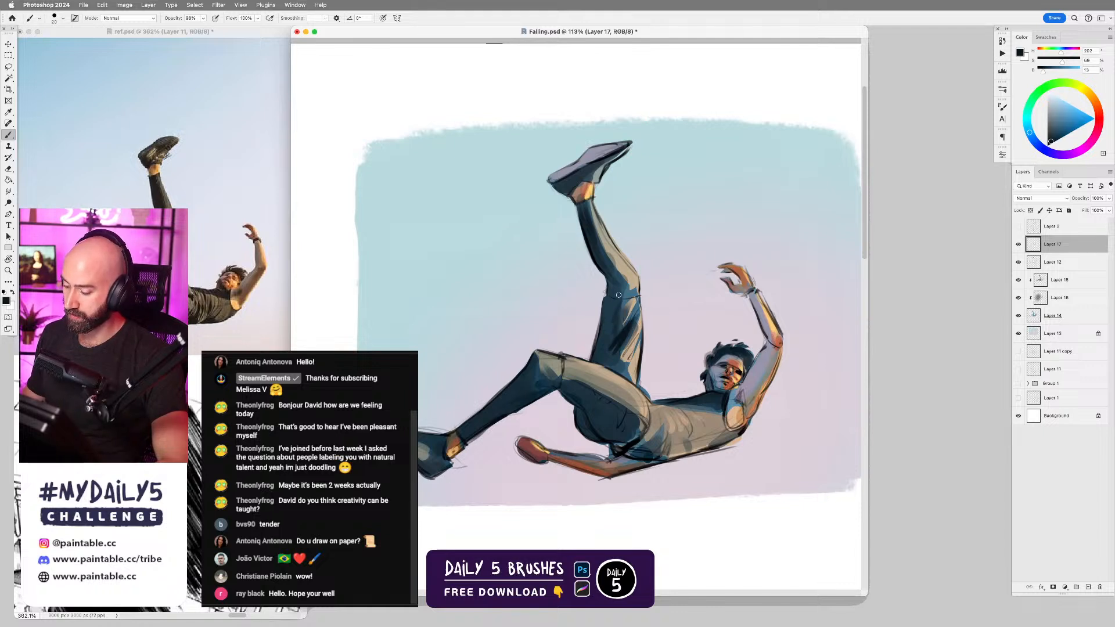
- Enlarge the brush and trim the raised thigh's outer edge with sampled background colour, undoing the stray stroke
alt+click(588, 309)
key(bracketright)
key(bracketright)
key(bracketright)
drag(605, 302, 604, 329)
alt+click(591, 318)
key(super+z)
alt+click(586, 342)
- Sample dark greys and blues from the raised leg and shade the knee and lower leg
alt+click(605, 316)
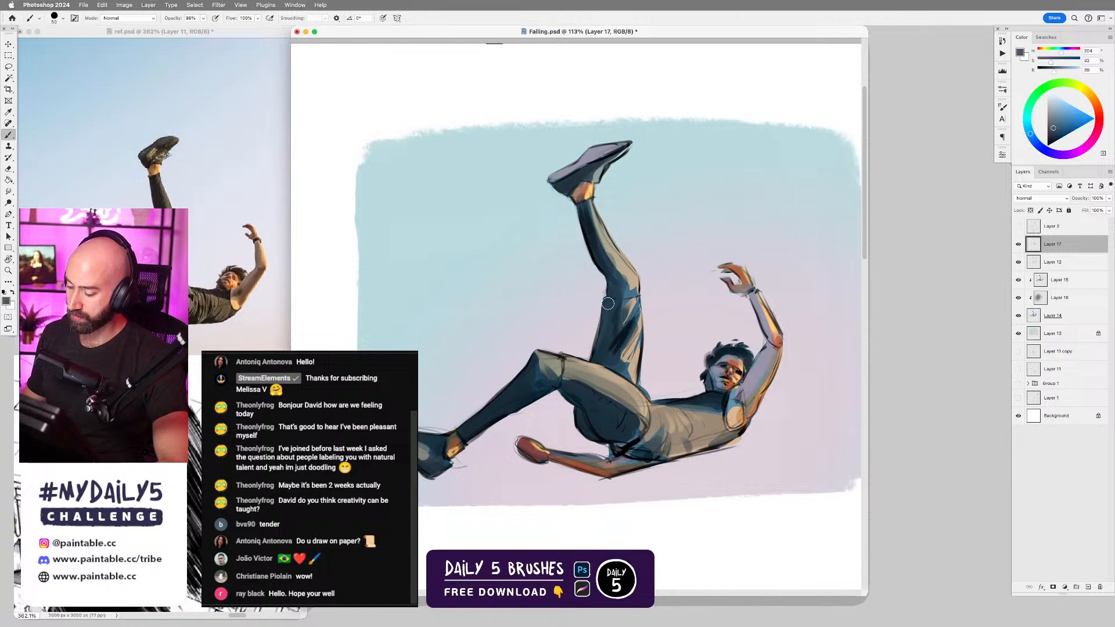
alt+click(617, 318)
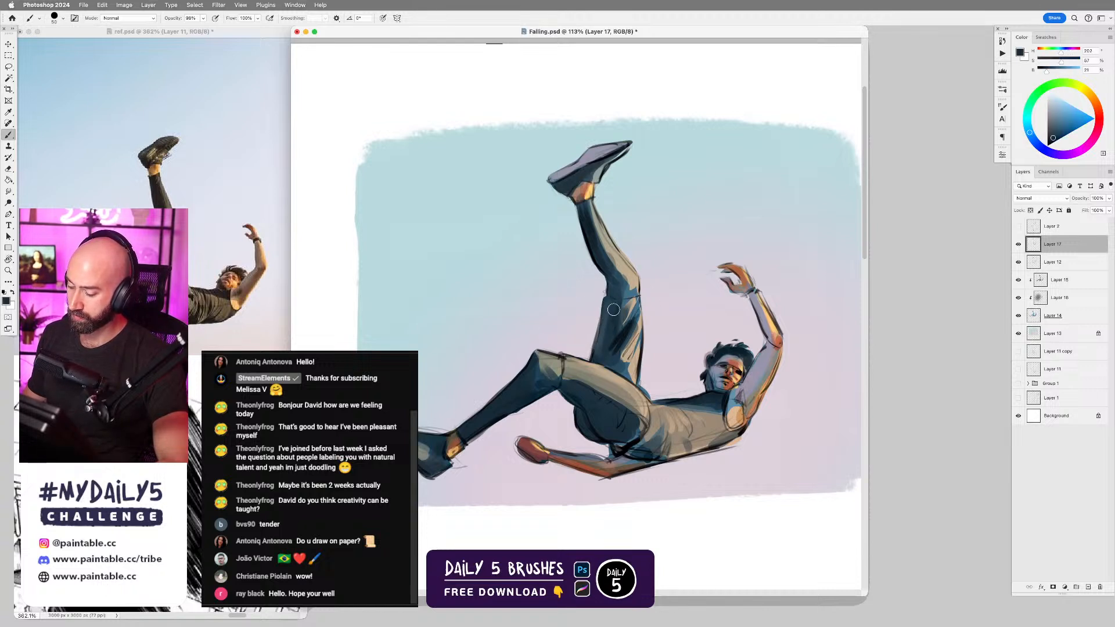
drag(617, 298, 612, 276)
drag(586, 234, 584, 218)
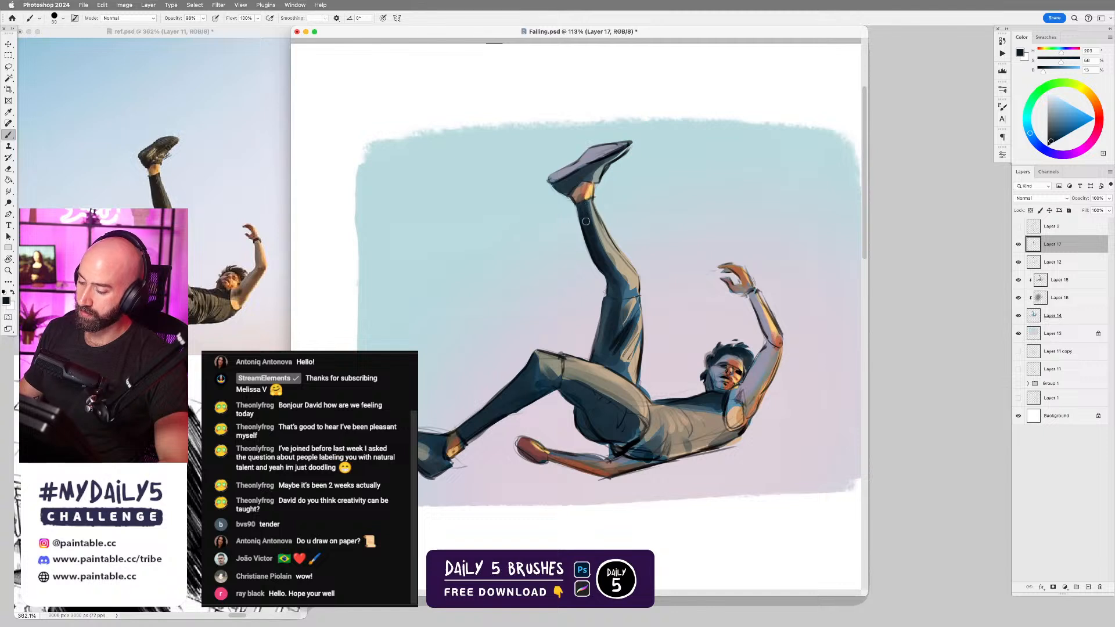
alt+click(573, 238)
alt+click(587, 238)
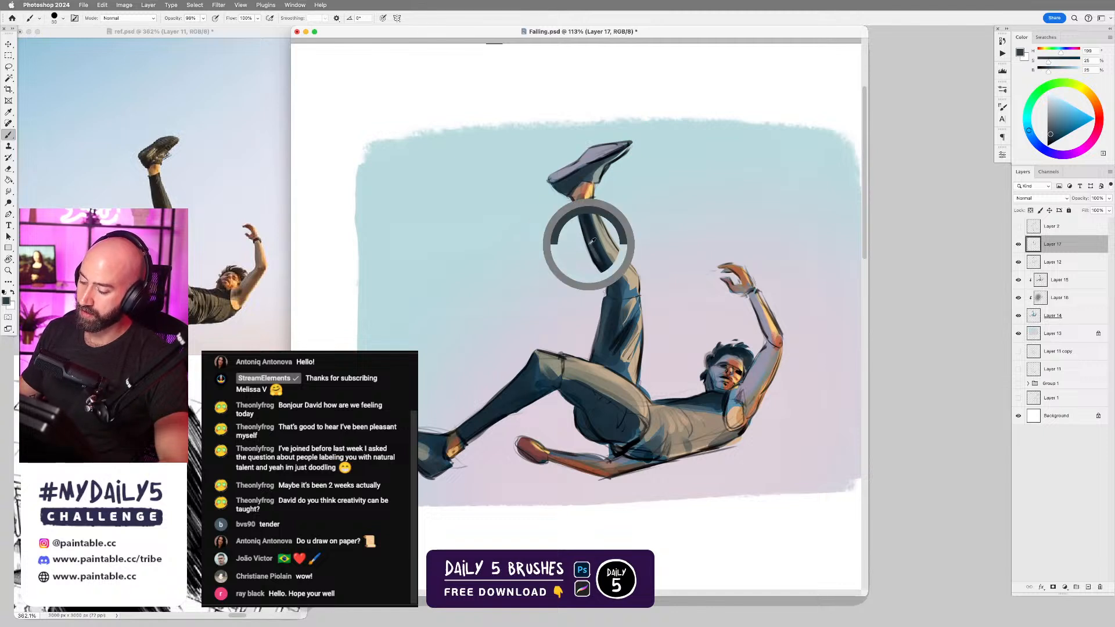
drag(584, 233, 605, 271)
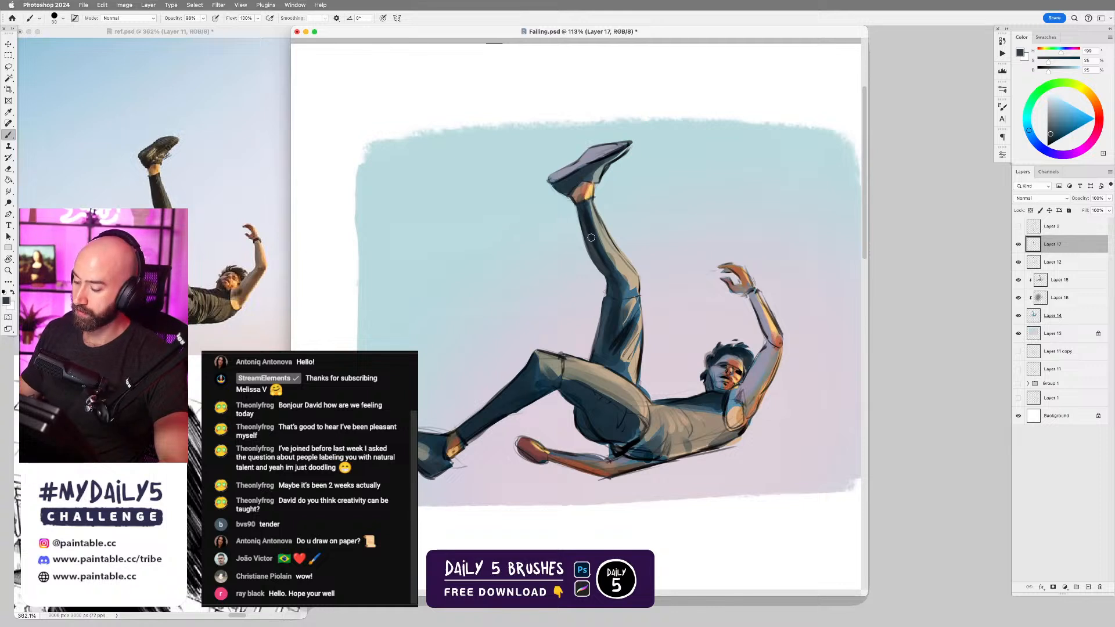
- Sample a near-black from the raised knee, darken it to black, and draw the knee crease with a smaller brush
alt+click(635, 300)
key(bracketleft)
key(bracketleft)
key(bracketleft)
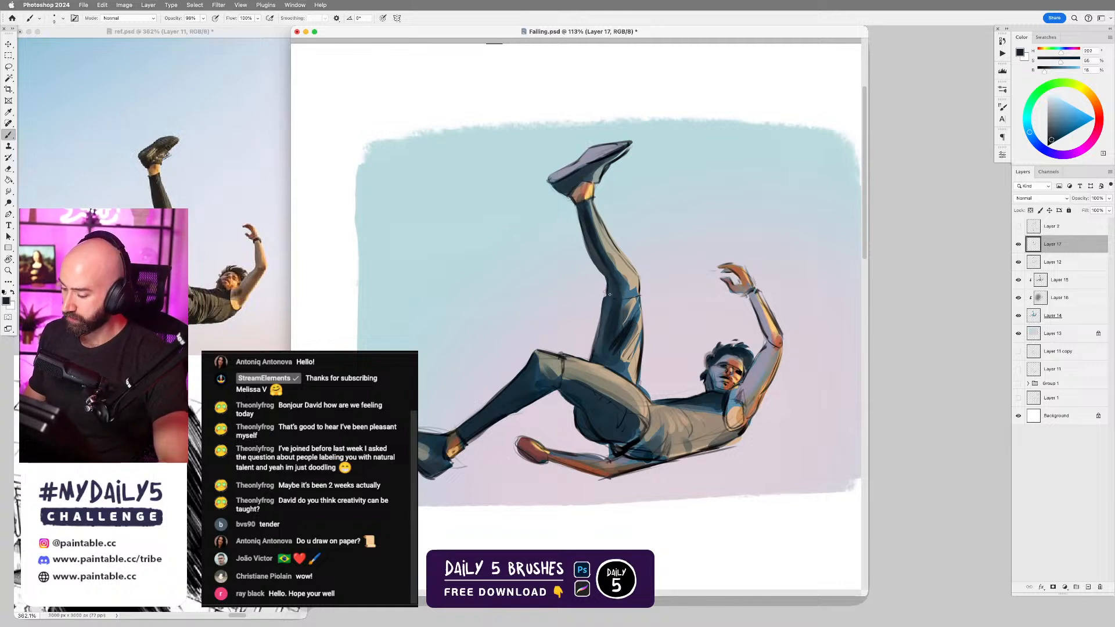
drag(1053, 132, 1003, 205)
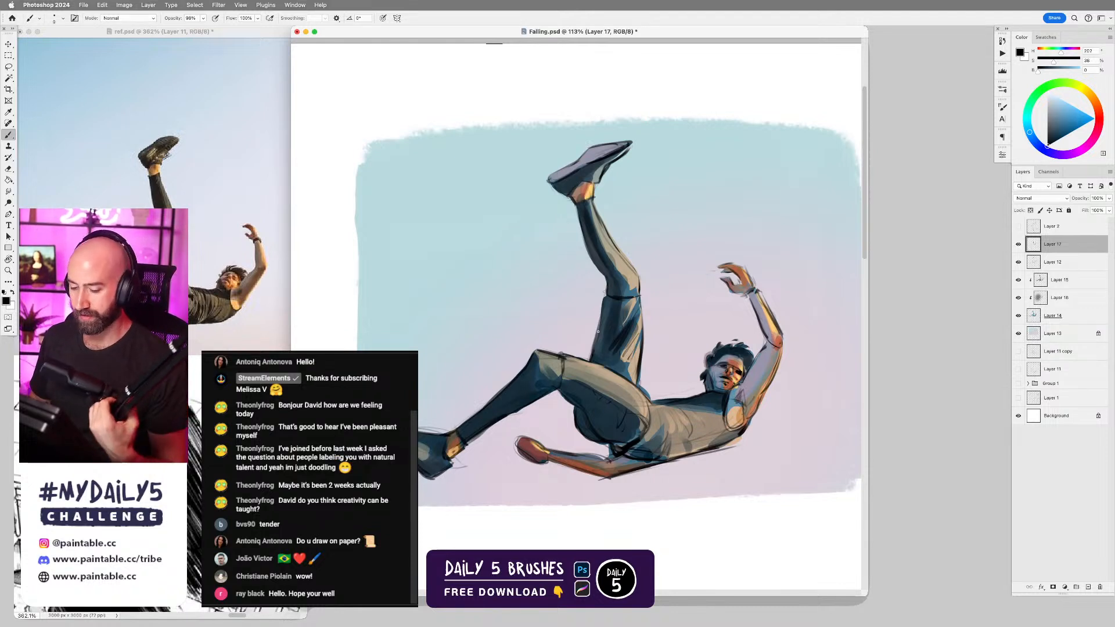
- Sample a dark slate and a red-brown from the head and refine the face, cleaning its edge with background colour
alt+click(713, 377)
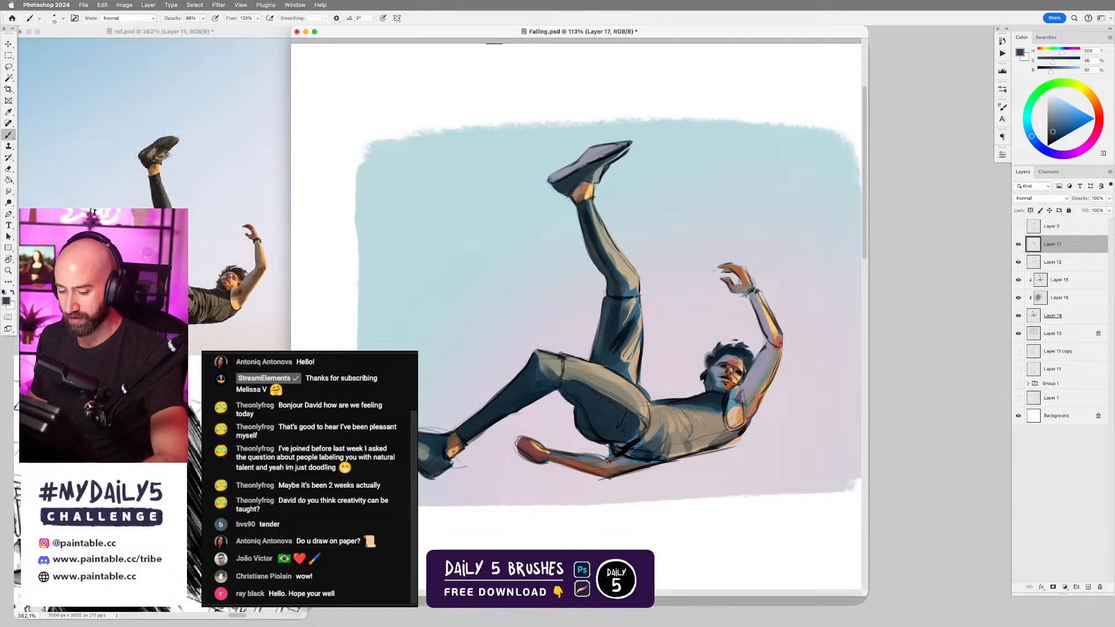
scroll(737, 374, up, 3)
alt+click(723, 374)
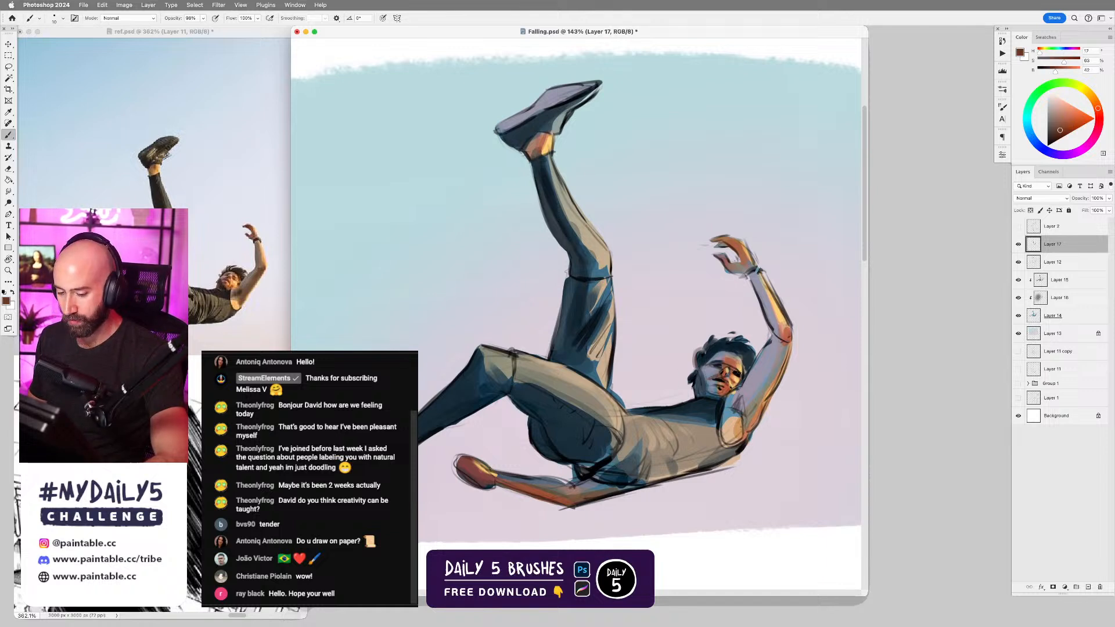
alt+click(711, 374)
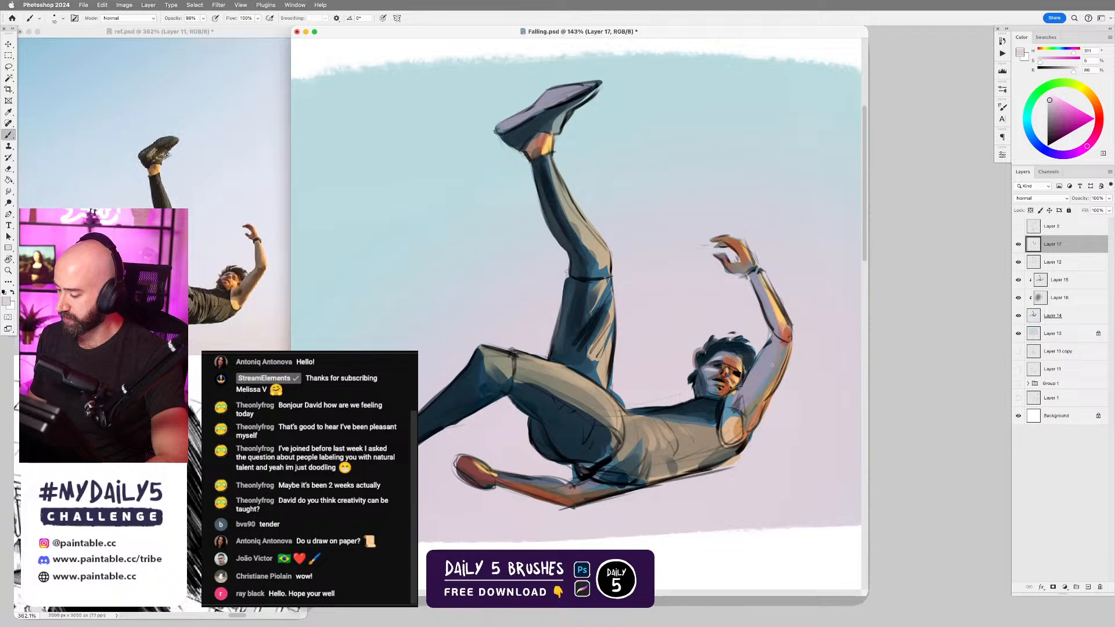
- Sample a tan and a lavender-grey from the raised arm and brush over the forearm
scroll(729, 401, down, 5)
scroll(744, 414, up, 3)
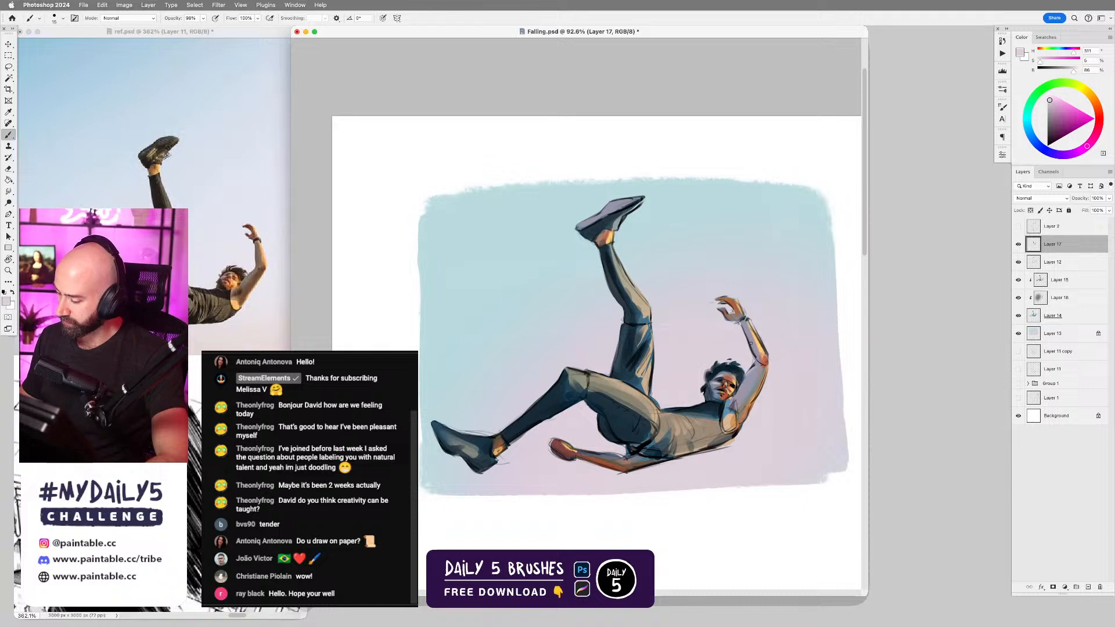
alt+click(752, 400)
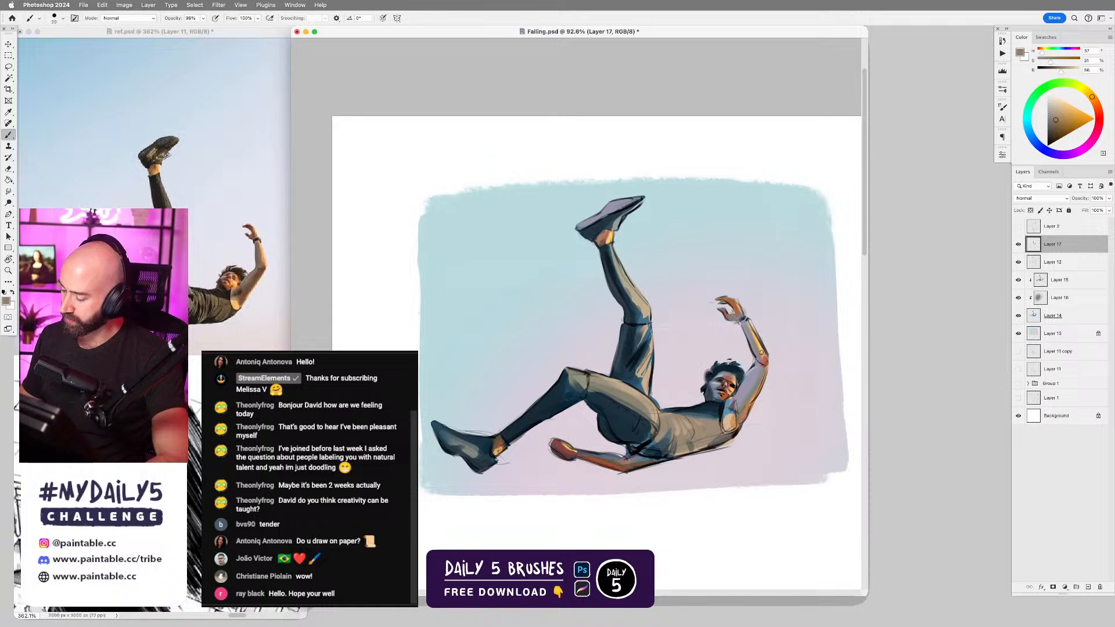
alt+click(753, 375)
drag(748, 336, 754, 354)
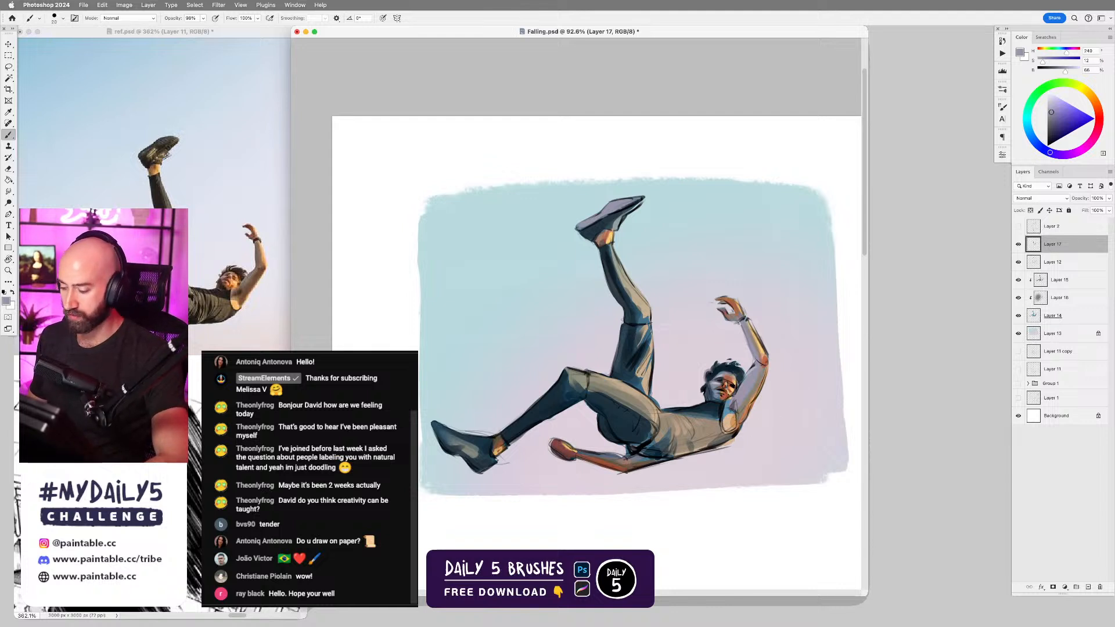
- Sample the dark blue of the hair to extend its shape, and trim its outline with light background colour
alt+click(713, 371)
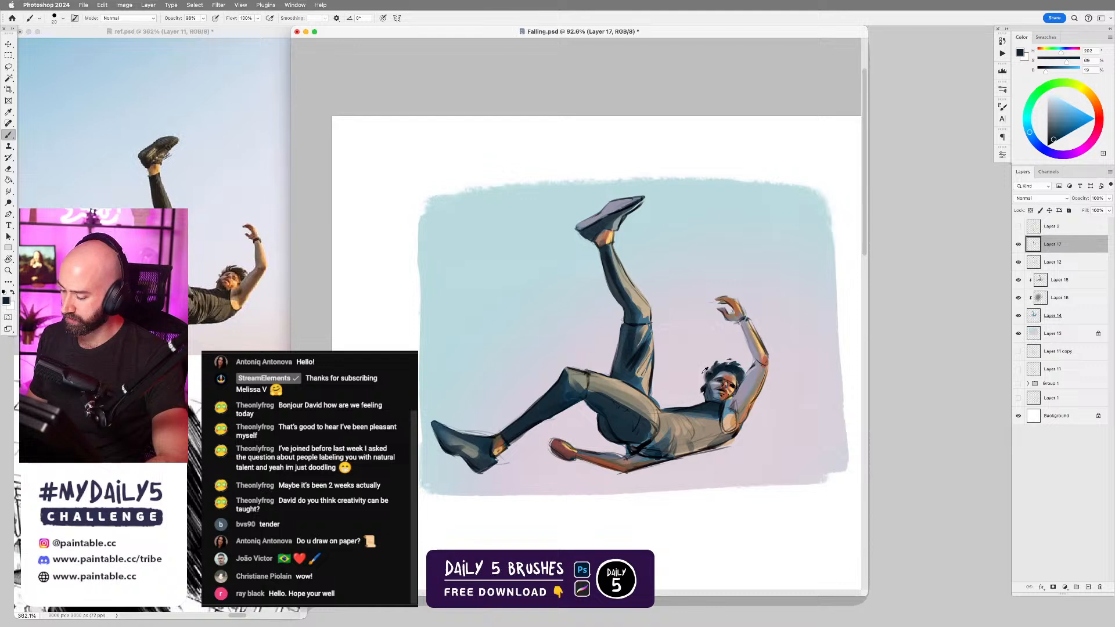
alt+click(701, 373)
key(bracketright)
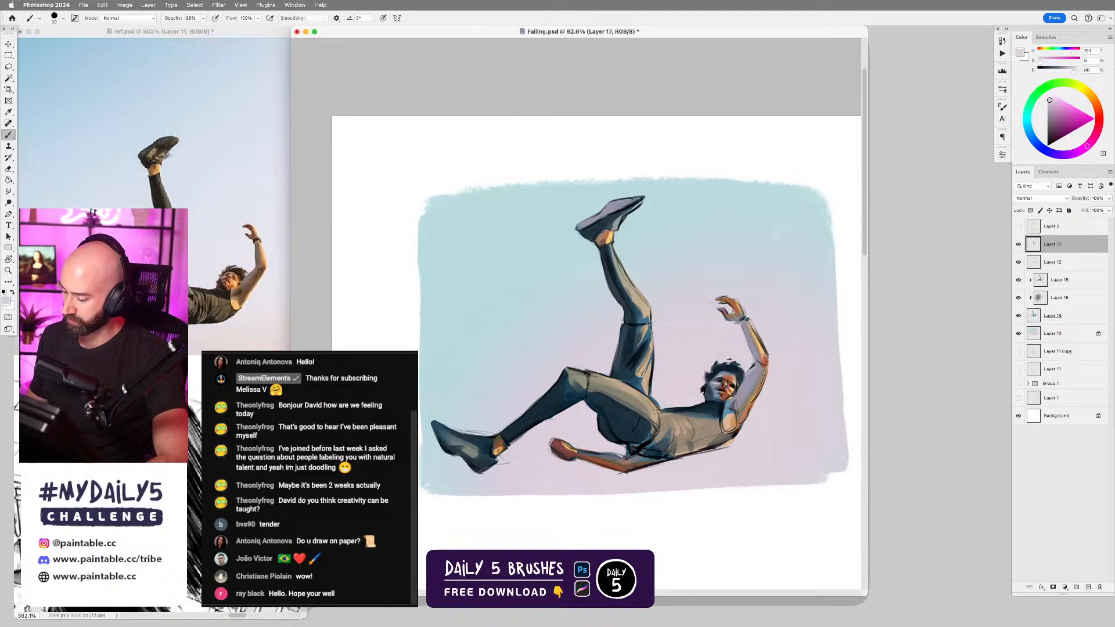
alt+click(748, 367)
key(bracketleft)
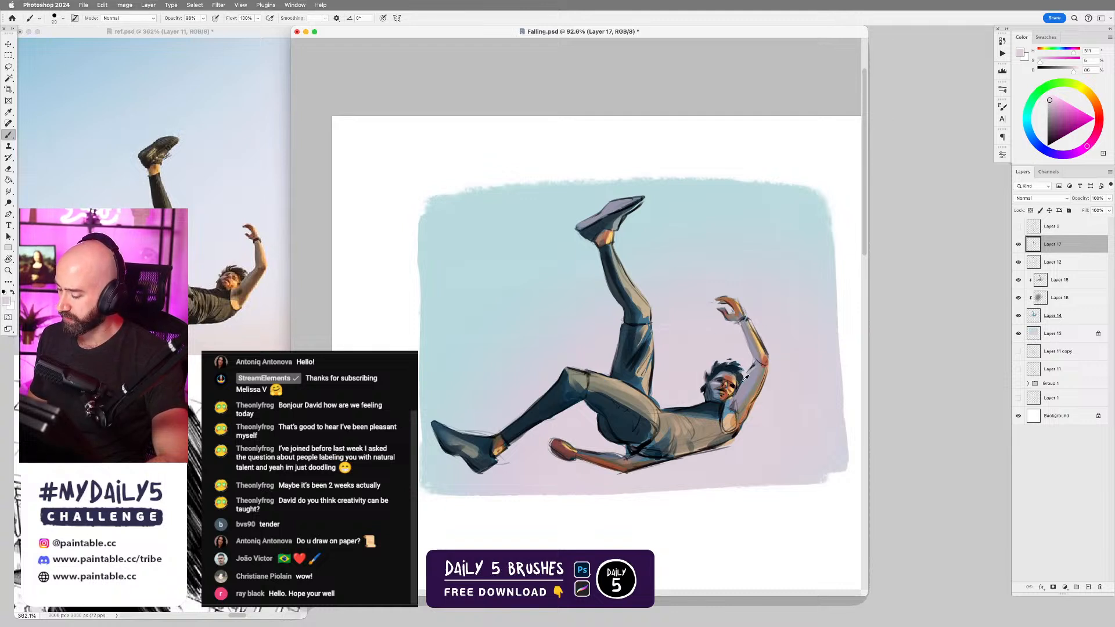
- Sample a lavender-grey from the upper arm, stroke the raised forearm with a smaller brush, and tidy its edge with background colour
alt+click(755, 368)
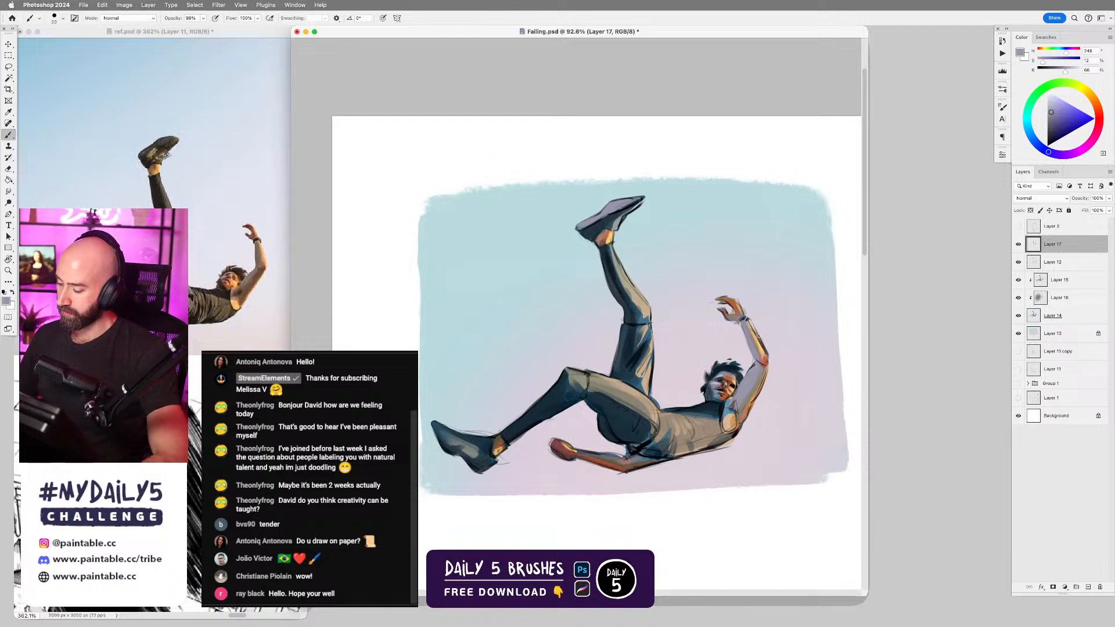
alt+click(763, 347)
key([)
drag(750, 324, 766, 348)
alt+click(759, 327)
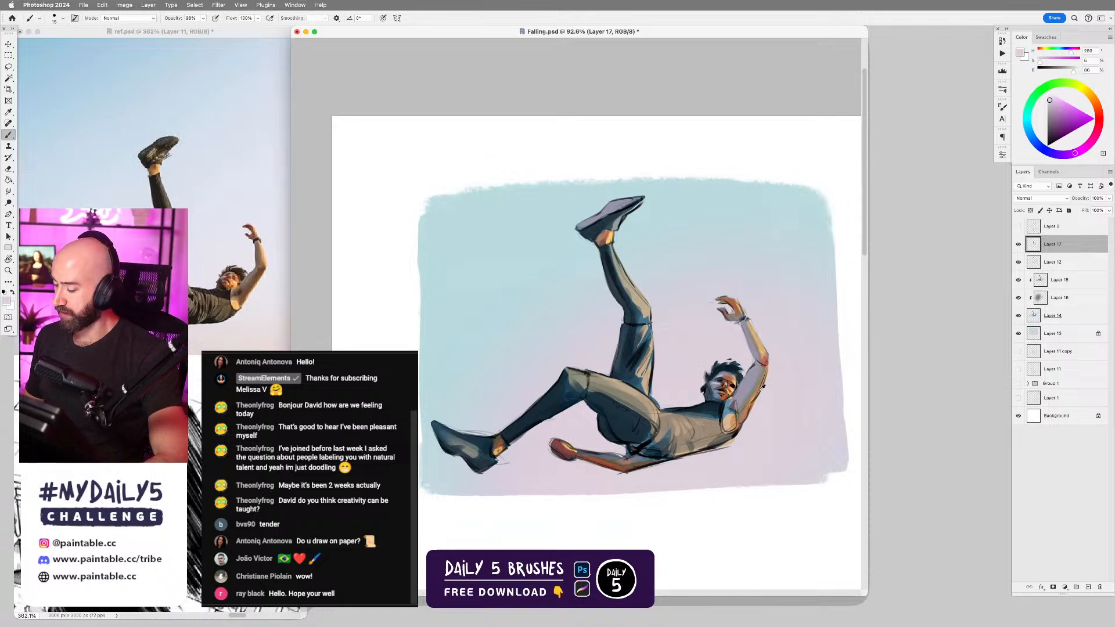
- Brush sampled orange skin tones onto the raised upper arm and sampled dark blue beside the neck, enlarging the brush
alt+click(760, 345)
alt+click(747, 410)
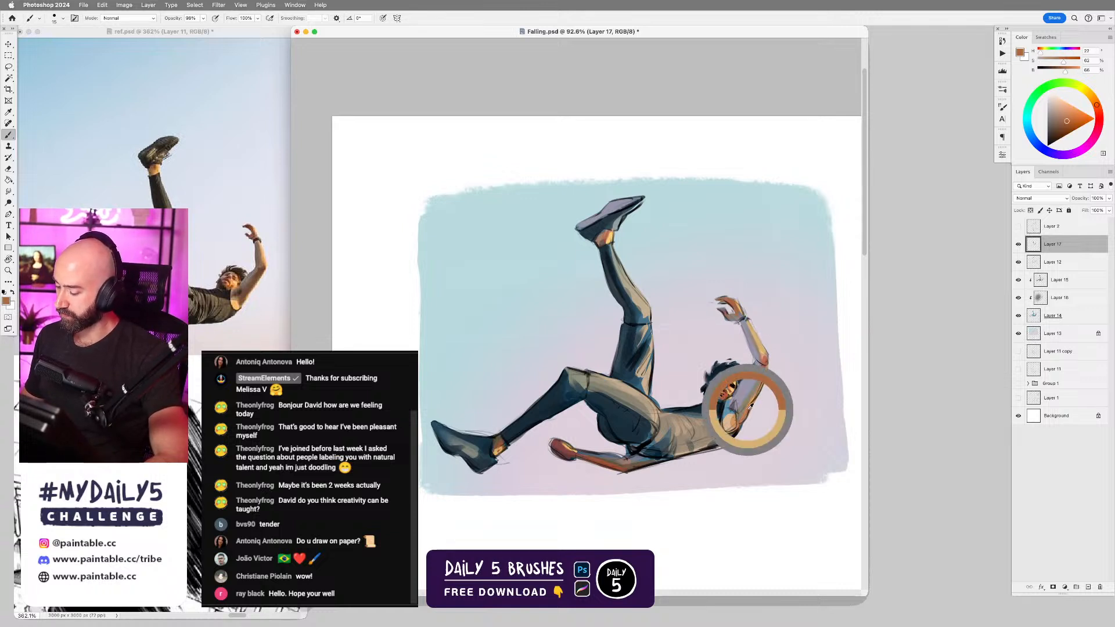
key(bracketright)
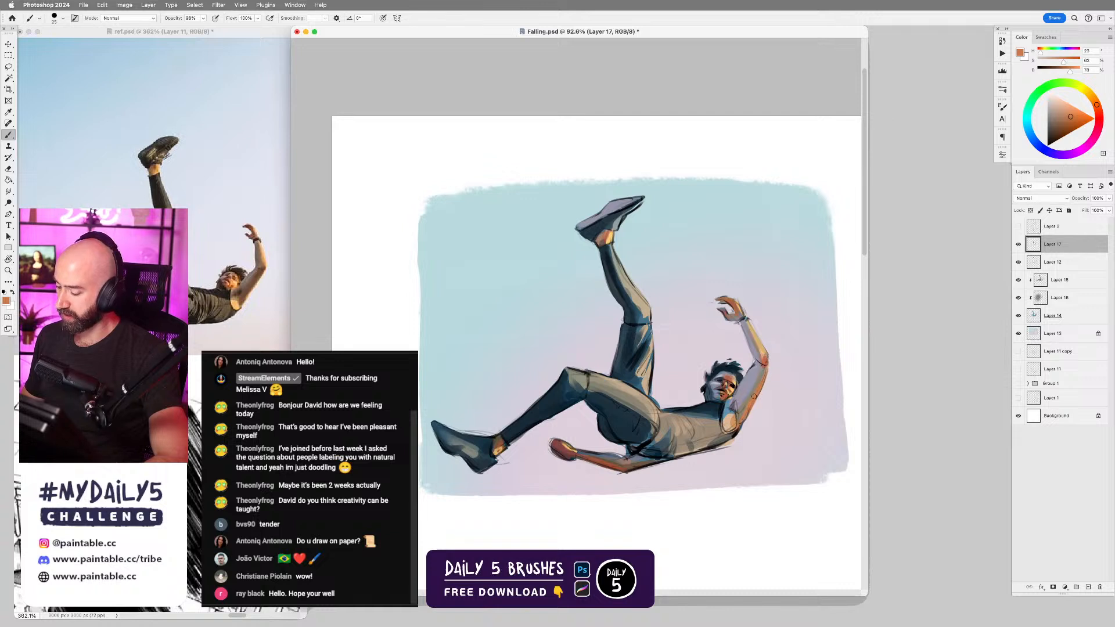
alt+click(733, 419)
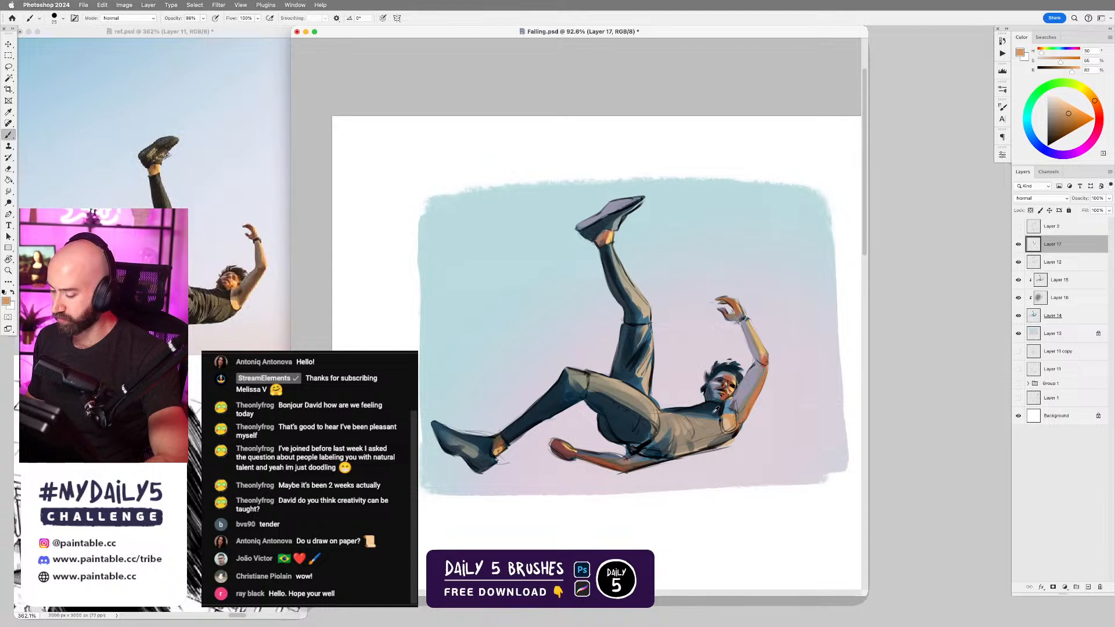
alt+click(713, 410)
key(bracketright)
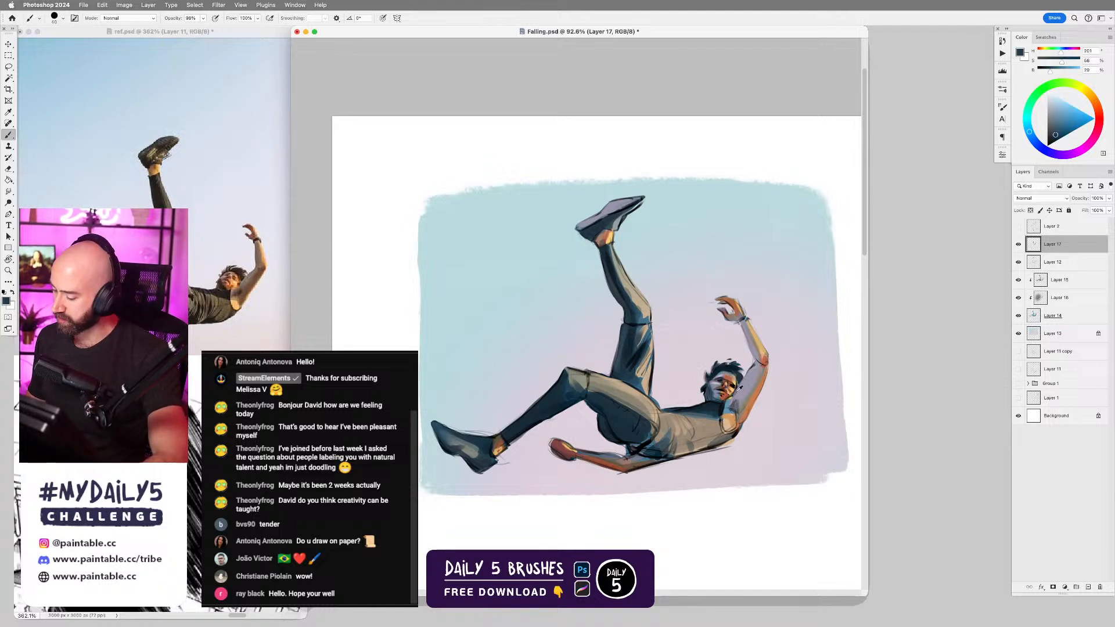
- Sample a light yellow near the raised elbow and add highlights with a smaller brush, tidying the arm's outline with background colour
alt+click(763, 361)
key(bracketleft)
key(bracketleft)
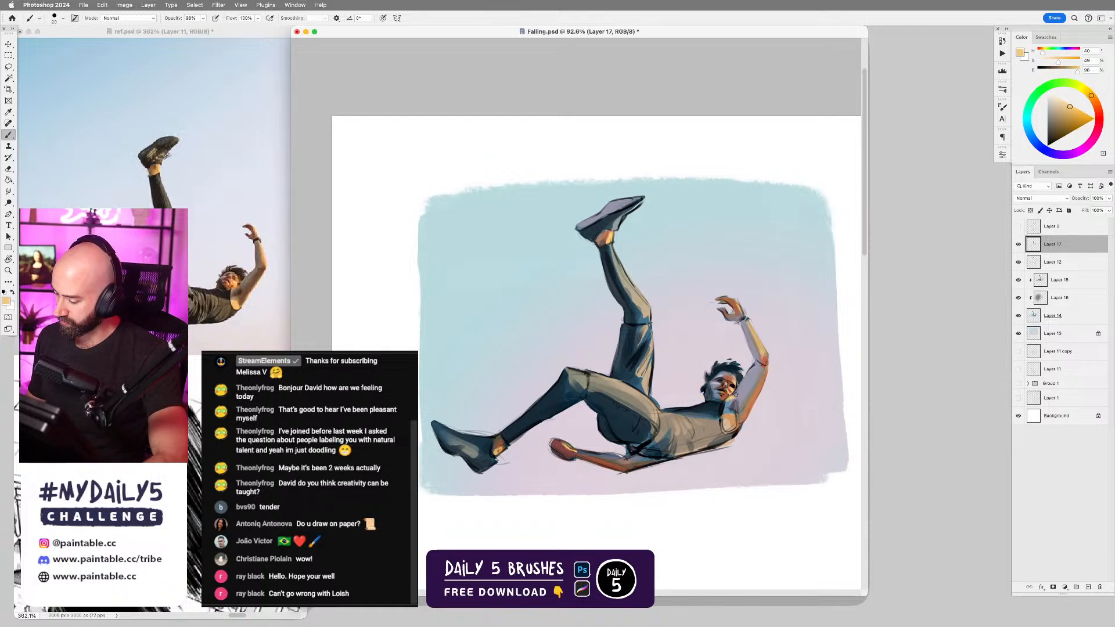
alt+click(779, 343)
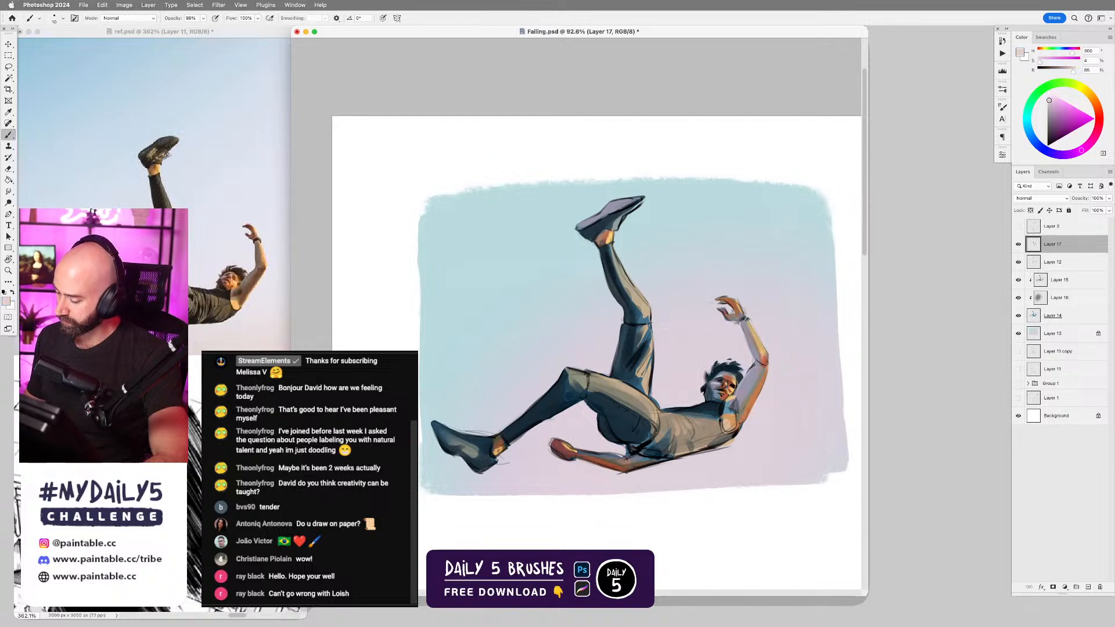
- Sample a muted blue near the neck and a dark blue from the shirt, and paint a fold across the torso
alt+click(723, 410)
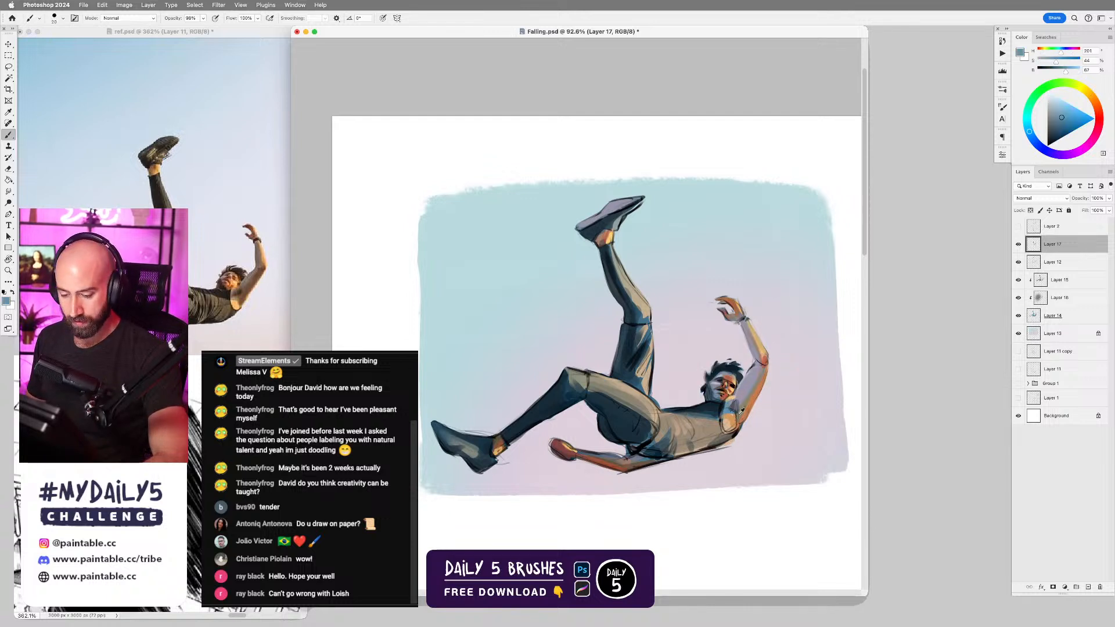
alt+click(717, 437)
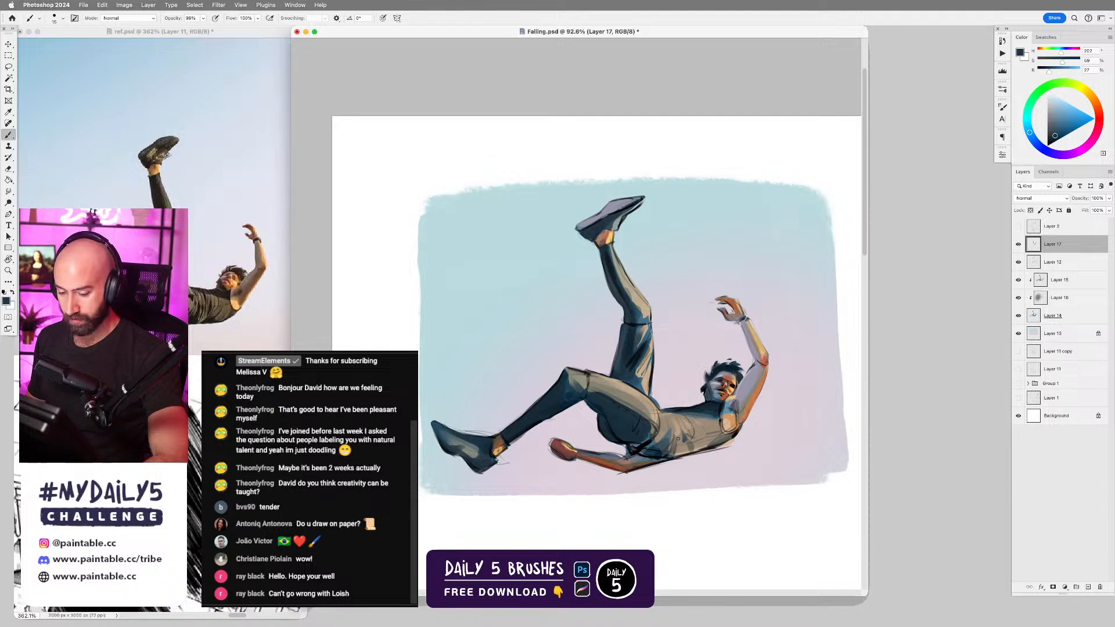
drag(680, 435, 677, 446)
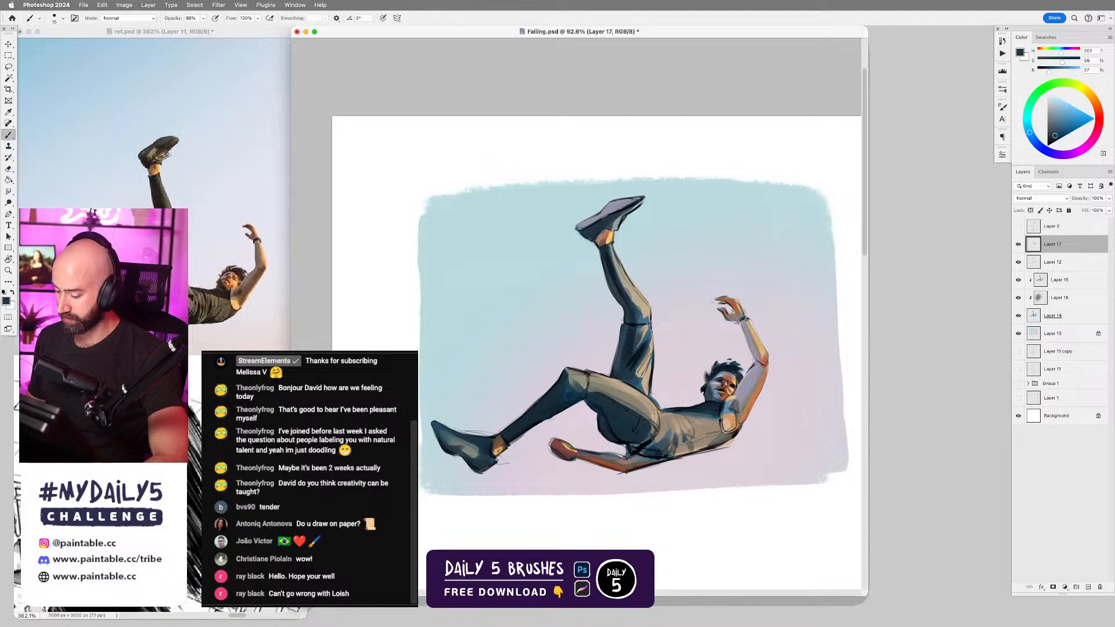
- Sample slate greys and dark blue from the torso and blend the shirt folds near the waist
alt+click(674, 440)
alt+click(686, 439)
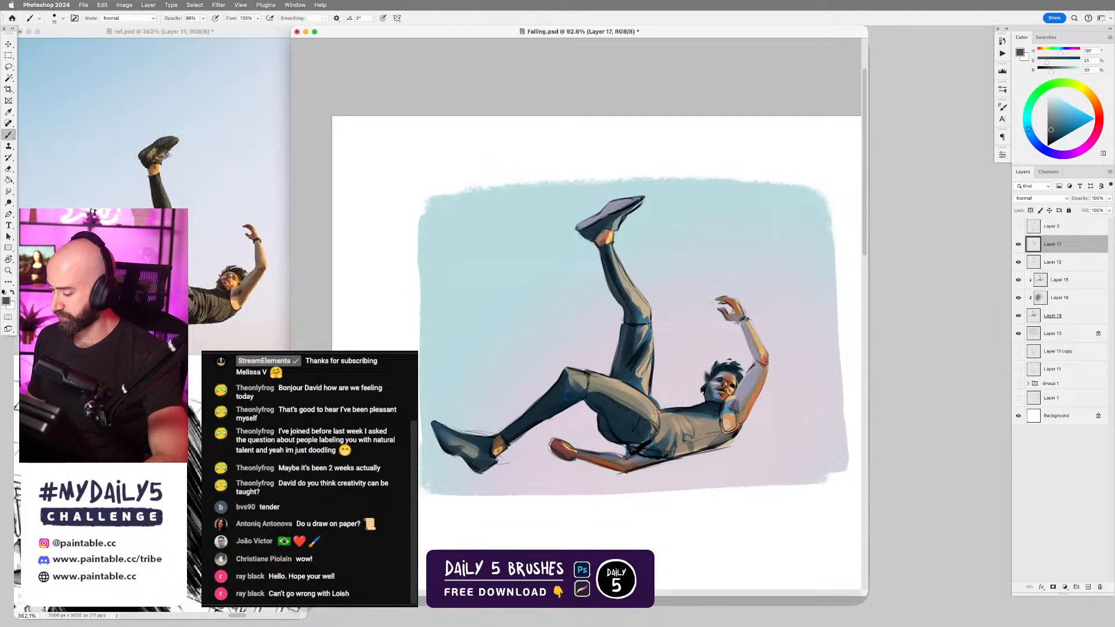
alt+click(684, 442)
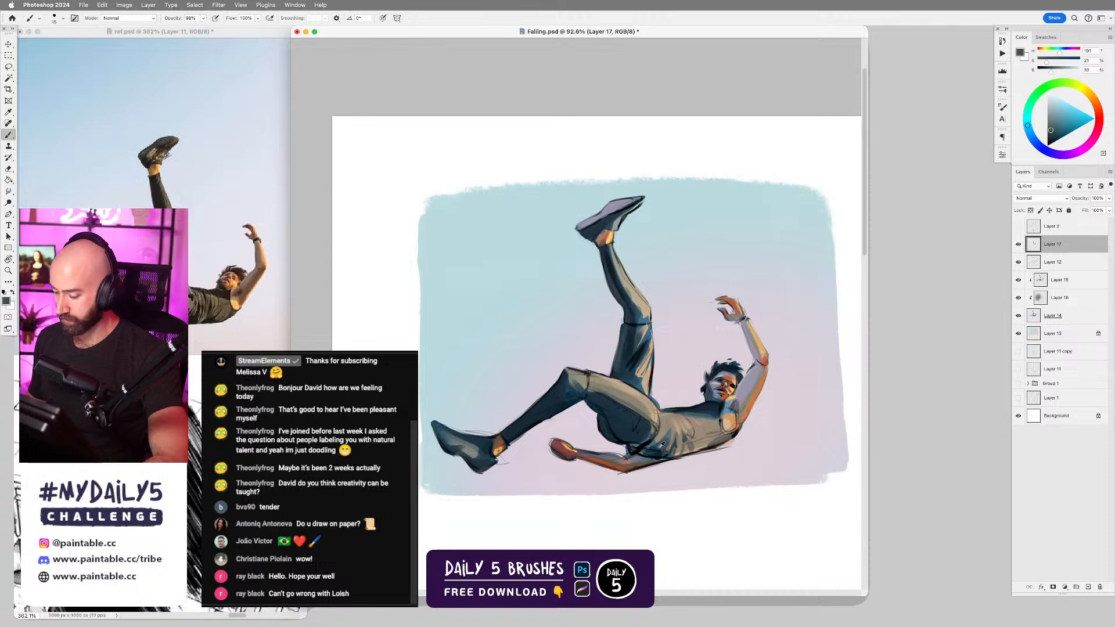
alt+click(662, 445)
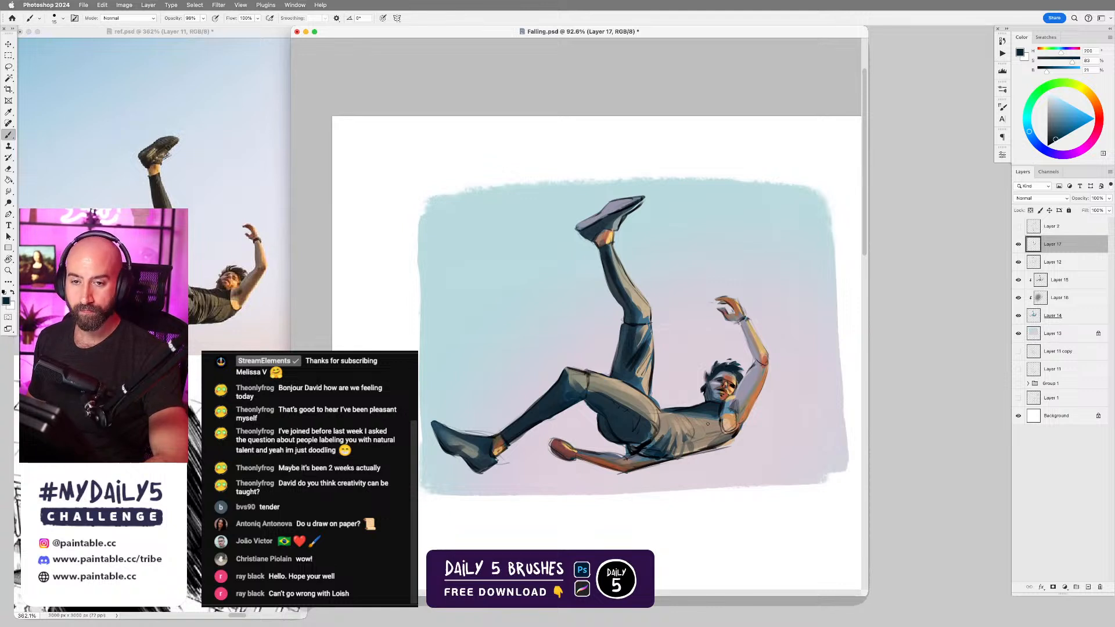
- Sample dark blues and warm greys from the shirt and paint fine folds near the waist with a smaller brush
key(bracketleft)
alt+click(676, 414)
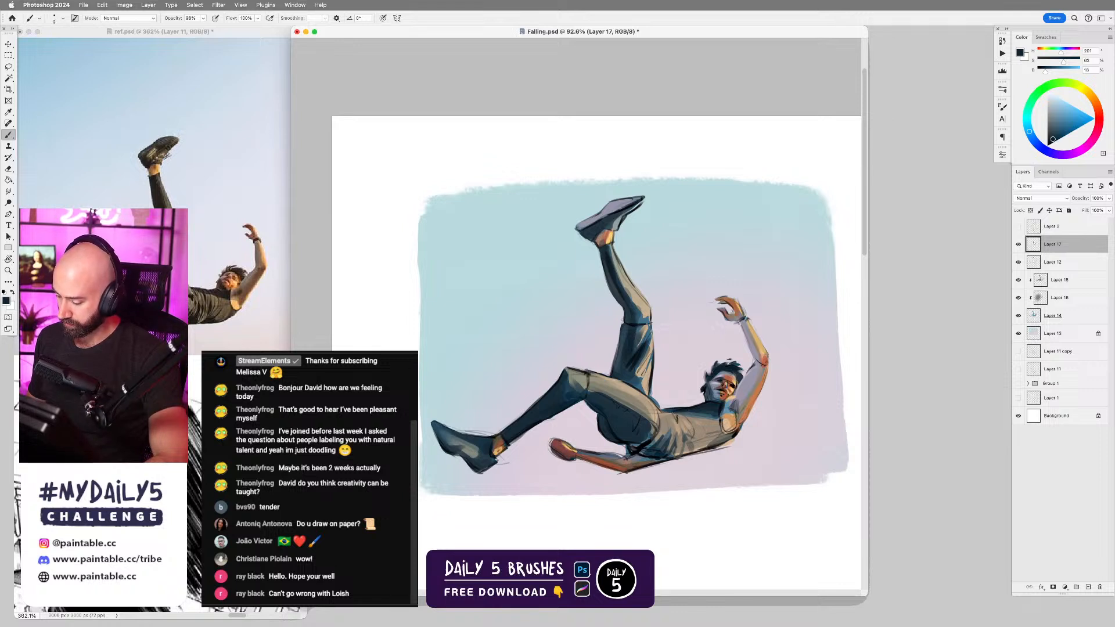
alt+click(674, 419)
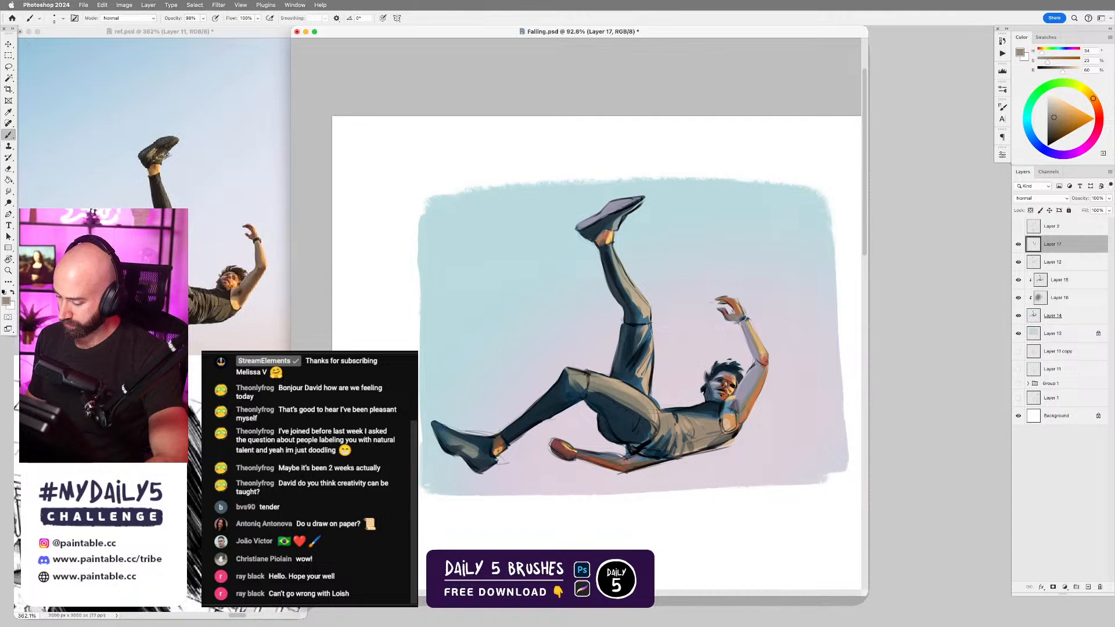
alt+click(675, 417)
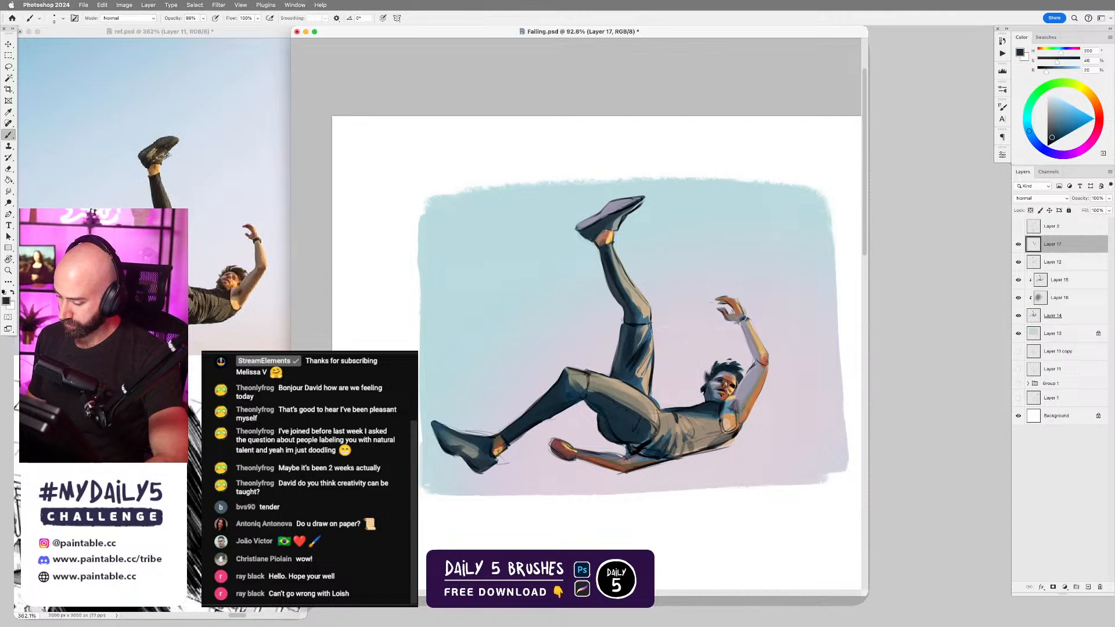
alt+click(672, 419)
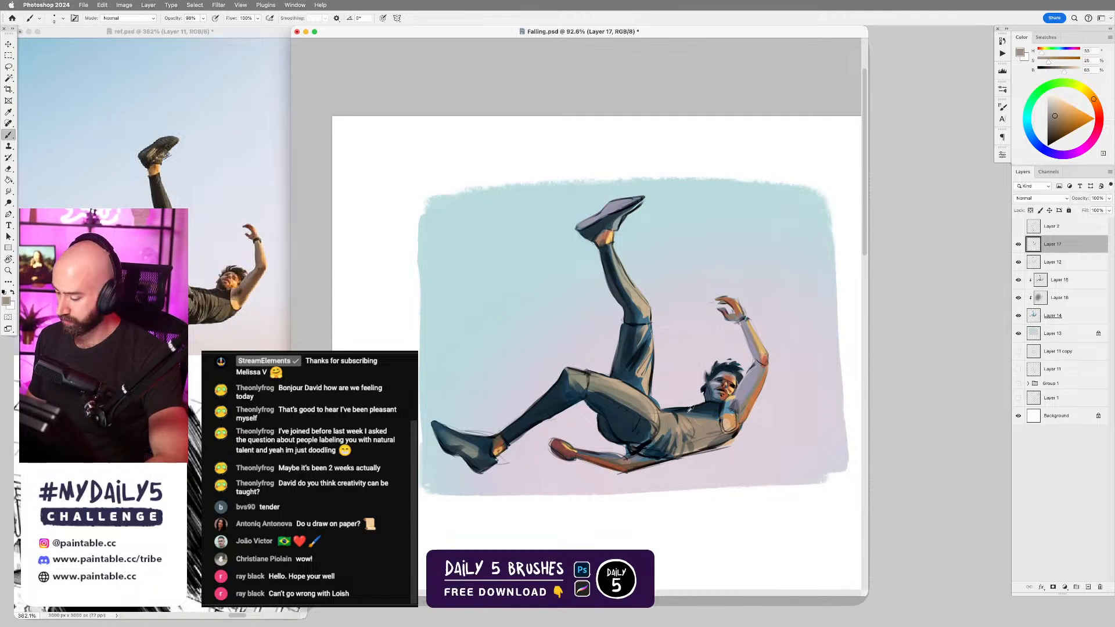
- Sample a near-black blue from the shirt's upper edge, undo the last stroke, and deepen the waist folds with a resized brush
alt+click(674, 410)
key(super+z)
key(])
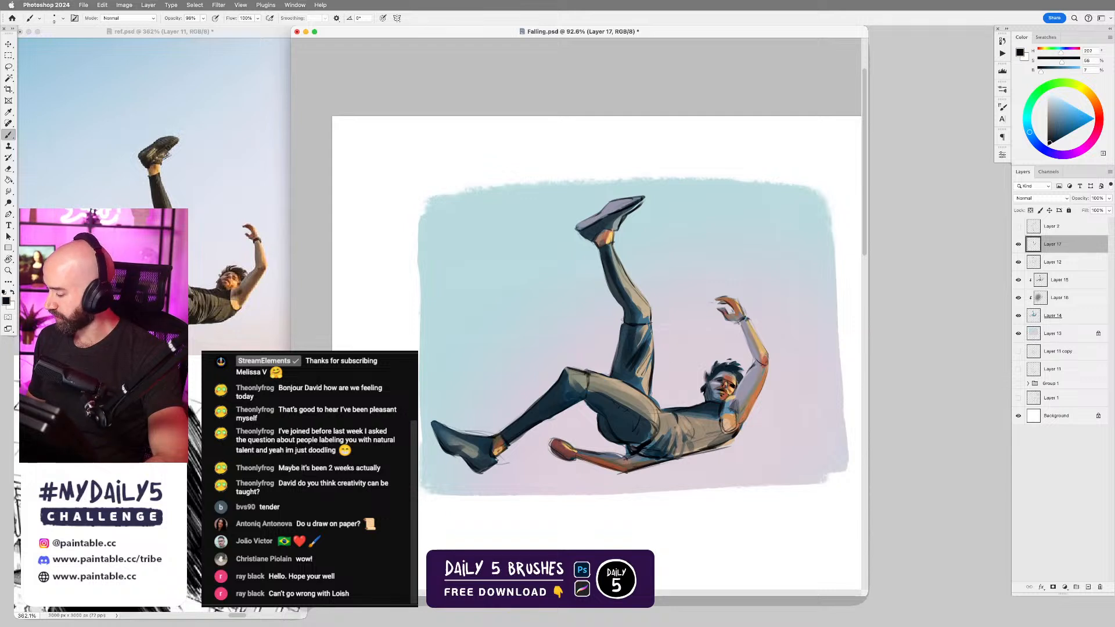
key(])
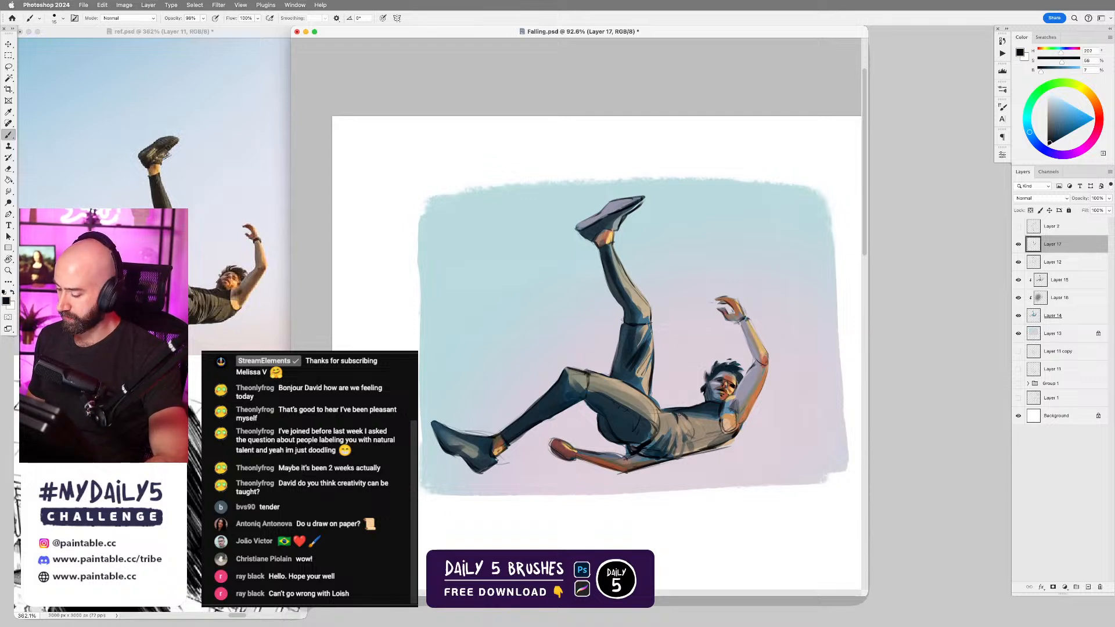
key(bracketleft)
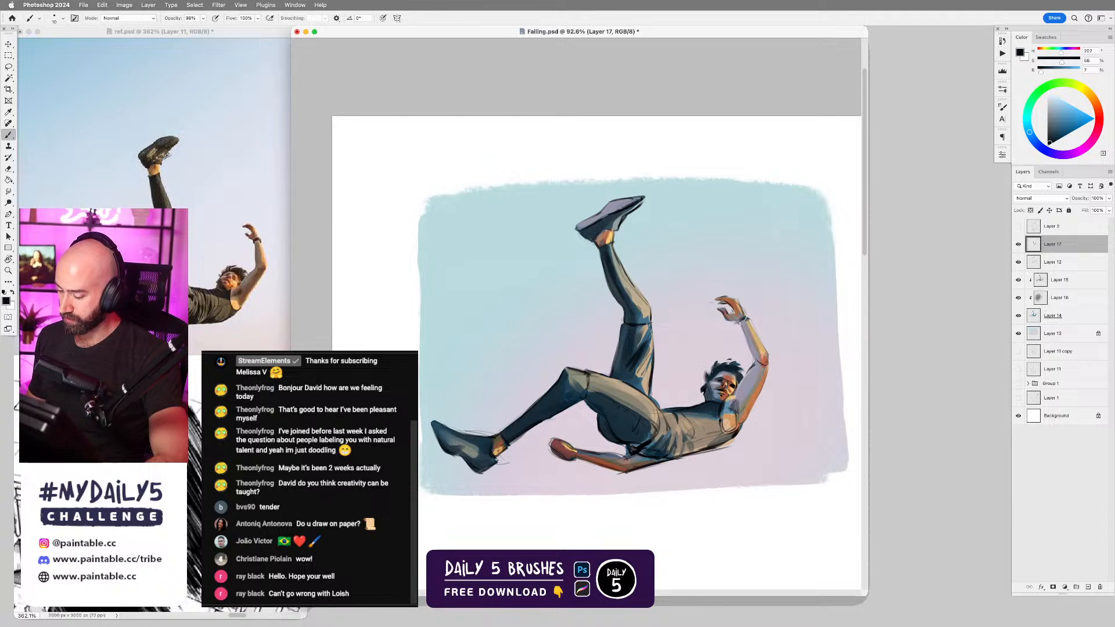
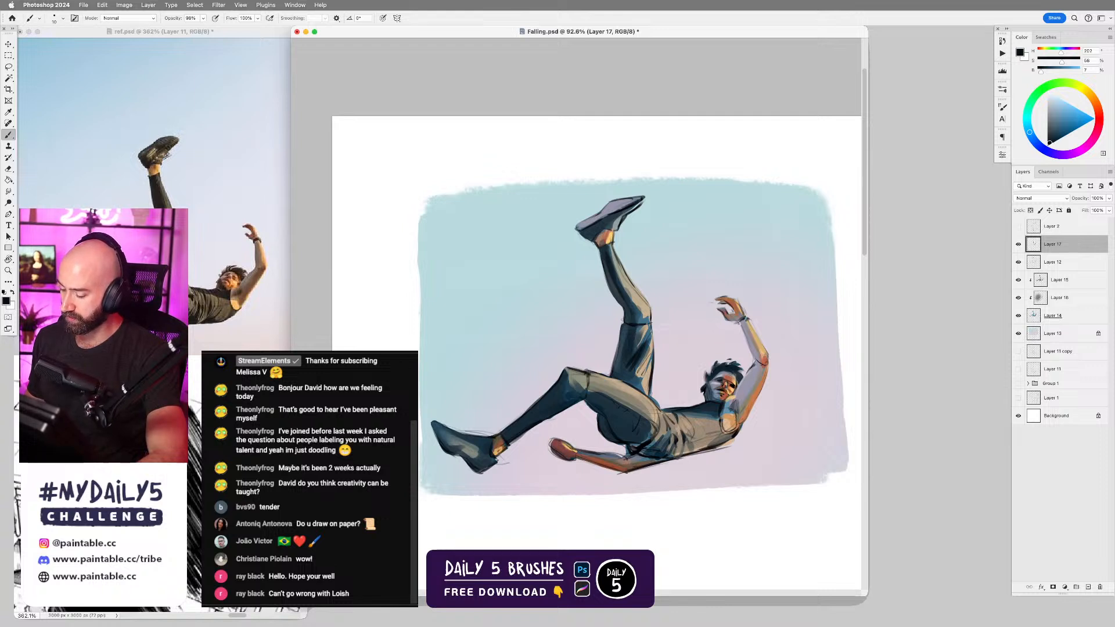
- Sample a light tan from the torso and a near-black from the chest, and paint a vertical shirt fold, undoing the last stroke
alt+click(683, 422)
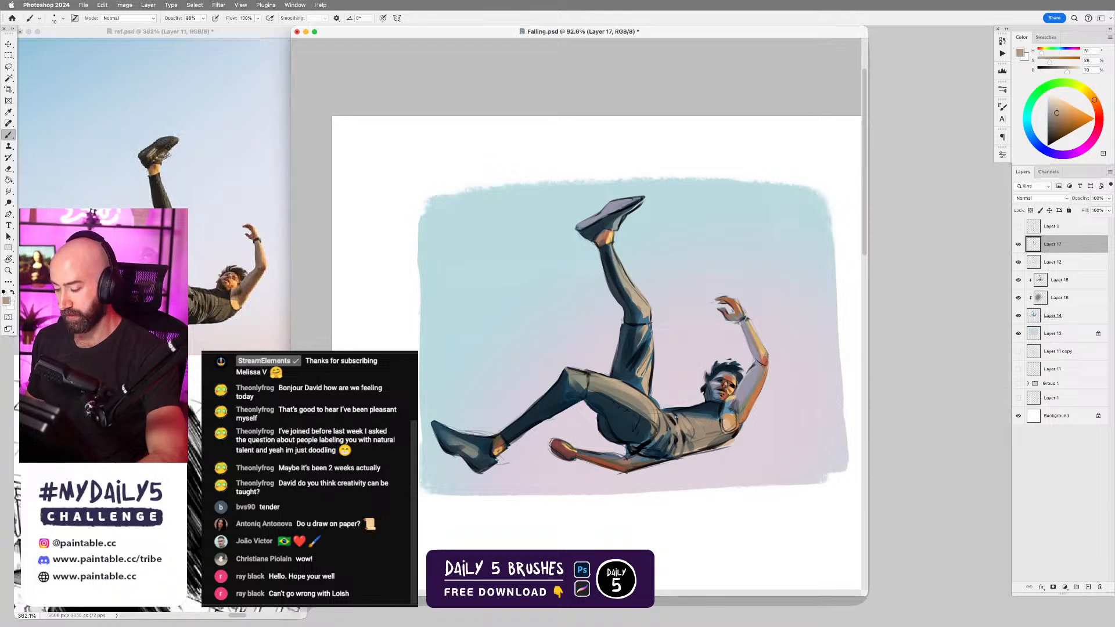
key(bracketright)
alt+click(716, 415)
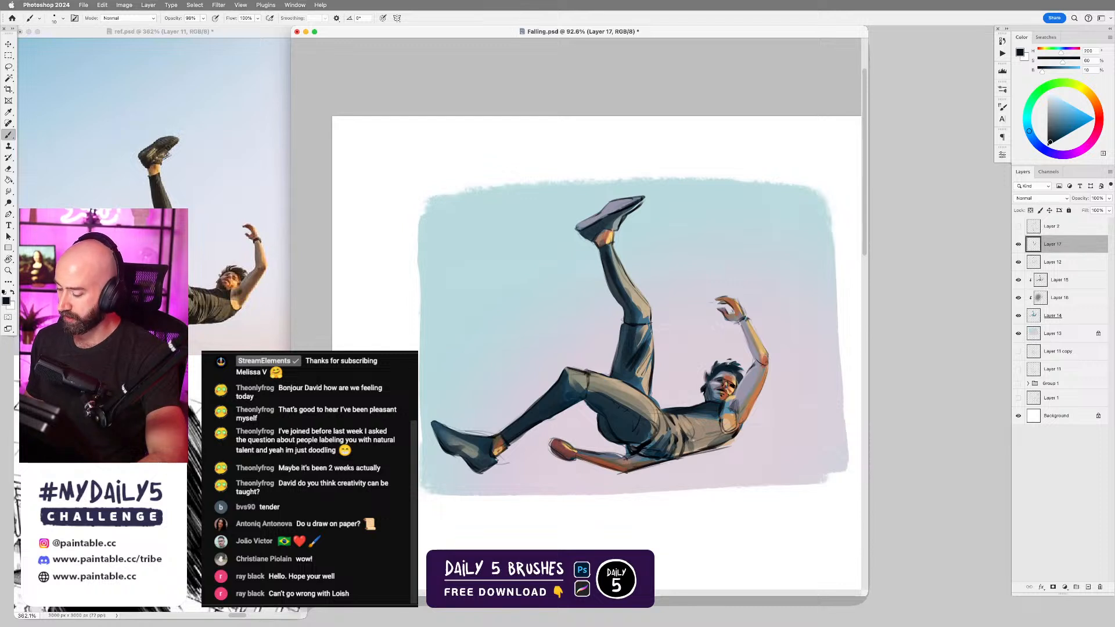
mouse_move(690, 438)
mouse_down()
mouse_move(680, 456)
mouse_move(691, 451)
mouse_up()
key(super+z)
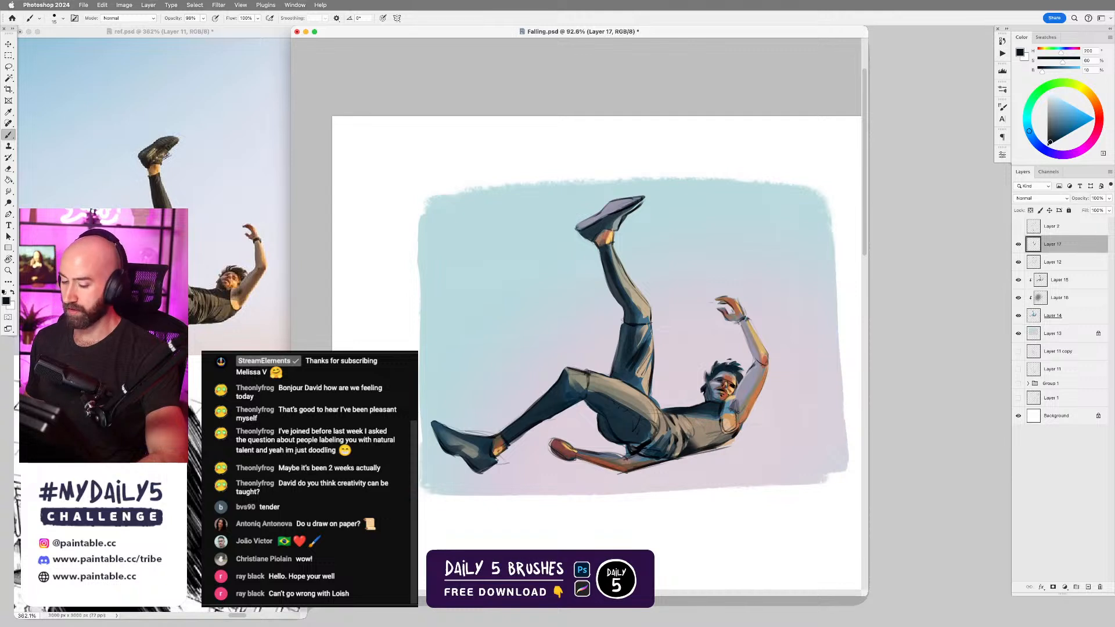
- Sample a warm grey and light beige from the torso and a near-black by the neck, and refine the upper shirt
alt+click(704, 436)
key(bracketright)
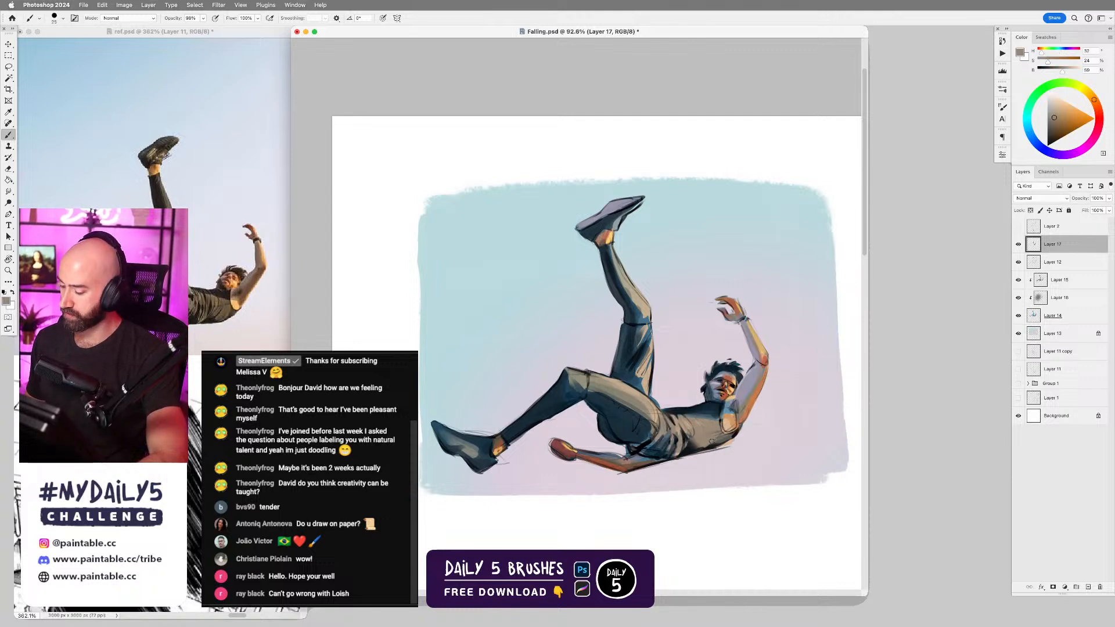
alt+click(724, 423)
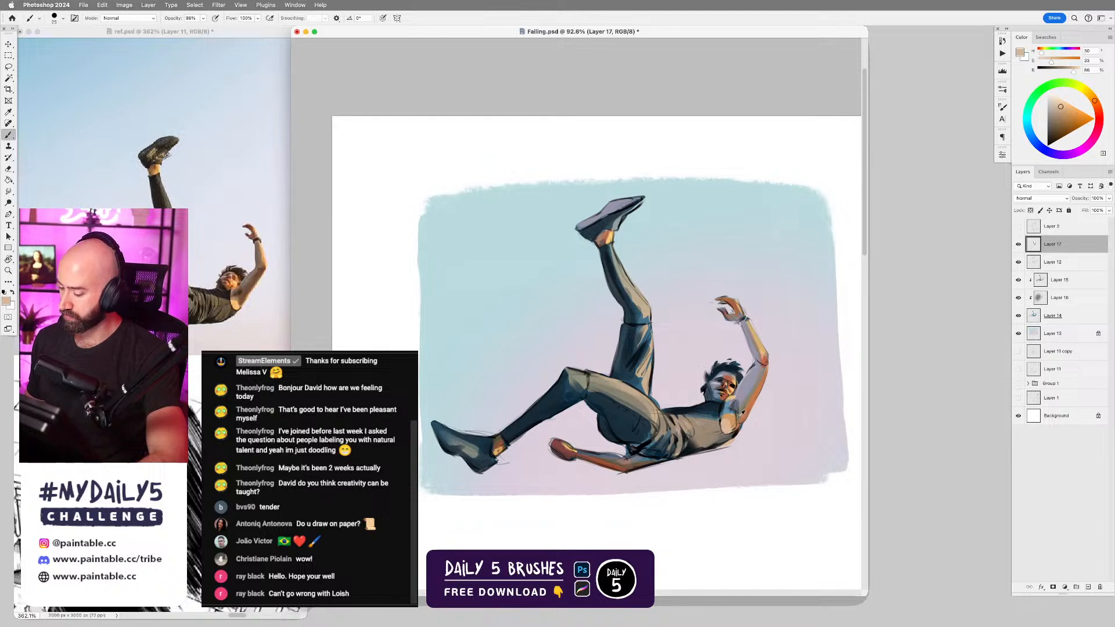
alt+click(722, 406)
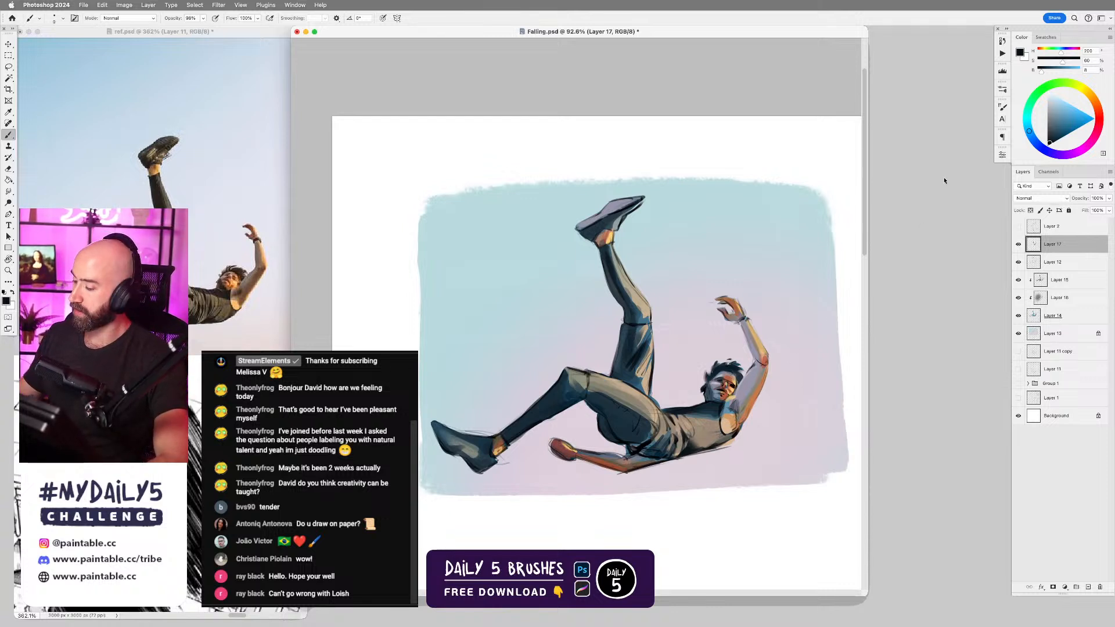
- Sample the saturated orange from the raised upper arm and paint a round swatch of it on the background beside the arm
alt+click(756, 399)
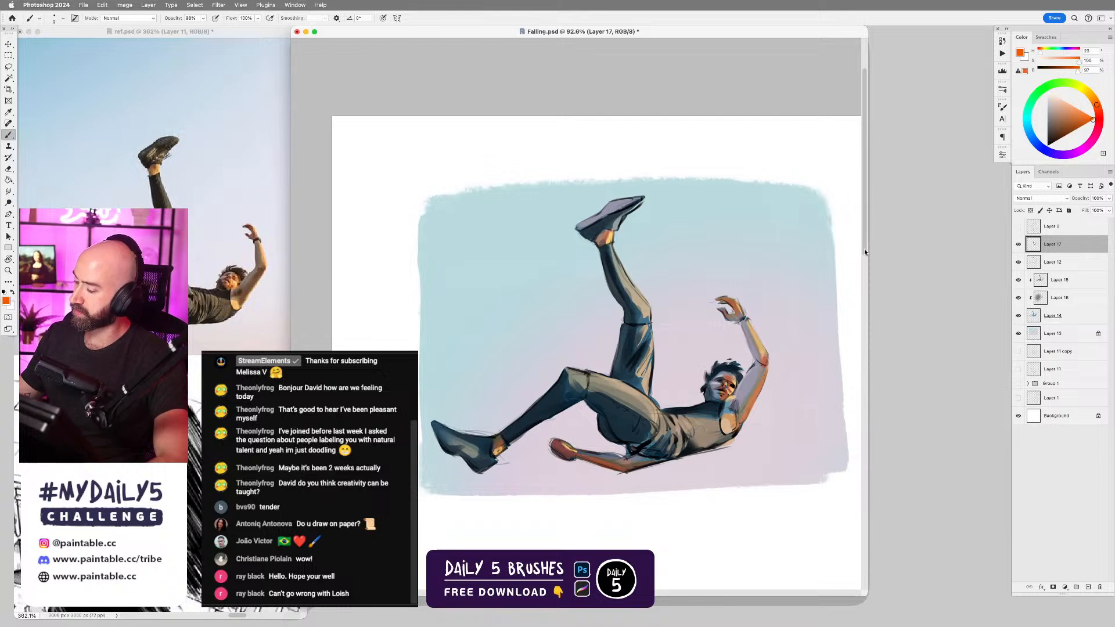
key(bracketright)
key(bracketright)
mouse_move(790, 372)
mouse_down()
mouse_move(808, 386)
mouse_move(758, 398)
mouse_up()
key(bracketleft)
key(bracketleft)
key(bracketleft)
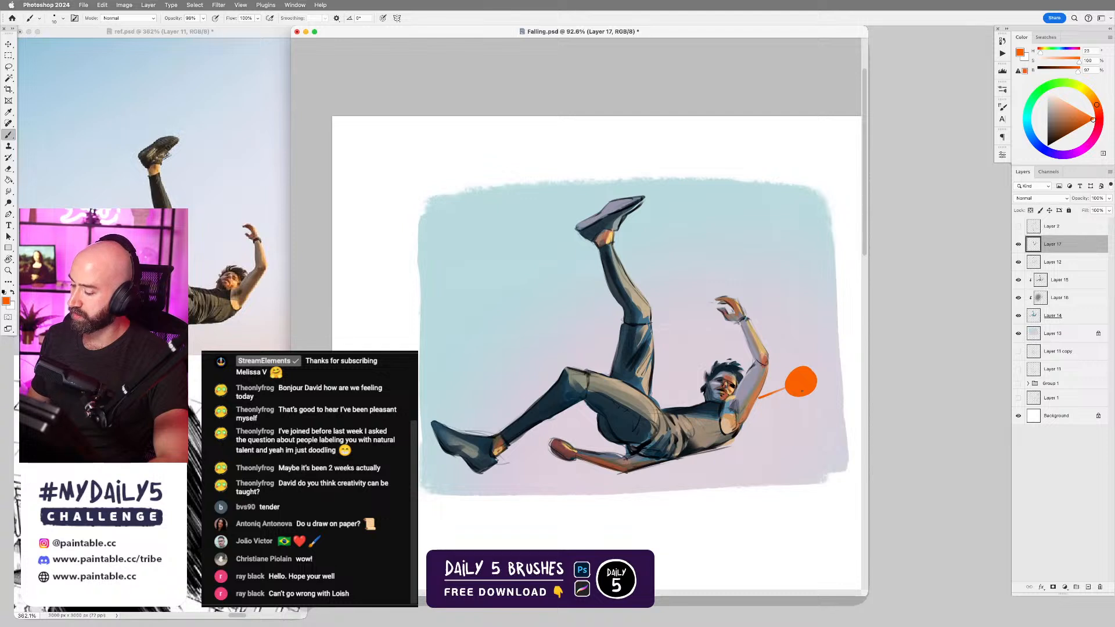
- Sample the background blue, push it to a fully saturated cyan, and paint a large swatch beside the raised leg
alt+click(727, 241)
drag(1076, 121, 1111, 126)
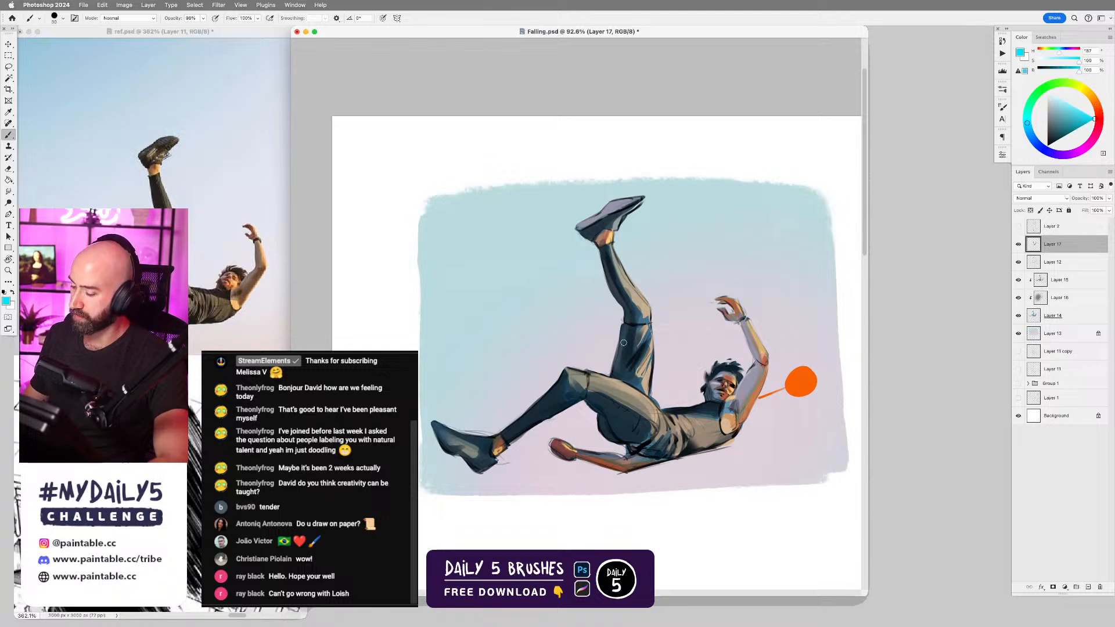
key(bracketright)
key(bracketright)
key(bracketright)
key(bracketright)
mouse_move(552, 273)
mouse_down()
mouse_move(559, 310)
mouse_move(538, 314)
mouse_move(550, 283)
mouse_up()
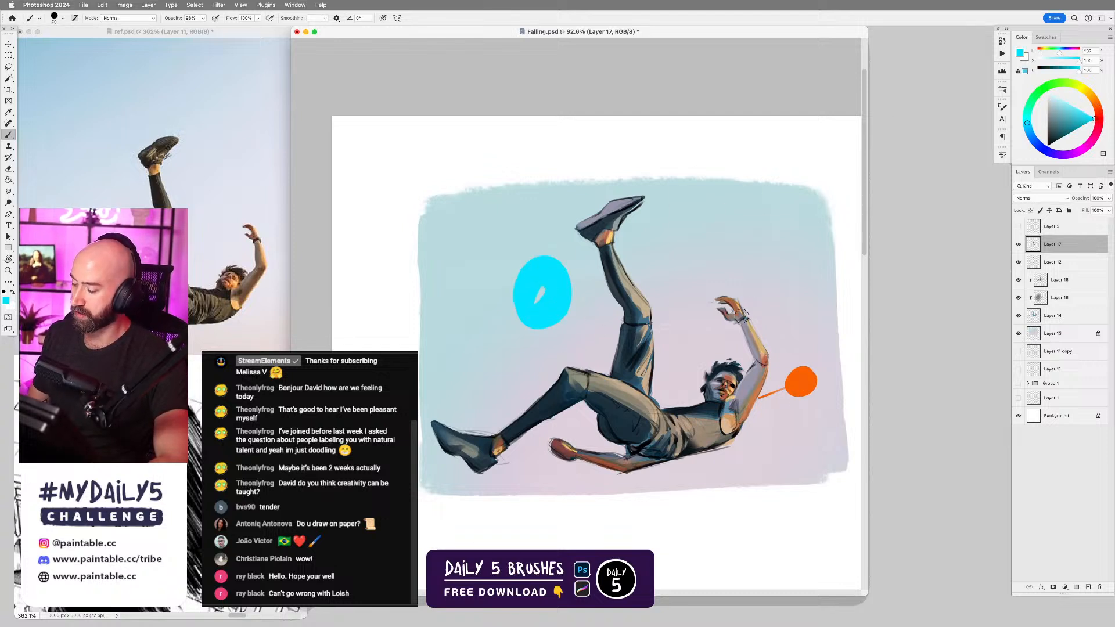
- Sample the blue of the raised thigh, raise it to full saturation, and paint a swatch between the leg and the raised hand
click(1040, 146)
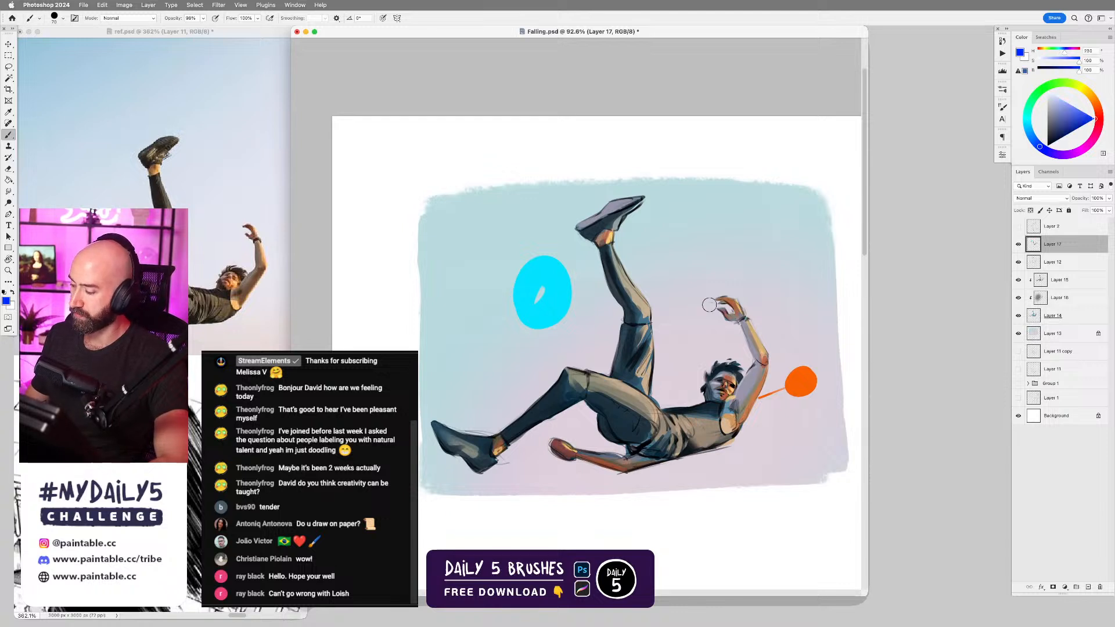
alt+click(629, 375)
drag(1074, 130, 1101, 120)
key(bracketright)
key(bracketright)
key(bracketright)
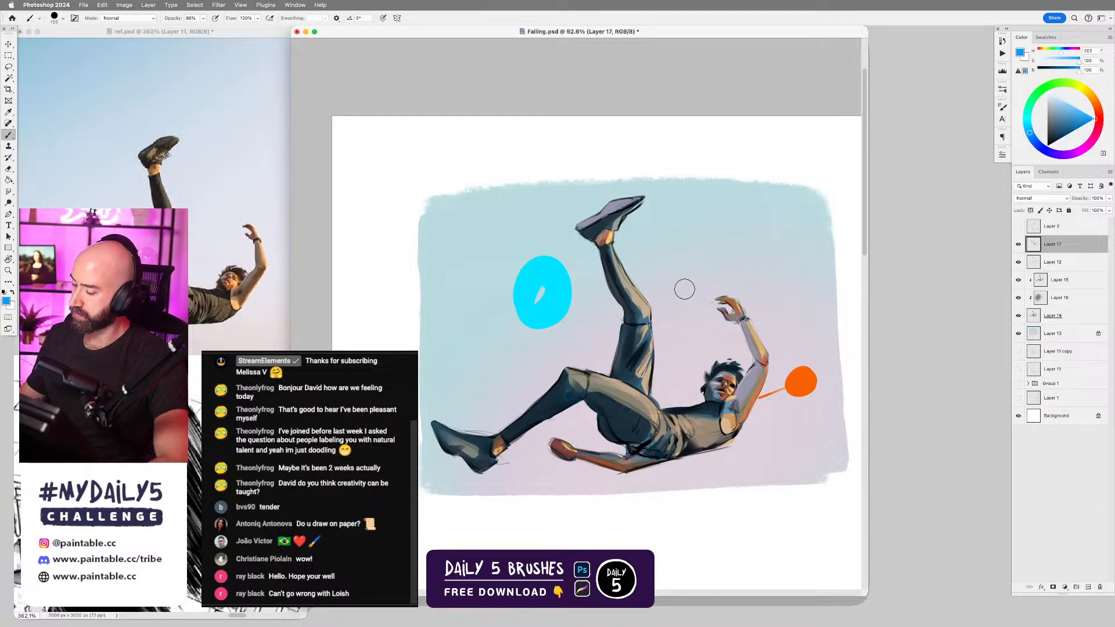
drag(685, 289, 677, 305)
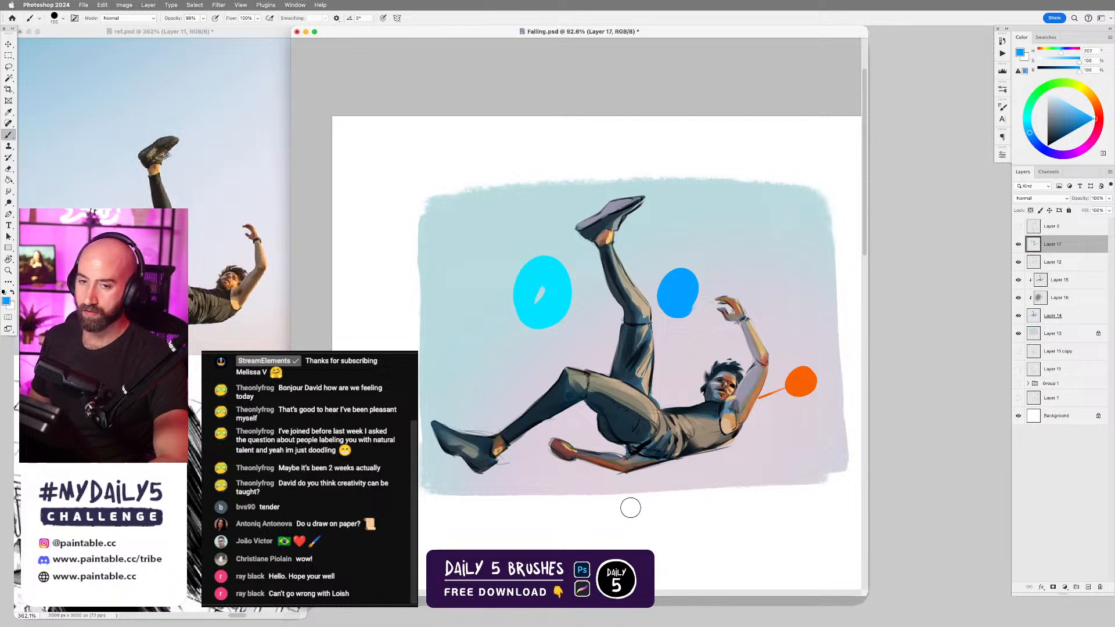
- Undo the orange, cyan and blue swatches painted on the background
key(super+z)
key(super+z)
key(super+z)
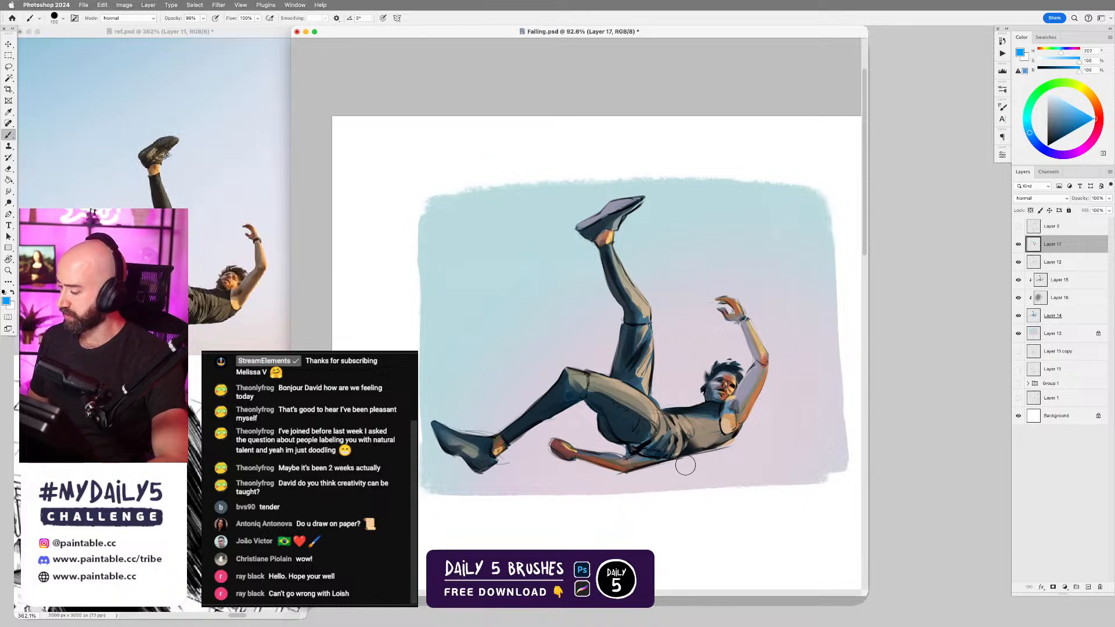
- Sample an olive grey from the raised calf and a dark navy from the thigh, and refine the raised trouser leg with a smaller brush
drag(729, 417, 713, 406)
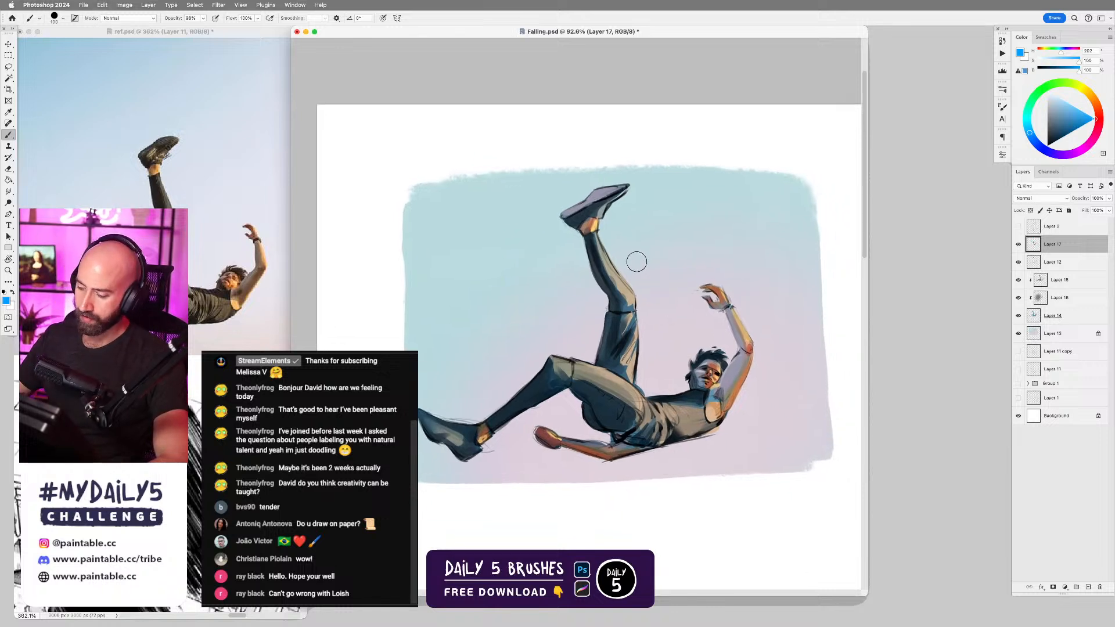
alt+click(615, 280)
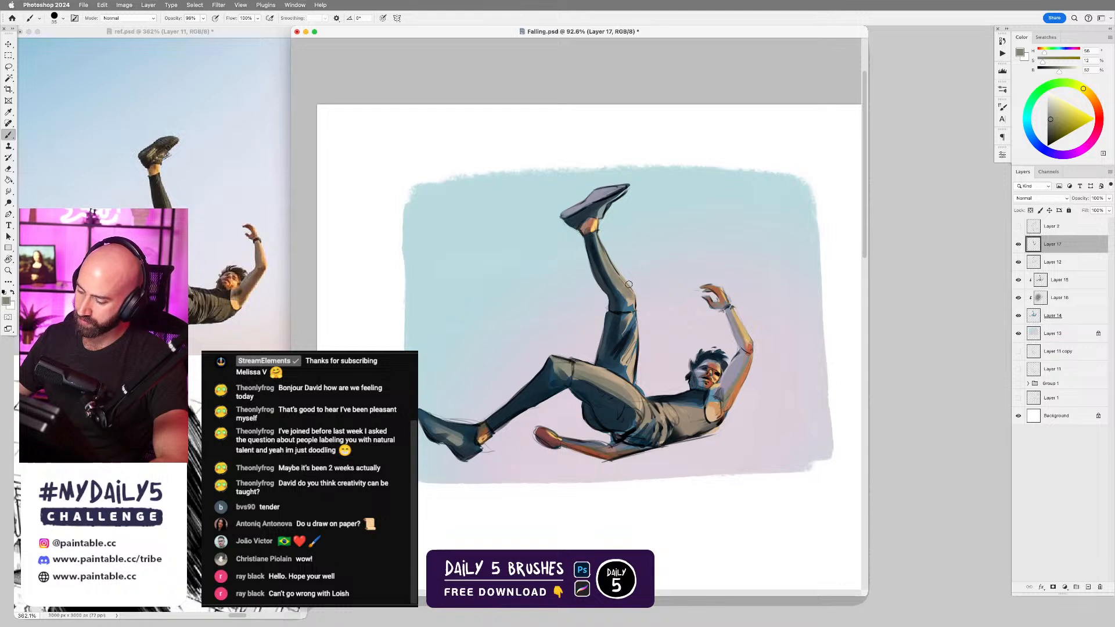
key(bracketleft)
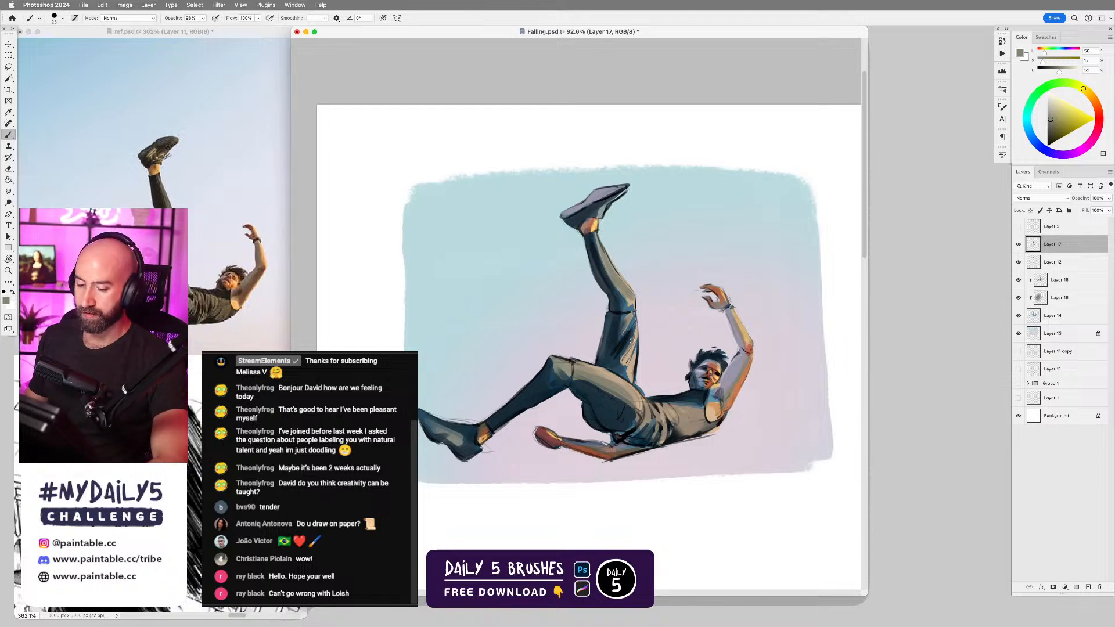
alt+click(604, 330)
key(bracketleft)
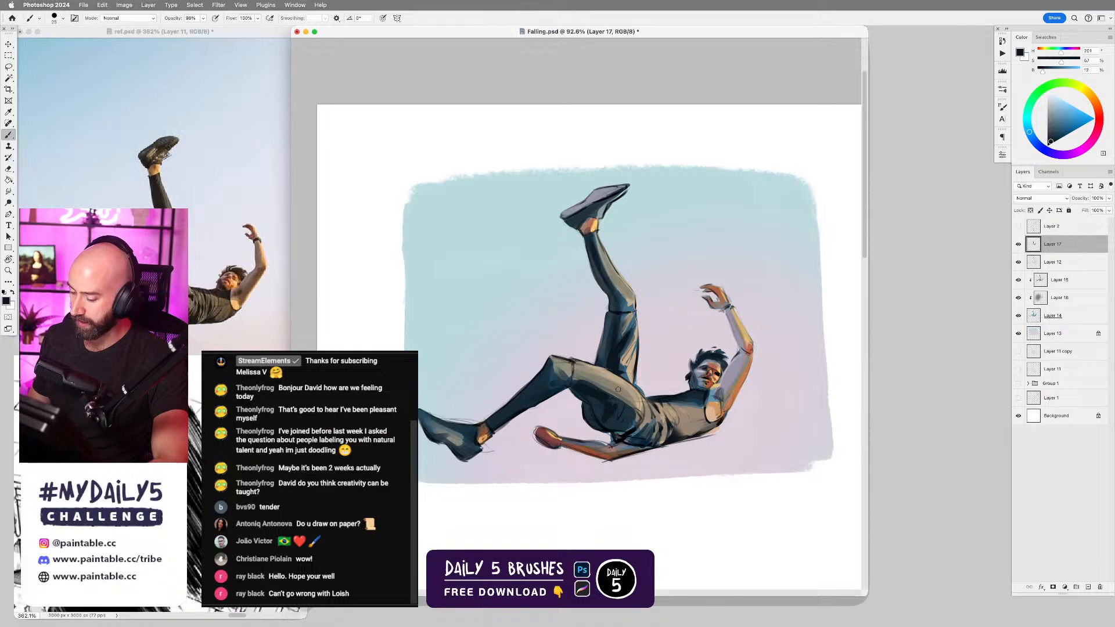
- Sample greys and dark blue from the bent thigh and paint over the sketch lines and folds near the hip
alt+click(610, 402)
key(bracketleft)
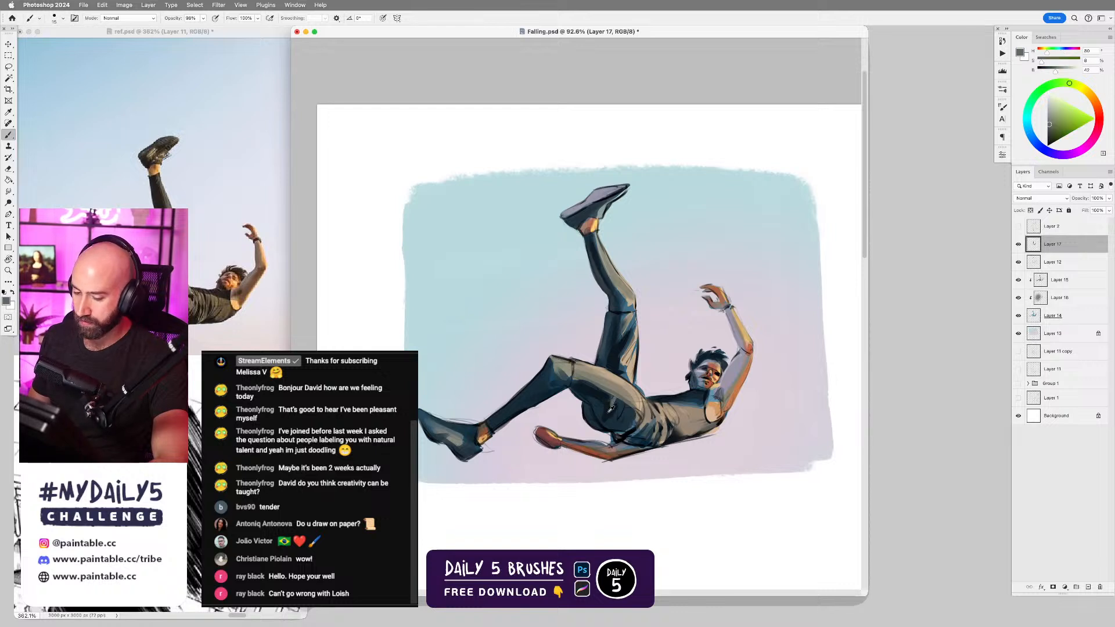
alt+click(617, 405)
key(bracketright)
alt+click(624, 397)
drag(624, 397, 622, 406)
alt+click(612, 410)
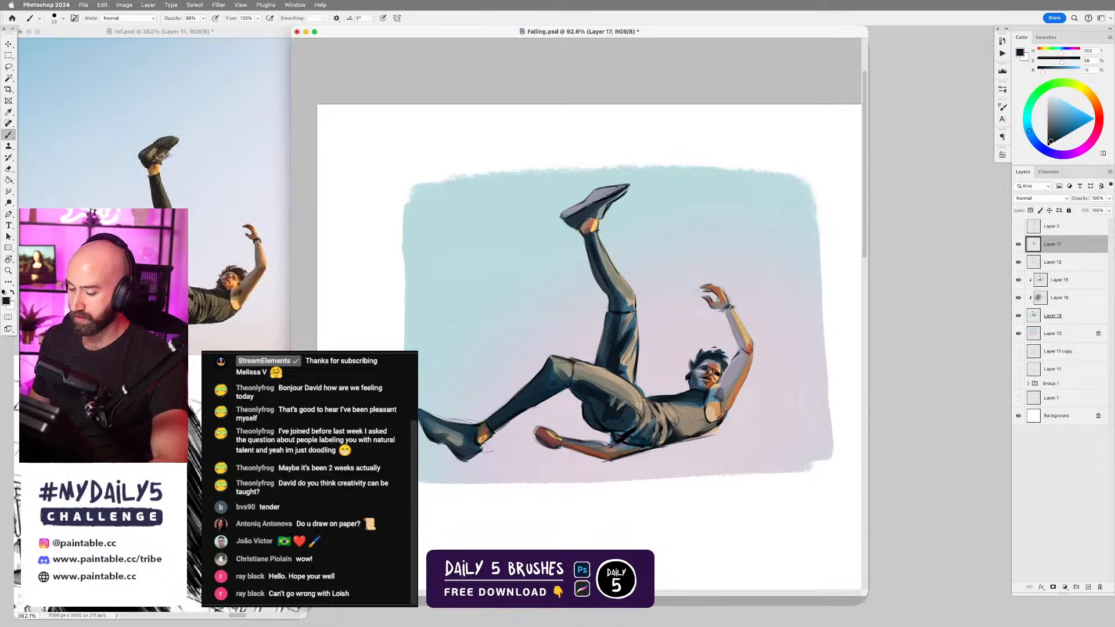
- Sample a dark teal blue from the hip and blend the shadow under the bent thigh, varying the brush size
alt+click(617, 414)
key(bracketright)
key(bracketright)
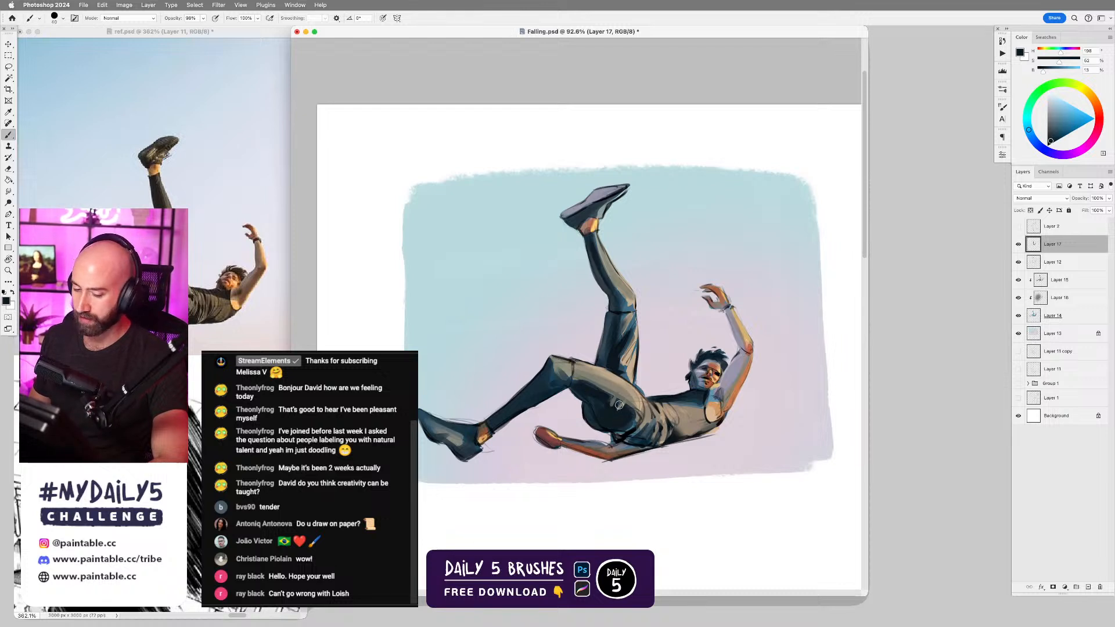
key(bracketleft)
key(bracketleft)
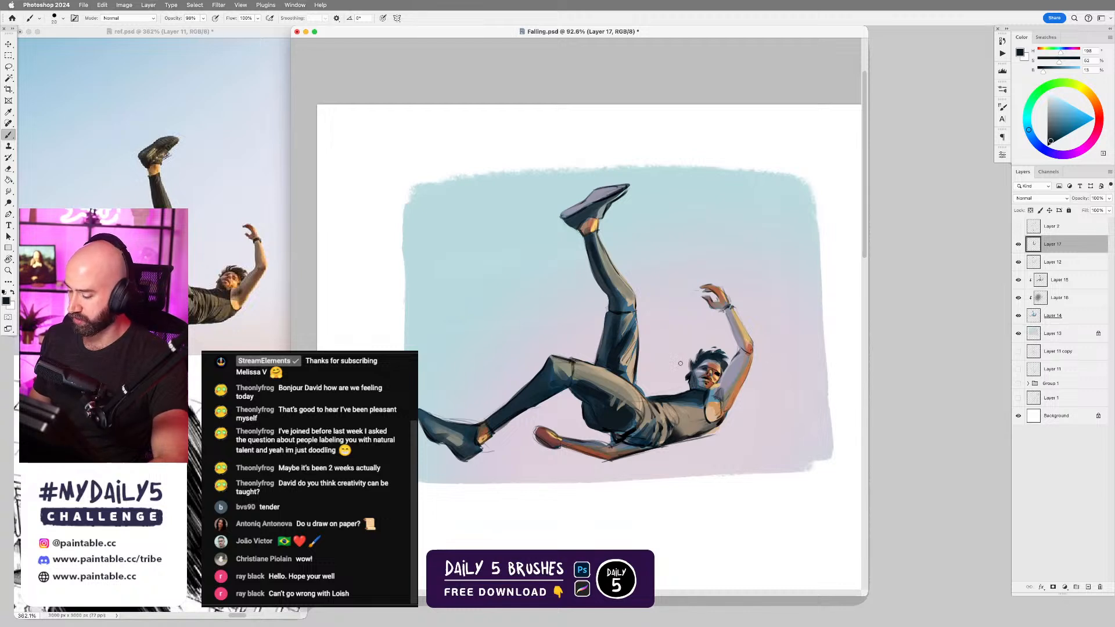
- Sample the pale background under the bent knee and dark blues from the calf, and paint strokes along the lower leg's underside
alt+click(572, 402)
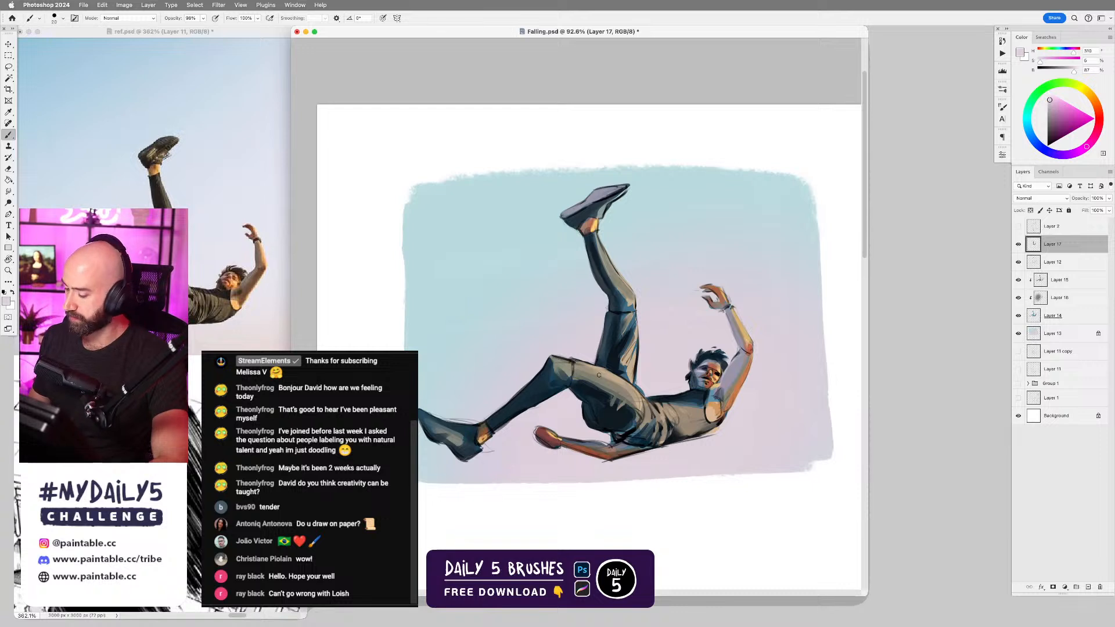
alt+click(514, 411)
drag(495, 429, 561, 389)
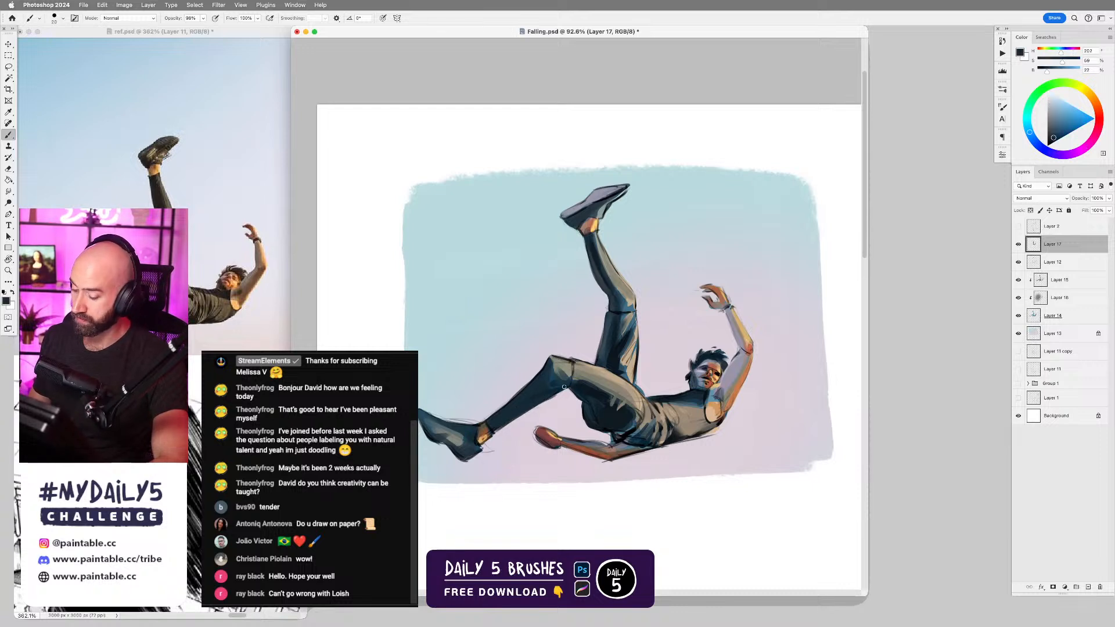
alt+click(525, 407)
drag(531, 410, 564, 389)
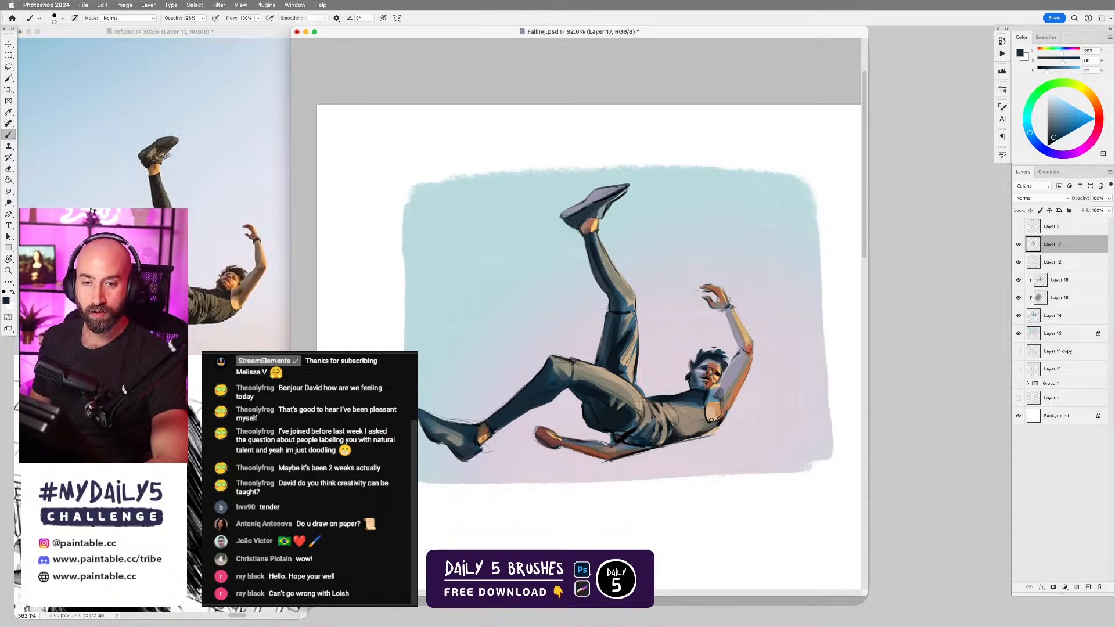
drag(685, 374, 723, 362)
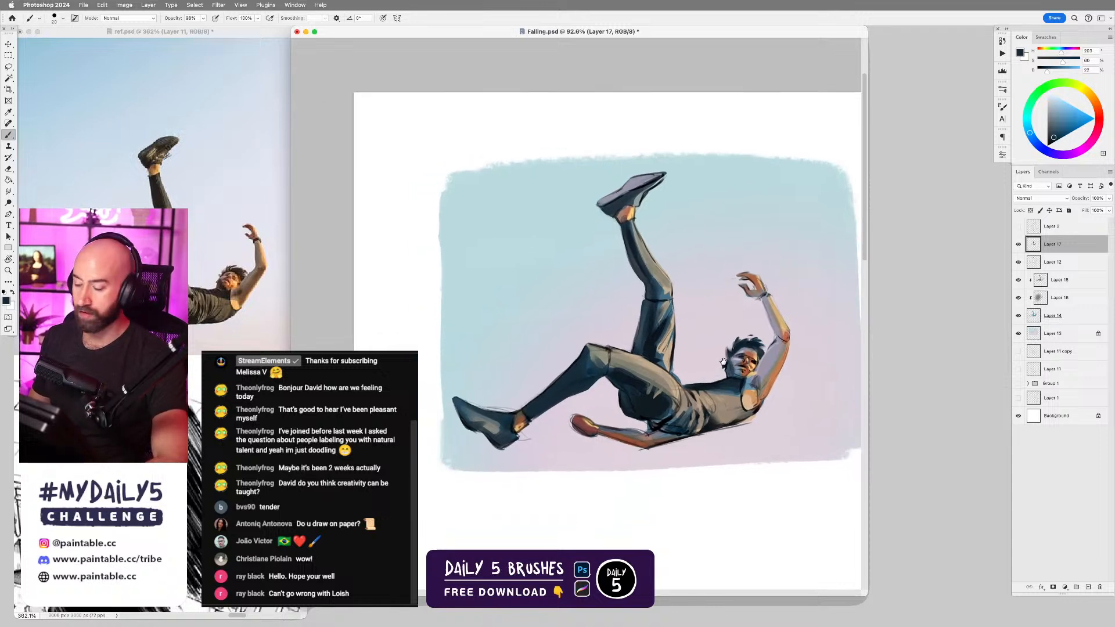
alt+click(621, 228)
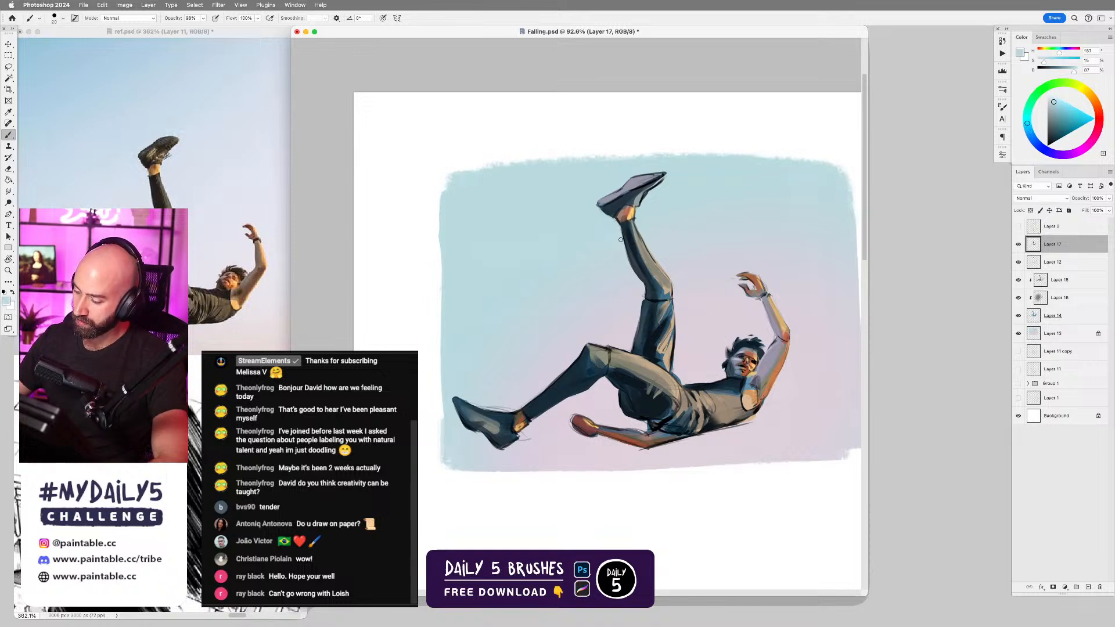
mouse_move(620, 239)
mouse_down()
mouse_move(628, 265)
mouse_move(620, 226)
mouse_up()
key(super+z)
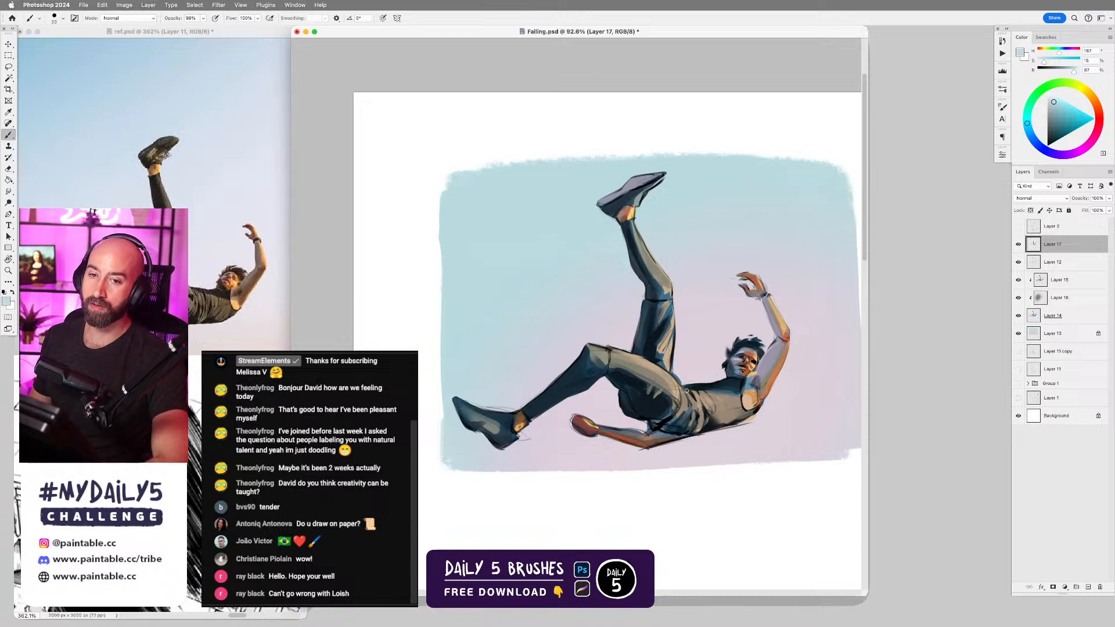
- Sample the pale pink background, violet grey, orange-red and tan around the raised arm, and refine its forearm and elbow
alt+click(772, 340)
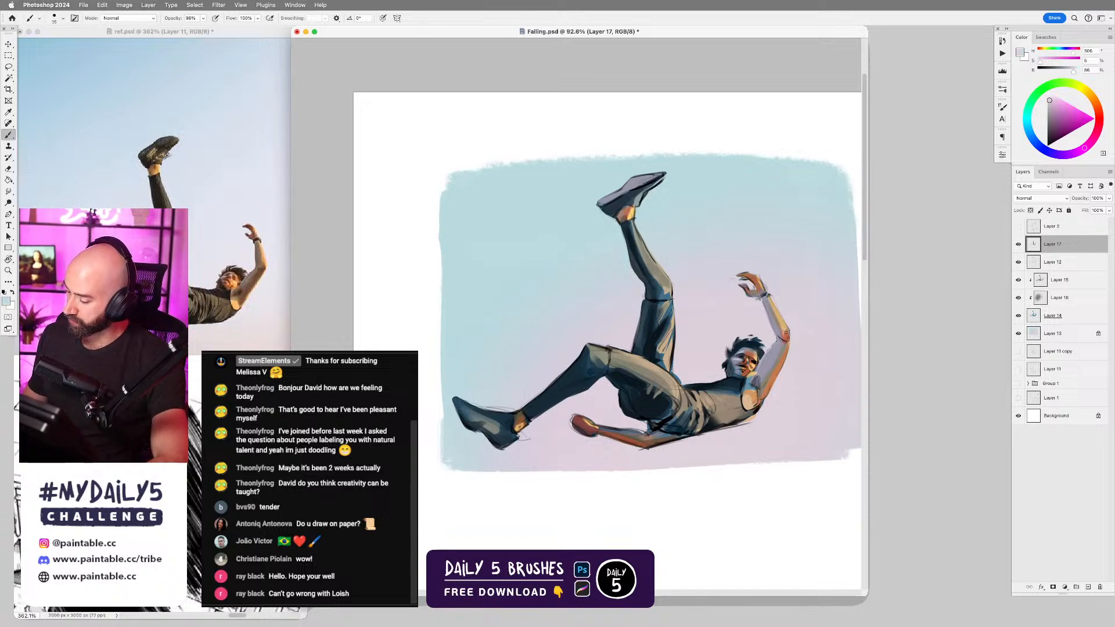
alt+click(771, 315)
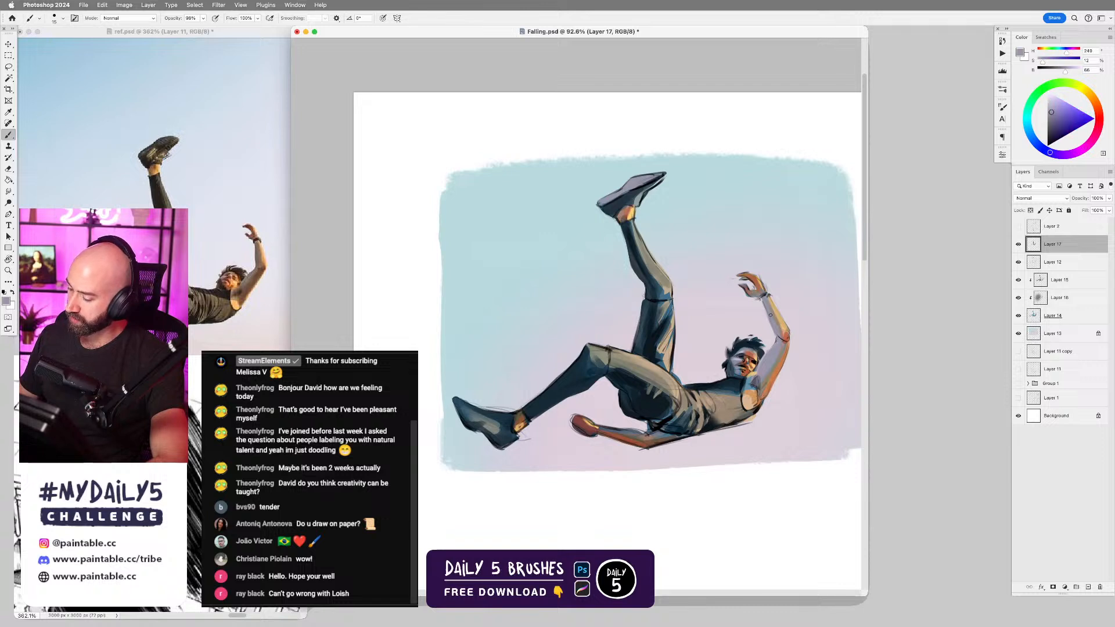
alt+click(786, 341)
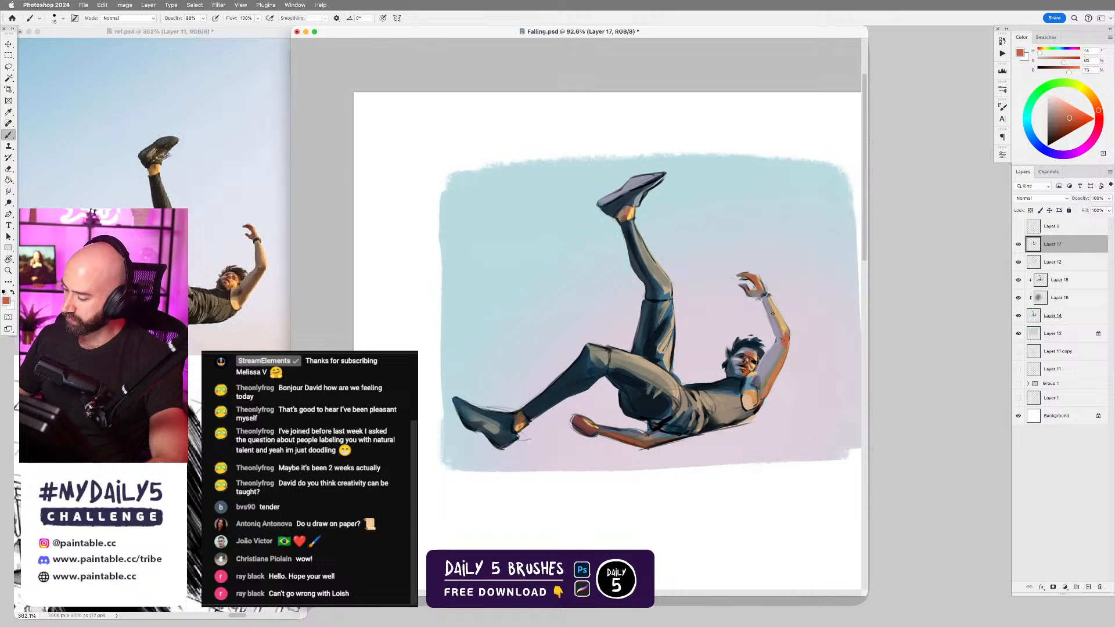
alt+click(776, 310)
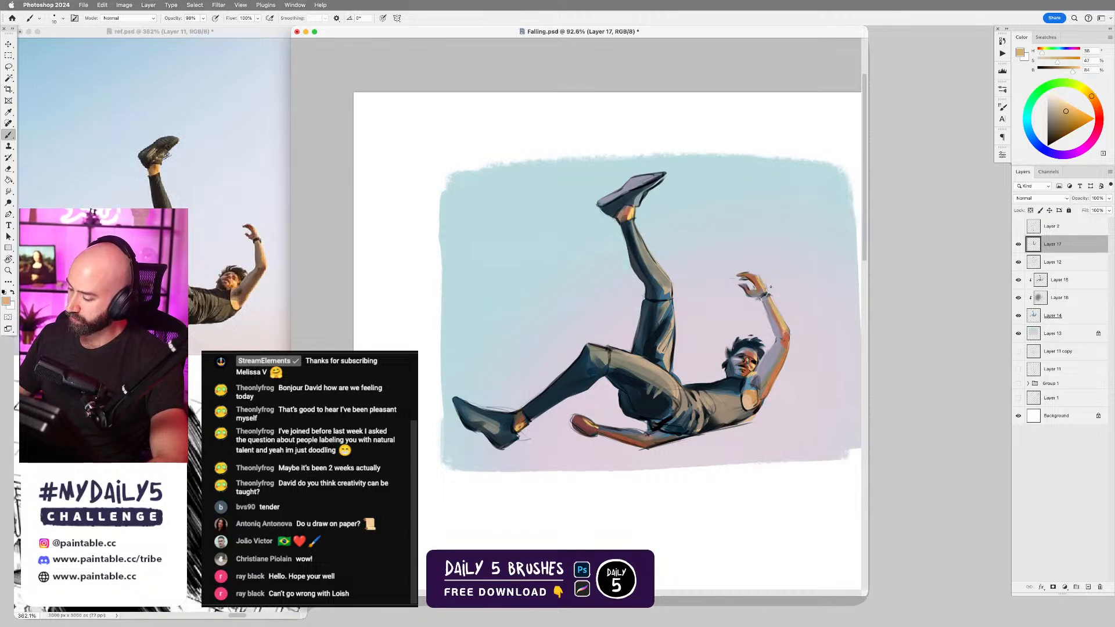
- Sample dark blue from the bracelet and the pale background beside the wrist, and refine the bracelet's shape on the raised arm
alt+click(764, 295)
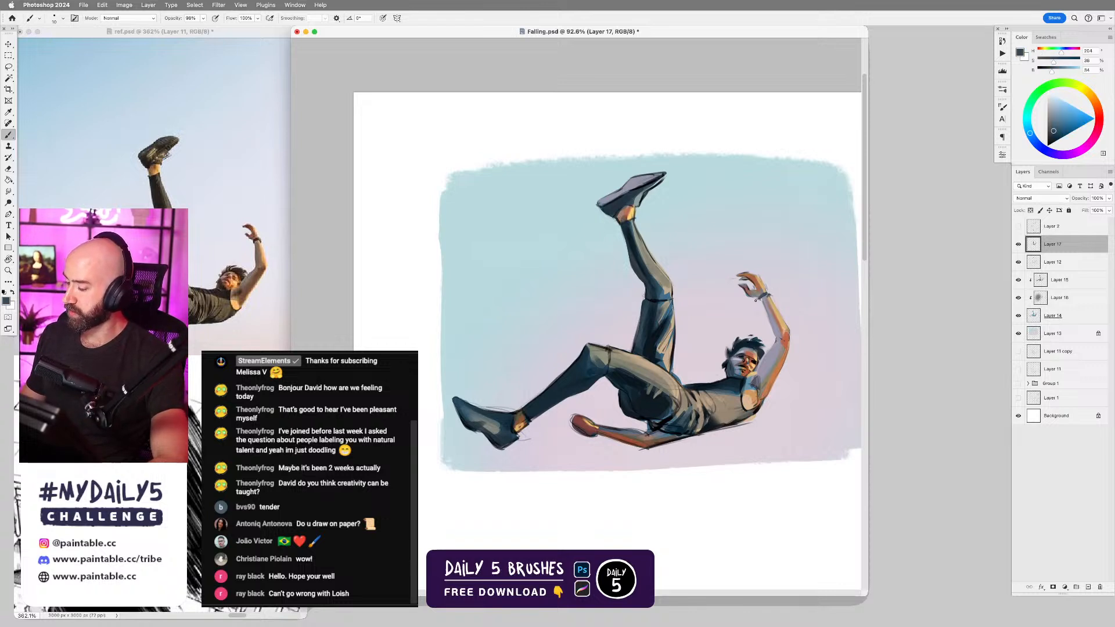
alt+click(757, 303)
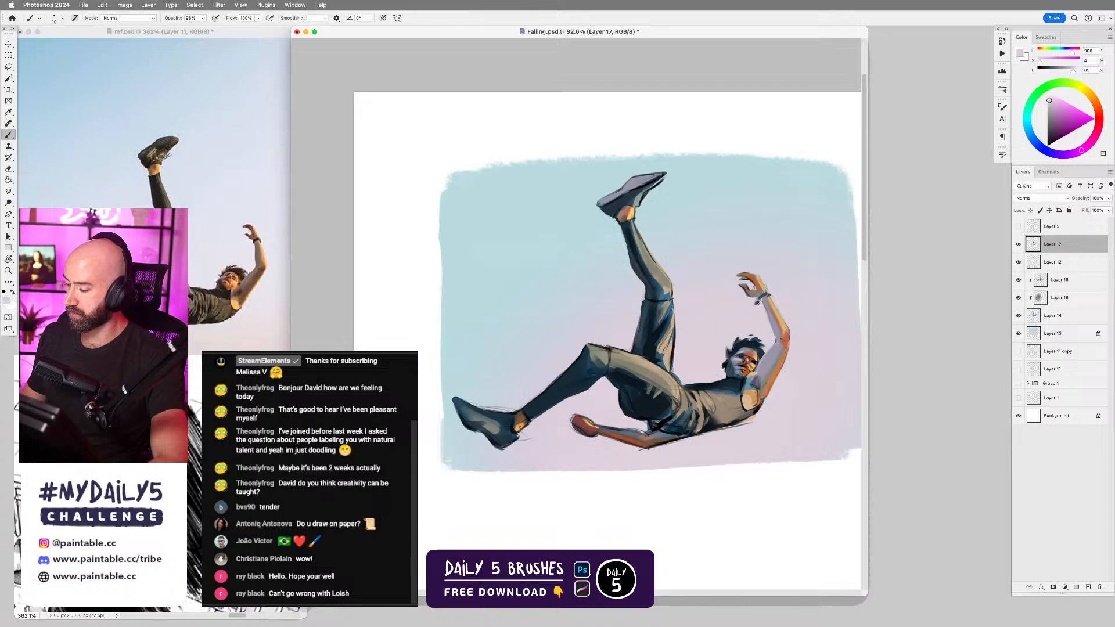
alt+click(773, 293)
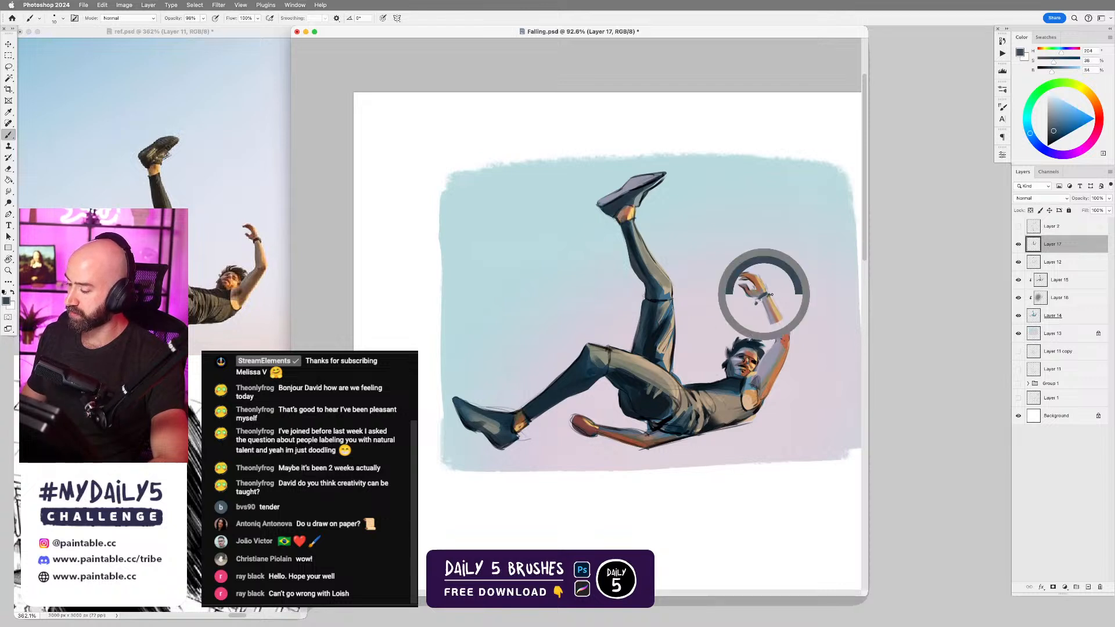
alt+click(780, 302)
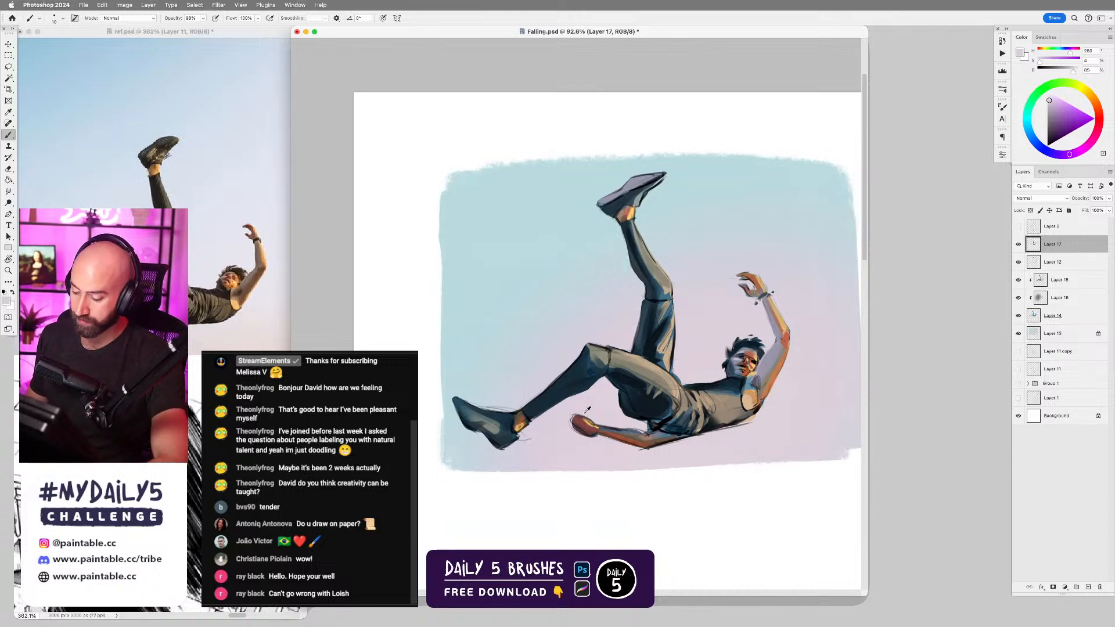
- Sample the pale pink background beside the lower hand and clean up the hand's outline, varying the brush size
alt+click(588, 418)
key(bracketright)
key(bracketright)
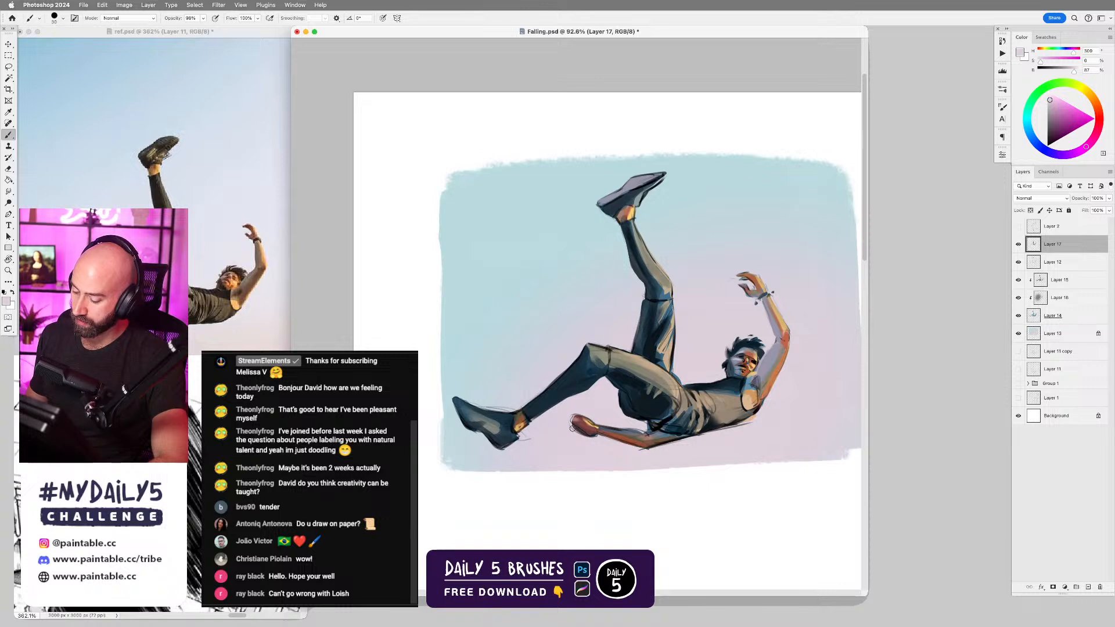
key(bracketleft)
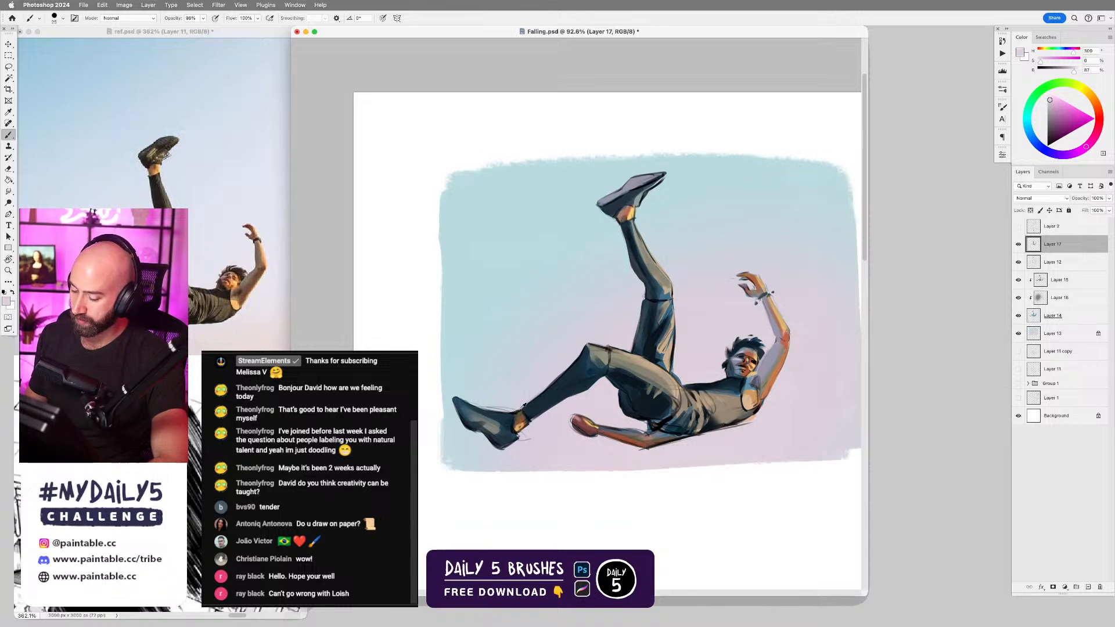
- Sample a mid grey from the lower shoe and paint a larger-brush stroke across its side
alt+click(492, 429)
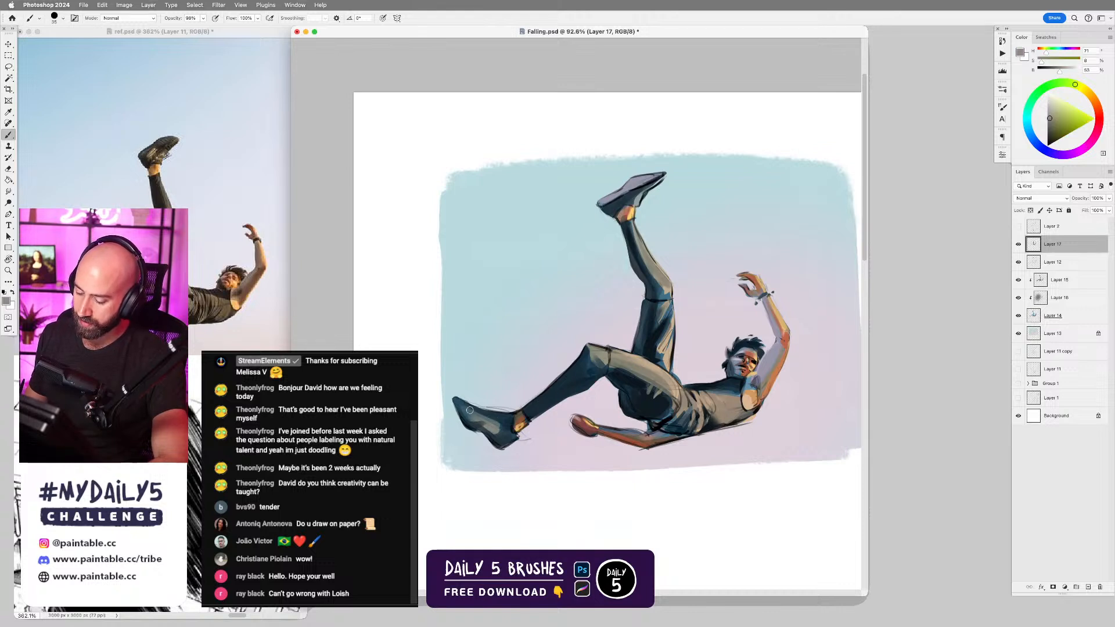
key(bracketright)
mouse_move(500, 418)
mouse_down()
mouse_move(483, 416)
mouse_move(491, 439)
mouse_up()
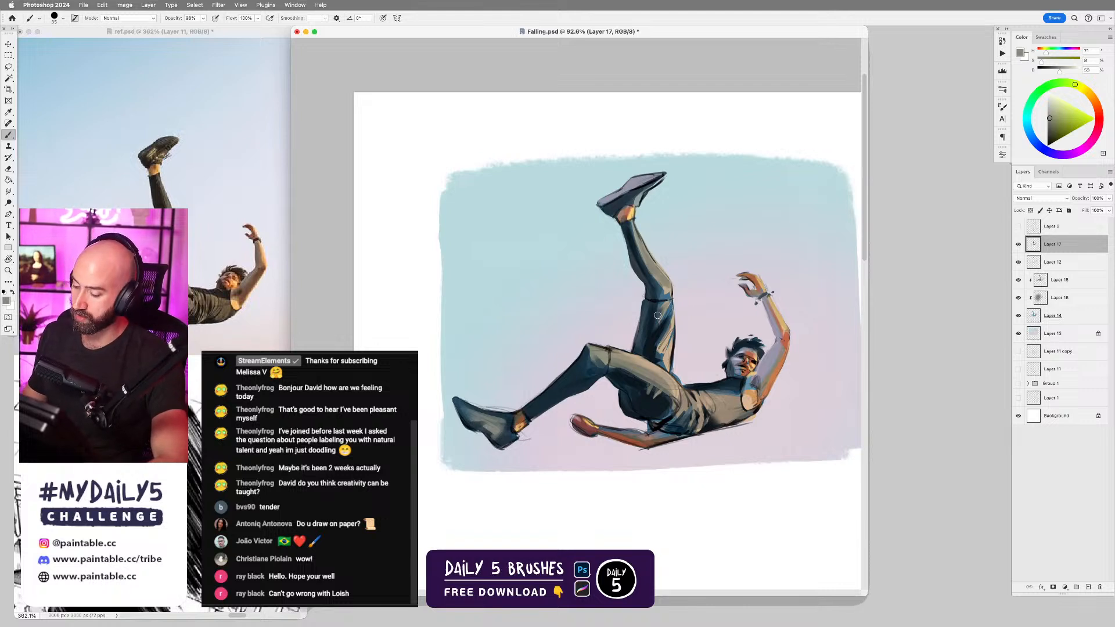
- Sample an olive grey from the raised knee and touch up the trouser leg there with a smaller brush
alt+click(668, 302)
key(bracketleft)
key(bracketleft)
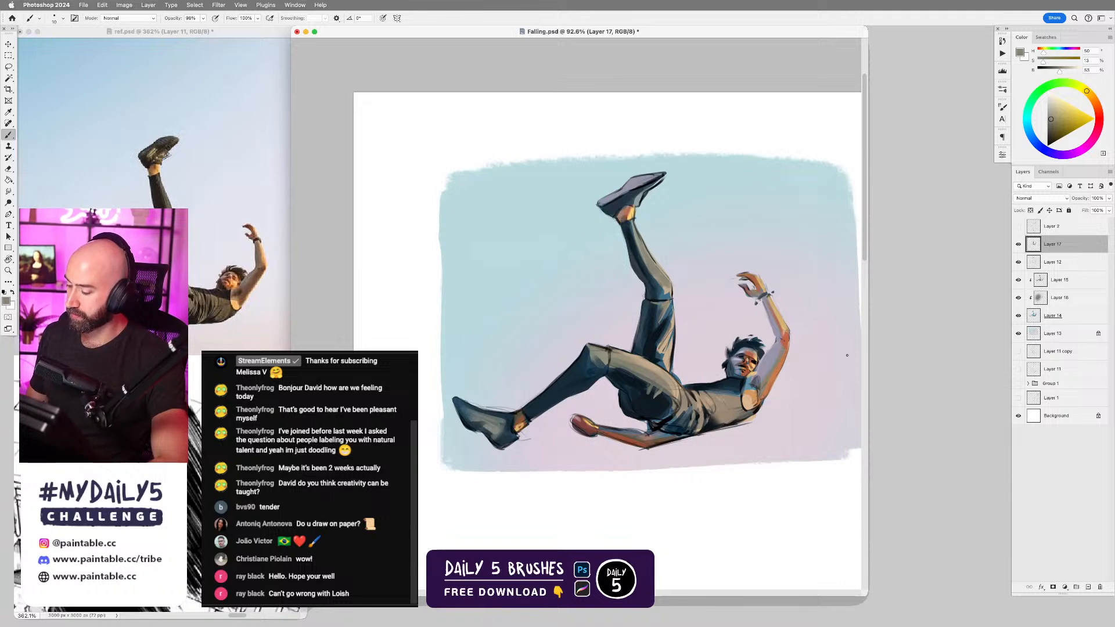
- Sample near-black, lavender grey, tan and orange-red around the head and raised arm, and refine the face edge and upper arm
alt+click(733, 361)
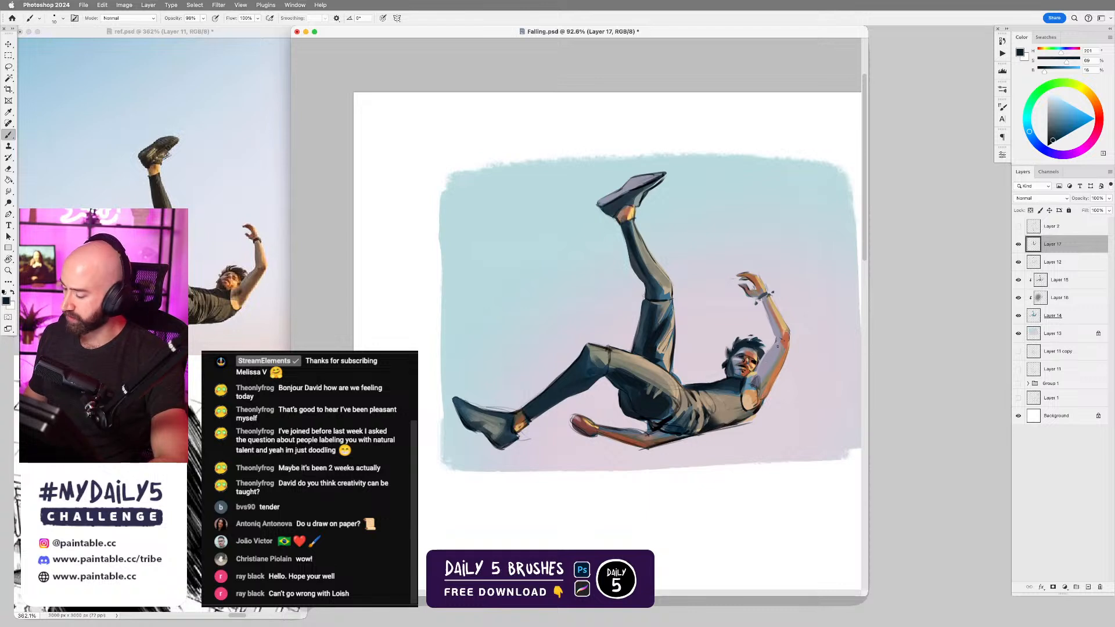
alt+click(768, 353)
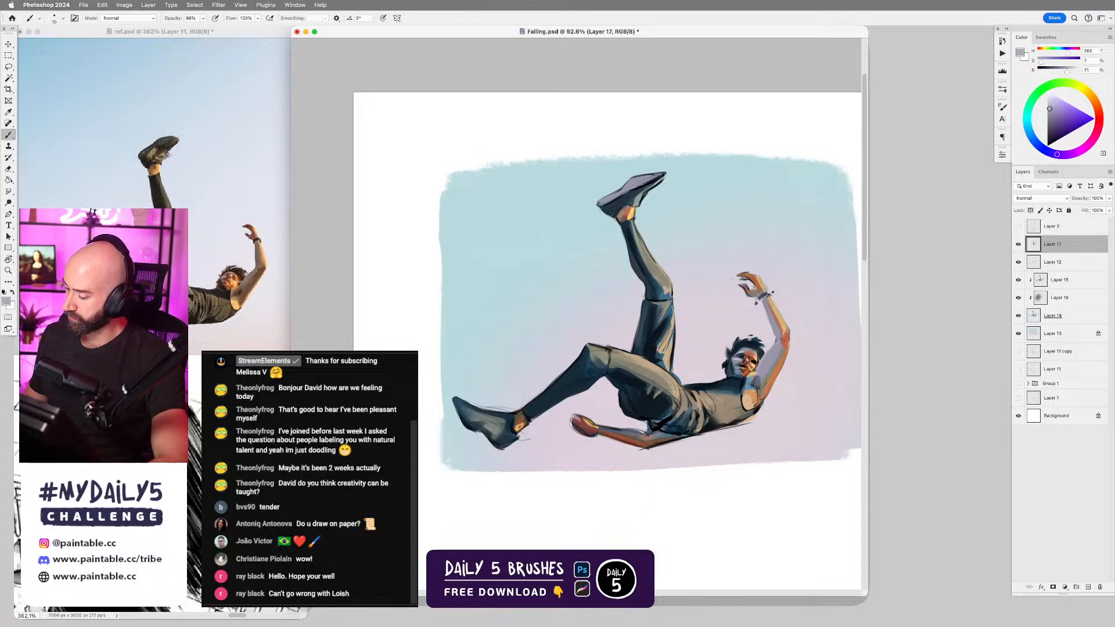
alt+click(774, 352)
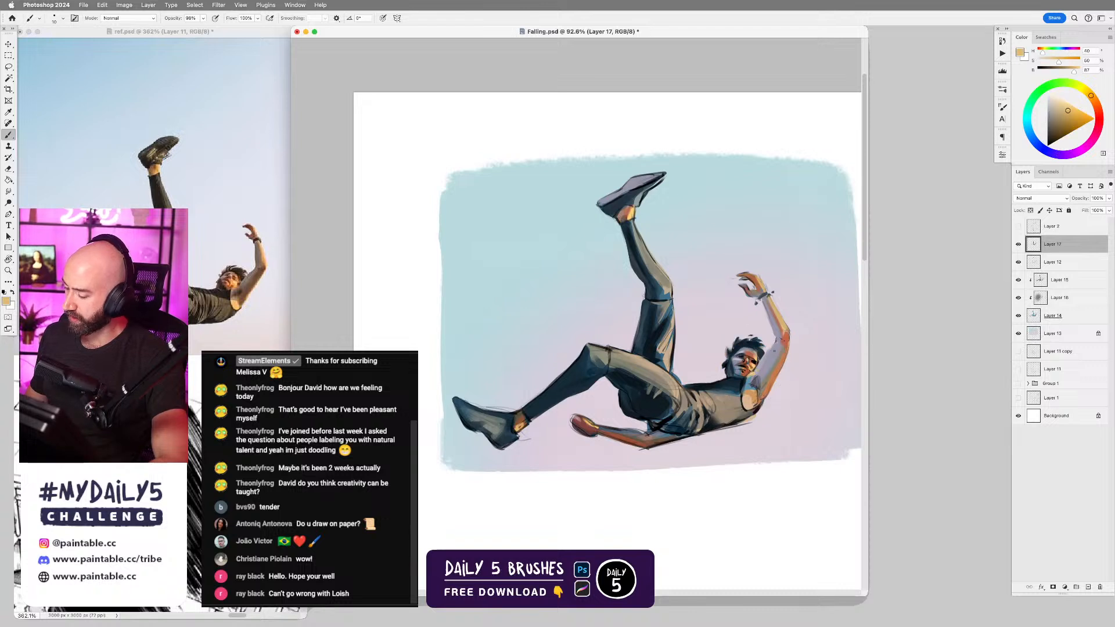
alt+click(761, 358)
key(bracketright)
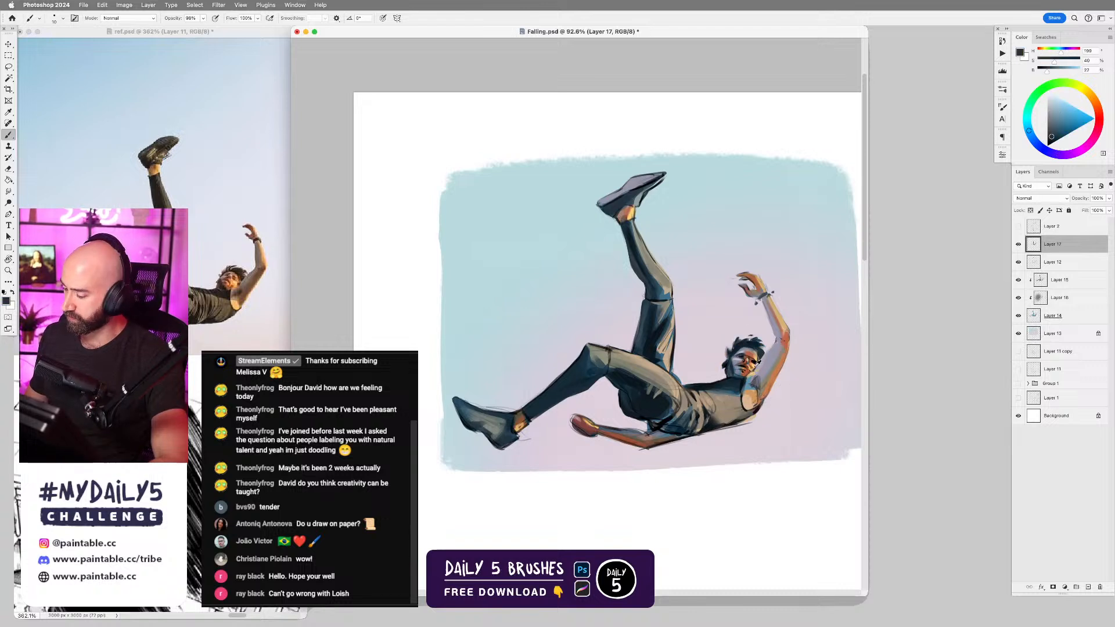
alt+click(758, 364)
alt+click(787, 343)
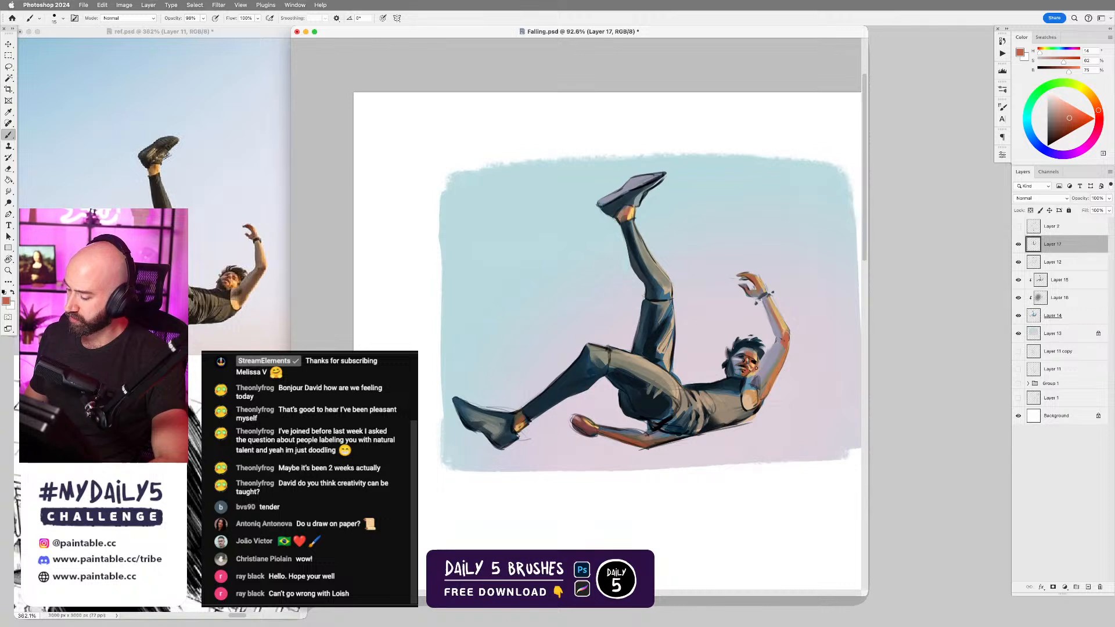
alt+click(761, 355)
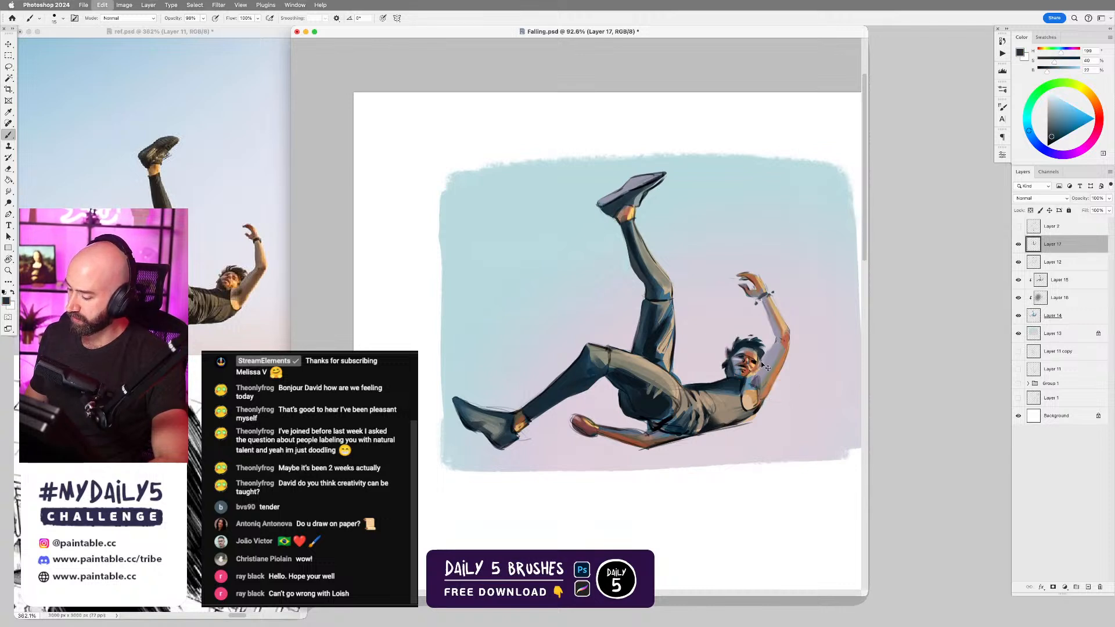
key(bracketleft)
key(bracketleft)
drag(761, 358, 757, 372)
key(super+z)
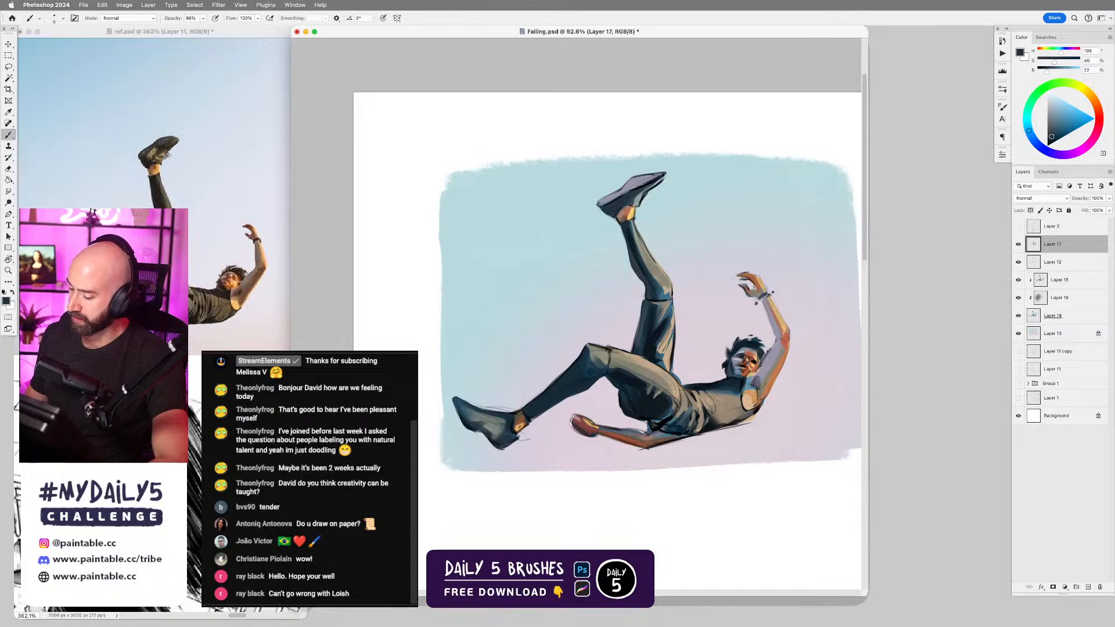
- Sample a violet grey from the upper arm and a dark red from the lower hand, and touch up the hand with a larger brush
alt+click(763, 366)
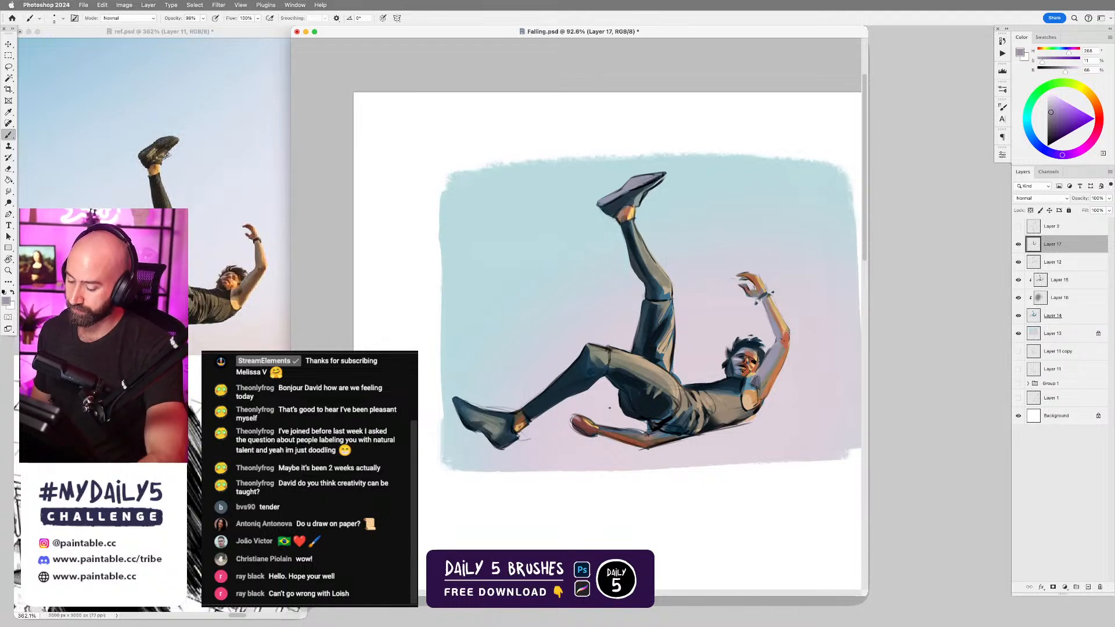
alt+click(580, 428)
key(bracketright)
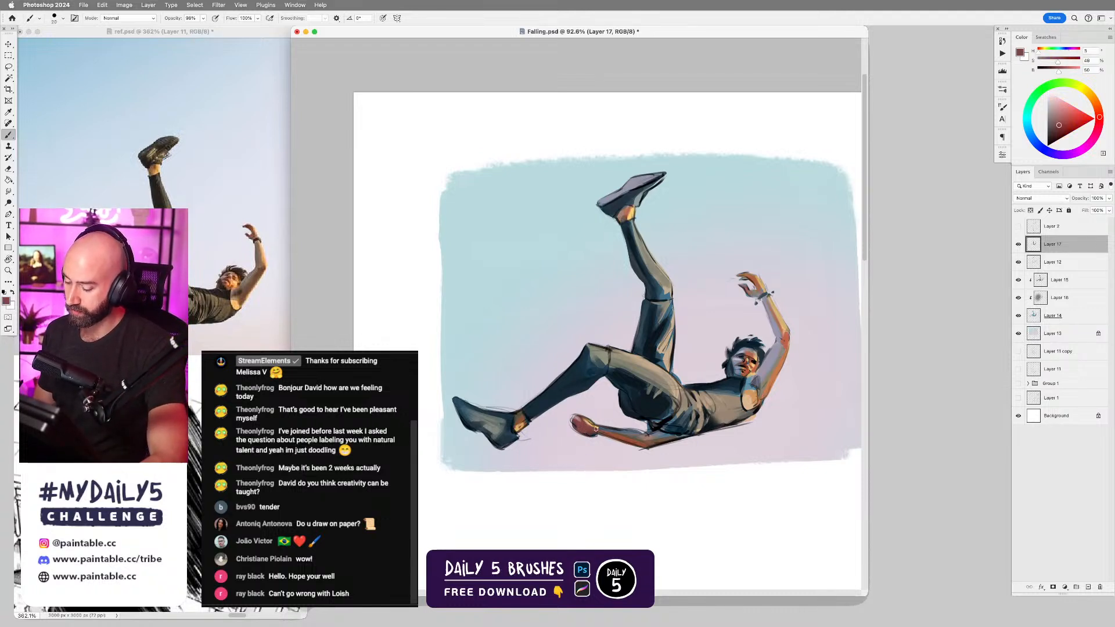
- Sample the pale pink and pale blue background near the lower foot, and paint over the stray sketch lines around the heel and ankle
alt+click(546, 445)
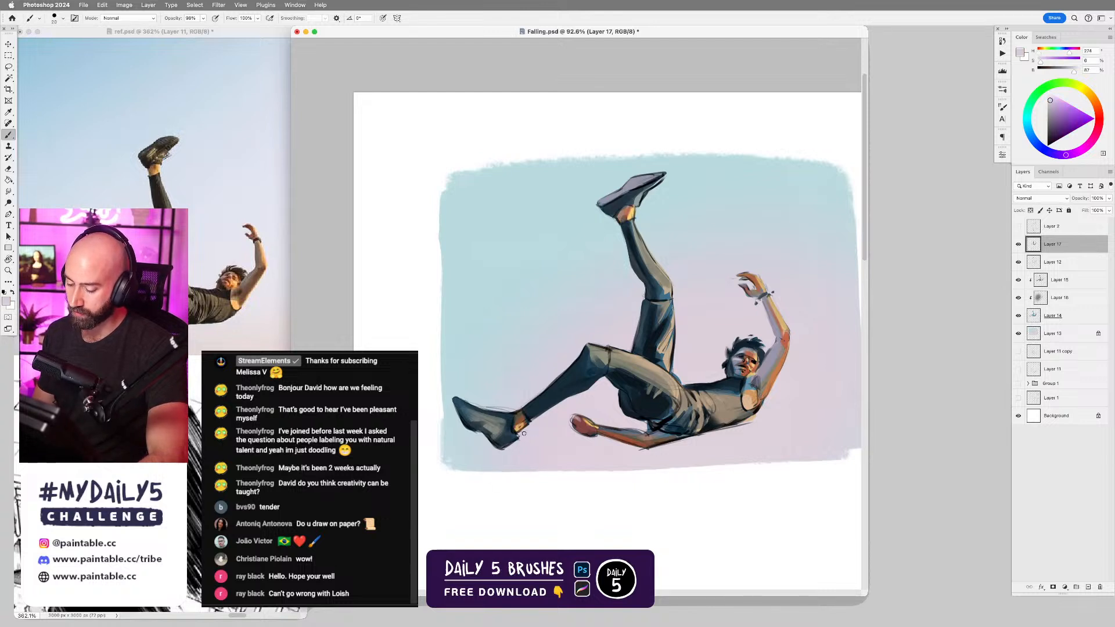
mouse_move(520, 441)
mouse_down()
mouse_move(504, 452)
mouse_move(521, 439)
mouse_up()
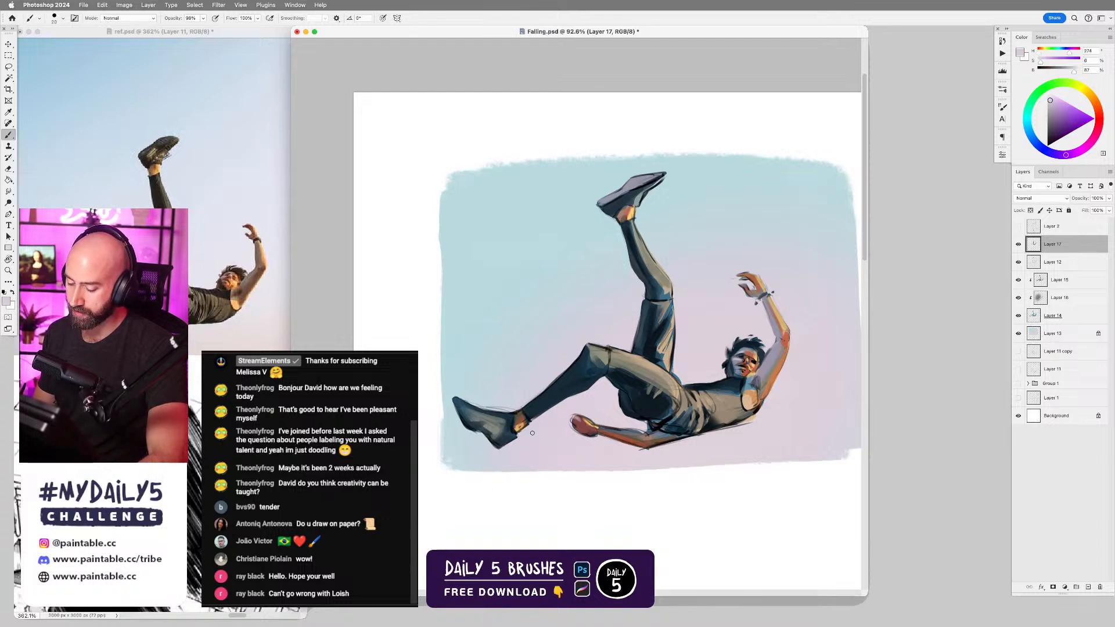
alt+click(544, 397)
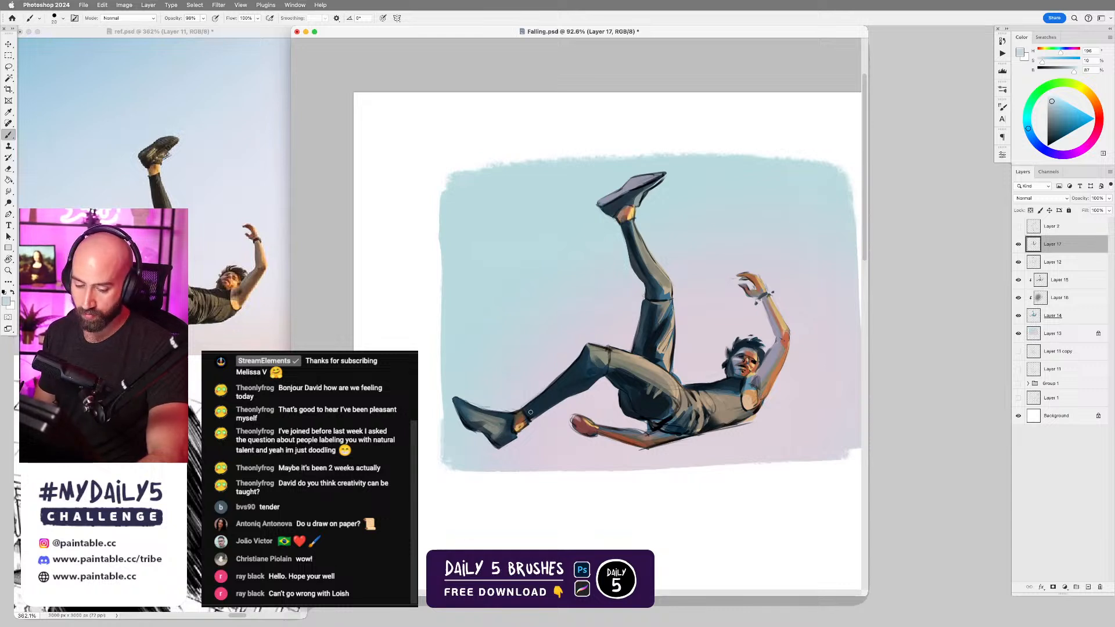
- Sample dark slate, near-black and dark blue from the lower shoe, and define its sole, heel and upper edge
alt+click(480, 424)
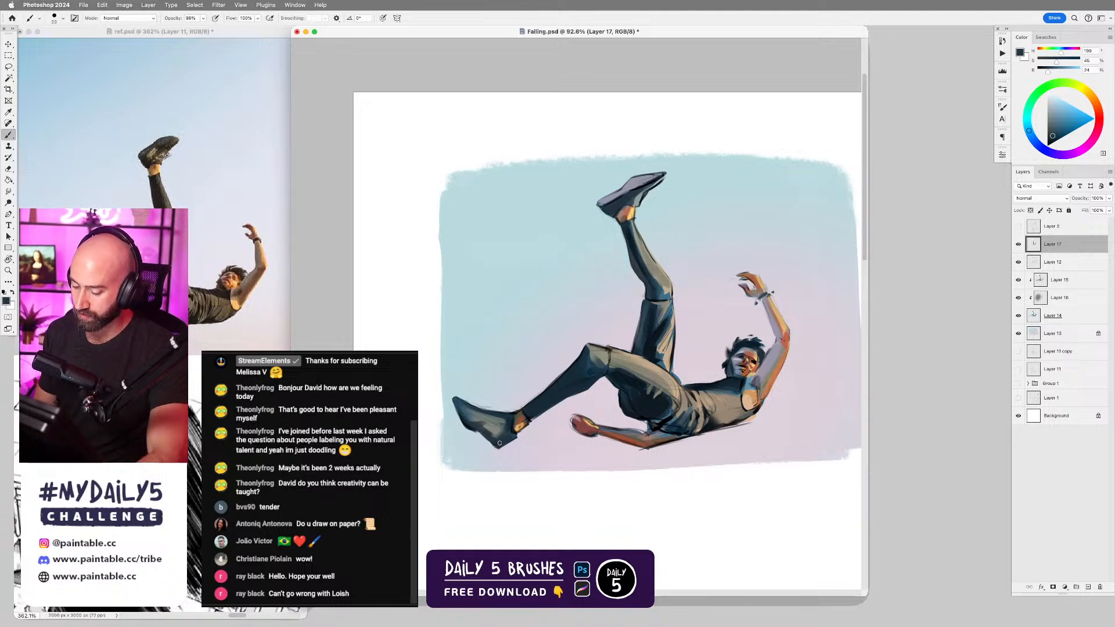
alt+click(473, 422)
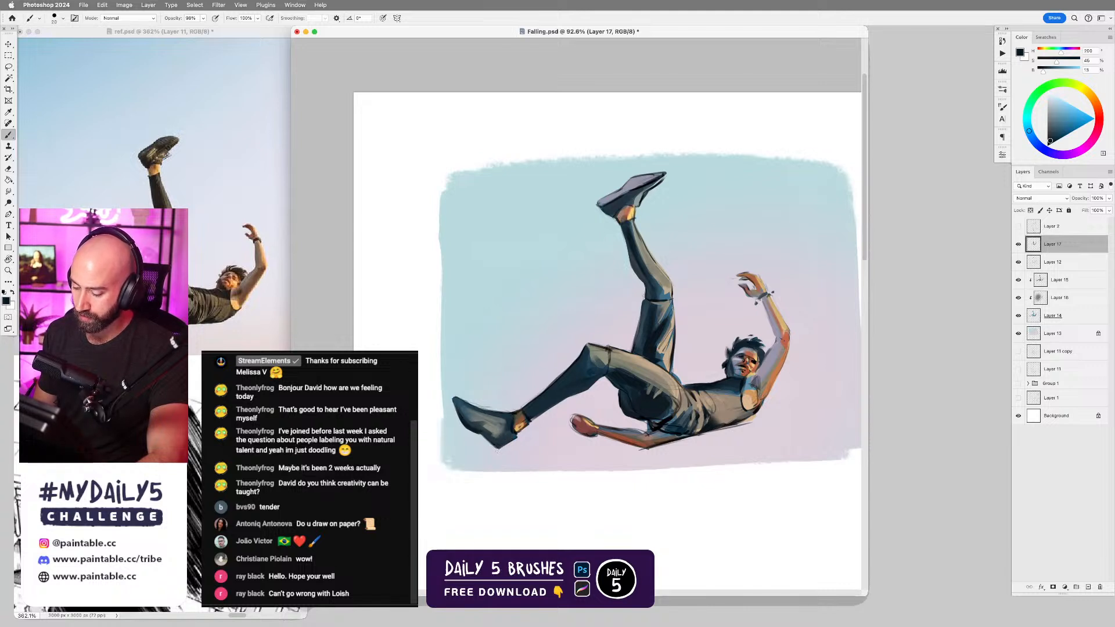
alt+click(508, 417)
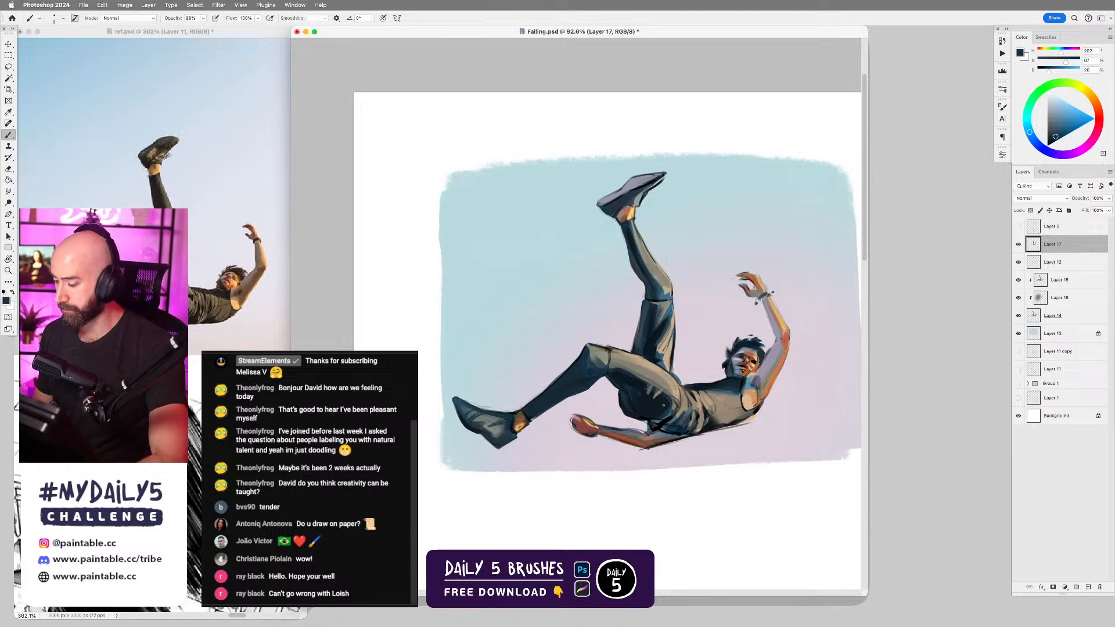
- Sample olive greys from the bent knee and thigh, and refine the trouser surface along the bent leg
drag(667, 381, 647, 335)
scroll(648, 335, up, 3)
alt+click(615, 344)
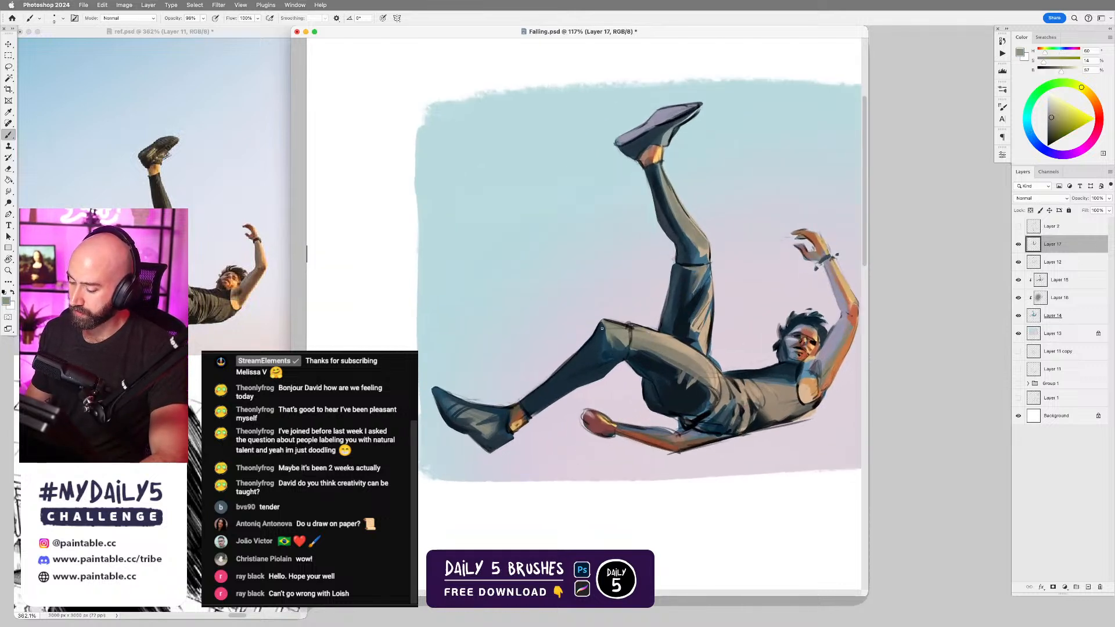
scroll(600, 345, down, 2)
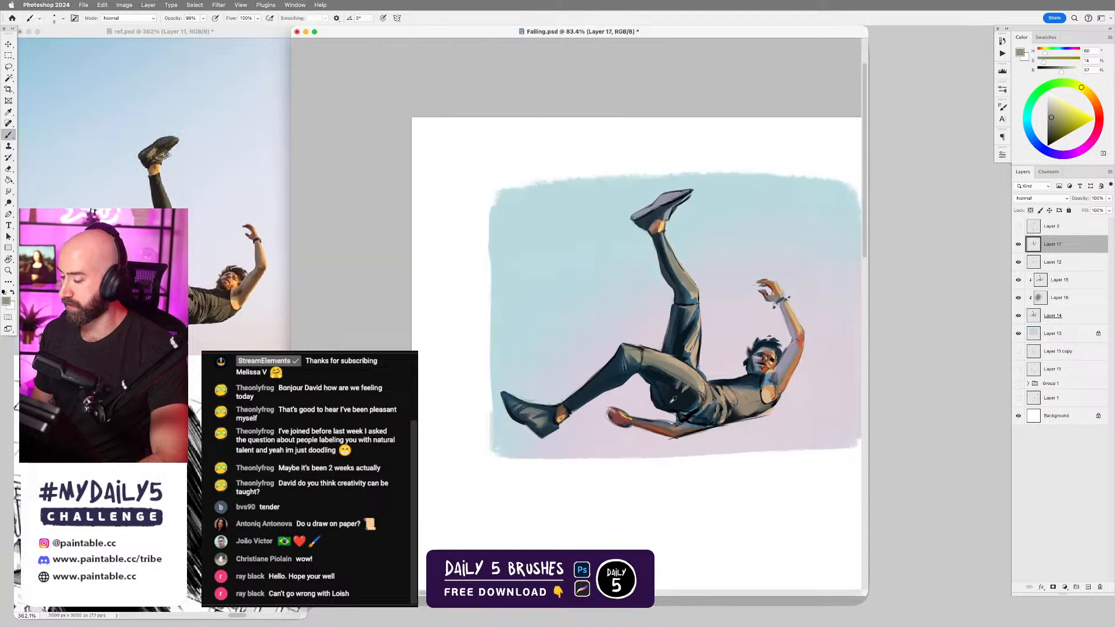
scroll(663, 402, up, 1)
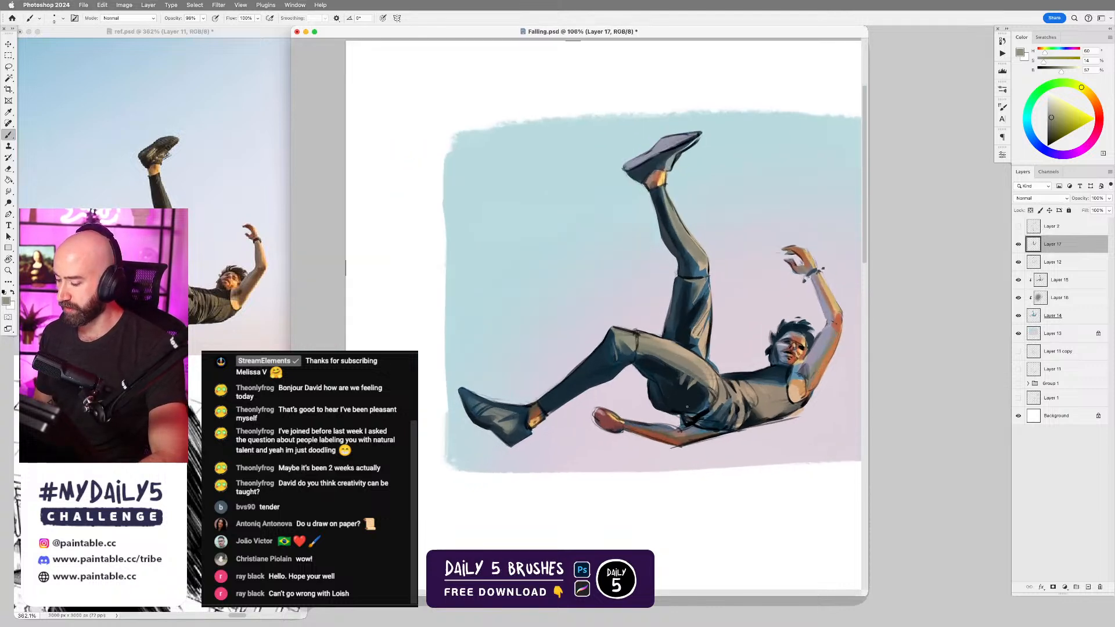
alt+click(655, 356)
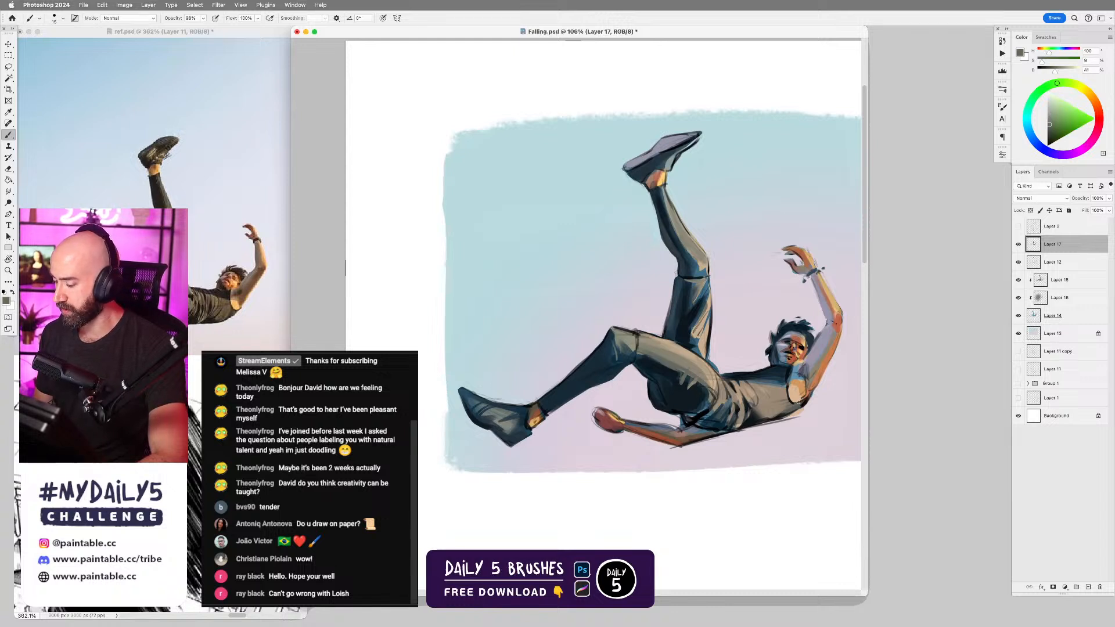
- Sample warm beige and near-black around the bent thigh, and refine its upper edge where it meets the raised leg
alt+click(680, 369)
key(bracketright)
alt+click(697, 354)
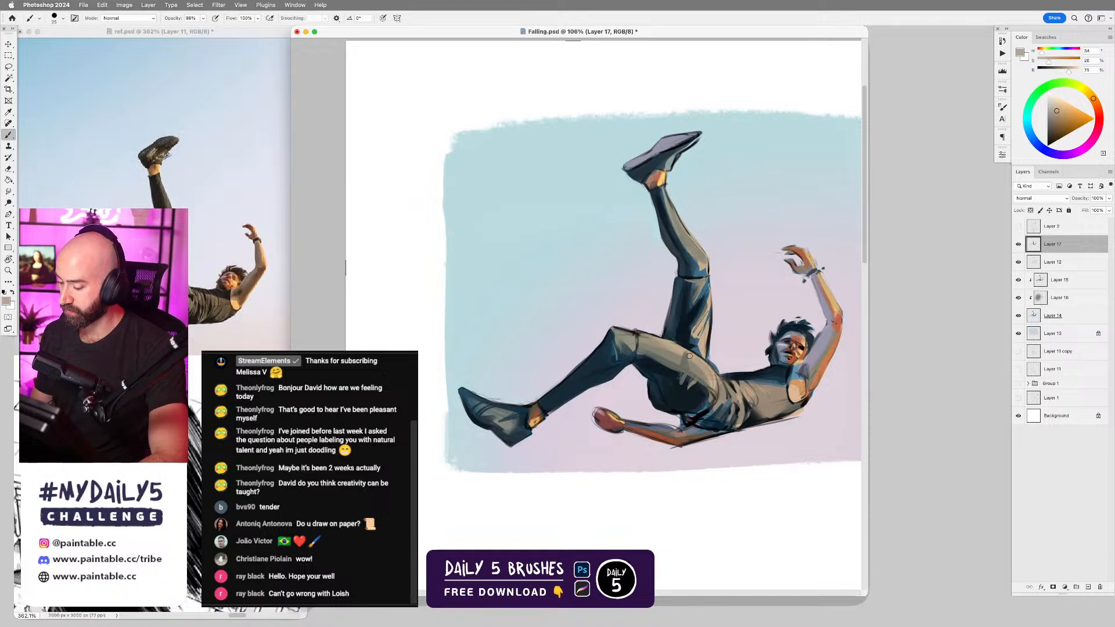
alt+click(687, 346)
key(bracketleft)
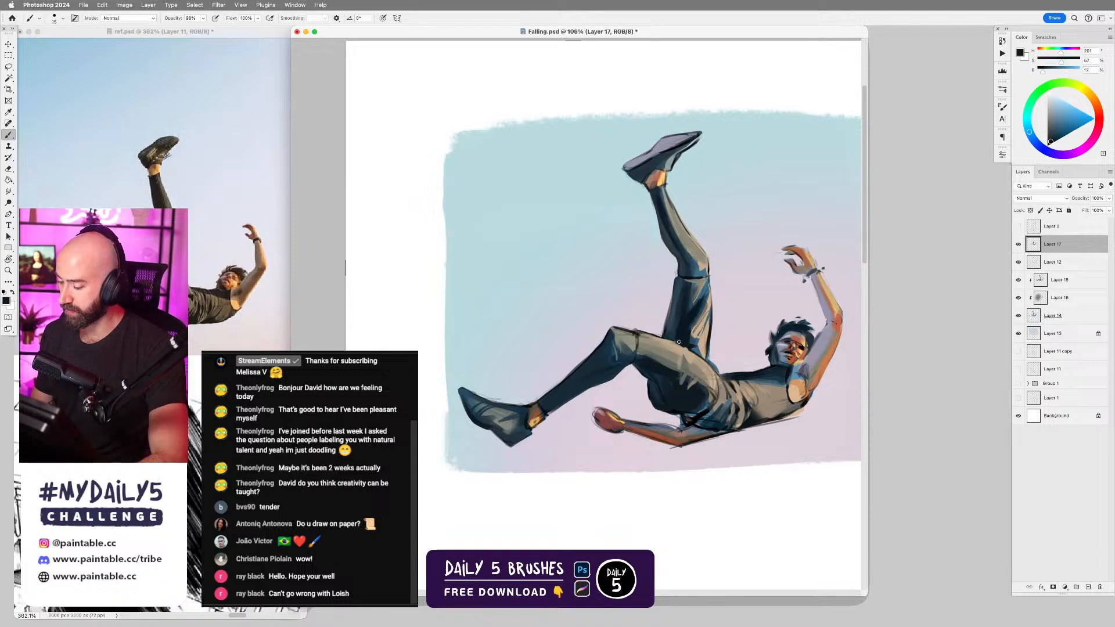
drag(665, 338, 688, 349)
alt+click(686, 353)
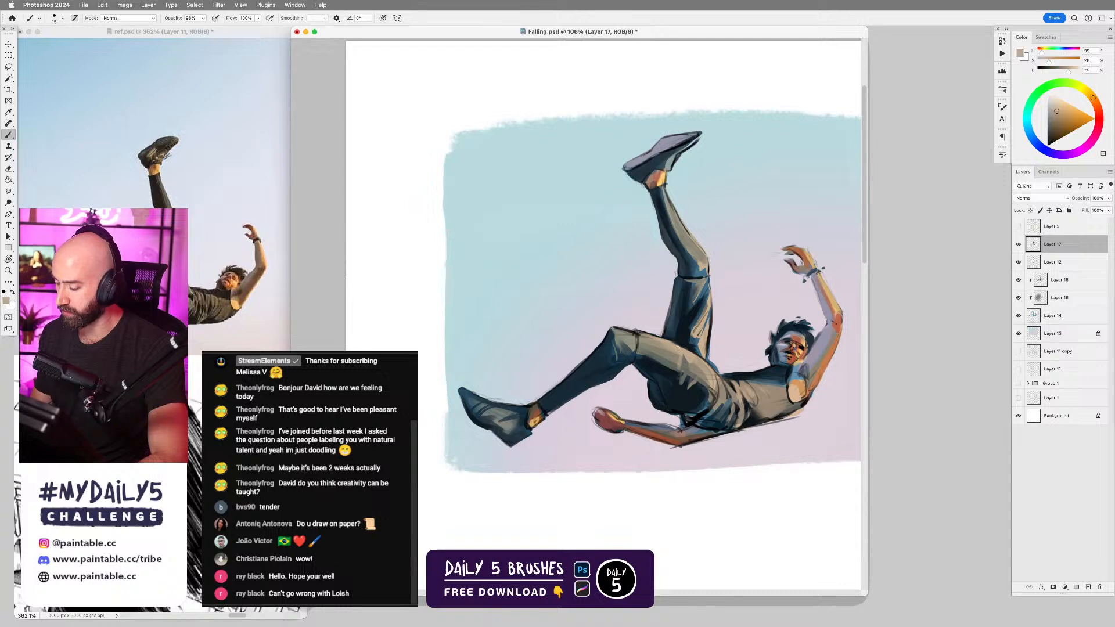
- Rotate the canvas, sample a beige from the bent thigh to touch up its upper contour, and reset the rotation
key(r)
drag(731, 310, 719, 254)
key(b)
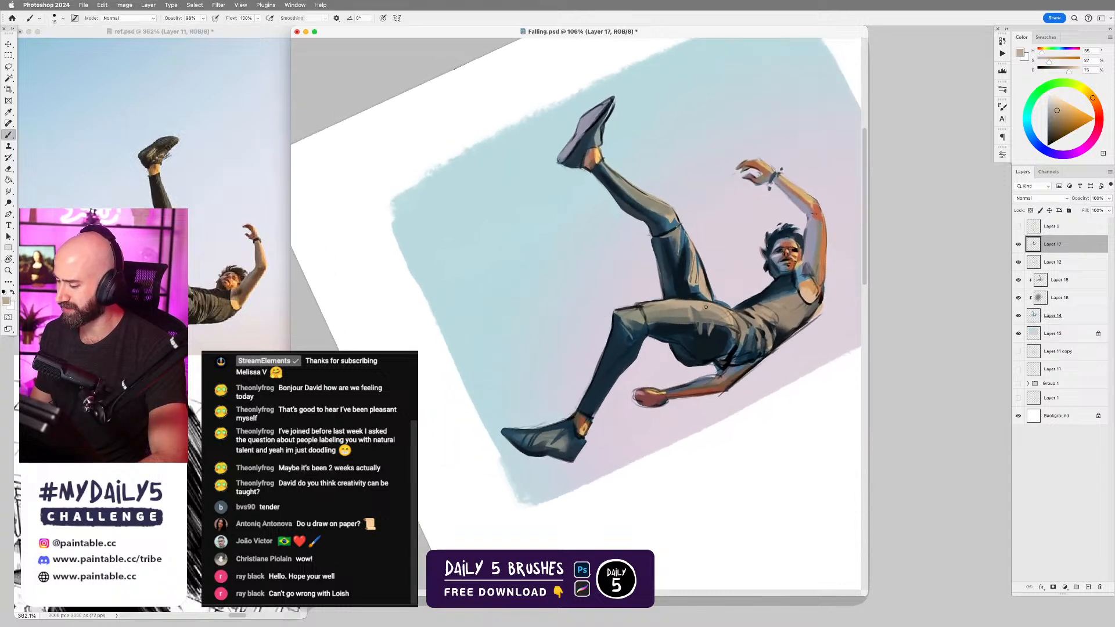
alt+click(682, 302)
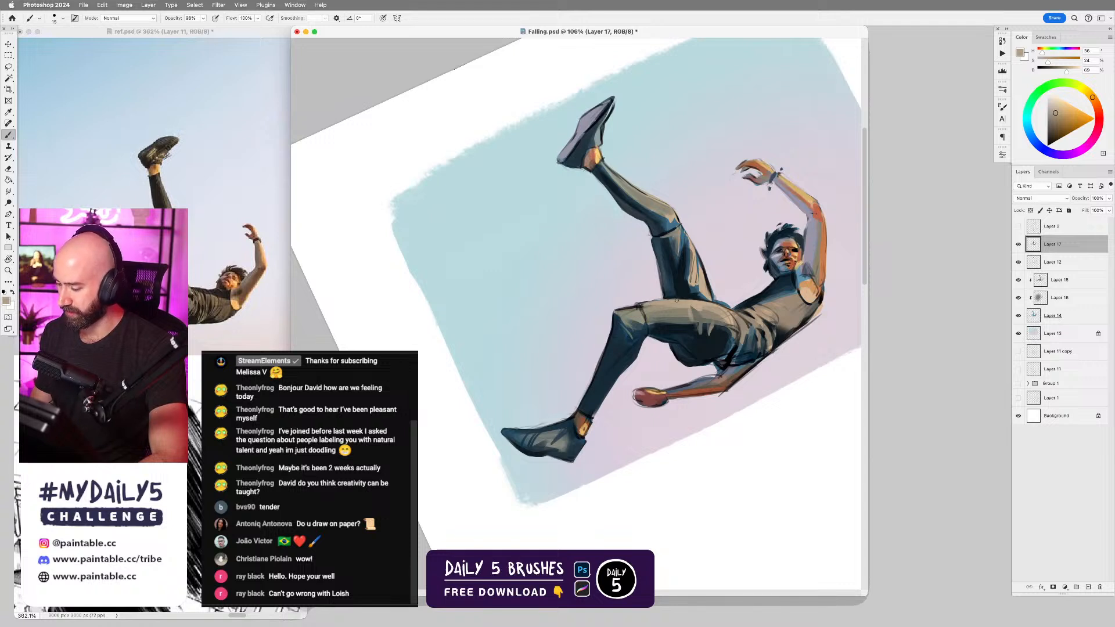
key(Escape)
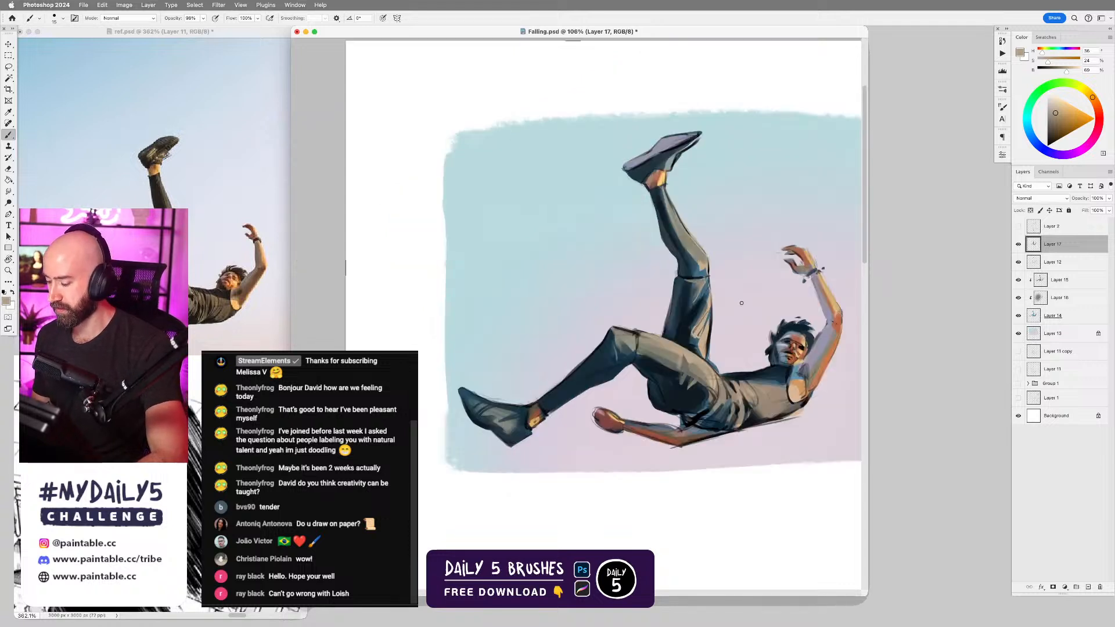
- Sample near-black, warm brown-grey and dark blue around the shirt, and refine its upper edge along the chest up to the collar
alt+click(737, 374)
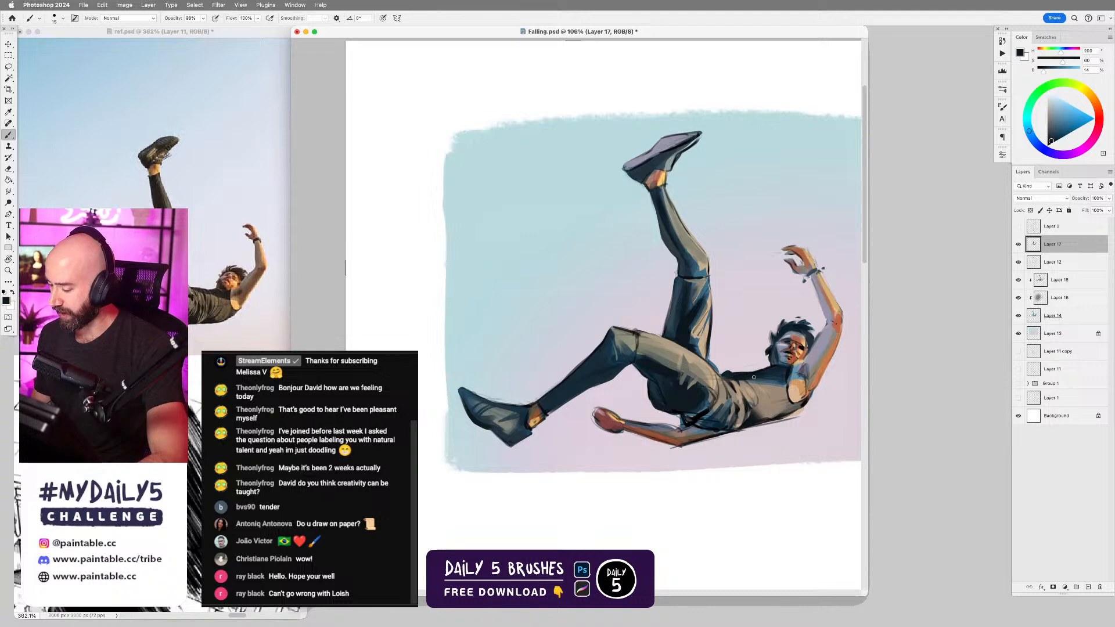
alt+click(751, 382)
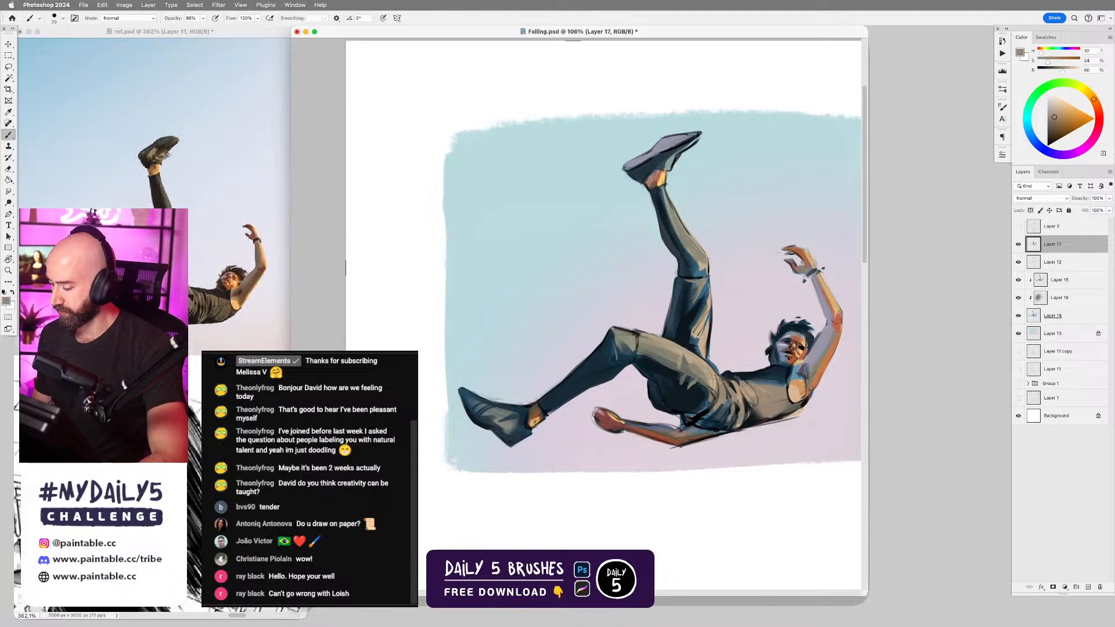
alt+click(741, 374)
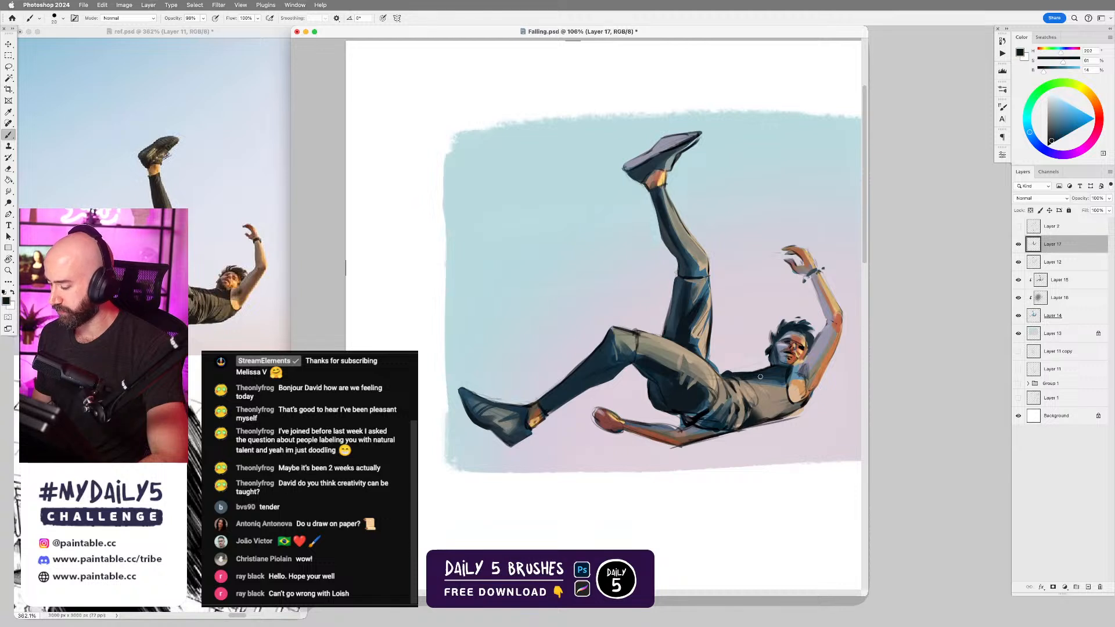
alt+click(754, 381)
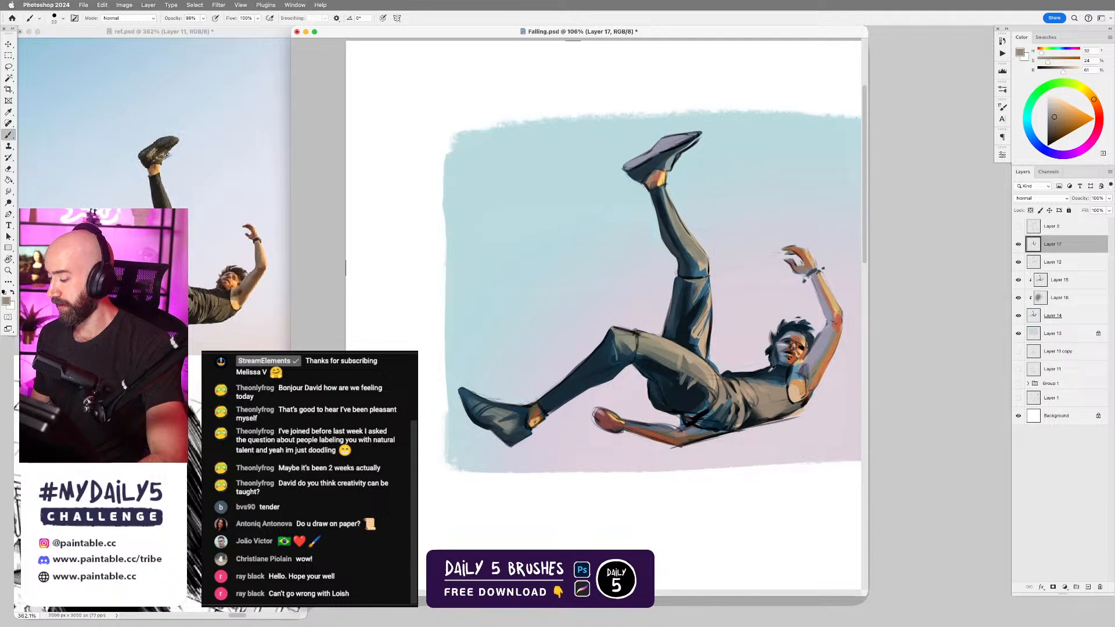
alt+click(773, 363)
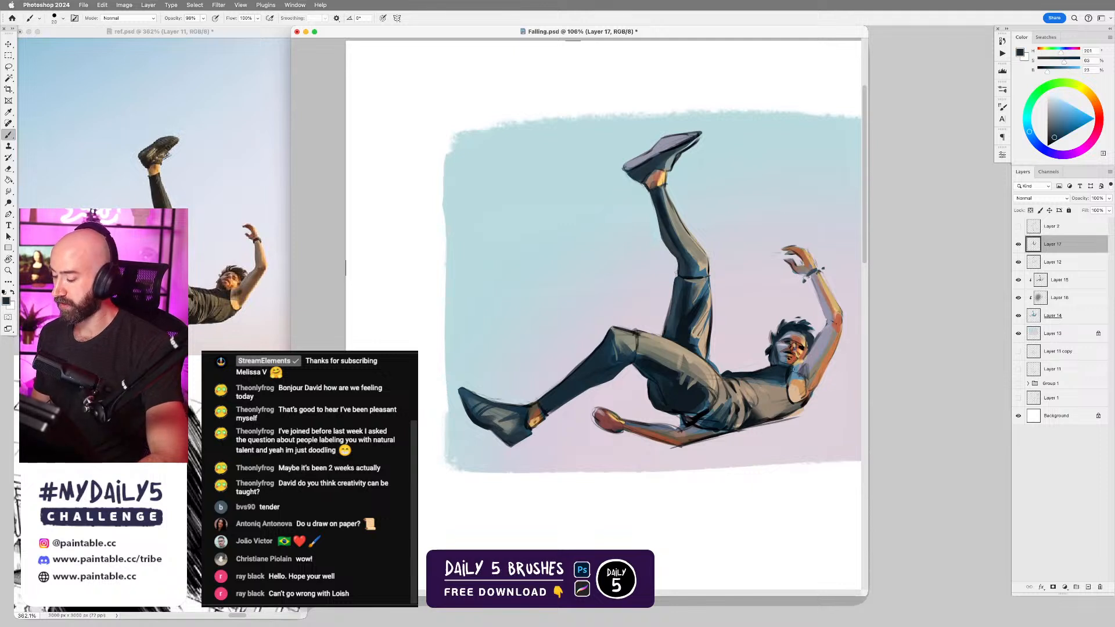
- Sample near-black from the raised thigh and warm beige from the bent knee, and touch up the trouser edges
alt+click(677, 327)
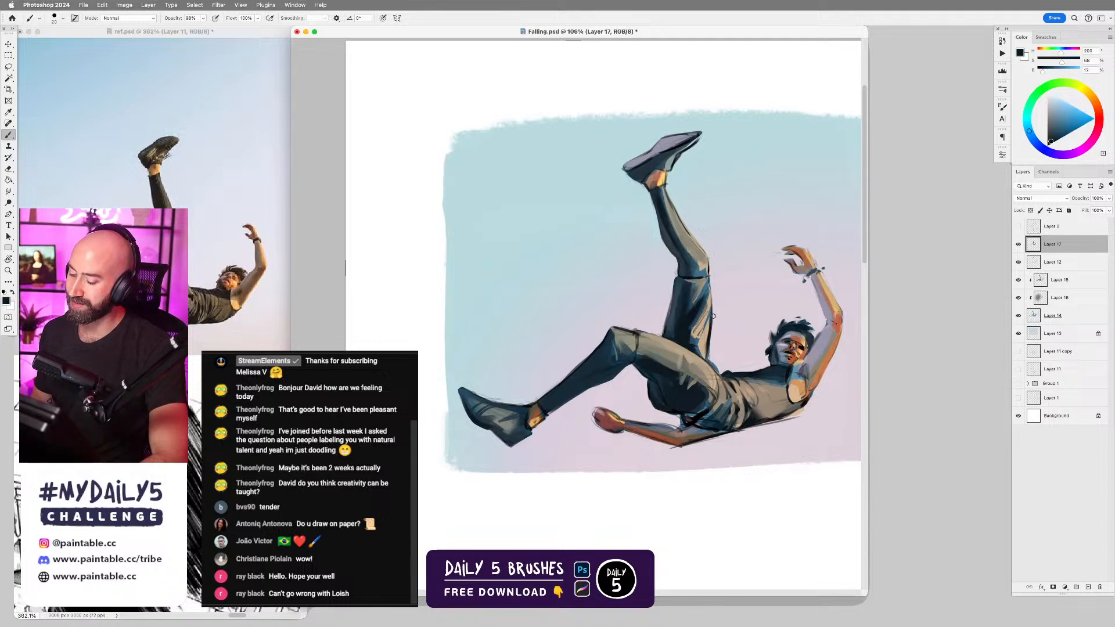
alt+click(648, 335)
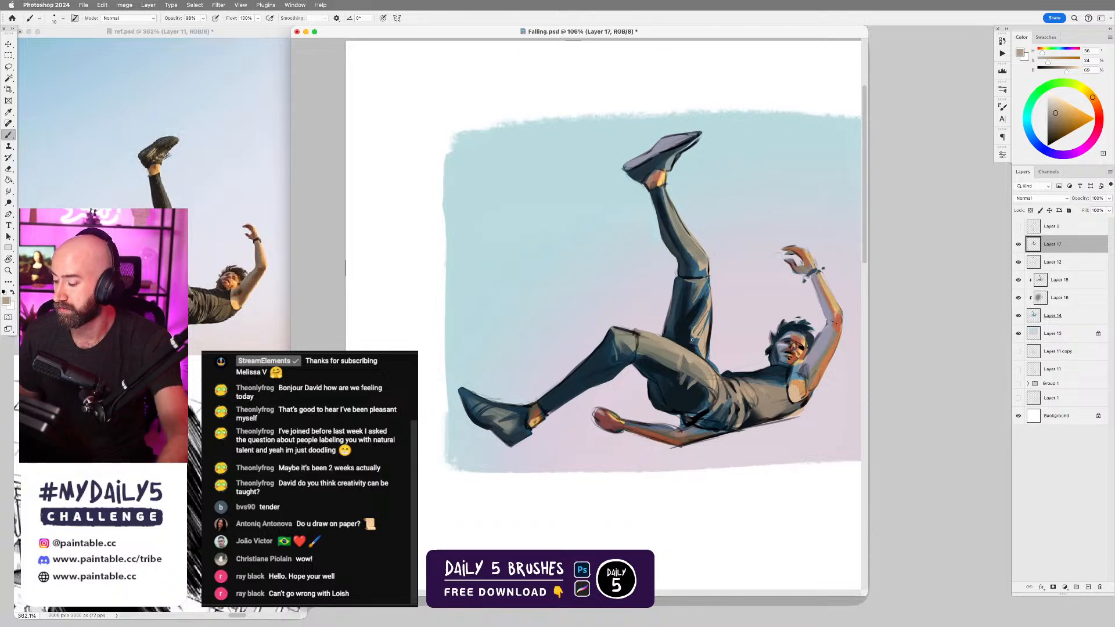
- Rotate the canvas, sample brown-grey and olive-grey from the raised calf, and smooth its lit side down to the knee
scroll(748, 399, down, 2)
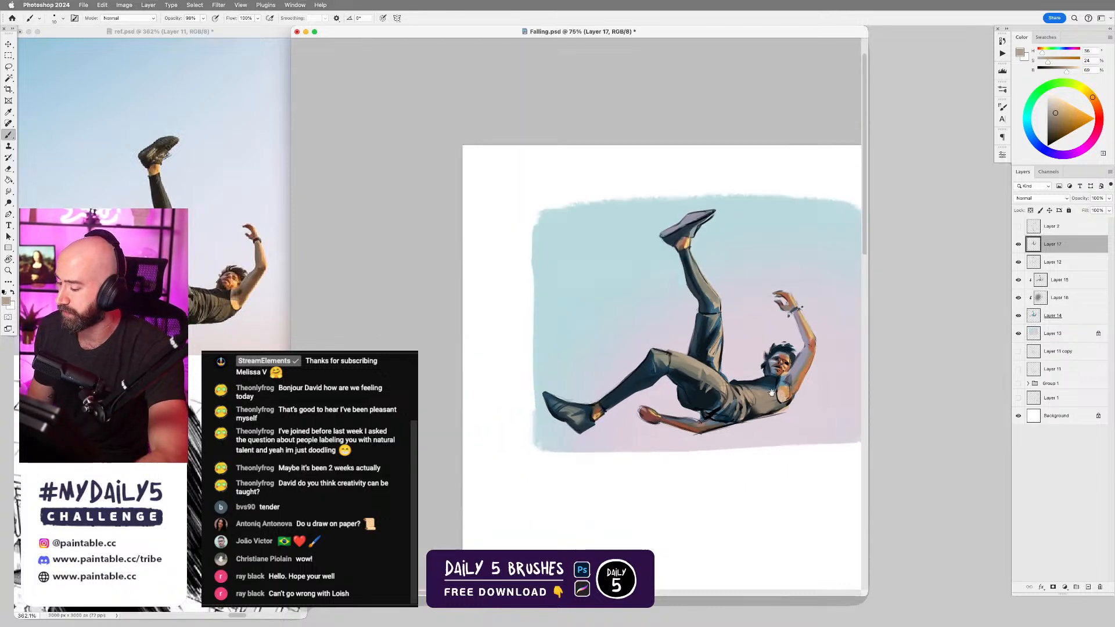
drag(726, 285, 652, 243)
scroll(653, 236, up, 2)
key(r)
drag(642, 176, 700, 214)
scroll(672, 279, up, 2)
key(b)
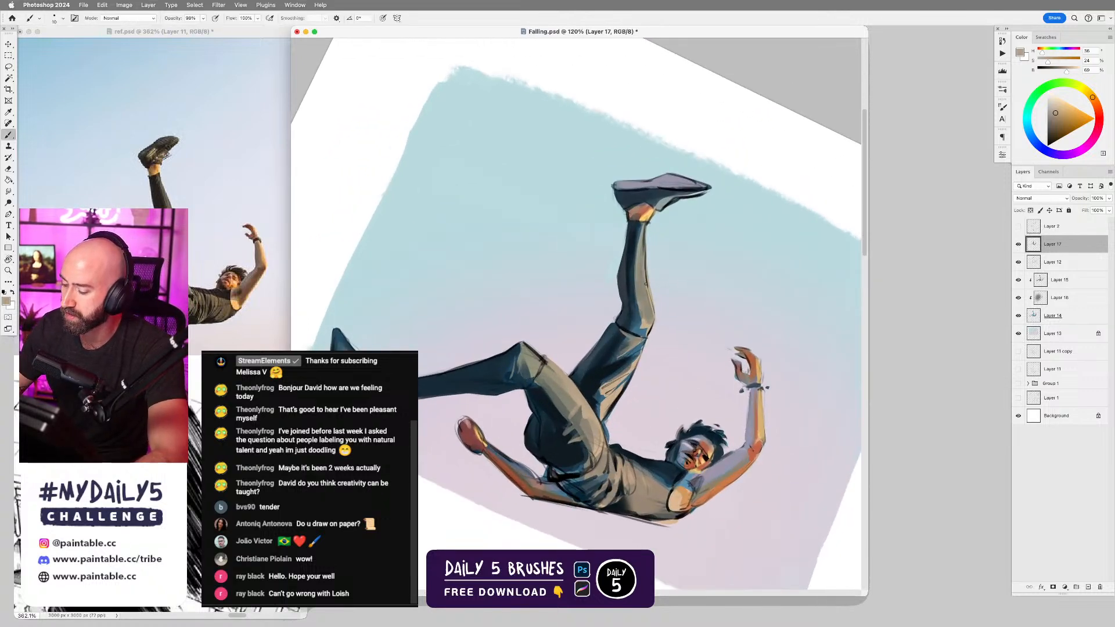
scroll(650, 282, up, 2)
alt+click(653, 295)
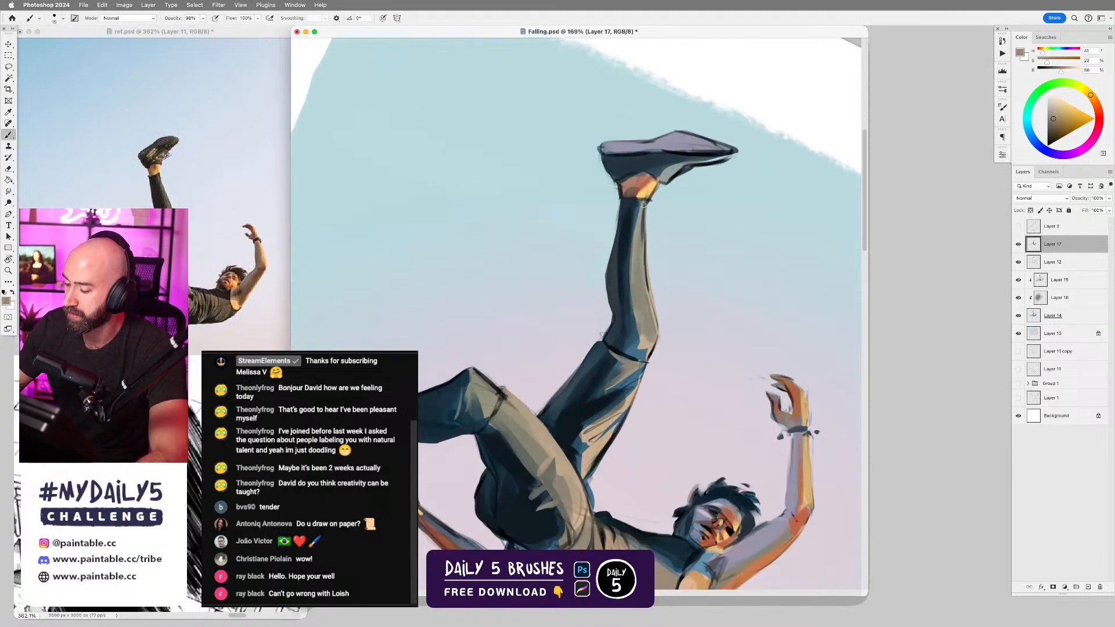
mouse_move(648, 293)
mouse_down()
mouse_move(645, 204)
mouse_move(655, 337)
mouse_move(643, 323)
mouse_move(644, 349)
mouse_up()
alt+click(653, 317)
alt+click(638, 332)
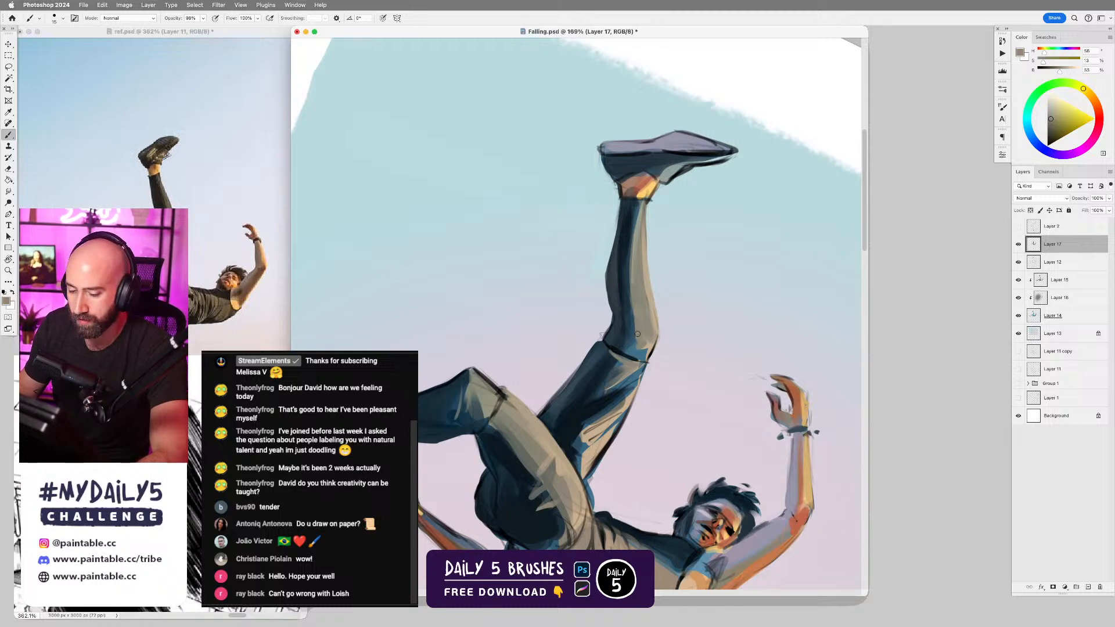
- Sample dark blue and grey tones just above the raised knee, and blend the shadow into the lit side of the trouser
alt+click(632, 323)
drag(634, 330, 634, 343)
alt+click(640, 335)
alt+click(631, 328)
scroll(653, 339, down, 5)
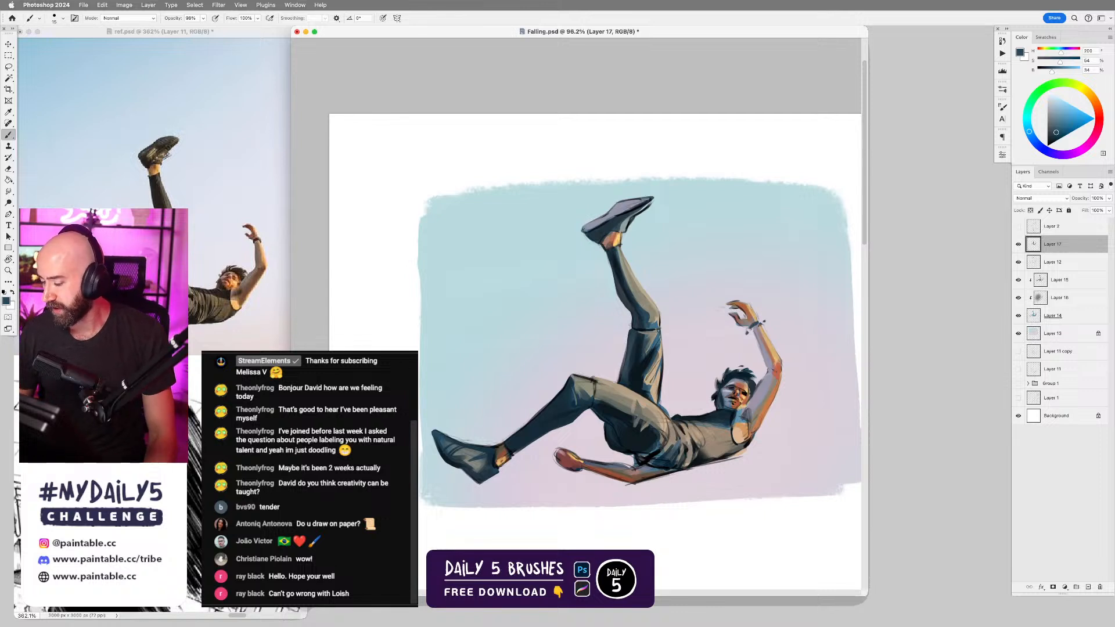
mouse_move(715, 394)
mouse_down()
mouse_move(696, 396)
mouse_move(709, 374)
mouse_up()
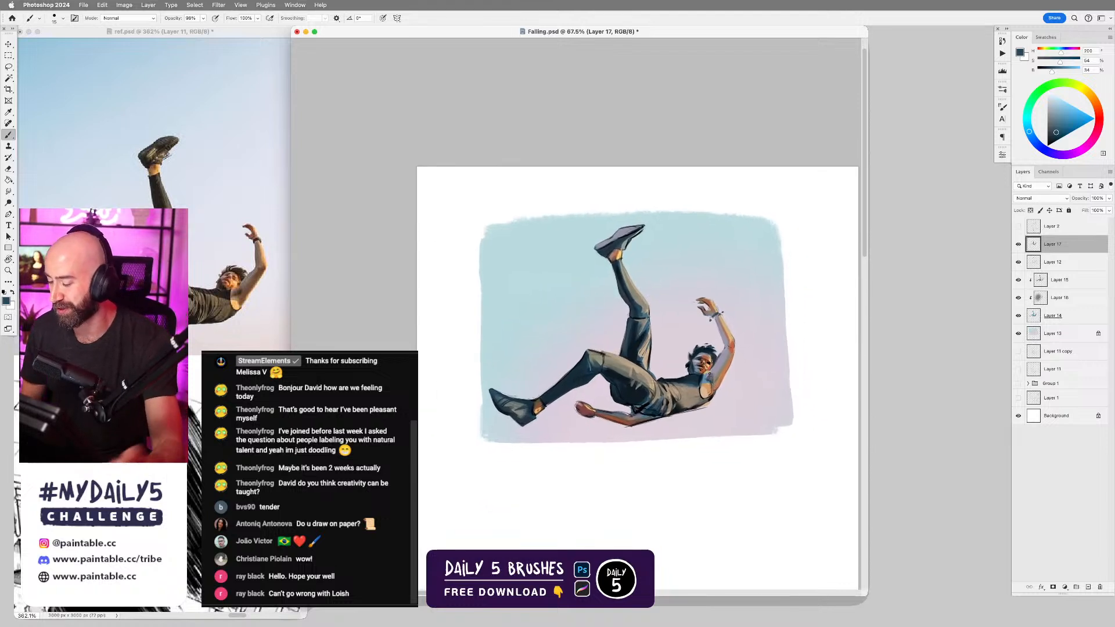